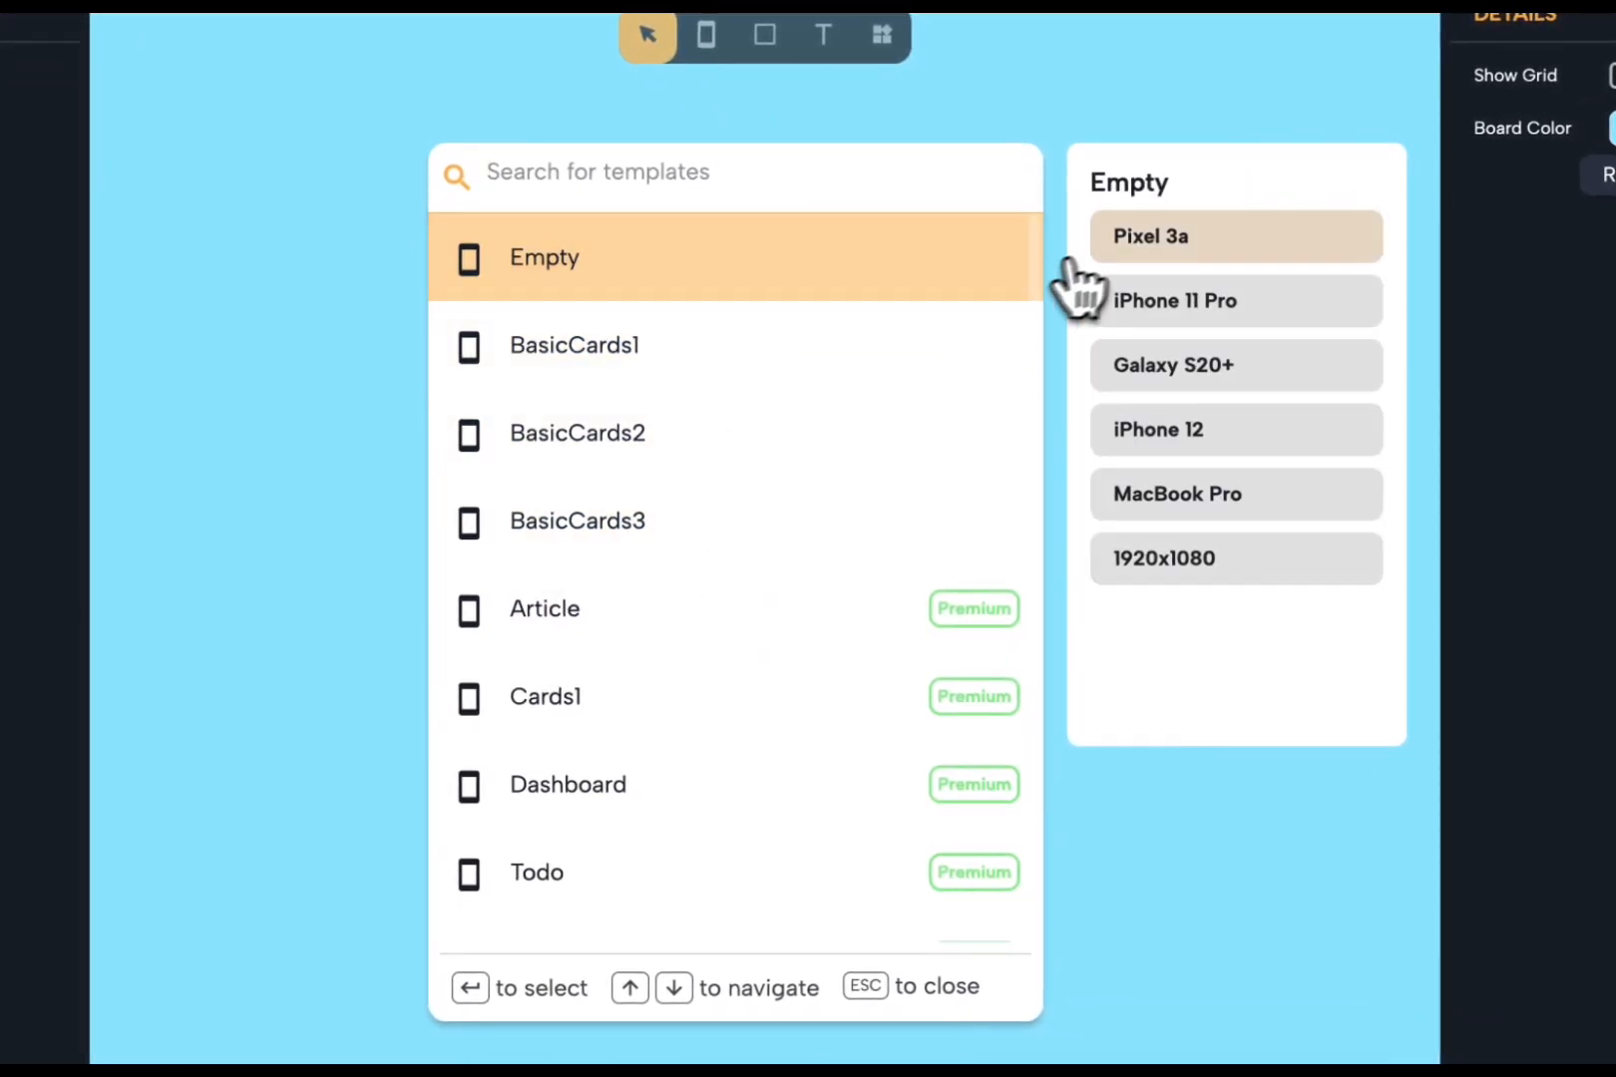
# - Create an empty screen from the Pixel 3a template and name it myscreen
pyautogui.click(1102, 252)
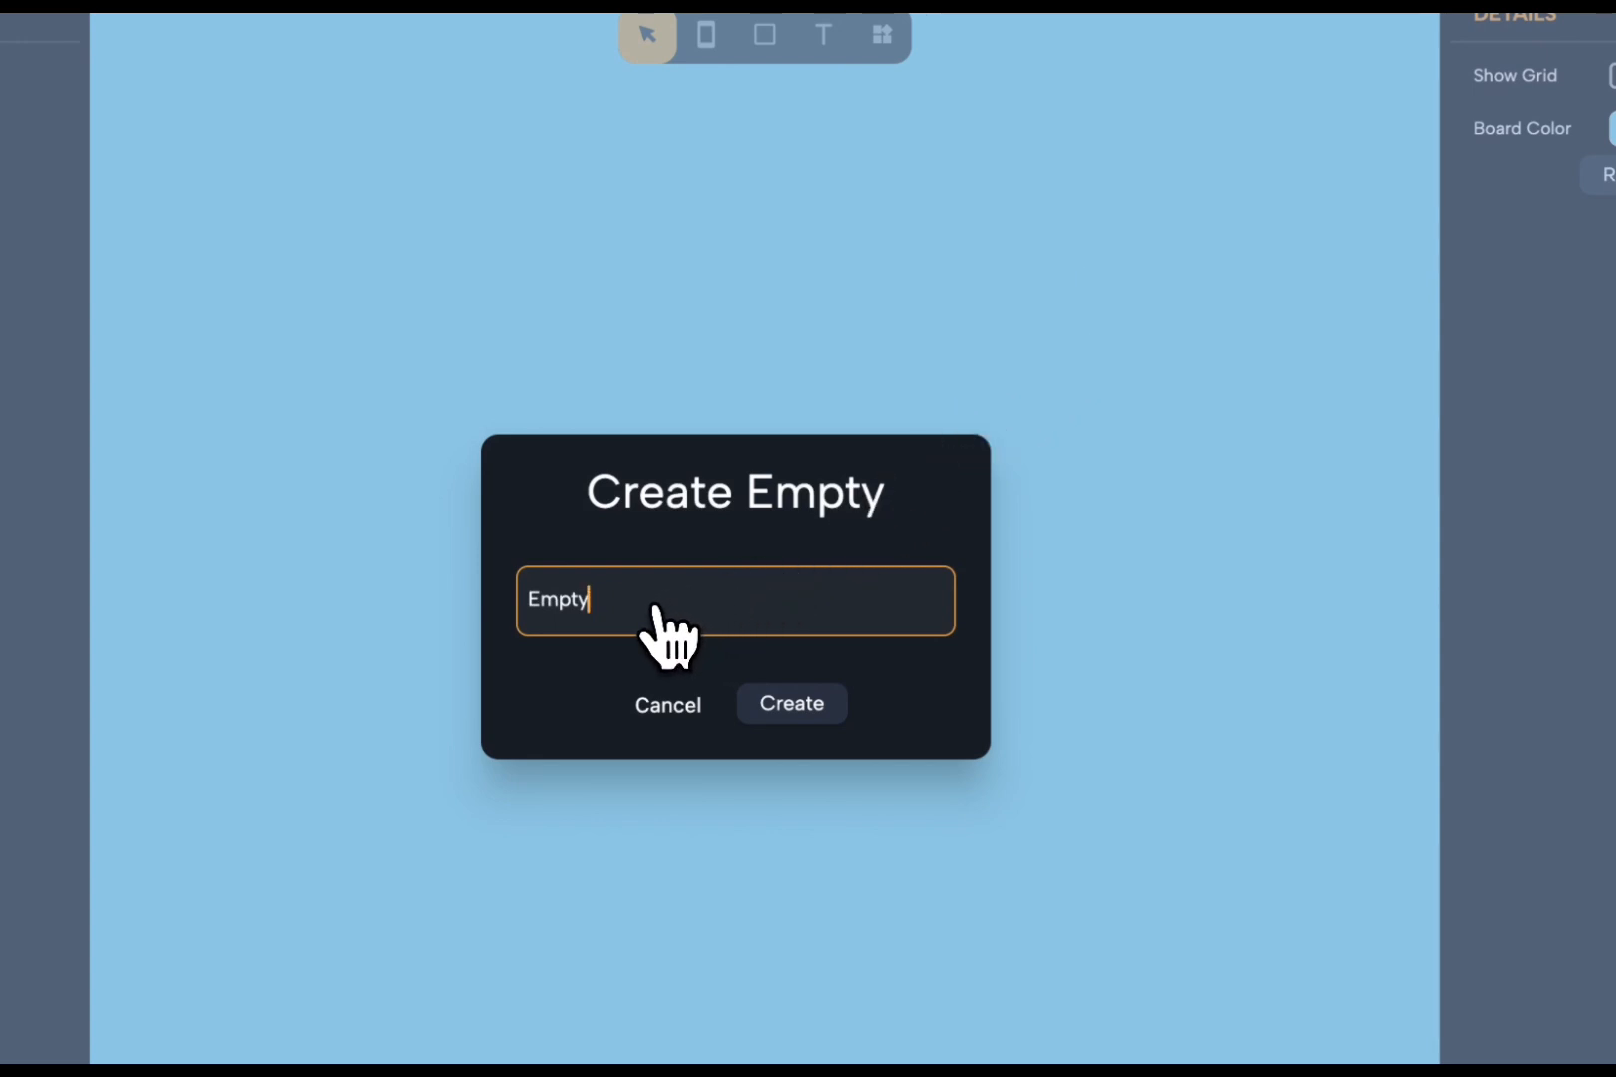
pyautogui.press('BackSpace')
pyautogui.write('myscreen')
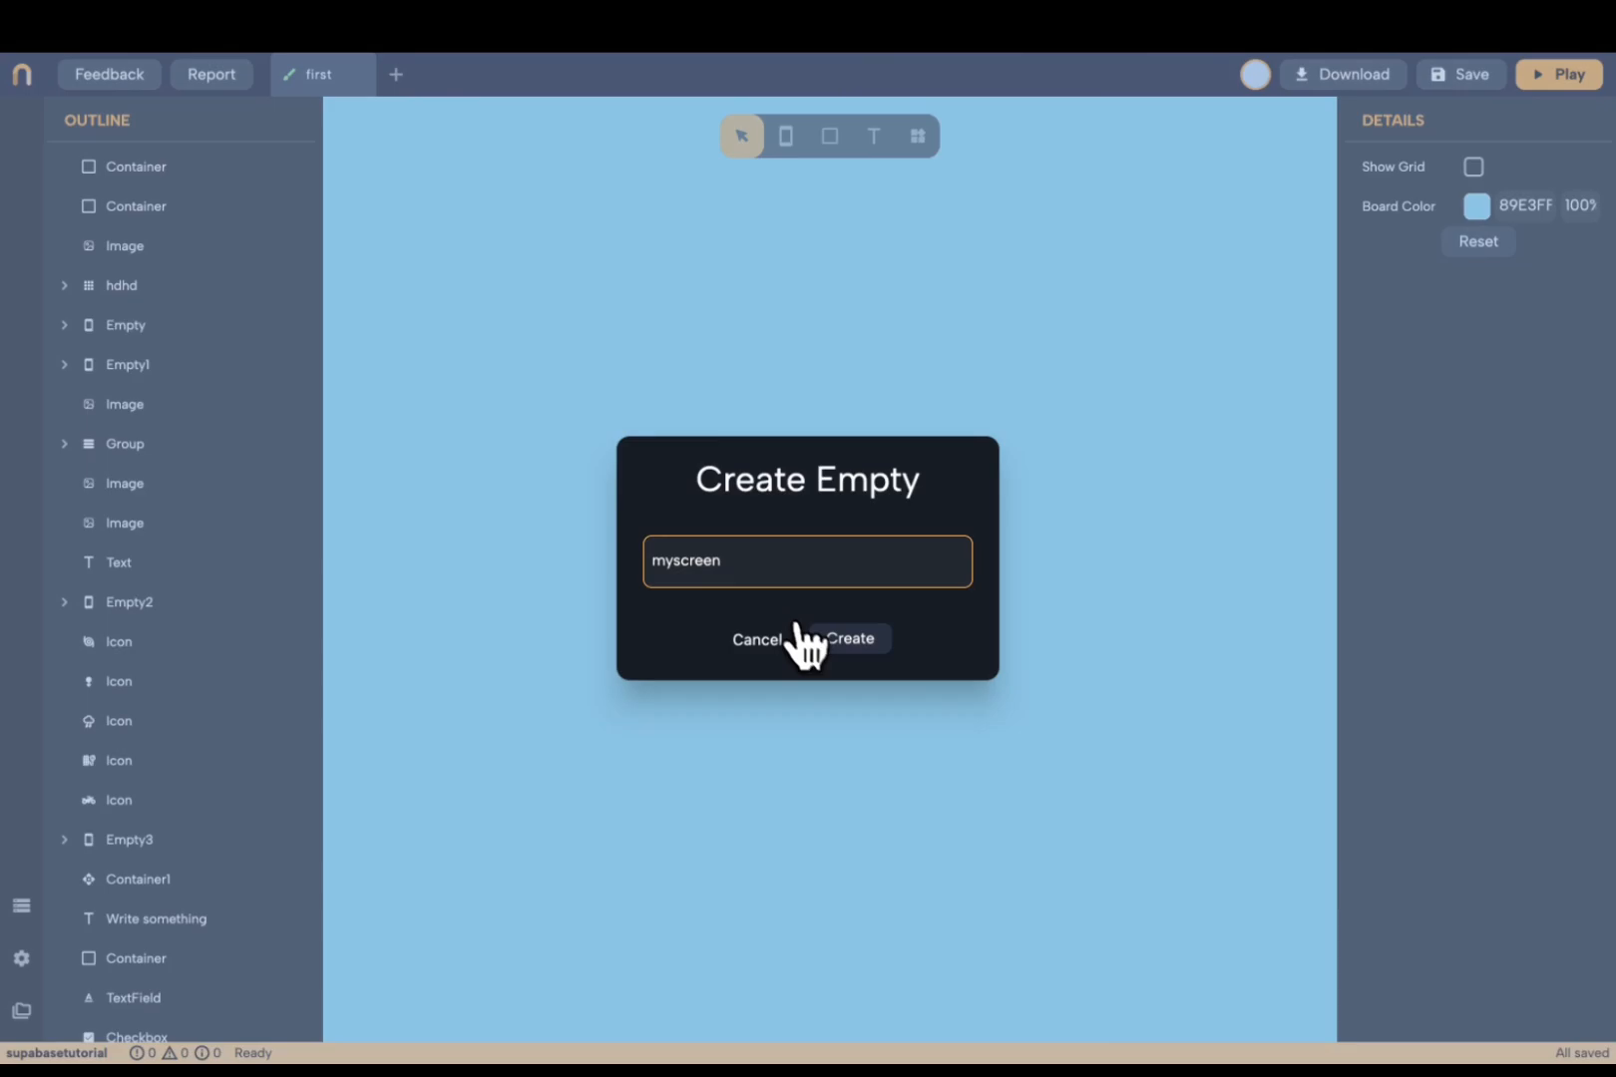
pyautogui.click(836, 640)
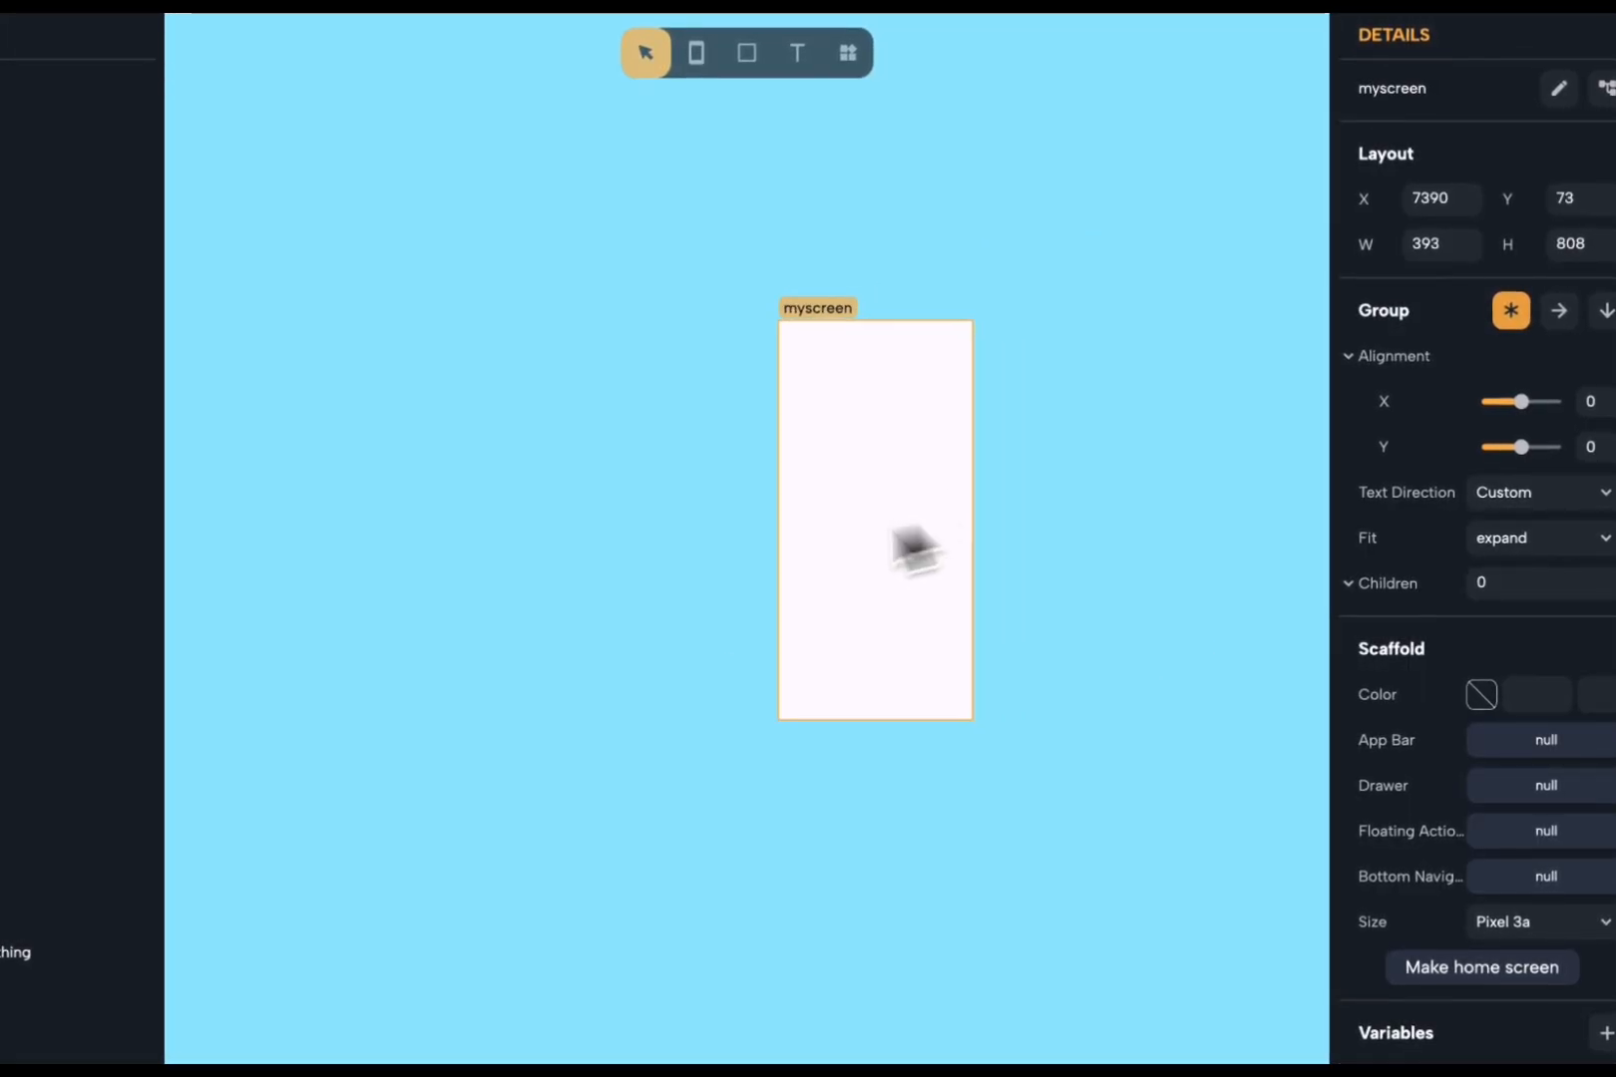
# - Reposition myscreen on the board and change its device size to iPhone 12
pyautogui.moveTo(895, 530); pyautogui.dragTo(678, 568)
pyautogui.scroll(5, 727, 535)
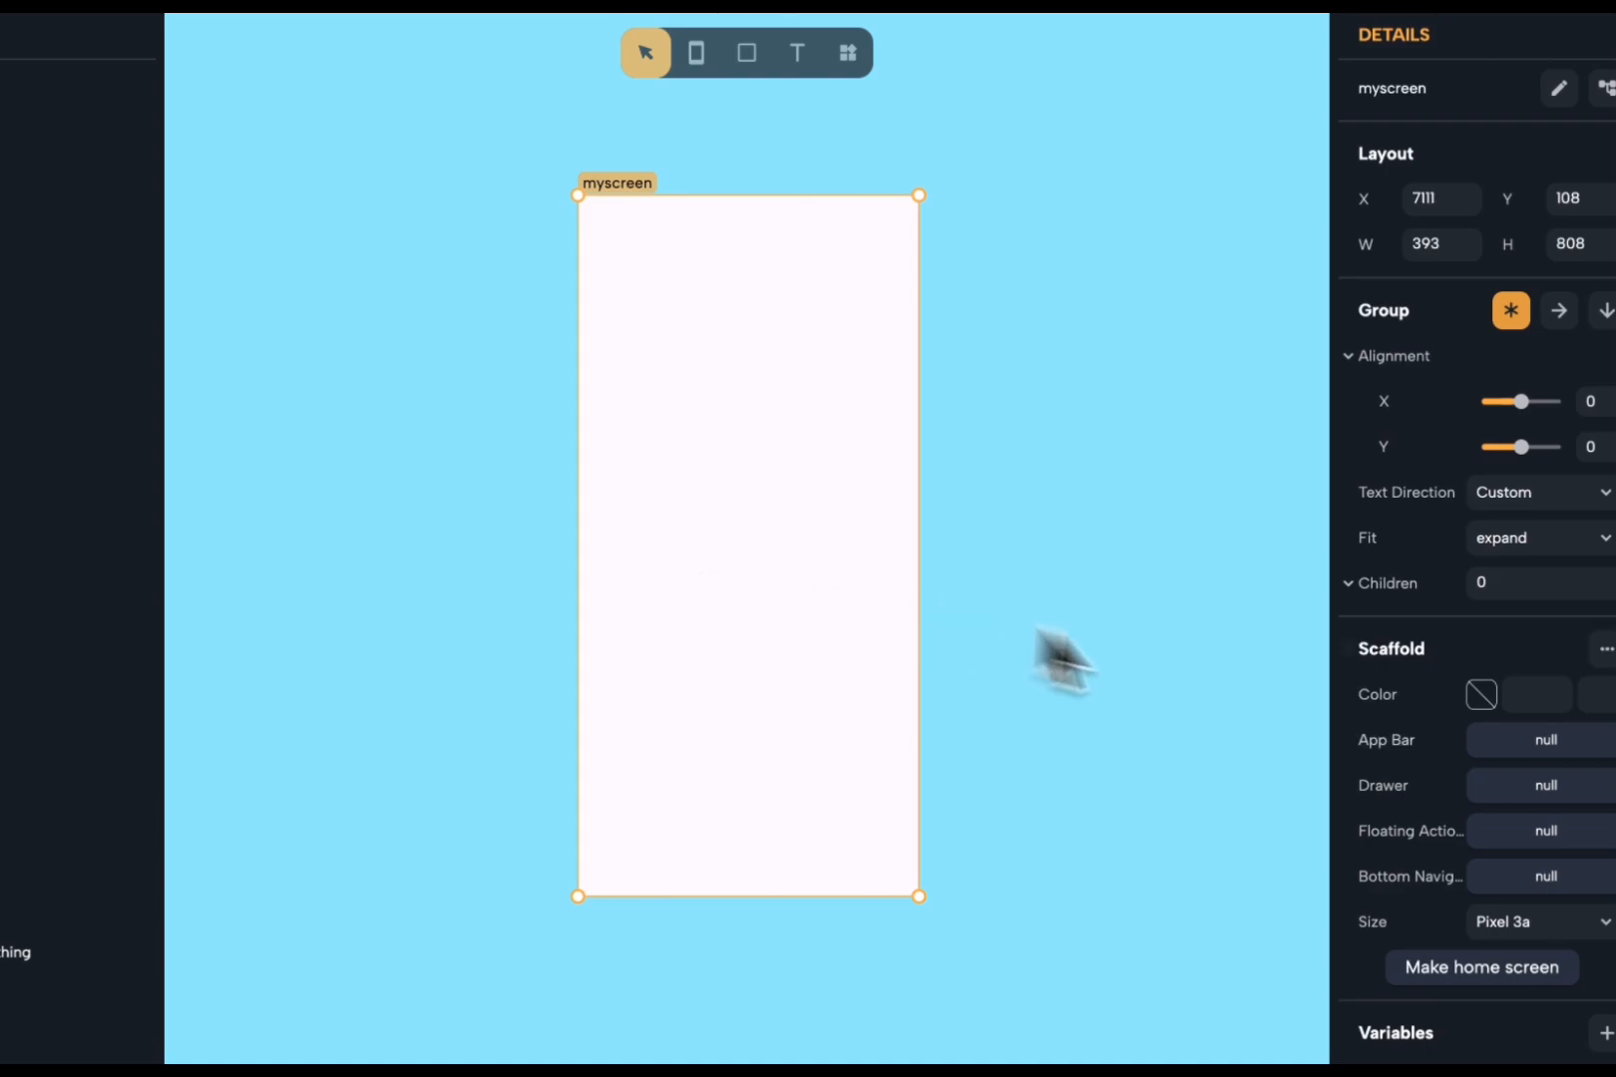
pyautogui.click(1506, 921)
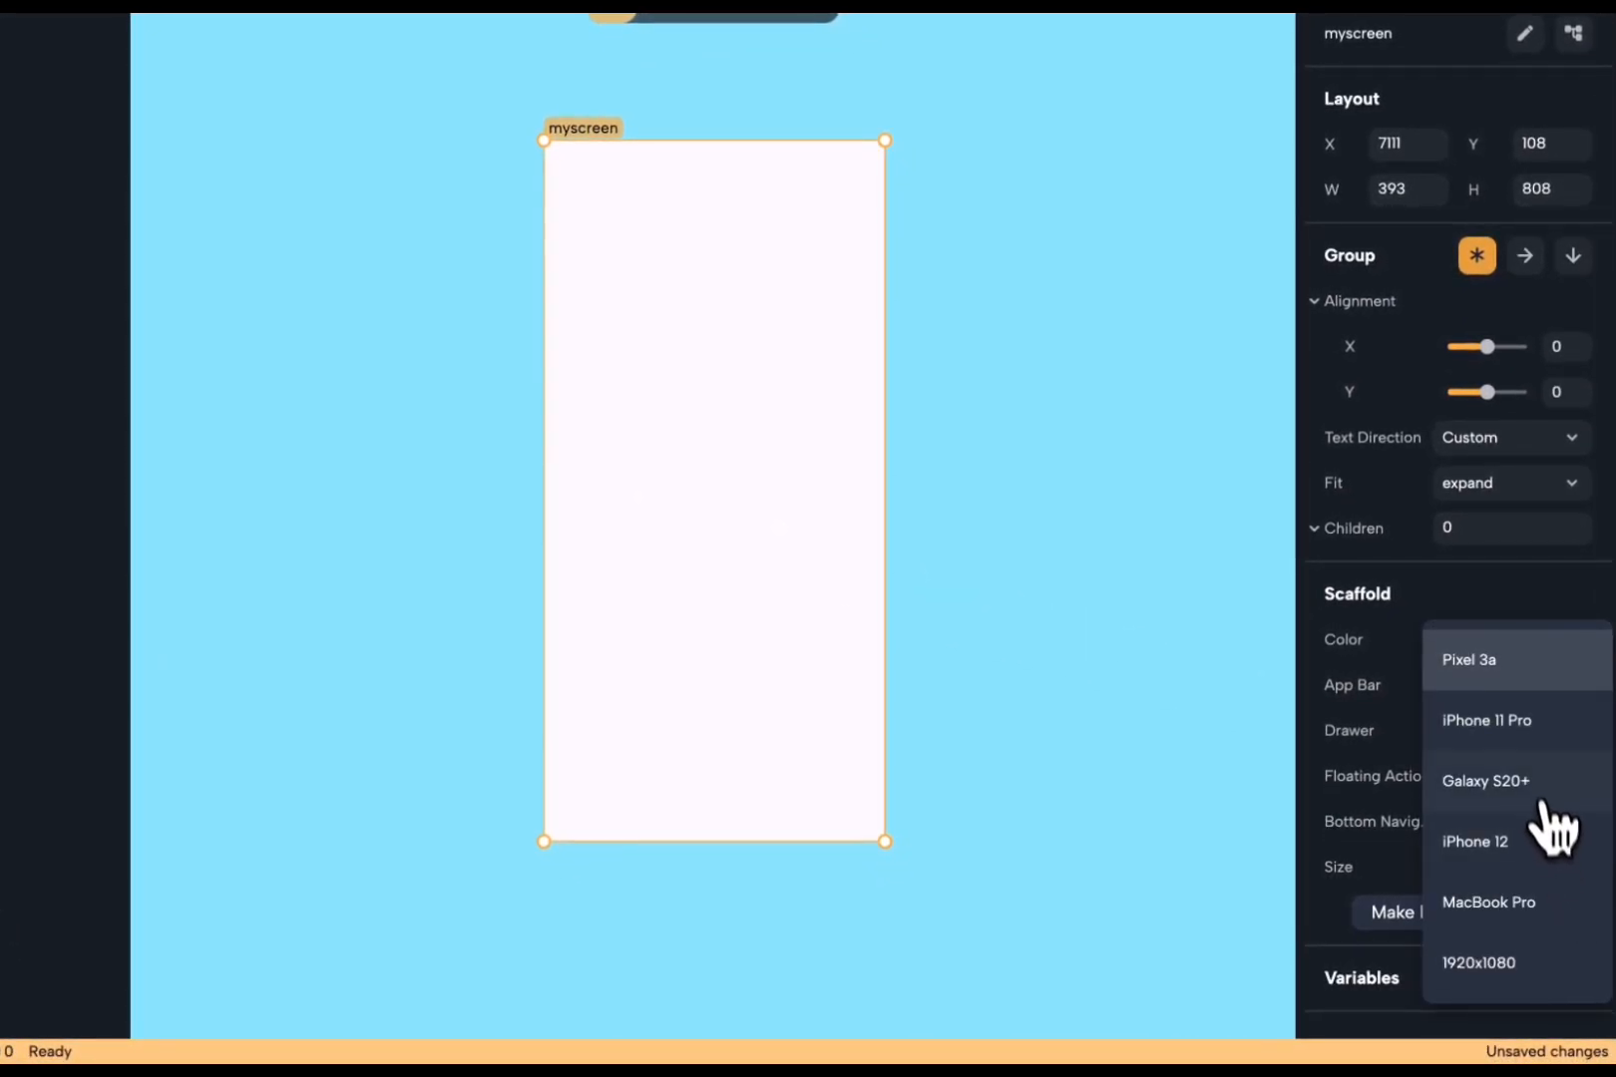
pyautogui.click(1521, 850)
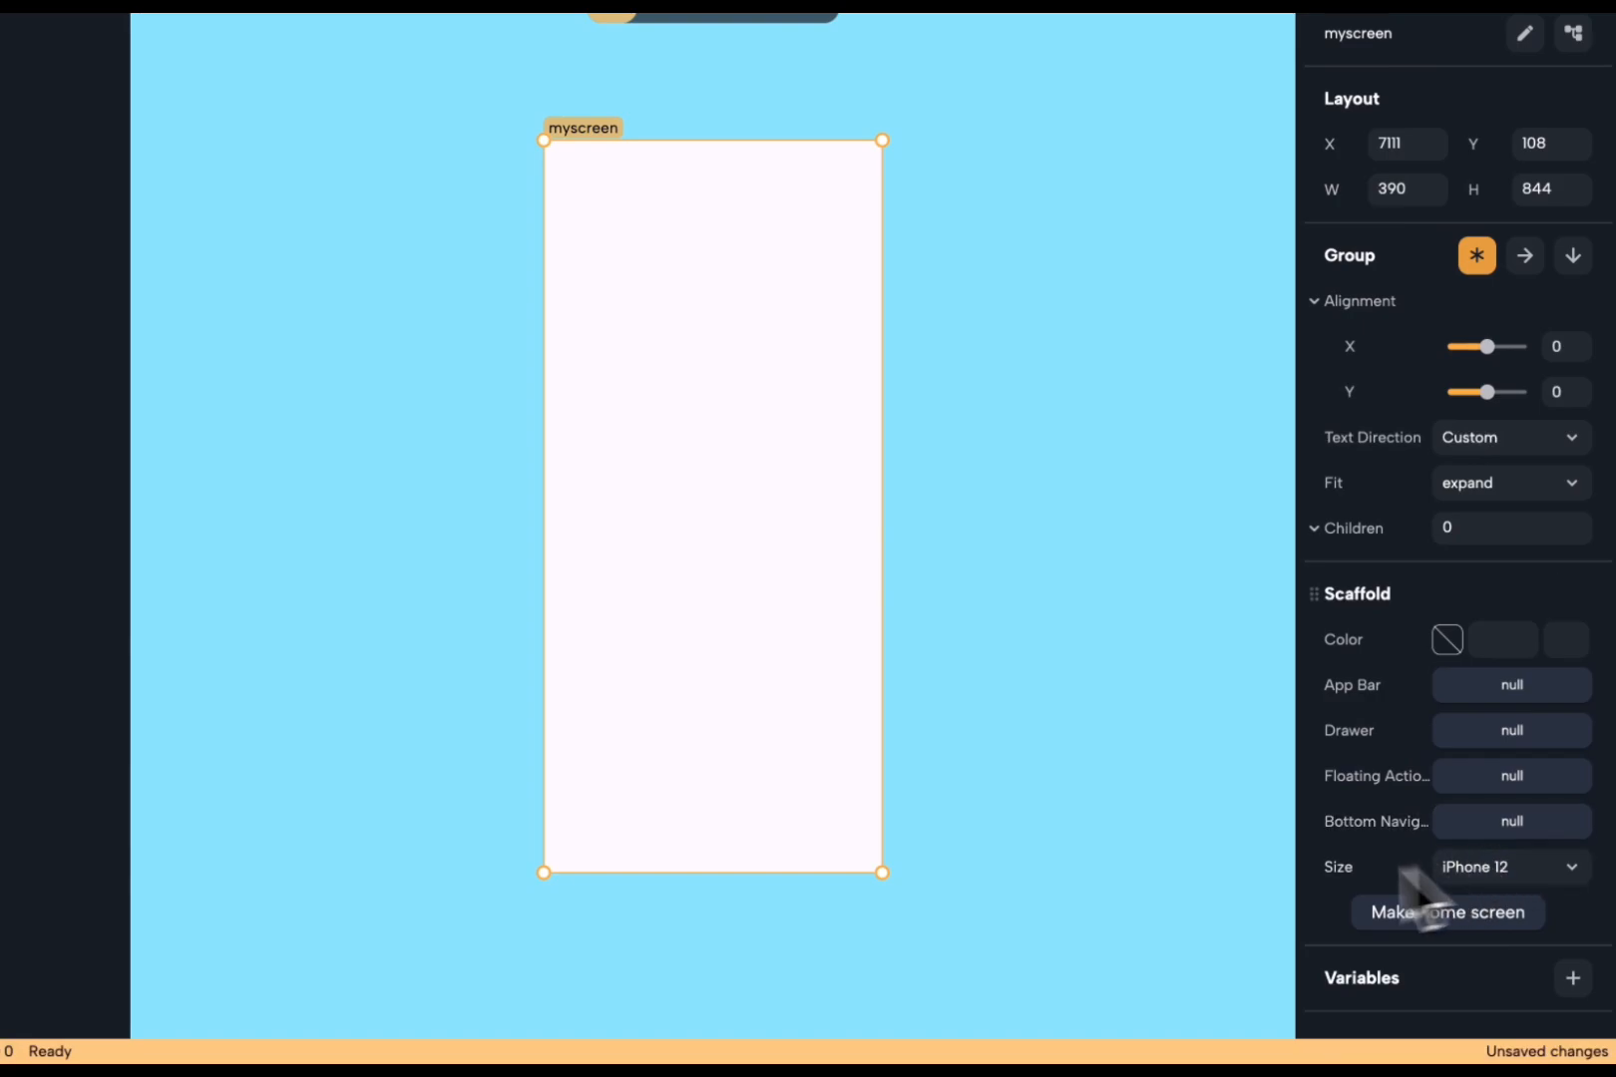
pyautogui.moveTo(882, 873); pyautogui.dragTo(913, 891)
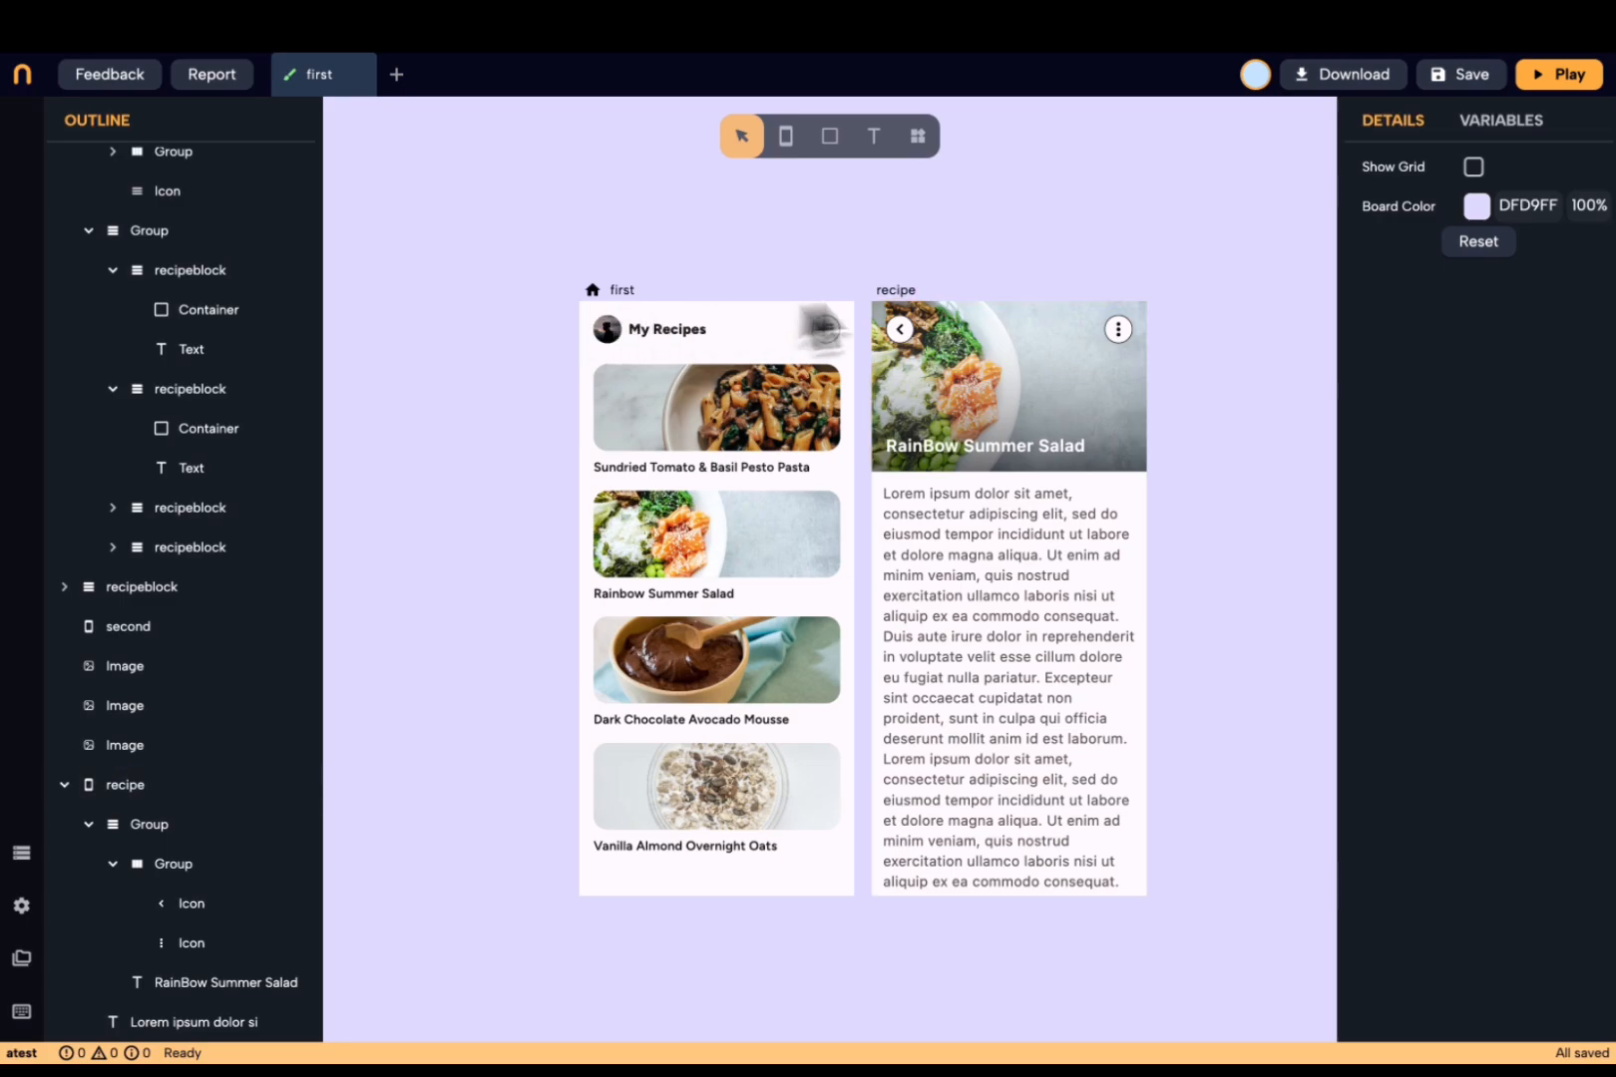
# - Preview the recipe app, open the Rainbow Summer Salad recipe in it, and close the preview
pyautogui.click(1556, 76)
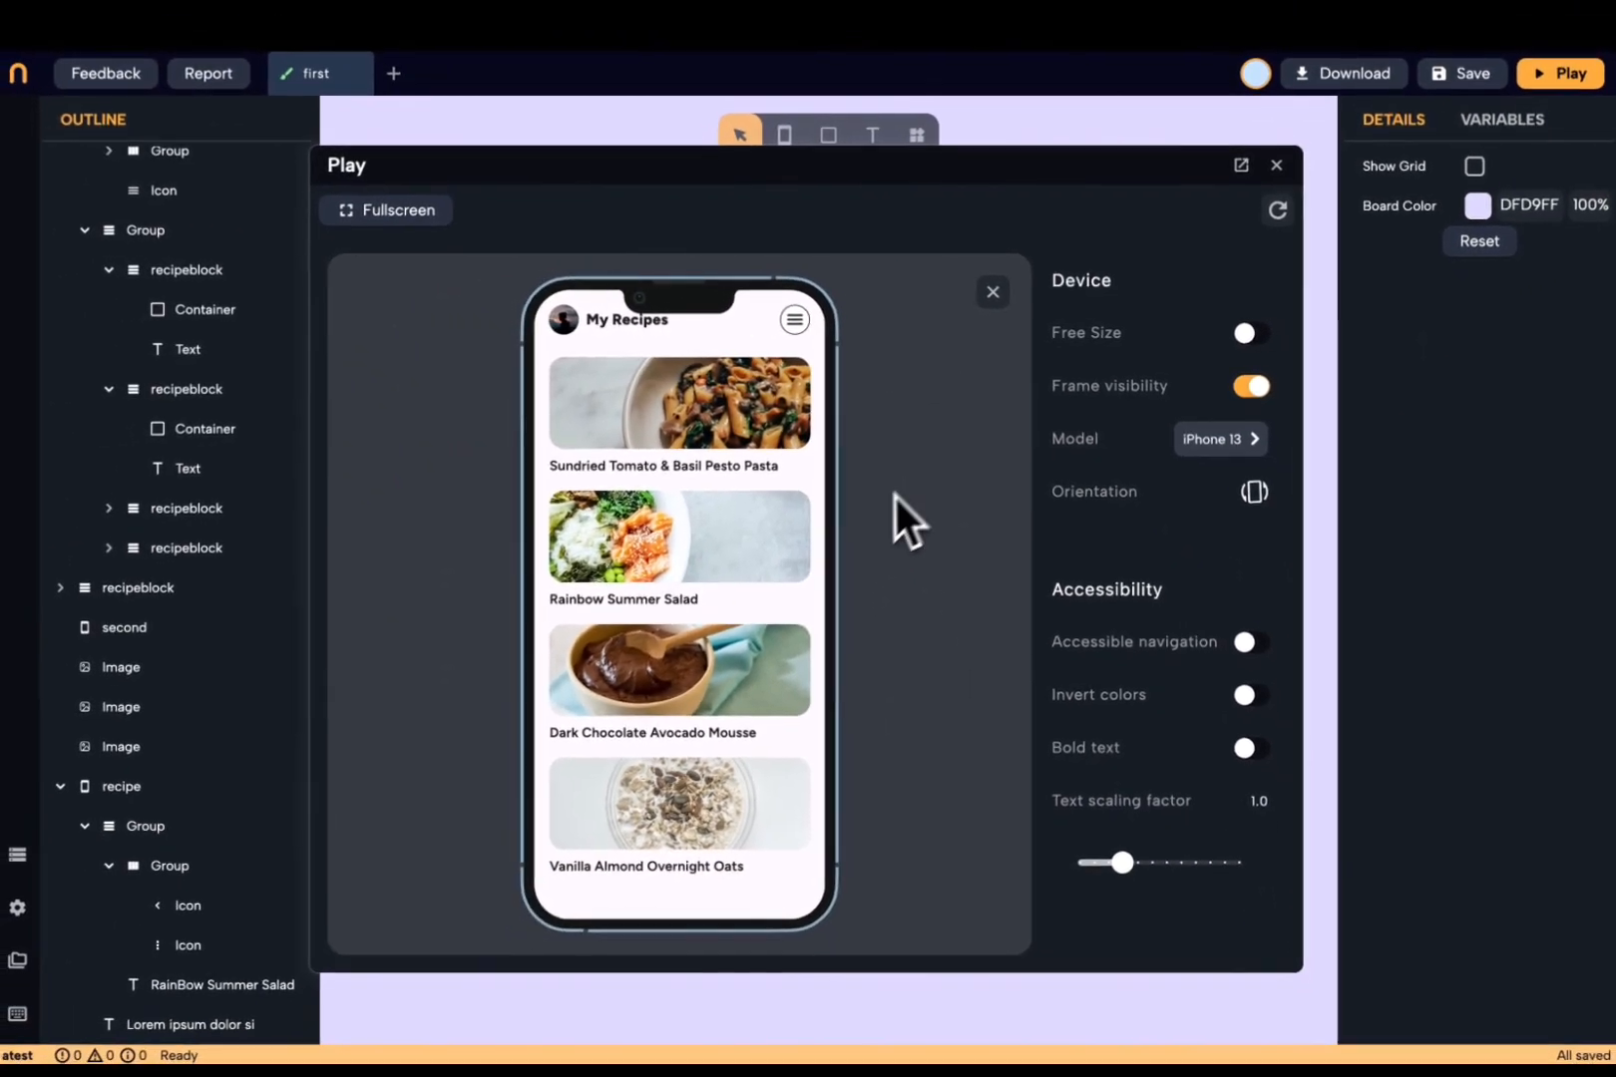
pyautogui.click(775, 555)
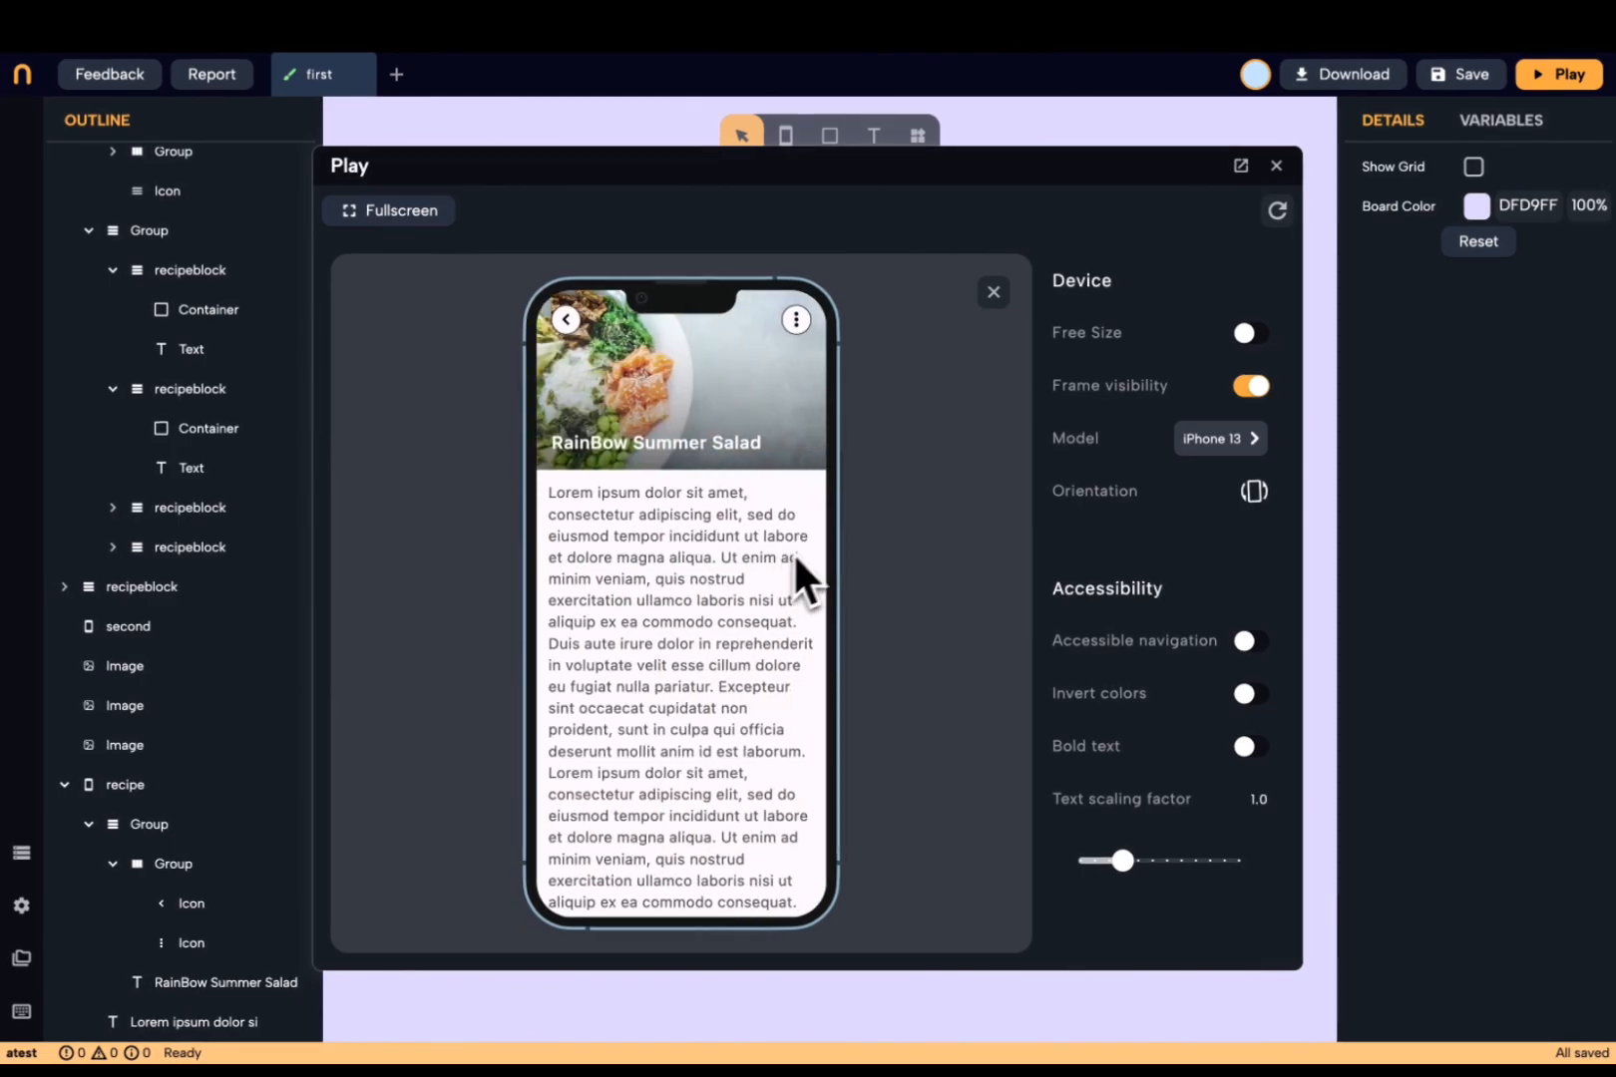
pyautogui.click(1276, 167)
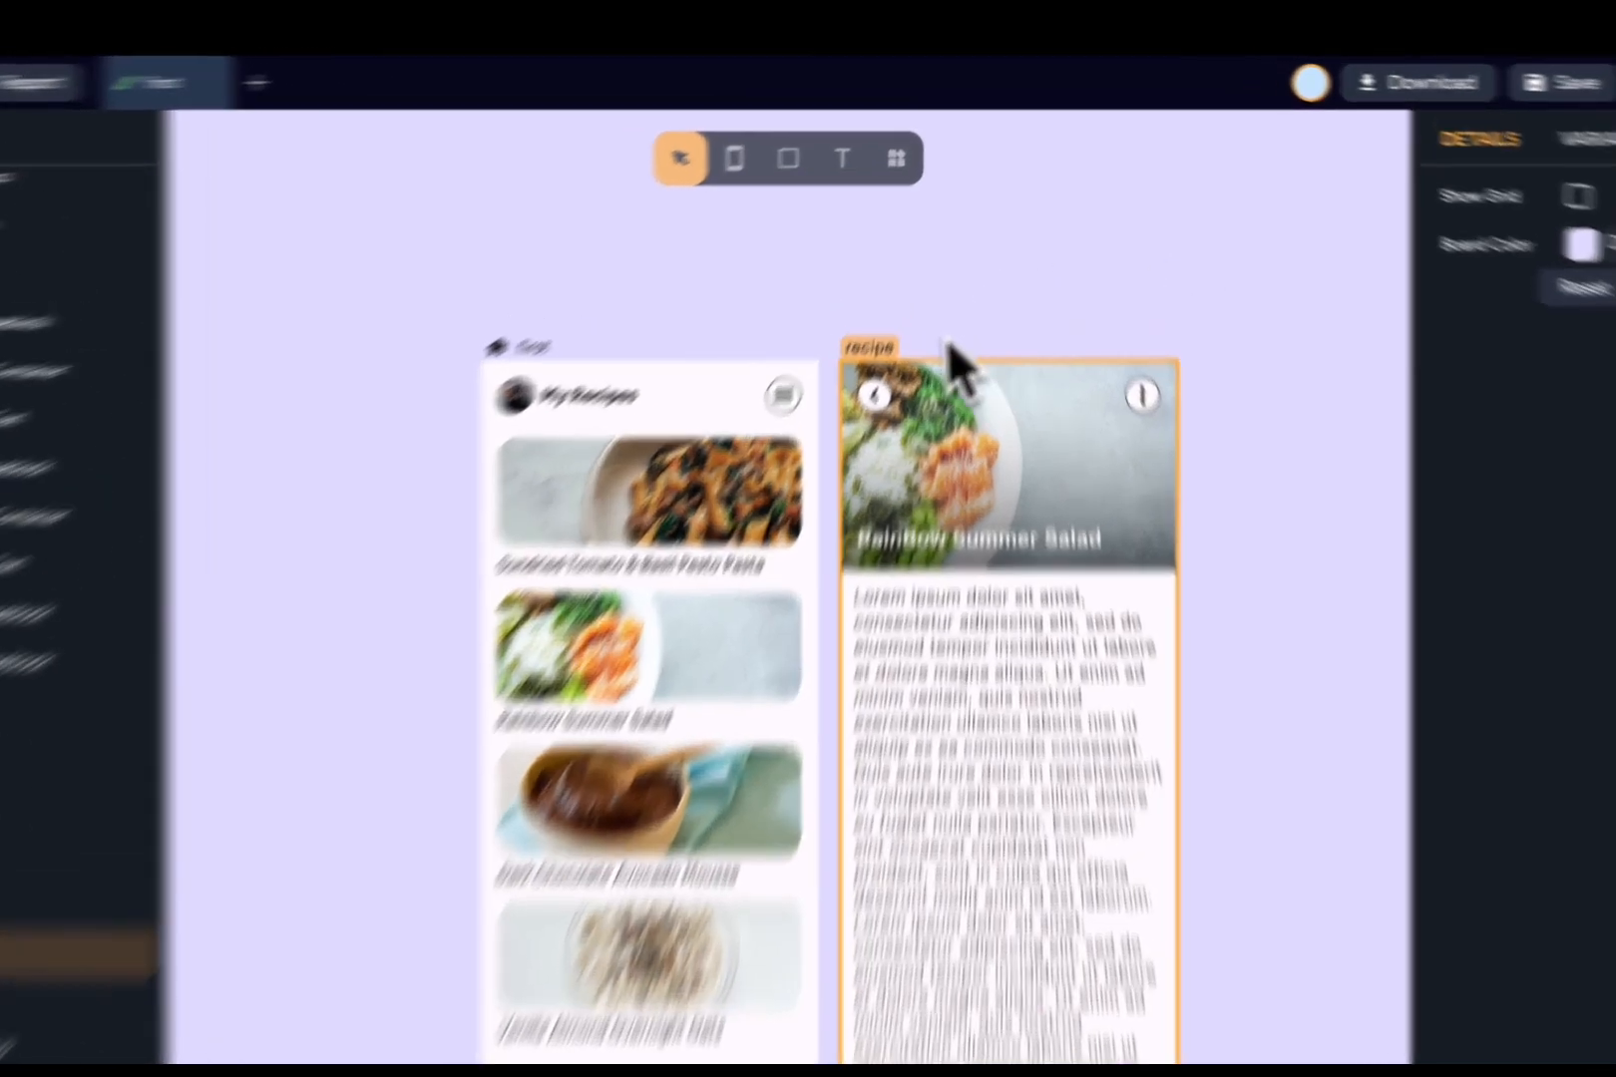
# - Make the recipe screen the home screen and check the app's start screen in a preview
pyautogui.click(949, 361)
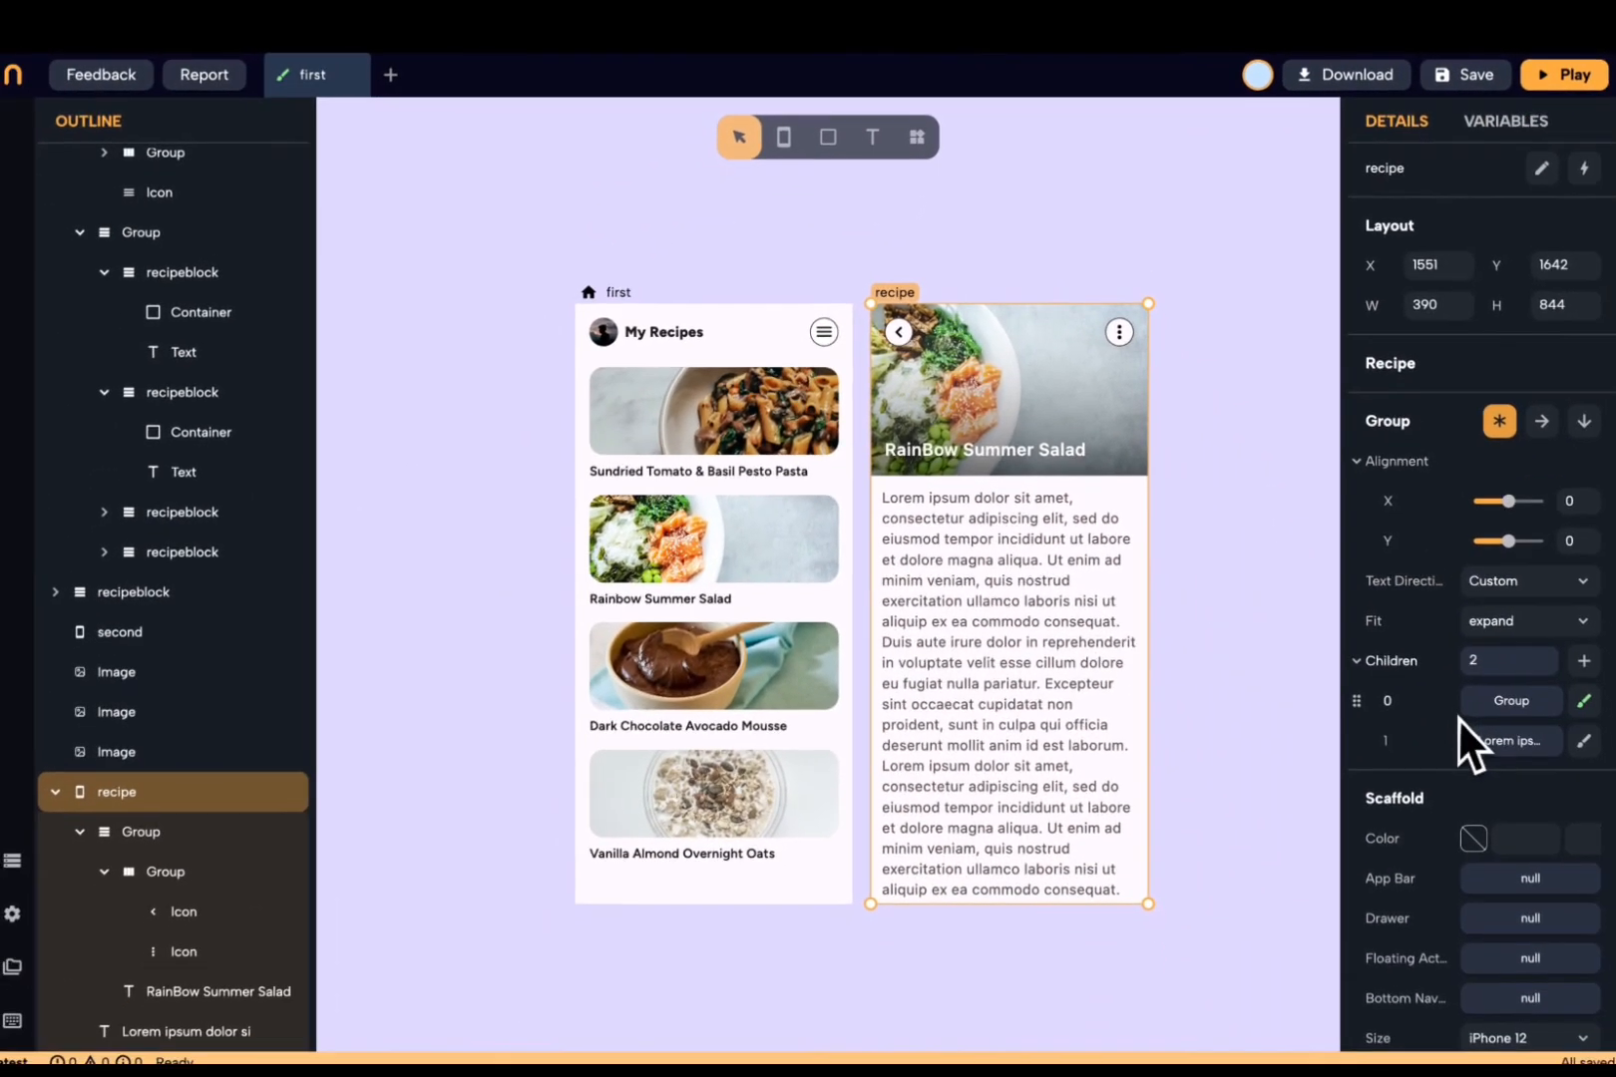
pyautogui.scroll(-2, 1457, 717)
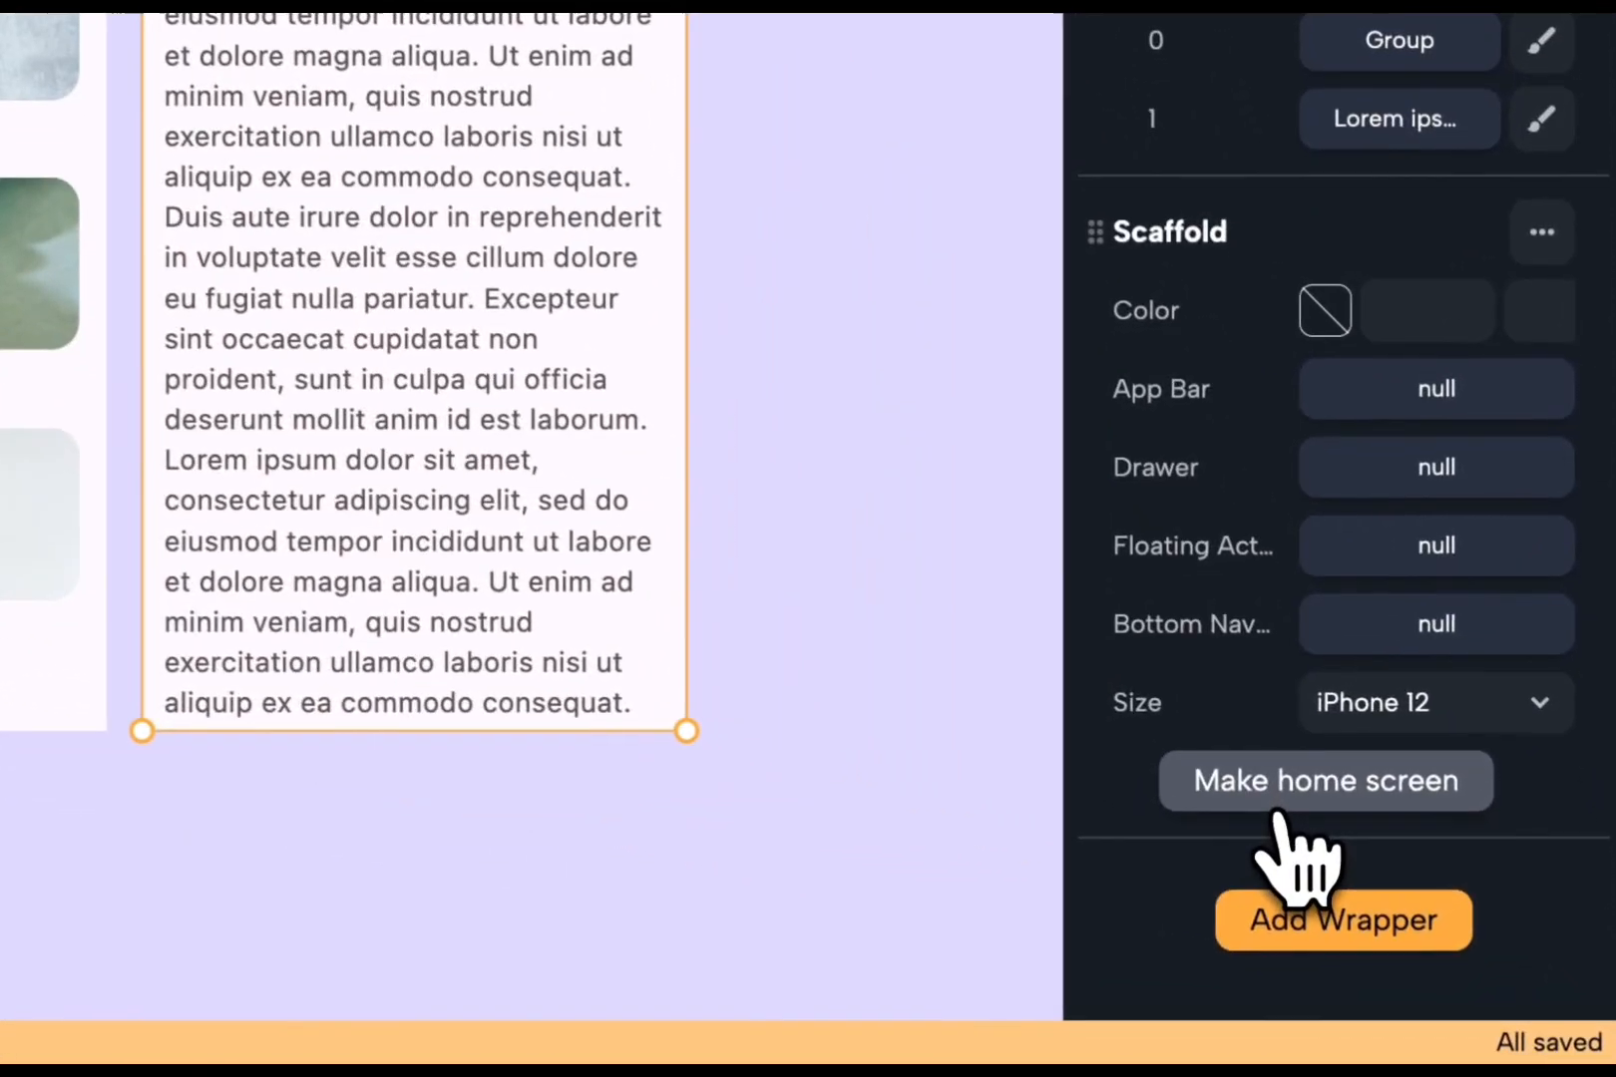
pyautogui.click(1319, 820)
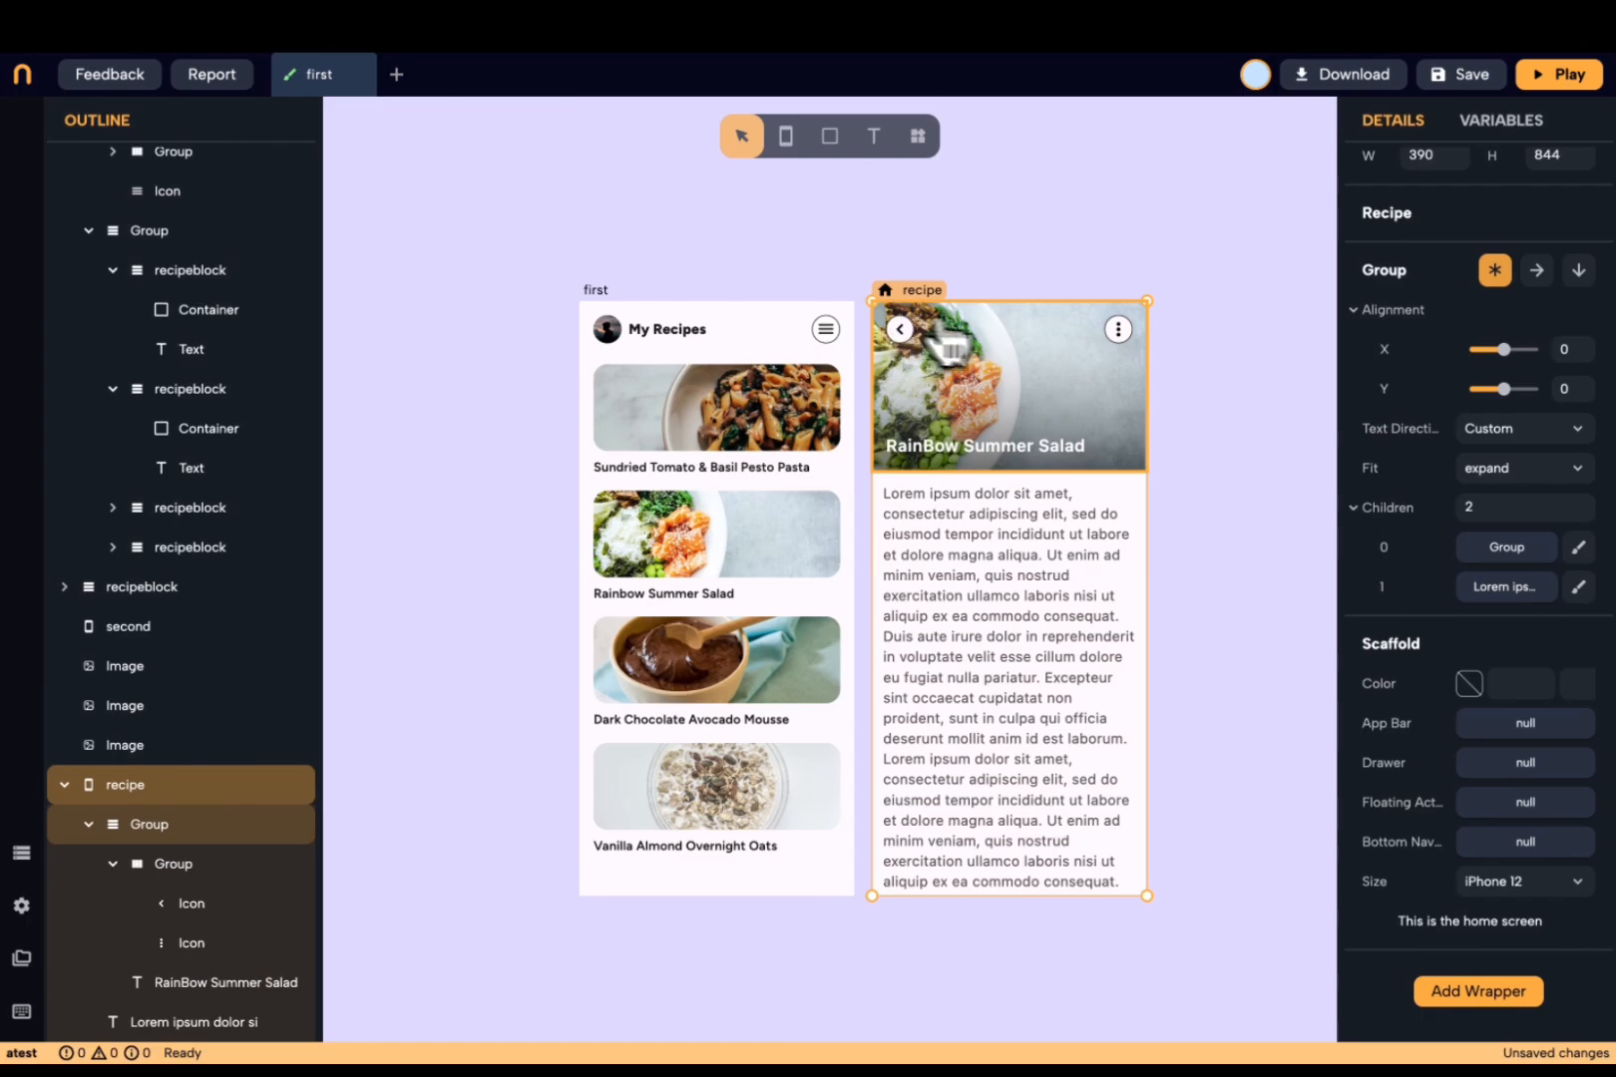
pyautogui.click(1559, 84)
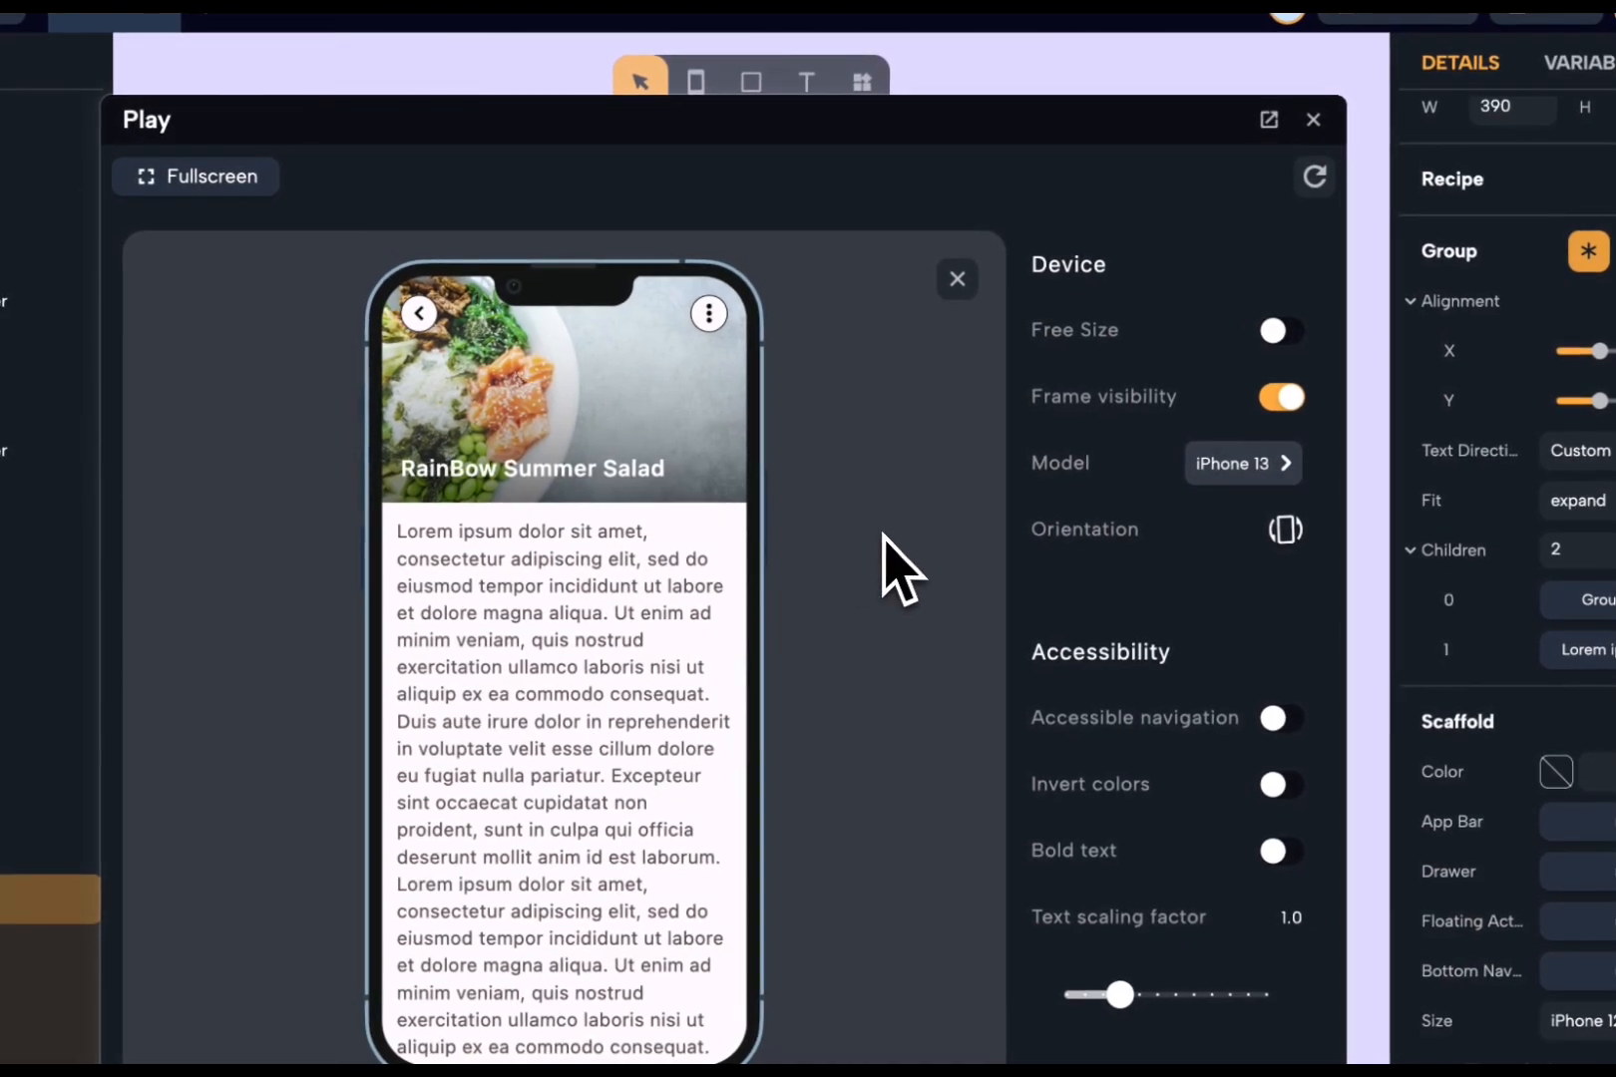
pyautogui.click(1313, 121)
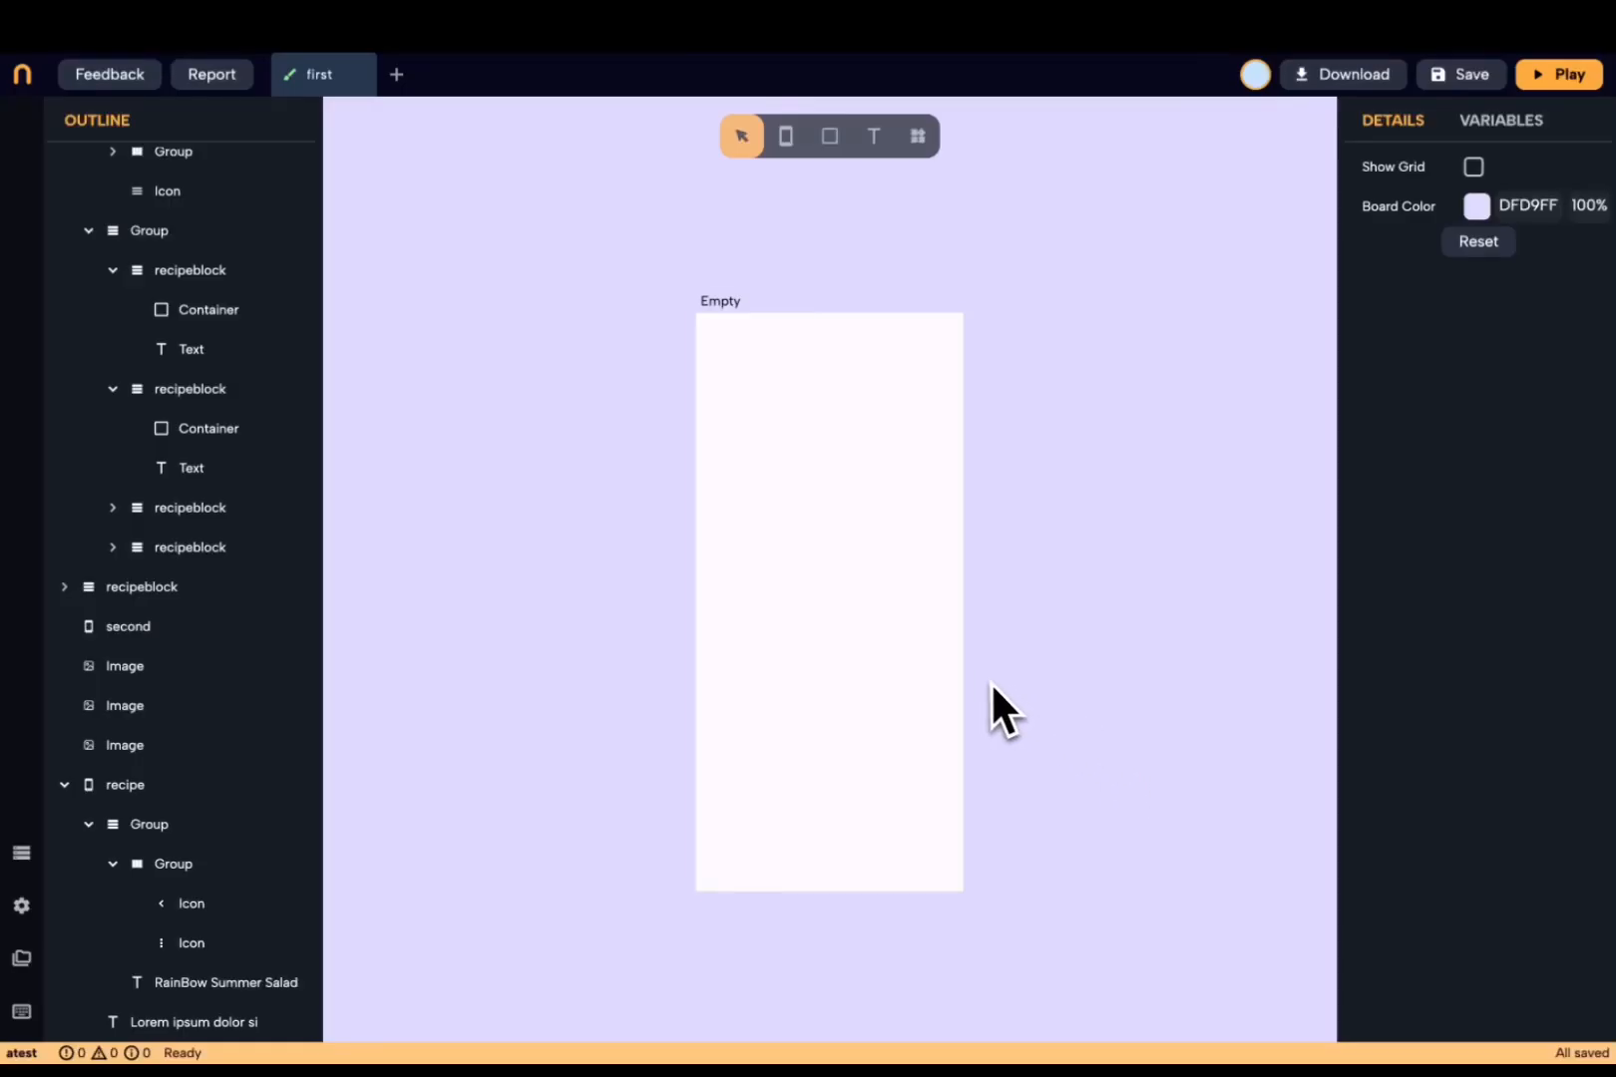
# - Set the Empty screen's scaffold color to light green DEFFCA
pyautogui.click(923, 658)
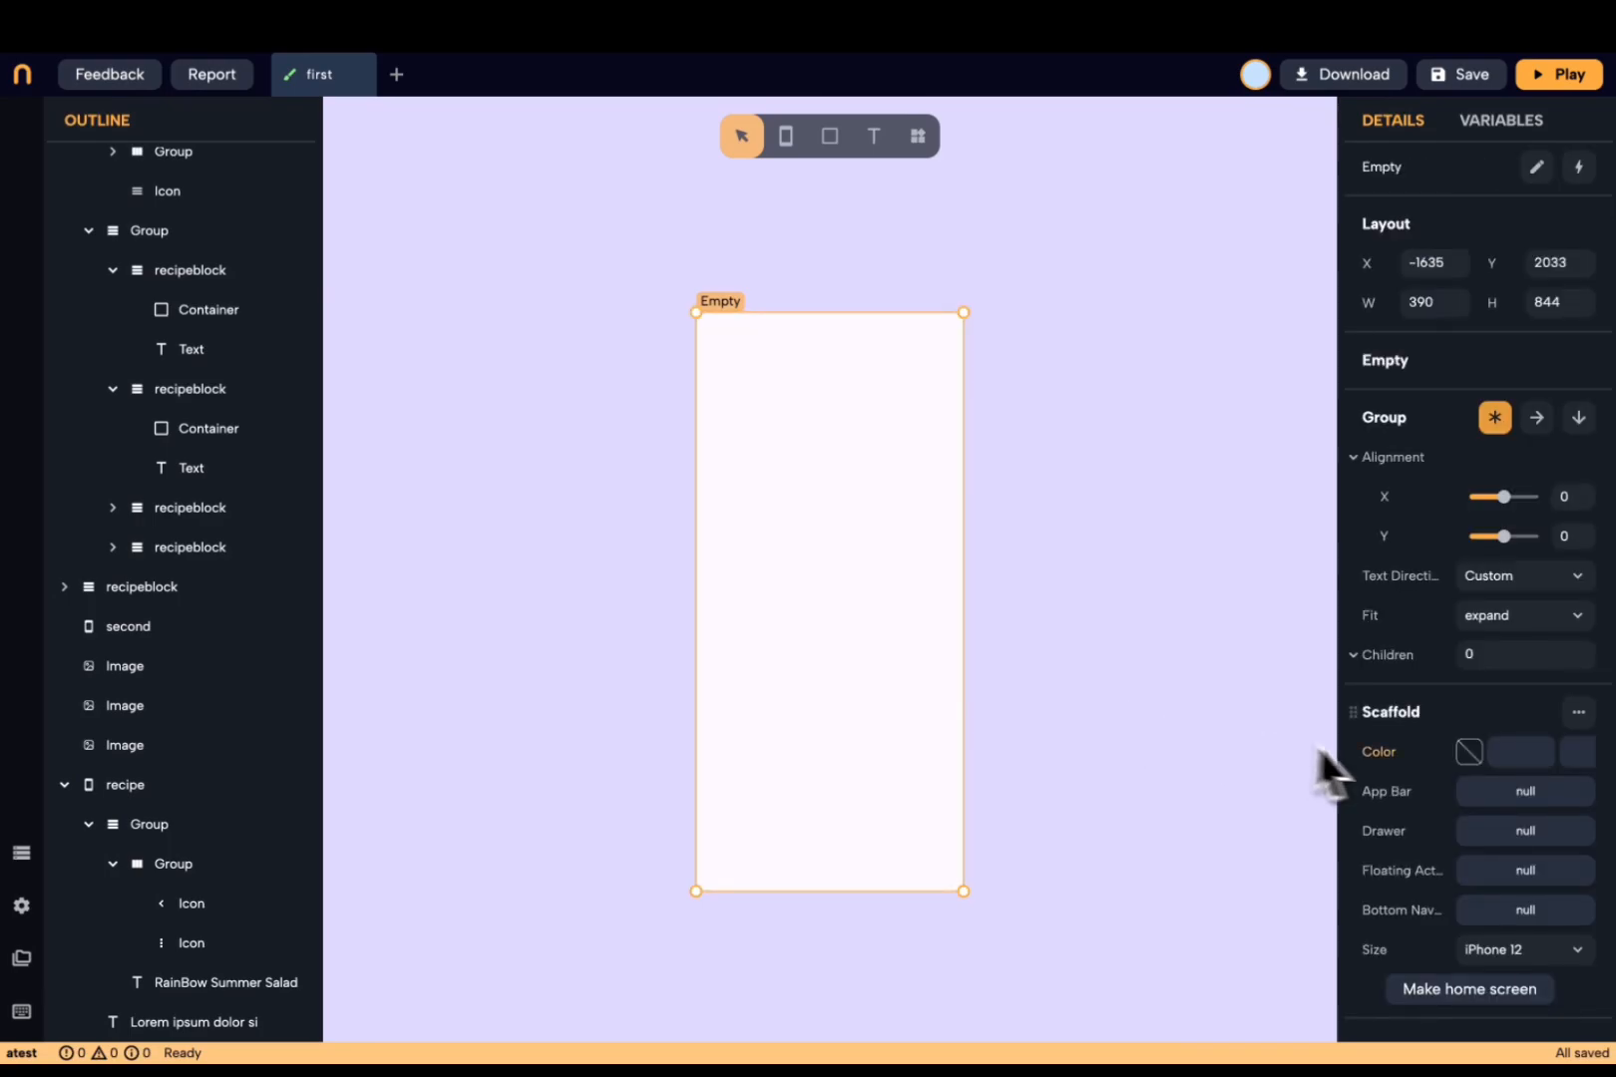
pyautogui.click(1466, 753)
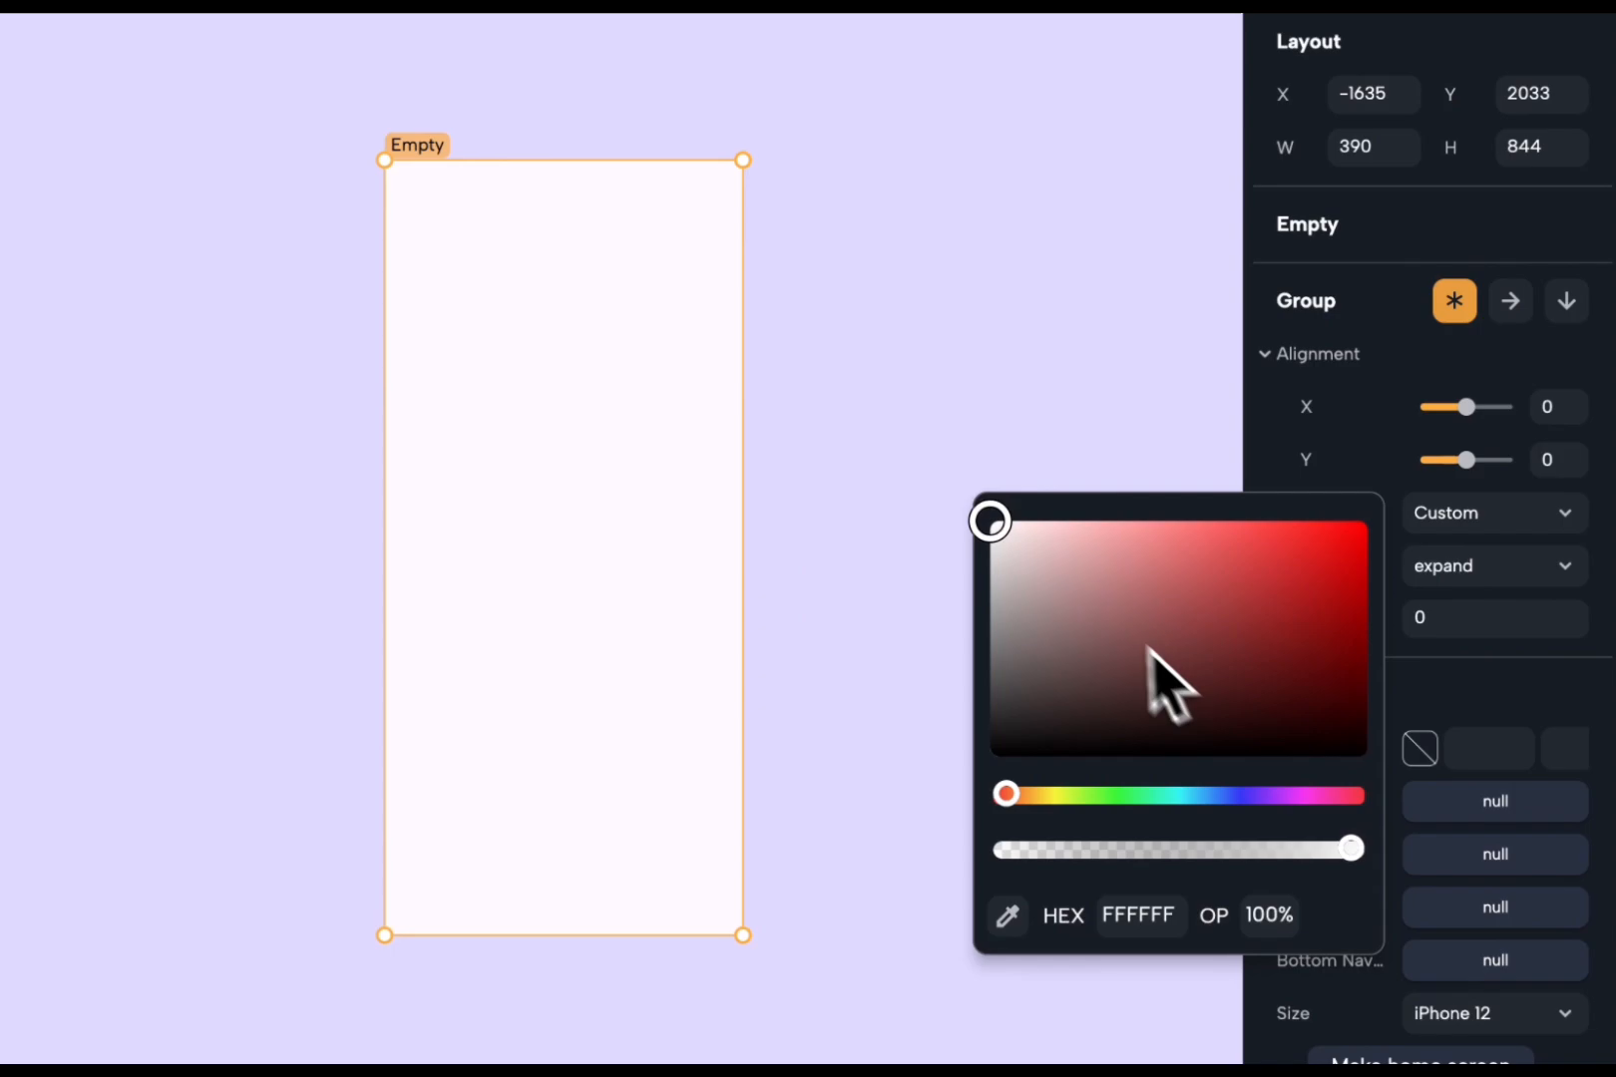
pyautogui.moveTo(1086, 594); pyautogui.dragTo(1069, 516)
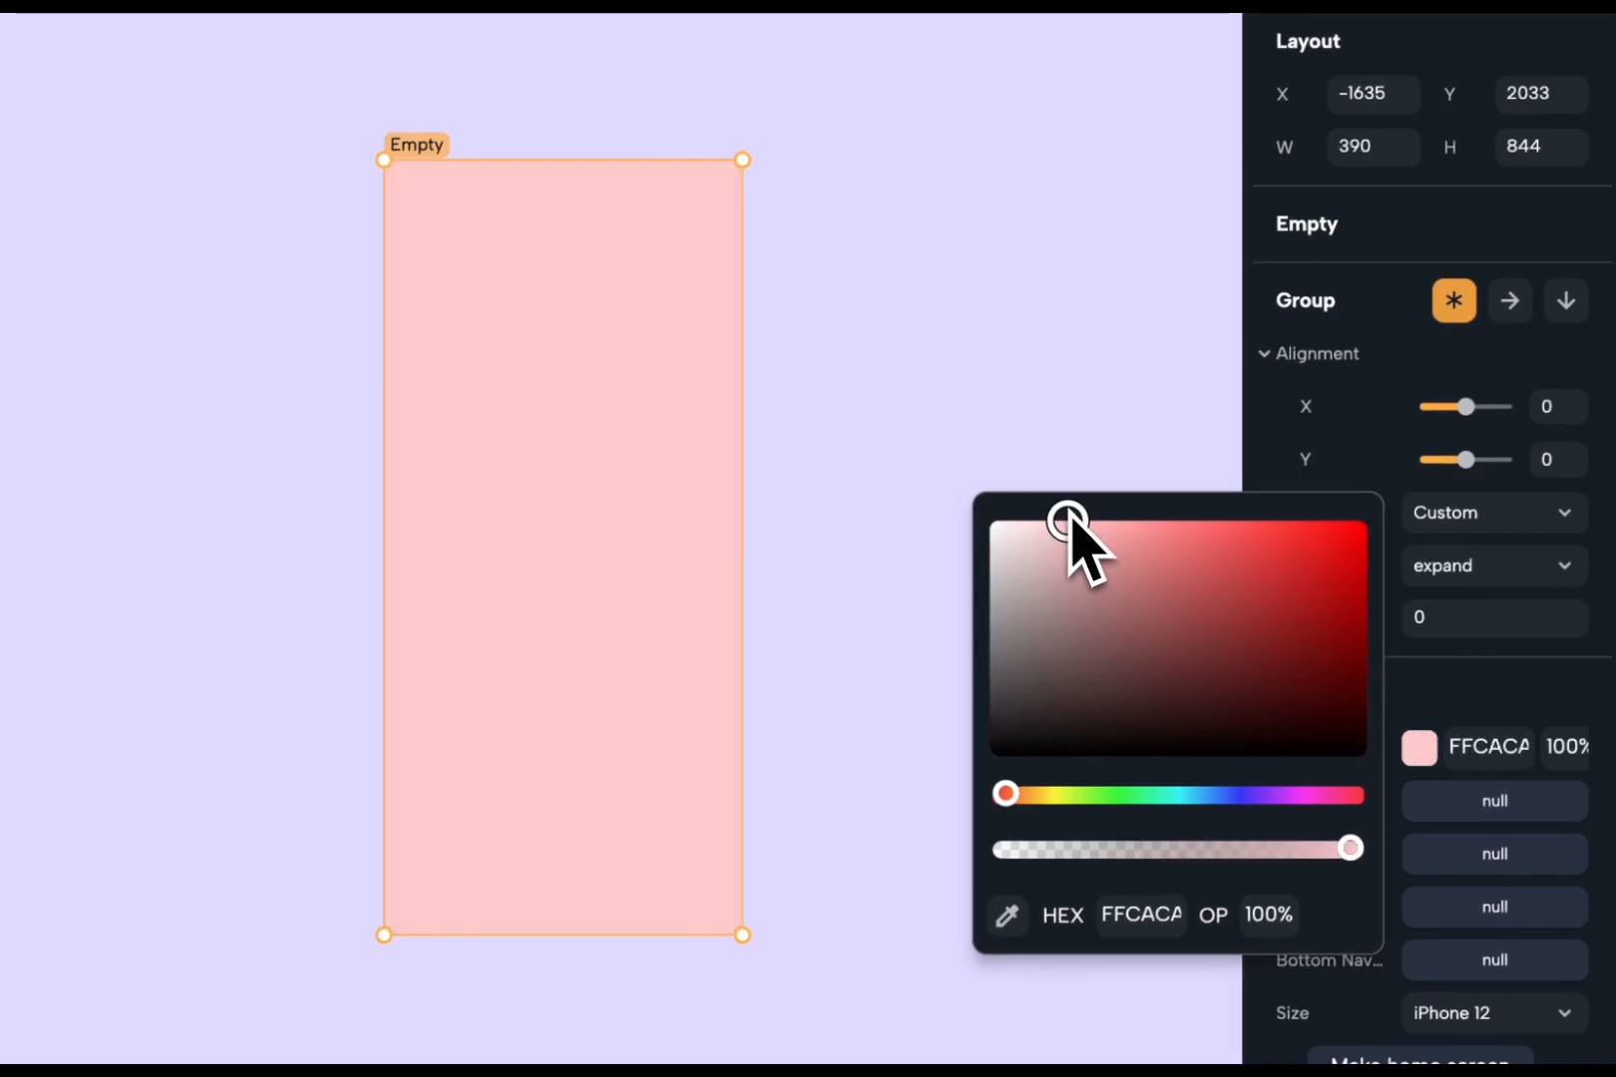
pyautogui.moveTo(1212, 798); pyautogui.dragTo(1096, 809)
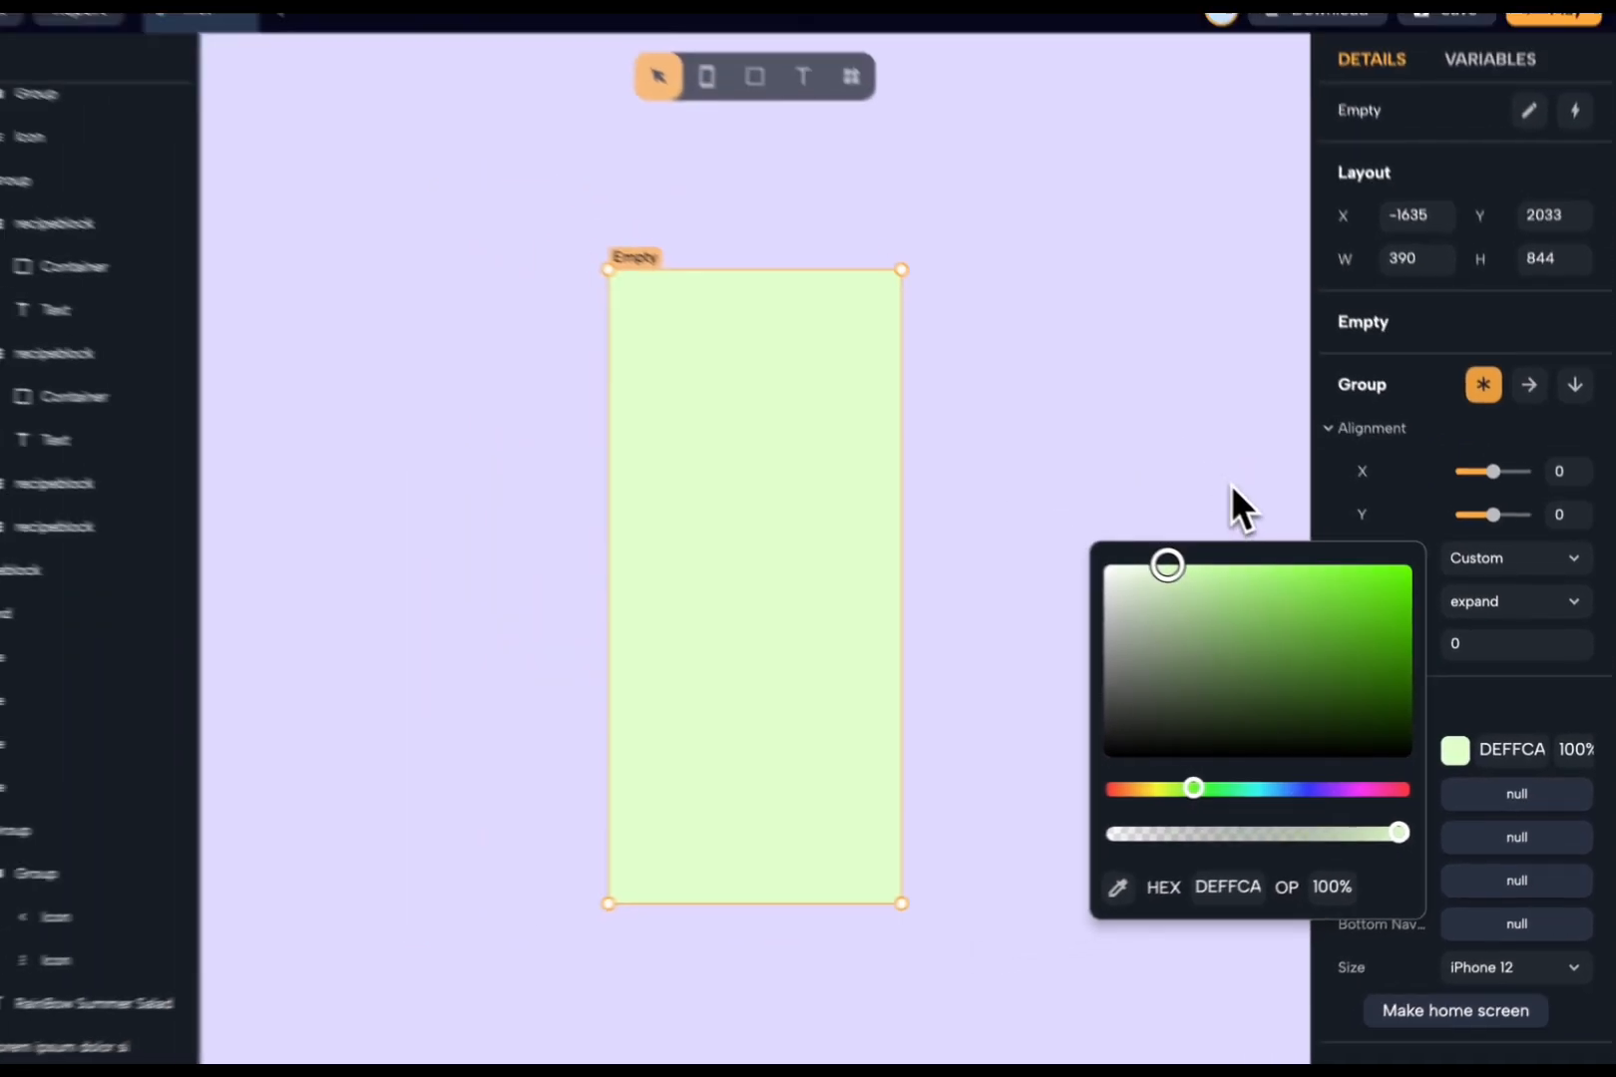
pyautogui.click(1146, 422)
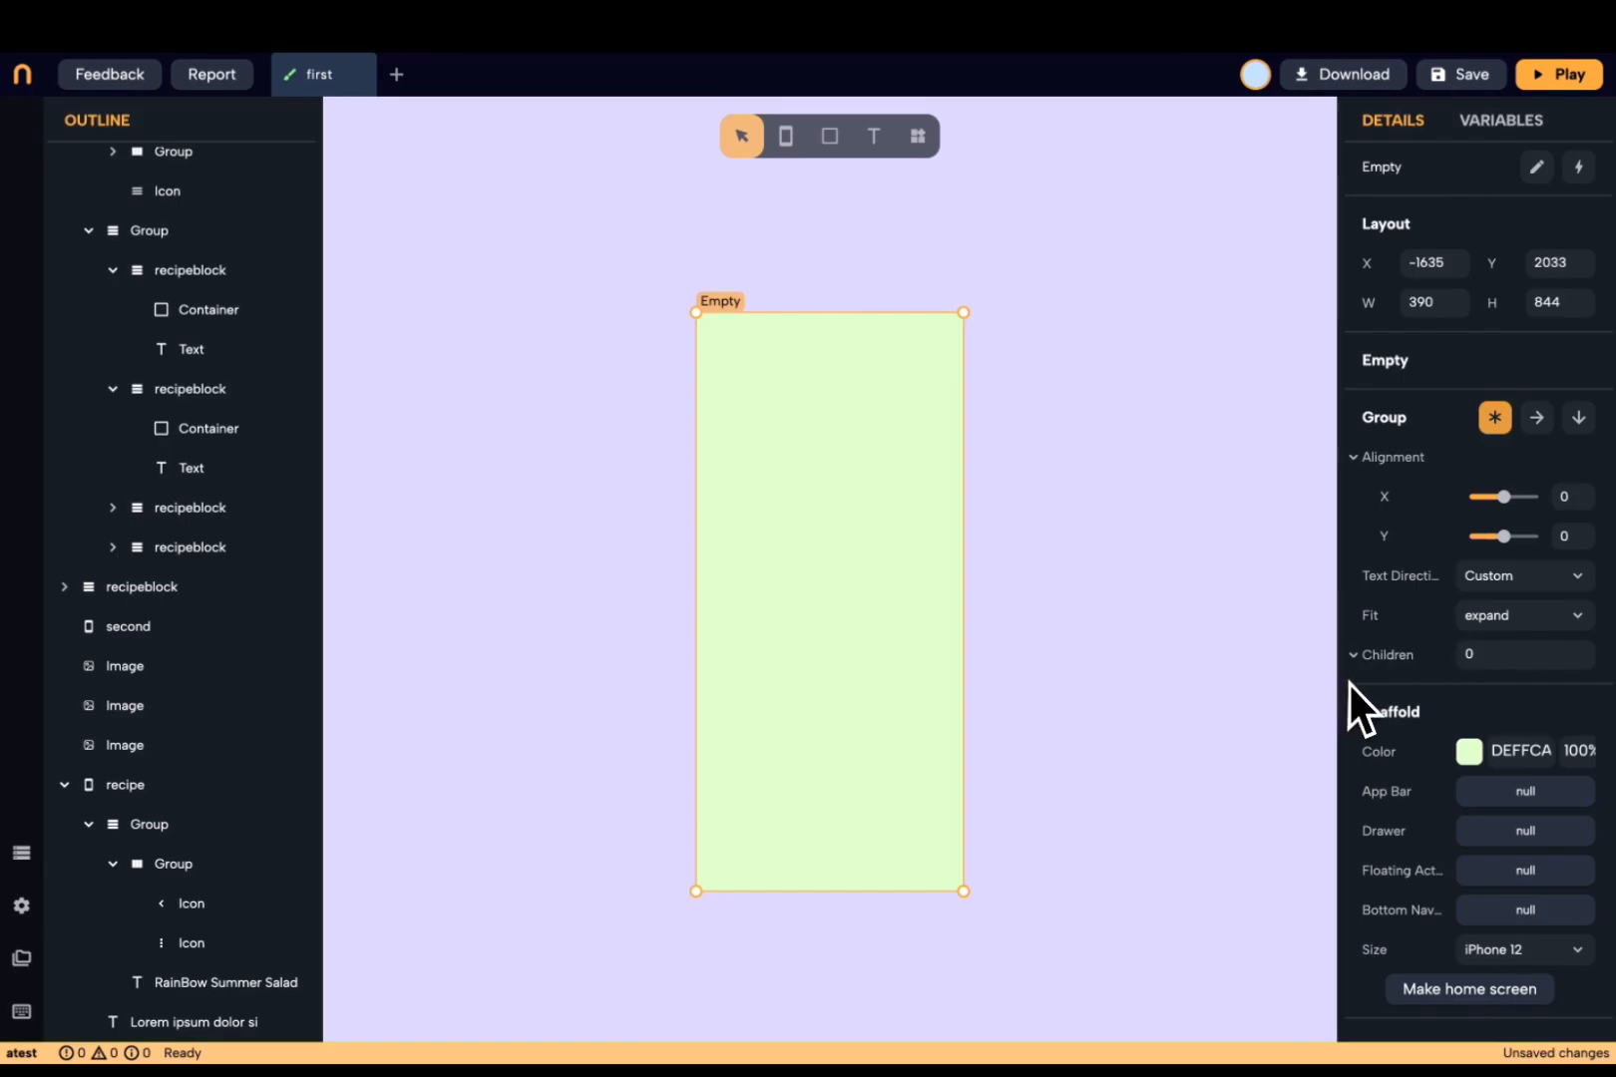
# - Add an App Bar widget to the Empty screen's scaffold
pyautogui.click(1488, 798)
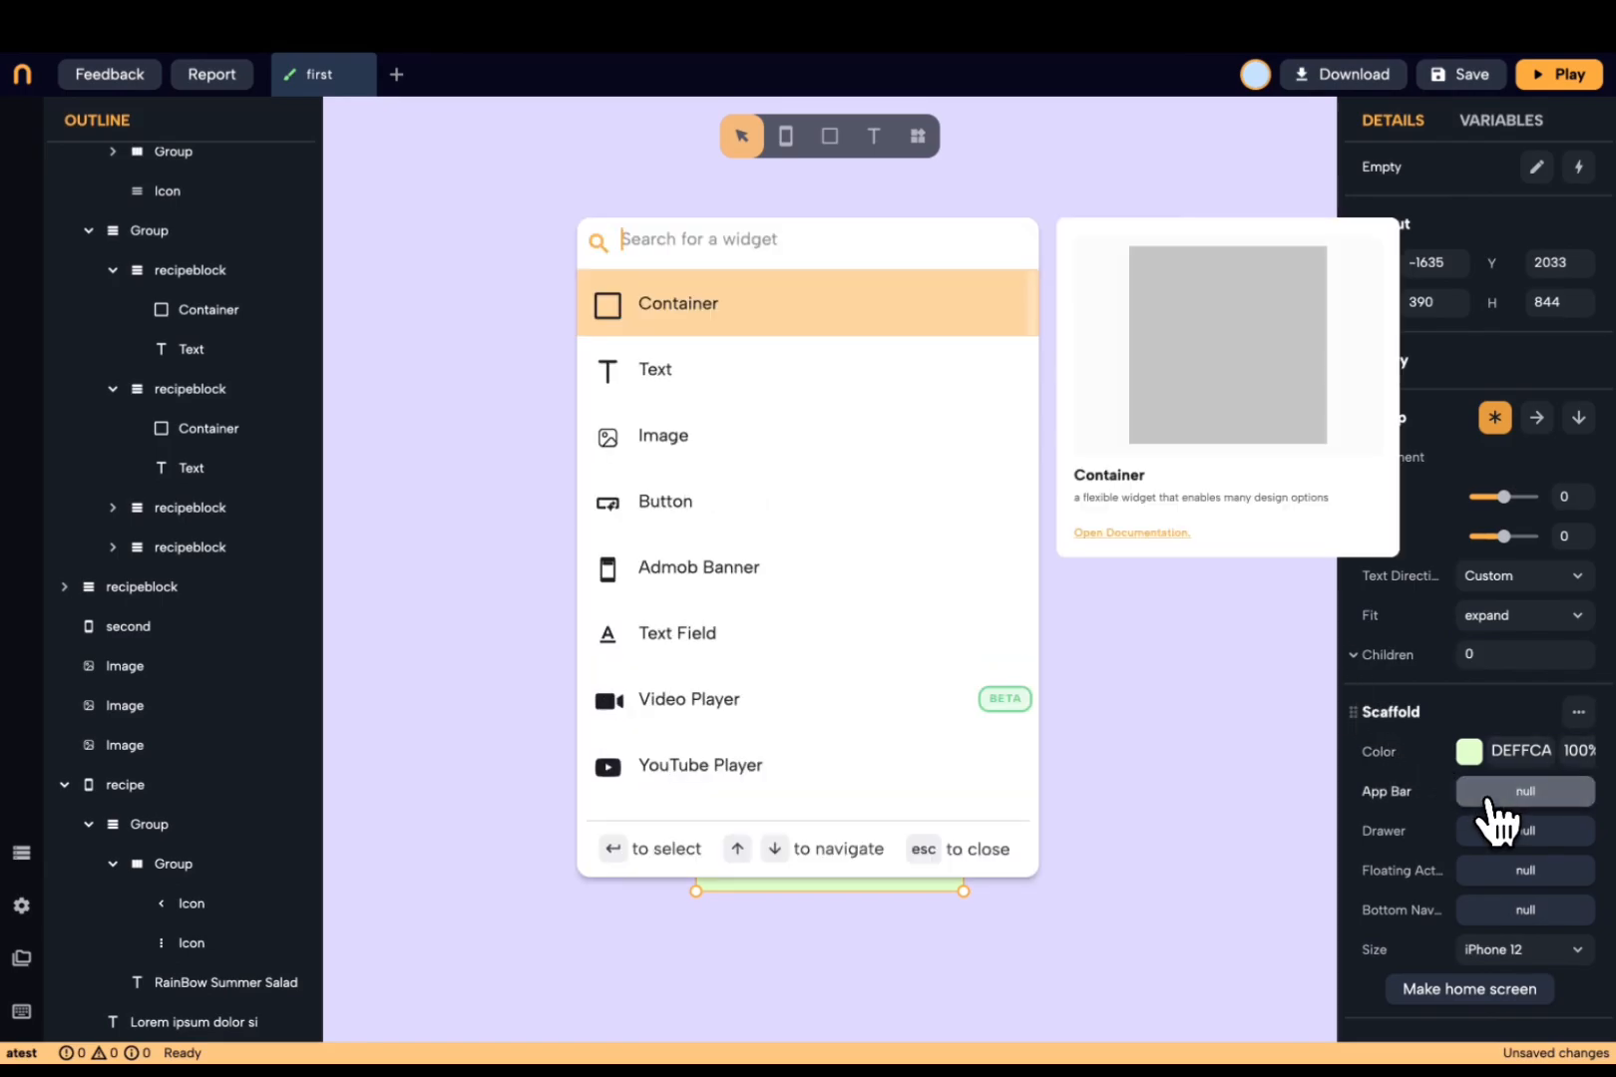
pyautogui.write('app')
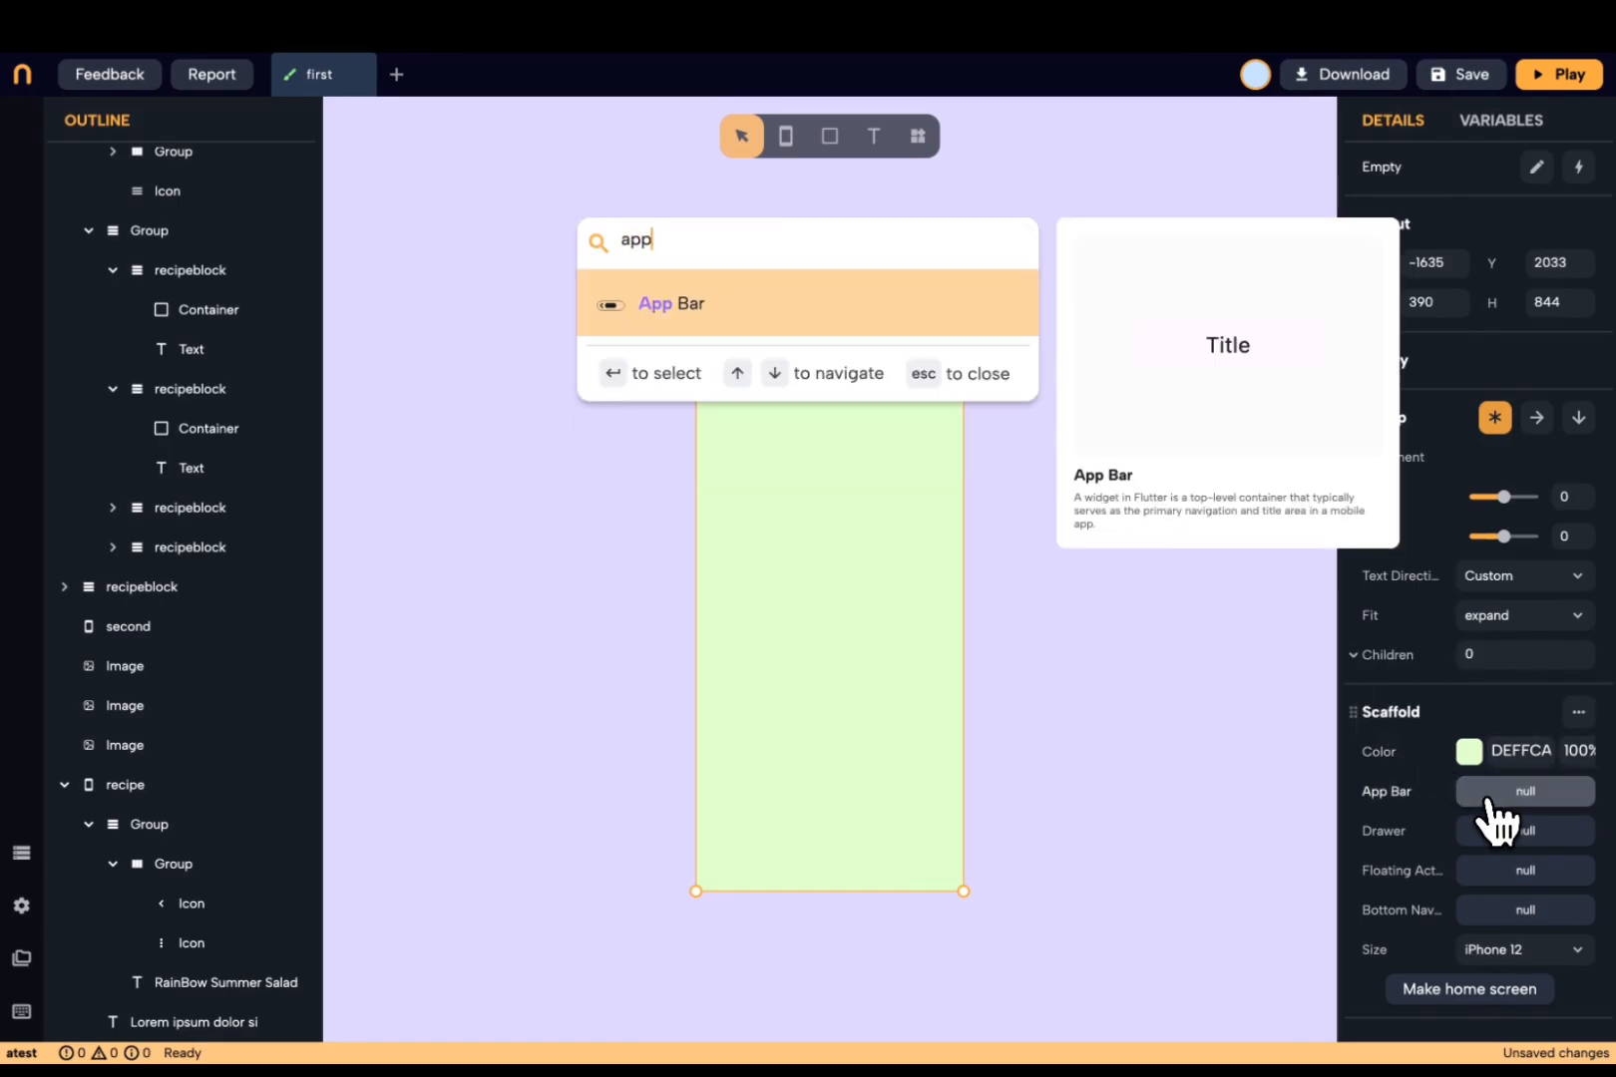
pyautogui.press('Return')
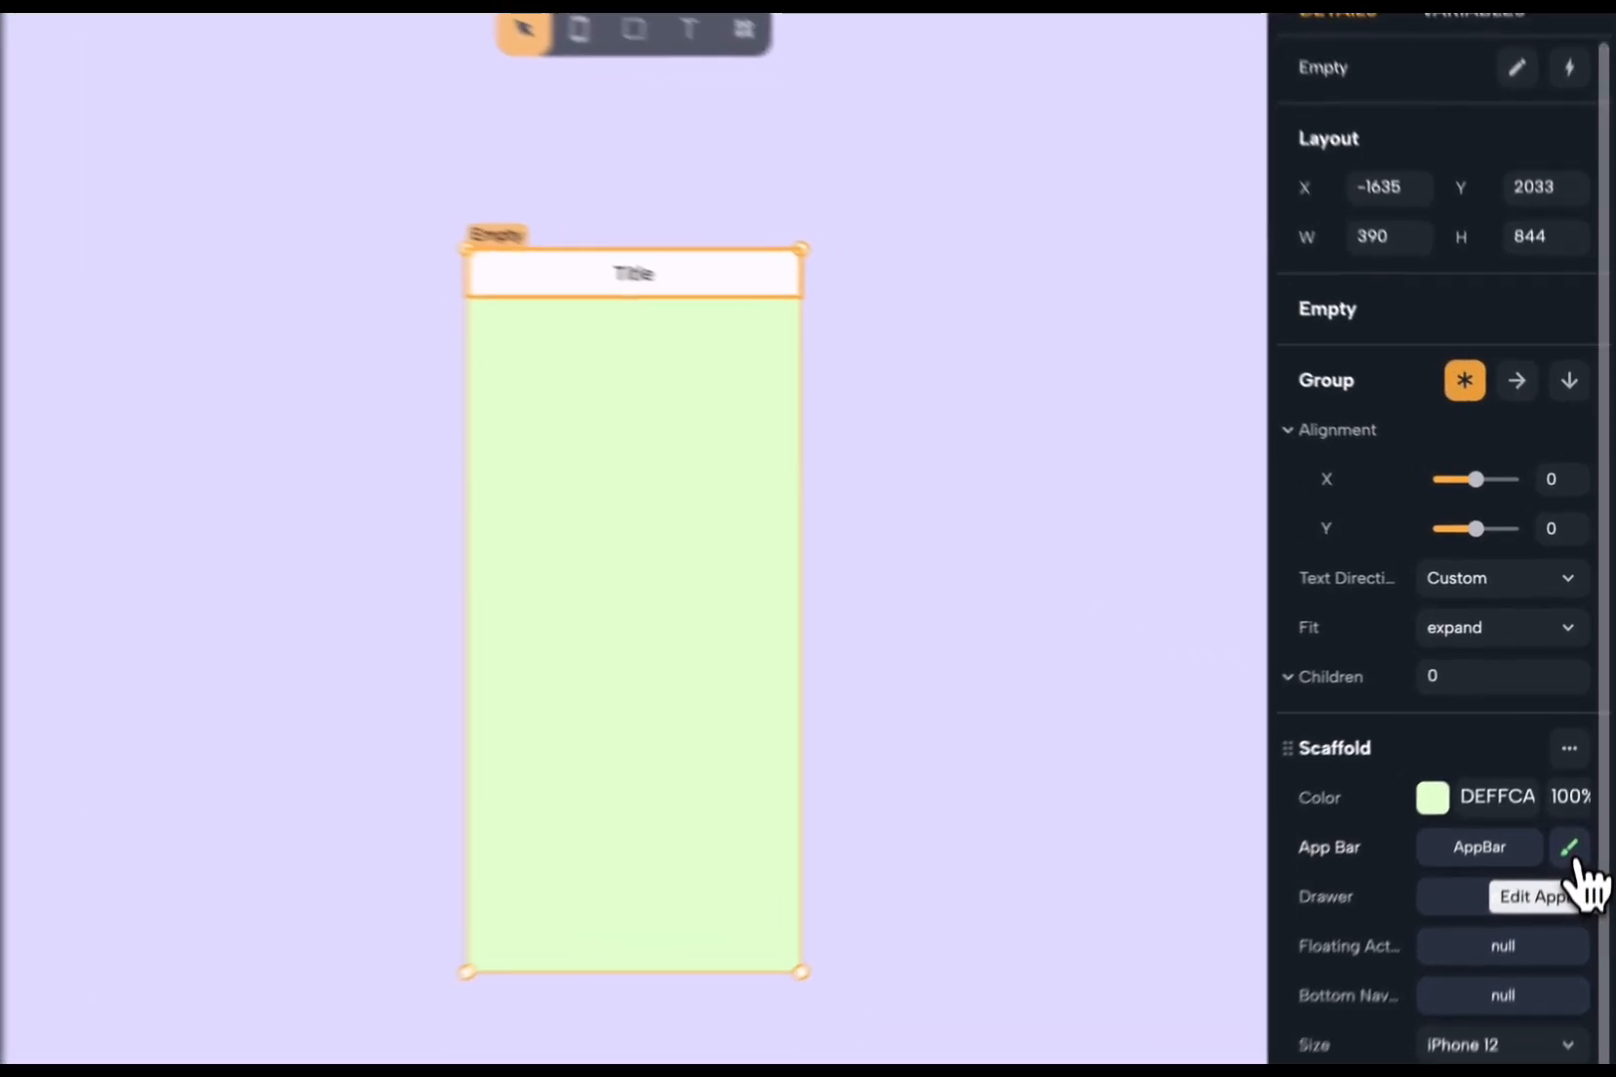
# - Set the app bar's background color to the muted red C96969
pyautogui.click(1578, 793)
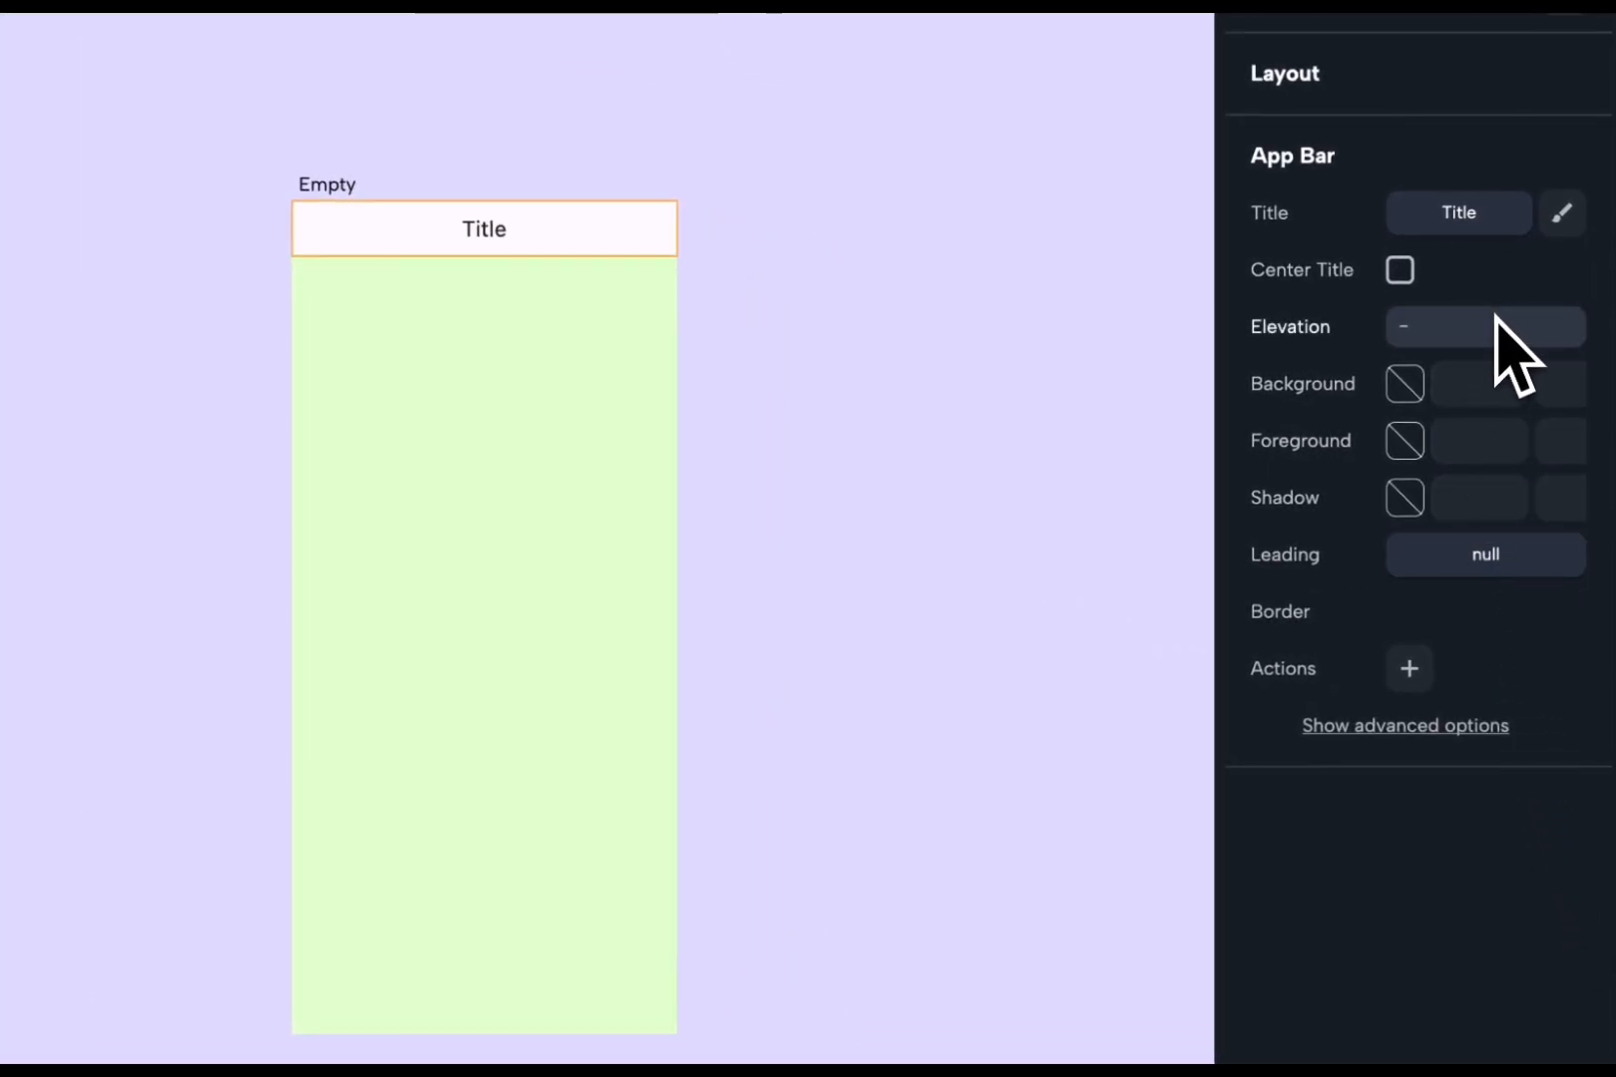
pyautogui.click(1404, 439)
pyautogui.moveTo(1177, 263); pyautogui.dragTo(1138, 199)
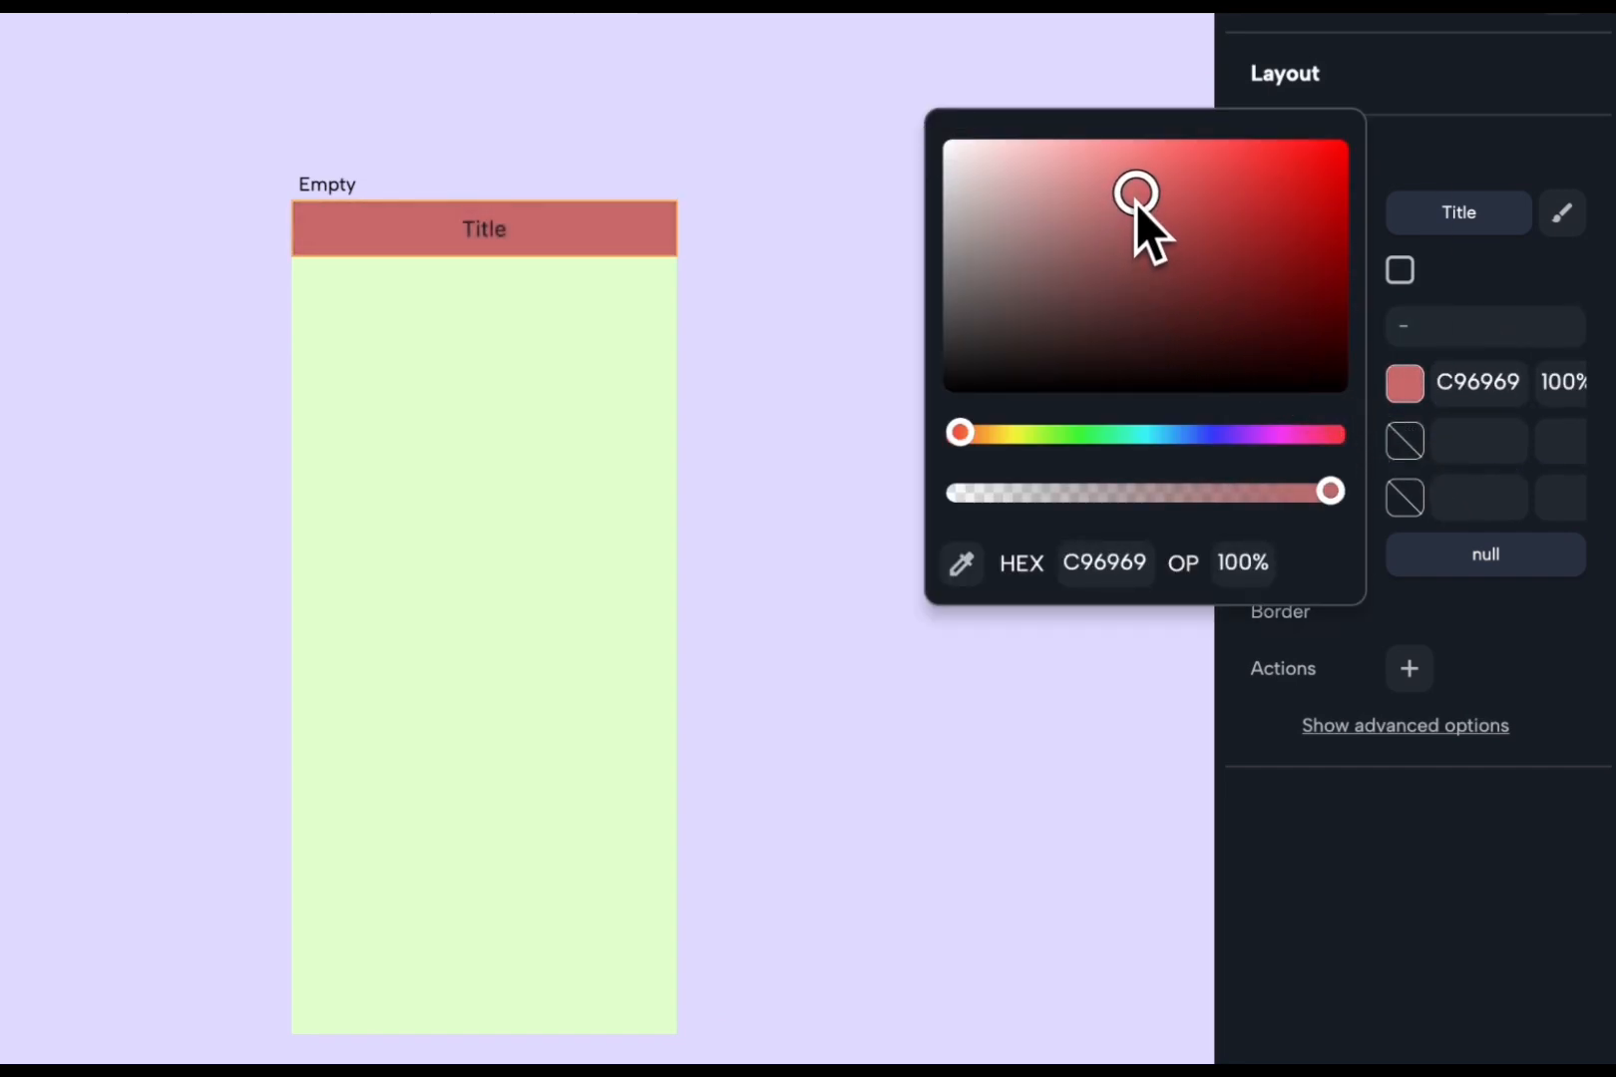
pyautogui.click(843, 214)
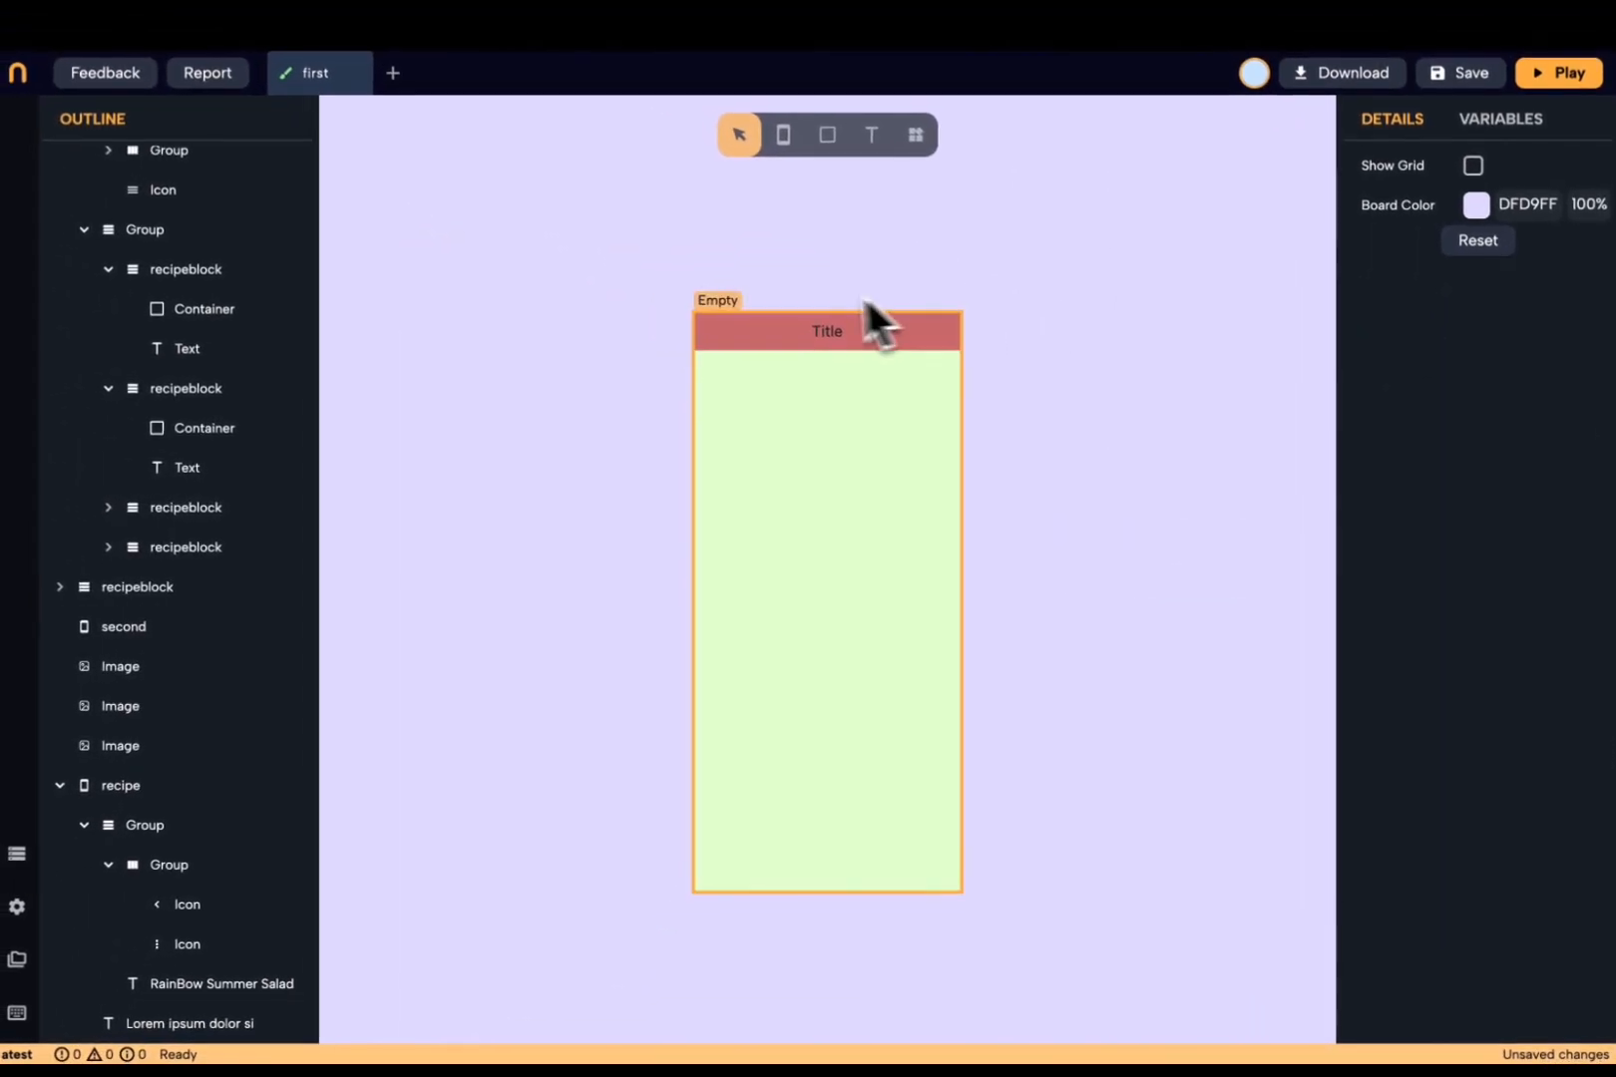
# - Add a Navigation Bar widget as the Empty screen's bottom navigation
pyautogui.click(736, 302)
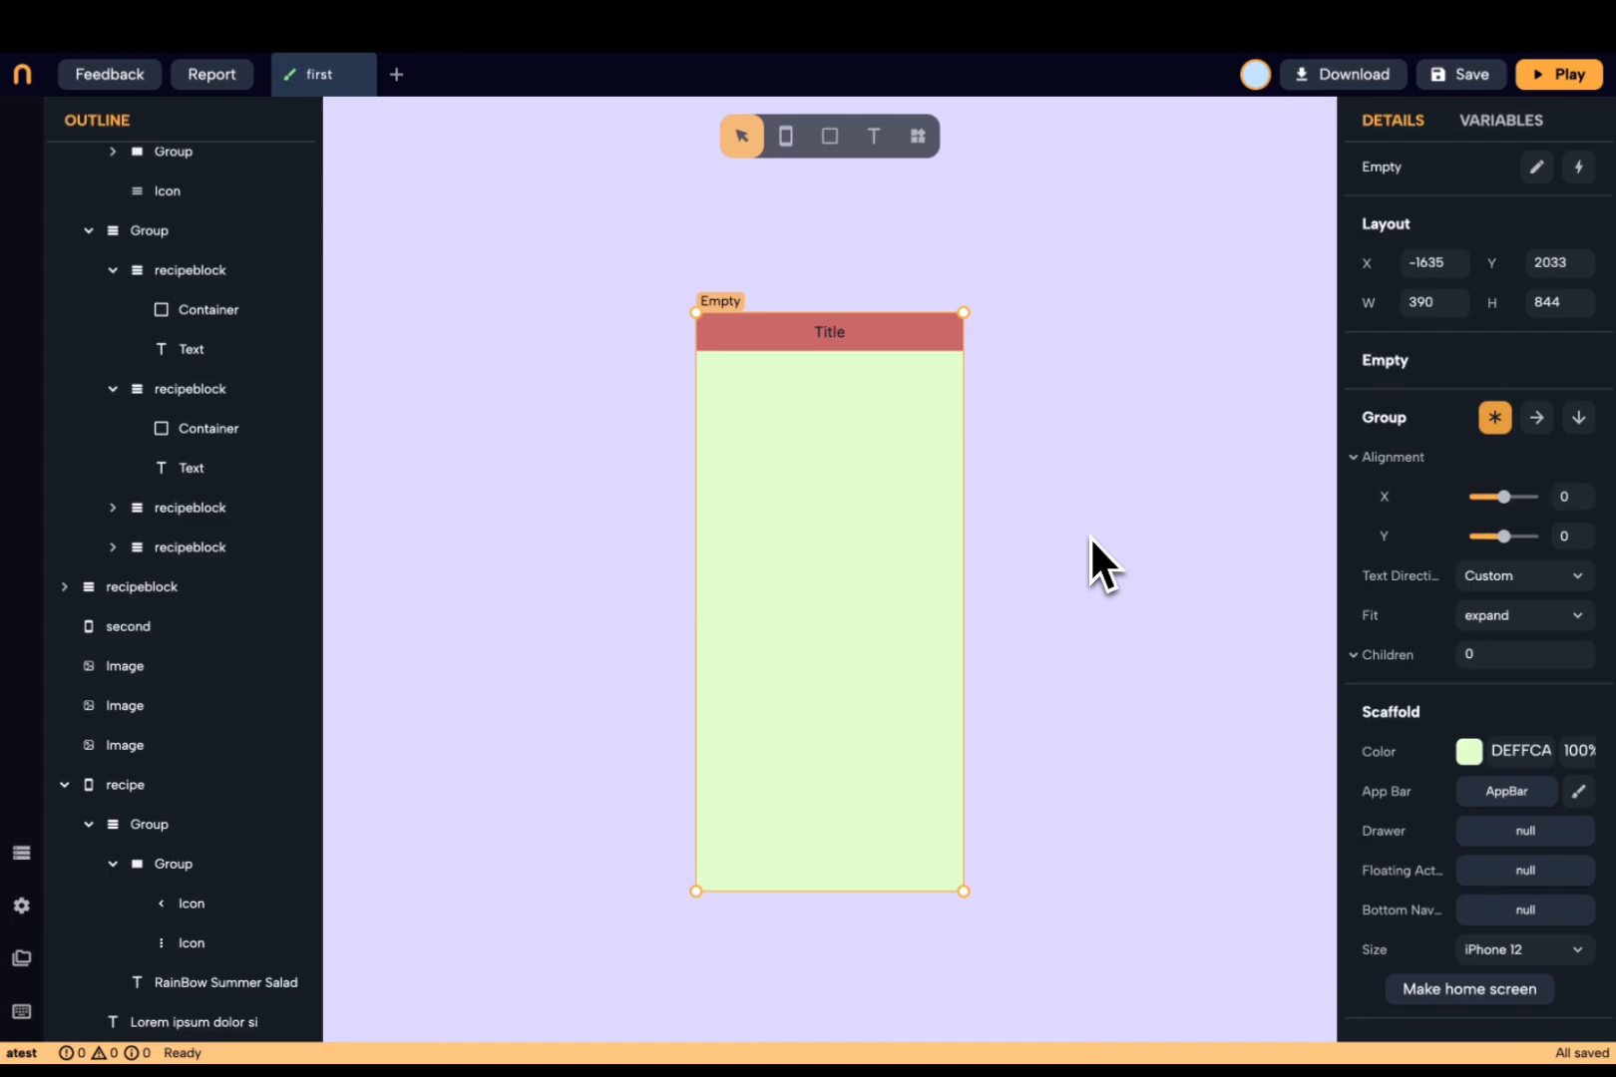
pyautogui.click(1488, 912)
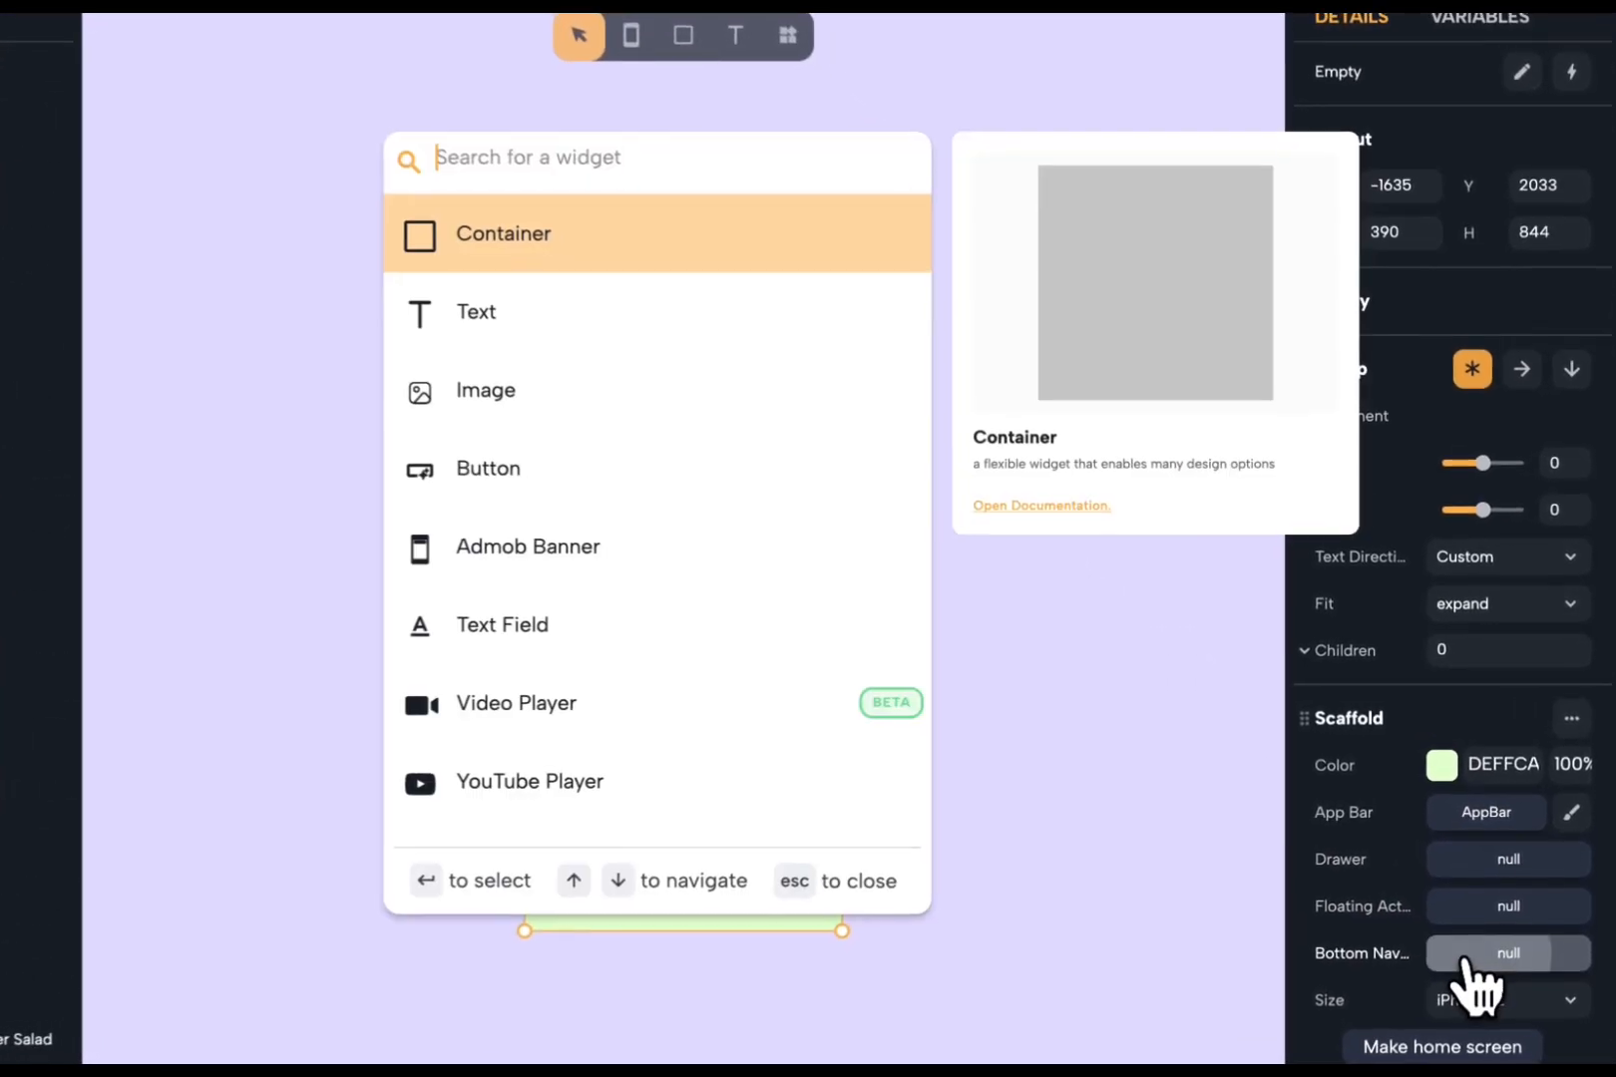
pyautogui.write('nav')
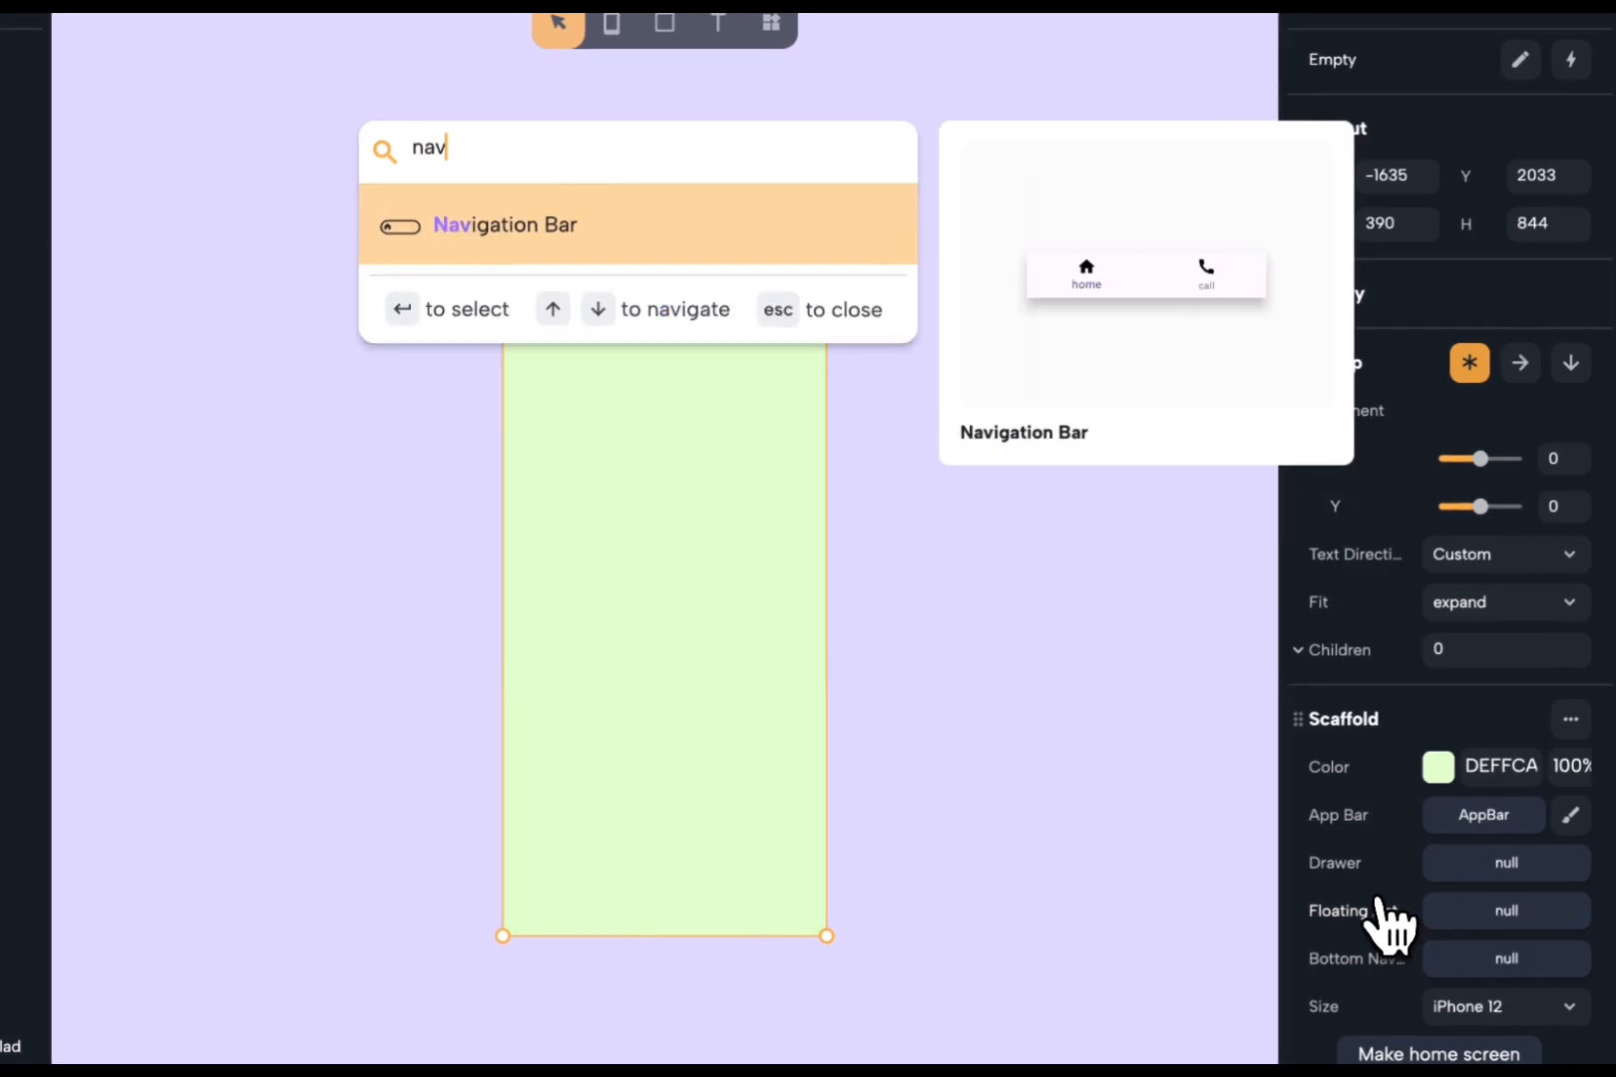
pyautogui.click(1026, 449)
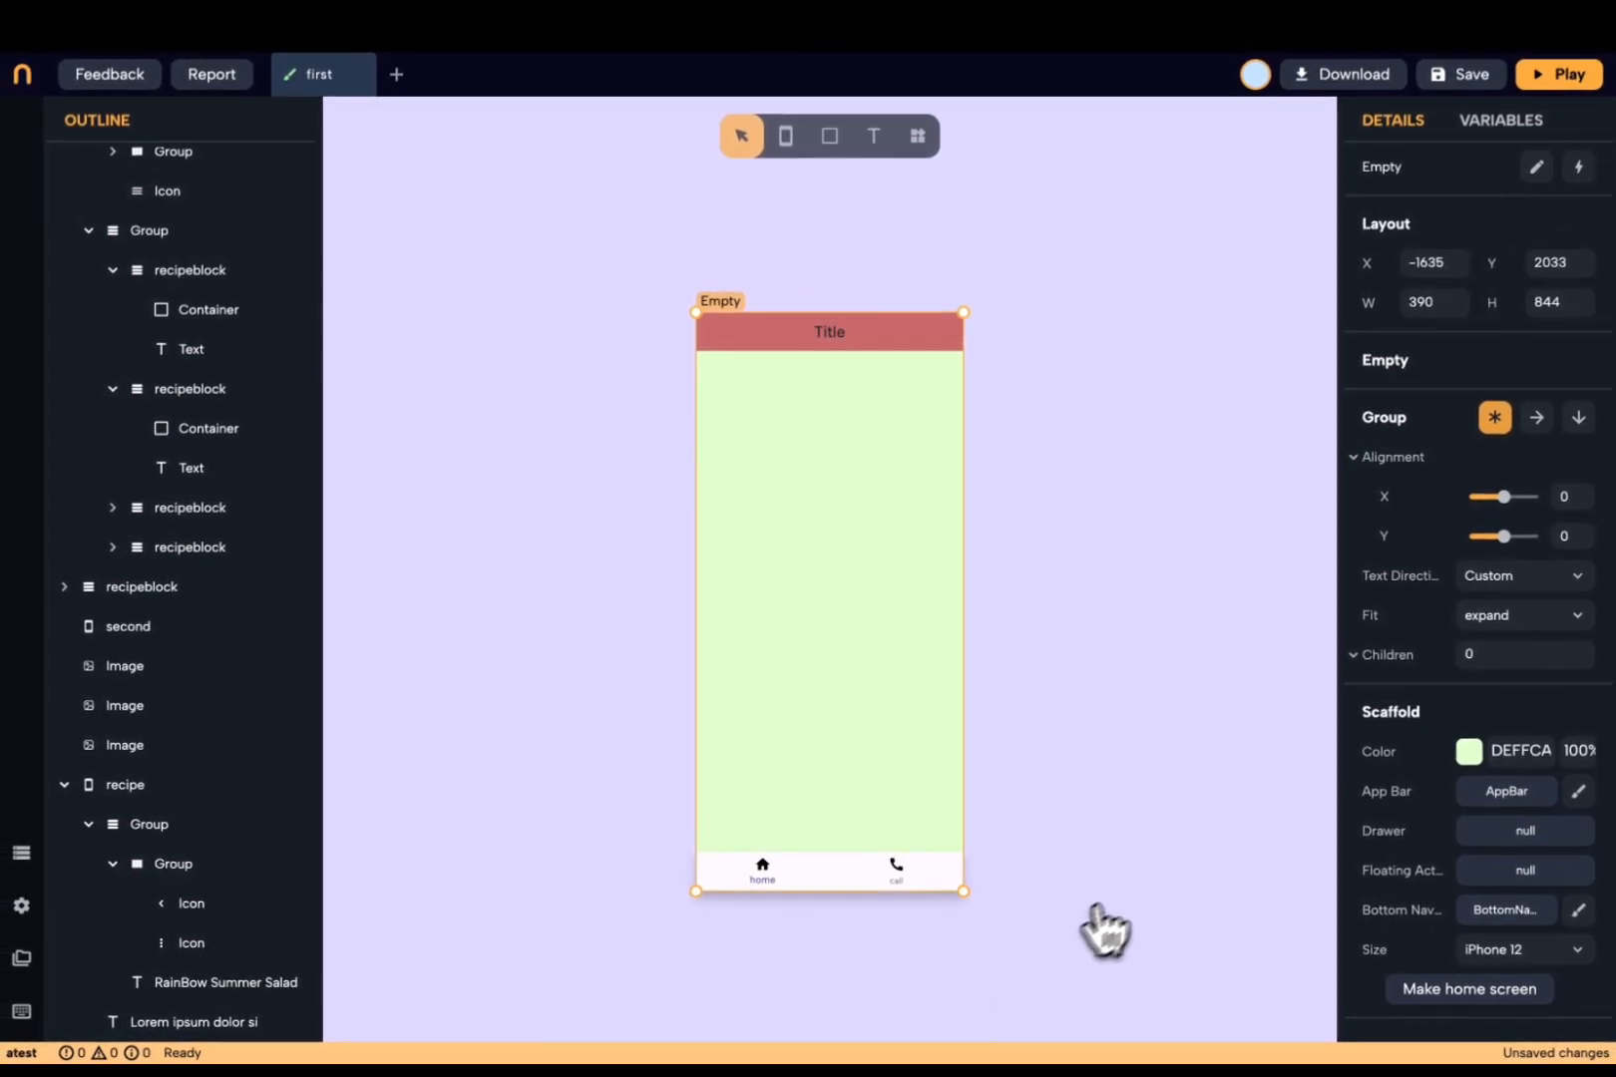
# - Add a Floating Button widget as the Empty screen's floating action button
pyautogui.click(1481, 872)
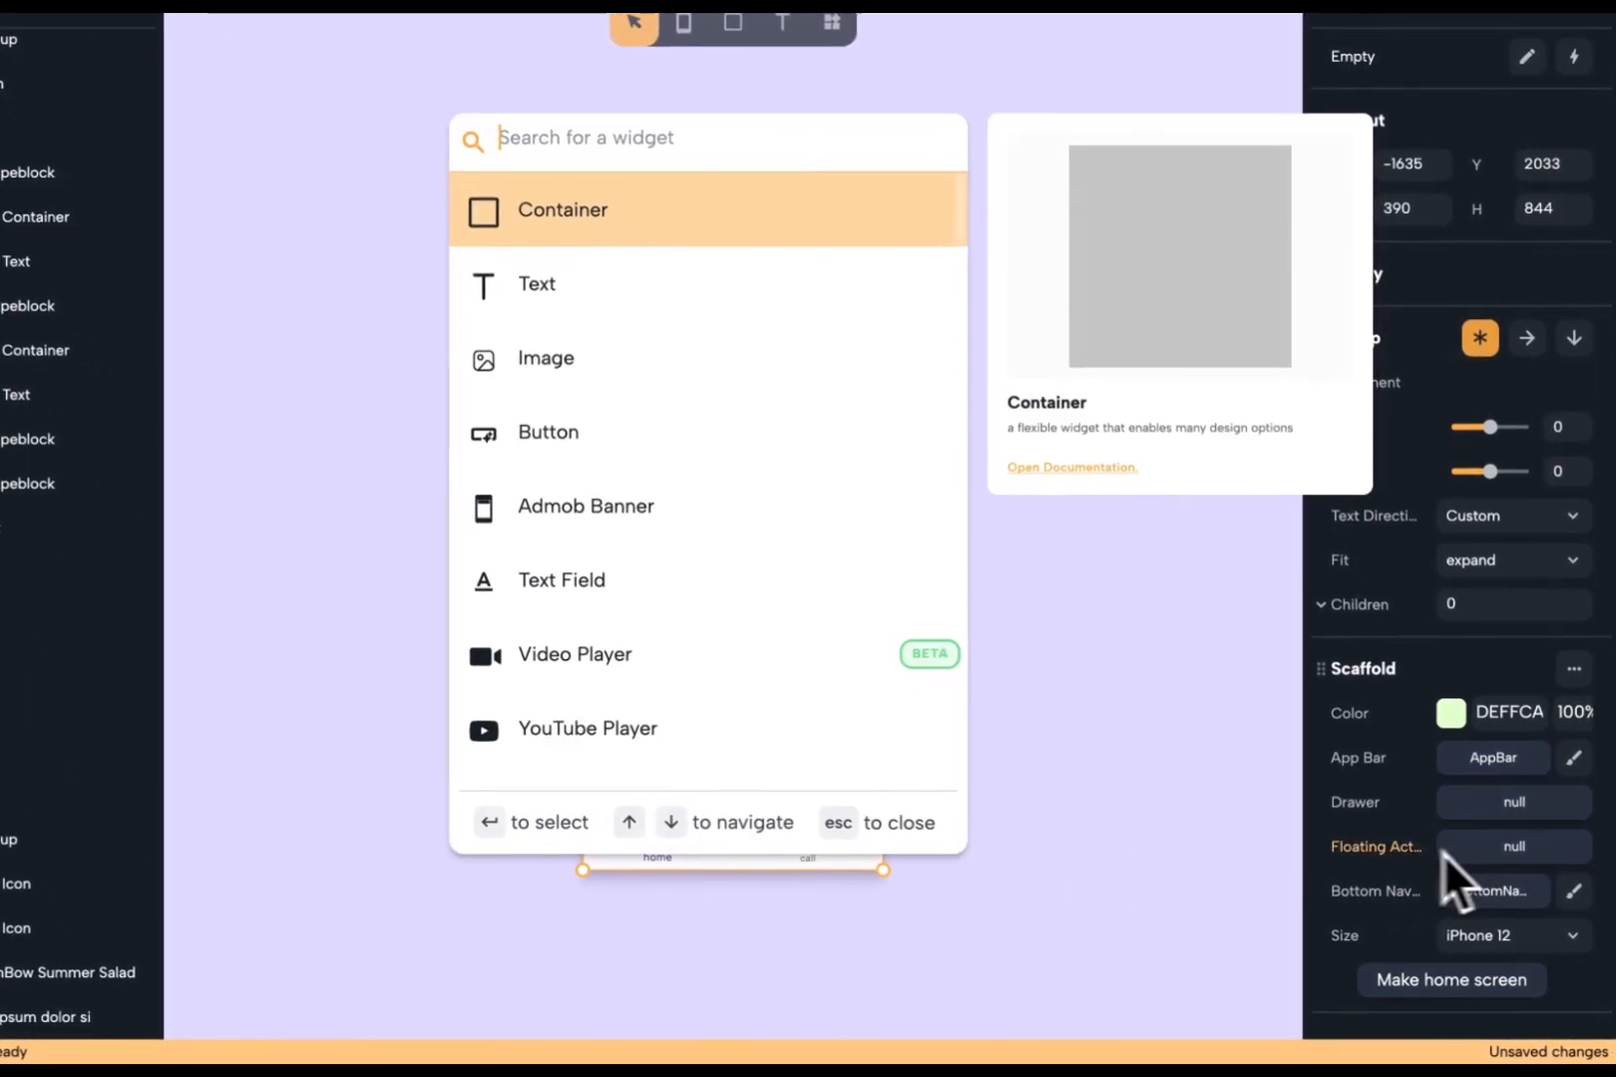
pyautogui.write('flo')
pyautogui.press('Return')
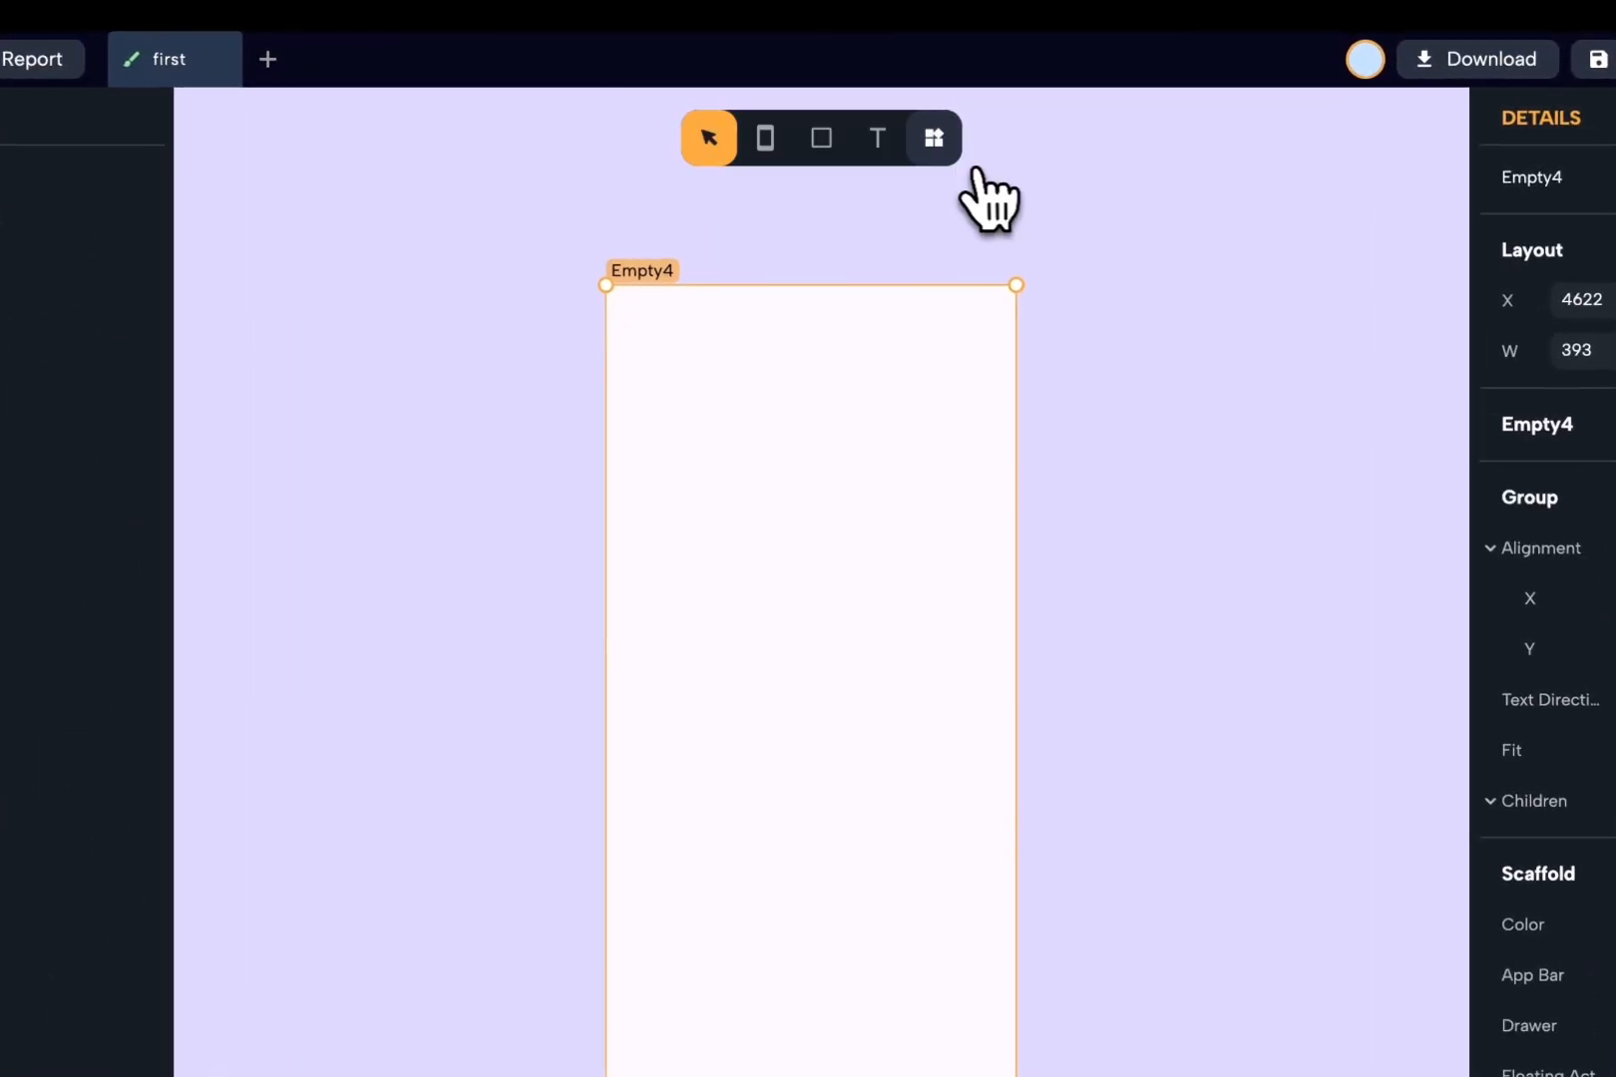
# - Insert a Button widget into the Empty4 screen and place it centered near the screen's upper edge
pyautogui.click(931, 136)
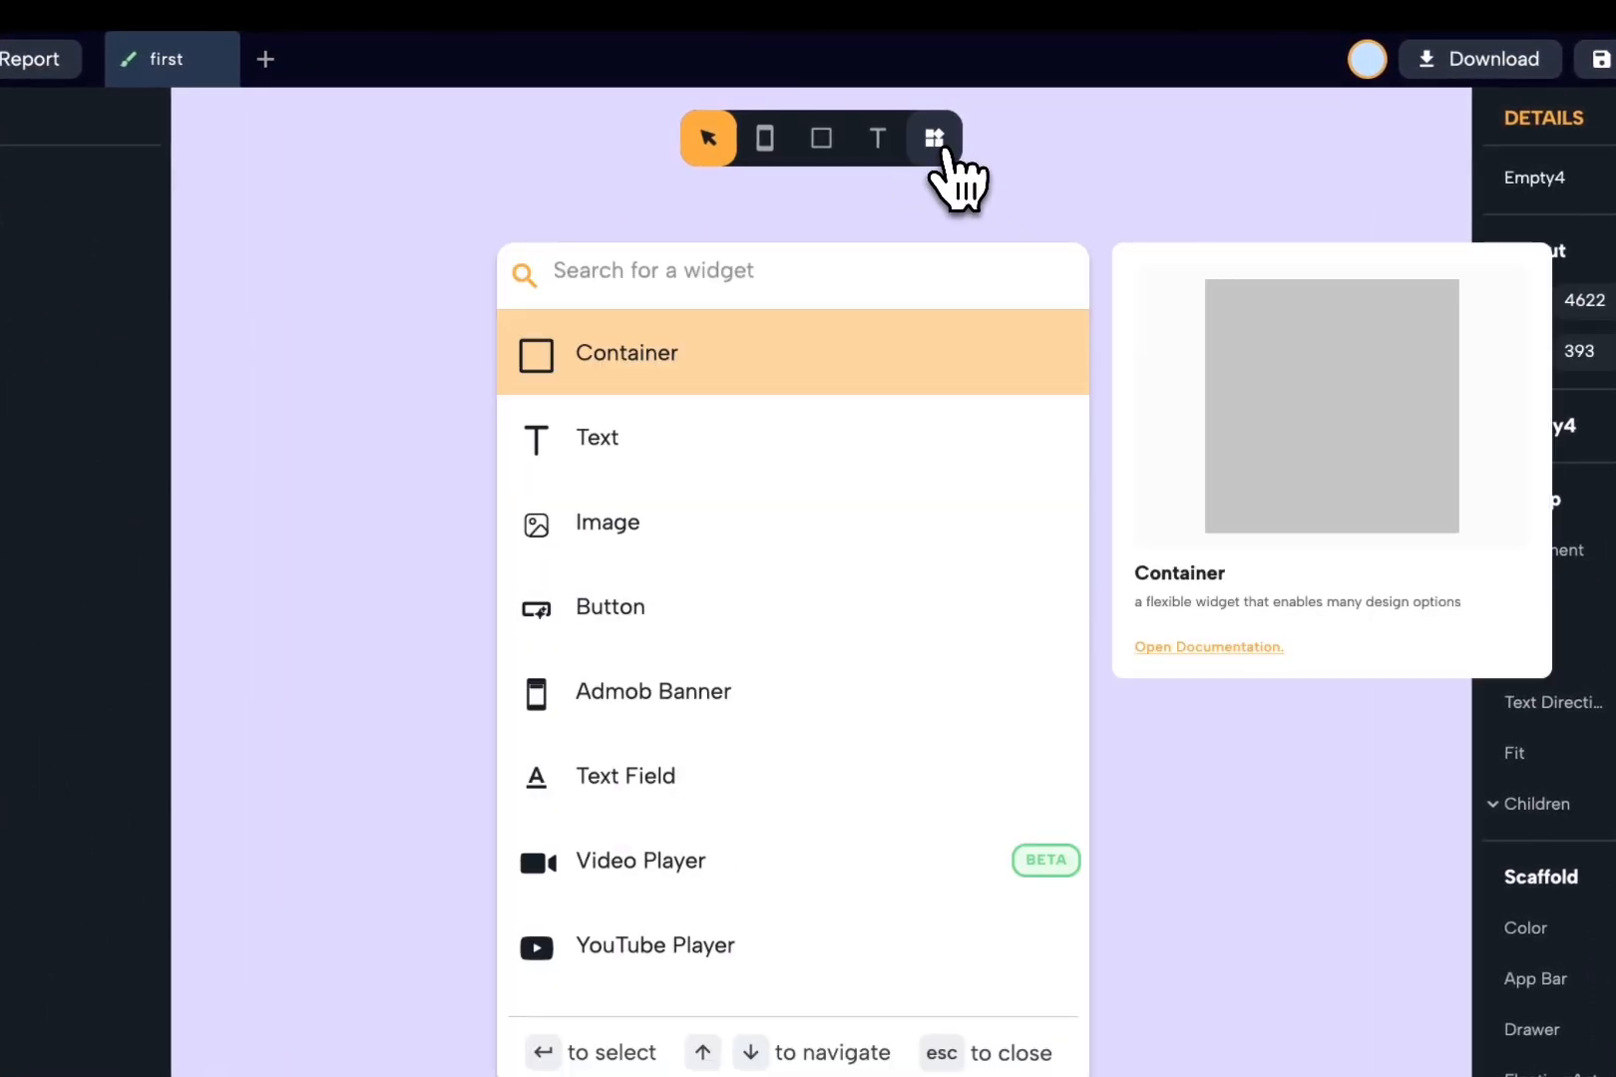
pyautogui.write('butt')
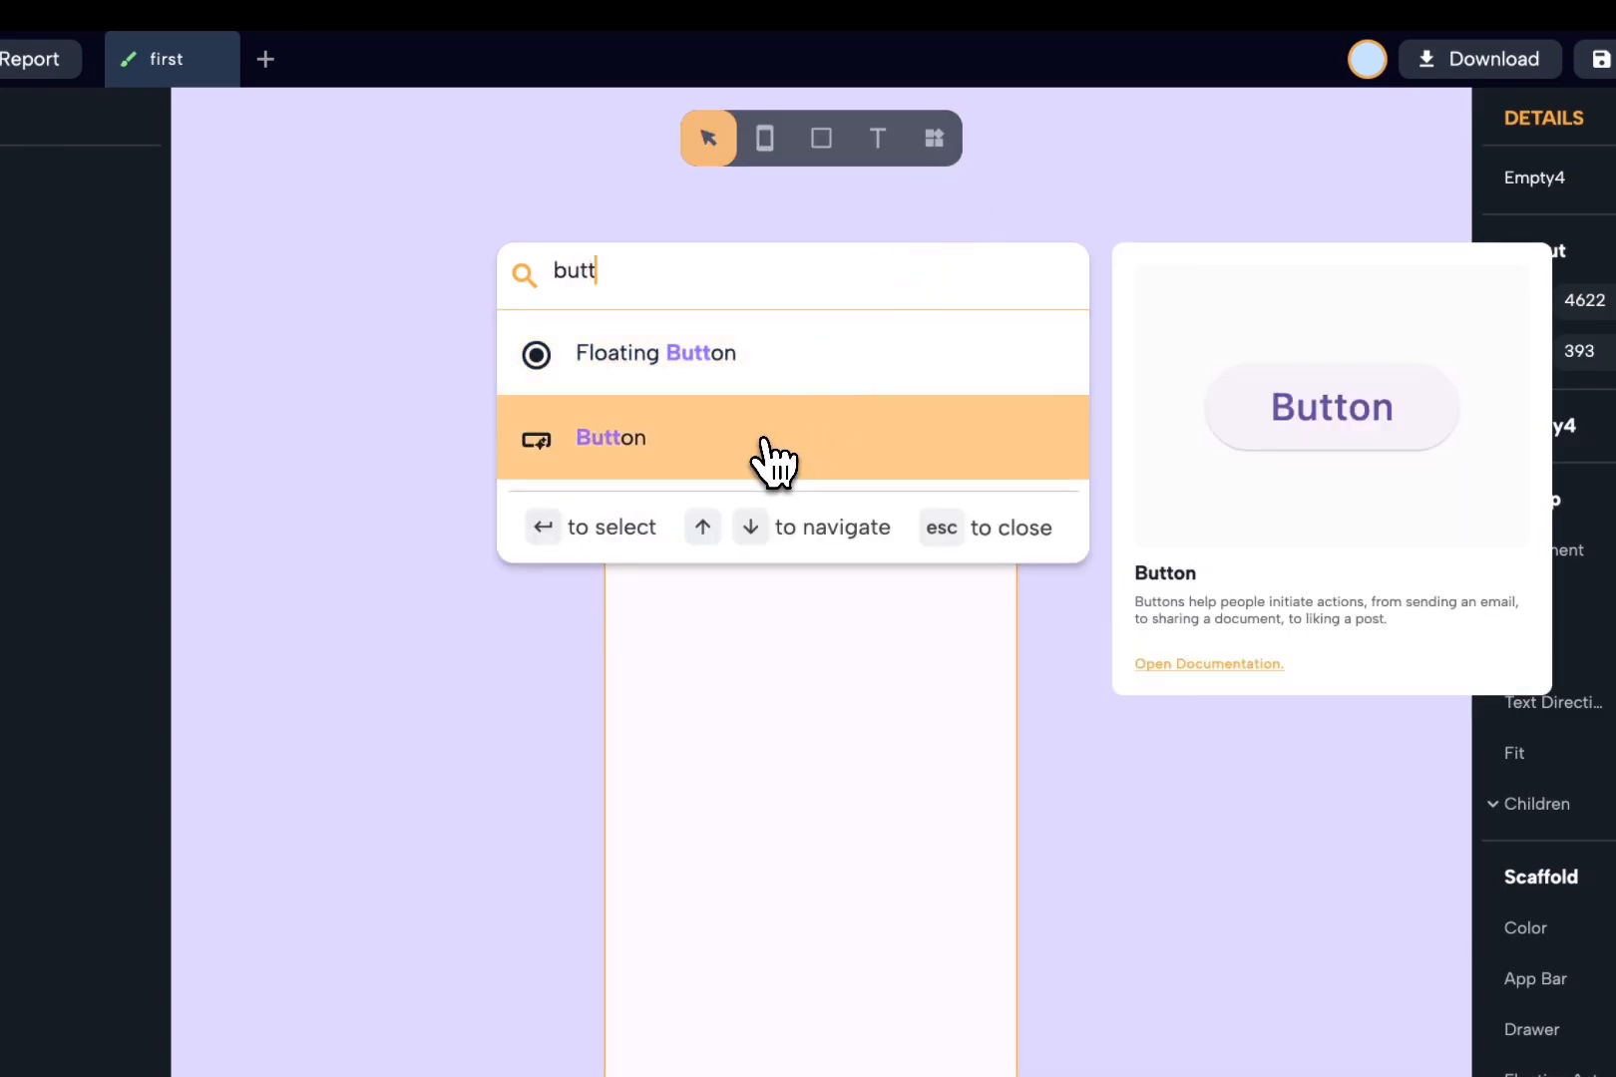
pyautogui.click(770, 444)
pyautogui.moveTo(669, 455); pyautogui.dragTo(798, 439)
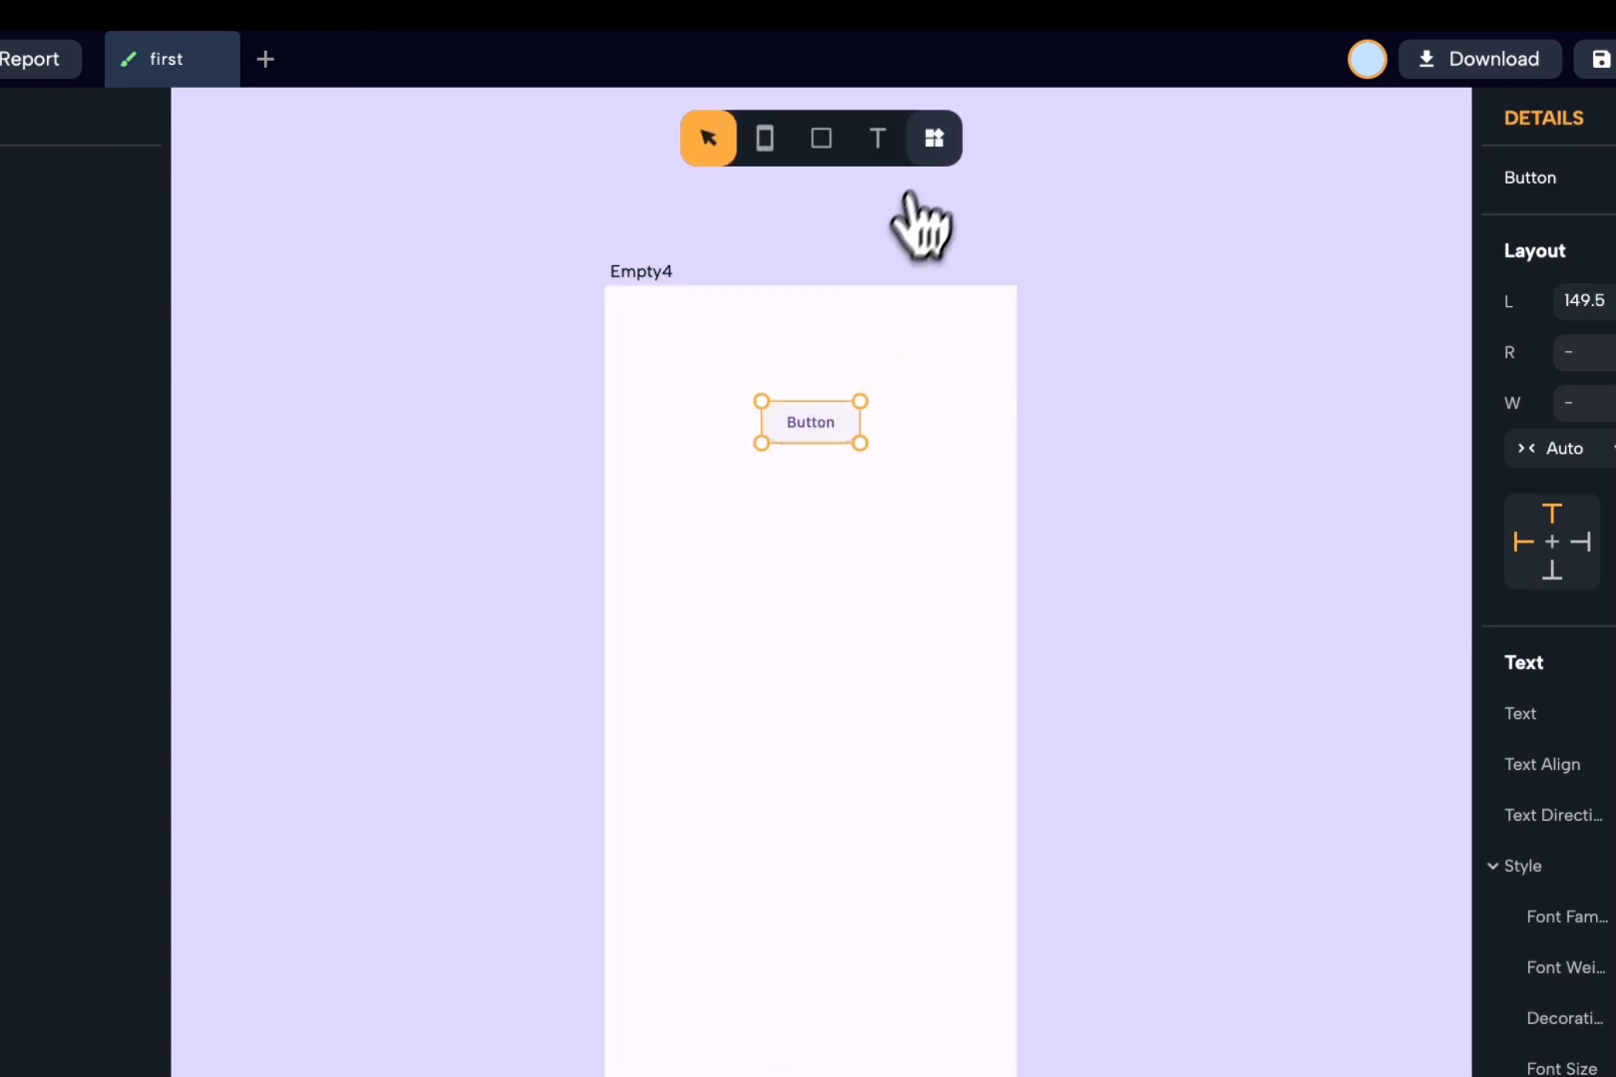
# - Insert an Icon widget into the Empty4 screen and place it just below the Button widget
pyautogui.click(934, 142)
pyautogui.write('ico')
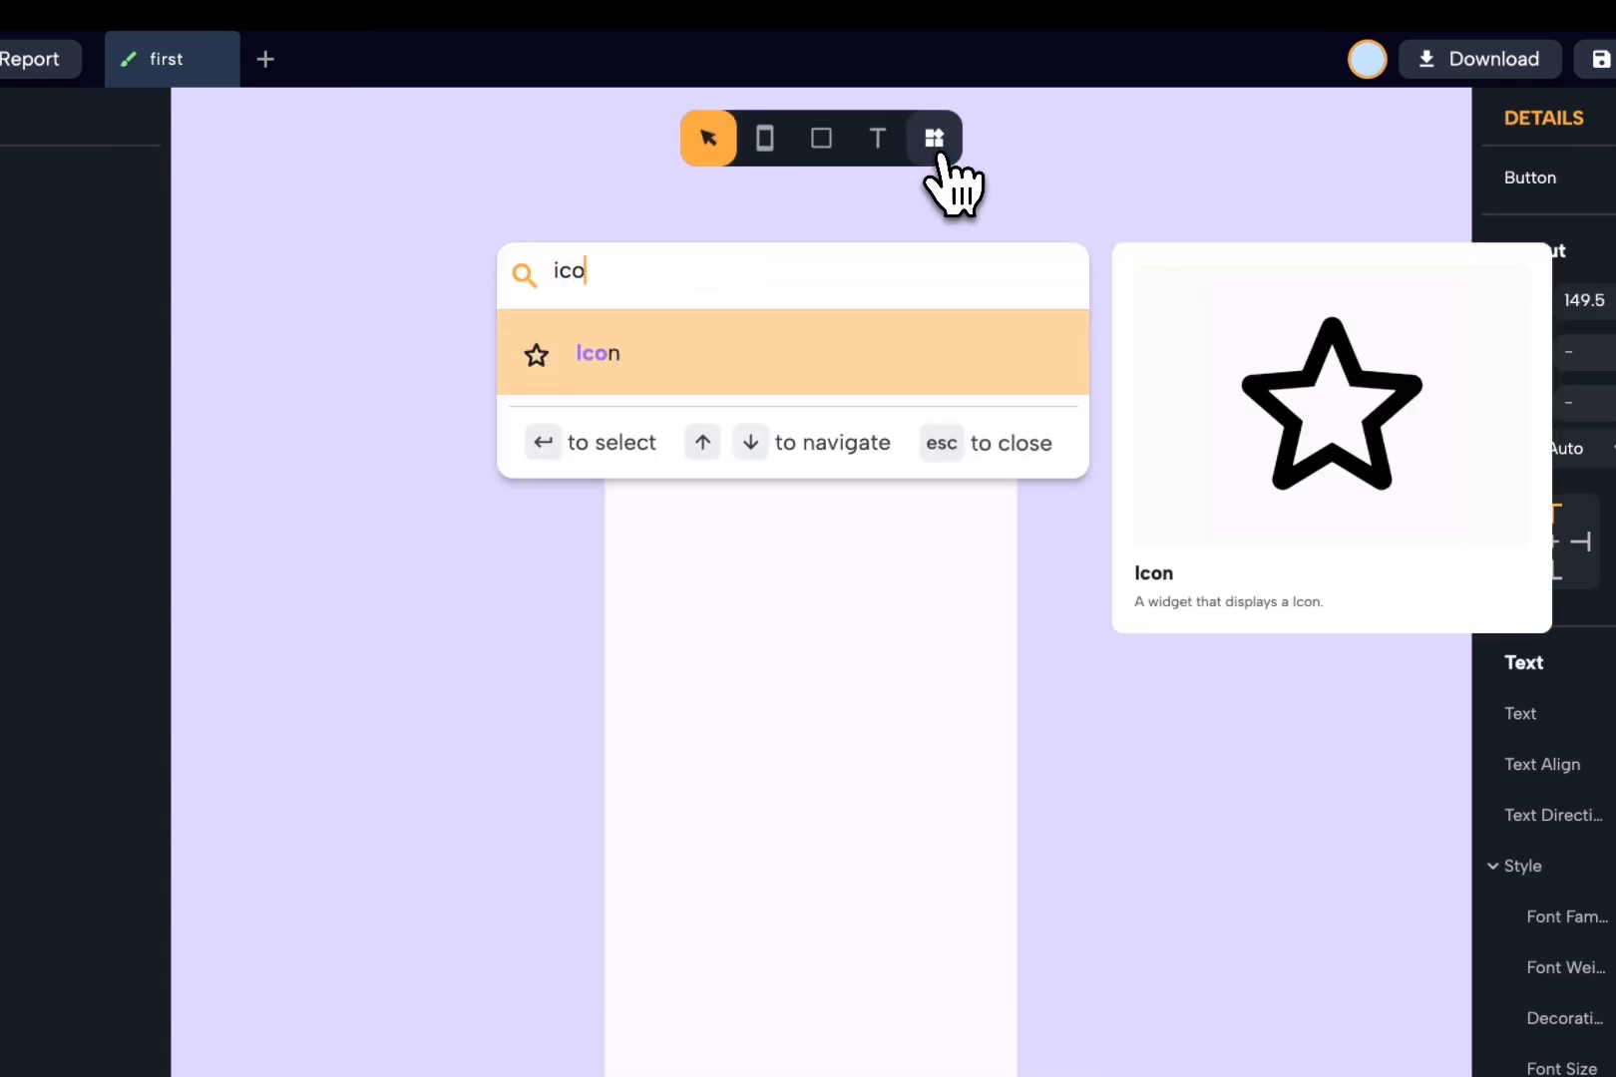
pyautogui.click(865, 354)
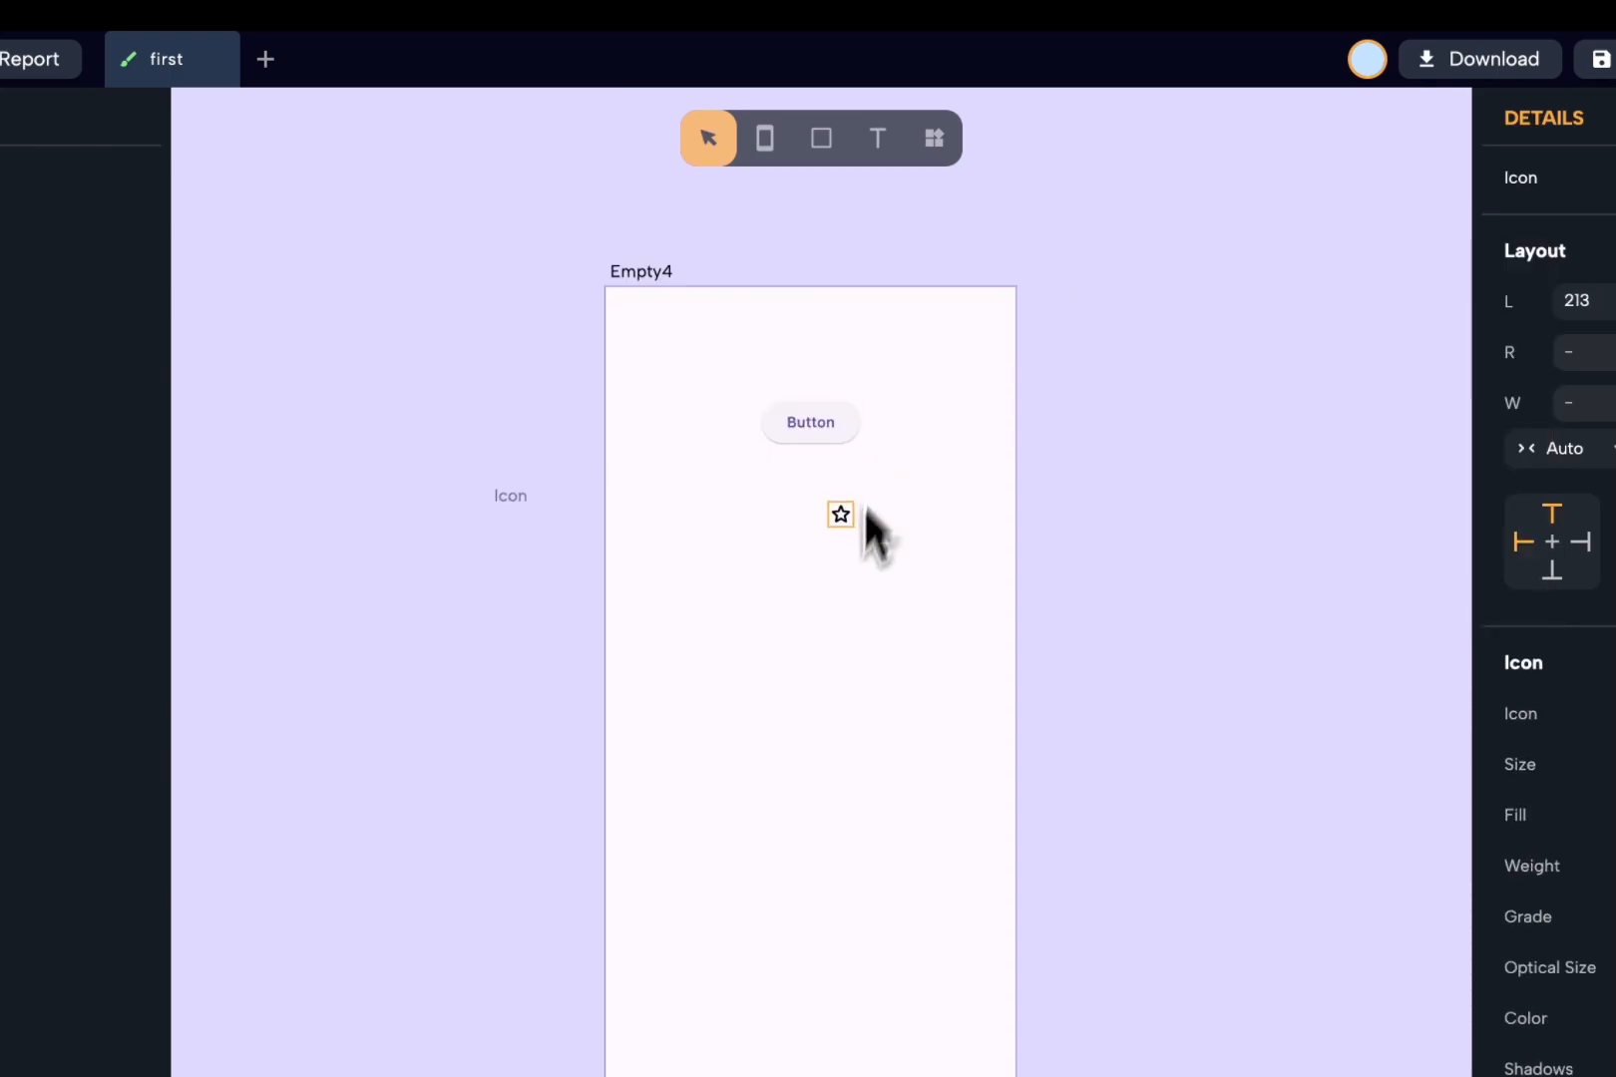
pyautogui.moveTo(866, 509); pyautogui.dragTo(830, 534)
pyautogui.click(845, 611)
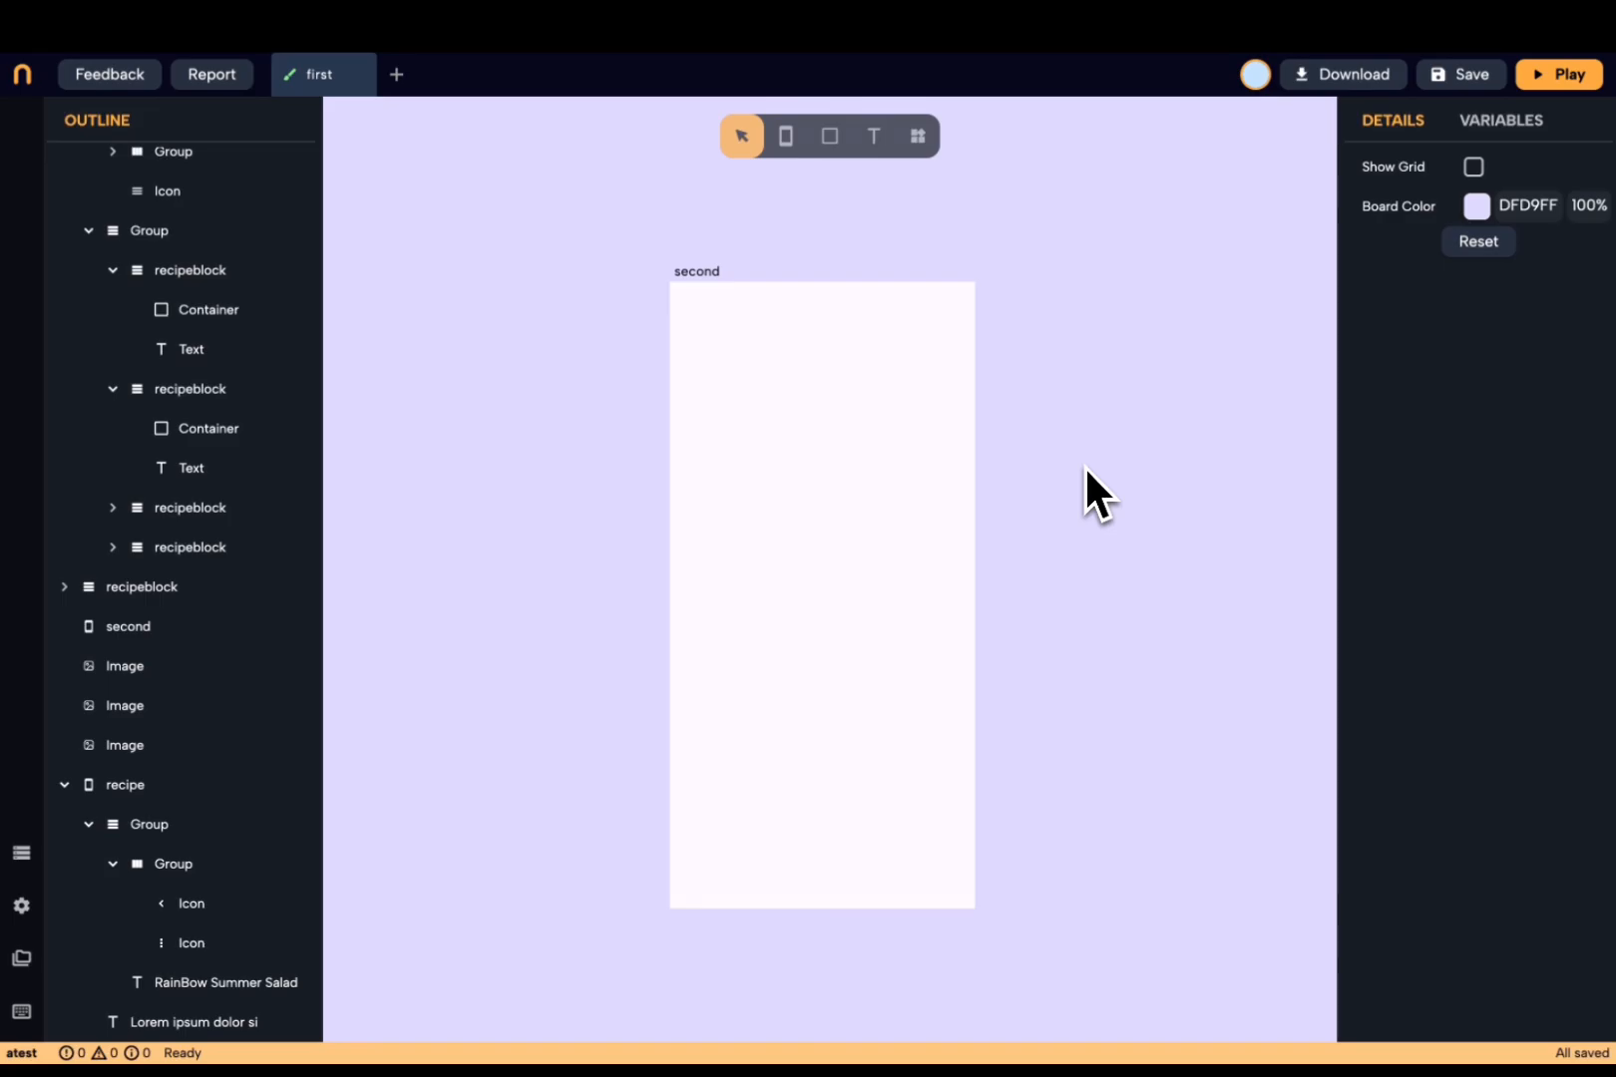
# - Draw a container about 288 by 258 in the second screen's upper half and set its color to the blue 7FA1E3
pyautogui.click(829, 136)
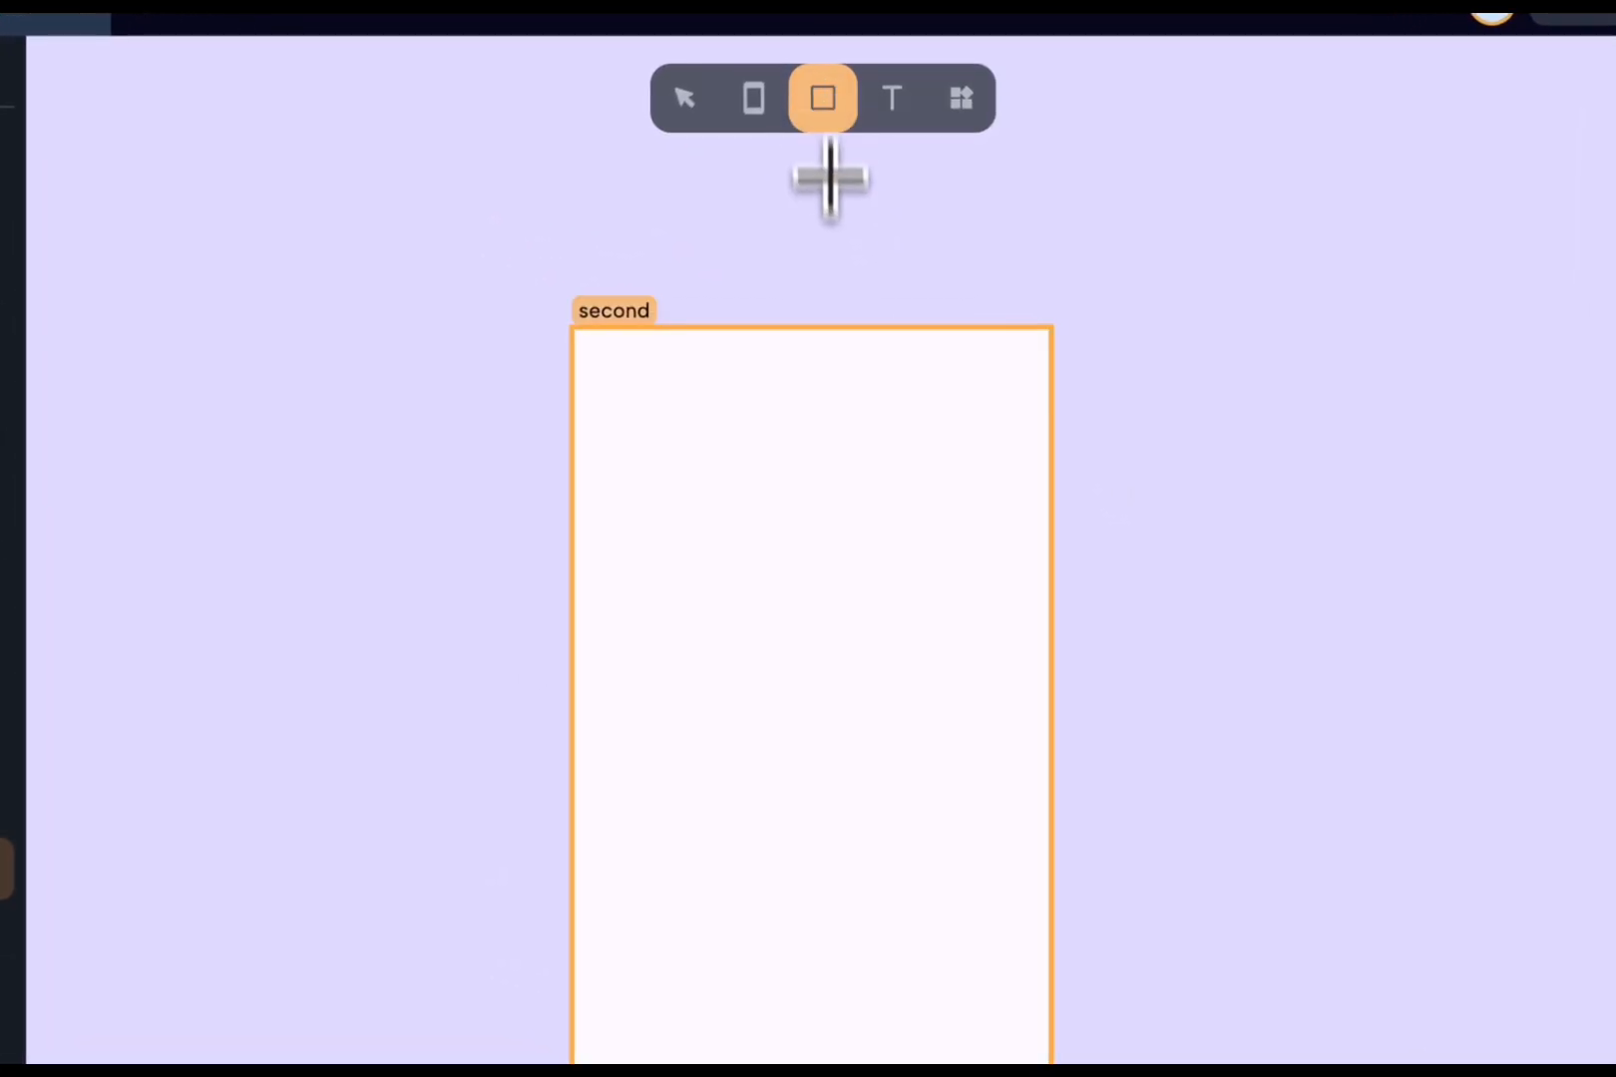
pyautogui.moveTo(631, 483)
pyautogui.mouseDown()
pyautogui.moveTo(815, 670)
pyautogui.moveTo(996, 813)
pyautogui.mouseUp()
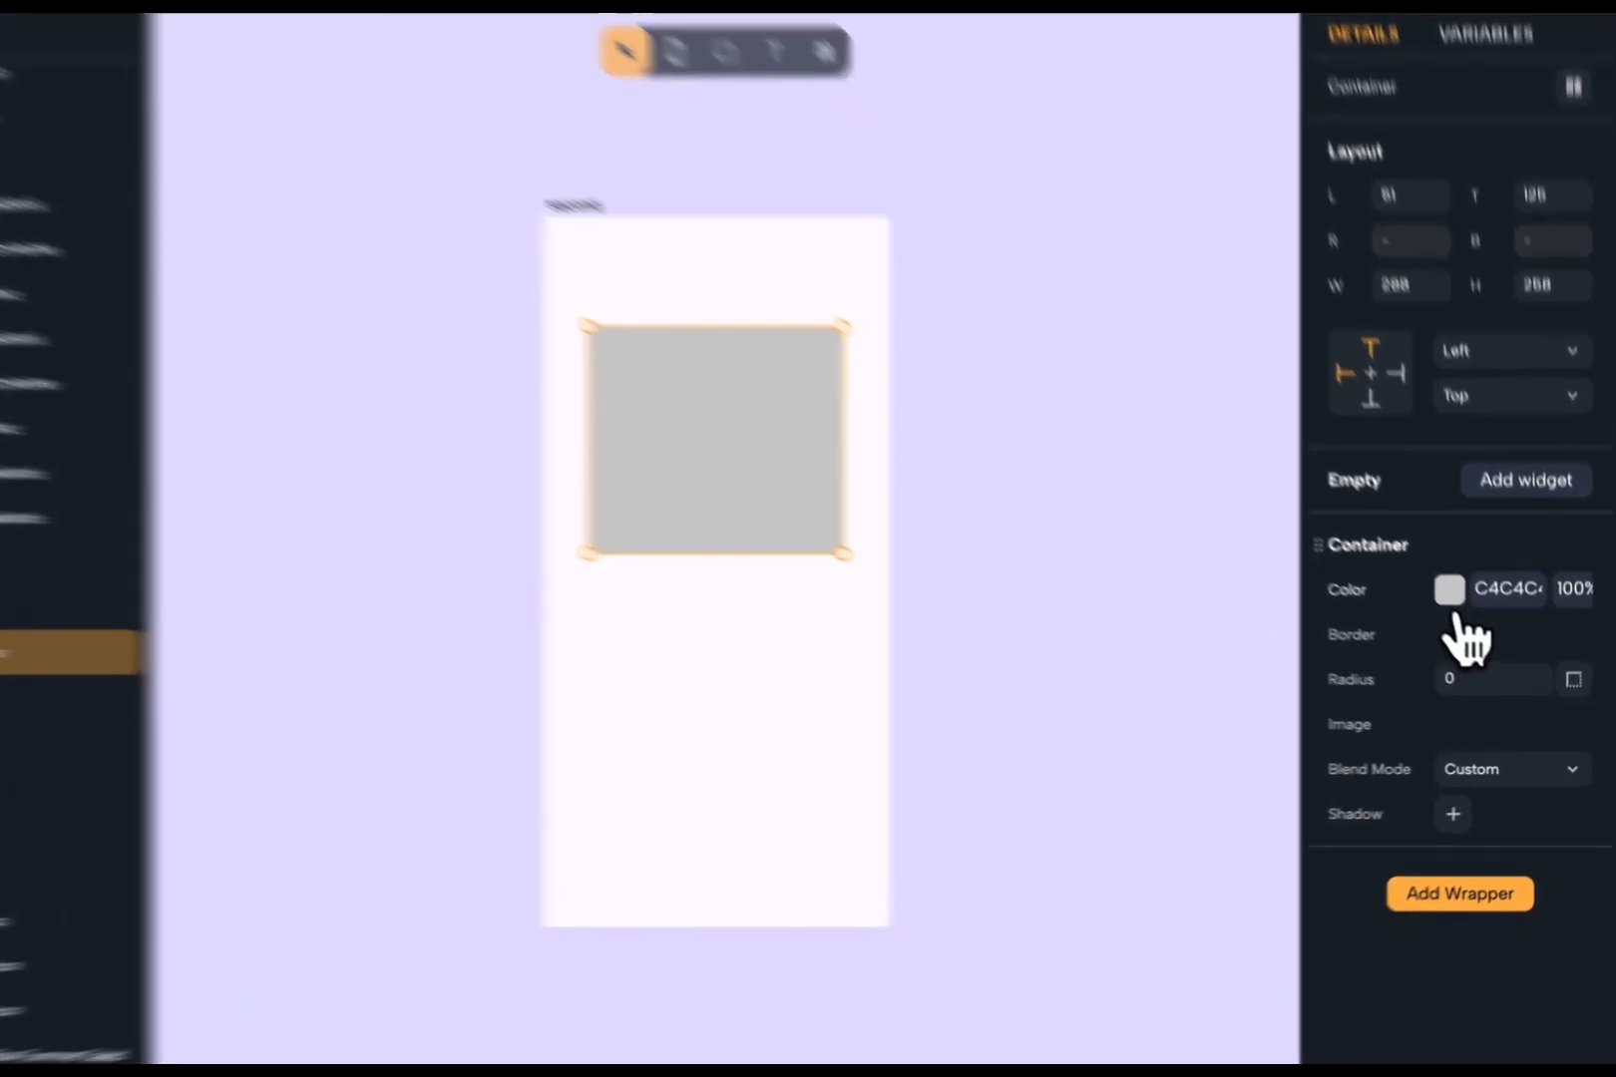
pyautogui.click(1468, 612)
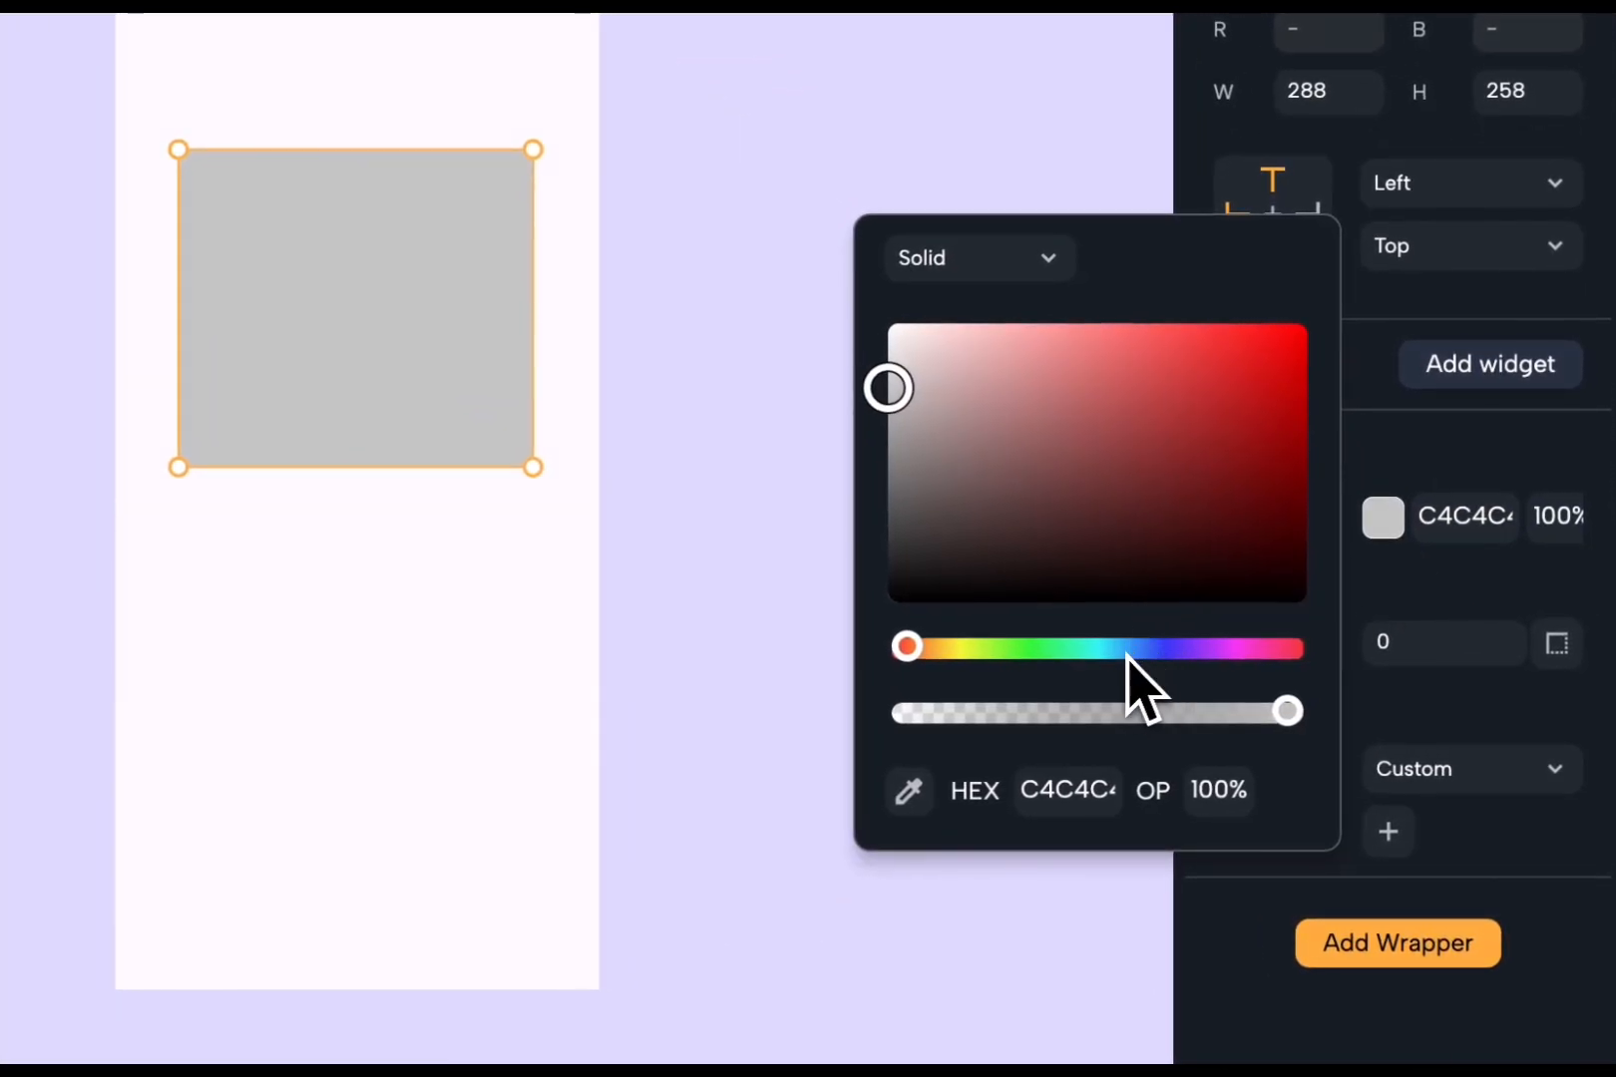
pyautogui.moveTo(1126, 650); pyautogui.dragTo(1137, 651)
pyautogui.moveTo(1093, 483); pyautogui.dragTo(1071, 354)
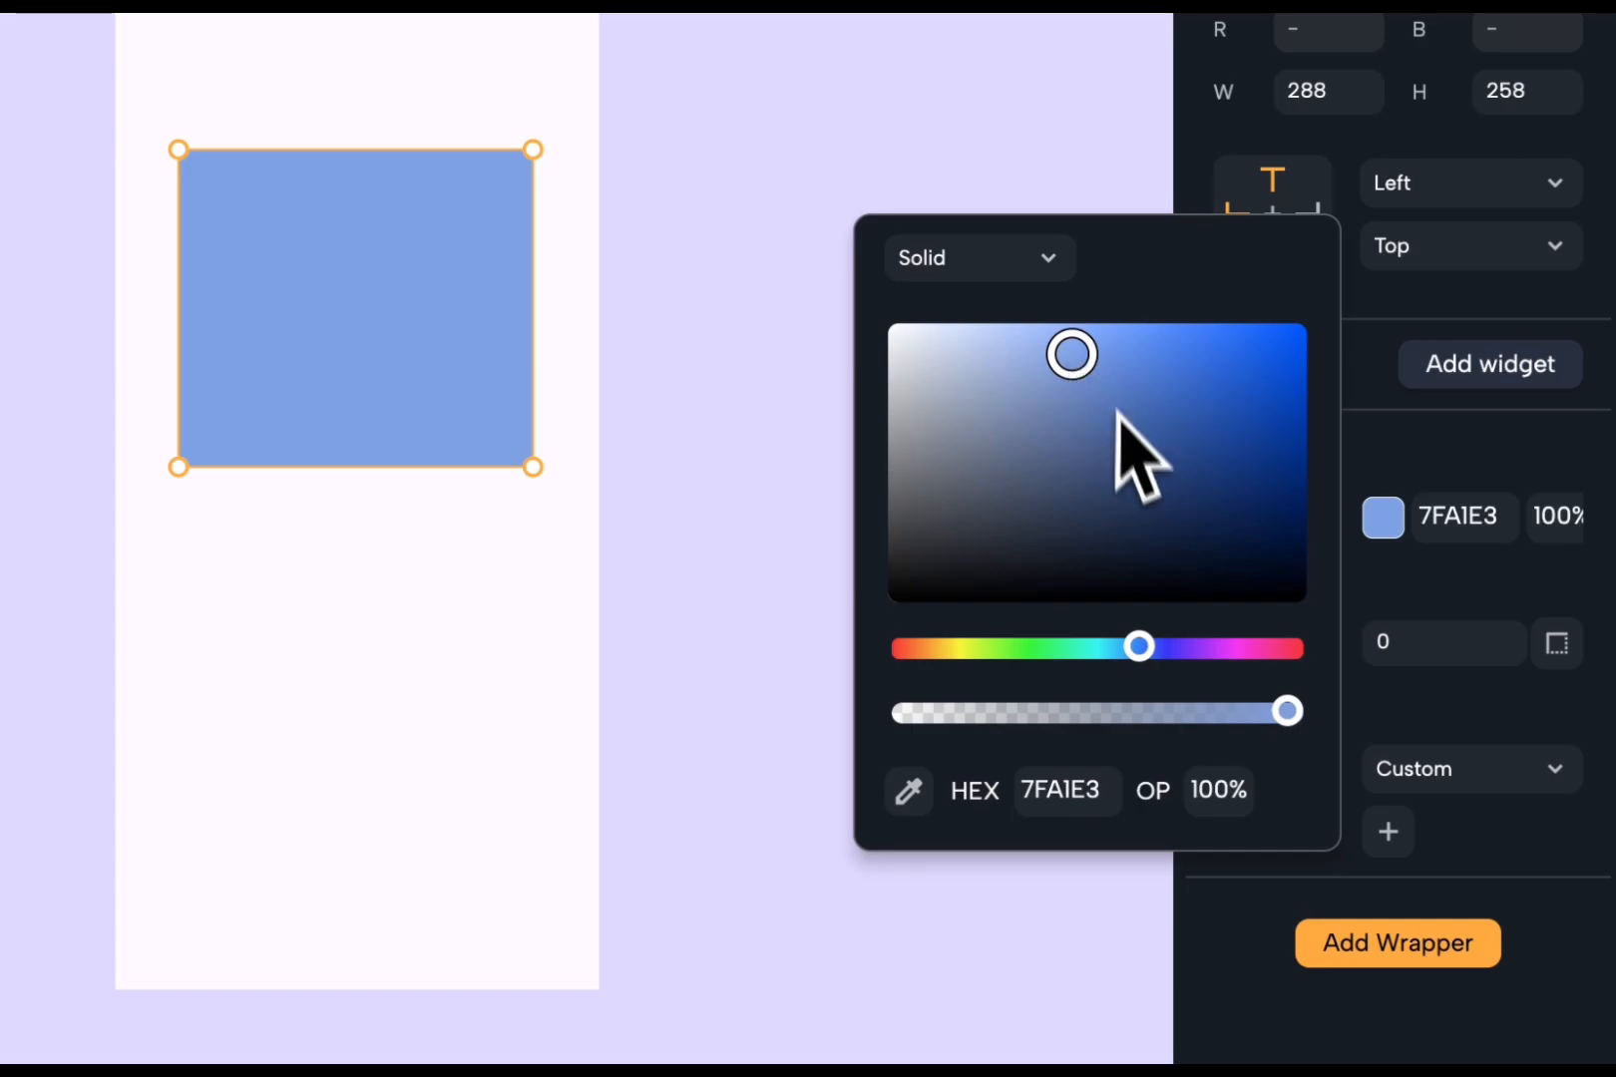
pyautogui.click(806, 615)
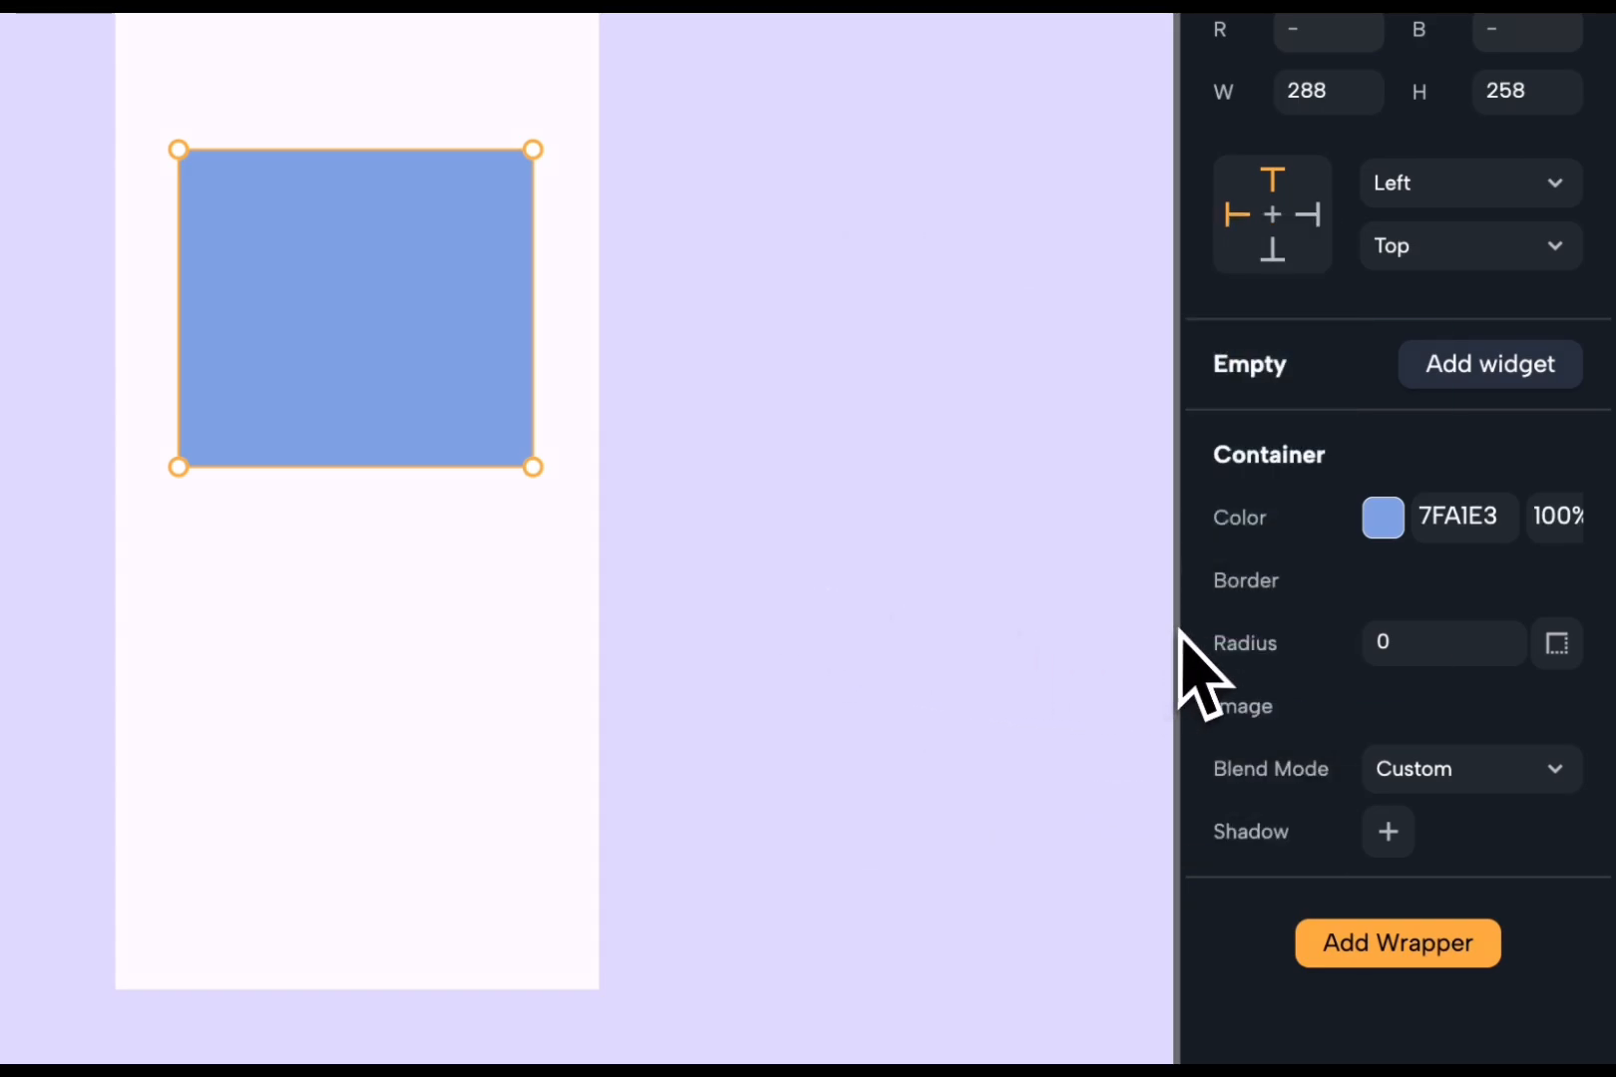
# - Give the blue container a black border of width 4 and a corner radius of 20
pyautogui.click(1556, 582)
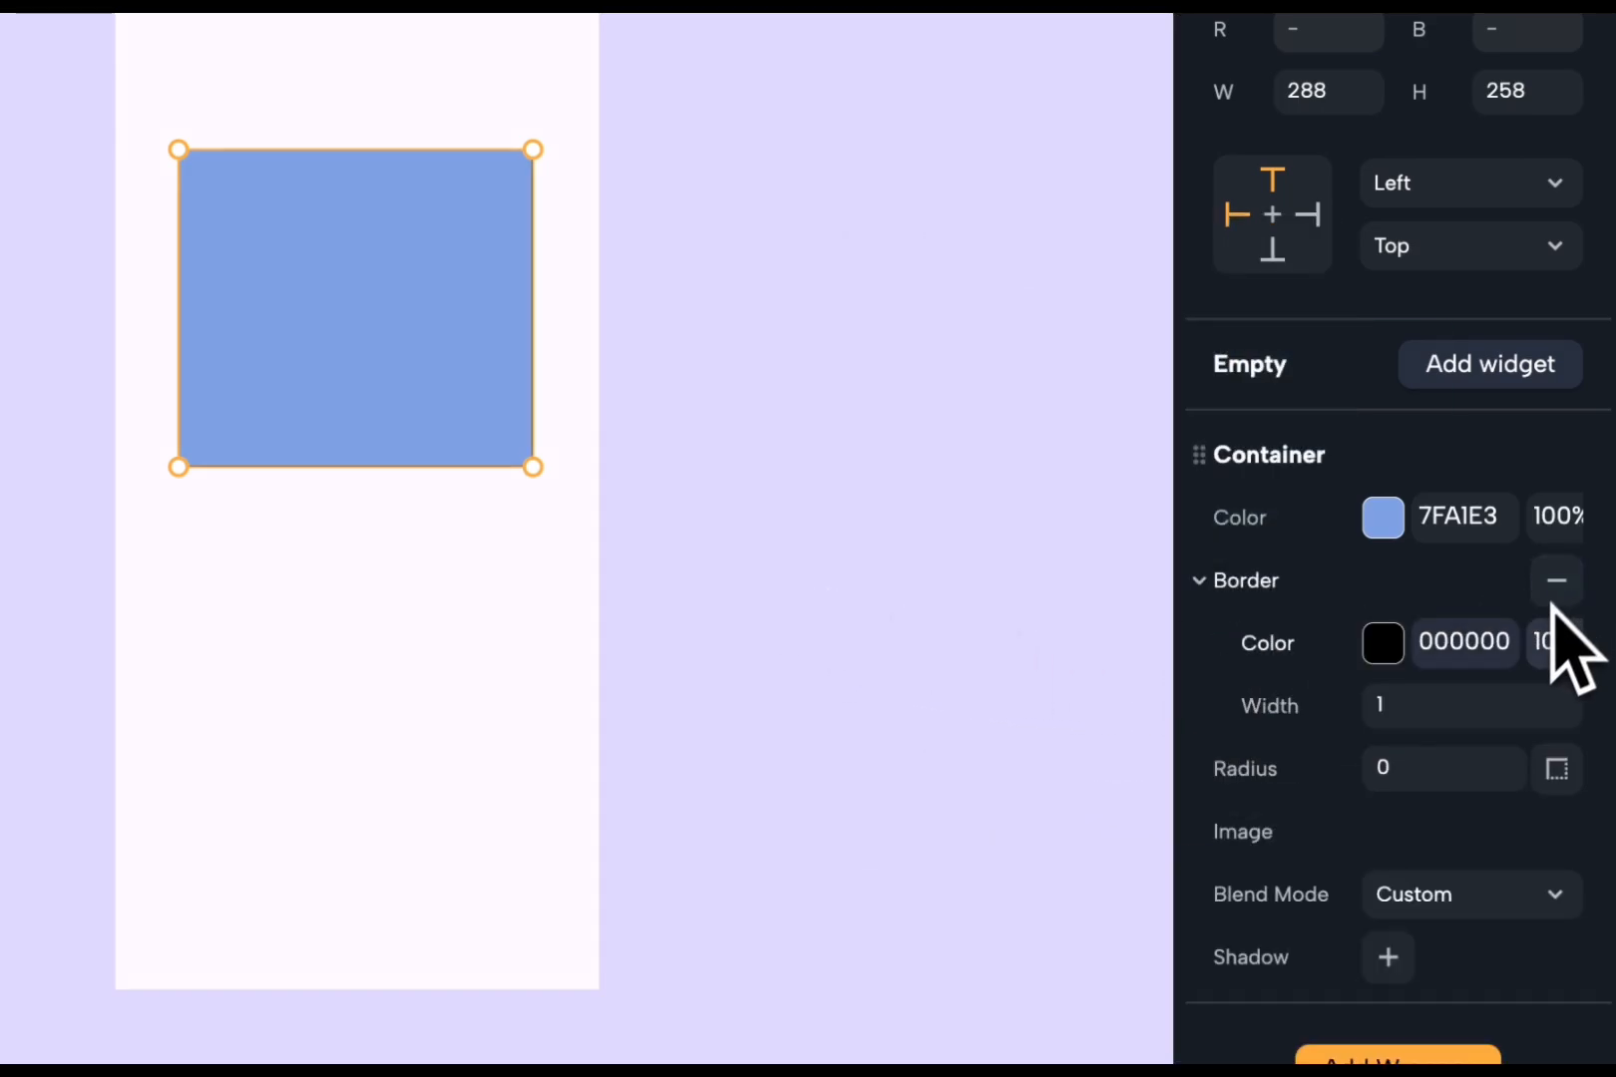
pyautogui.click(1461, 714)
pyautogui.write('4')
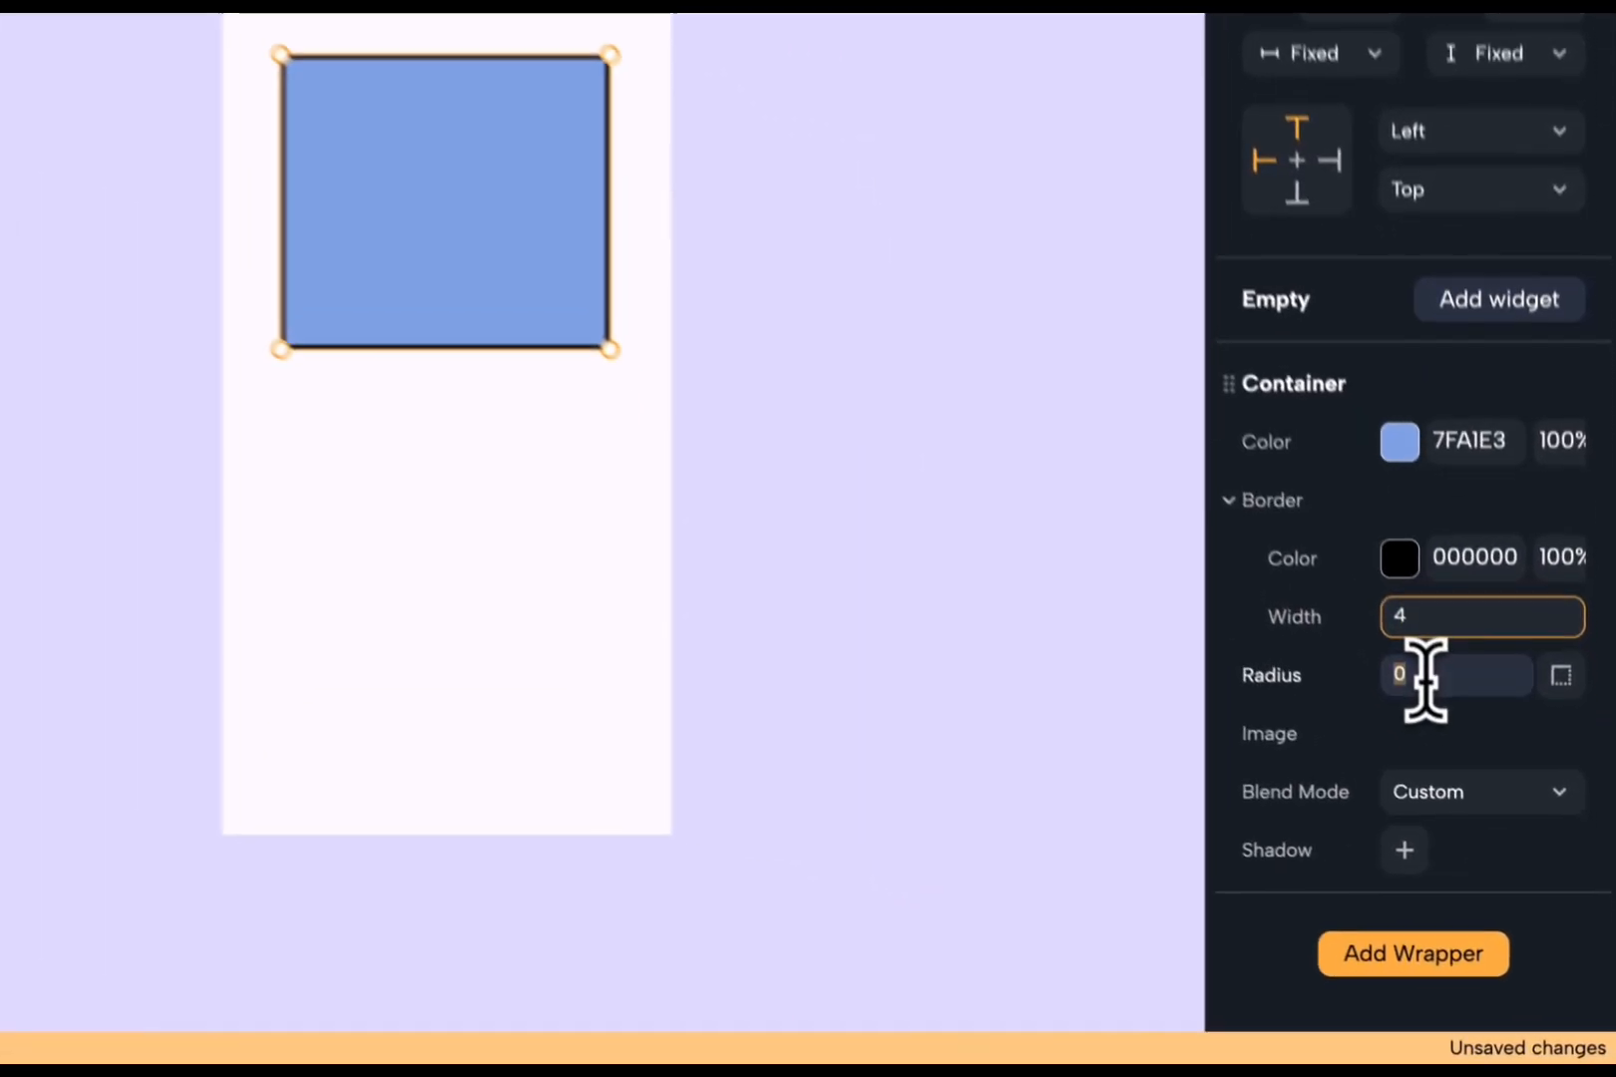
pyautogui.click(1486, 800)
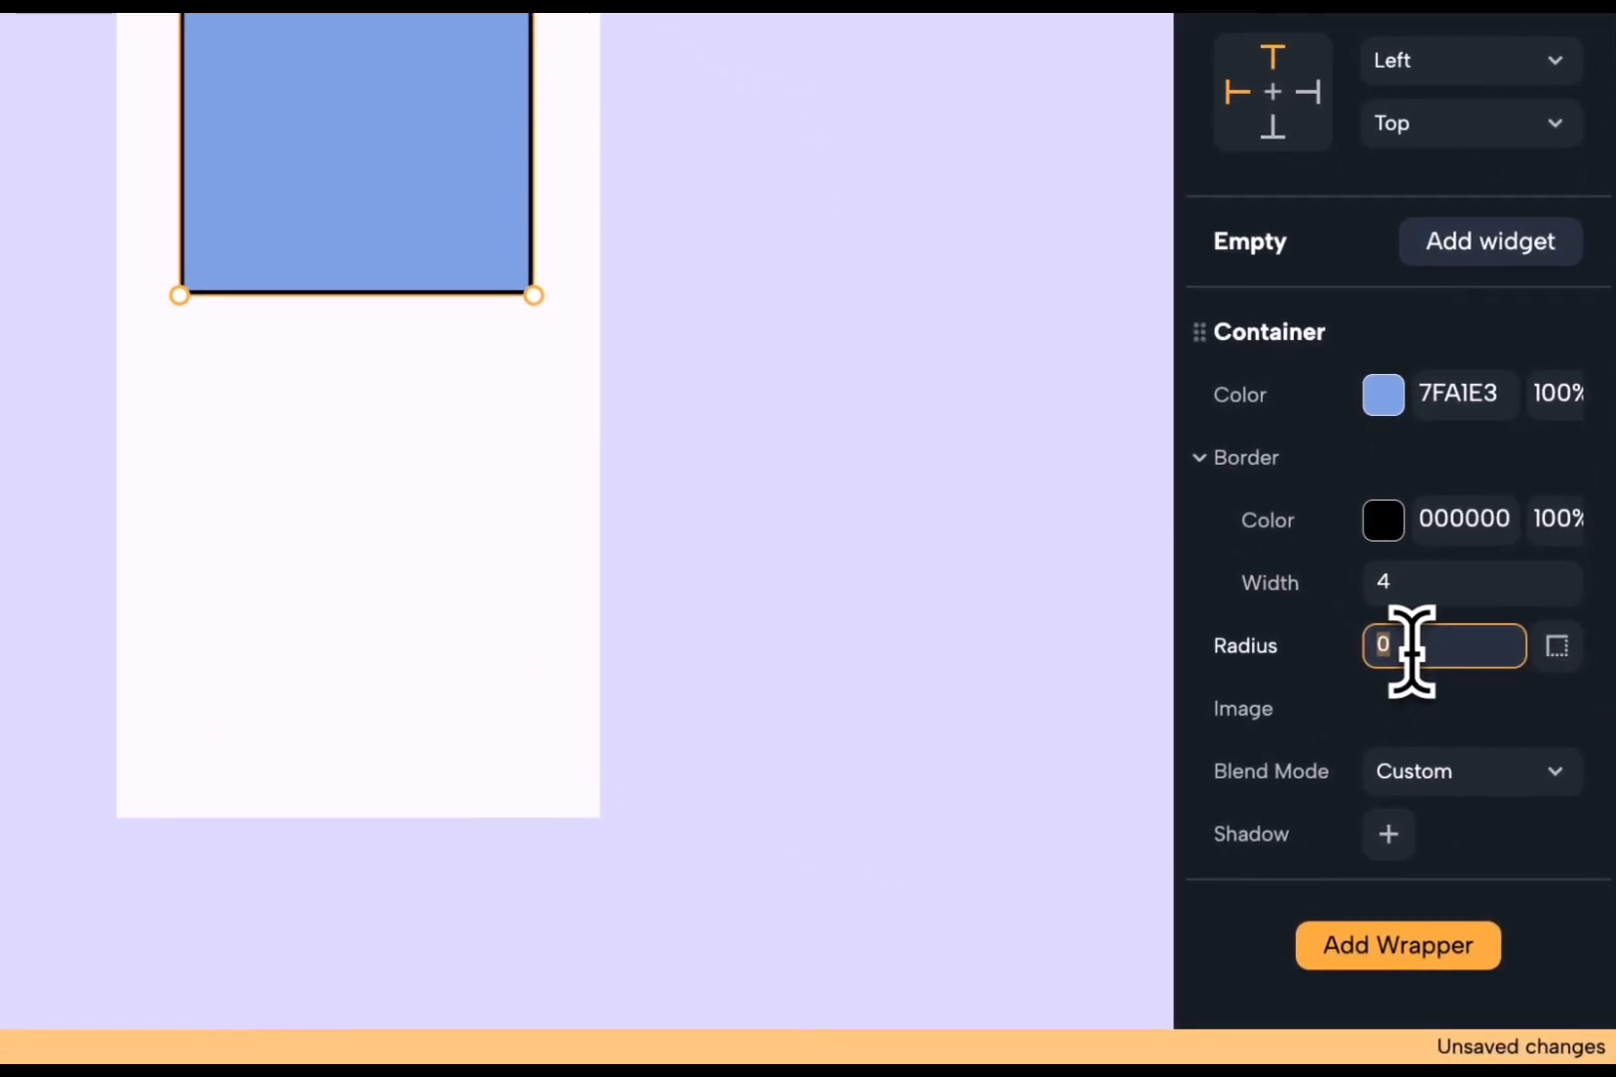
pyautogui.write('20')
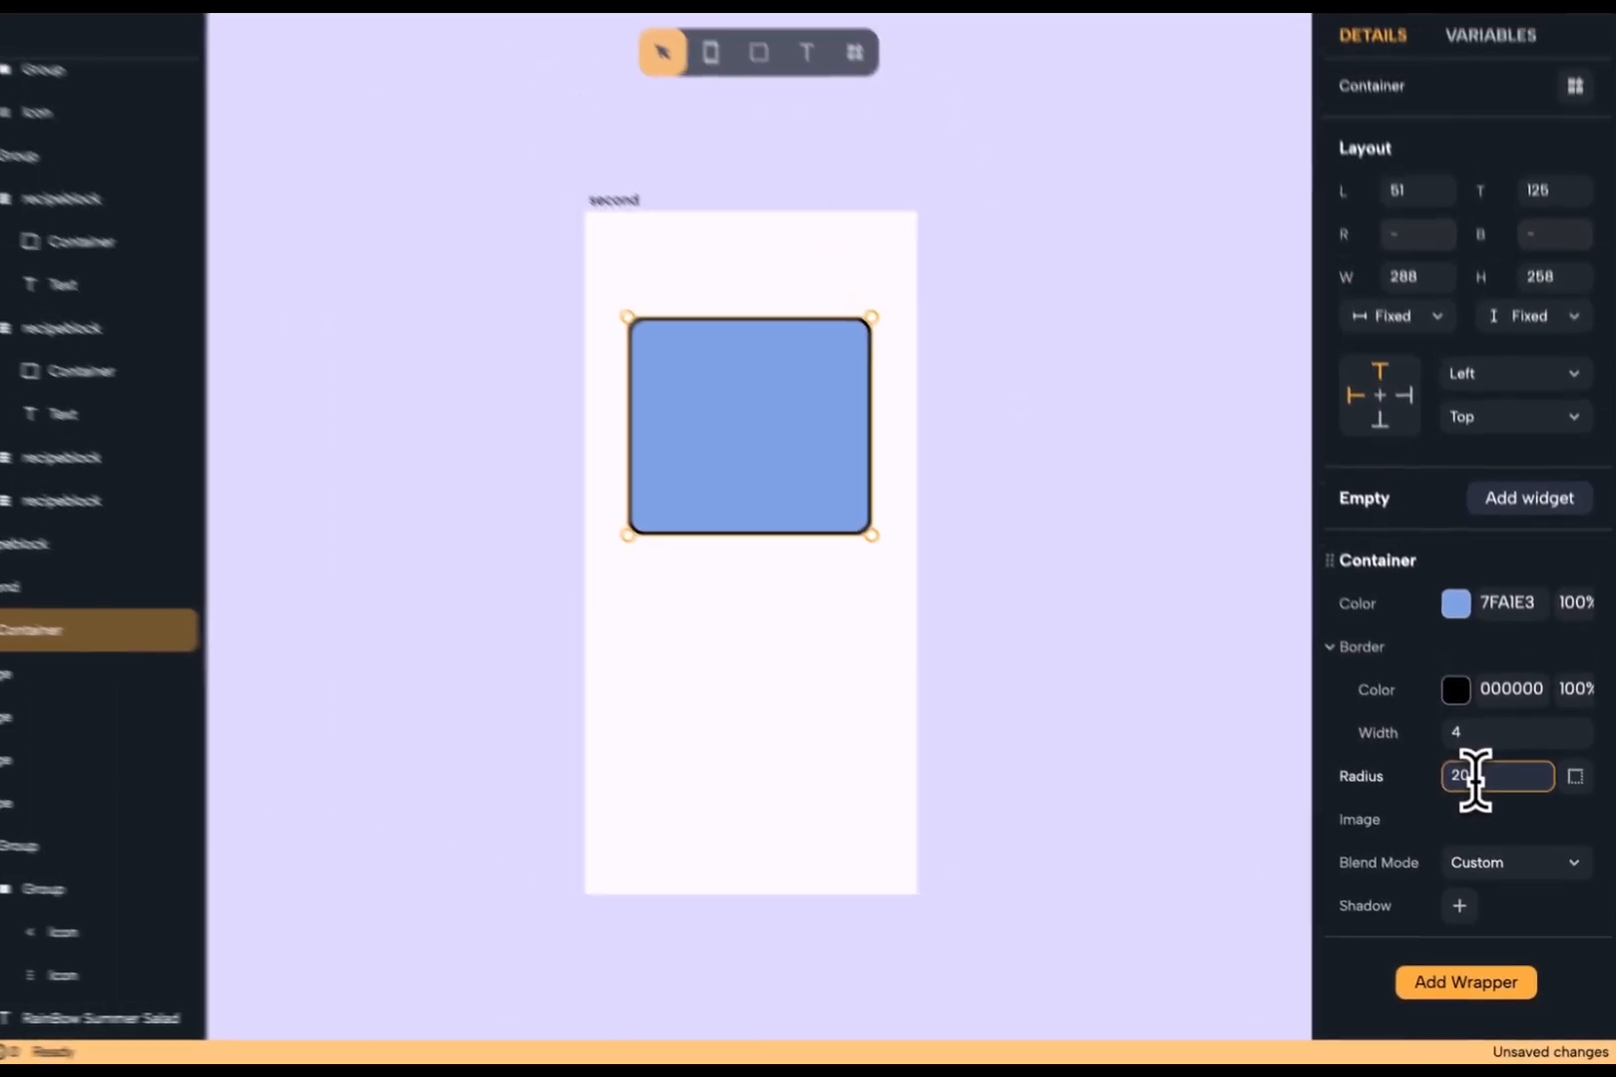
pyautogui.press('Return')
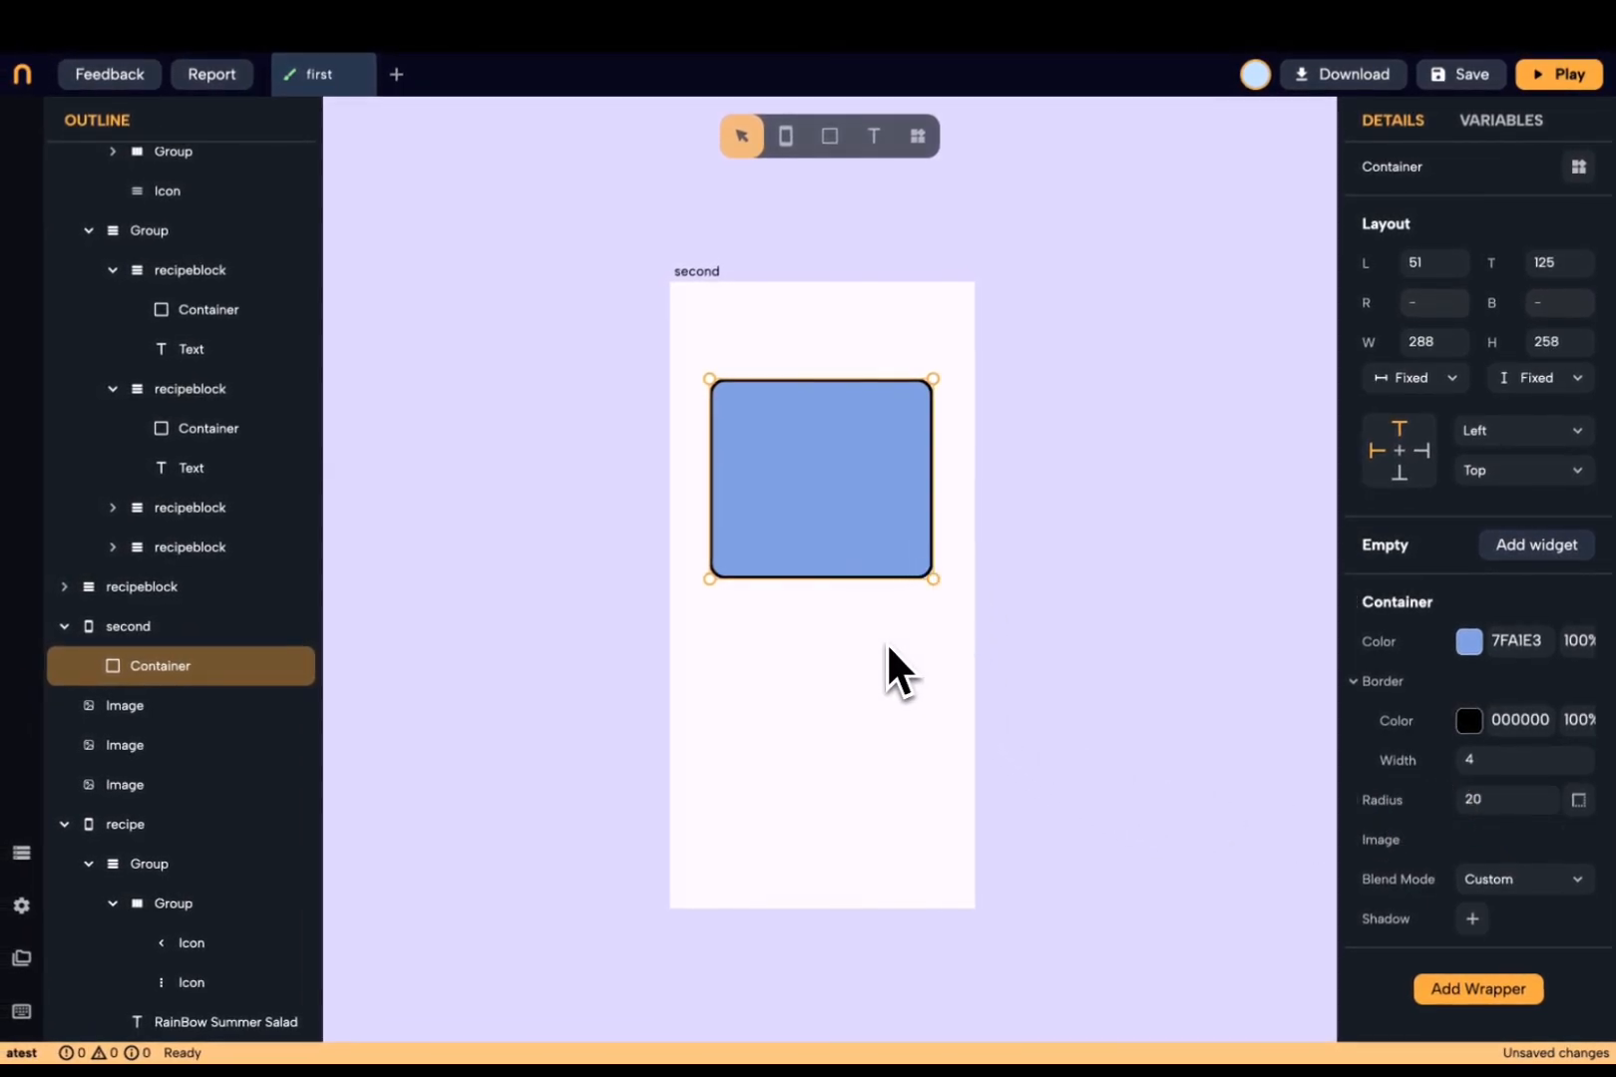
pyautogui.click(1152, 570)
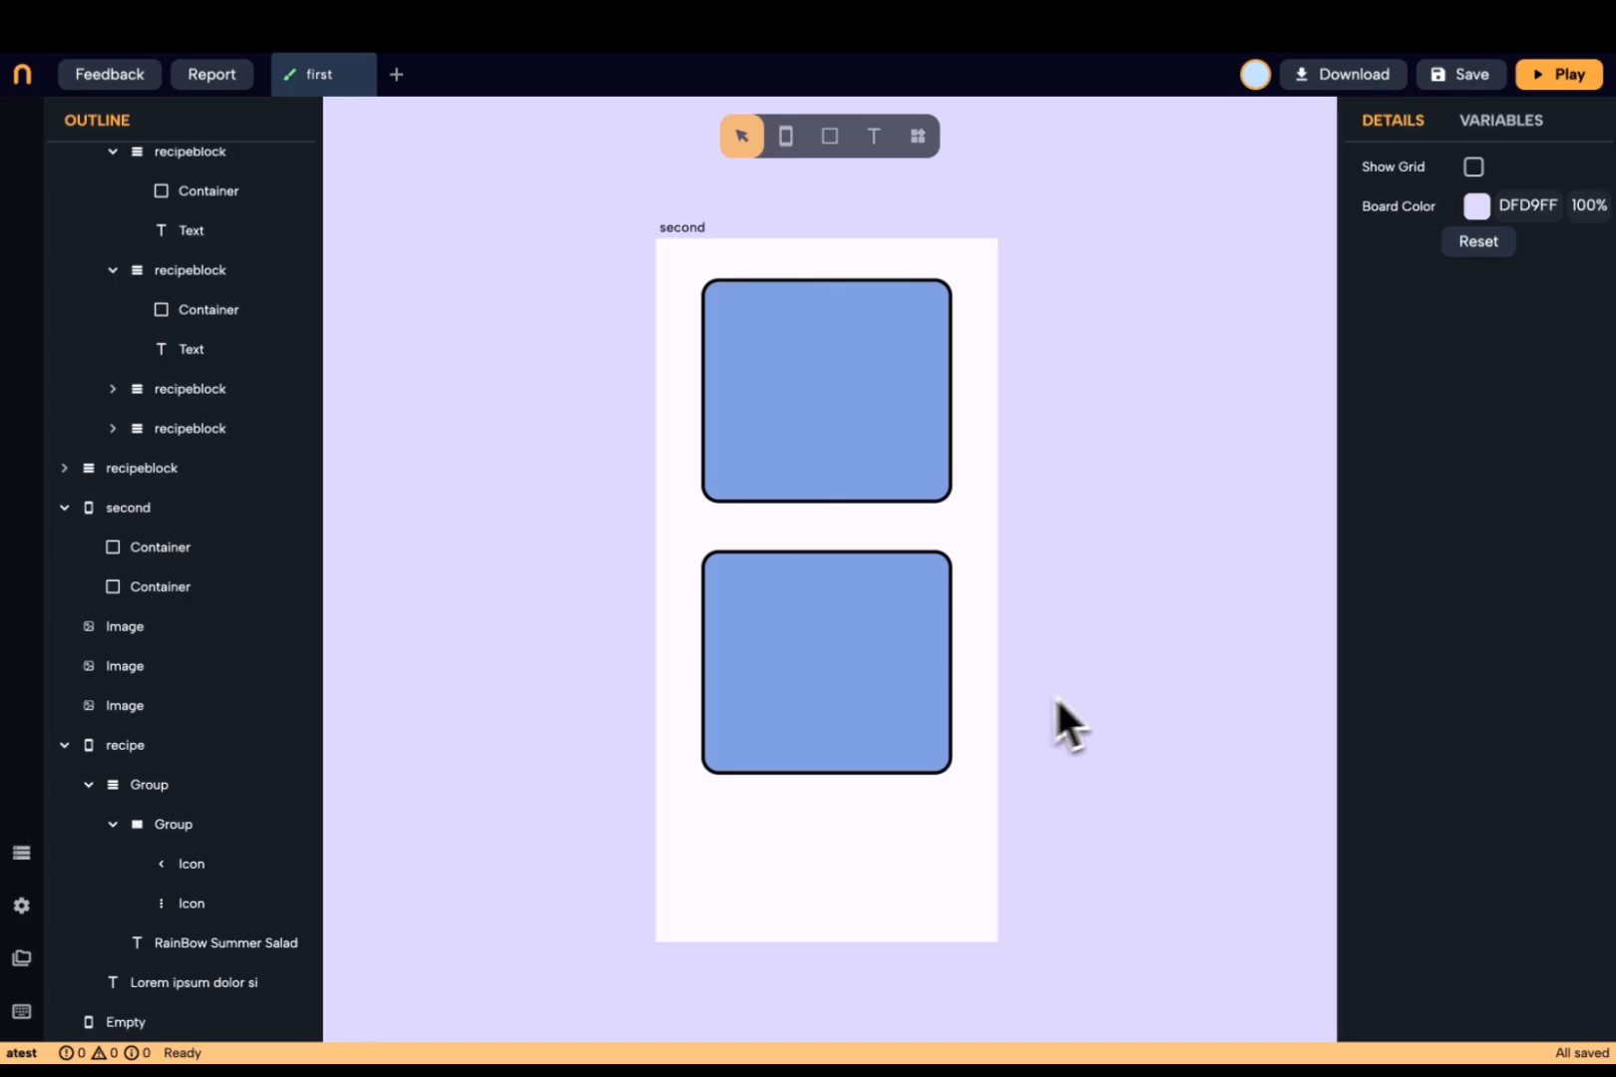
# - Add an image to the second screen's lower container and replace its network URL with the copied image link
pyautogui.click(908, 698)
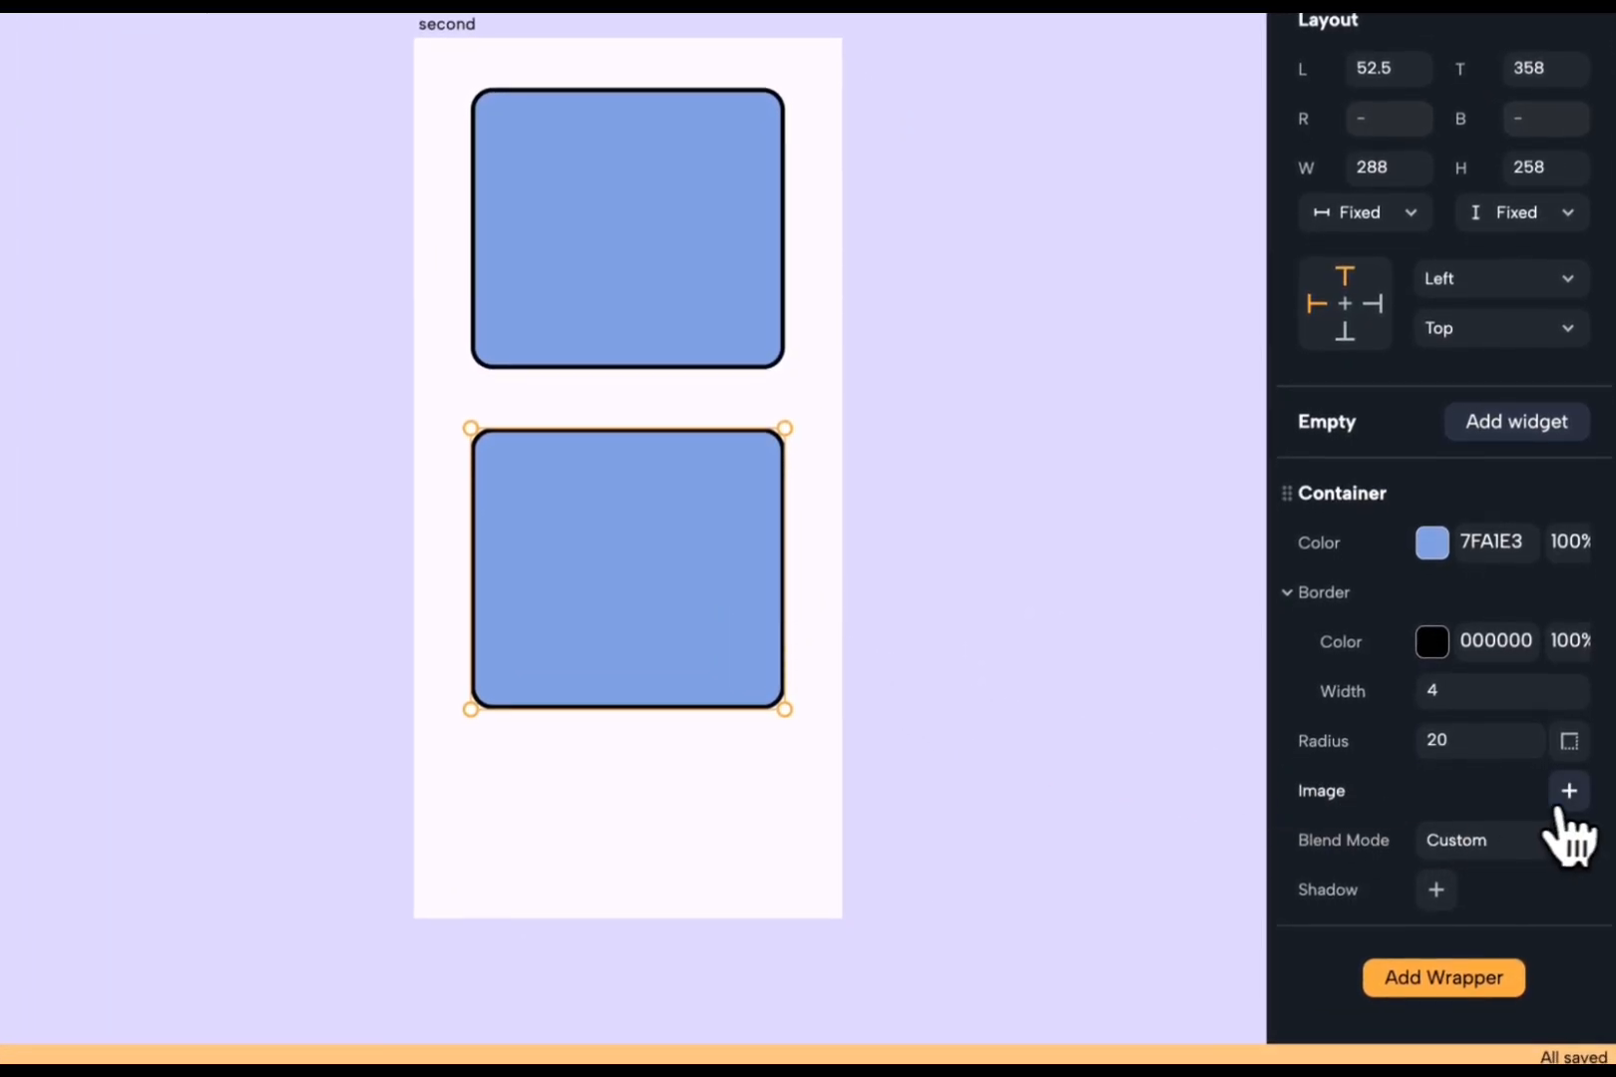
pyautogui.click(1569, 799)
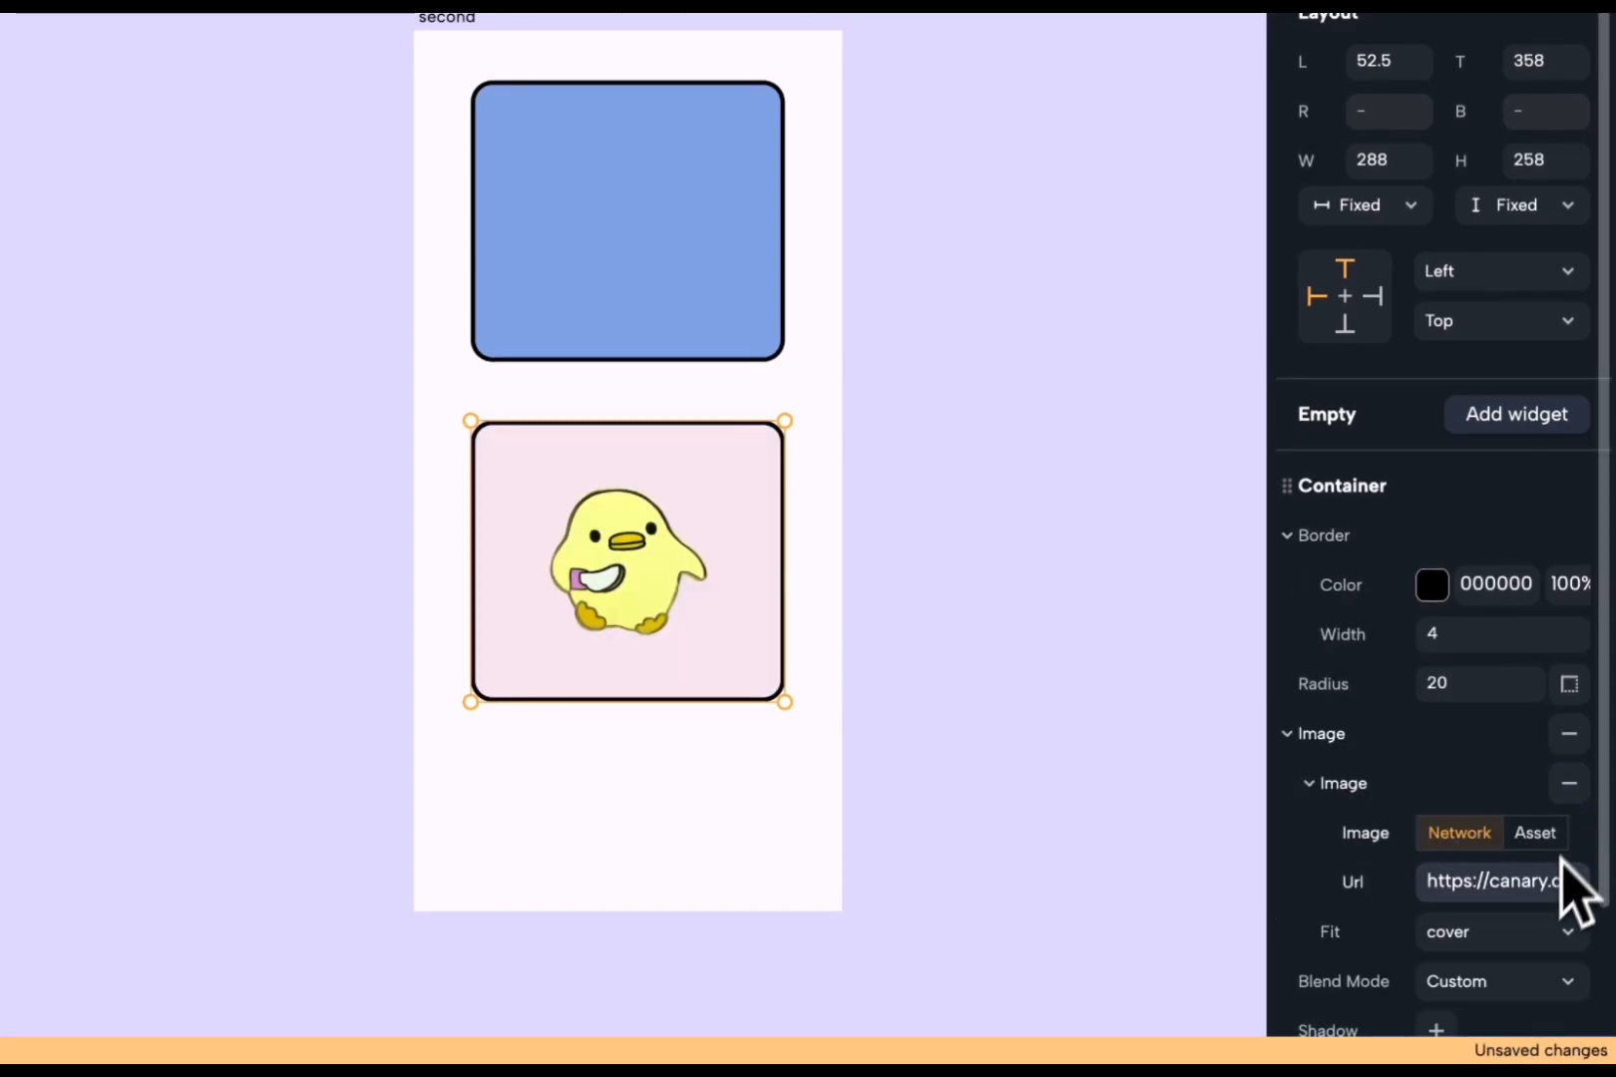
pyautogui.scroll(-1, 1551, 917)
pyautogui.click(1539, 840)
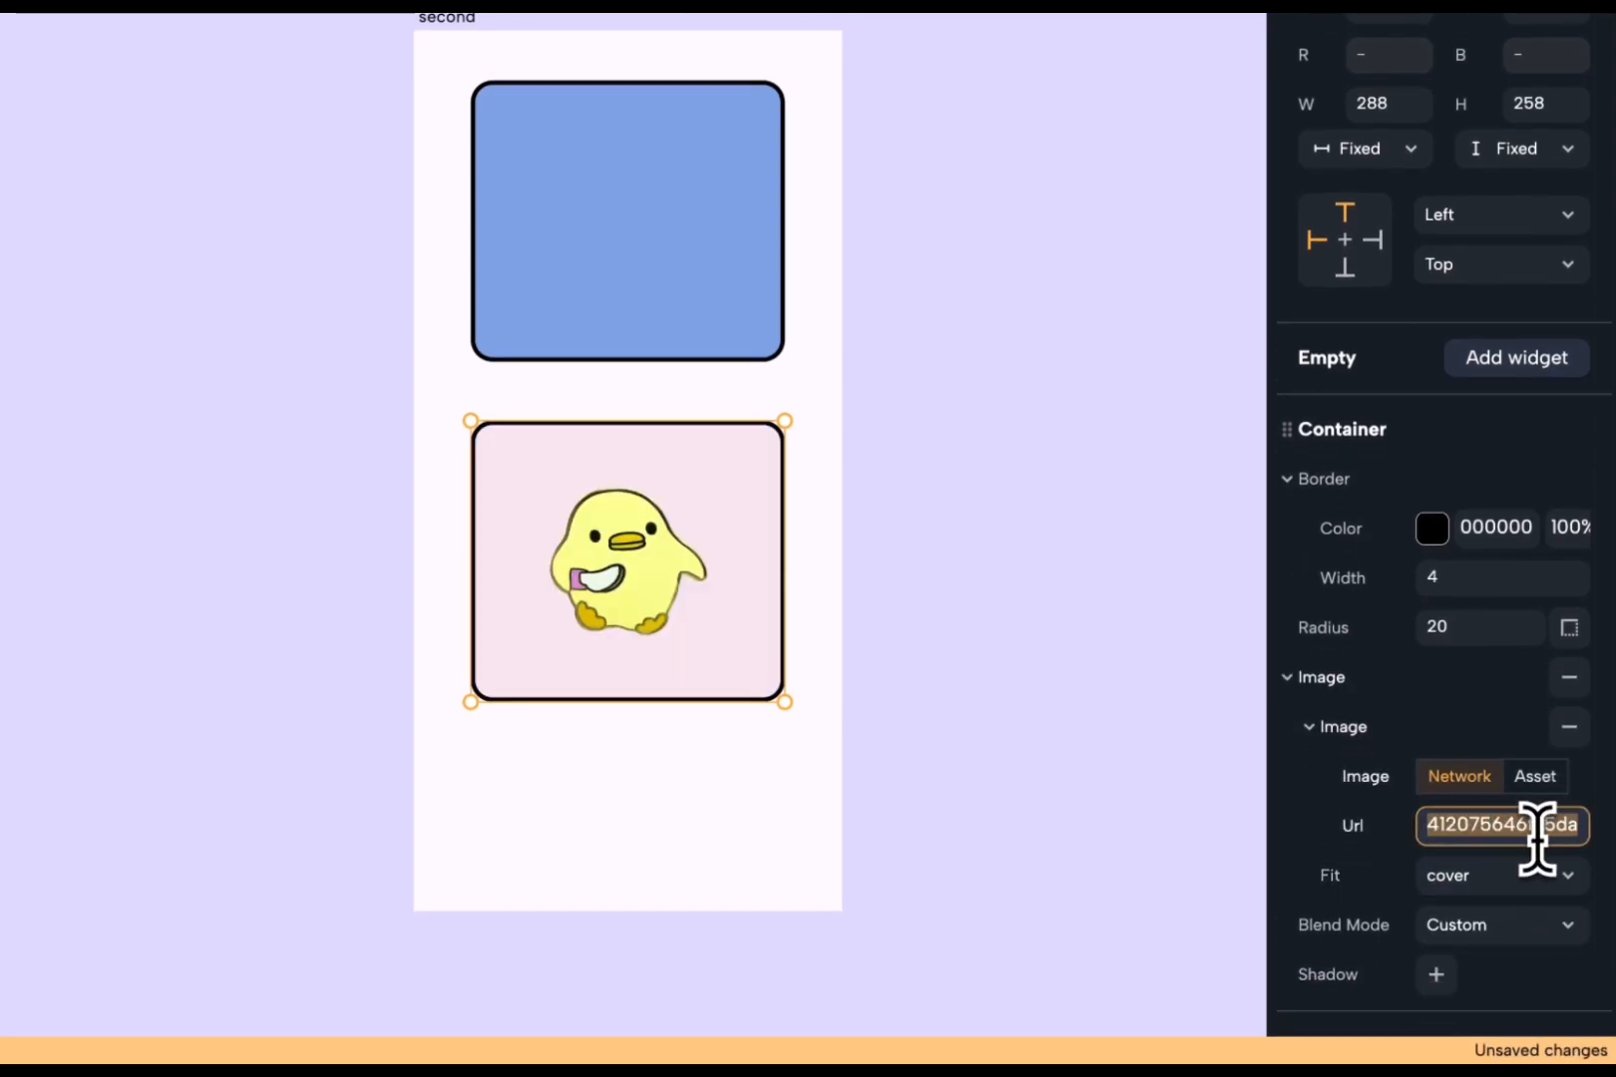
pyautogui.press('BackSpace')
pyautogui.hotkey('ctrl', 'v')
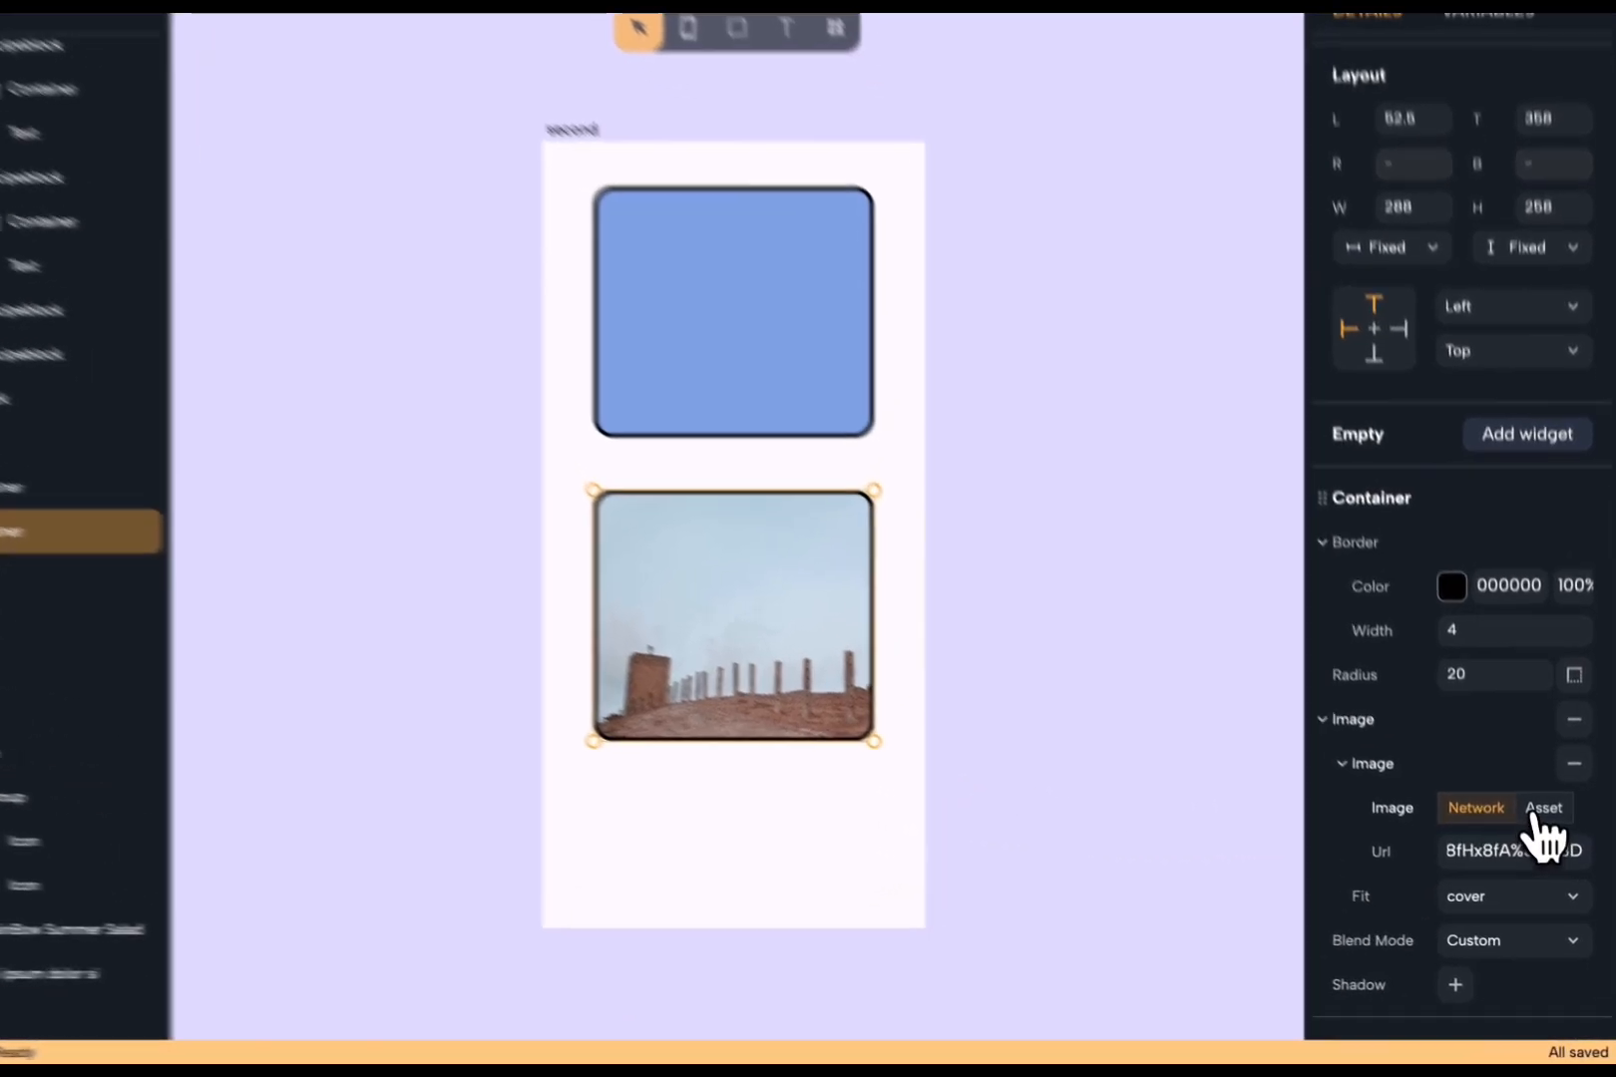
# - Switch the lower container's image source from Network to Asset and use the picture 5.jpg
pyautogui.click(1549, 835)
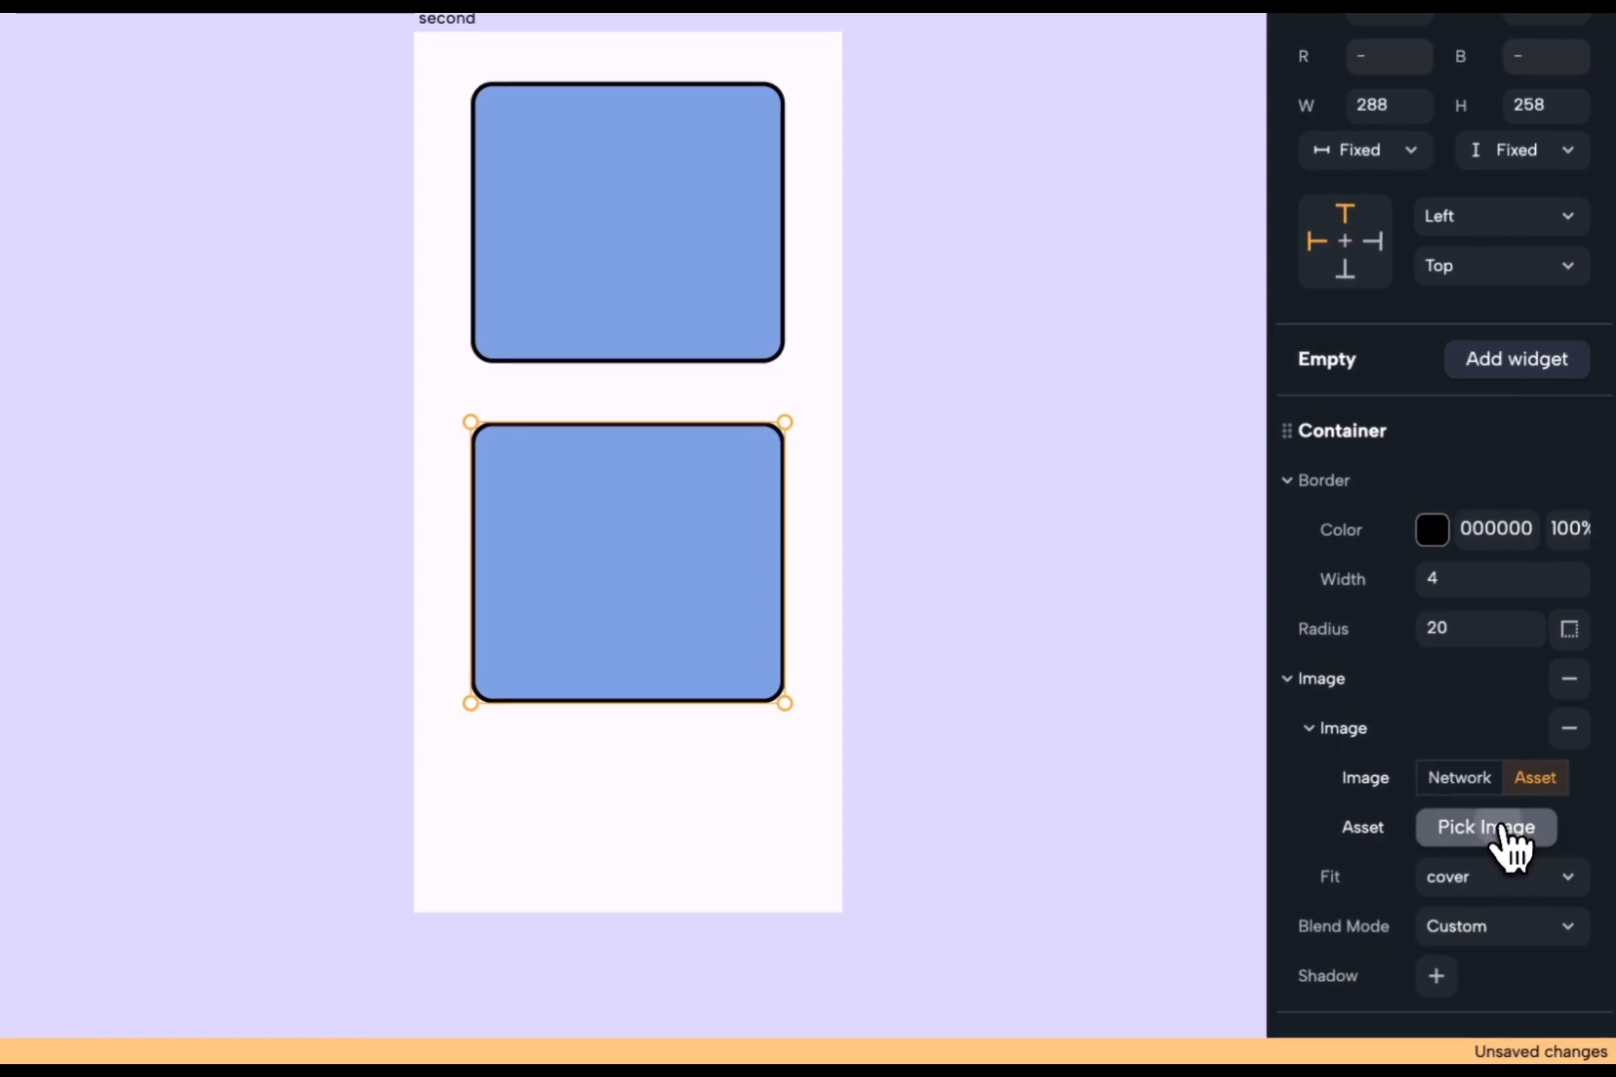
pyautogui.click(1503, 822)
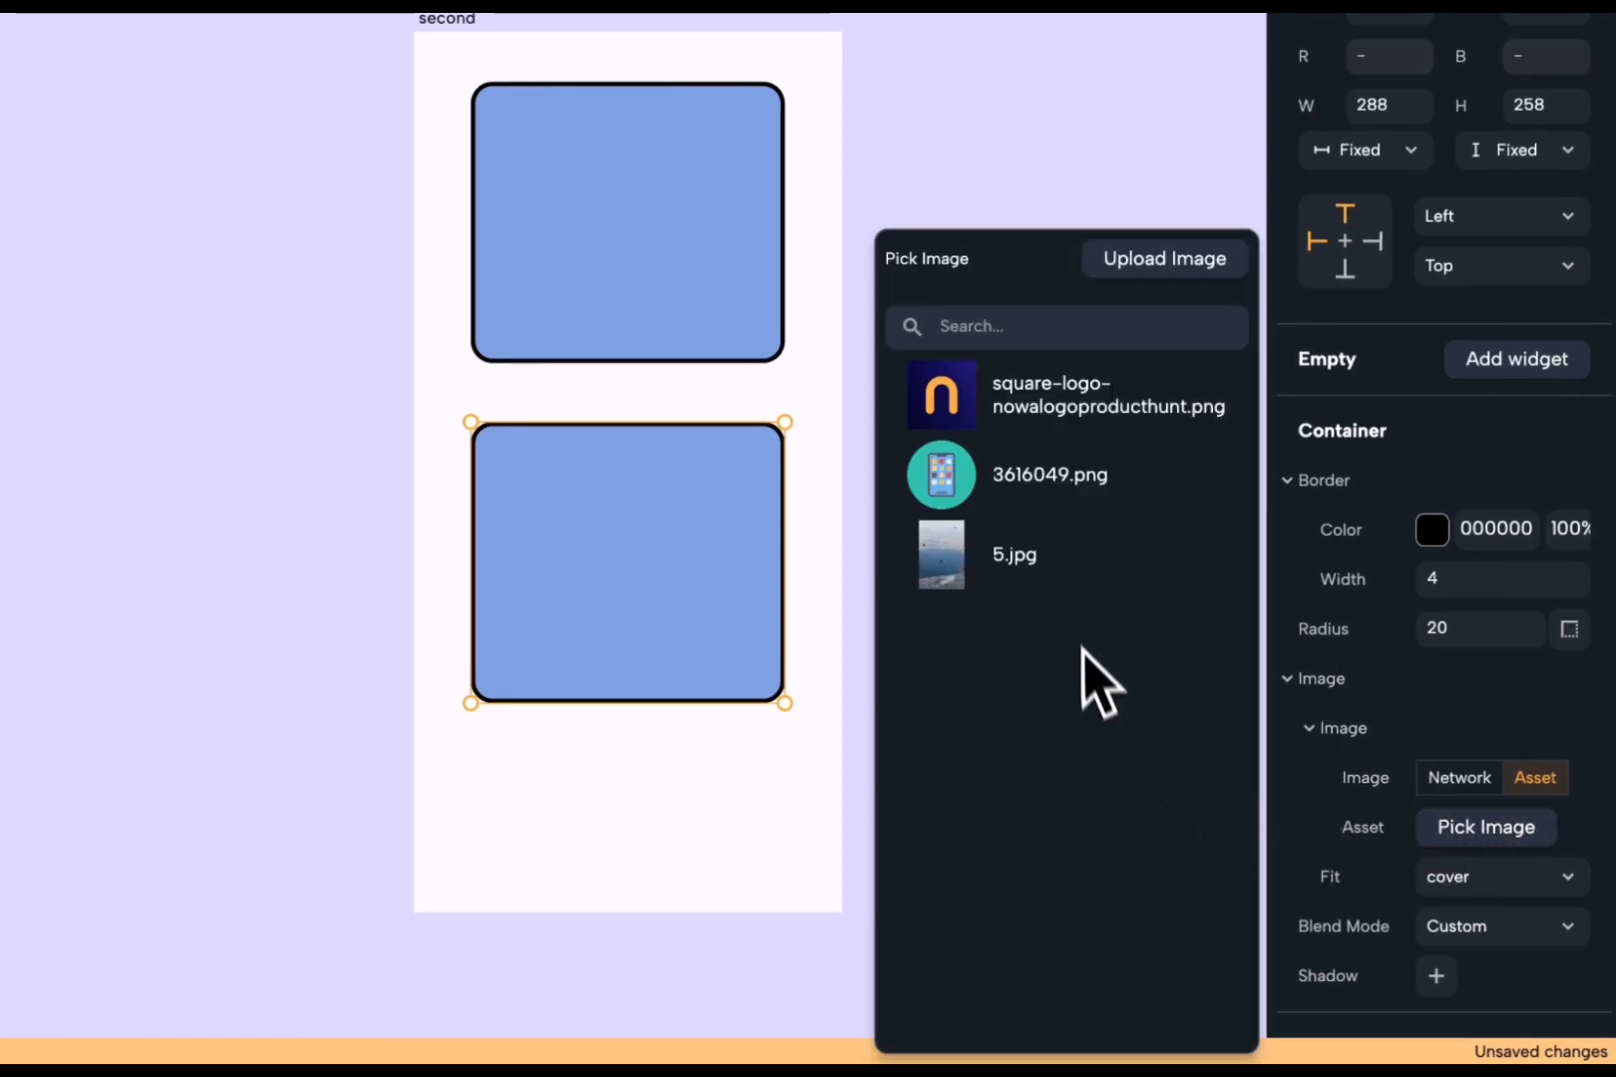
pyautogui.click(1067, 579)
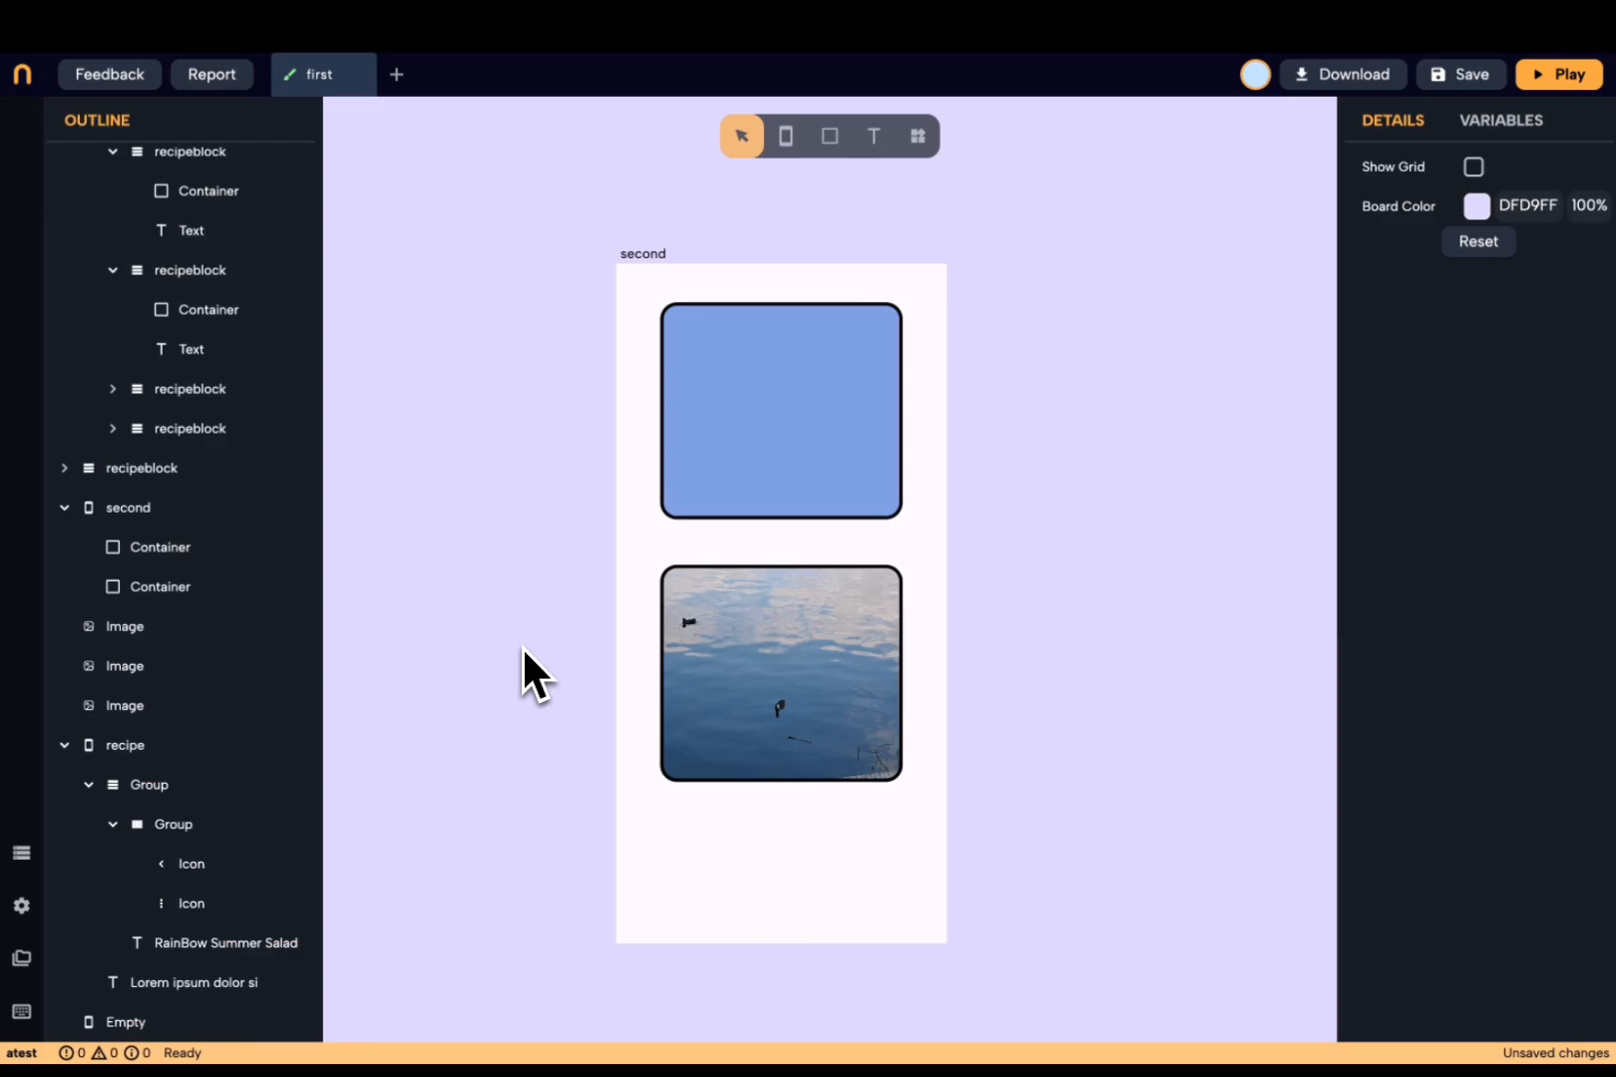
# - Insert an Icon widget into the second screen's upper blue container and shrink the container from its lower corner
pyautogui.click(666, 503)
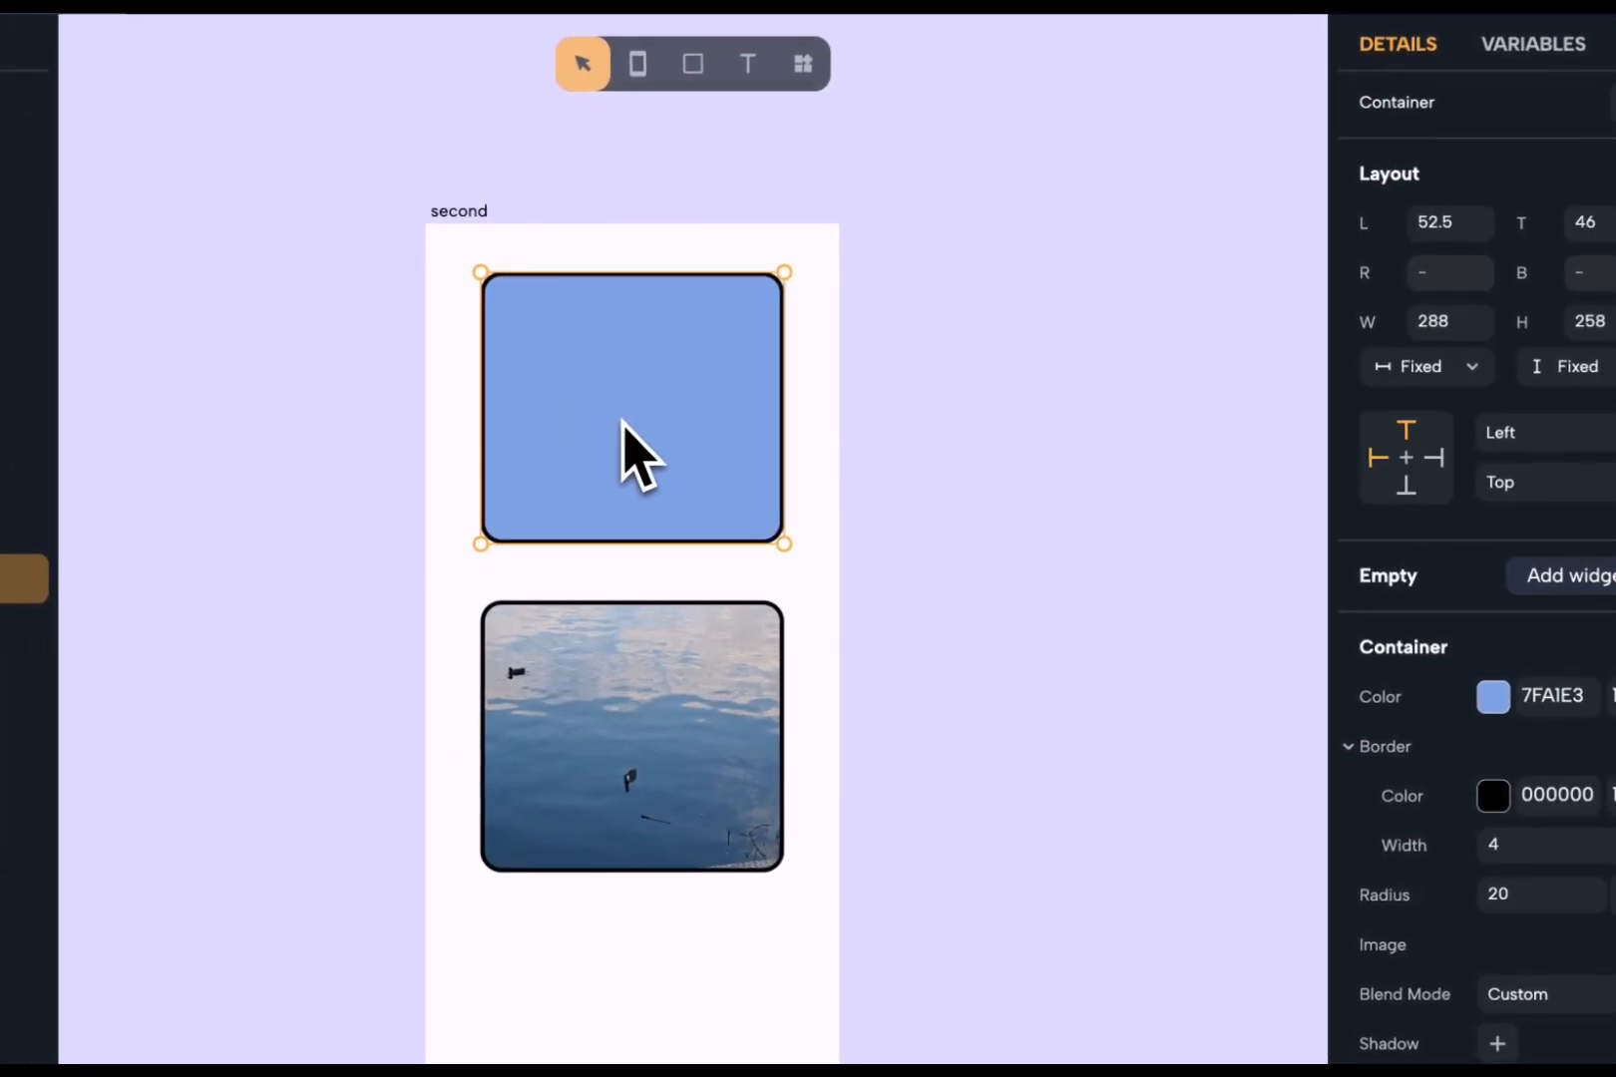
pyautogui.click(1528, 576)
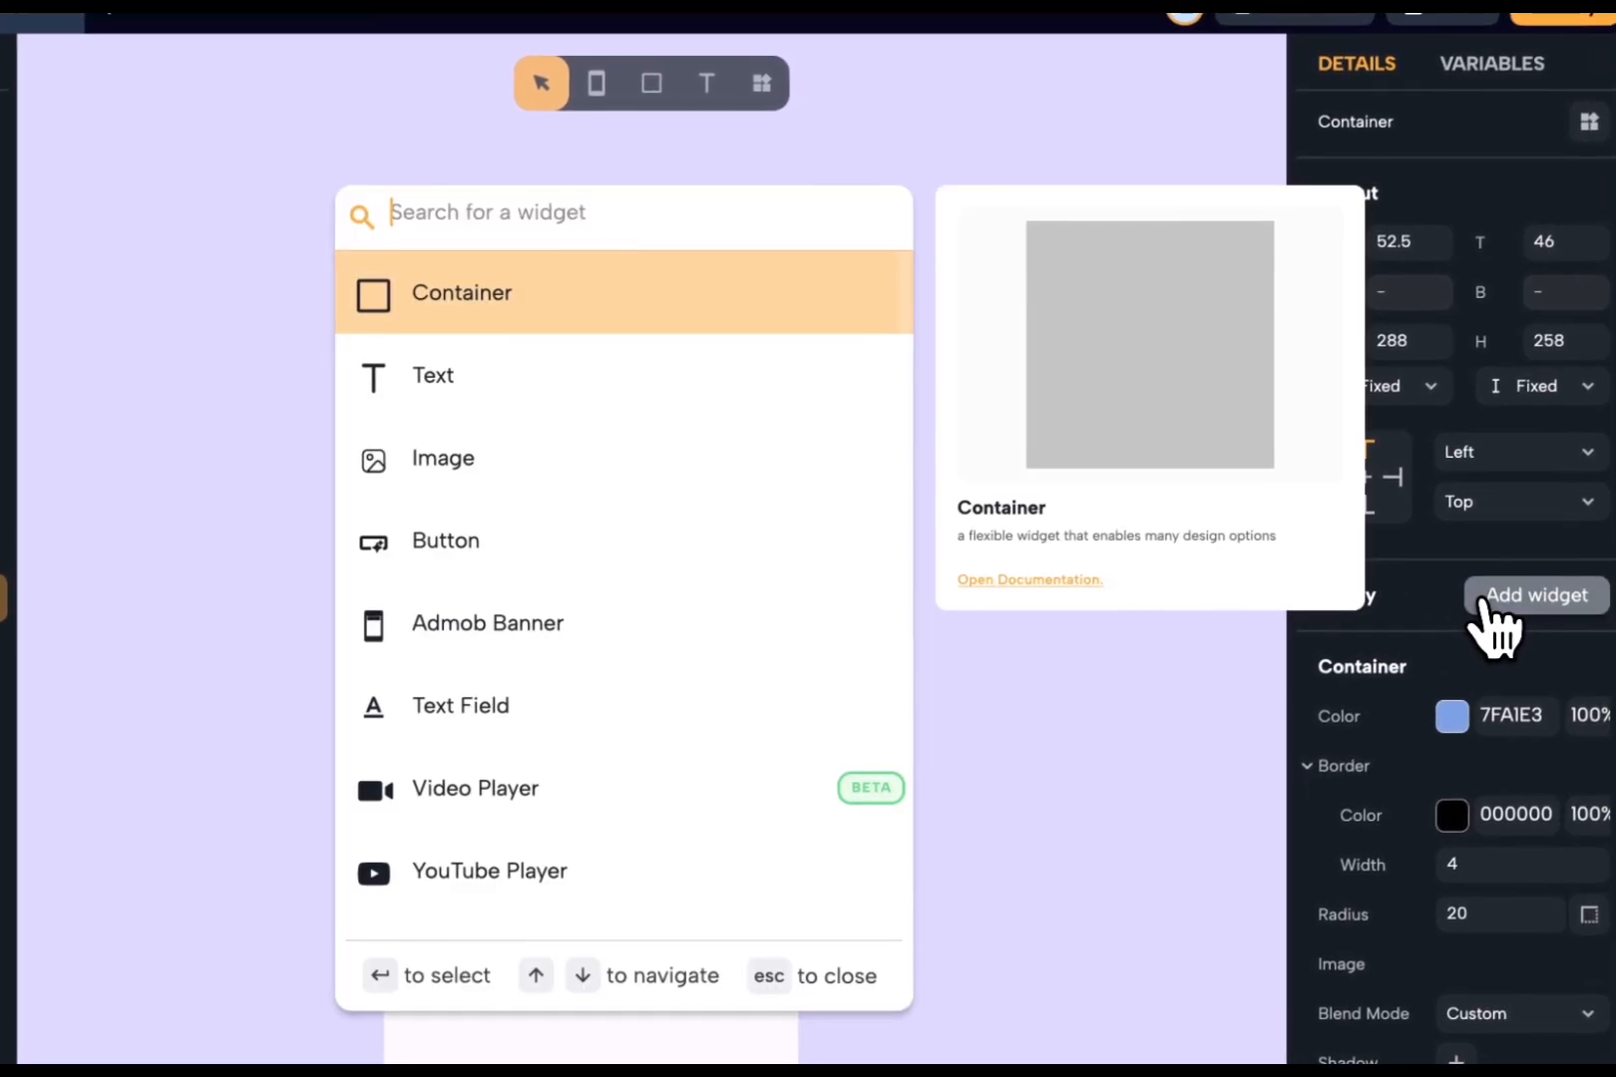
pyautogui.write('ic')
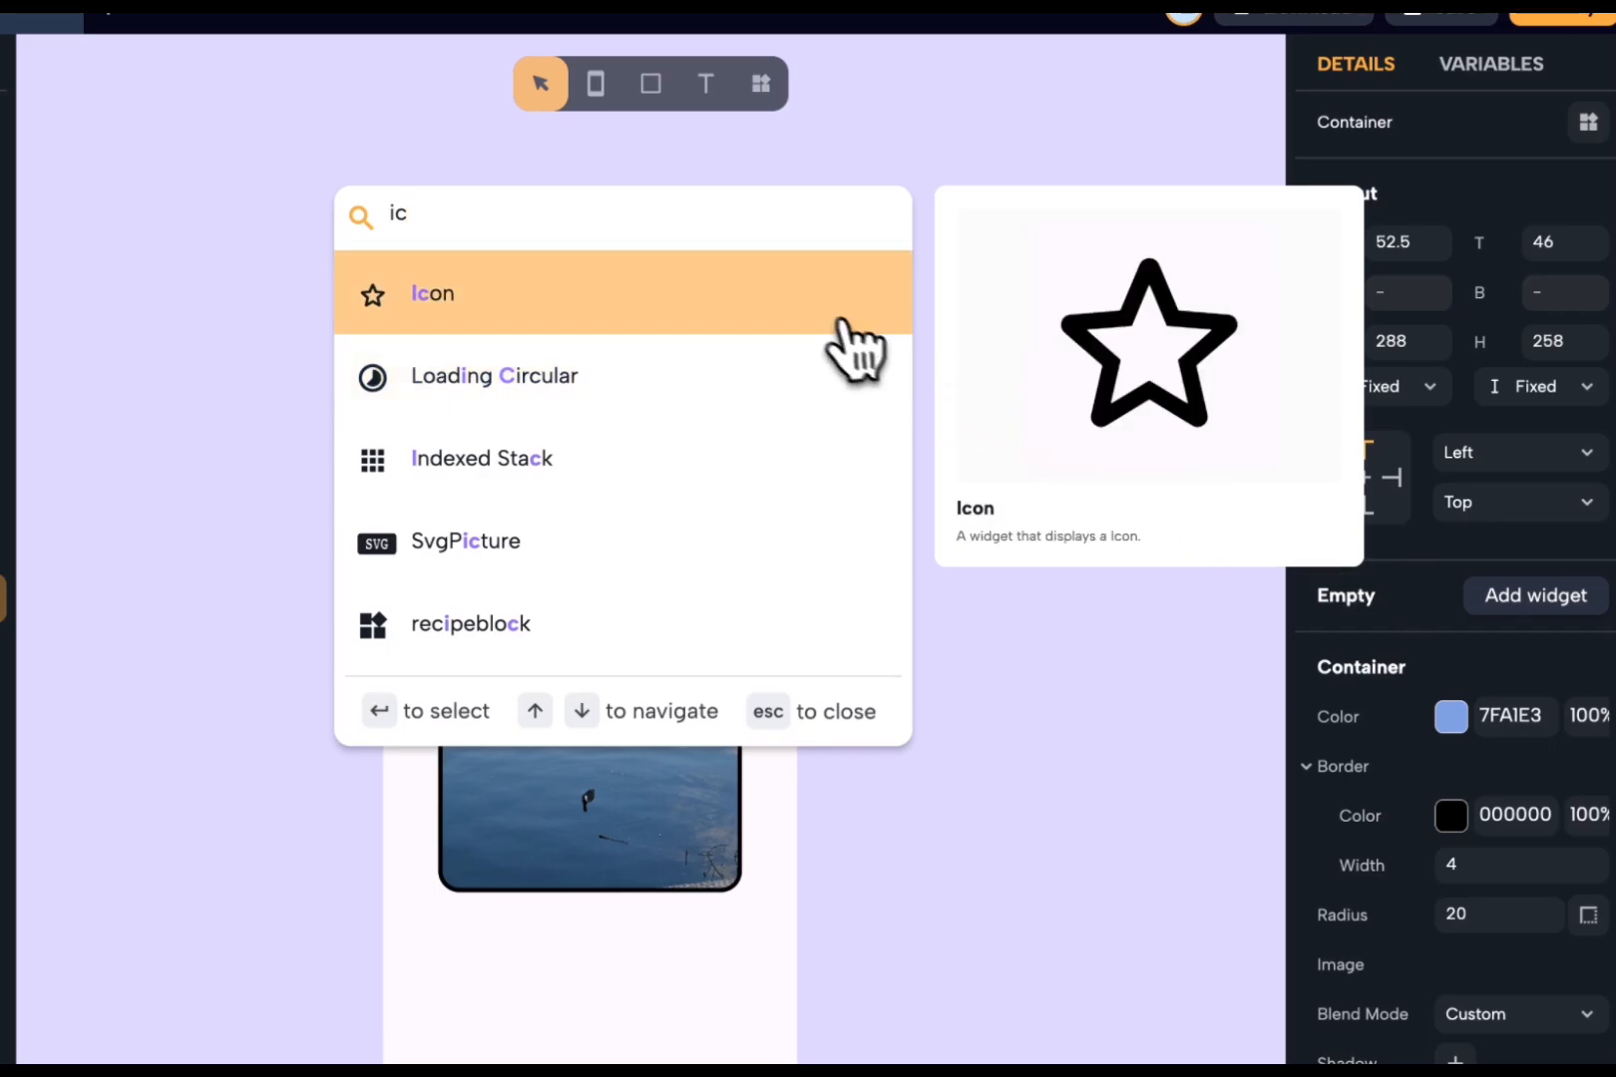
pyautogui.click(809, 307)
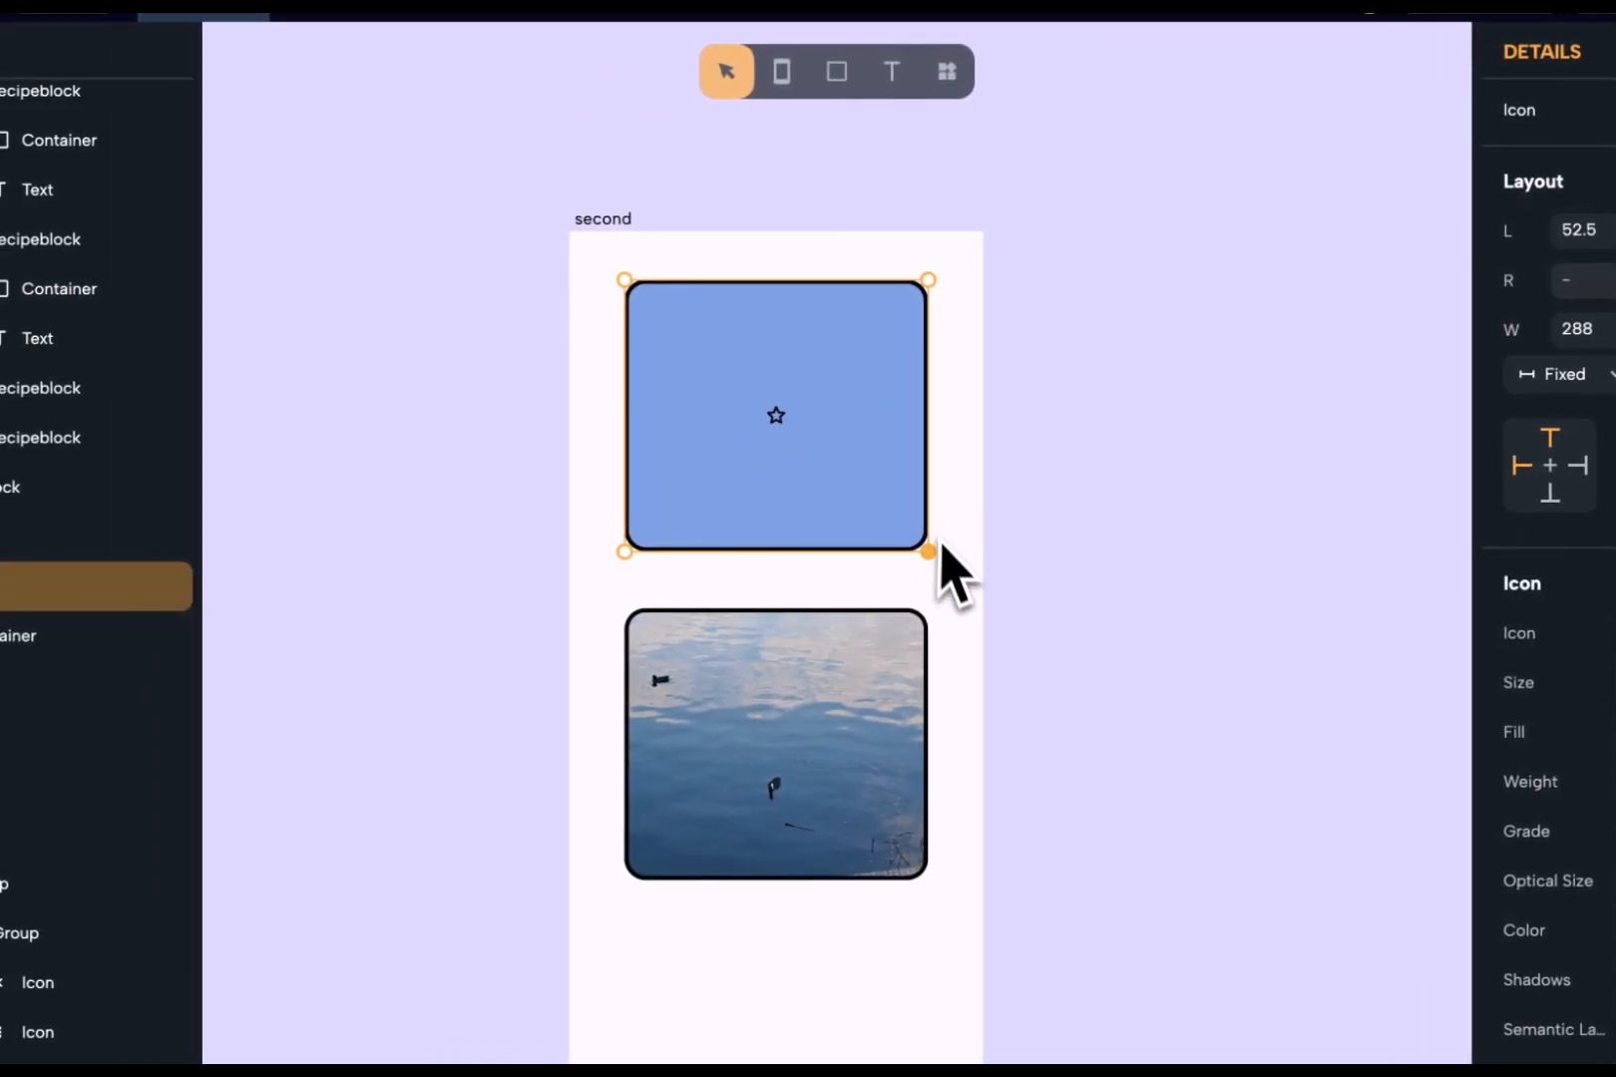
pyautogui.moveTo(936, 560); pyautogui.dragTo(790, 451)
pyautogui.click(886, 502)
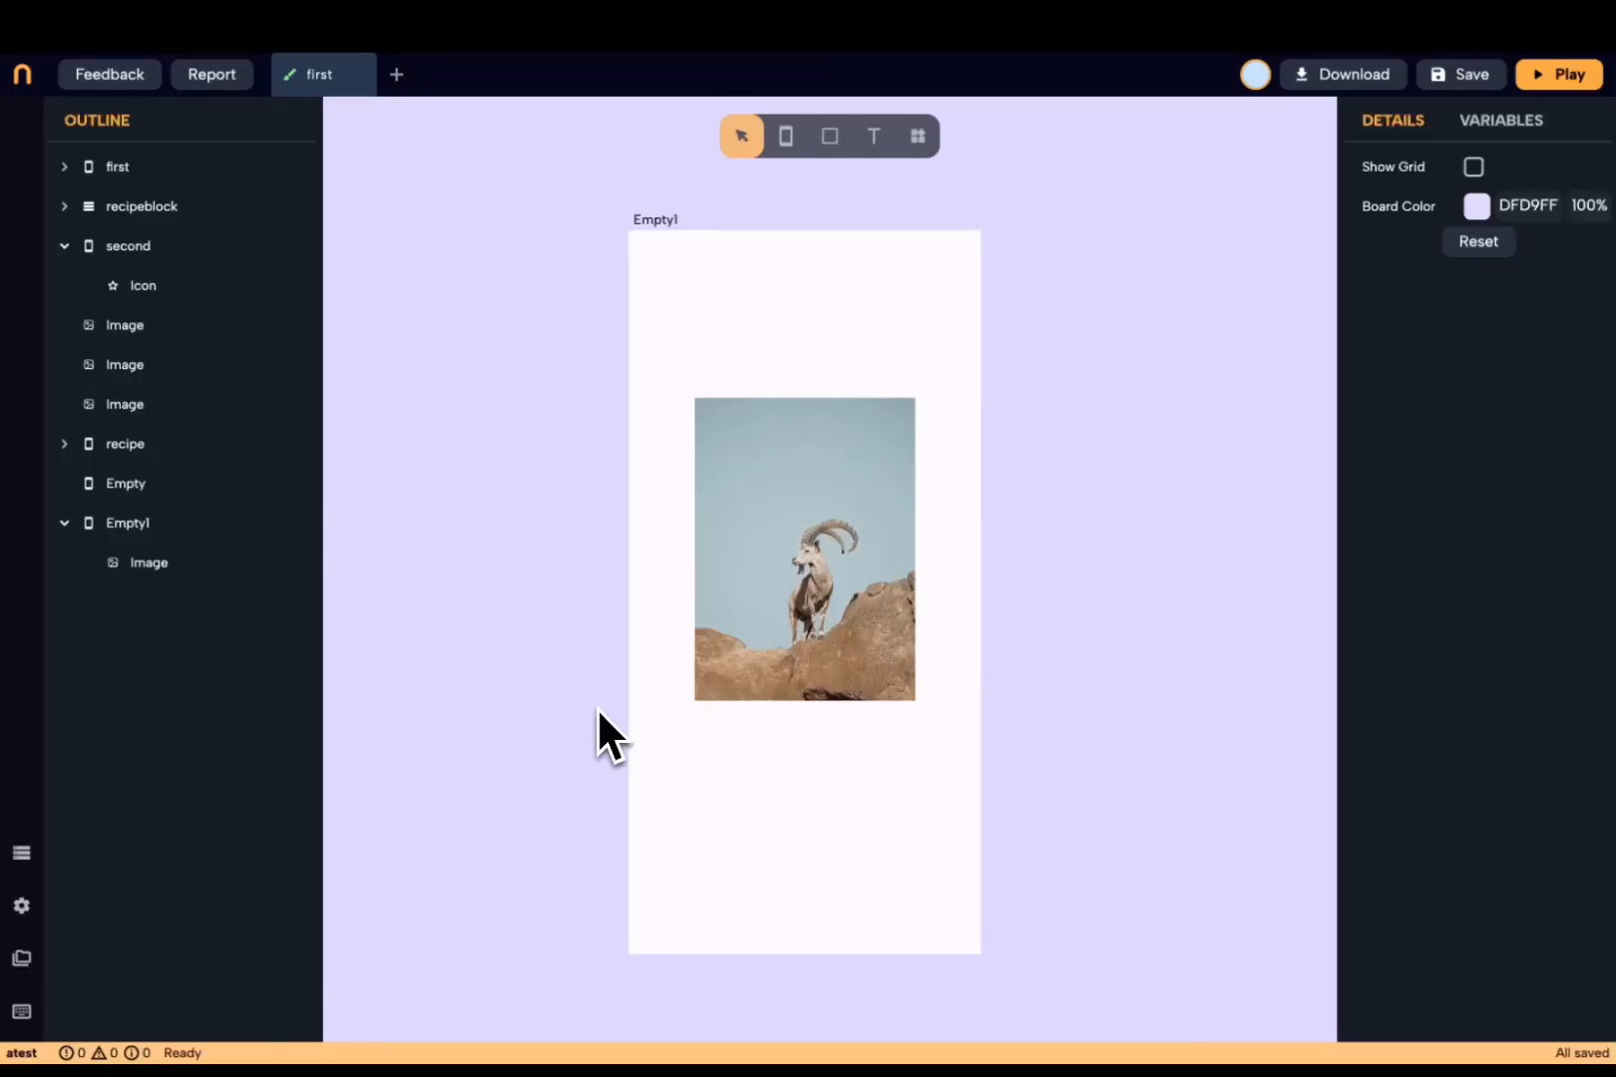
# - Wrap the goat image on the Empty1 screen in an Opacity wrapper
pyautogui.click(718, 678)
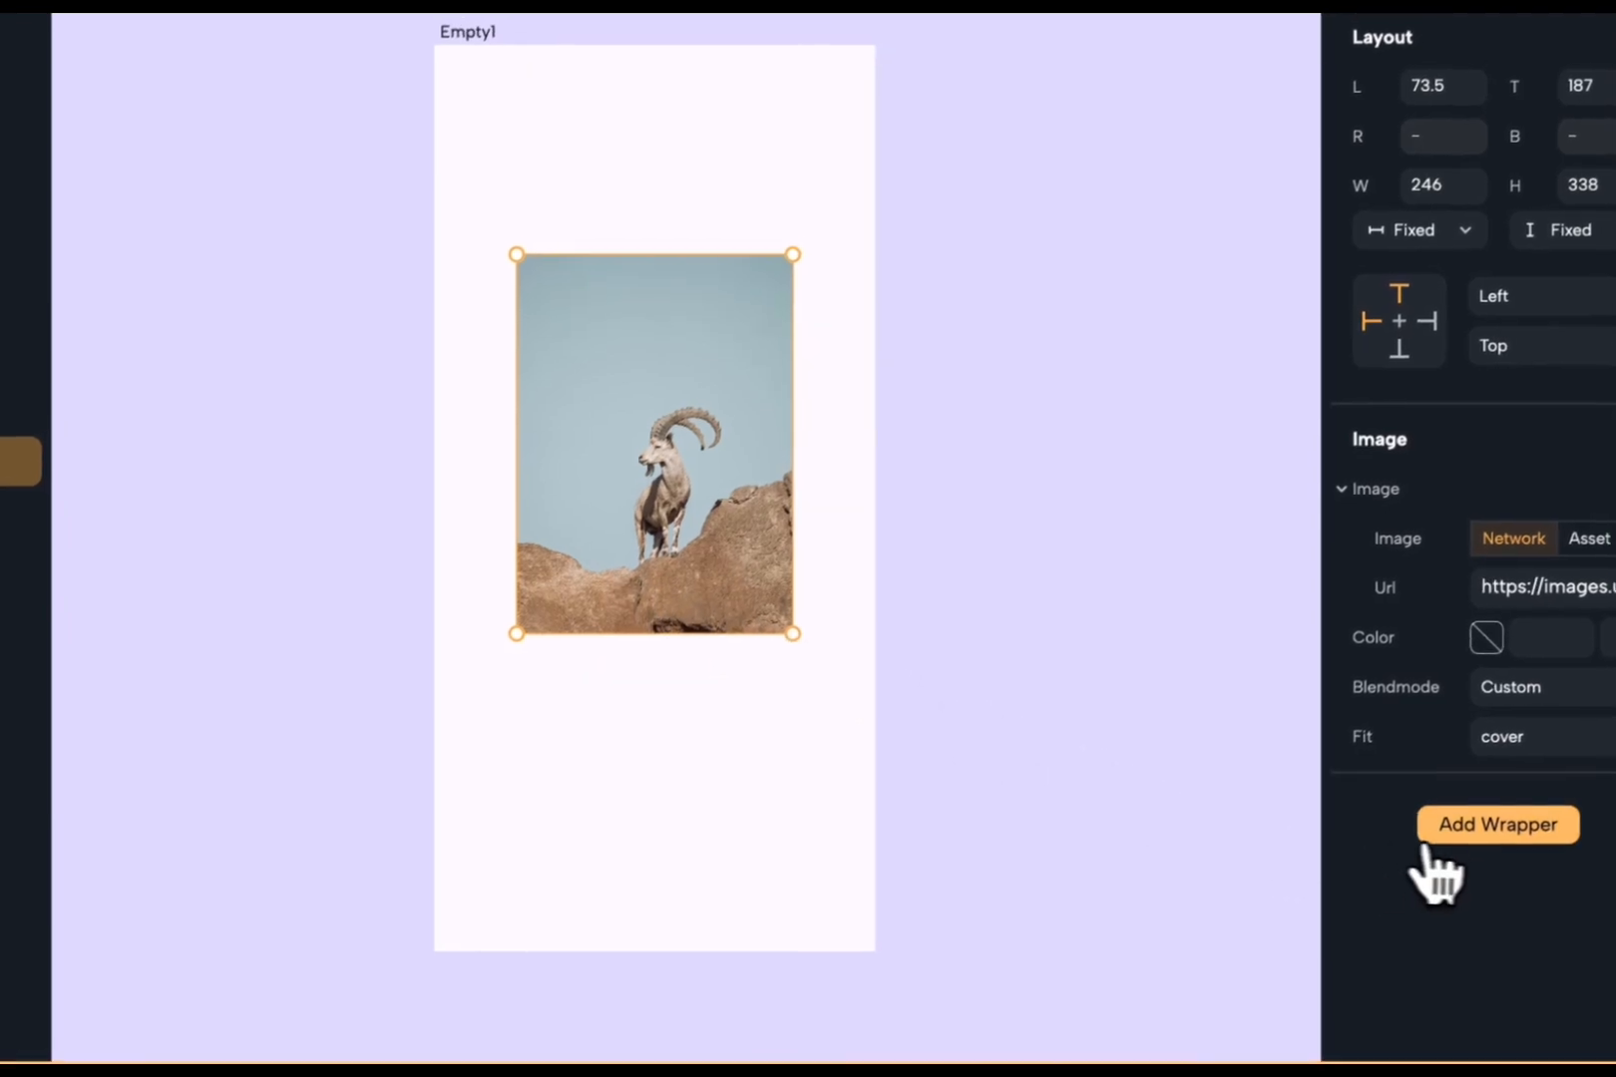
pyautogui.click(1454, 846)
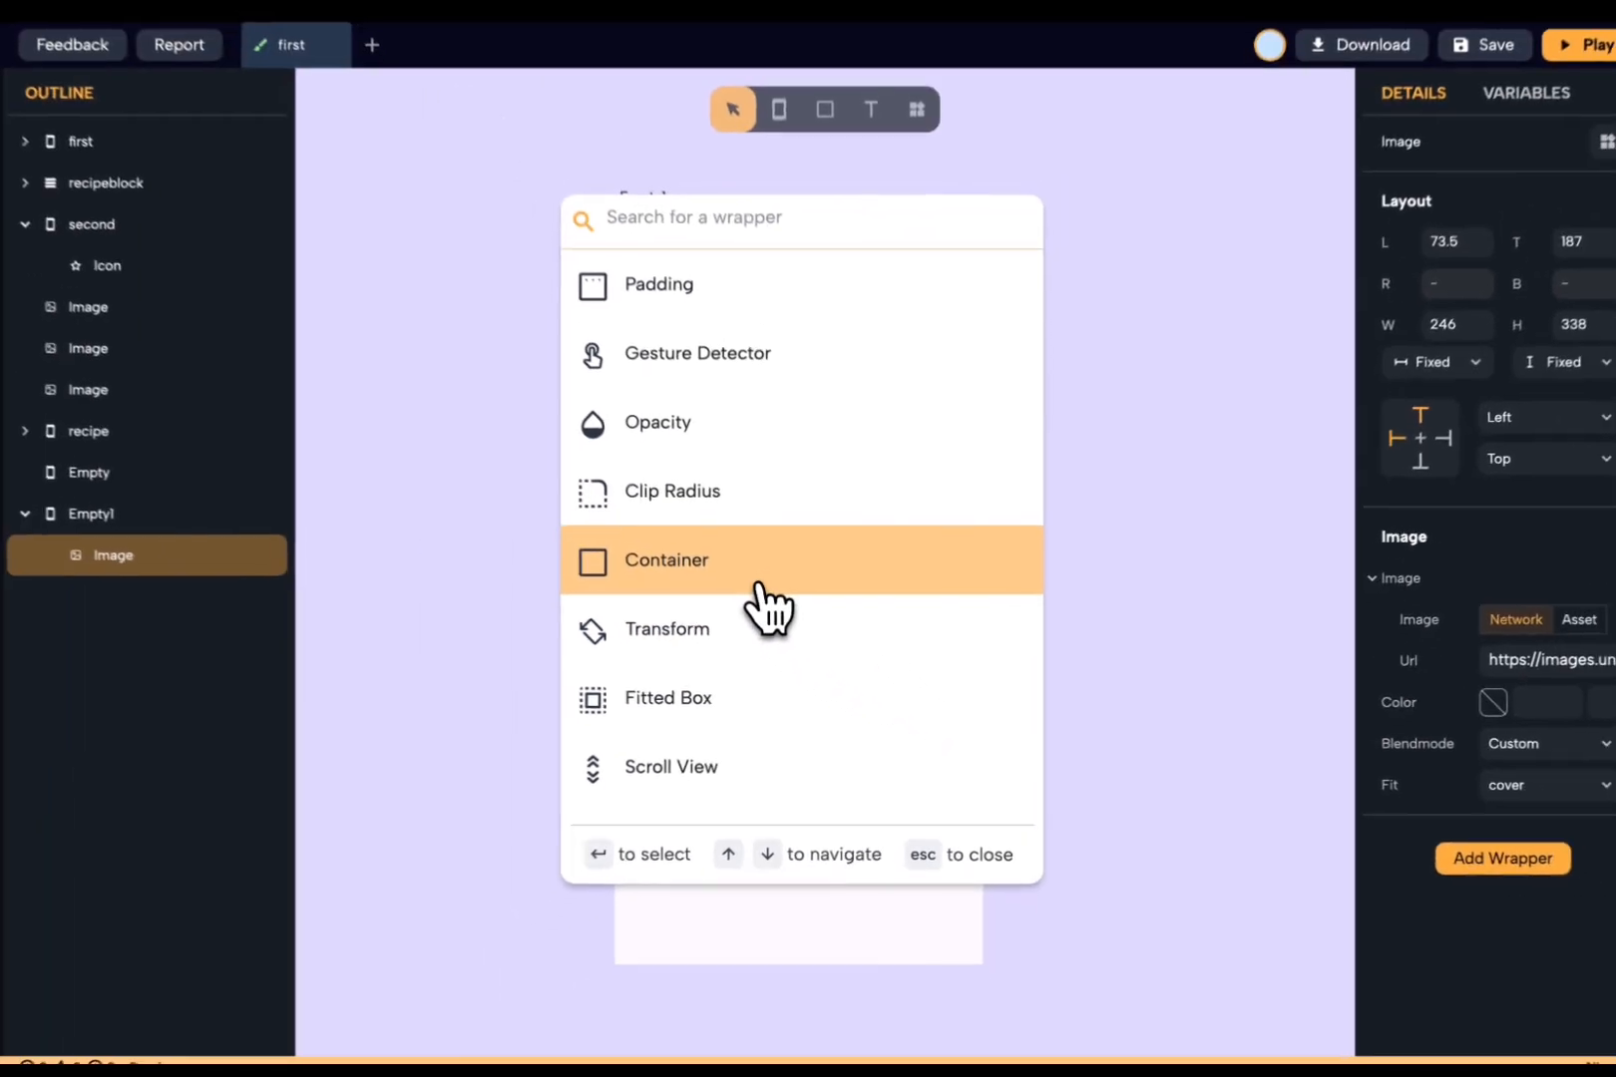
pyautogui.scroll(-5, 756, 584)
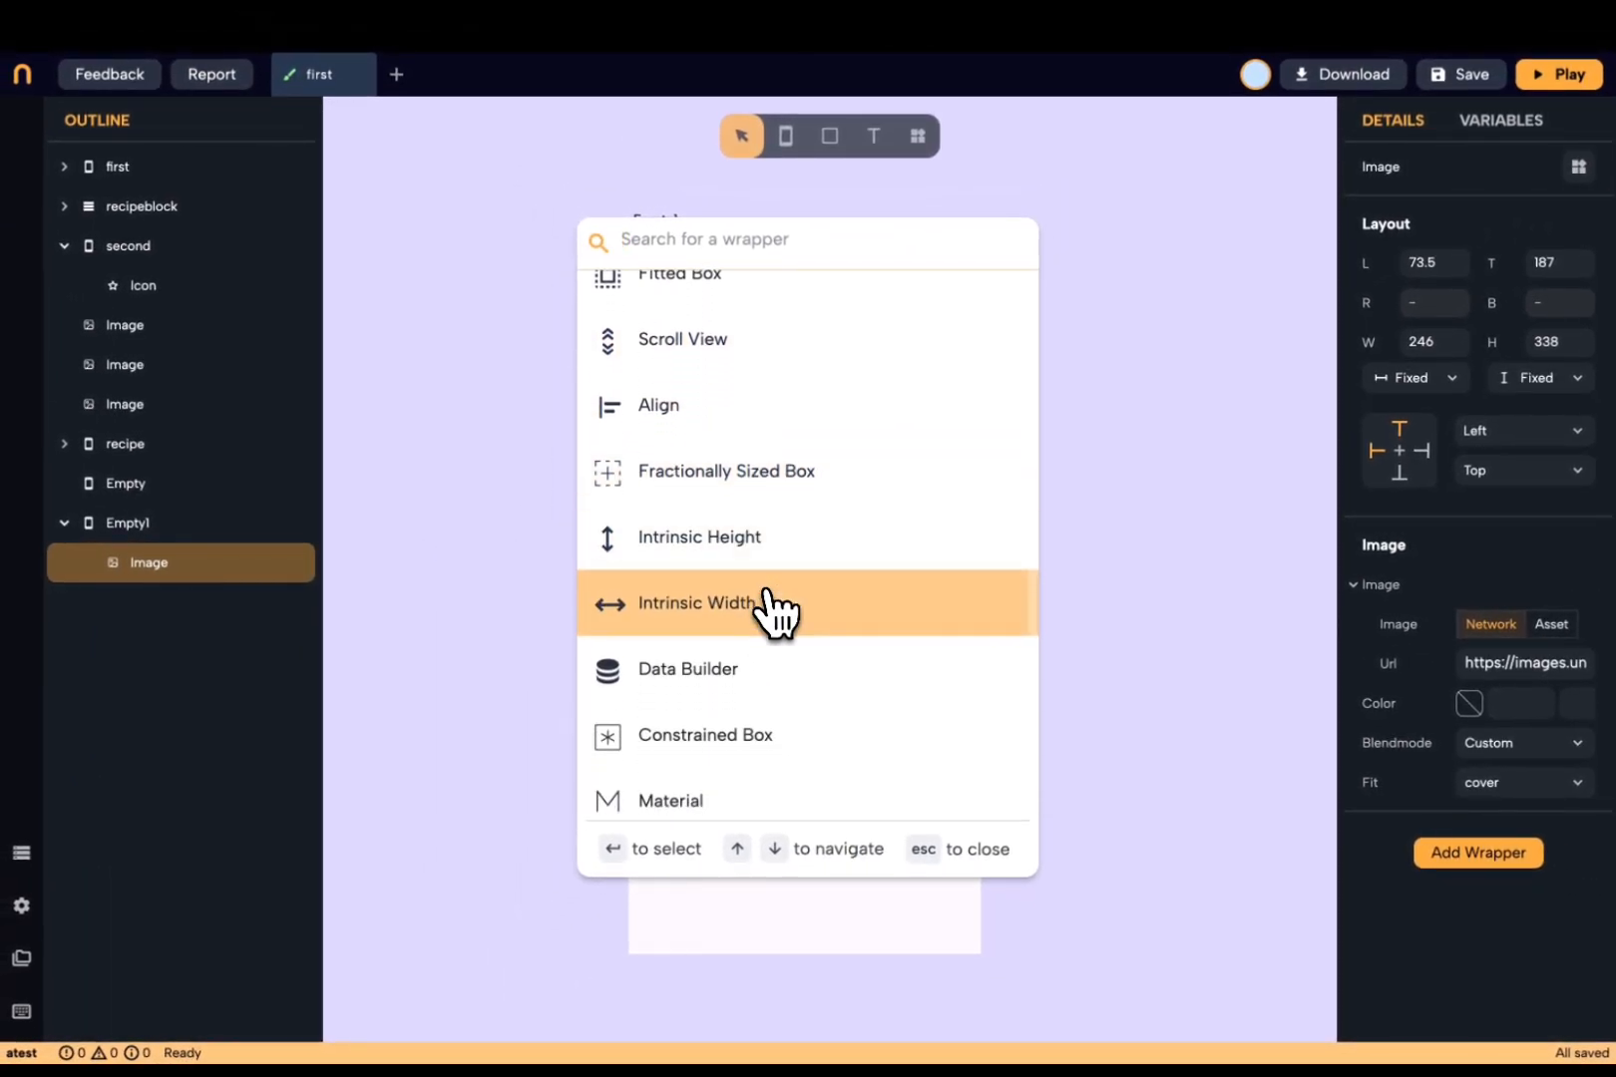
pyautogui.scroll(4, 764, 610)
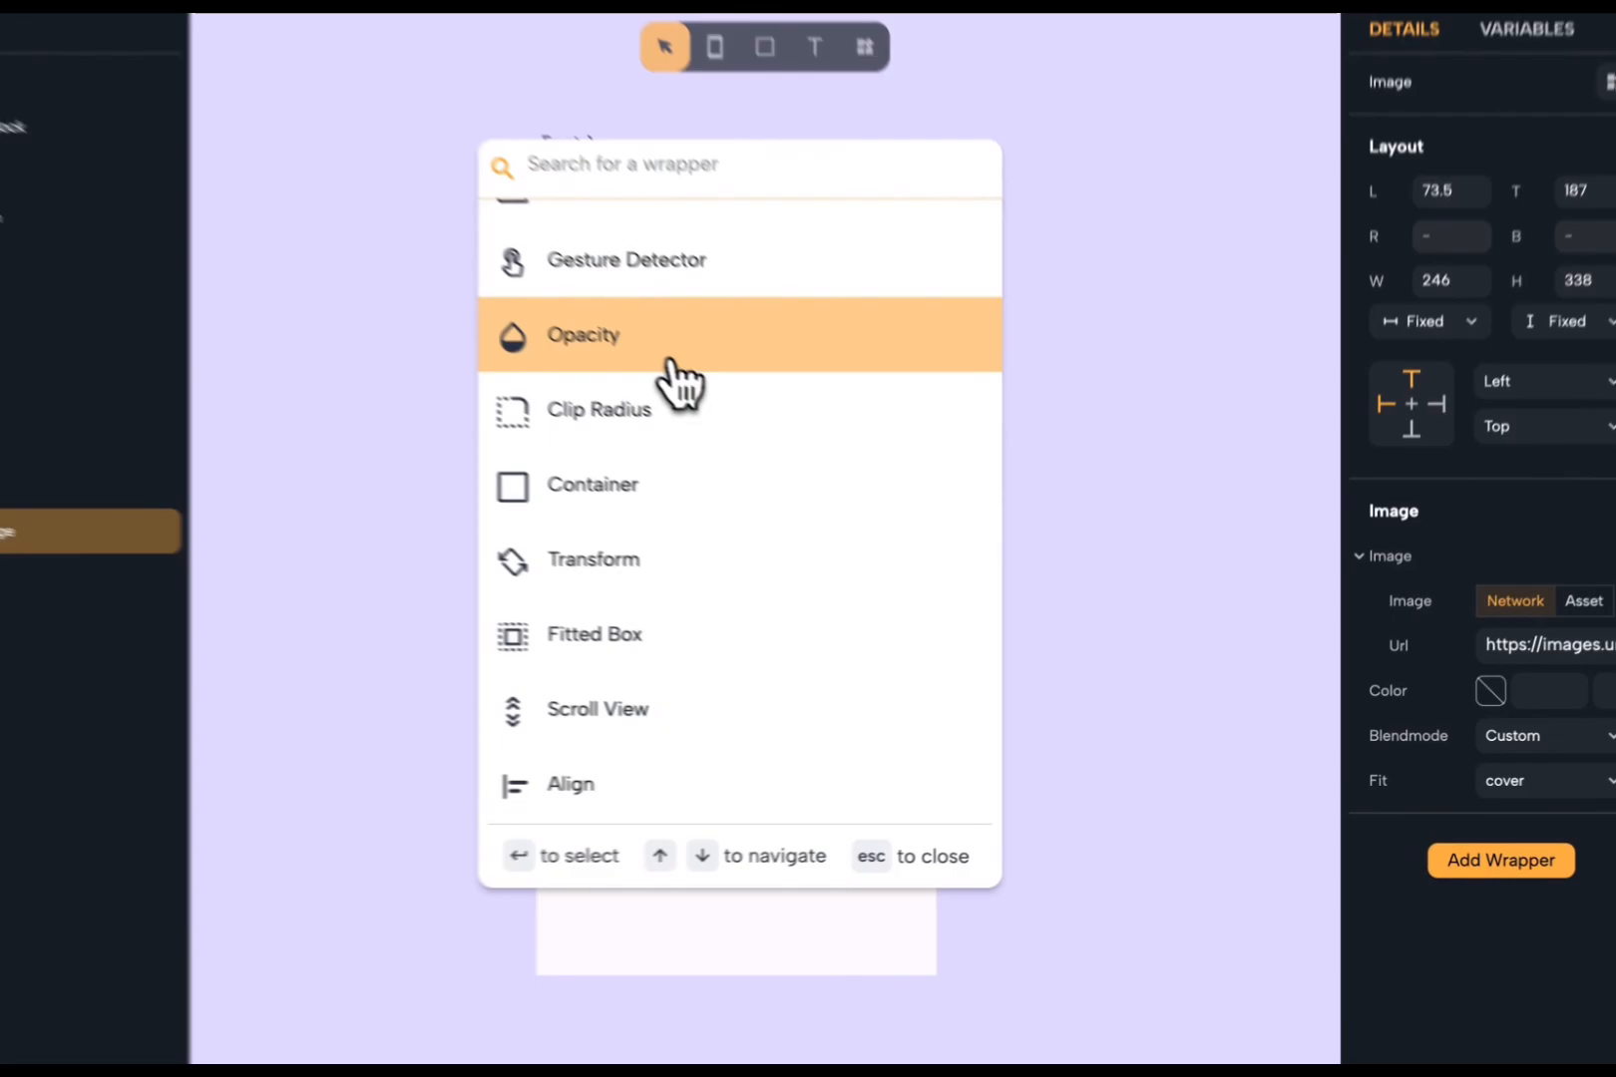
pyautogui.click(670, 361)
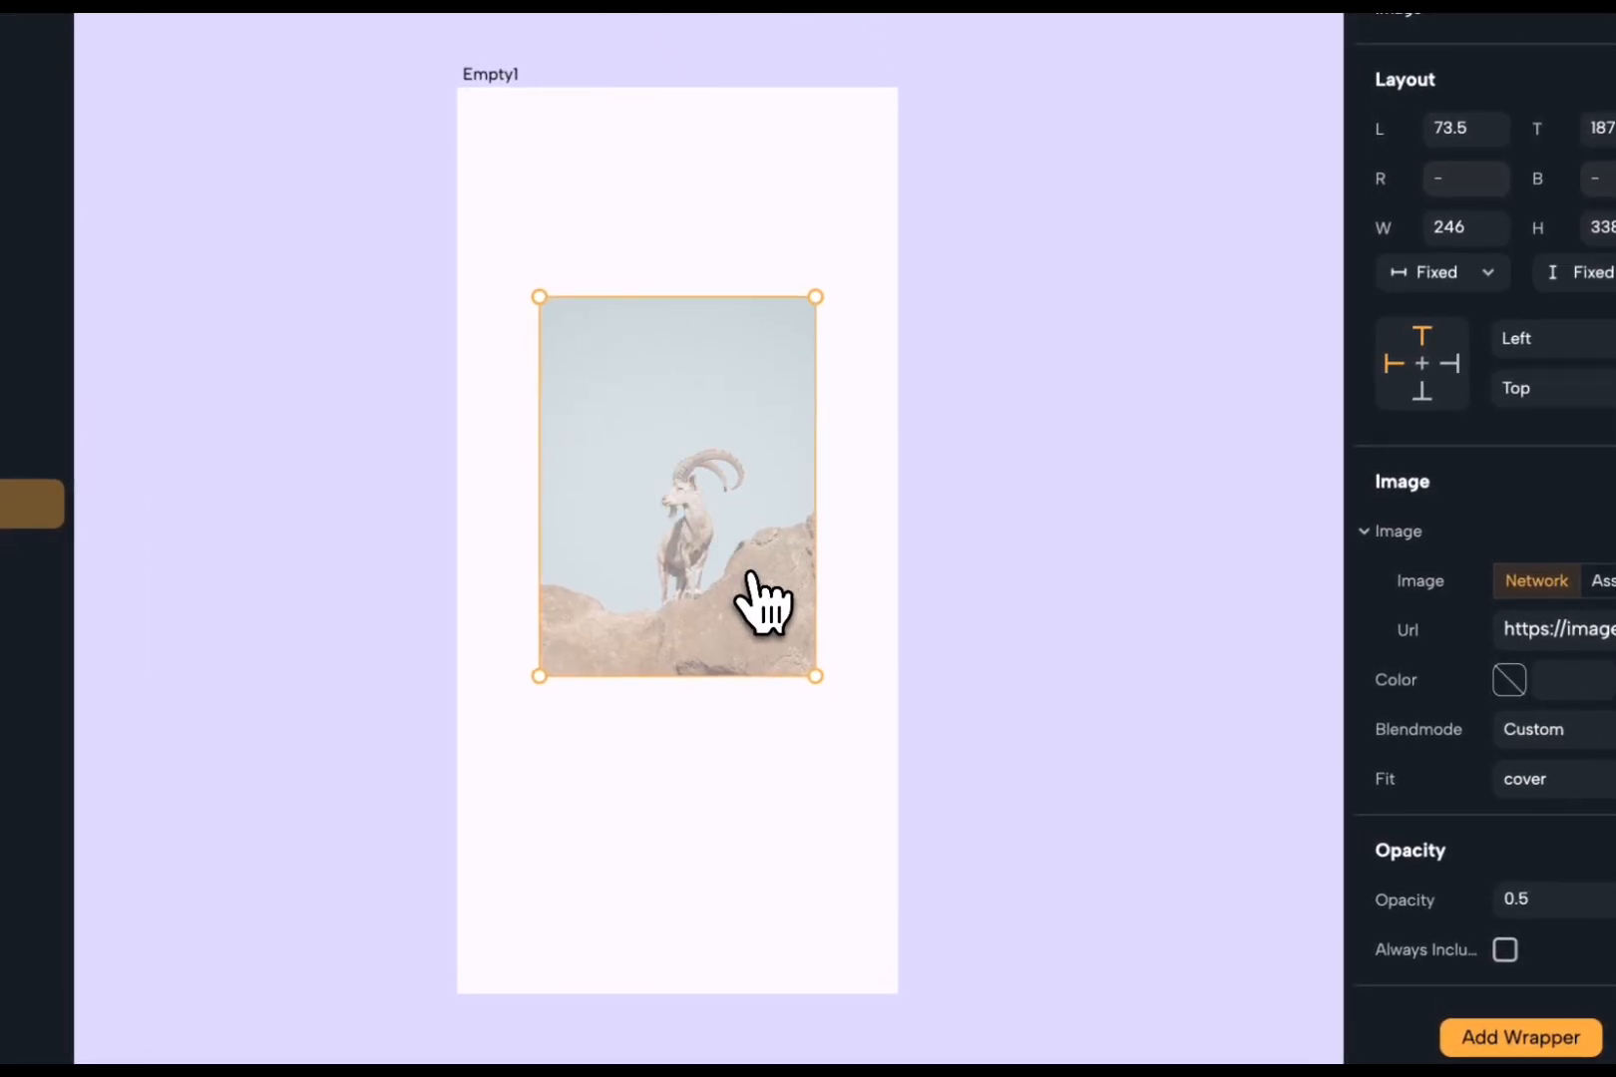
# - Set the opacity of the Empty1 screen's goat image to 0.2
pyautogui.click(1554, 899)
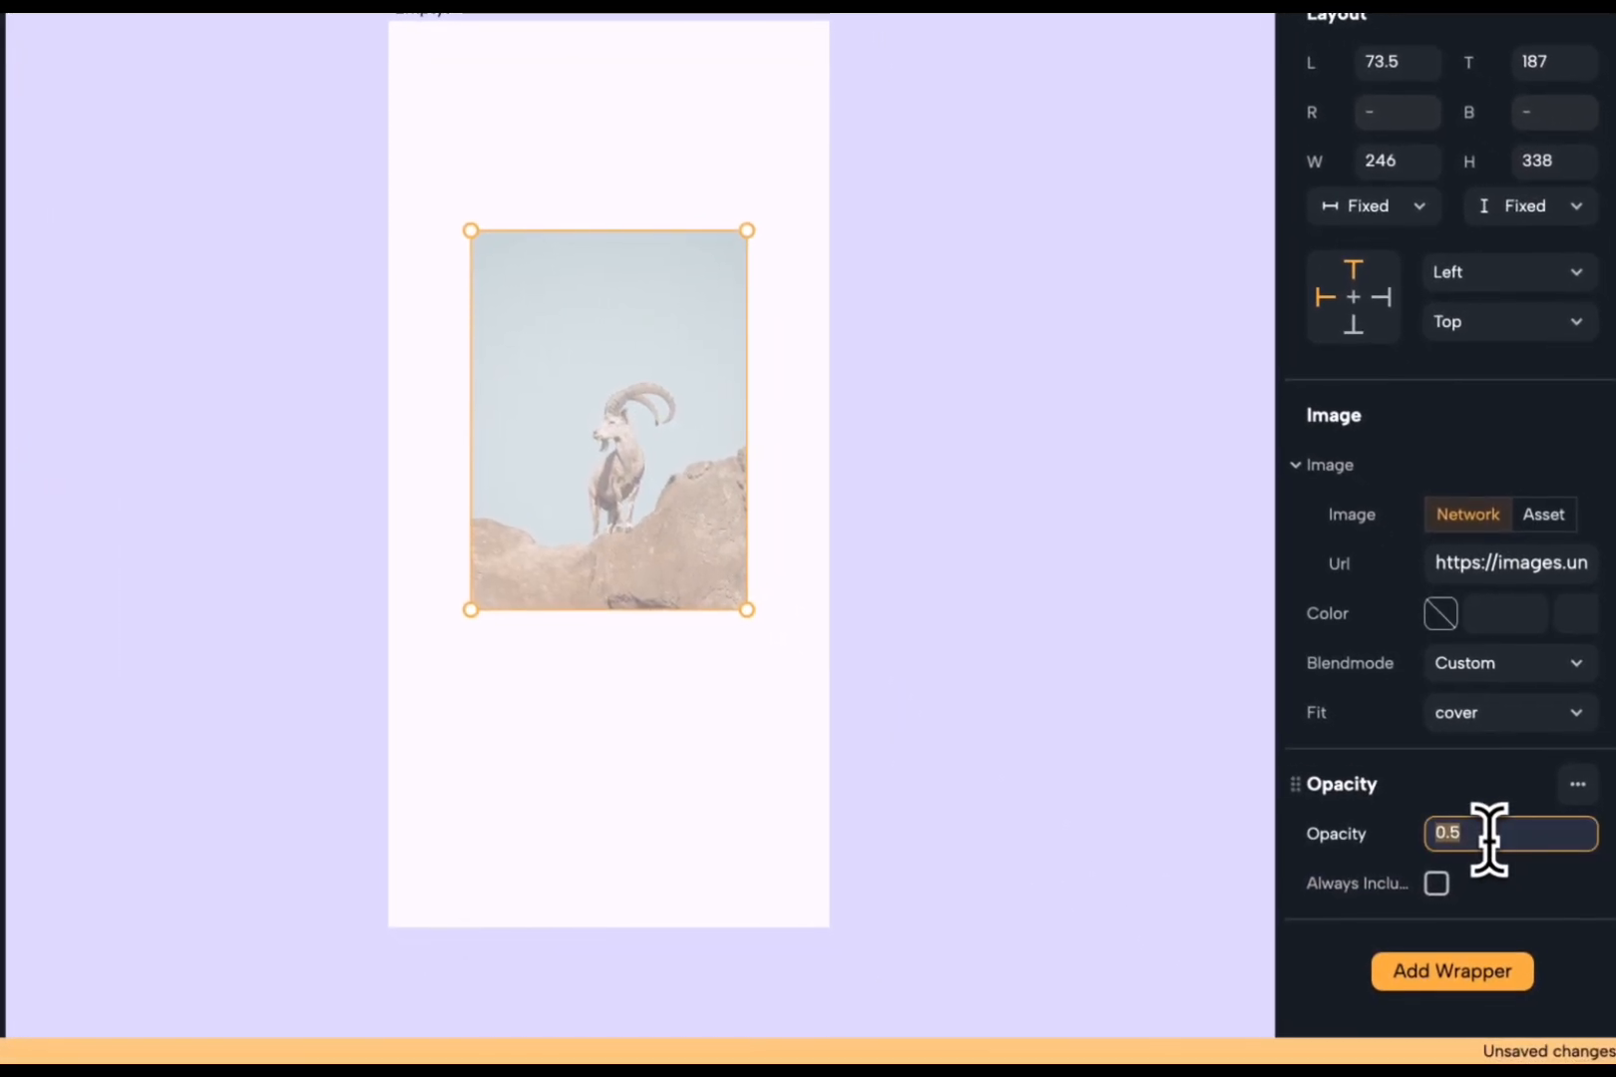
pyautogui.write('0.2')
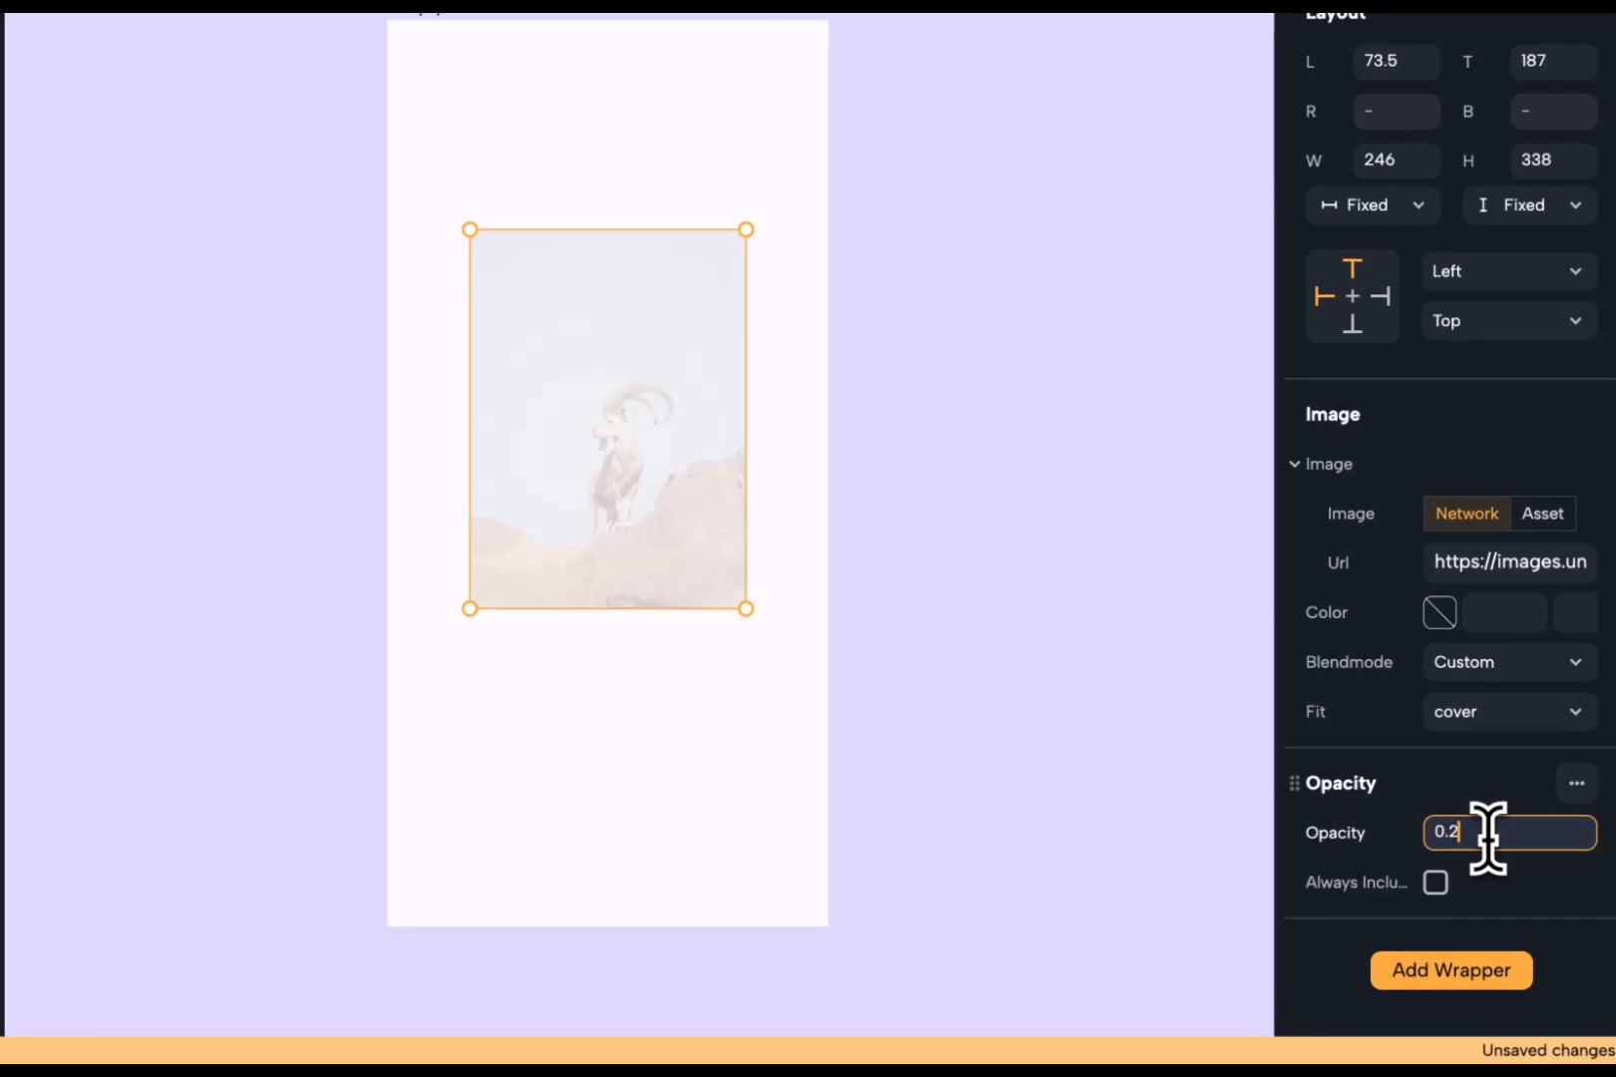
pyautogui.click(956, 613)
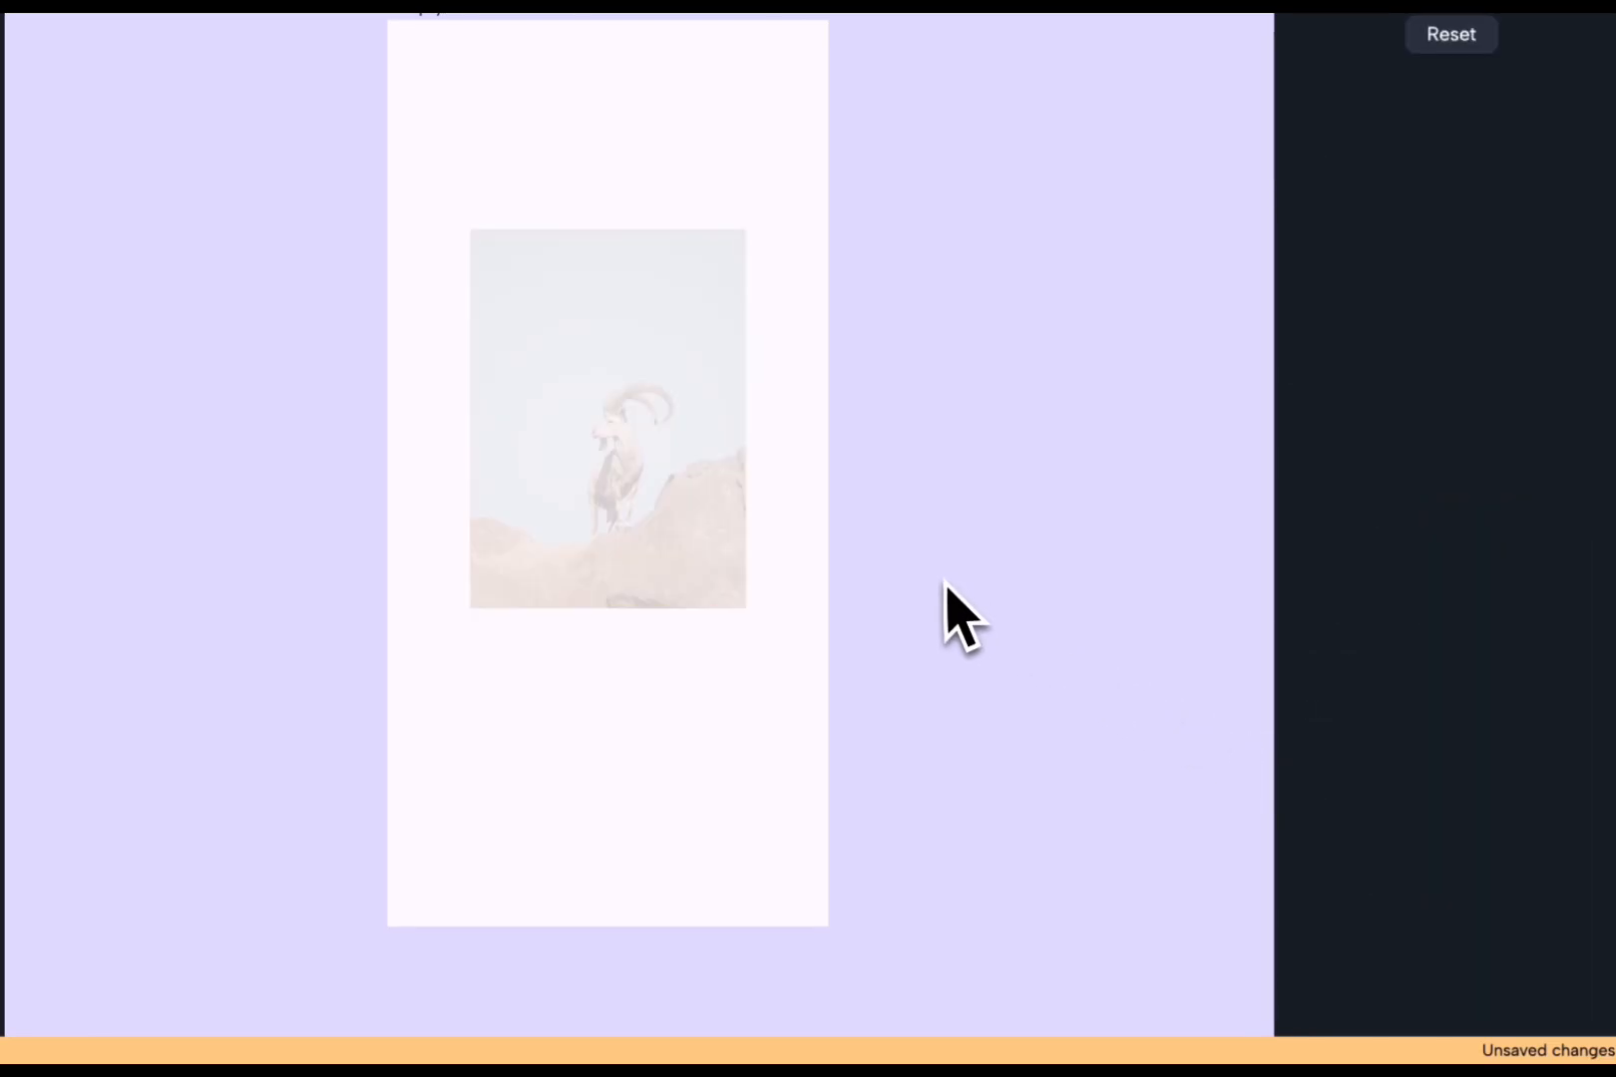
pyautogui.click(714, 595)
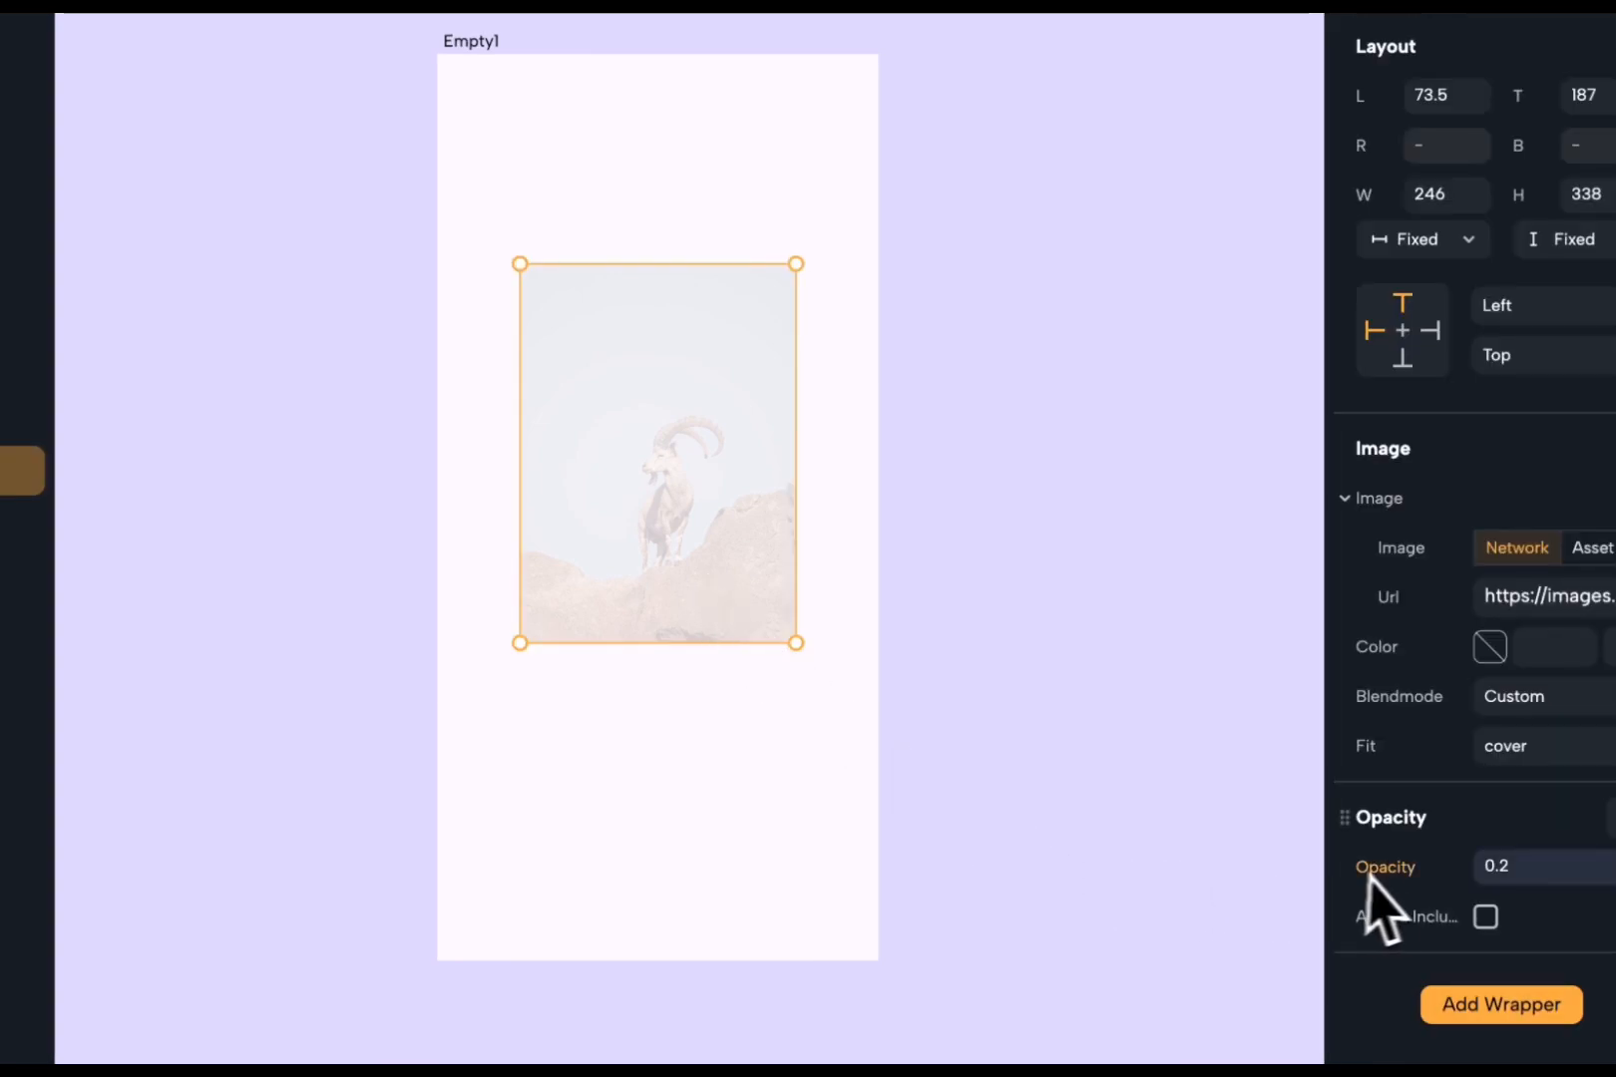
# - Remove the Opacity wrapper from the goat image on the Empty1 screen
pyautogui.click(1591, 796)
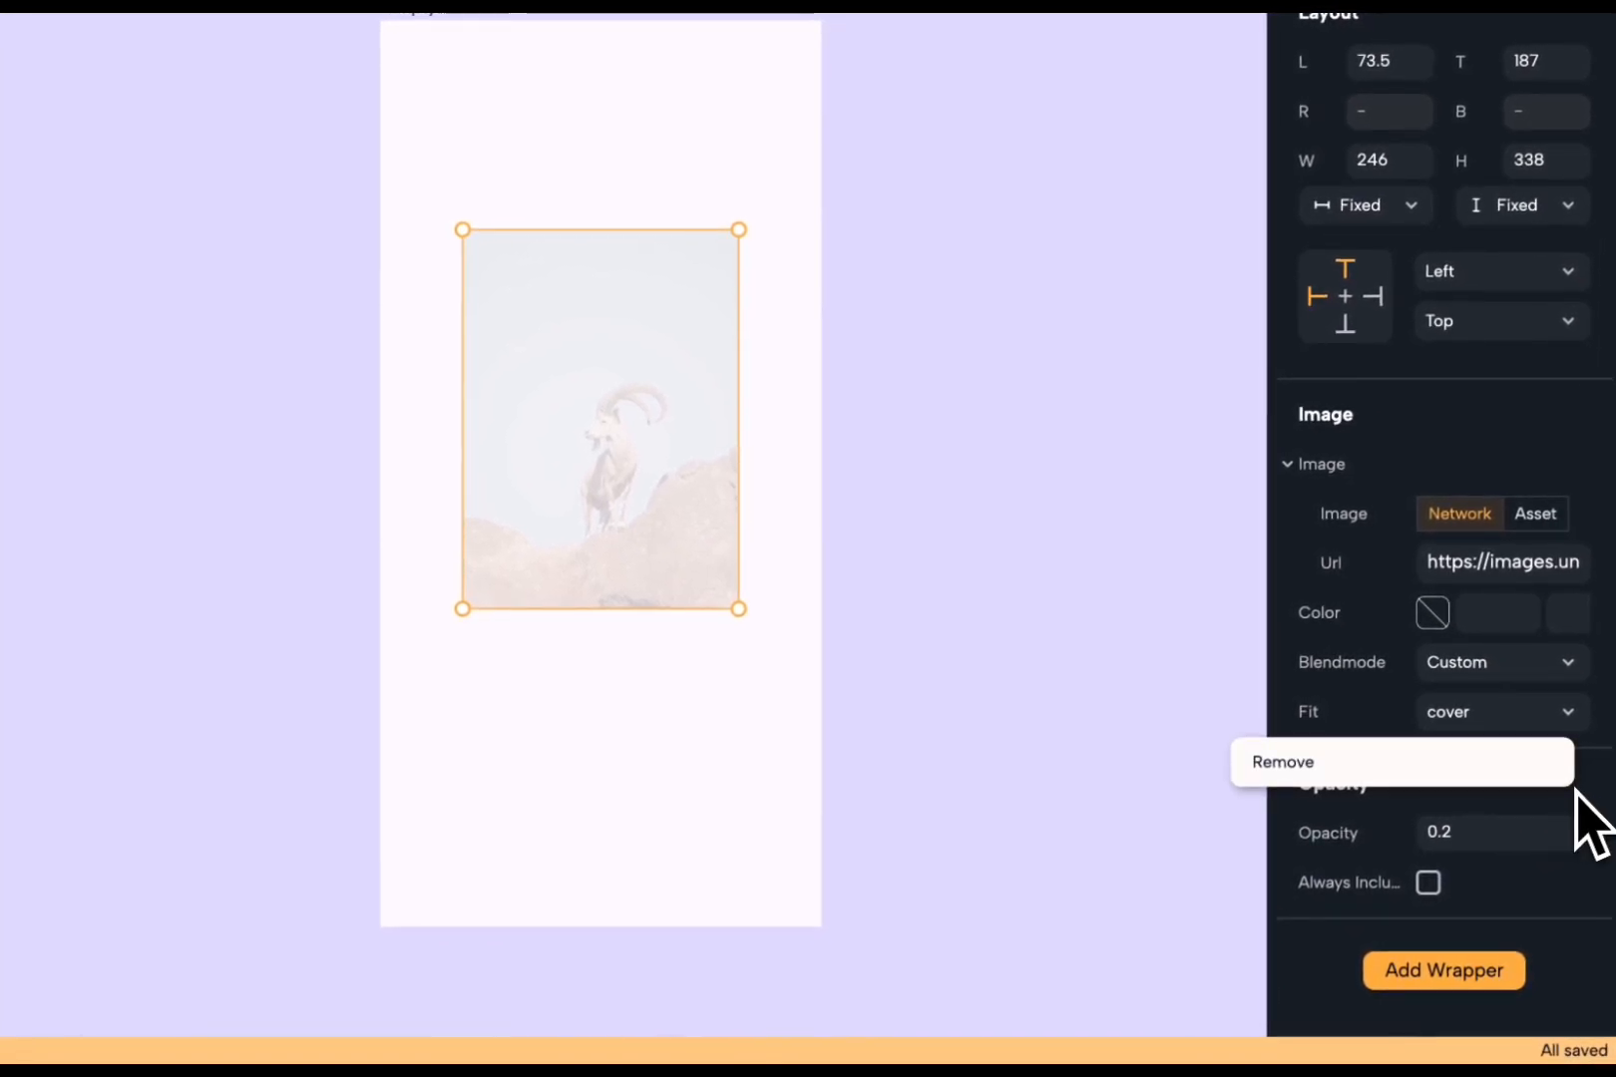
pyautogui.click(1508, 780)
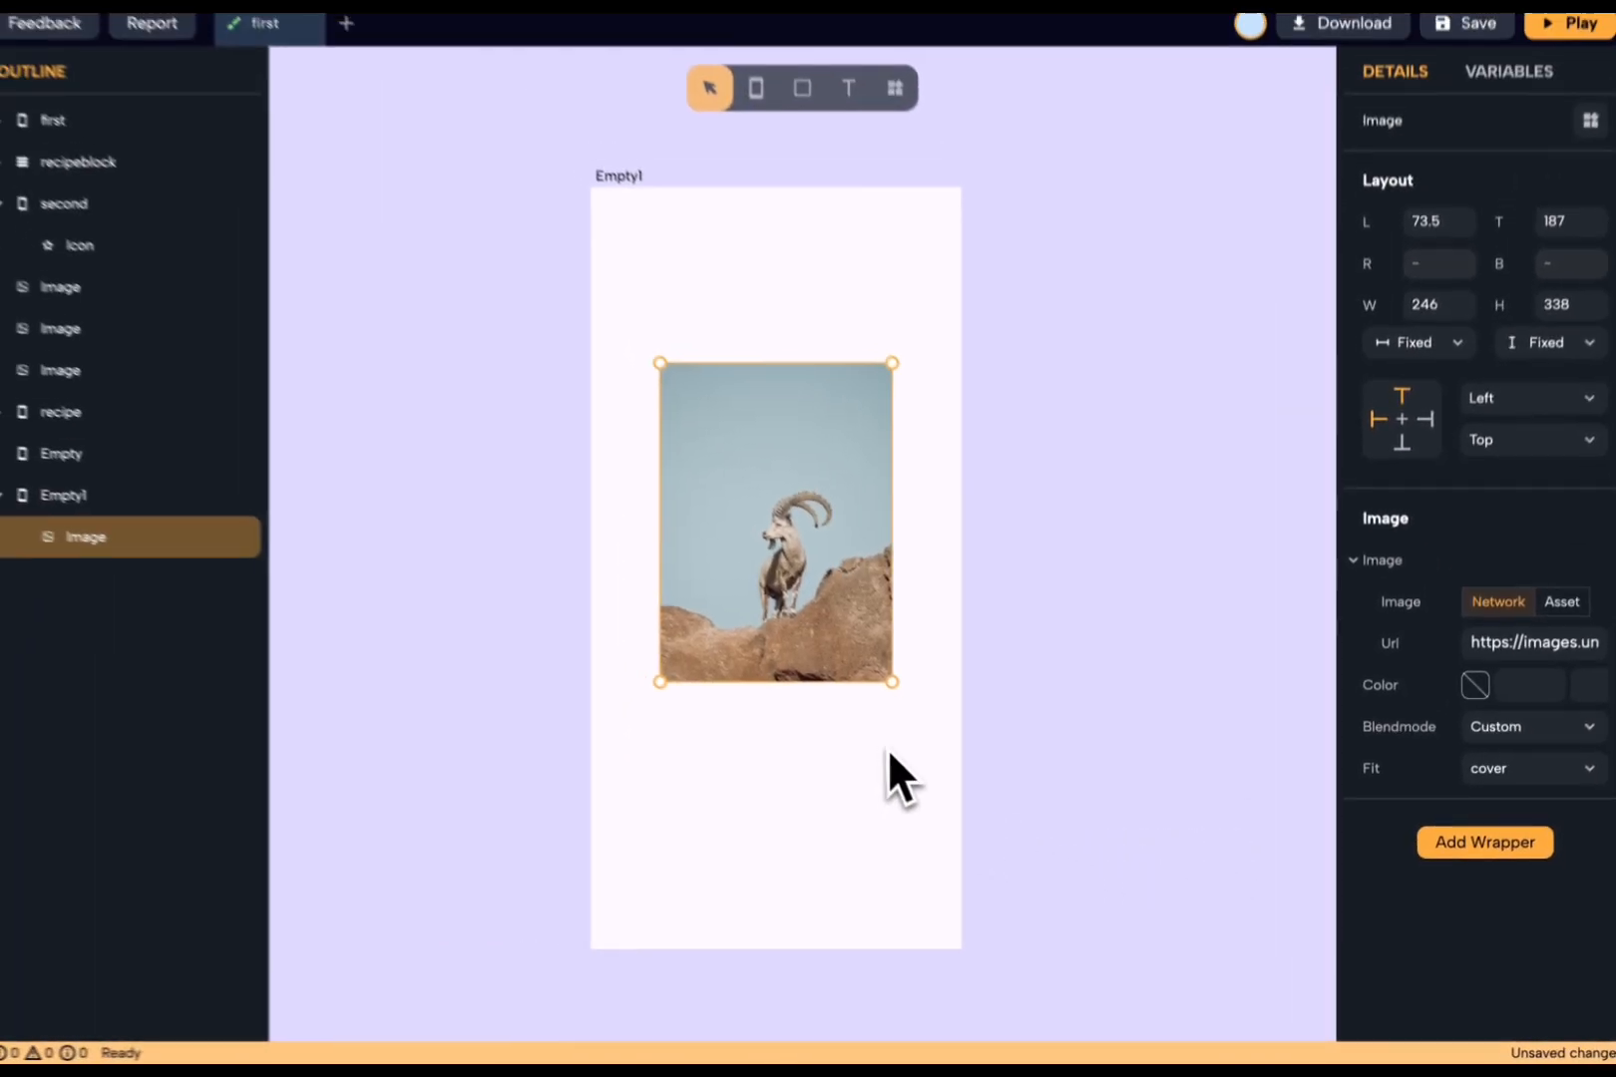
pyautogui.click(732, 687)
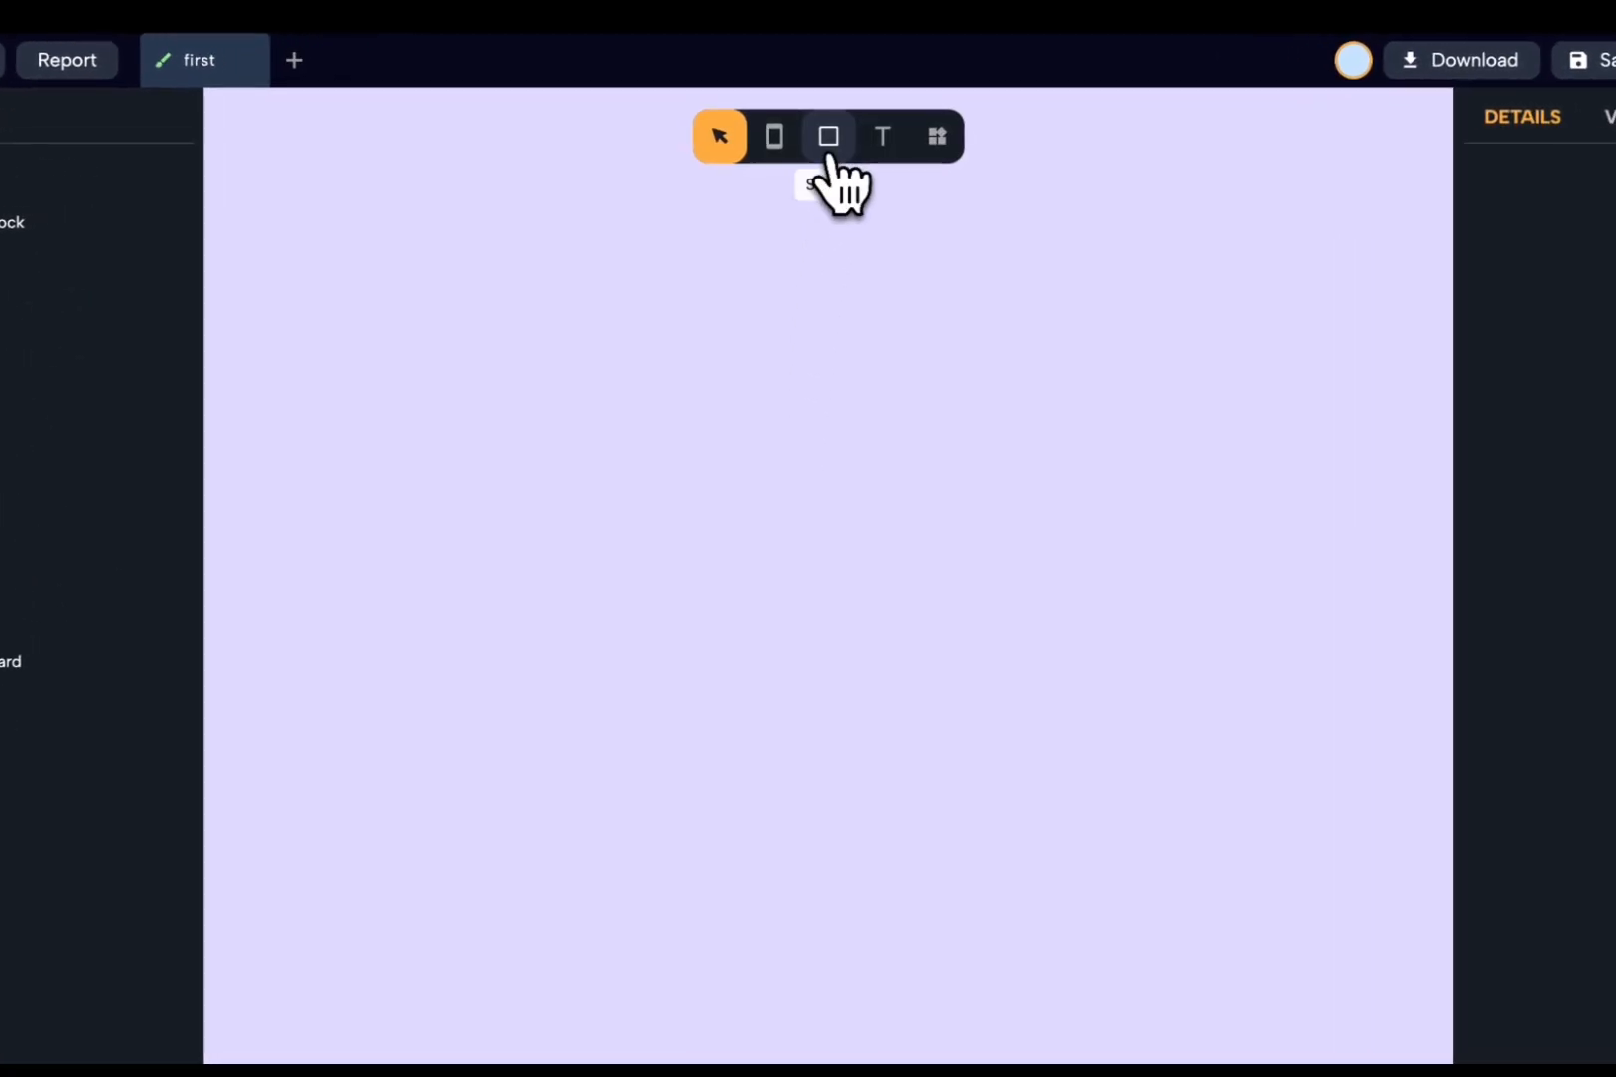
# - Draw a square container about 139 by 139 on an empty area of the board and move it to about X 718, Y -928.5
pyautogui.click(829, 150)
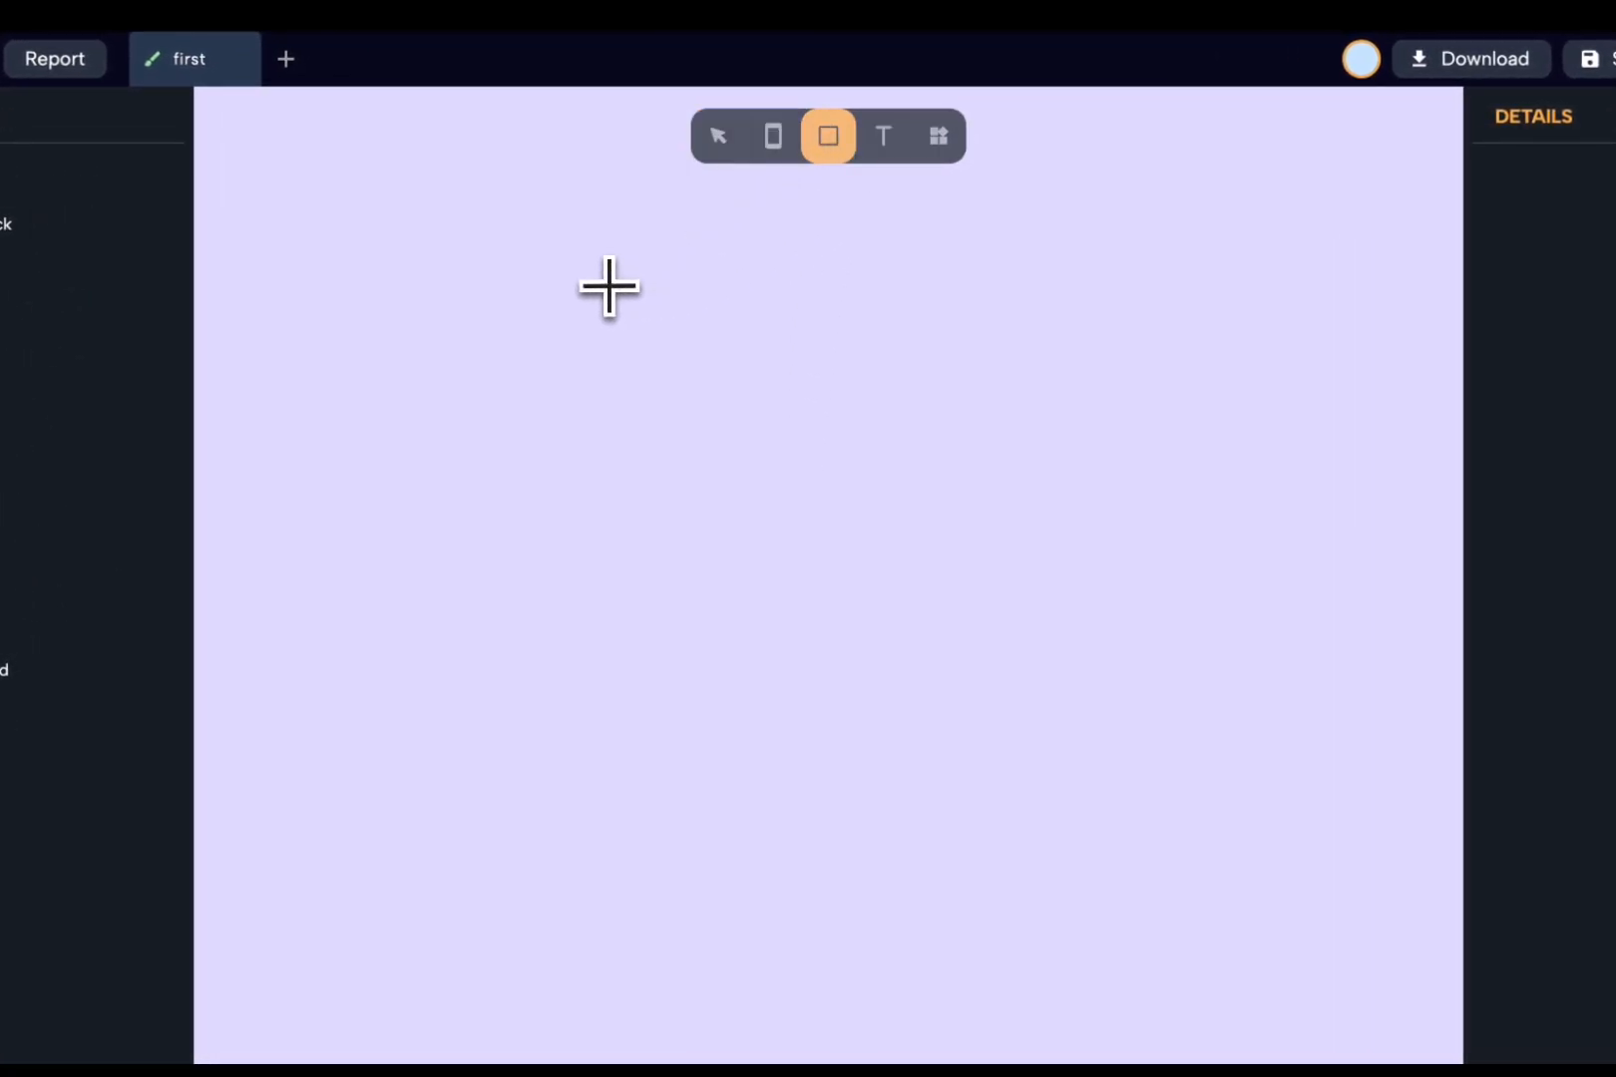
pyautogui.moveTo(609, 287)
pyautogui.mouseDown()
pyautogui.moveTo(671, 375)
pyautogui.moveTo(851, 518)
pyautogui.mouseUp()
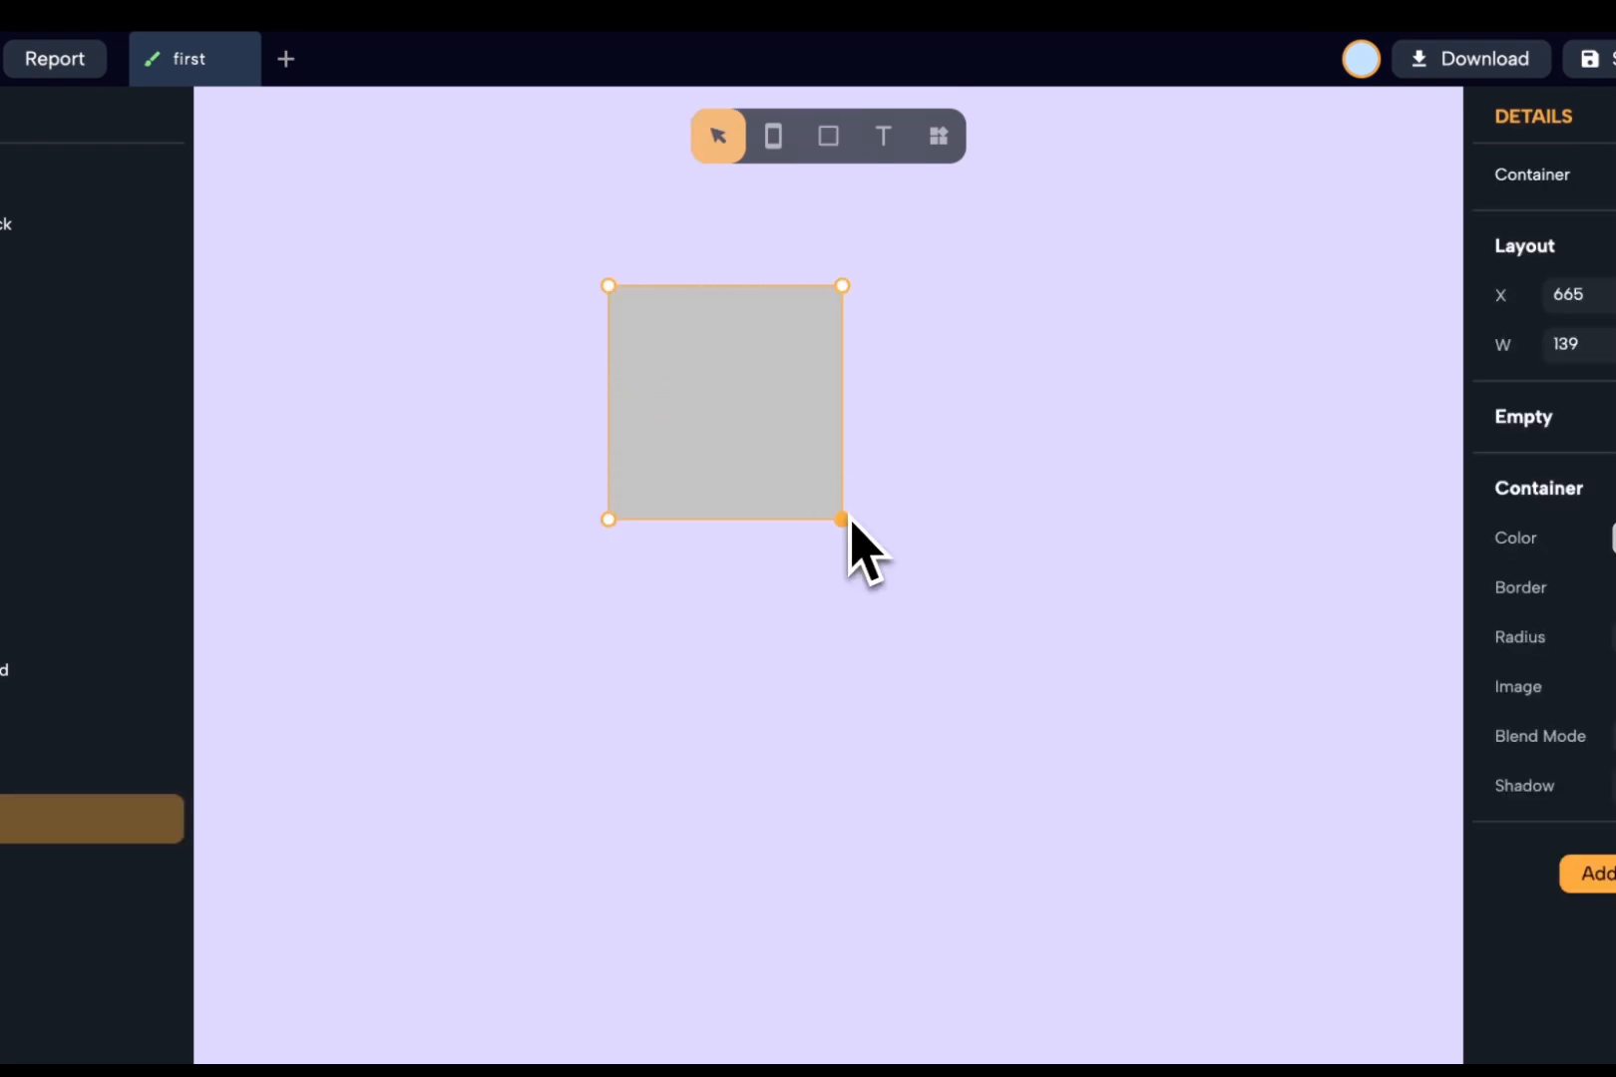
pyautogui.moveTo(741, 410); pyautogui.dragTo(820, 557)
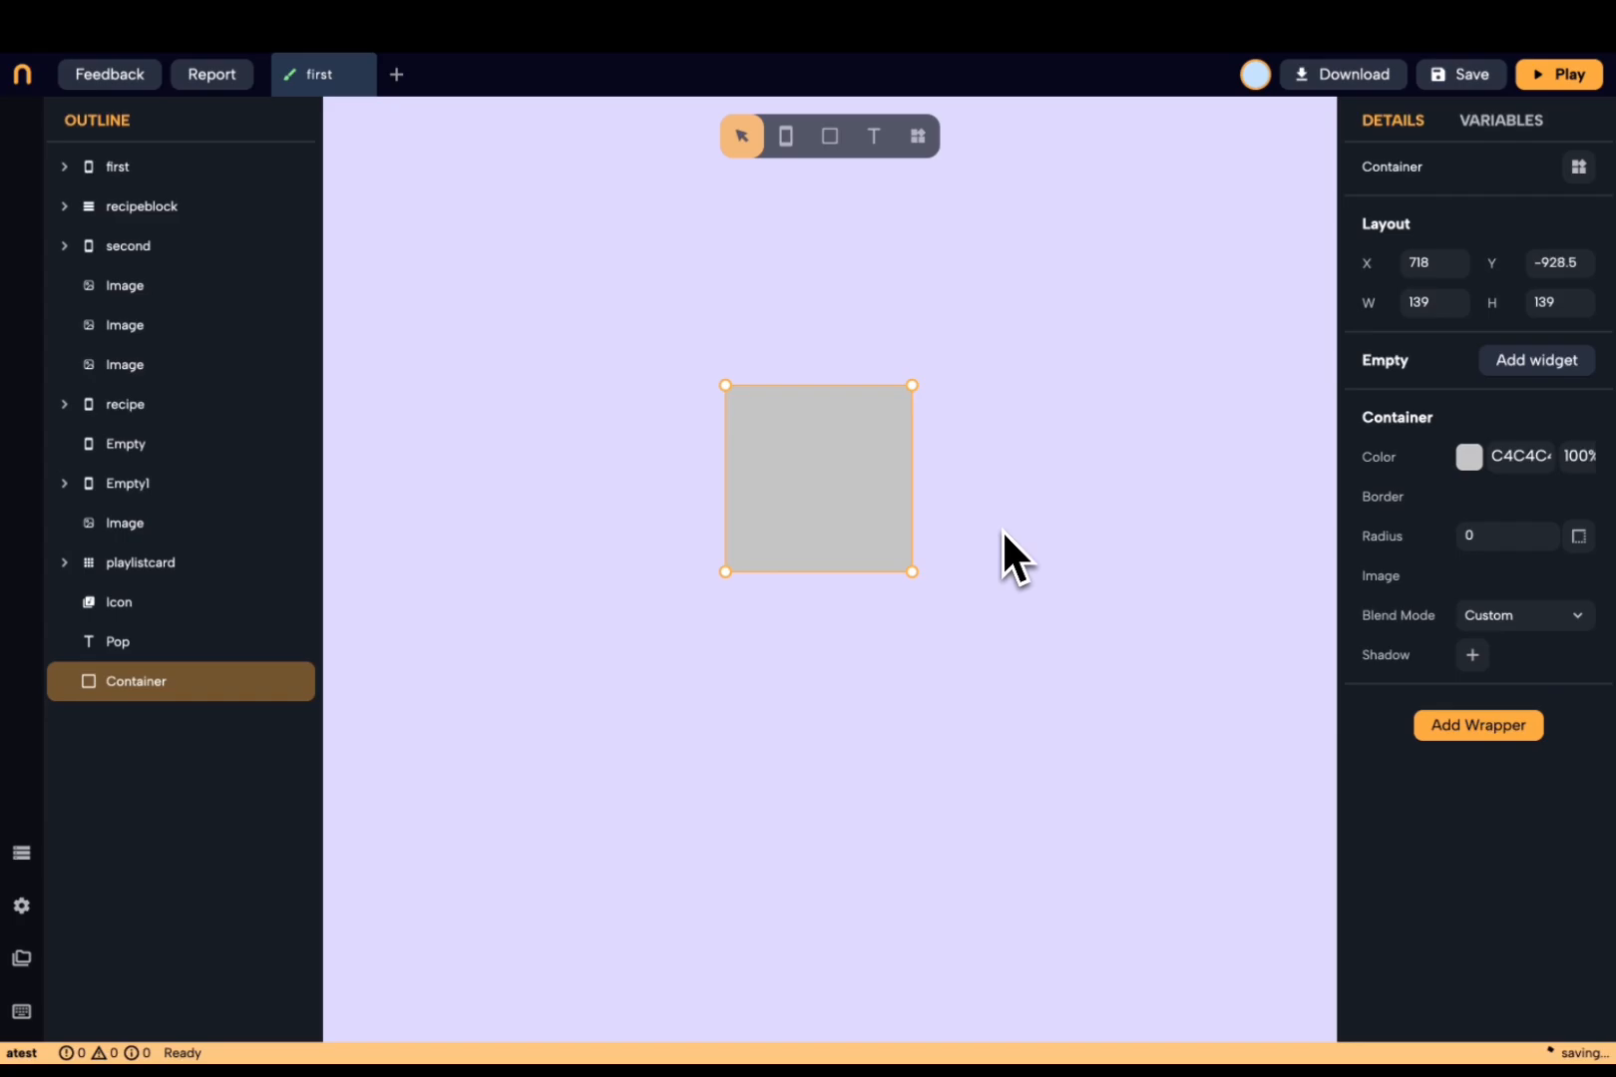
# - Insert an Icon widget into the new gray square container
pyautogui.click(1501, 367)
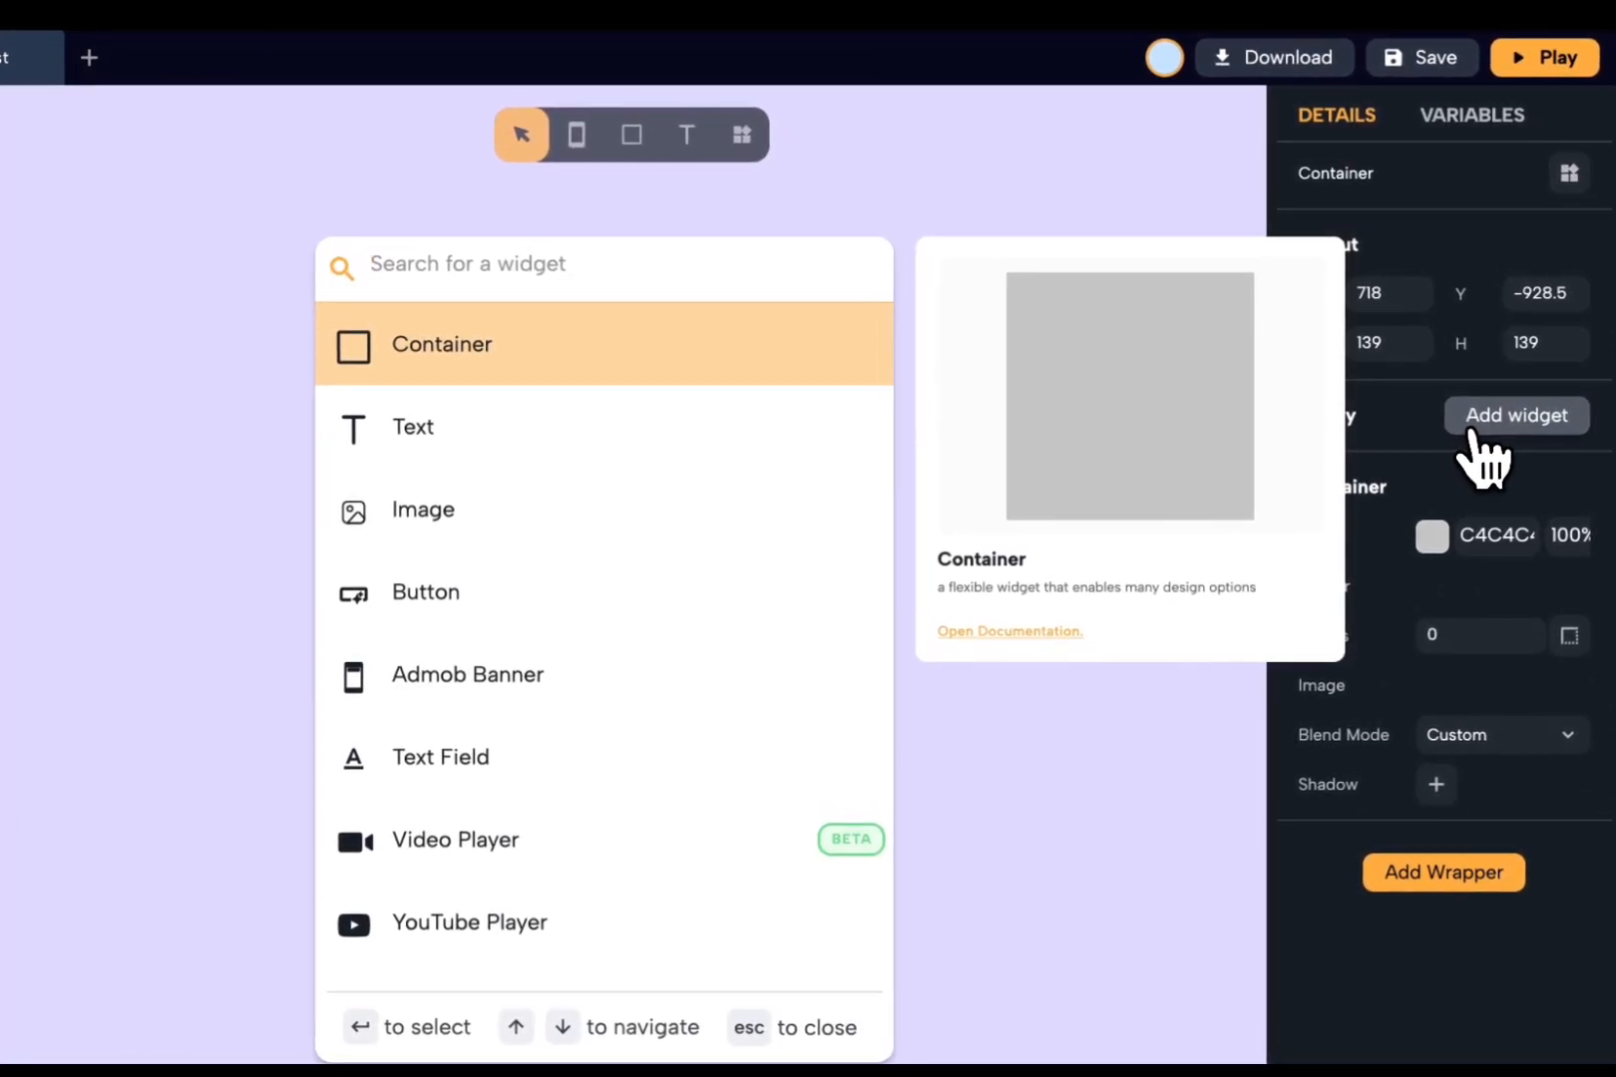
pyautogui.write('ic')
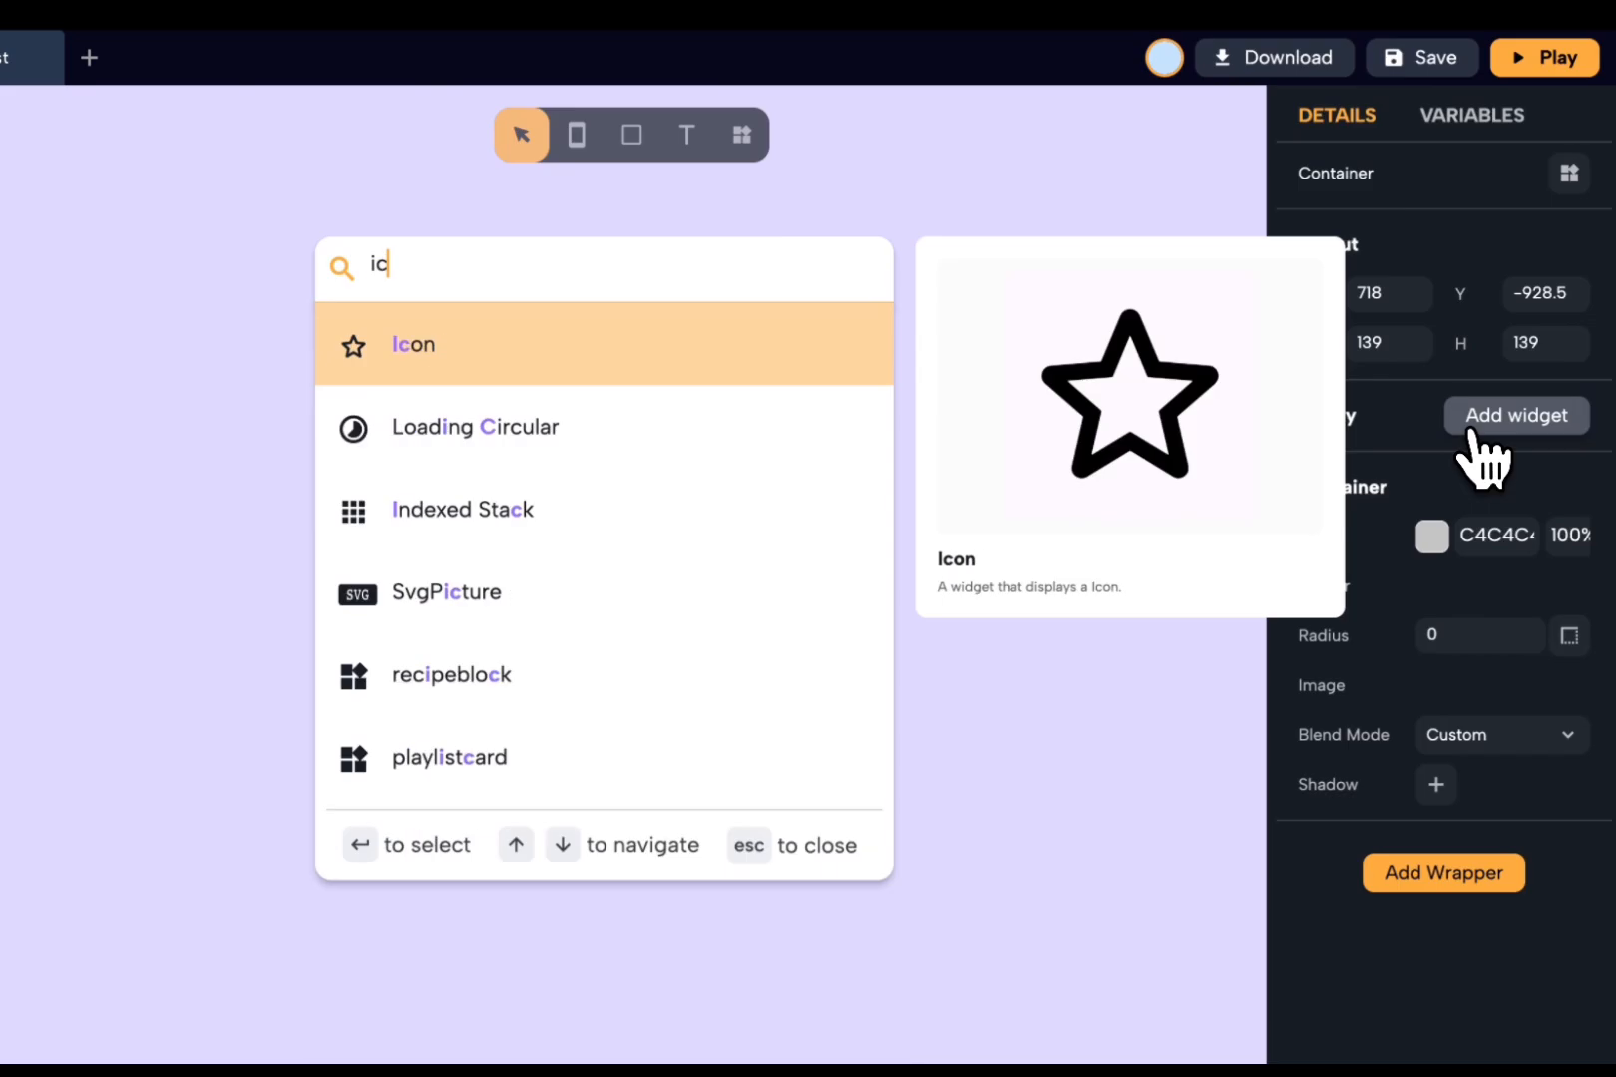
pyautogui.click(858, 344)
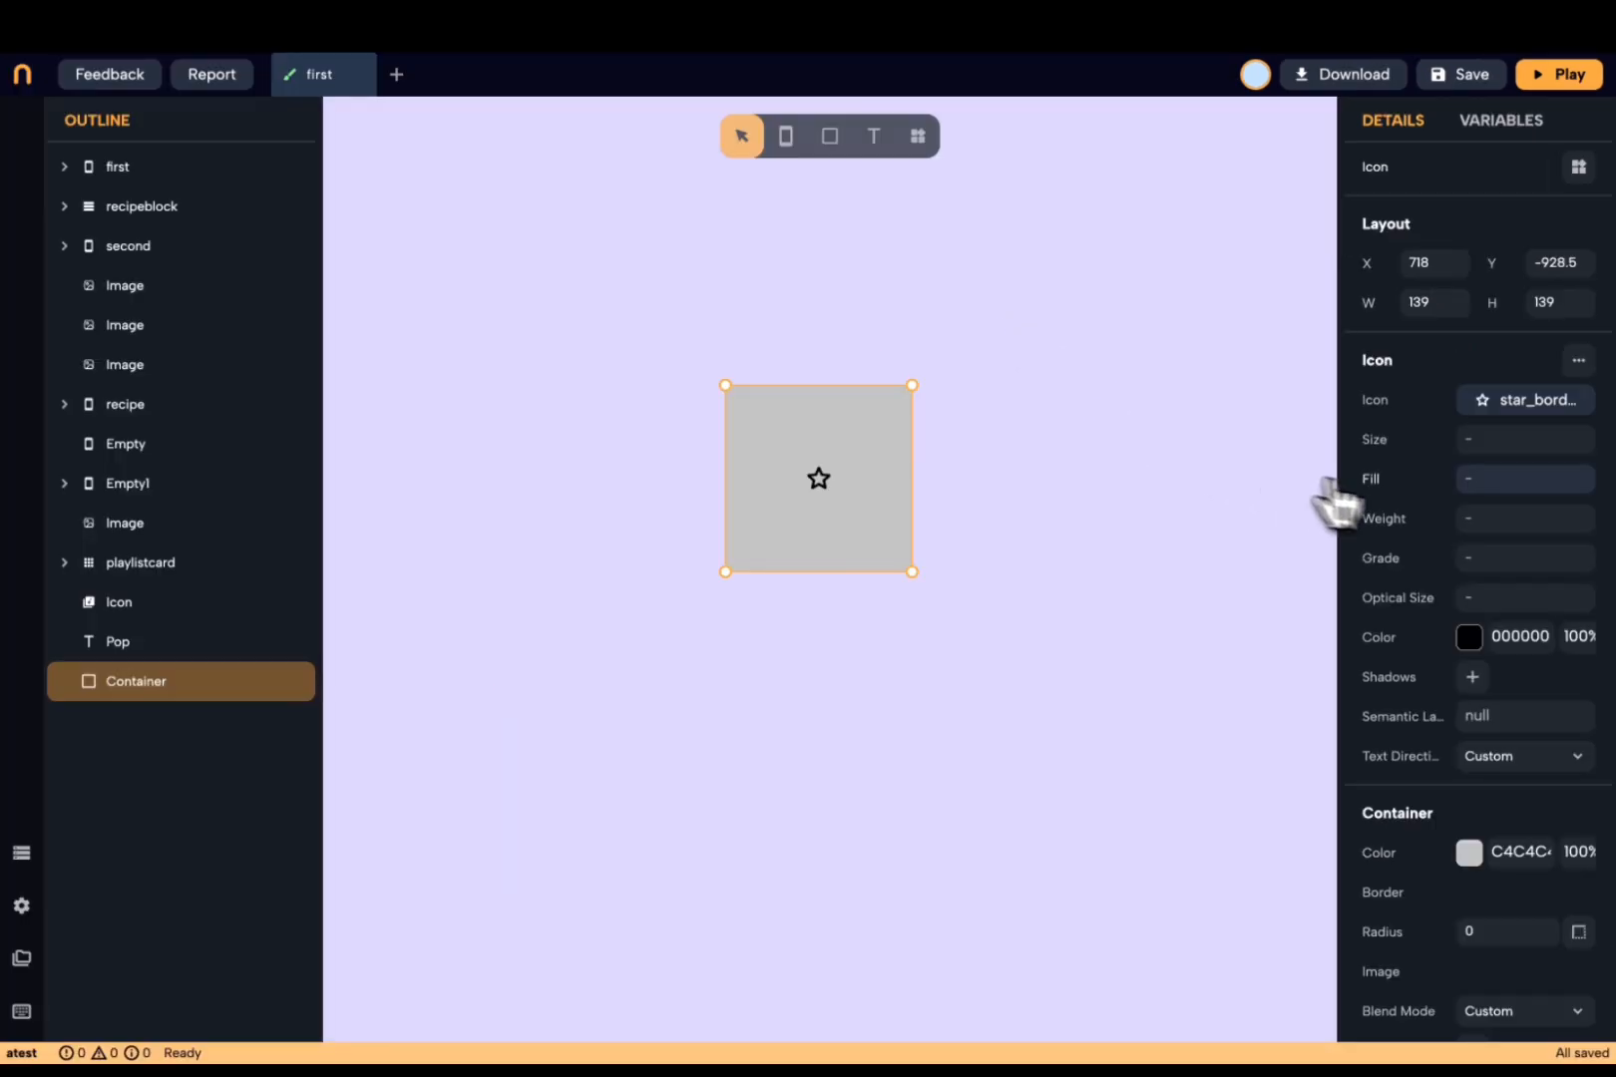
# - Set the size of the star icon in the square container to 50
pyautogui.click(1461, 513)
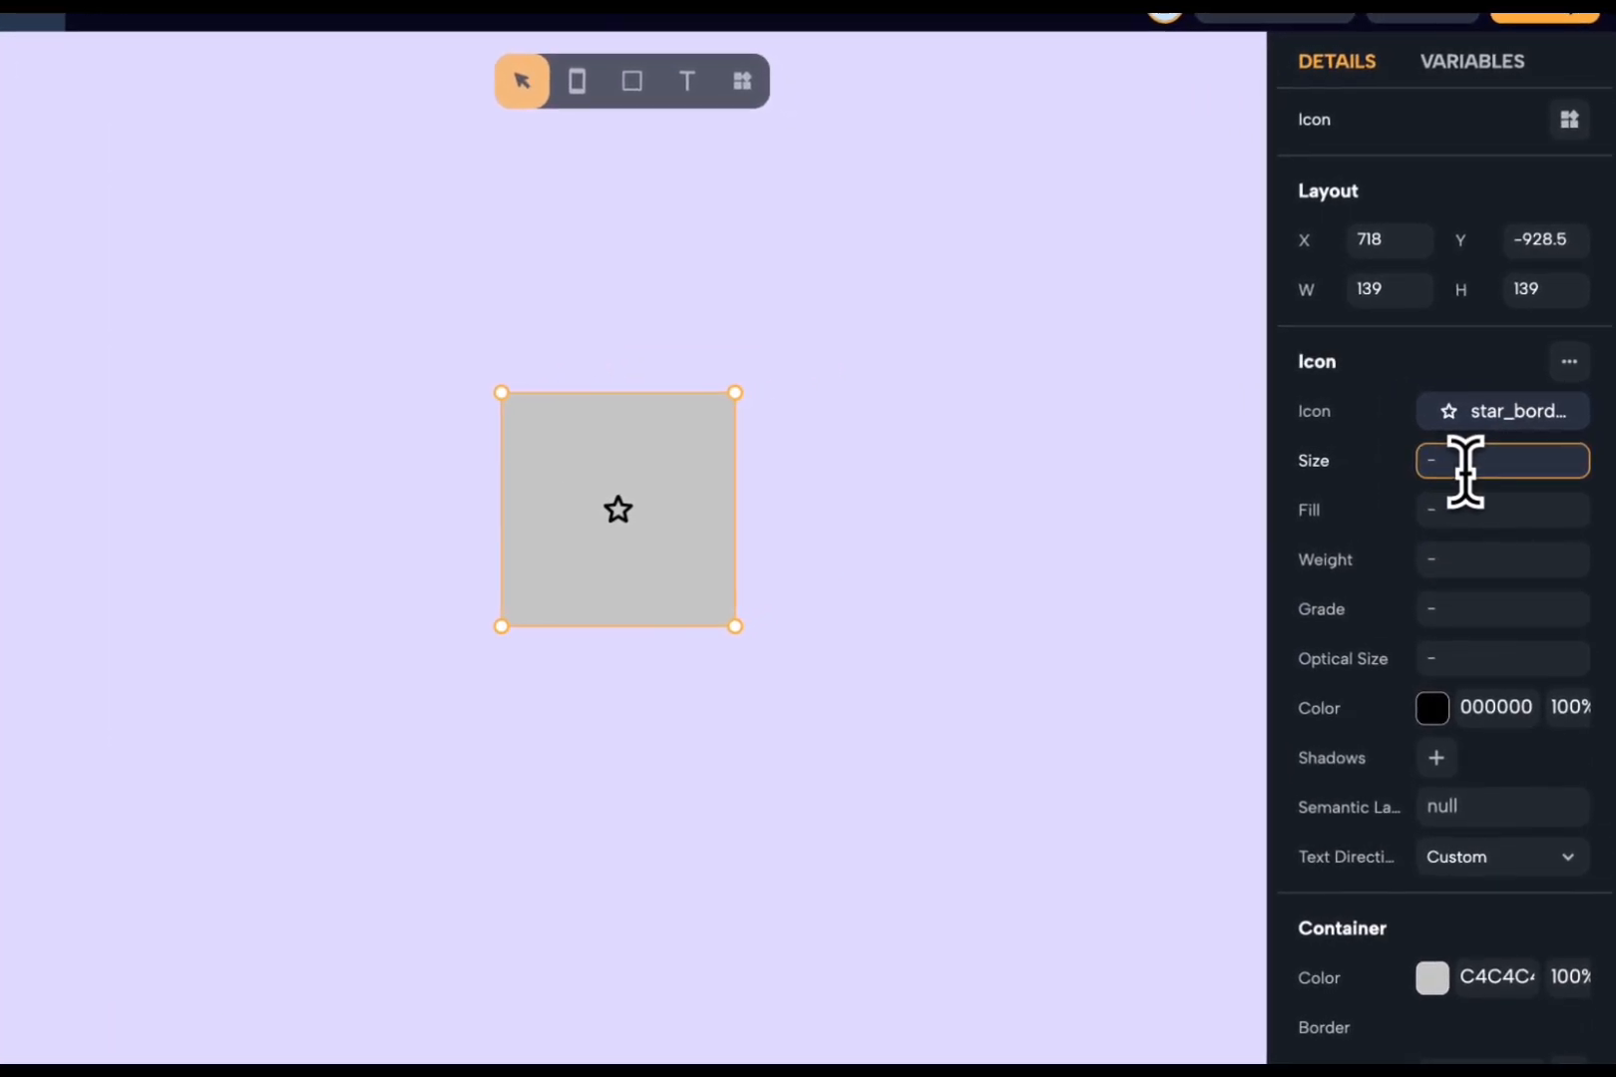
pyautogui.write('30')
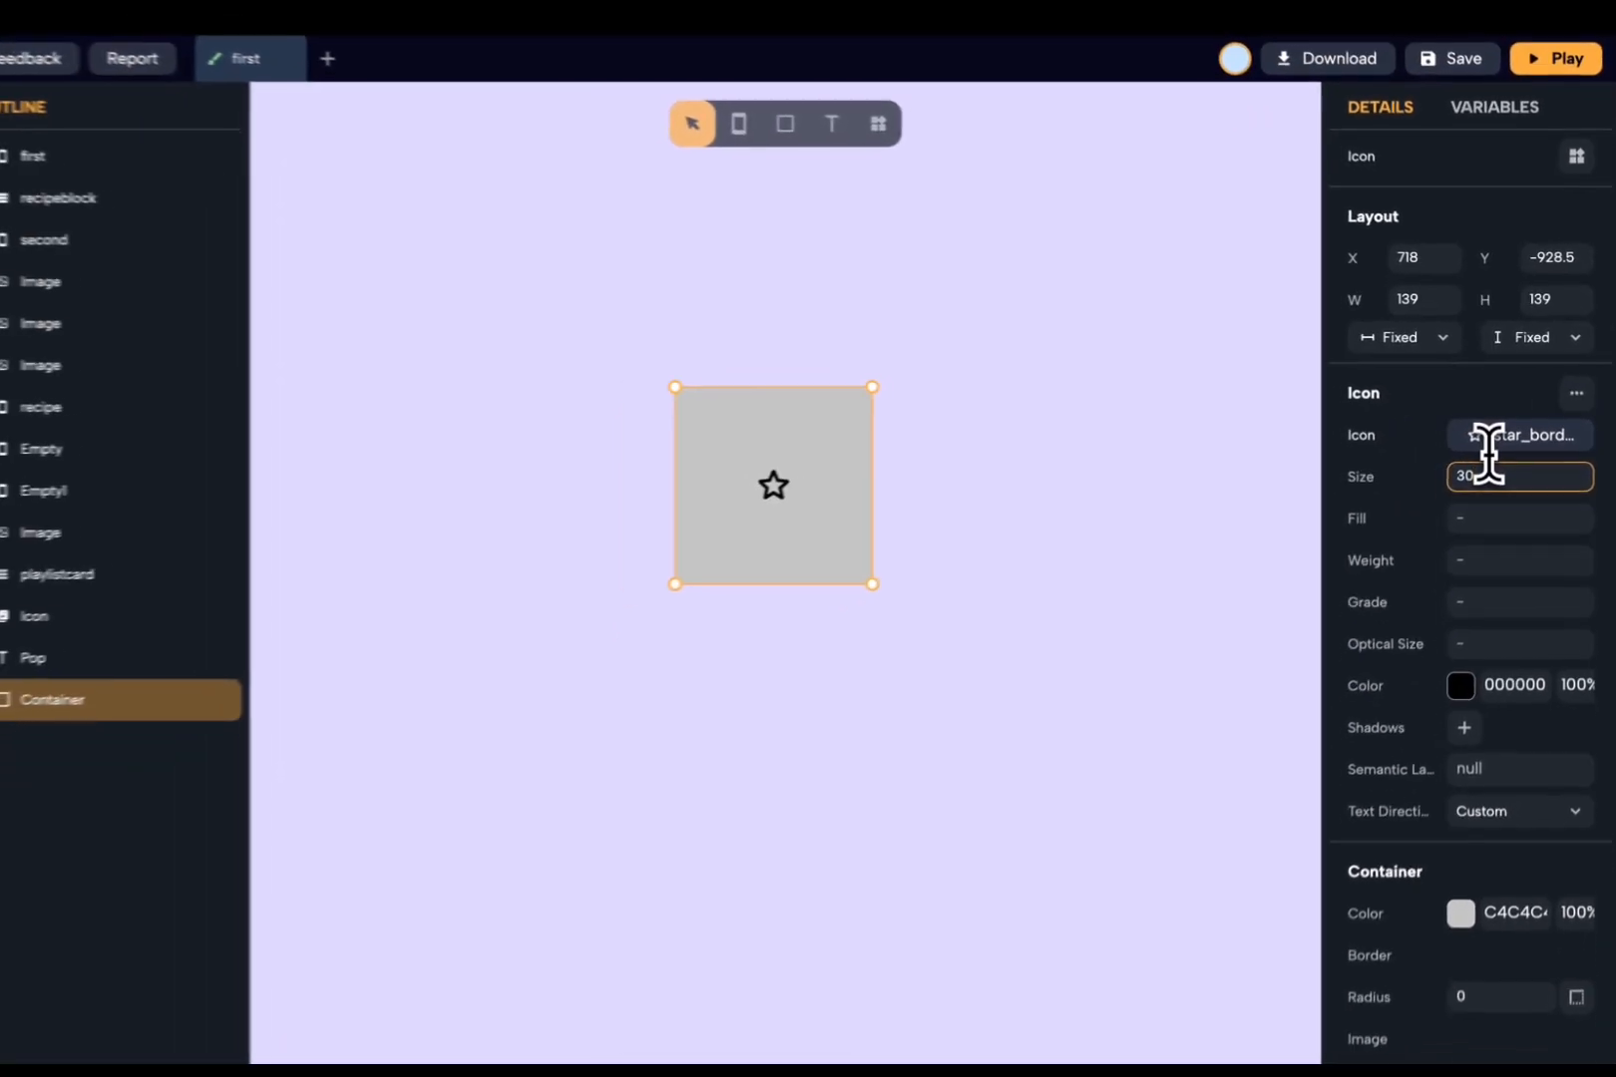
pyautogui.press('BackSpace')
pyautogui.press('BackSpace')
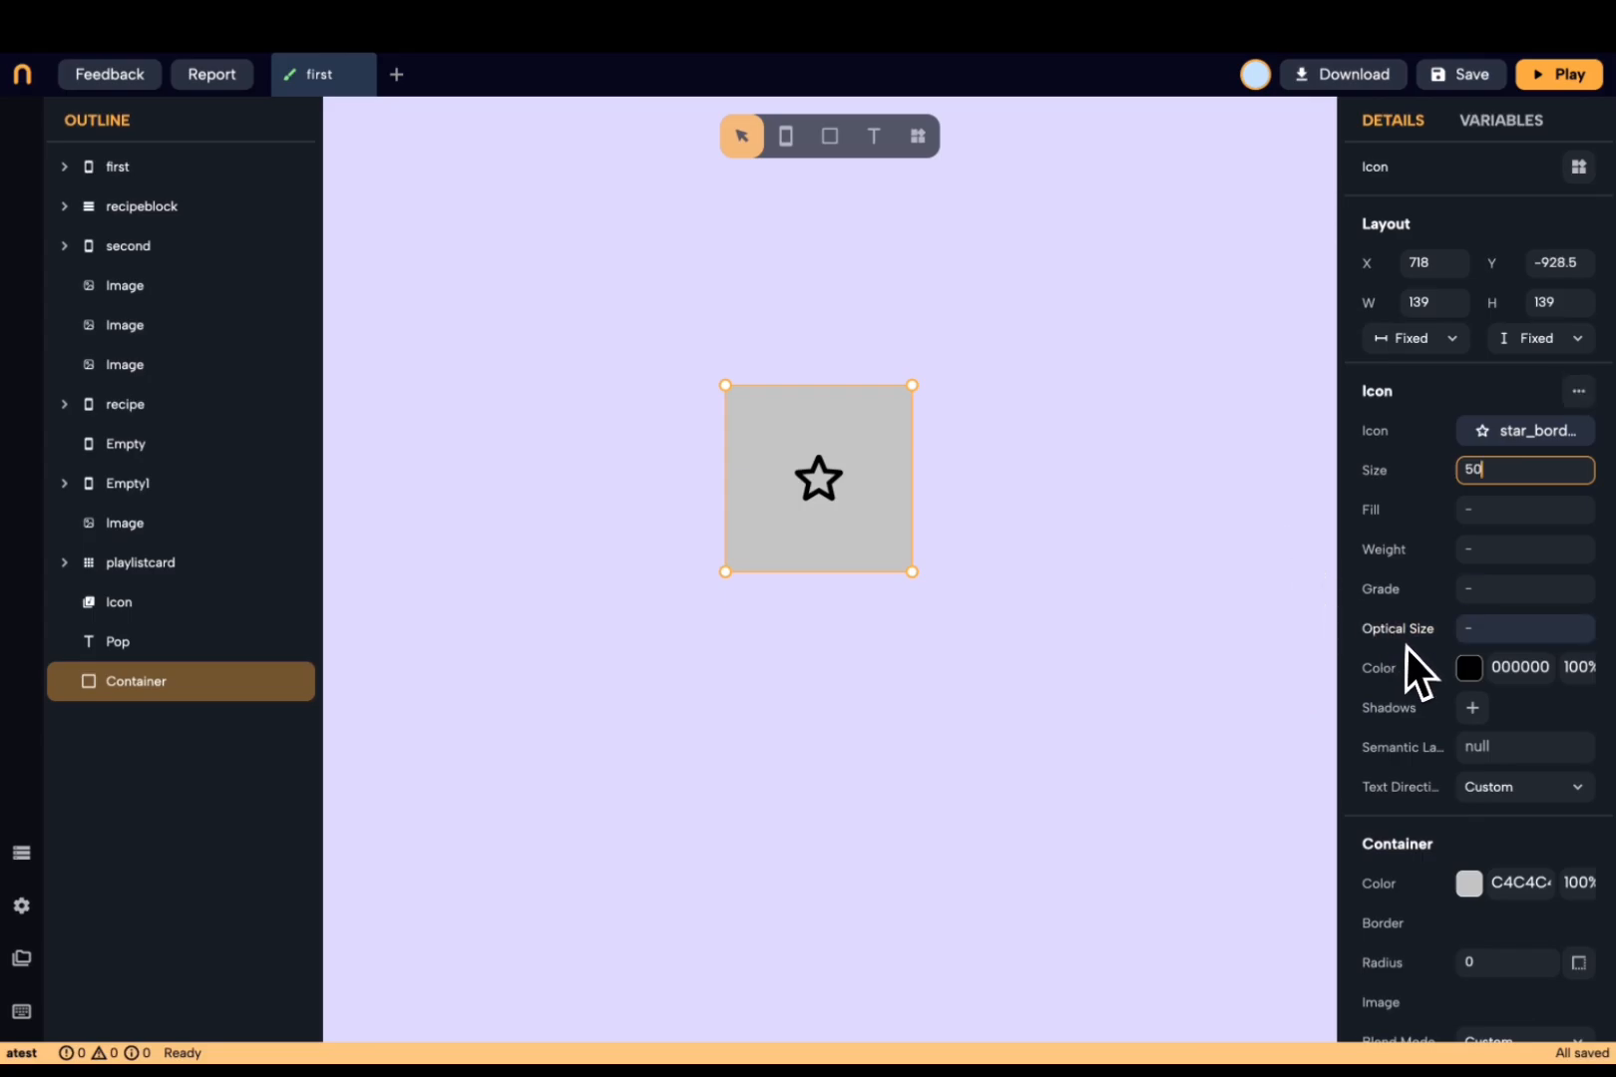
# - Add a Network image to the square container and replace its default URL with the copied address of the band photo
pyautogui.scroll(-2, 1408, 648)
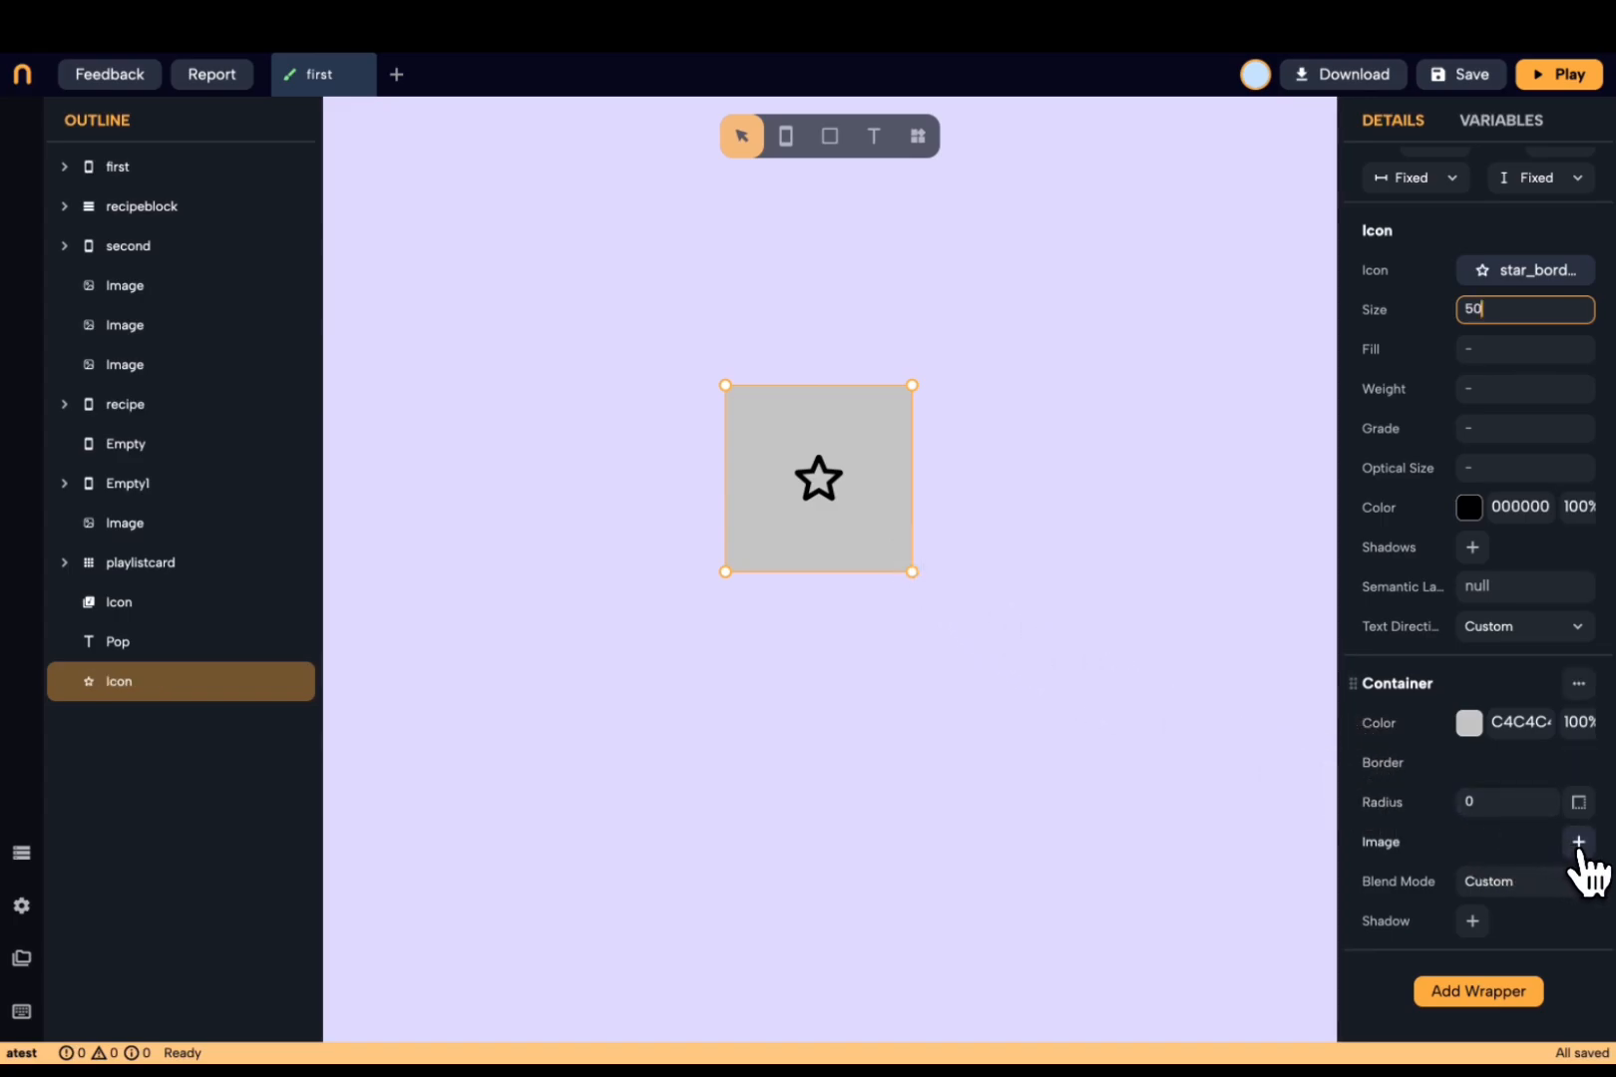
pyautogui.click(1578, 841)
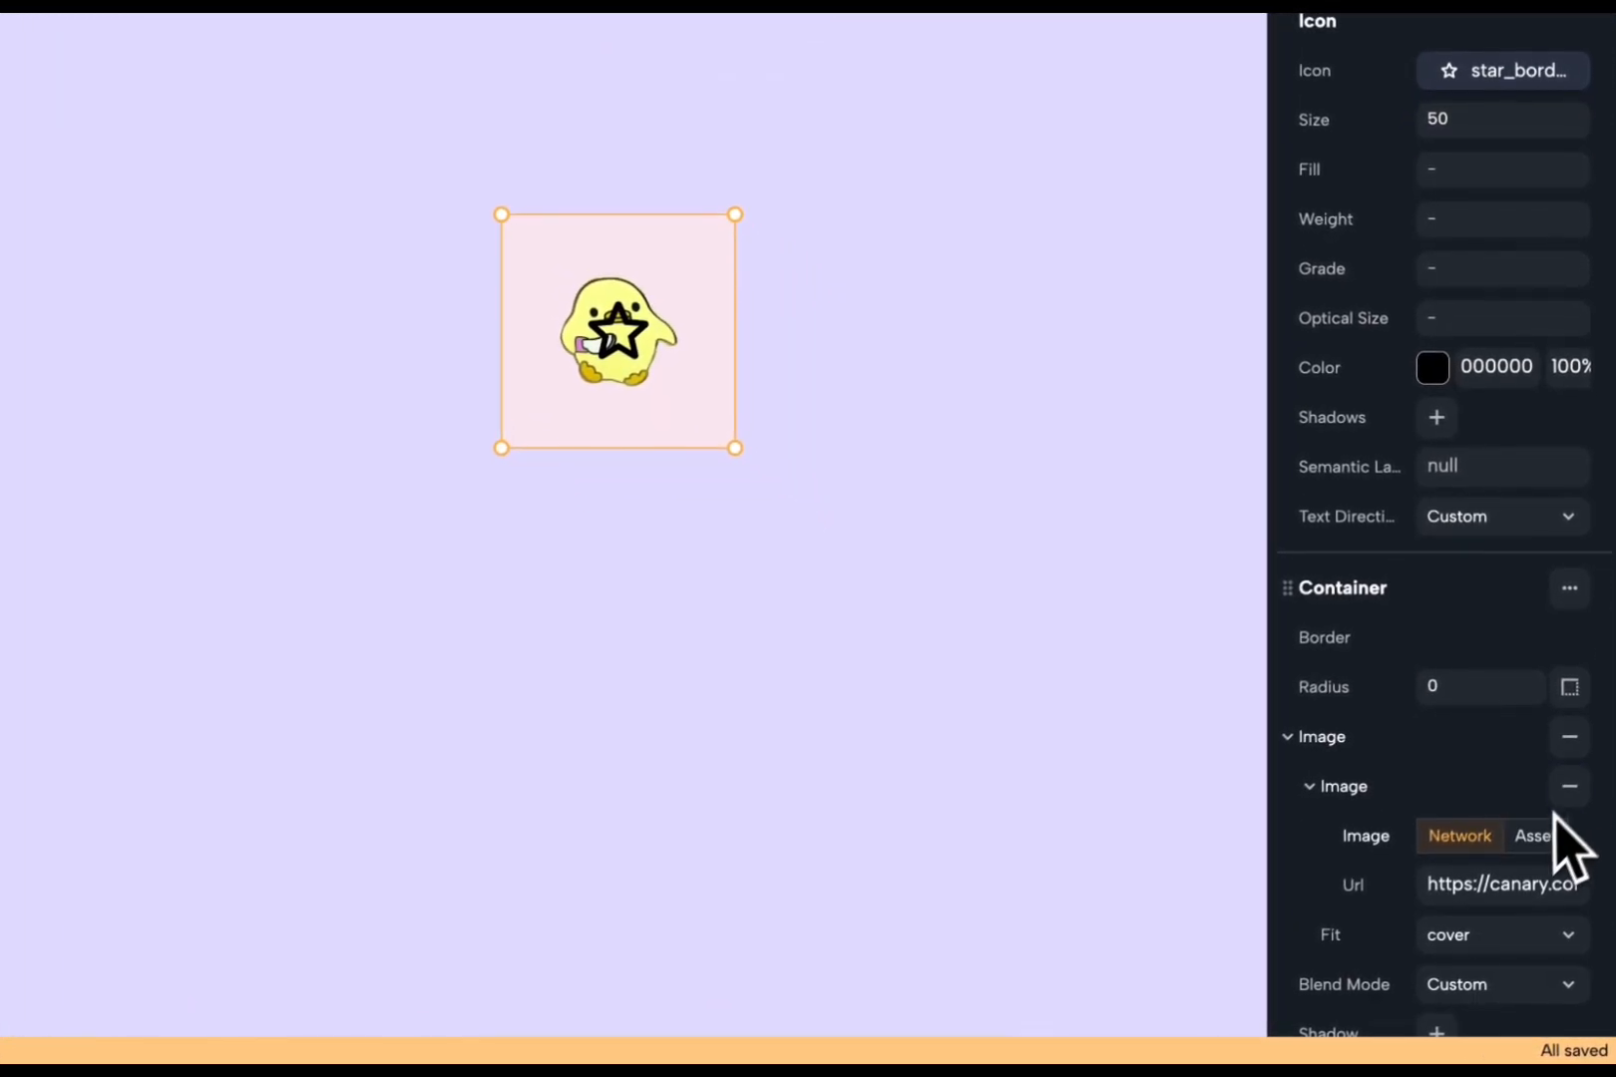
pyautogui.click(1517, 883)
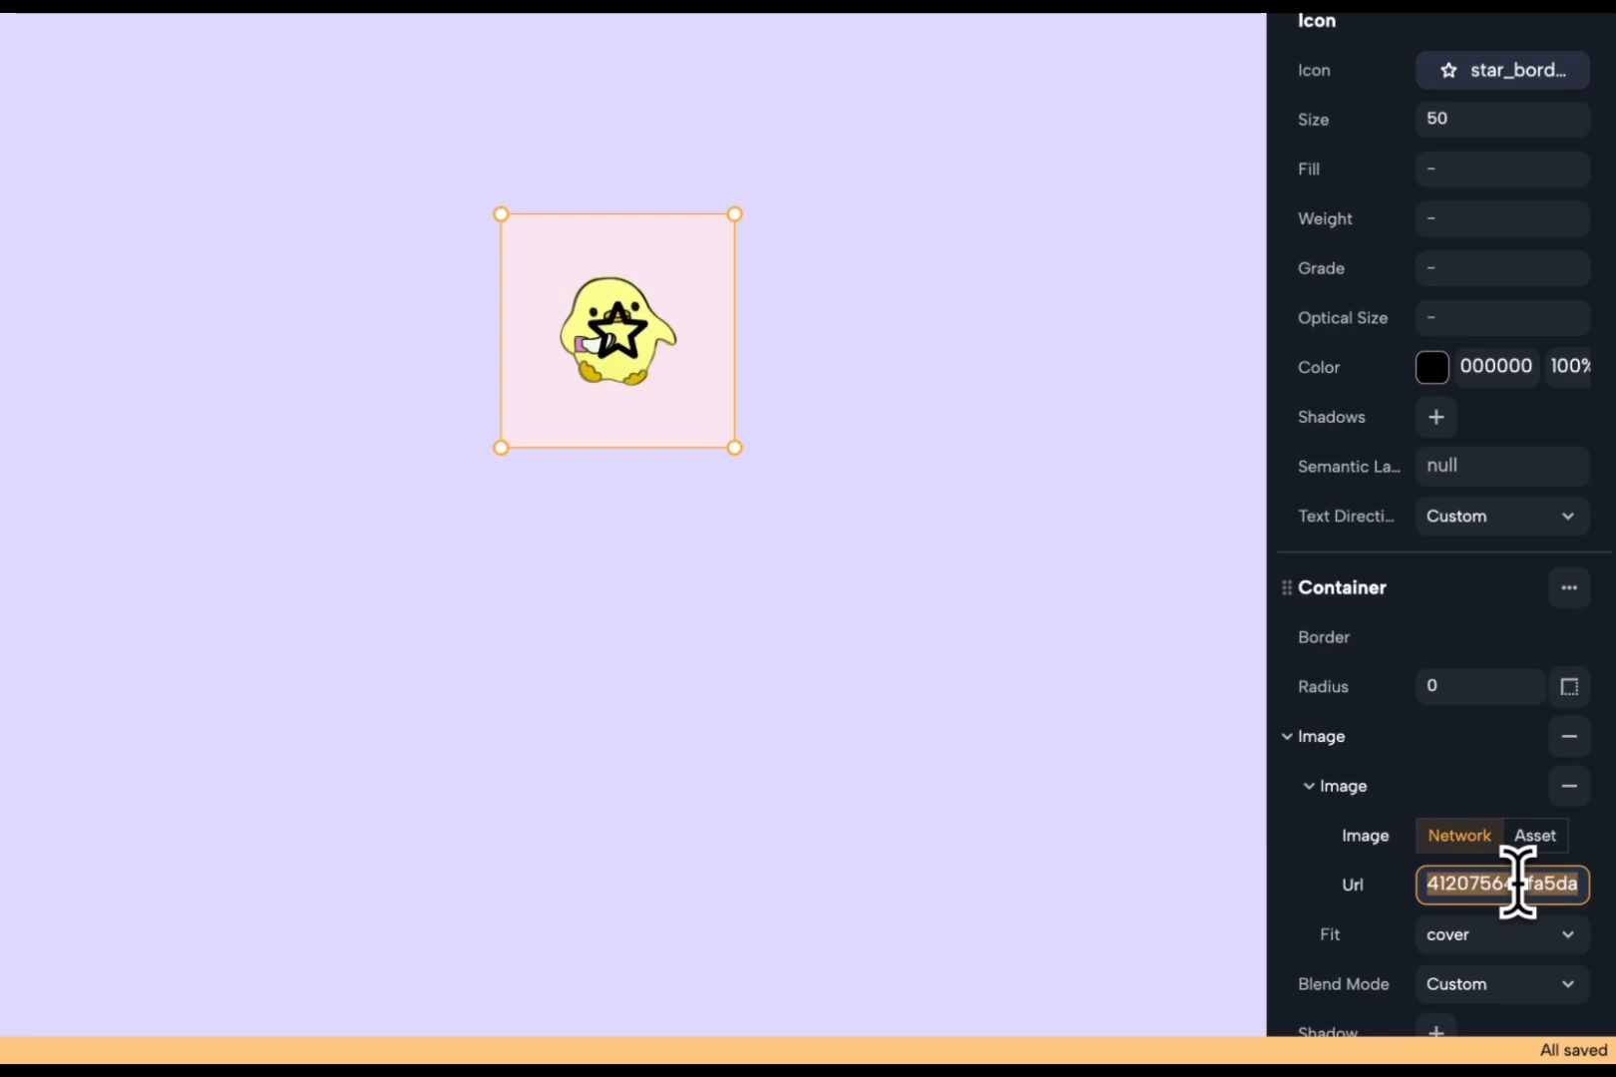
pyautogui.press('BackSpace')
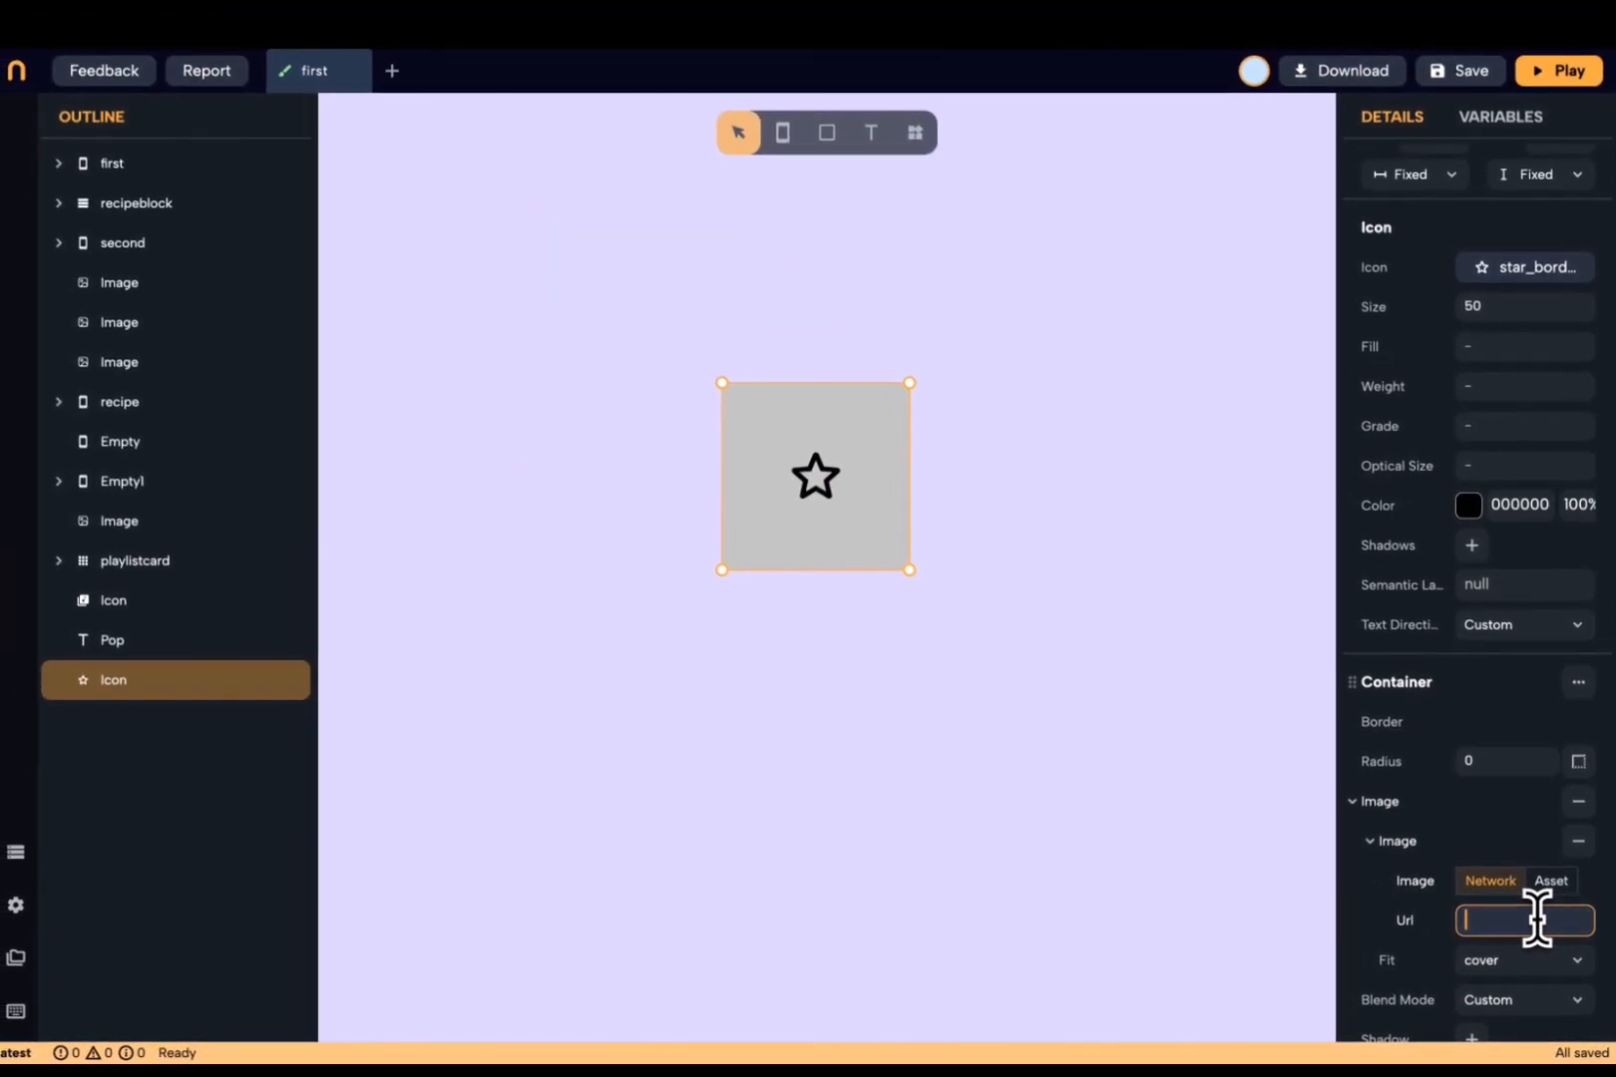
pyautogui.press('super+v')
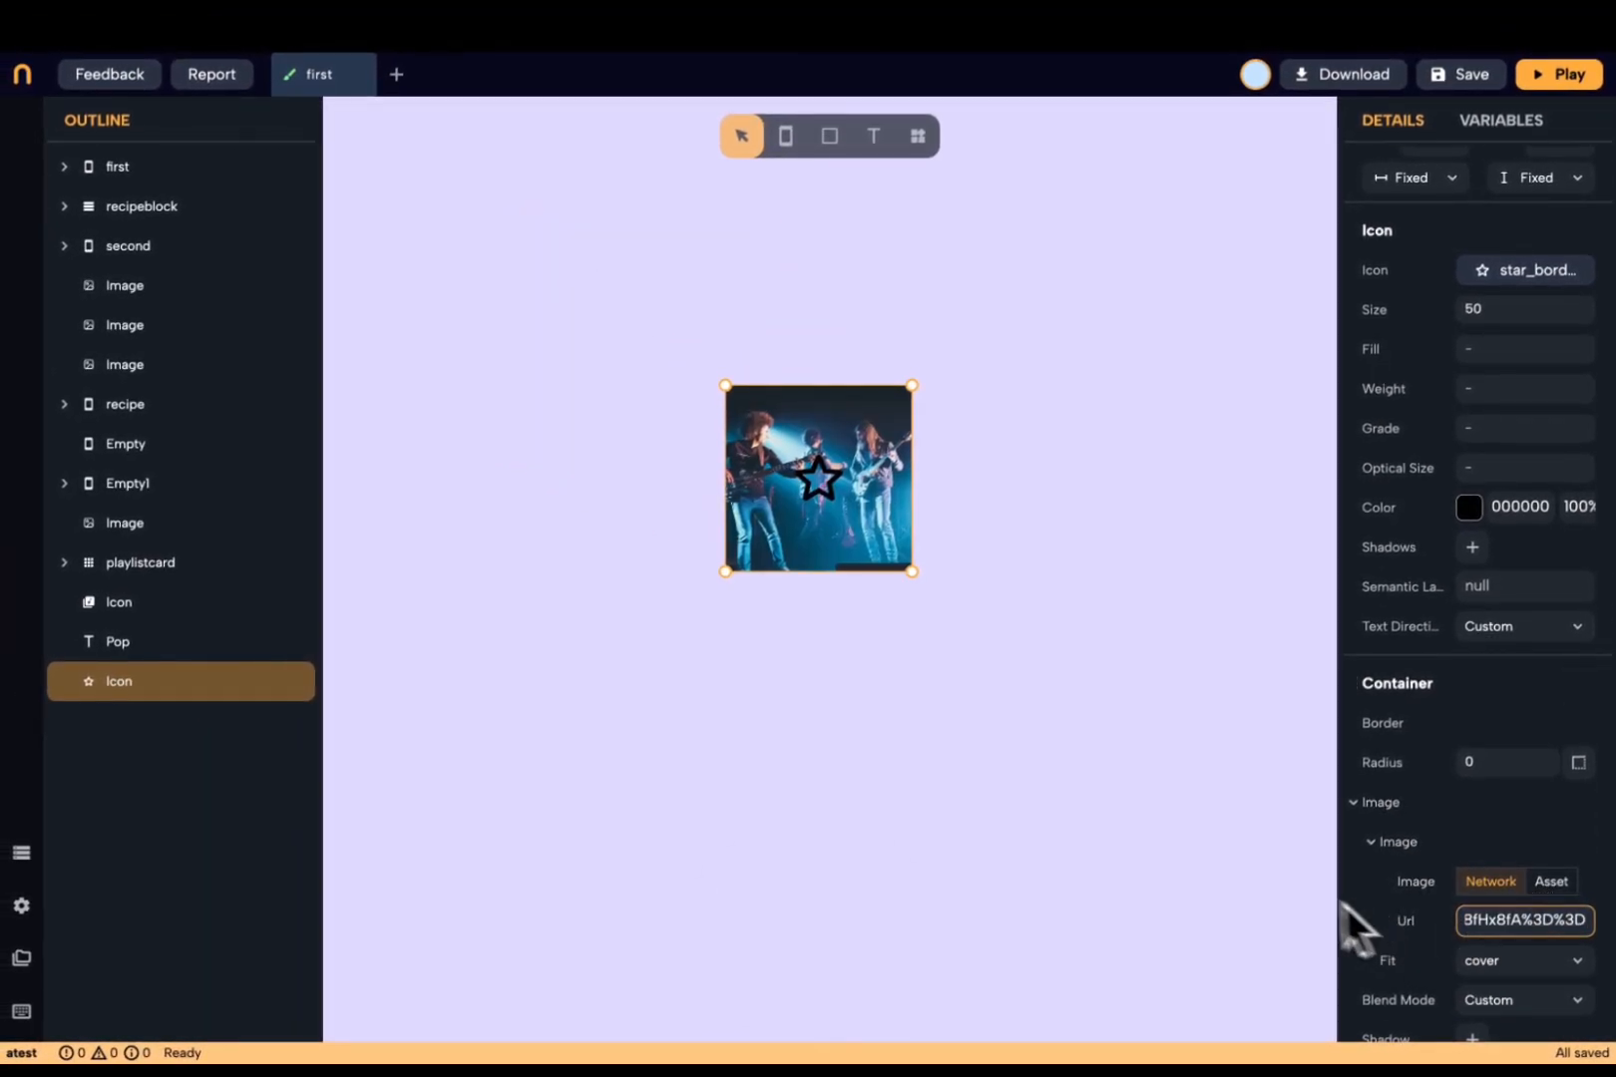
pyautogui.click(1230, 853)
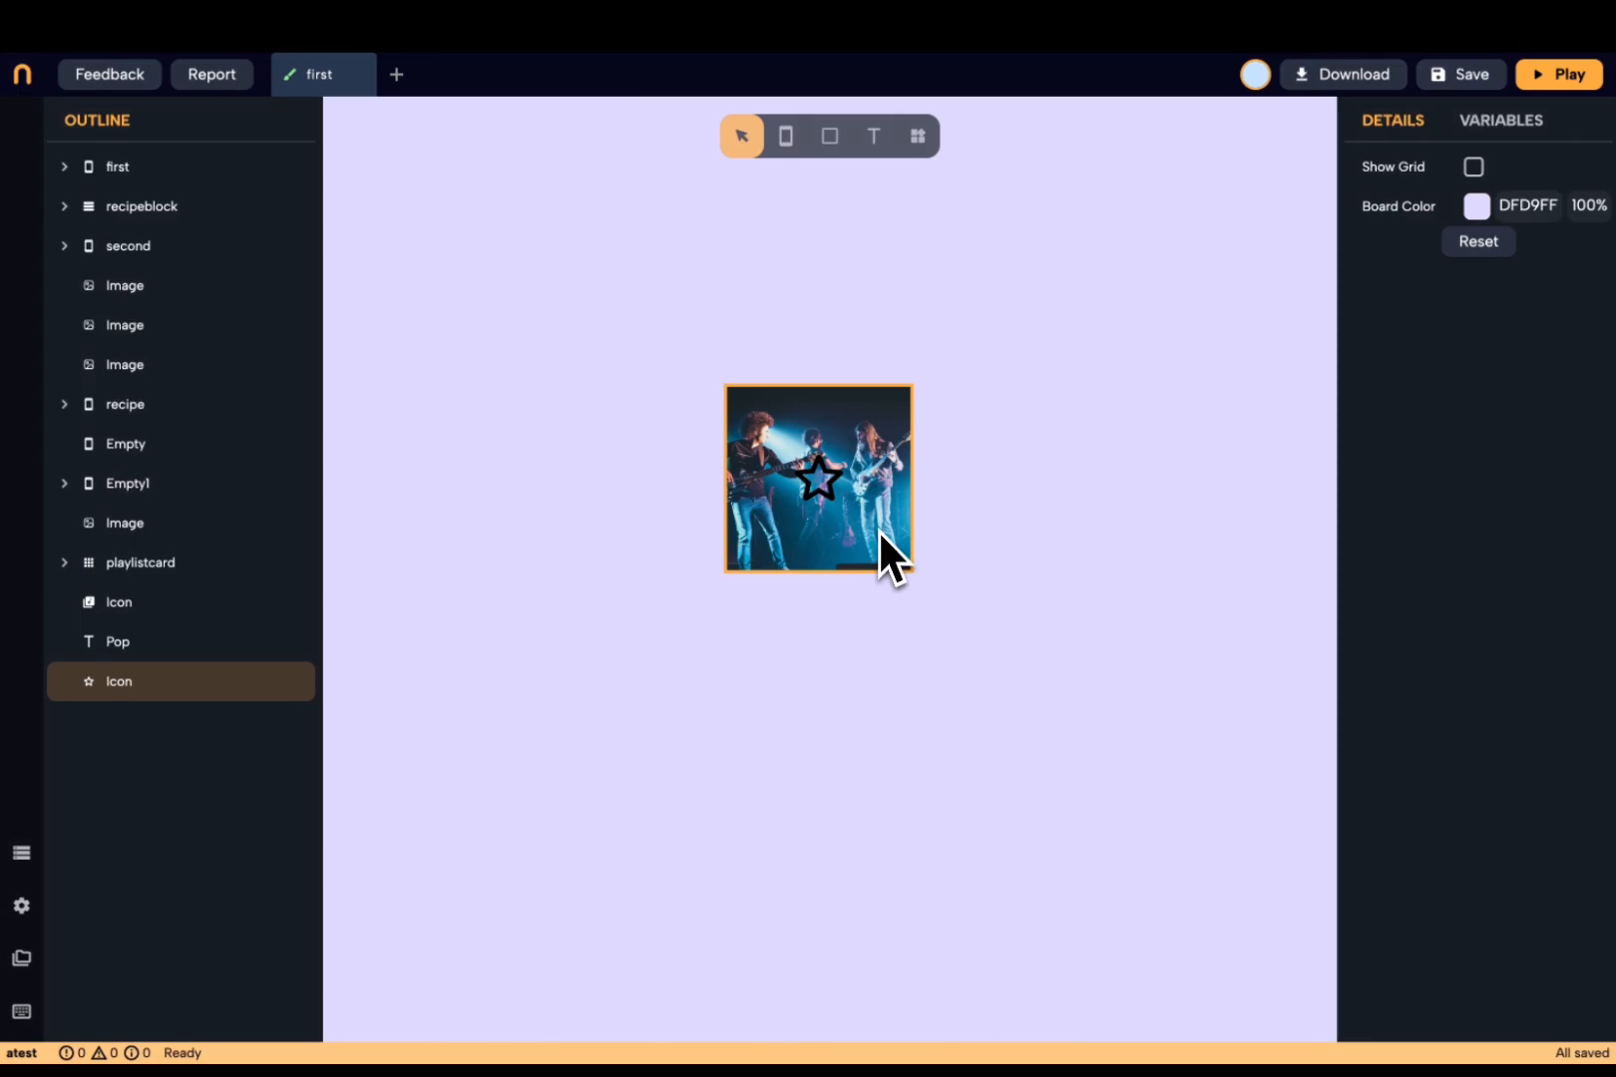
# - Wrap the star icon widget in a second Container and reorder it to sit between the icon and the image container
pyautogui.click(879, 533)
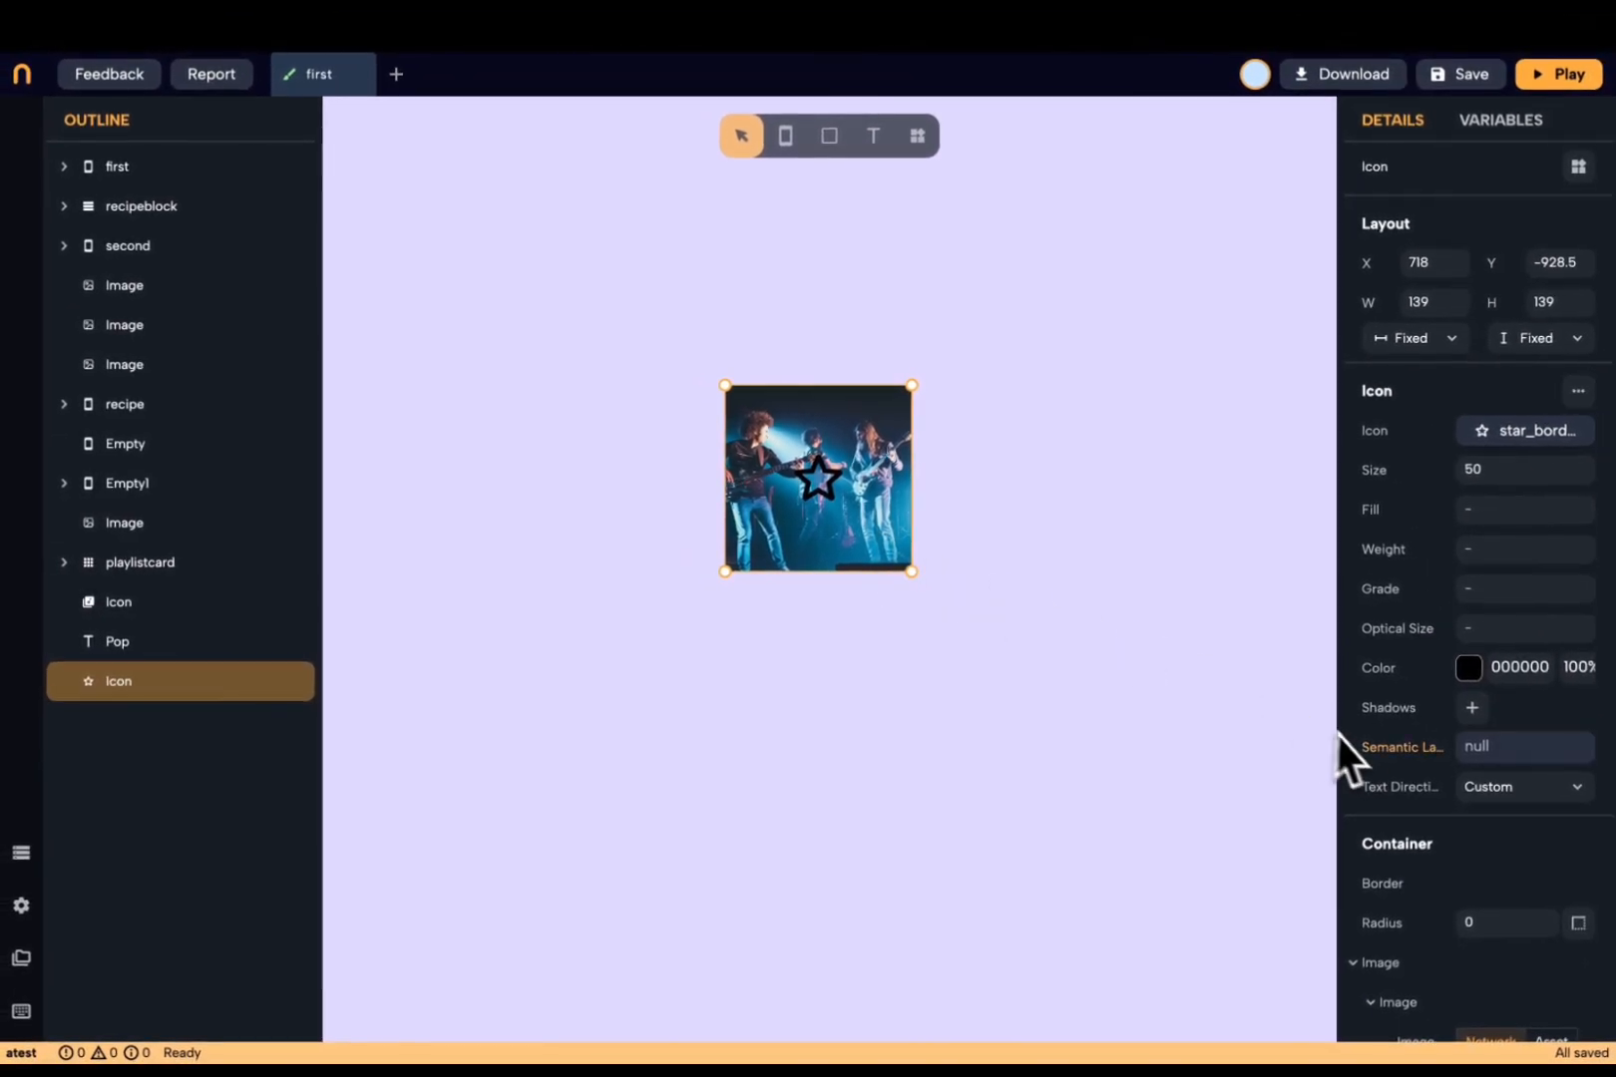
pyautogui.scroll(-5, 1366, 743)
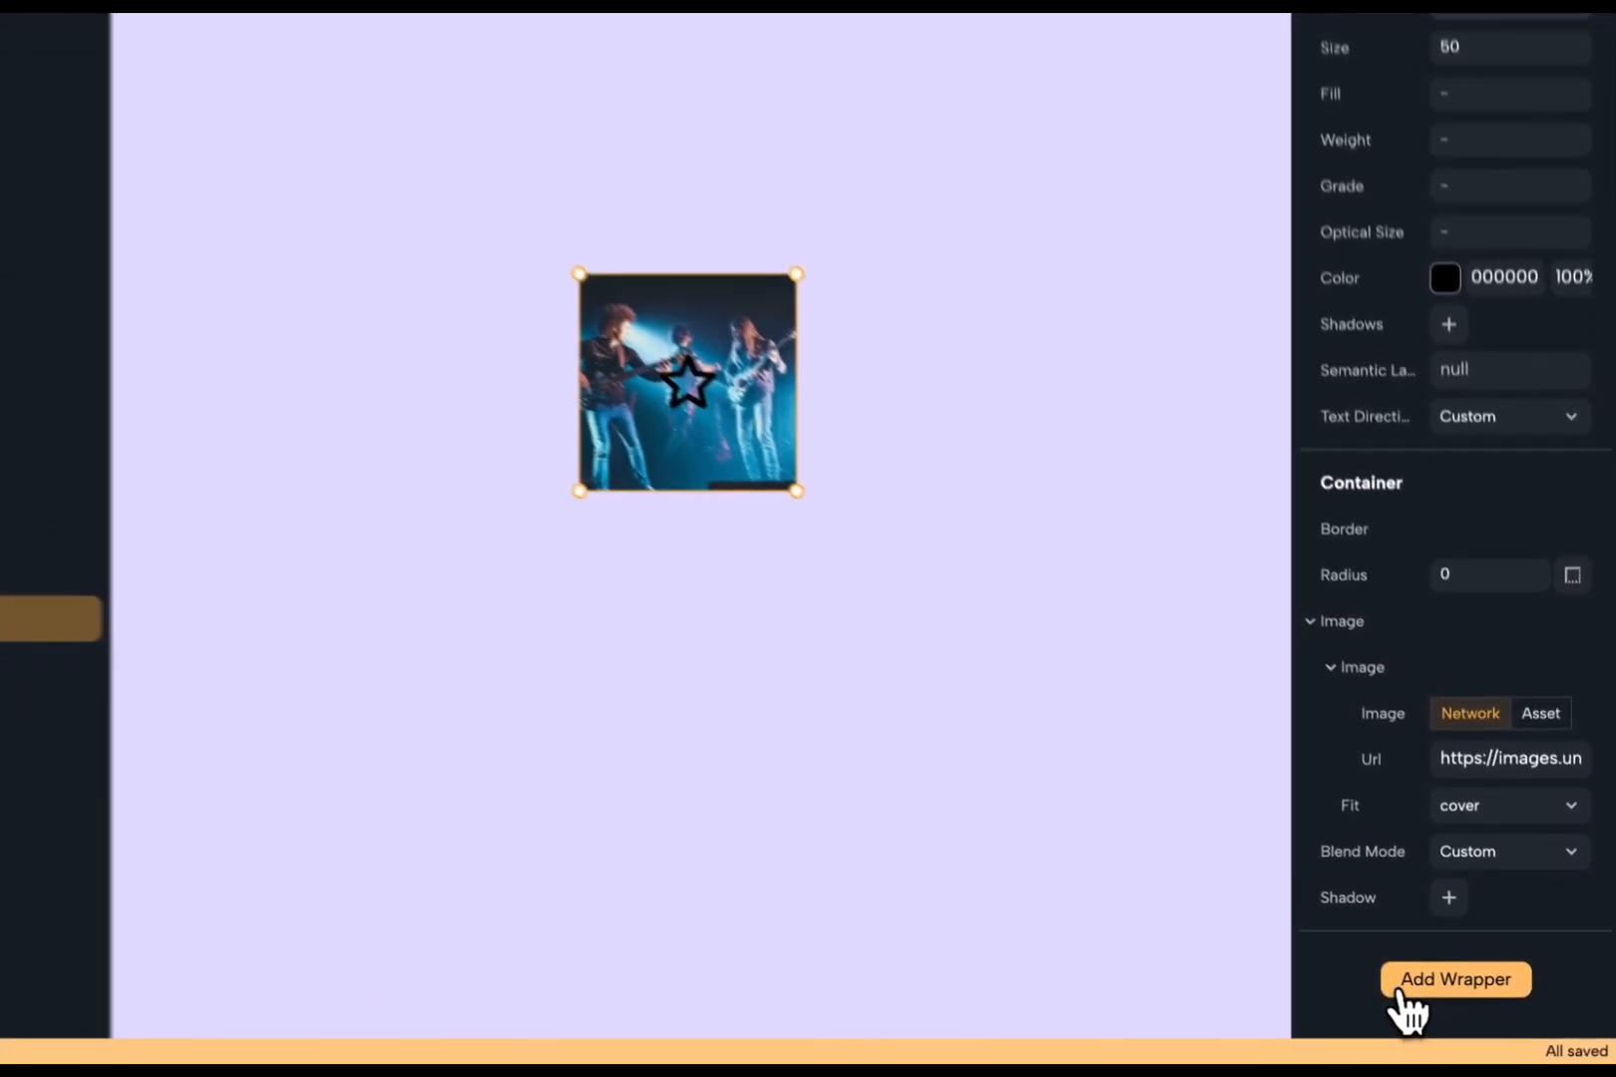
pyautogui.click(1436, 996)
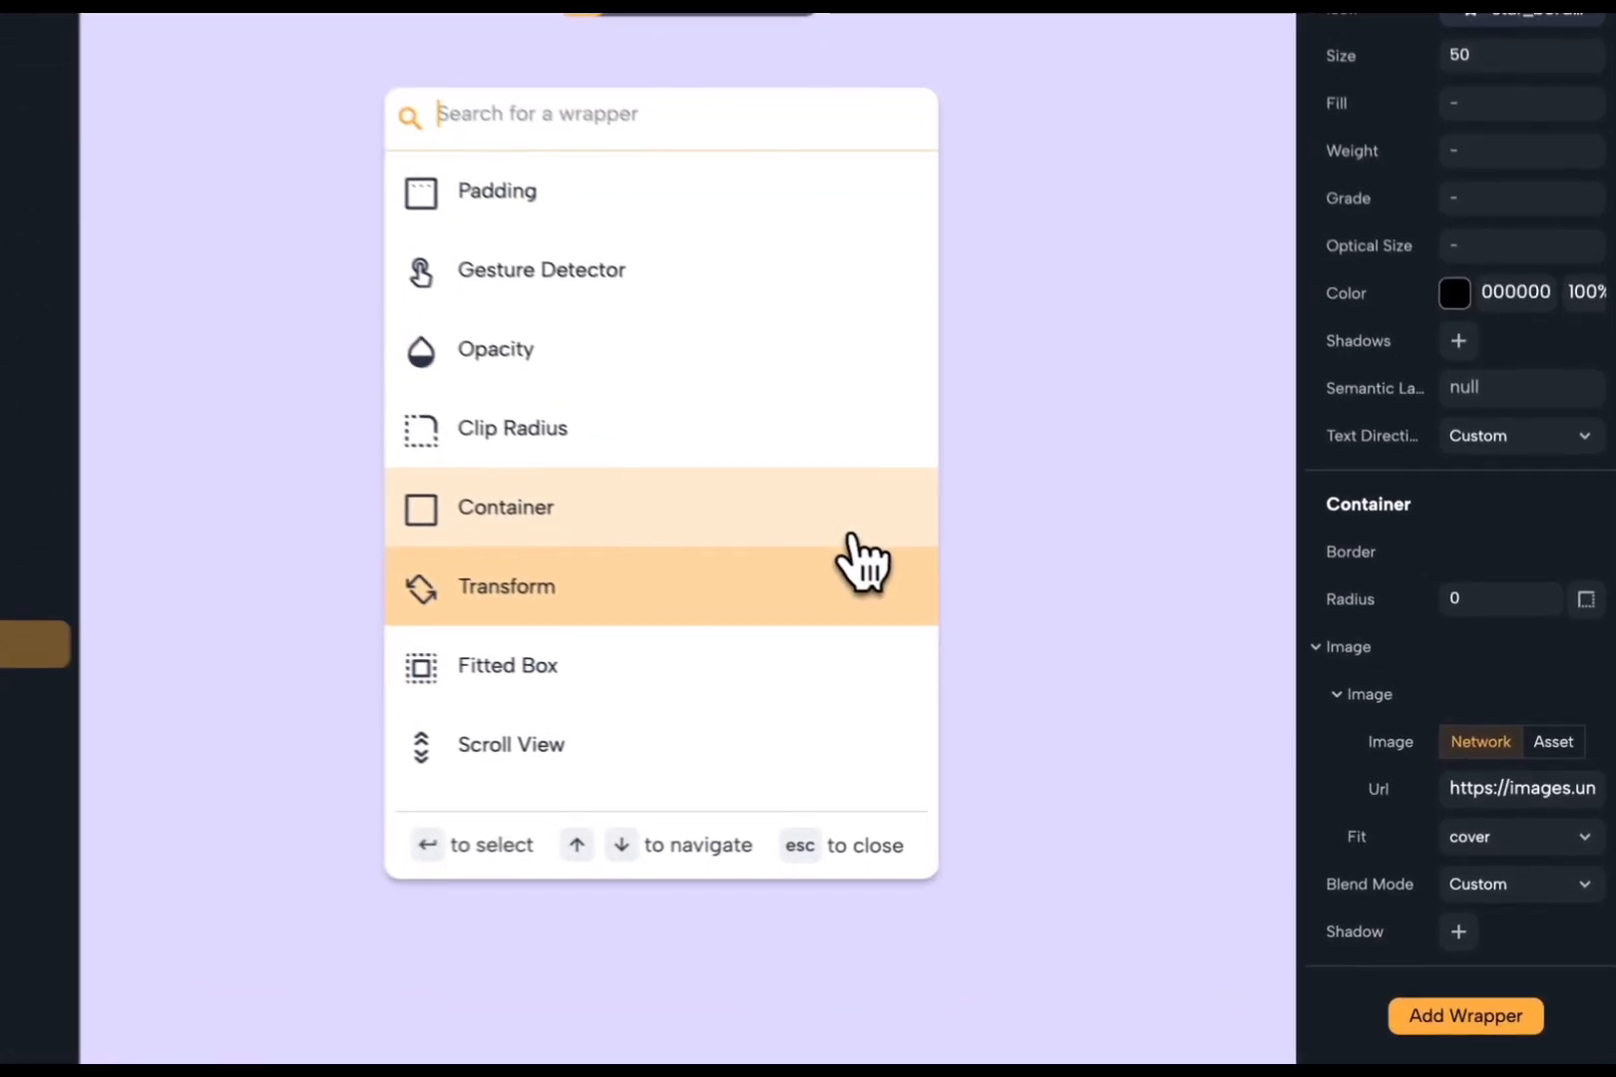
pyautogui.click(851, 539)
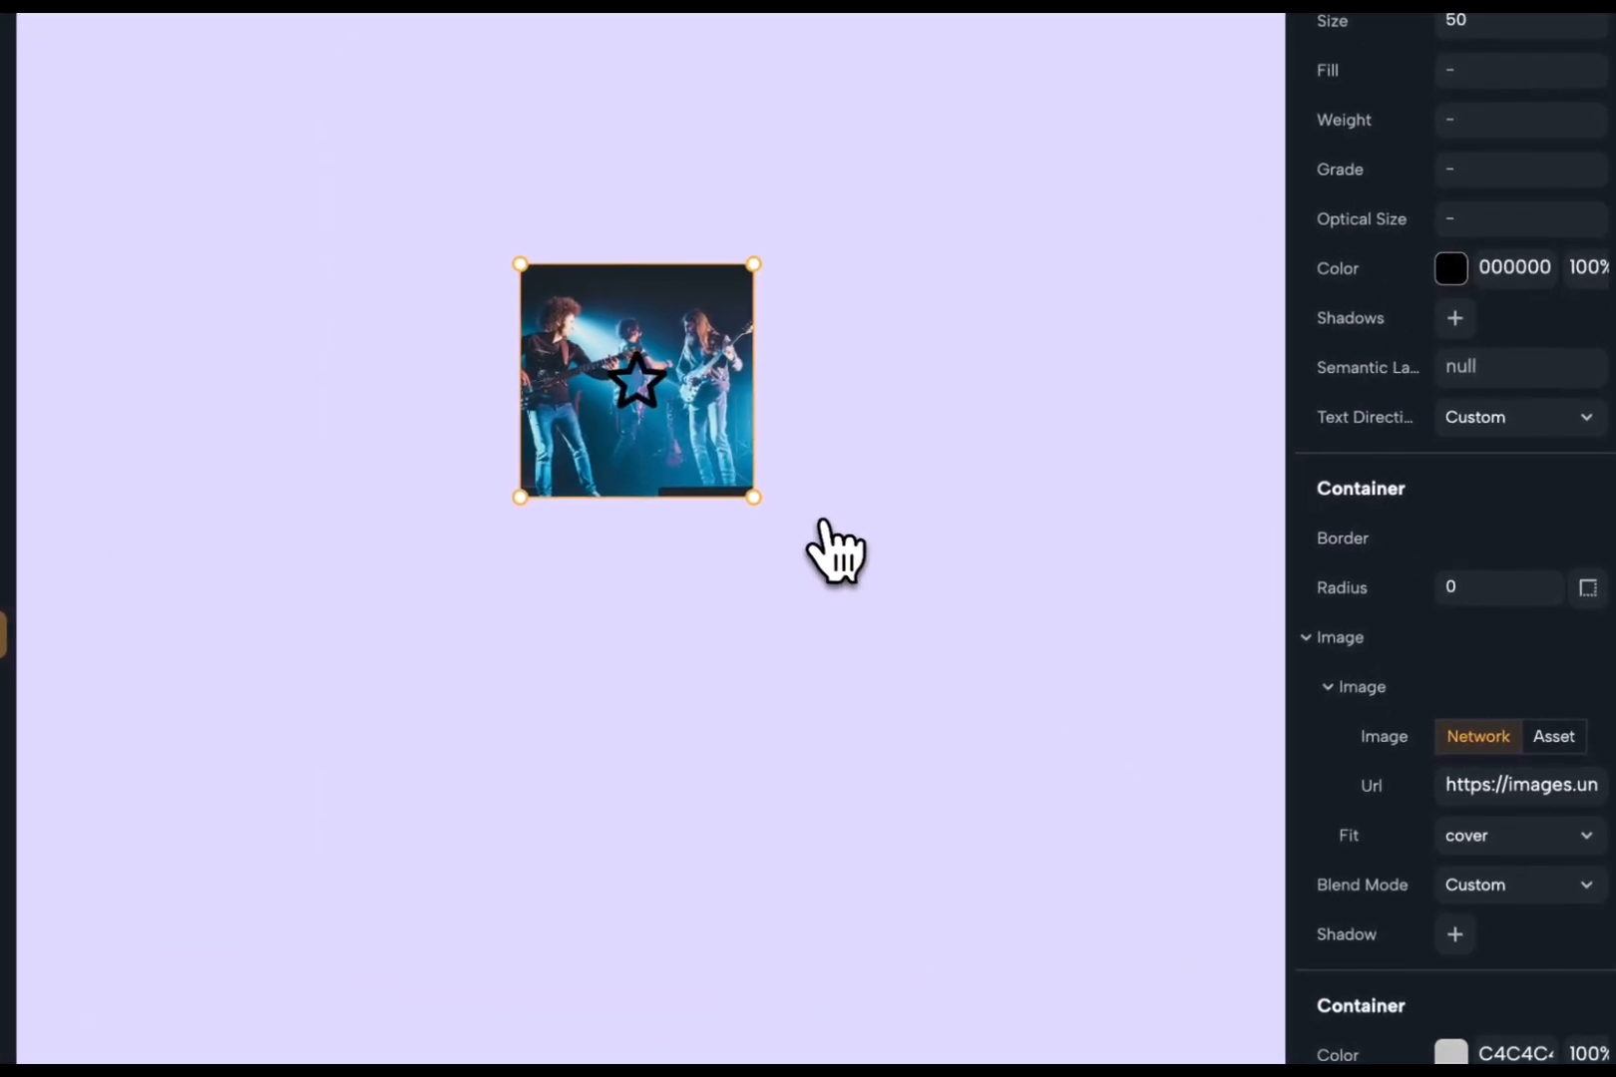
pyautogui.scroll(-2, 1361, 842)
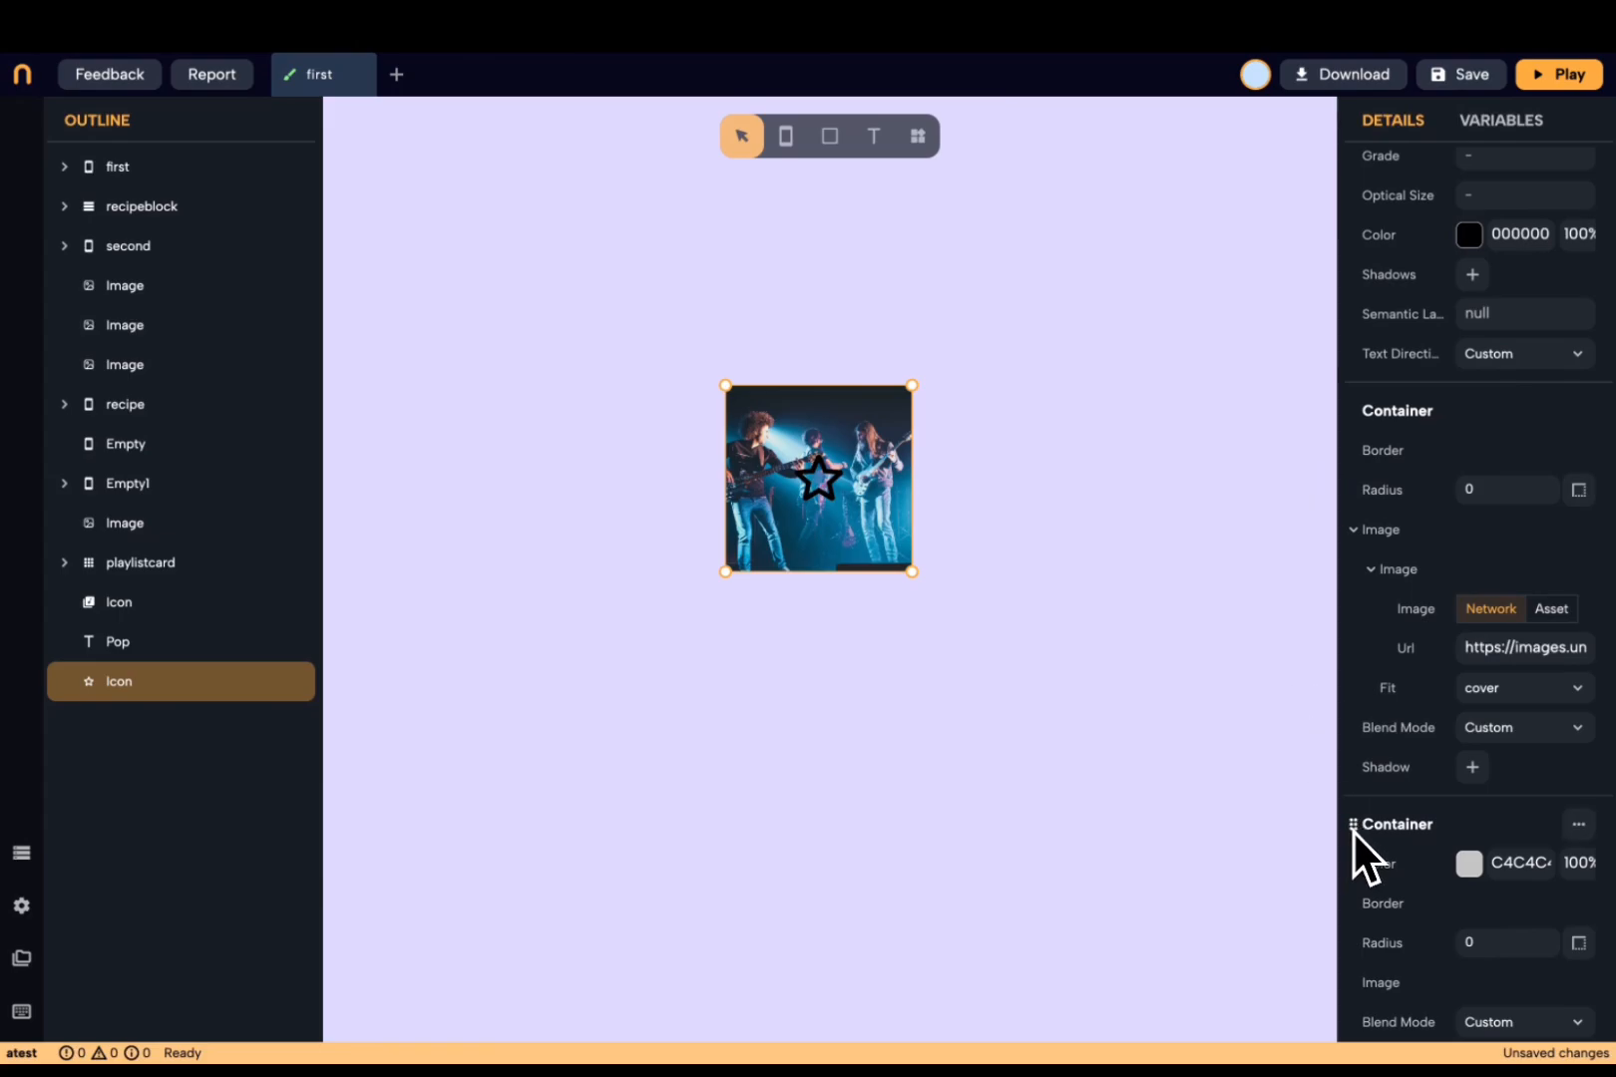
pyautogui.moveTo(1354, 835); pyautogui.dragTo(1308, 350)
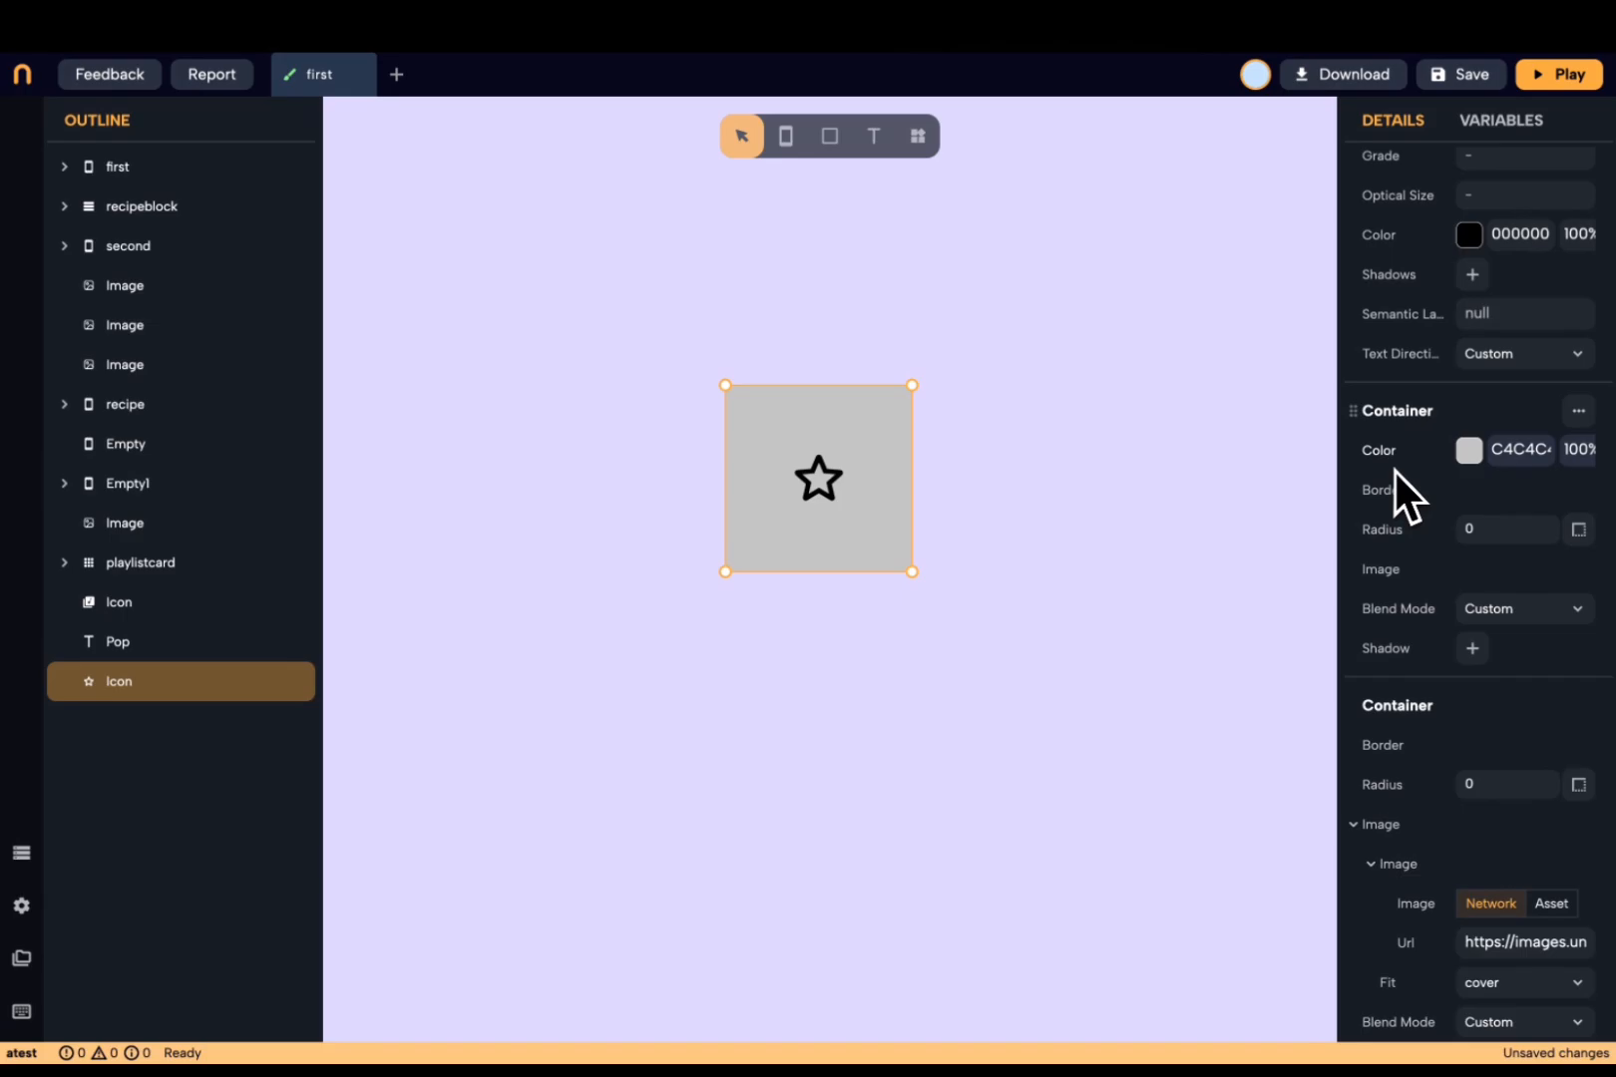
# - Set the inner Container's color to the solid violet-blue 4D37D1 with 33% opacity
pyautogui.click(1468, 454)
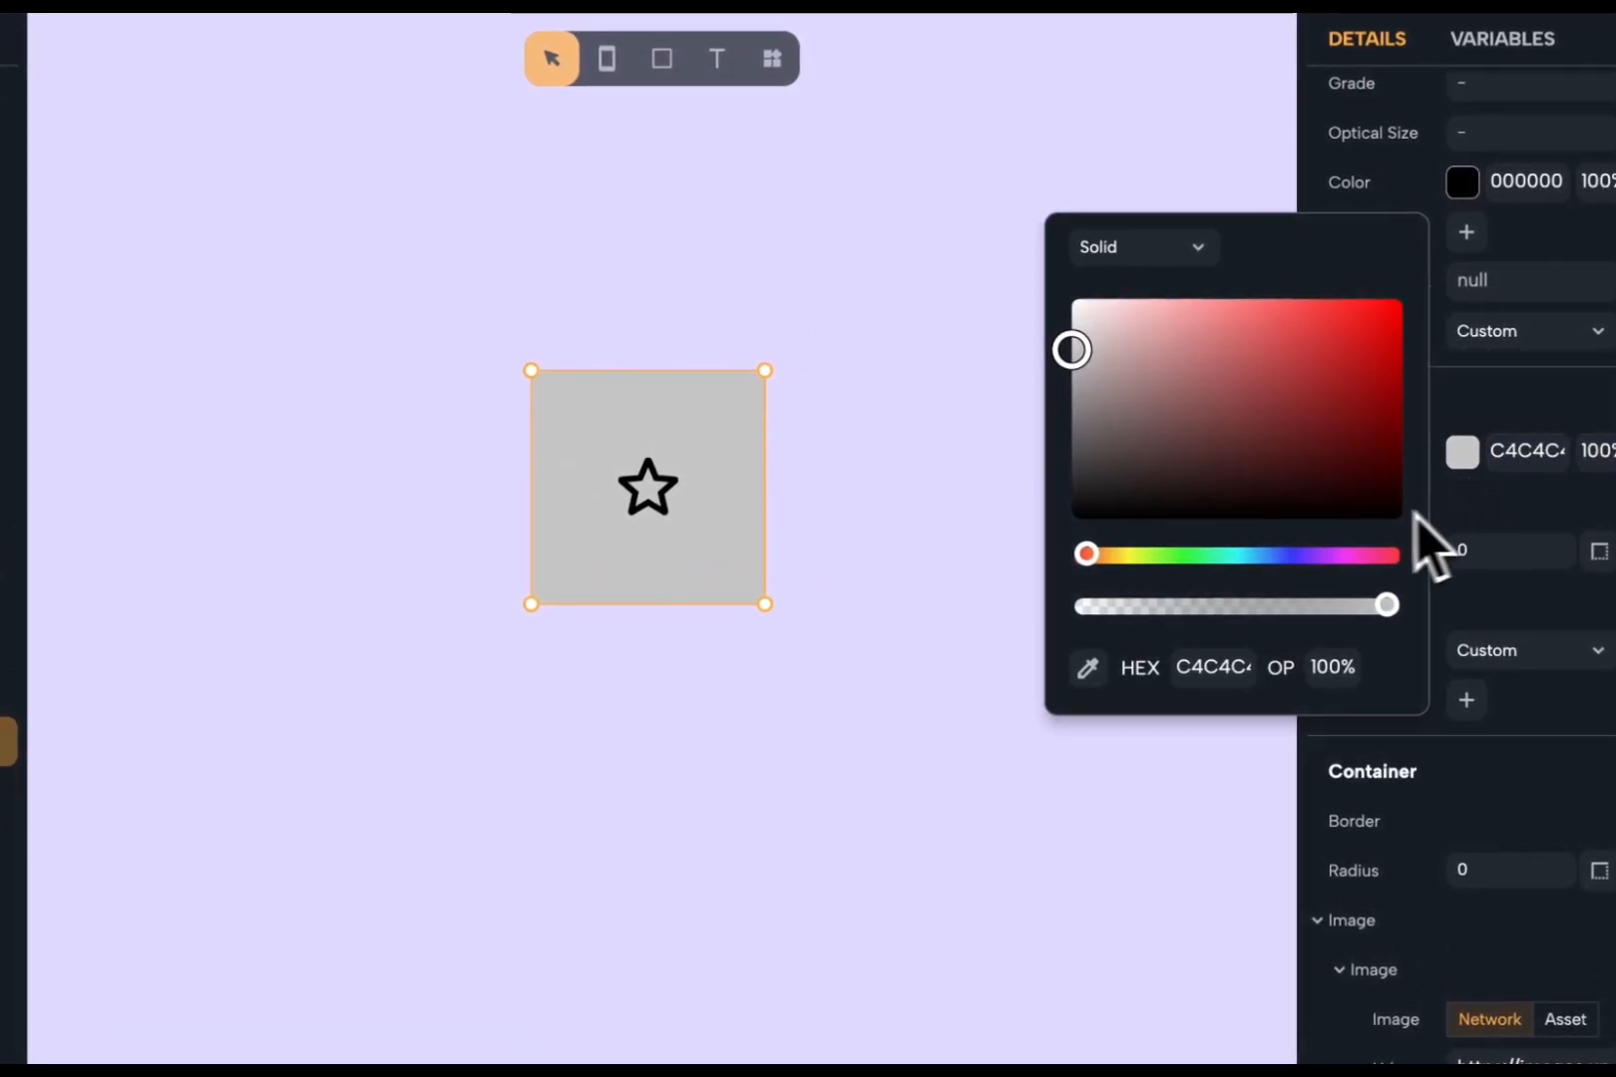
pyautogui.click(1204, 378)
pyautogui.moveTo(1207, 384); pyautogui.dragTo(1247, 407)
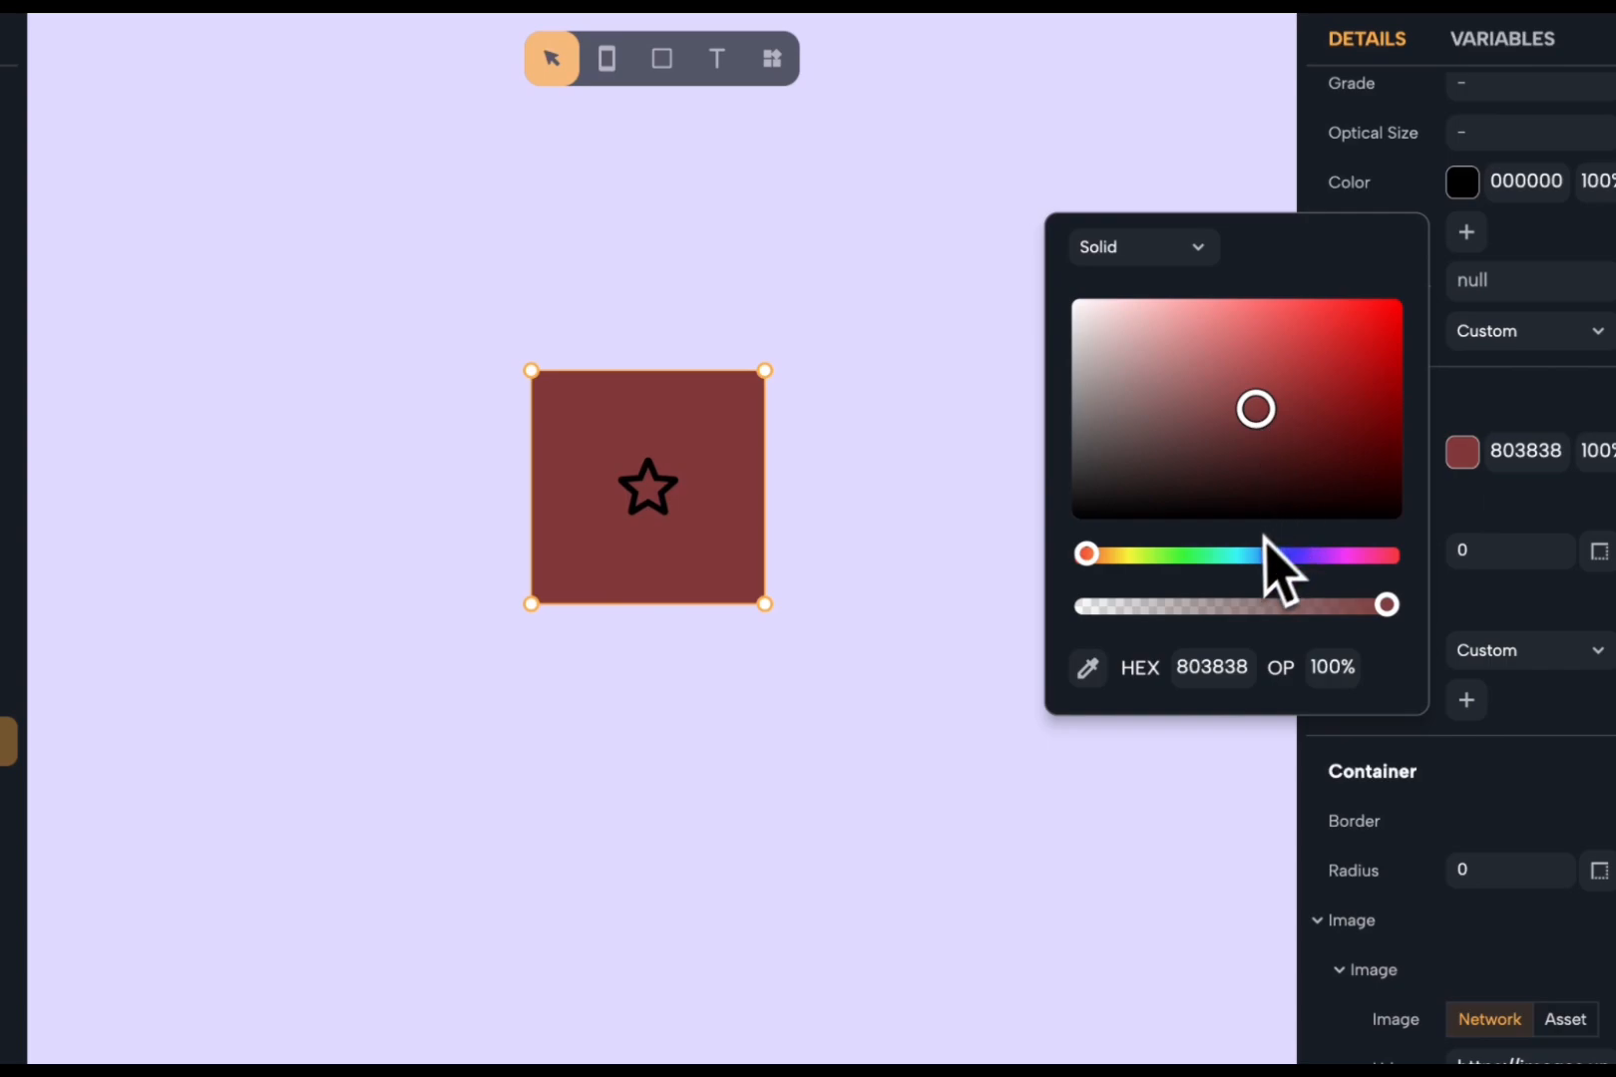
pyautogui.moveTo(1259, 554); pyautogui.dragTo(1289, 562)
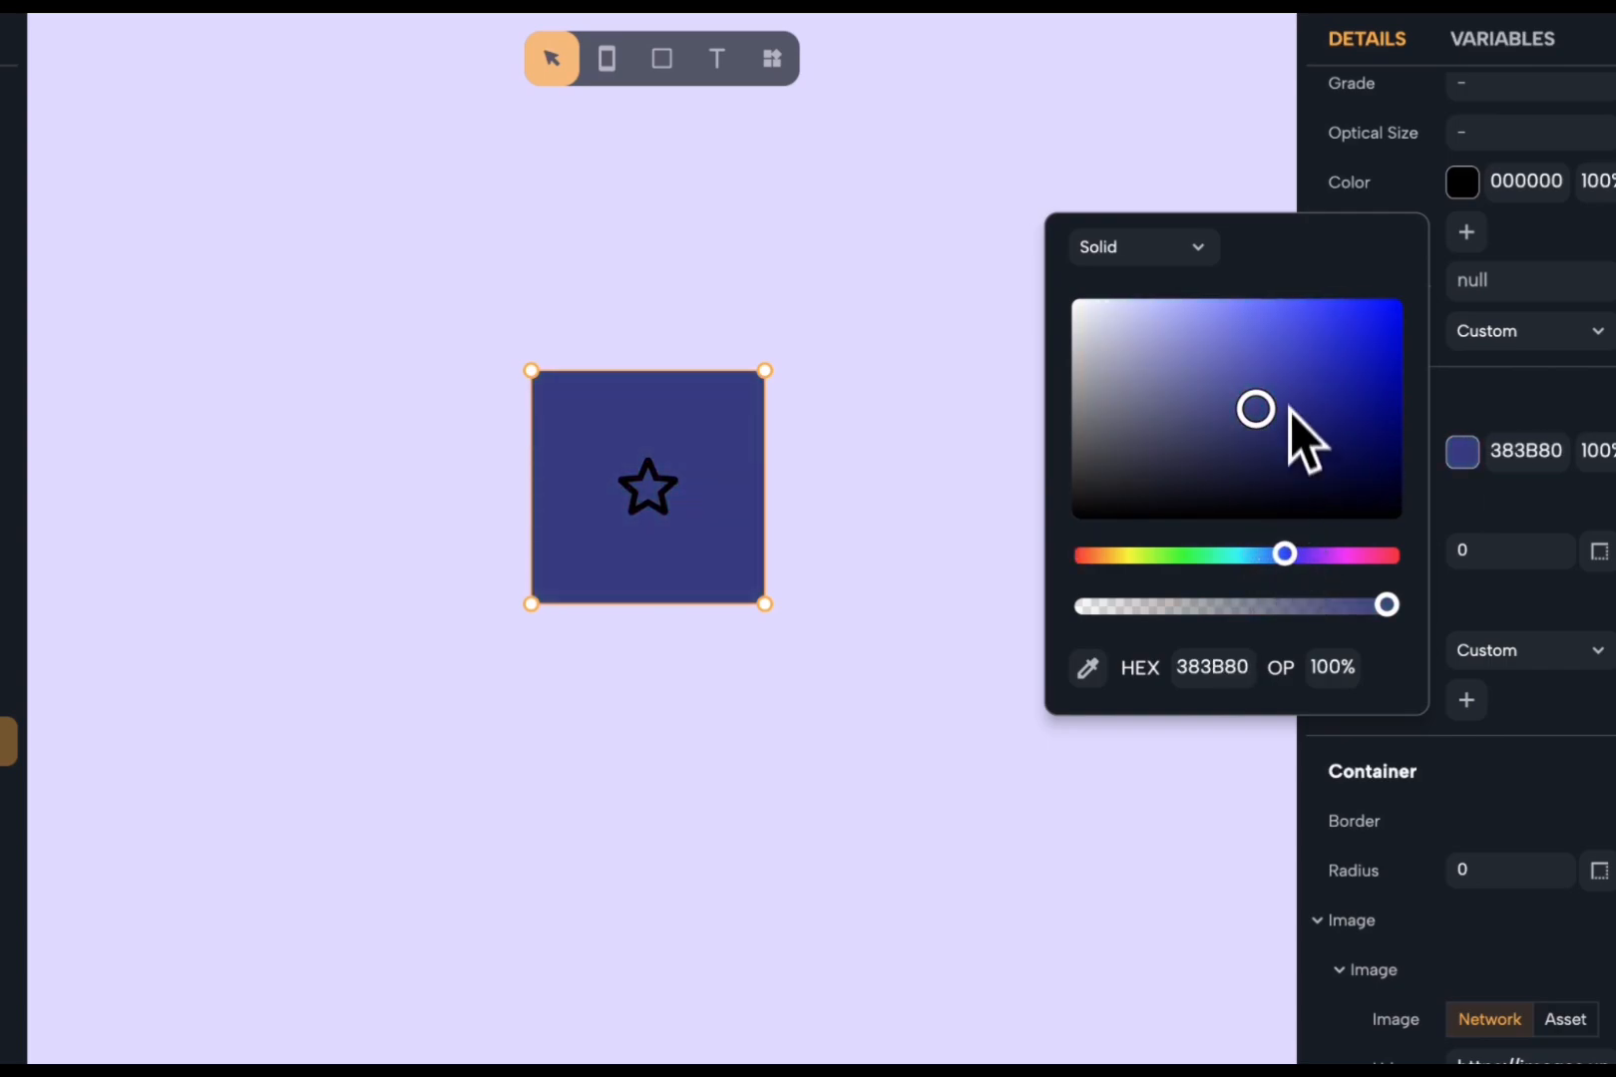
pyautogui.click(1287, 344)
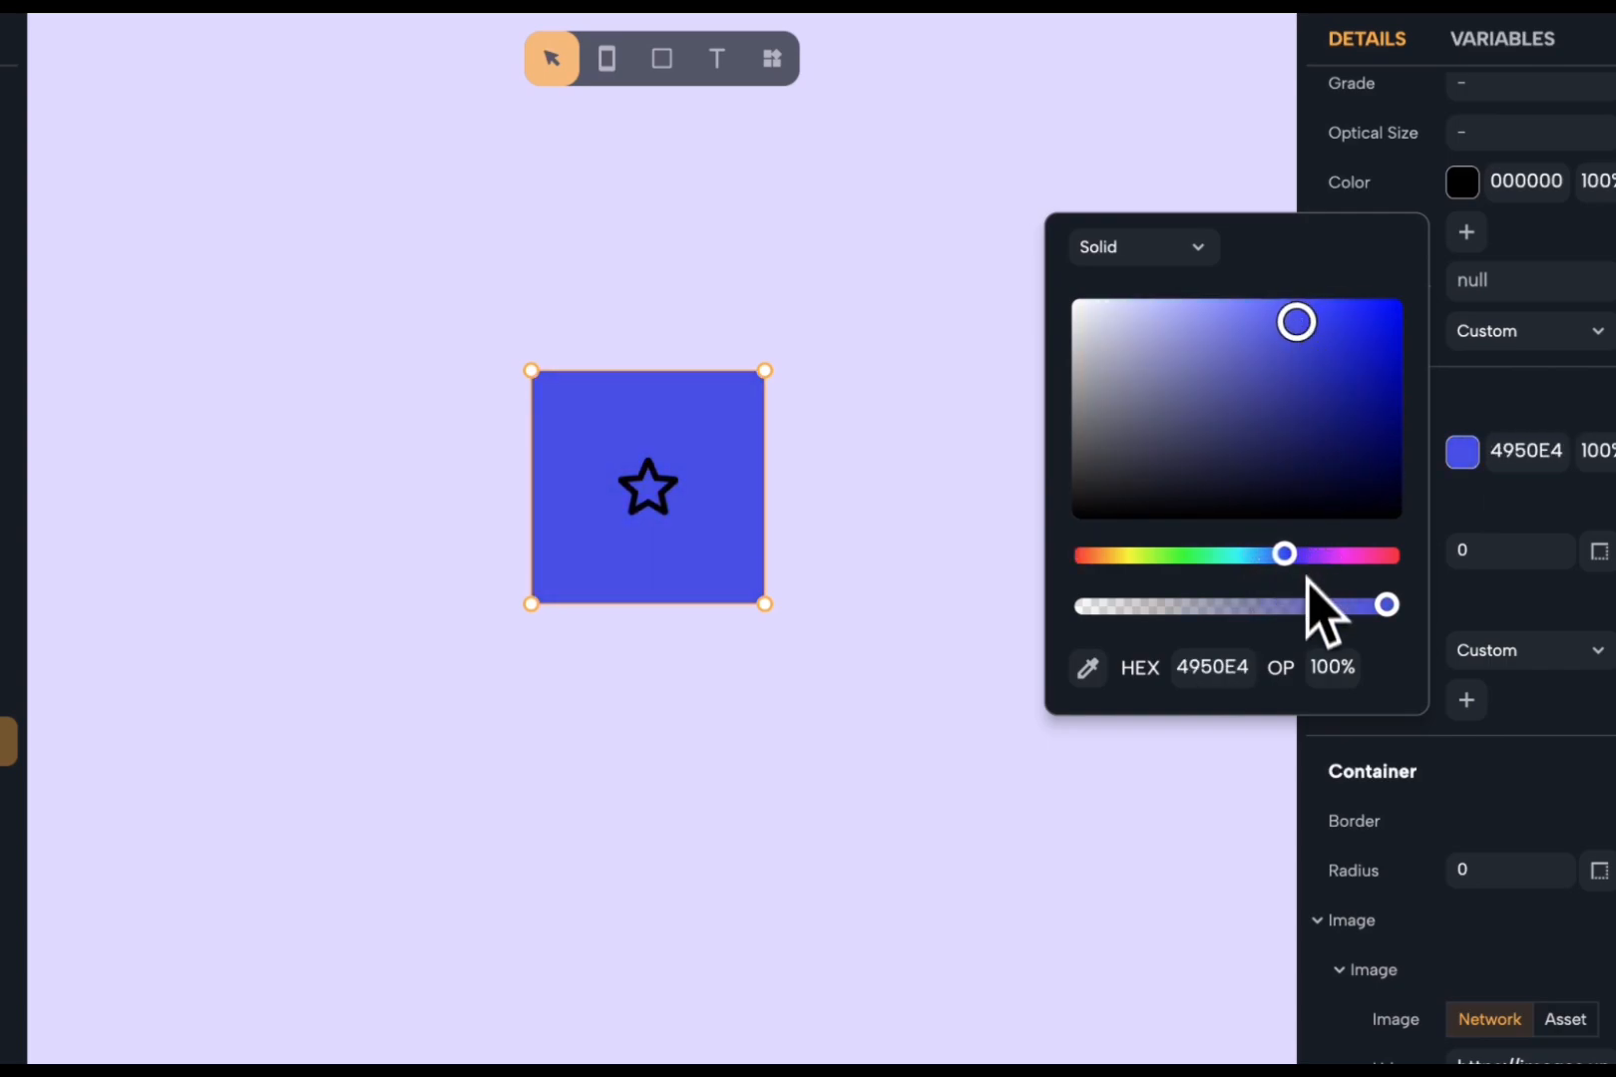
pyautogui.moveTo(1302, 605); pyautogui.dragTo(1187, 604)
pyautogui.click(1305, 322)
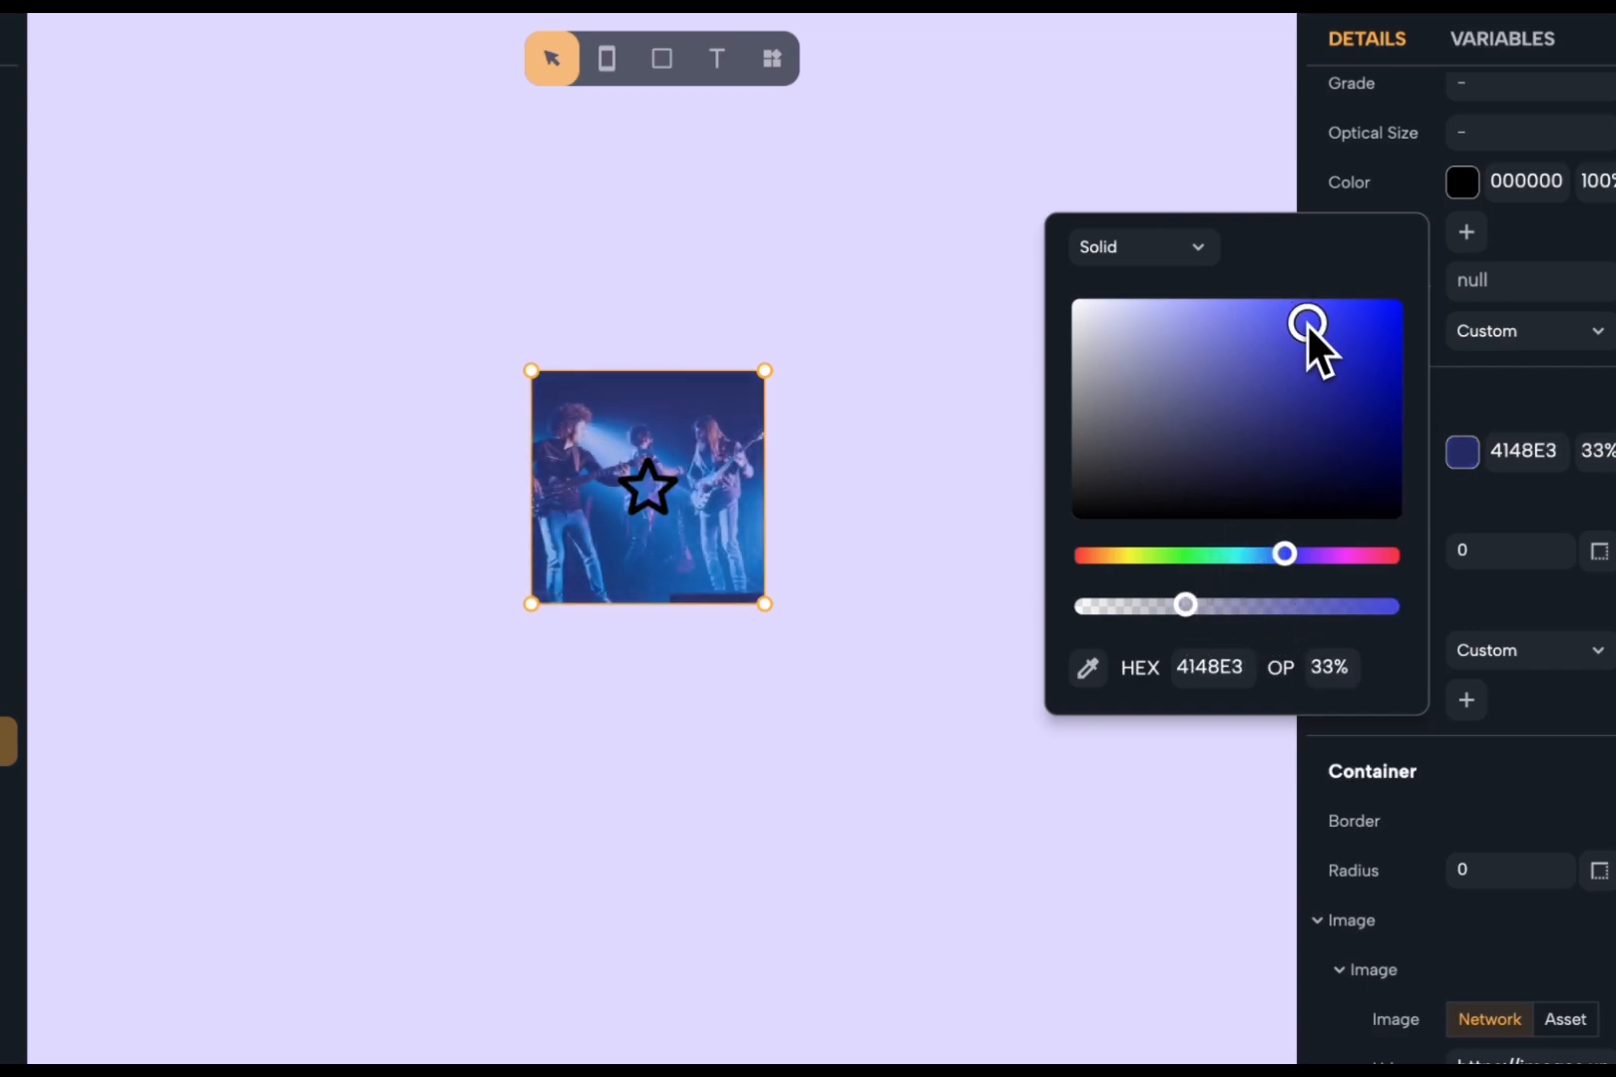
pyautogui.moveTo(1306, 322); pyautogui.dragTo(1313, 337)
pyautogui.moveTo(1284, 554)
pyautogui.mouseDown()
pyautogui.moveTo(1312, 557)
pyautogui.moveTo(1299, 555)
pyautogui.mouseUp()
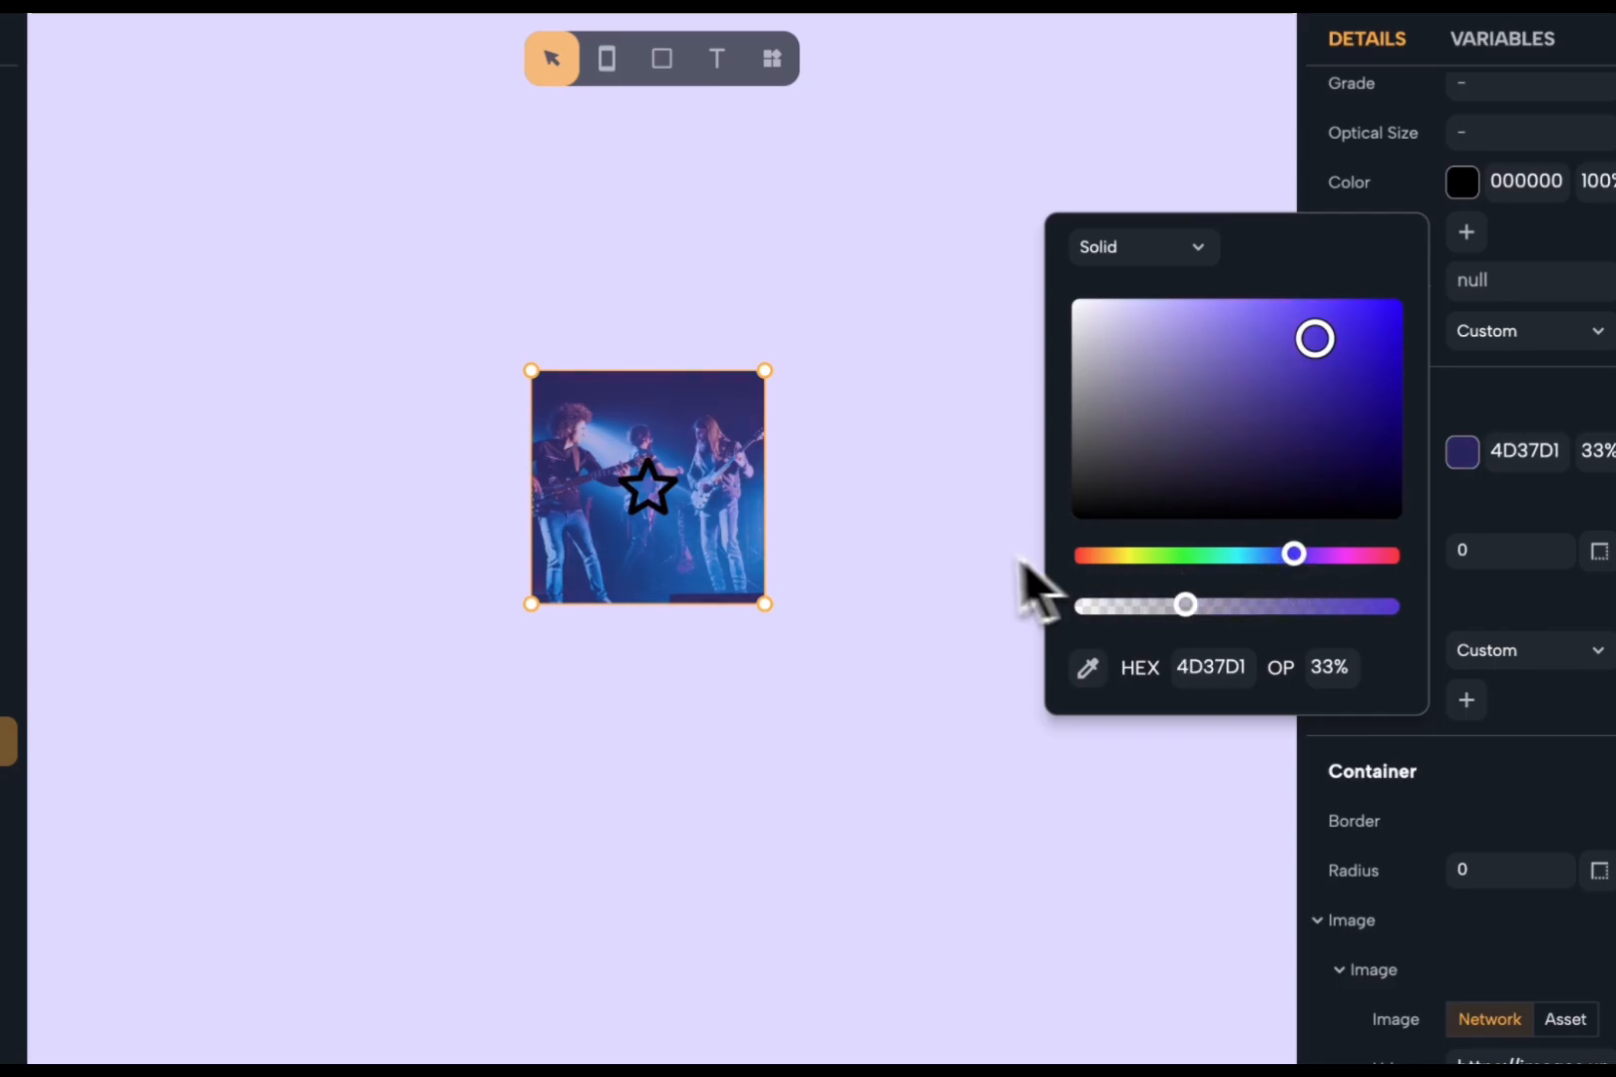
pyautogui.click(917, 533)
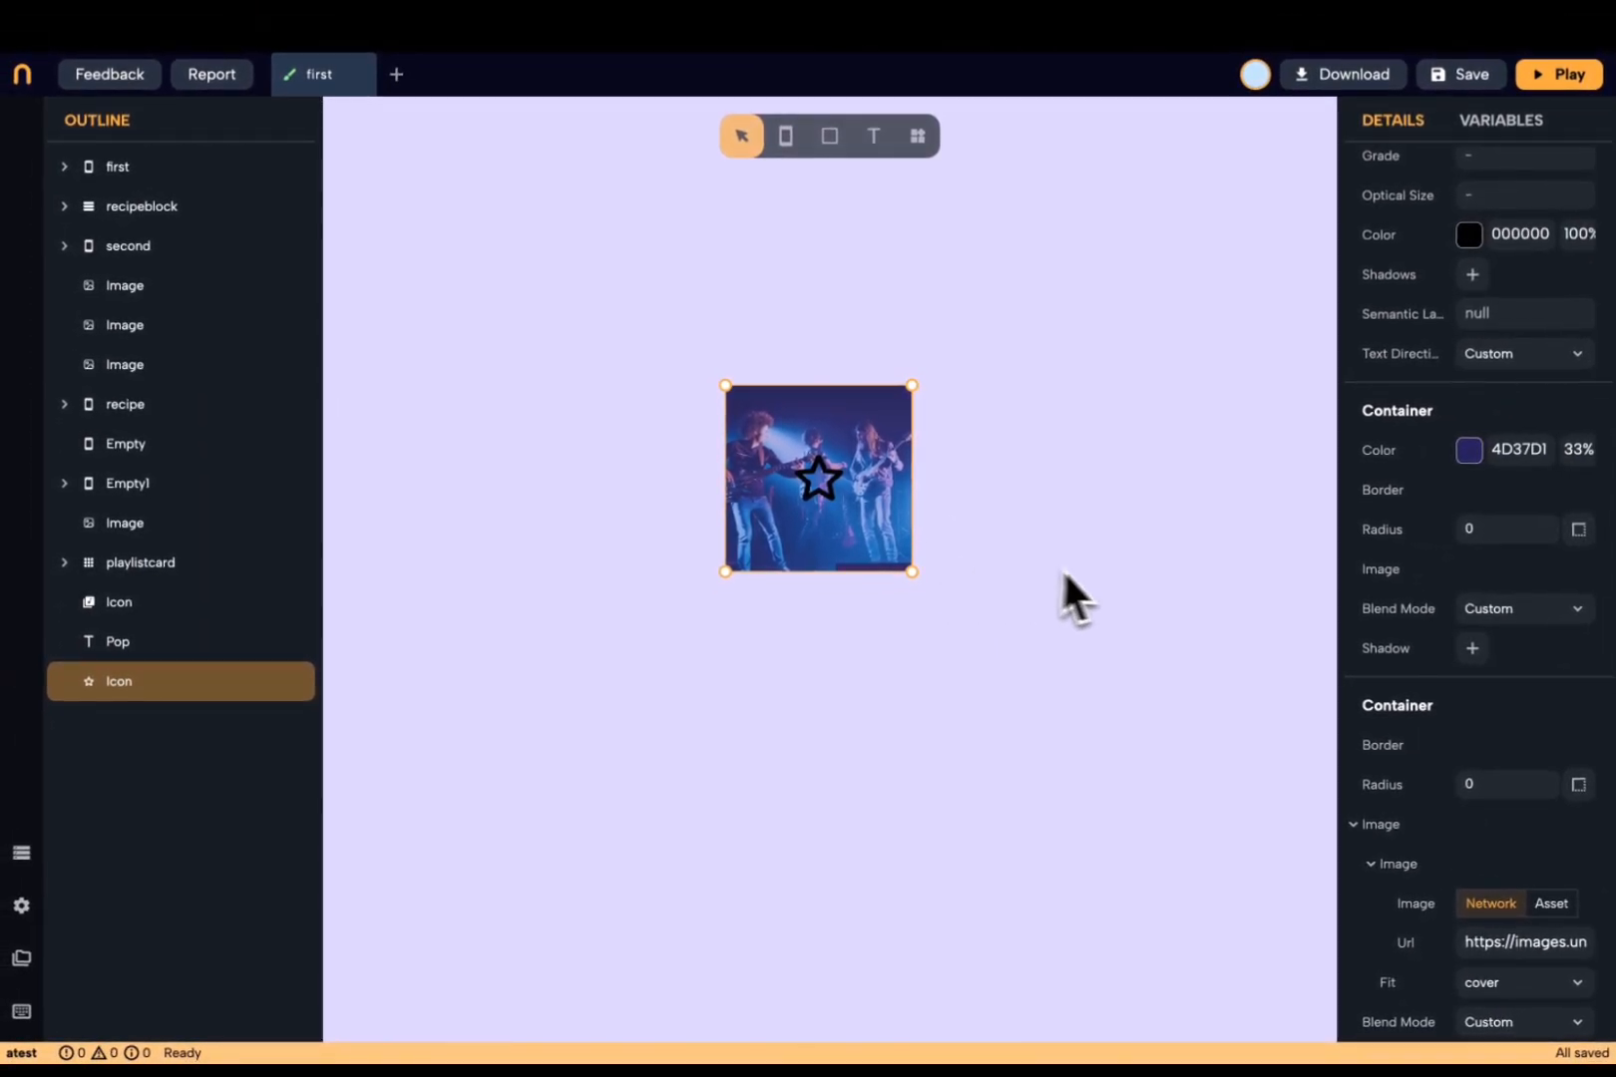
# - Search the icons for "mus" and replace the star icon with the filled music note
pyautogui.scroll(4, 1415, 533)
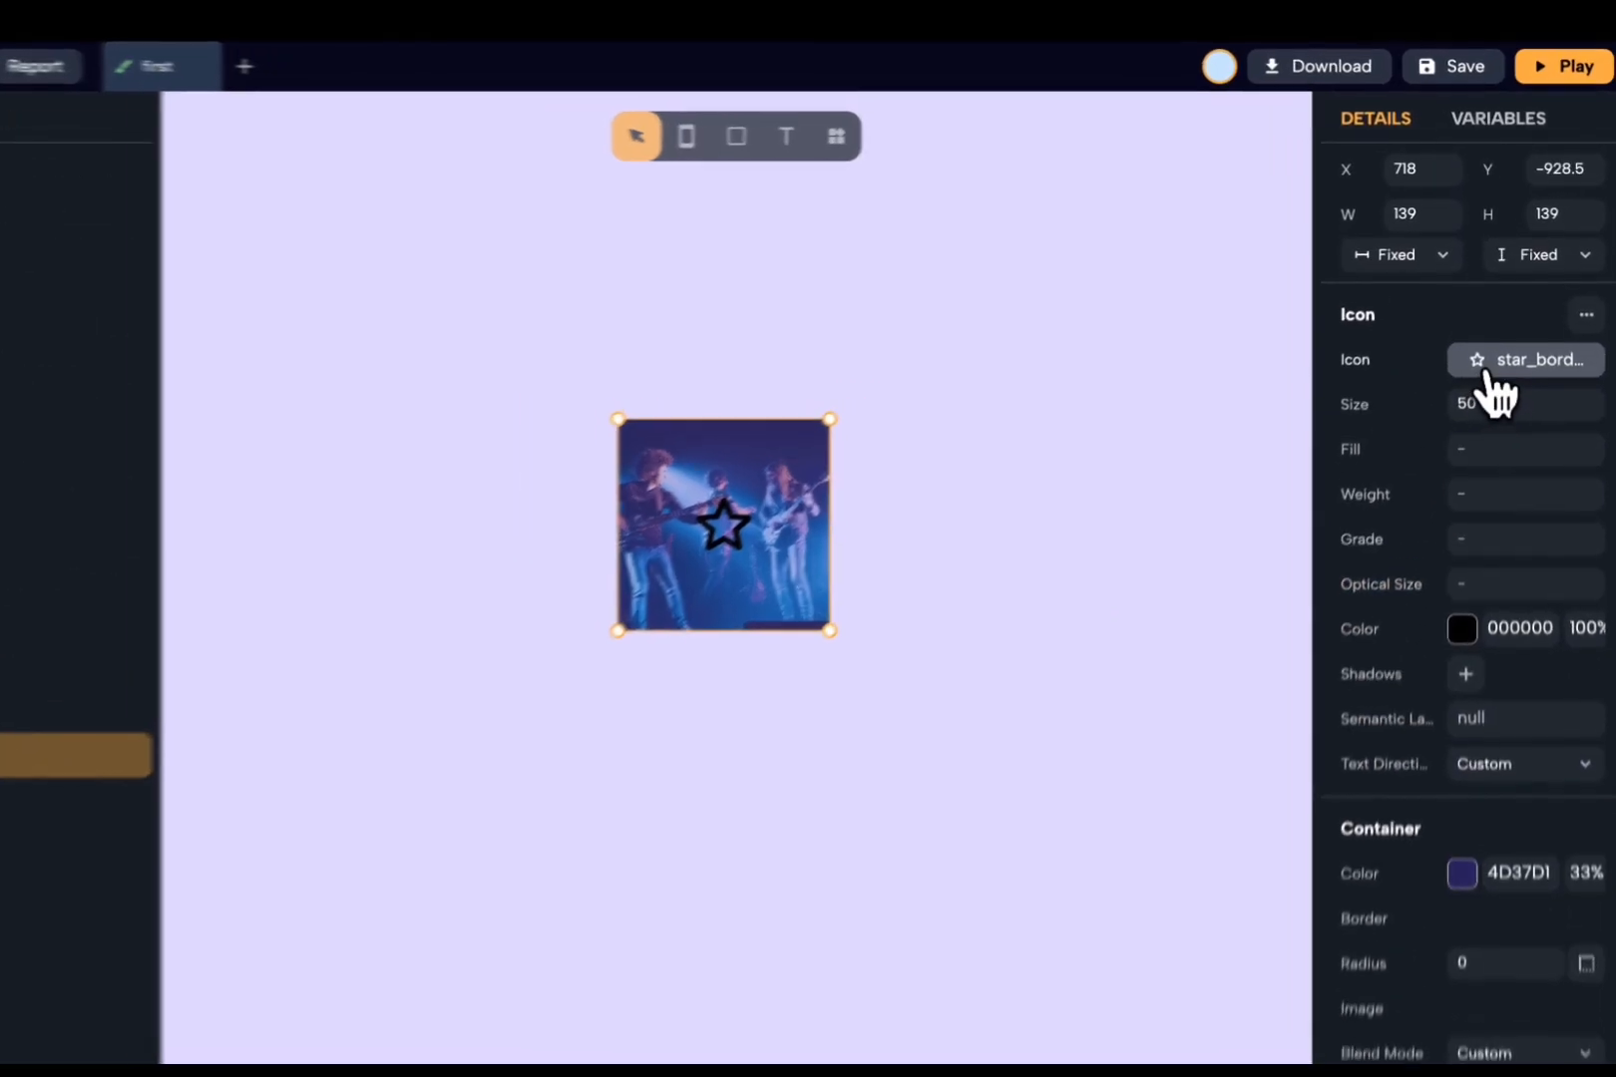
pyautogui.click(1485, 377)
pyautogui.write('m')
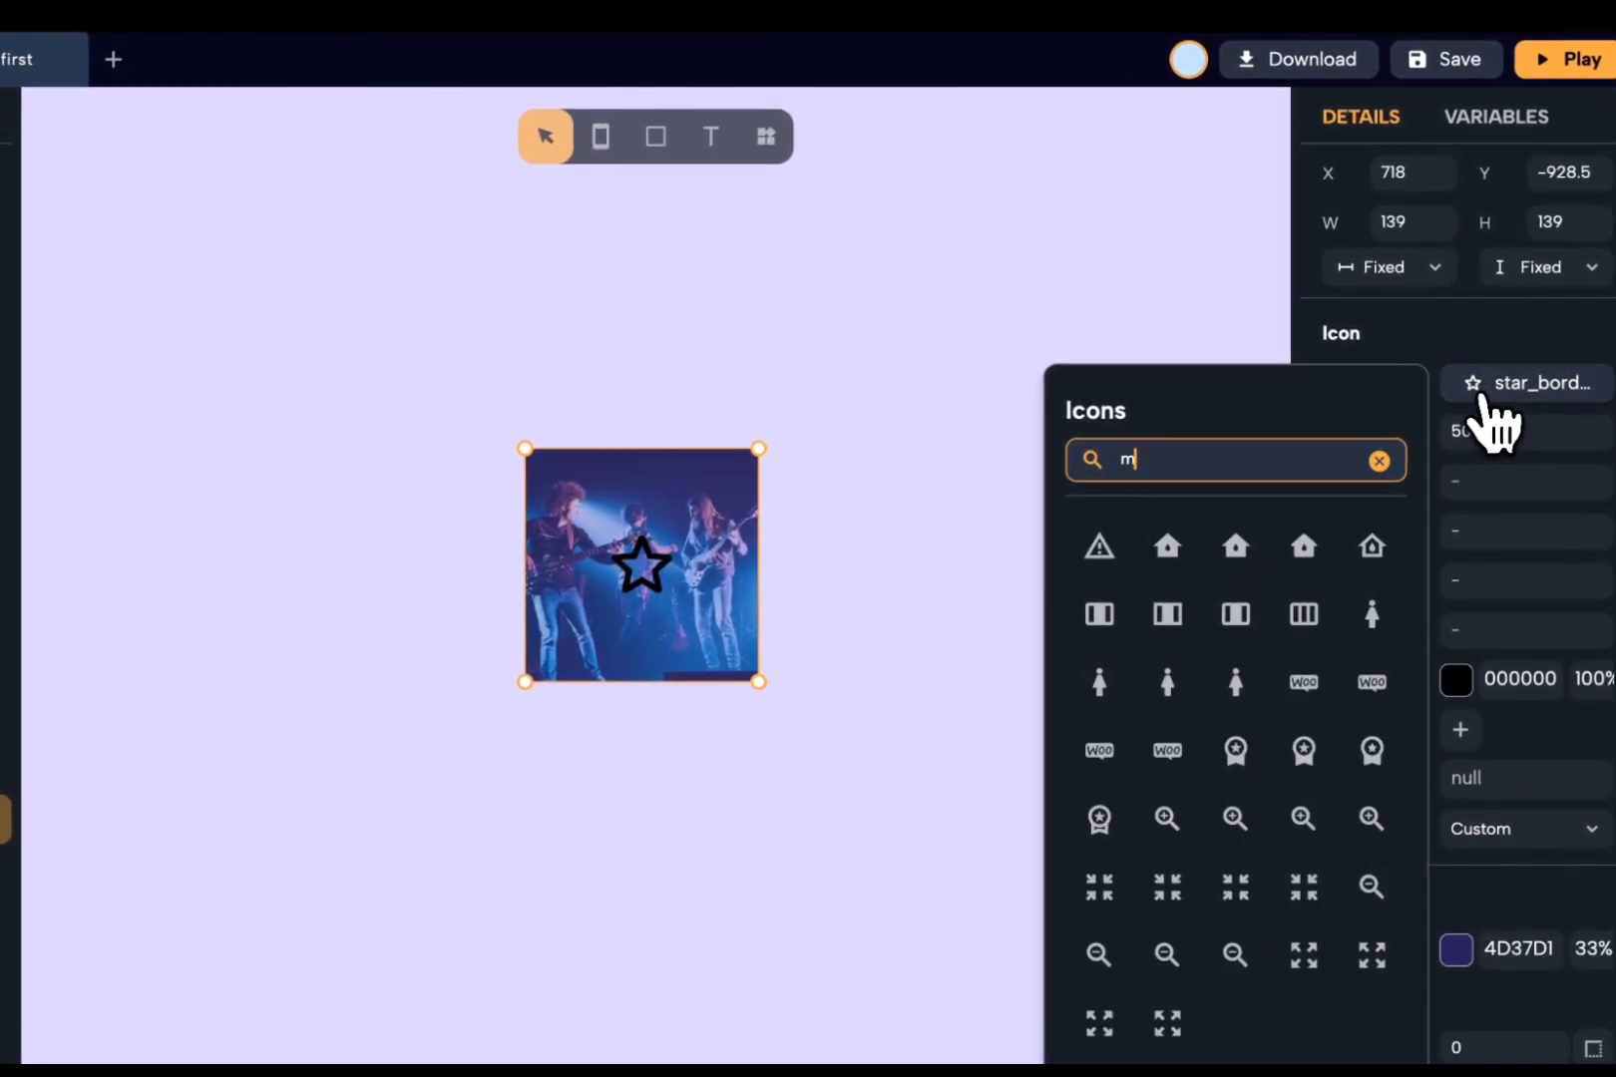
pyautogui.write('us')
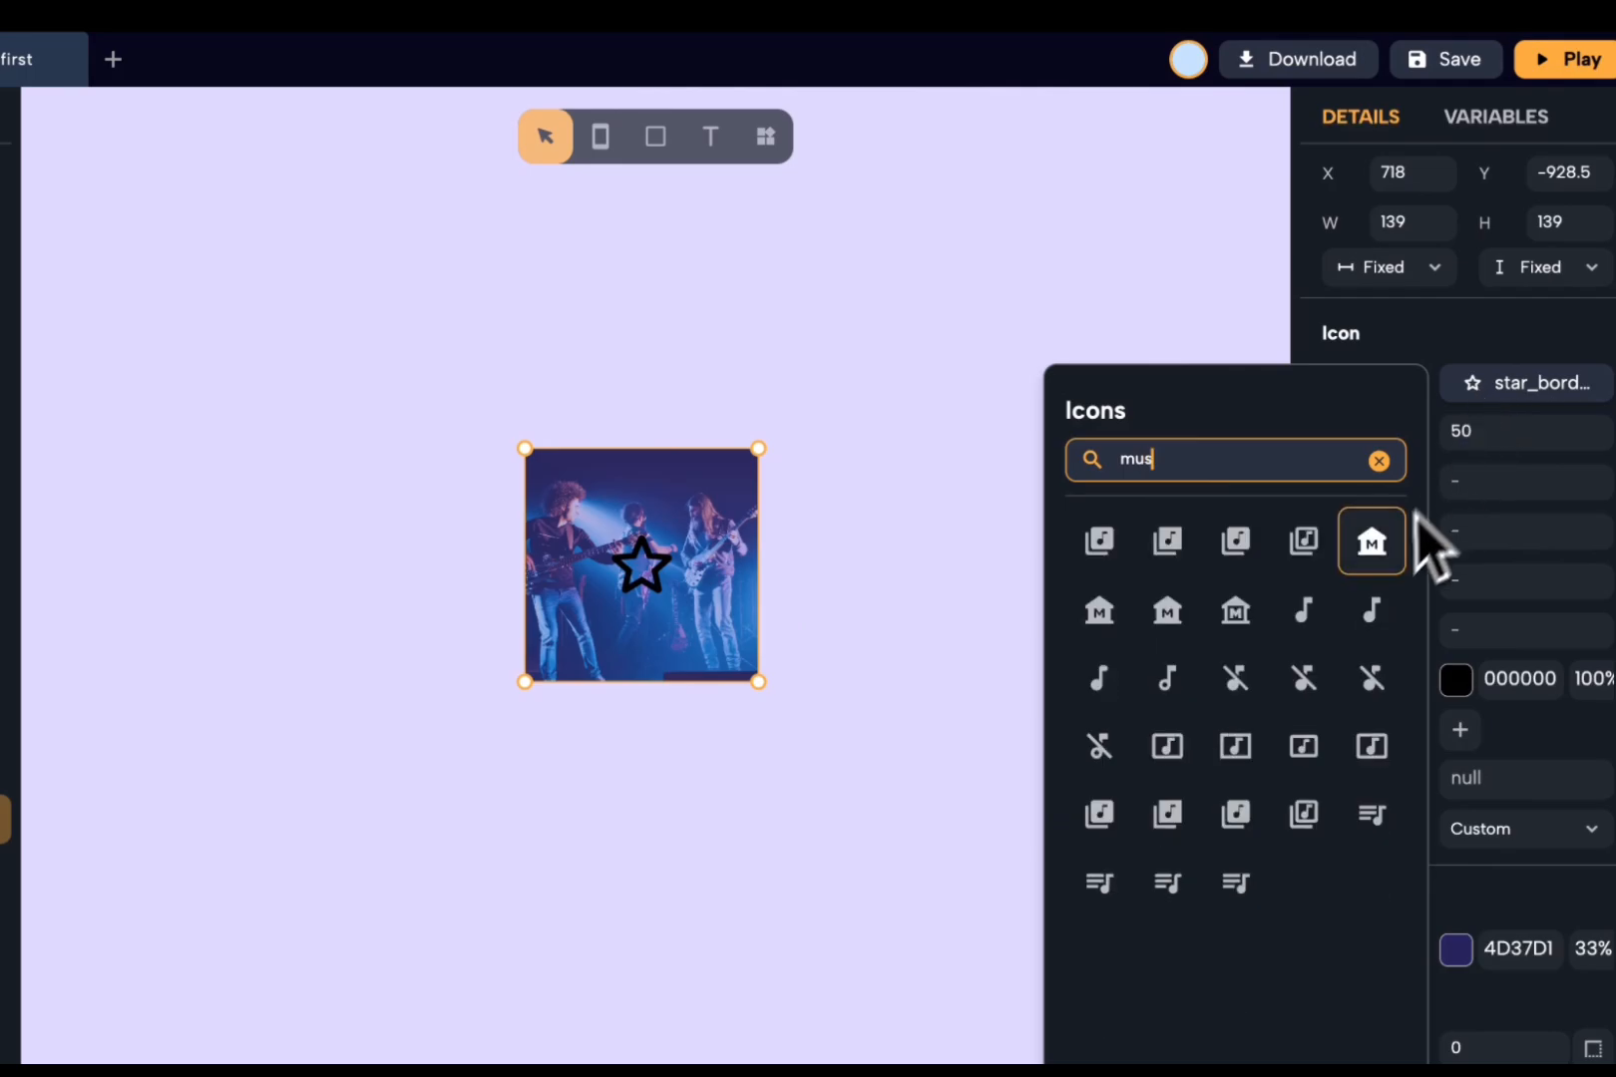
pyautogui.click(1309, 611)
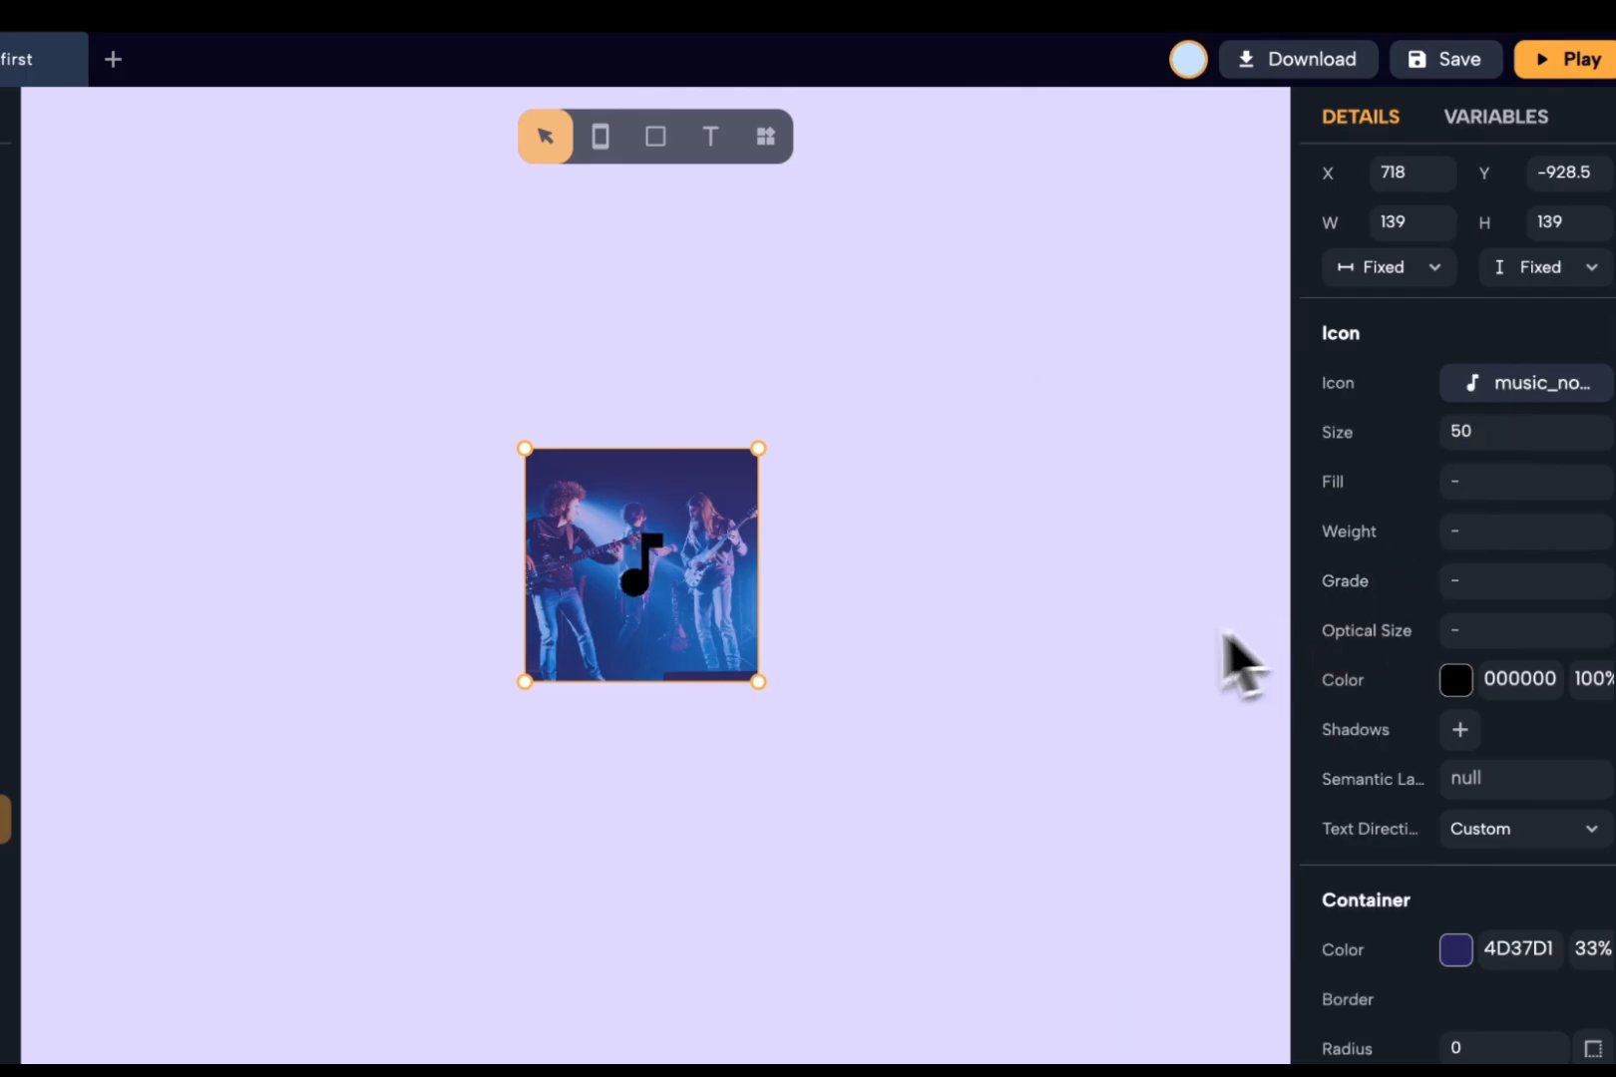
# - Add a text widget about 83 by 29 over the lower part of the music card, reading "Playlist name"
pyautogui.click(753, 364)
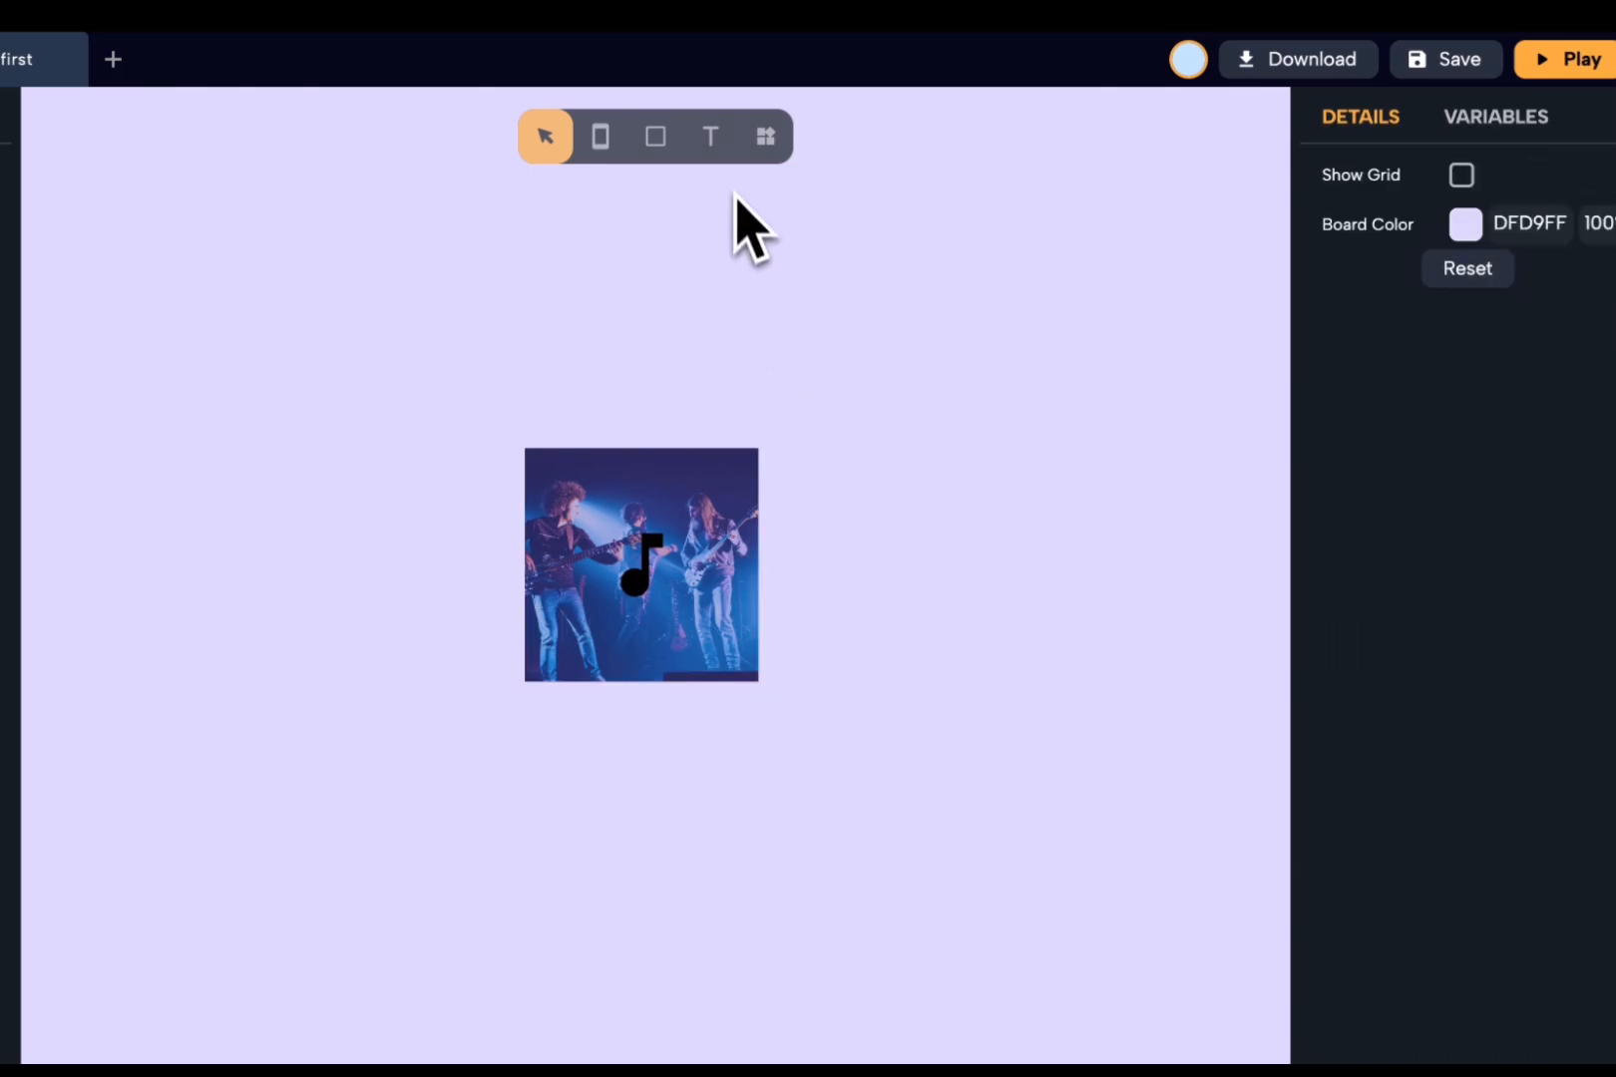
pyautogui.click(713, 140)
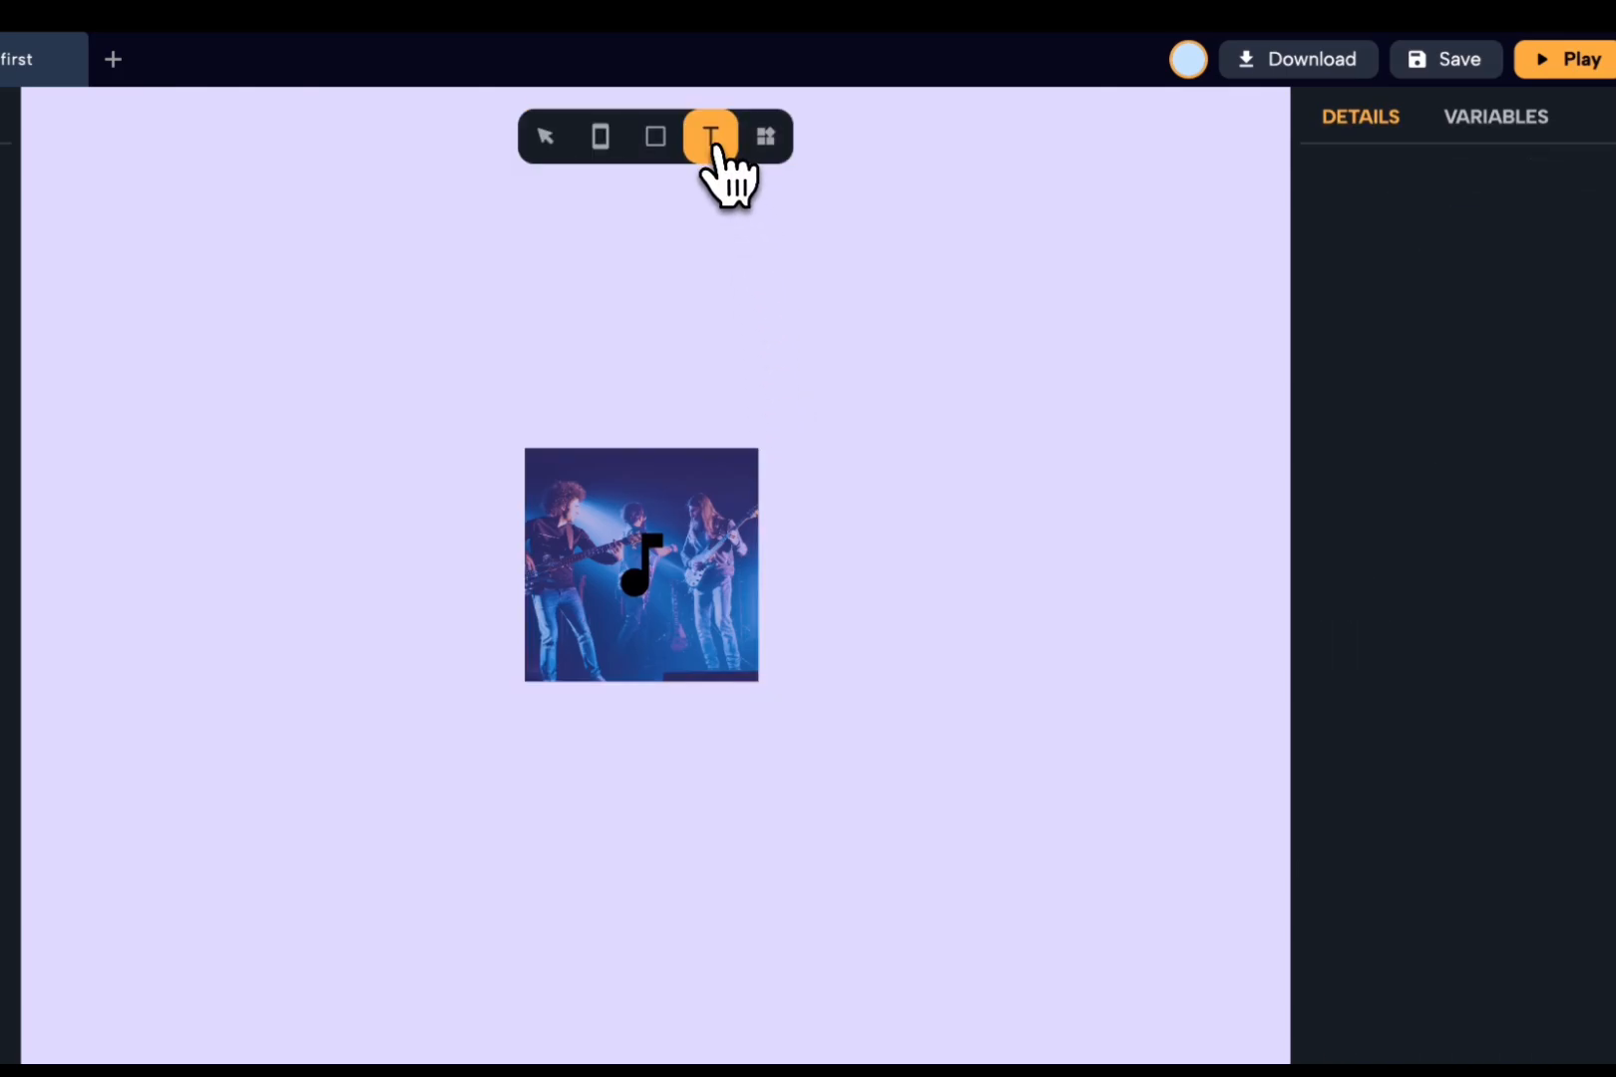
pyautogui.moveTo(721, 549); pyautogui.dragTo(904, 593)
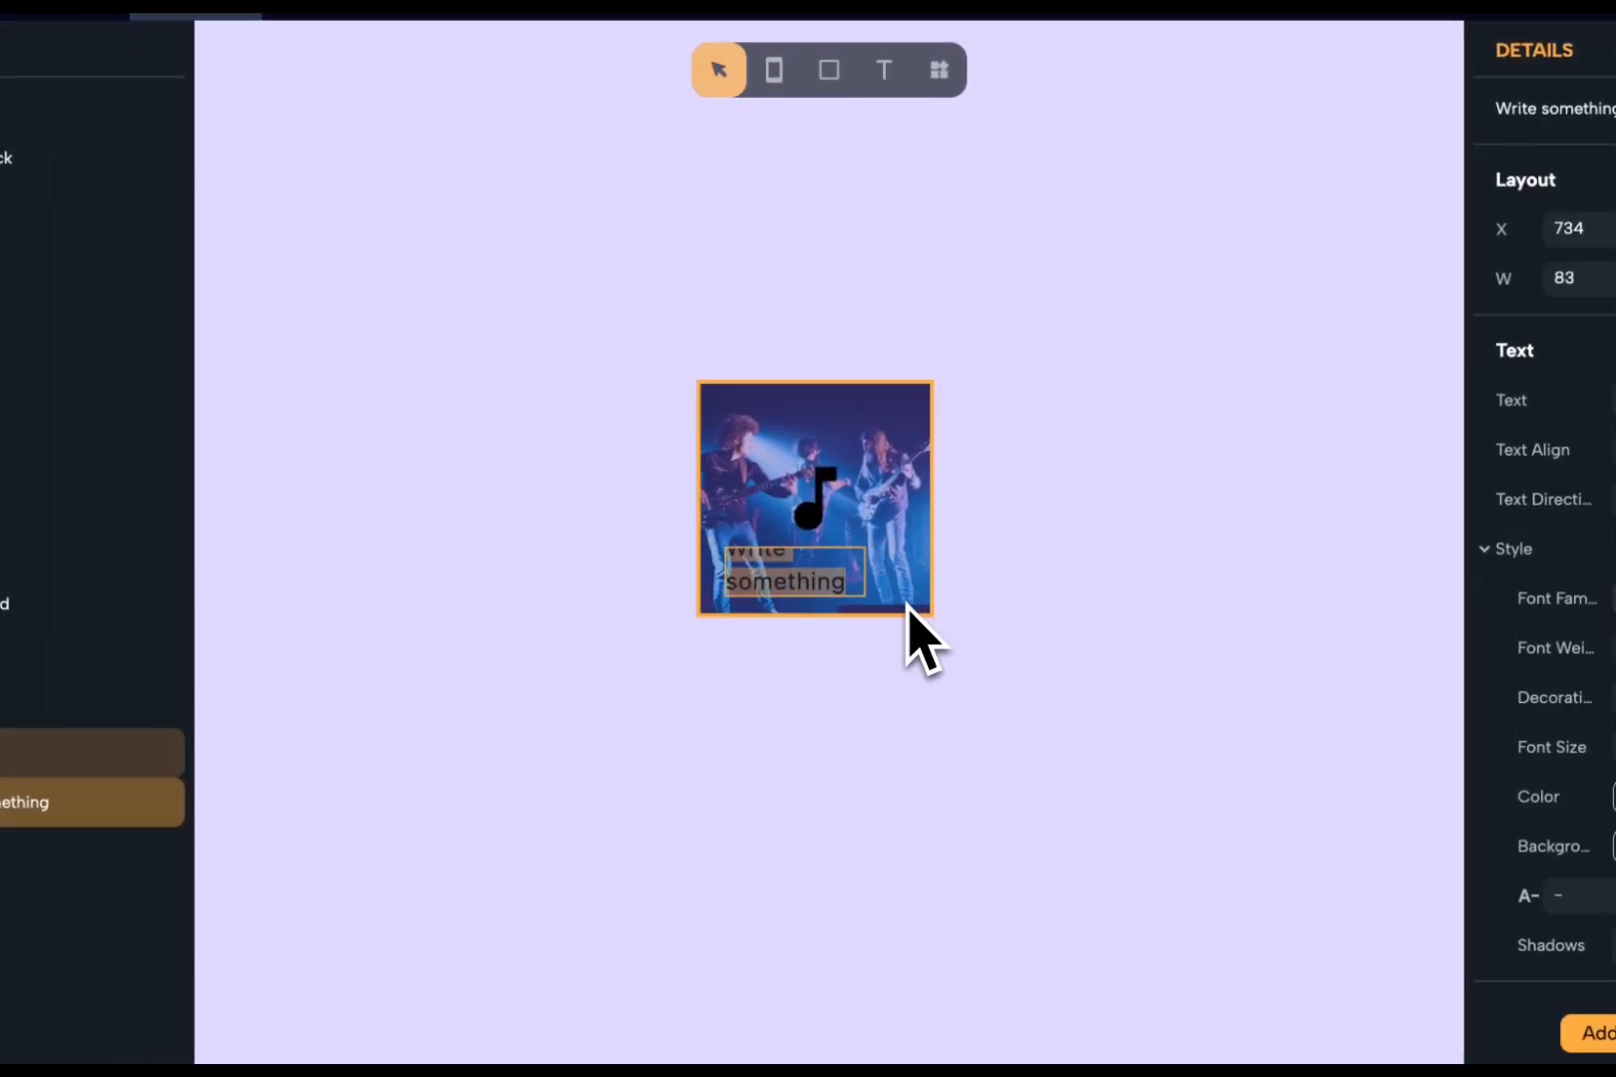
pyautogui.press('BackSpace')
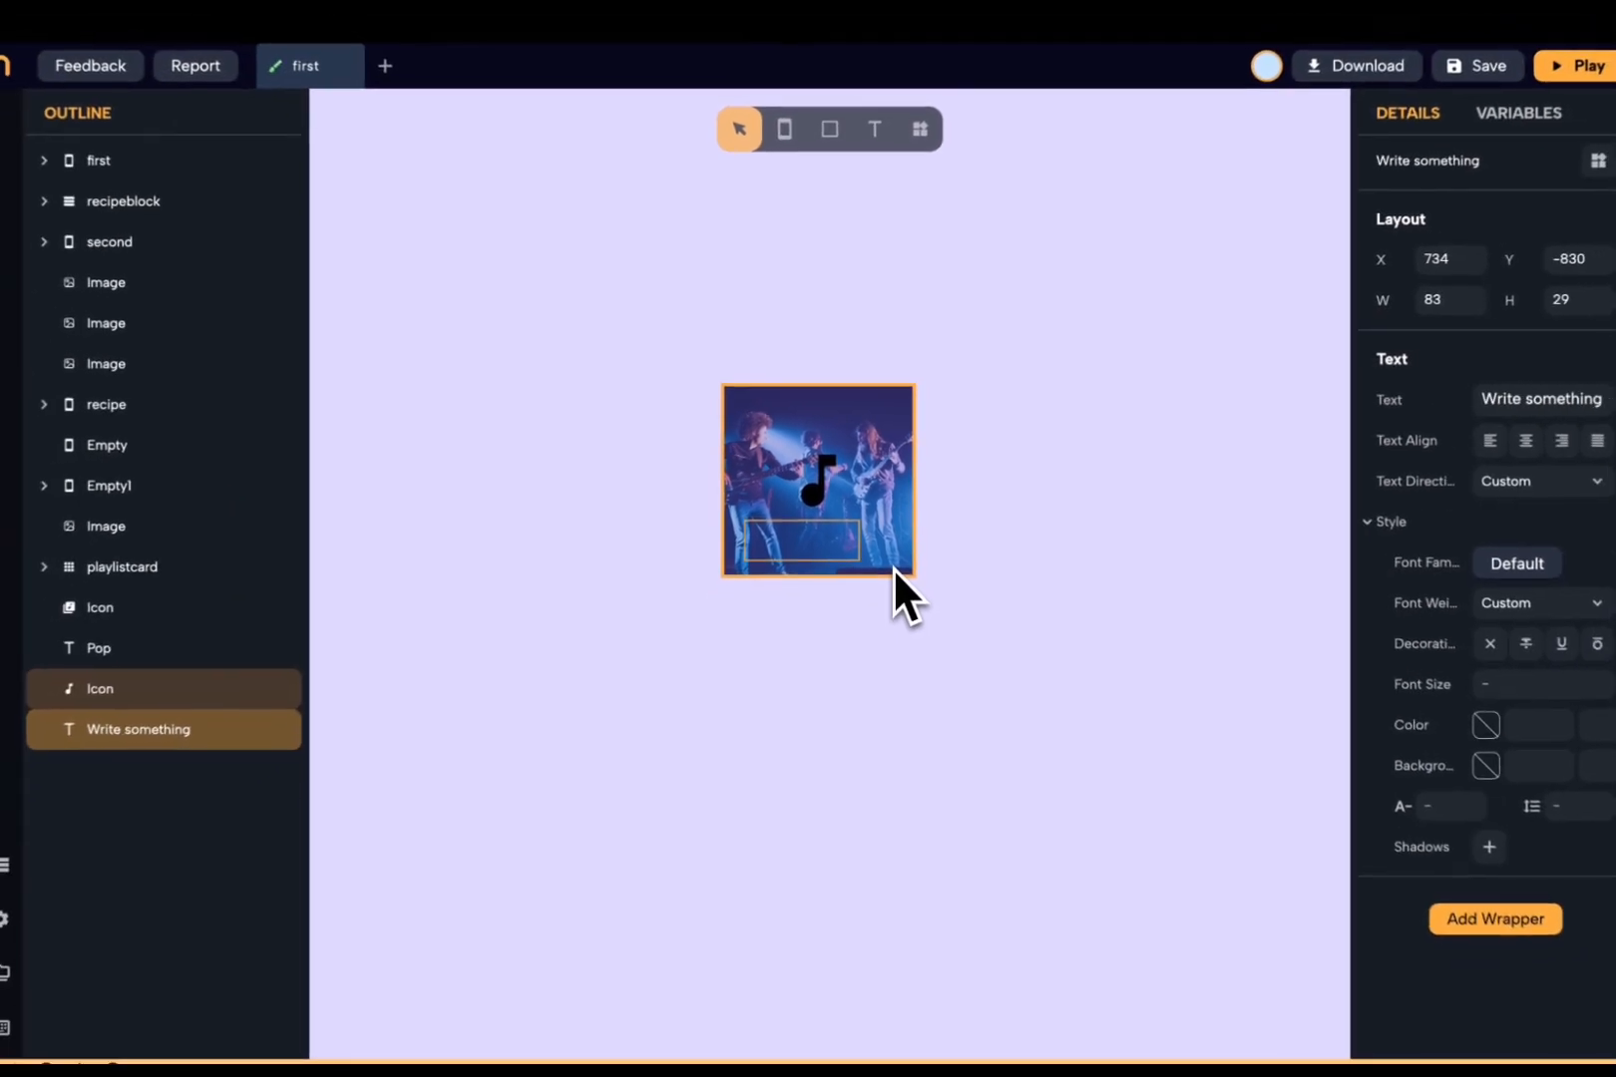
pyautogui.write('Playlist')
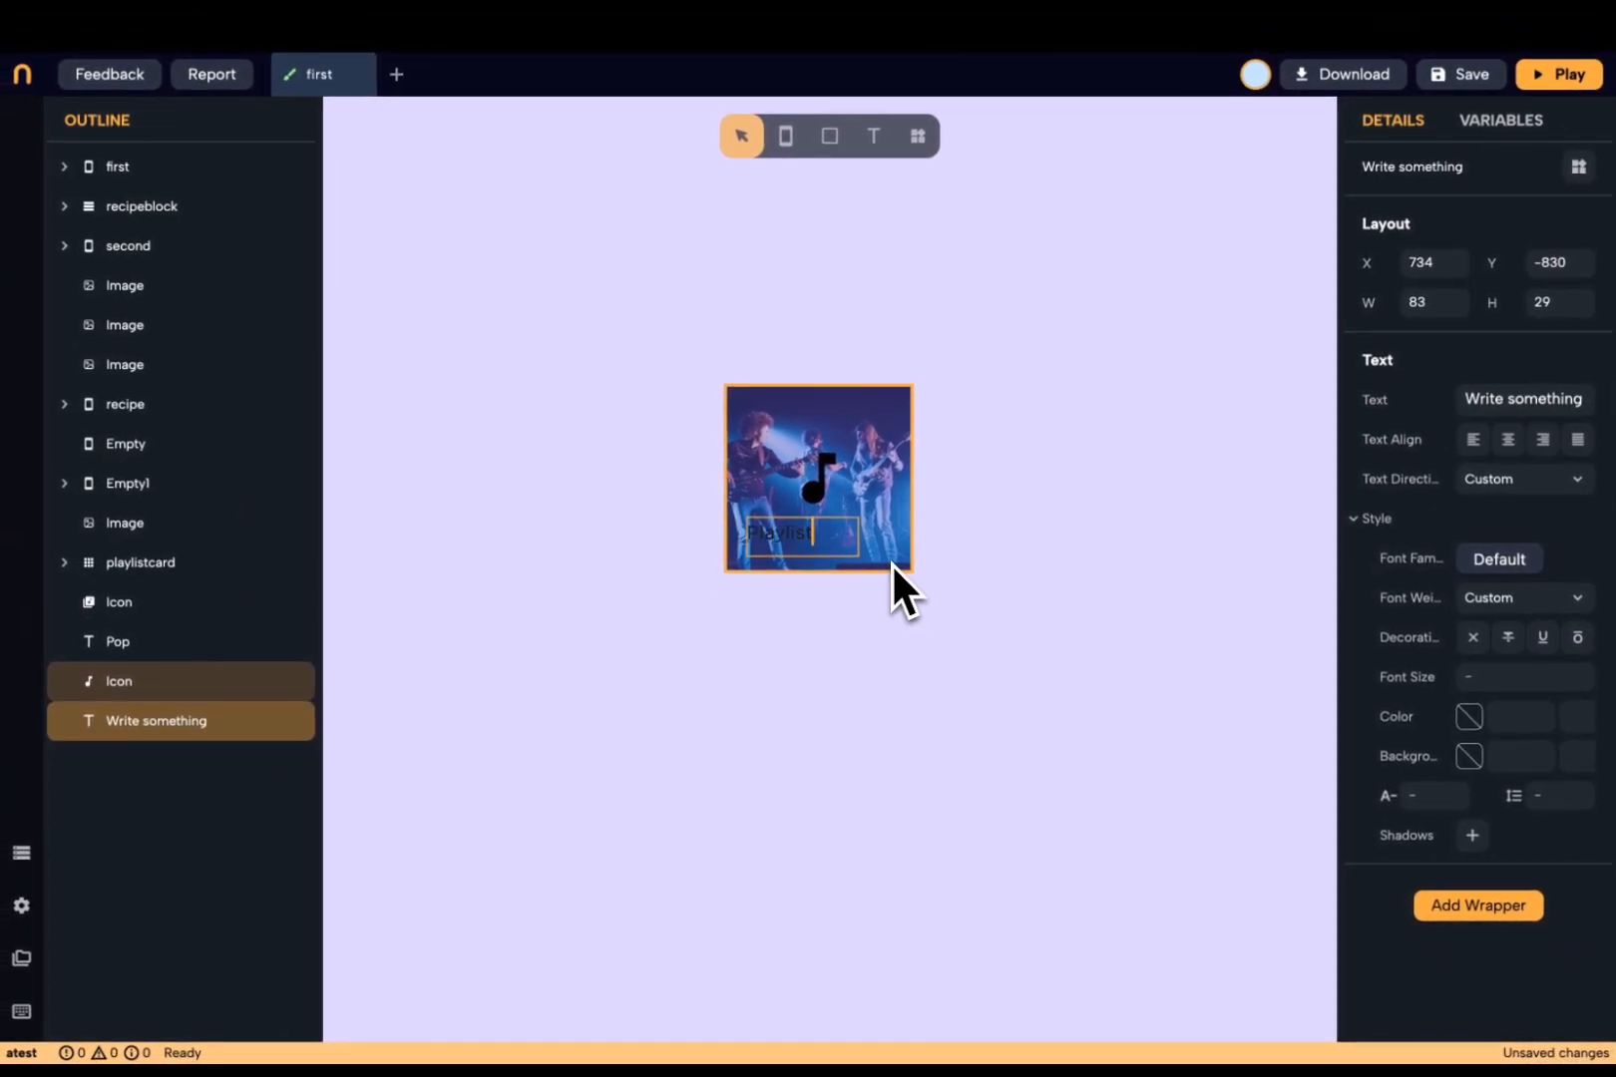
pyautogui.write(' name')
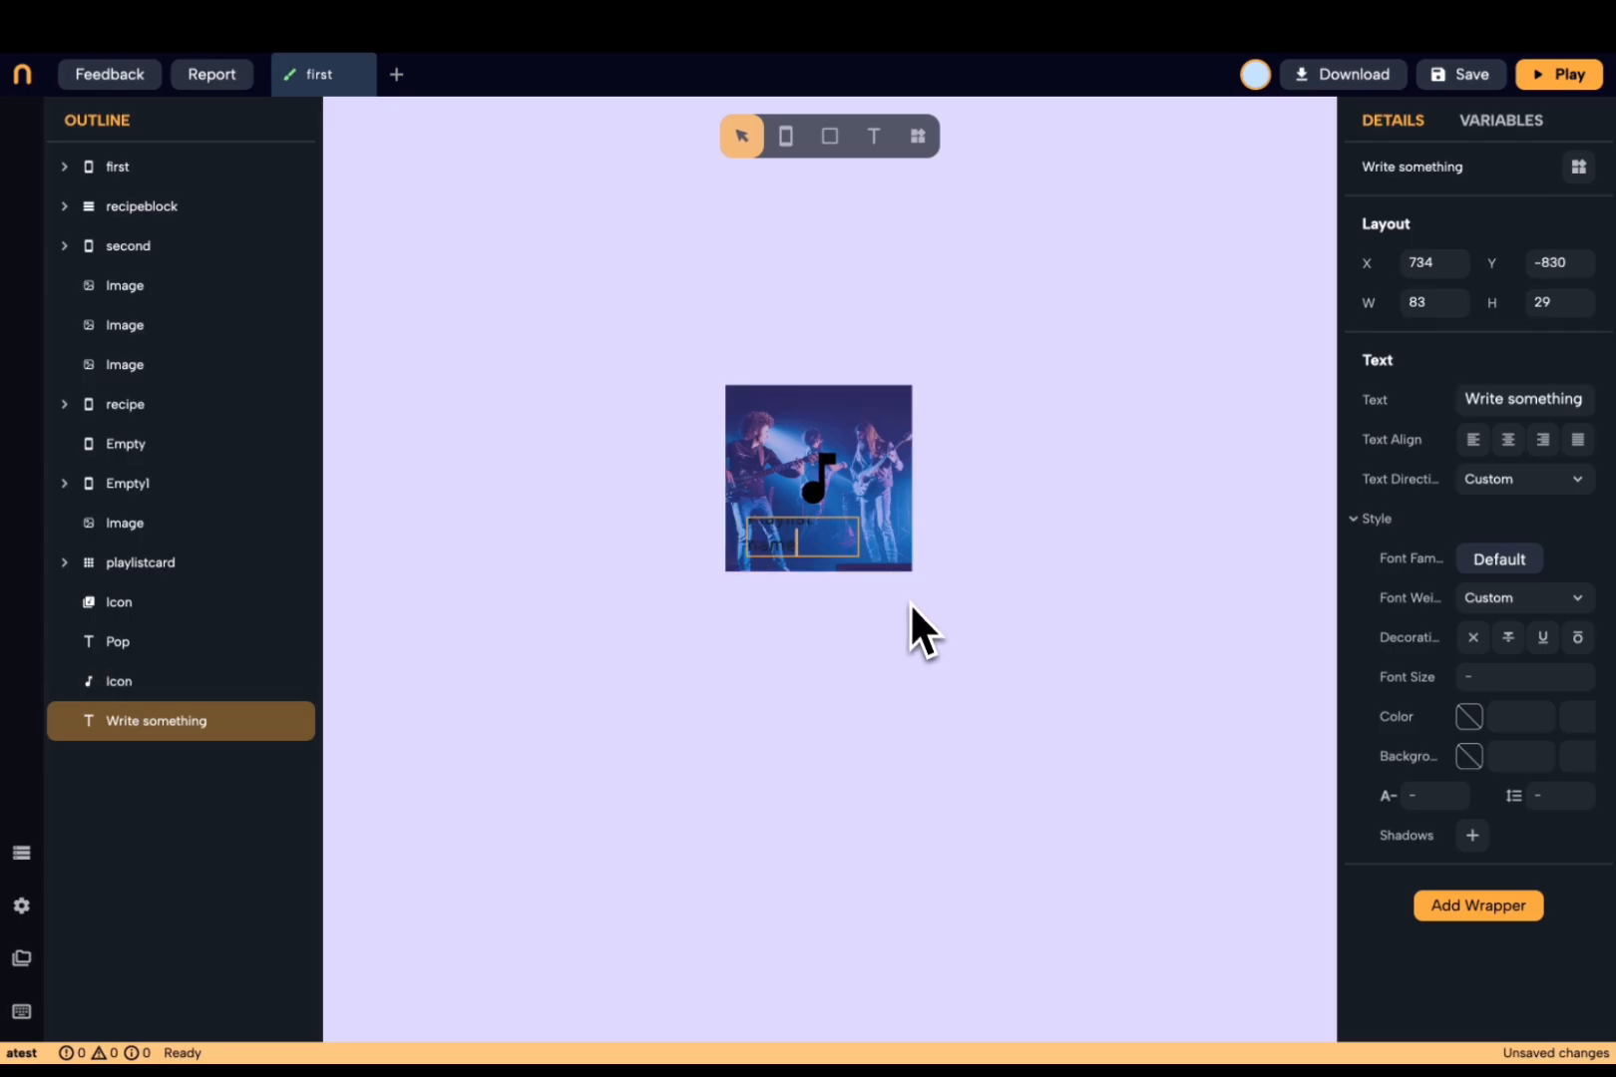
pyautogui.click(902, 604)
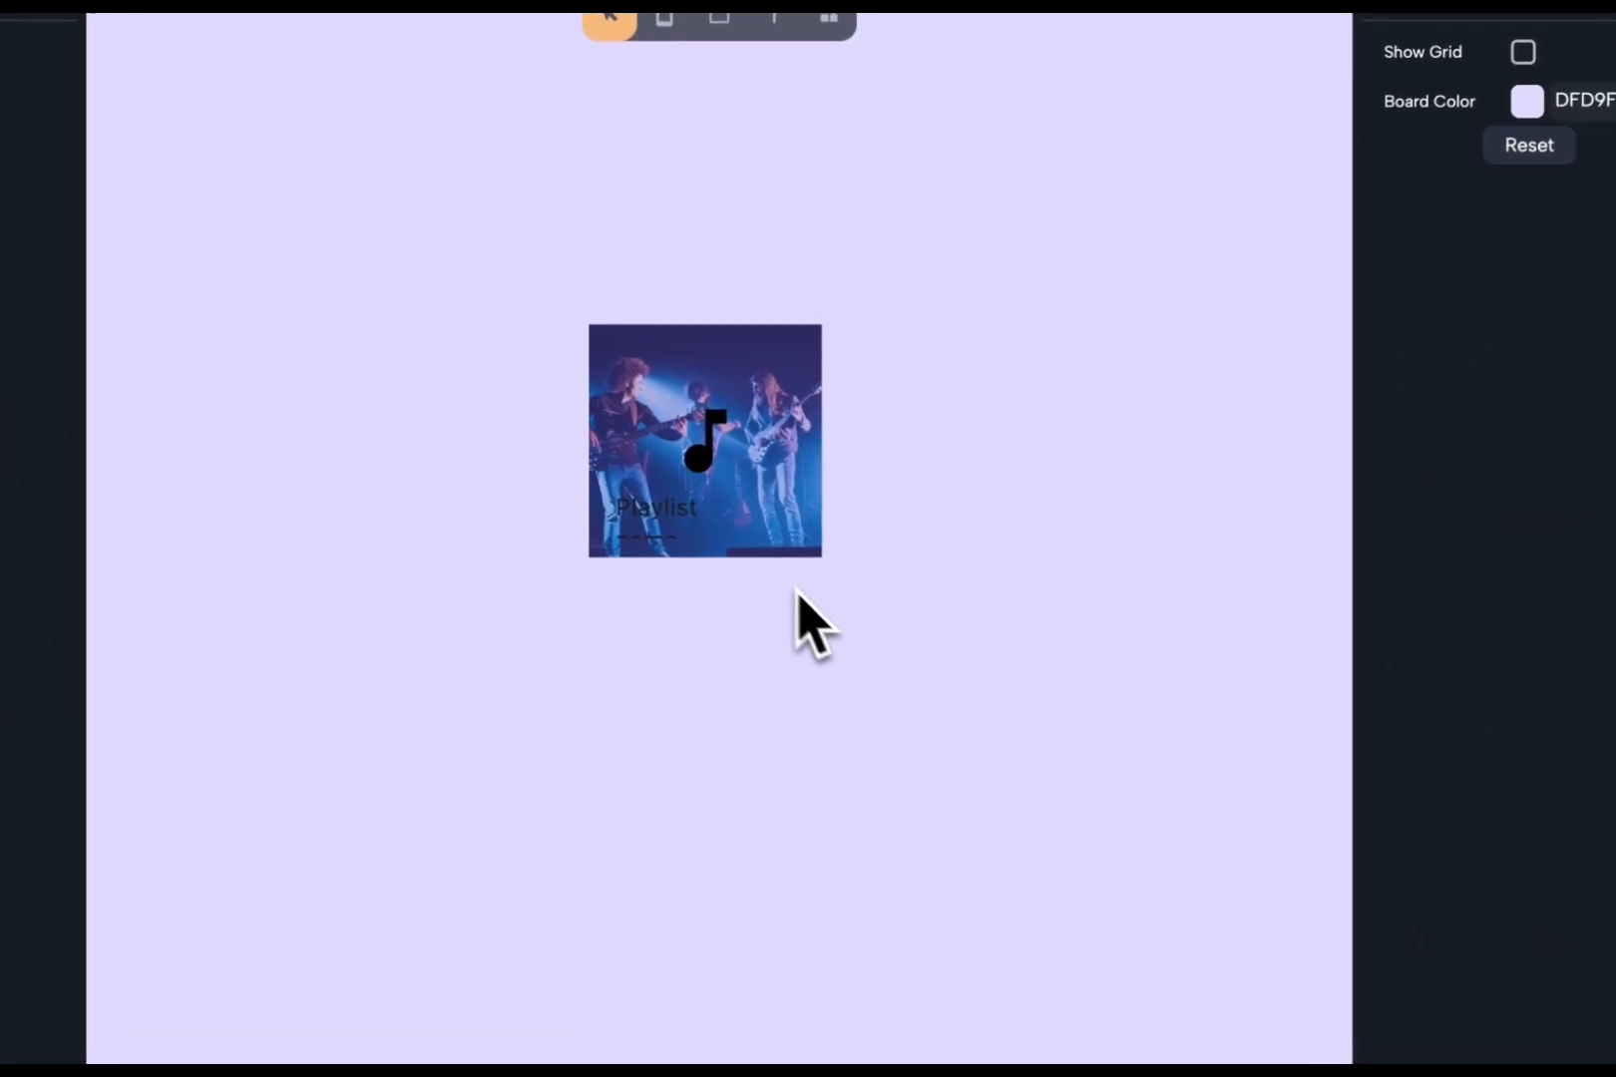
# - Resize the playlist name text box to about 95 by 25 and move it to about X 740, Y -826, below the music note
pyautogui.click(837, 537)
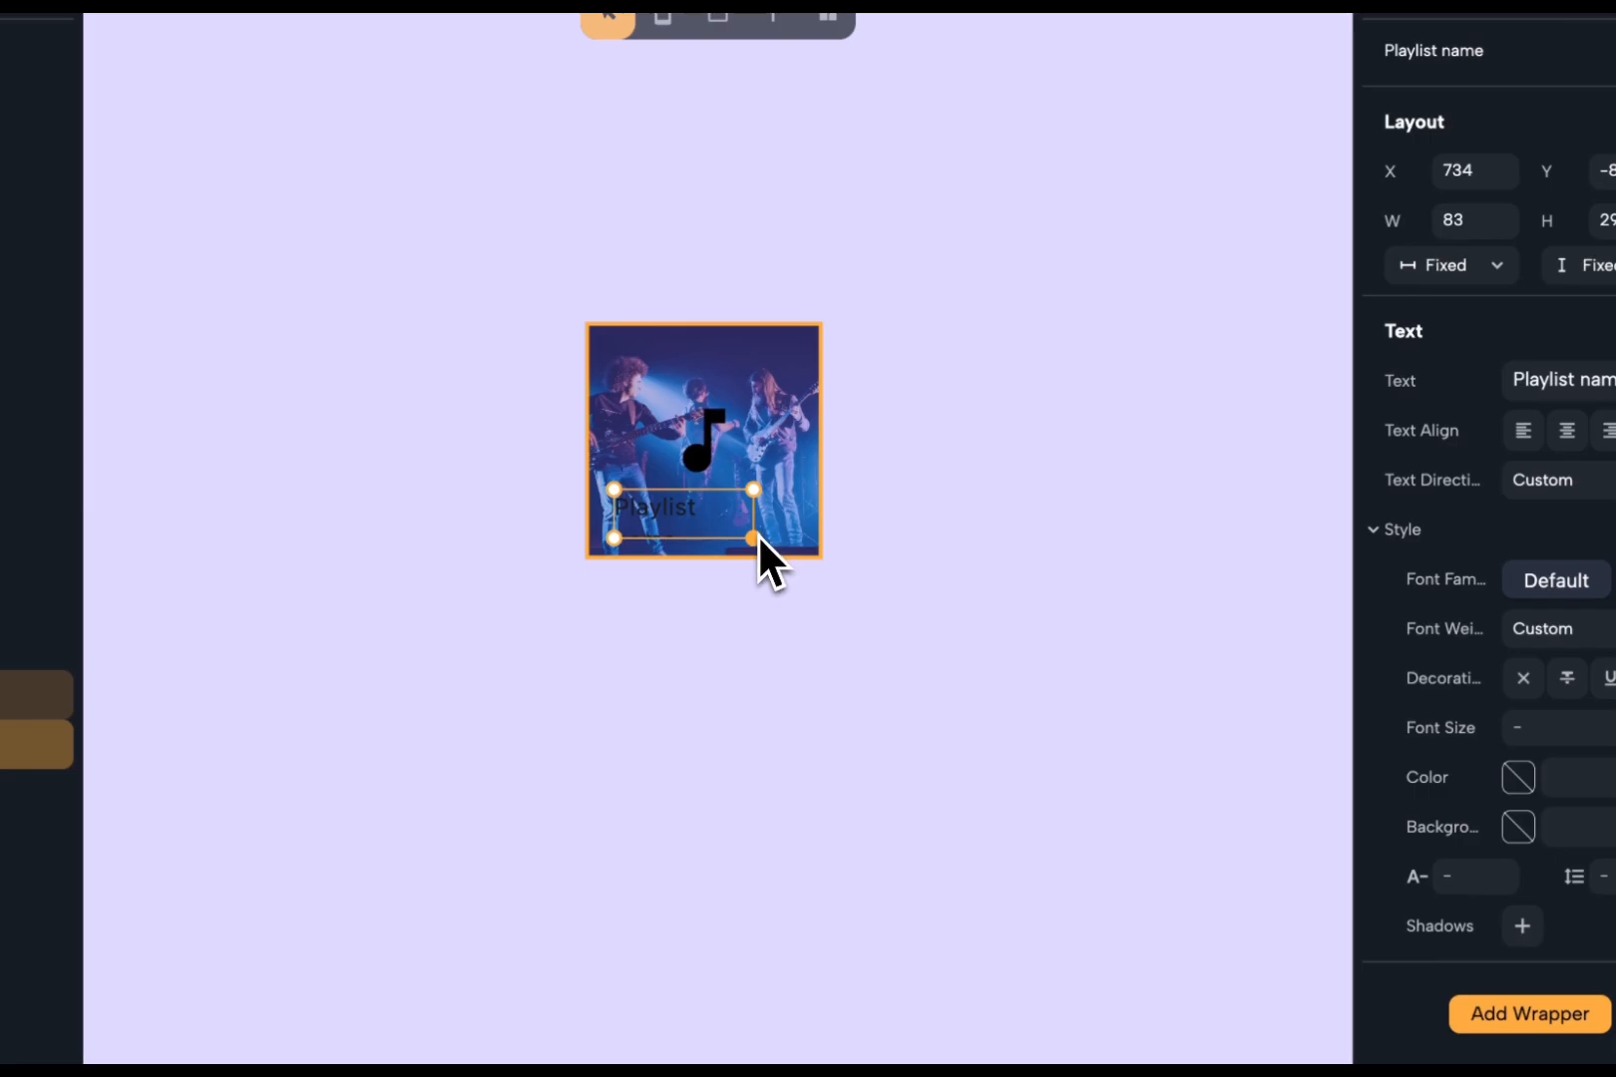
pyautogui.moveTo(755, 537)
pyautogui.mouseDown()
pyautogui.moveTo(784, 517)
pyautogui.moveTo(775, 531)
pyautogui.mouseUp()
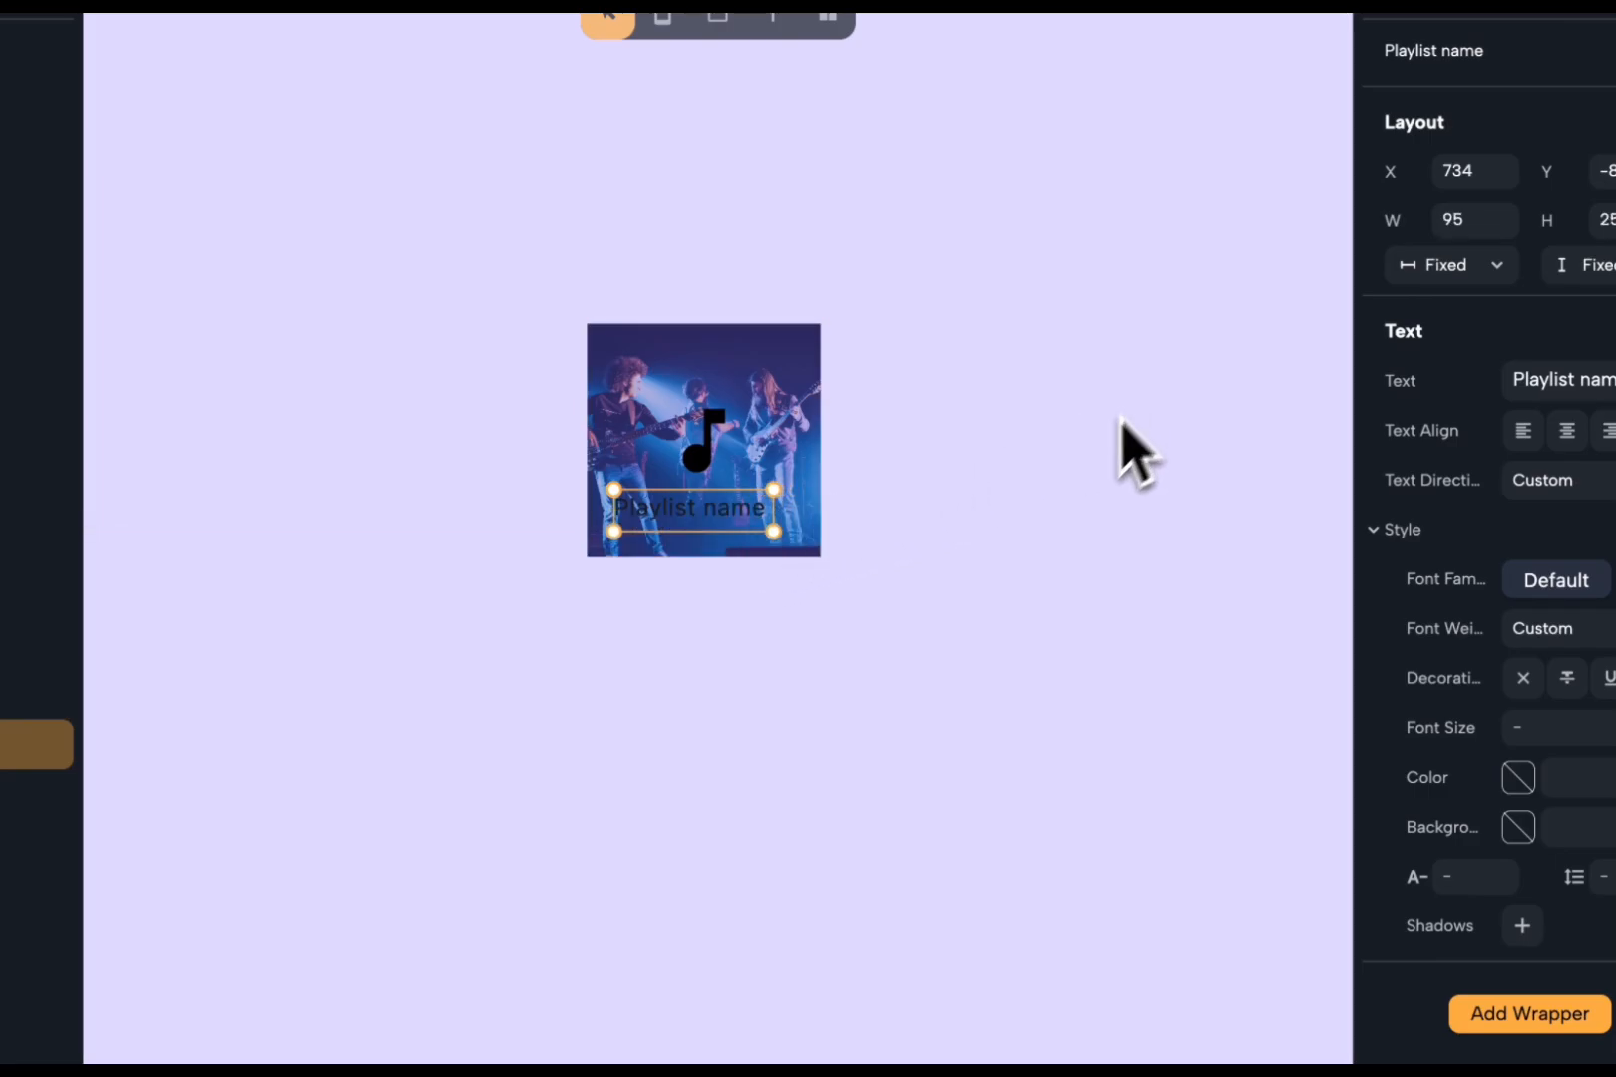
pyautogui.moveTo(730, 513); pyautogui.dragTo(746, 534)
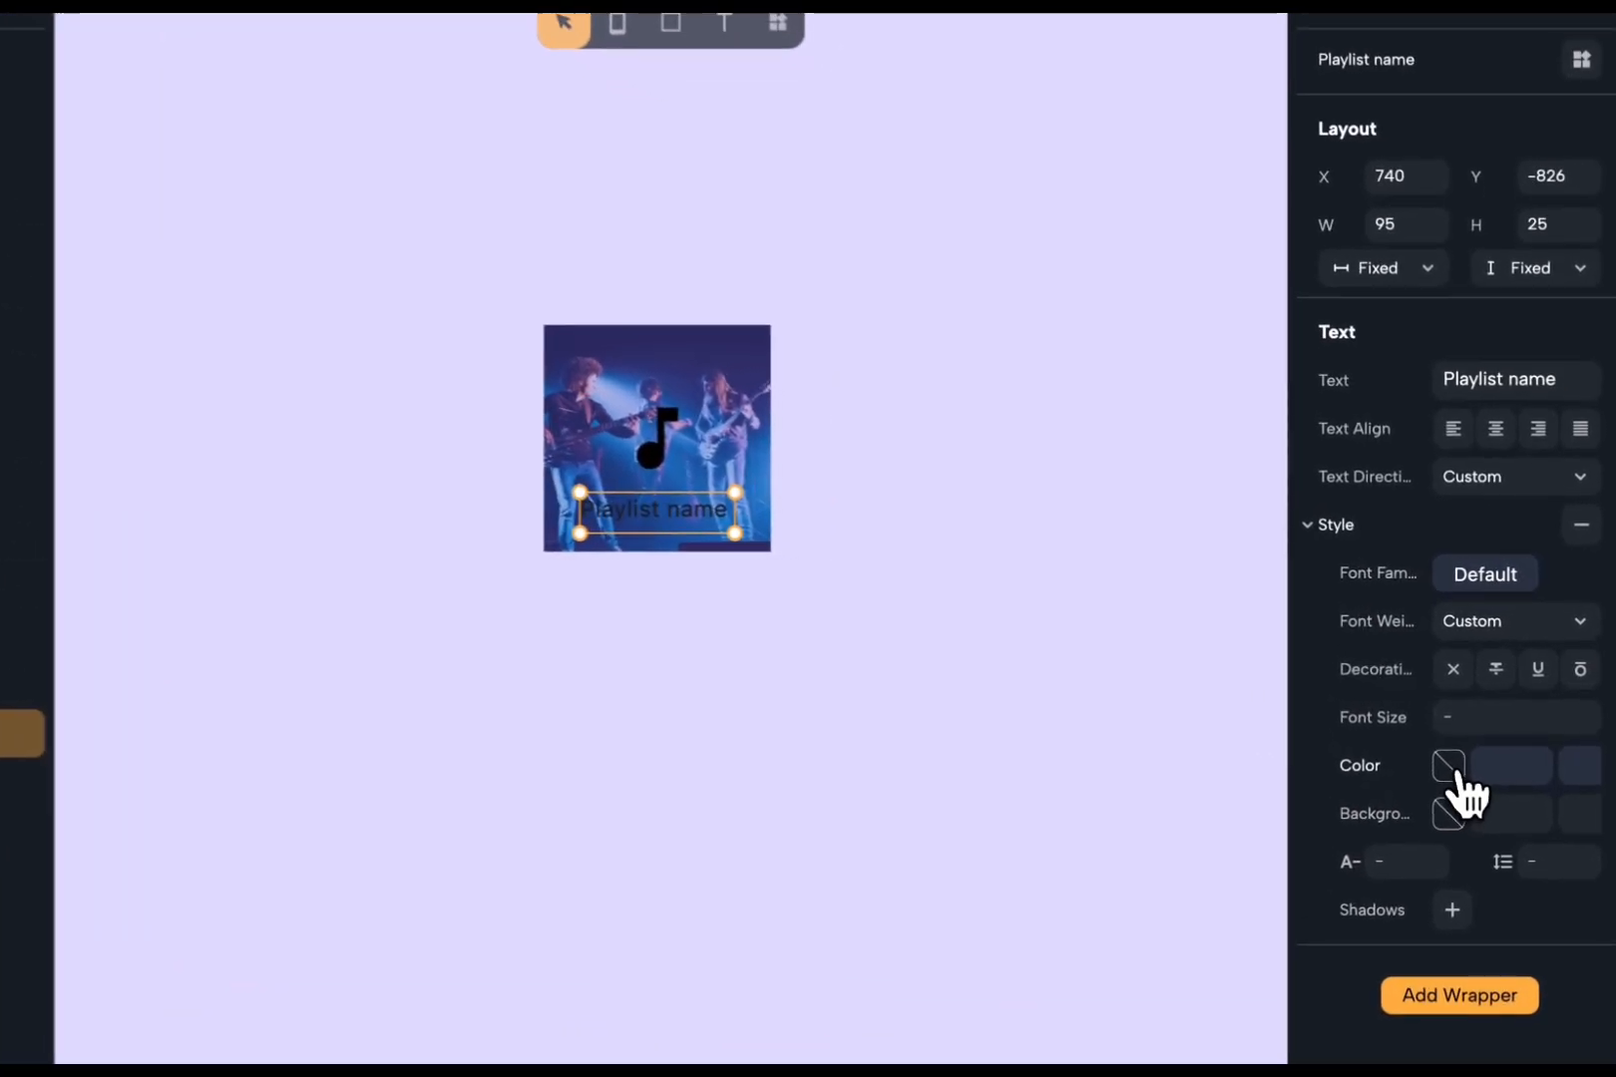
# - Set the color of the playlist name text to white FFFFFF
pyautogui.click(1451, 766)
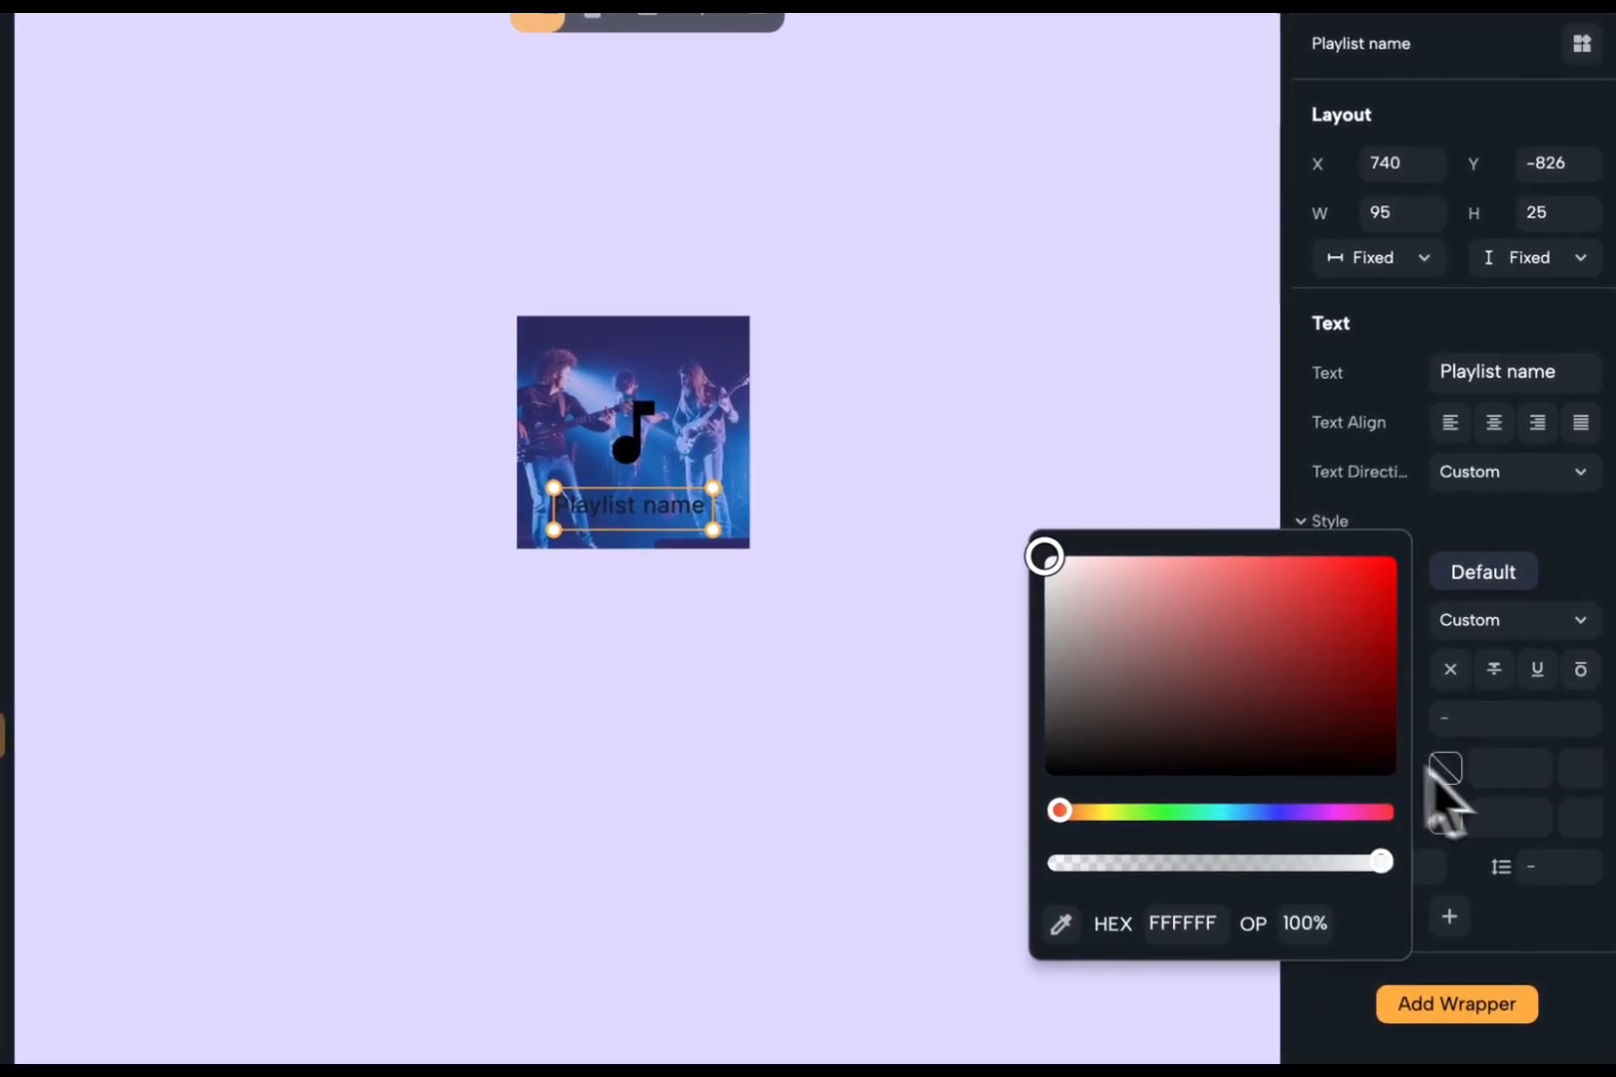
pyautogui.moveTo(1133, 654); pyautogui.dragTo(1007, 538)
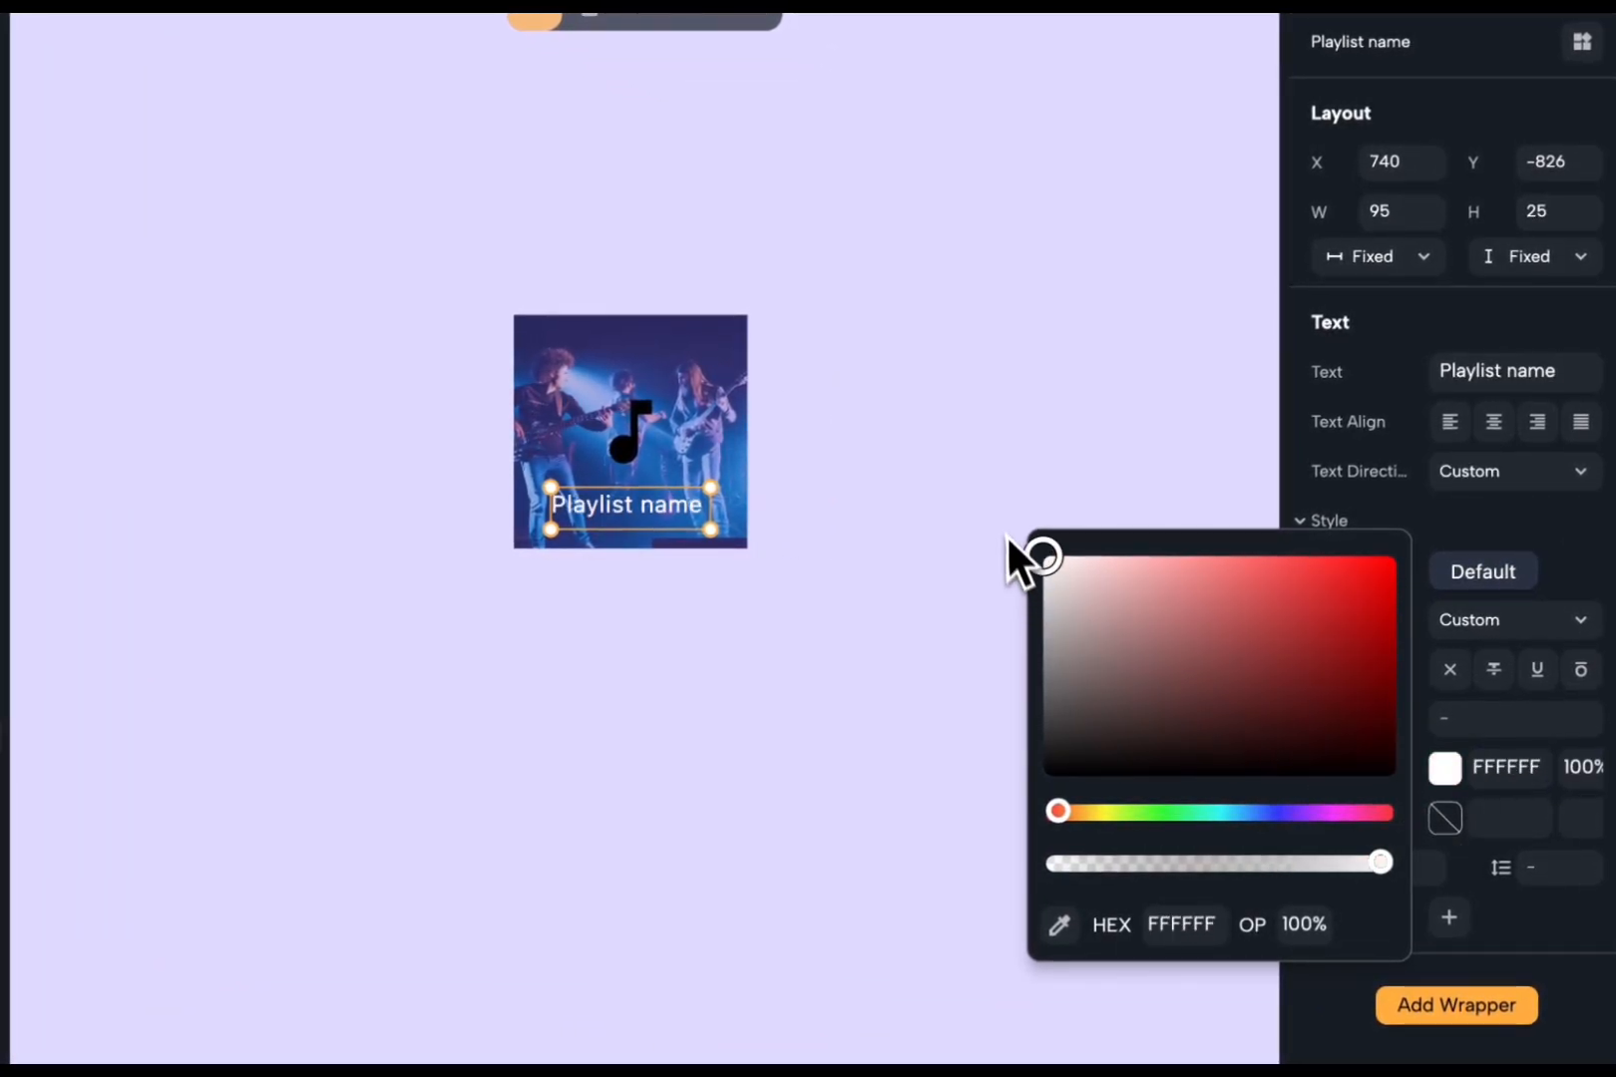
pyautogui.click(872, 447)
pyautogui.click(853, 455)
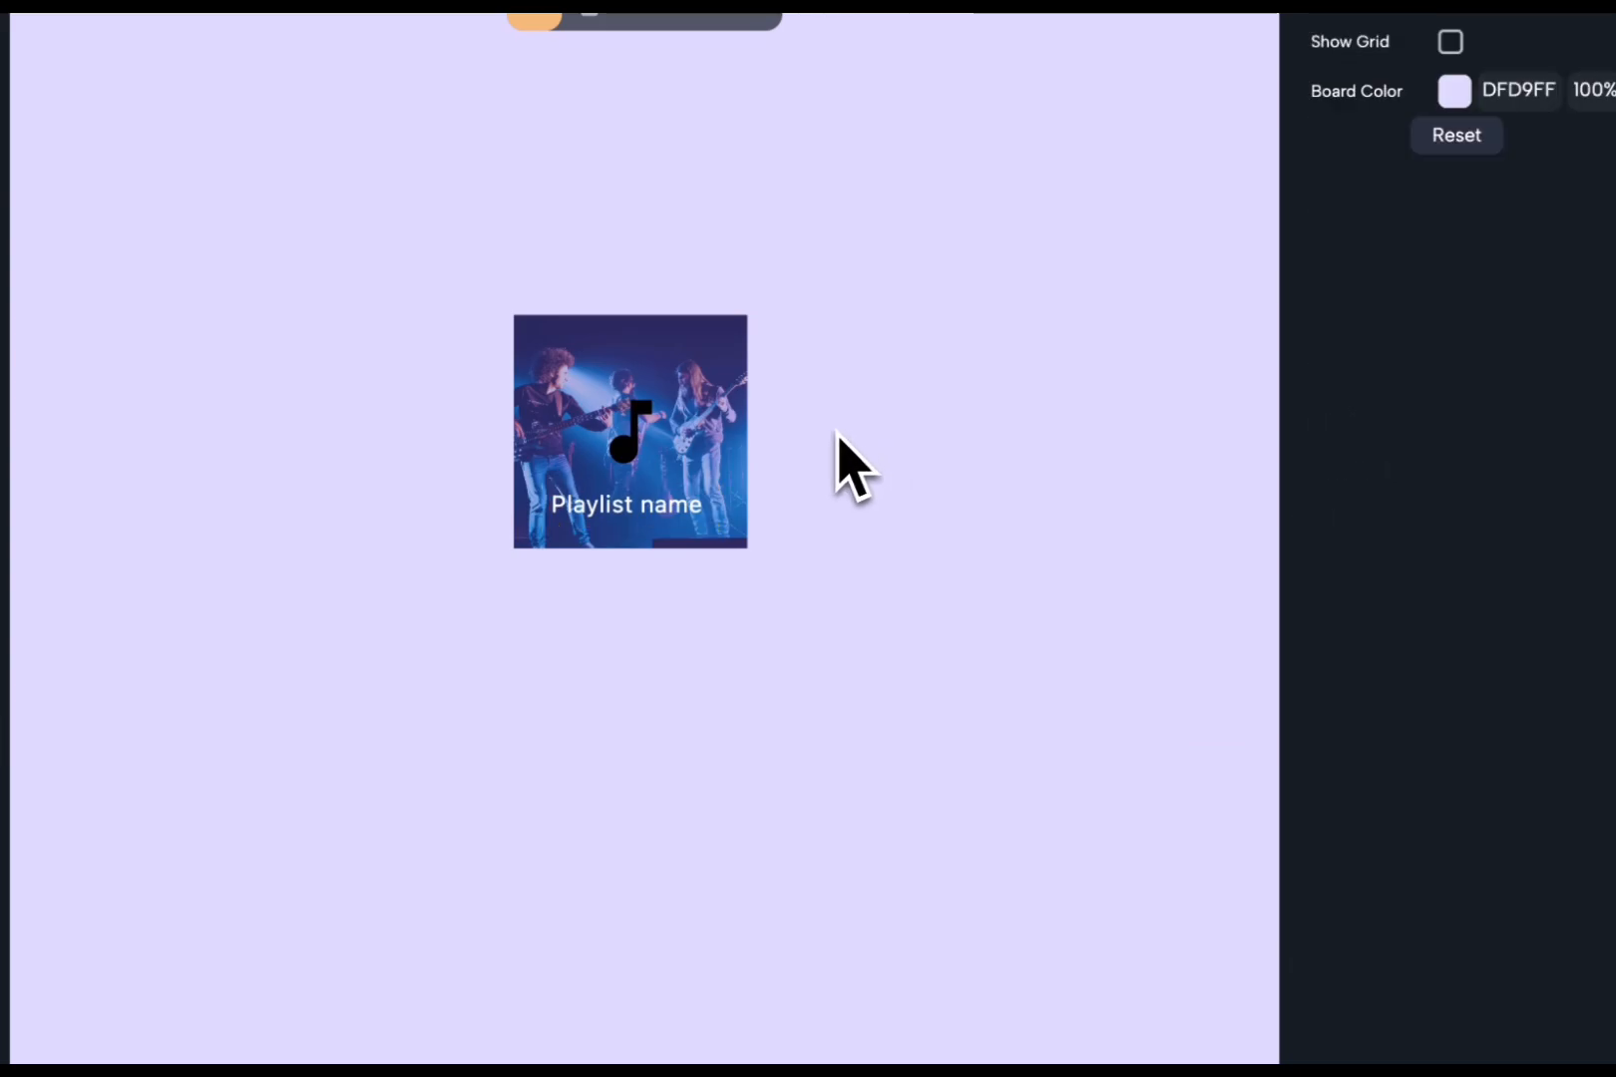
# - Set the music note icon's color to white FFFFFF at 100% opacity
pyautogui.click(735, 404)
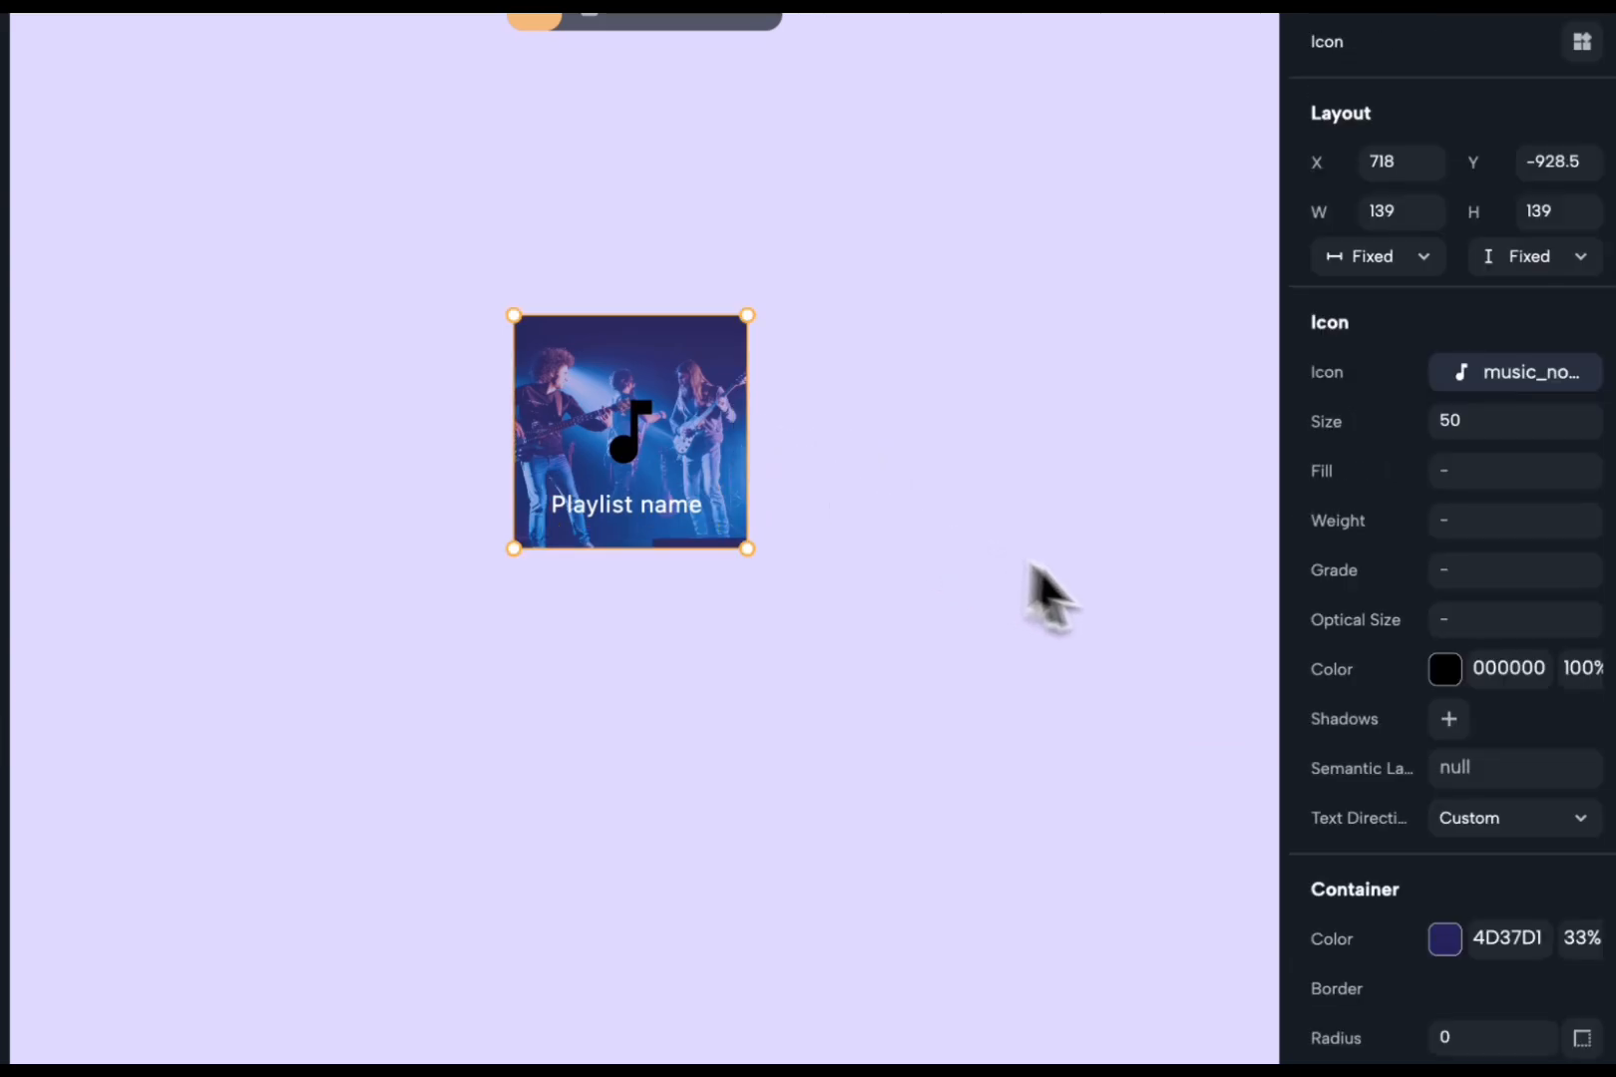
pyautogui.click(1444, 668)
pyautogui.click(1030, 451)
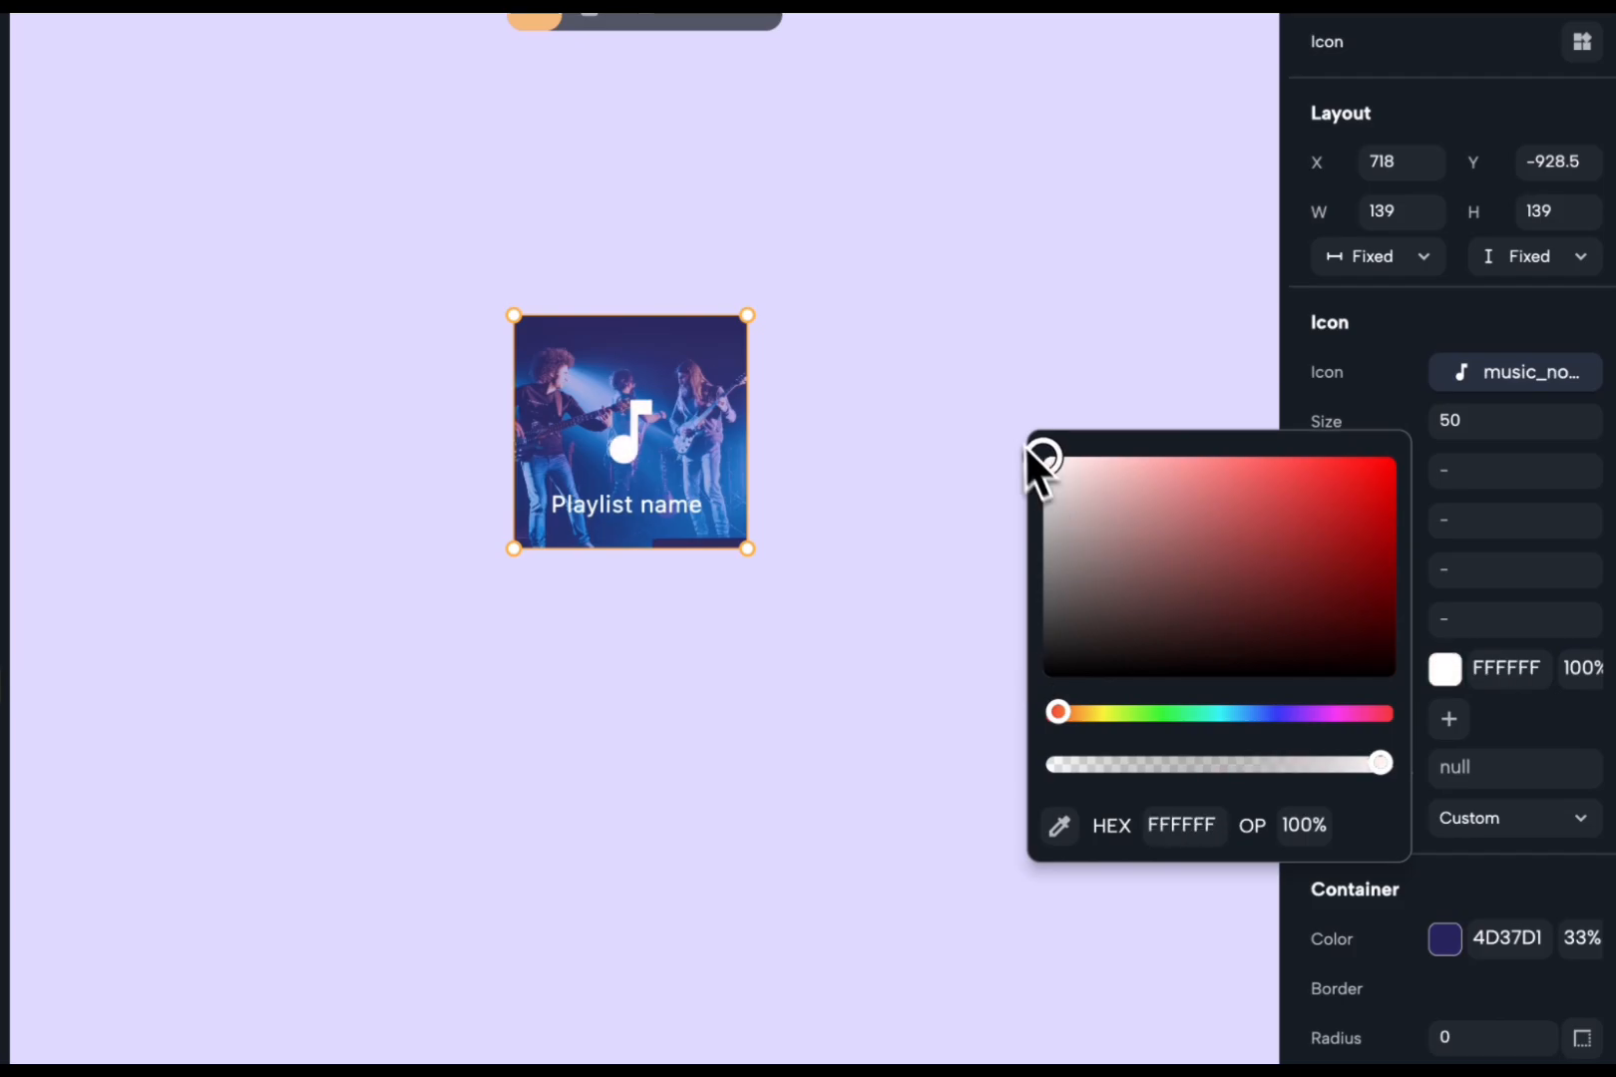
pyautogui.click(866, 408)
pyautogui.click(868, 424)
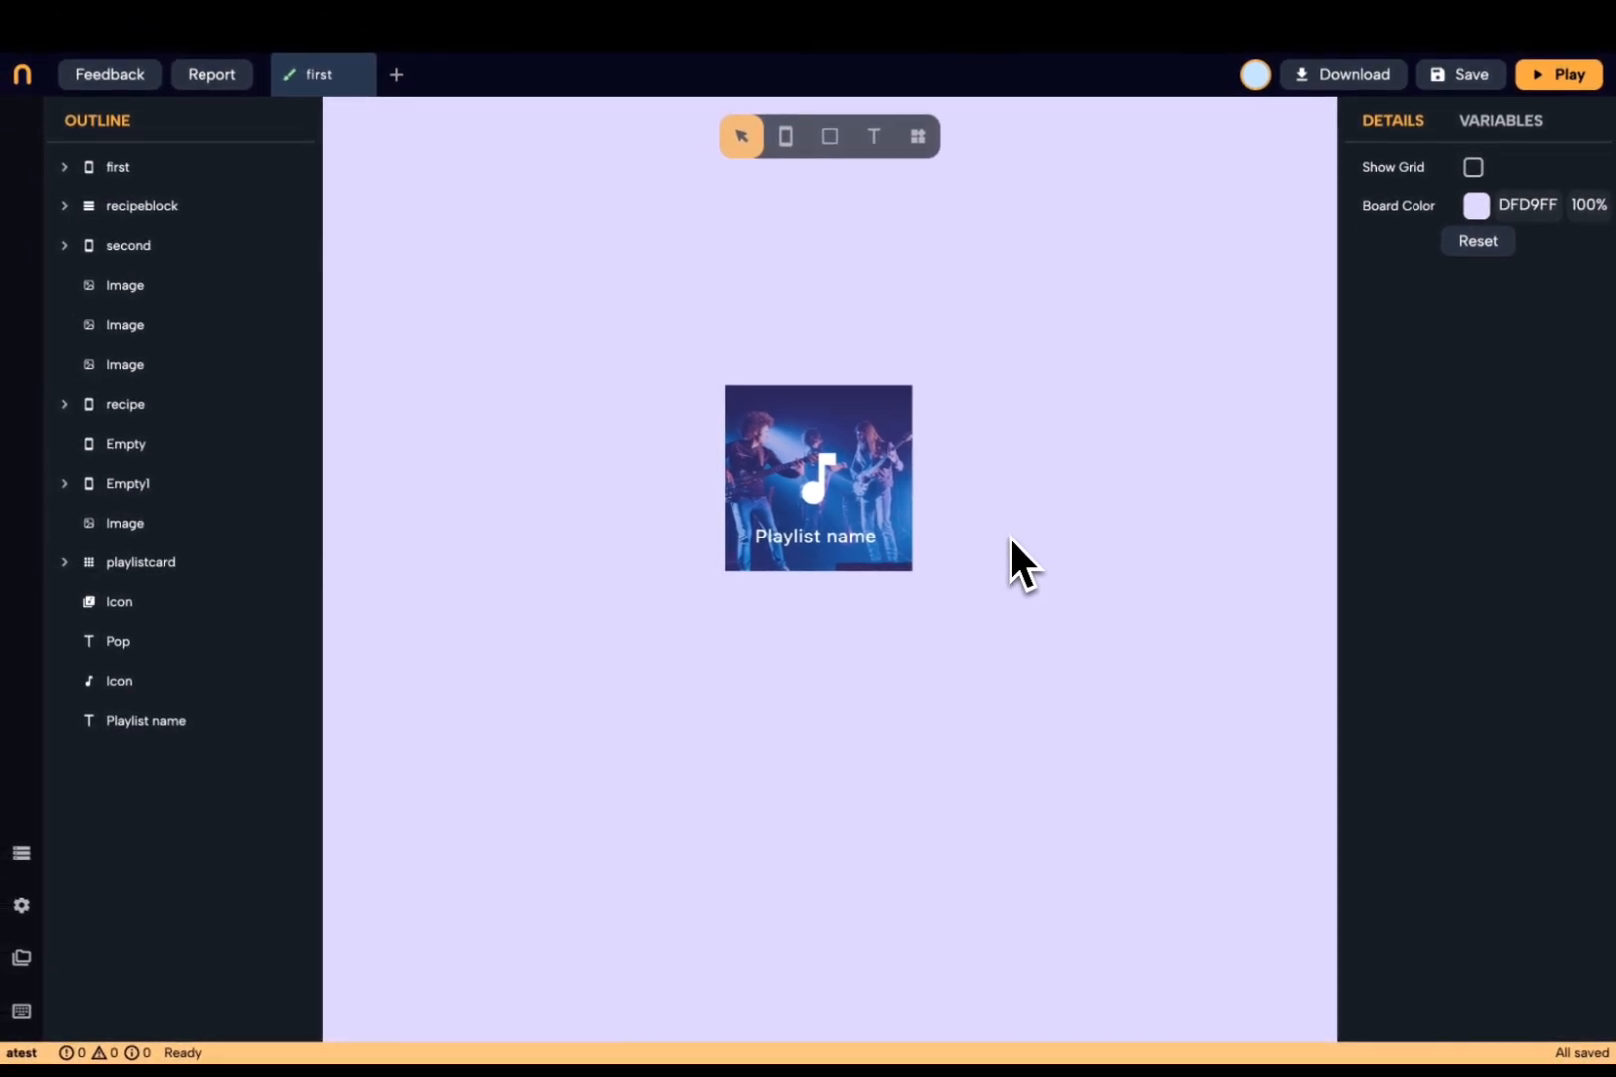
# - Change the playlist name's font to Alexandria and widen its text box slightly so the name fits on one line
pyautogui.click(872, 542)
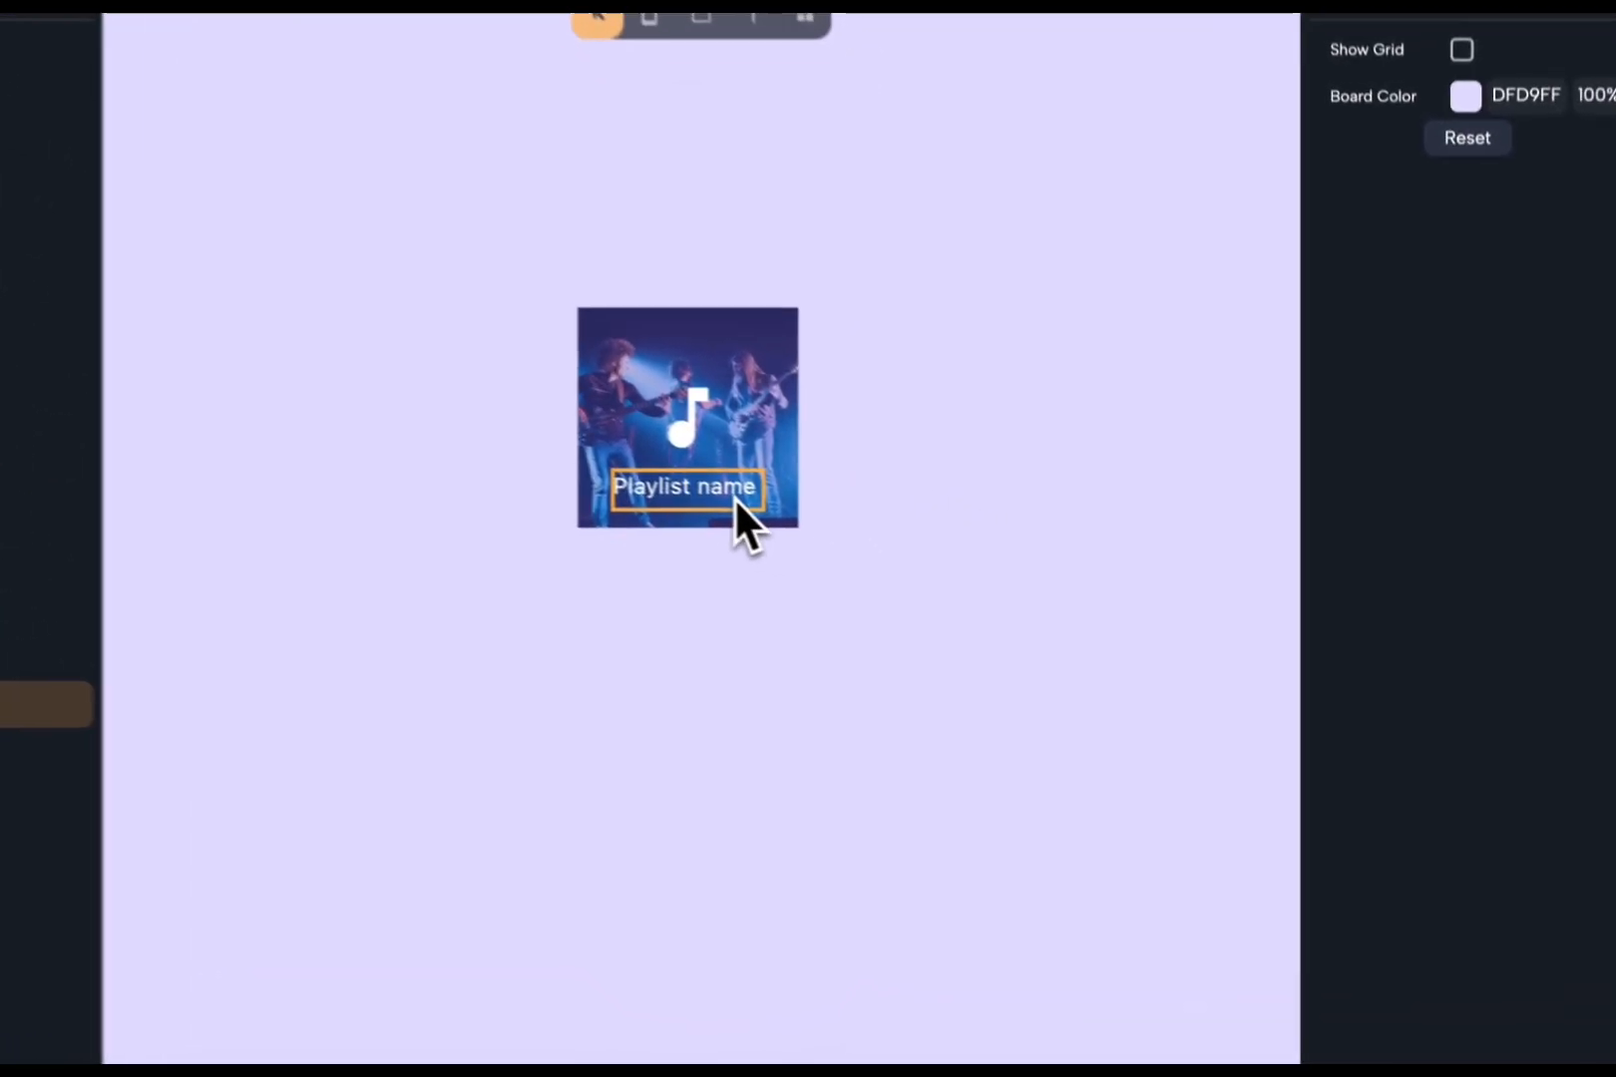
pyautogui.click(736, 499)
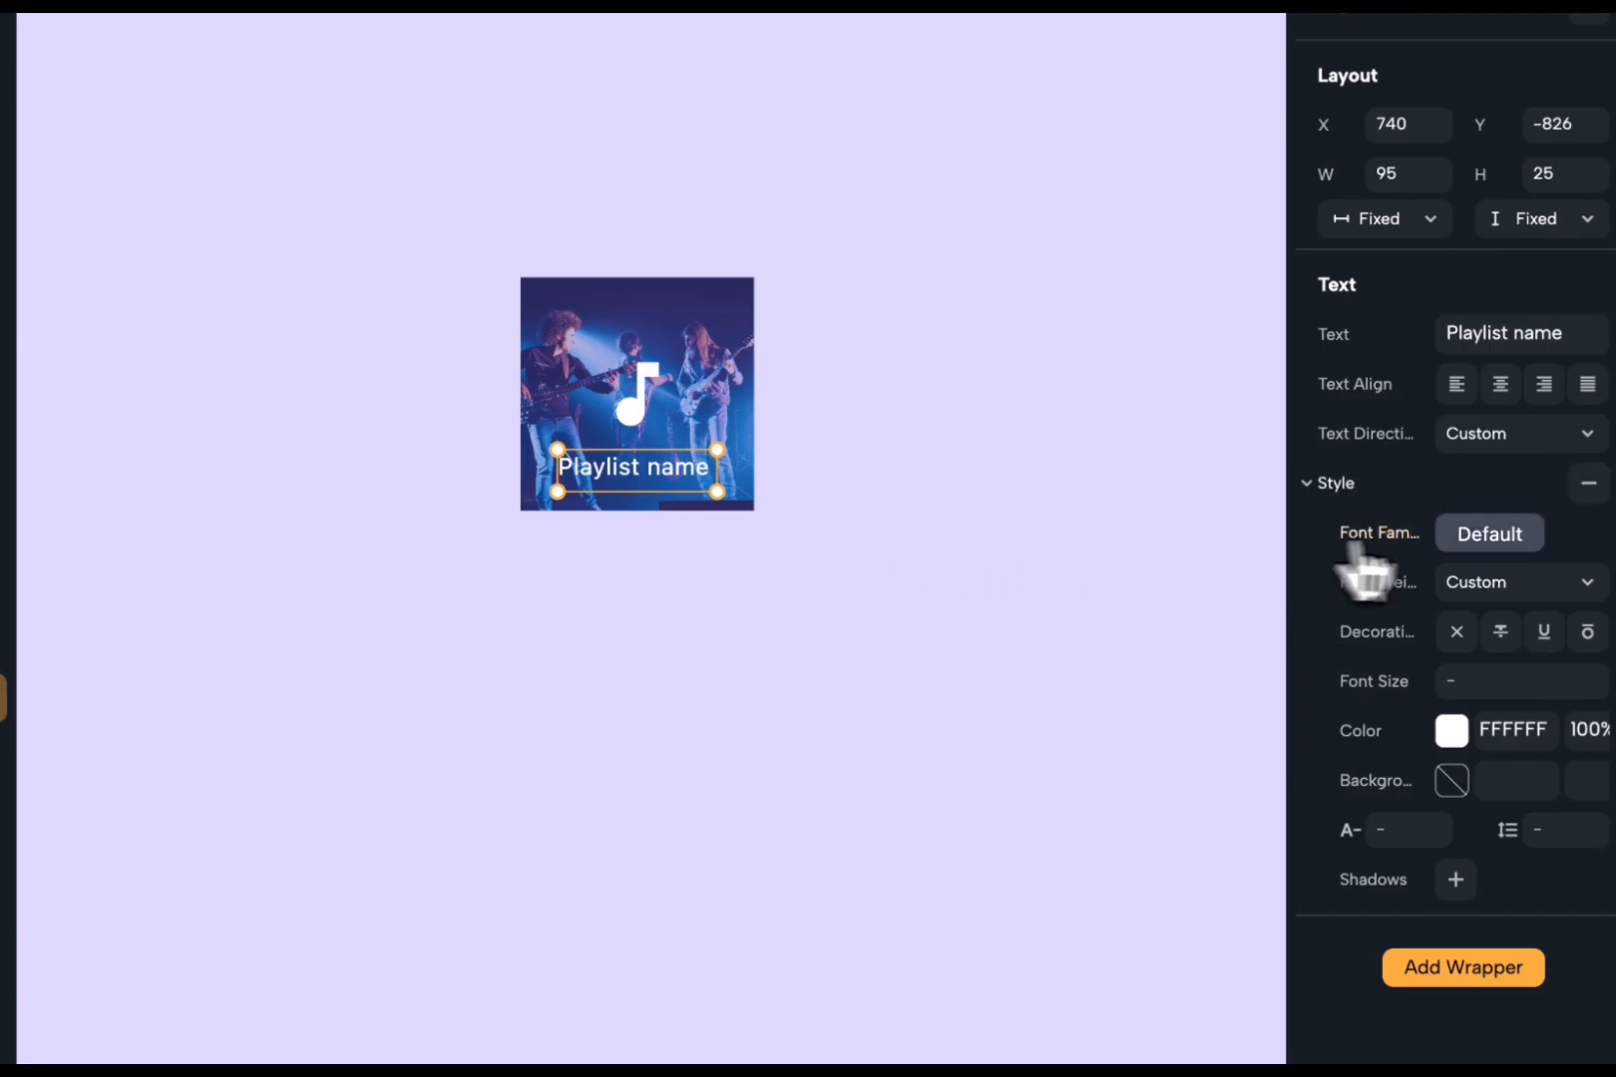
pyautogui.click(1483, 542)
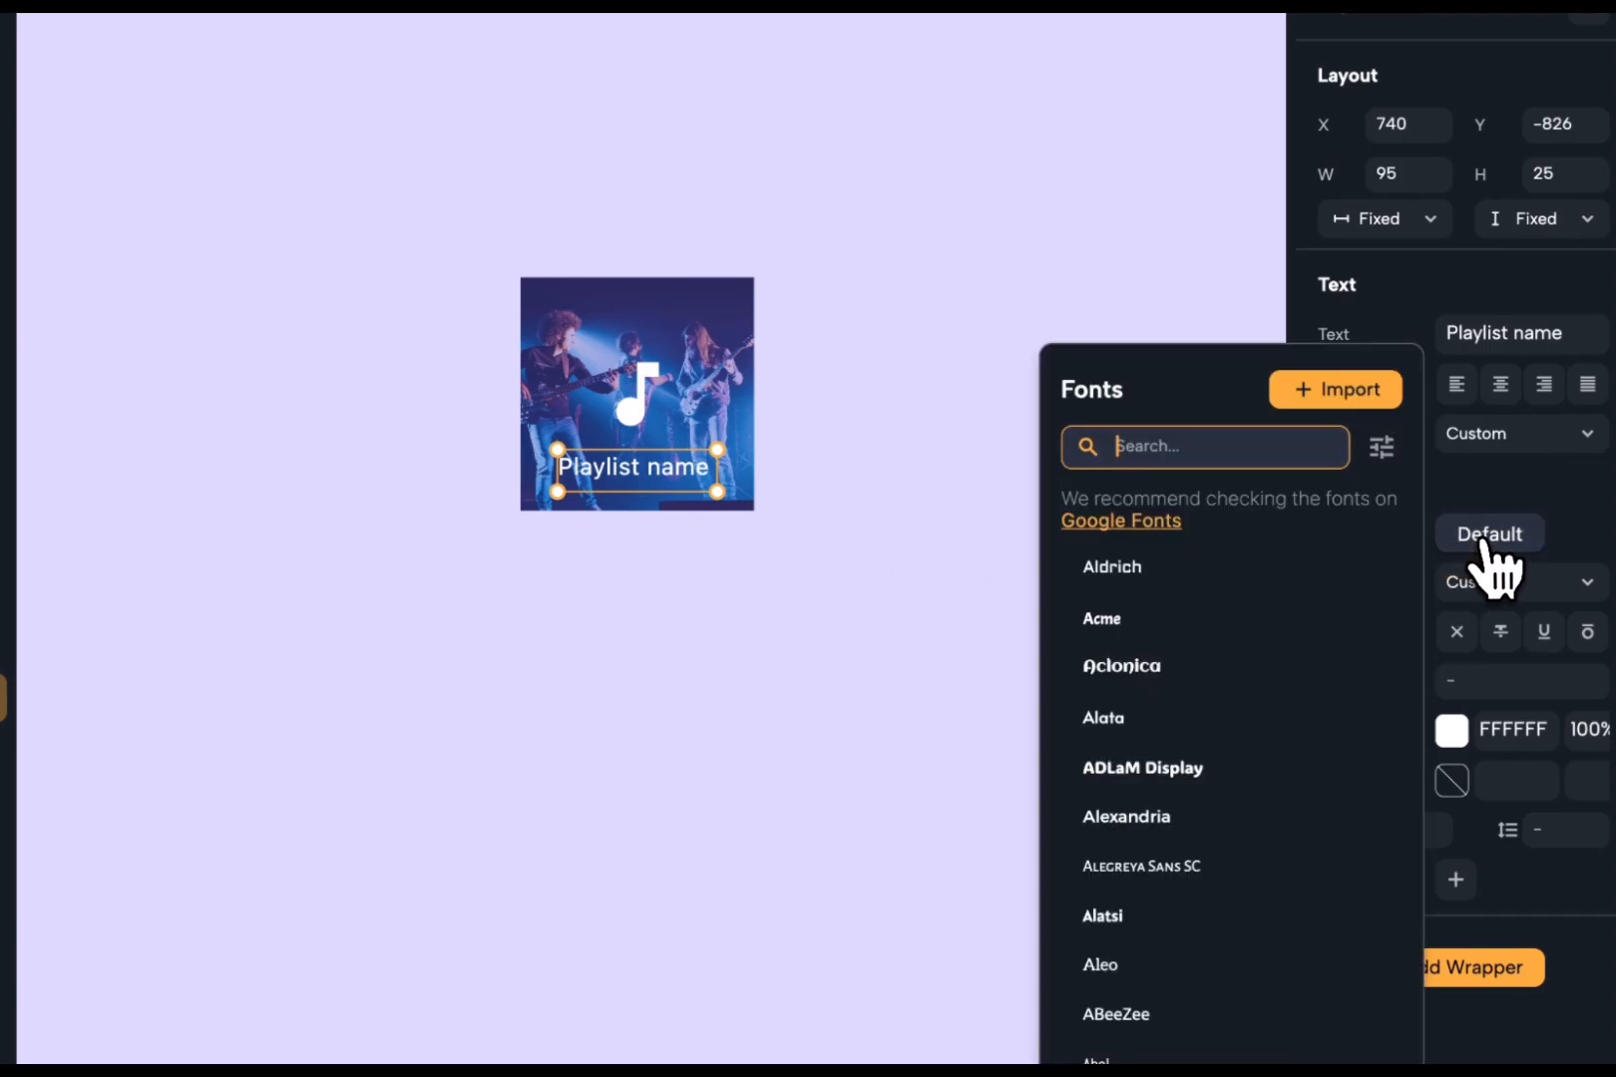
pyautogui.click(1205, 814)
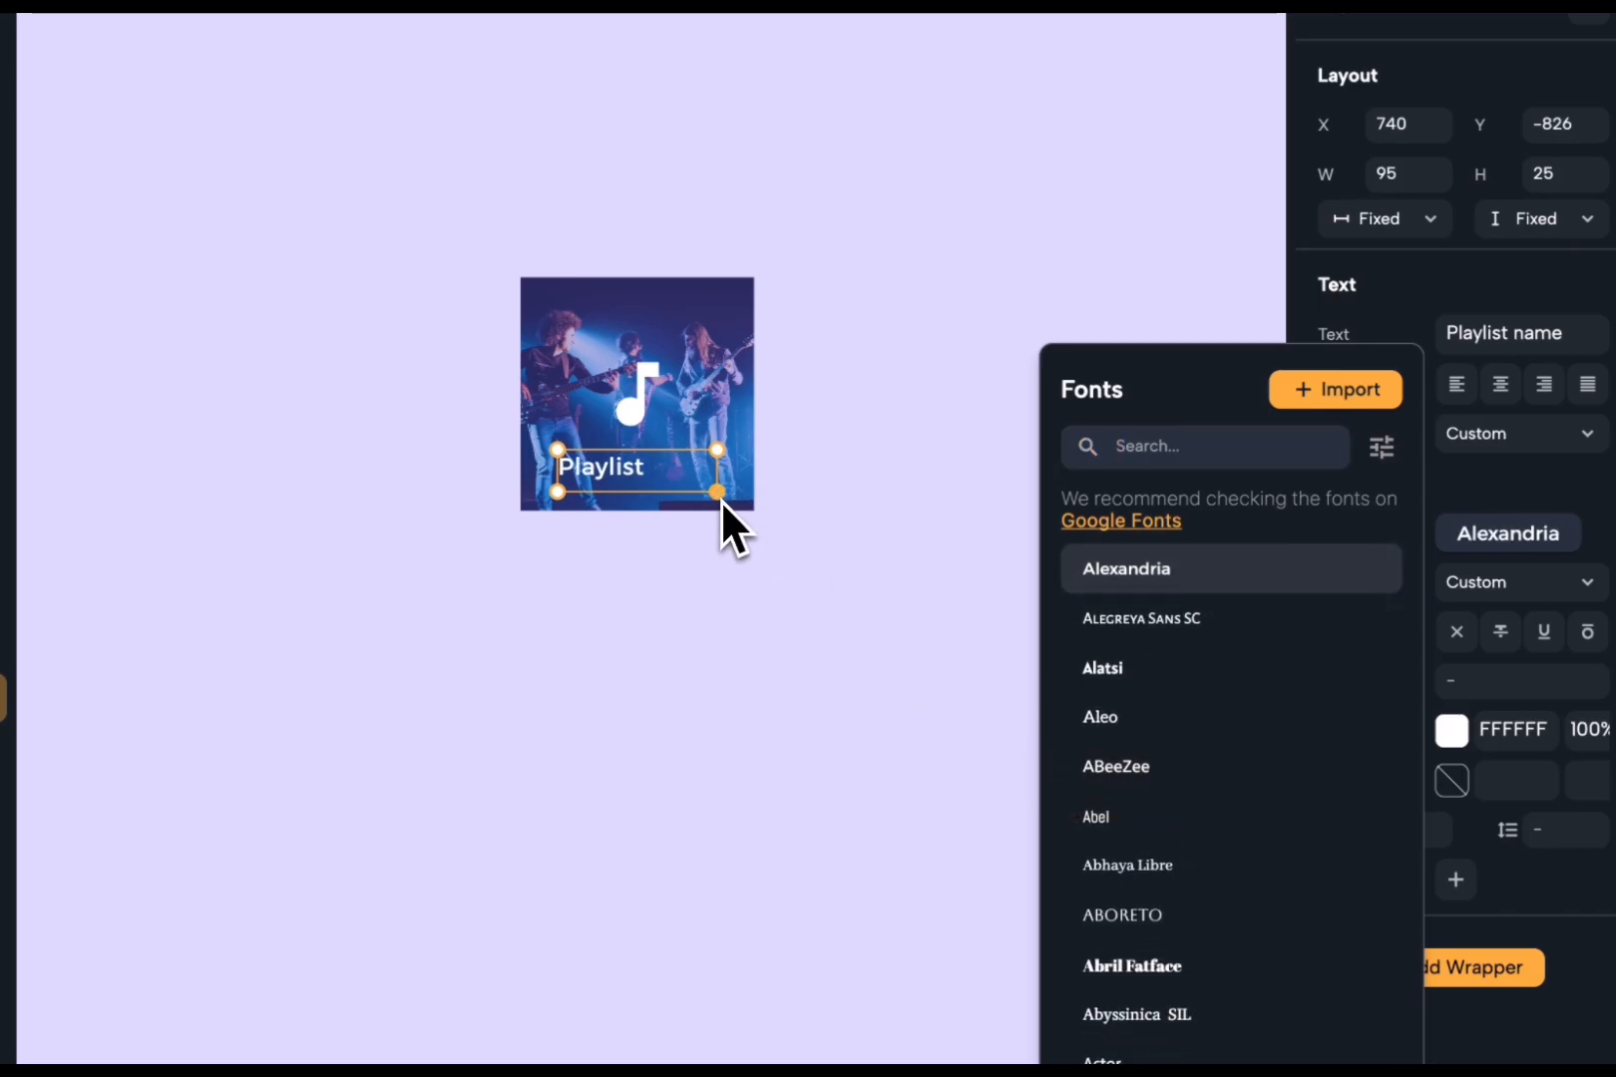
pyautogui.moveTo(718, 493); pyautogui.dragTo(723, 491)
pyautogui.click(802, 504)
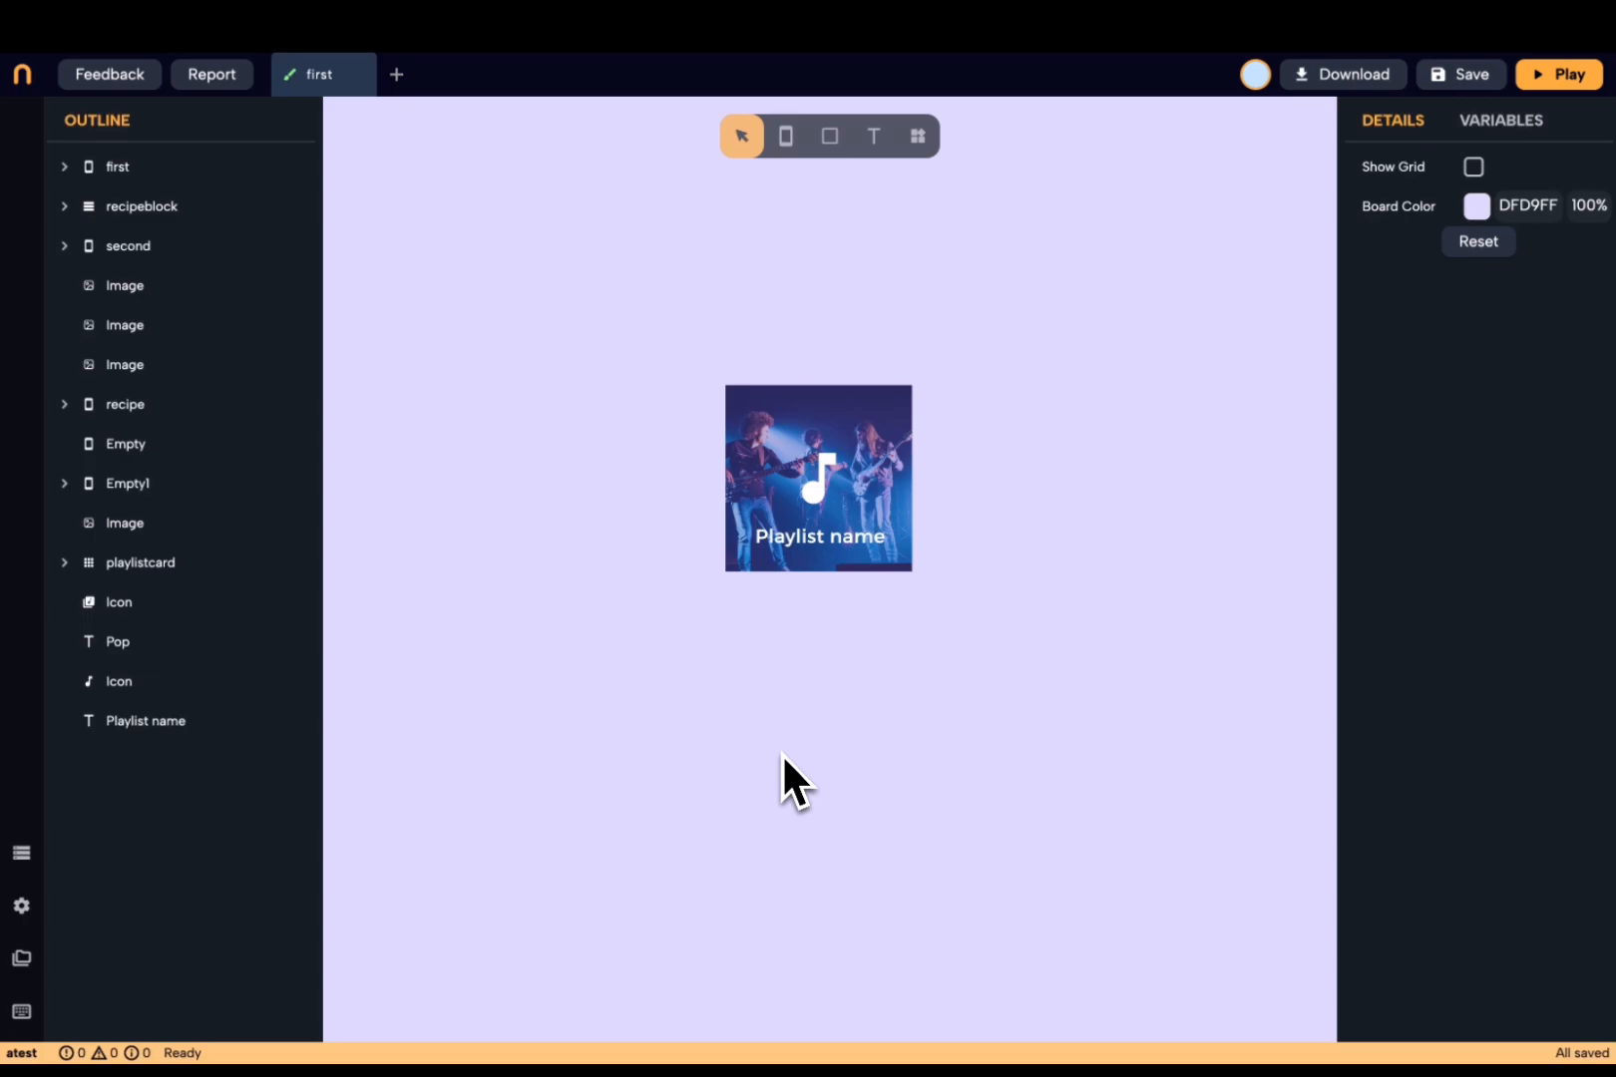
# - Group the music icon and playlist name into a Stack and turn it into a component named Playlistcard
pyautogui.moveTo(628, 336); pyautogui.dragTo(1033, 753)
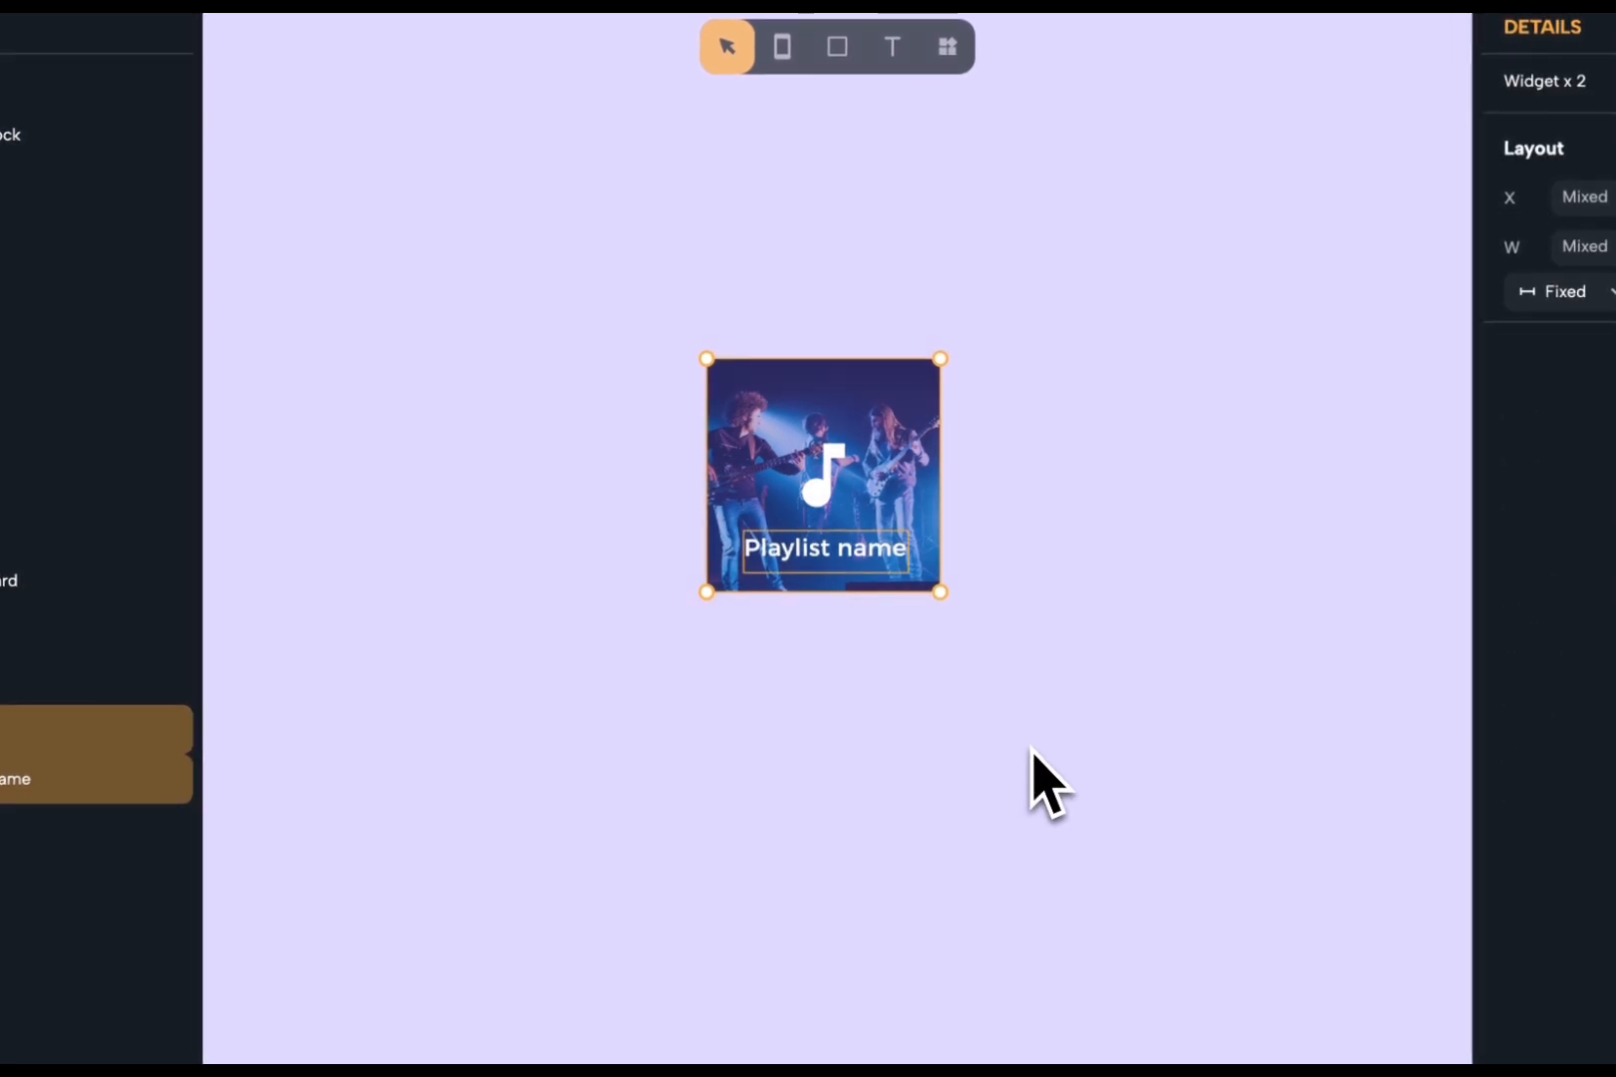
pyautogui.press('super+g')
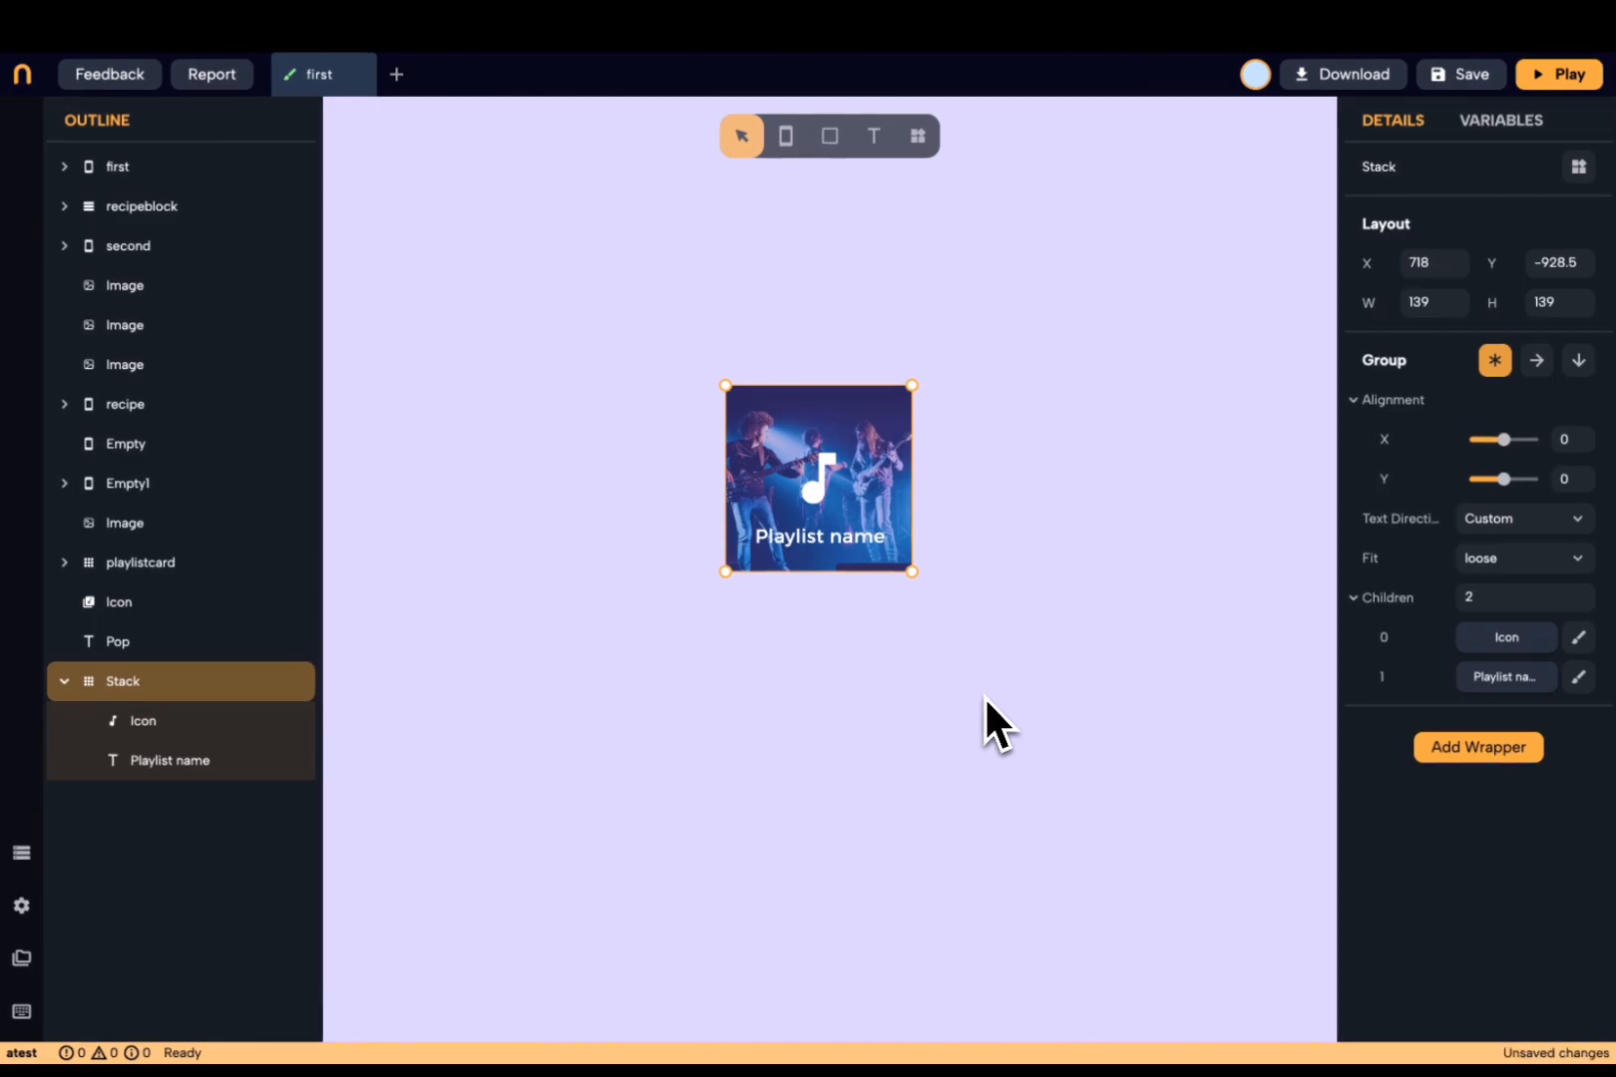
pyautogui.click(1578, 170)
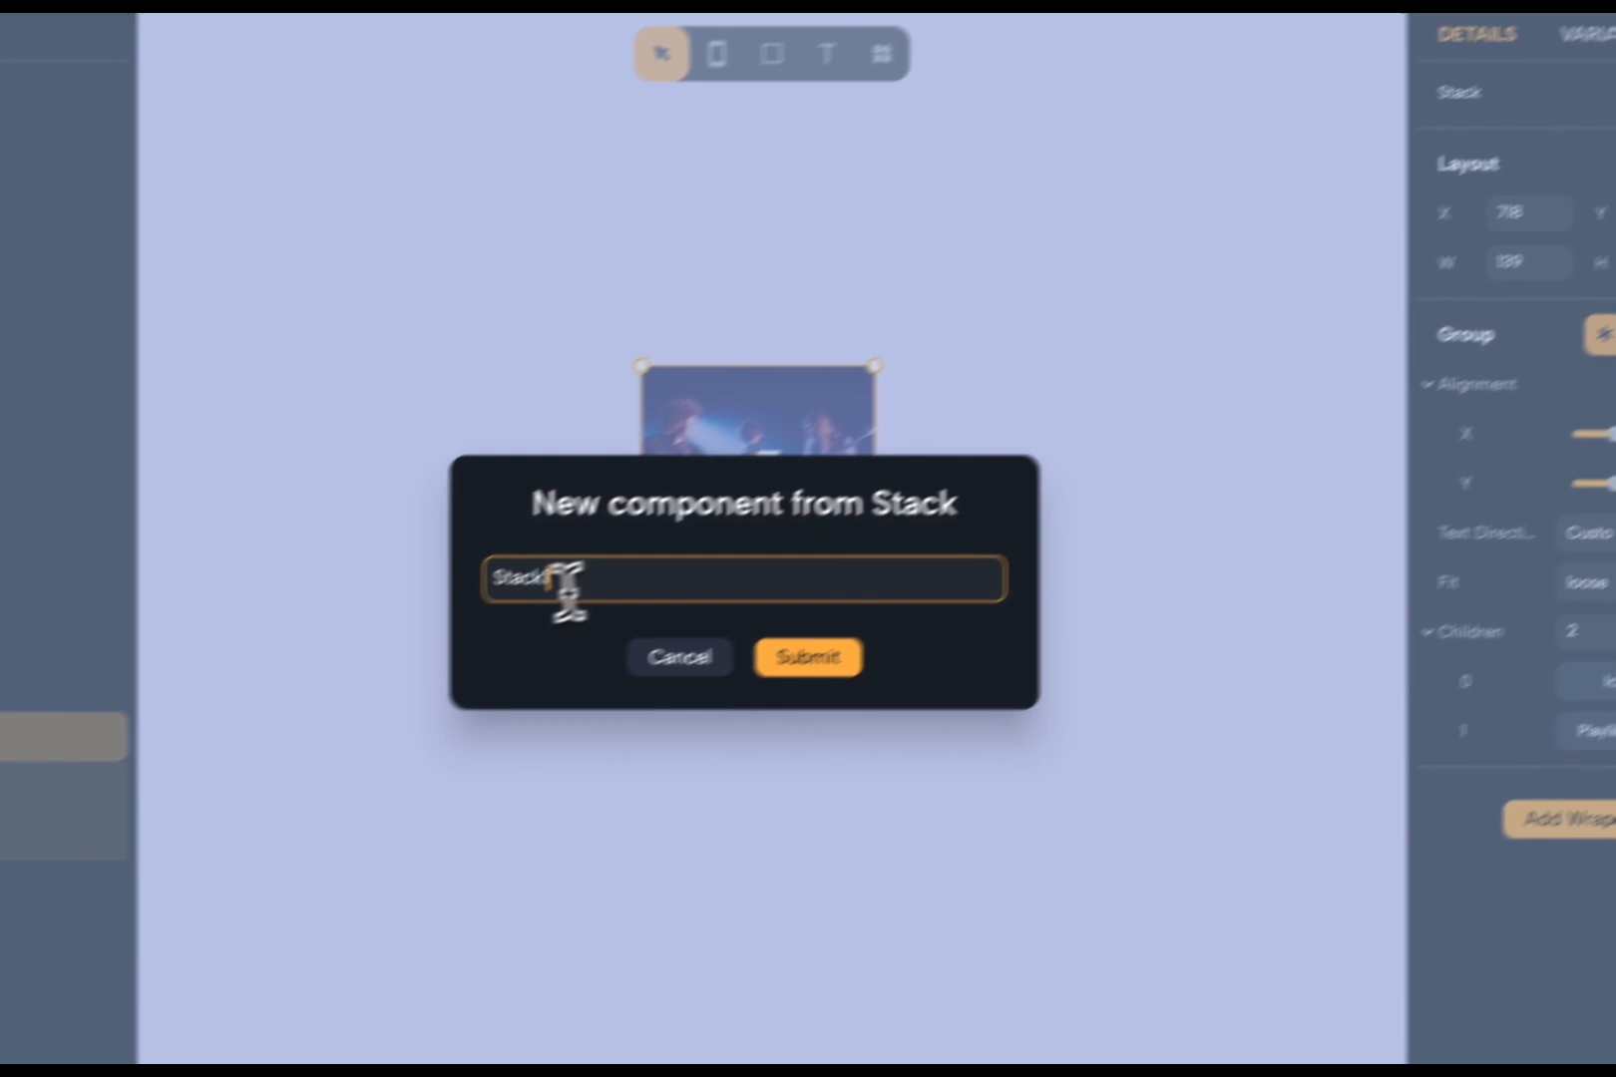
pyautogui.moveTo(426, 654); pyautogui.dragTo(317, 662)
pyautogui.write('Playlistcard')
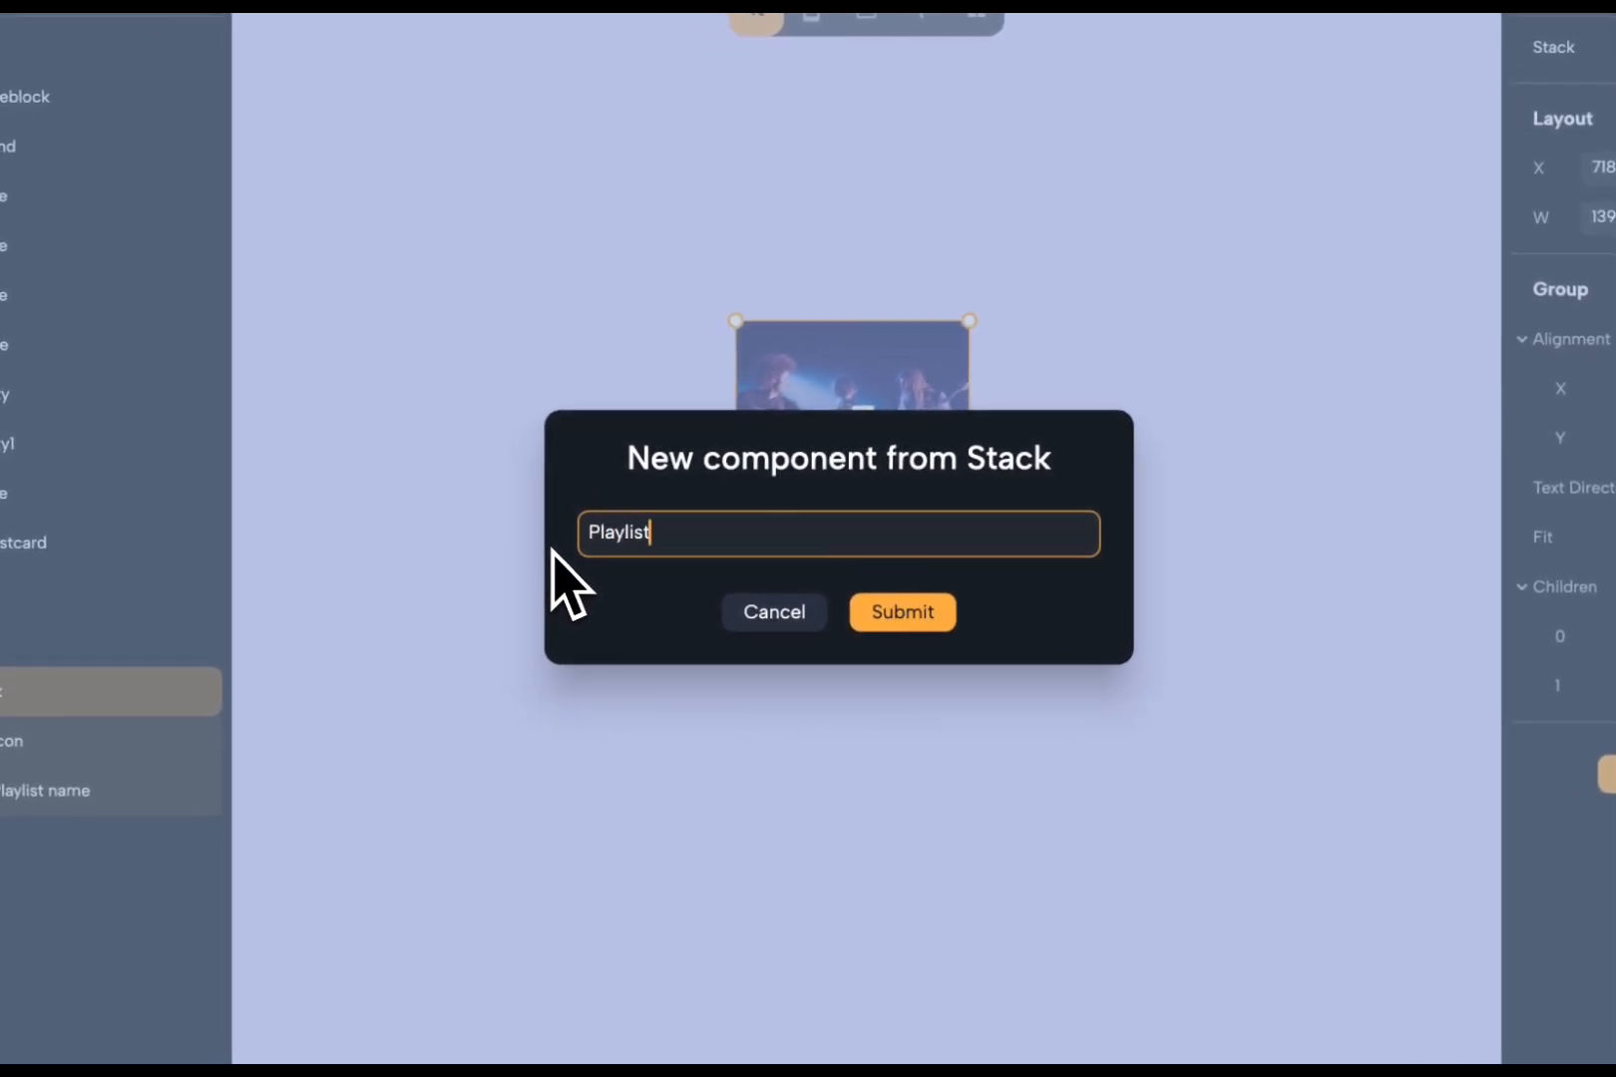
pyautogui.click(935, 615)
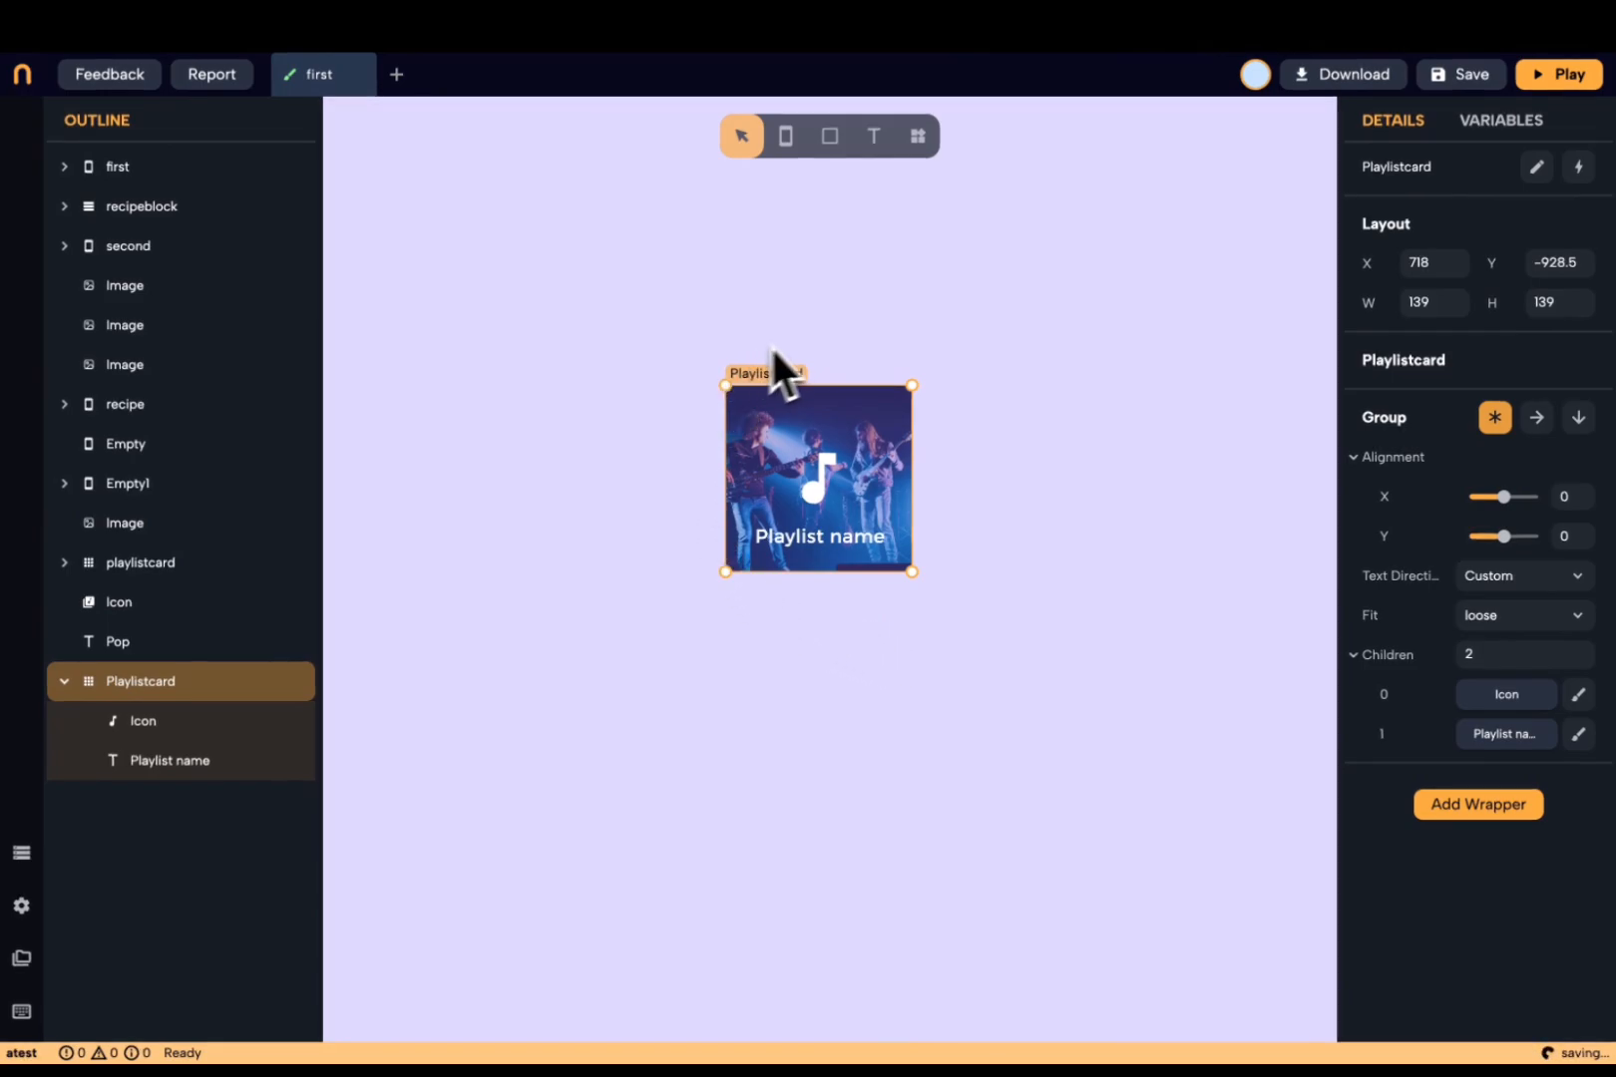
pyautogui.click(812, 328)
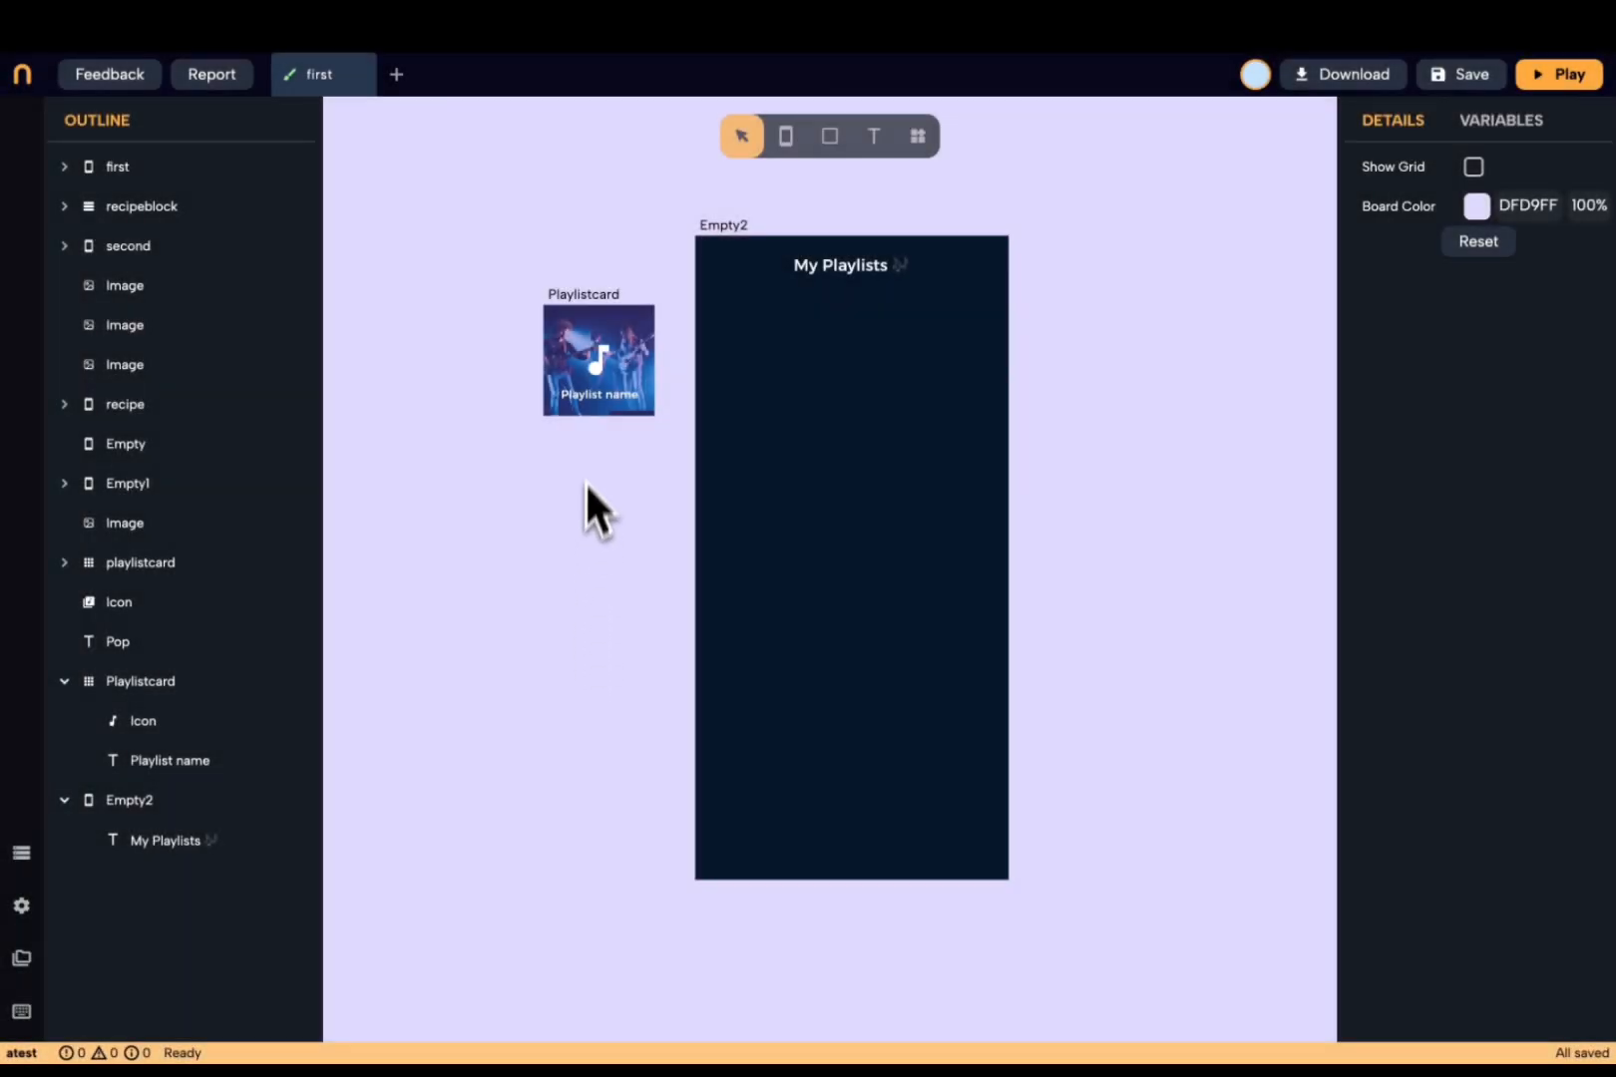
# - Copy the Playlistcard component and place the duplicate on the Empty2 screen, below the My Playlists title at left offset 37
pyautogui.click(596, 354)
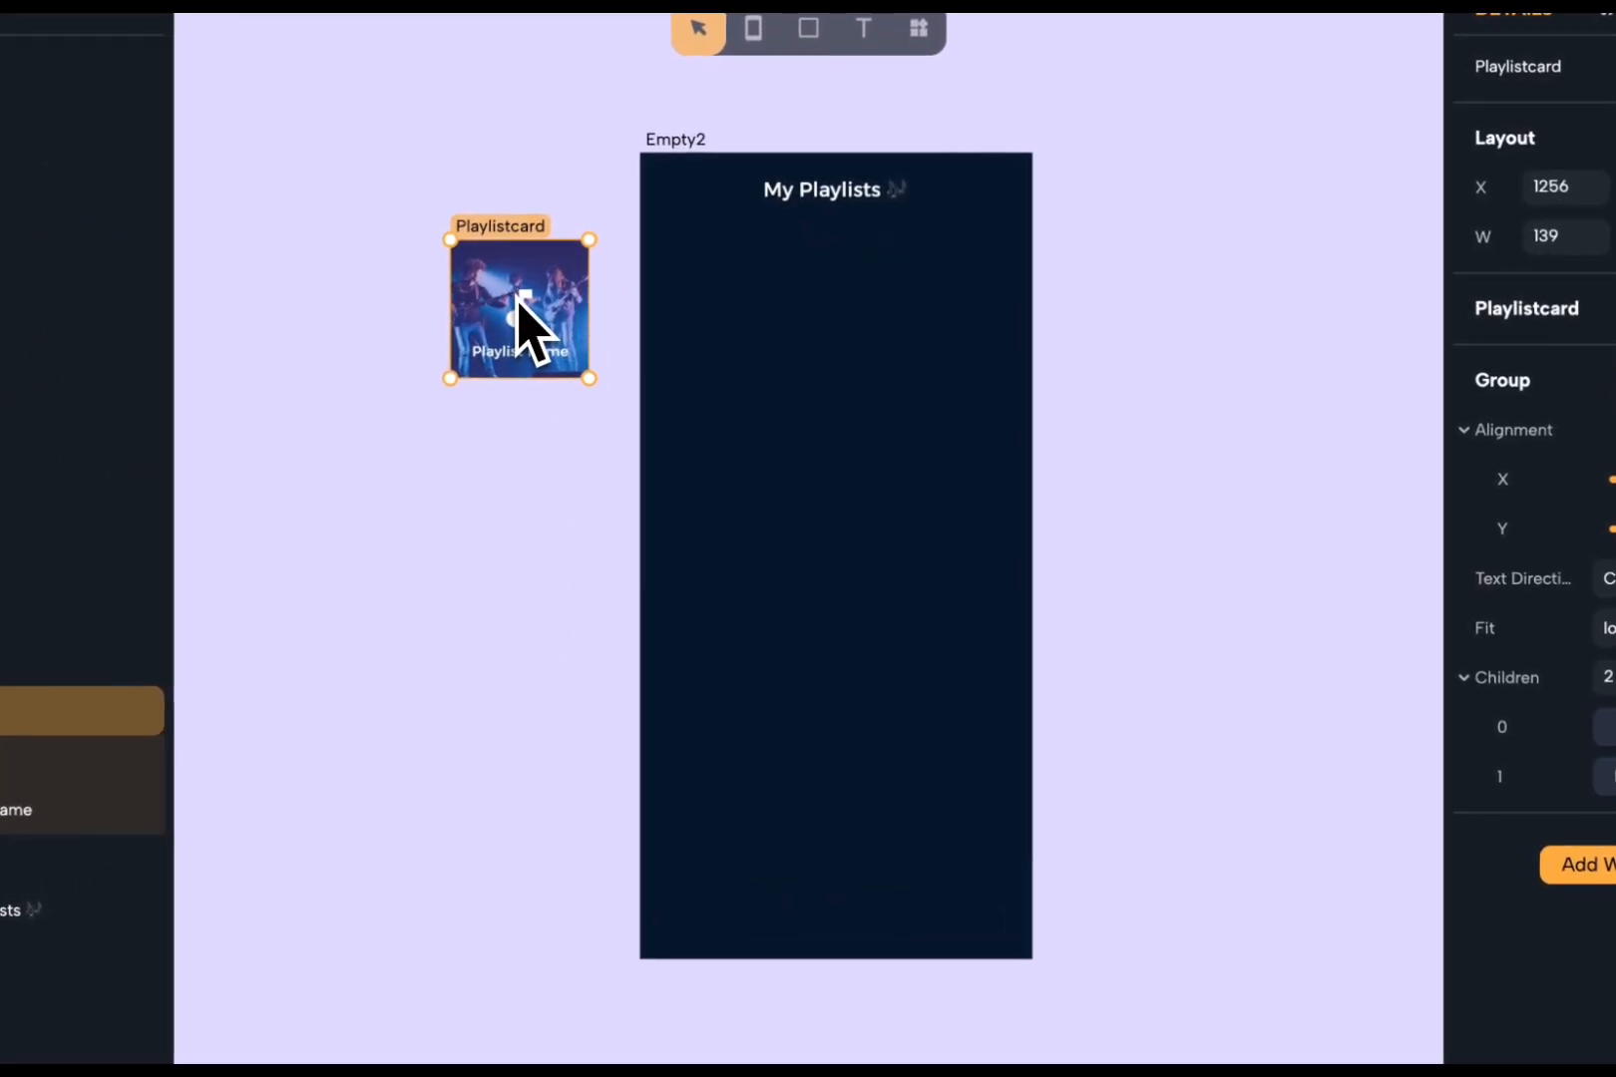
pyautogui.press('super+c')
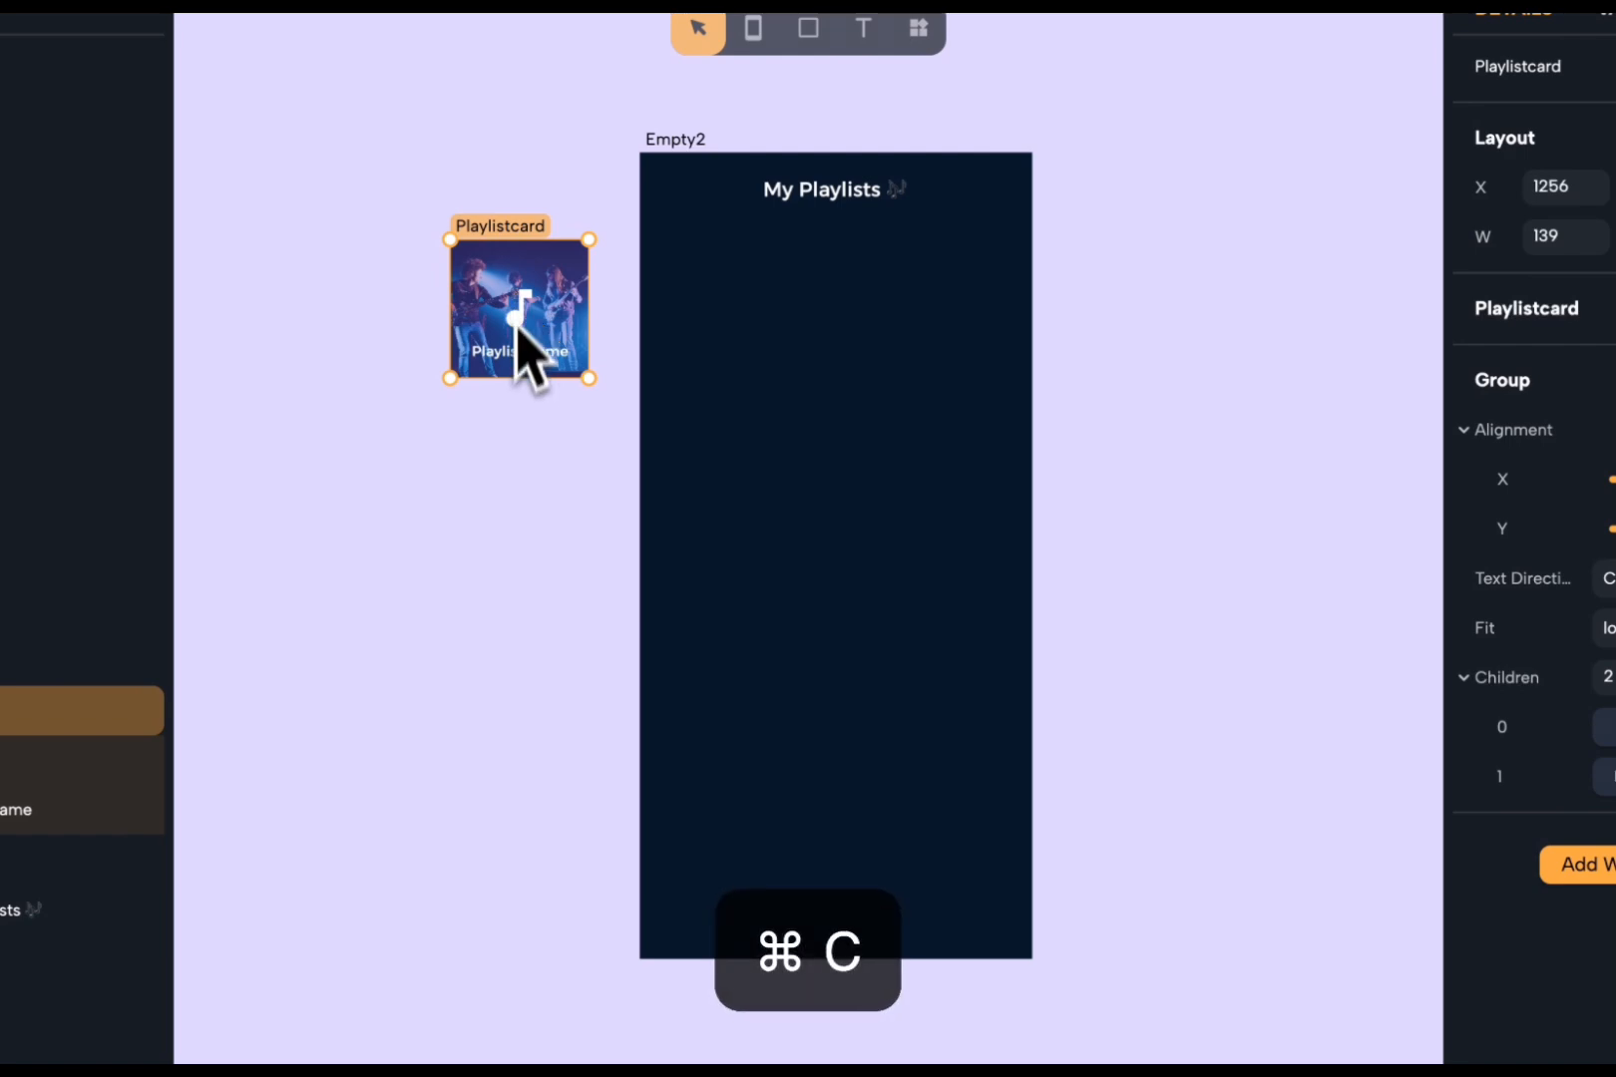
pyautogui.click(504, 544)
pyautogui.press('super+v')
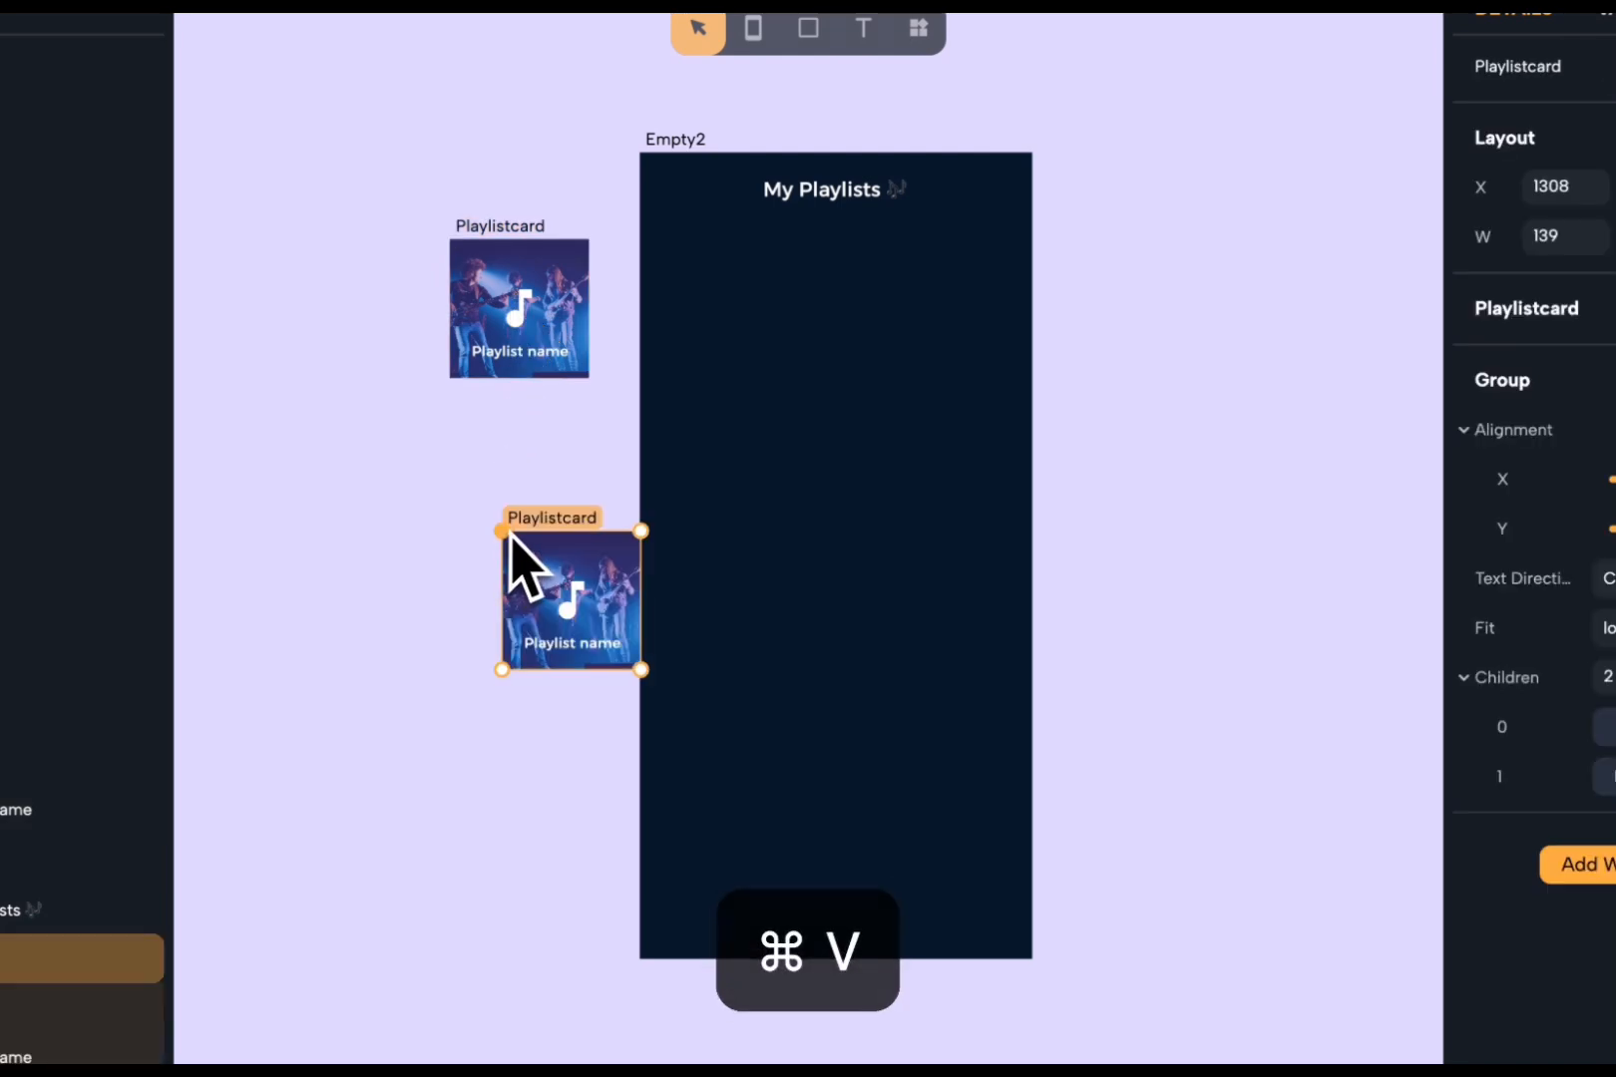
pyautogui.moveTo(523, 539); pyautogui.dragTo(701, 232)
# - Duplicate the card on the Empty2 screen and align the copy to its right in the same row
pyautogui.press('super+c')
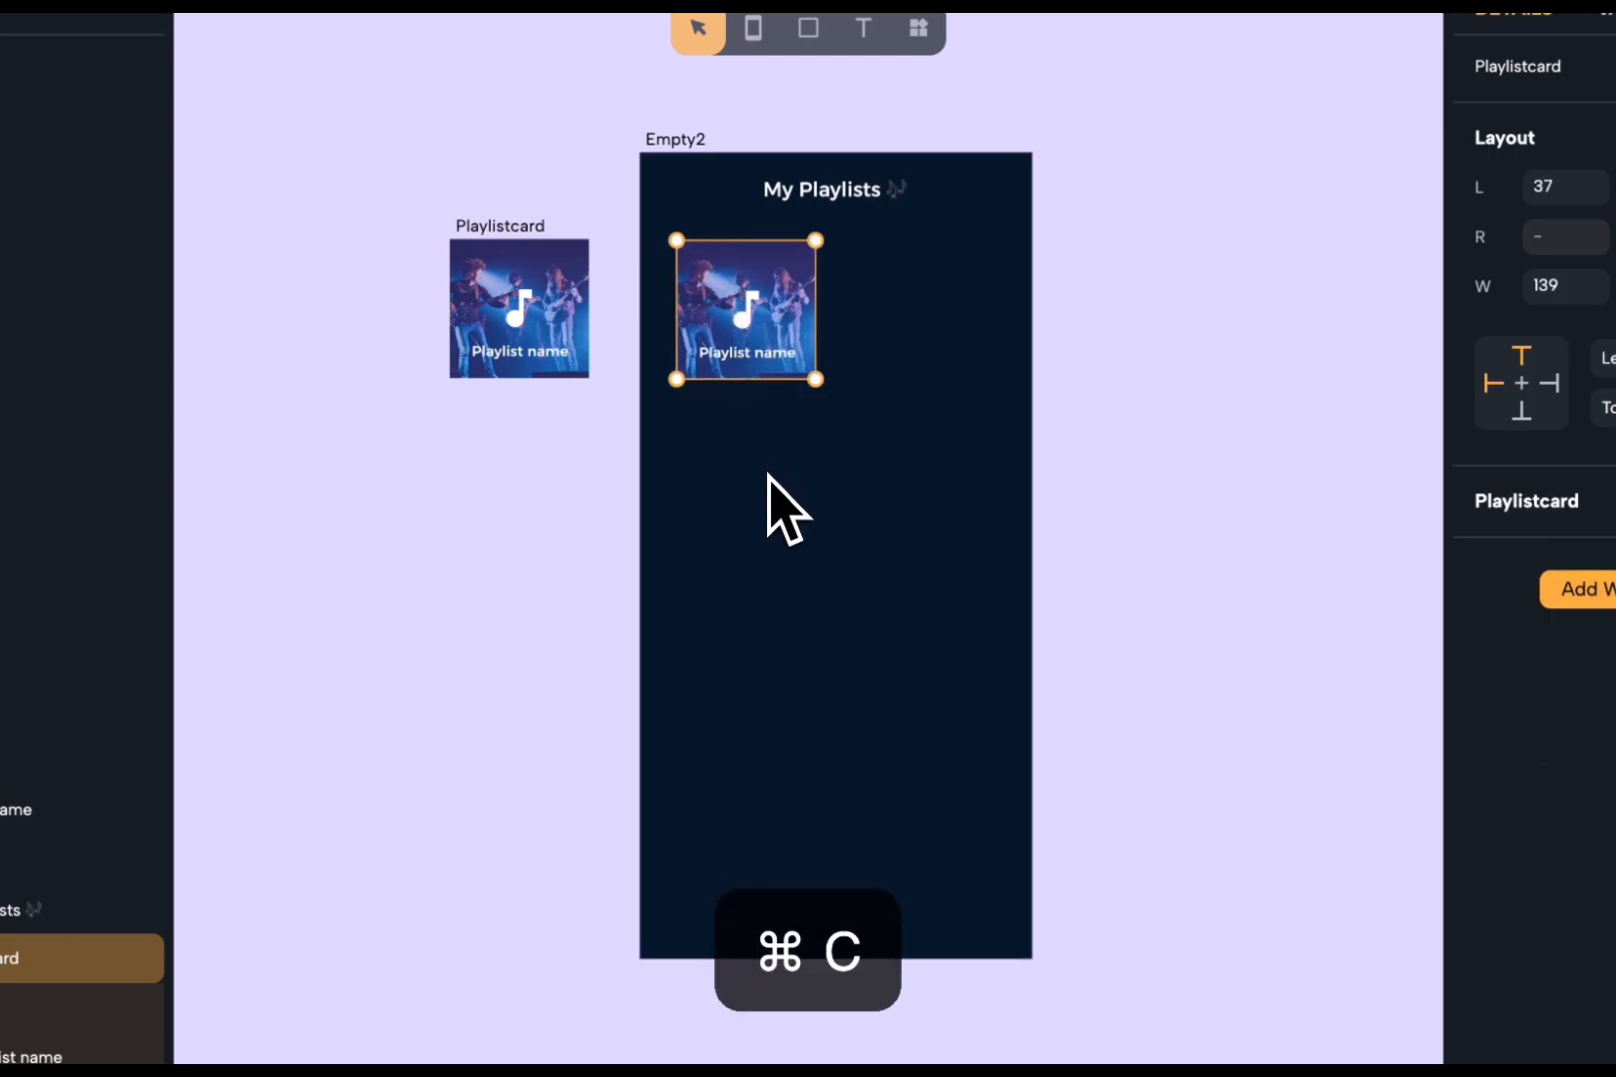
pyautogui.press('super+v')
pyautogui.moveTo(817, 526); pyautogui.dragTo(907, 301)
# - Duplicate the pair of cards down the Empty2 screen to form a grid of four rows and two columns
pyautogui.keyDown('shift'); pyautogui.click(788, 383); pyautogui.keyUp('shift')
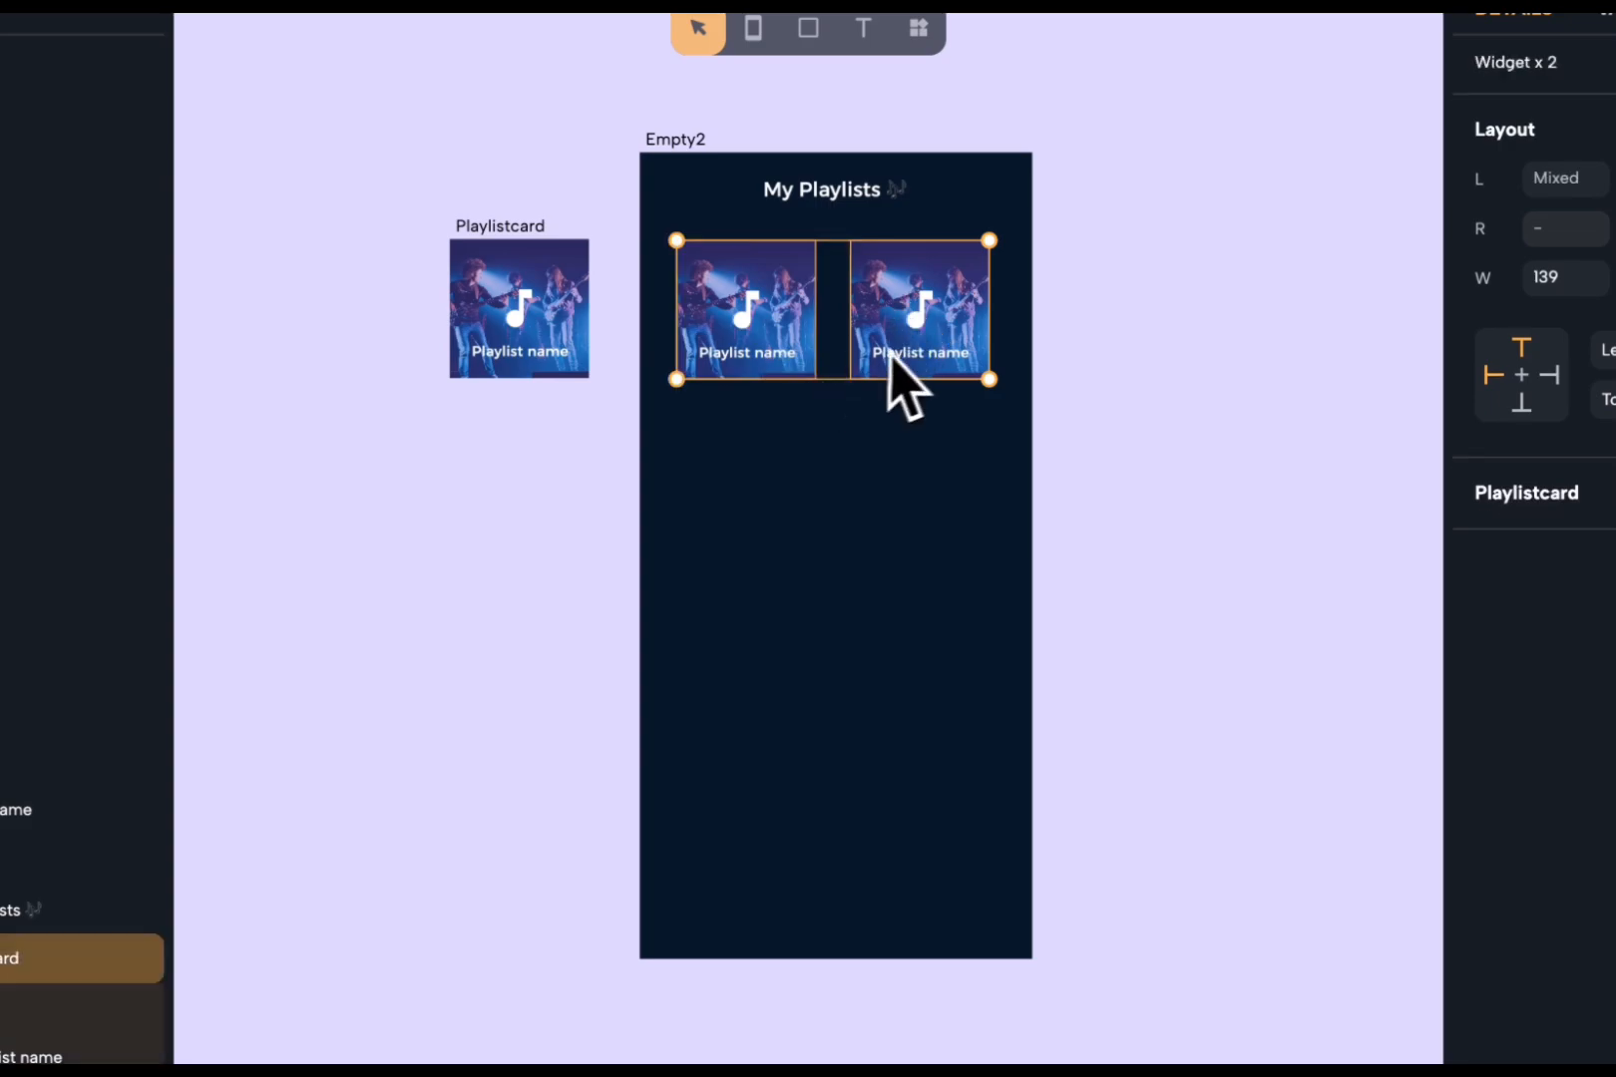
pyautogui.moveTo(901, 386); pyautogui.dragTo(896, 517)
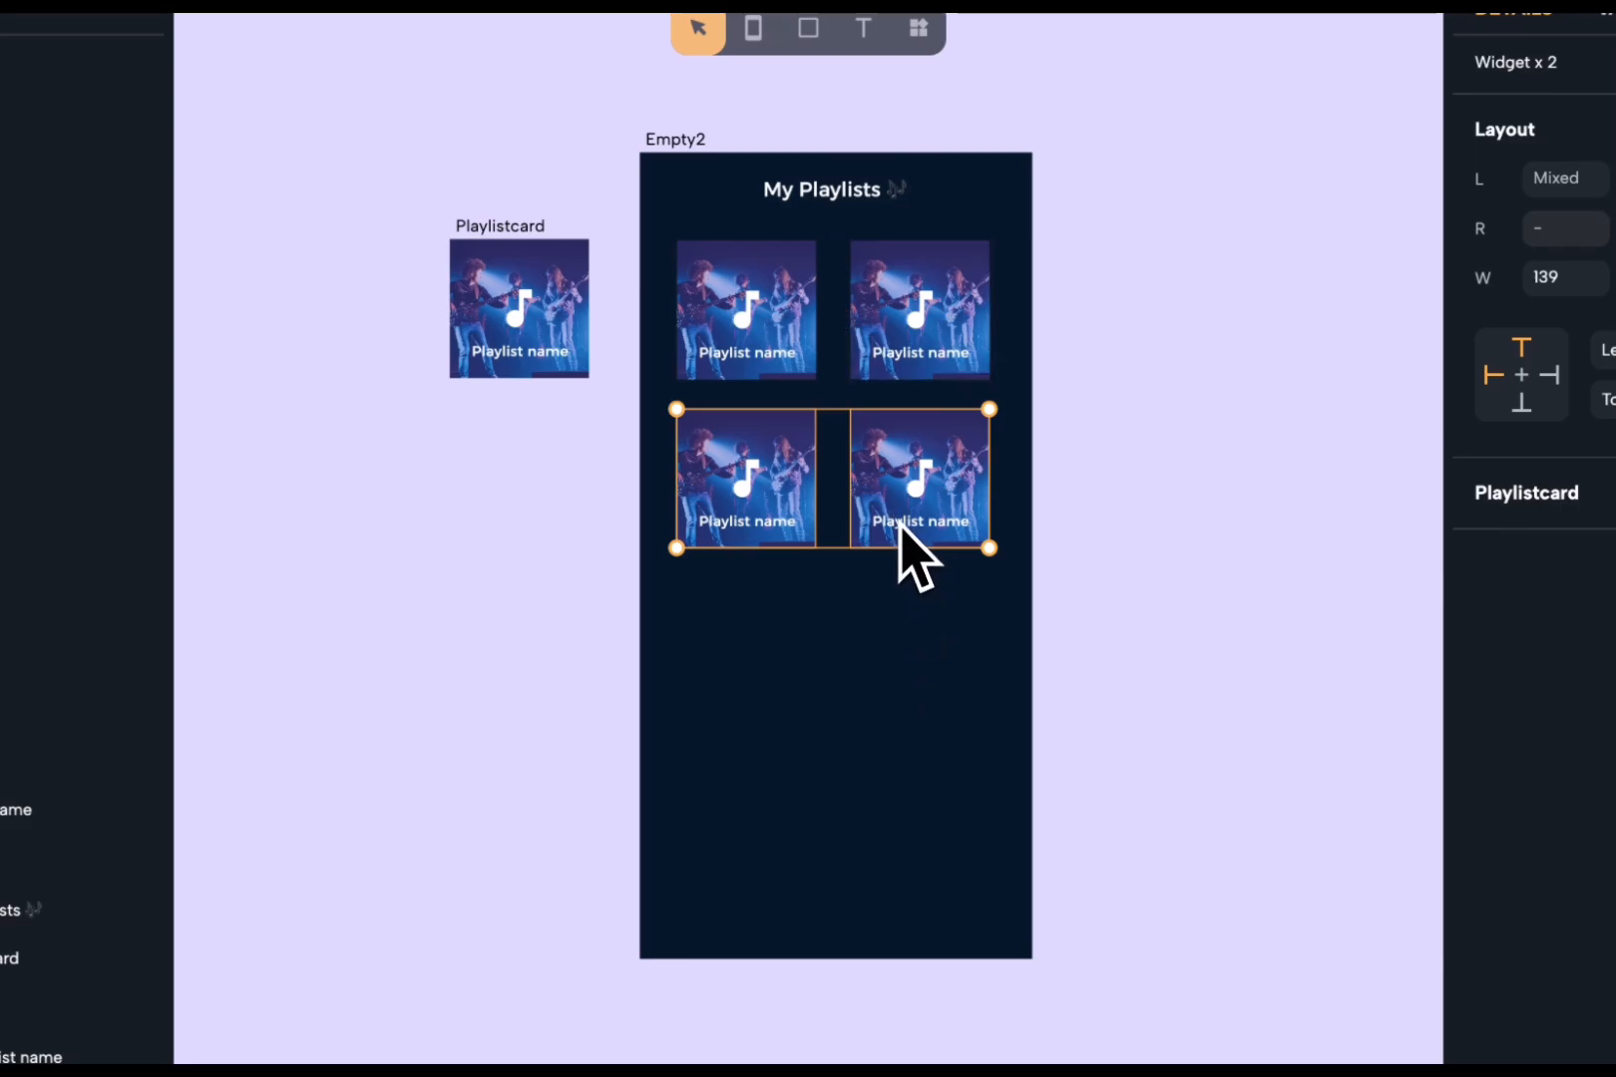
pyautogui.keyDown('alt'); pyautogui.moveTo(902, 544); pyautogui.dragTo(898, 877); pyautogui.keyUp('alt')
pyautogui.click(1191, 803)
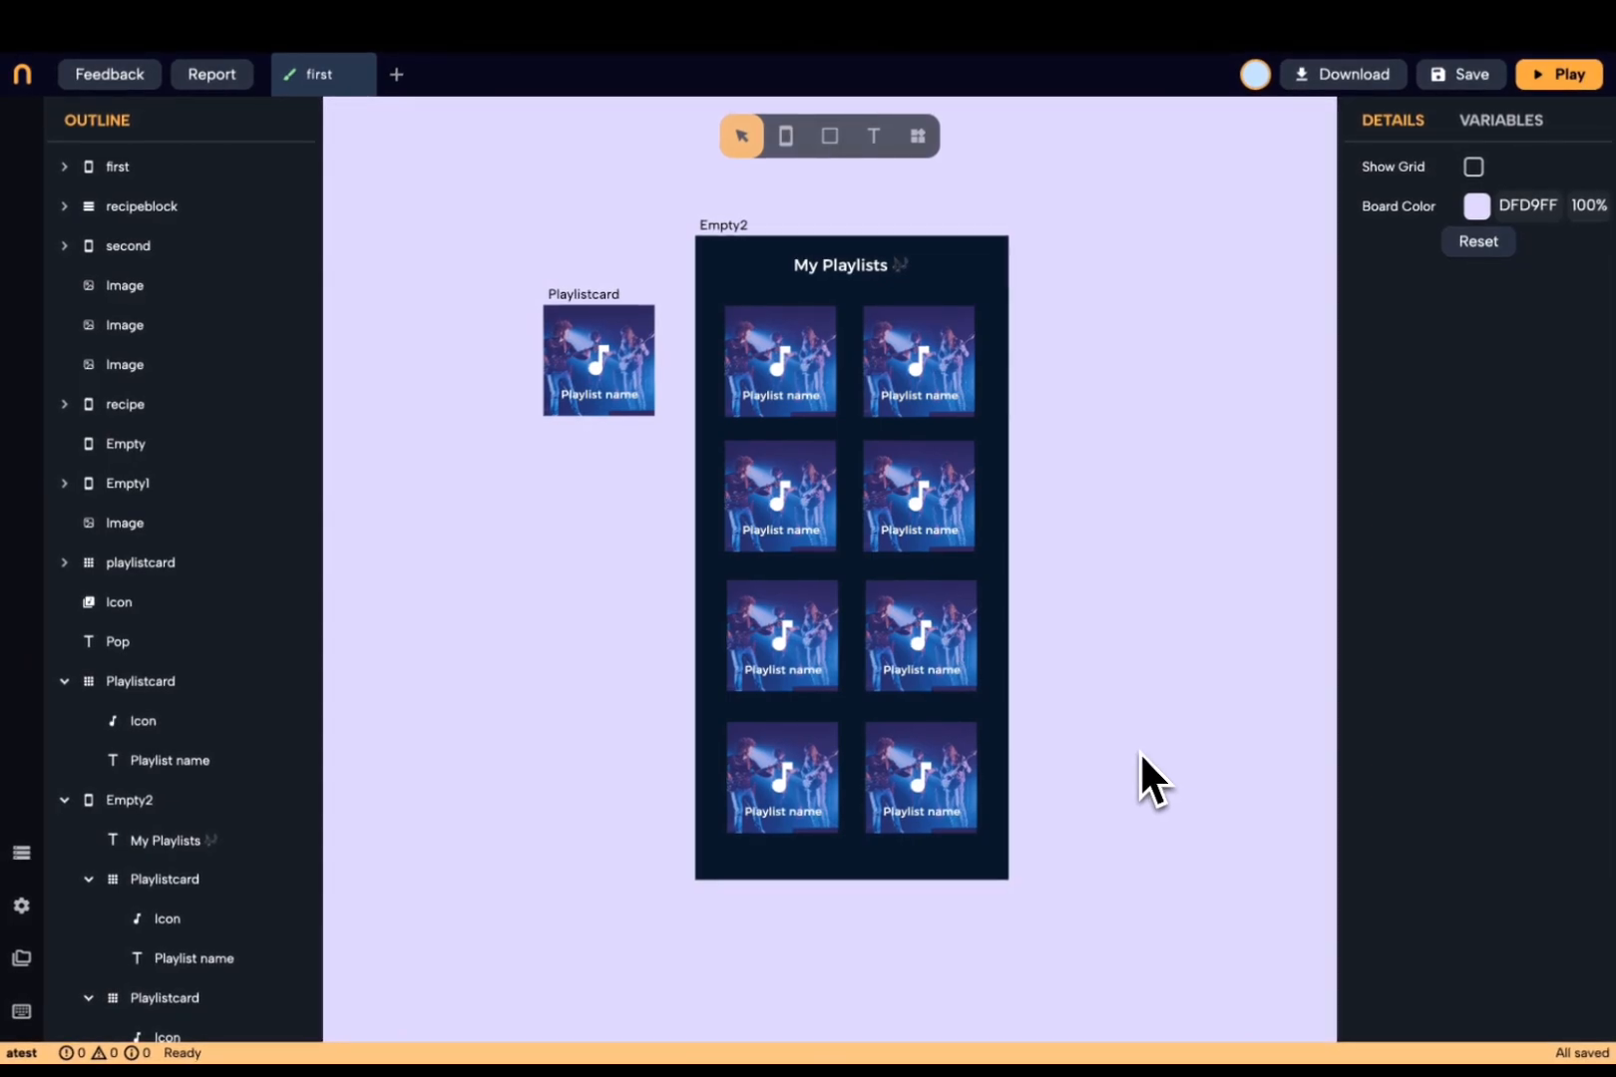
# - Change the music icon's color in the master Playlistcard component to pale yellow FFEFB0
pyautogui.click(602, 409)
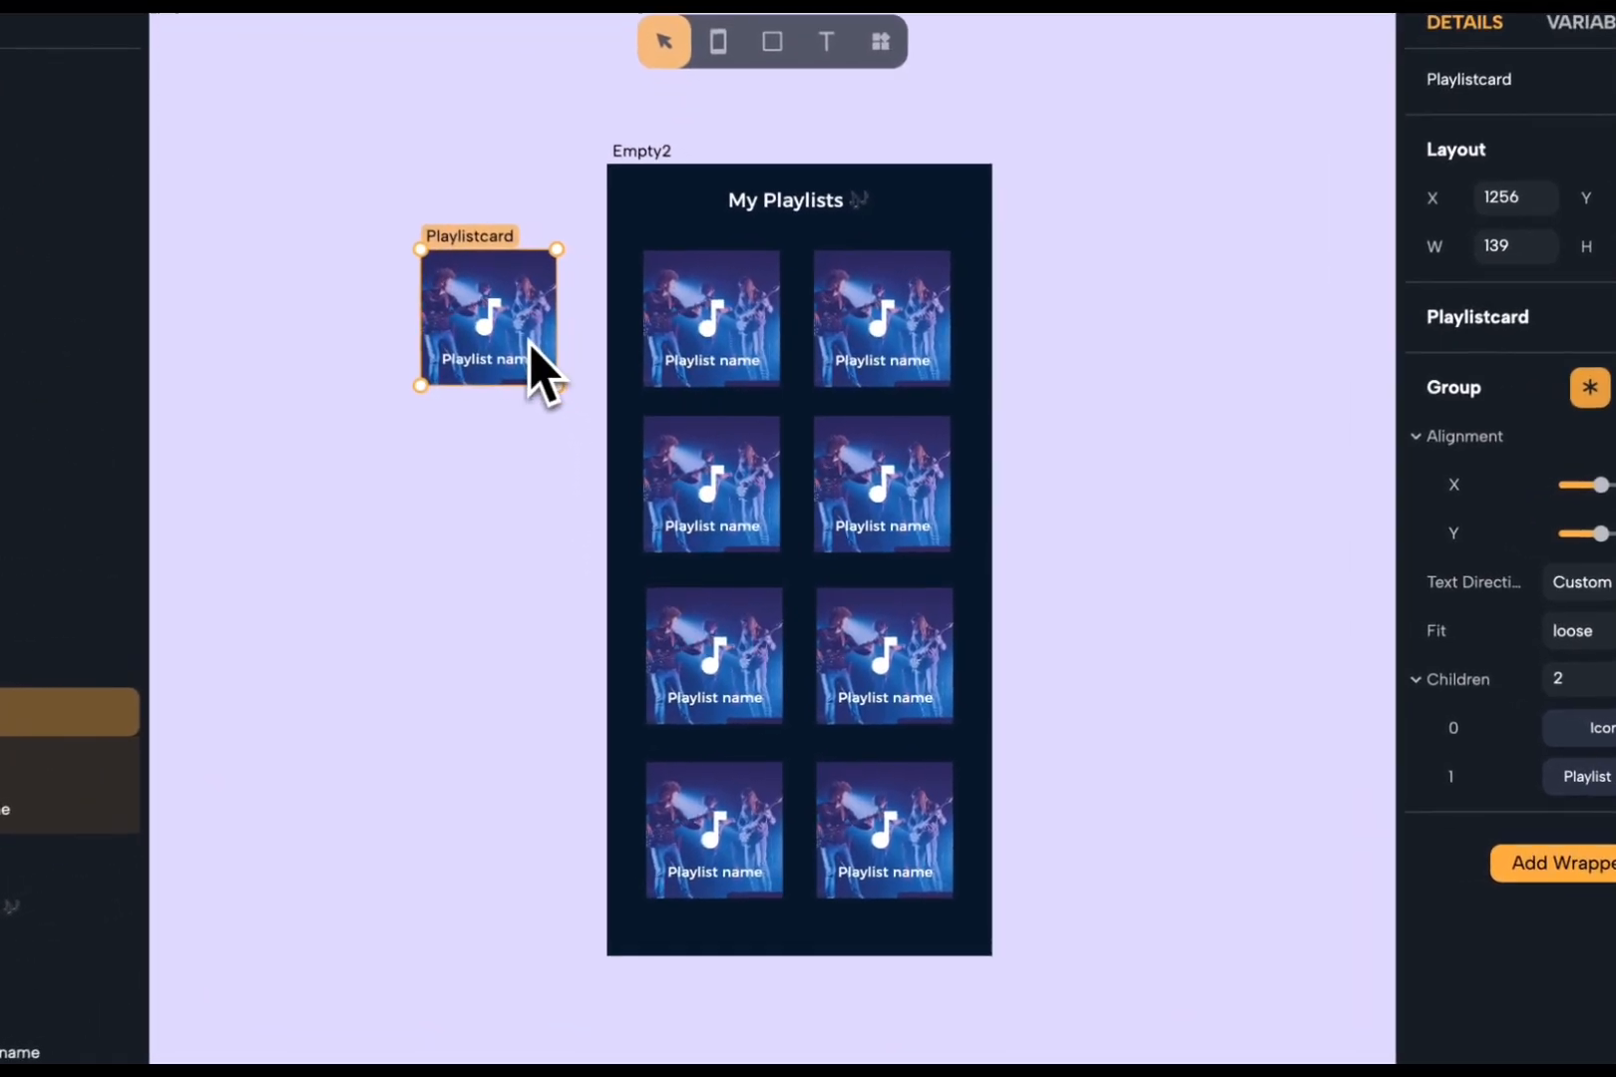
pyautogui.click(636, 381)
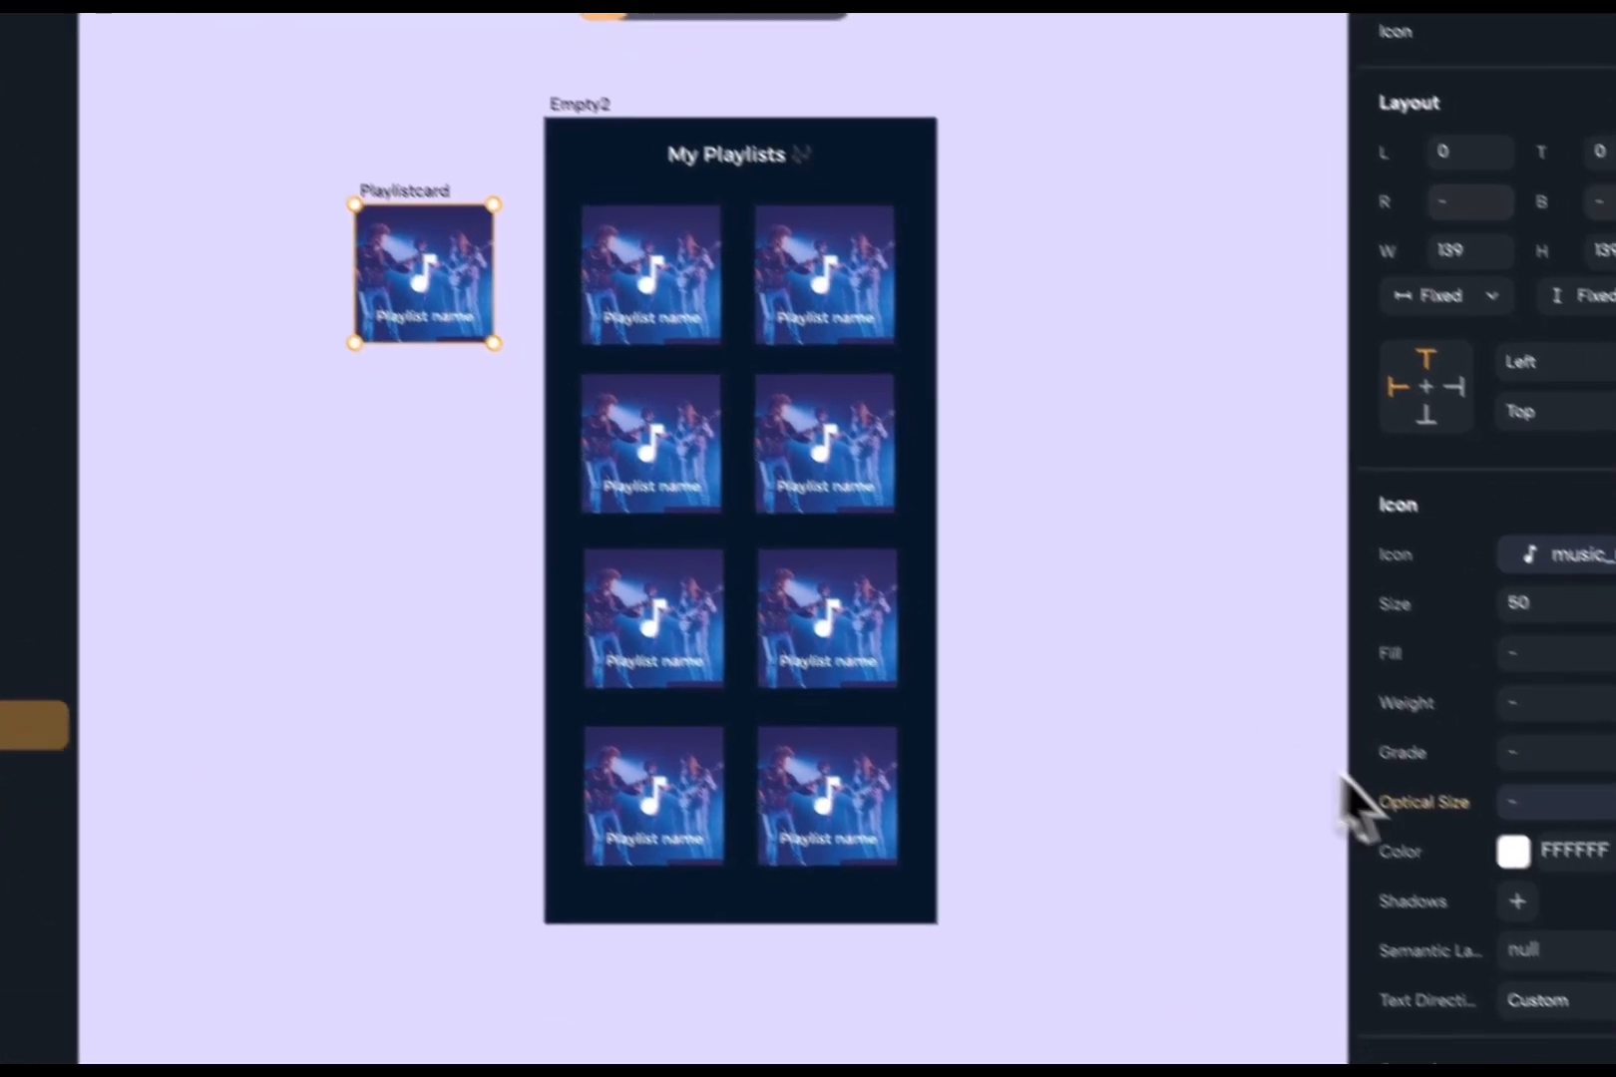
pyautogui.click(1513, 851)
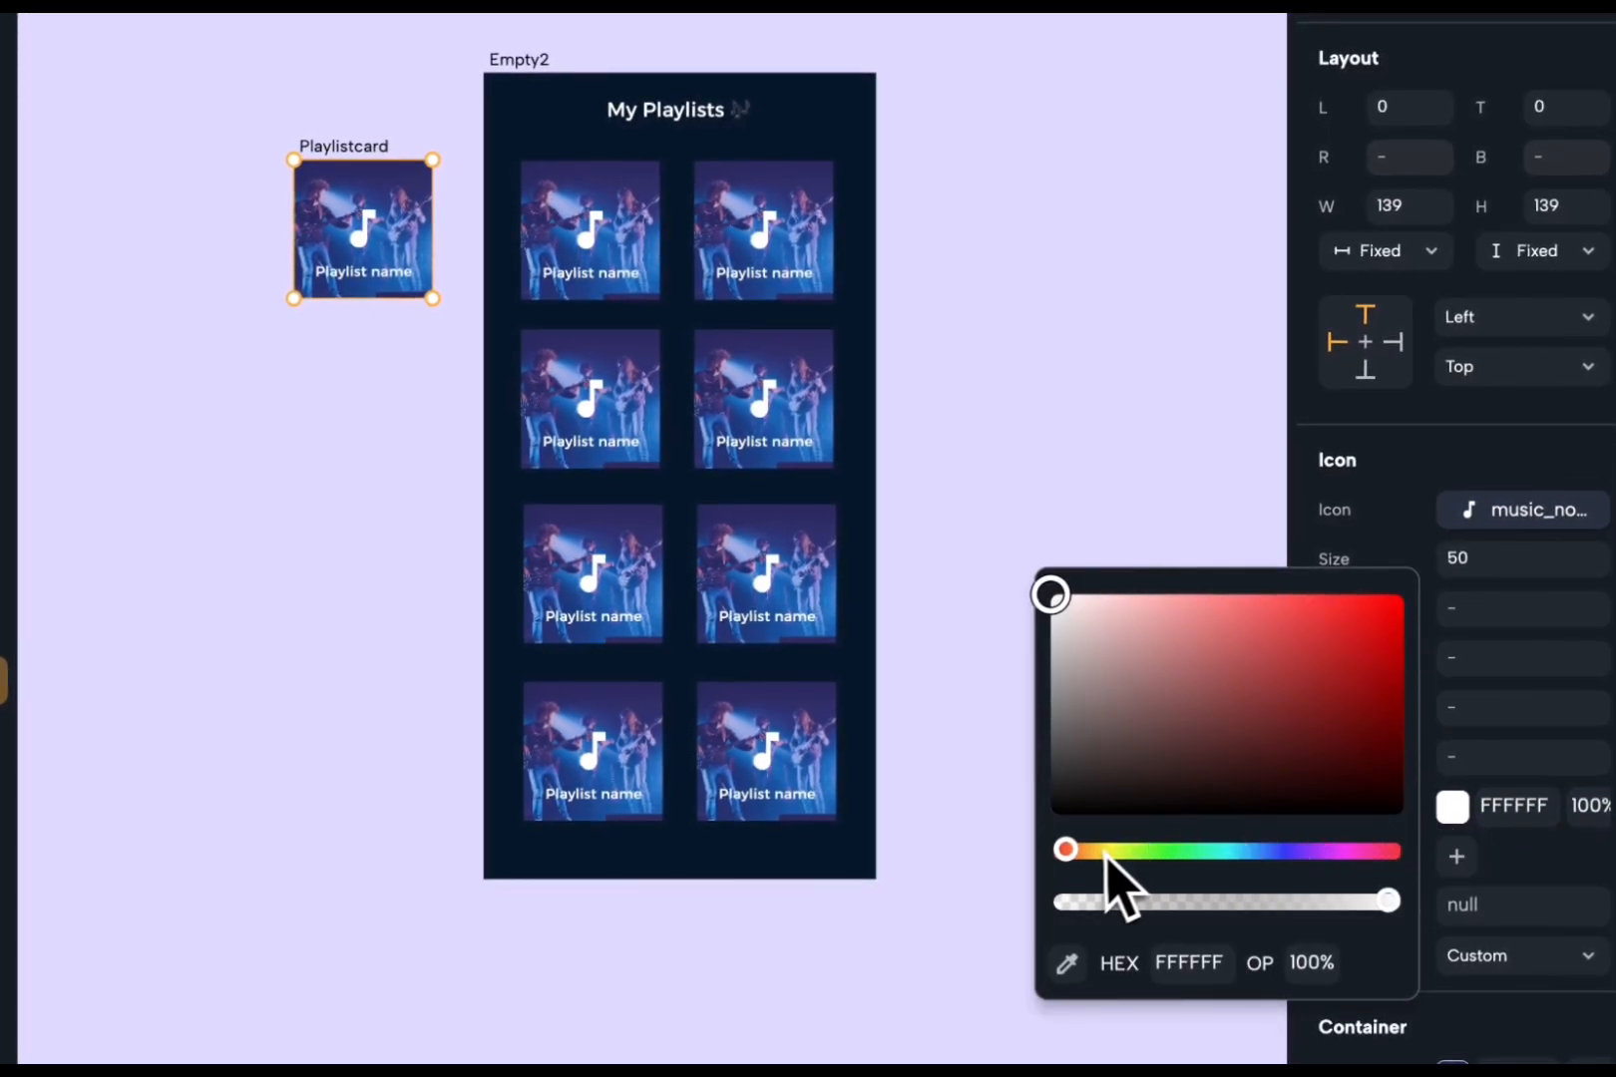
pyautogui.moveTo(1100, 857); pyautogui.dragTo(1111, 860)
pyautogui.moveTo(1142, 718); pyautogui.dragTo(1155, 602)
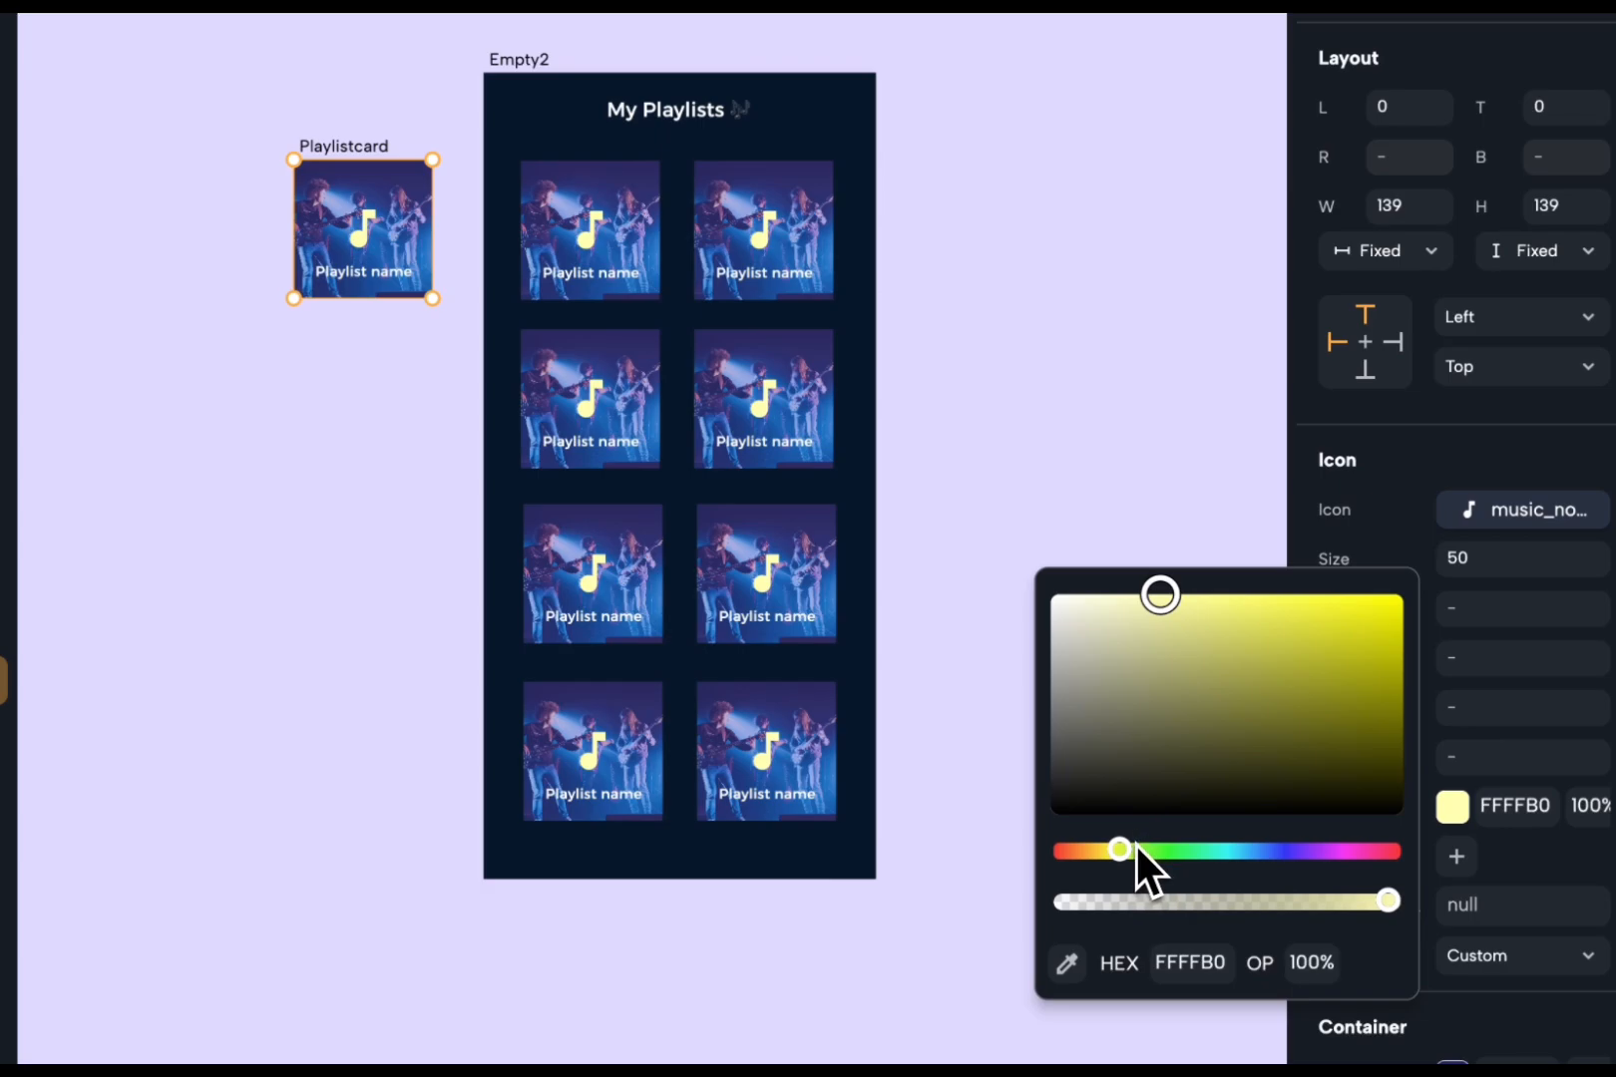
pyautogui.moveTo(1118, 857)
pyautogui.mouseDown()
pyautogui.moveTo(1277, 855)
pyautogui.moveTo(1102, 859)
pyautogui.mouseUp()
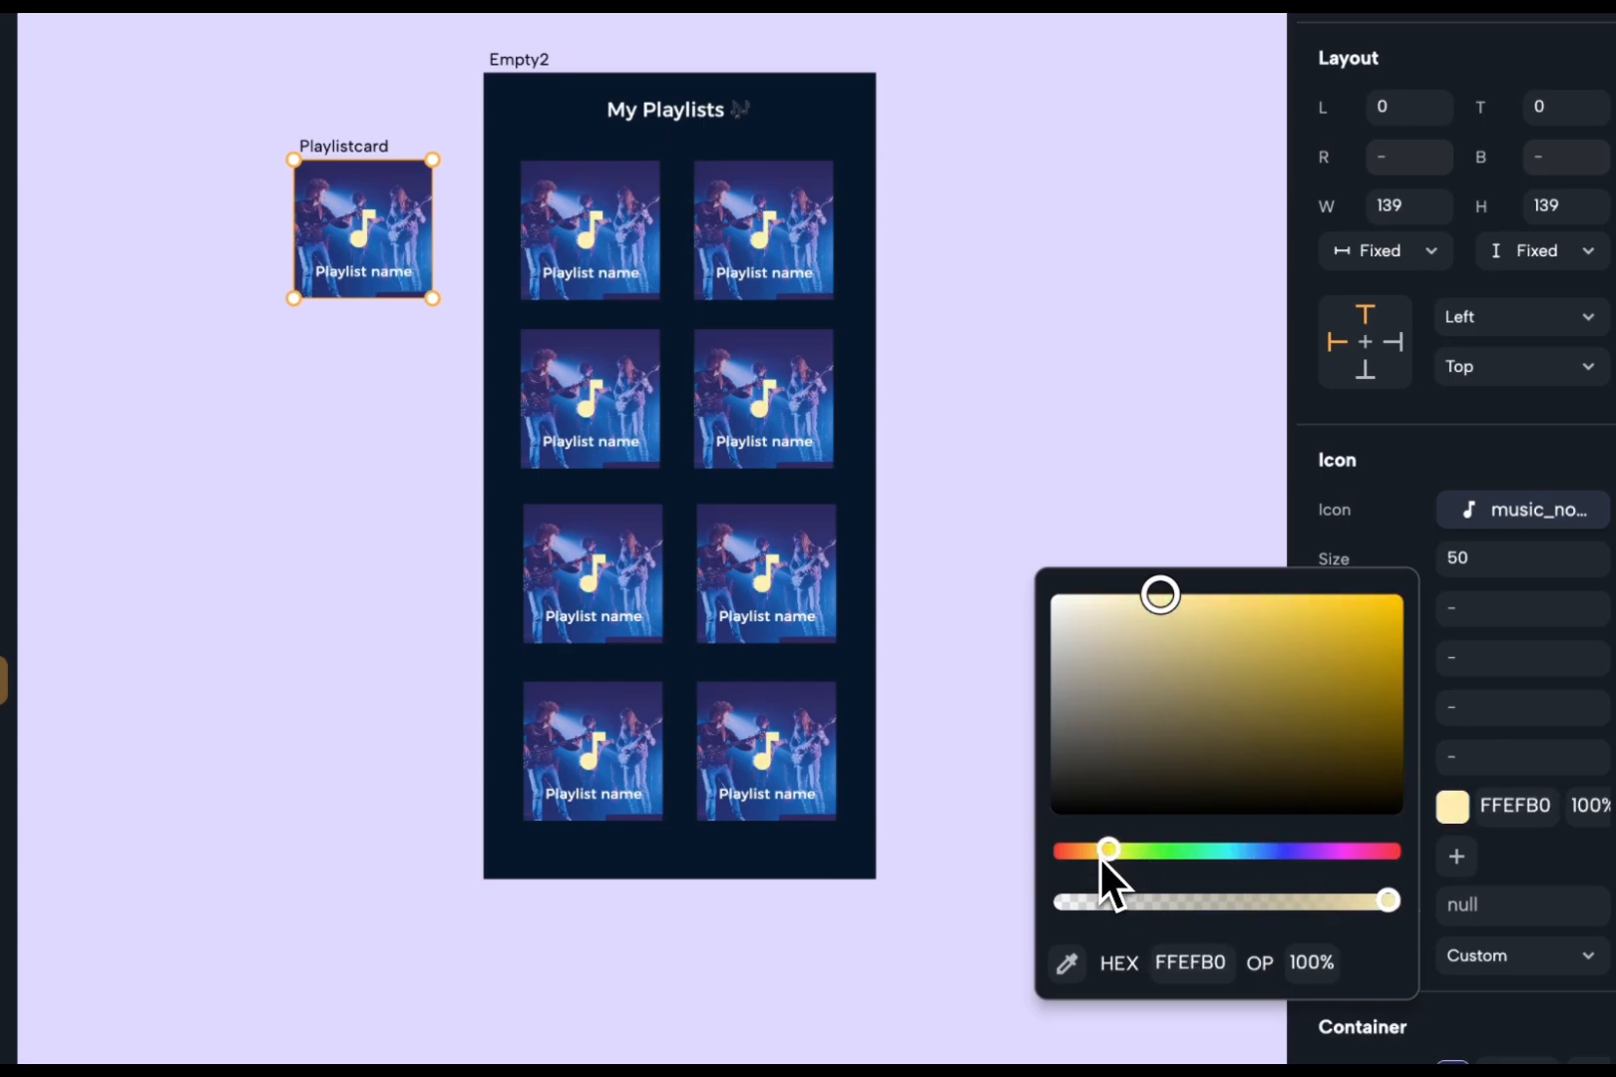
pyautogui.click(1040, 479)
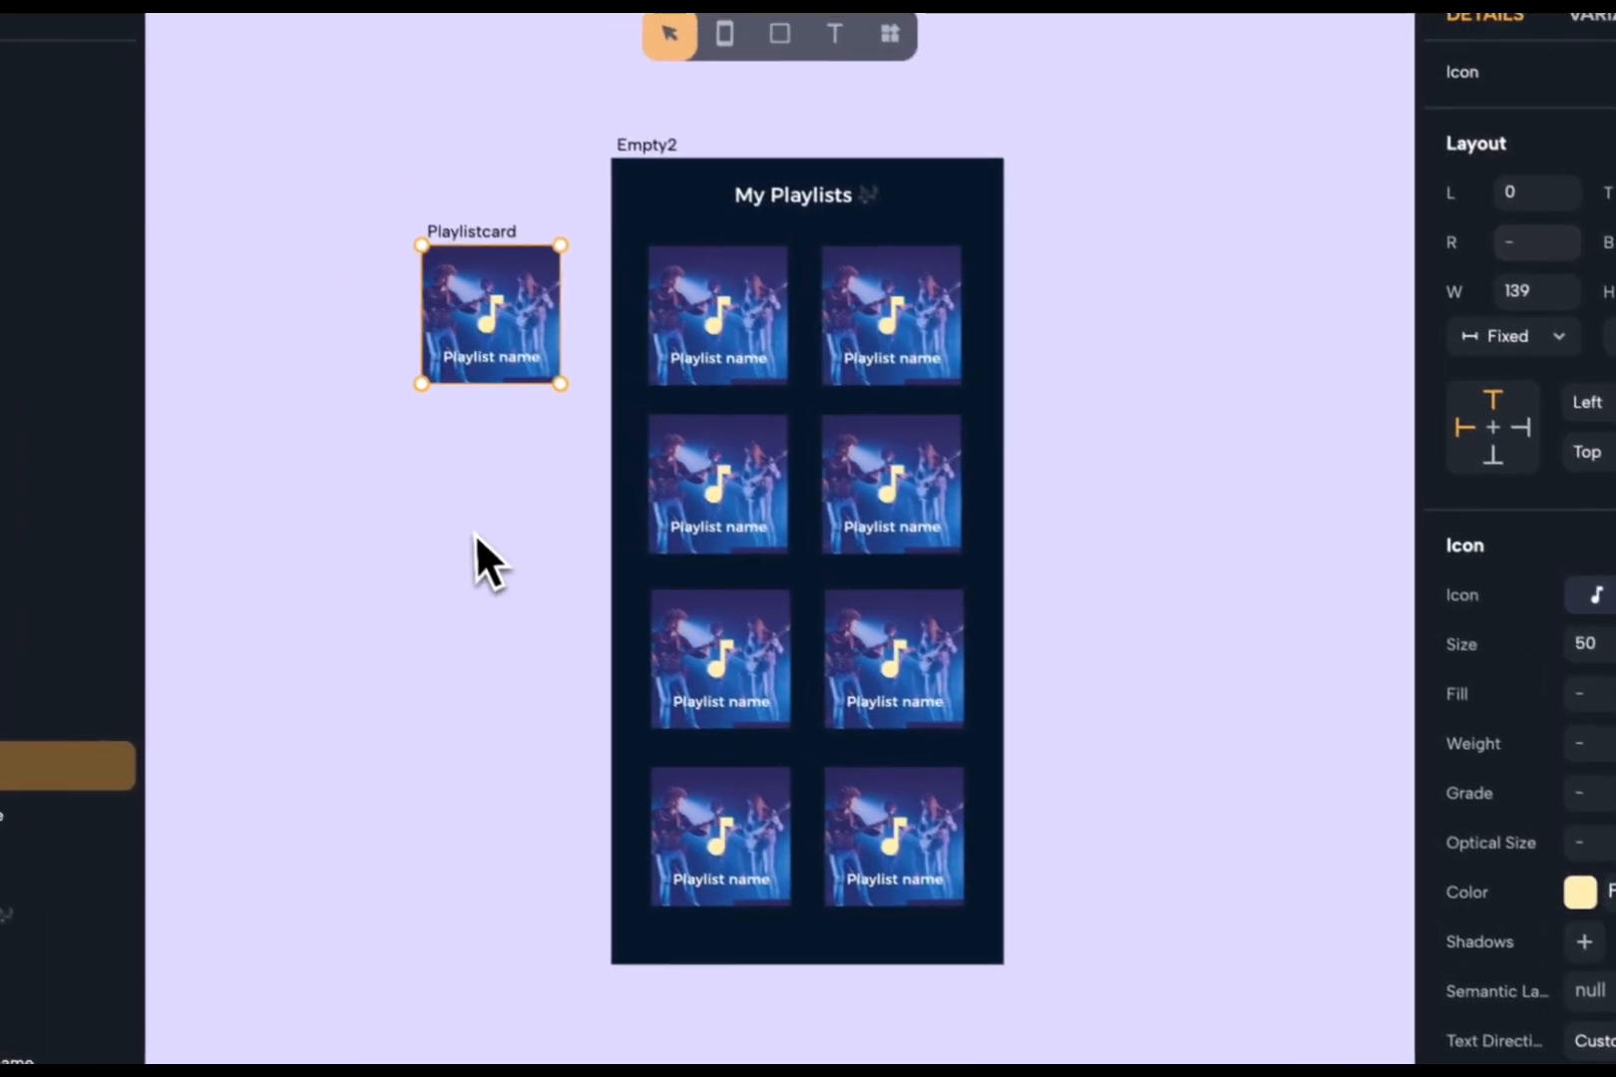
pyautogui.click(337, 447)
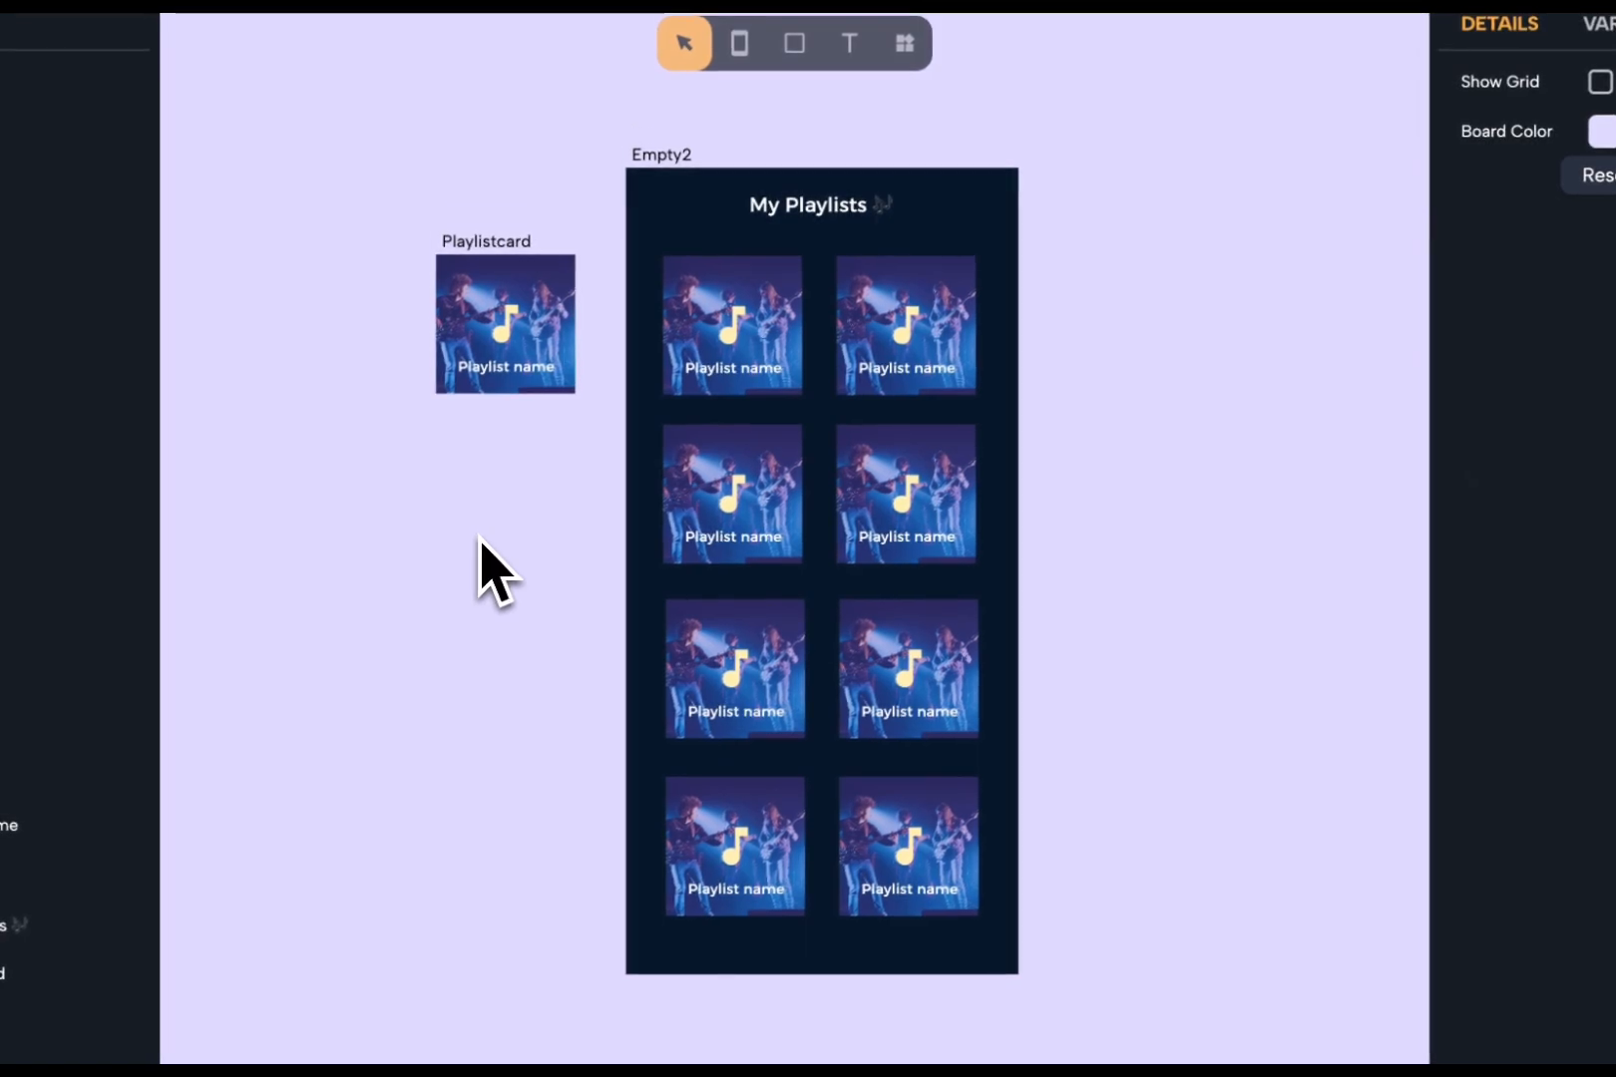
# - Add a Clip Radius wrapper with radius 20 to the master Playlistcard component
pyautogui.click(477, 331)
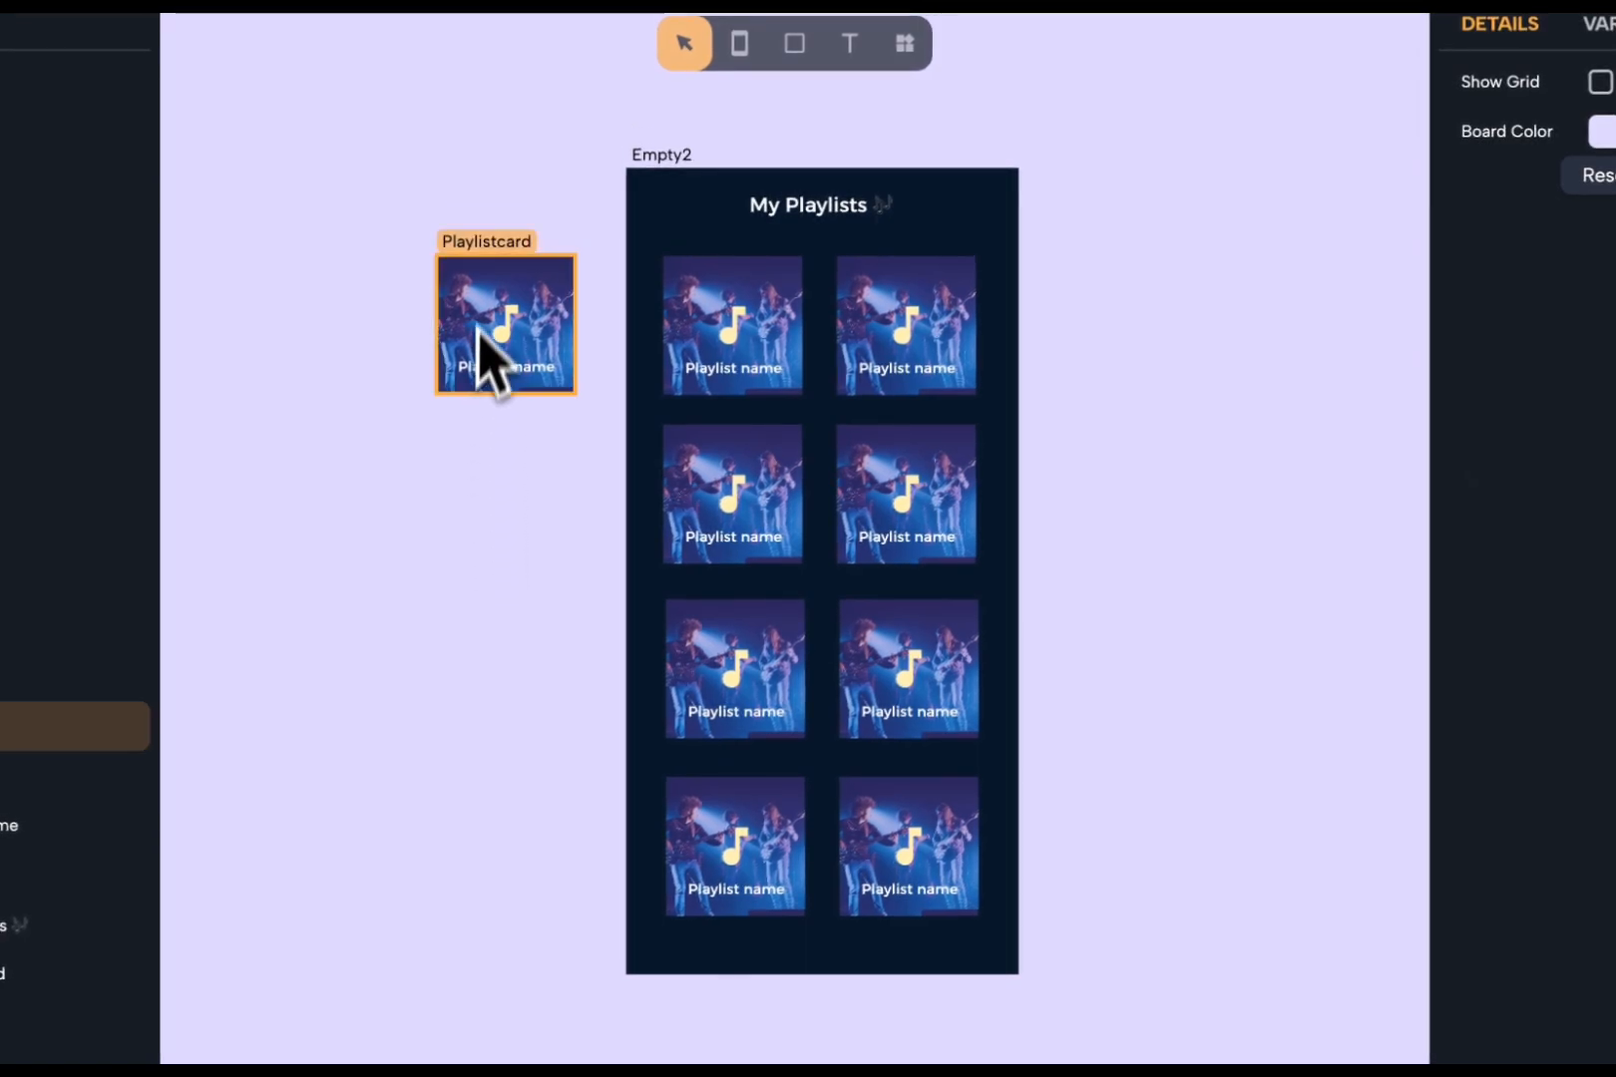
pyautogui.click(490, 258)
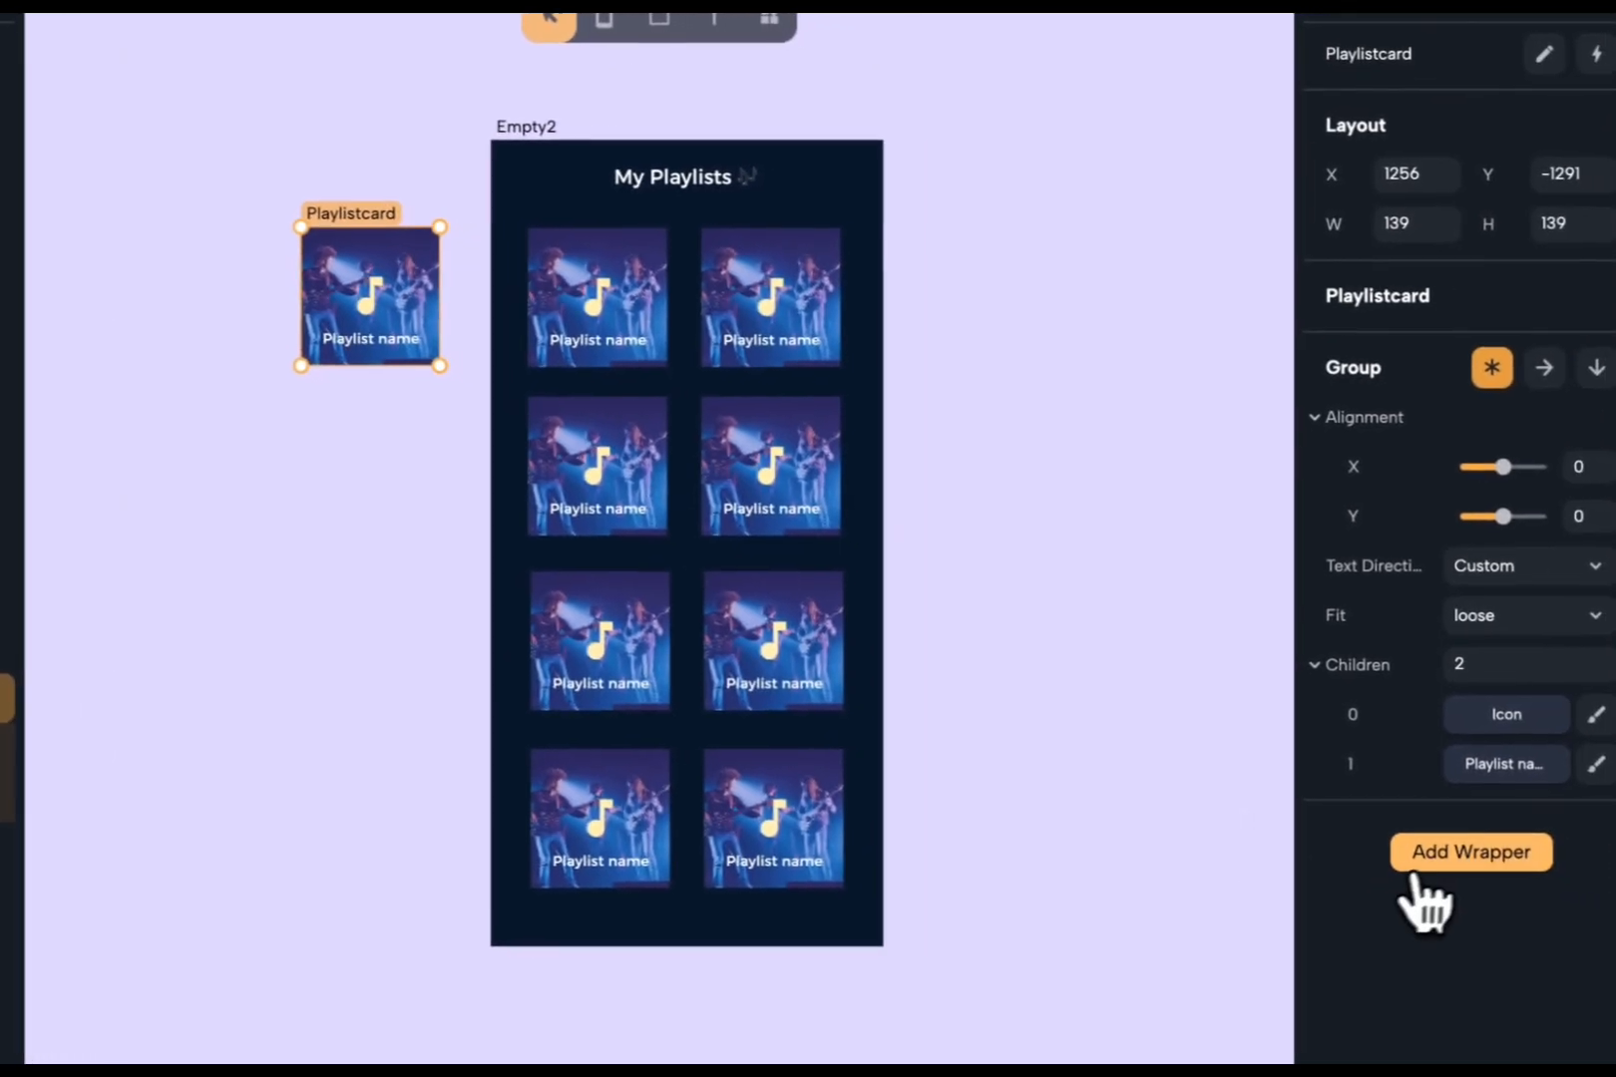
pyautogui.click(1514, 878)
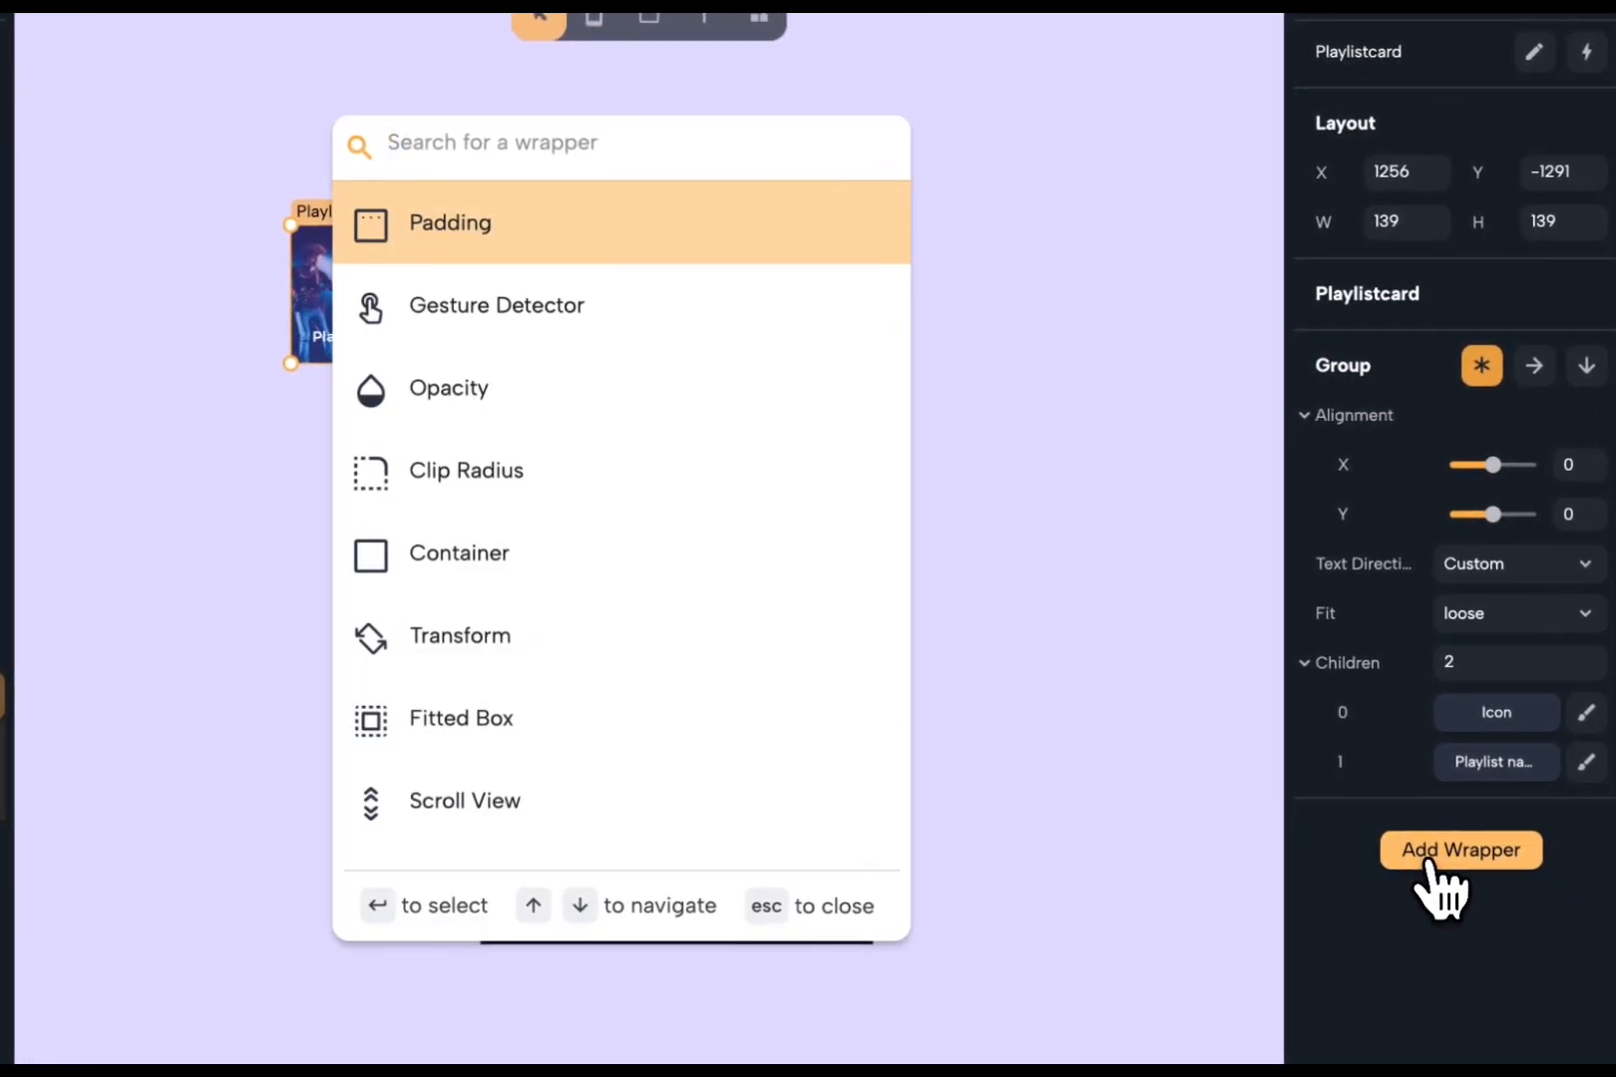
pyautogui.write('rad')
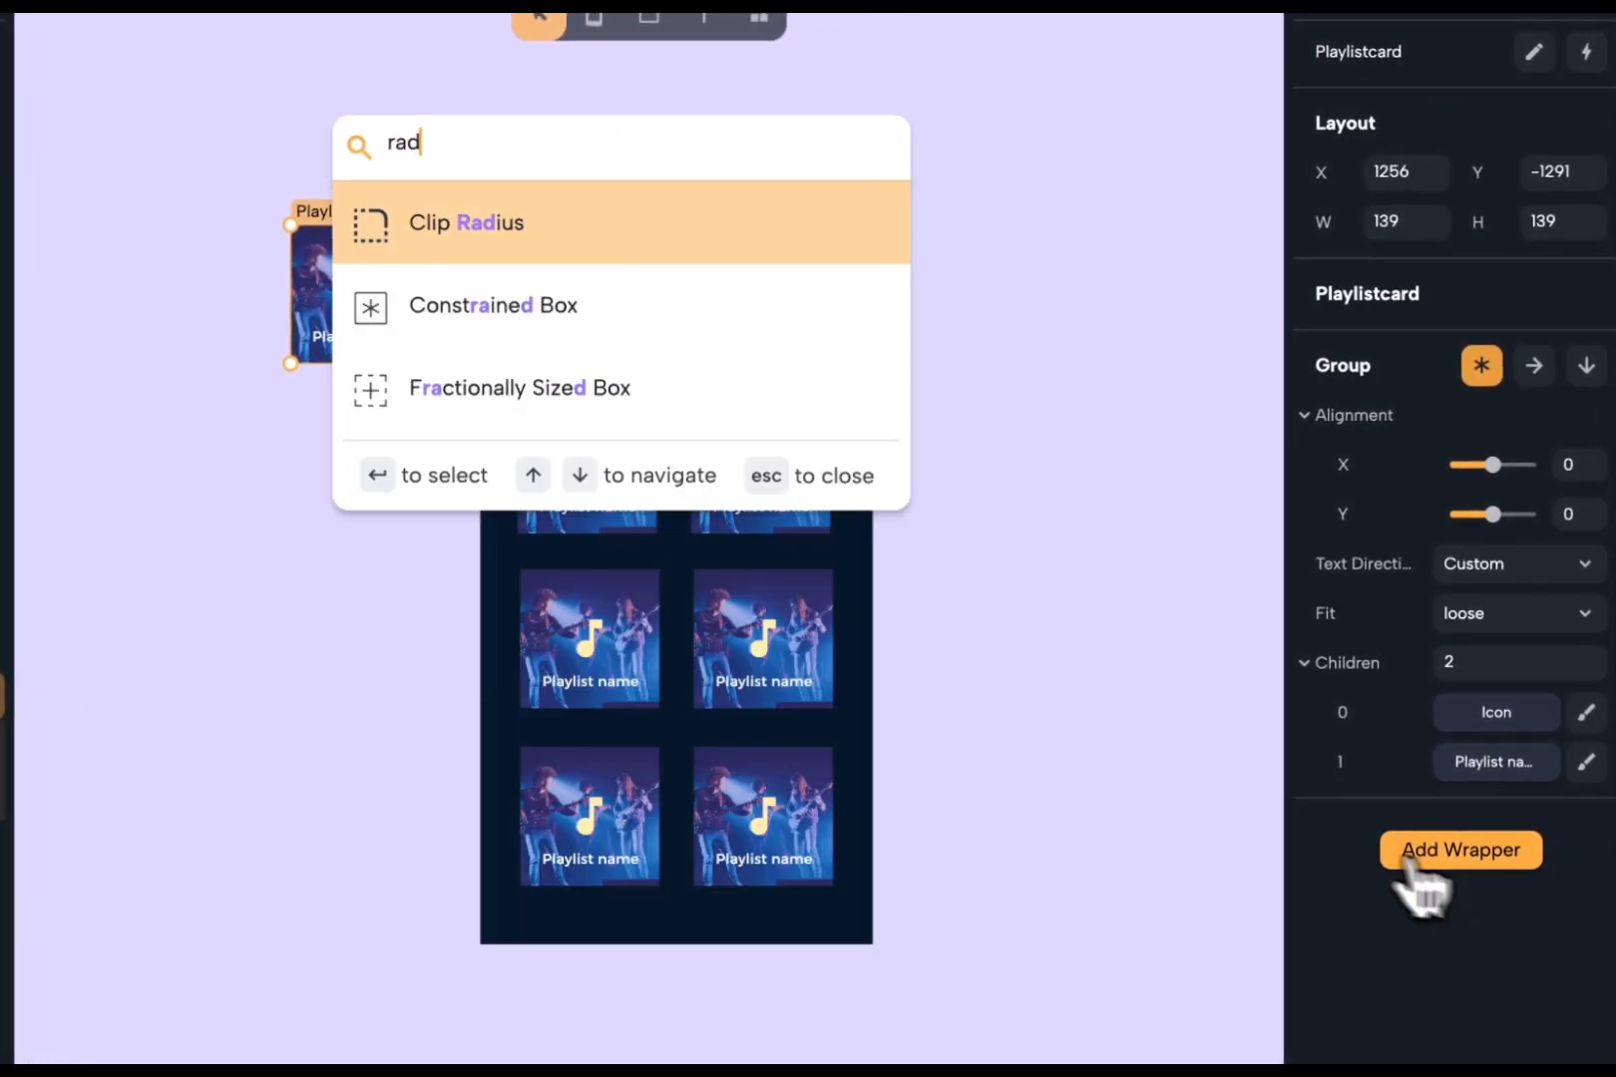
pyautogui.press('Down')
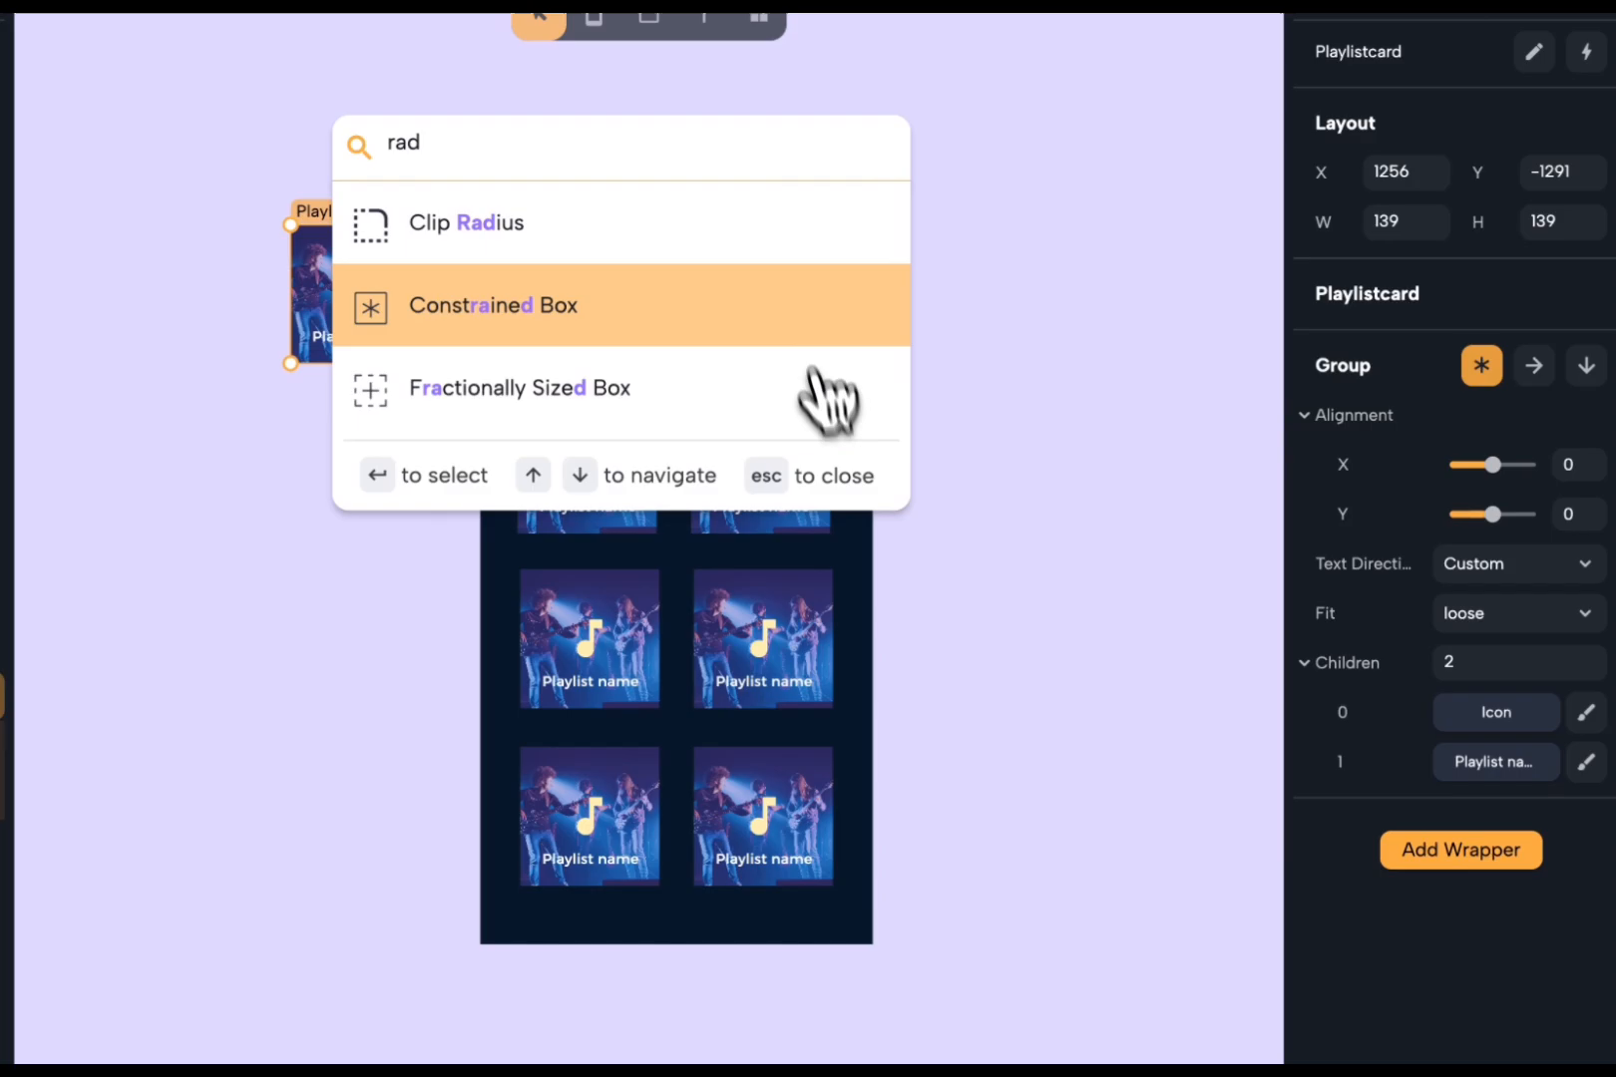
pyautogui.click(804, 244)
pyautogui.click(1469, 888)
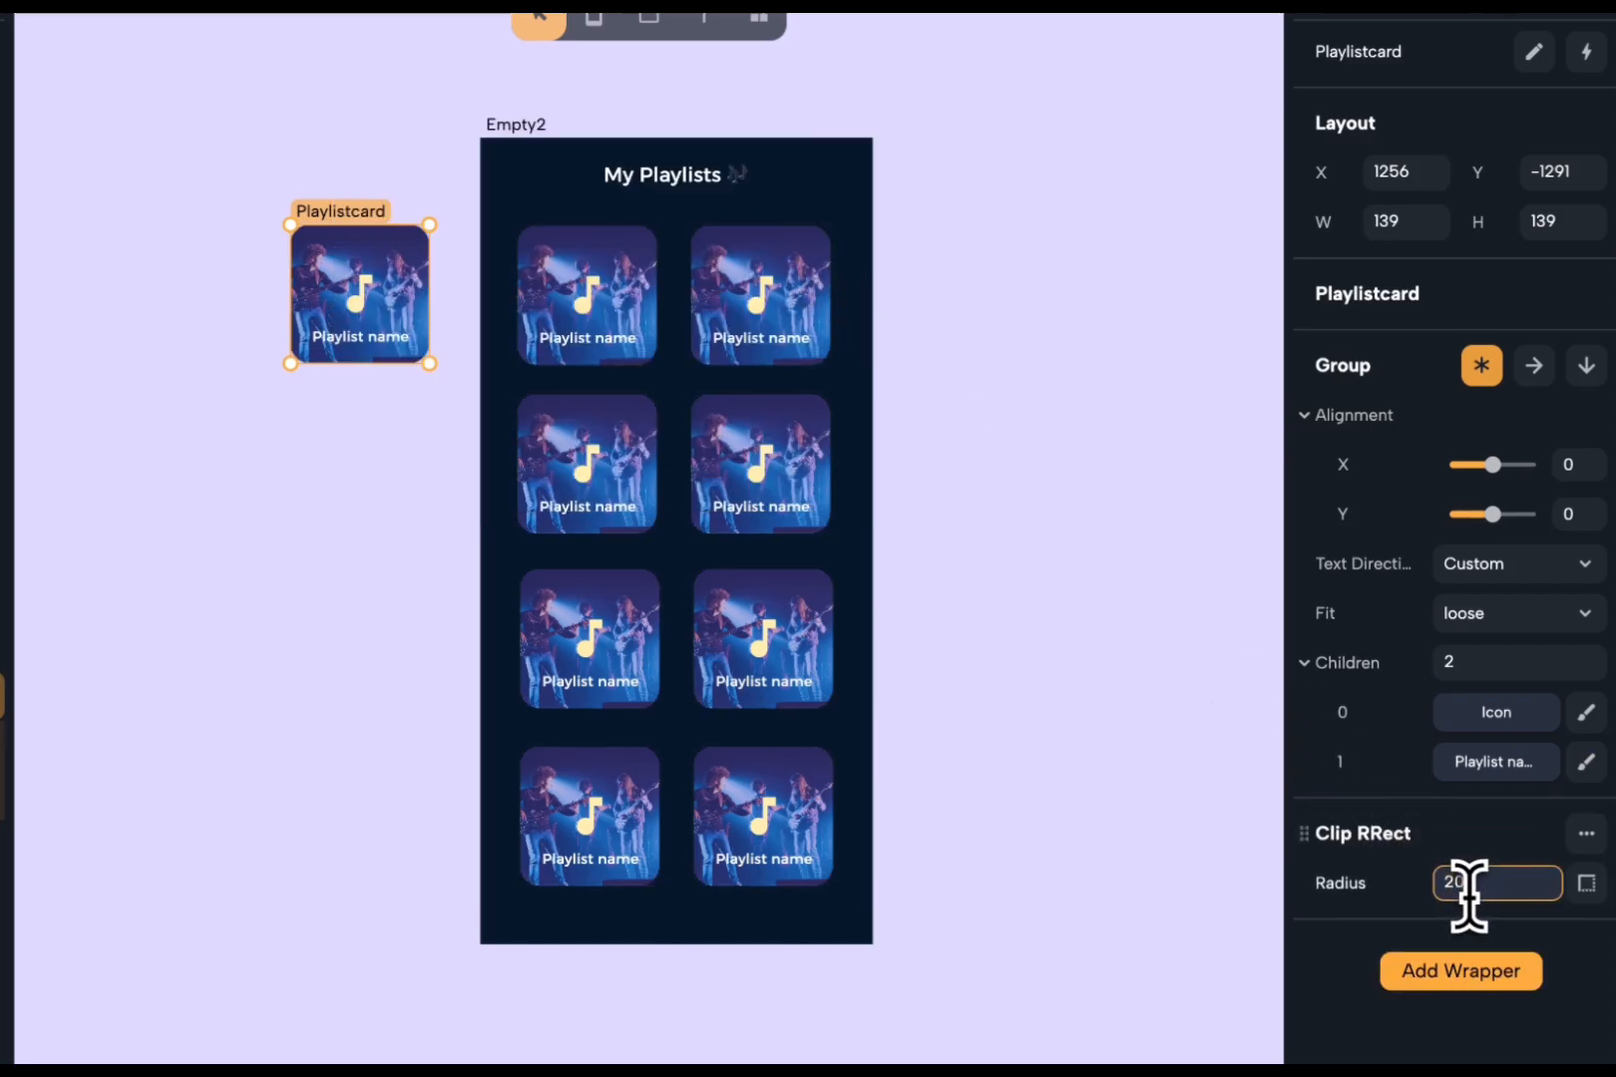
pyautogui.click(1097, 643)
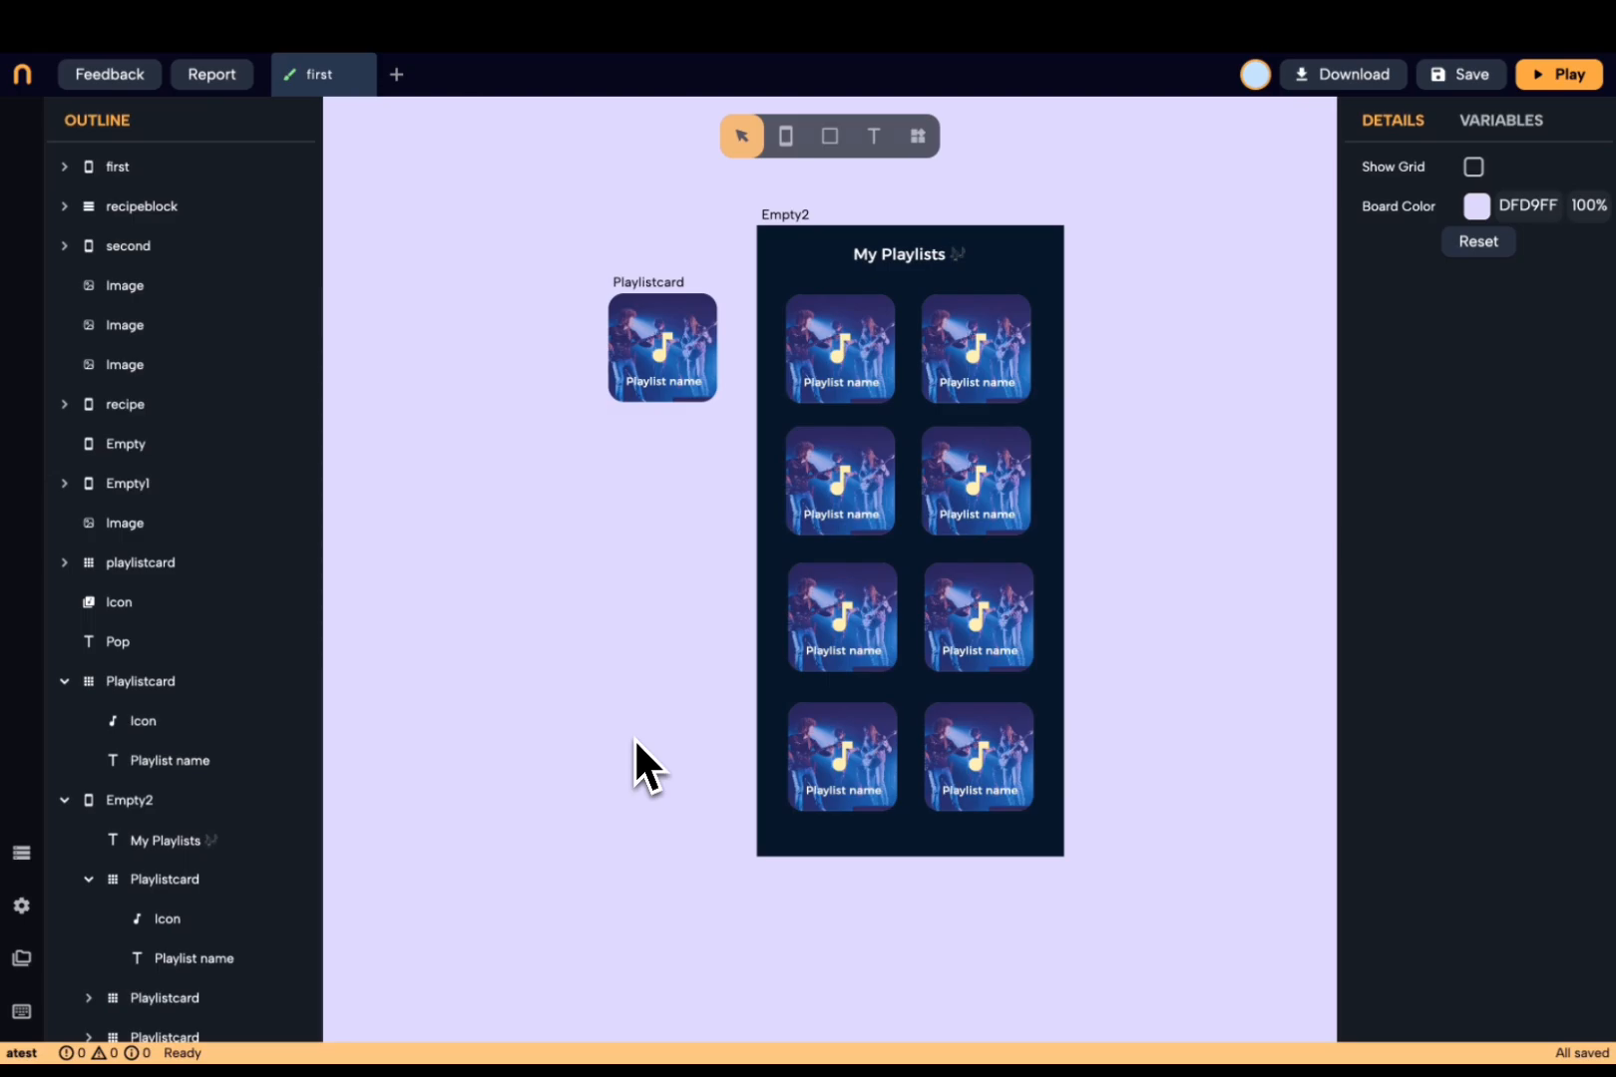
# - Link the background image URL of the icon's container in the master Playlistcard to a new variable
pyautogui.click(687, 391)
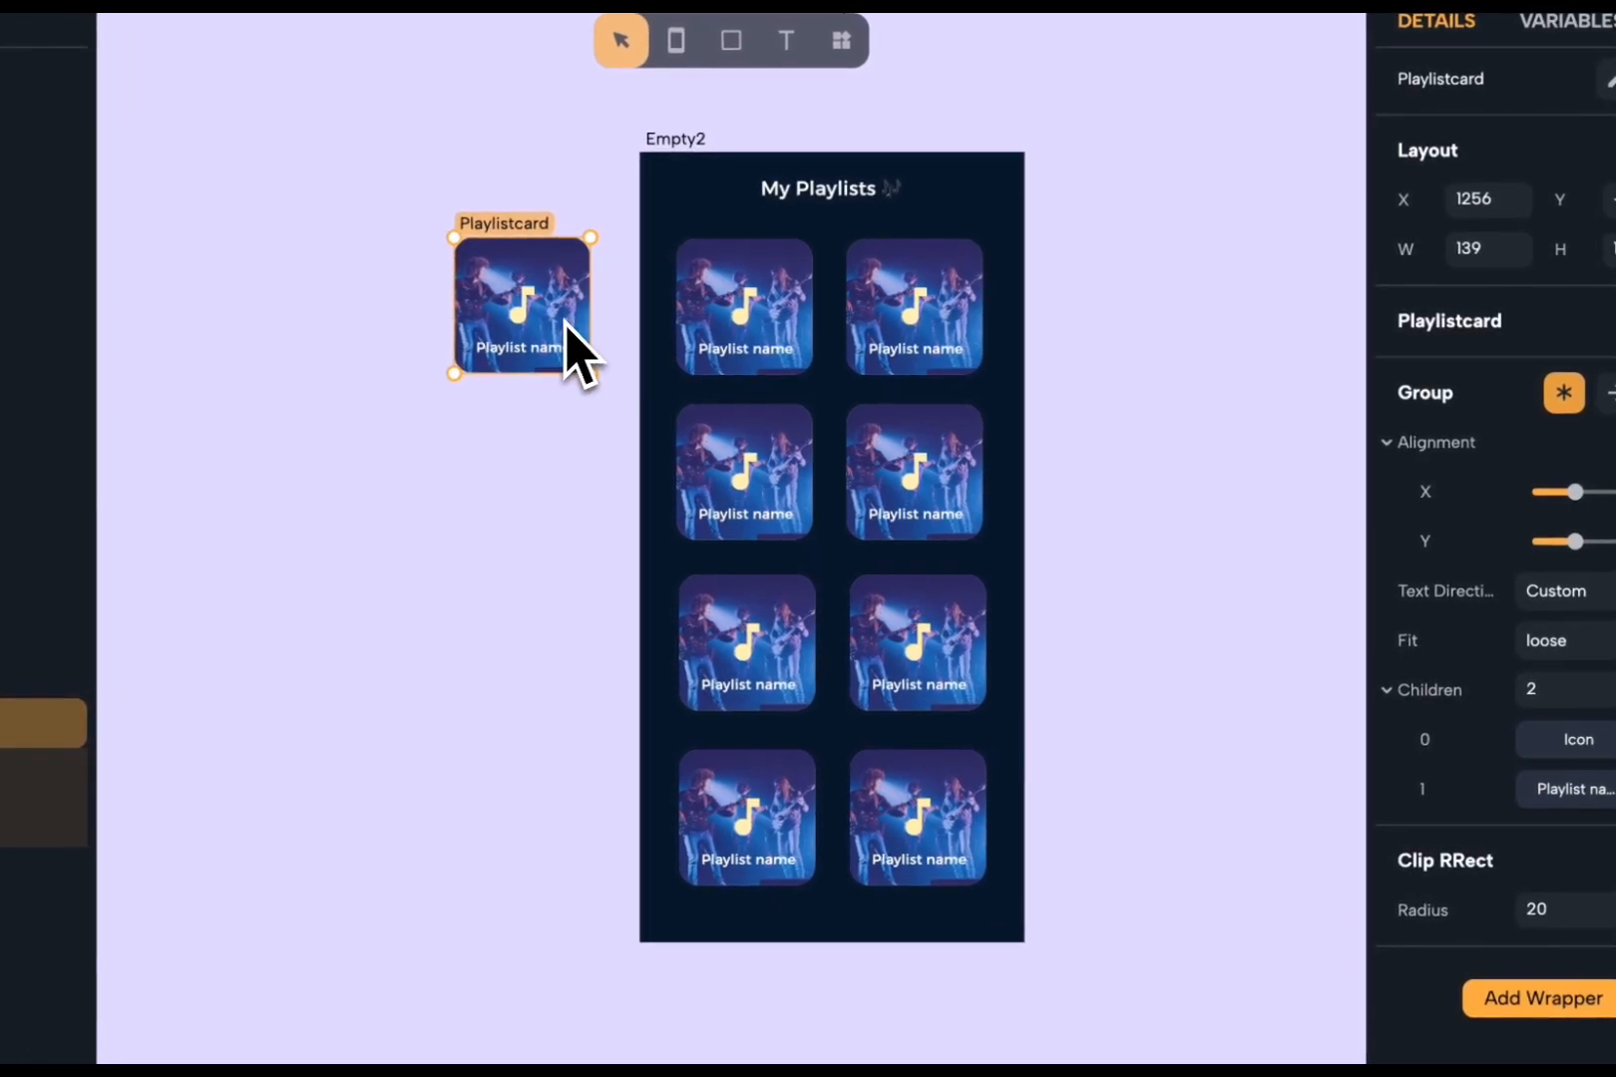
pyautogui.doubleClick(566, 322)
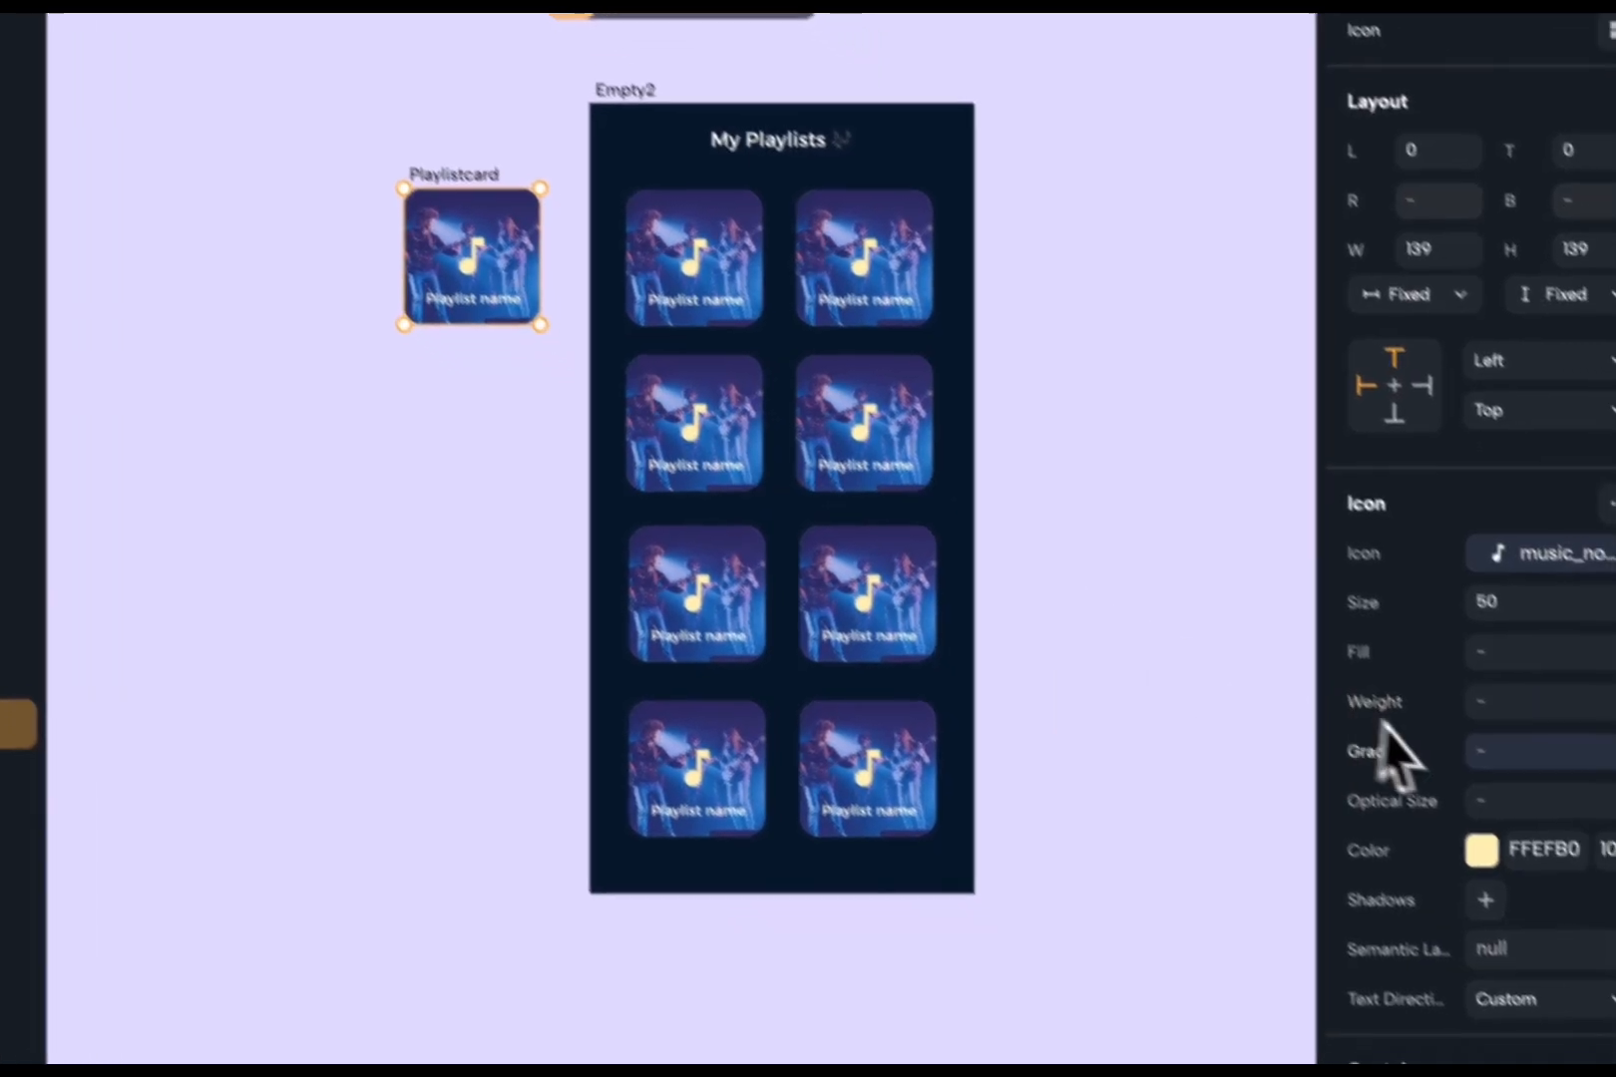
pyautogui.scroll(-5, 1406, 793)
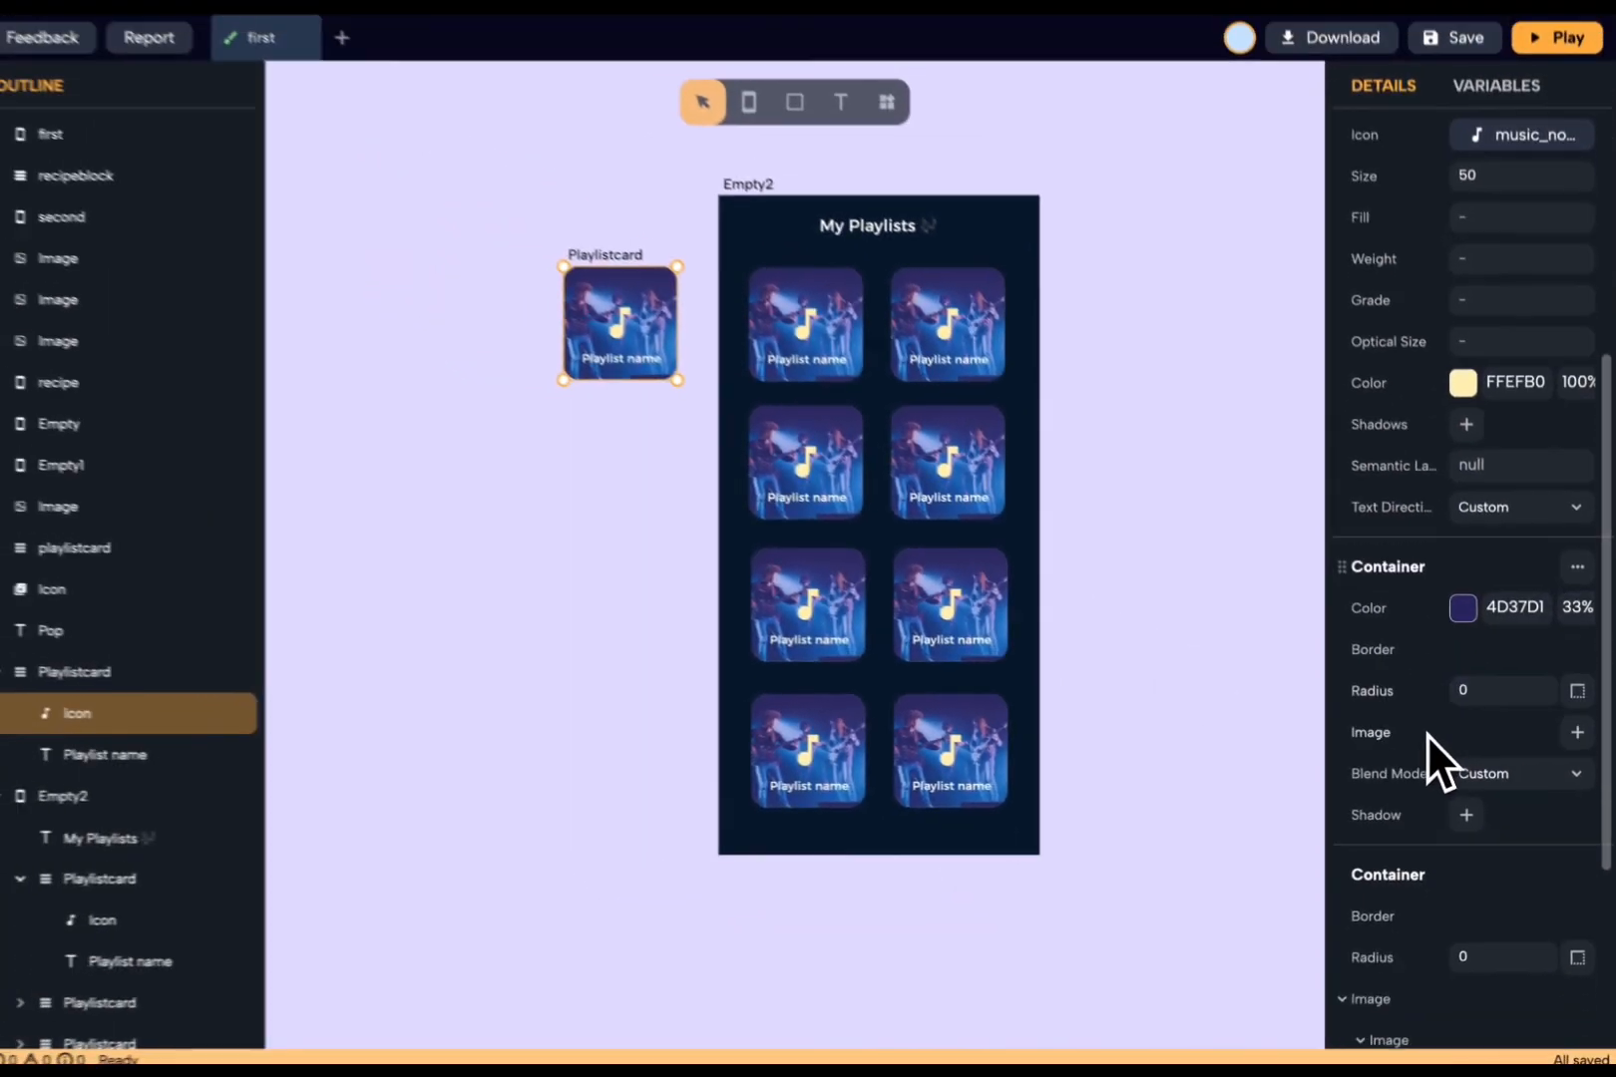
pyautogui.scroll(-3, 1429, 738)
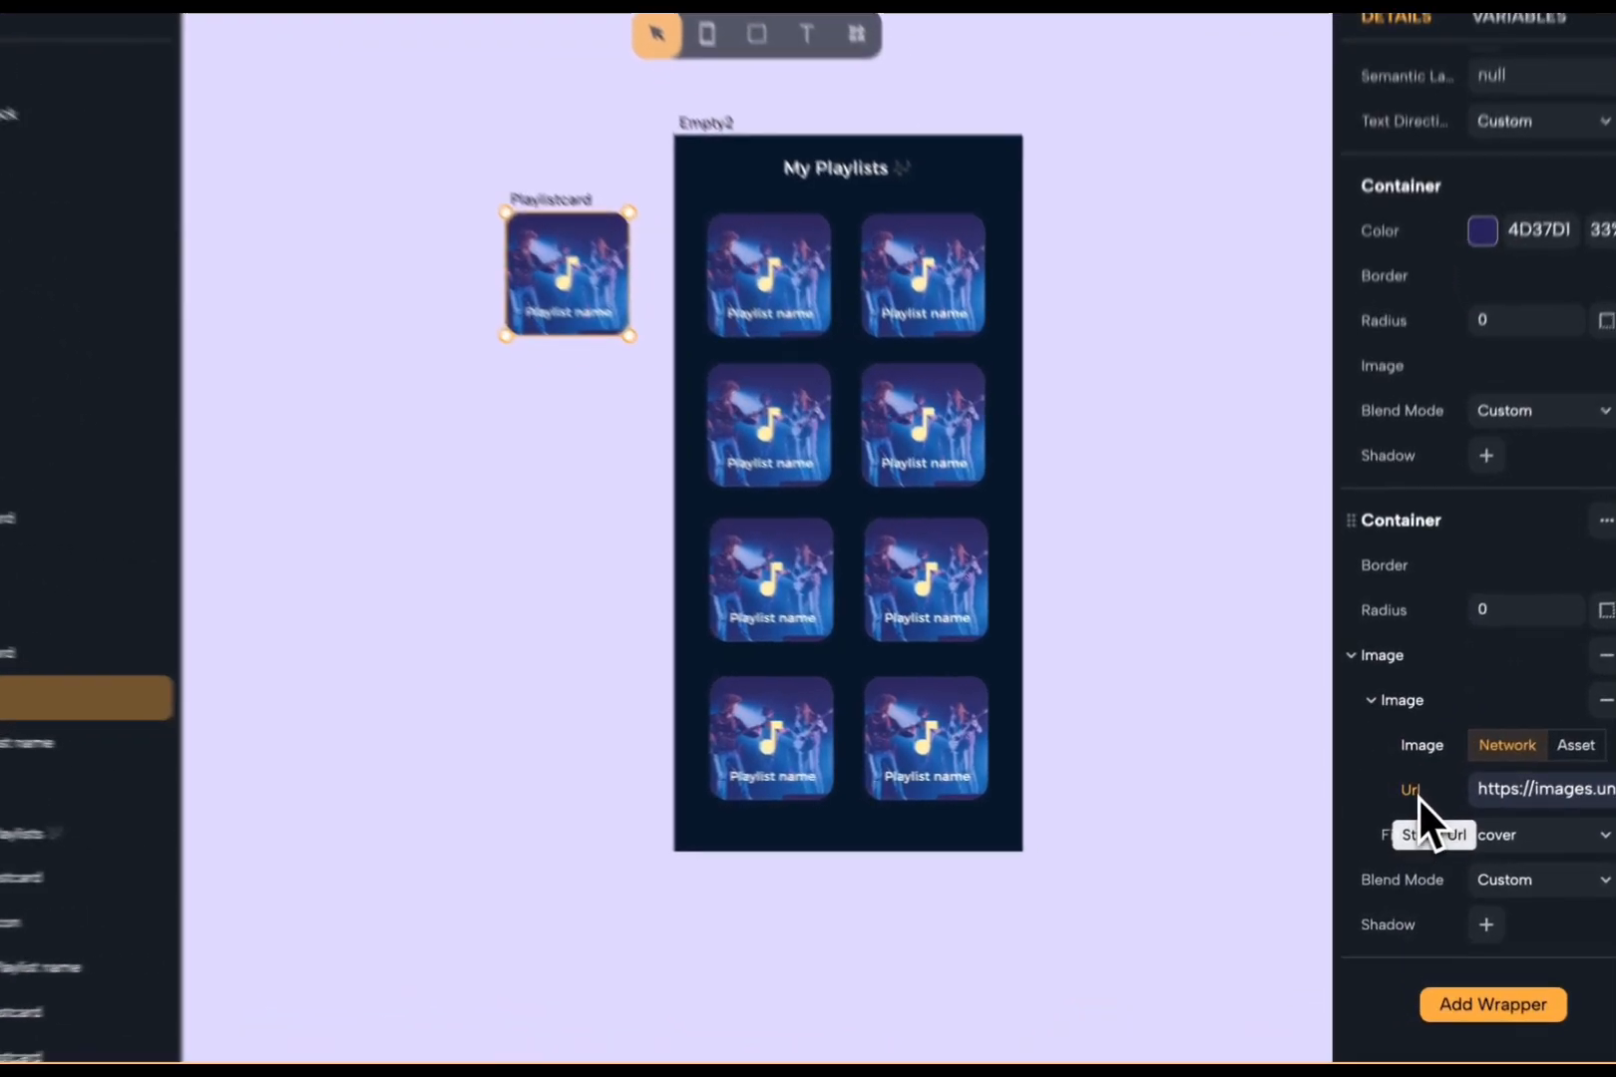
pyautogui.click(1409, 804)
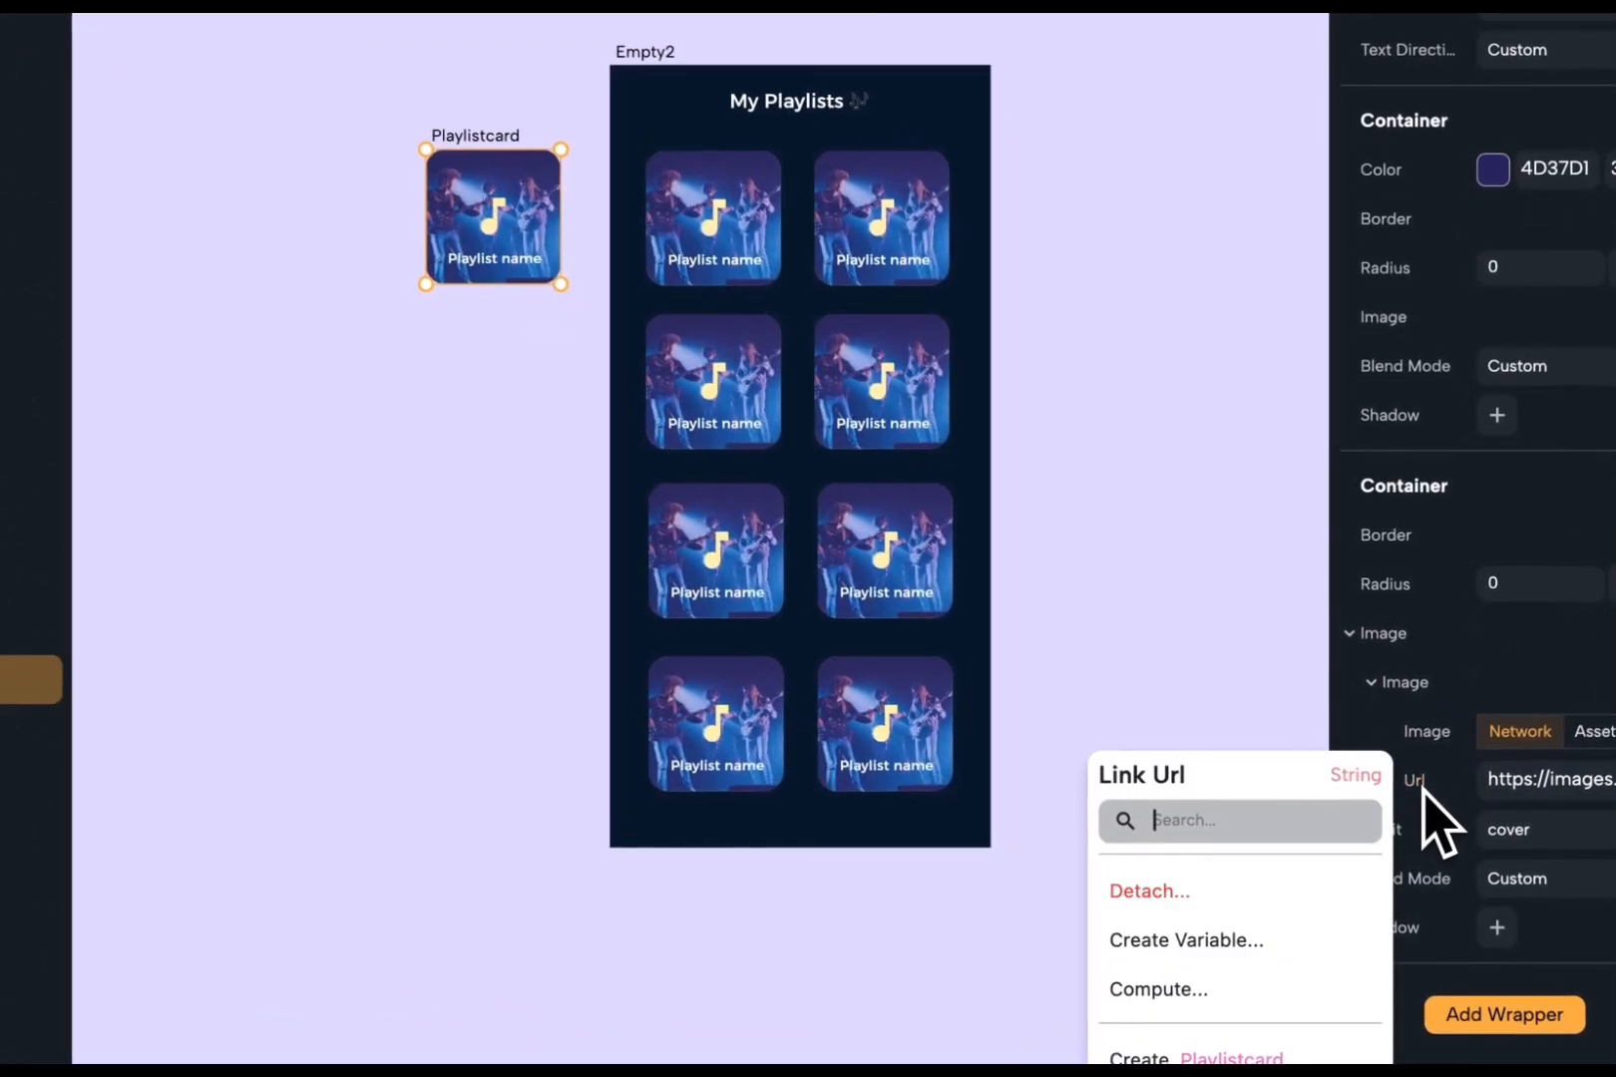
pyautogui.click(1326, 943)
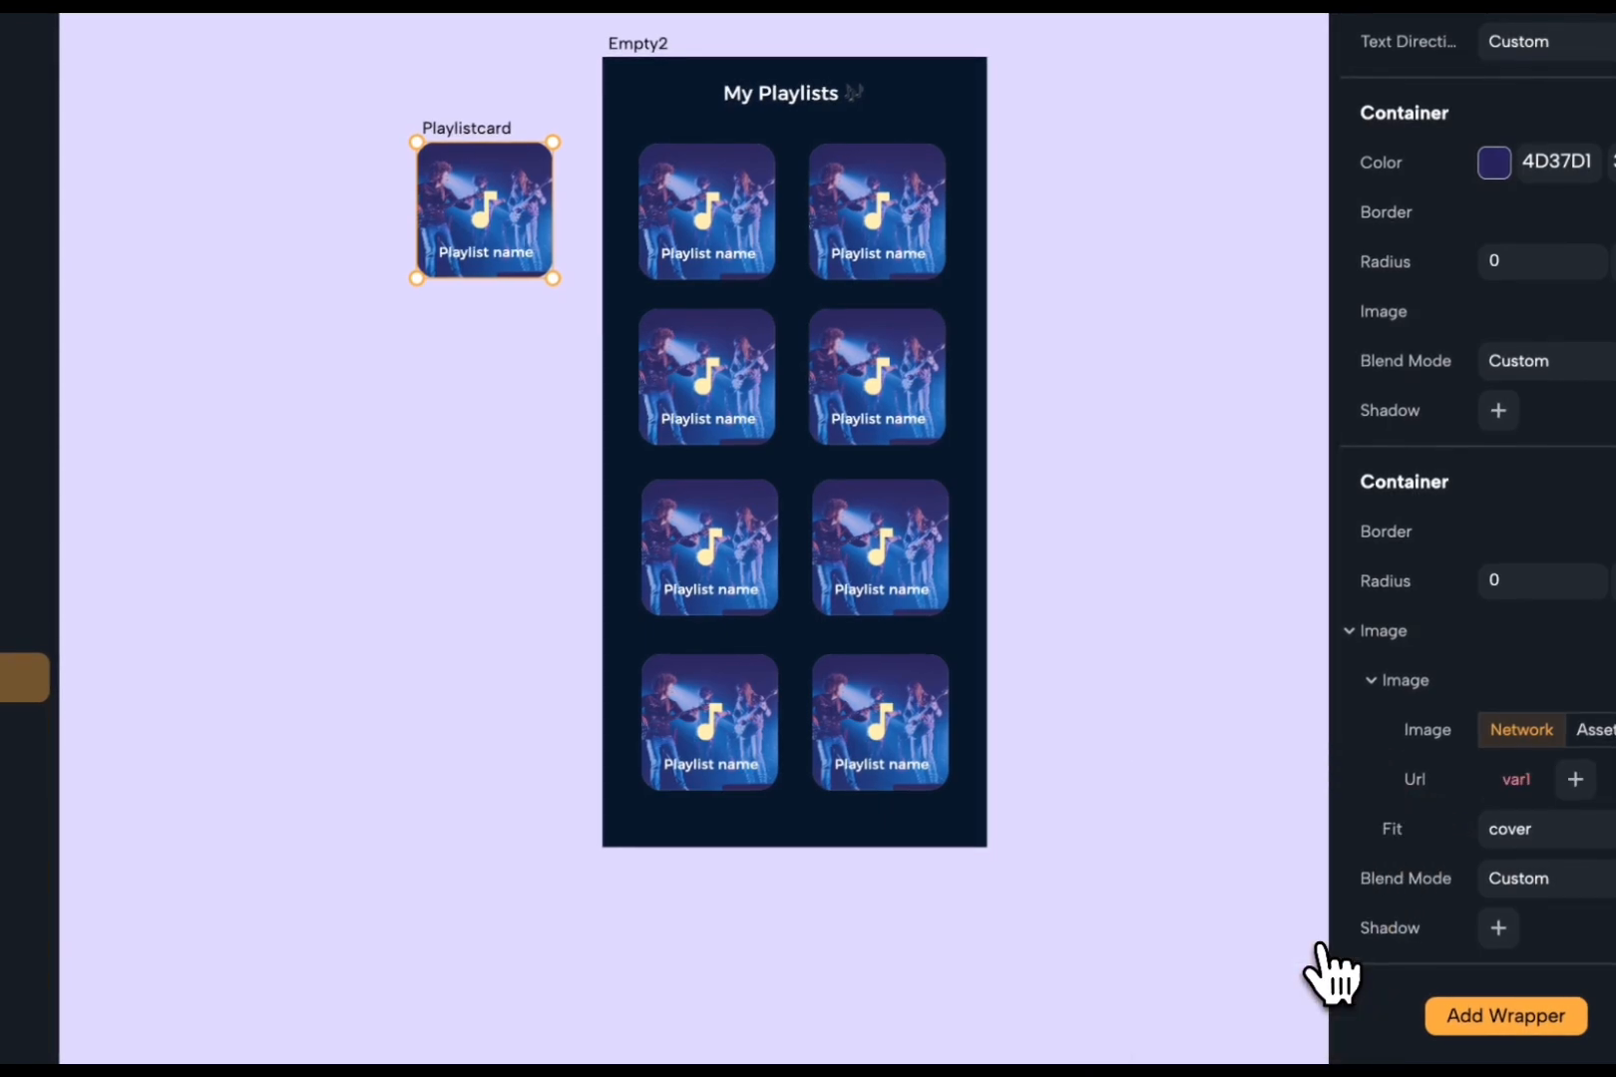
# - Link the playlist name text in the master Playlistcard to a new variable
pyautogui.click(485, 254)
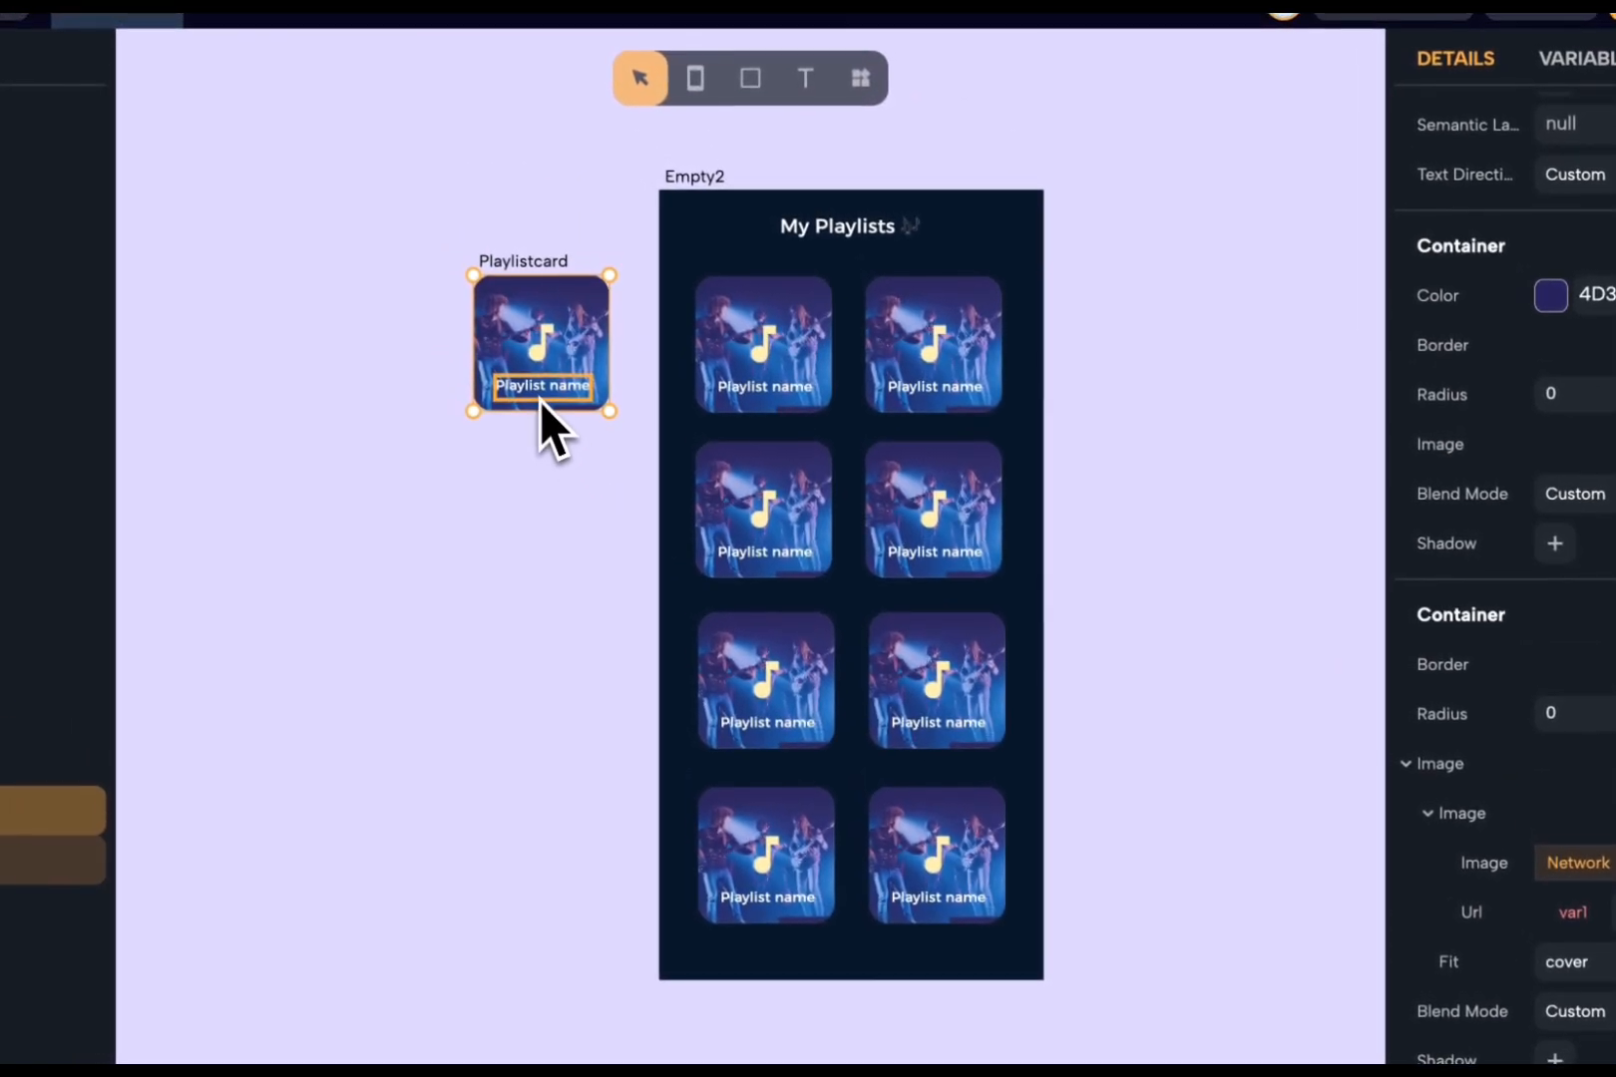
pyautogui.click(539, 398)
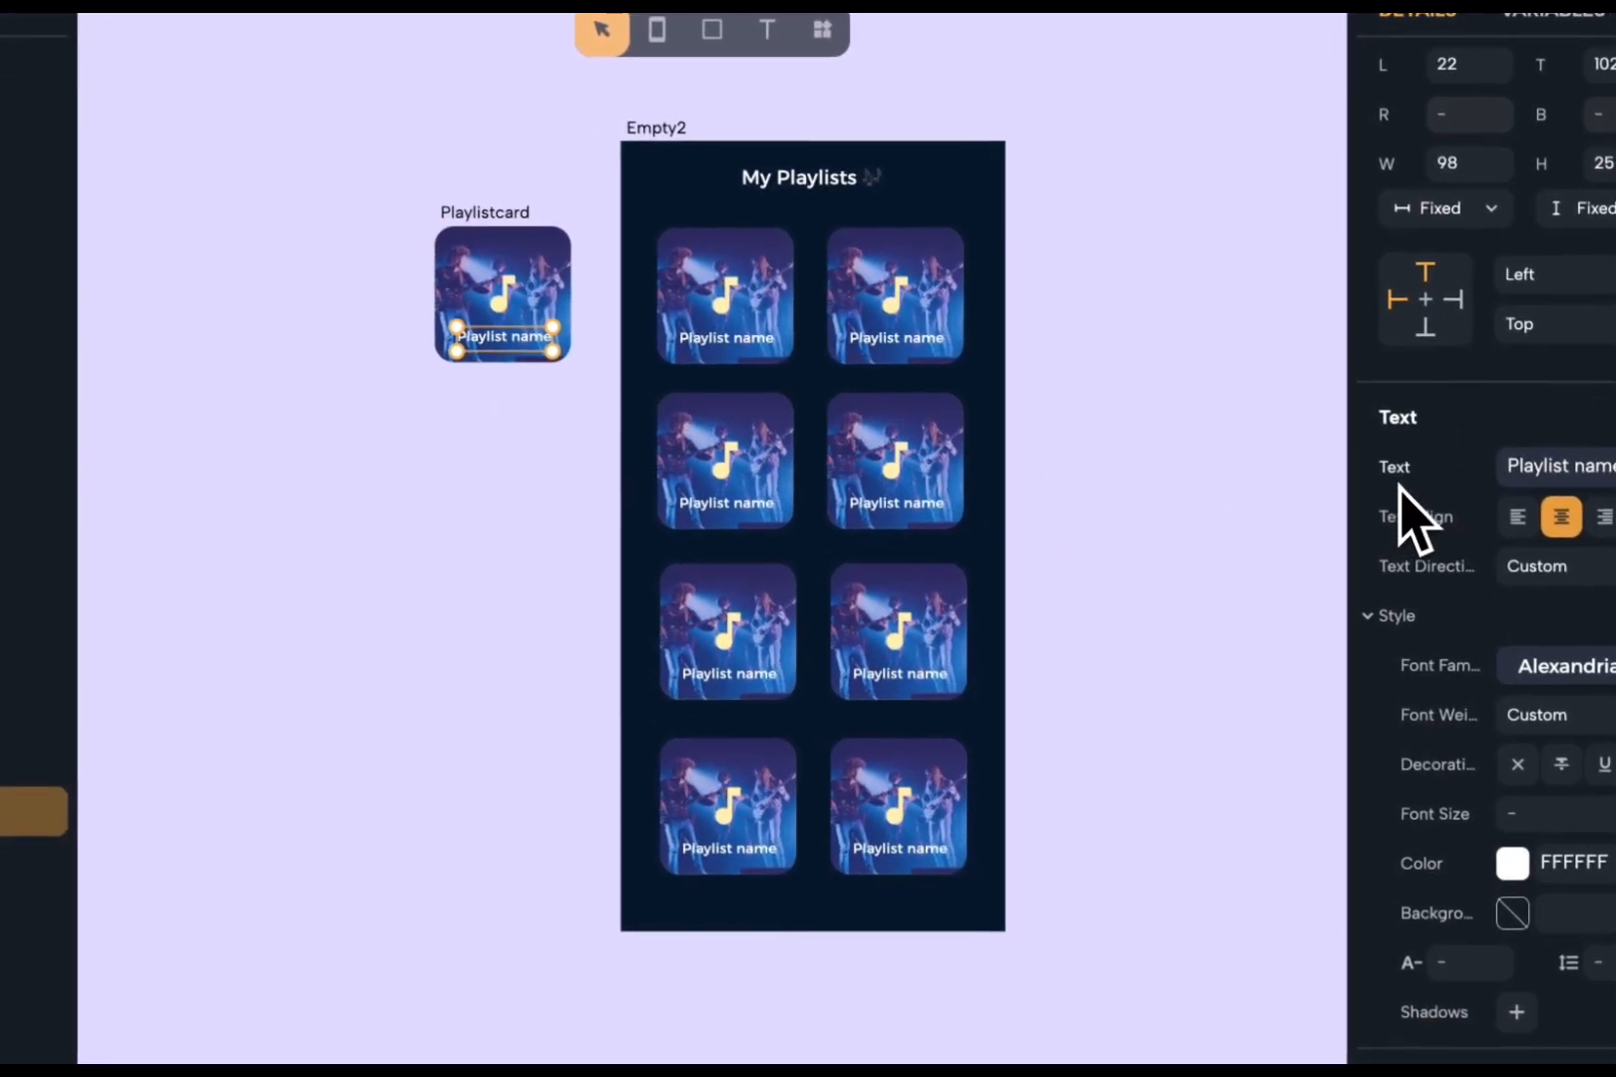
pyautogui.click(1396, 472)
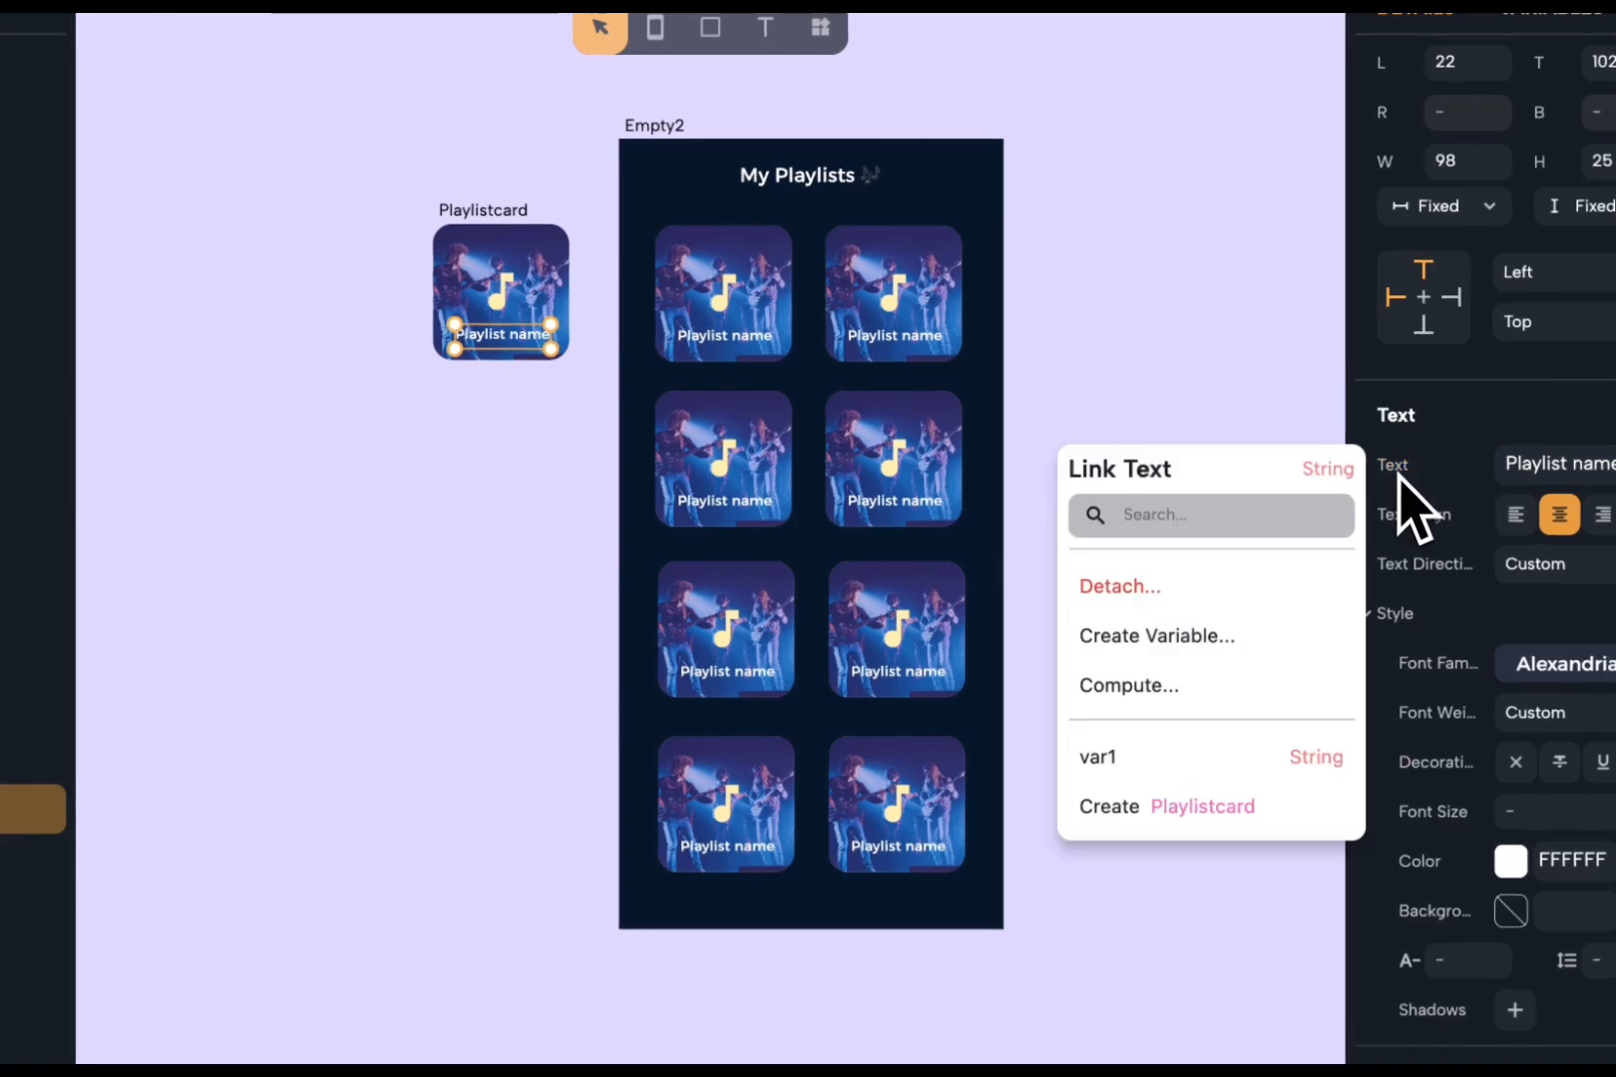
pyautogui.click(1267, 635)
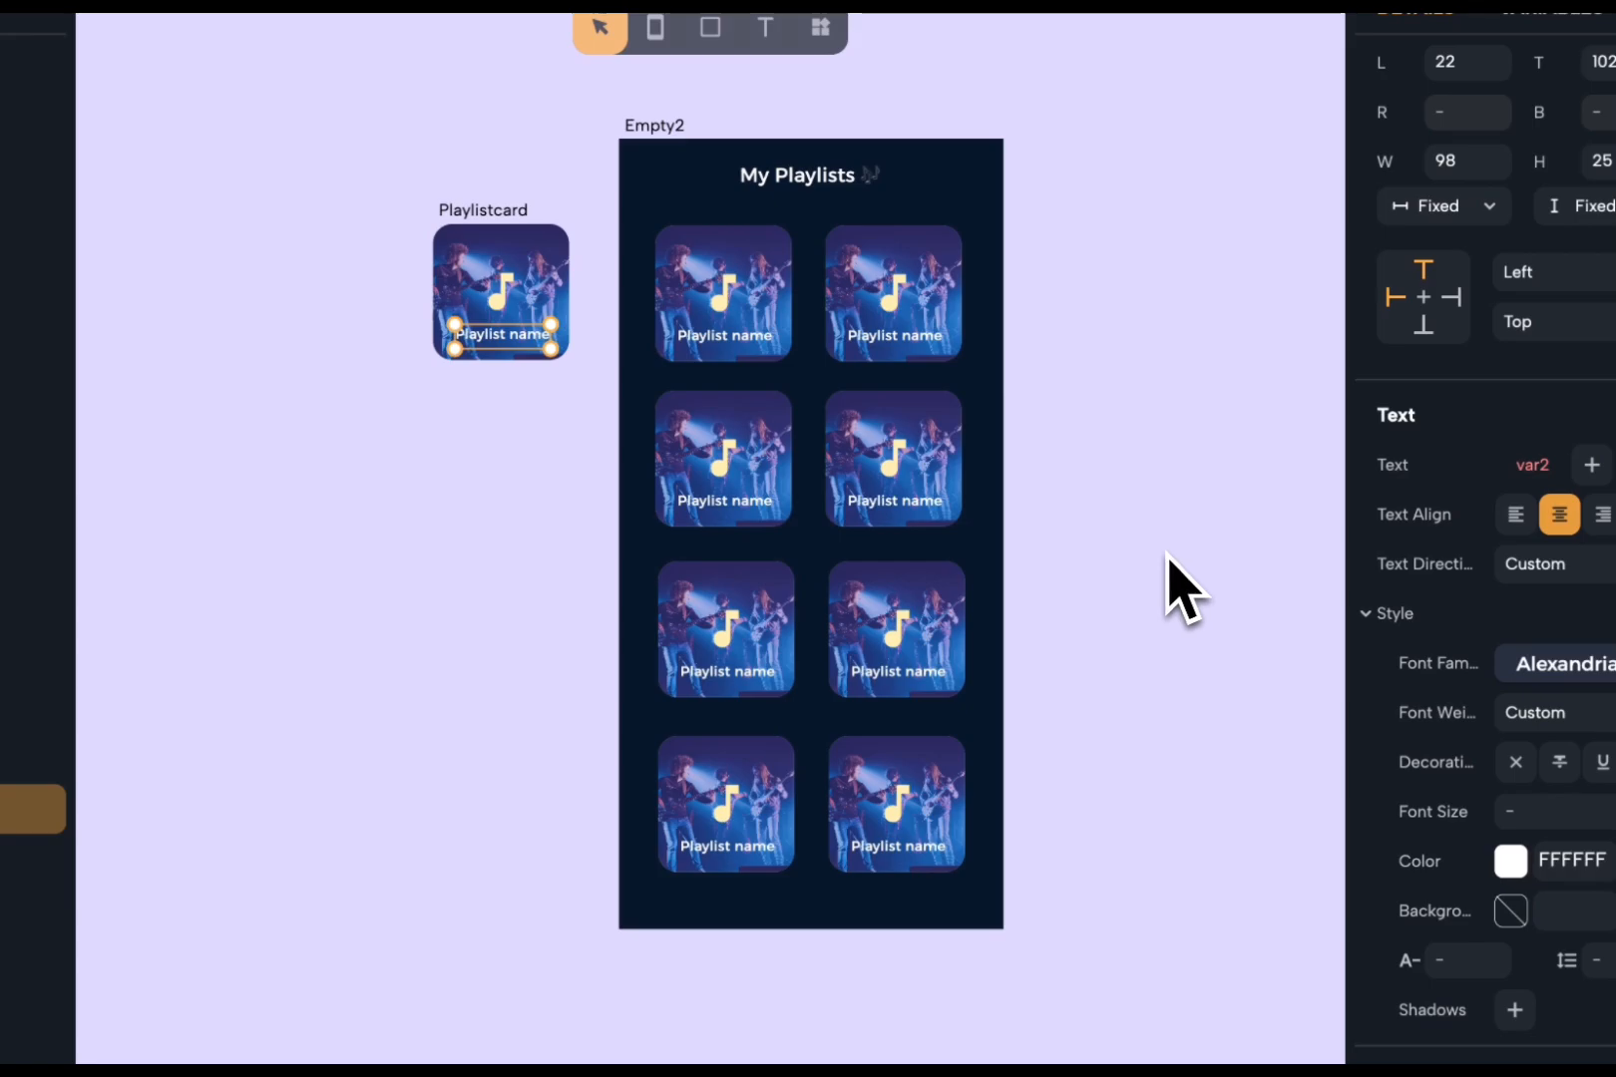
pyautogui.click(561, 494)
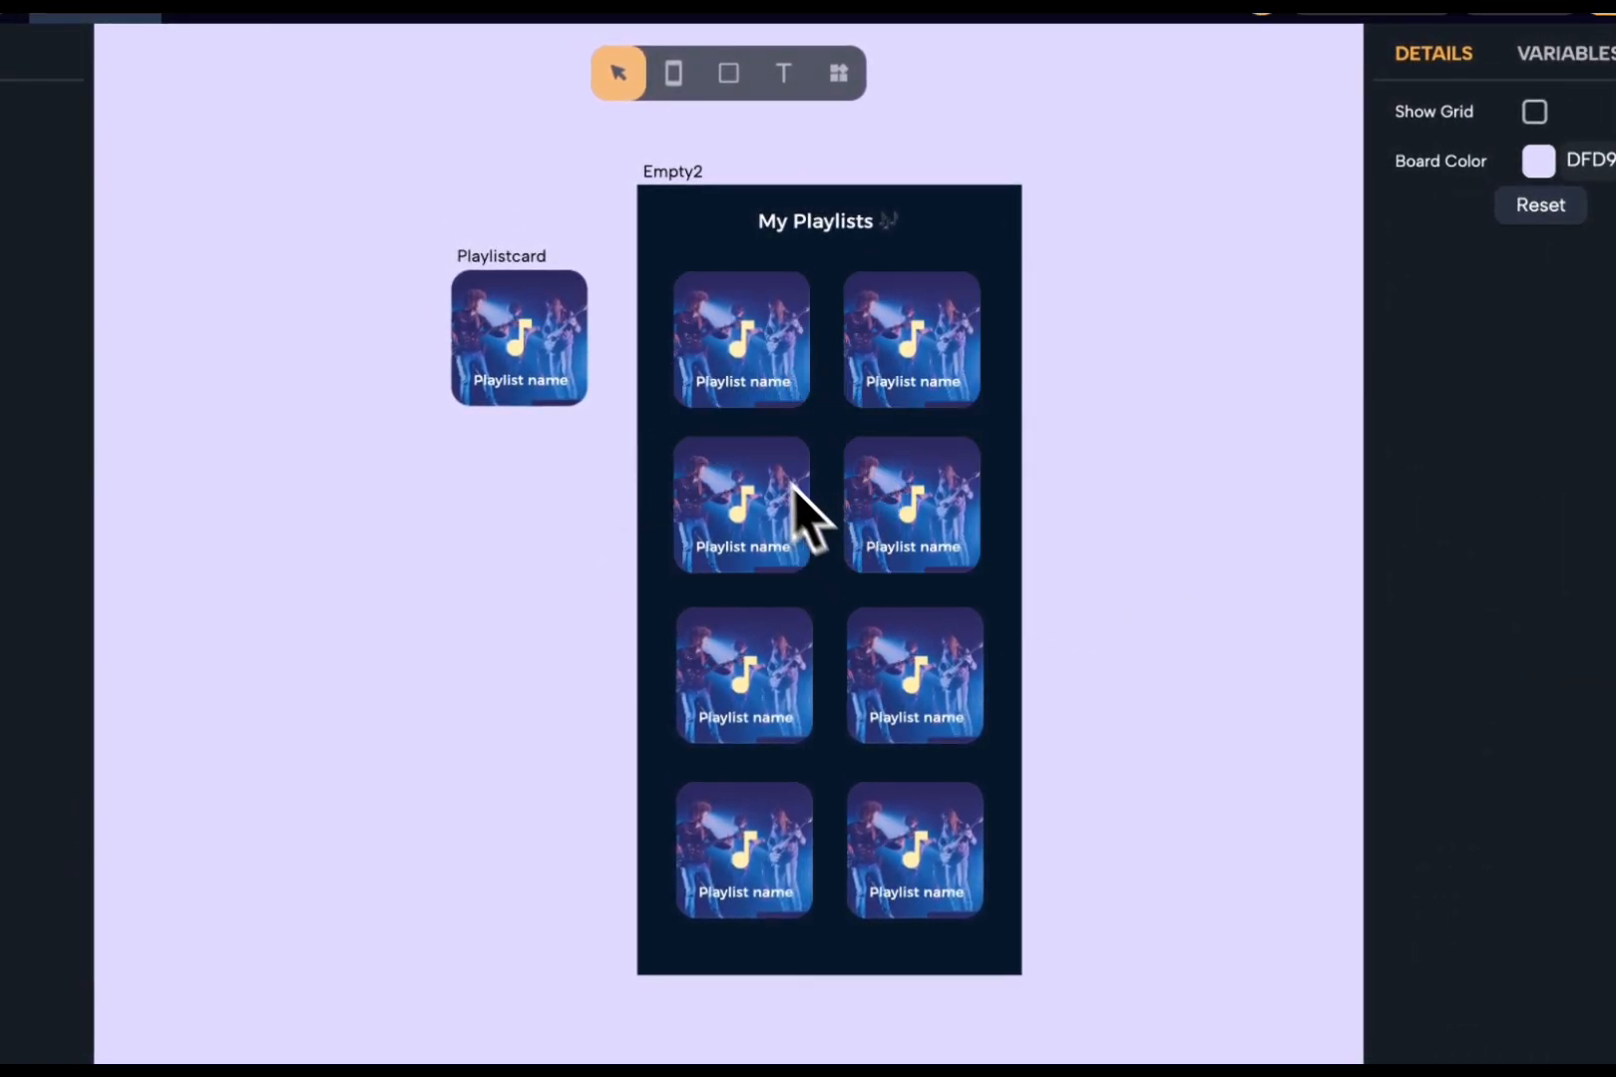
# - Set Var2 of the first card on the Empty2 screen to Favourite and replace its Var1 image URL with the copied link
pyautogui.click(743, 397)
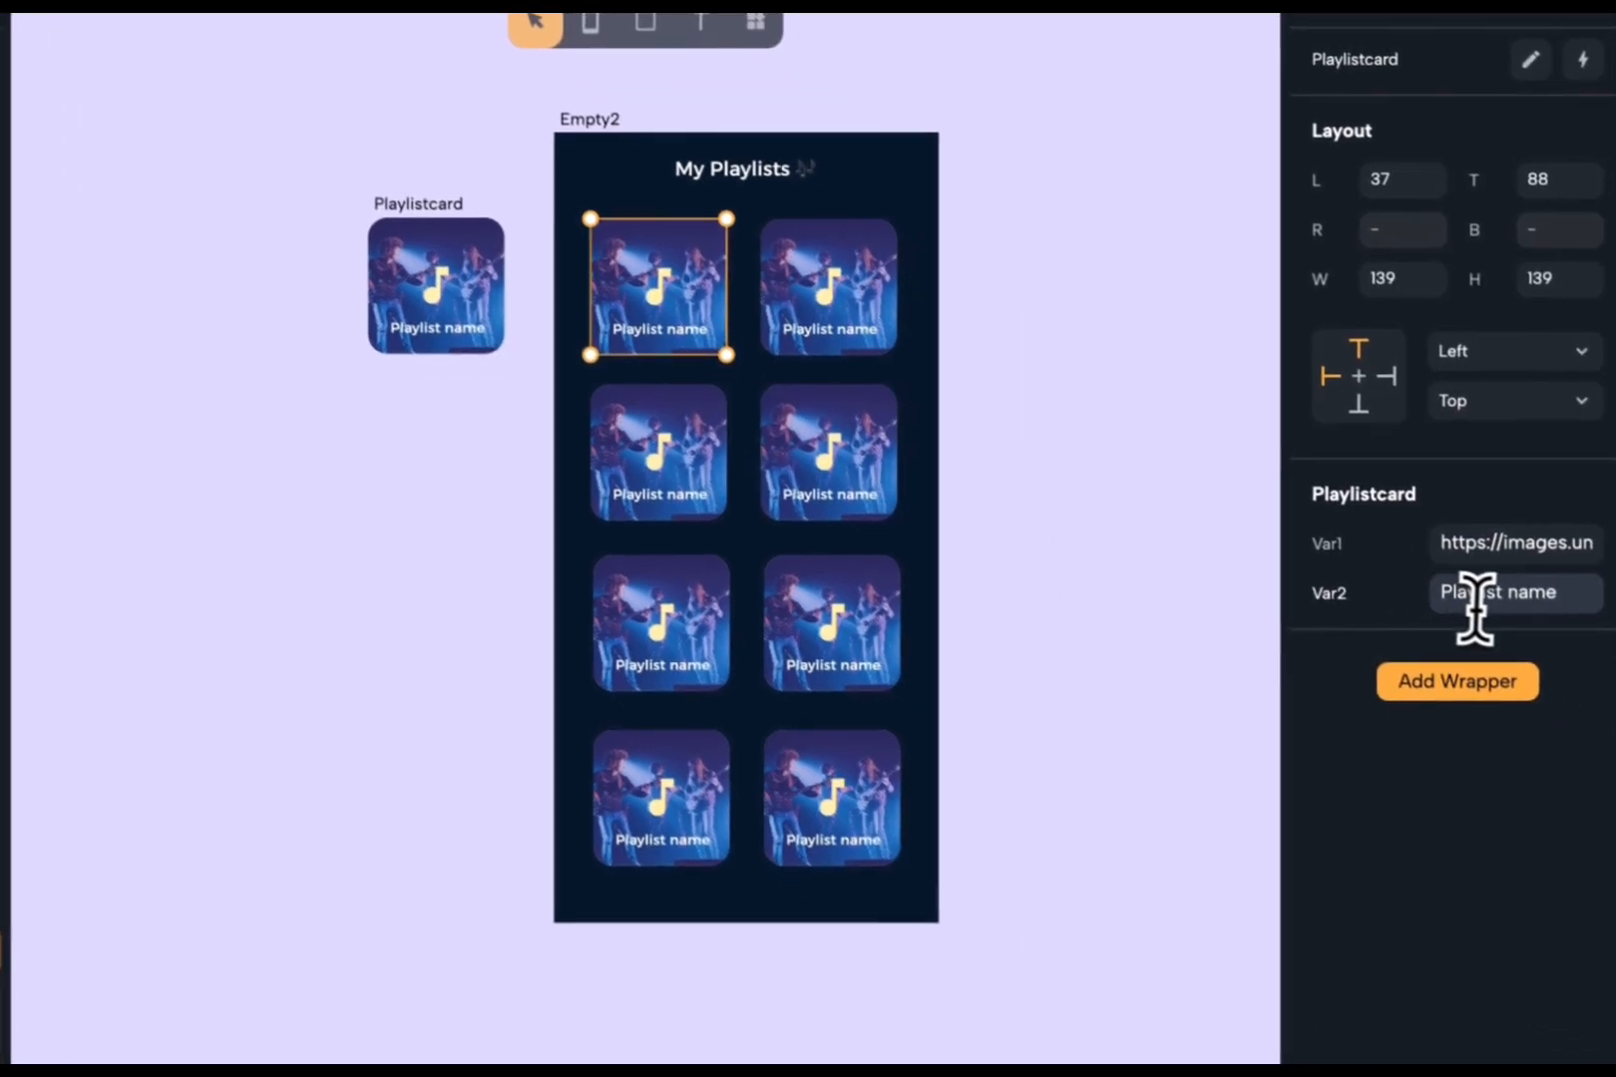
pyautogui.click(1568, 646)
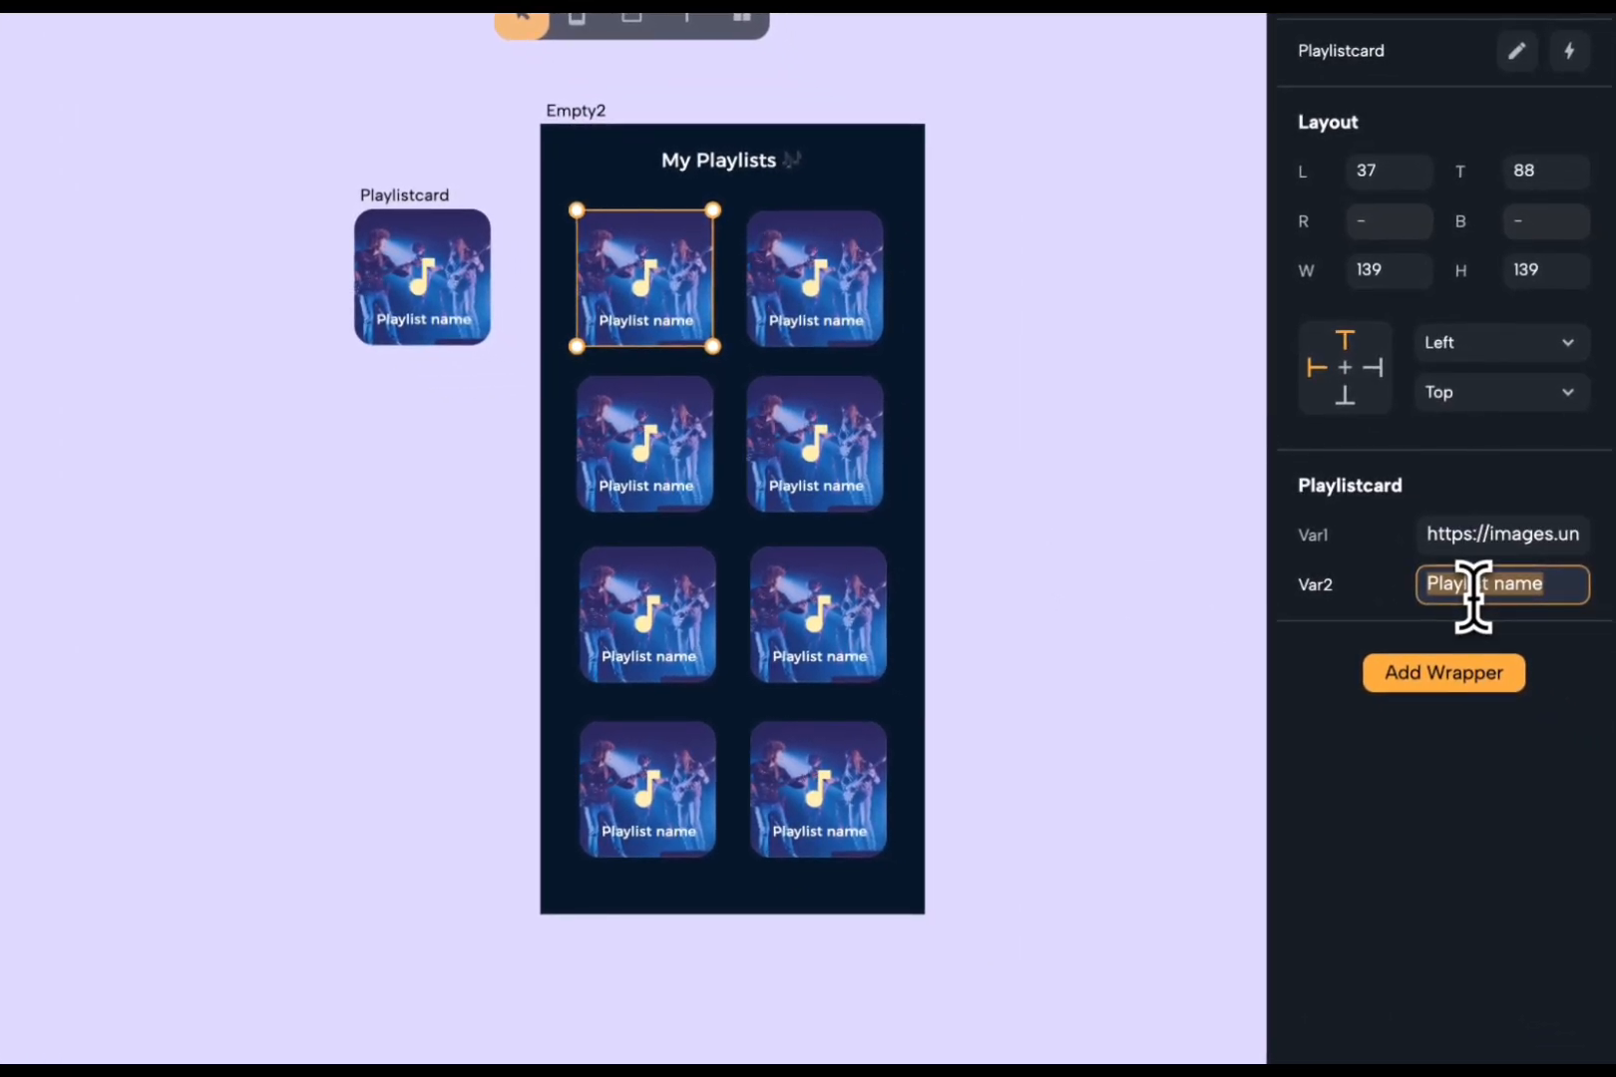
pyautogui.write('Favourit')
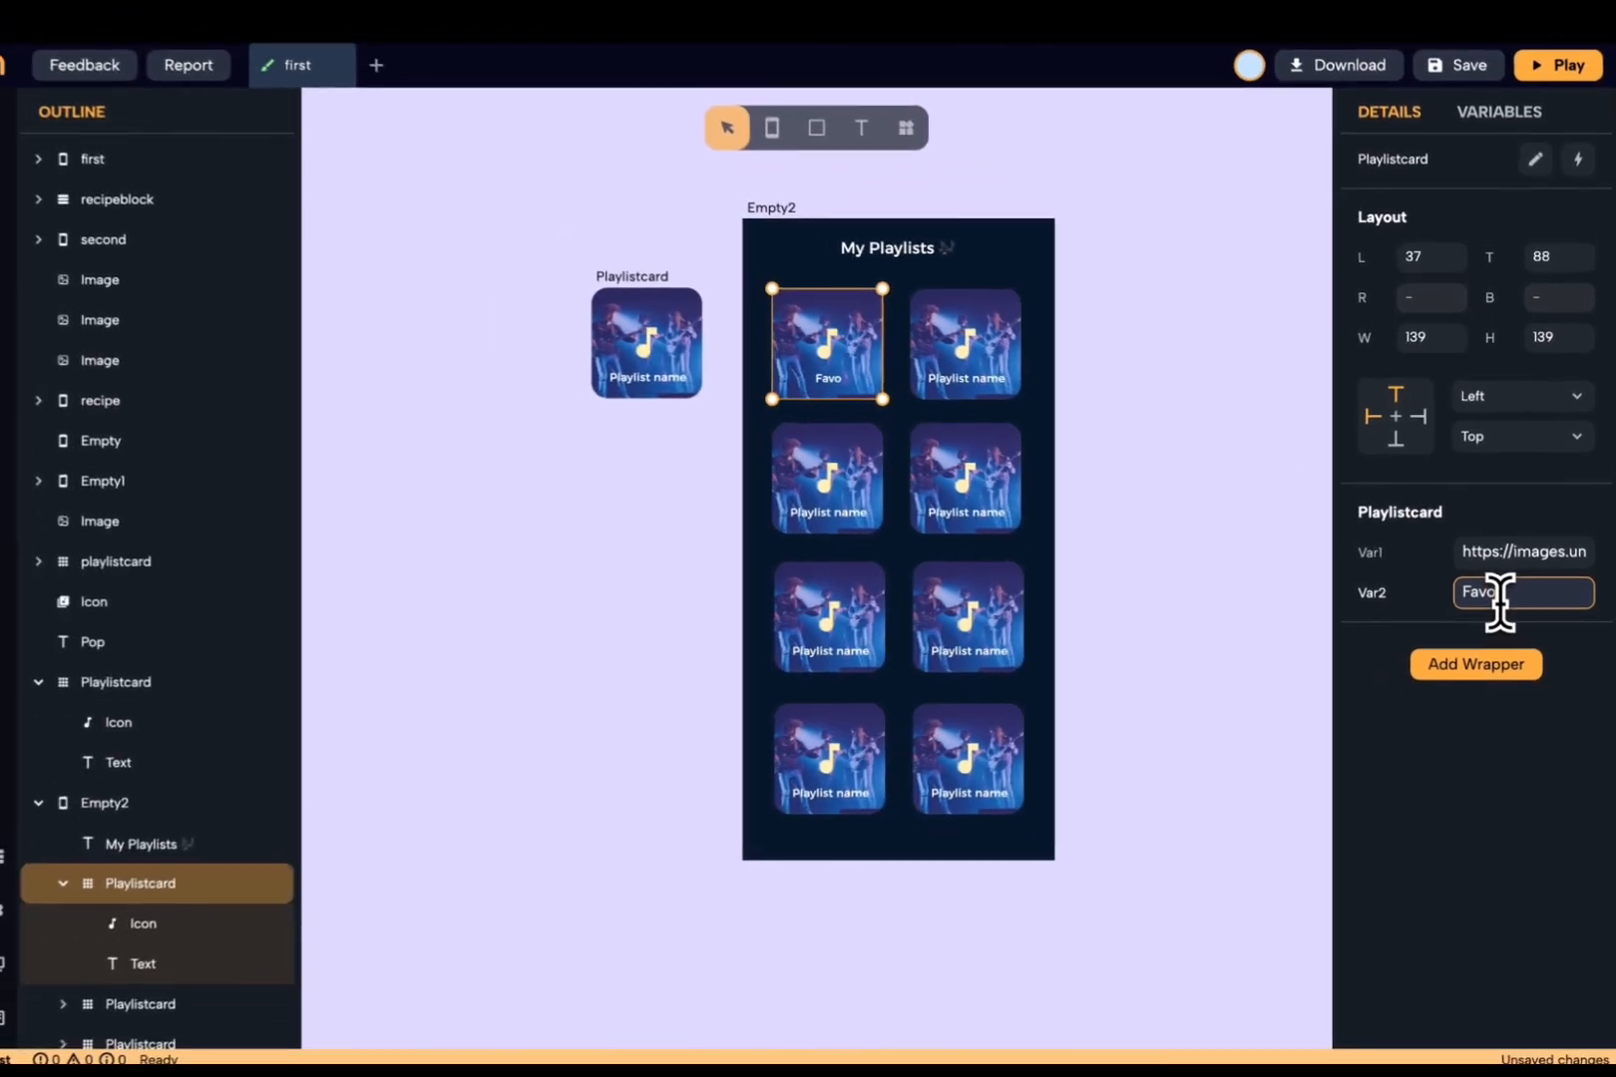
pyautogui.write('e')
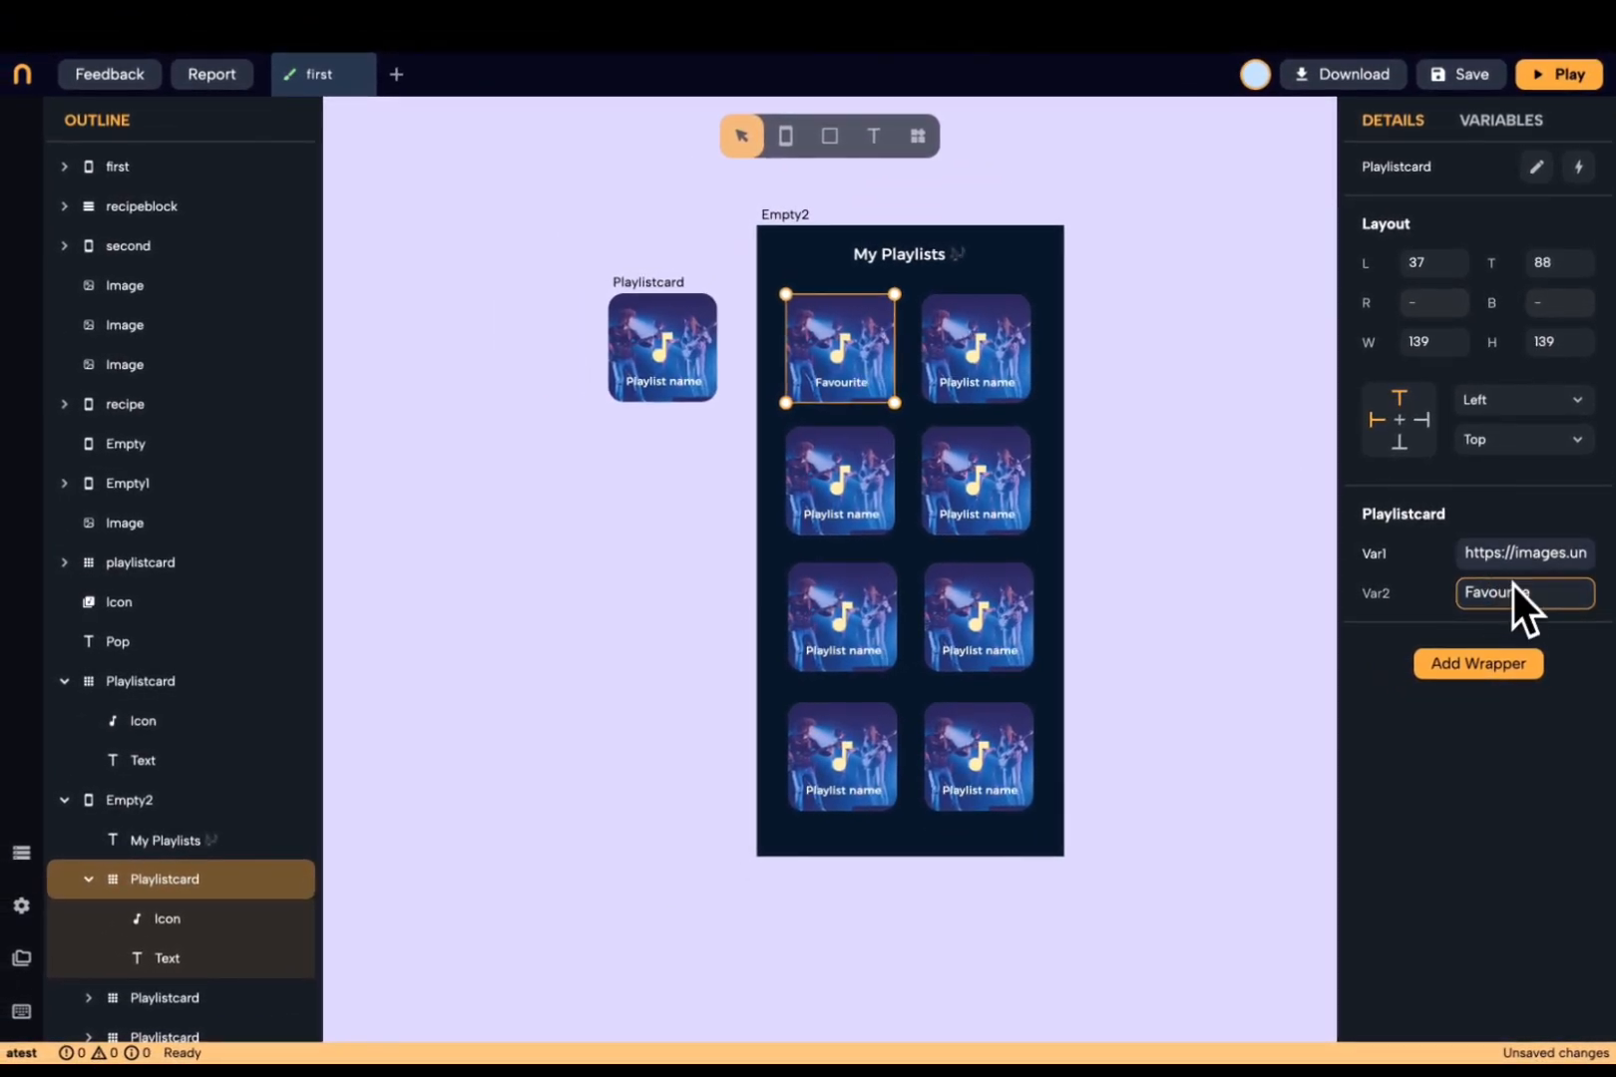
pyautogui.click(1526, 554)
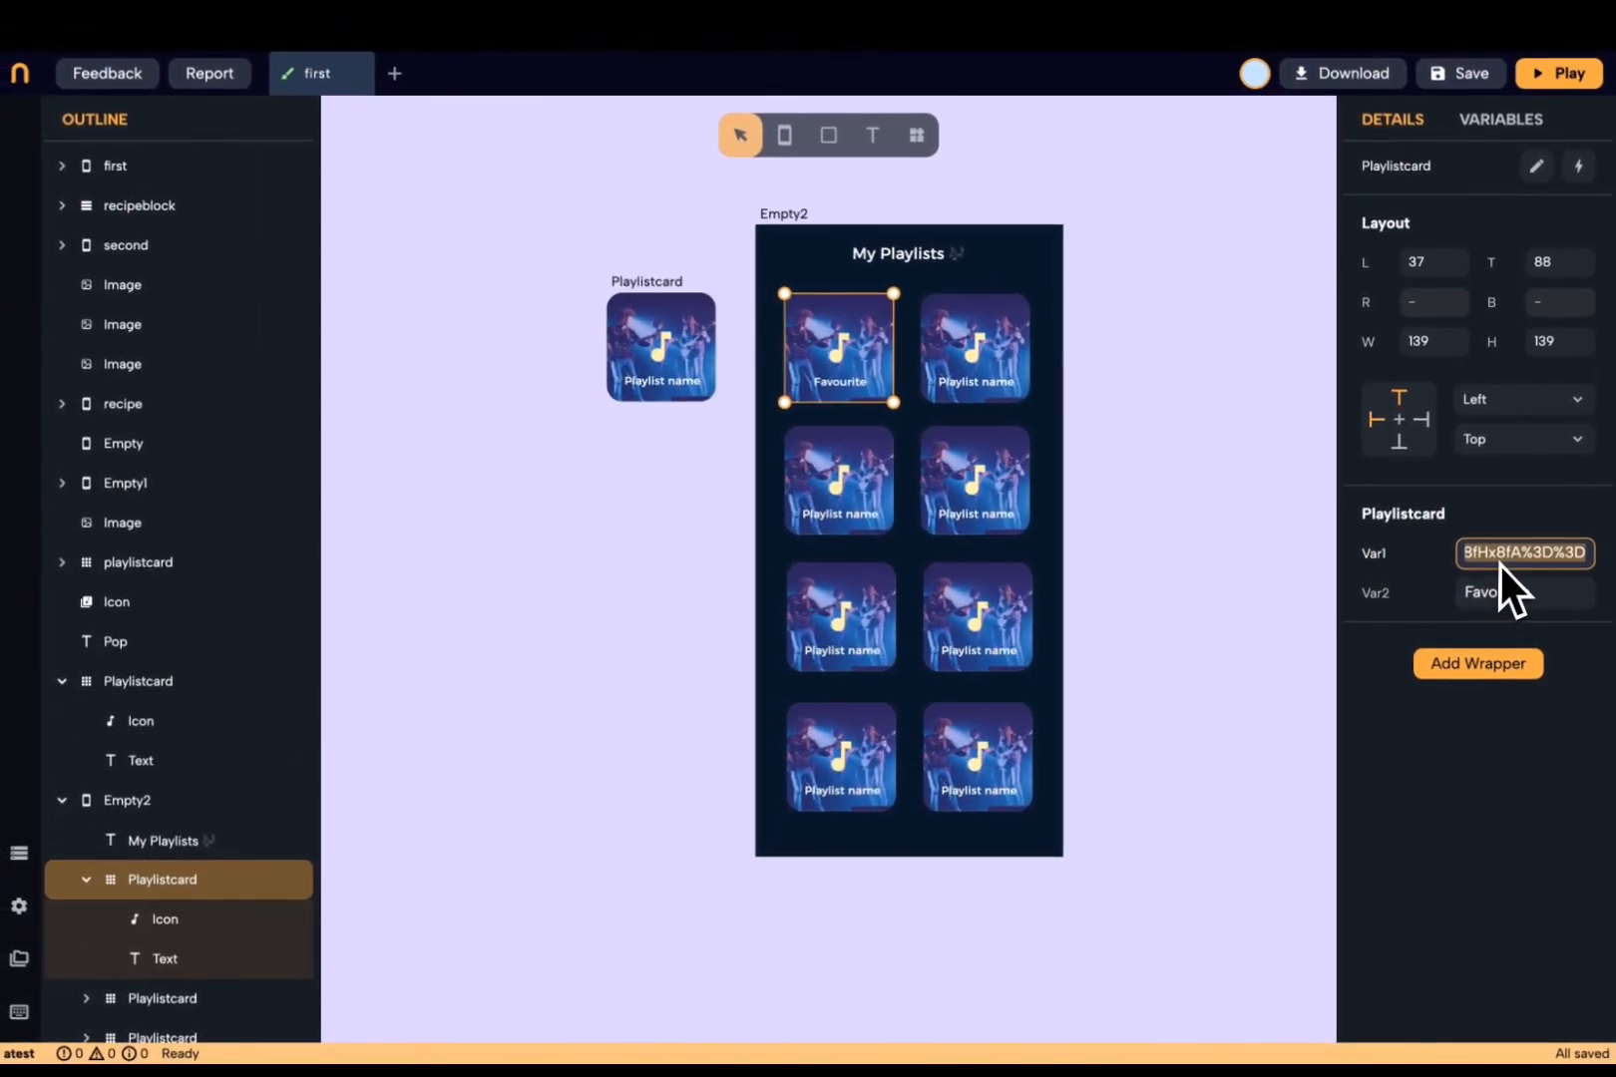
pyautogui.press('BackSpace')
pyautogui.press('super+v')
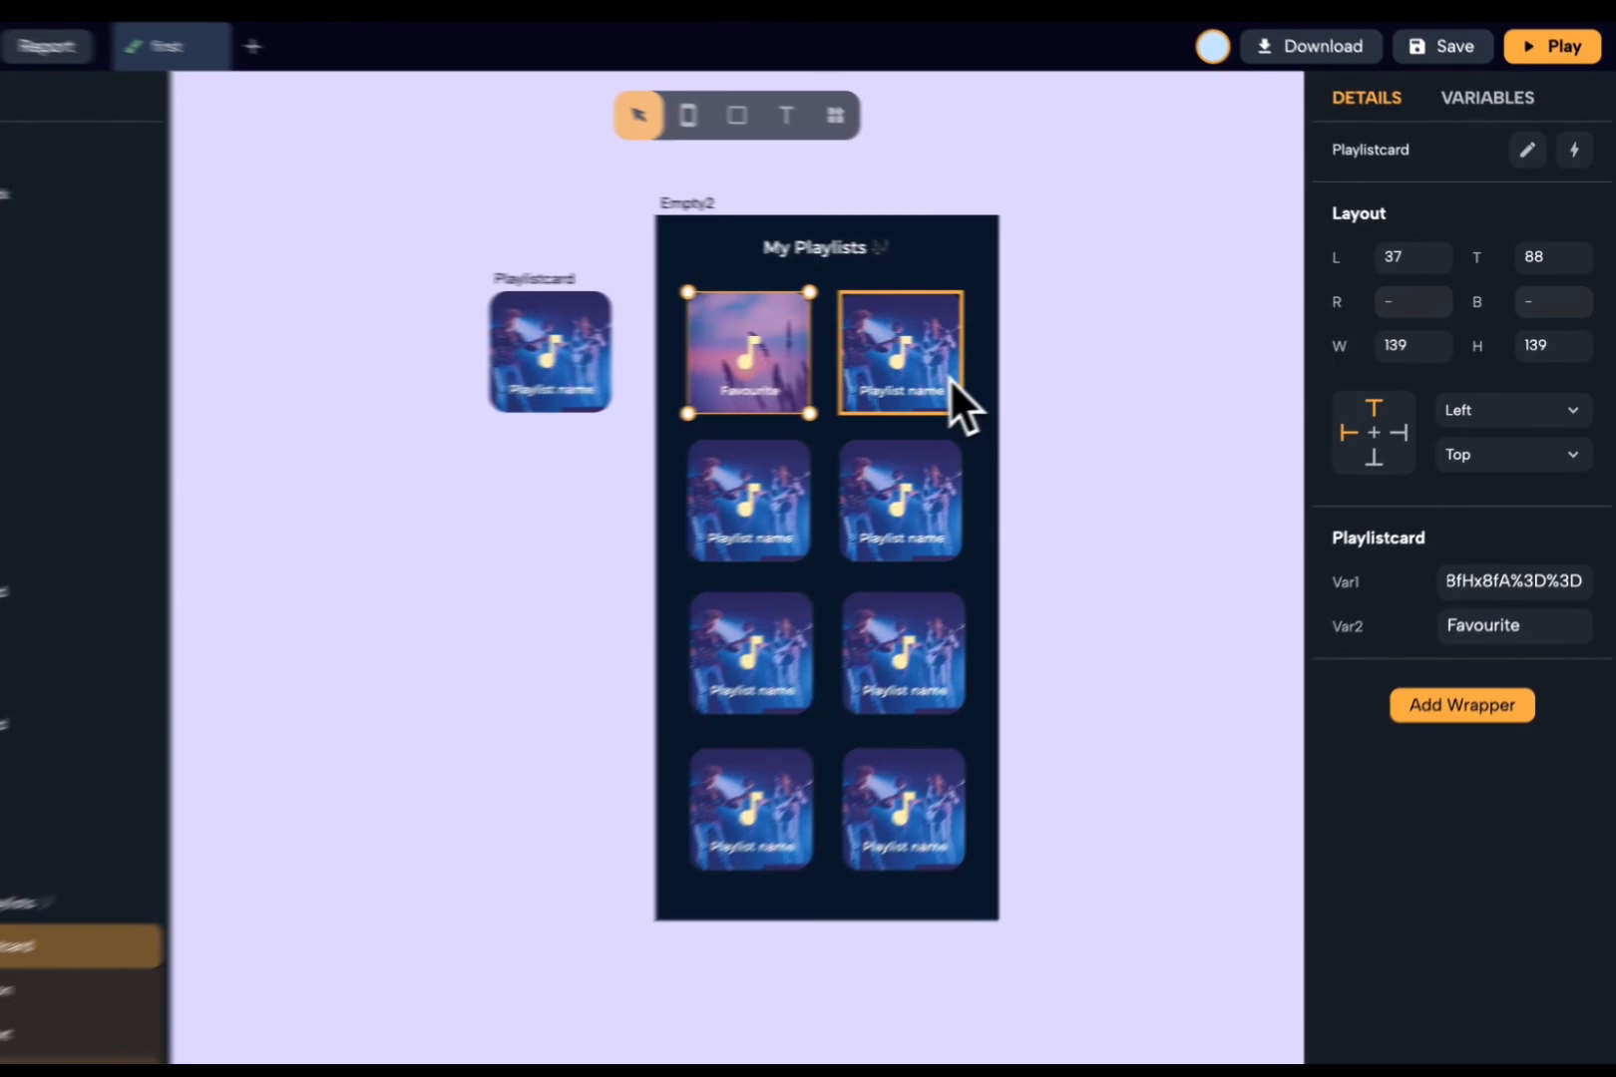
# - Set Var2 of the second card in the first row to Love Songs and replace its Var1 image URL with another copied link
pyautogui.click(1017, 387)
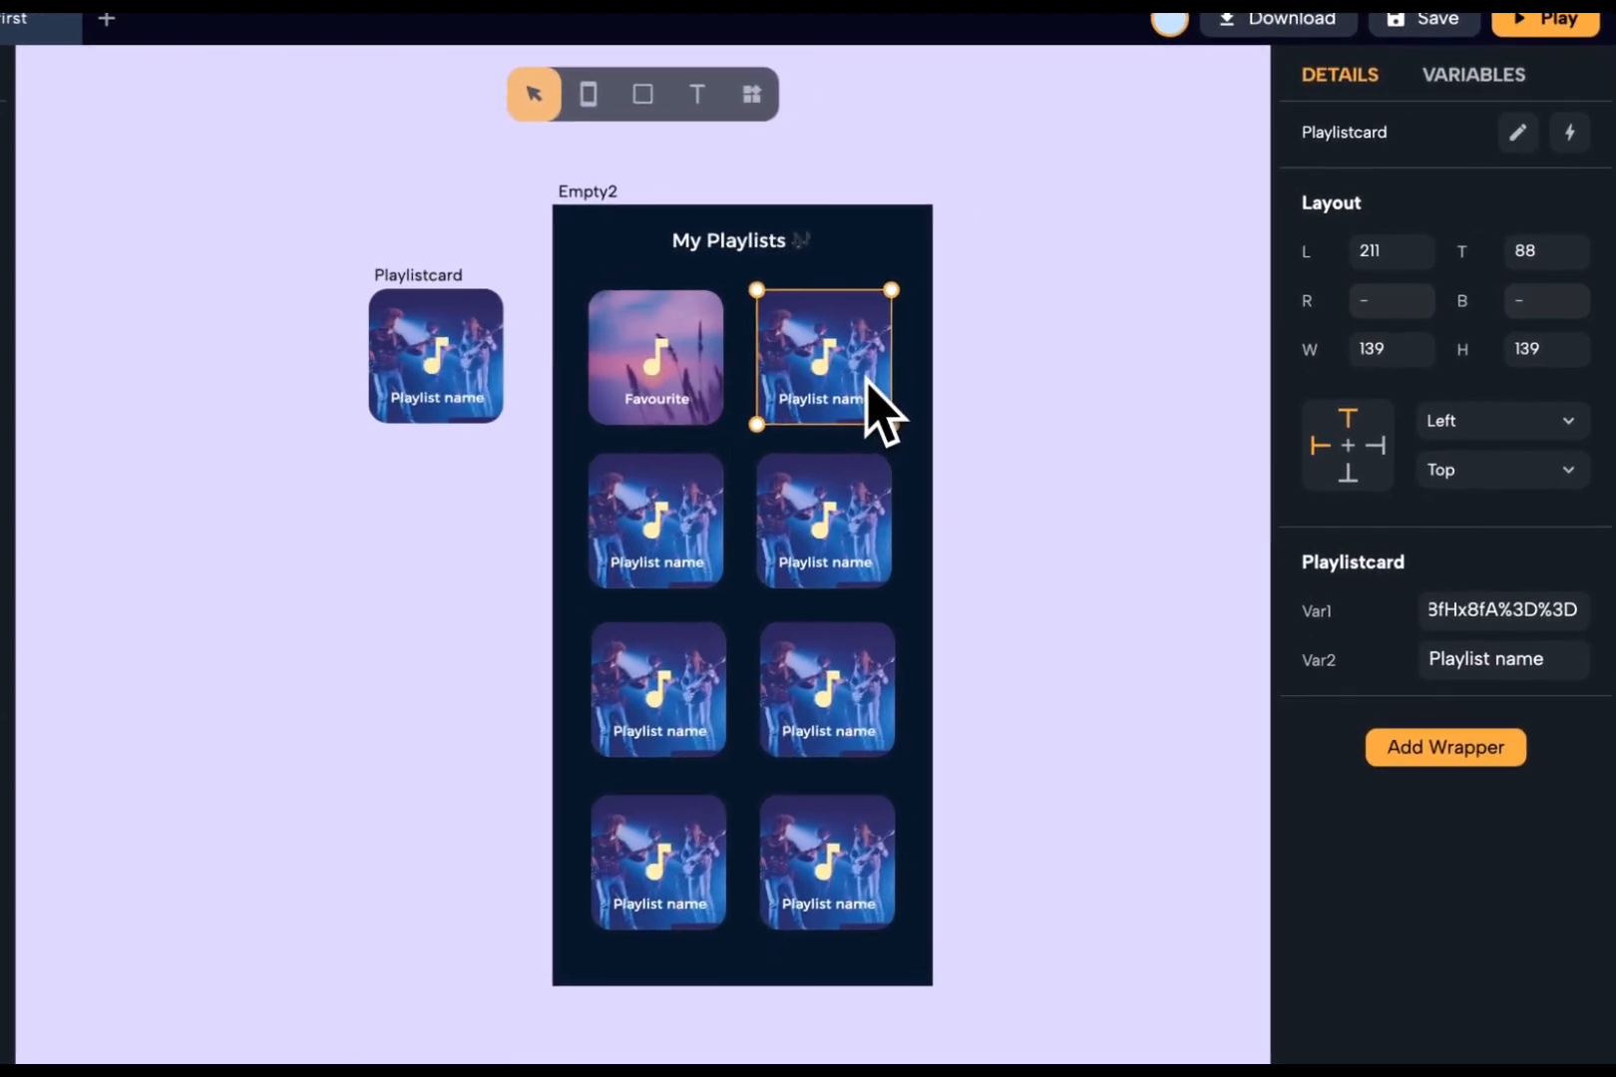
pyautogui.tripleClick(1462, 668)
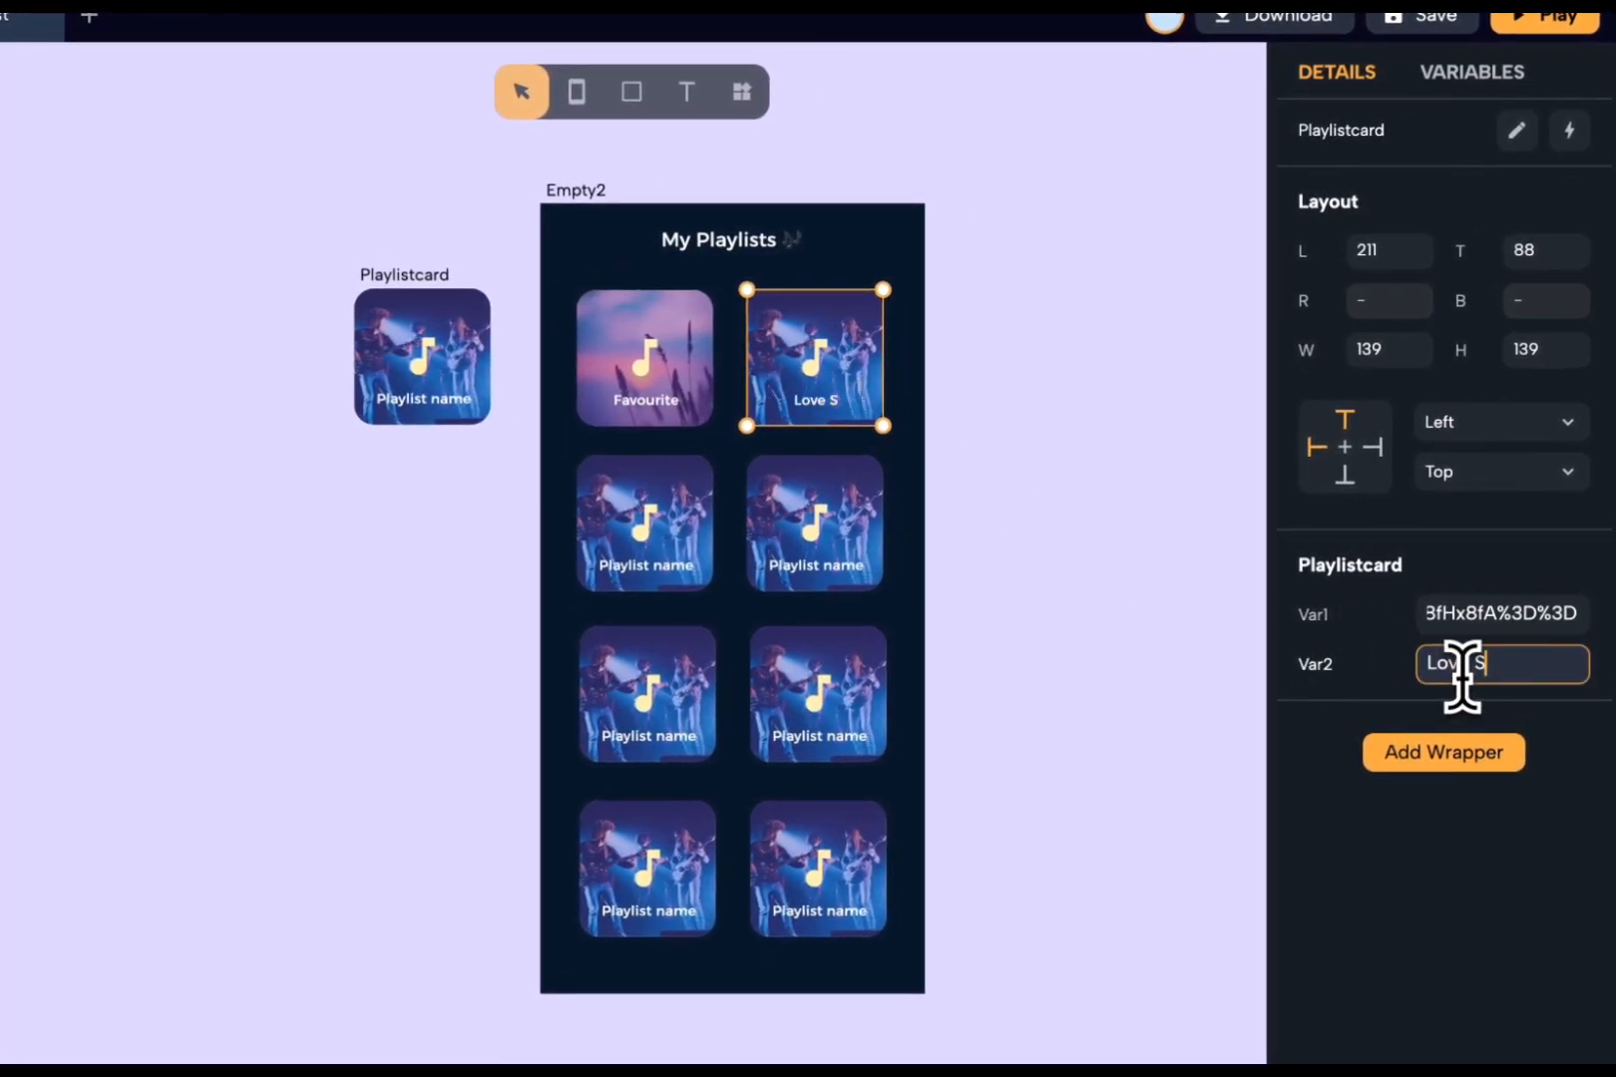
pyautogui.tripleClick(1501, 612)
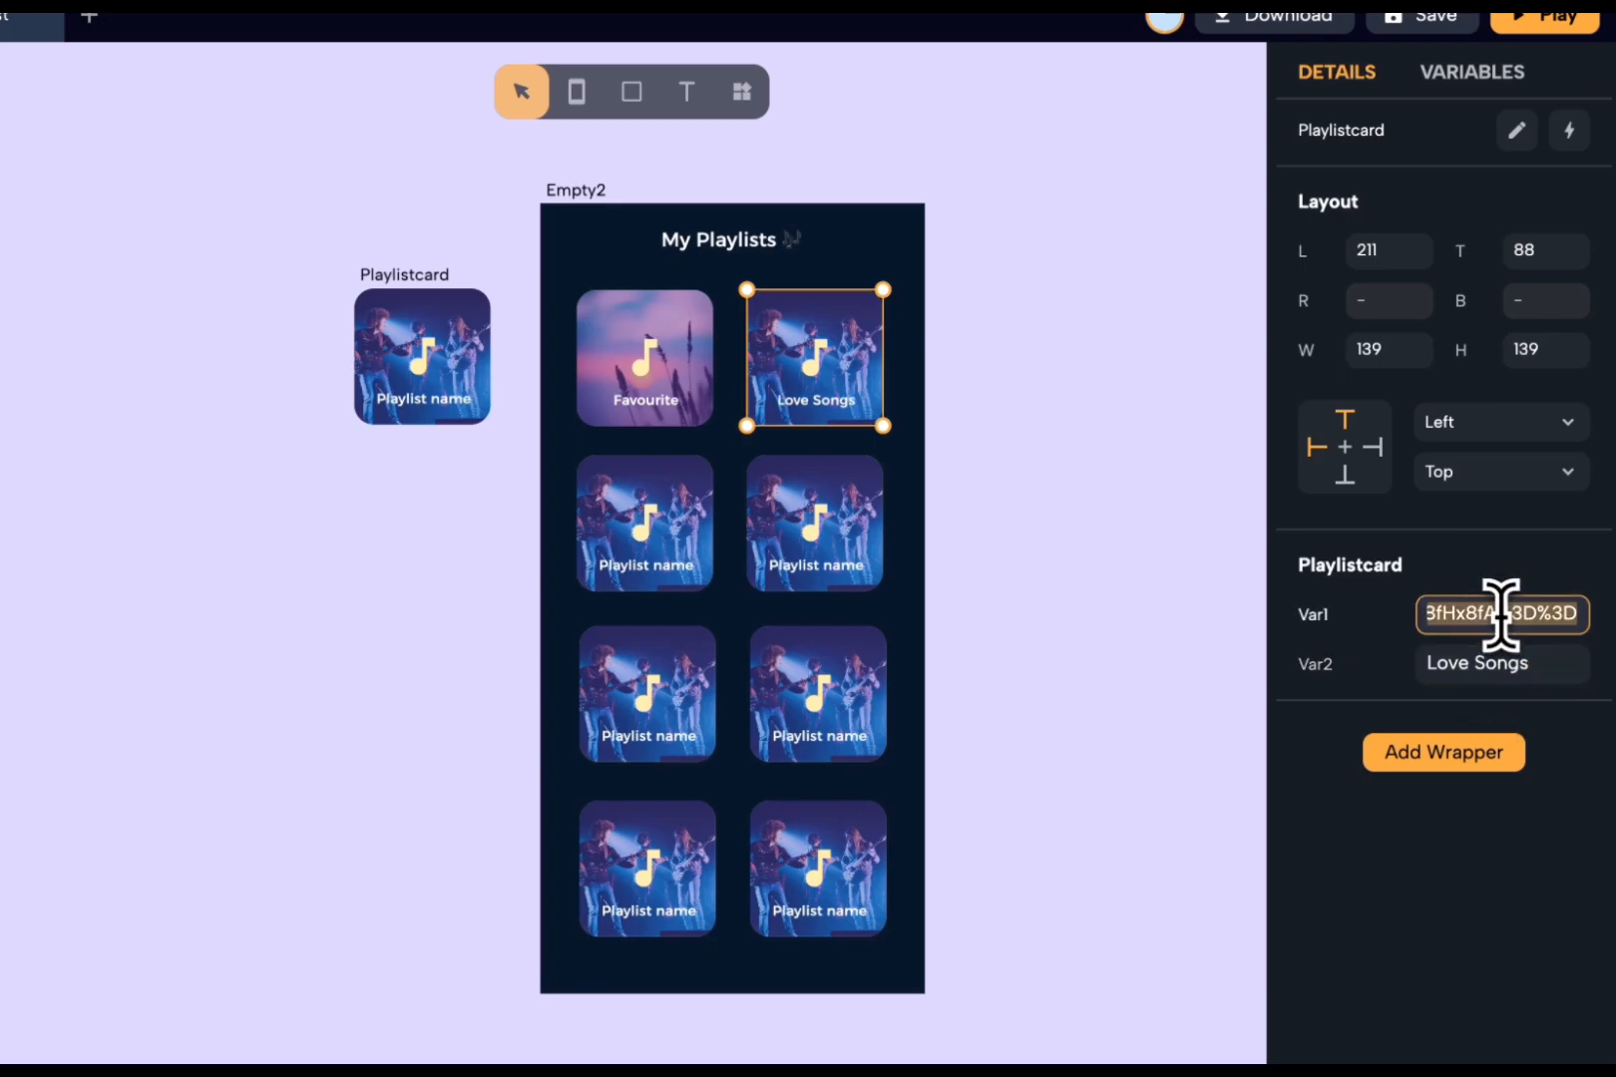
pyautogui.press('BackSpace')
pyautogui.press('super+v')
pyautogui.press('Return')
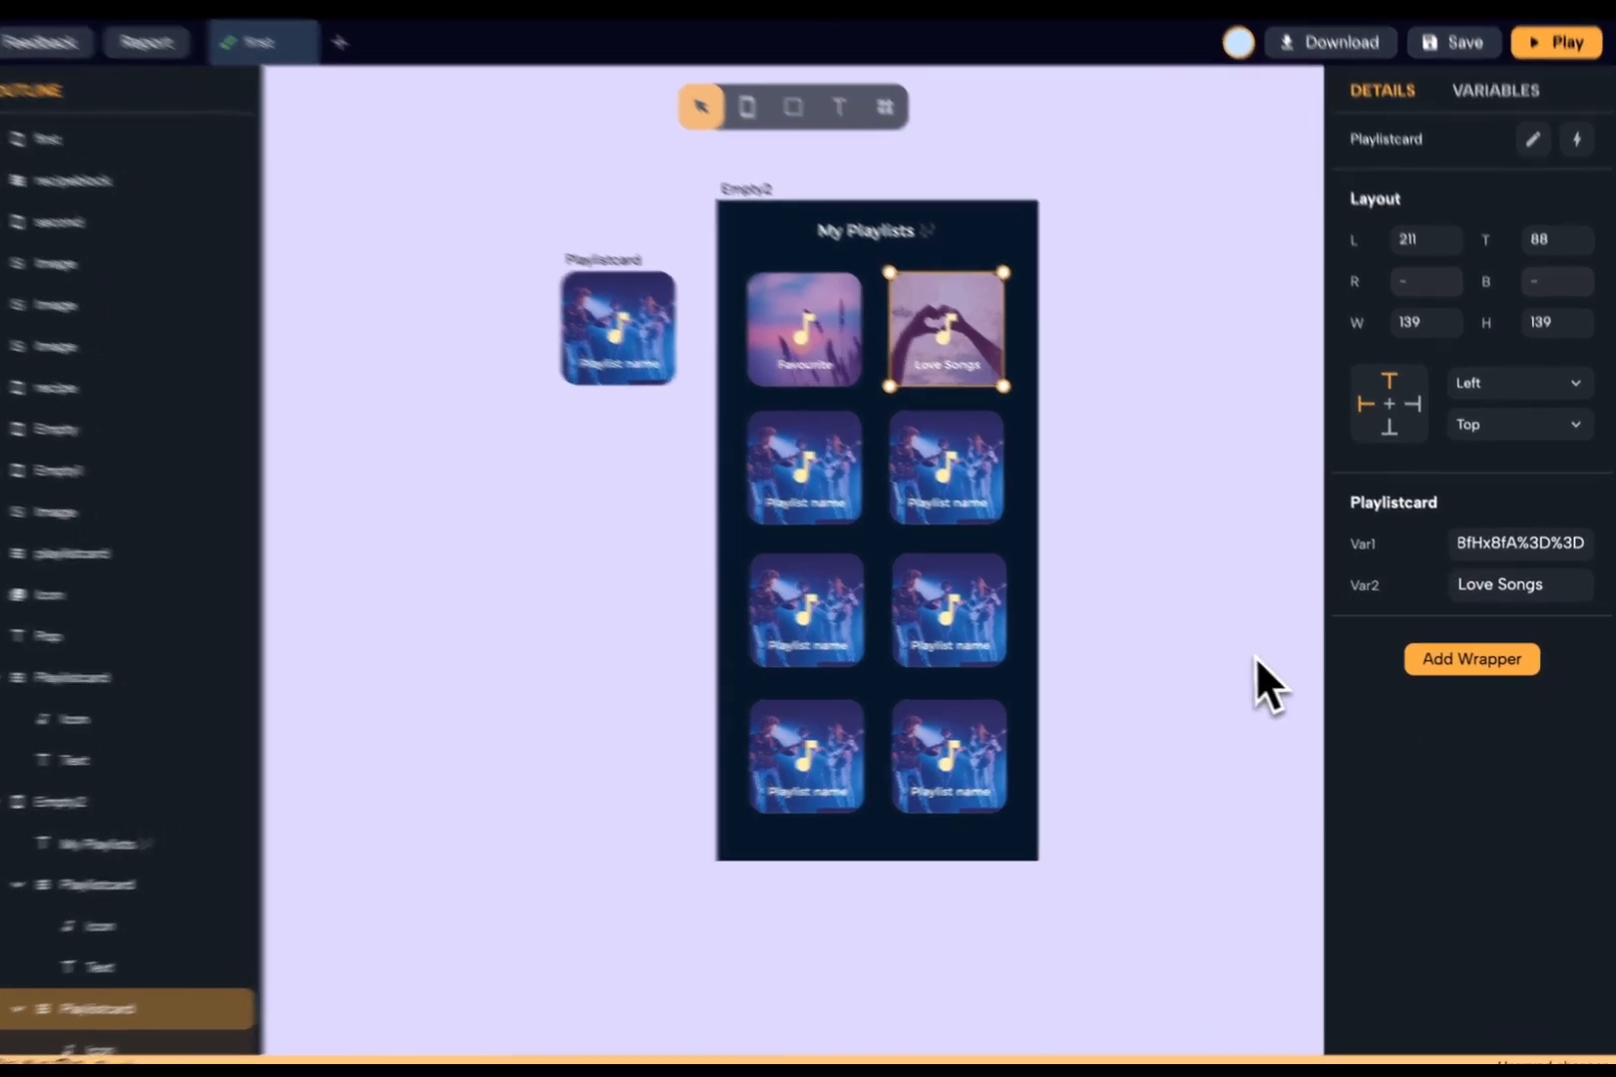
pyautogui.click(1269, 678)
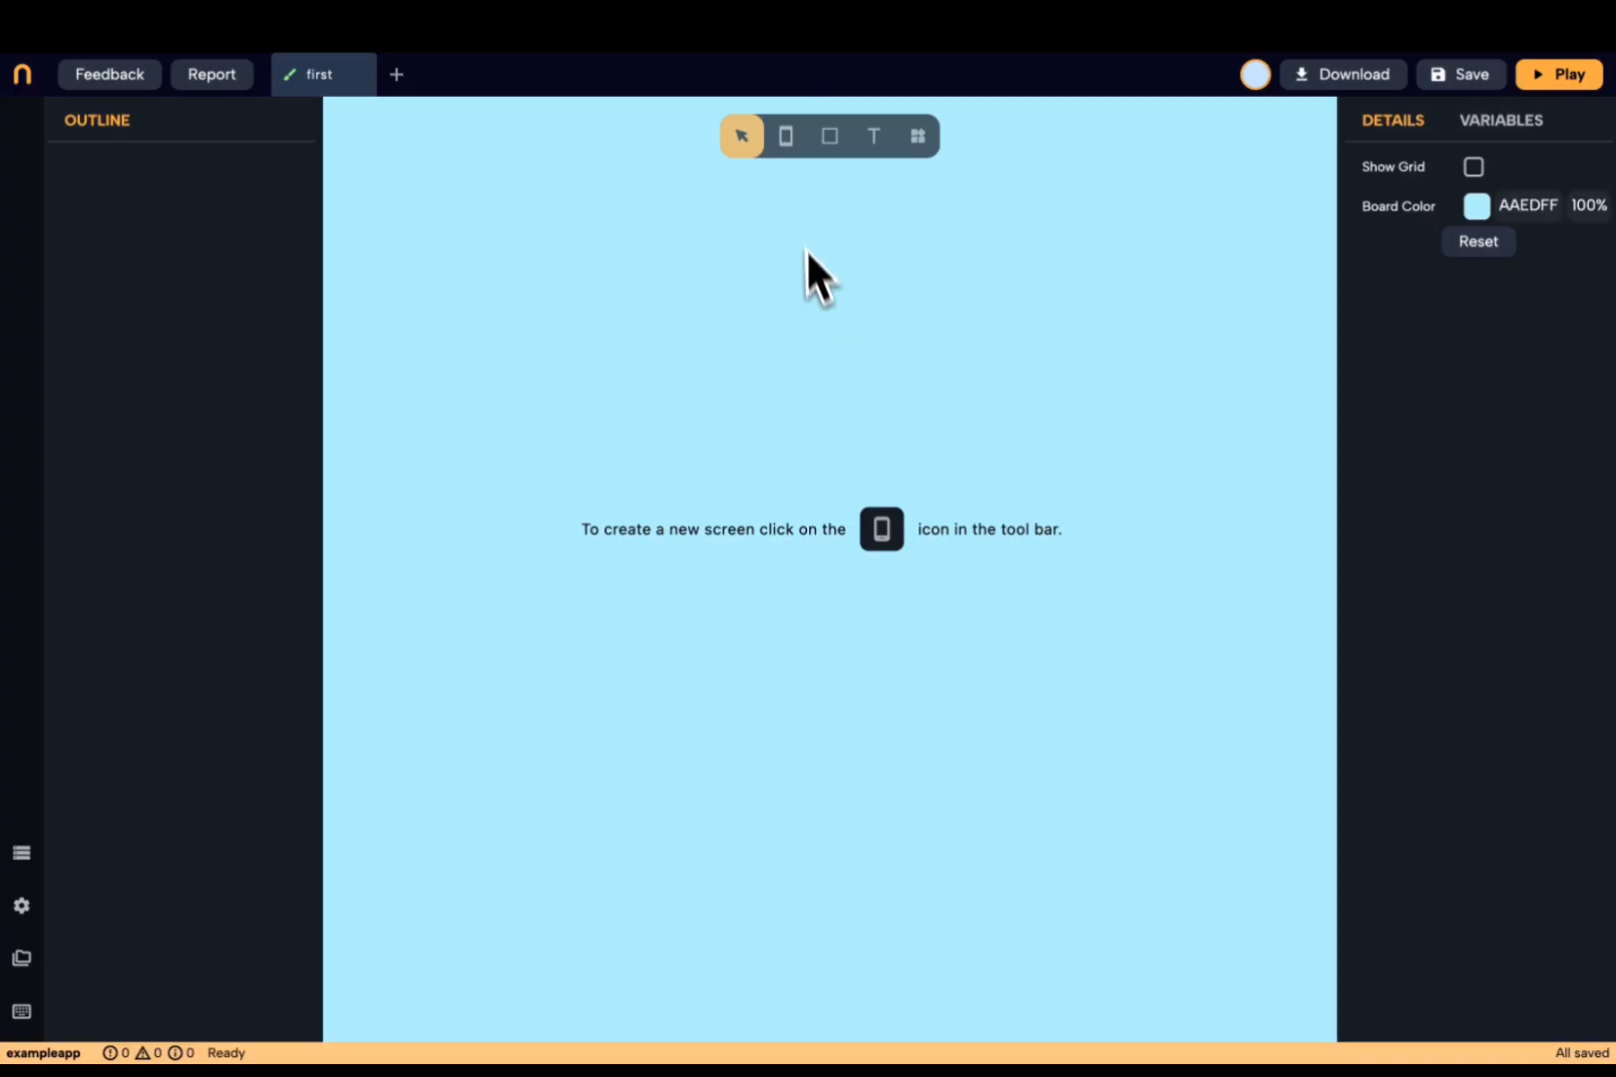
# - Create an empty iPhone 12 screen named recipes and move it to about X 305, Y 151 on the board
pyautogui.click(786, 138)
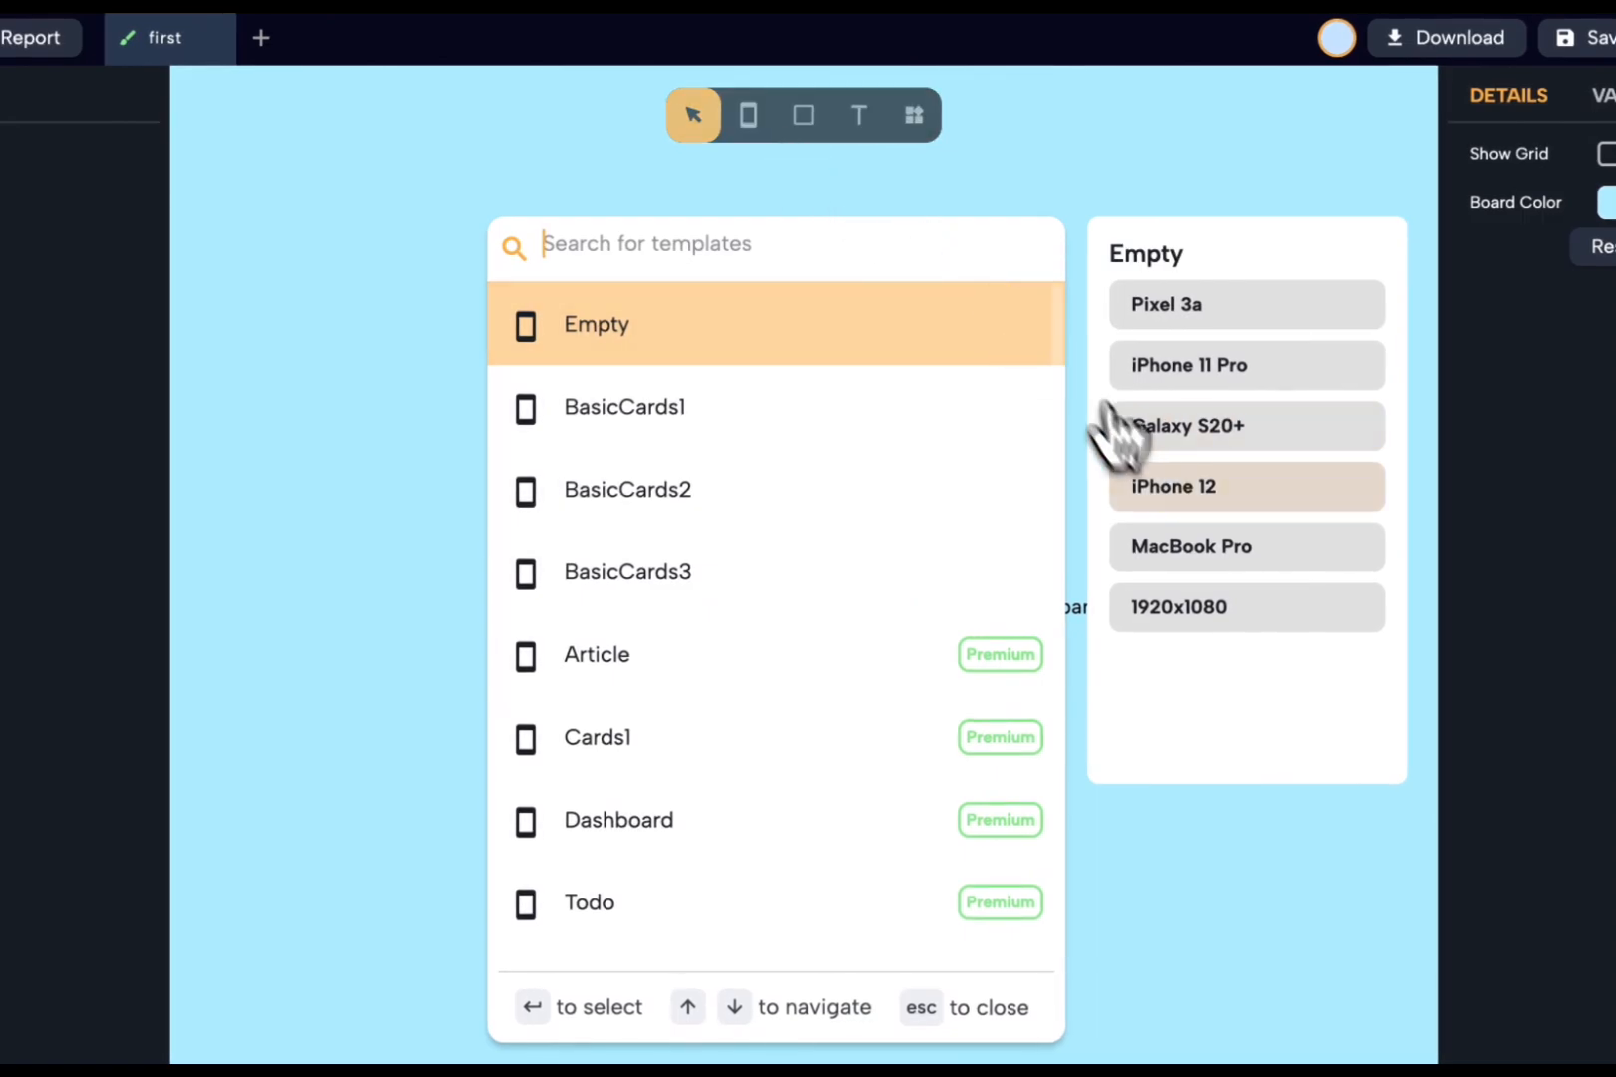
pyautogui.click(1165, 486)
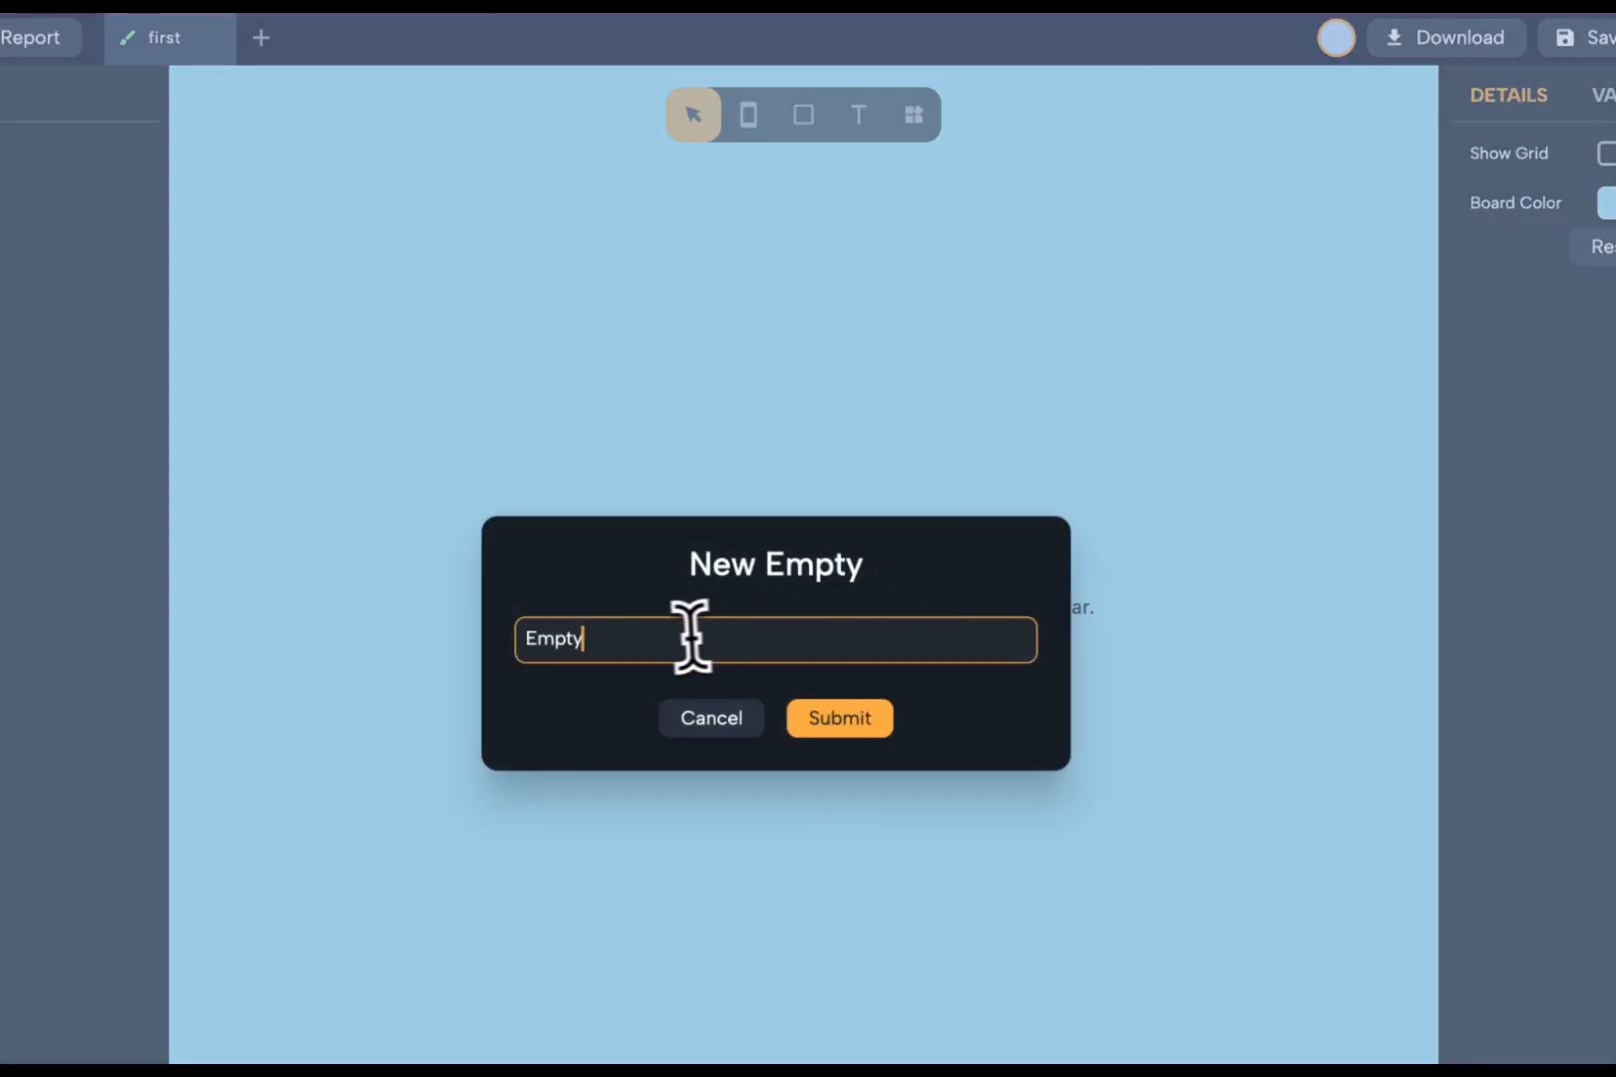
pyautogui.moveTo(675, 638); pyautogui.dragTo(490, 639)
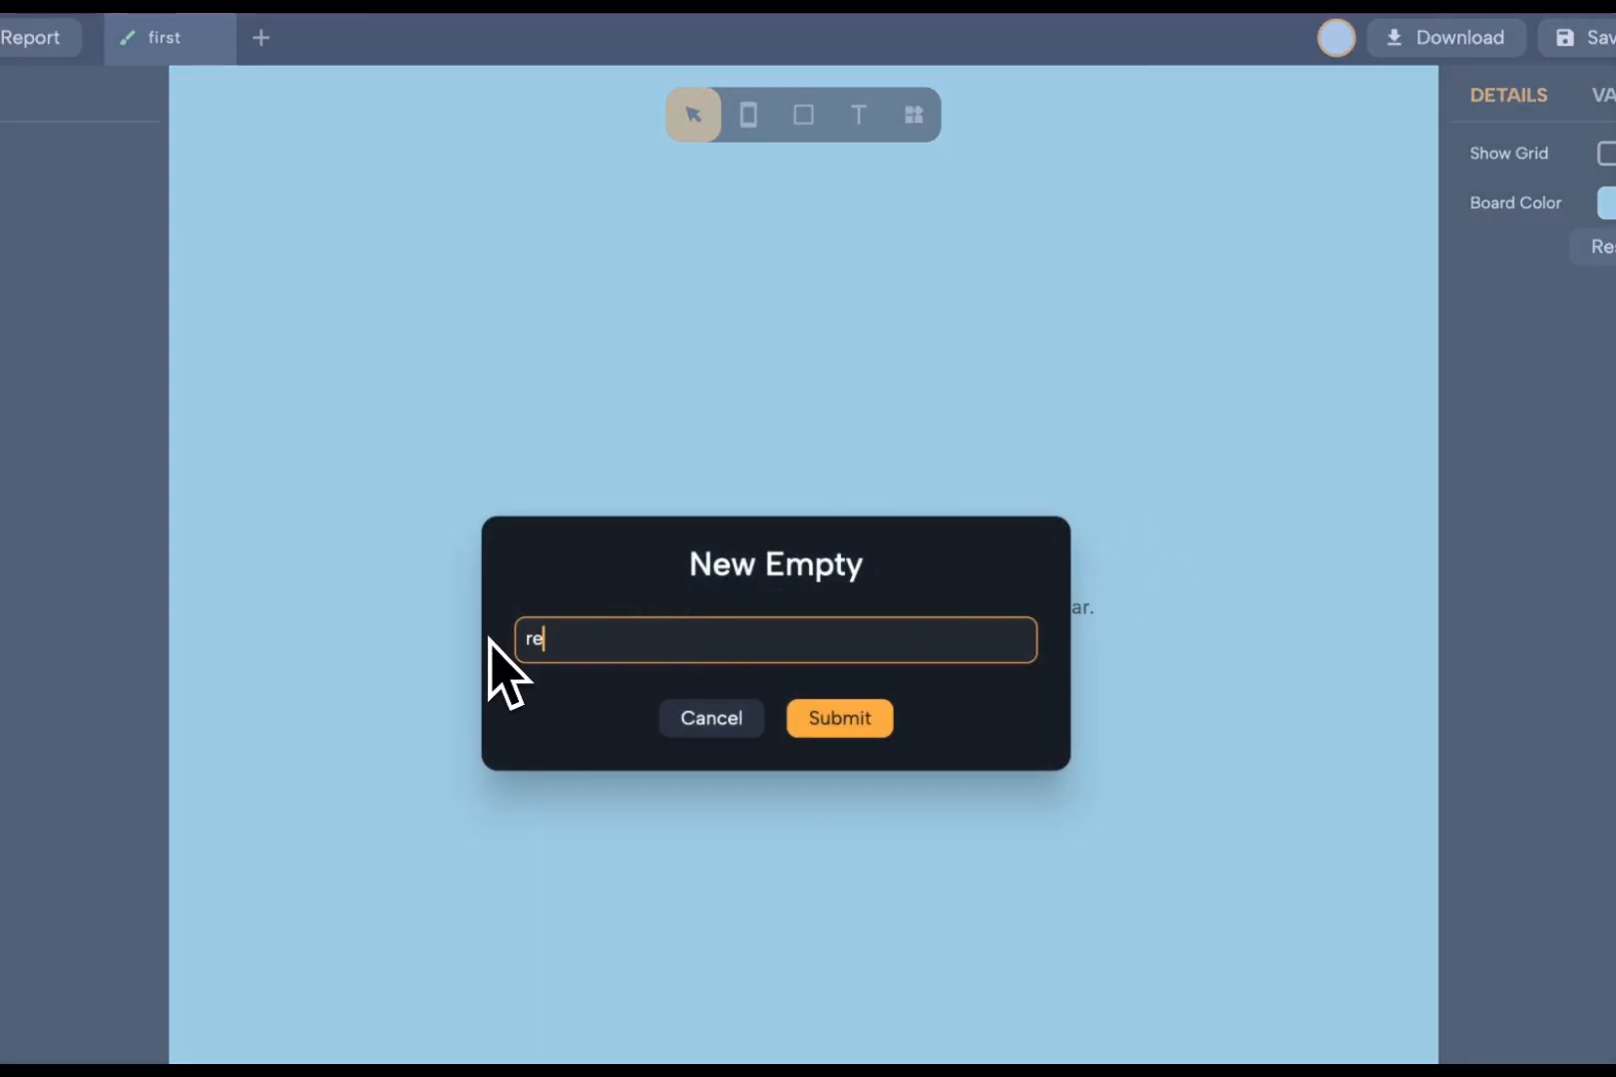
pyautogui.write('recipes')
pyautogui.click(848, 725)
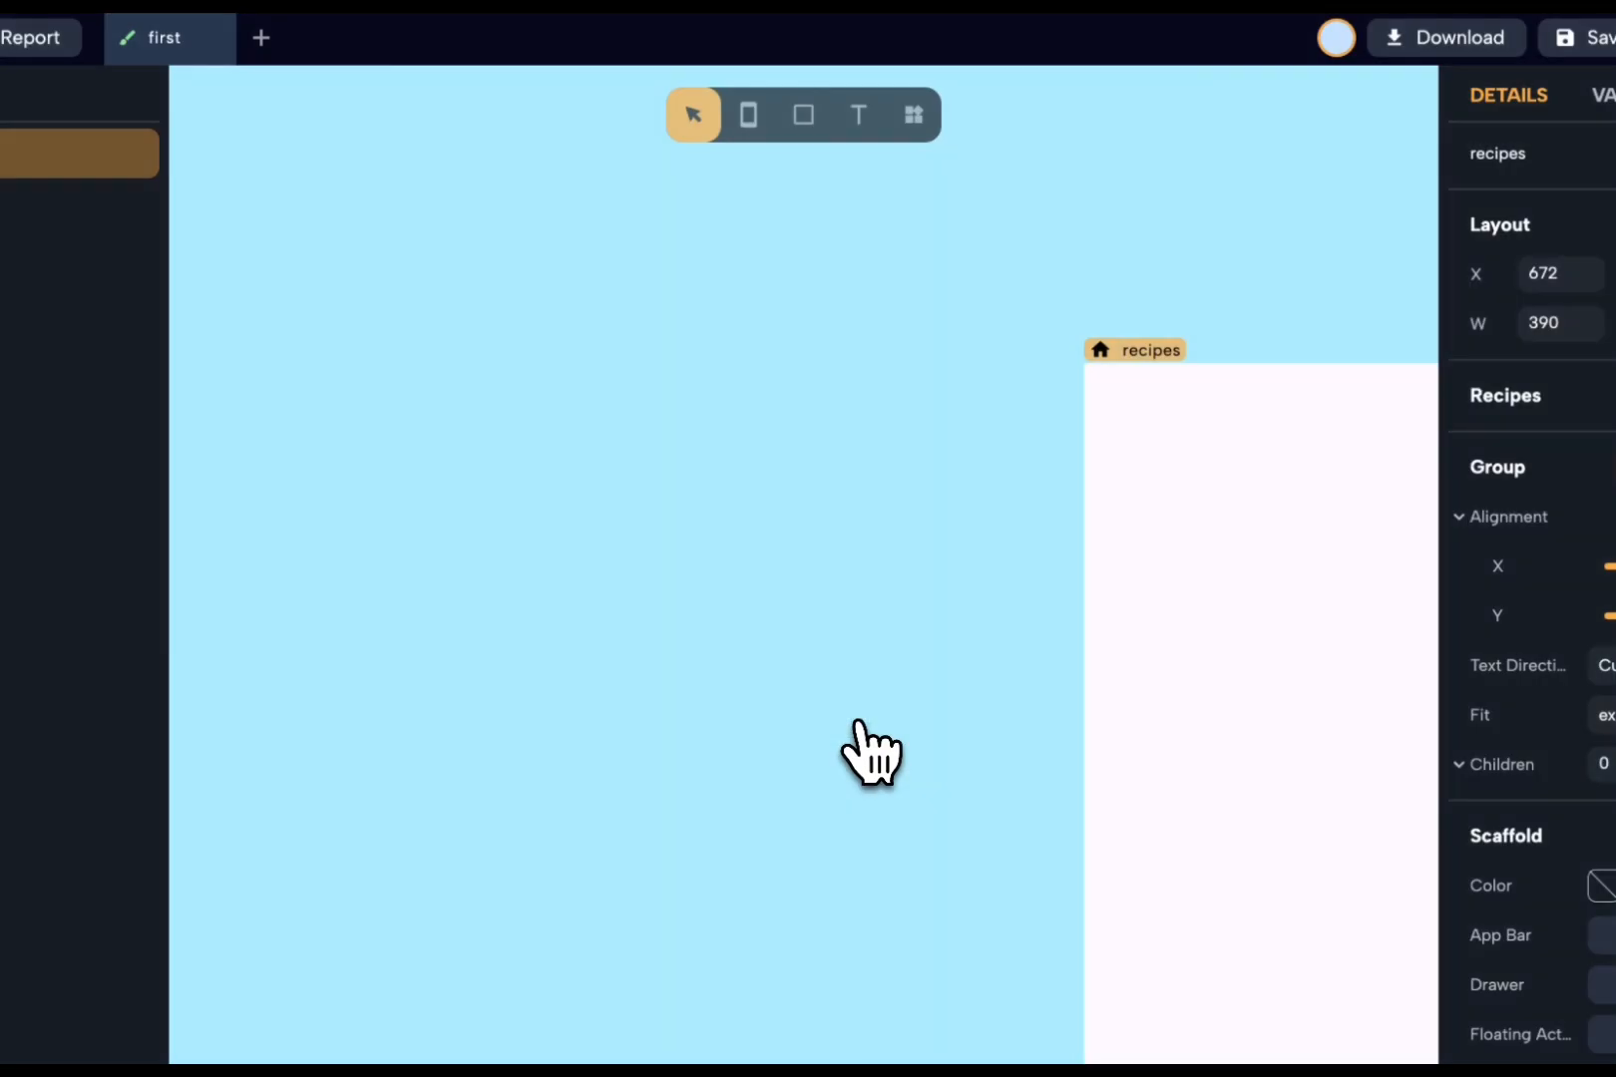
pyautogui.moveTo(1219, 710); pyautogui.dragTo(721, 577)
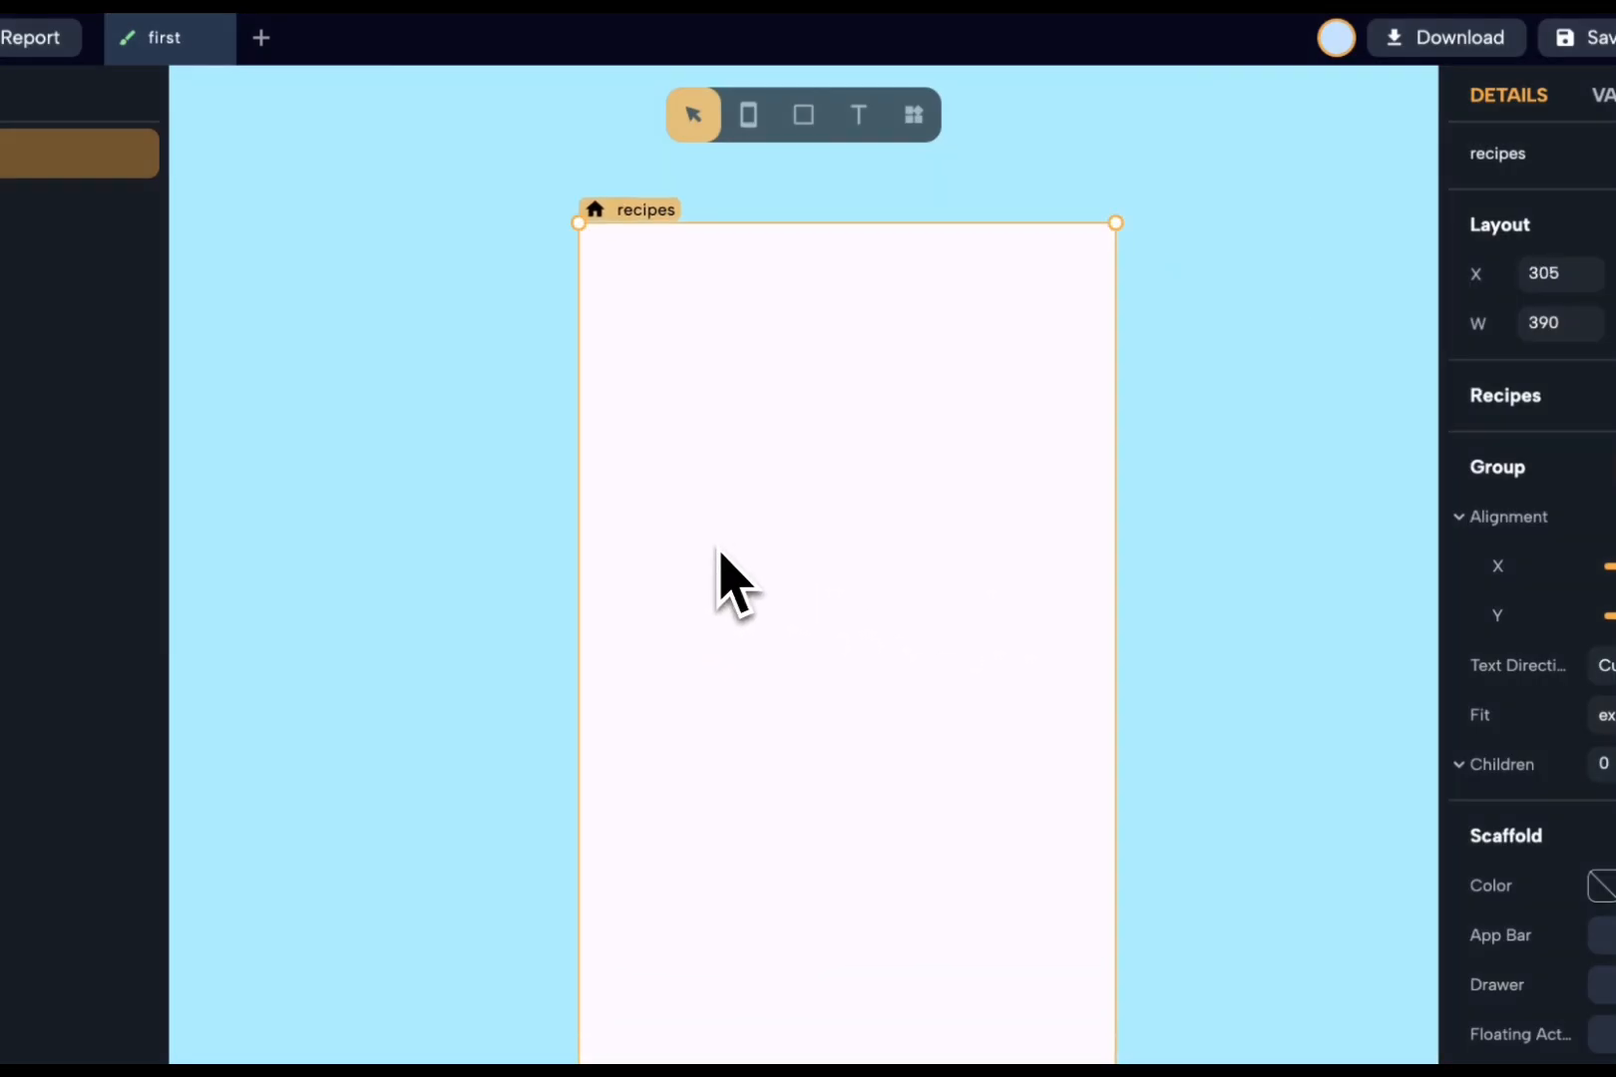
pyautogui.scroll(-3, 728, 584)
pyautogui.scroll(2, 720, 564)
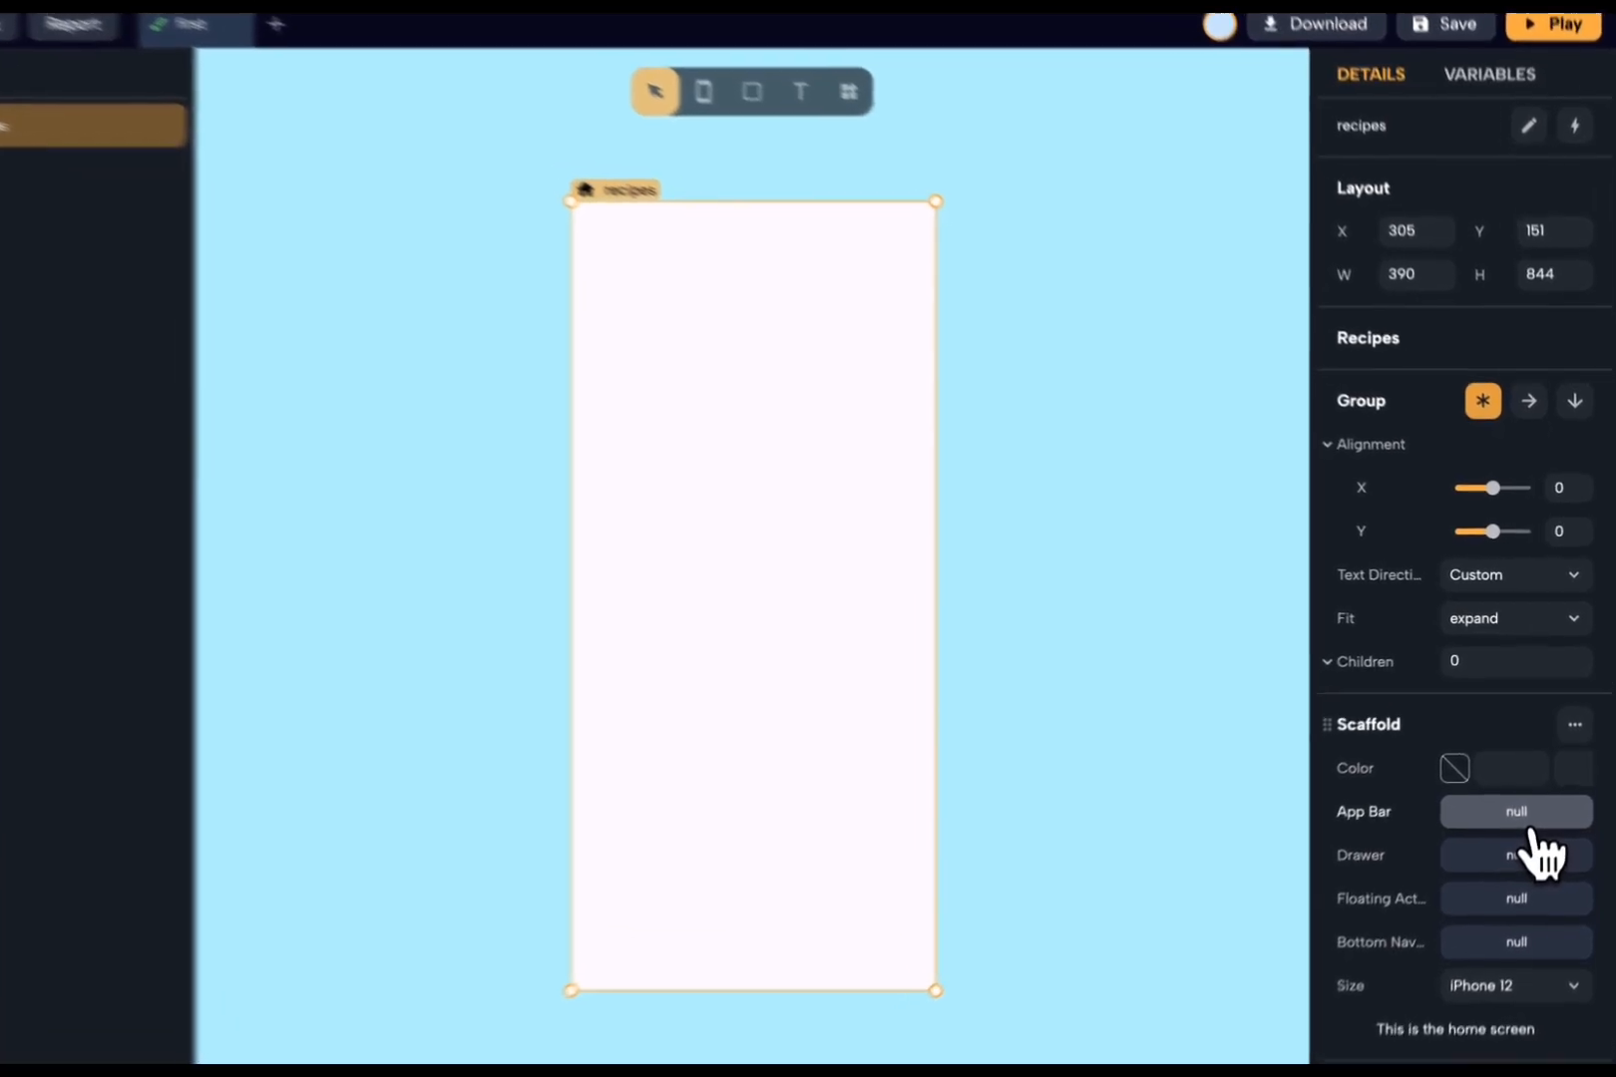
# - Assign an App Bar widget to the recipes screen's scaffold
pyautogui.click(1526, 818)
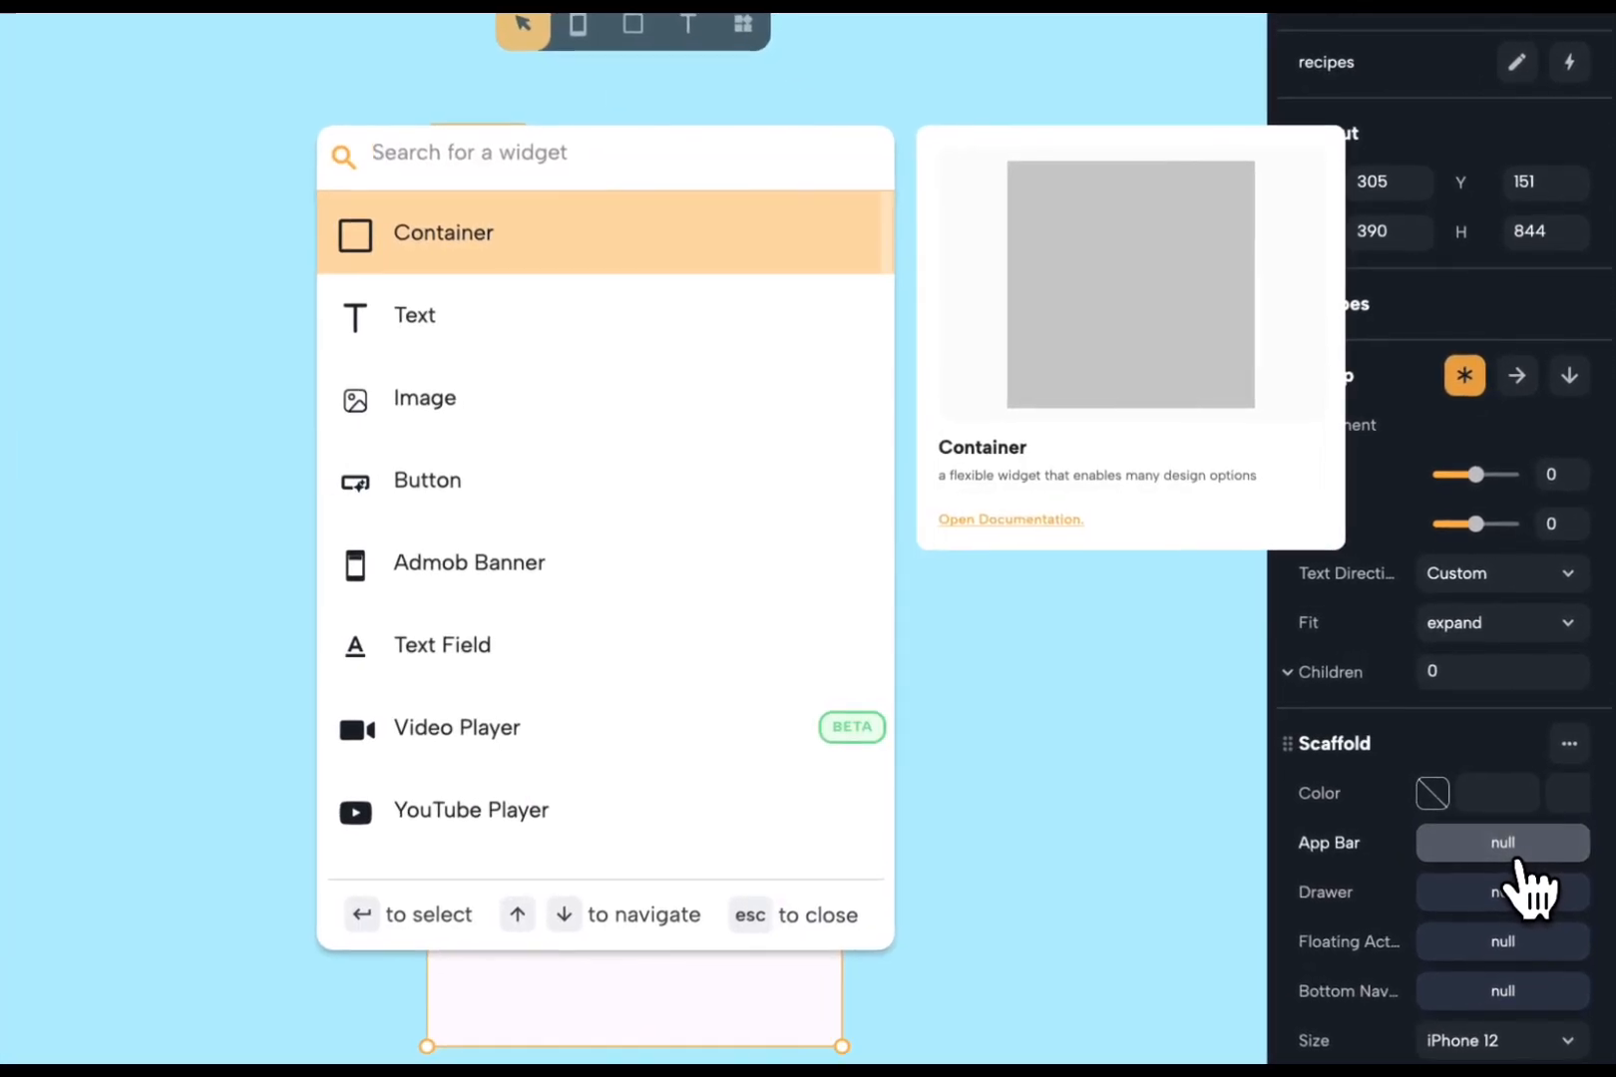
pyautogui.write('app')
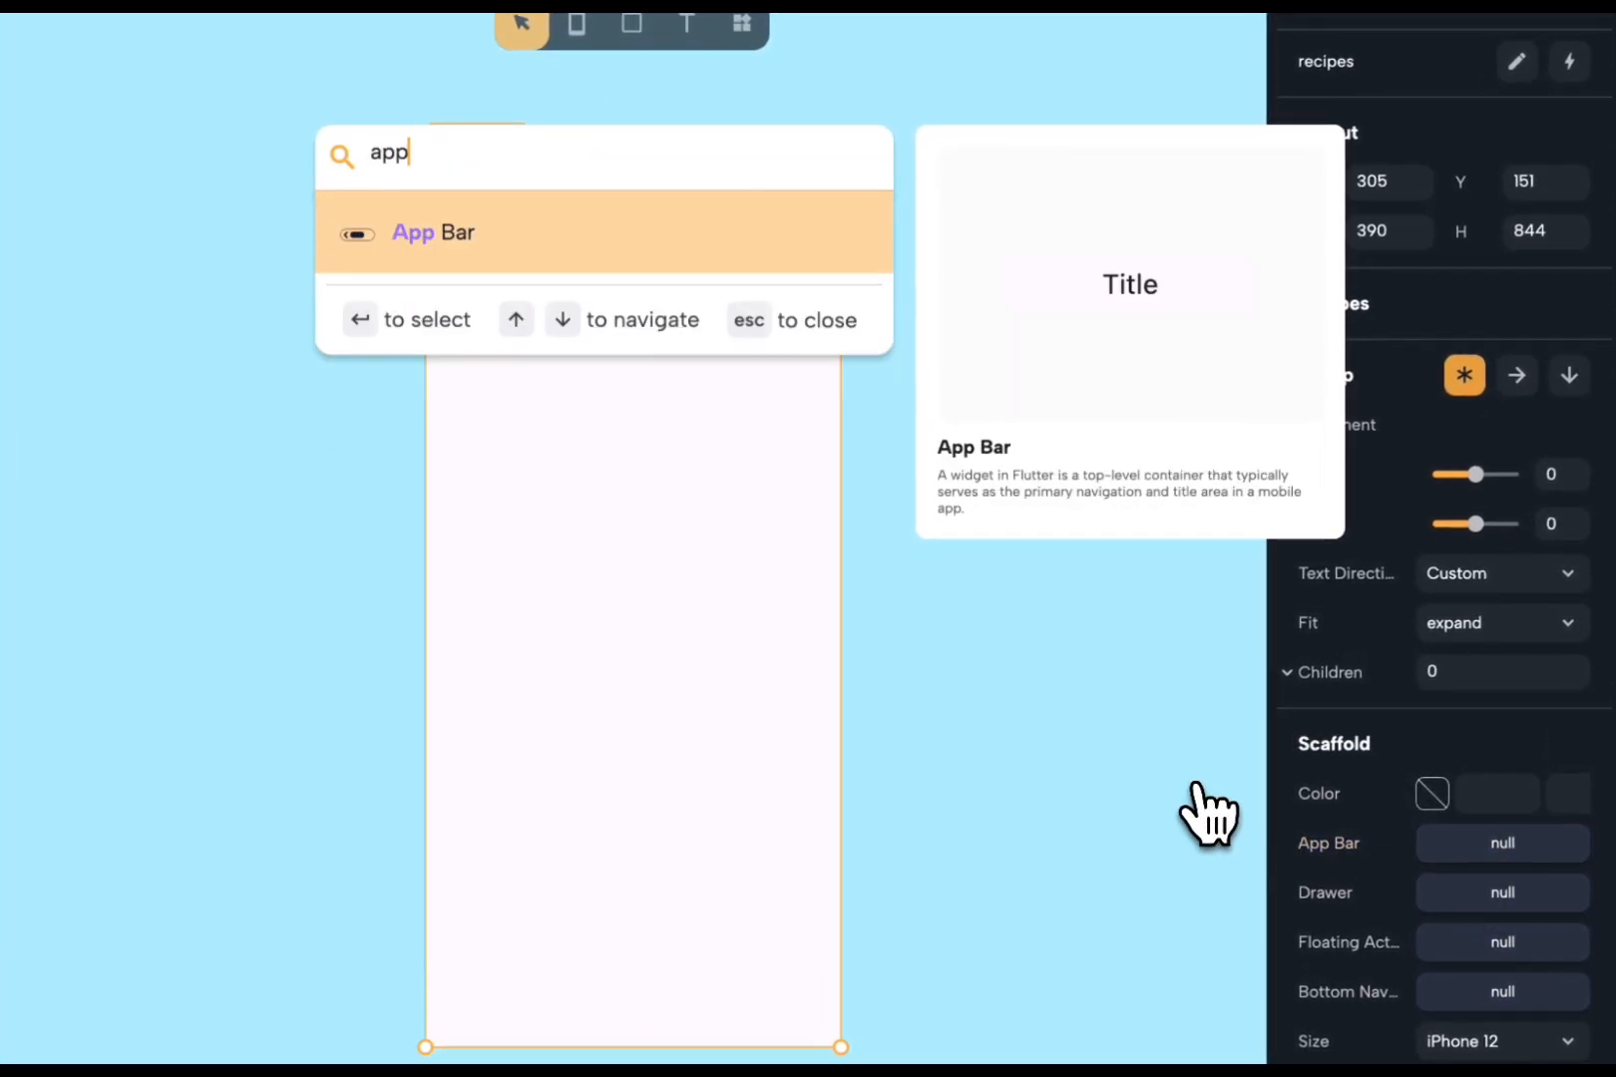
pyautogui.click(826, 258)
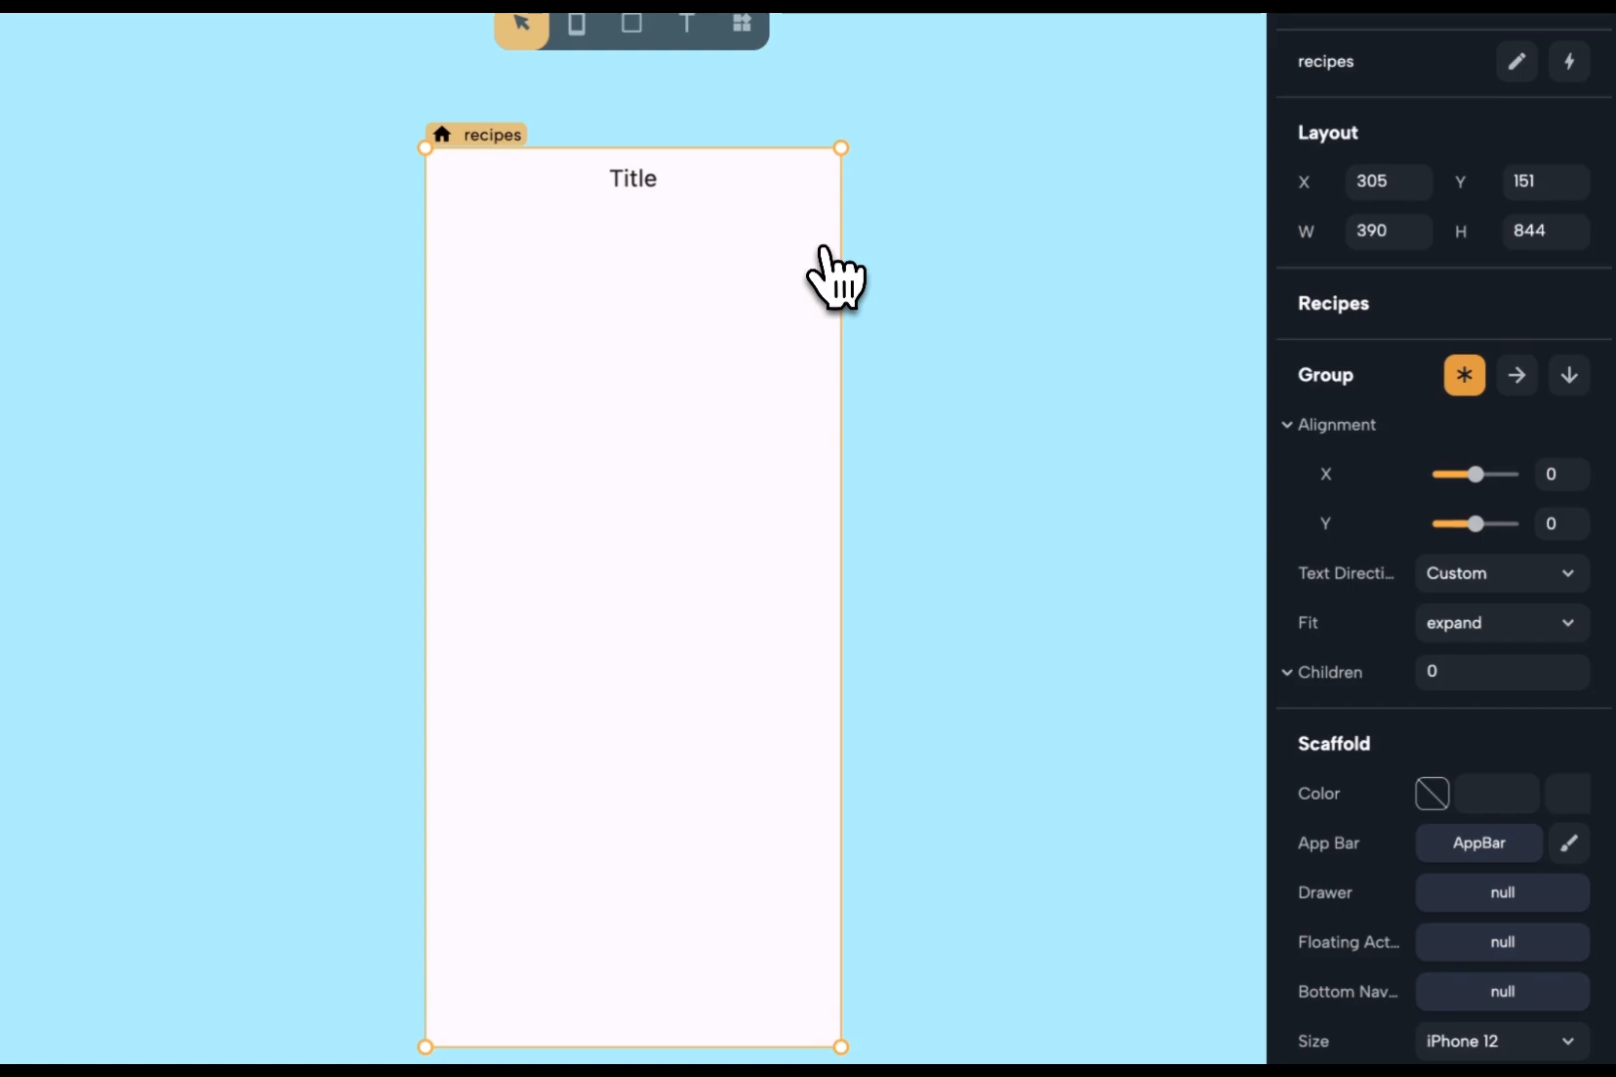
# - Change the app bar's title text to Recipes and set its font size to 20
pyautogui.click(1568, 846)
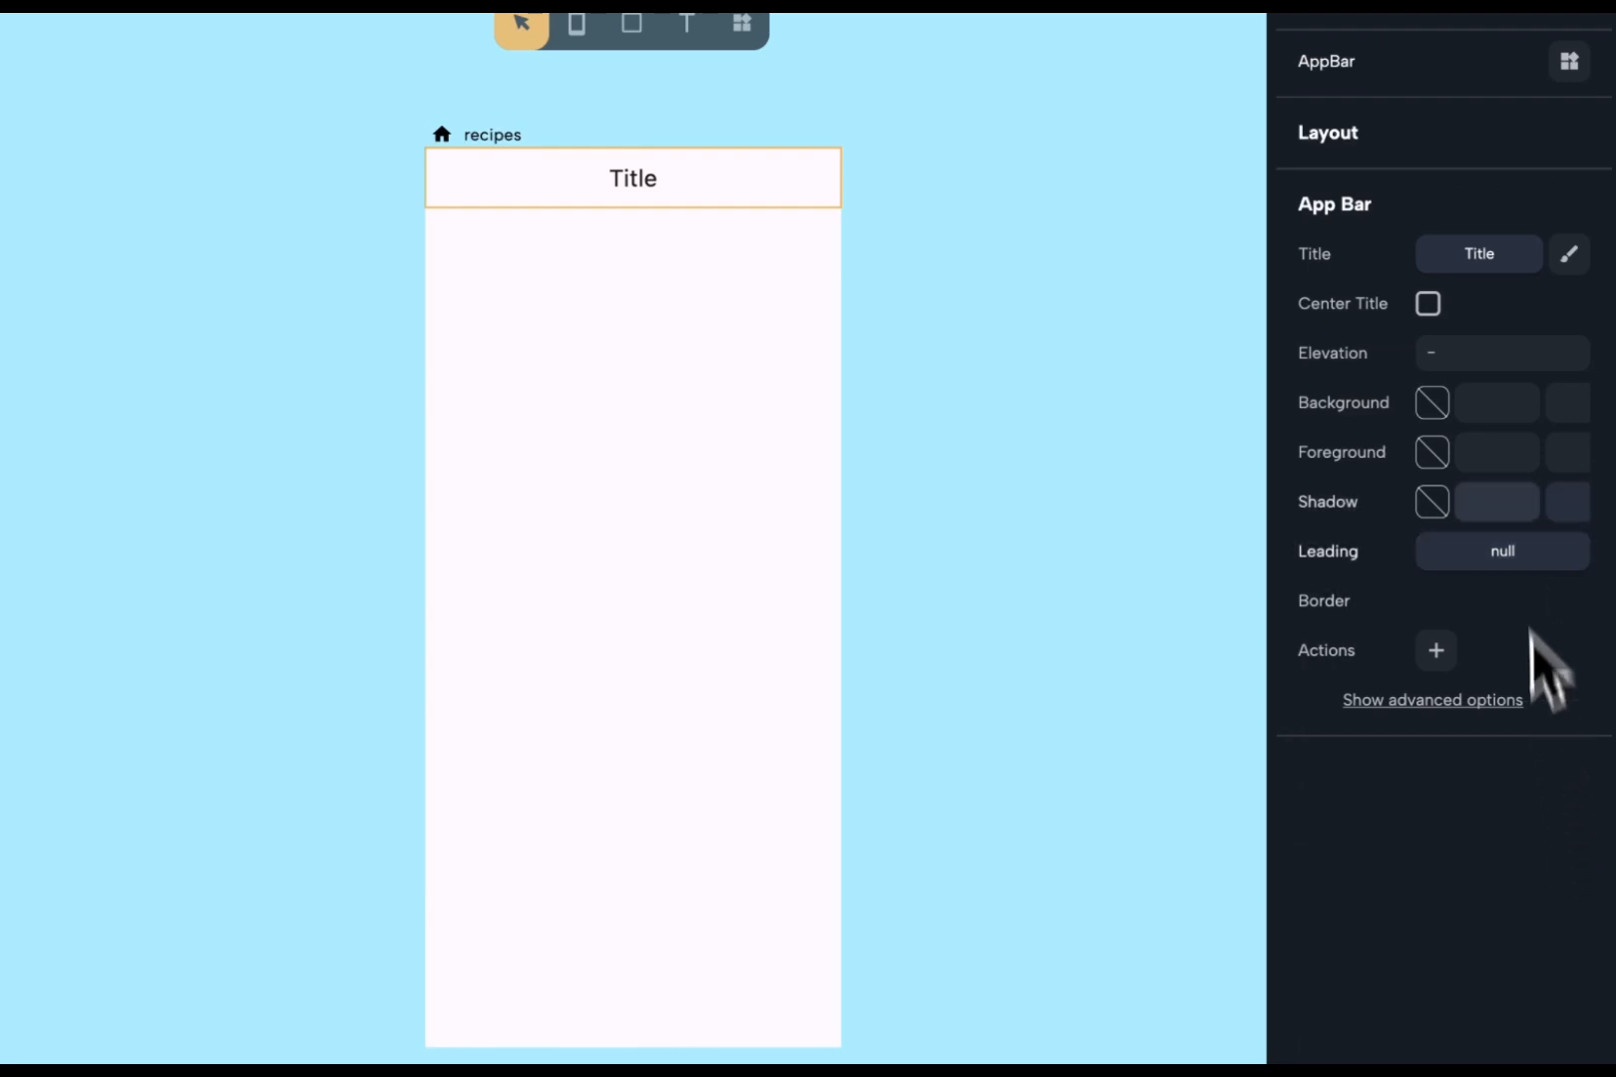
pyautogui.click(1568, 255)
pyautogui.click(1516, 258)
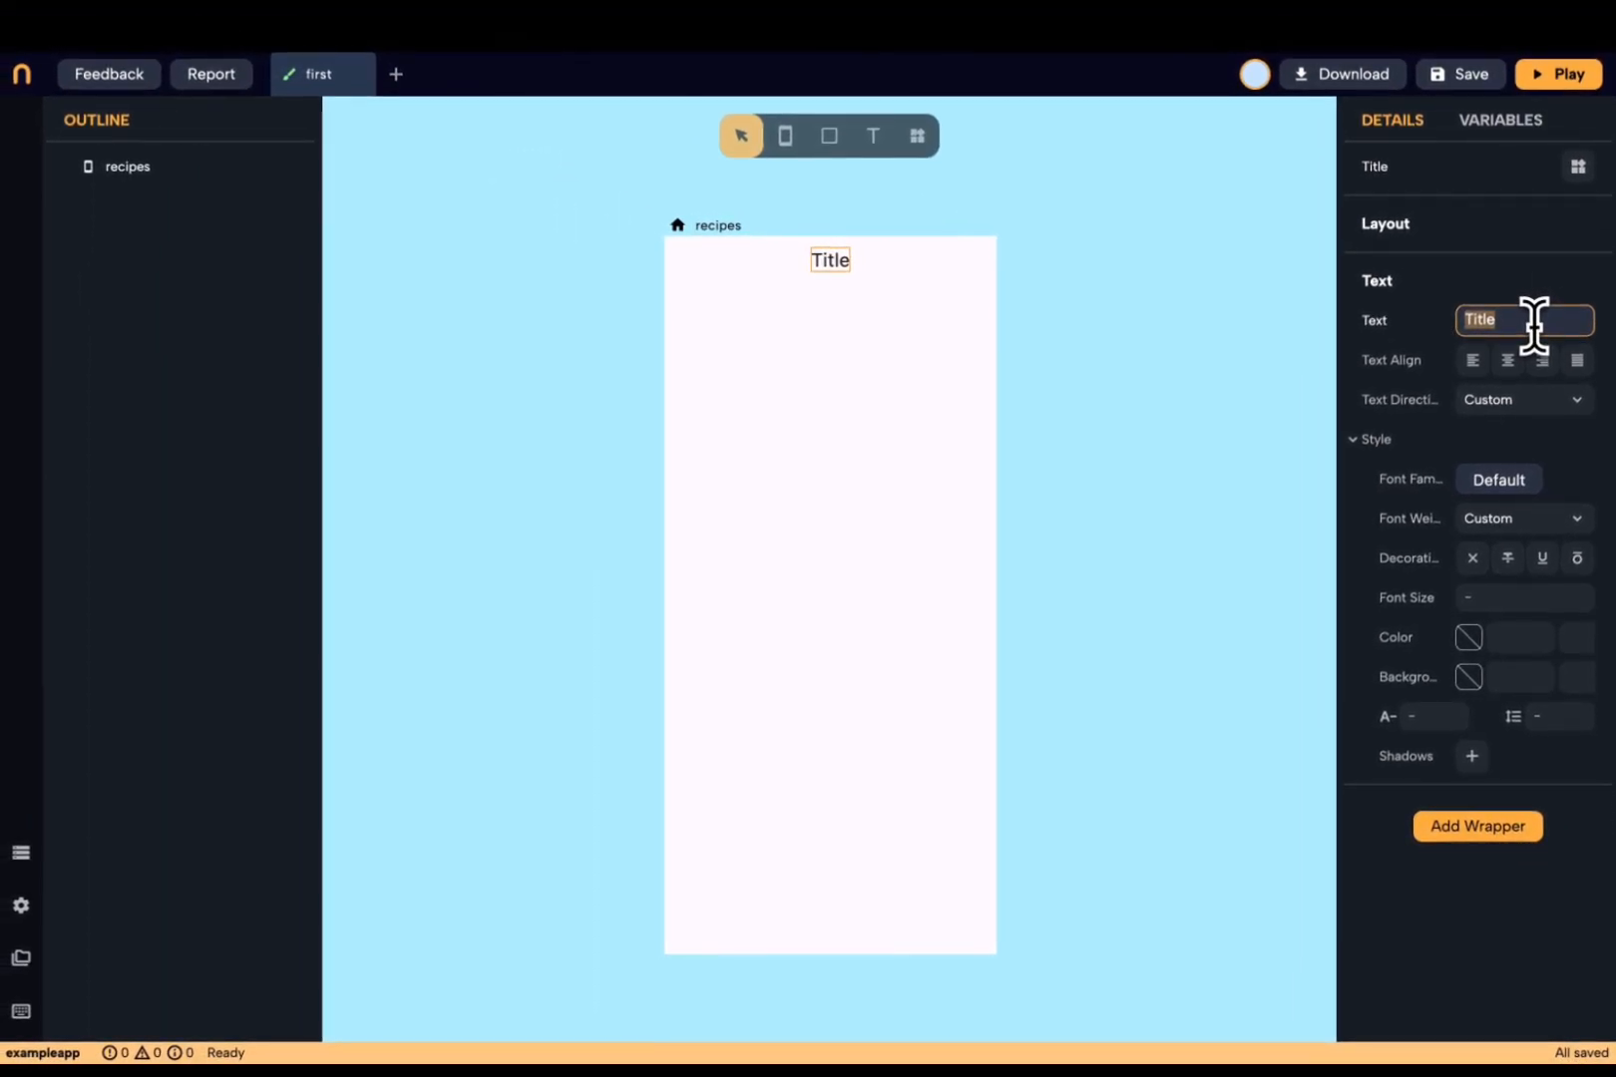
pyautogui.write('Recipes')
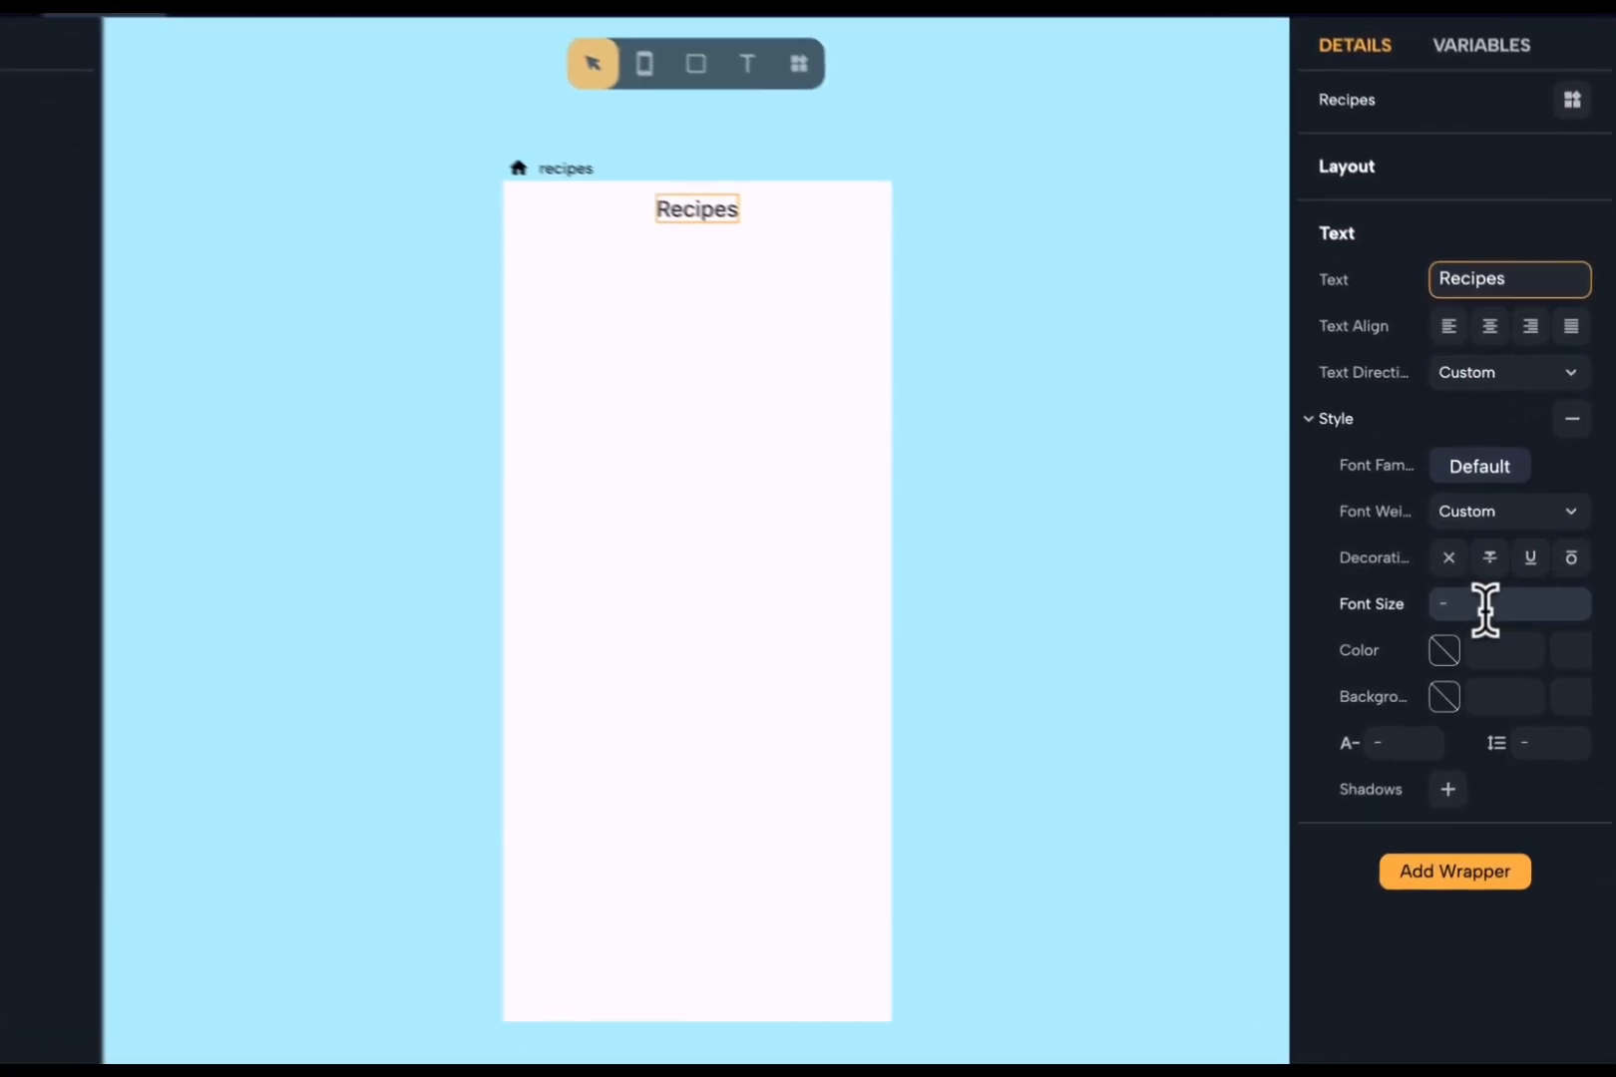
pyautogui.click(1492, 597)
pyautogui.write('20')
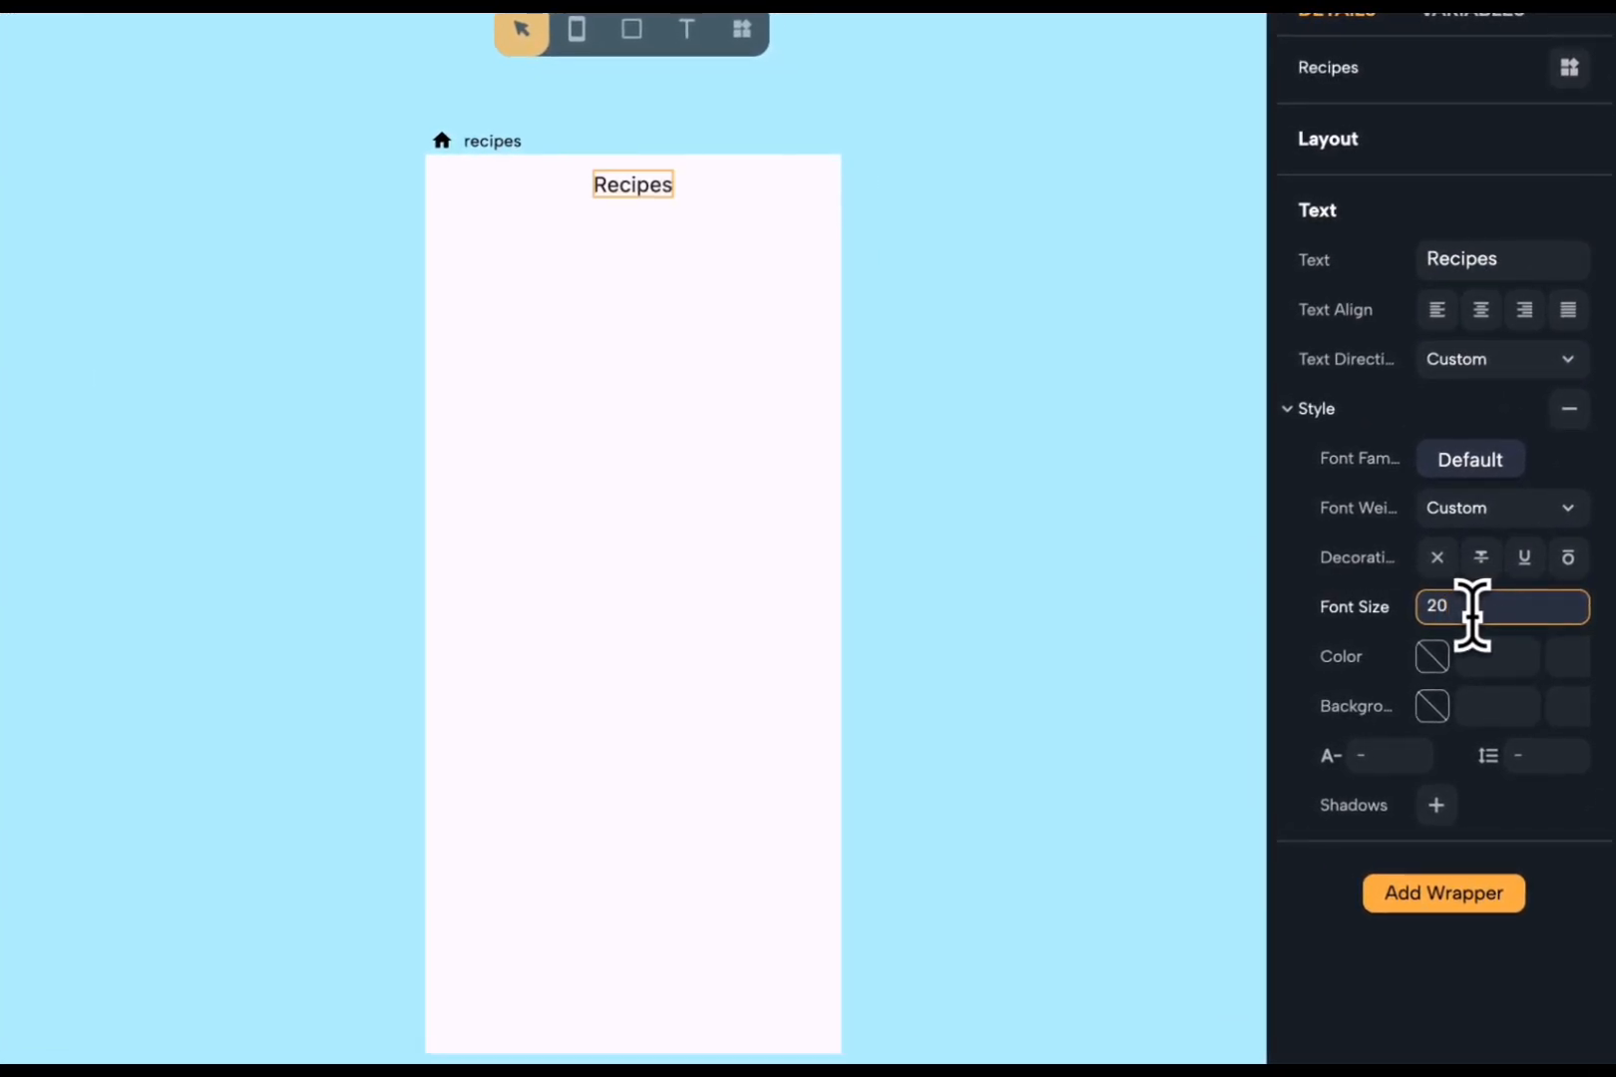
# - Set the Recipes title's font family to Figtree and its weight to Semi Bold
pyautogui.click(1474, 467)
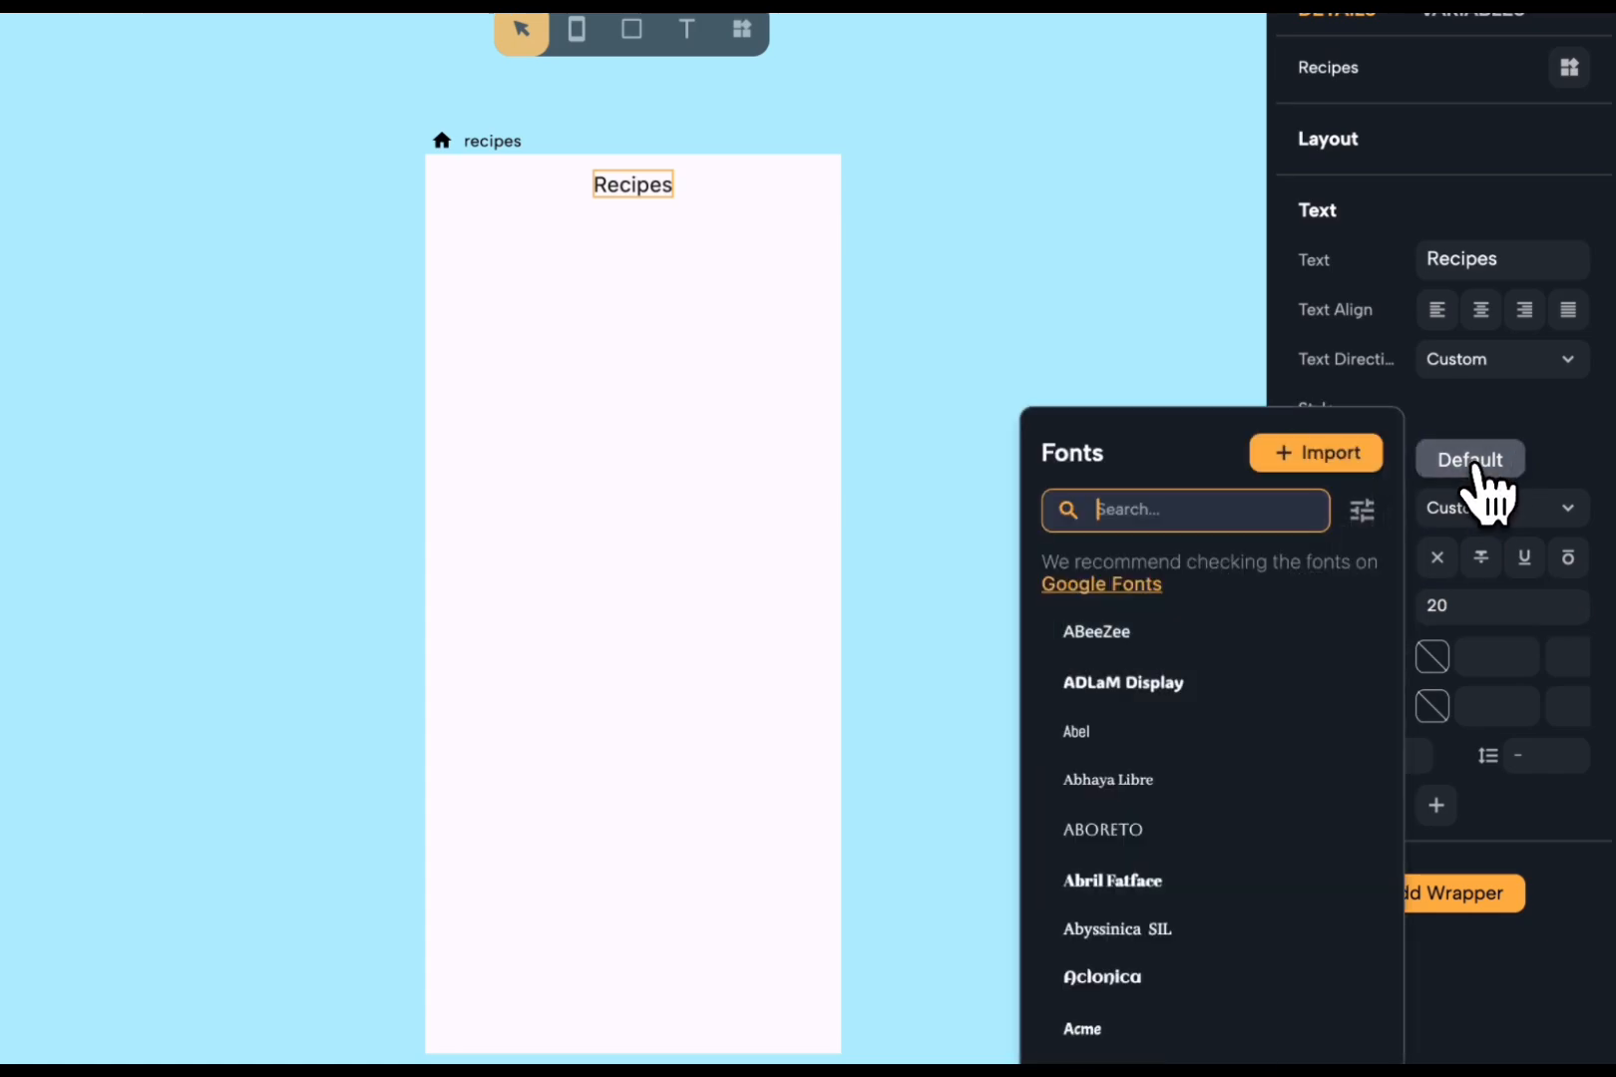
pyautogui.write('fig')
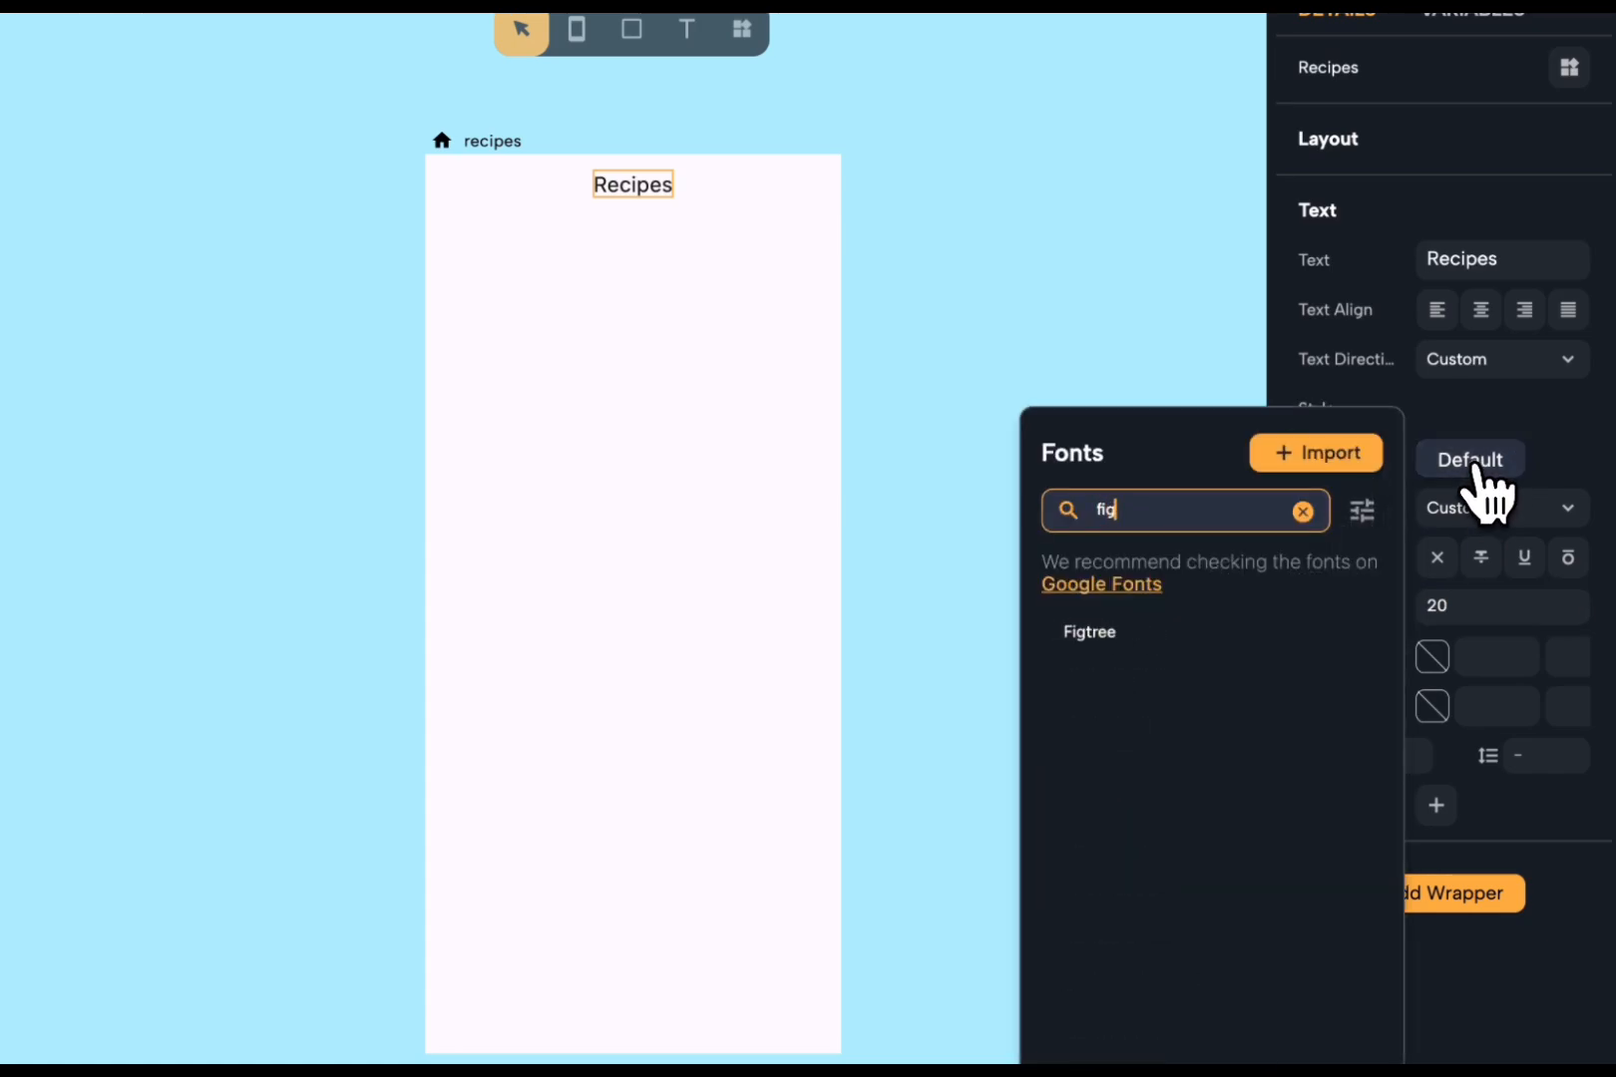
pyautogui.click(1274, 643)
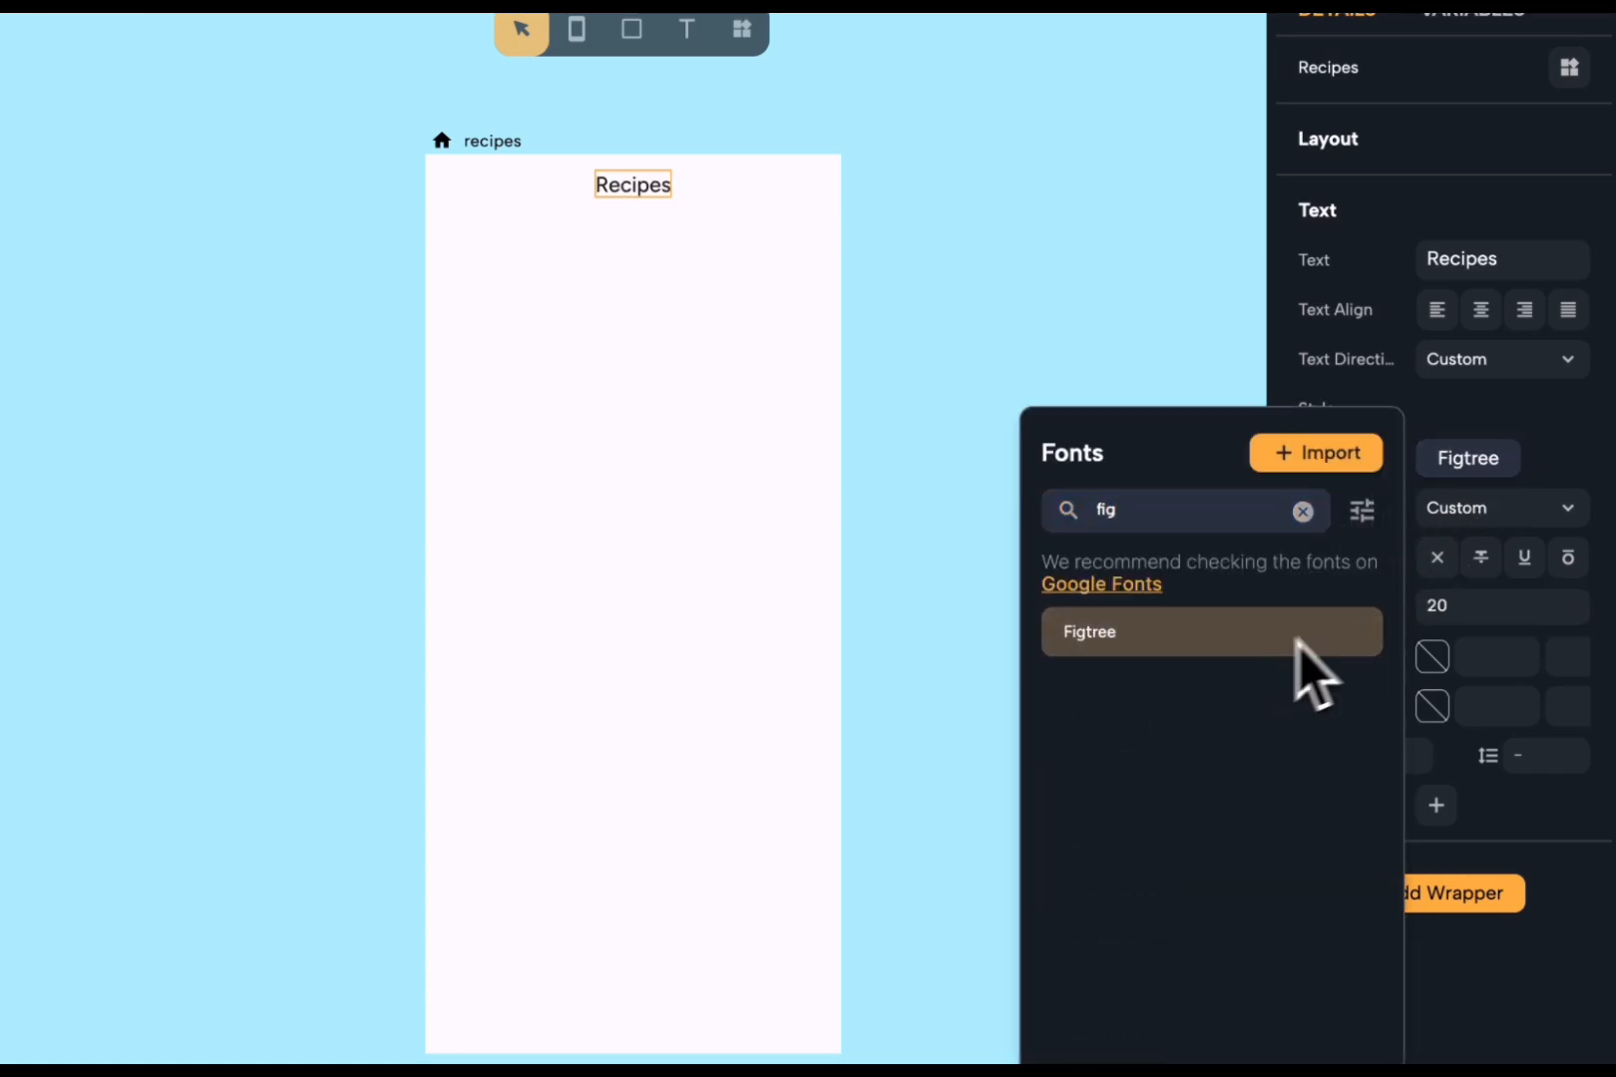
pyautogui.click(1549, 484)
pyautogui.click(1530, 511)
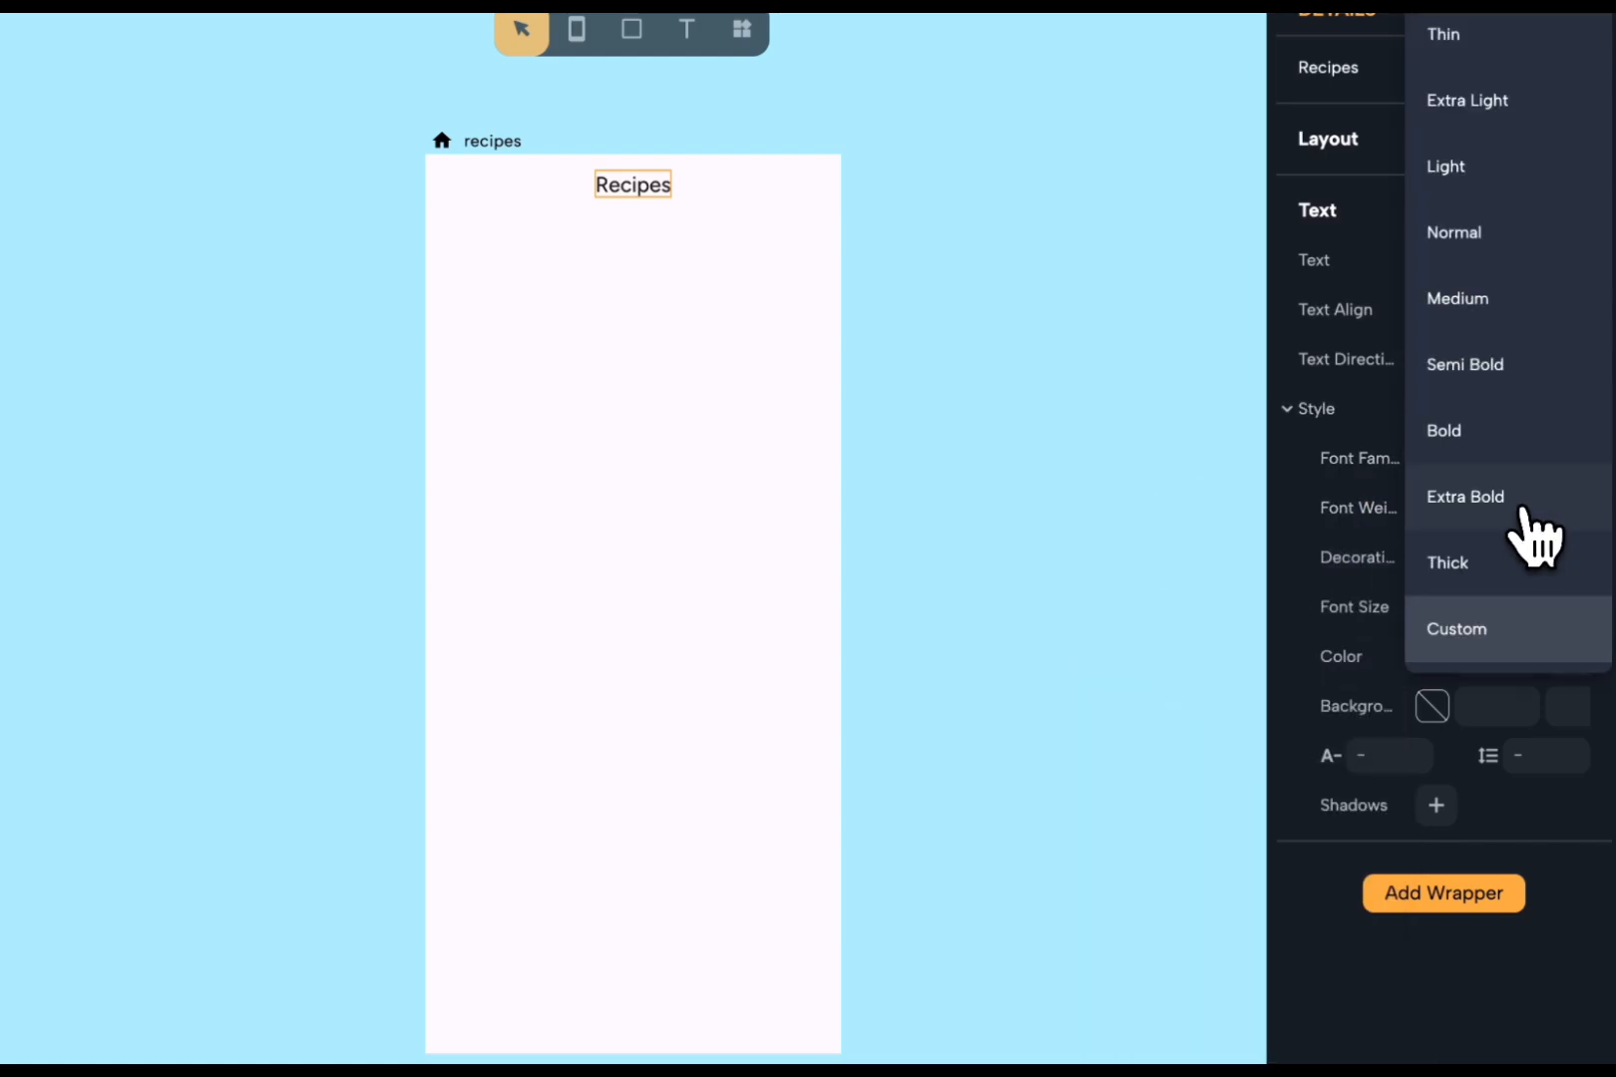
pyautogui.click(1499, 371)
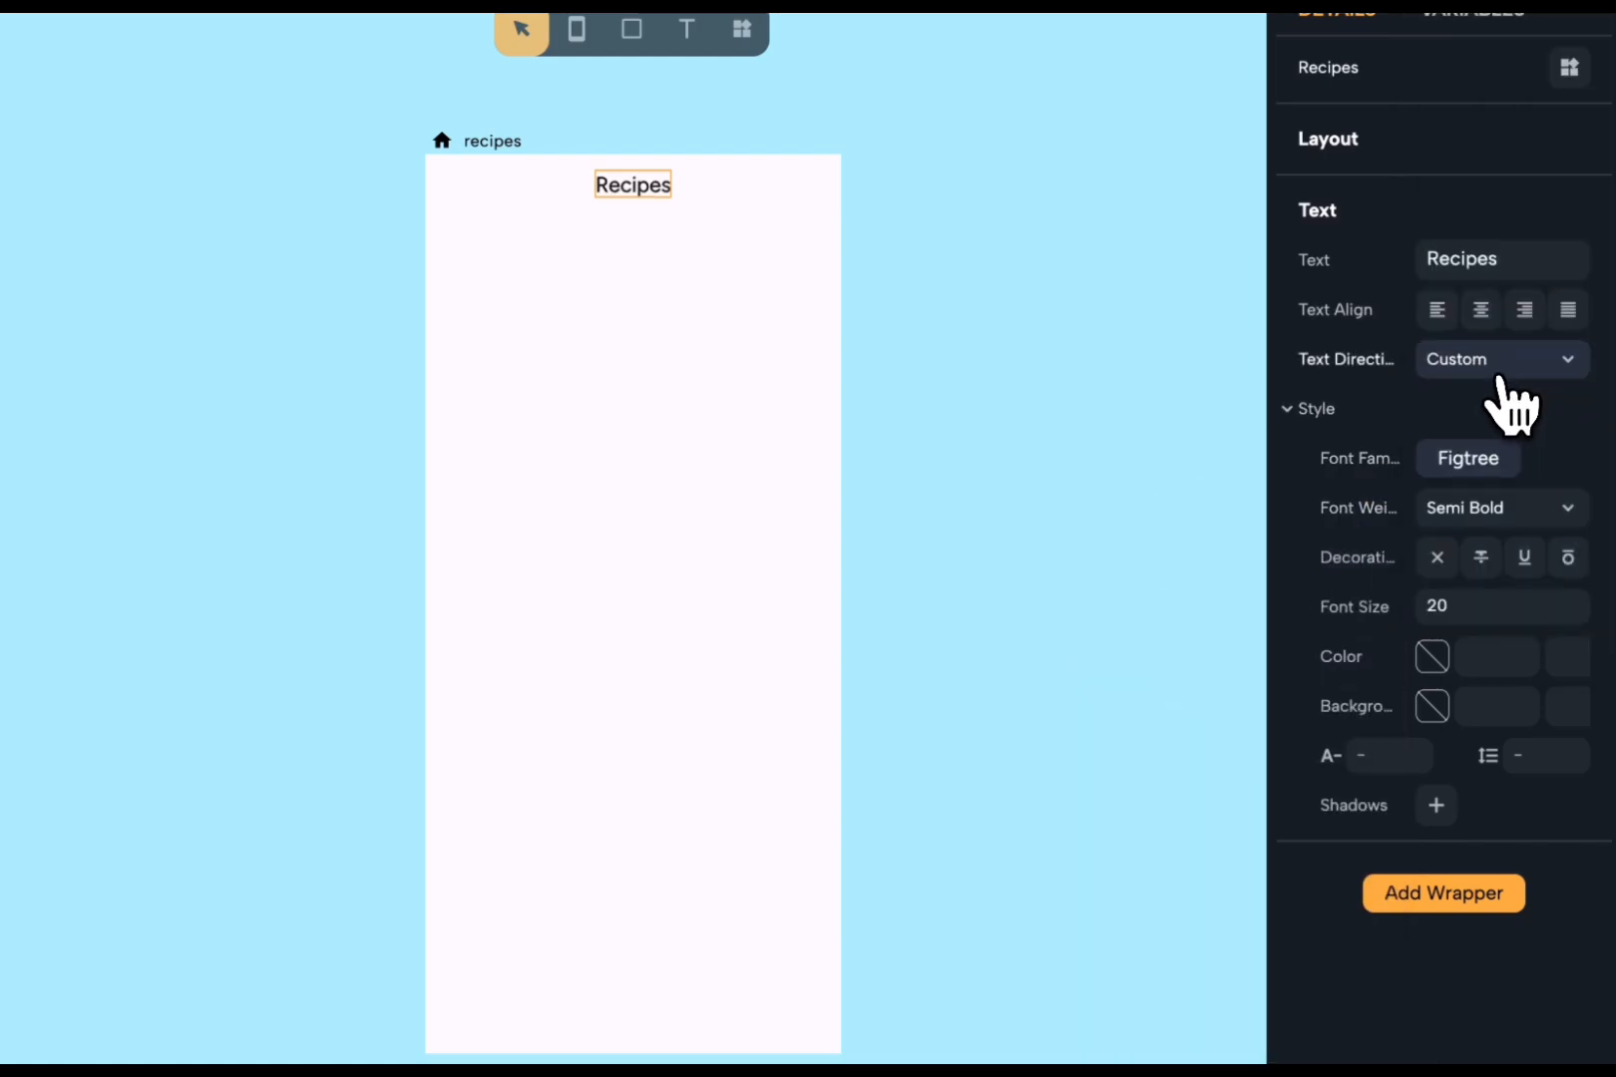
pyautogui.click(1178, 459)
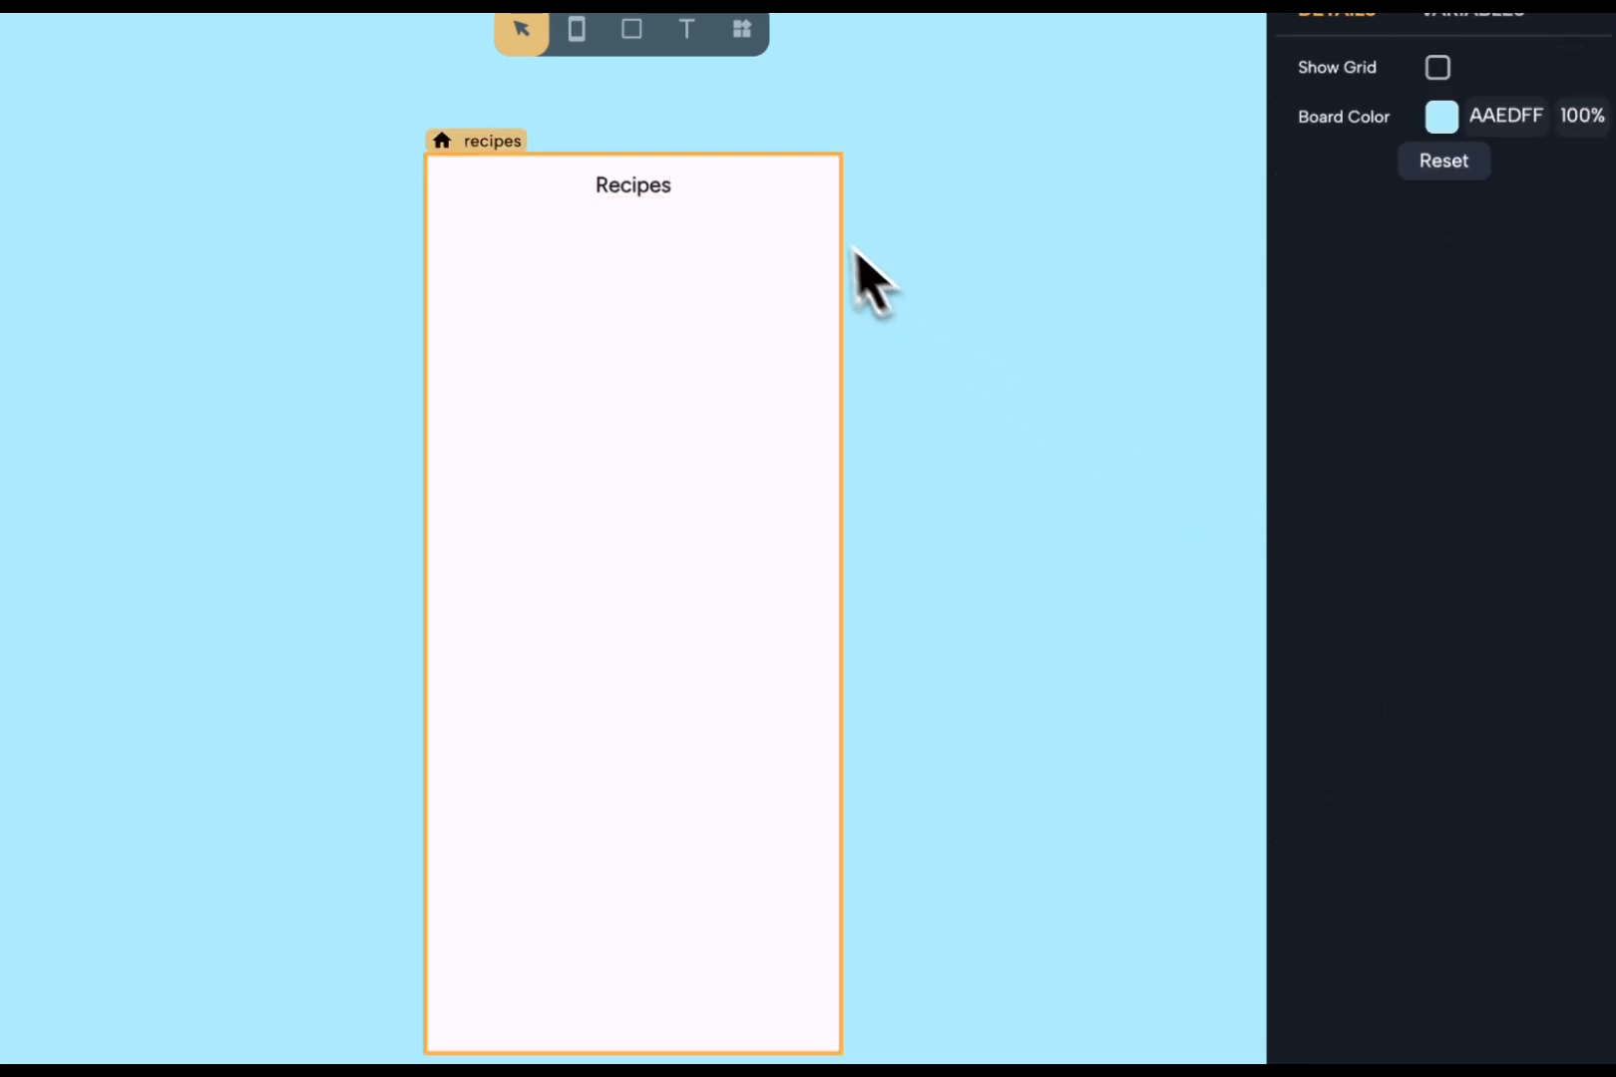
# - Add an Icon widget as the leading element of the recipes screen's app bar
pyautogui.click(806, 232)
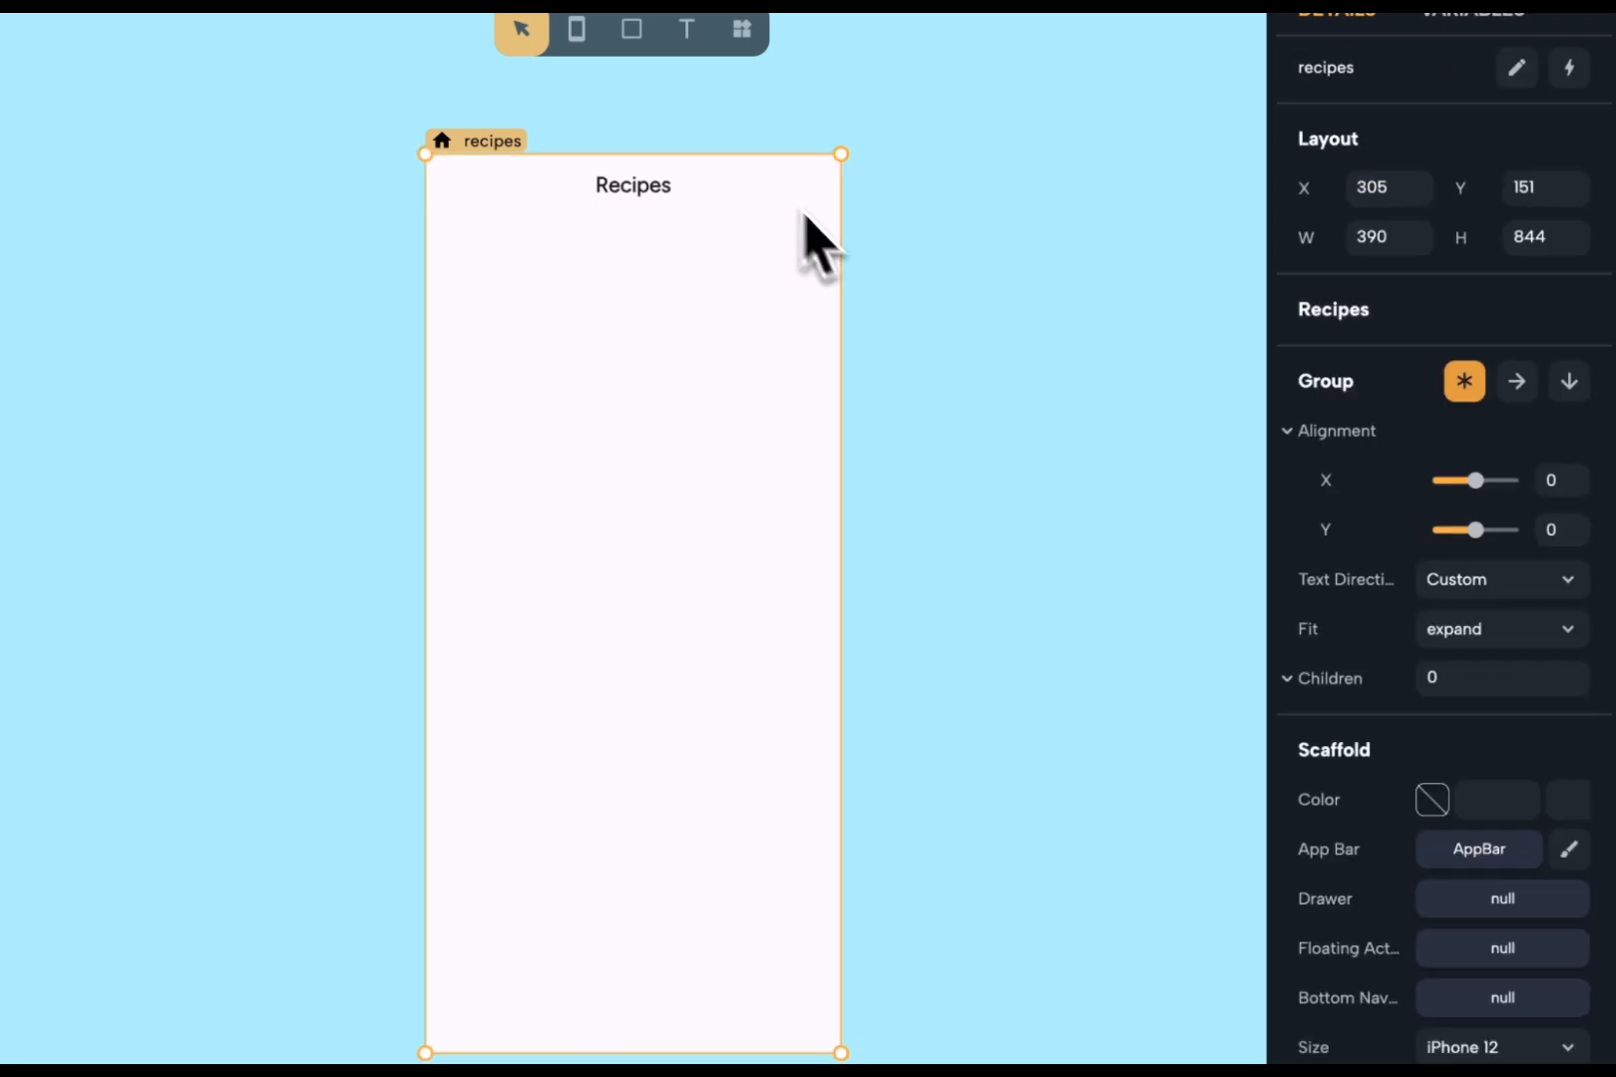
pyautogui.click(1569, 851)
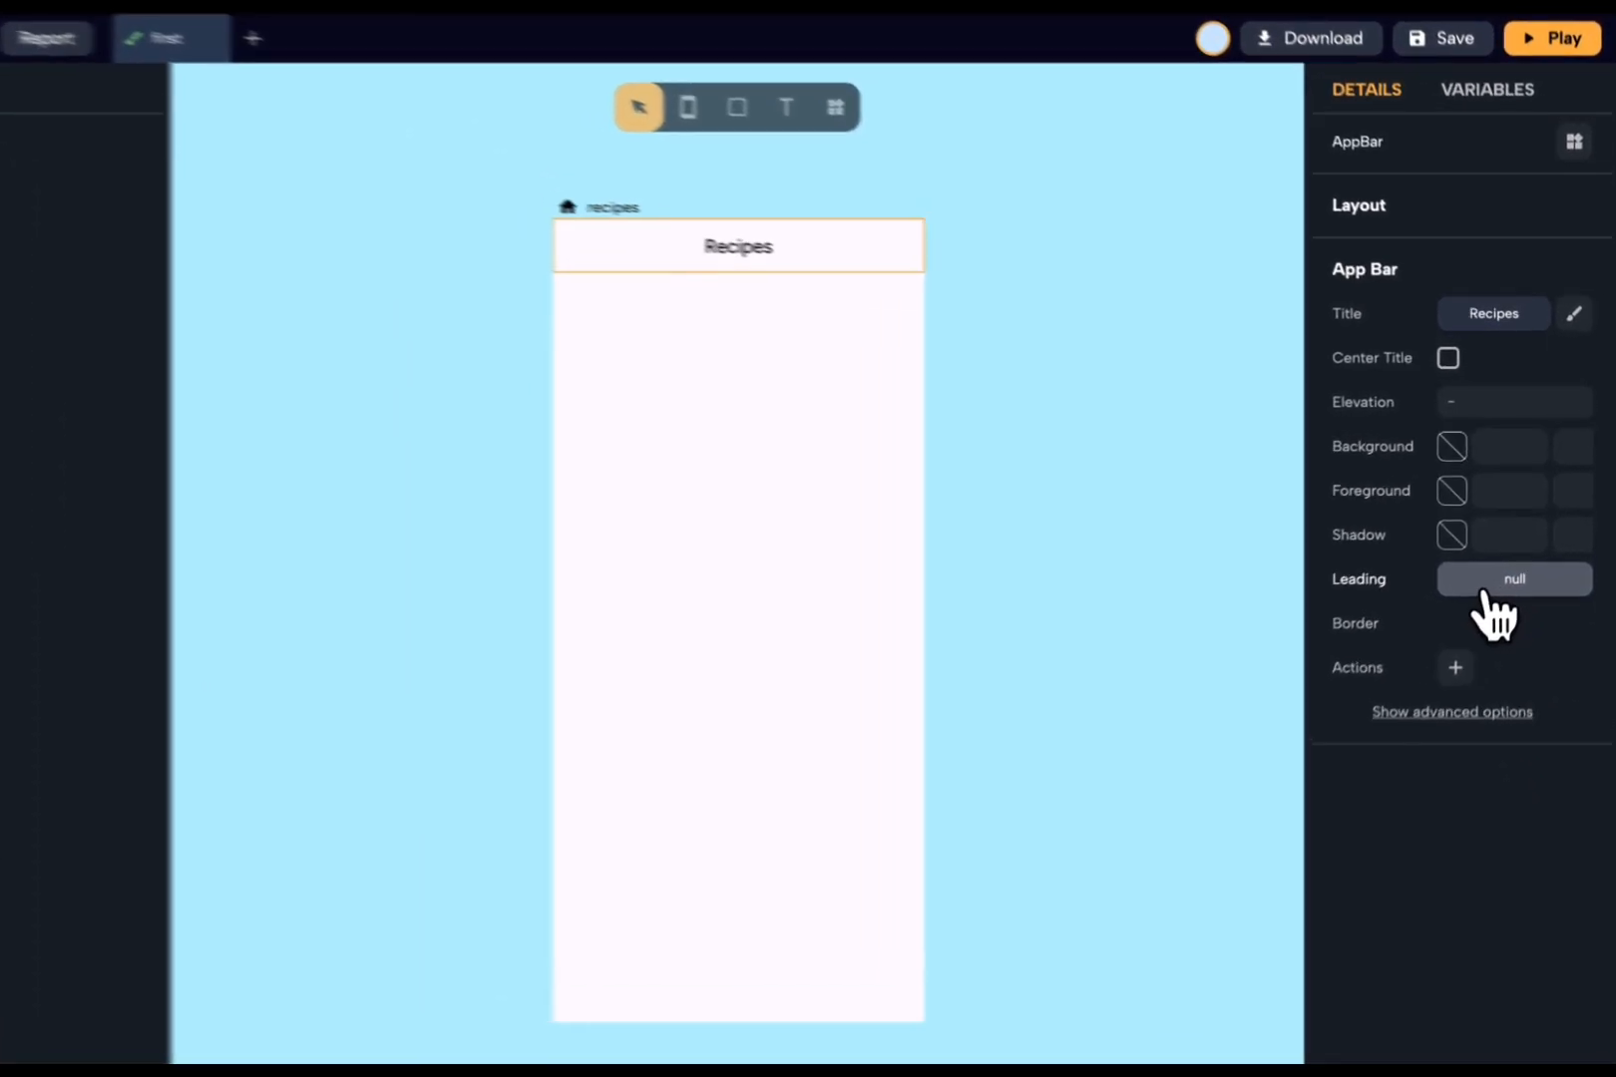
pyautogui.click(1499, 570)
pyautogui.write('ic')
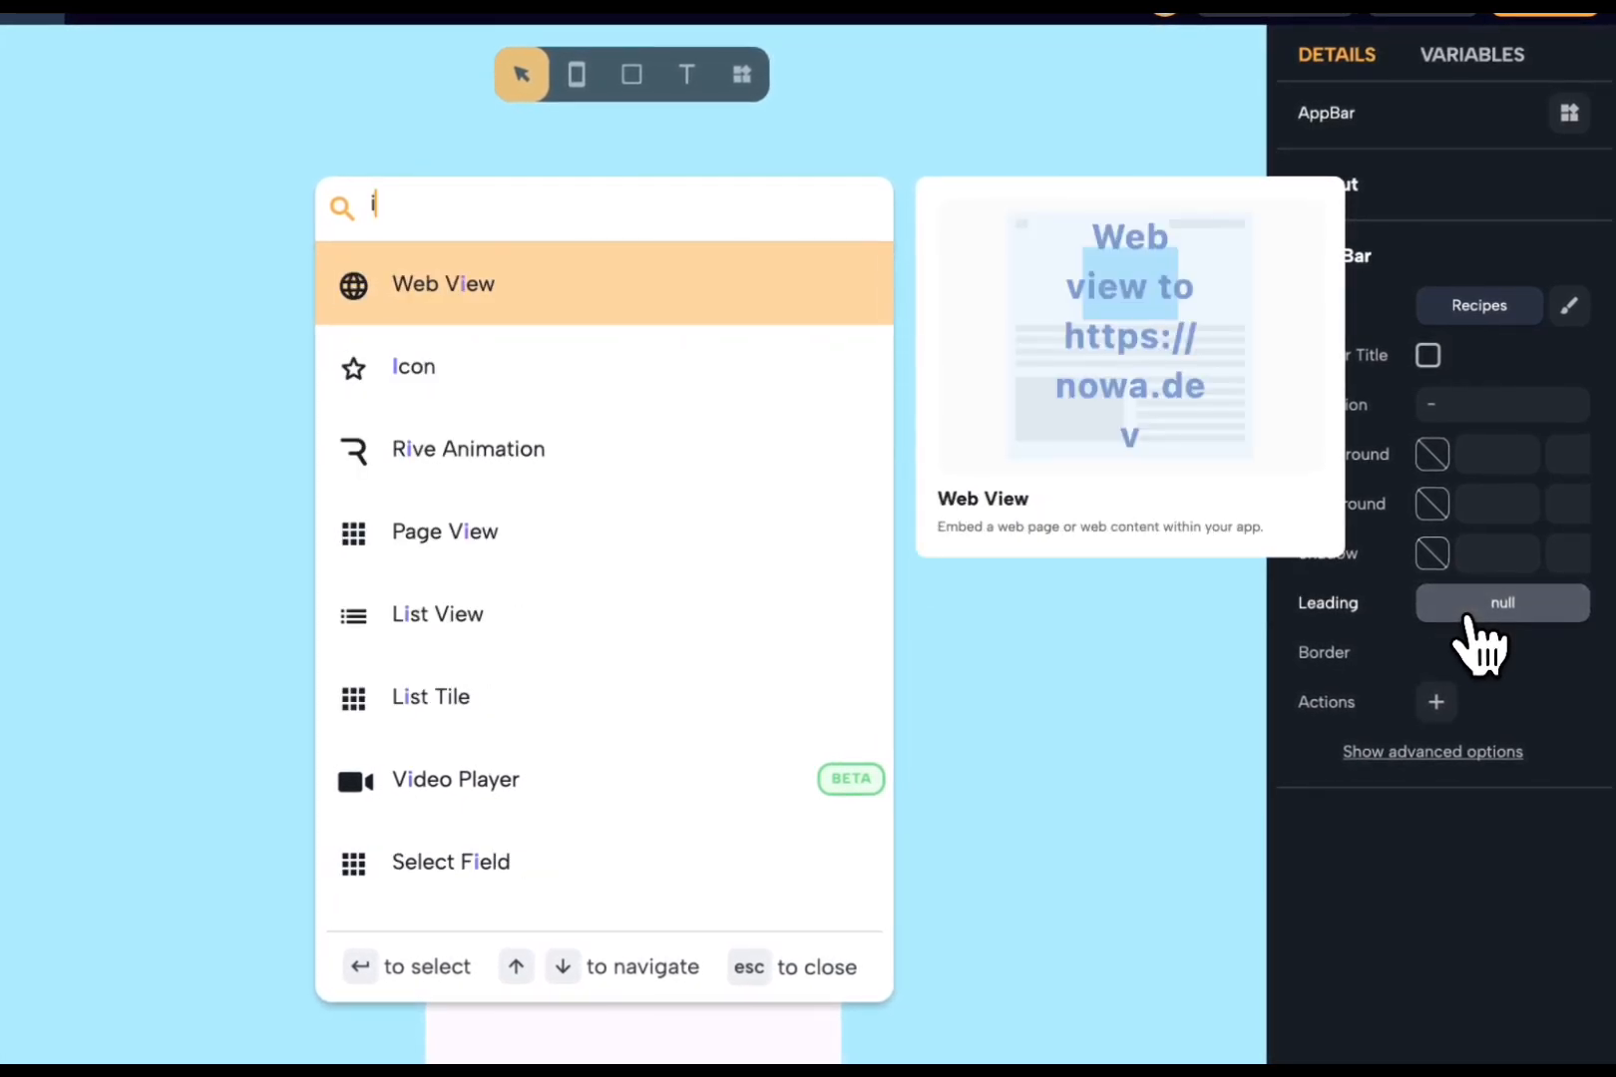
pyautogui.click(852, 309)
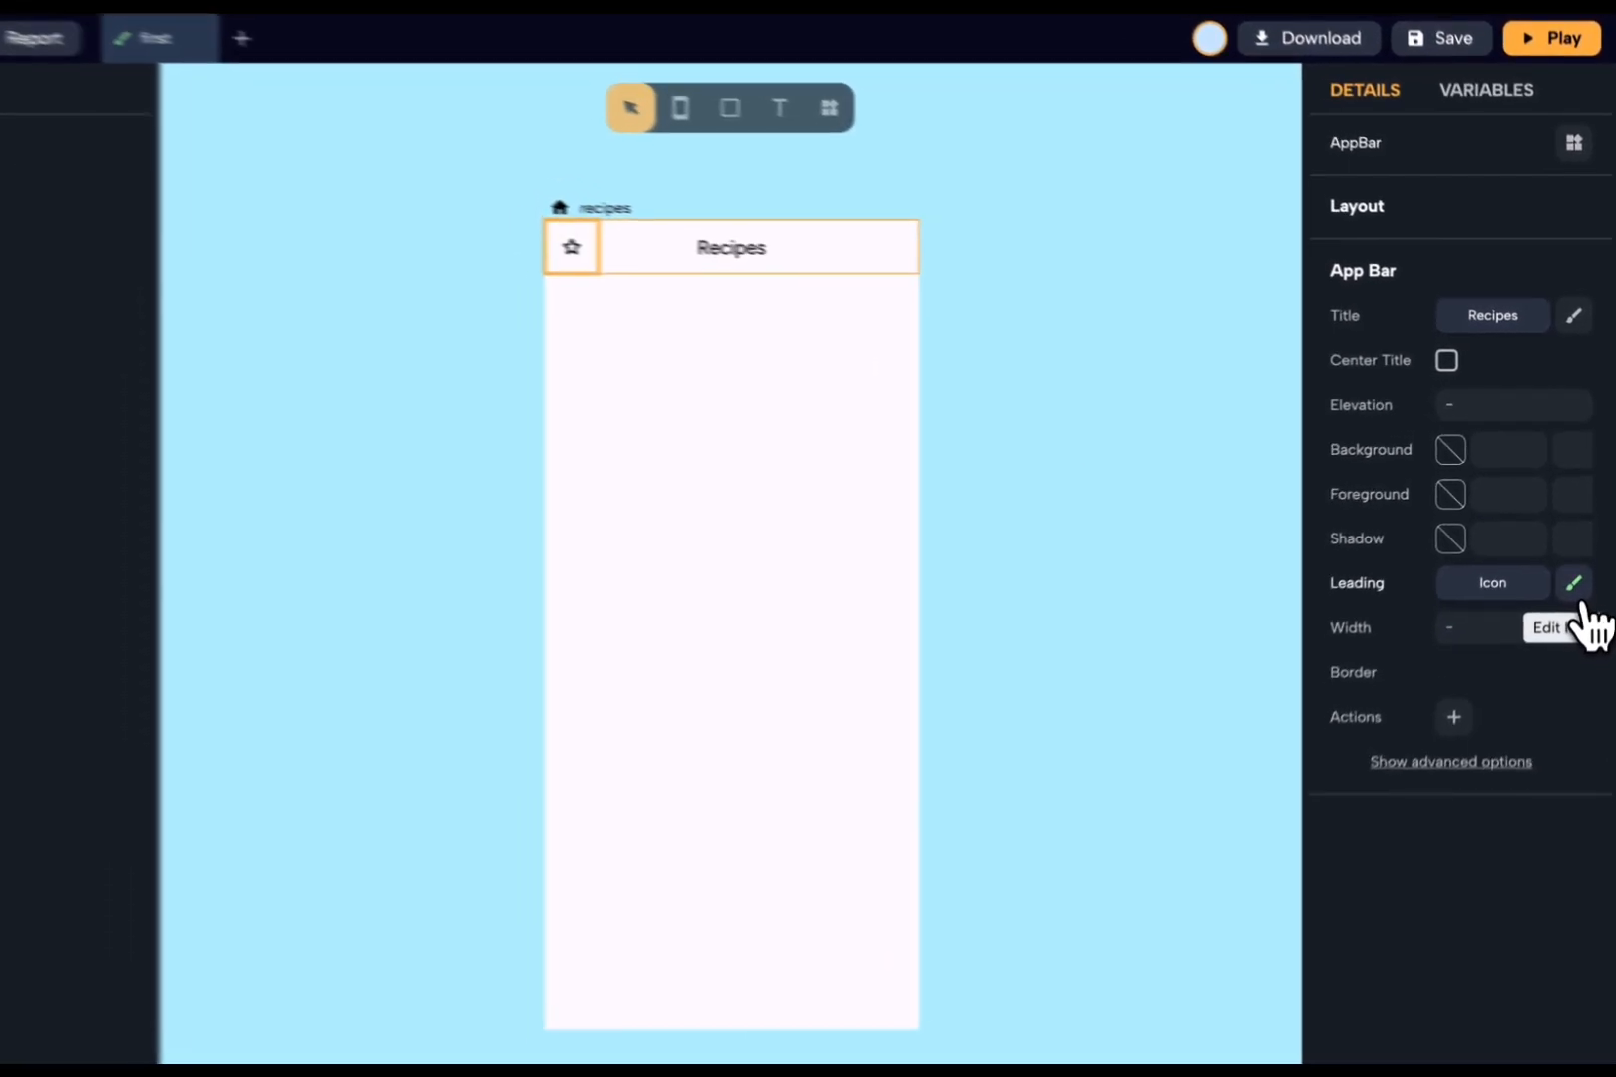
# - Replace the leading icon's star with the segment menu icon
pyautogui.click(1578, 559)
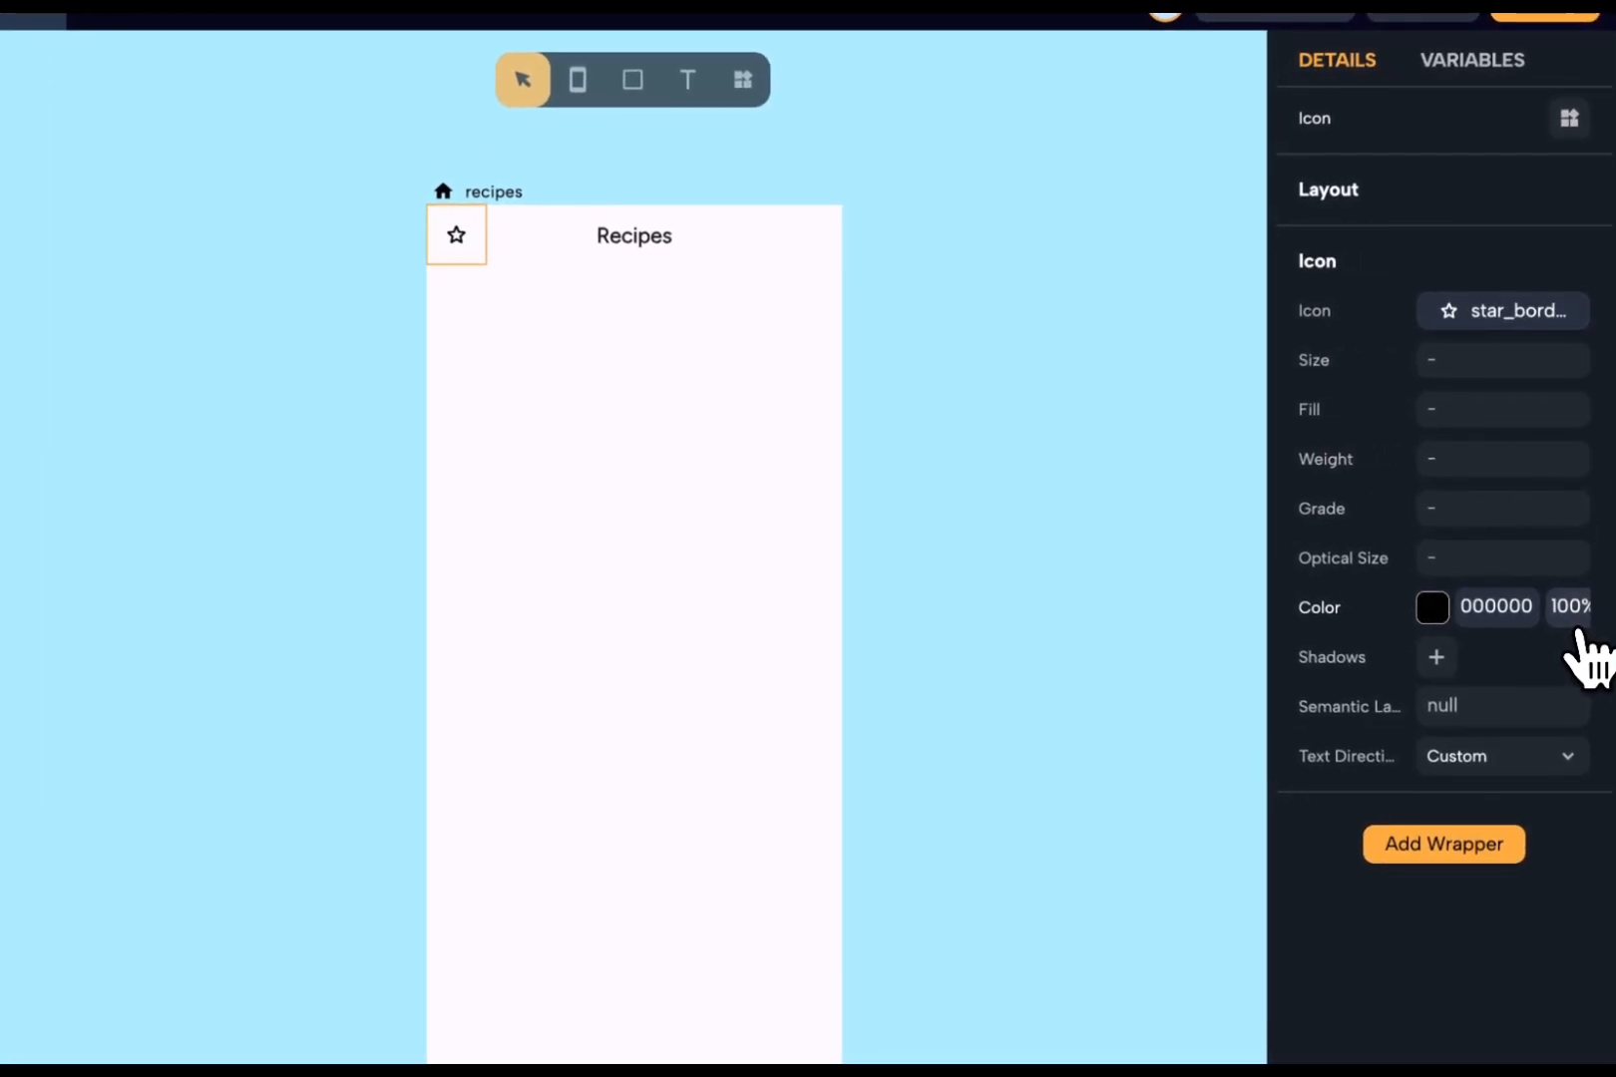
pyautogui.click(1518, 317)
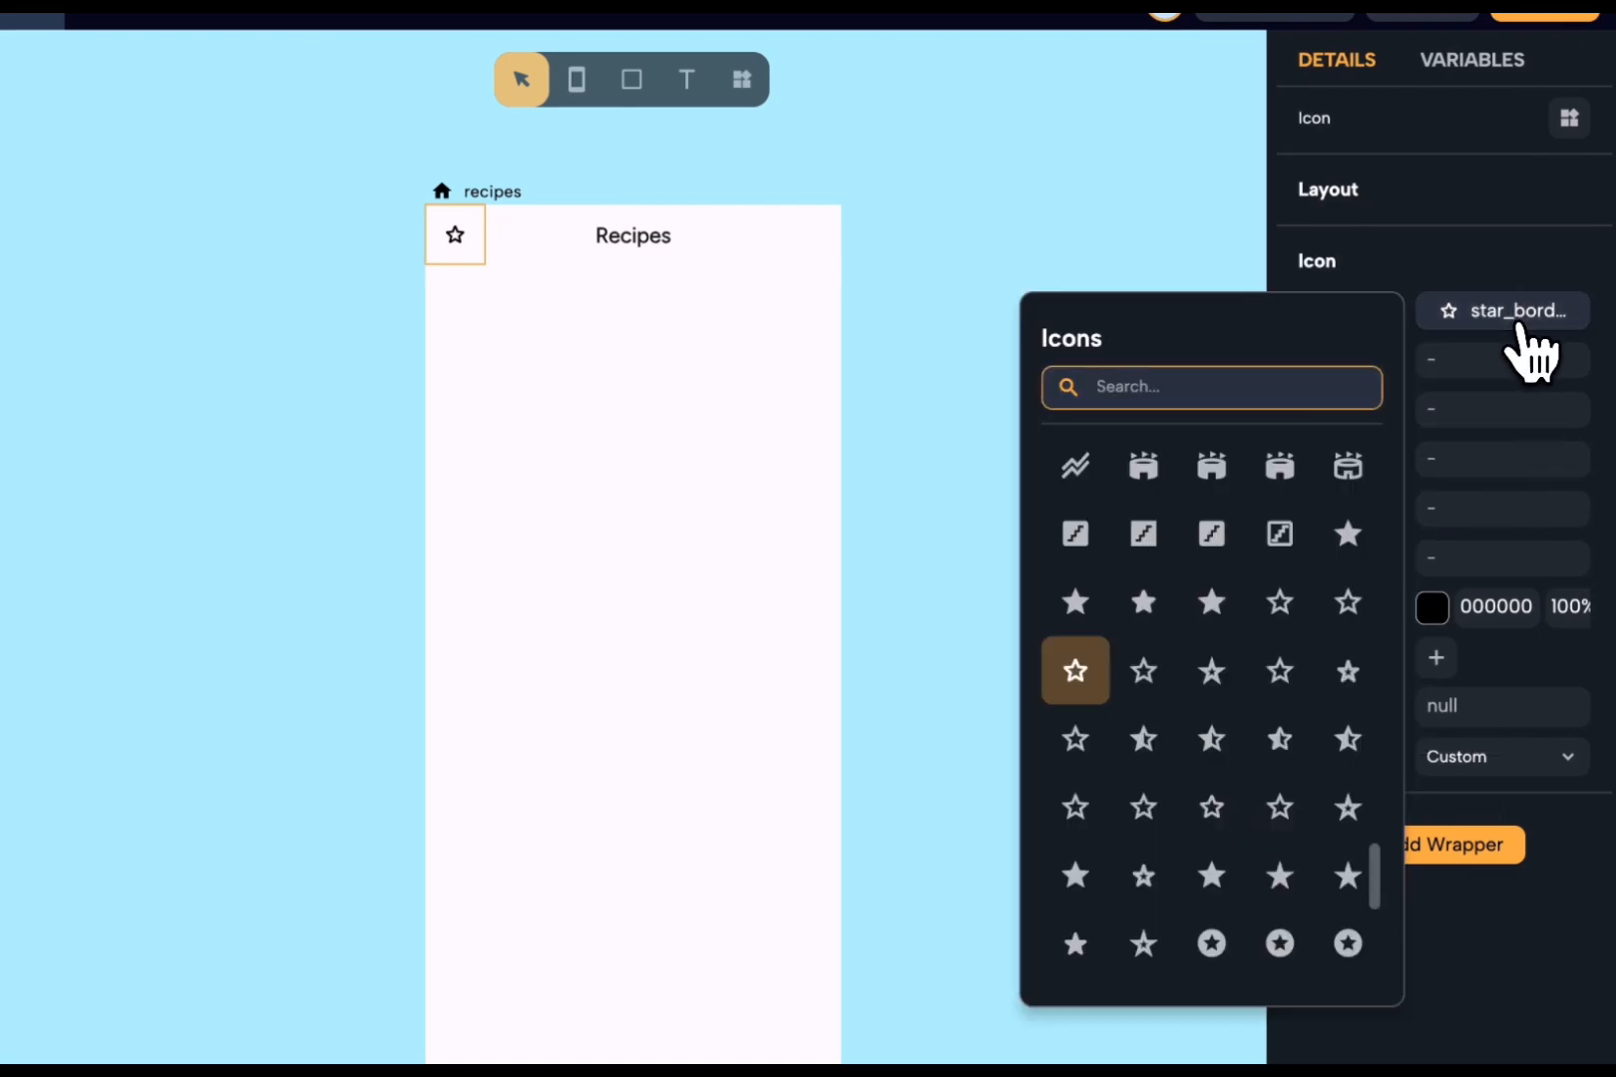
pyautogui.write('men')
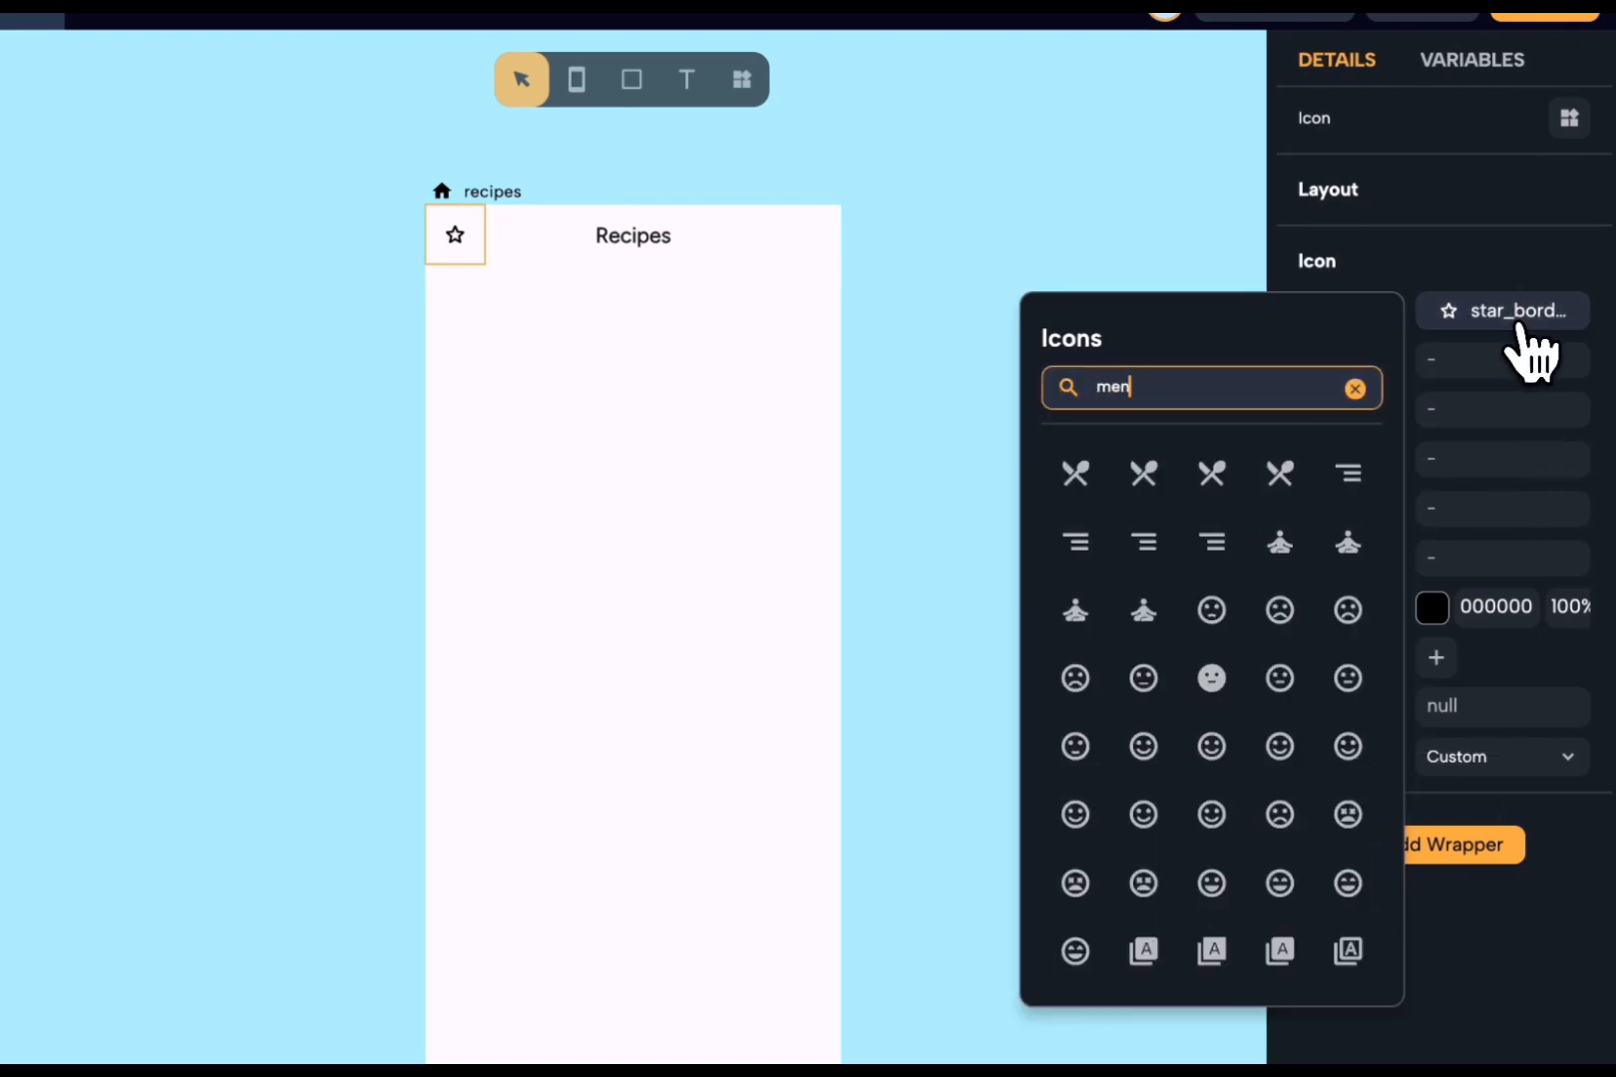
pyautogui.click(1349, 473)
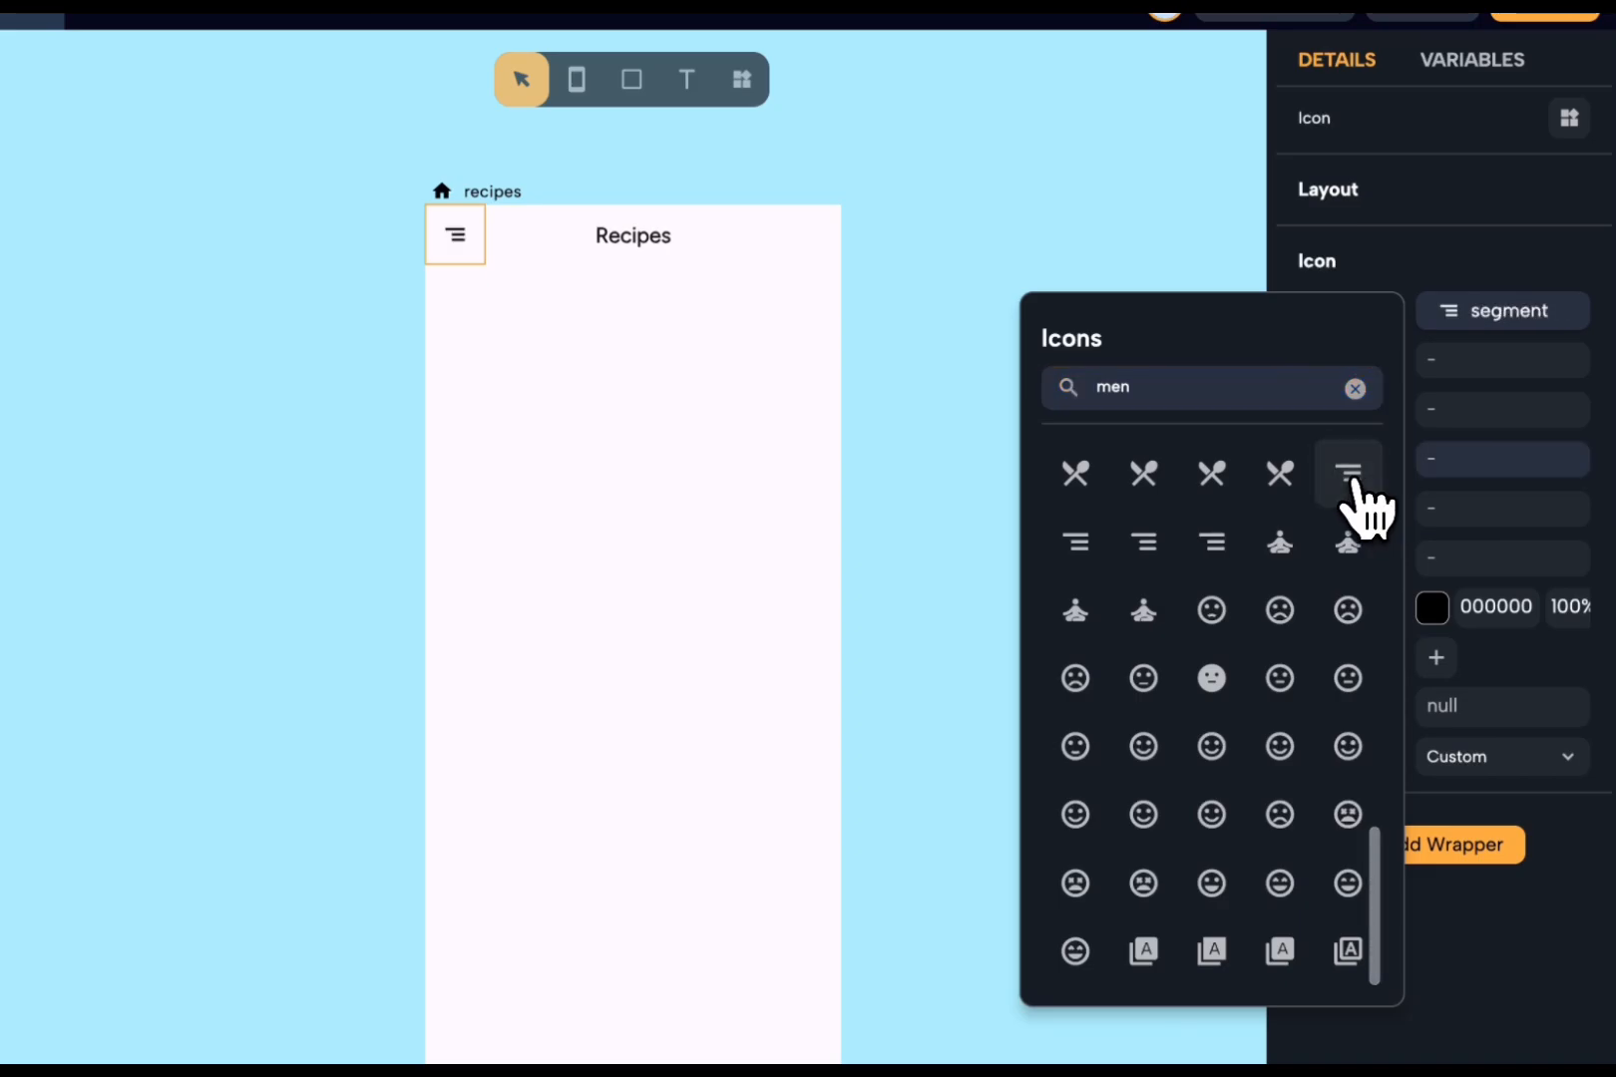
pyautogui.click(1054, 503)
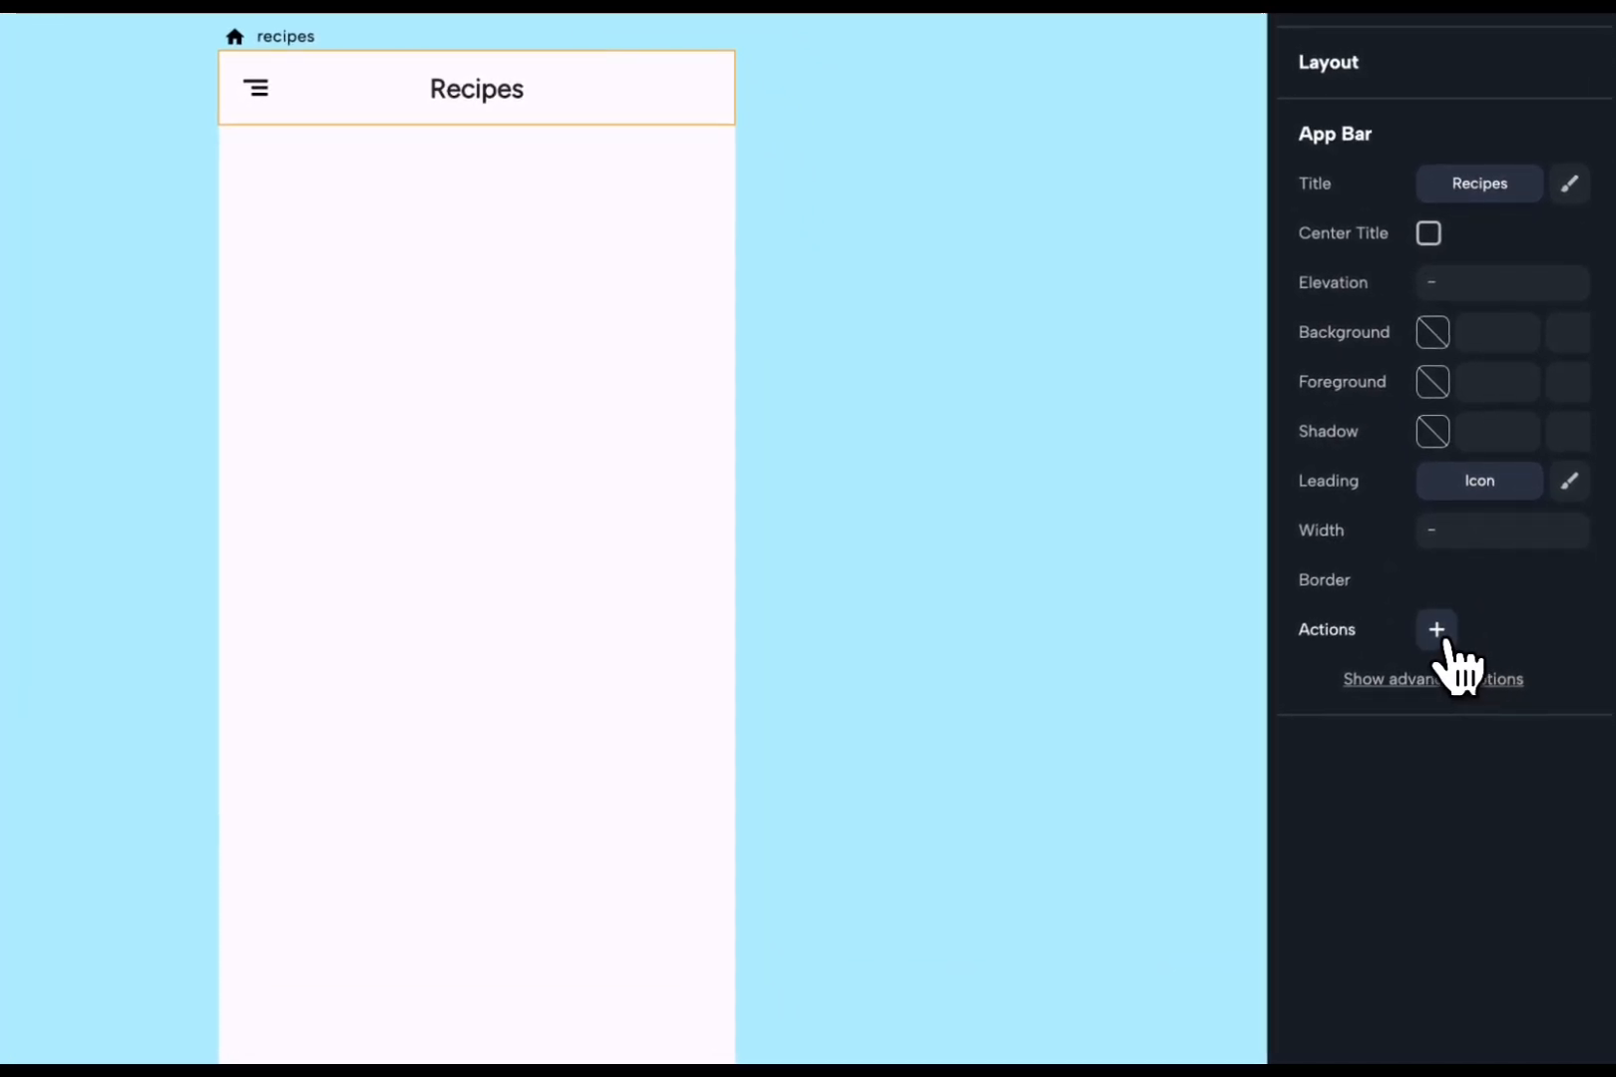
# - Add one action to the app bar and replace its placeholder with an Image widget
pyautogui.click(1436, 630)
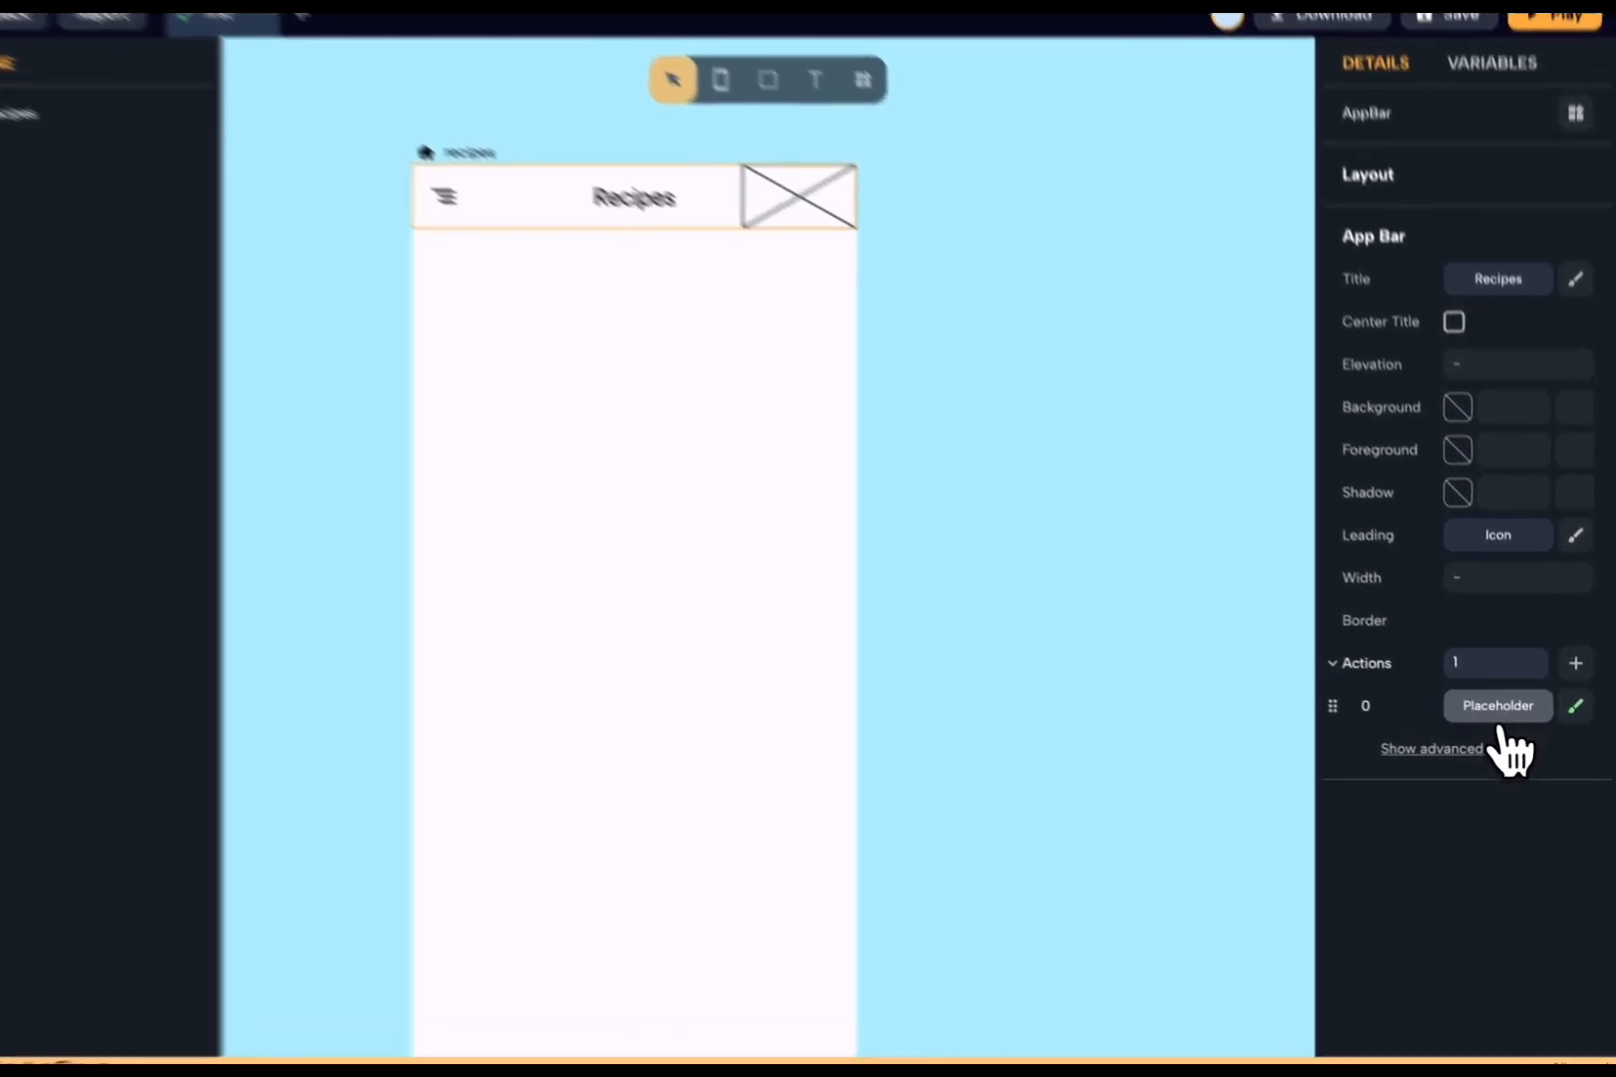
pyautogui.click(1508, 726)
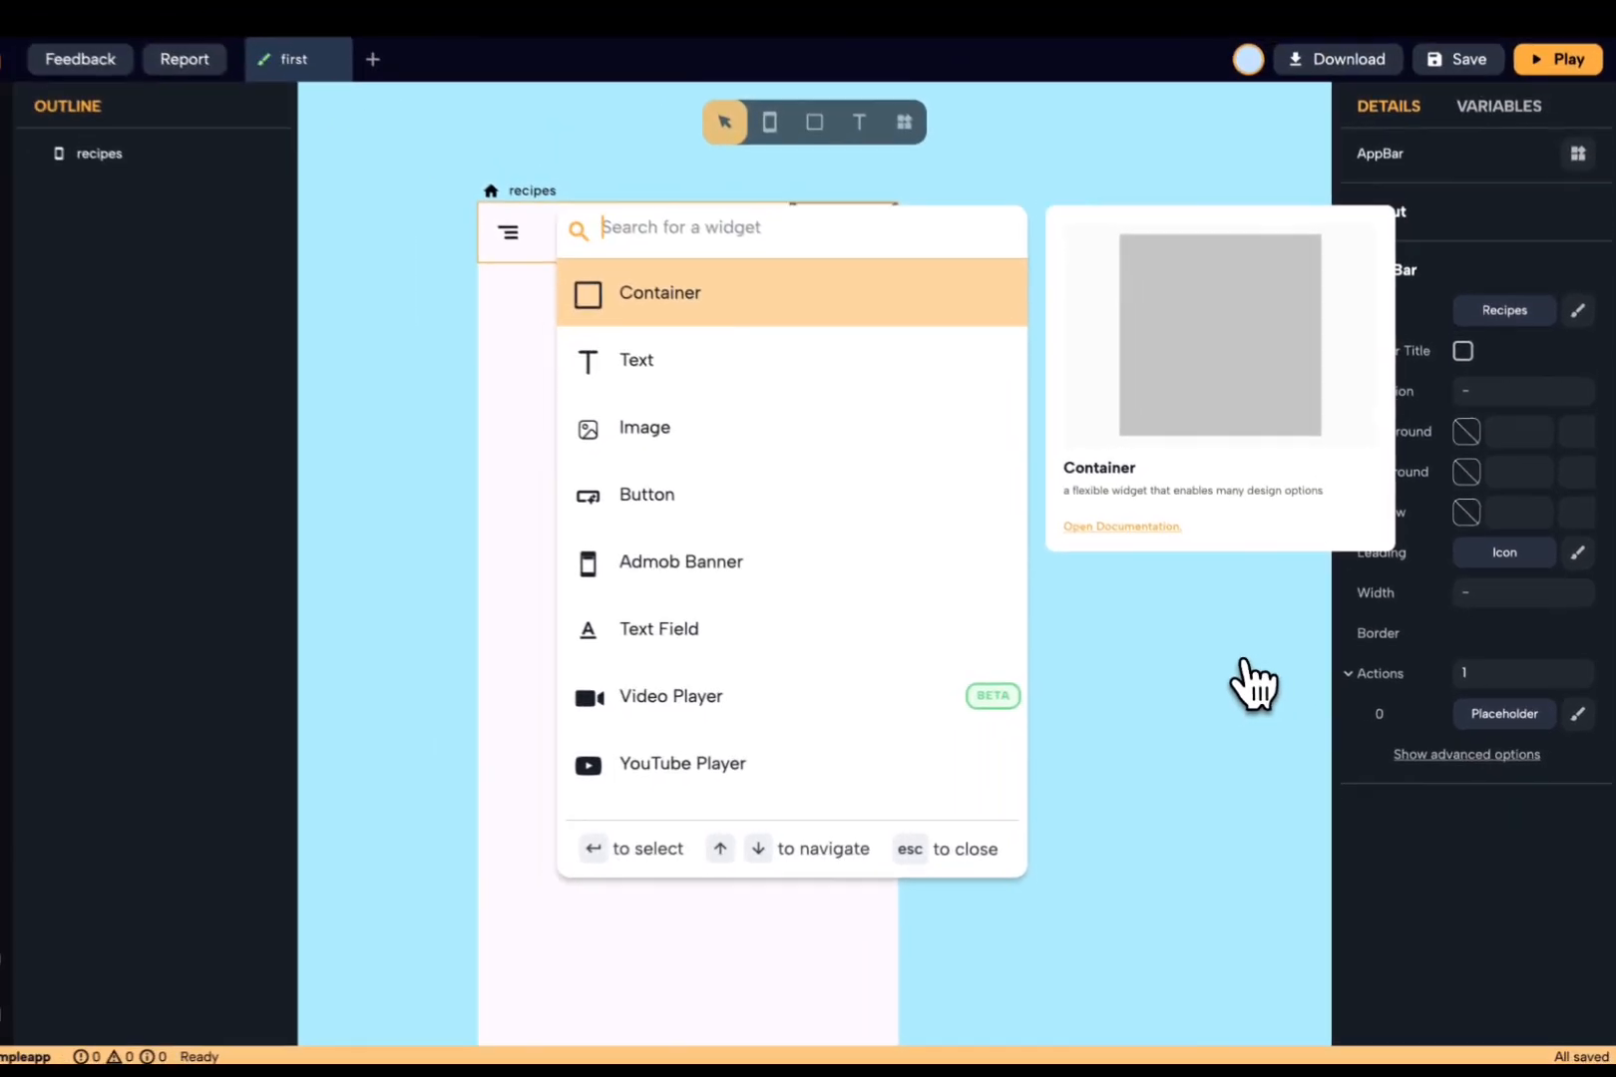
pyautogui.write('ima')
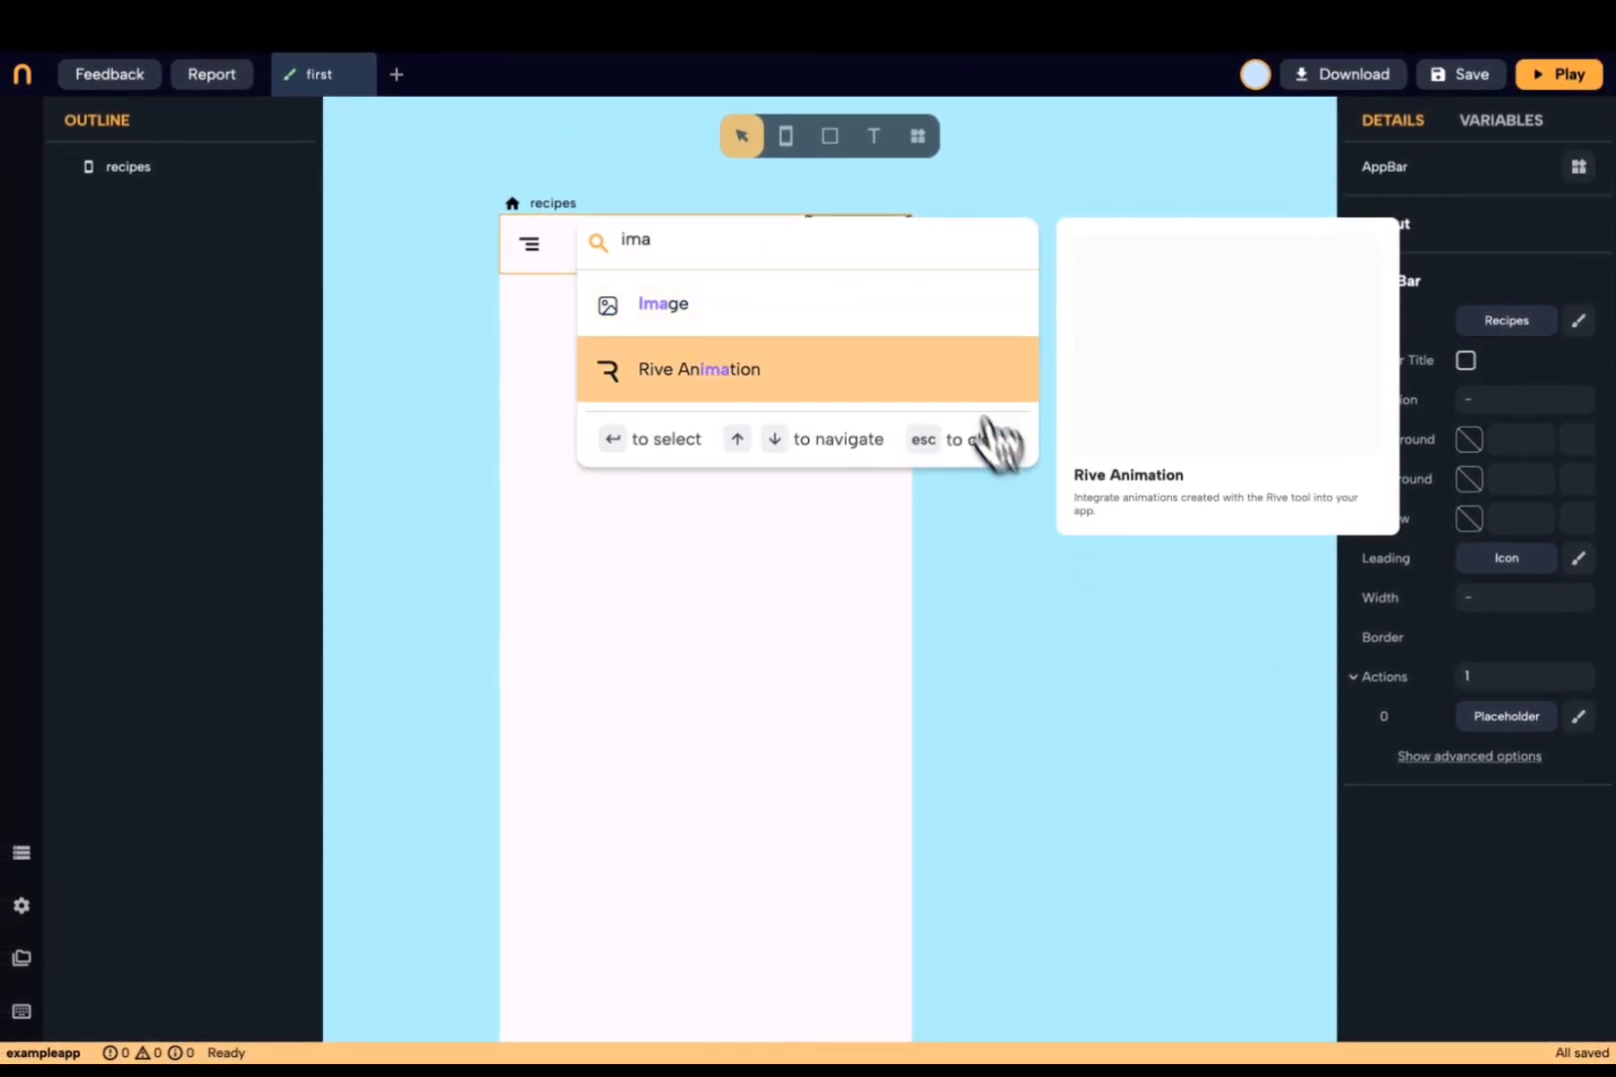
pyautogui.click(995, 305)
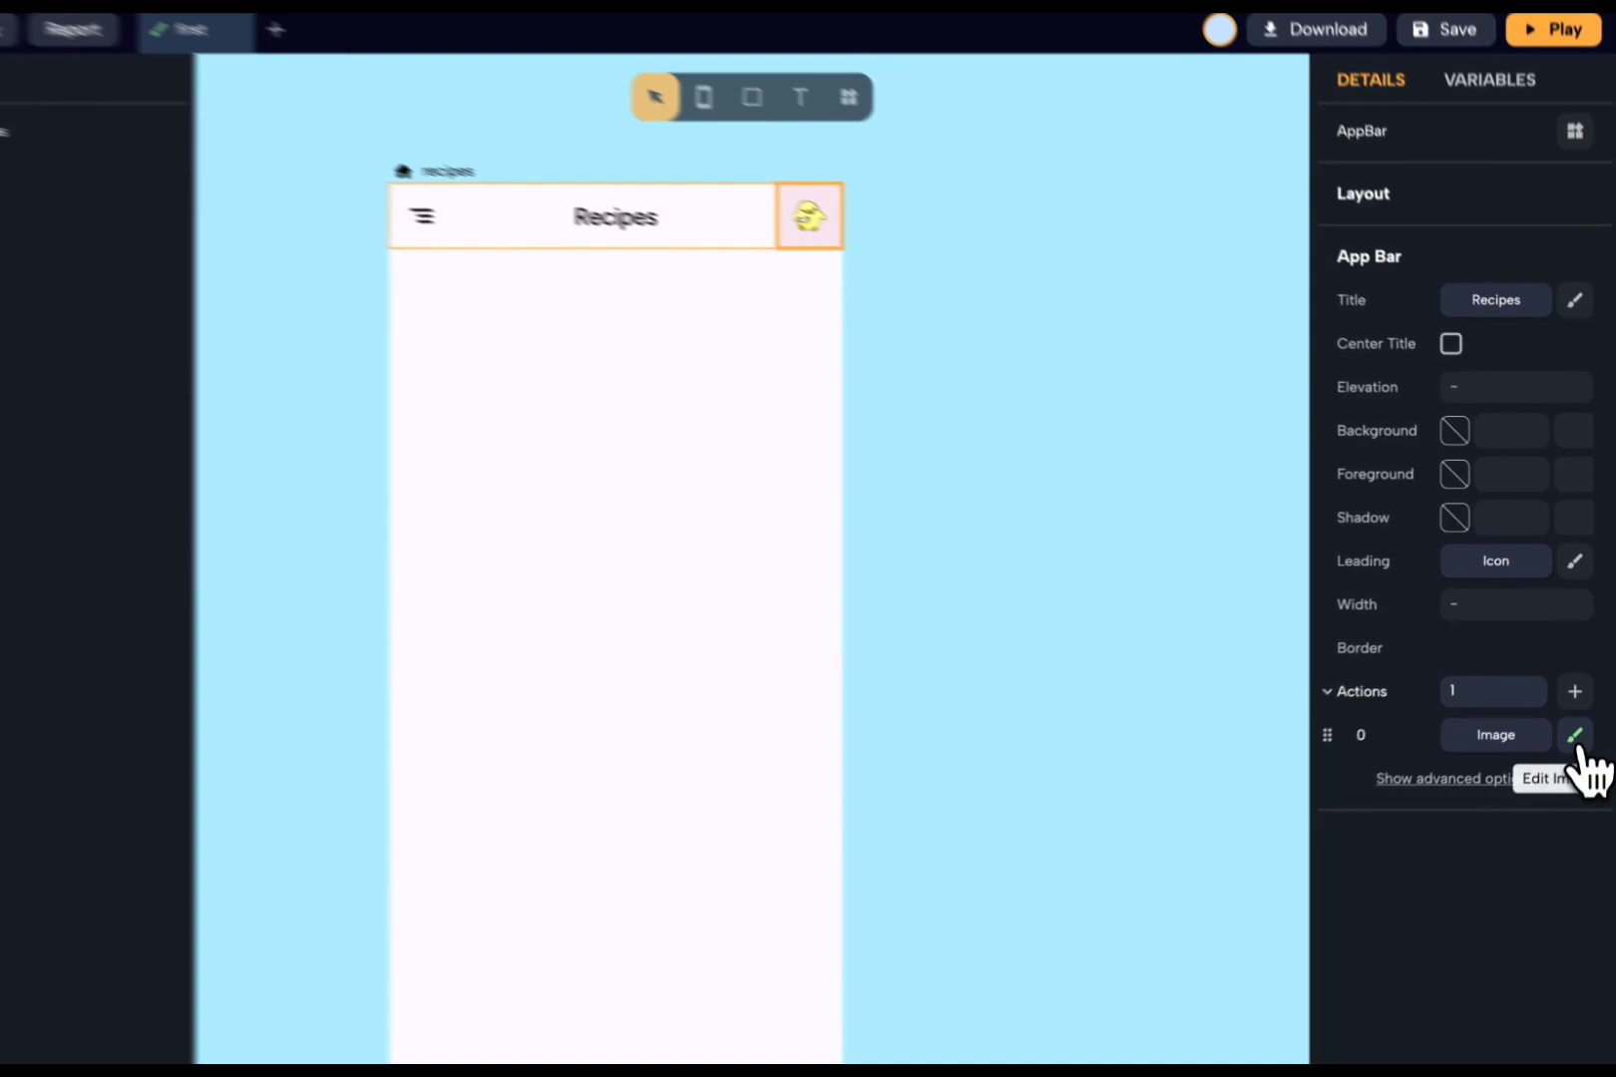
# - Switch the app bar image's source to Asset and pick the screenshot picture of the silhouetted person
pyautogui.click(1579, 718)
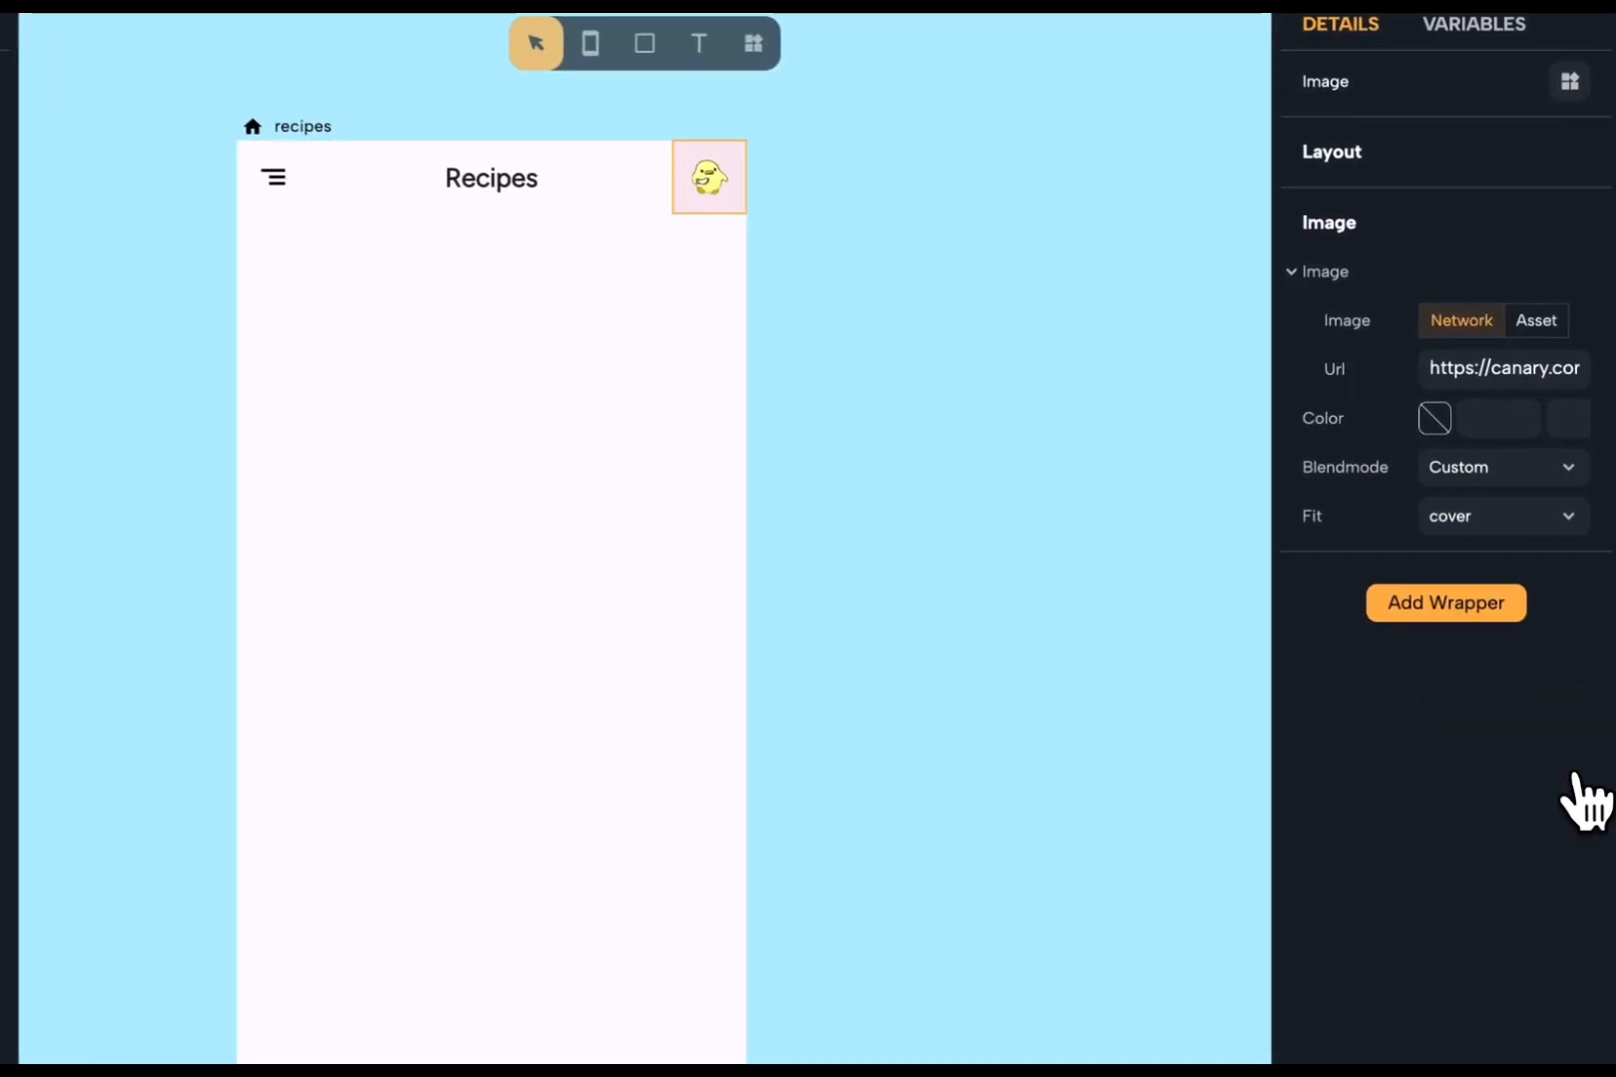
pyautogui.click(1538, 319)
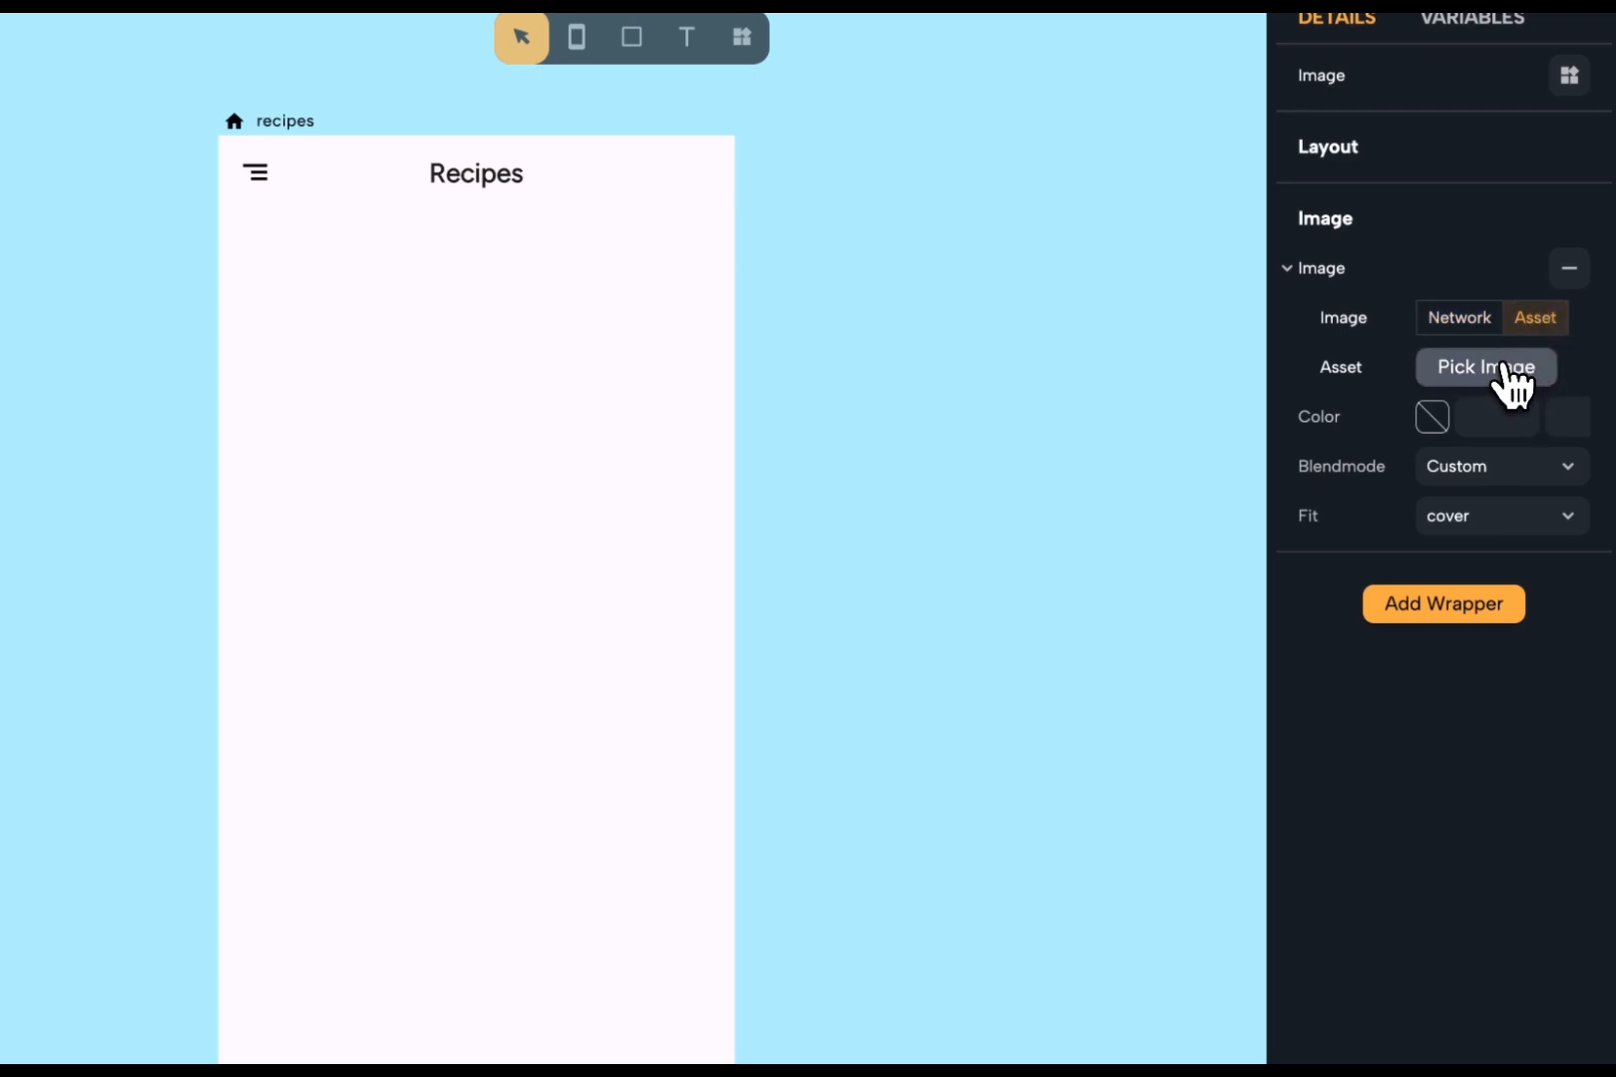
pyautogui.click(1512, 369)
pyautogui.click(1177, 546)
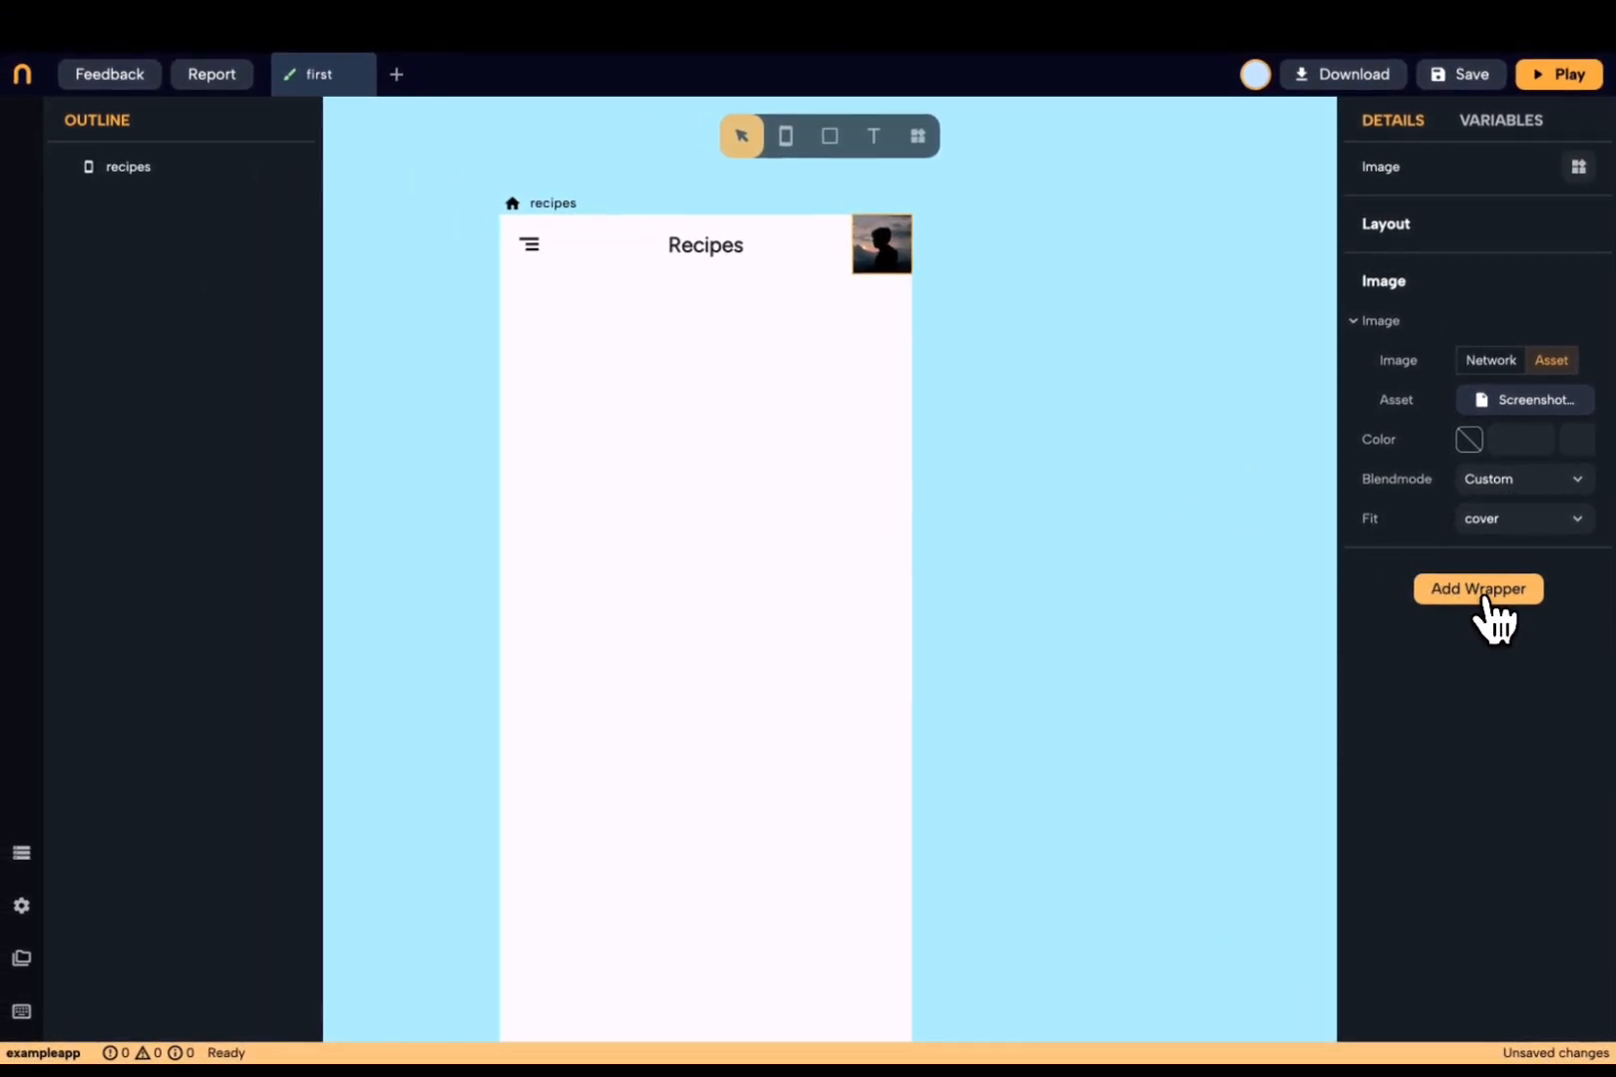
# - Wrap the app bar image in a Clip Radius wrapper with a radius of 100
pyautogui.click(1484, 594)
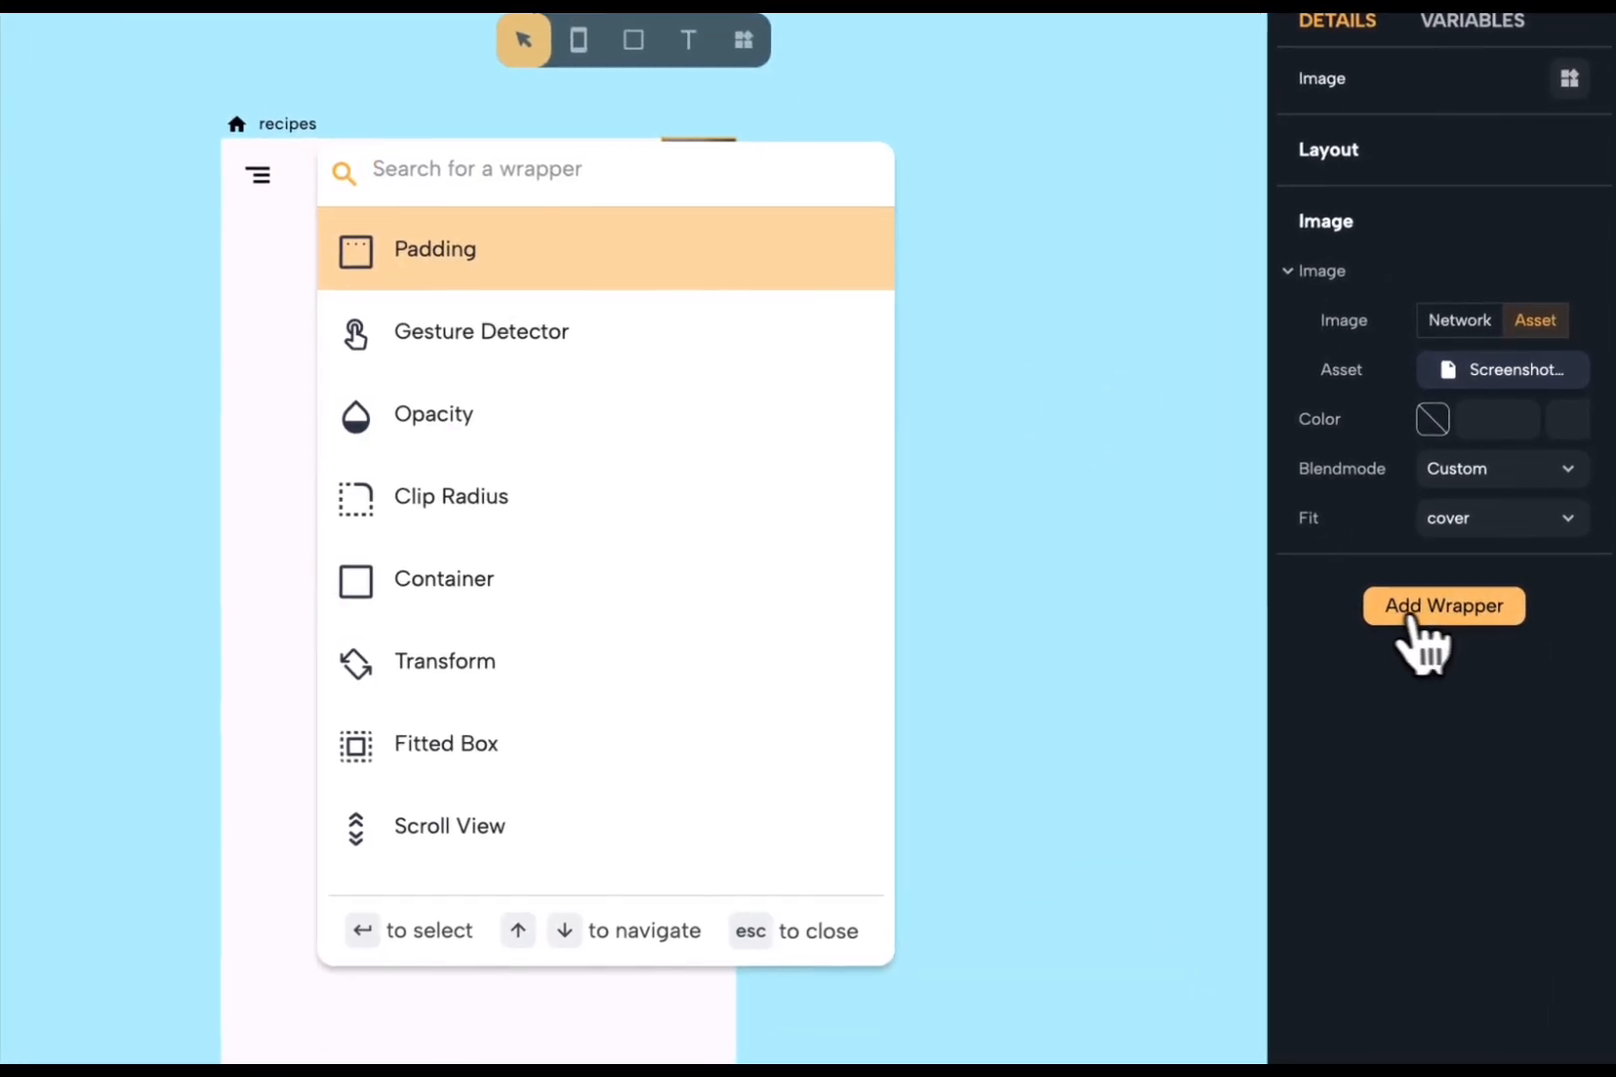
pyautogui.write('rad')
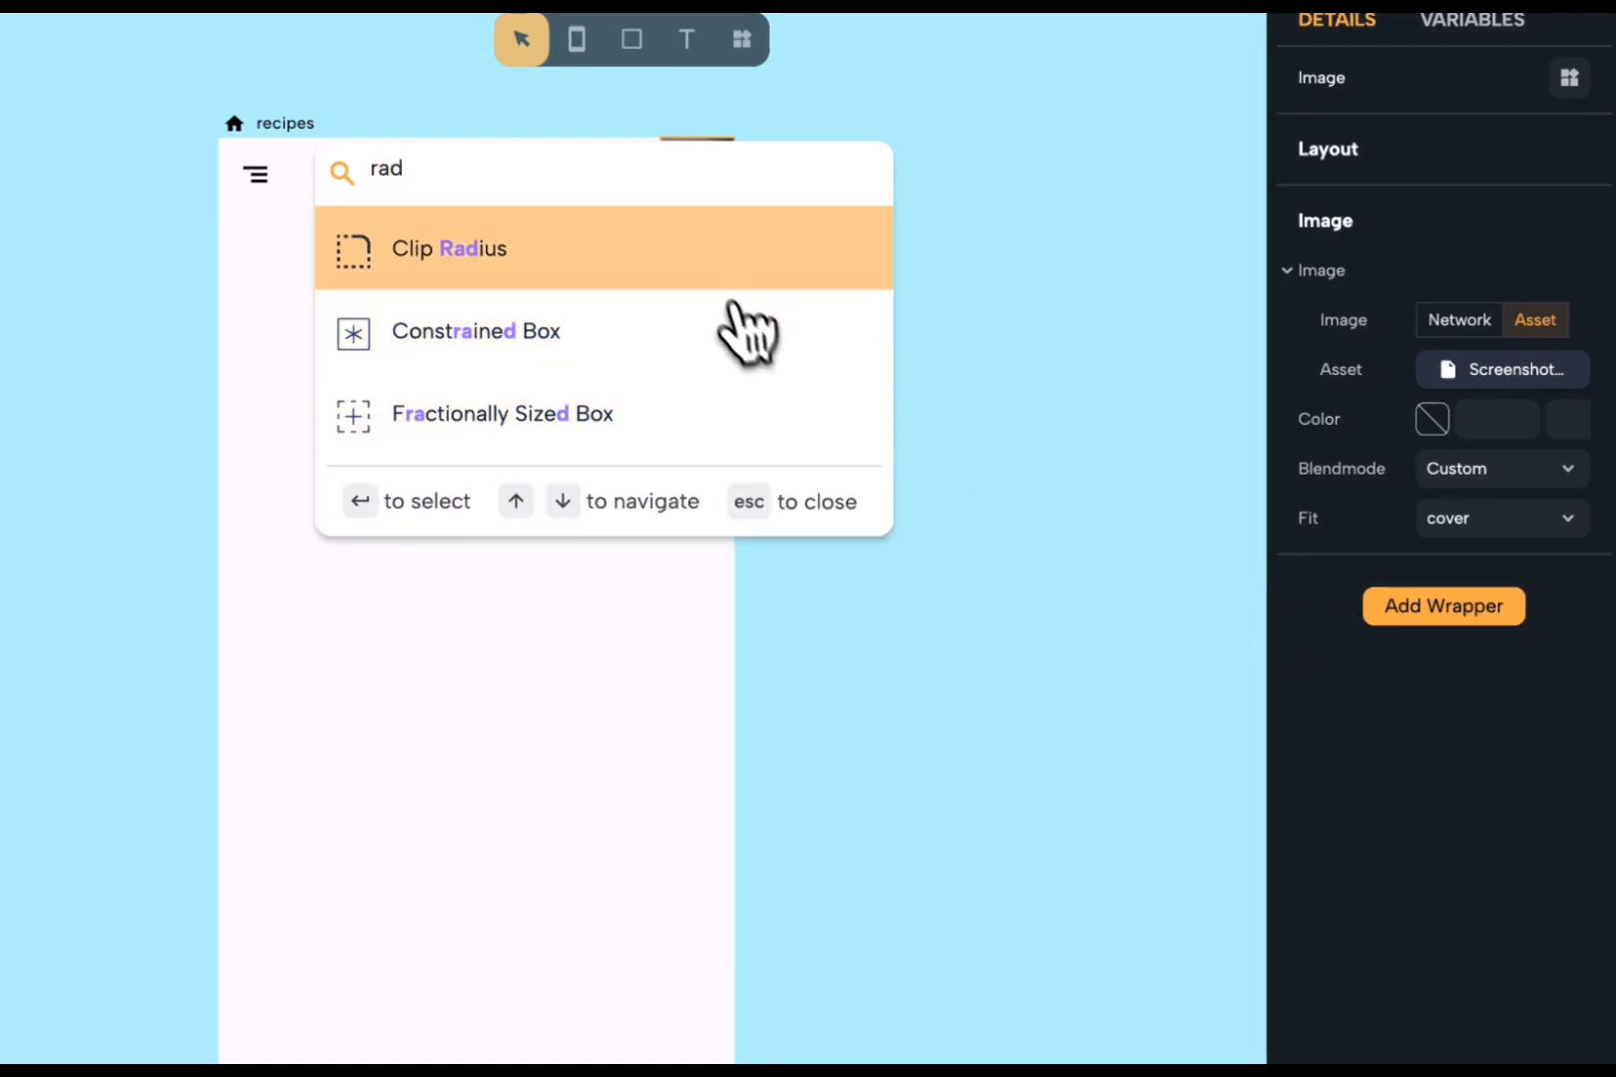
pyautogui.click(719, 258)
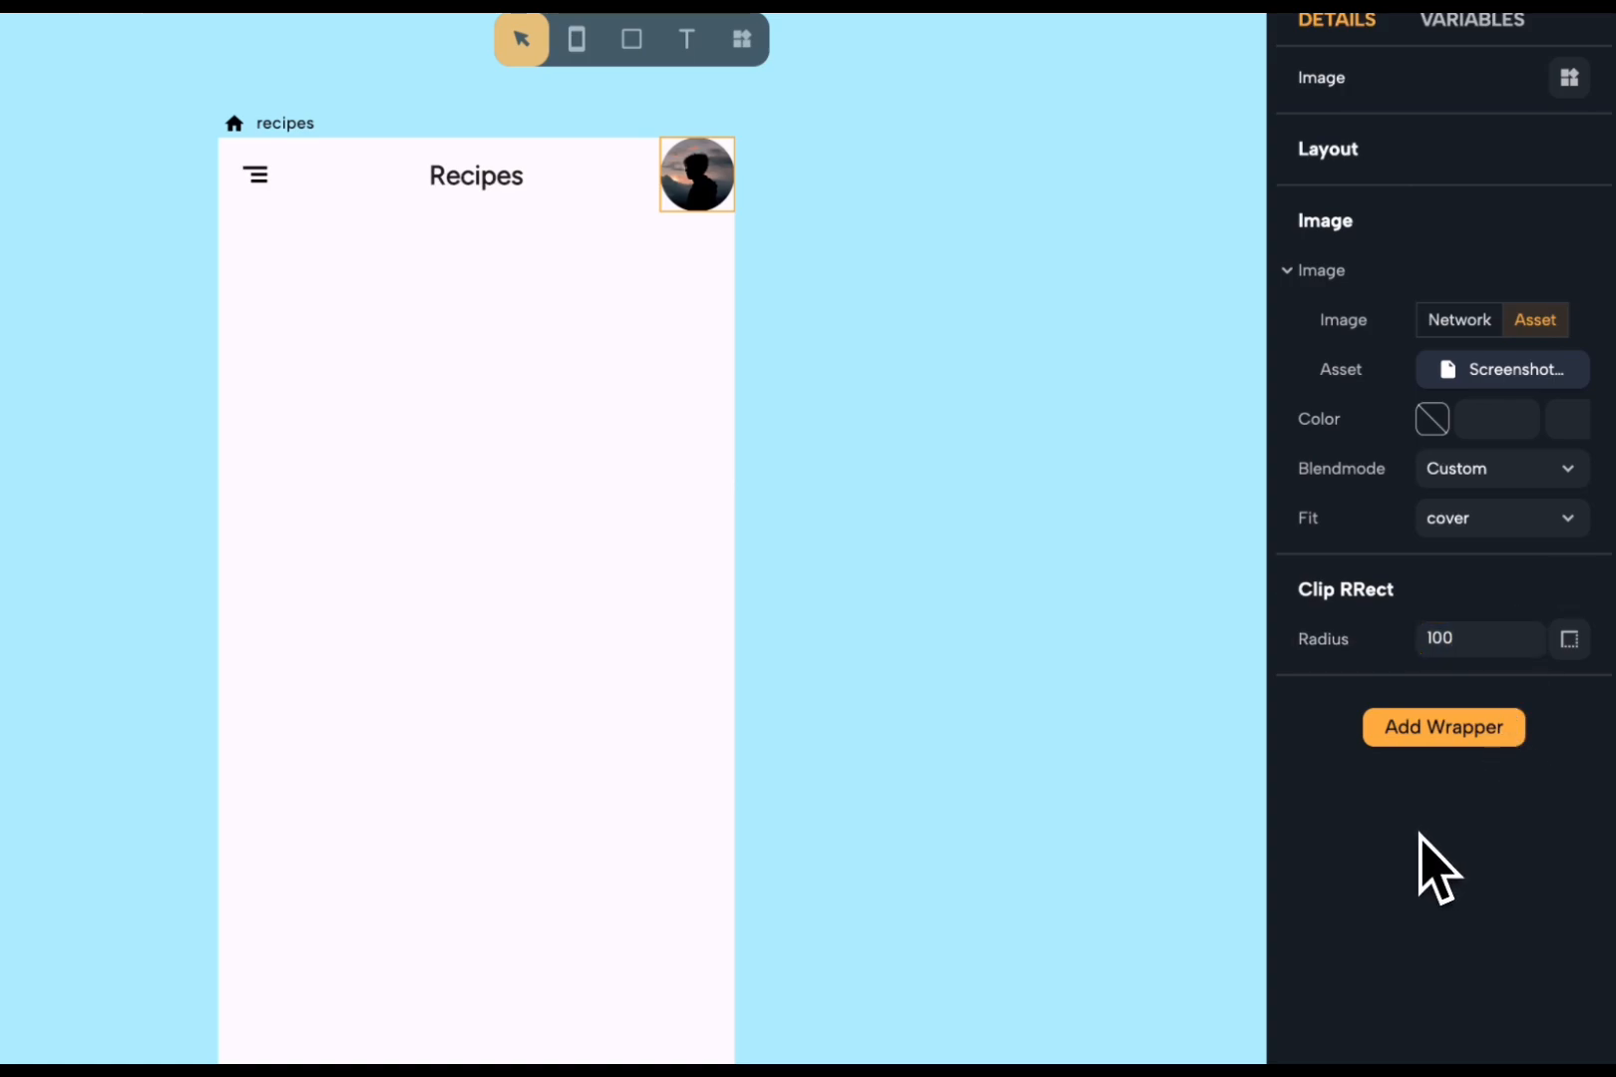
# - Wrap the clipped app bar image in a Padding wrapper with 10 on all four sides
pyautogui.click(1443, 733)
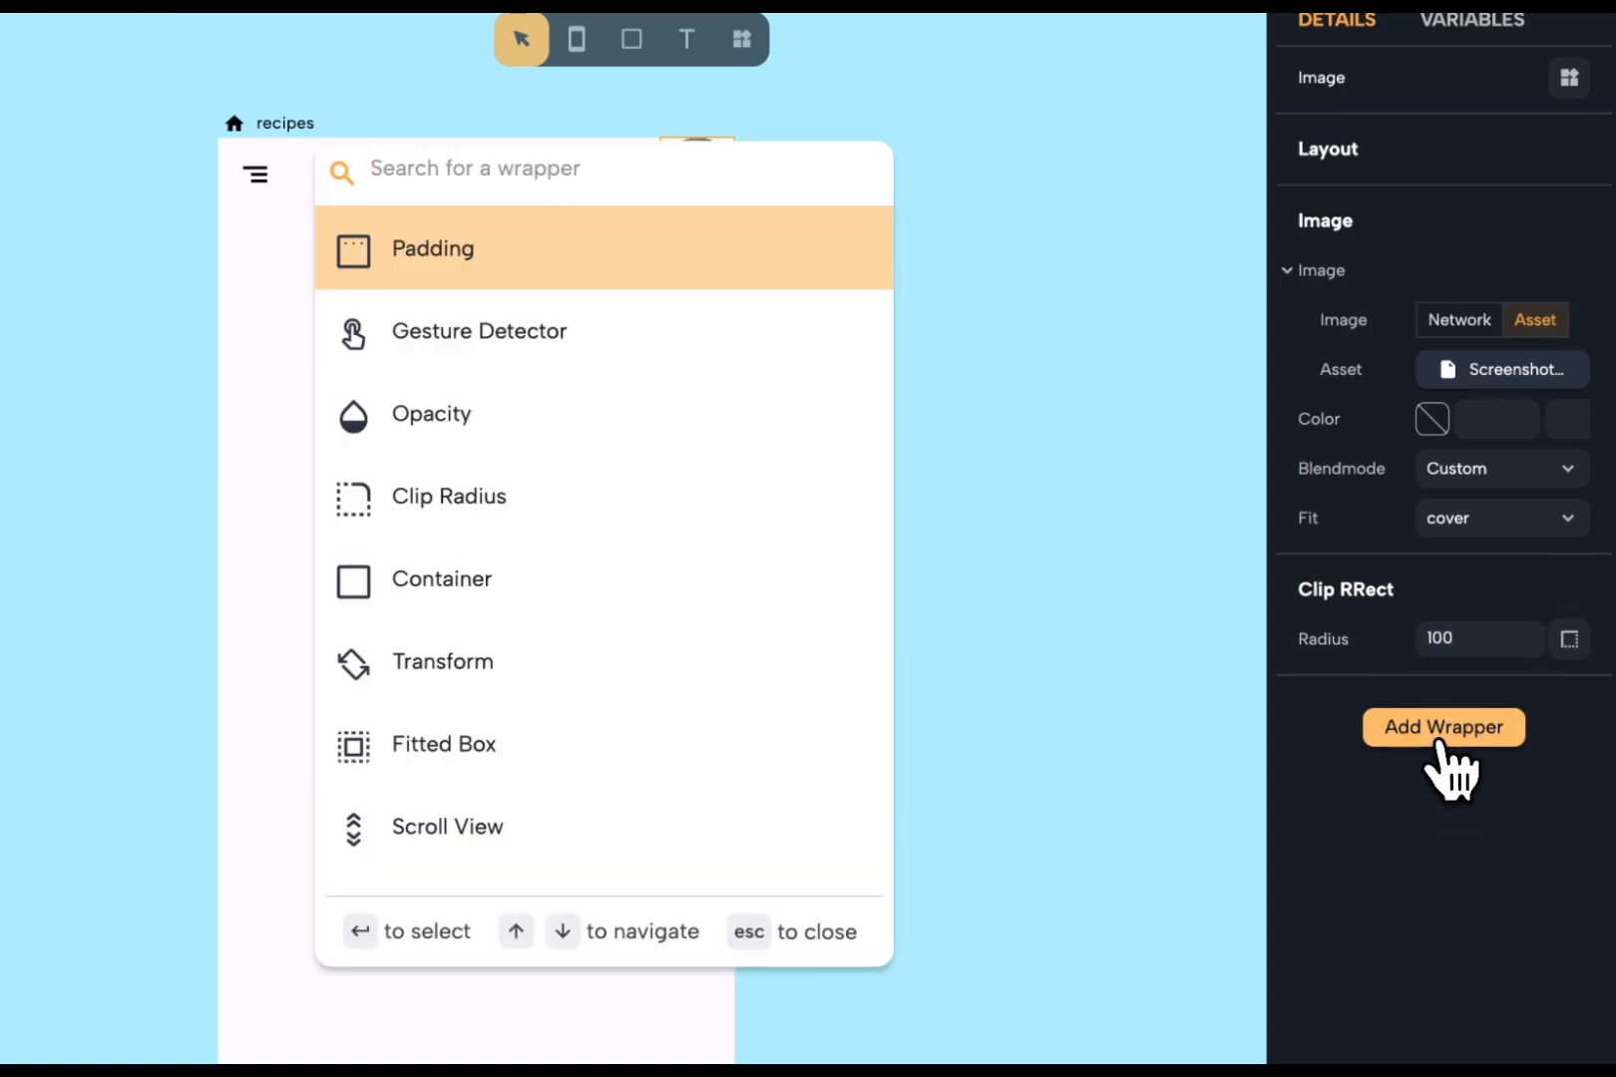
pyautogui.click(755, 249)
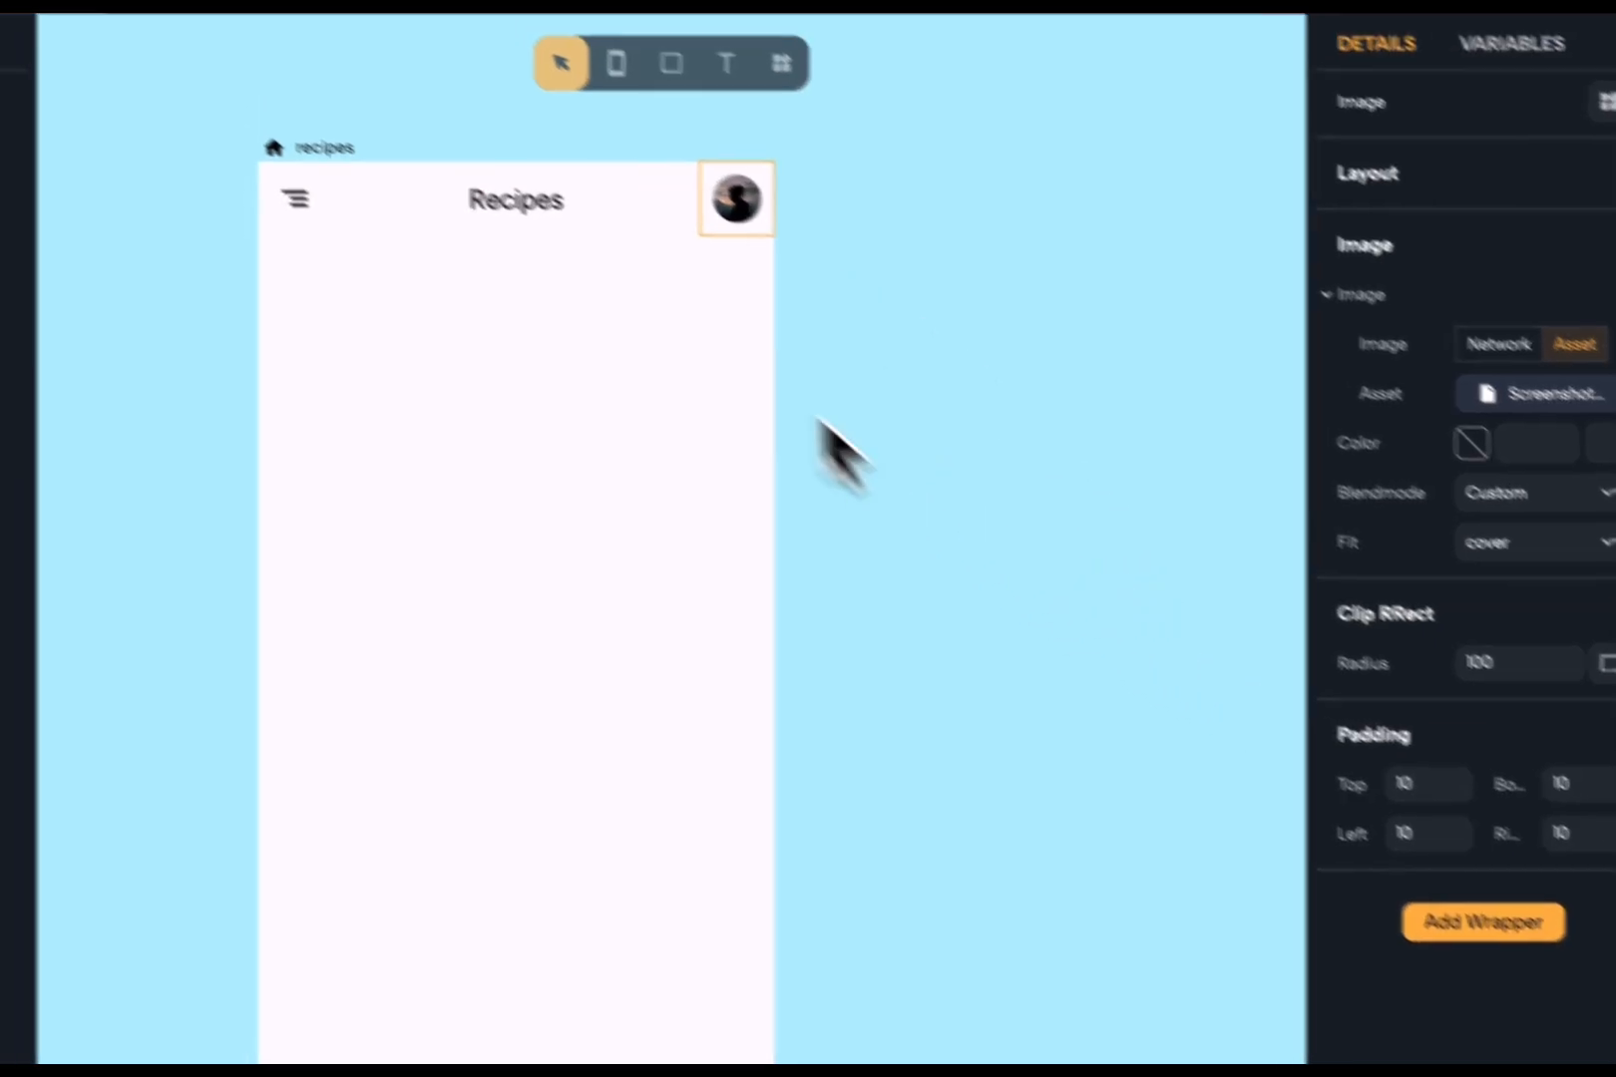
pyautogui.click(1001, 394)
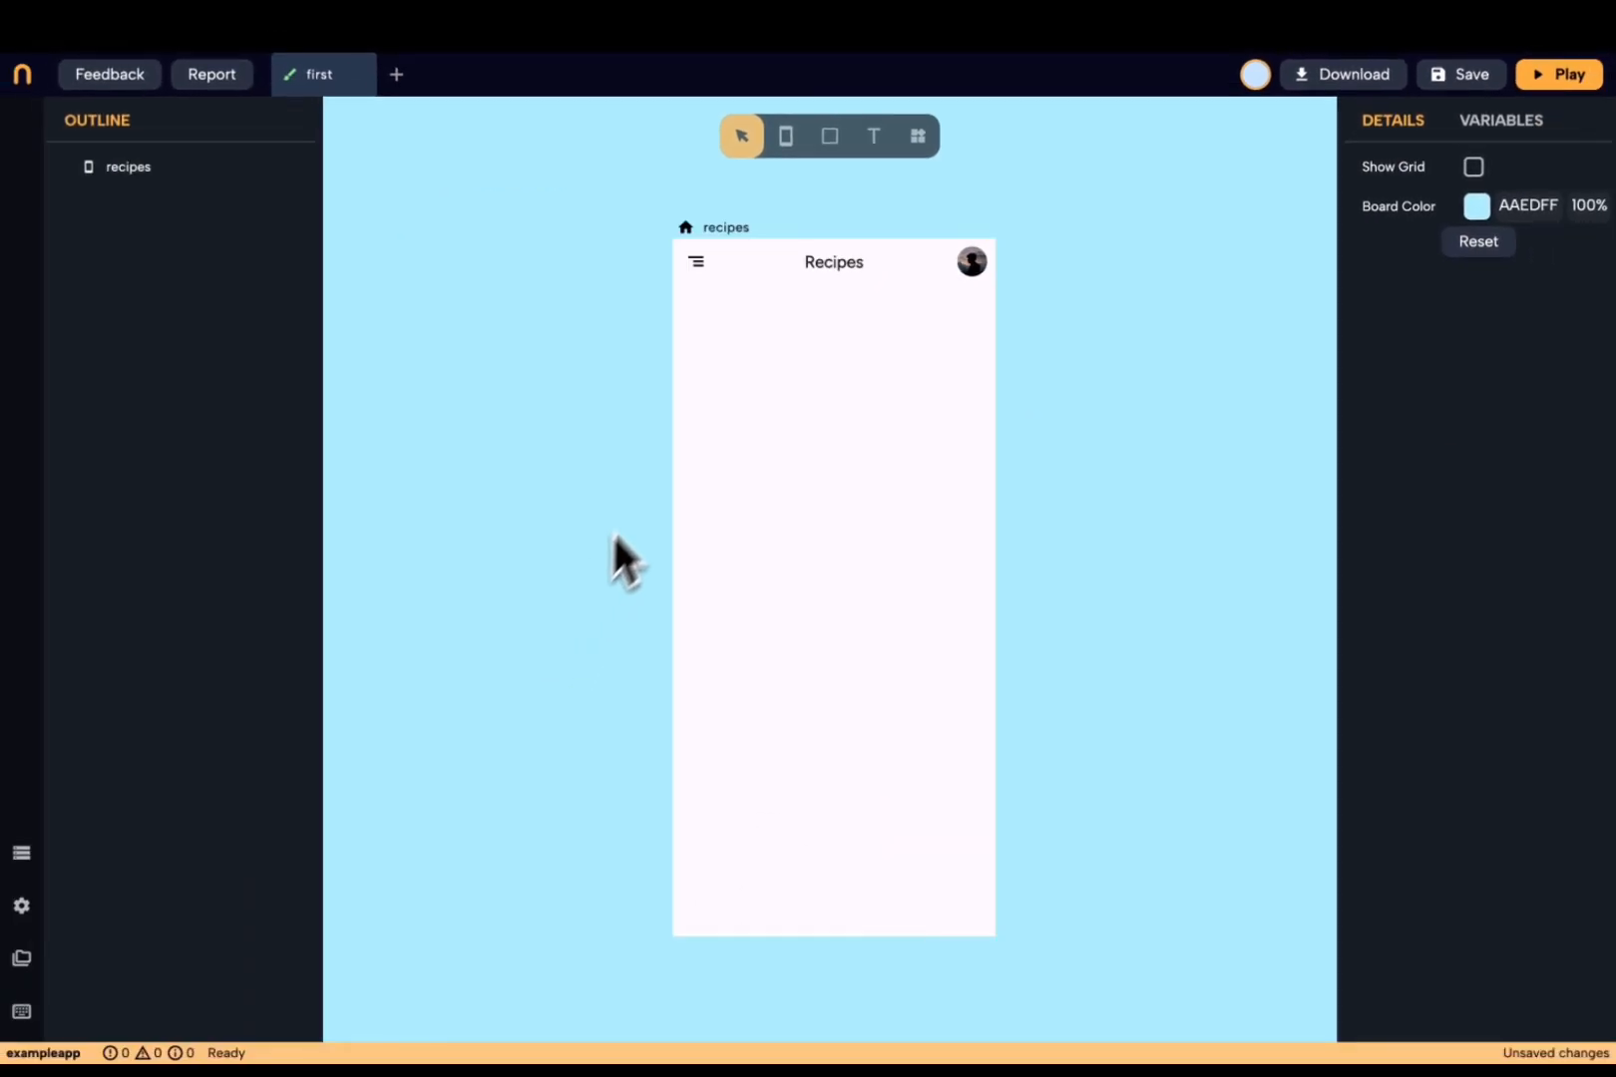
pyautogui.click(746, 405)
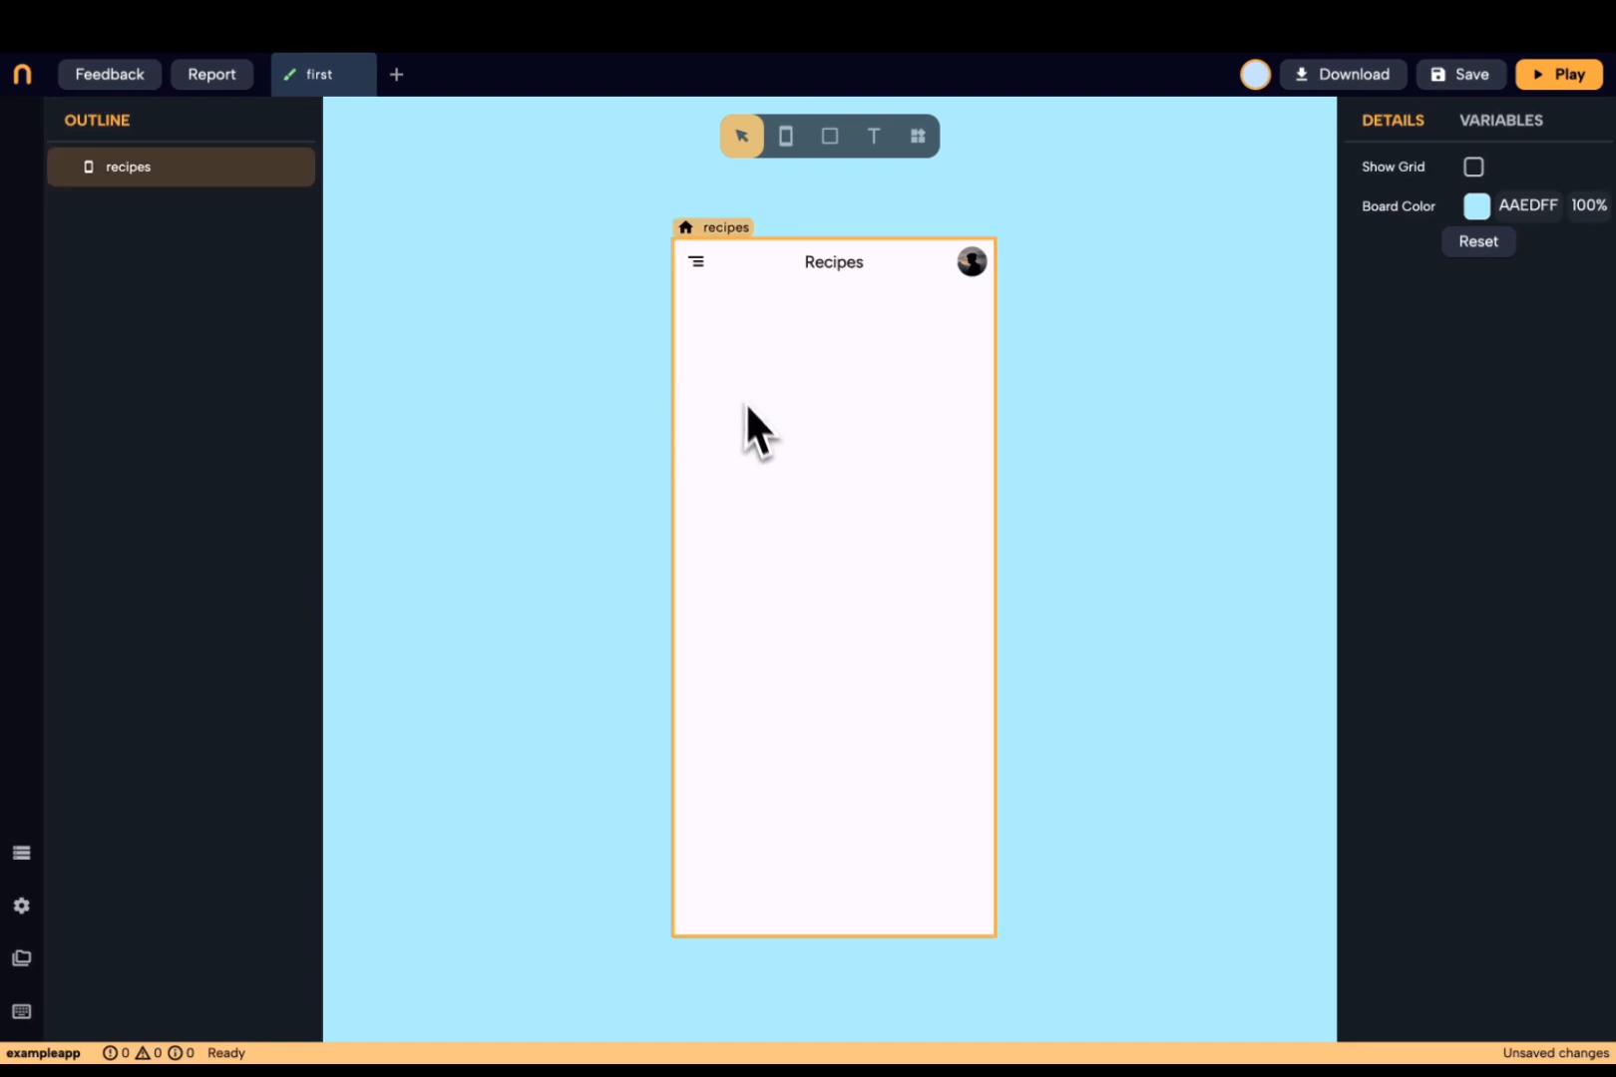
pyautogui.press('Escape')
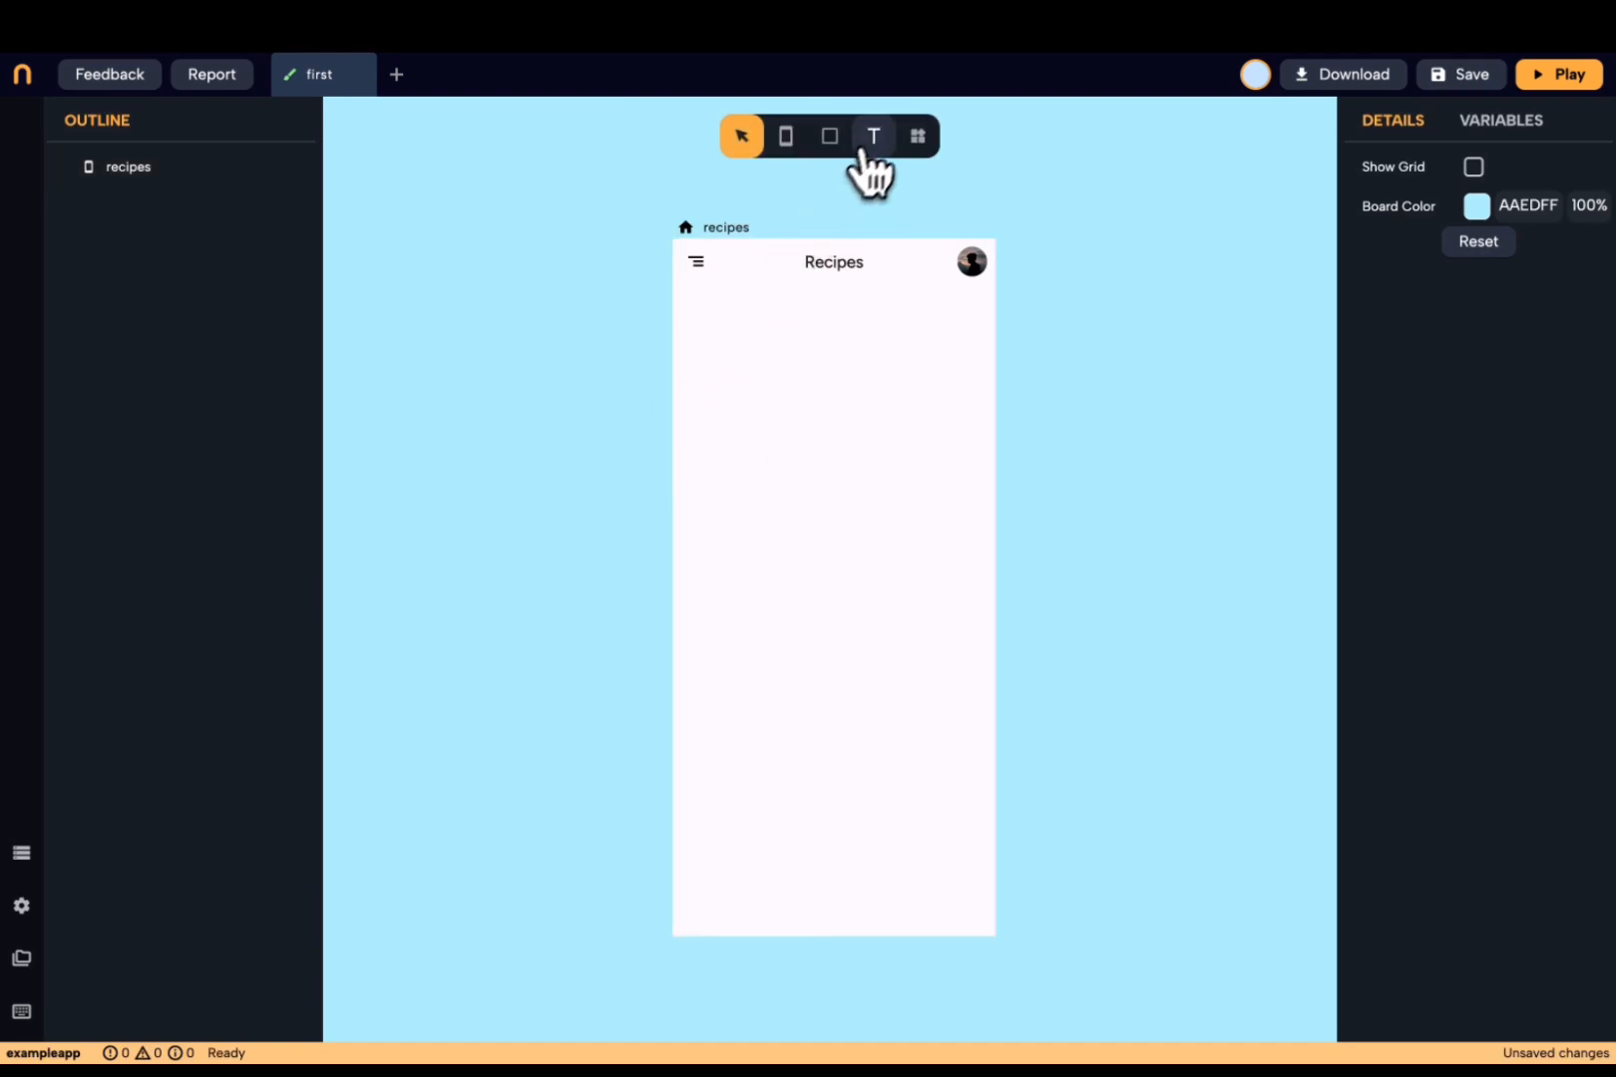
# - Add a text box about 209 by 35 beneath the app bar with a "Hello" greeting, a first name and a cook emoji
pyautogui.click(874, 137)
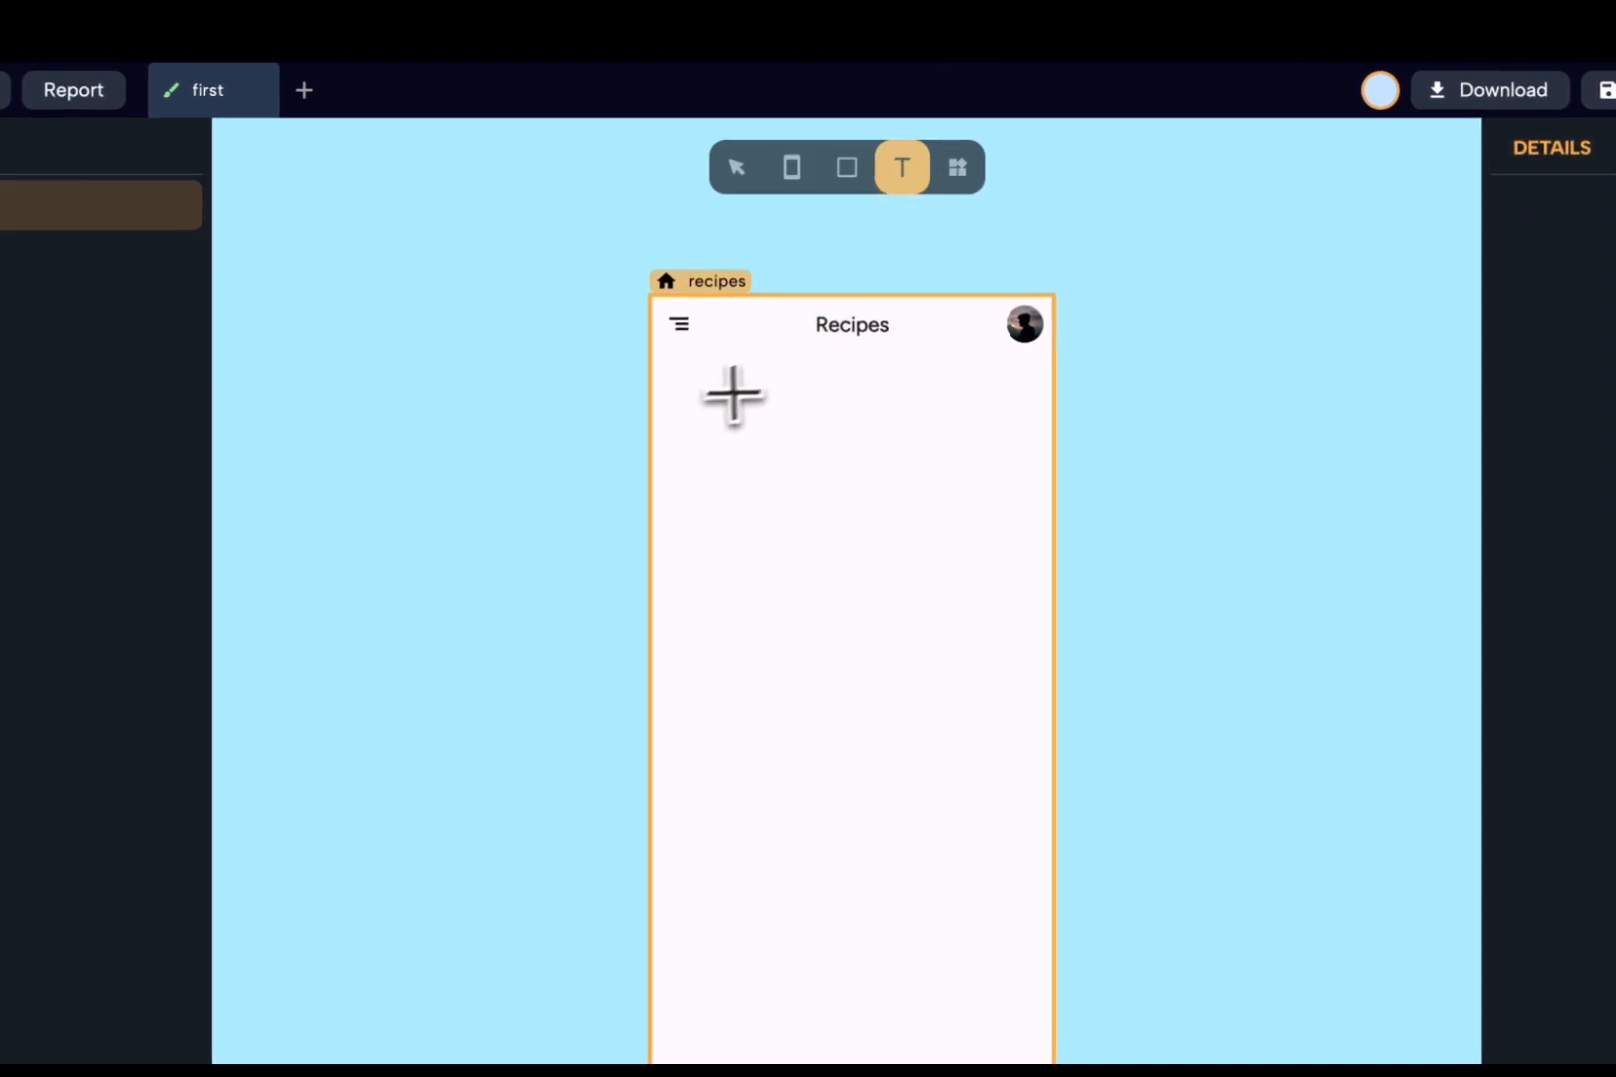
pyautogui.click(676, 365)
pyautogui.moveTo(675, 374); pyautogui.dragTo(907, 402)
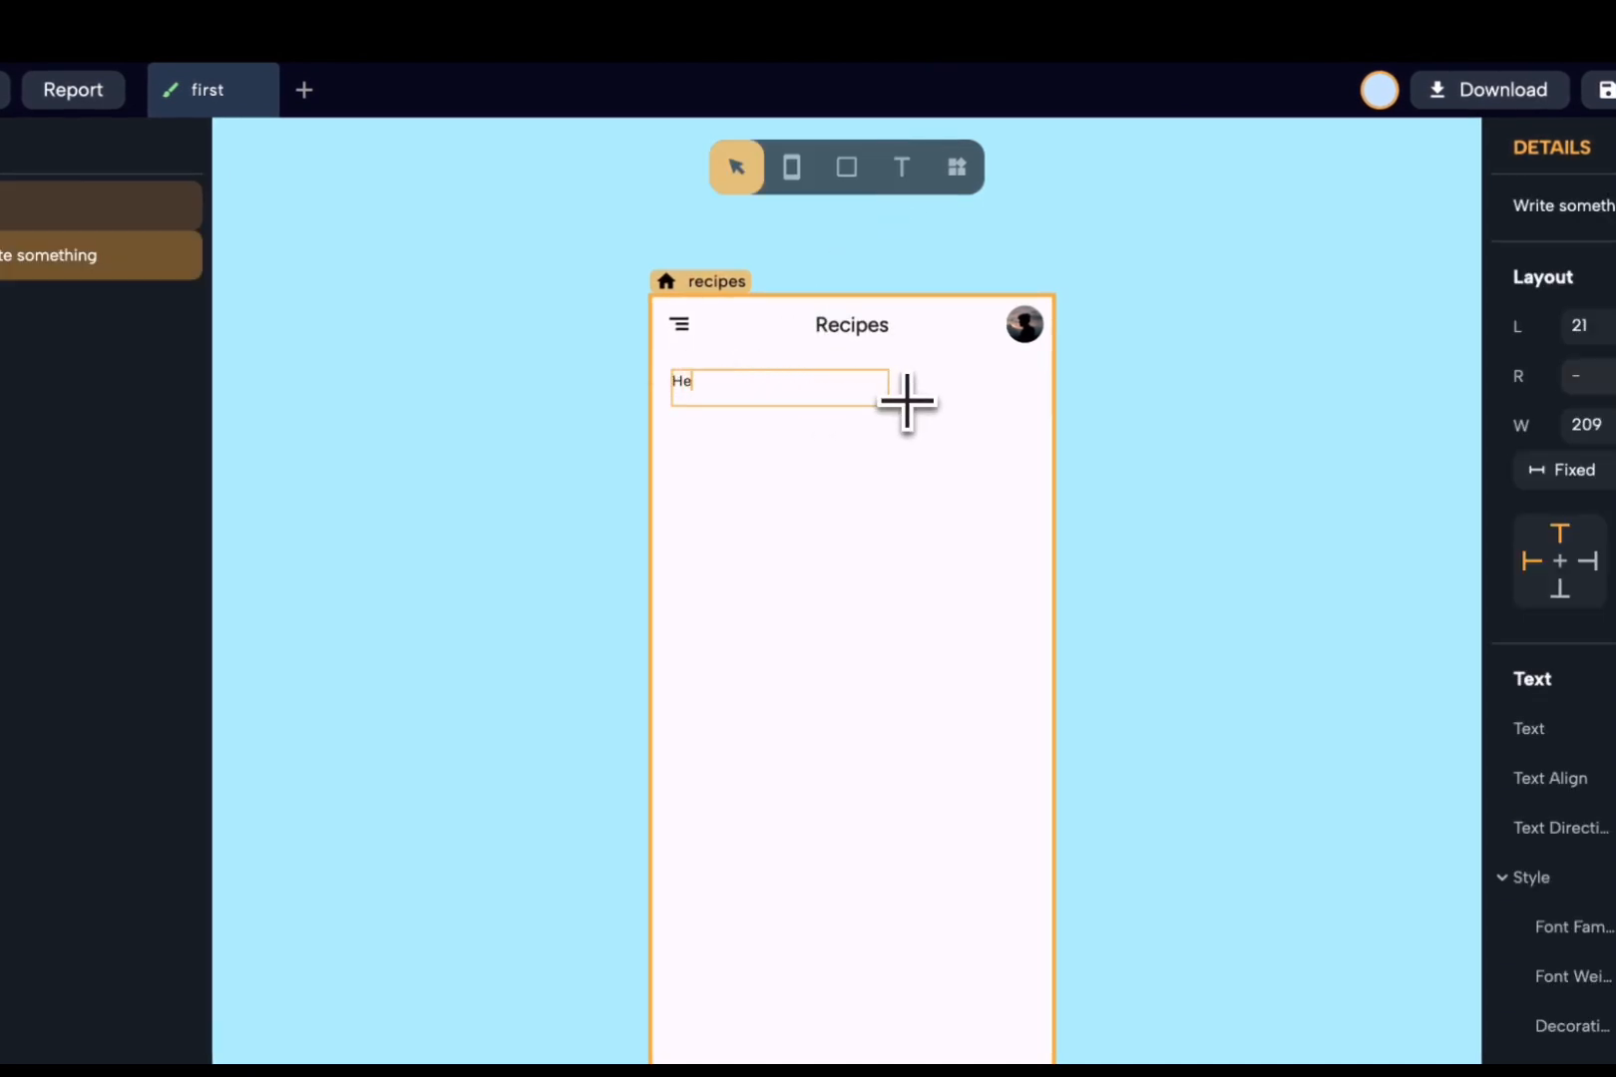
pyautogui.write('Hello, Ludo!')
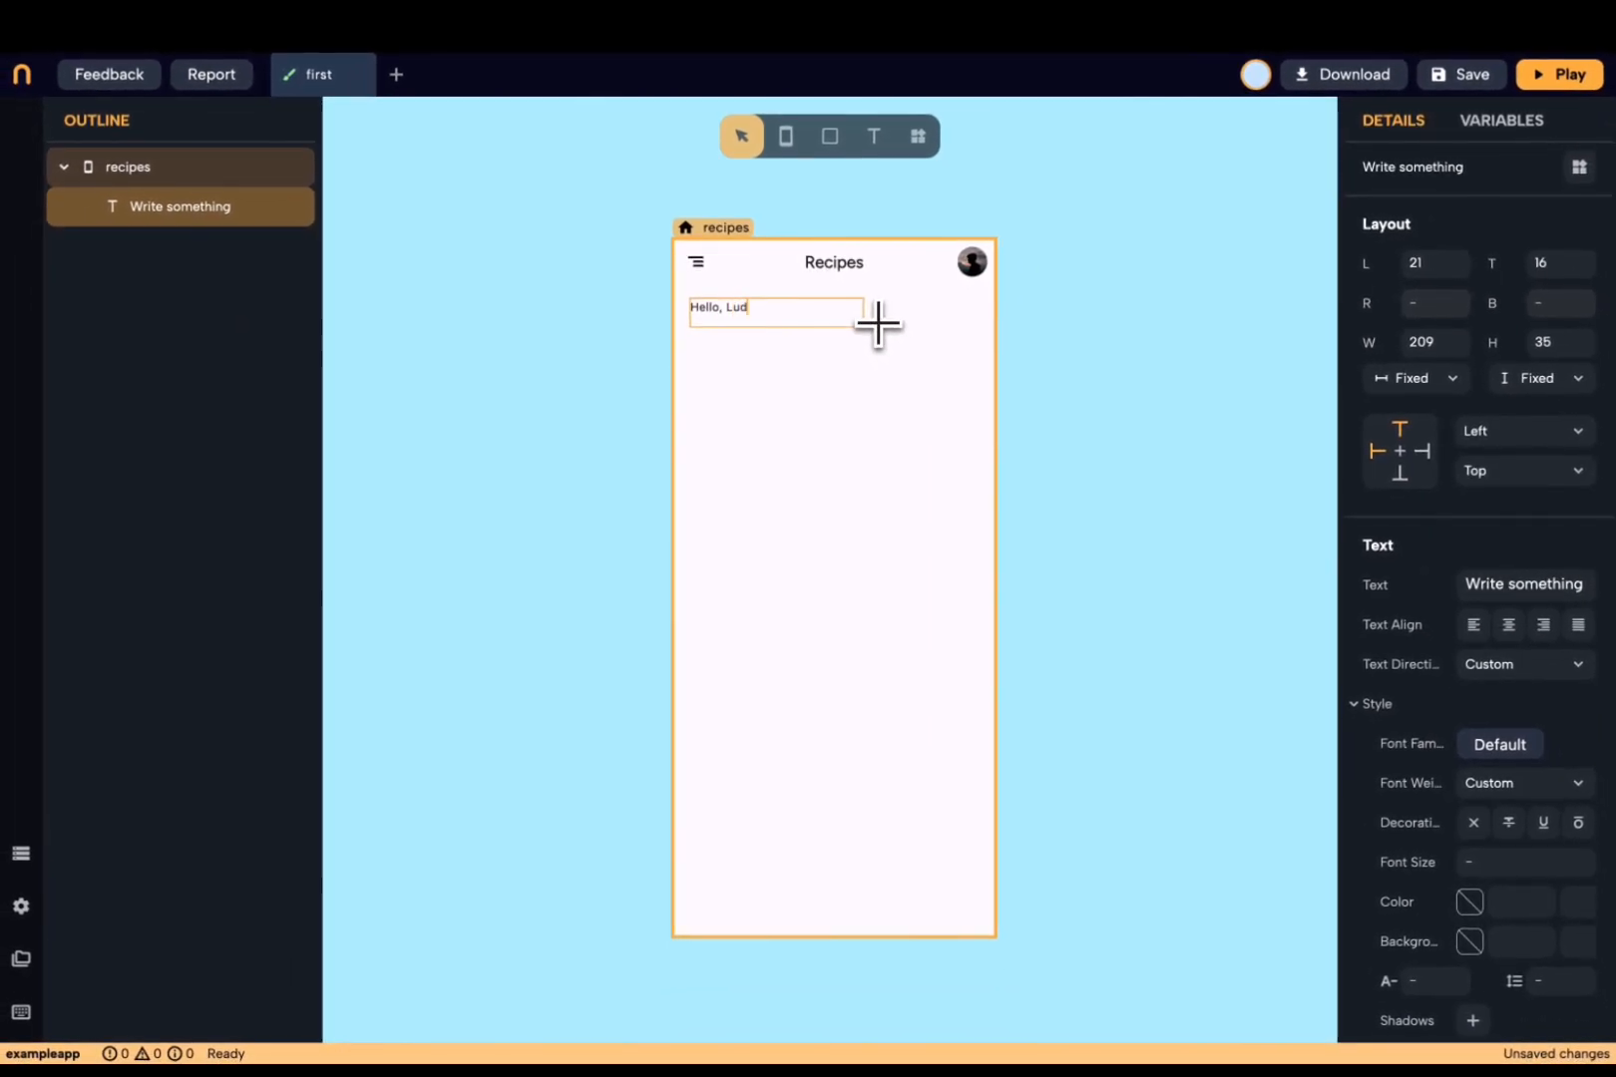
pyautogui.press('ctrl+super+space')
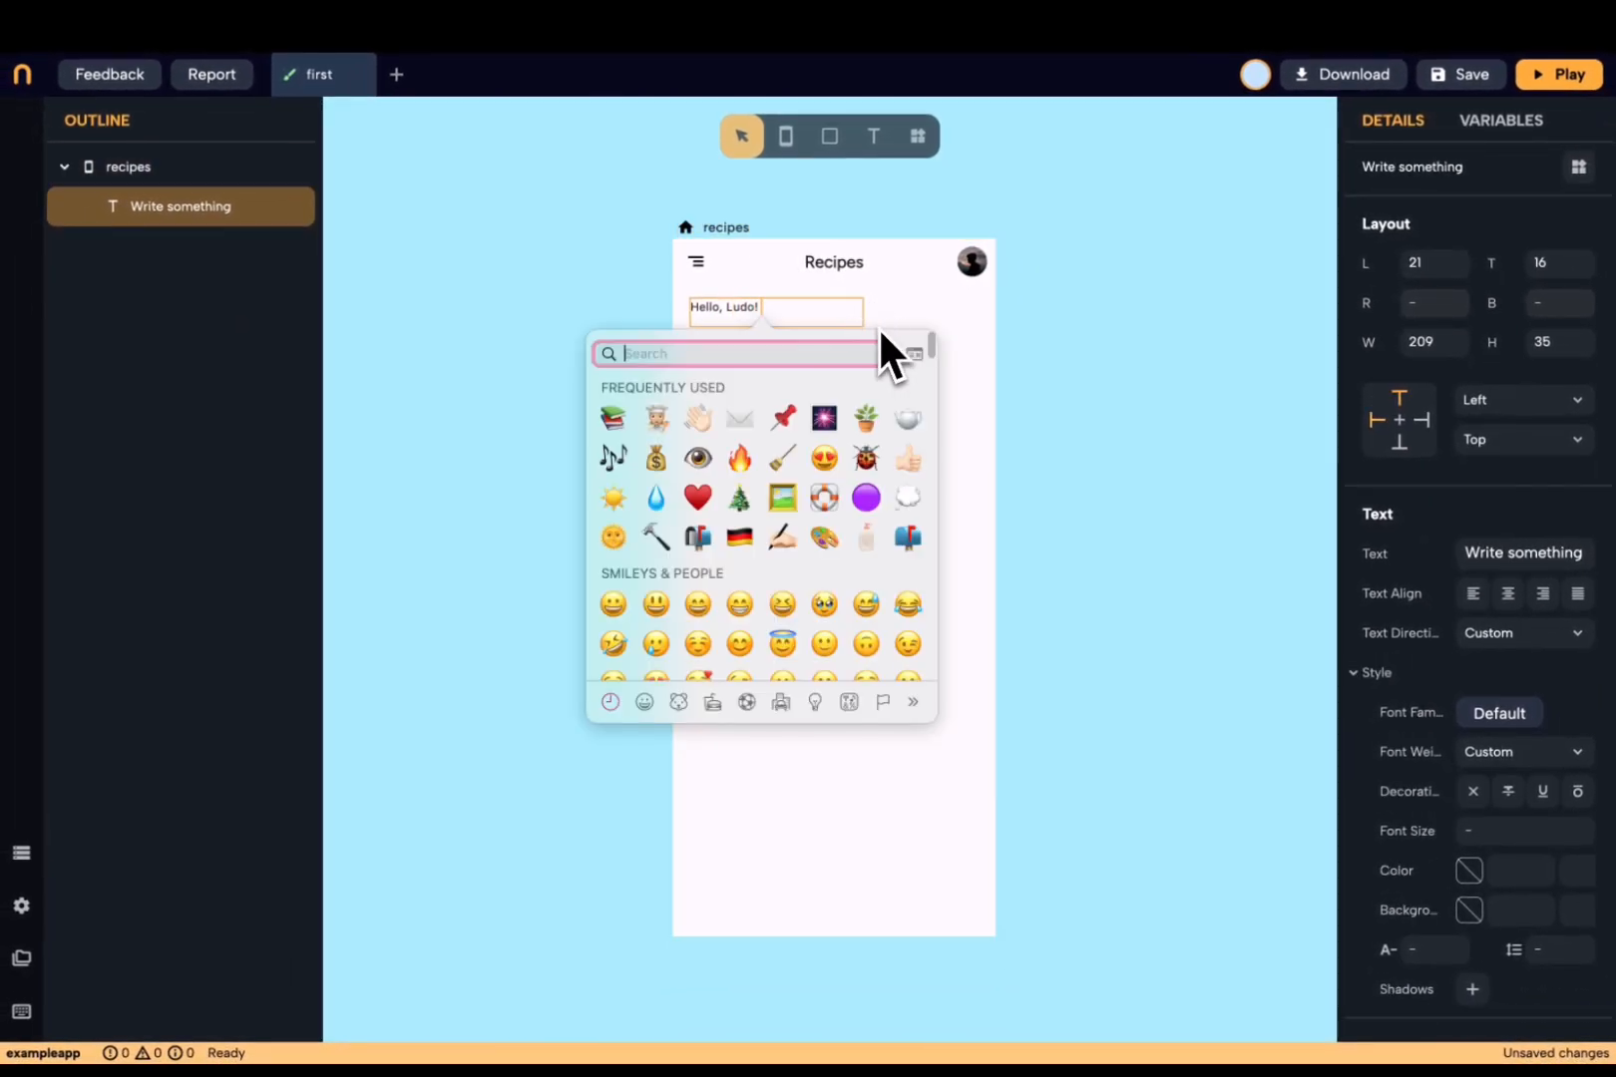
pyautogui.press('Return')
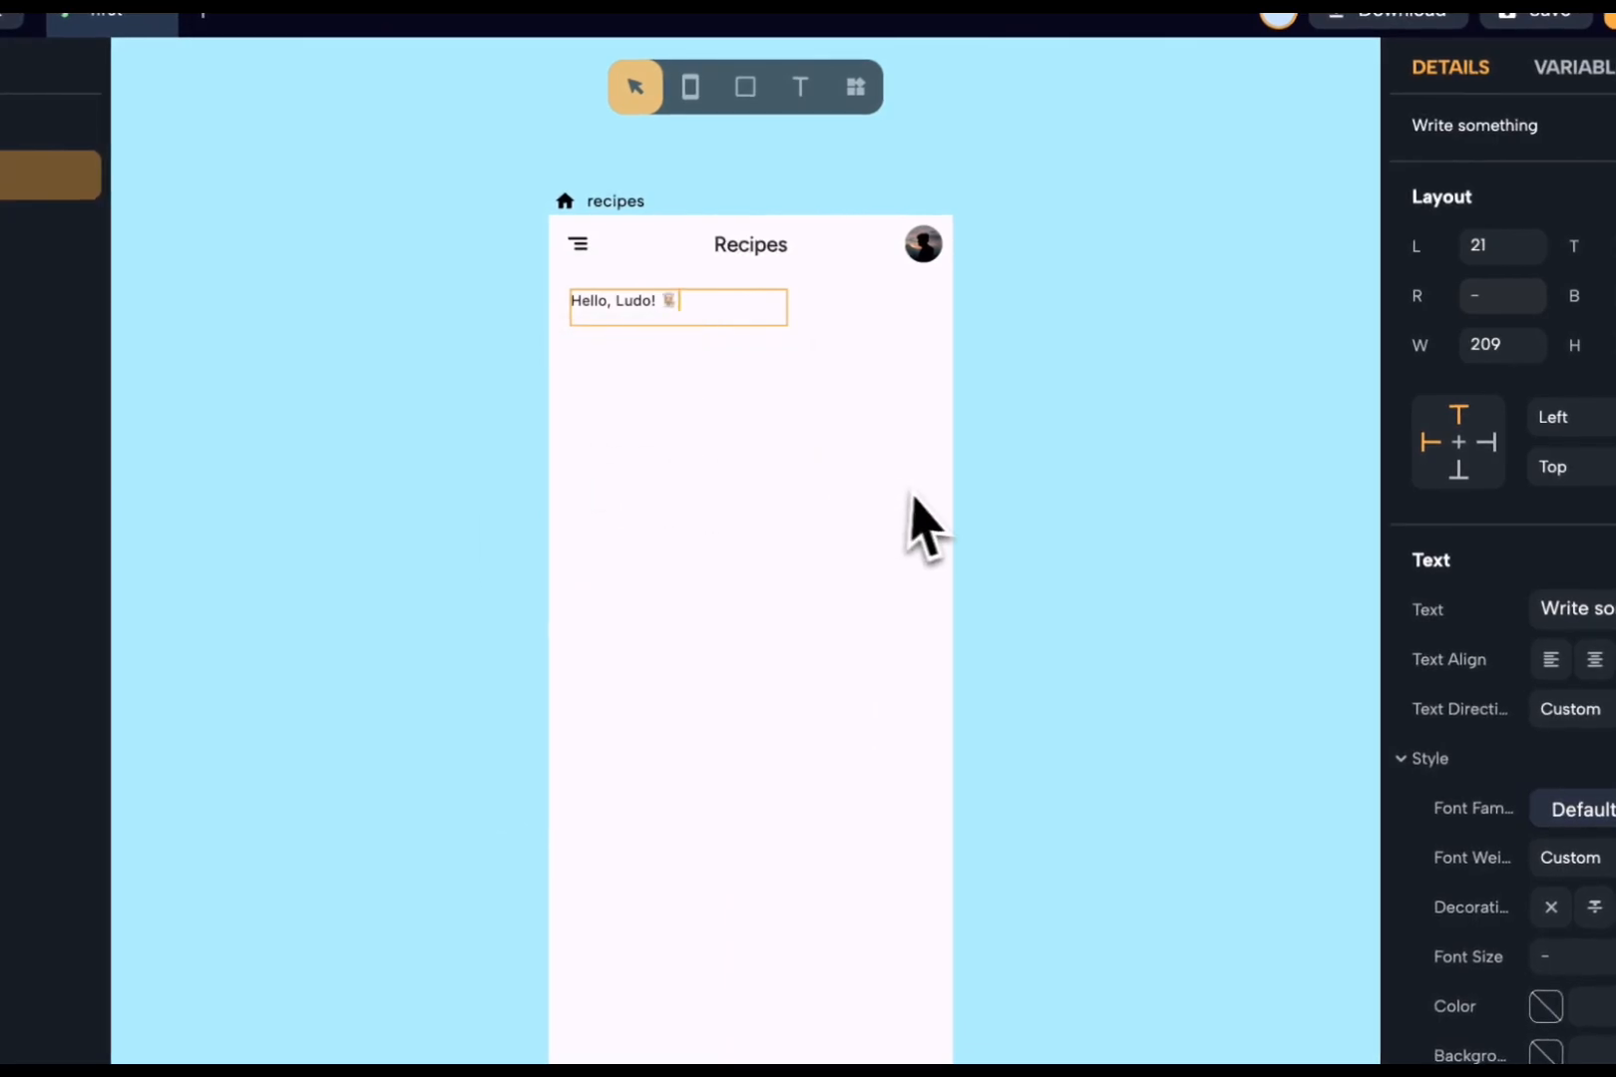
pyautogui.click(1286, 479)
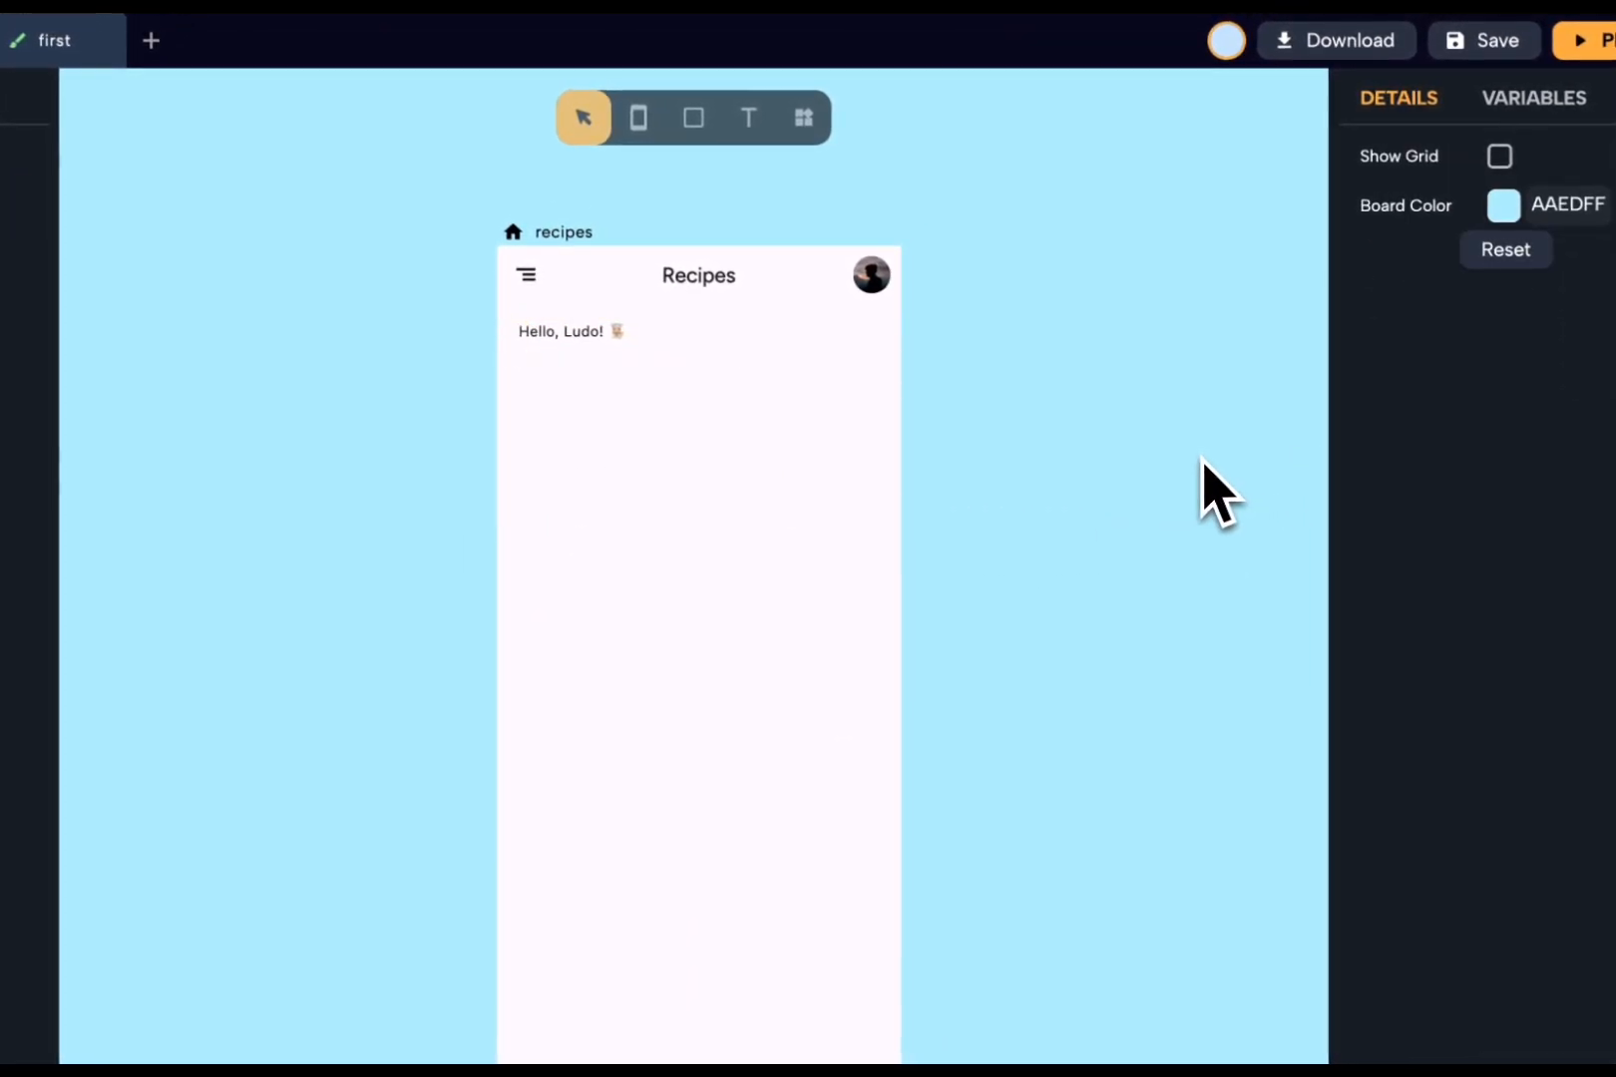
# - Set both the width and the height of the greeting text to Auto
pyautogui.click(614, 342)
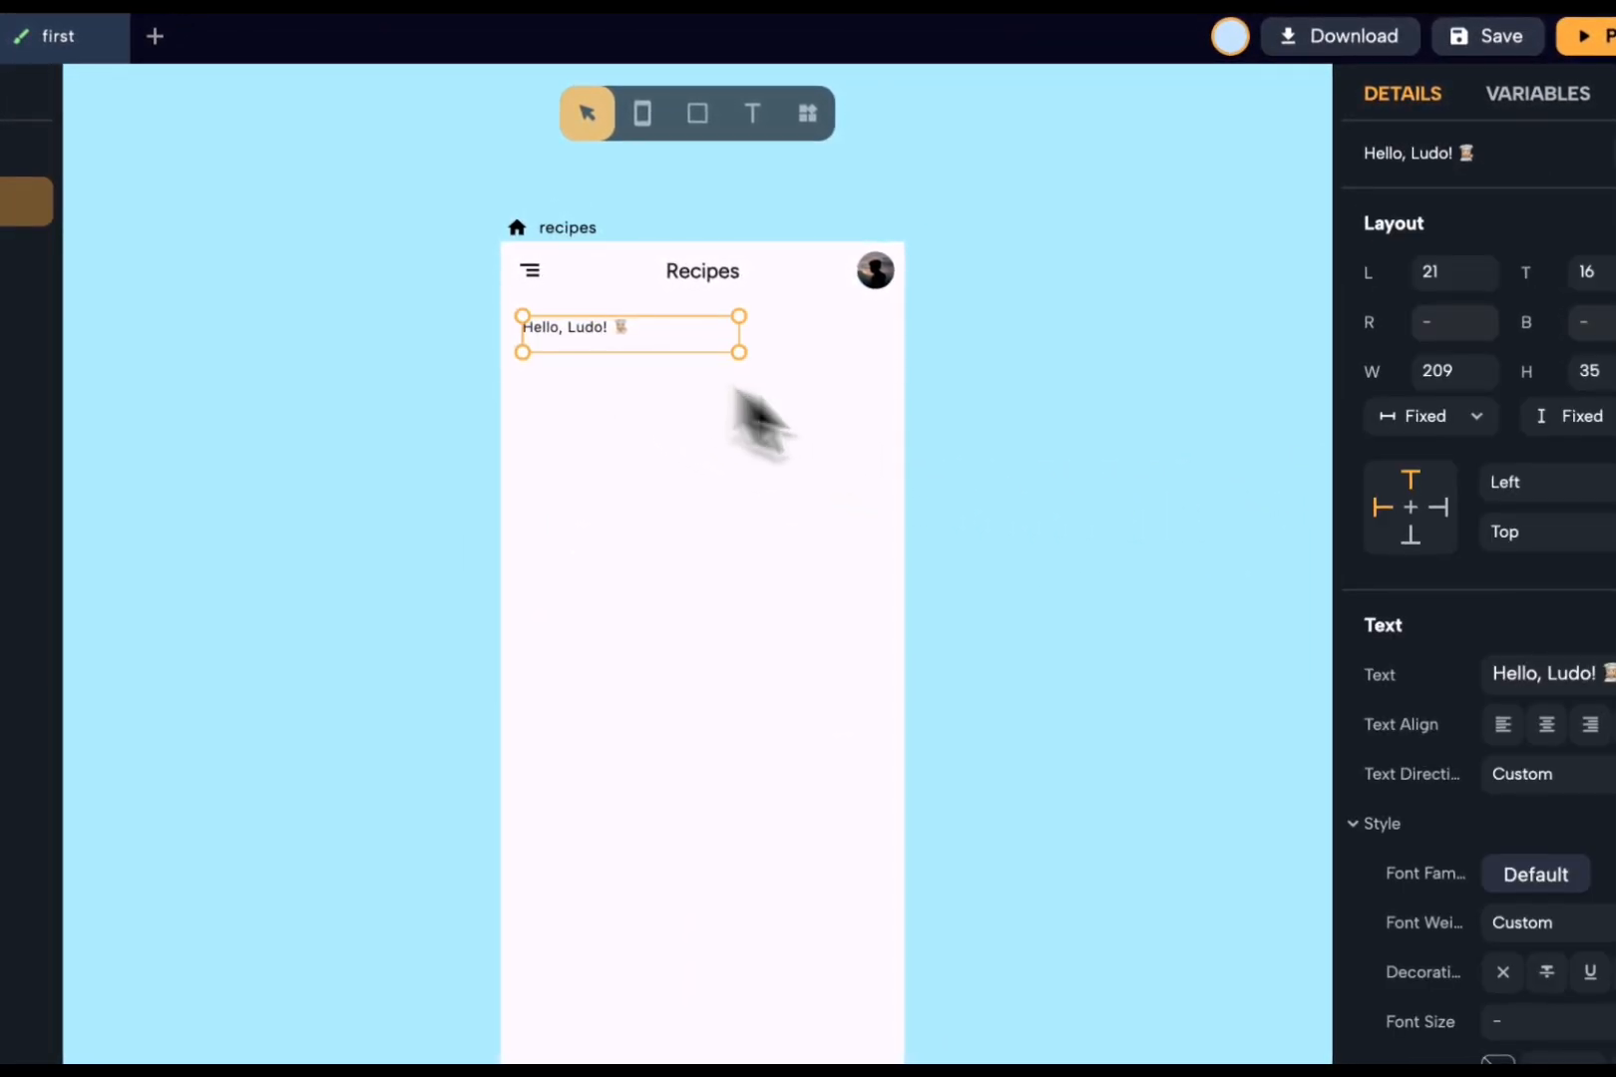
pyautogui.click(1429, 415)
pyautogui.click(1422, 485)
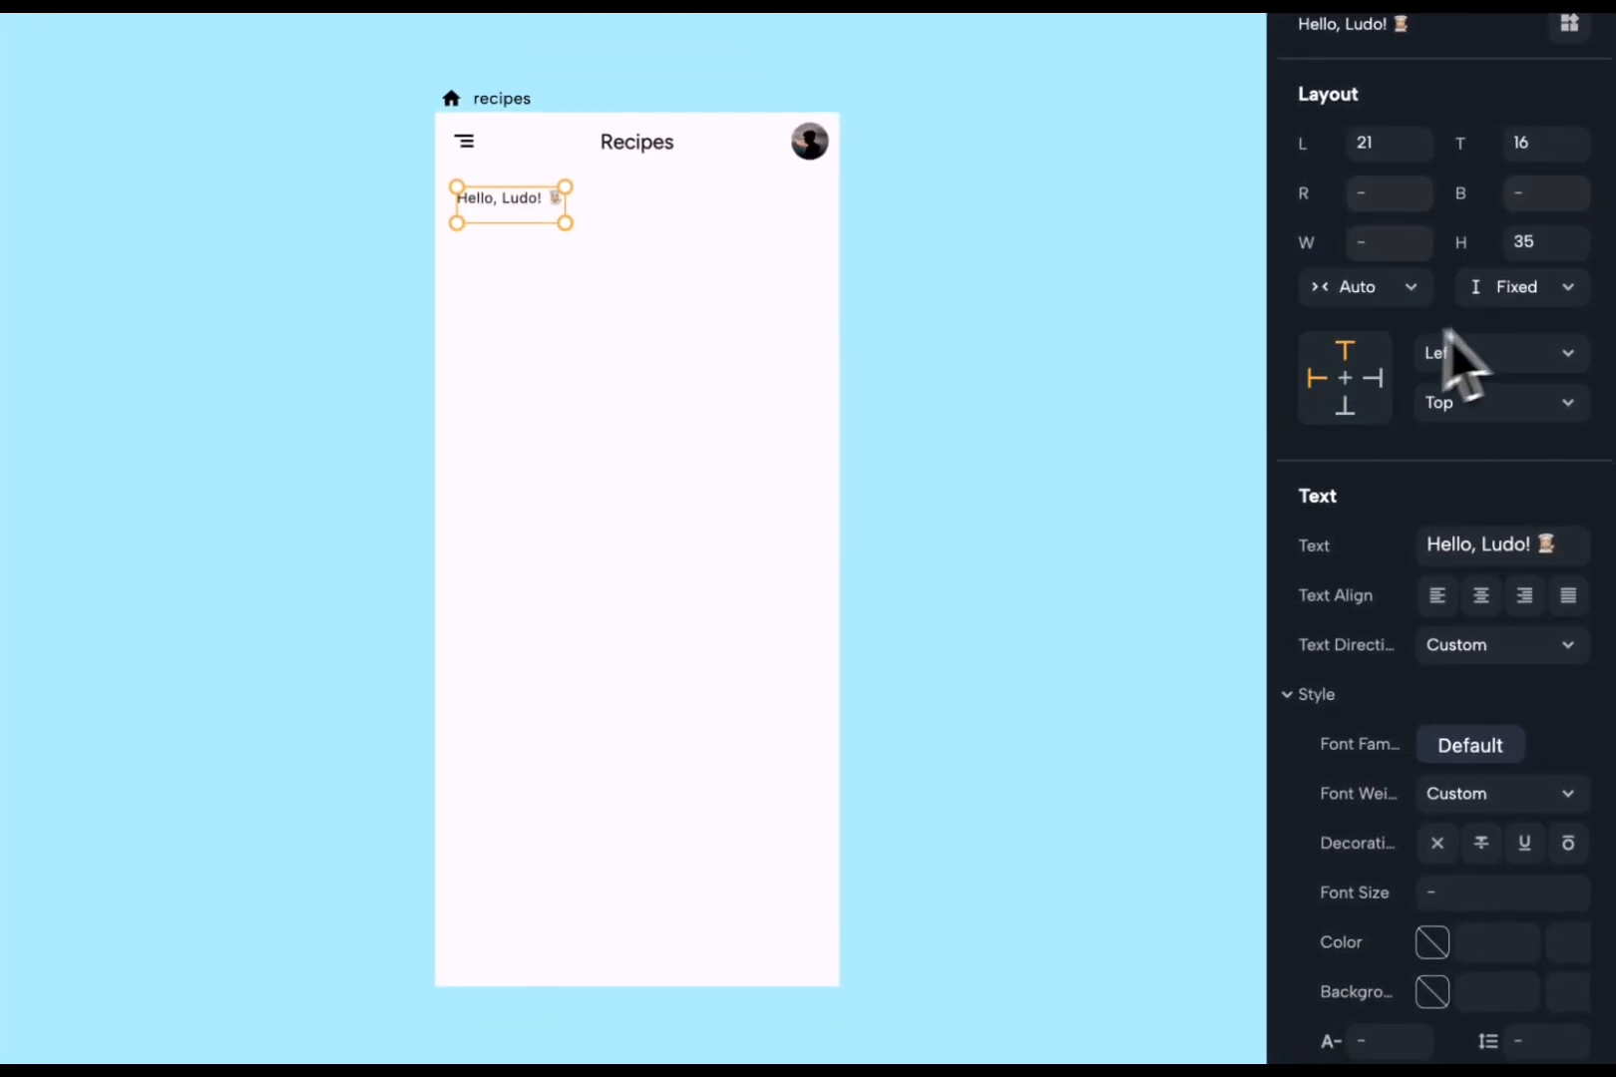
pyautogui.click(1531, 287)
pyautogui.click(1533, 387)
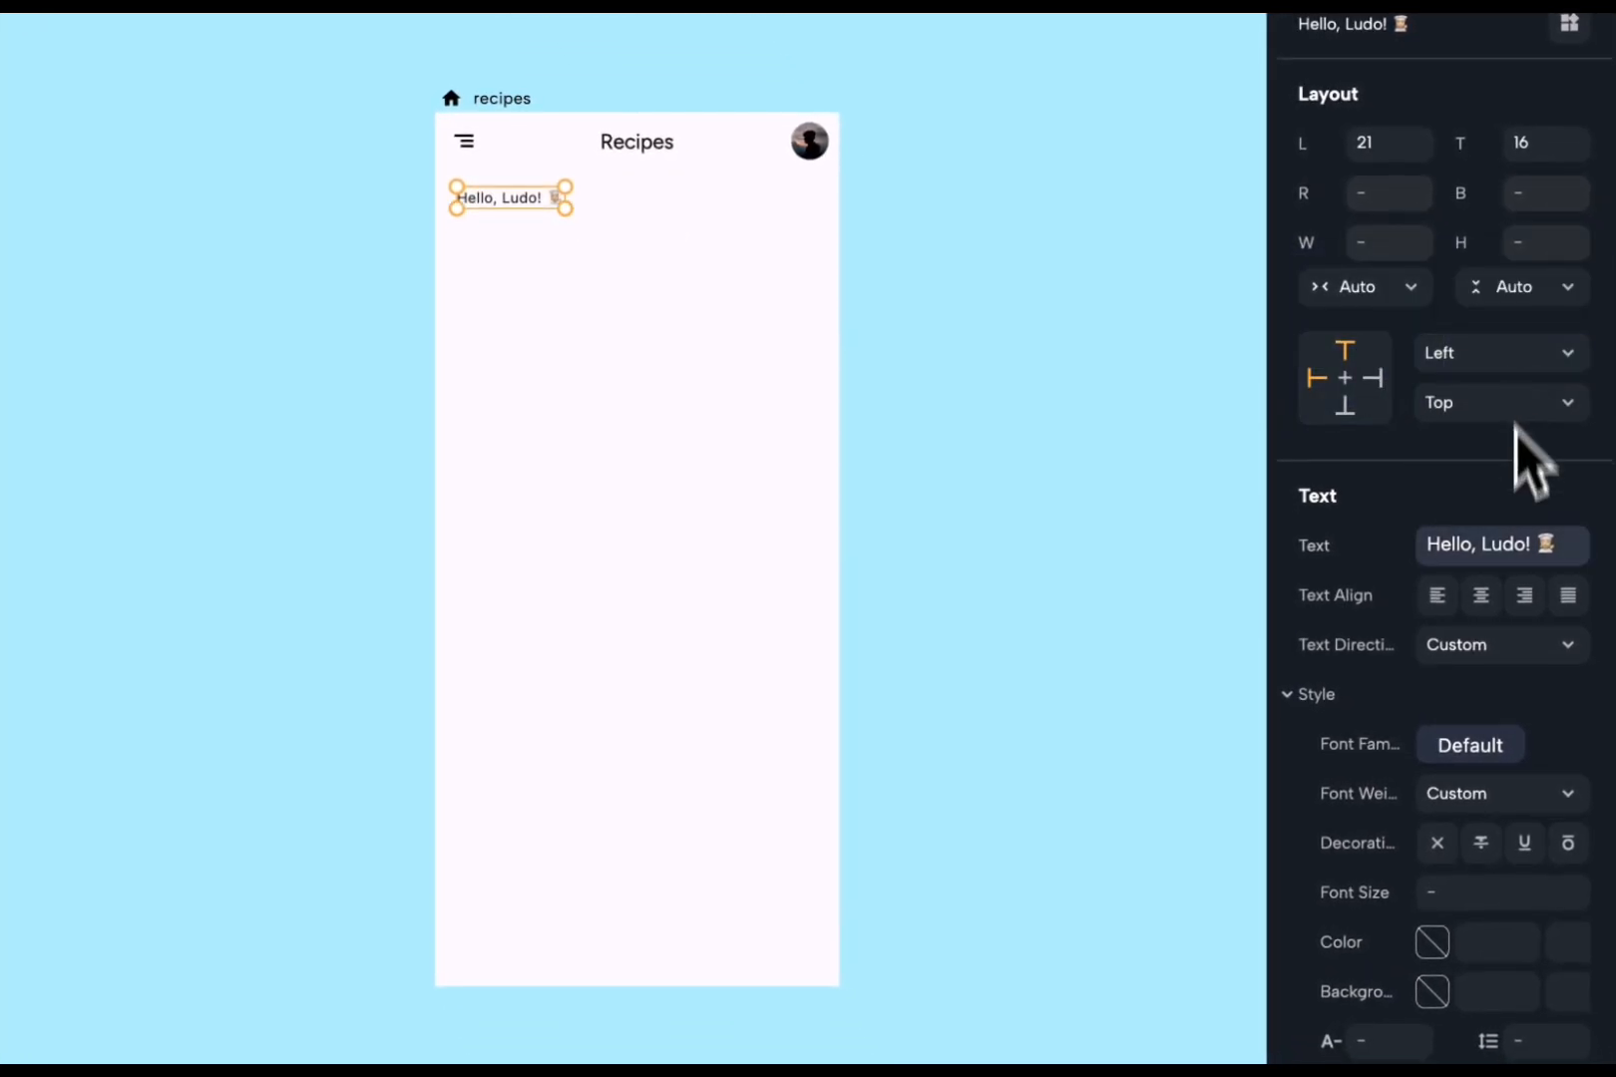
# - Style the greeting text with font size 24, the Figtree font family and Semi Bold weight
pyautogui.click(1443, 895)
pyautogui.write('24')
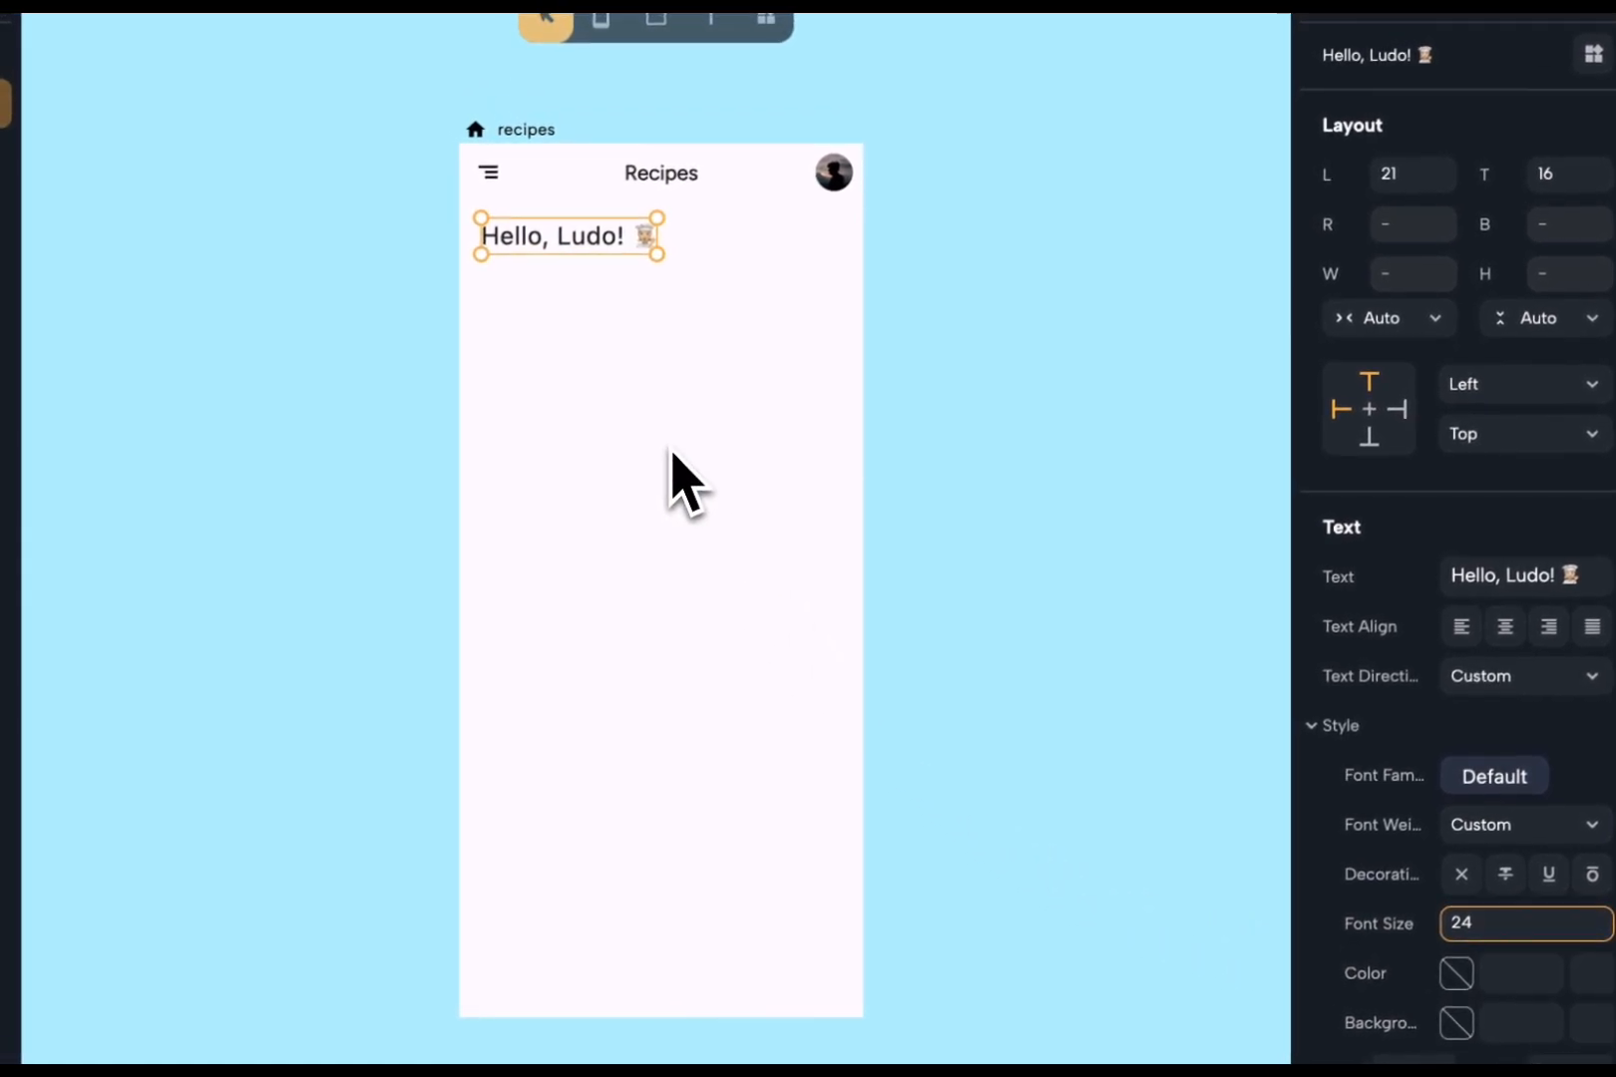
pyautogui.click(1464, 786)
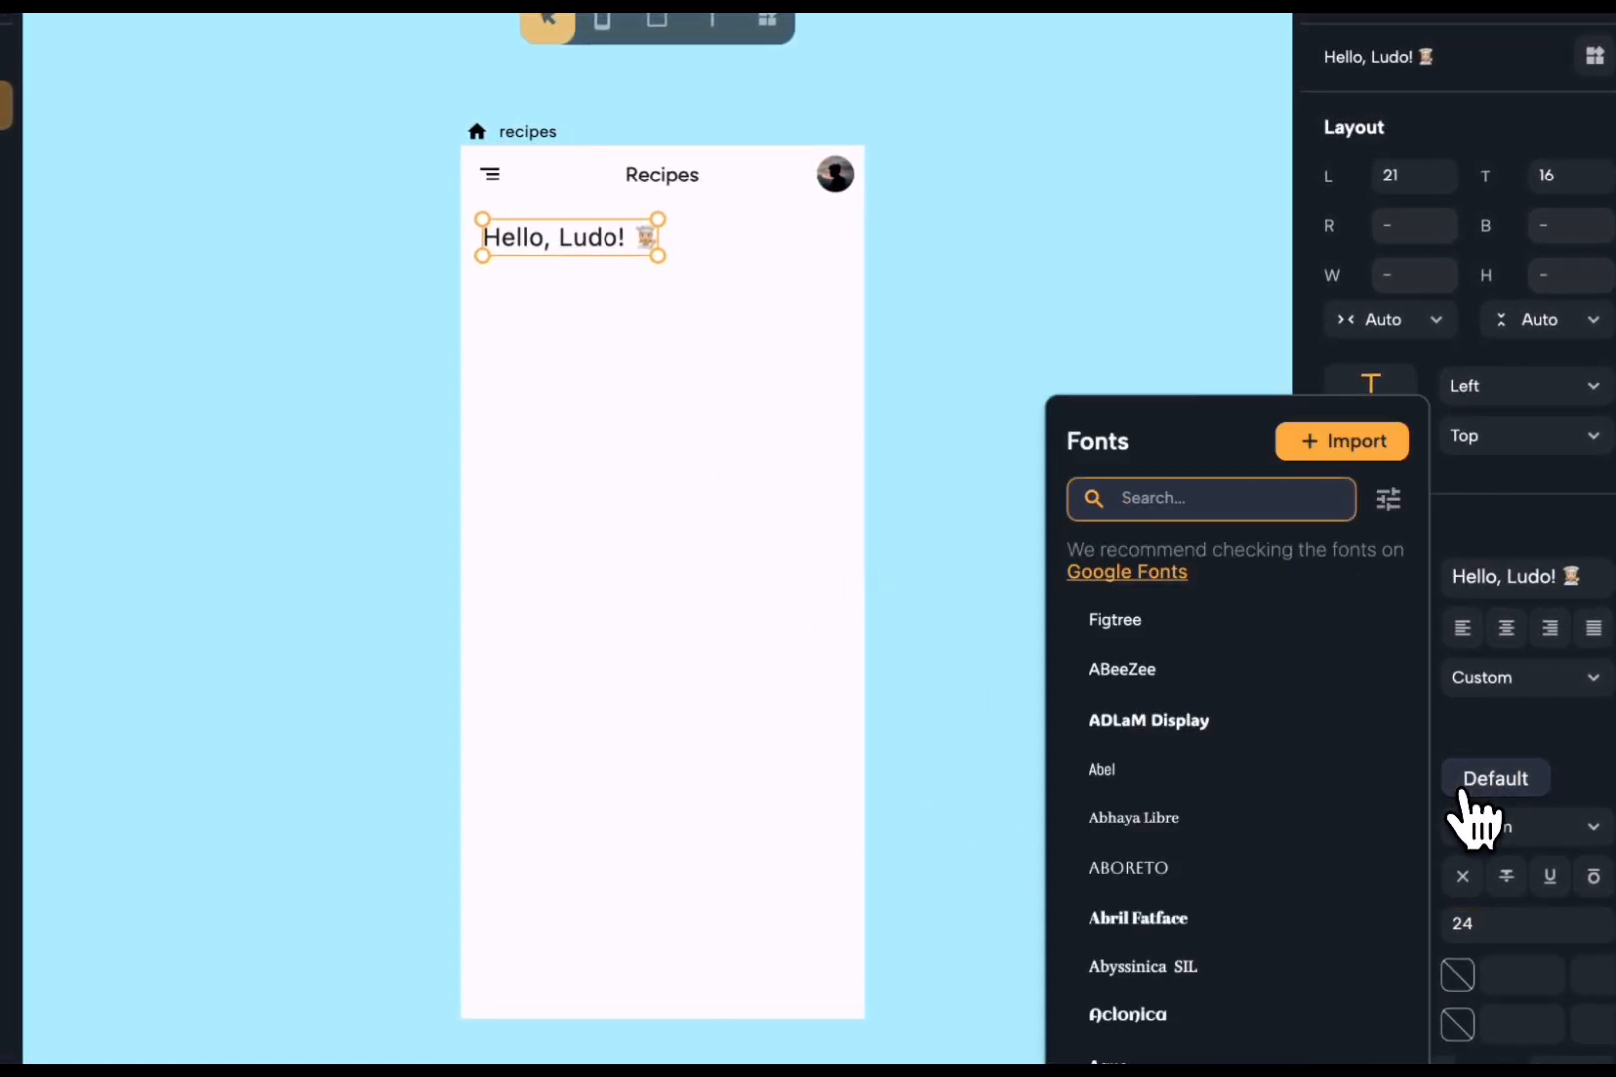
pyautogui.click(1142, 623)
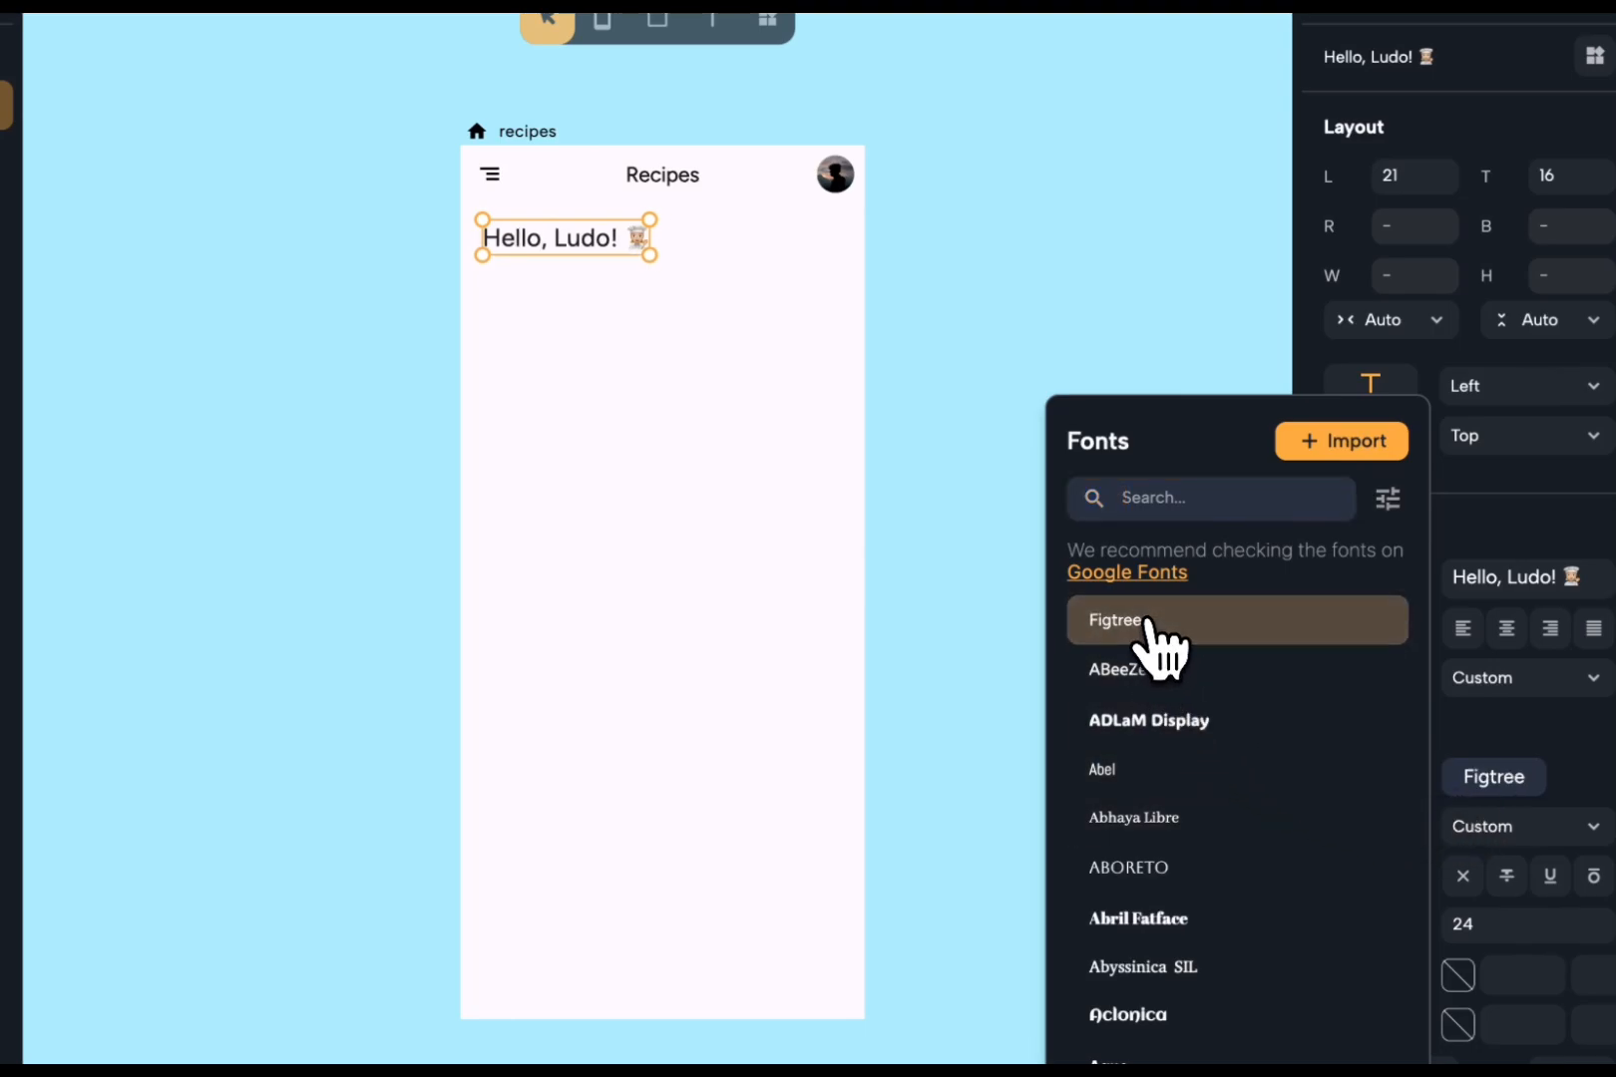
pyautogui.click(1064, 317)
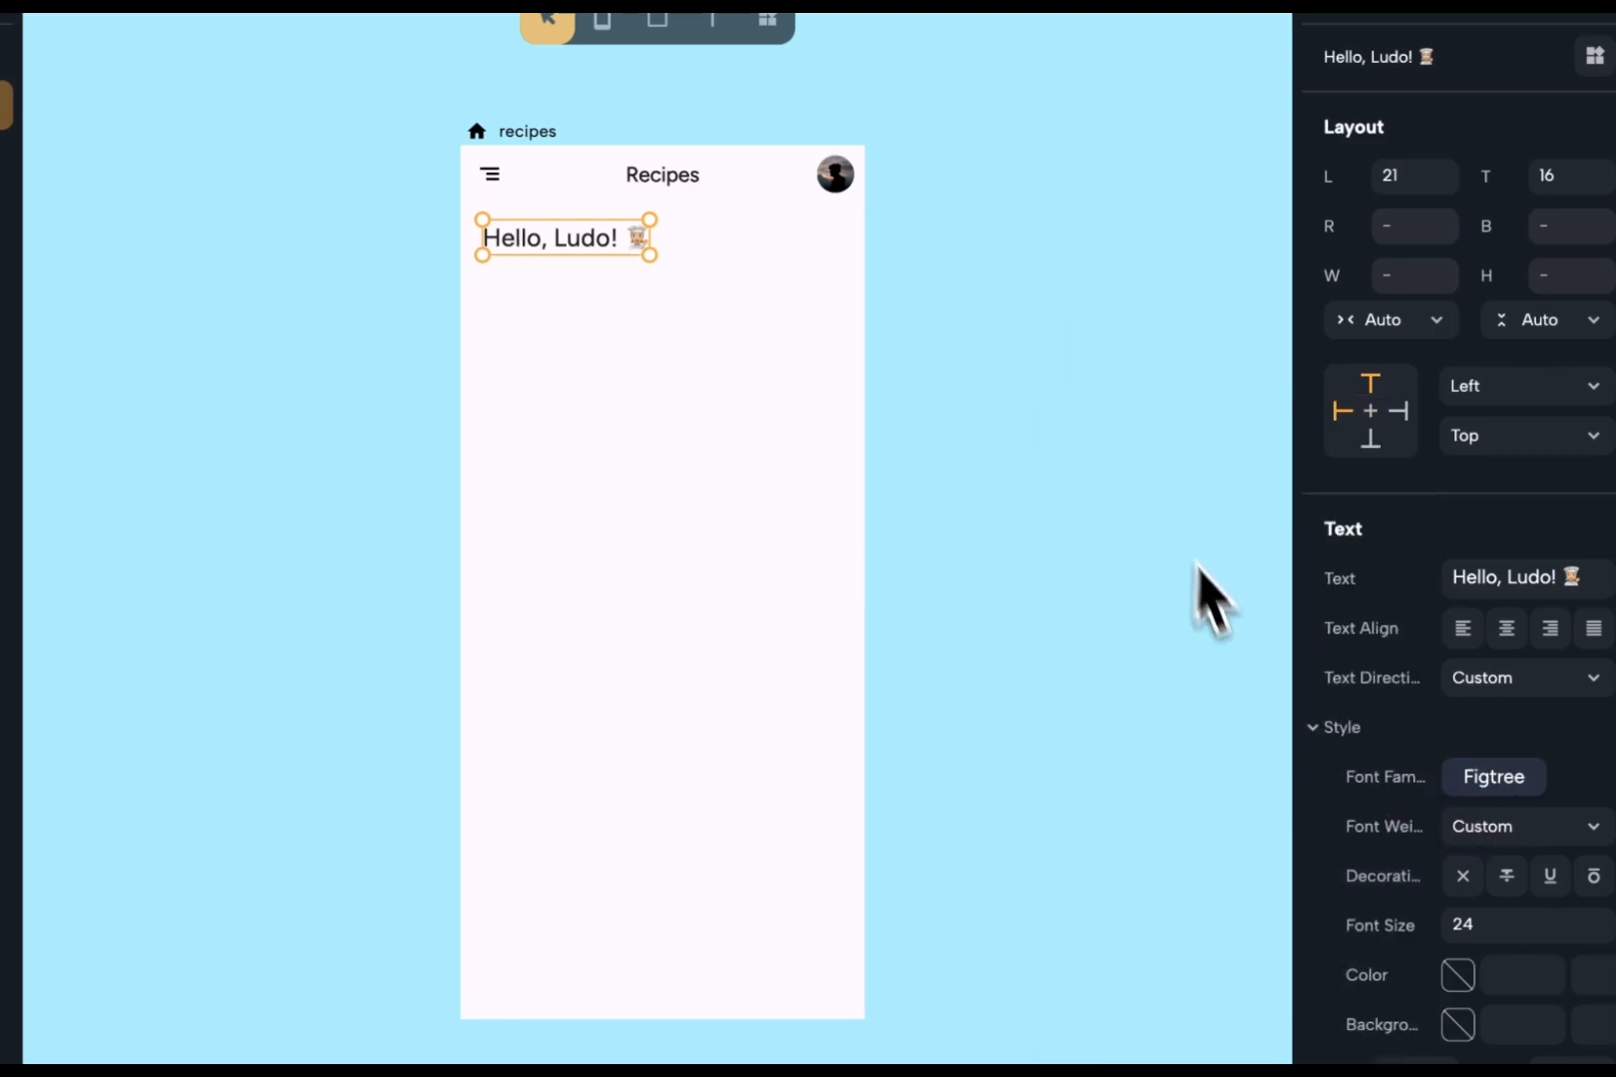
pyautogui.click(1473, 838)
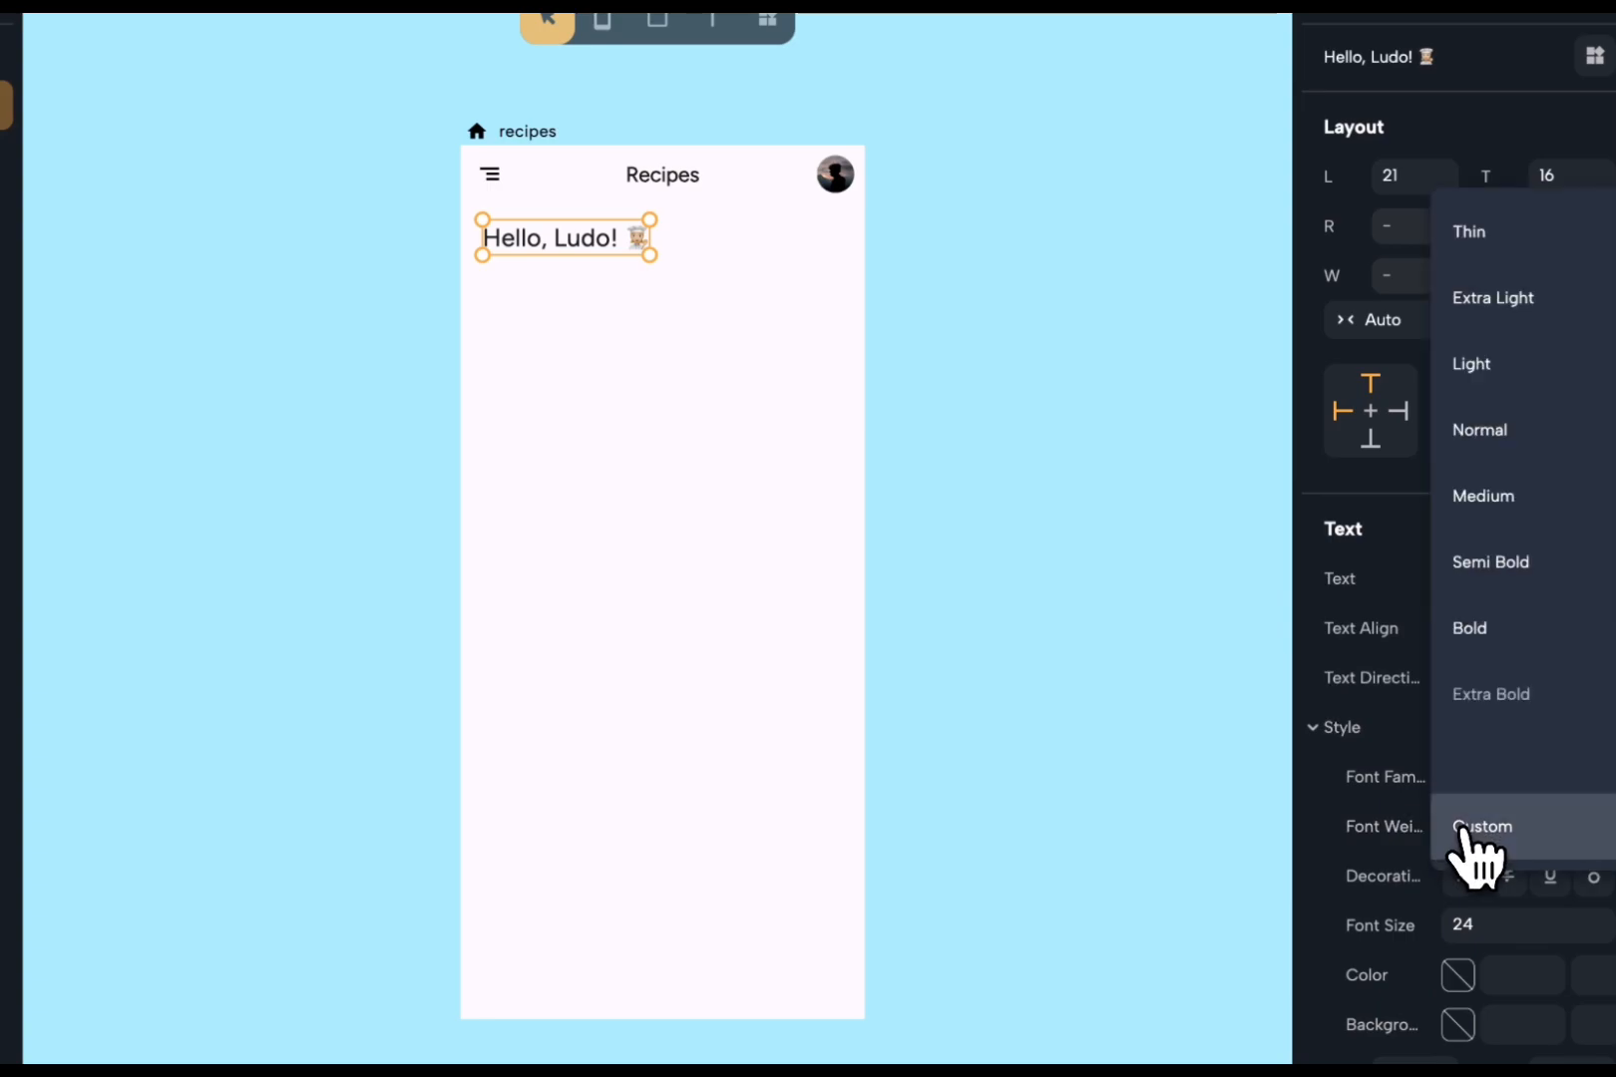
pyautogui.click(1491, 562)
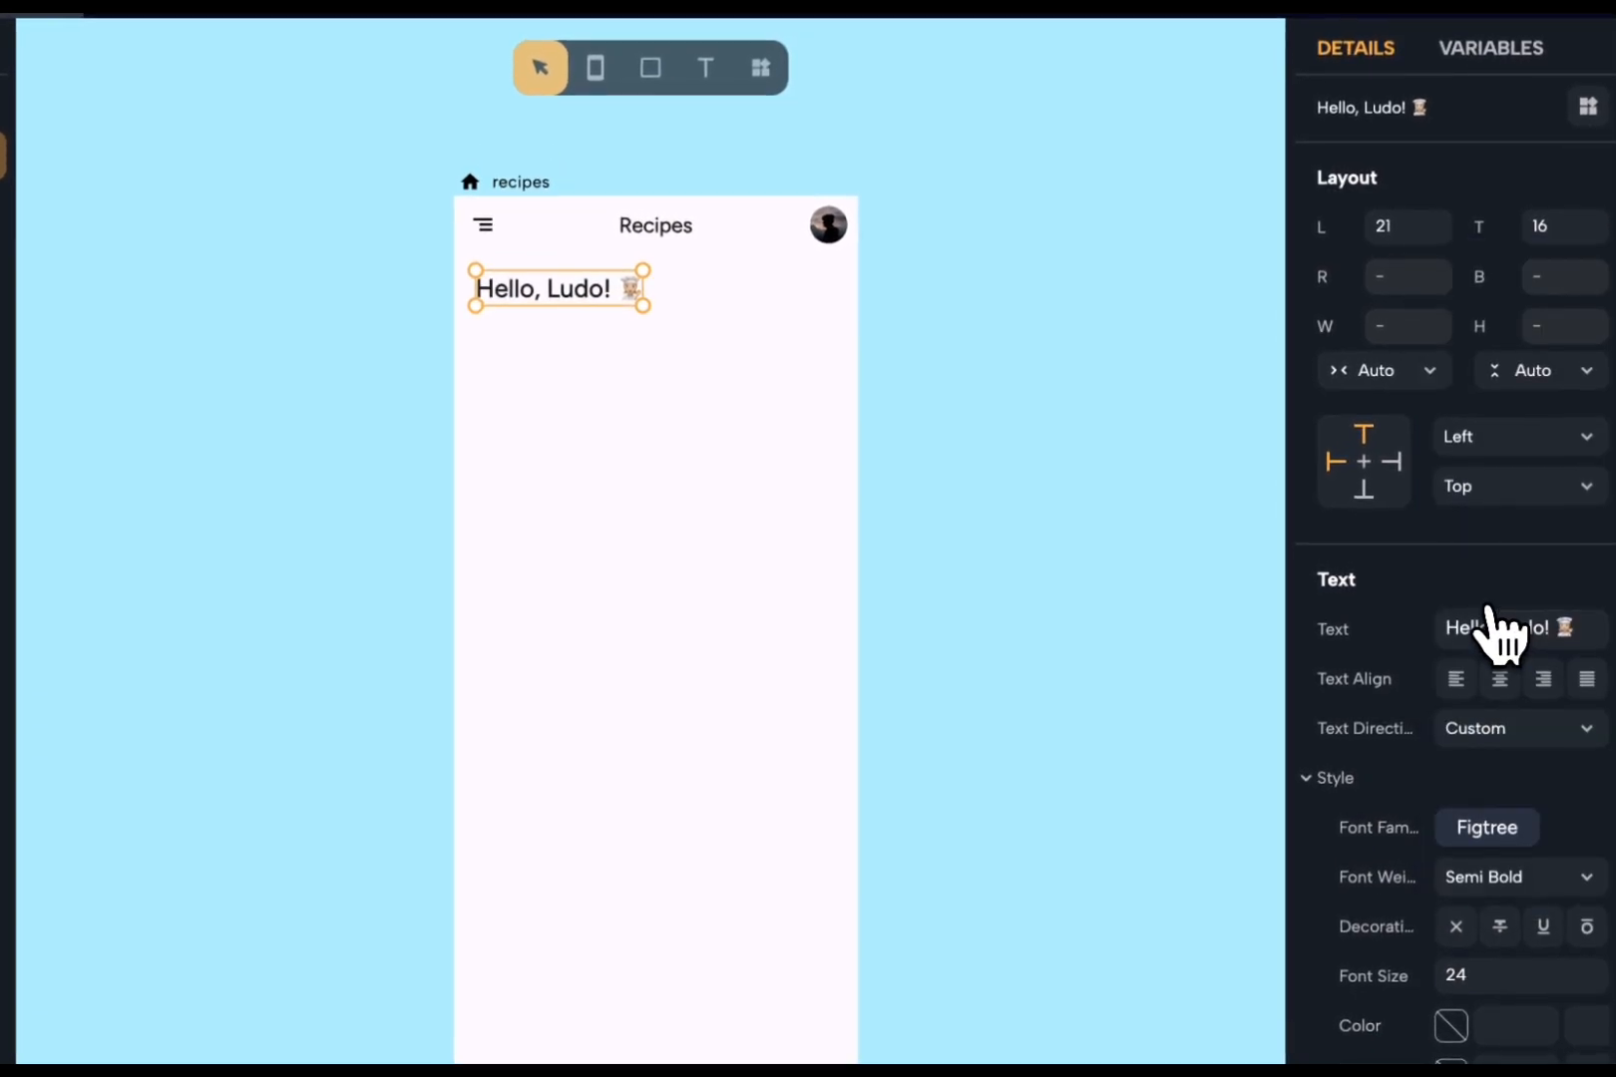
pyautogui.click(982, 255)
# - Duplicate the greeting text directly below the original and change the copy's text to "What do you want to cook today?"
pyautogui.click(579, 301)
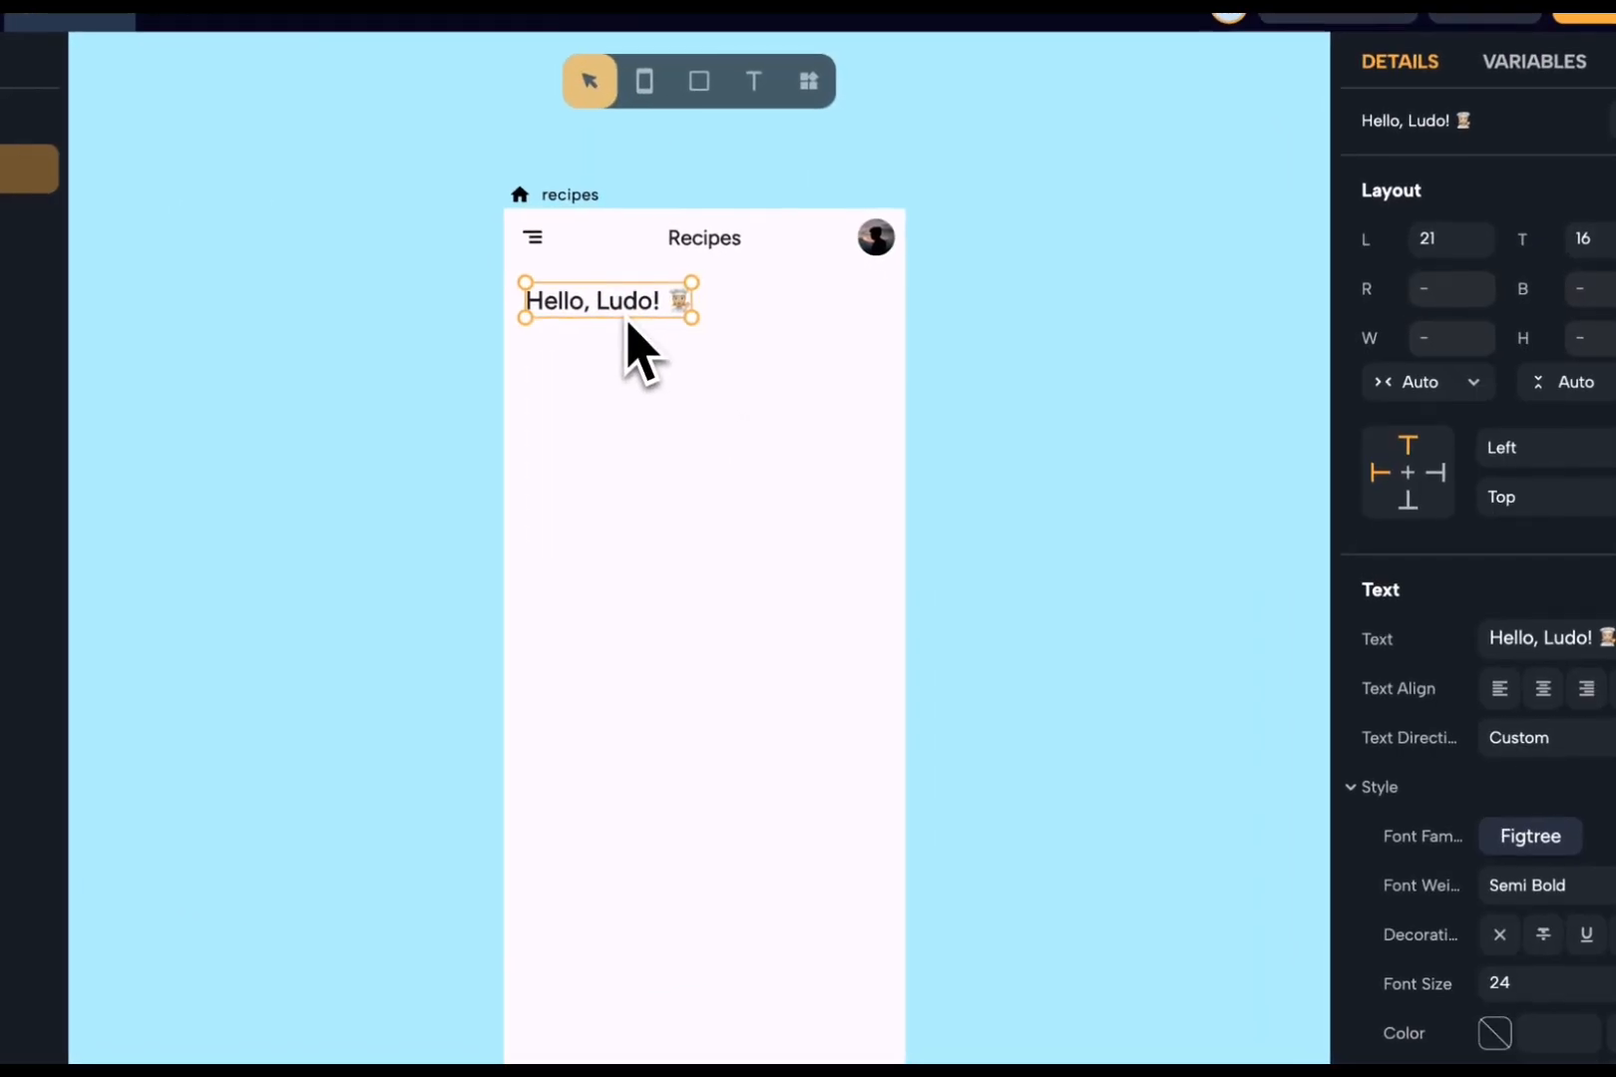
pyautogui.hotkey('ctrl', 'd')
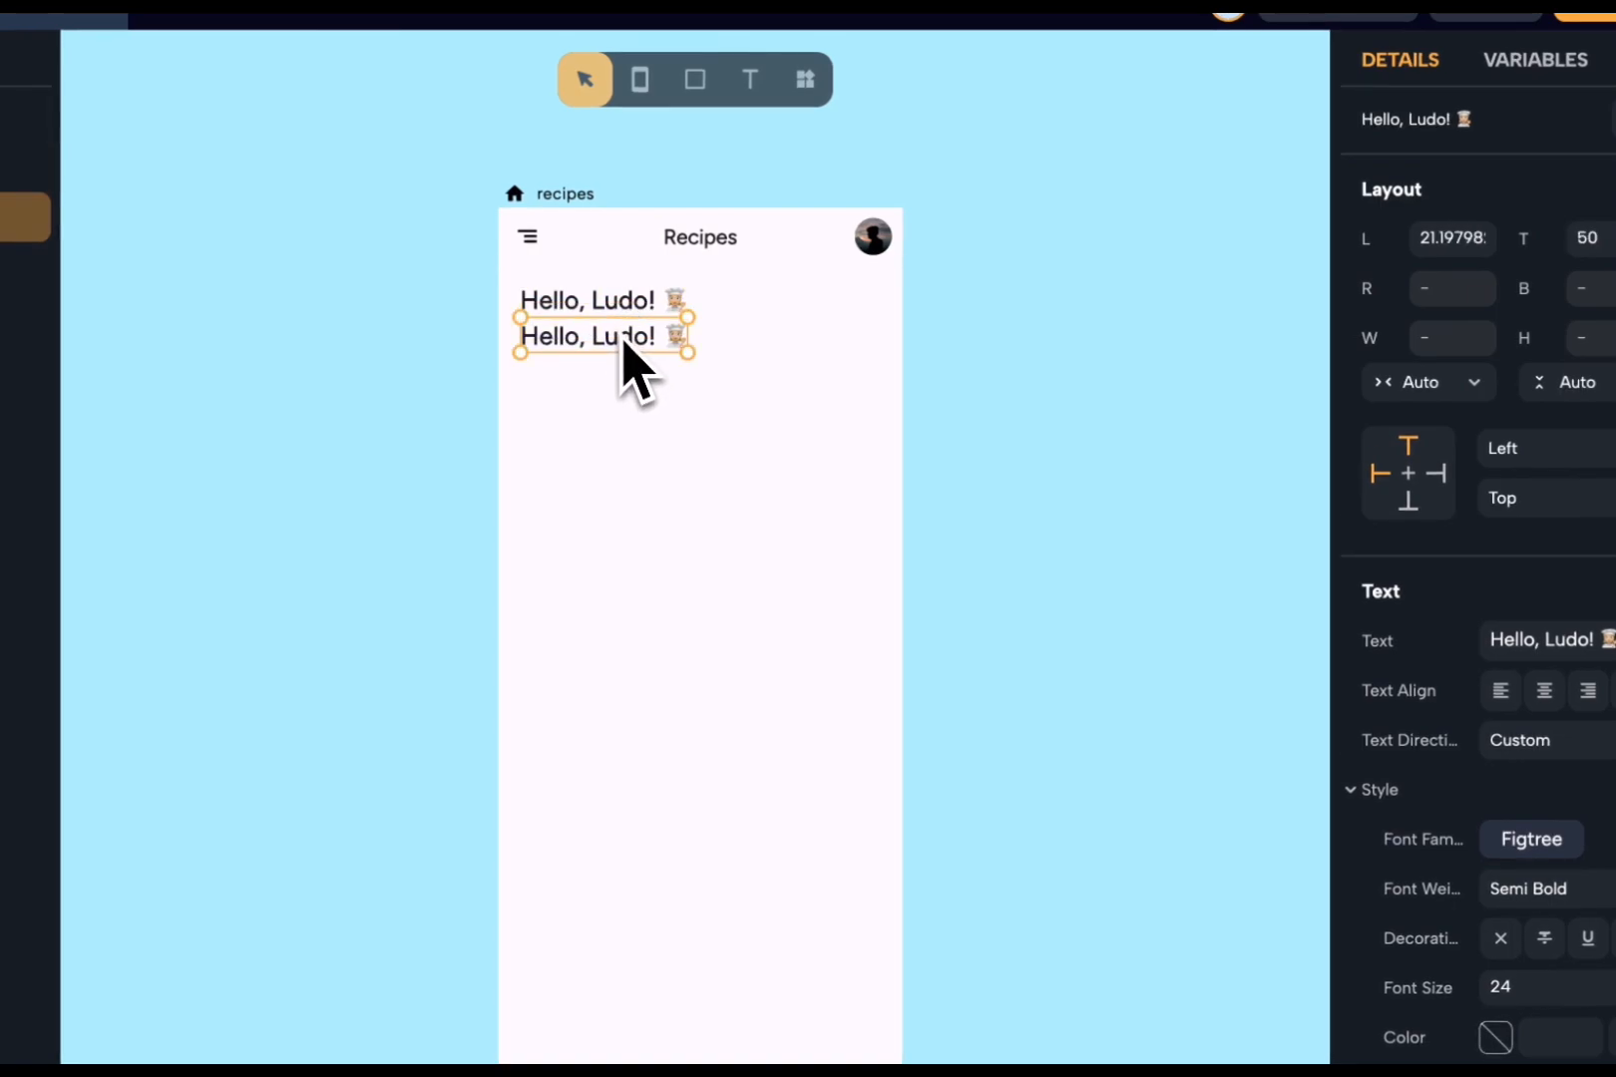
pyautogui.click(1533, 648)
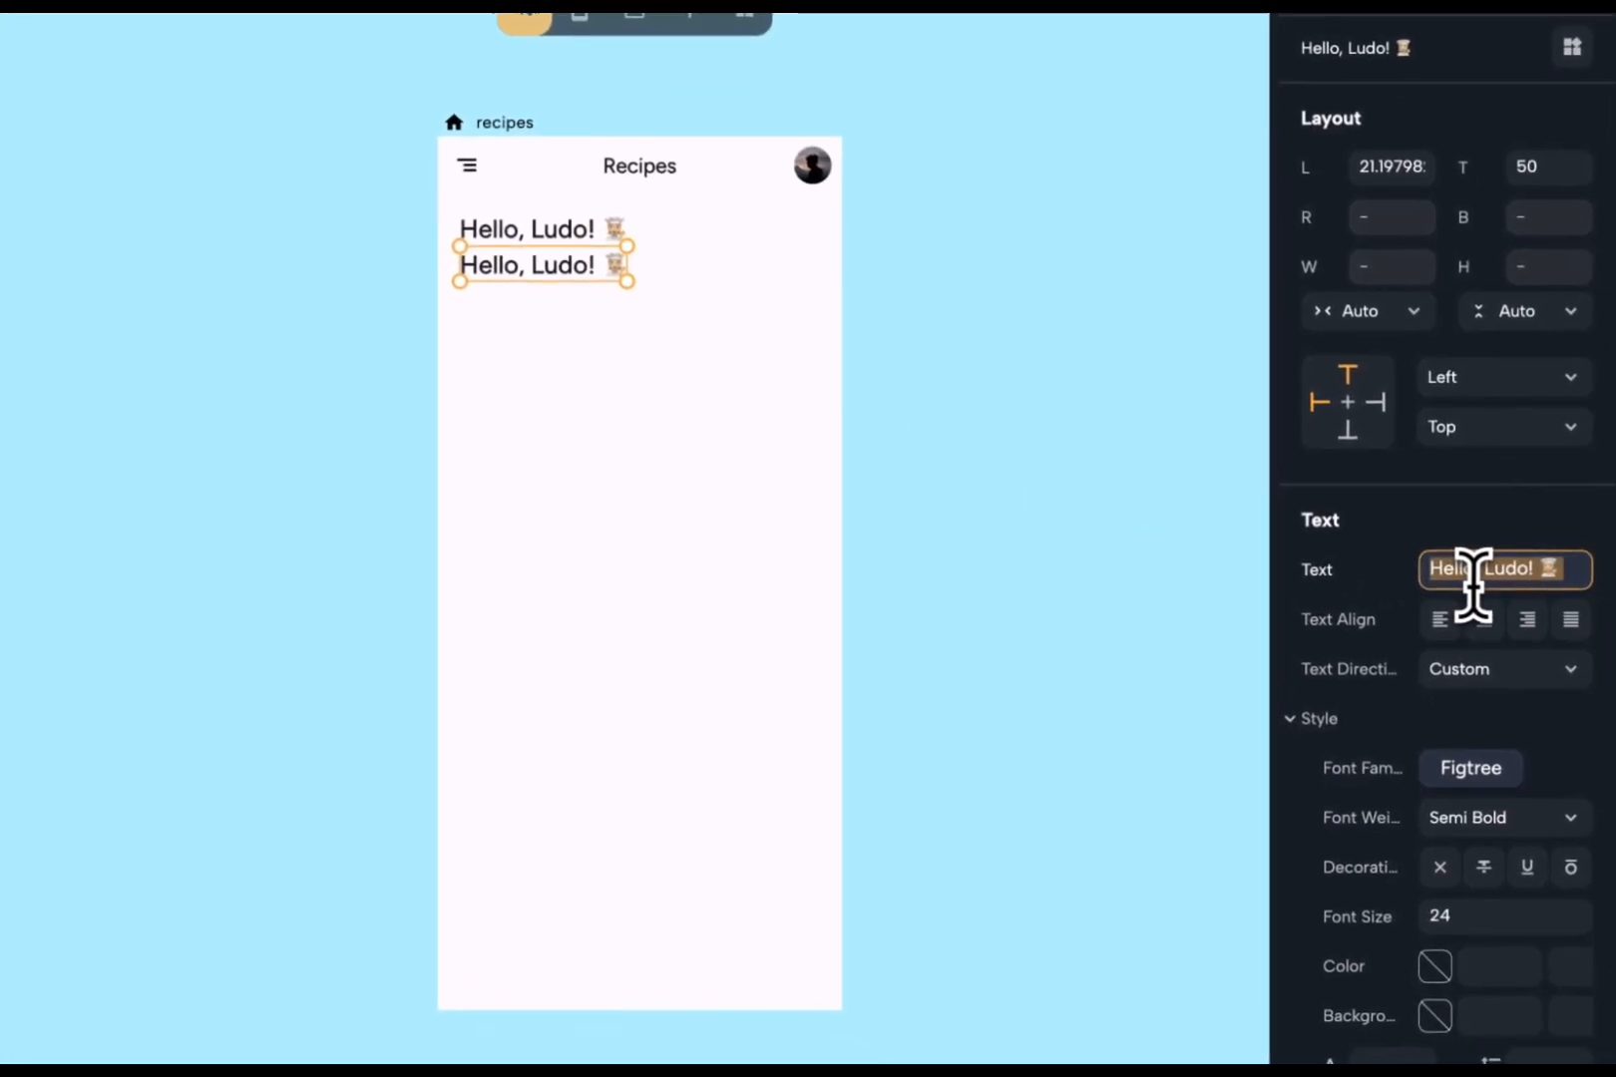
pyautogui.write('What')
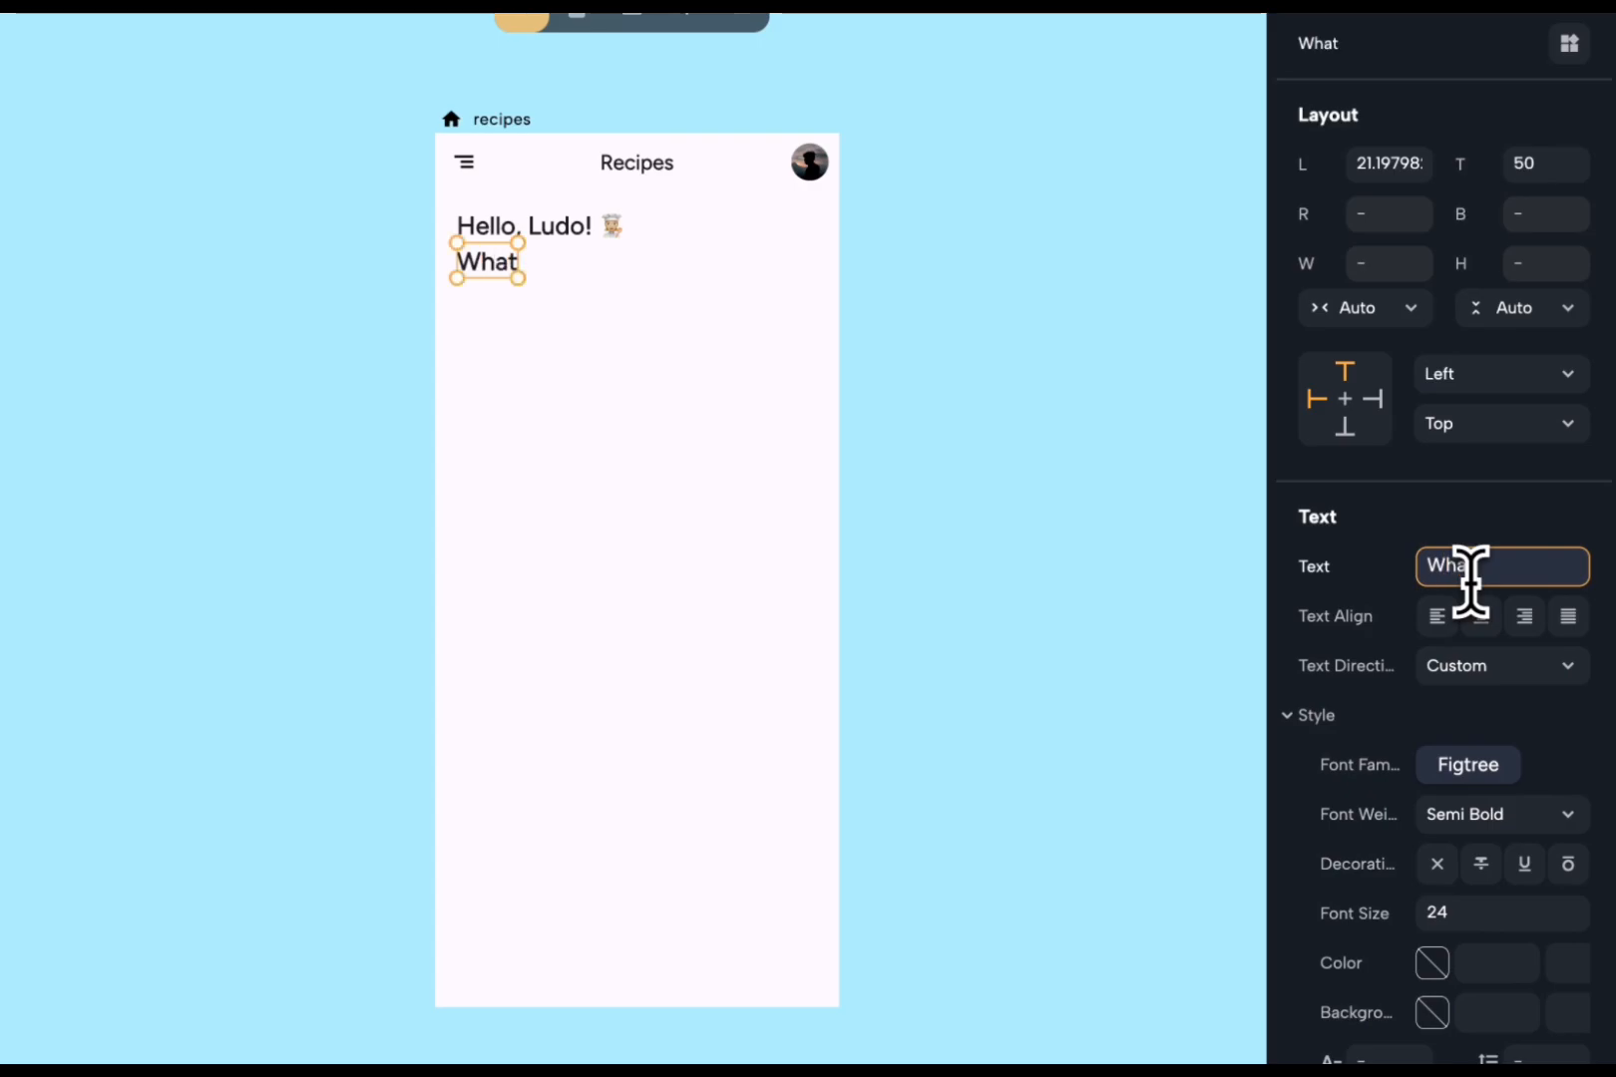
pyautogui.write(' do you w')
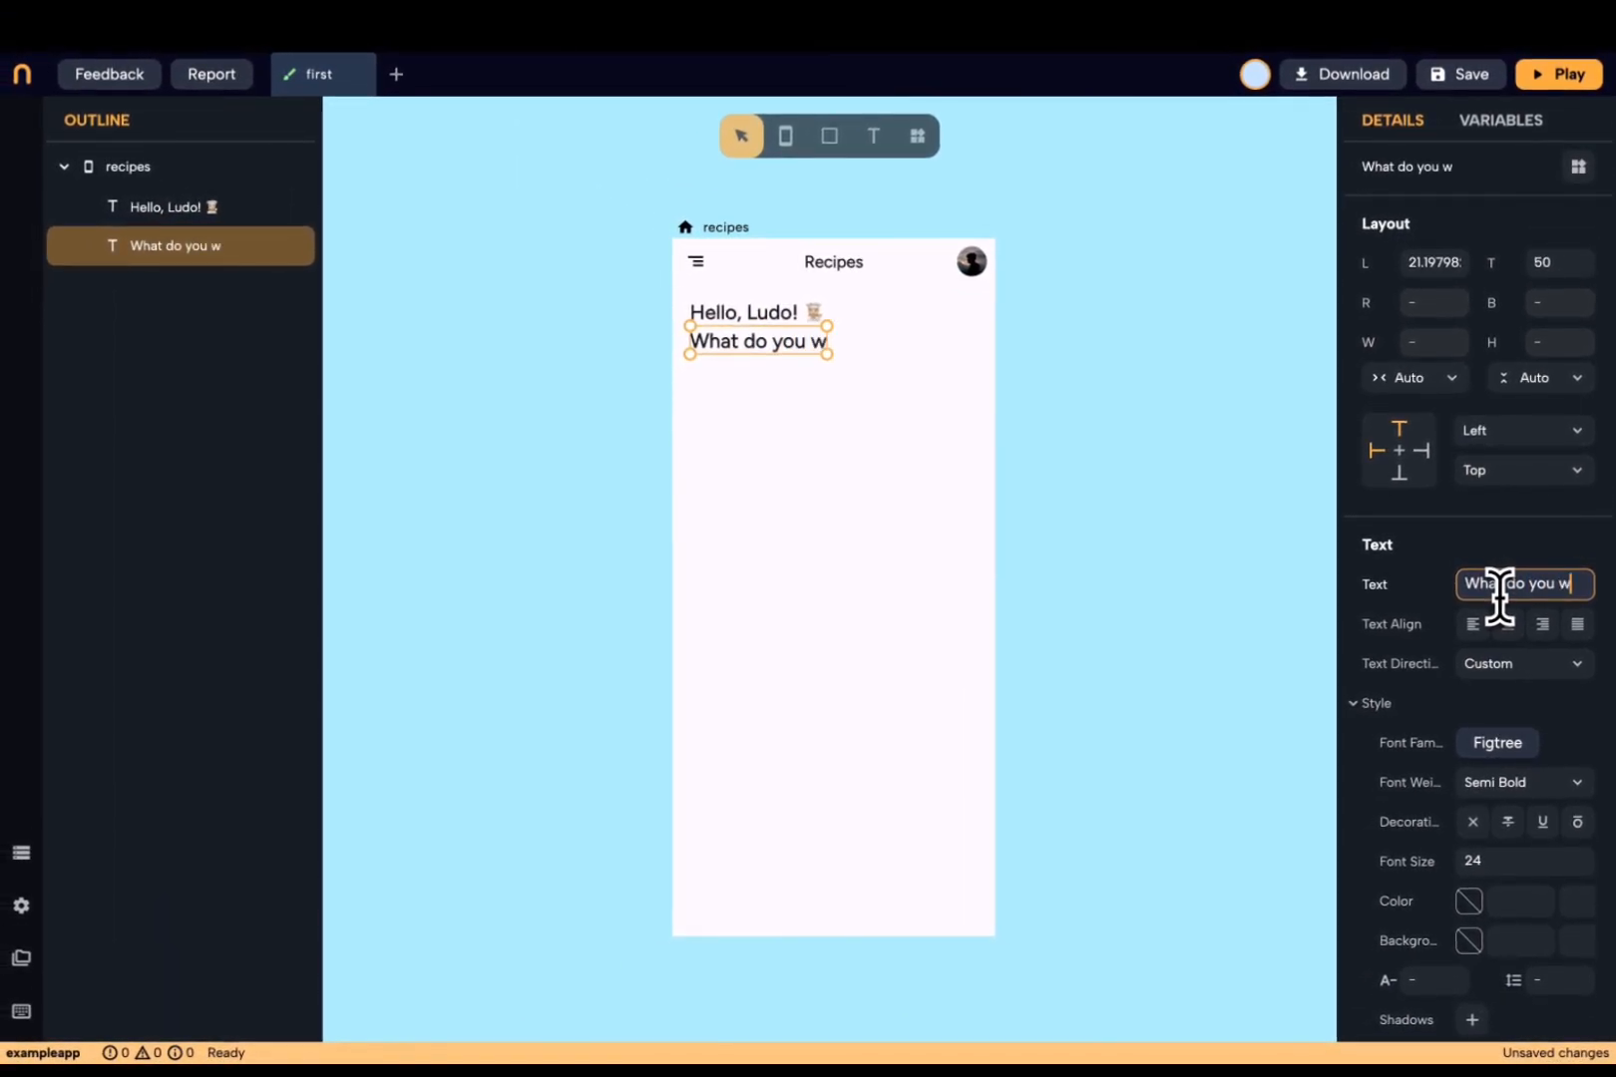
pyautogui.write('ant to coo')
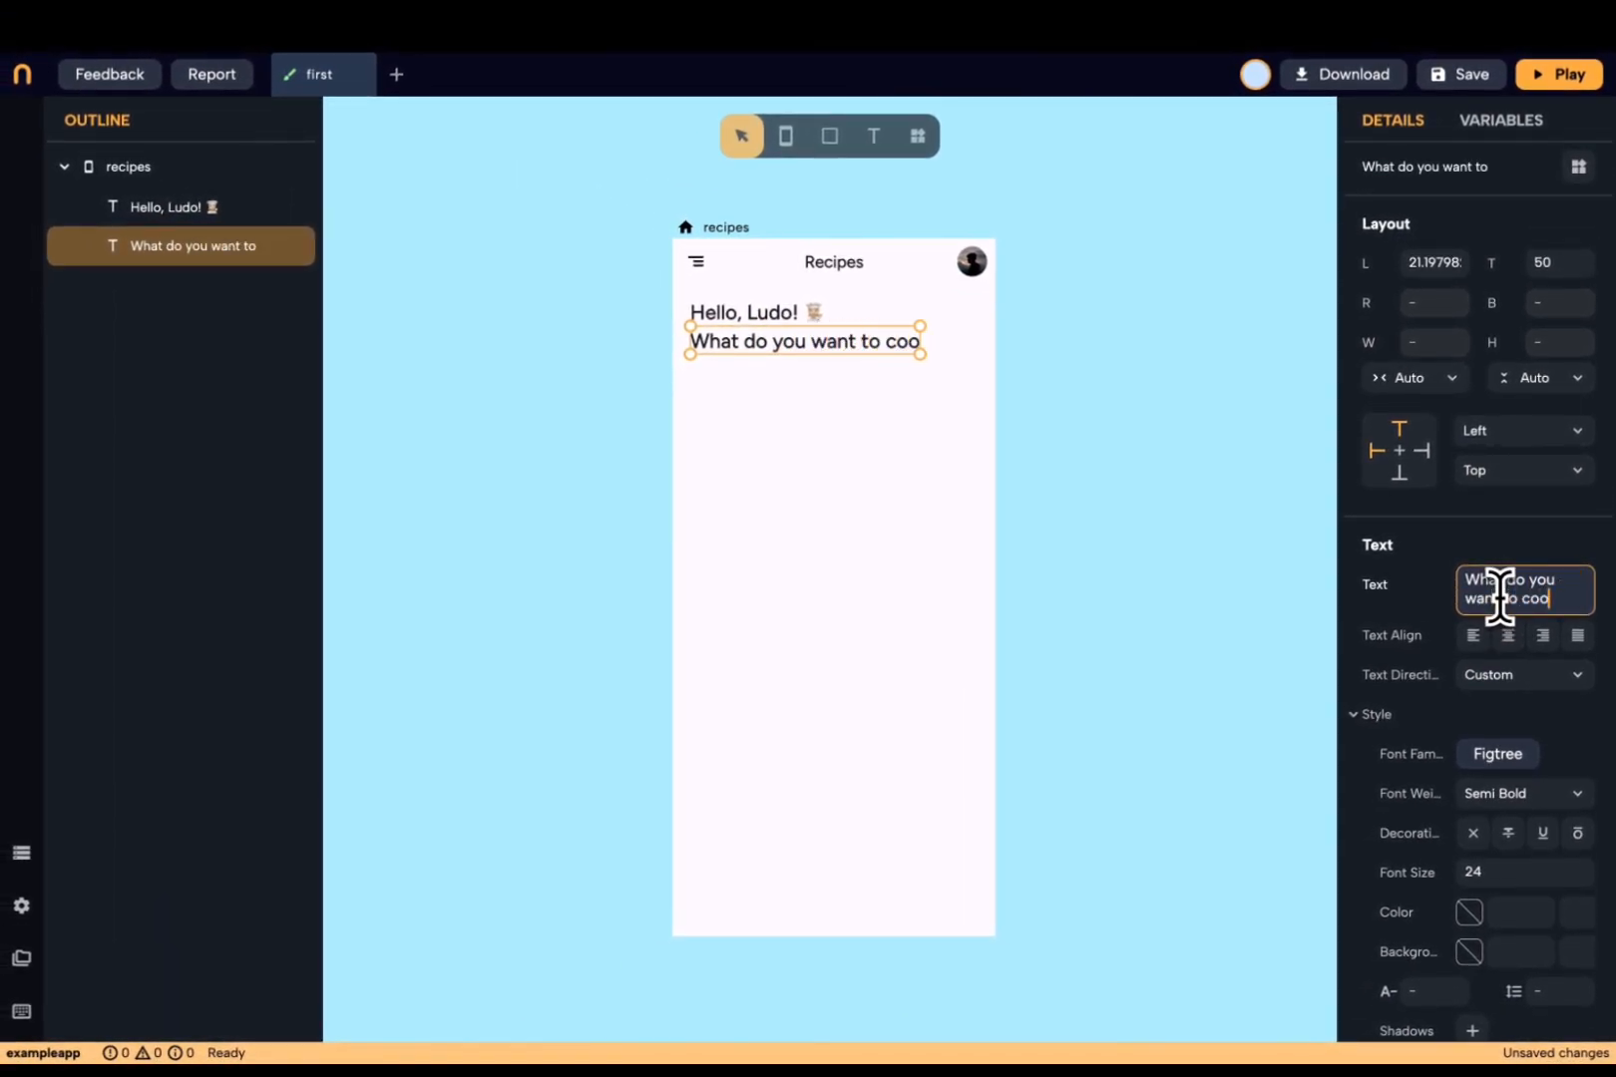
pyautogui.write('k today?')
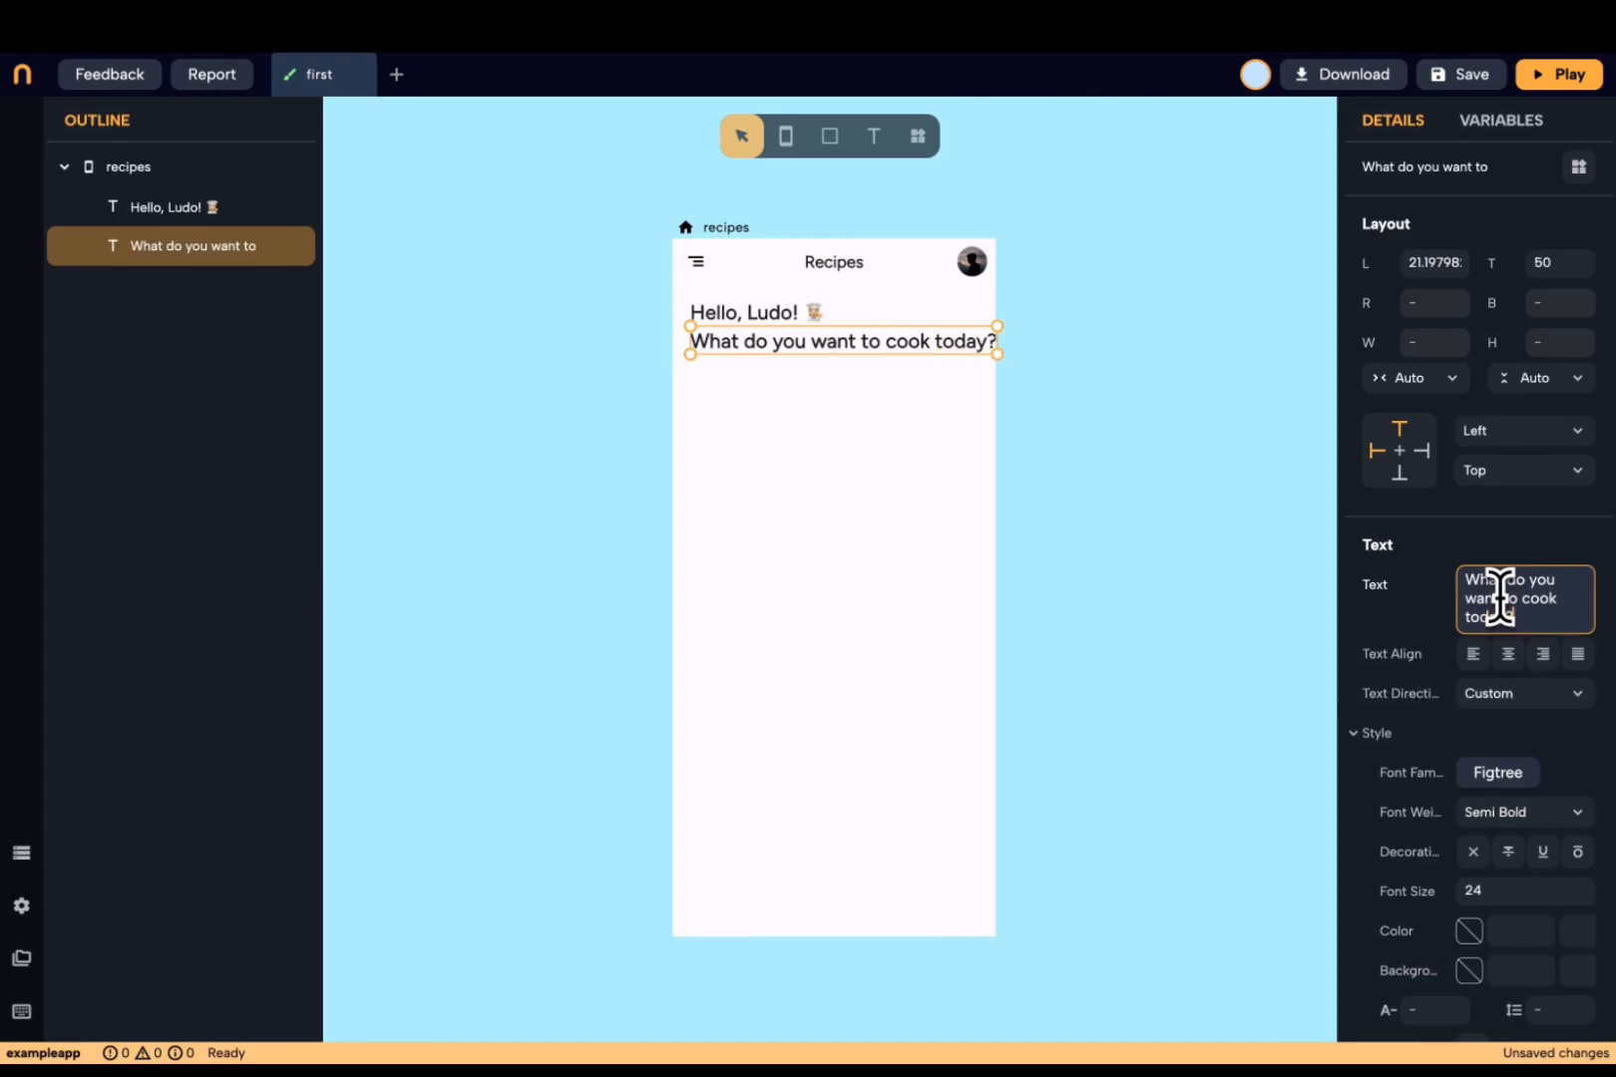
# - Set the font size of the "What do you want to cook today?" text to 18
pyautogui.click(1496, 890)
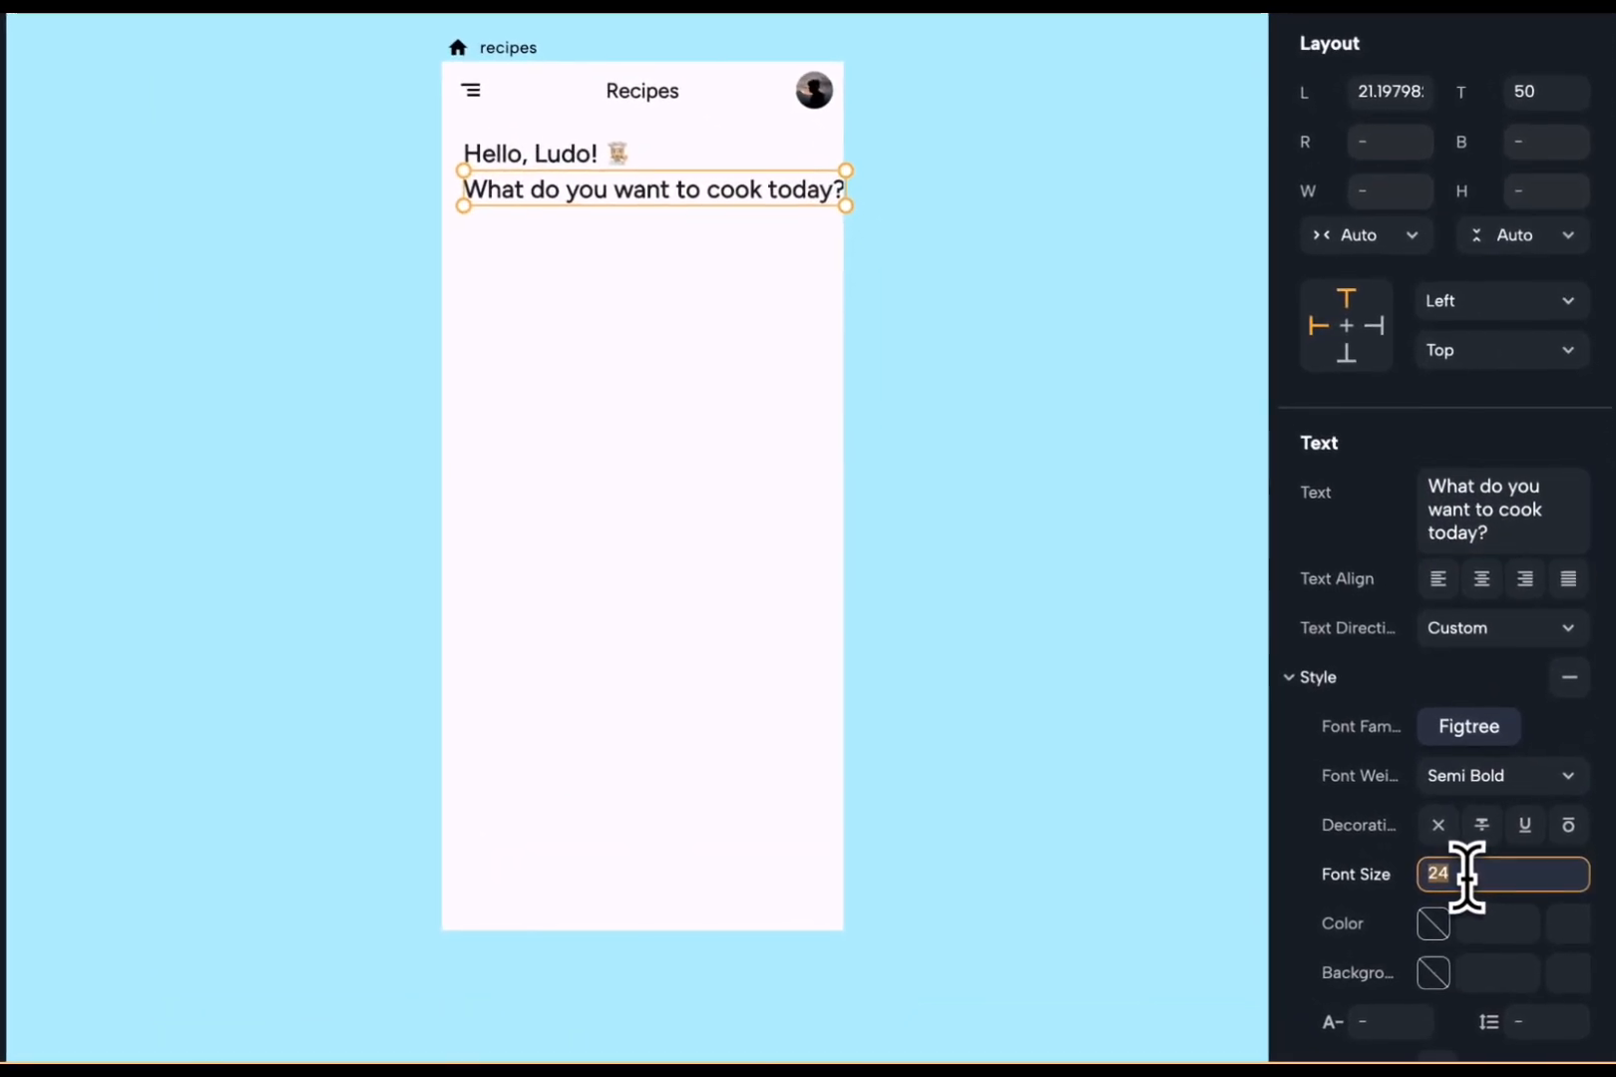
pyautogui.write('18')
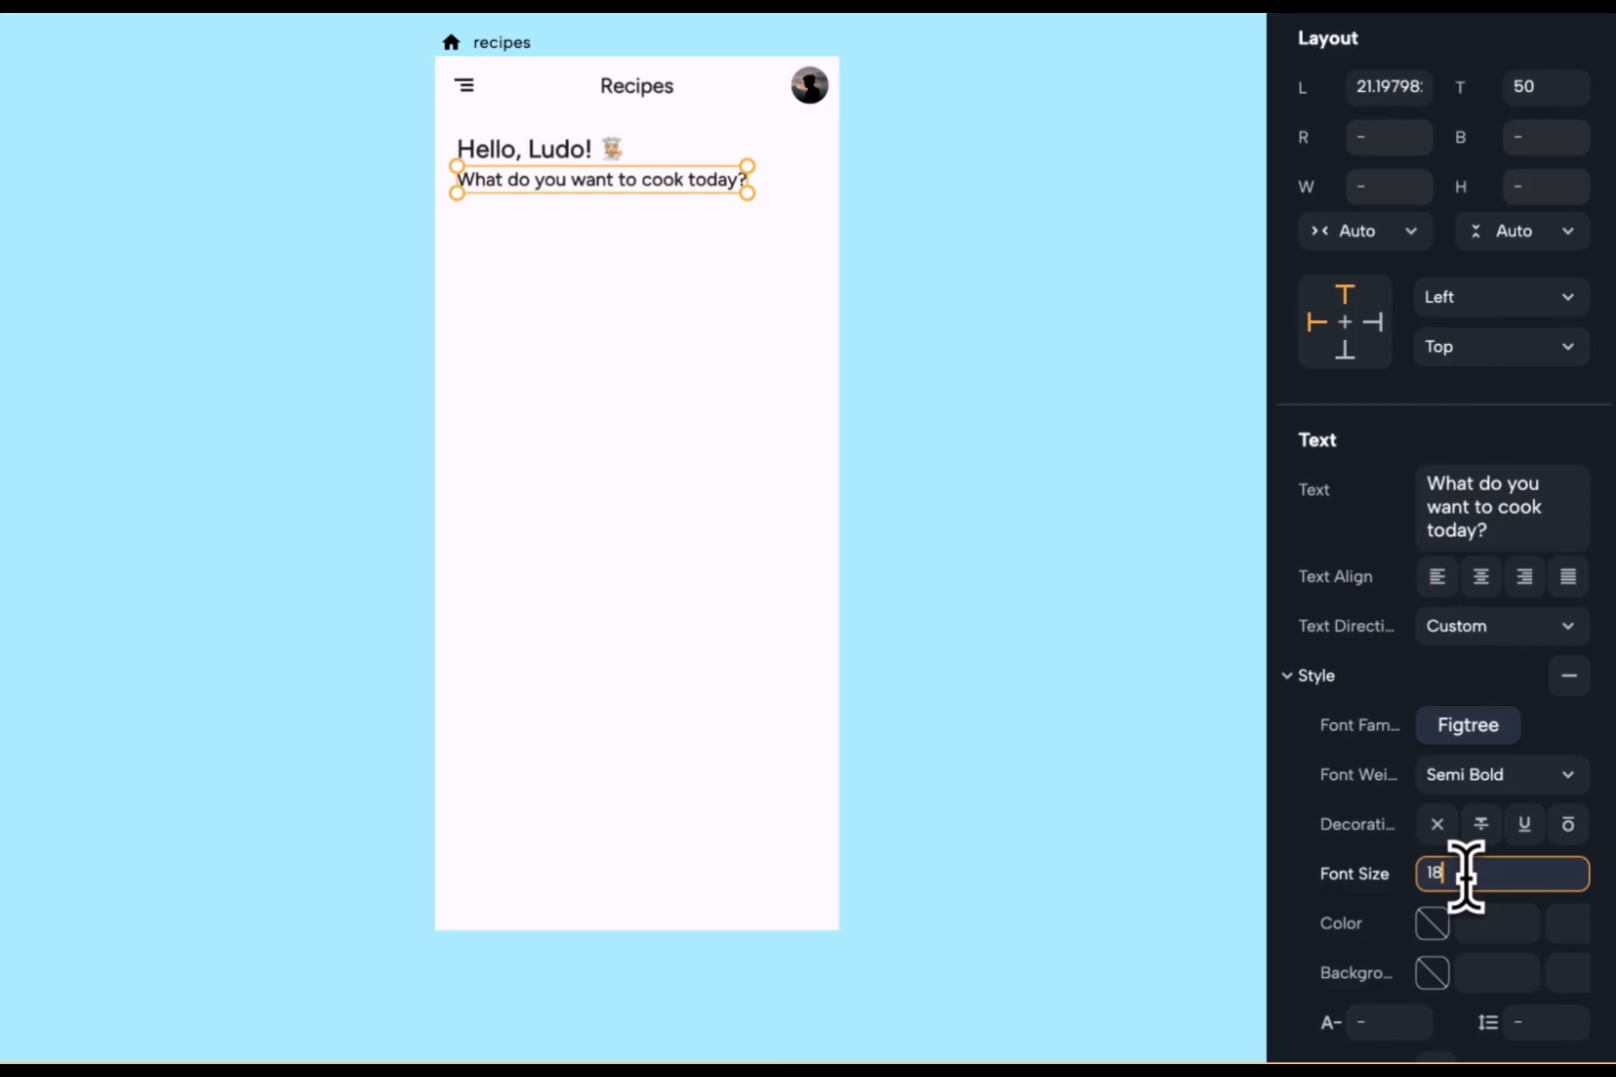
# - Give the "What do you want to cook today?" text a Medium font weight and the grey color 8F8F8F
pyautogui.click(1481, 776)
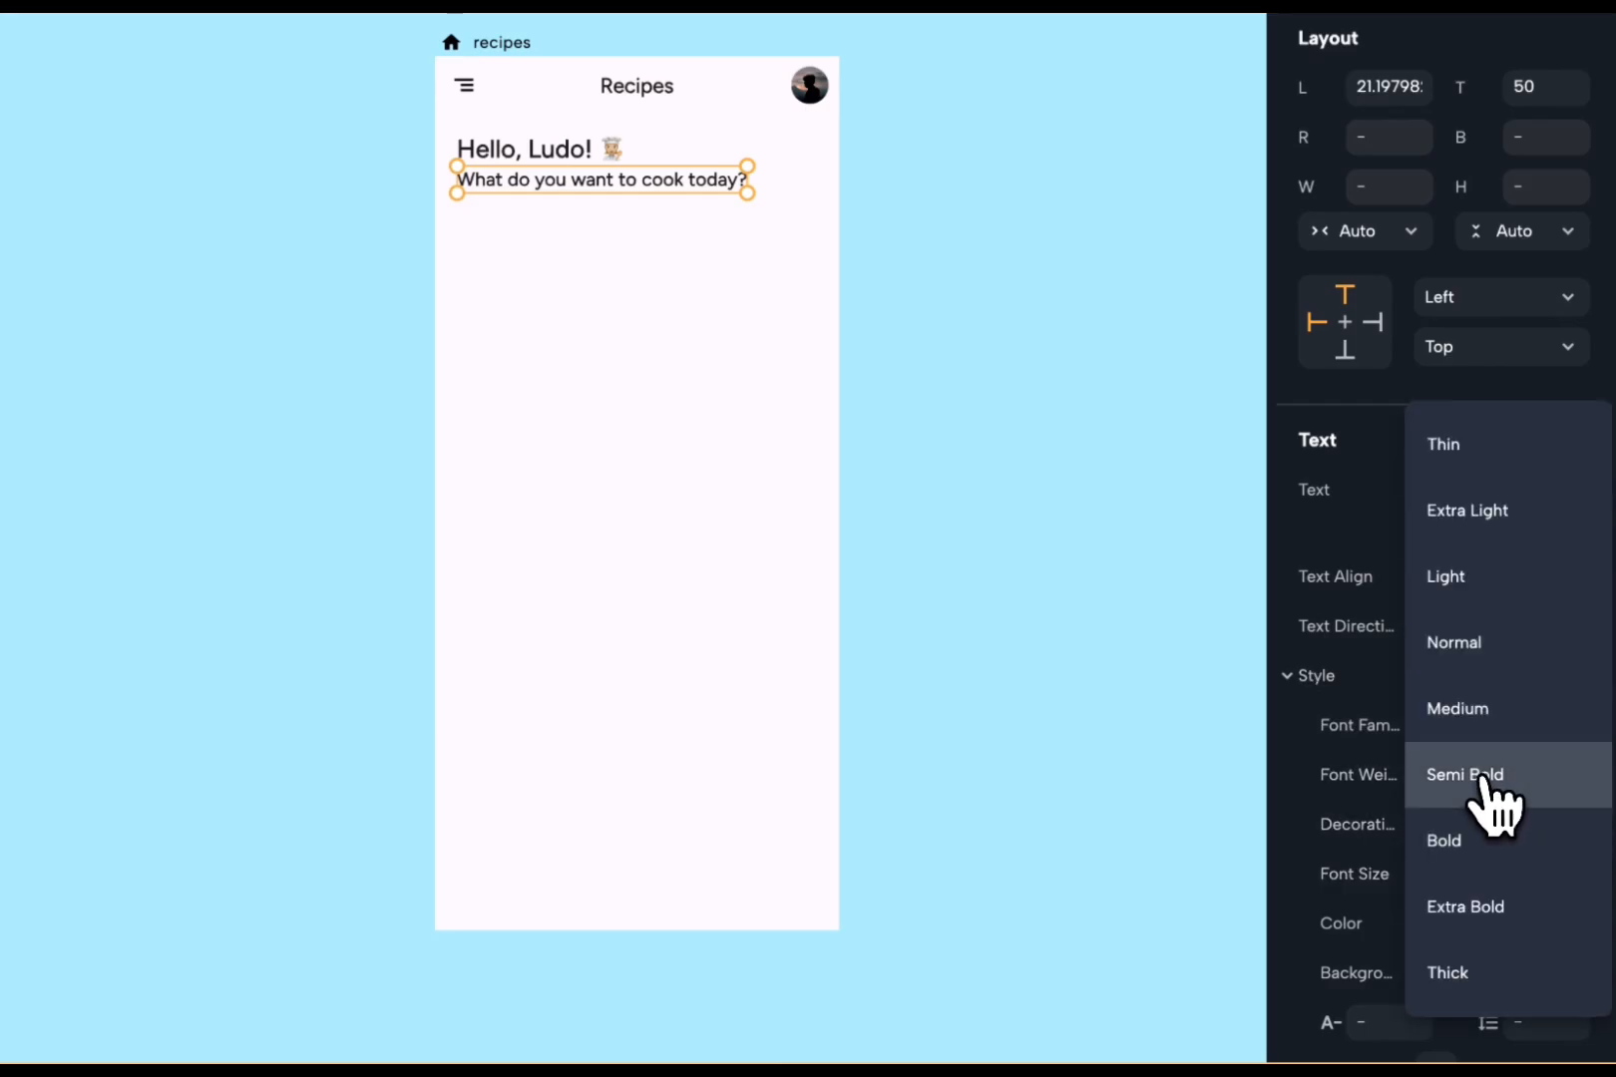
pyautogui.click(1481, 721)
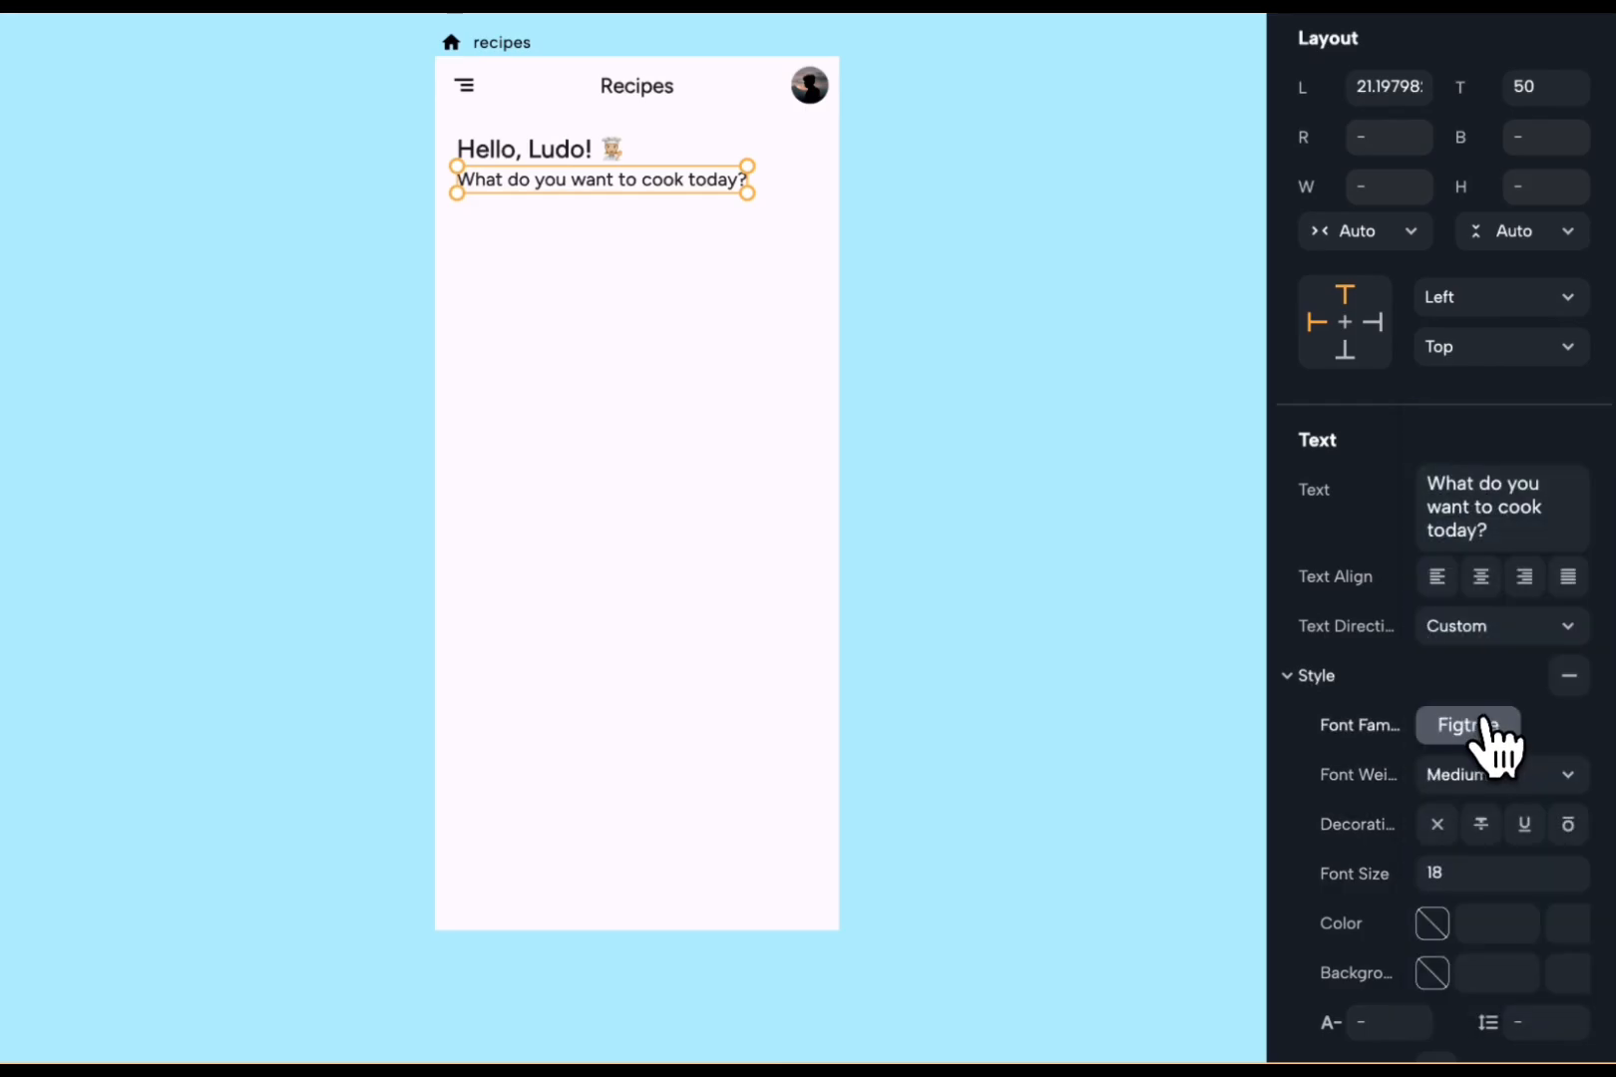
pyautogui.click(1432, 923)
pyautogui.click(1063, 720)
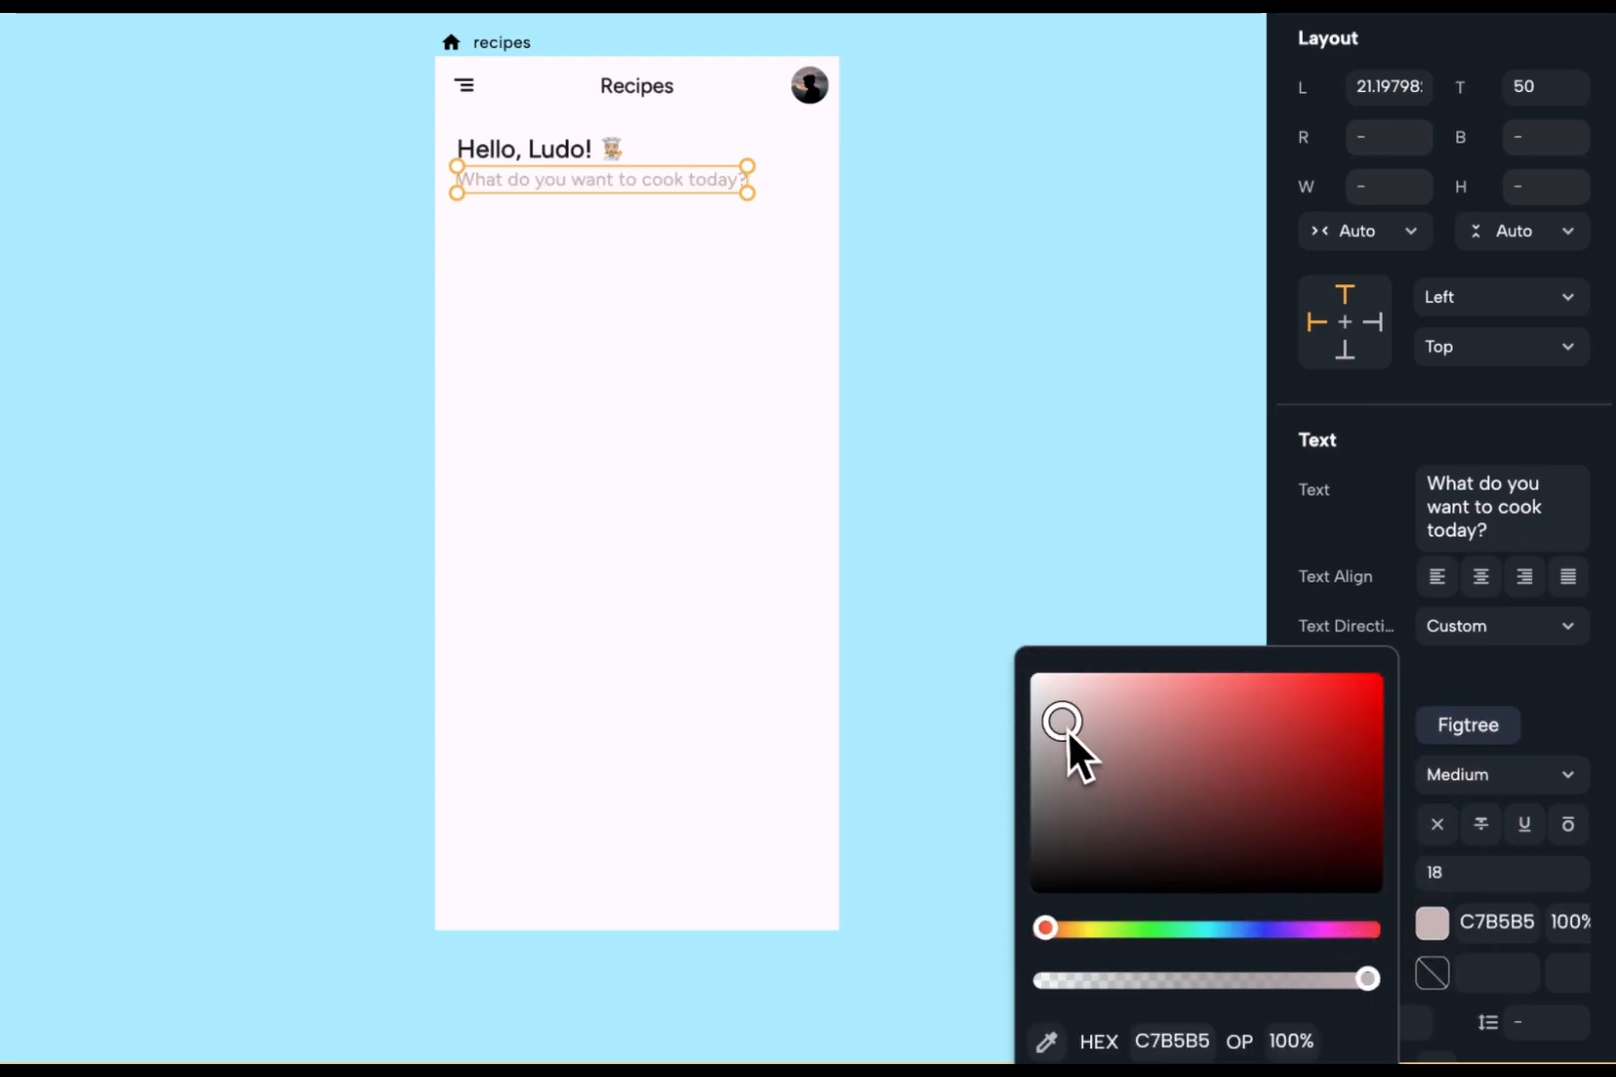
pyautogui.moveTo(1067, 728); pyautogui.dragTo(1006, 773)
pyautogui.click(926, 466)
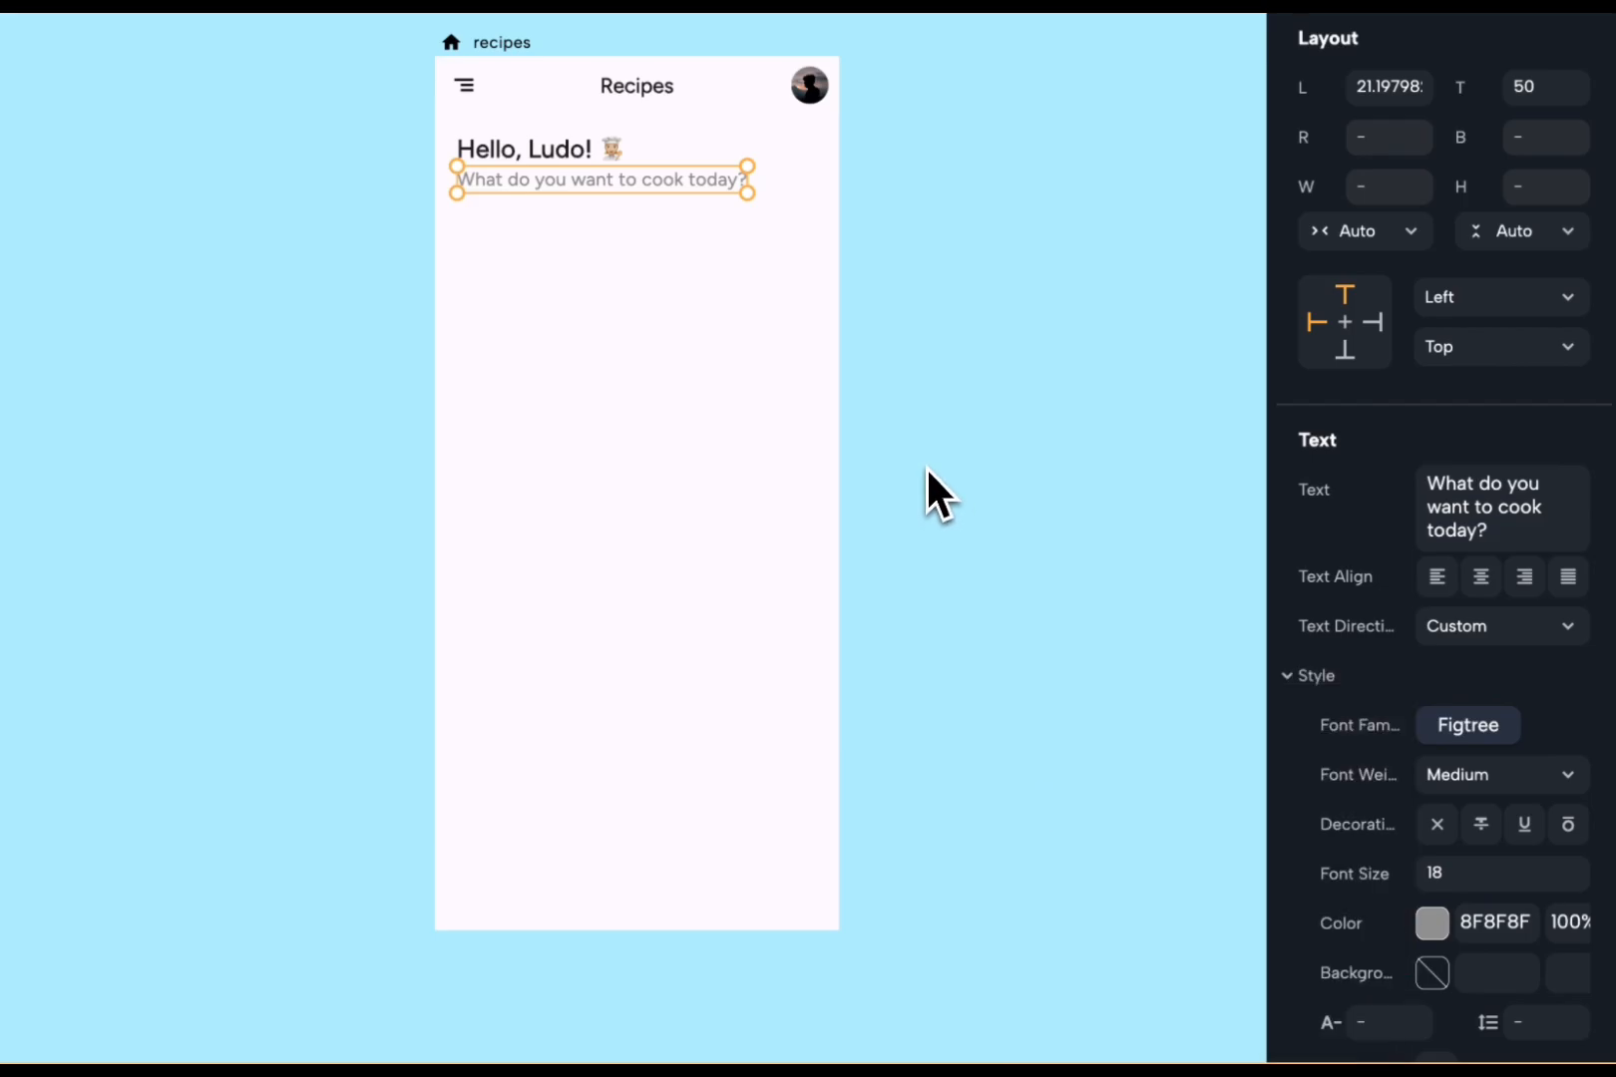
pyautogui.click(926, 468)
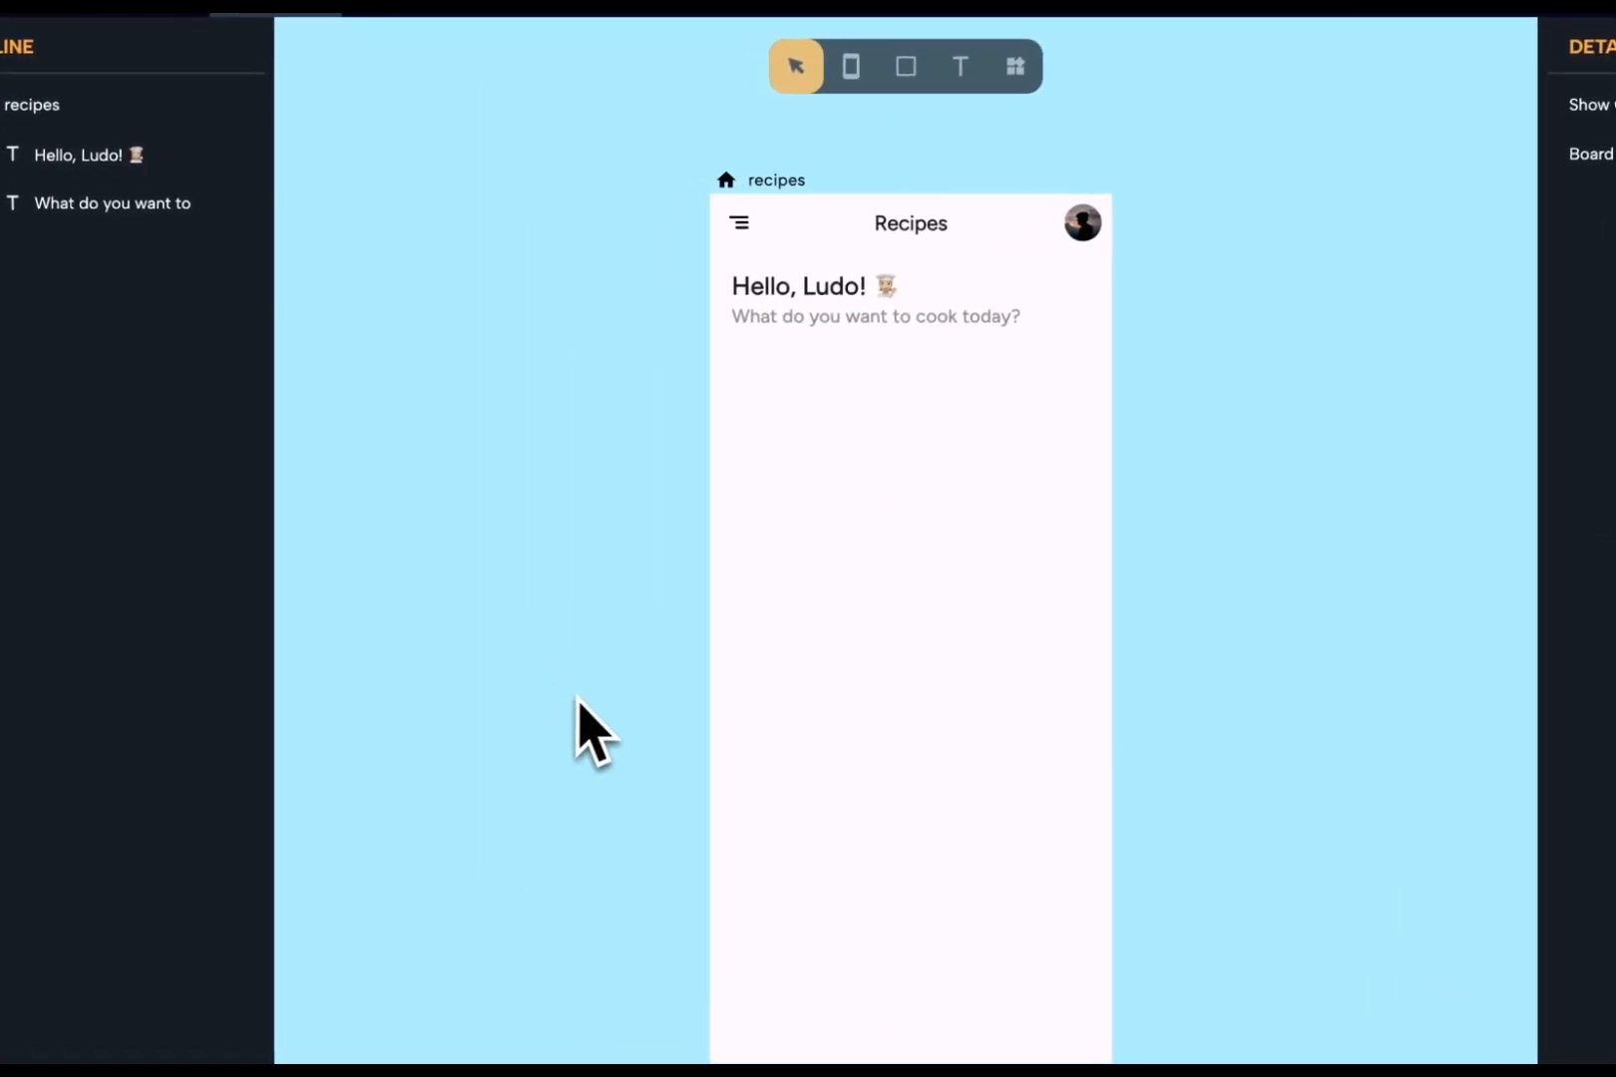
# - Group the greeting and the "What do you want to cook today?" text into a vertical layout with top-left alignment
pyautogui.click(807, 325)
pyautogui.keyDown('shift'); pyautogui.click(815, 296); pyautogui.keyUp('shift')
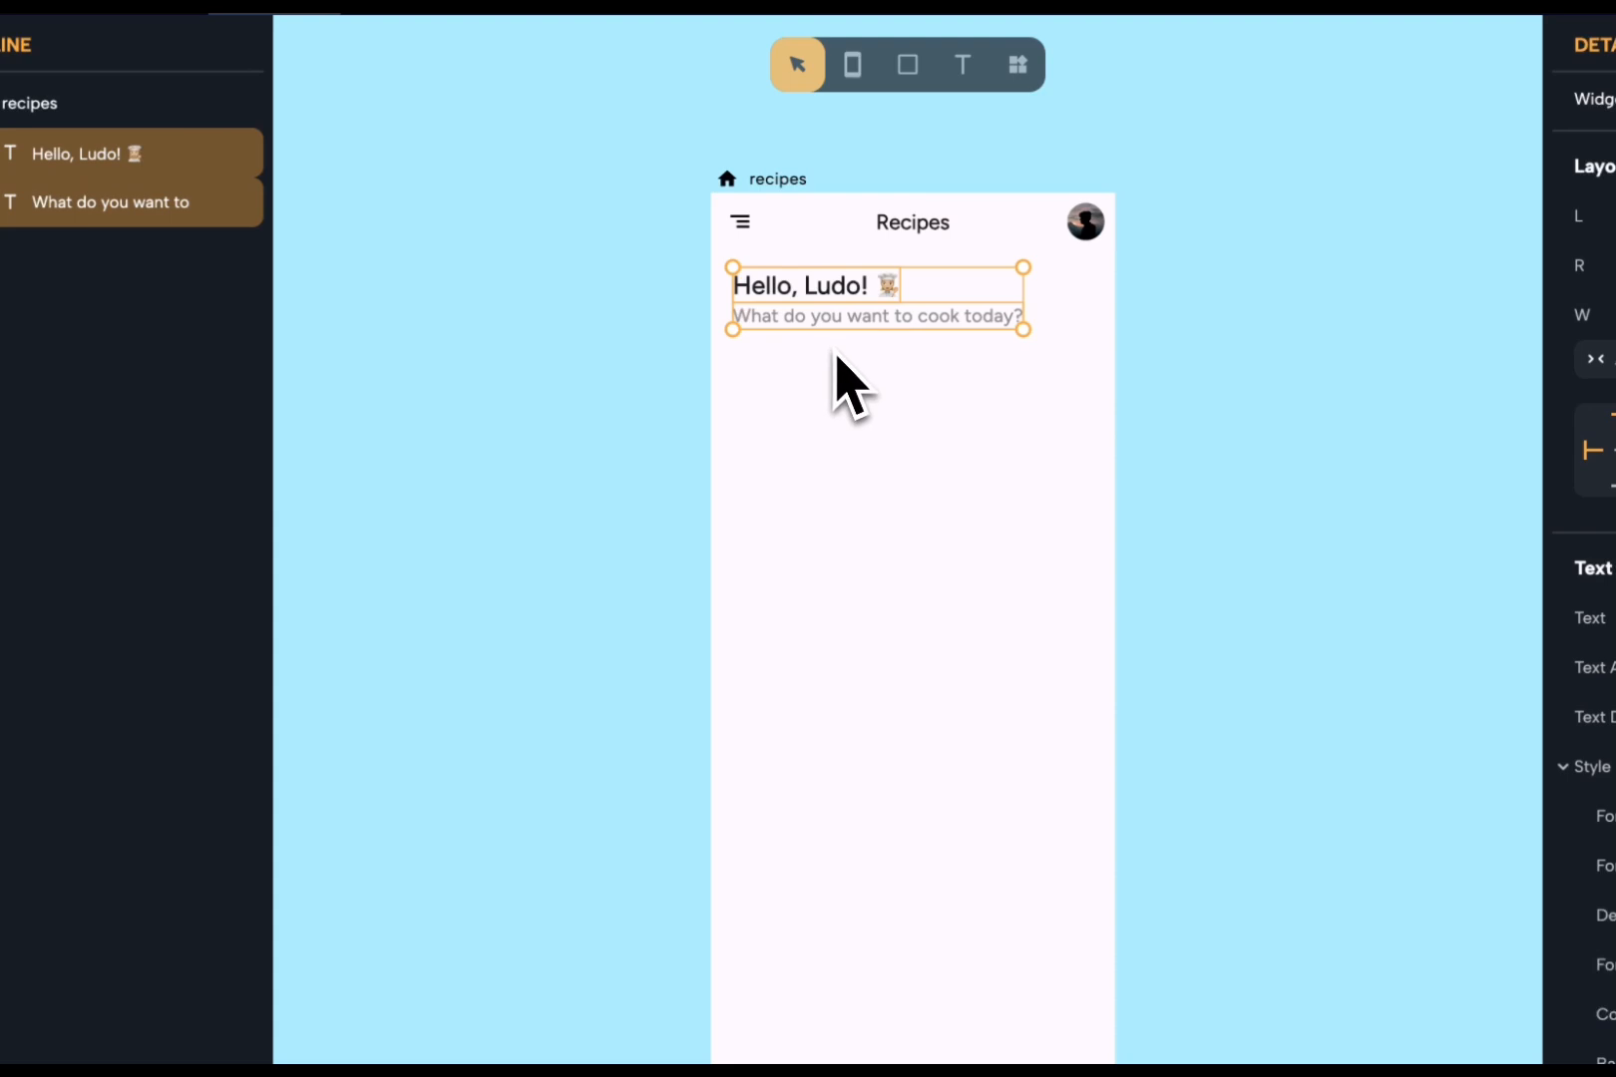
pyautogui.press('super+g')
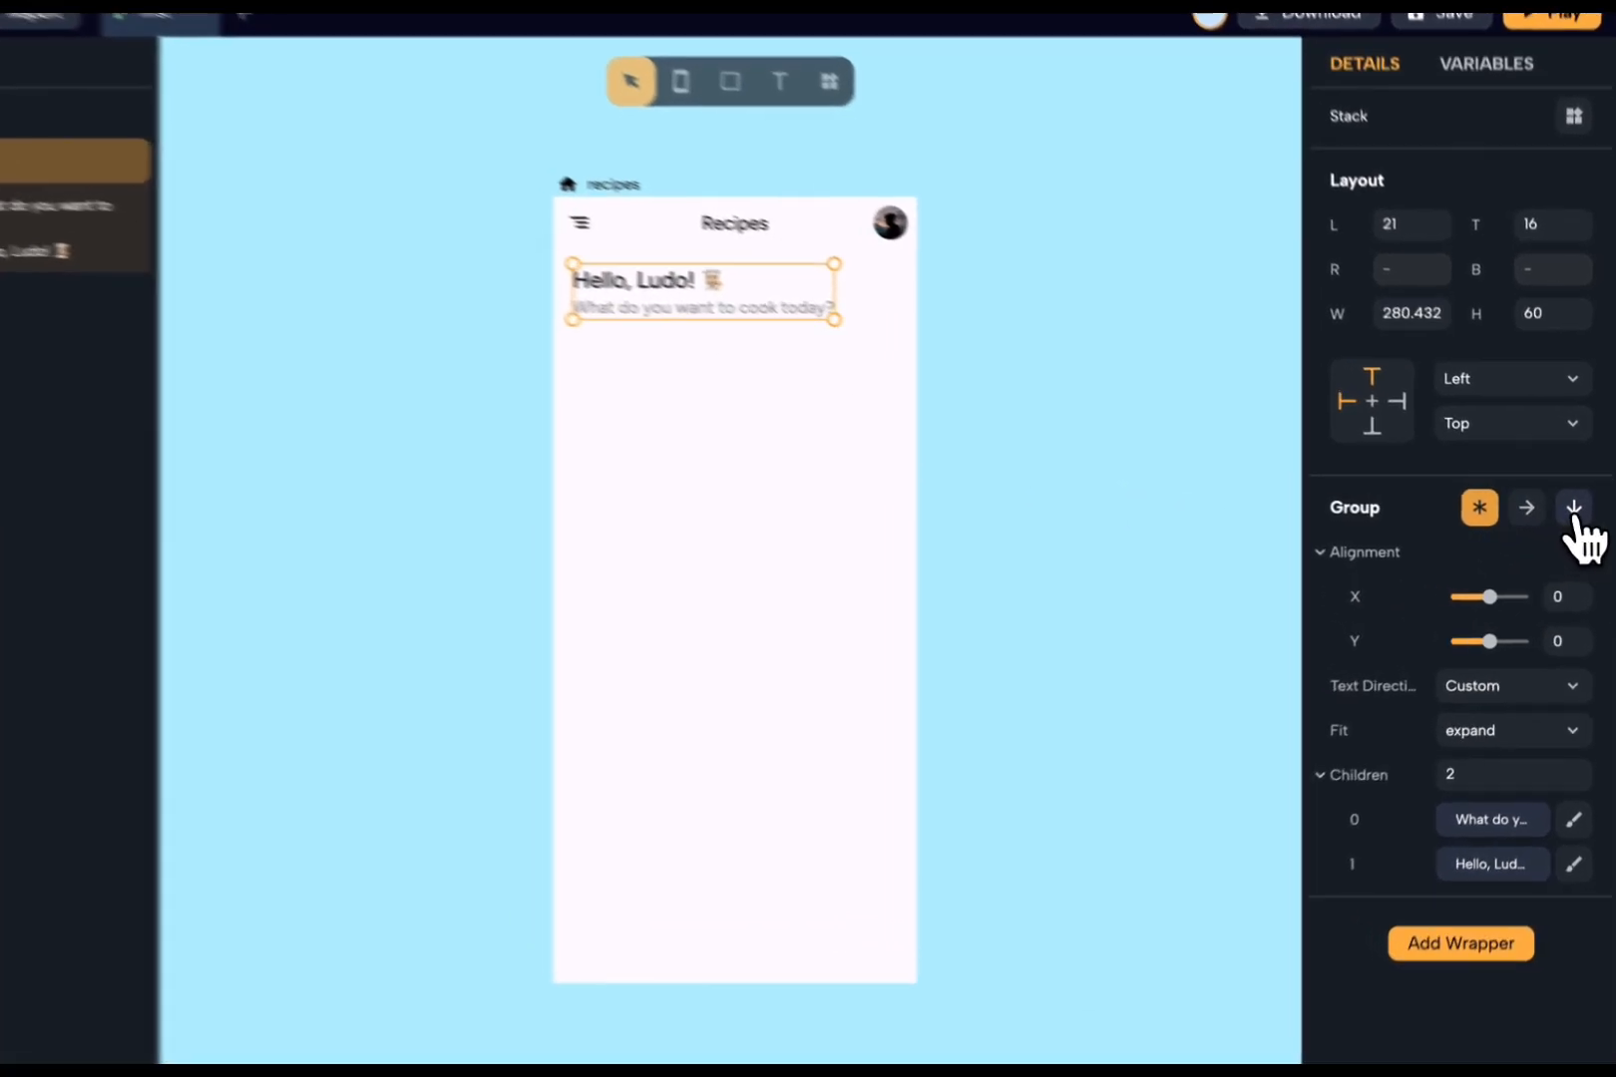
pyautogui.click(1578, 516)
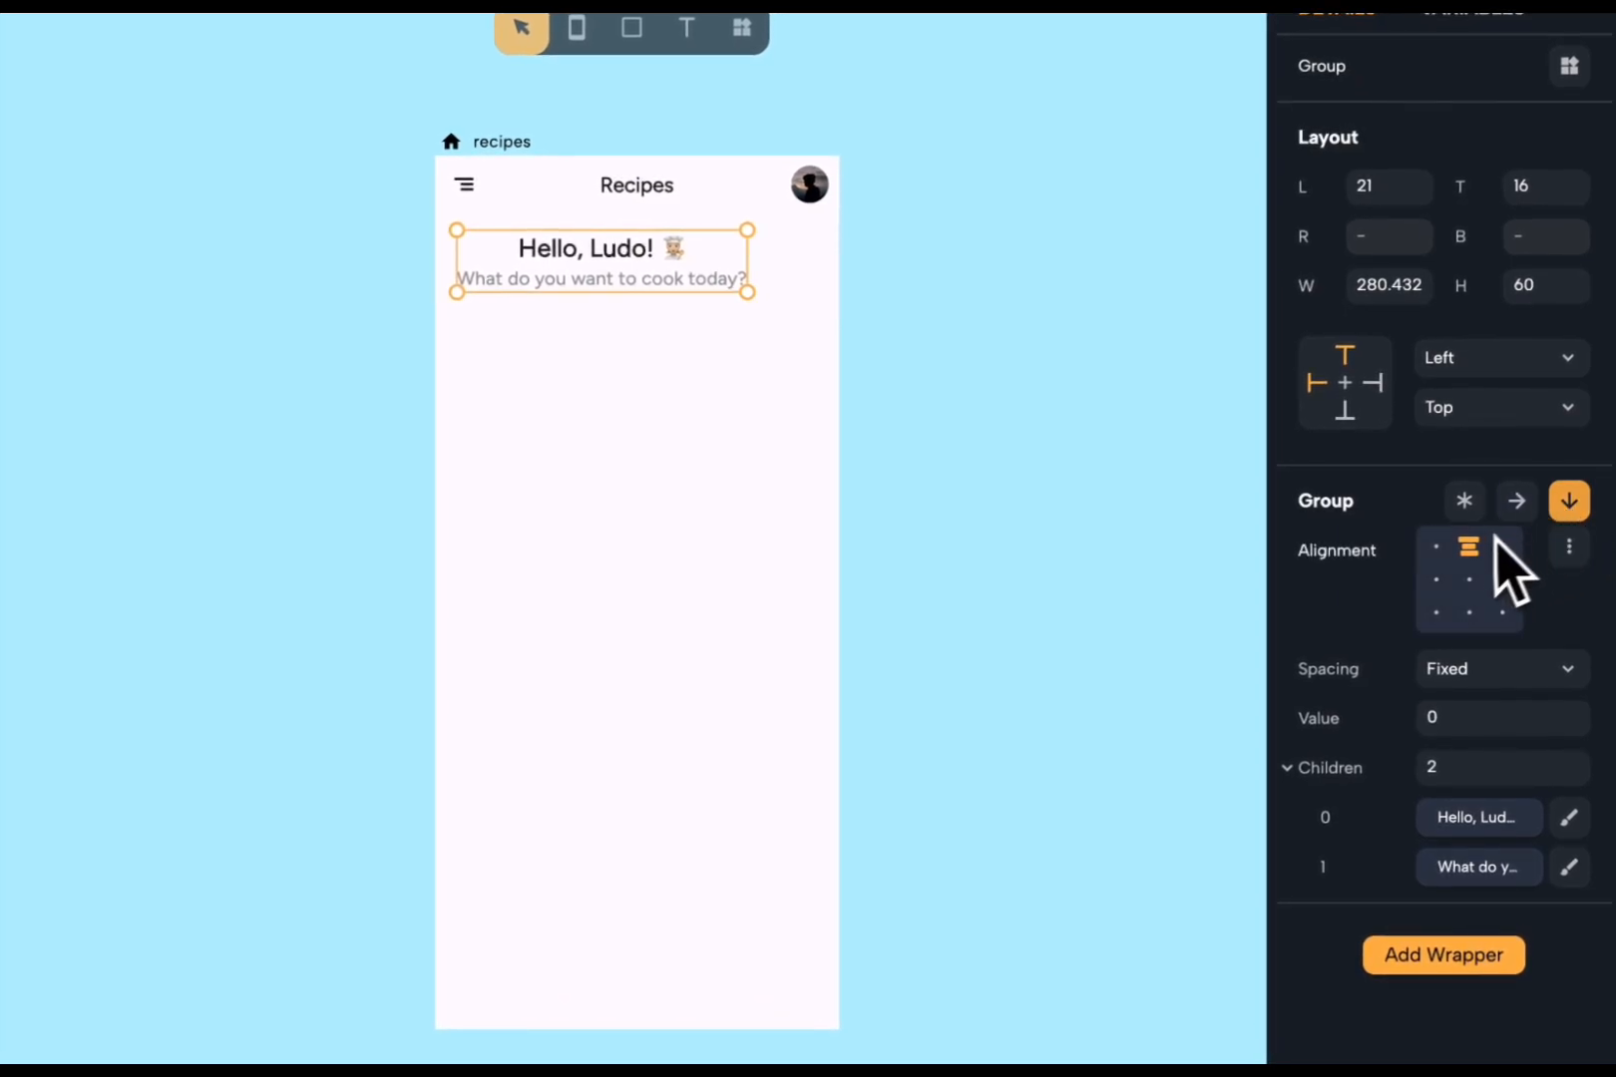
pyautogui.click(1442, 550)
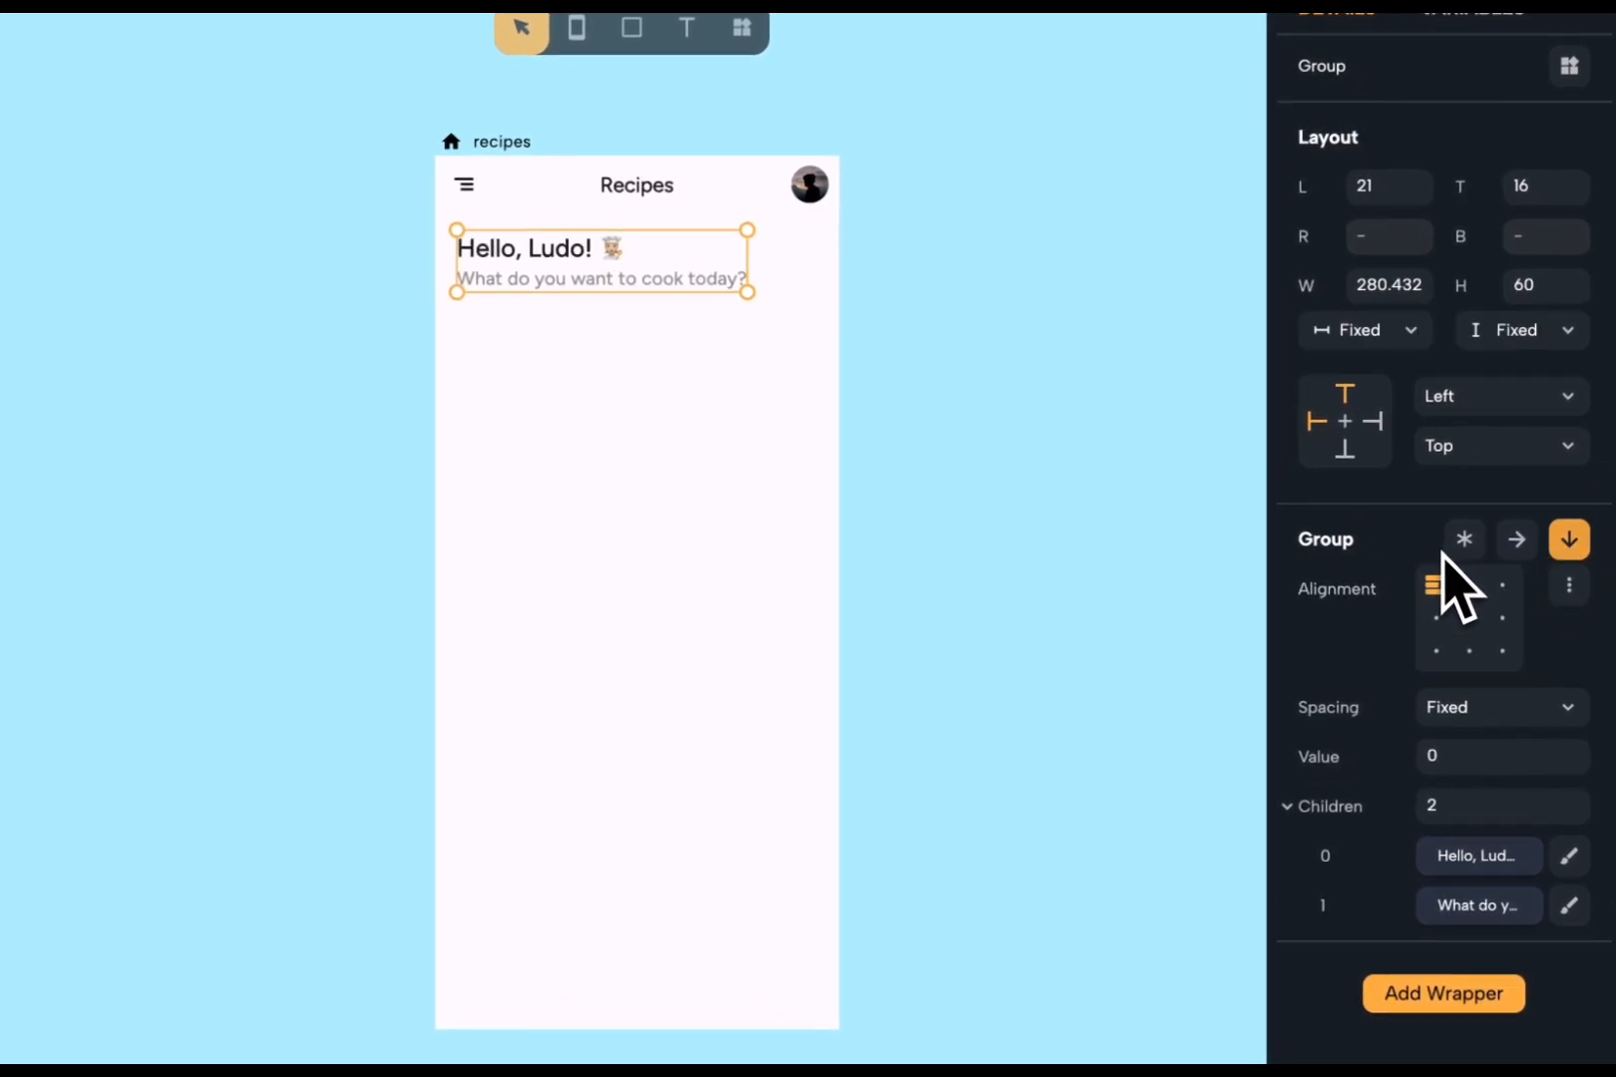
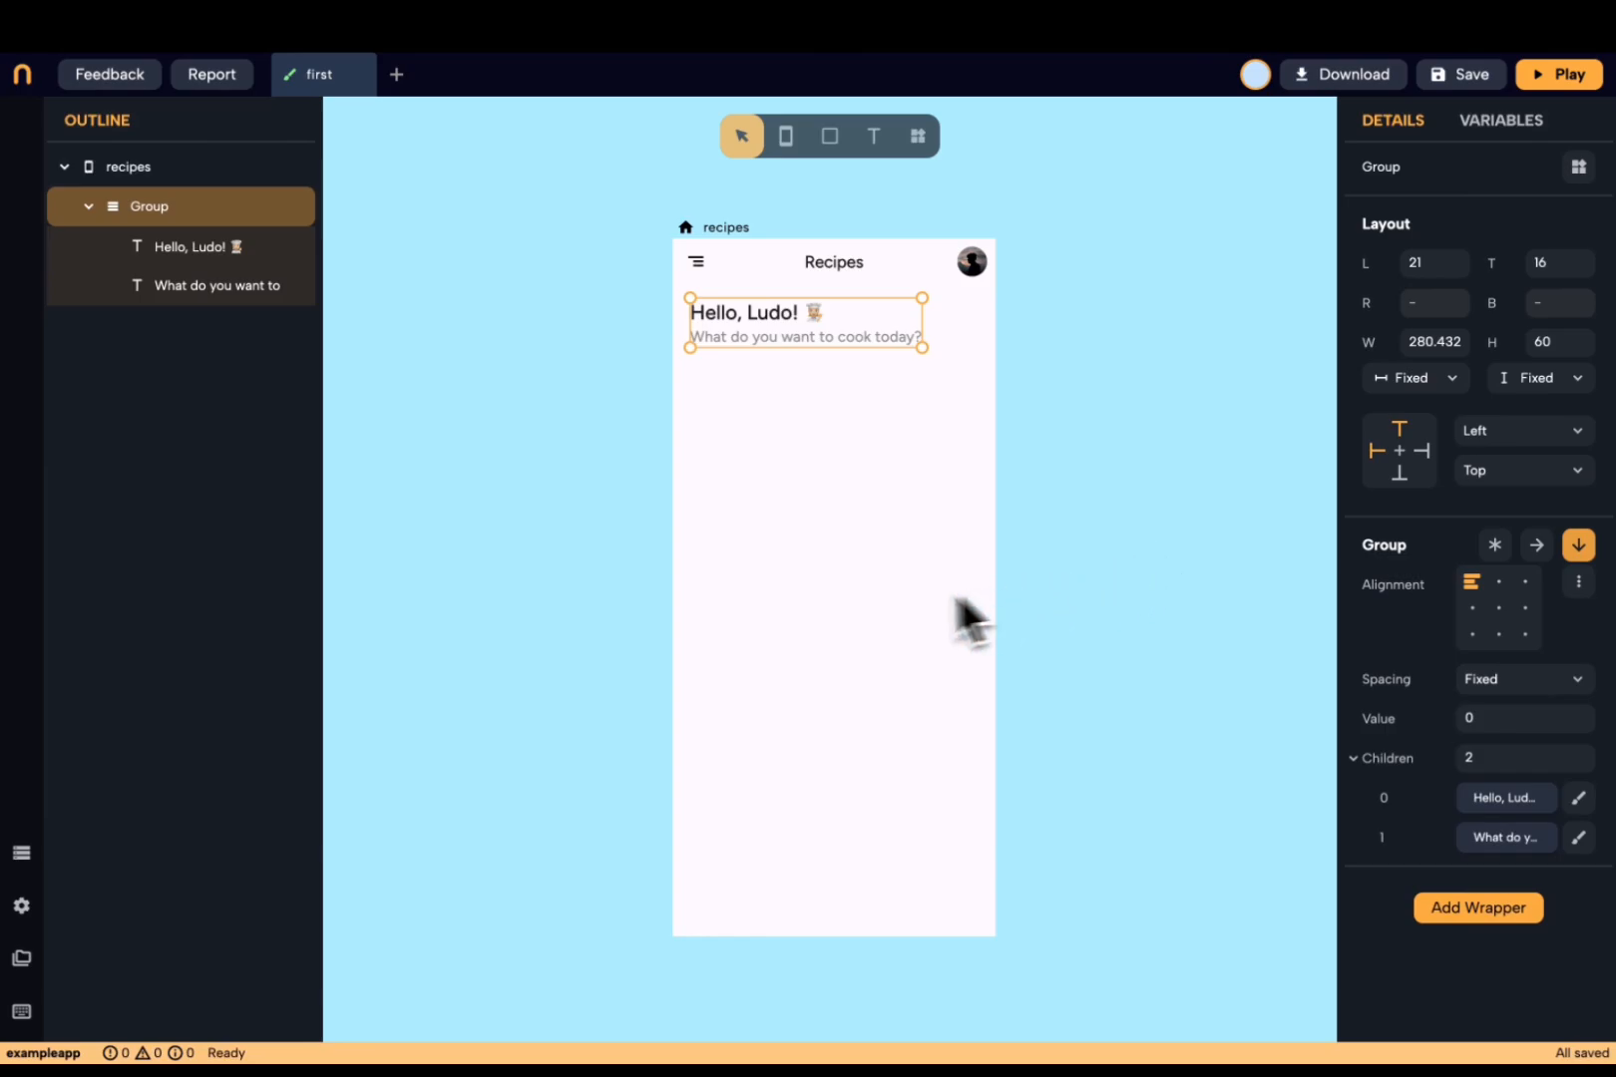
# - Switch the recipes screen's own group layout to vertical
pyautogui.click(649, 494)
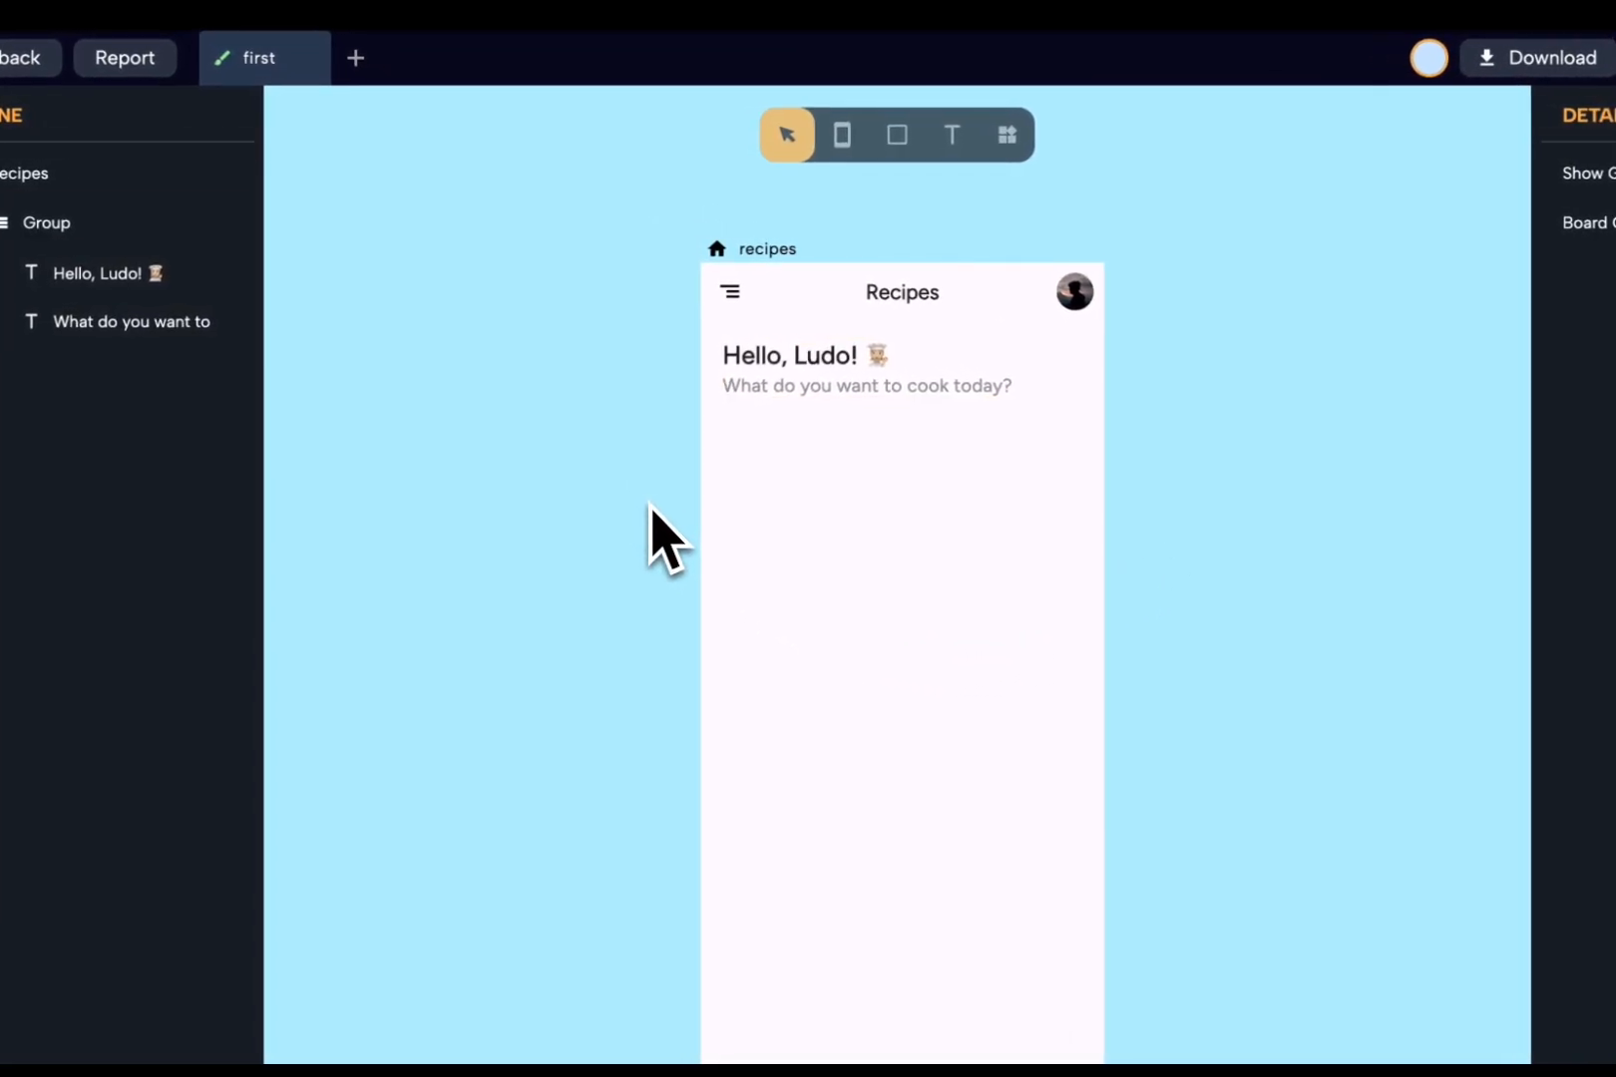
pyautogui.click(757, 252)
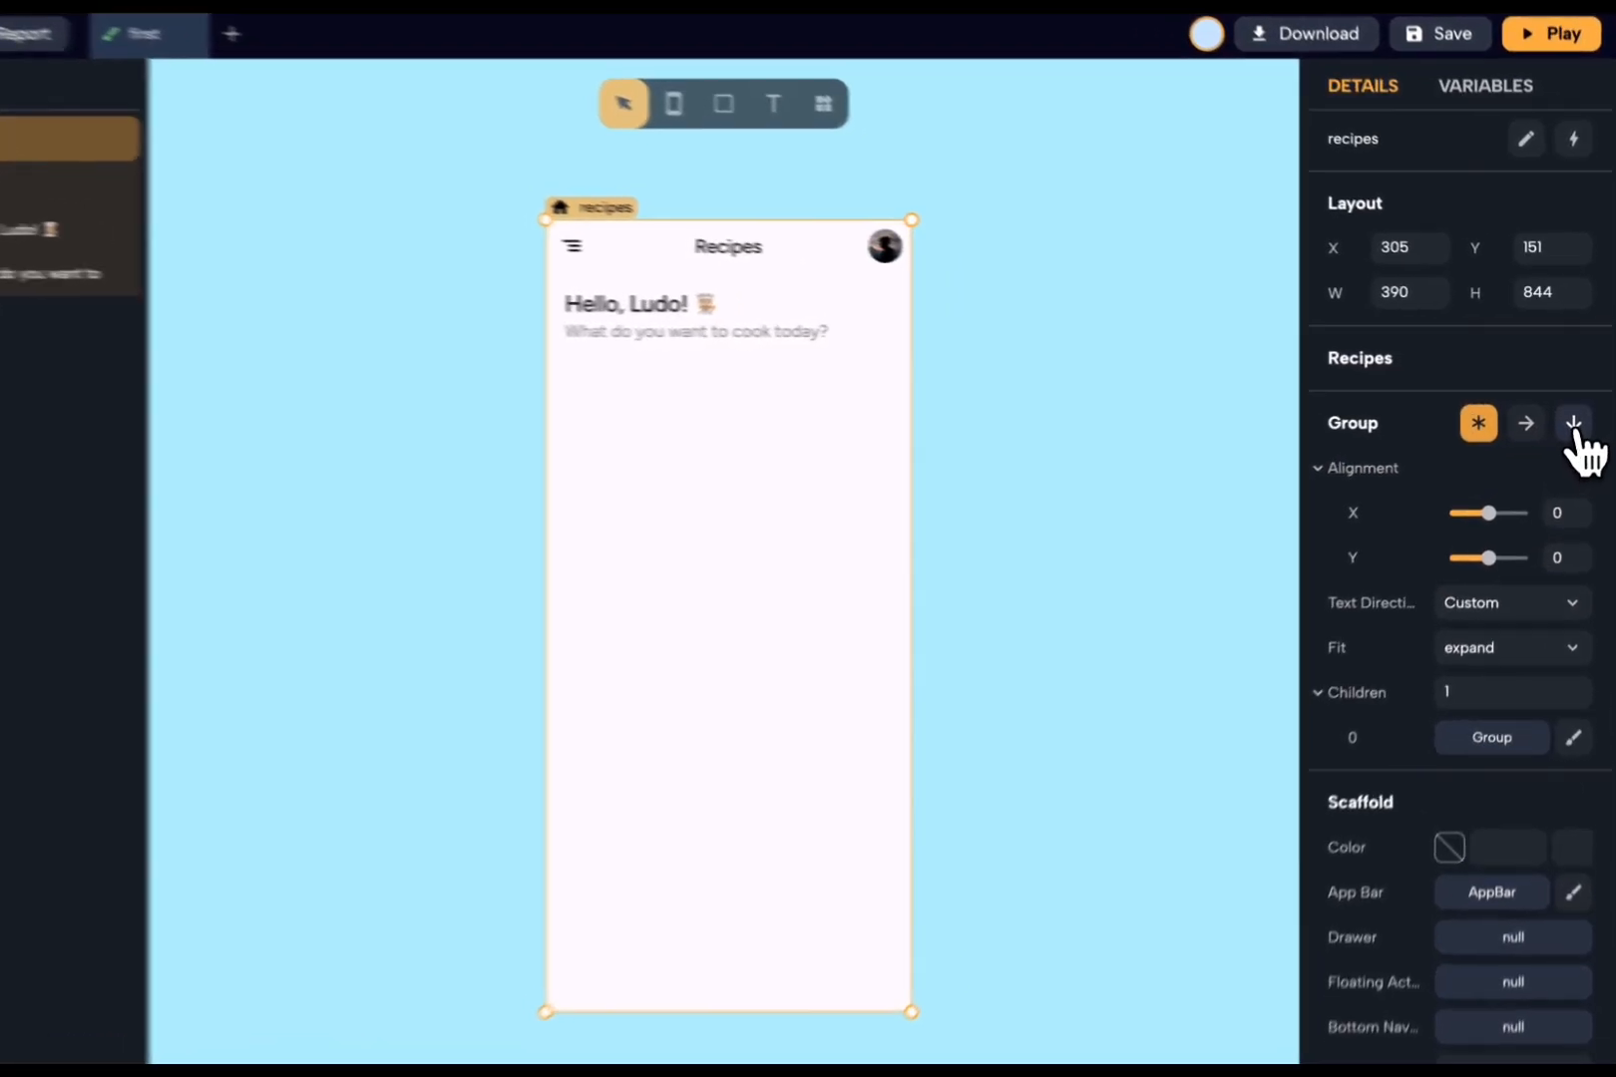
pyautogui.click(1578, 418)
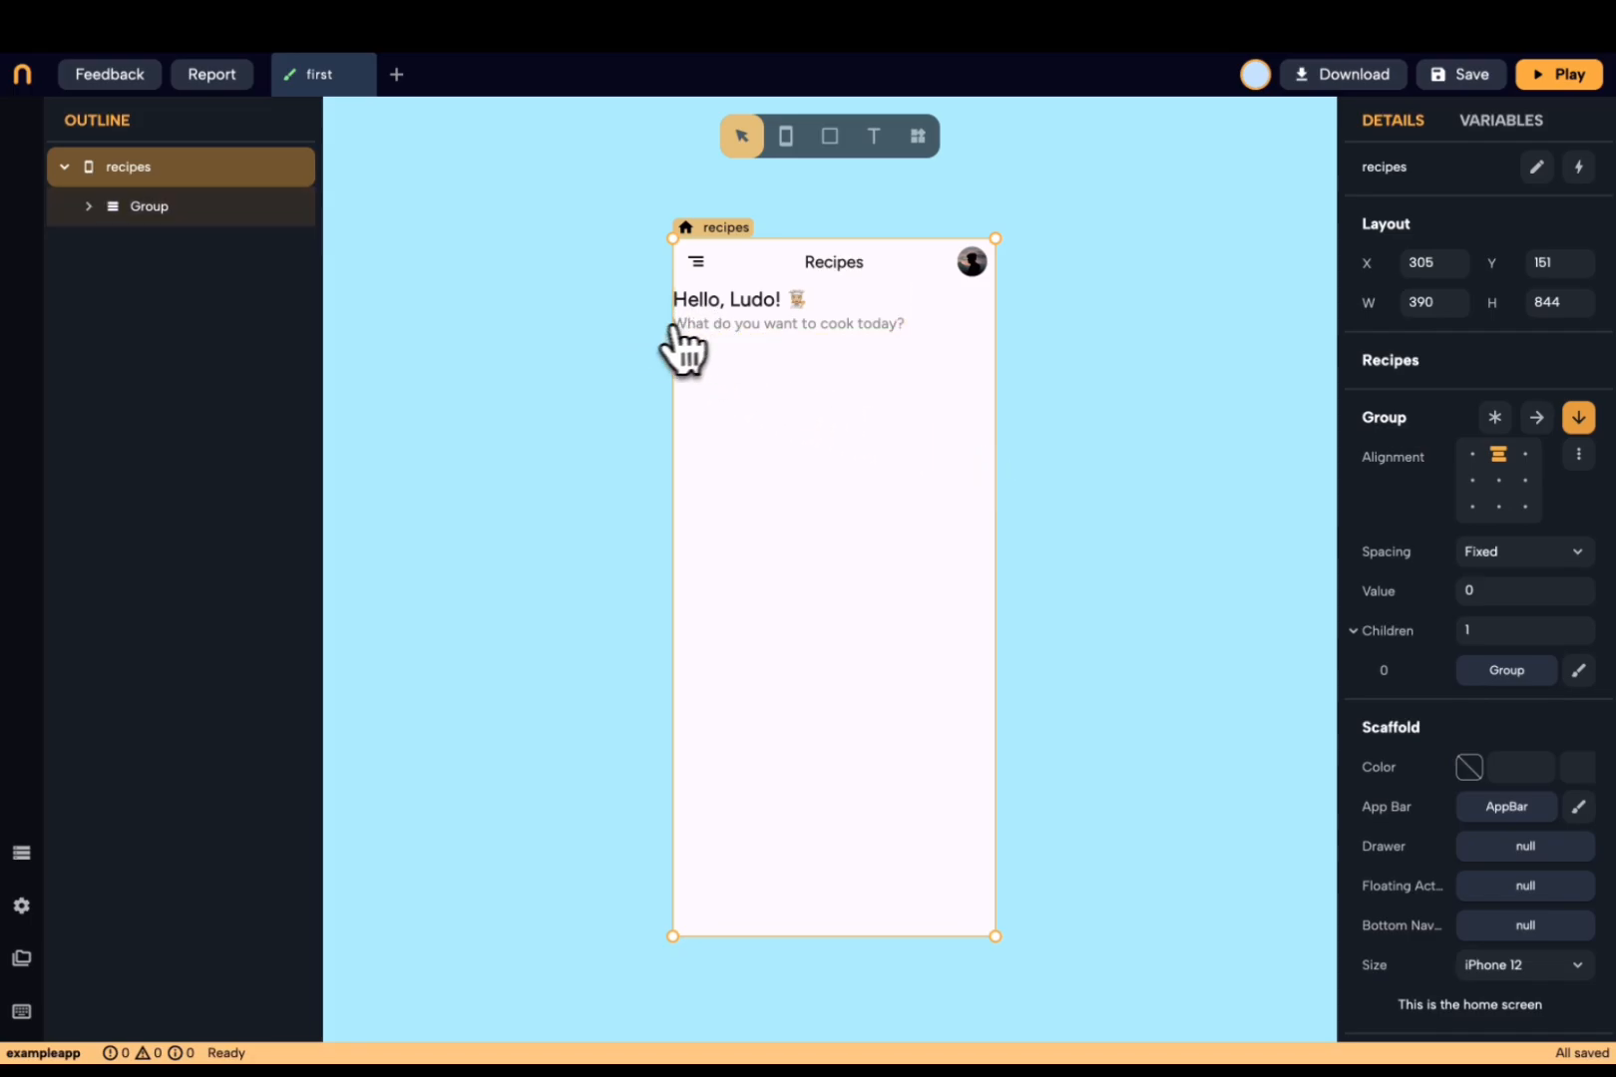
# - Set the width of the greeting texts' group to Expand
pyautogui.click(723, 327)
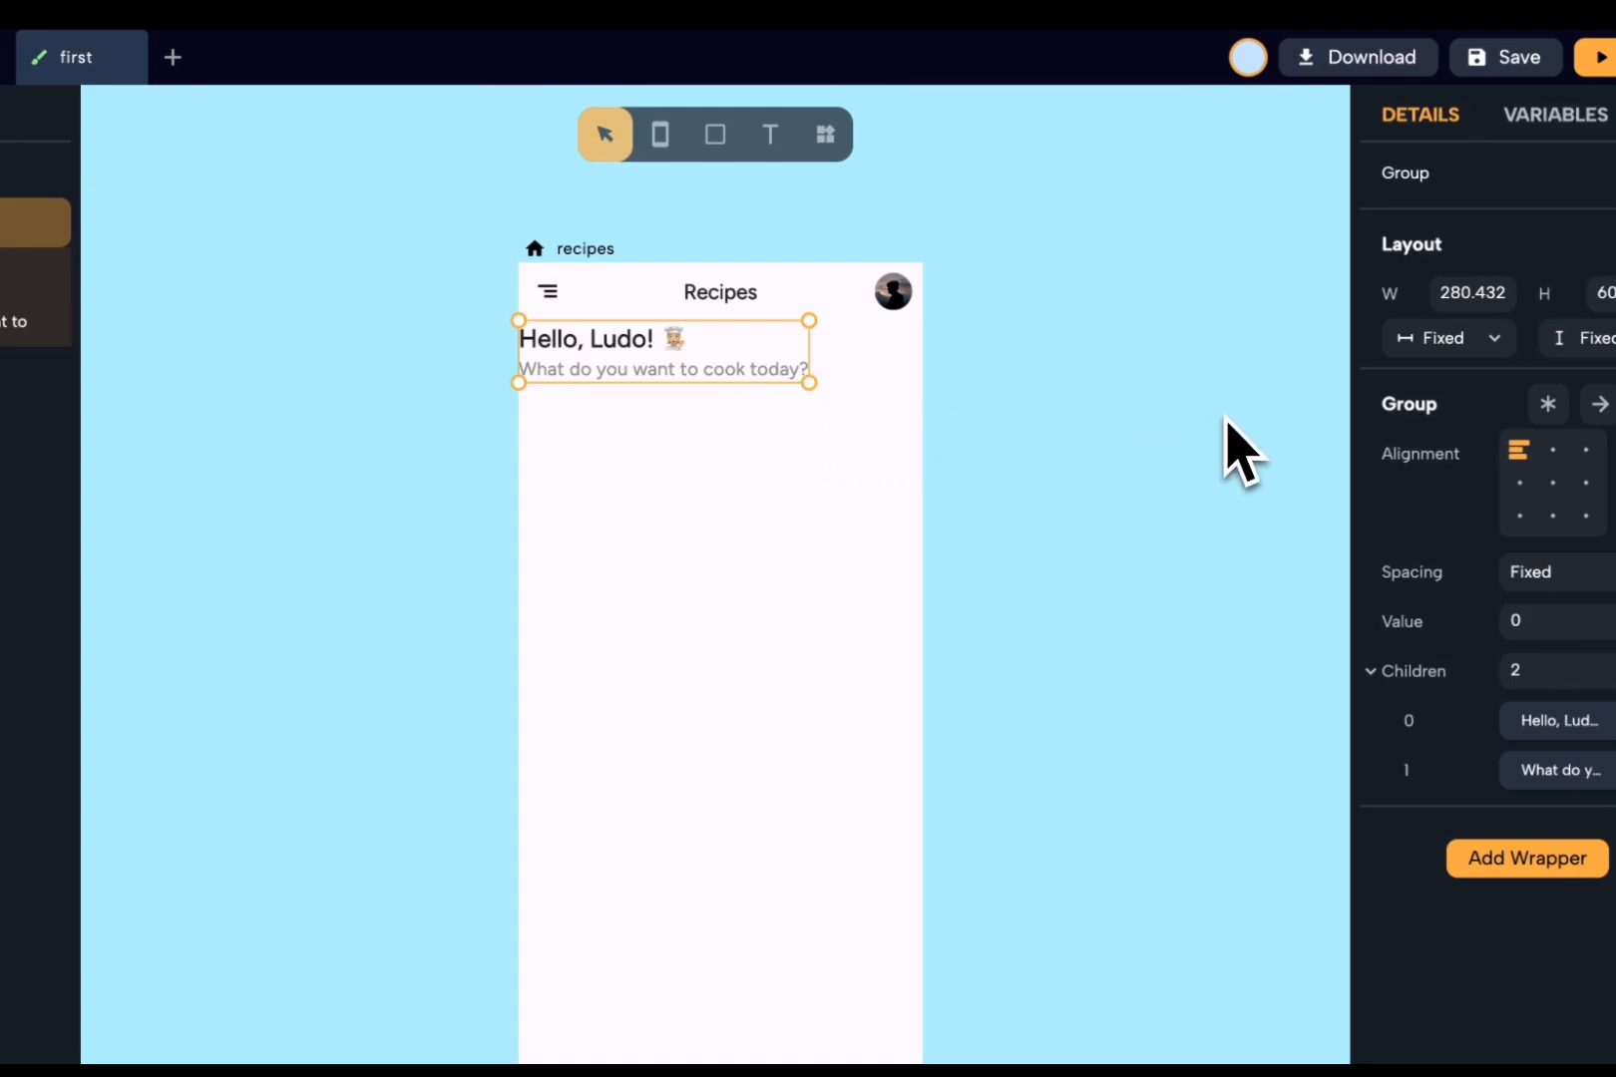
pyautogui.click(1438, 337)
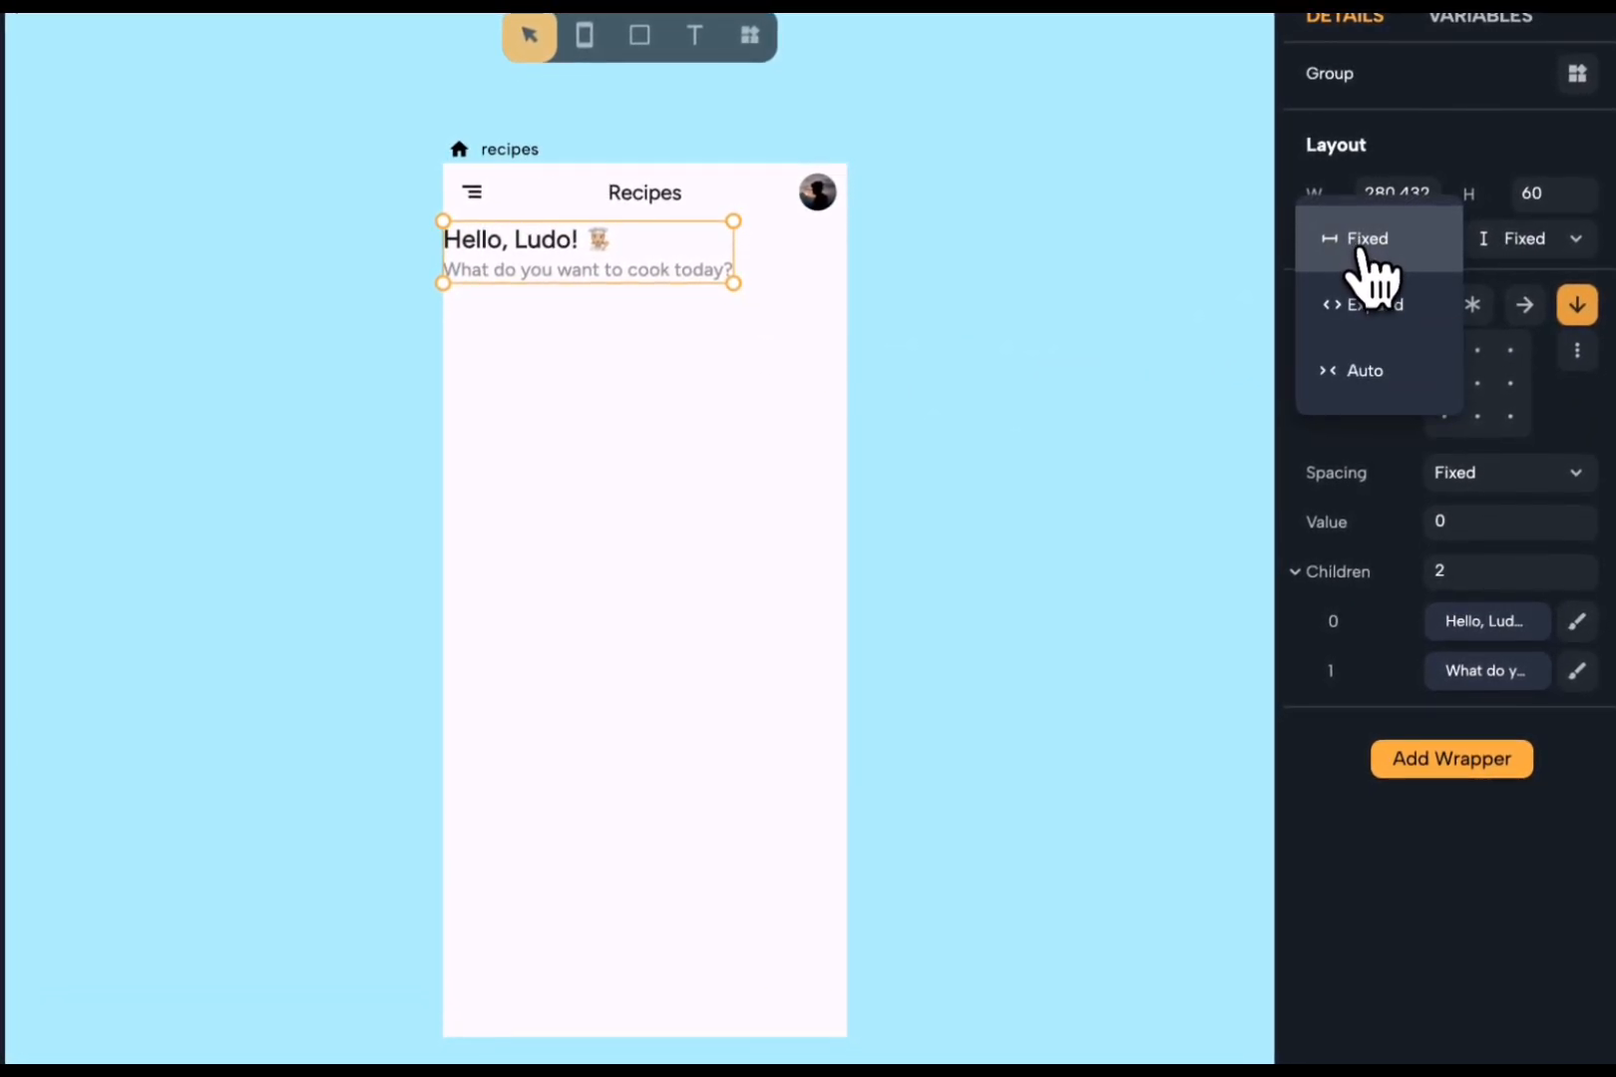
pyautogui.click(1379, 329)
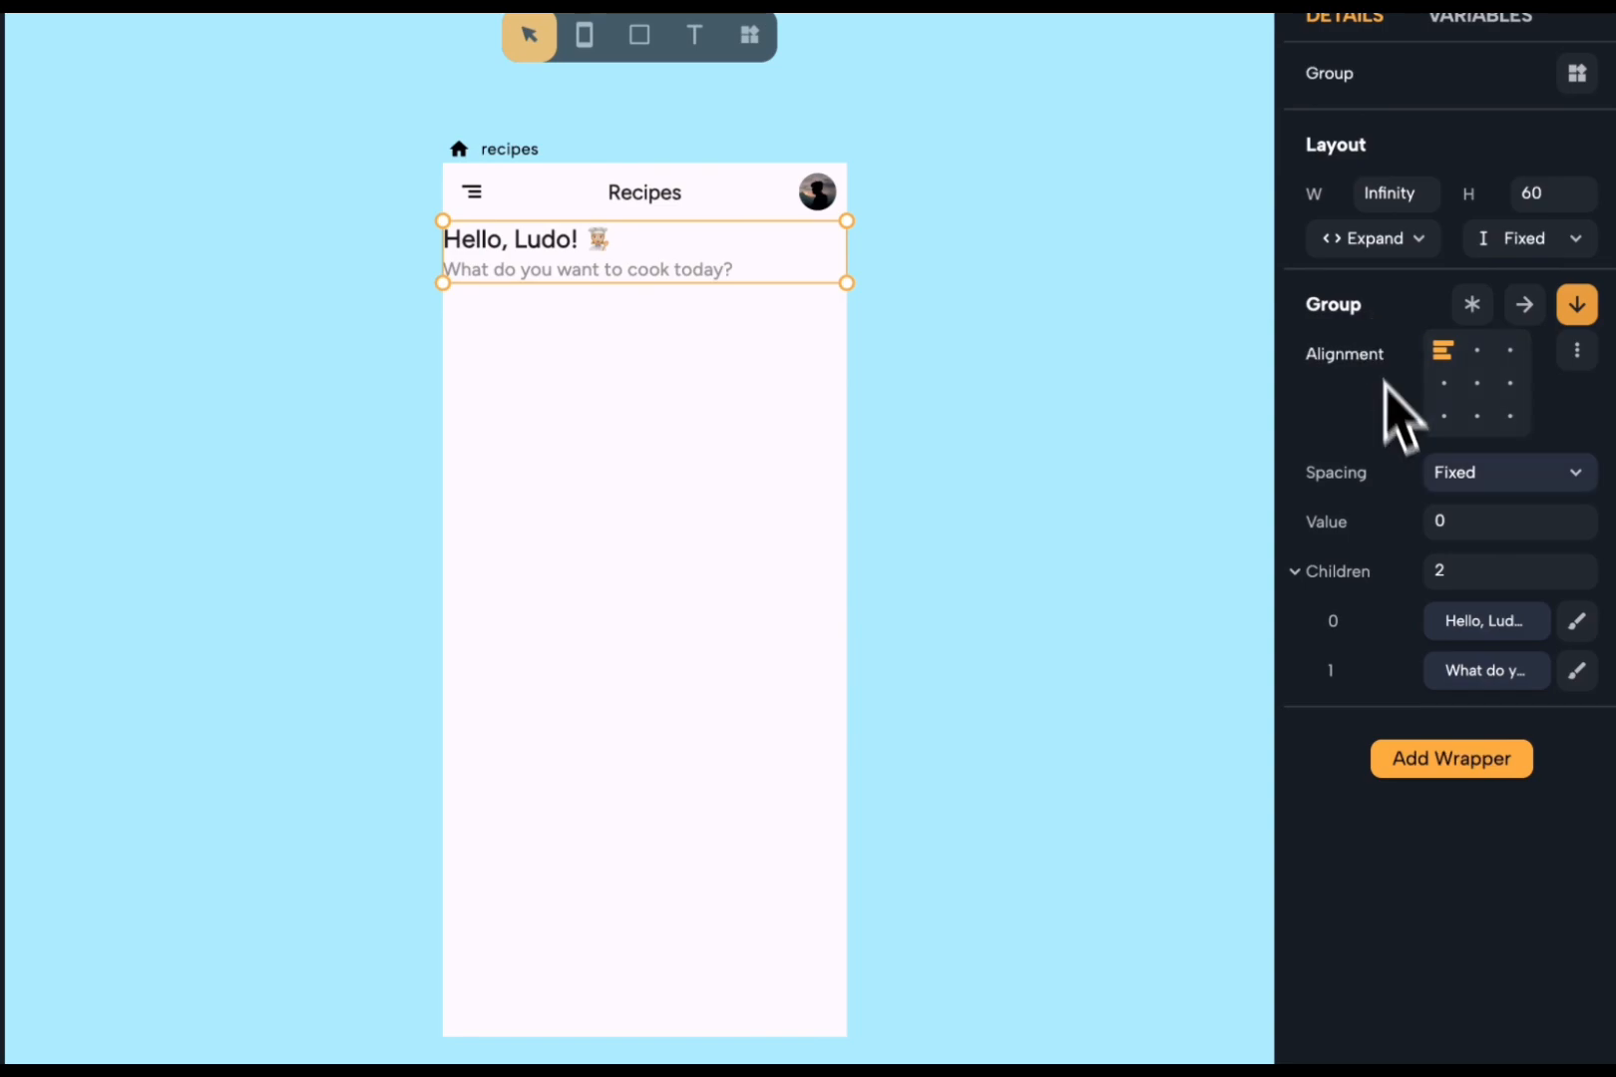
# - Wrap the greeting text group in padding with a left value of 20 and set the group's height to Auto
pyautogui.click(1424, 776)
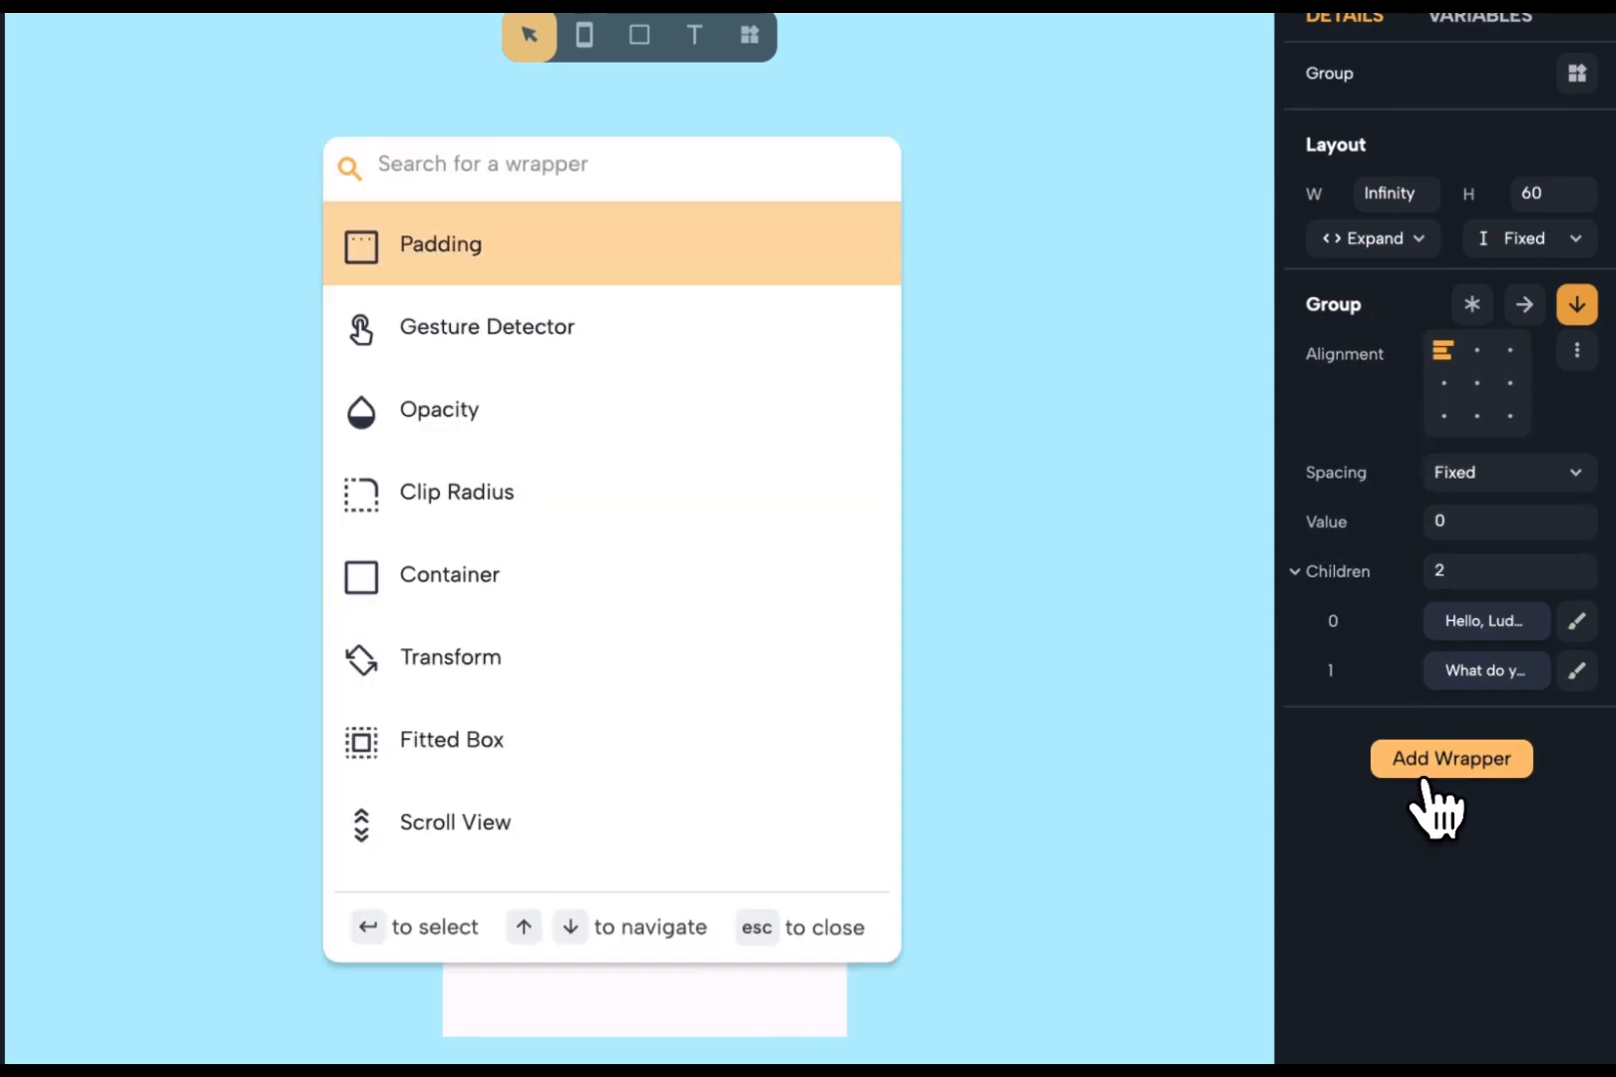
pyautogui.click(710, 271)
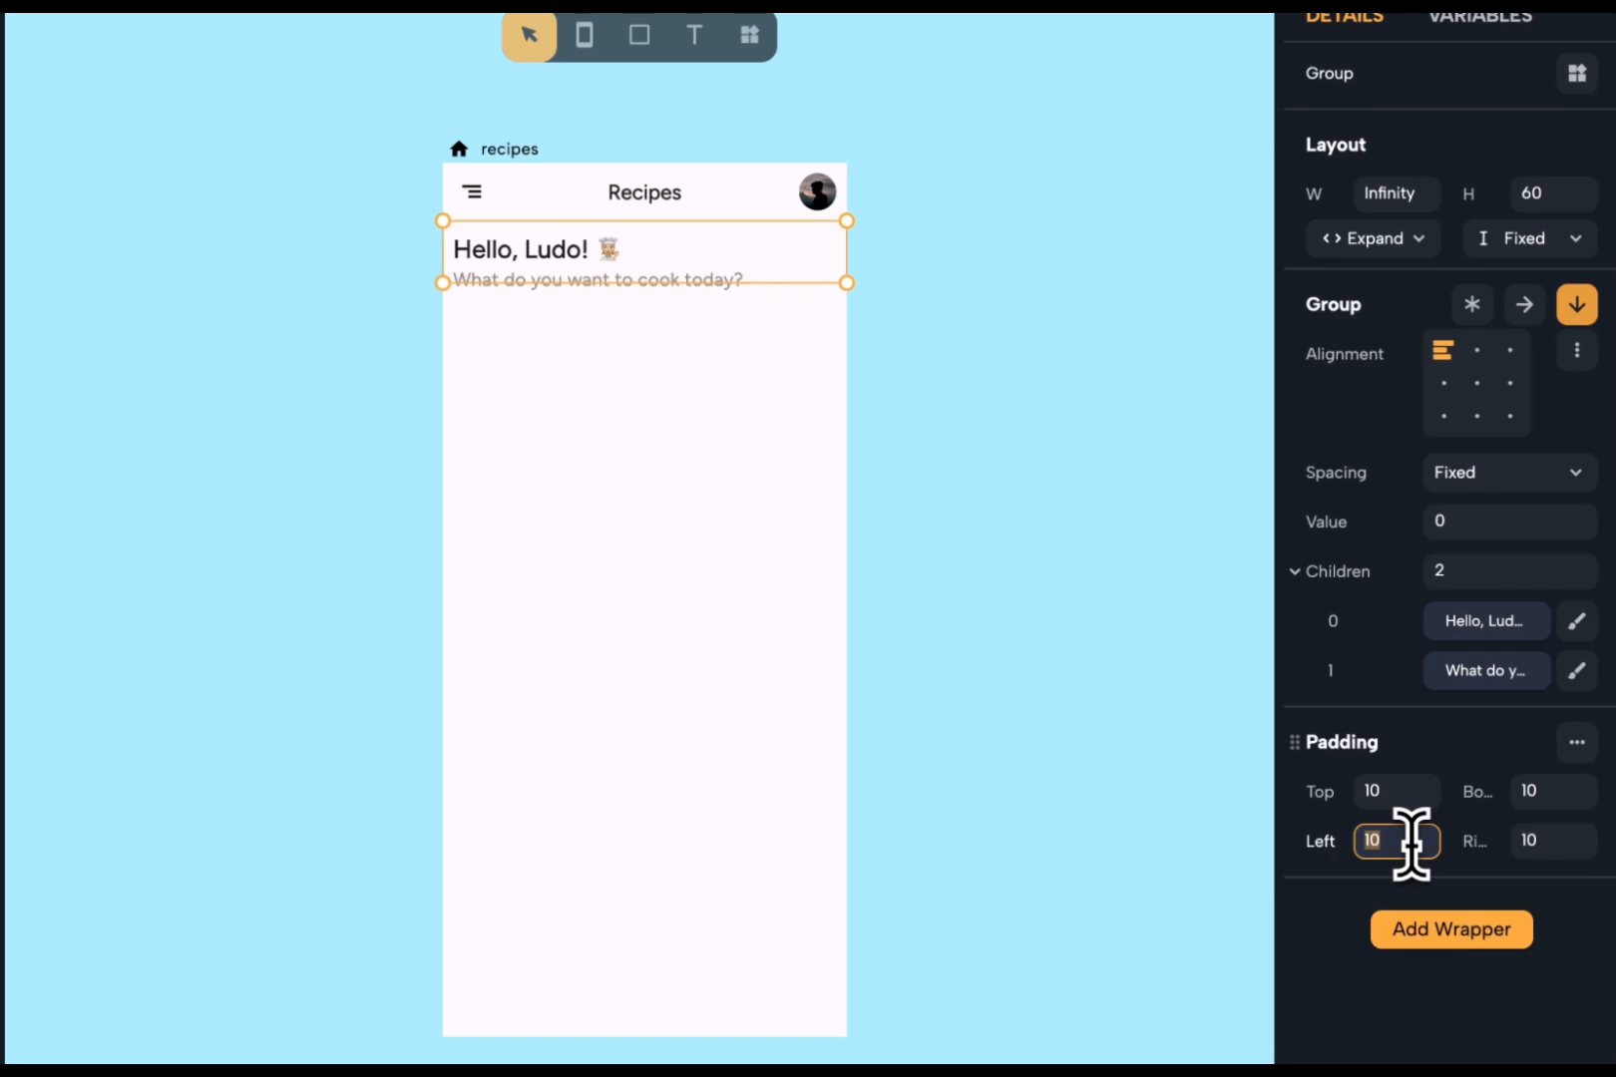
pyautogui.write('20')
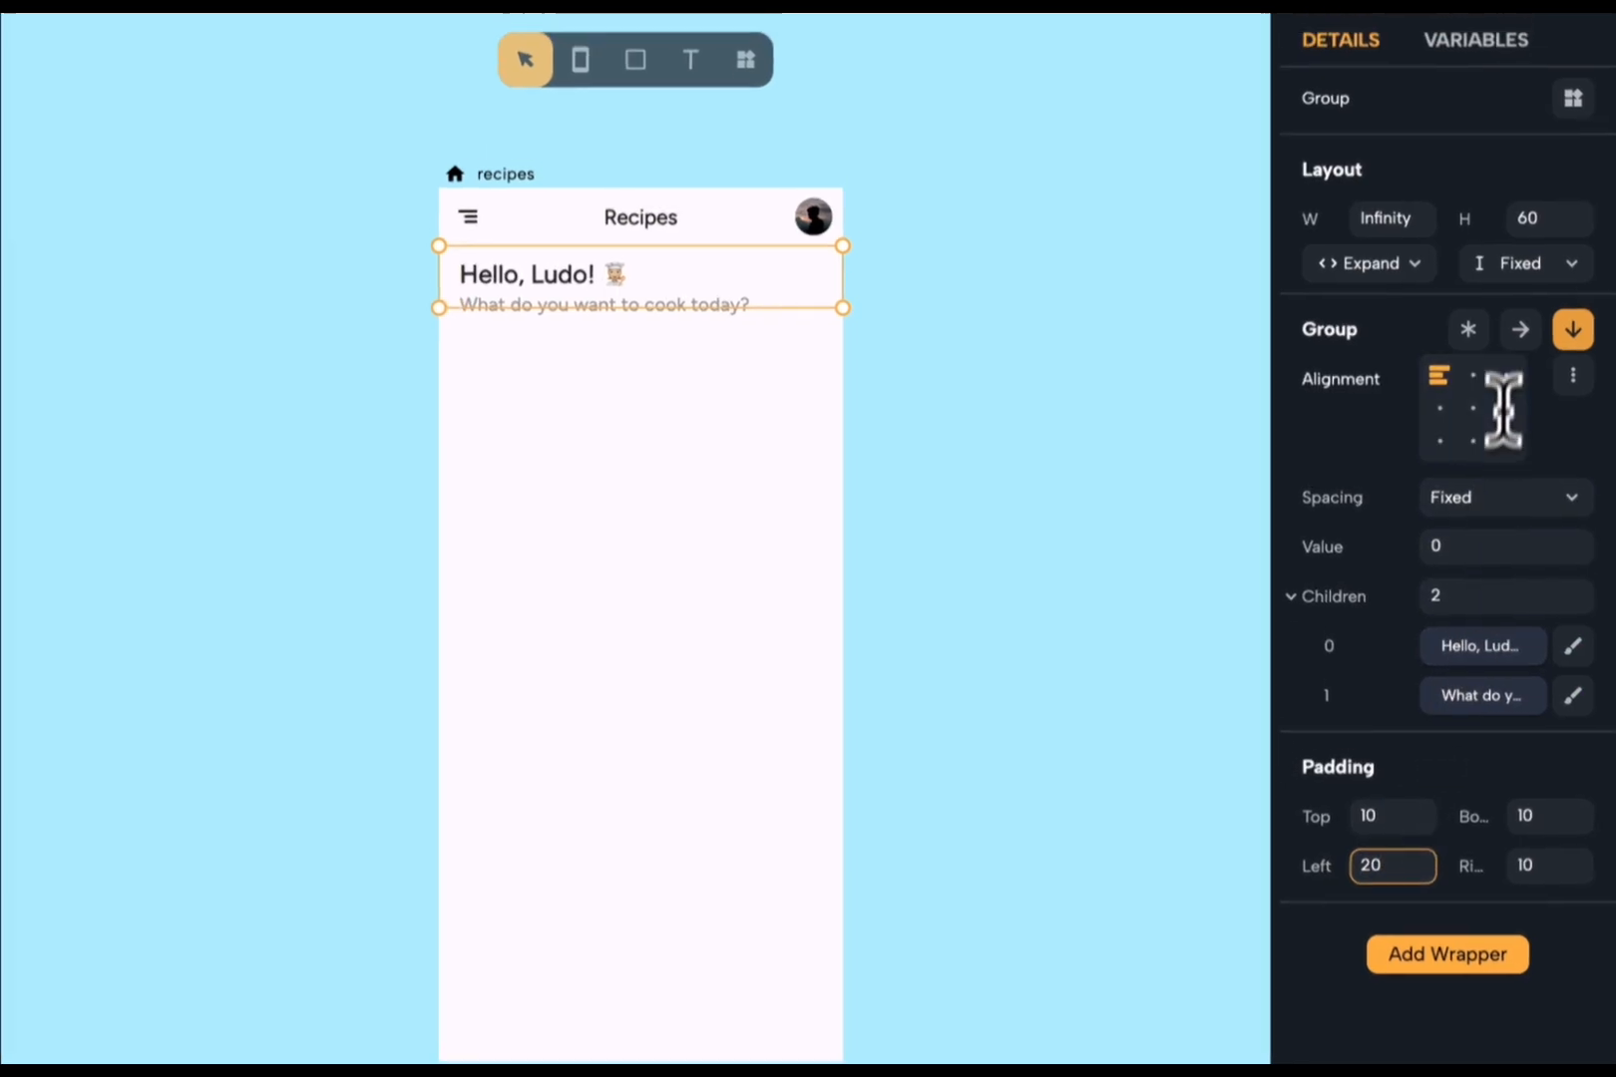
pyautogui.click(1516, 249)
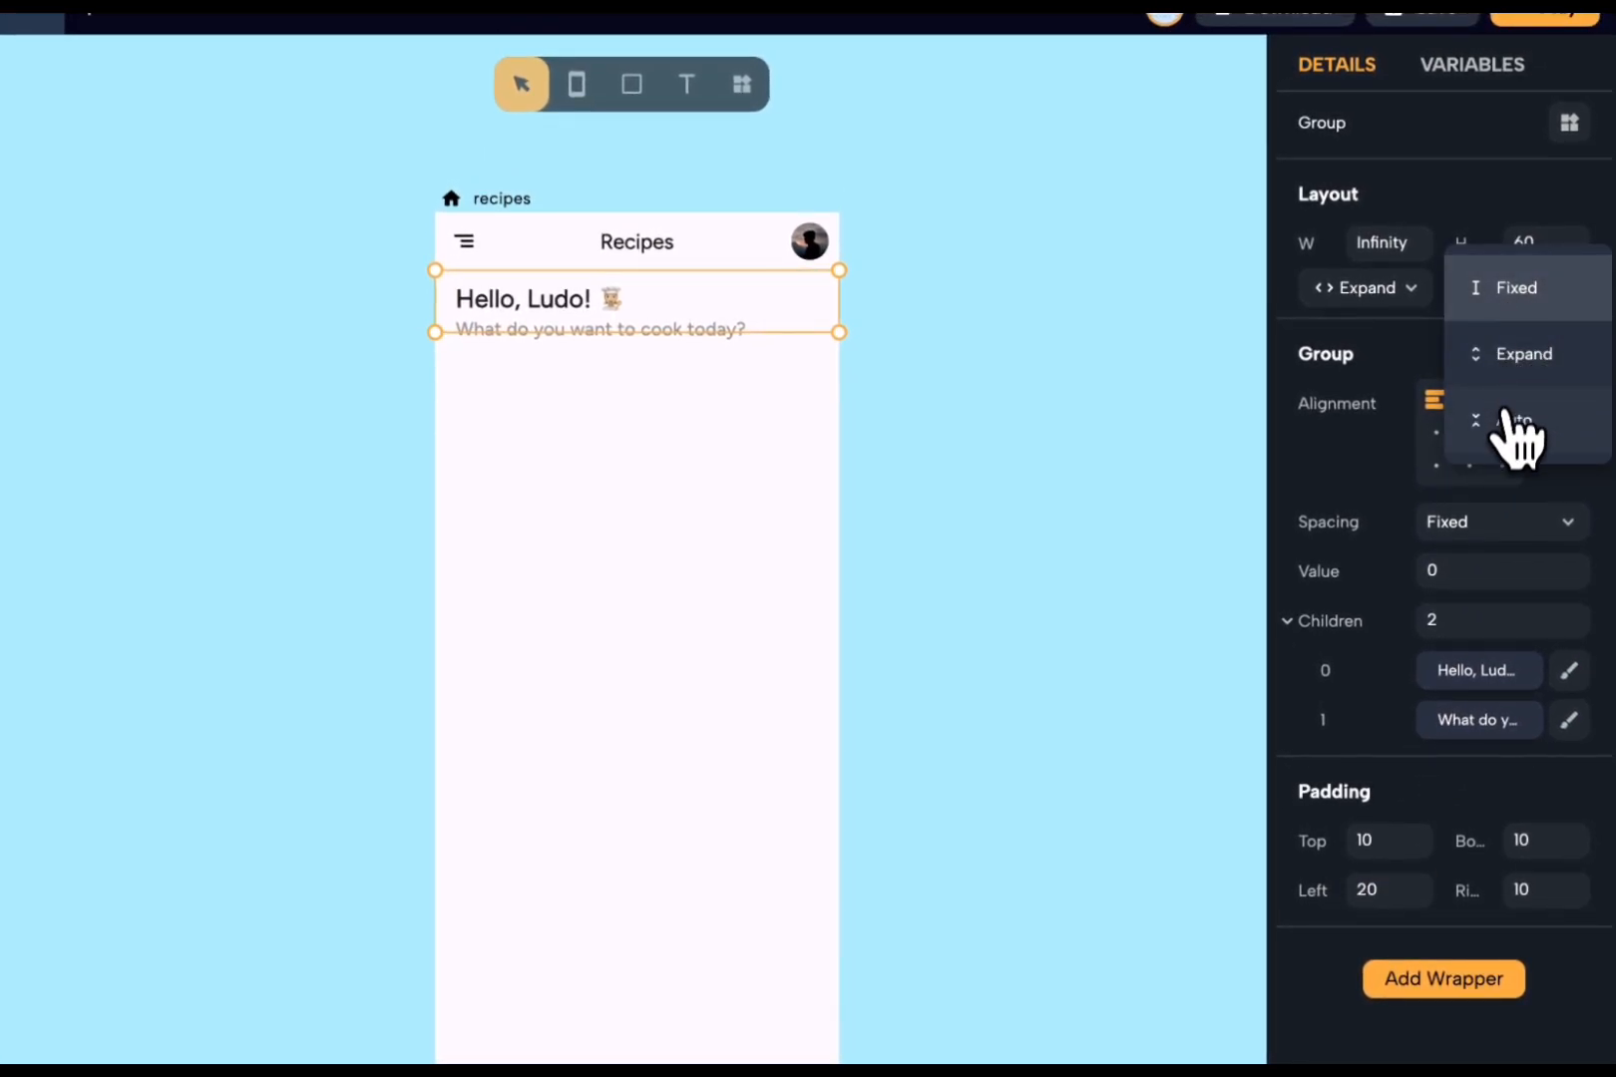
pyautogui.click(1506, 424)
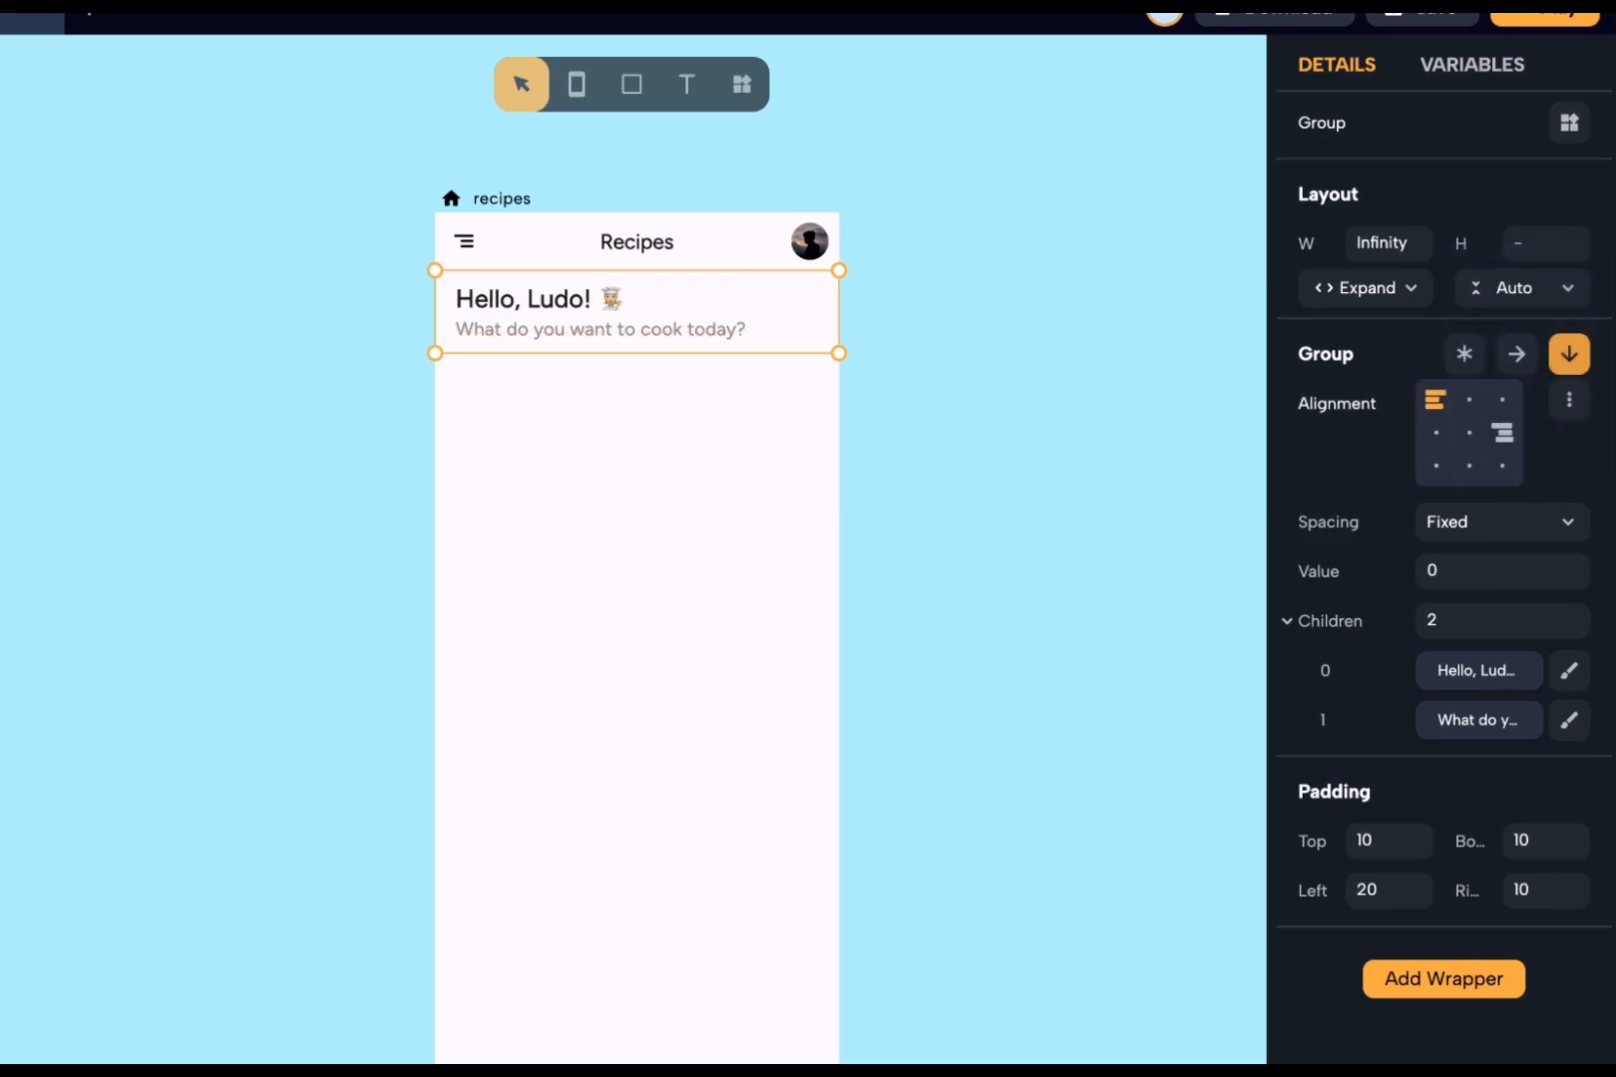
pyautogui.click(1087, 622)
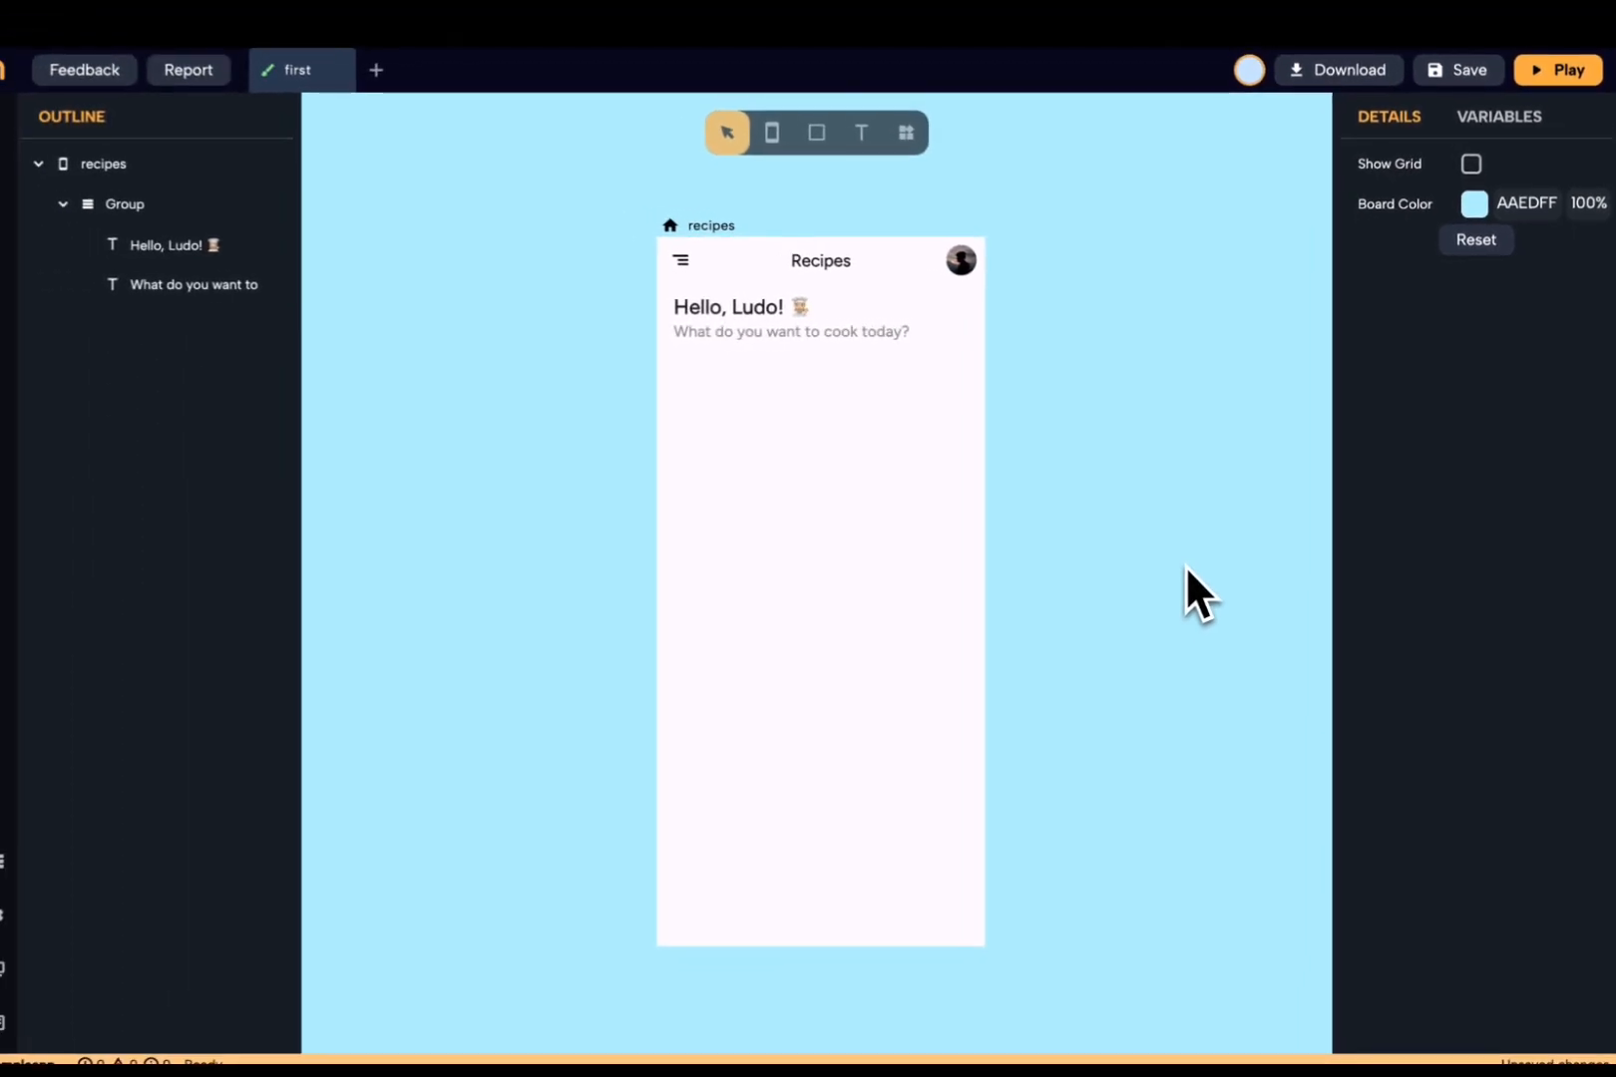
# - Add a TabView widget to the recipes screen, placed directly below the greeting group
pyautogui.scroll(-1, 520, 638)
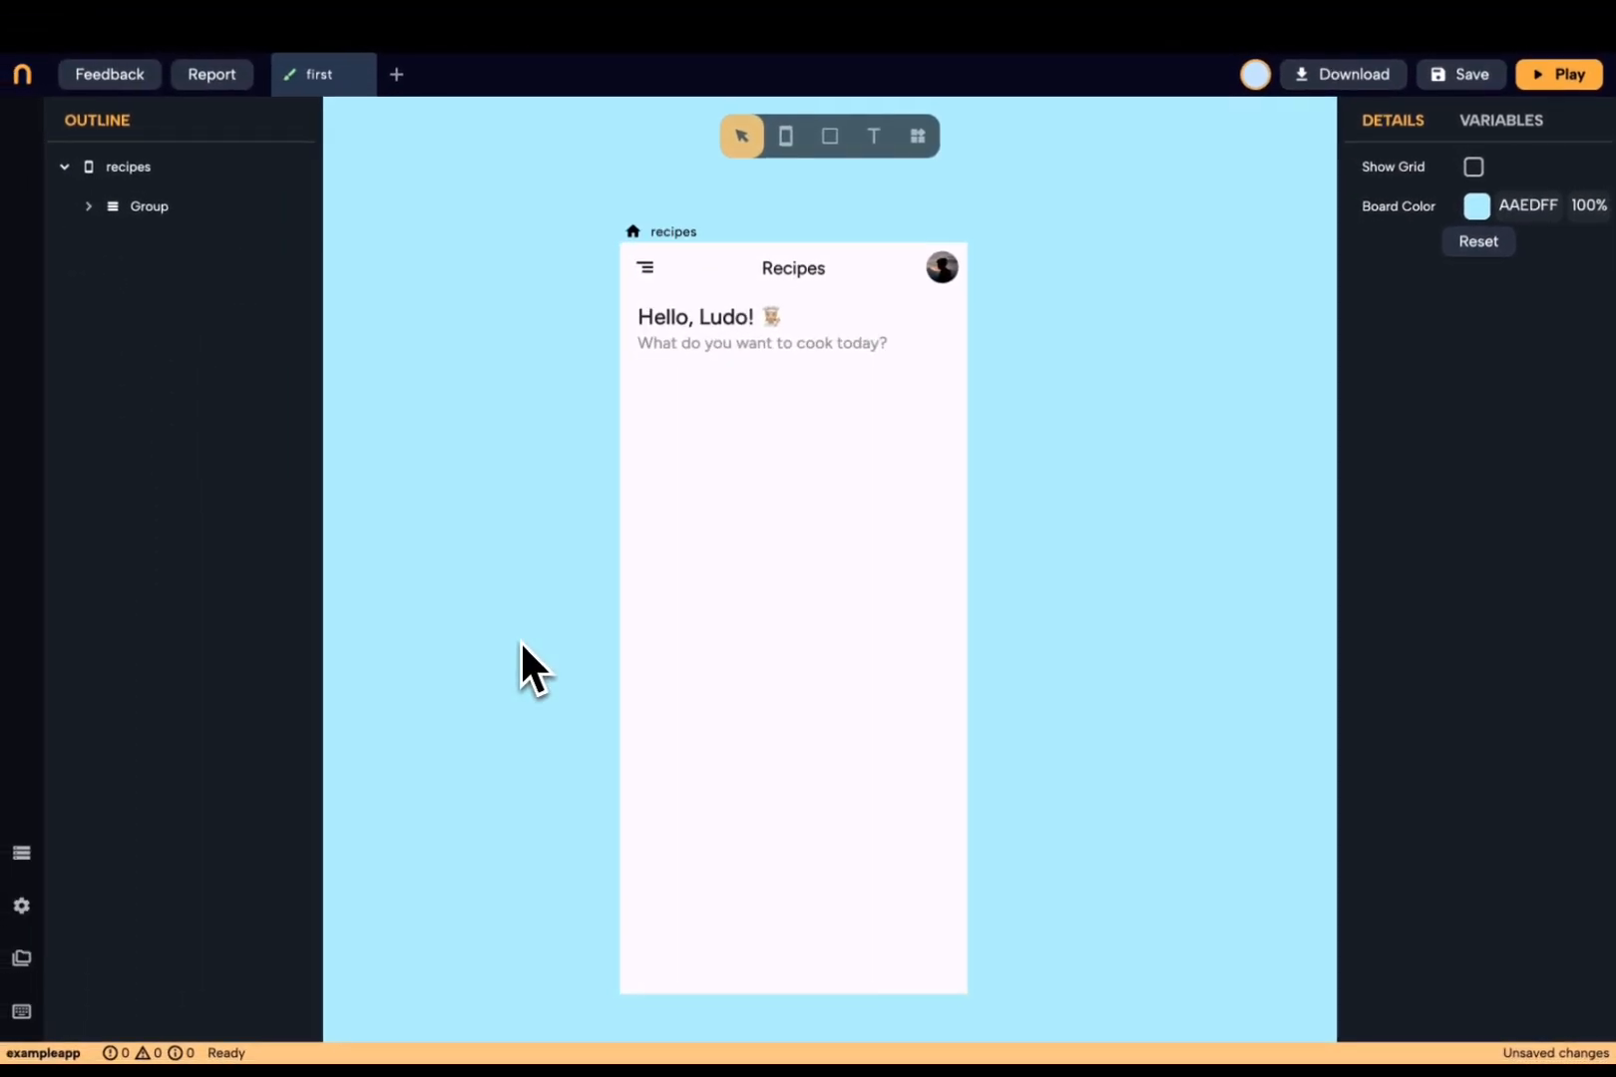
pyautogui.scroll(1, 520, 639)
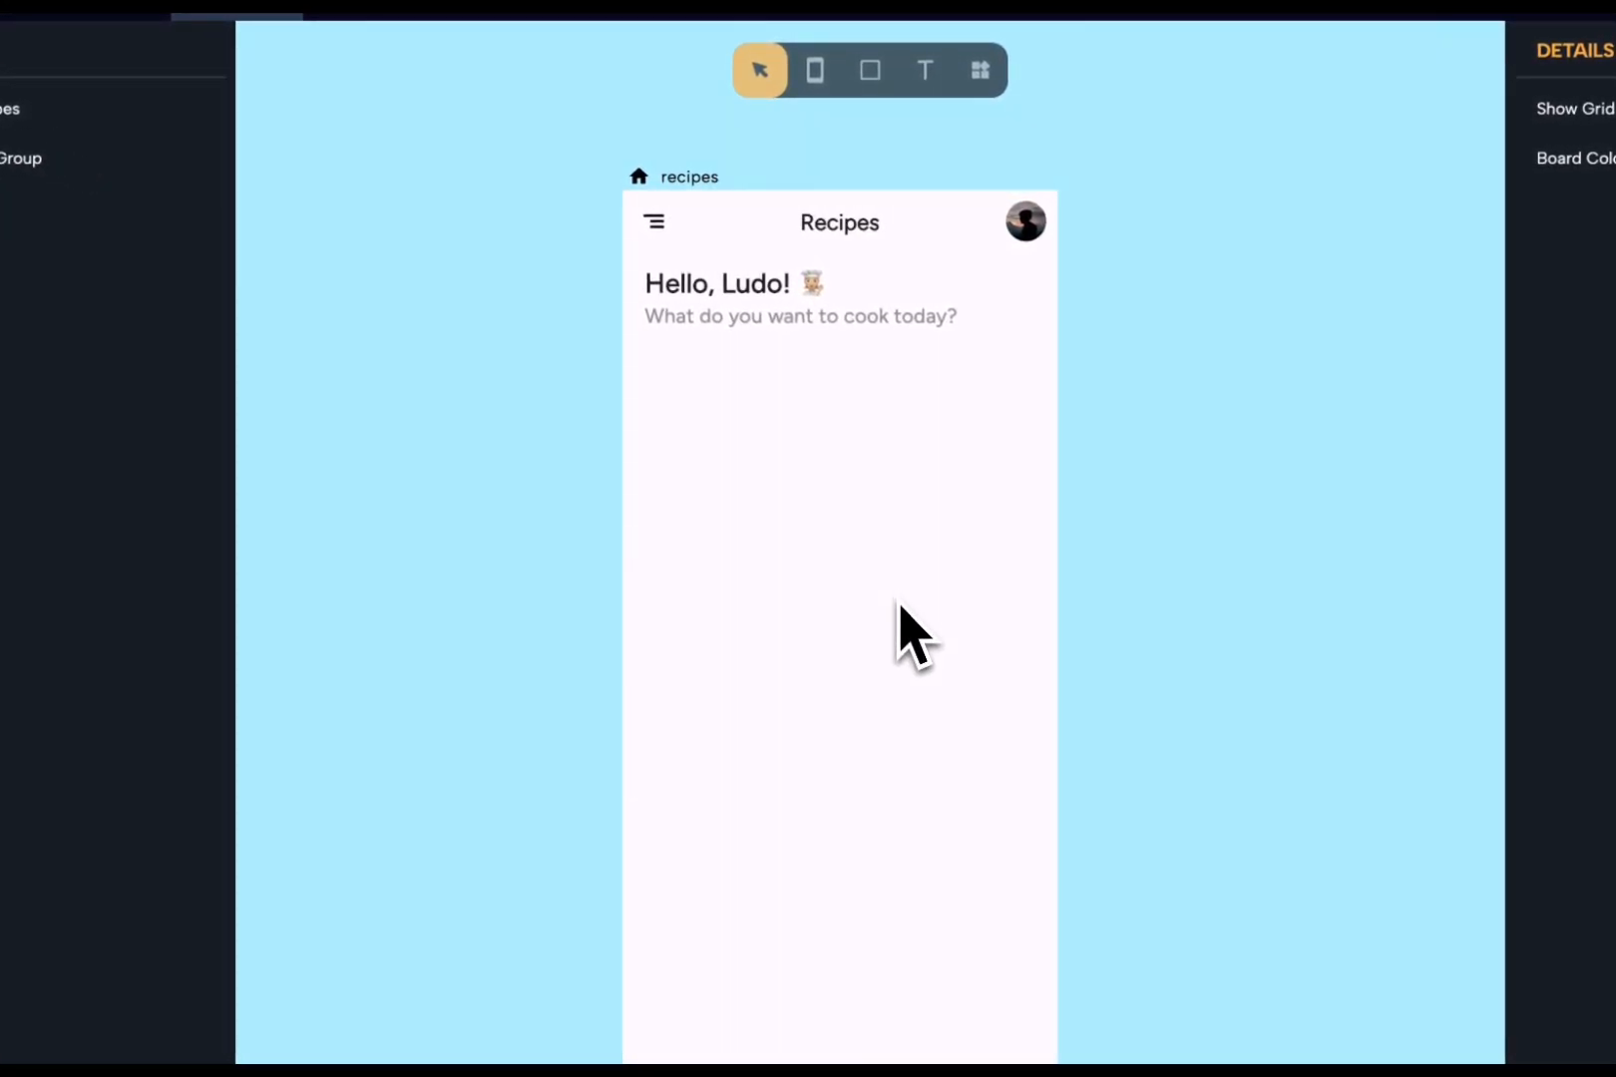
pyautogui.click(980, 70)
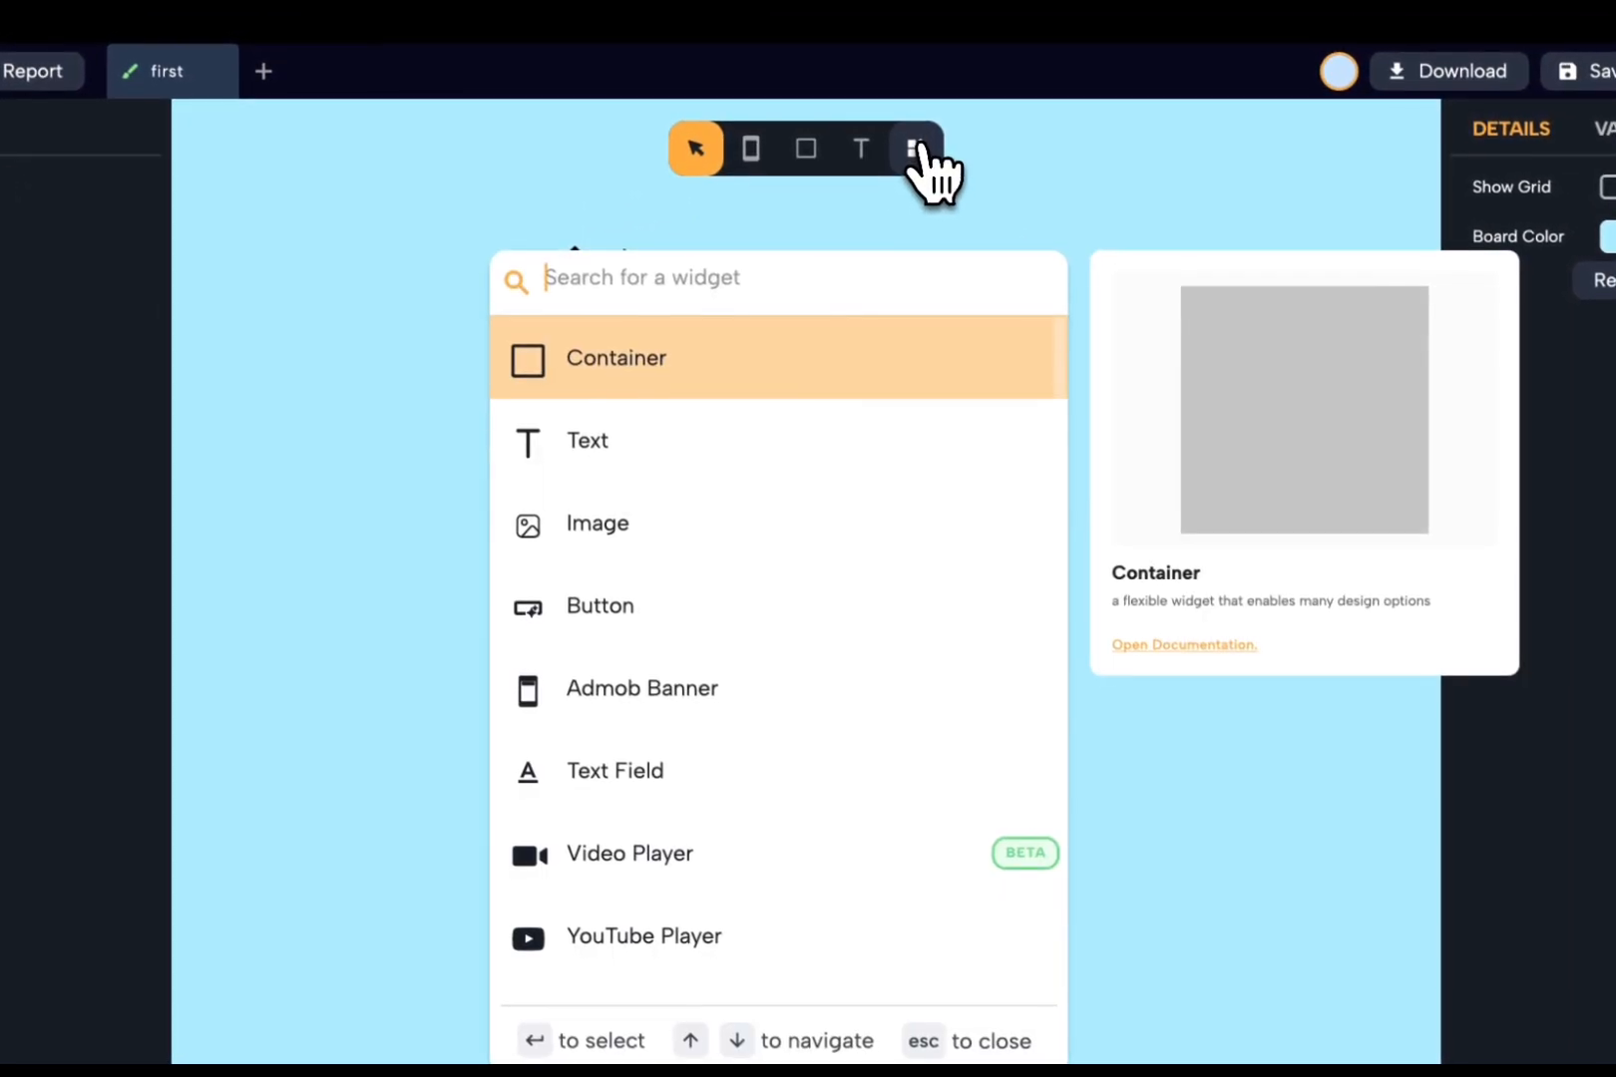
pyautogui.write('tab')
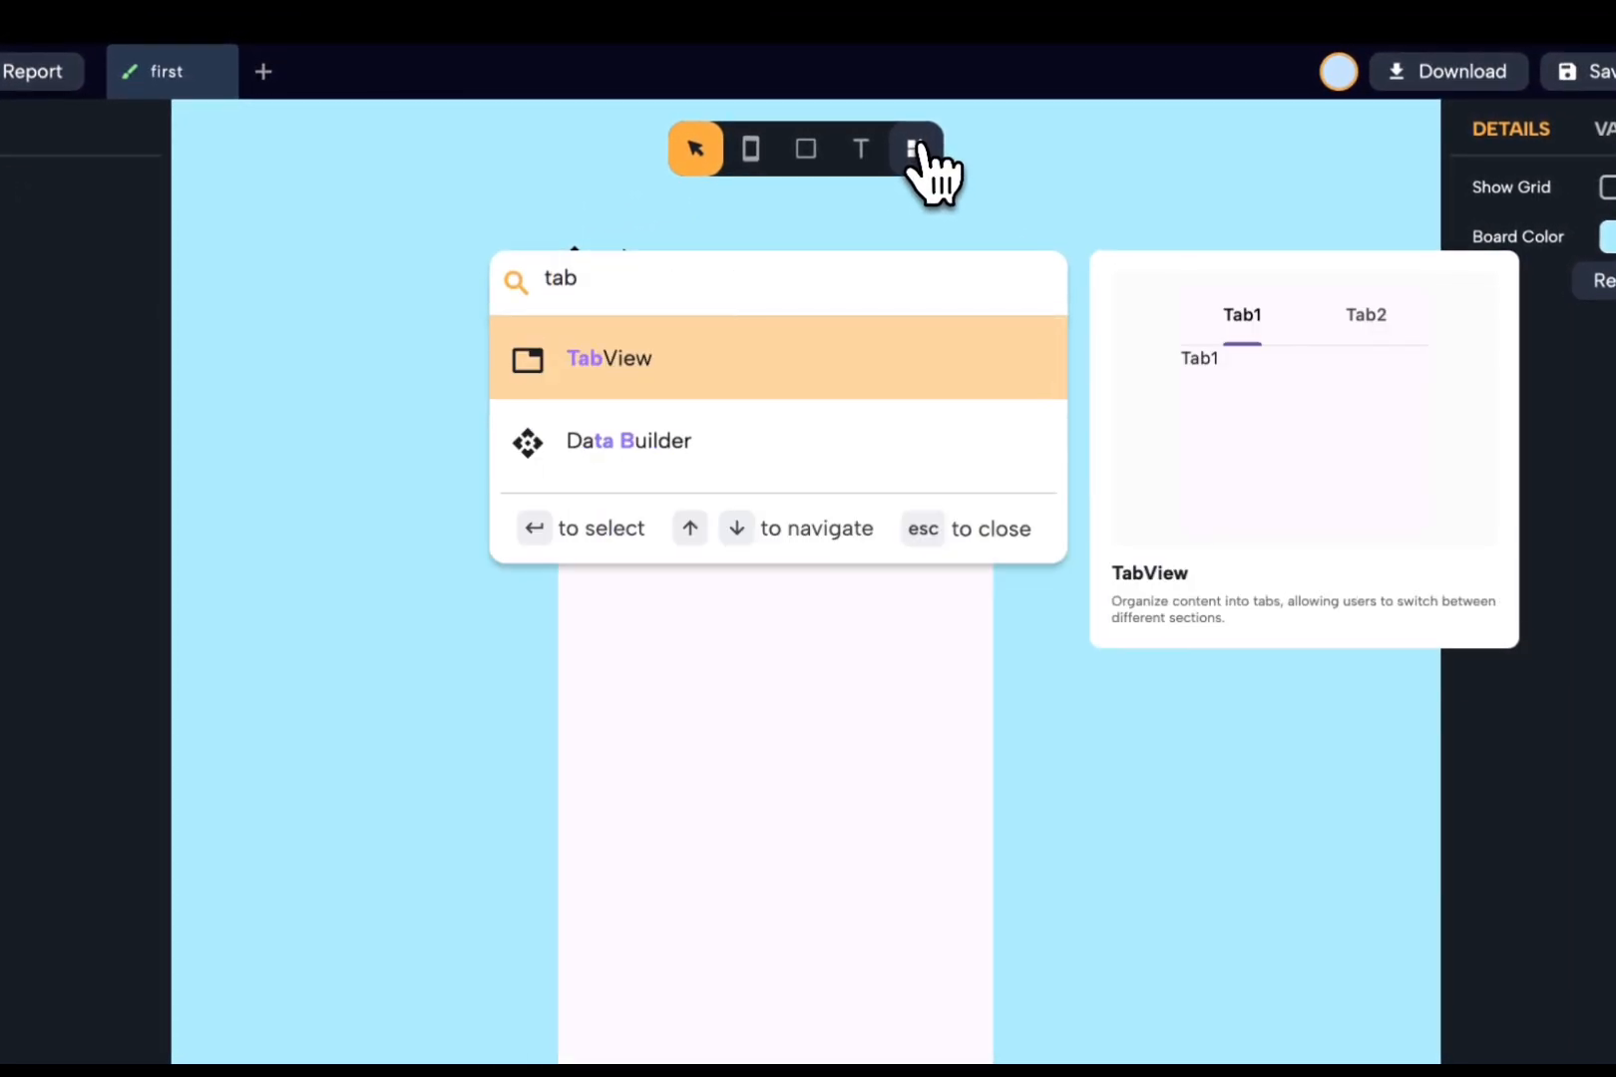
pyautogui.click(846, 384)
pyautogui.moveTo(1002, 306); pyautogui.dragTo(846, 612)
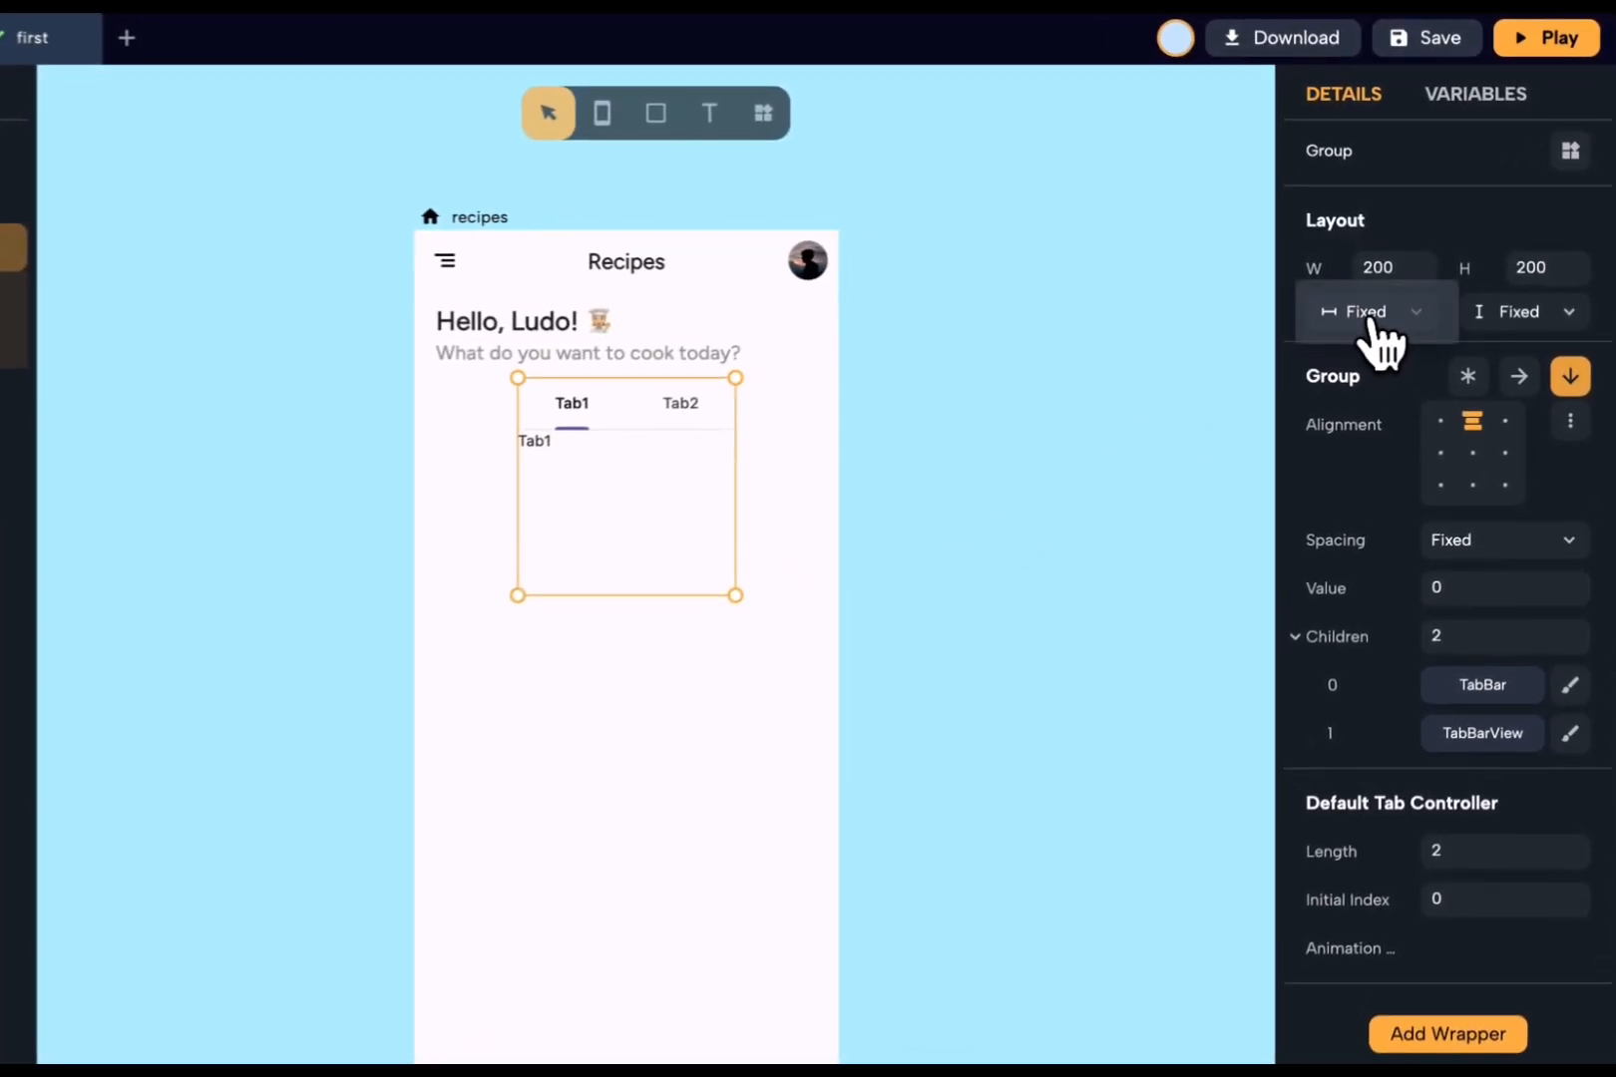
# - Set both the width and the height of the tab view group to Expand
pyautogui.click(1369, 321)
pyautogui.click(1370, 377)
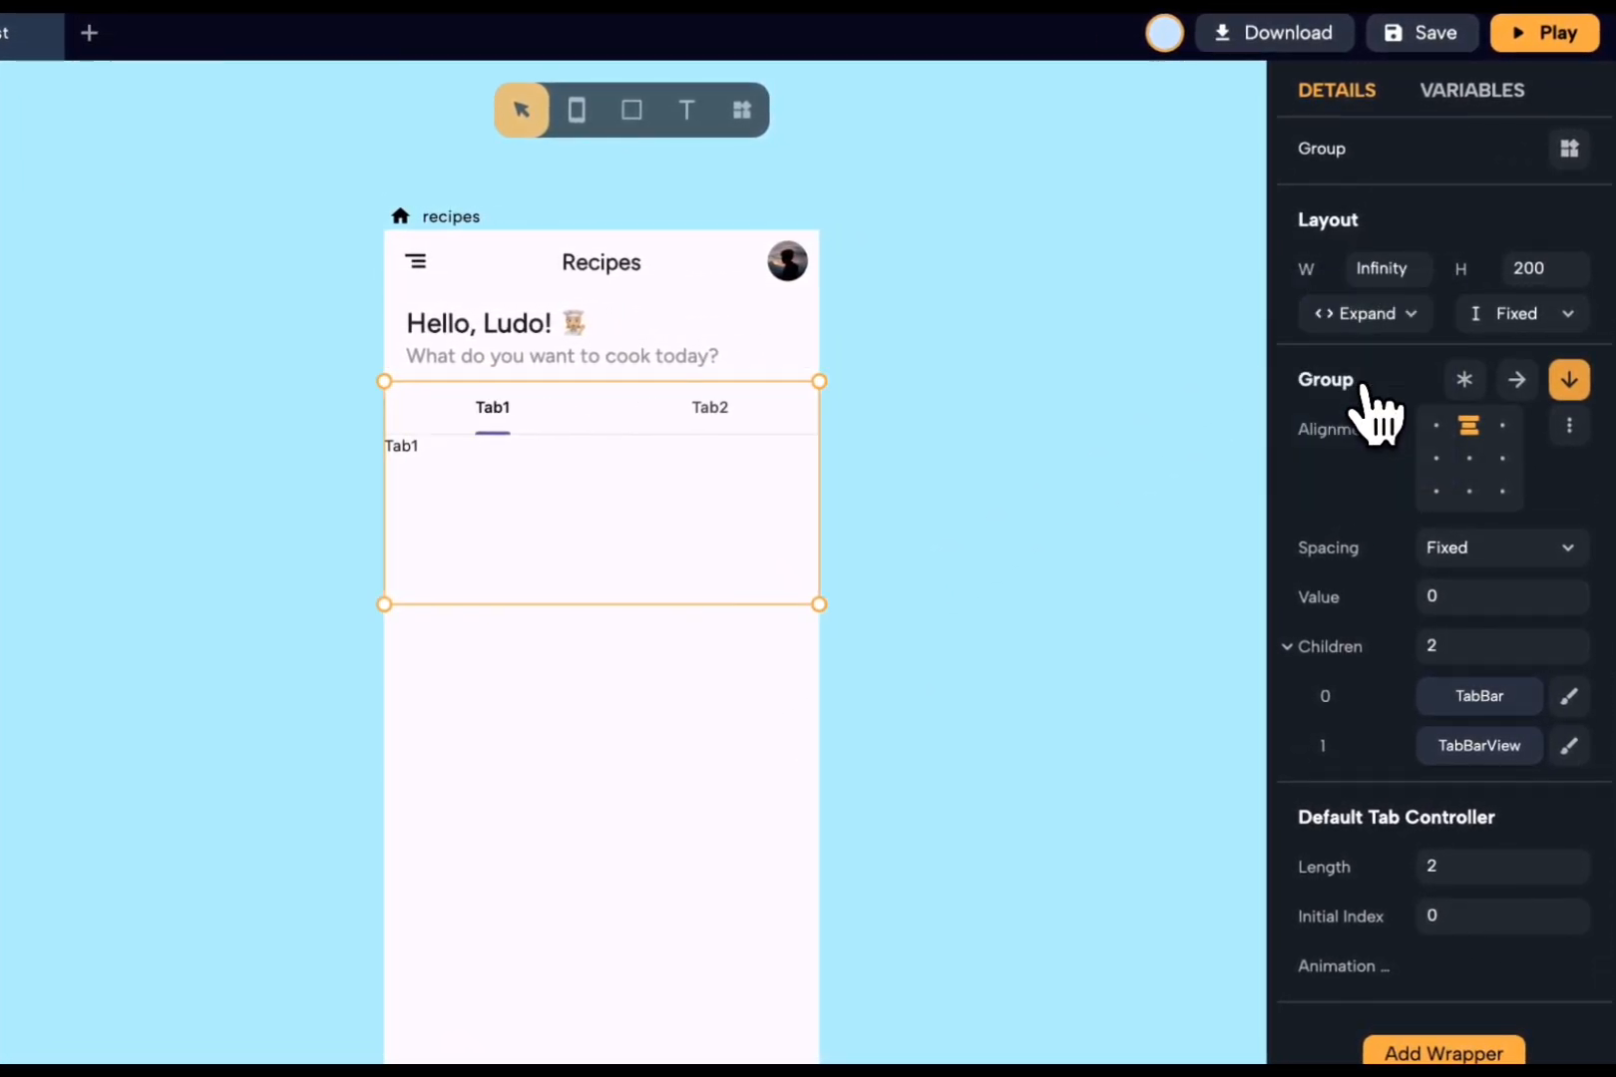
pyautogui.click(1521, 315)
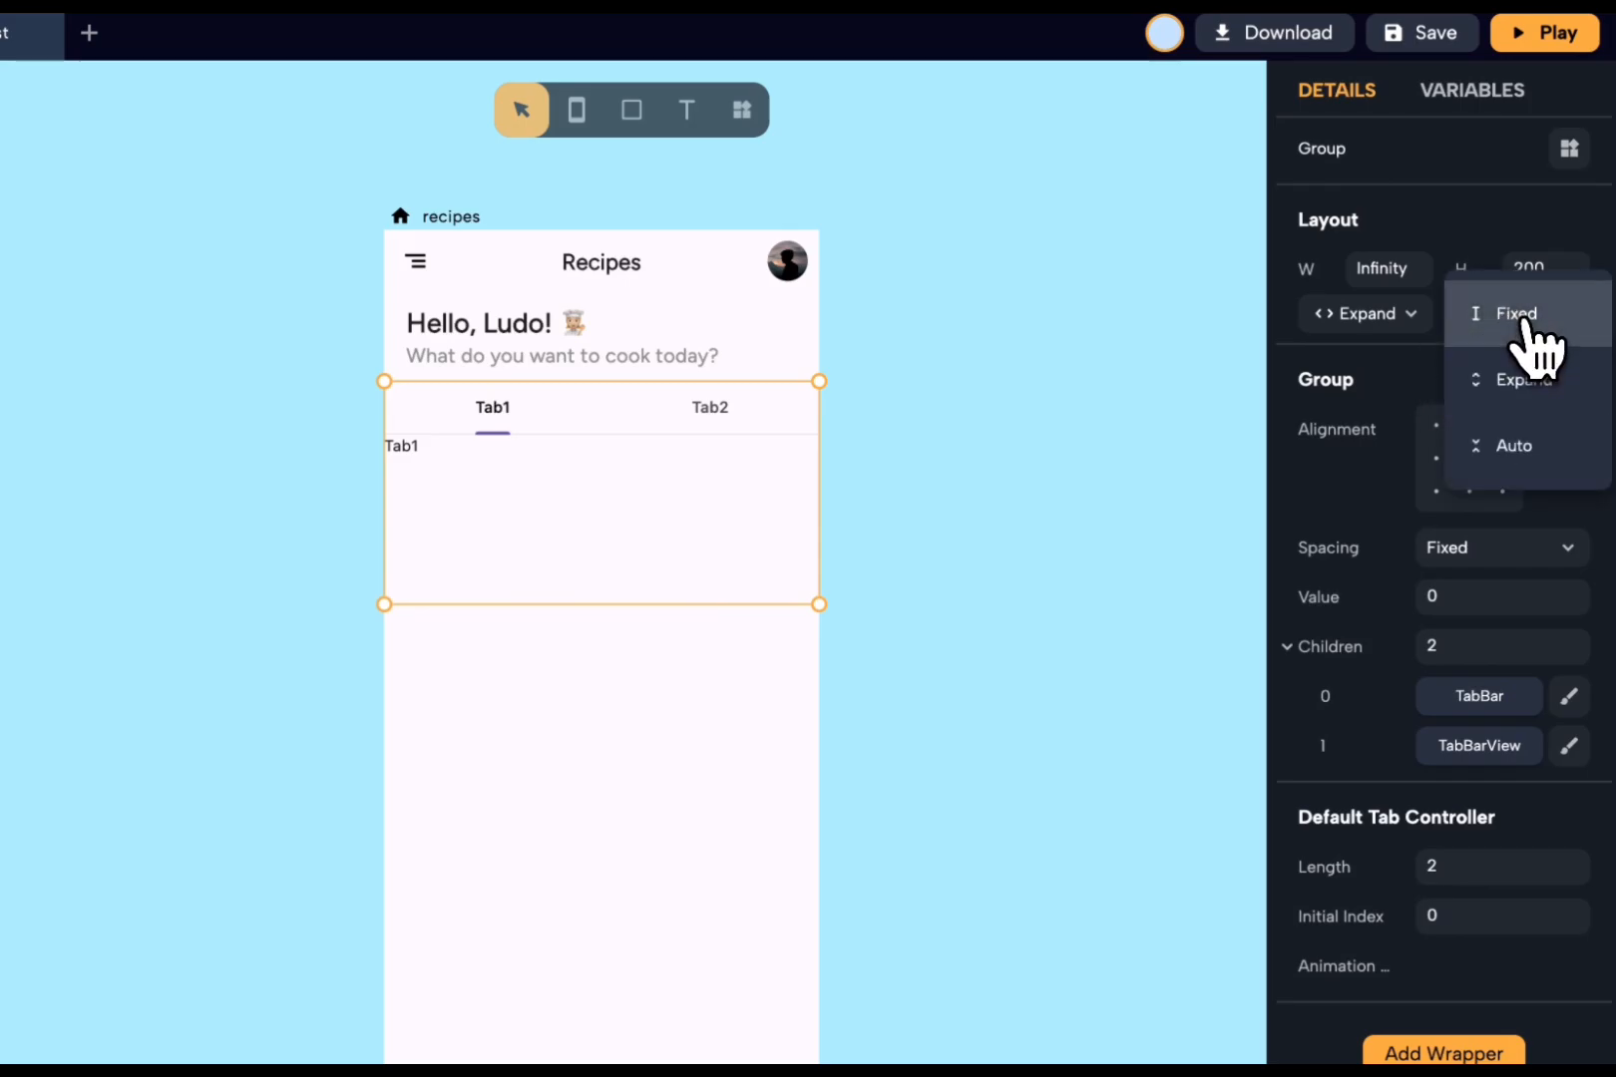
pyautogui.click(1513, 397)
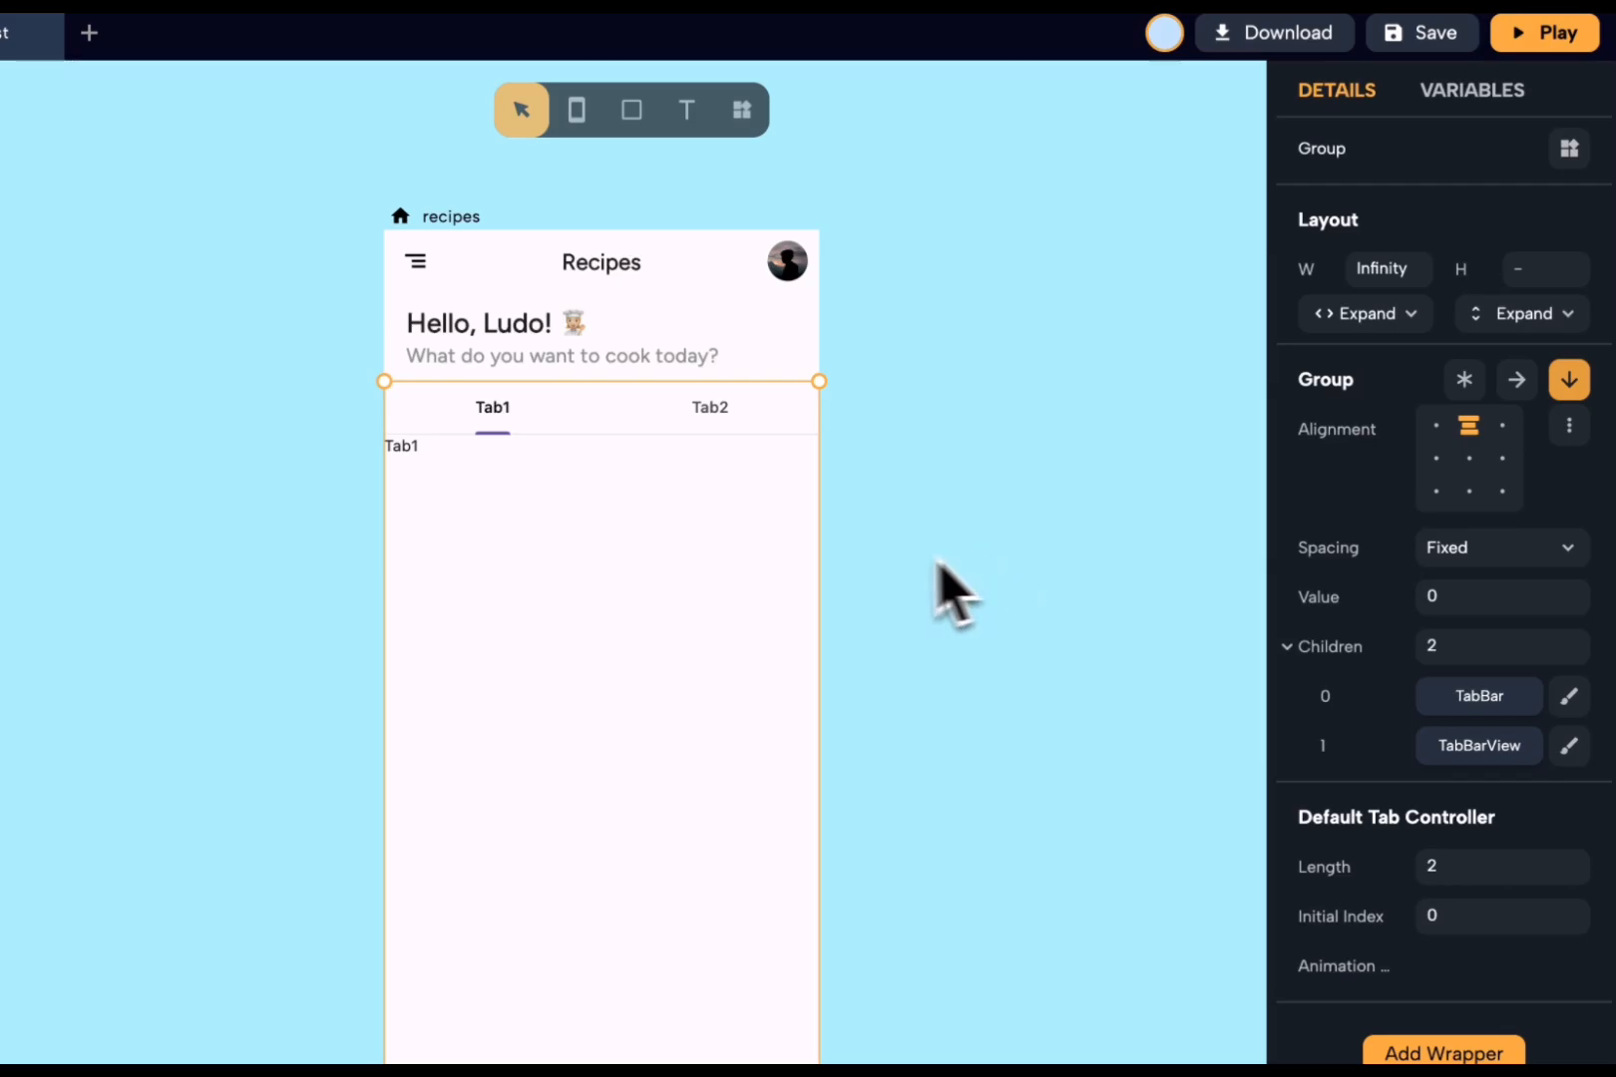
# - Change the text of the tab bar's first tab to "Recipes"
pyautogui.click(589, 420)
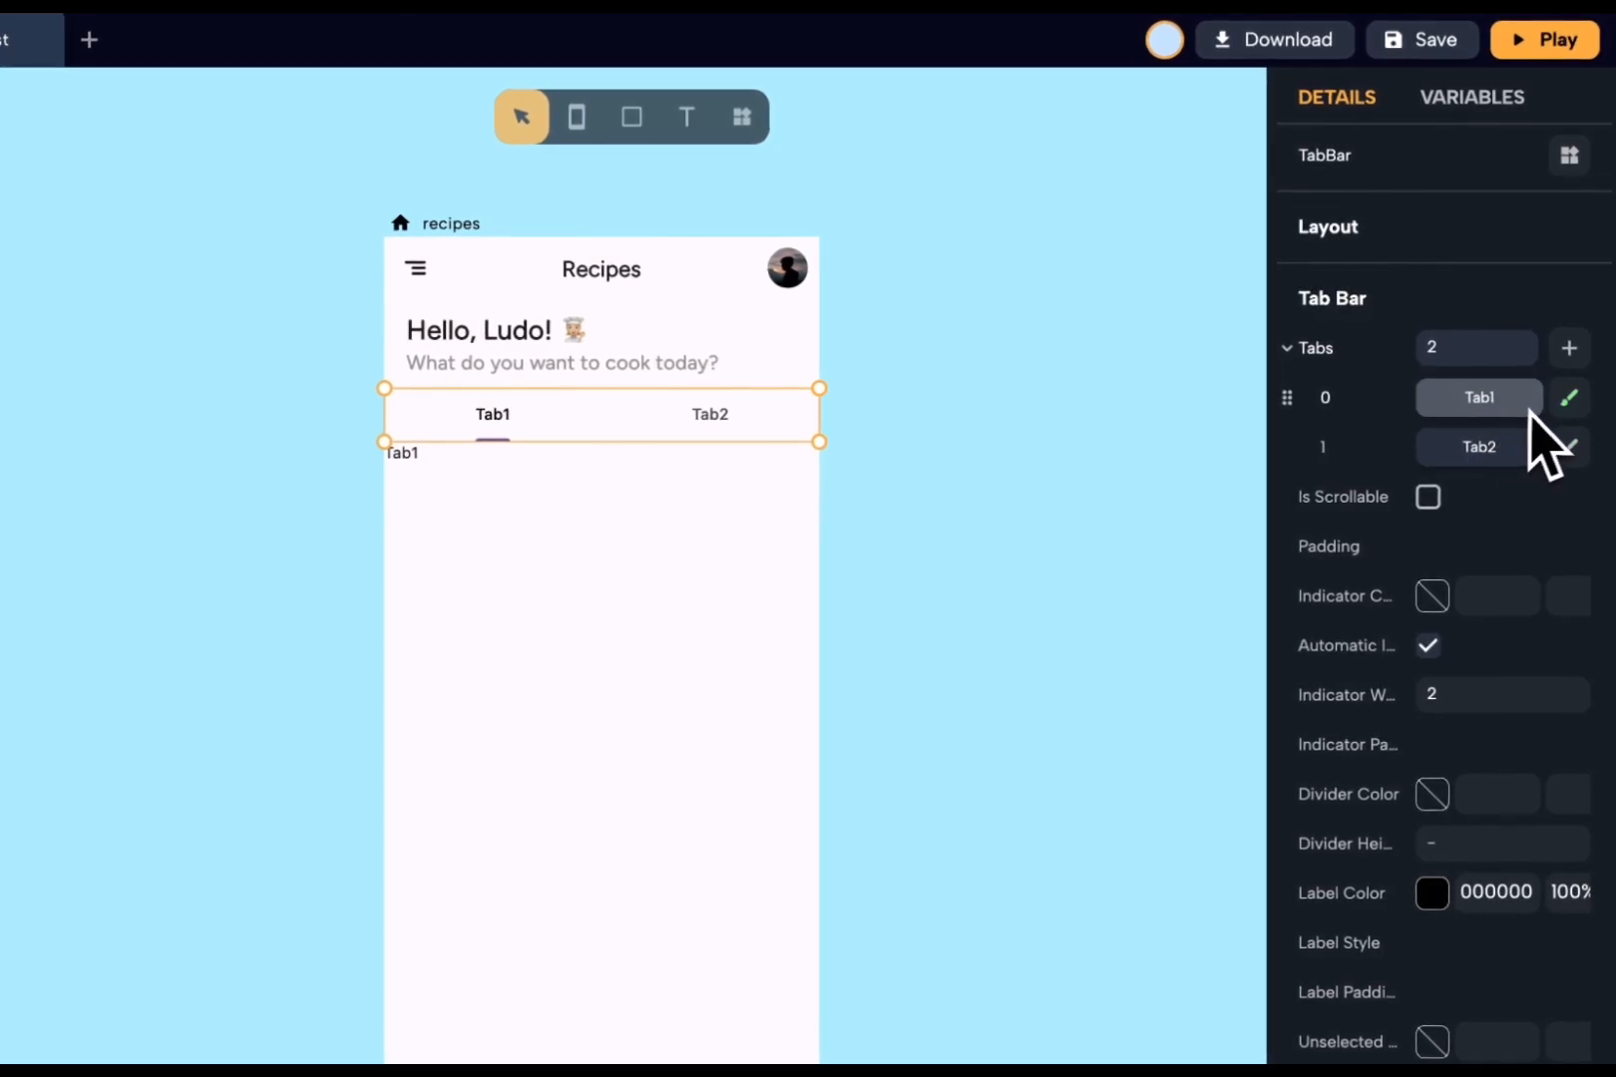
pyautogui.click(1568, 398)
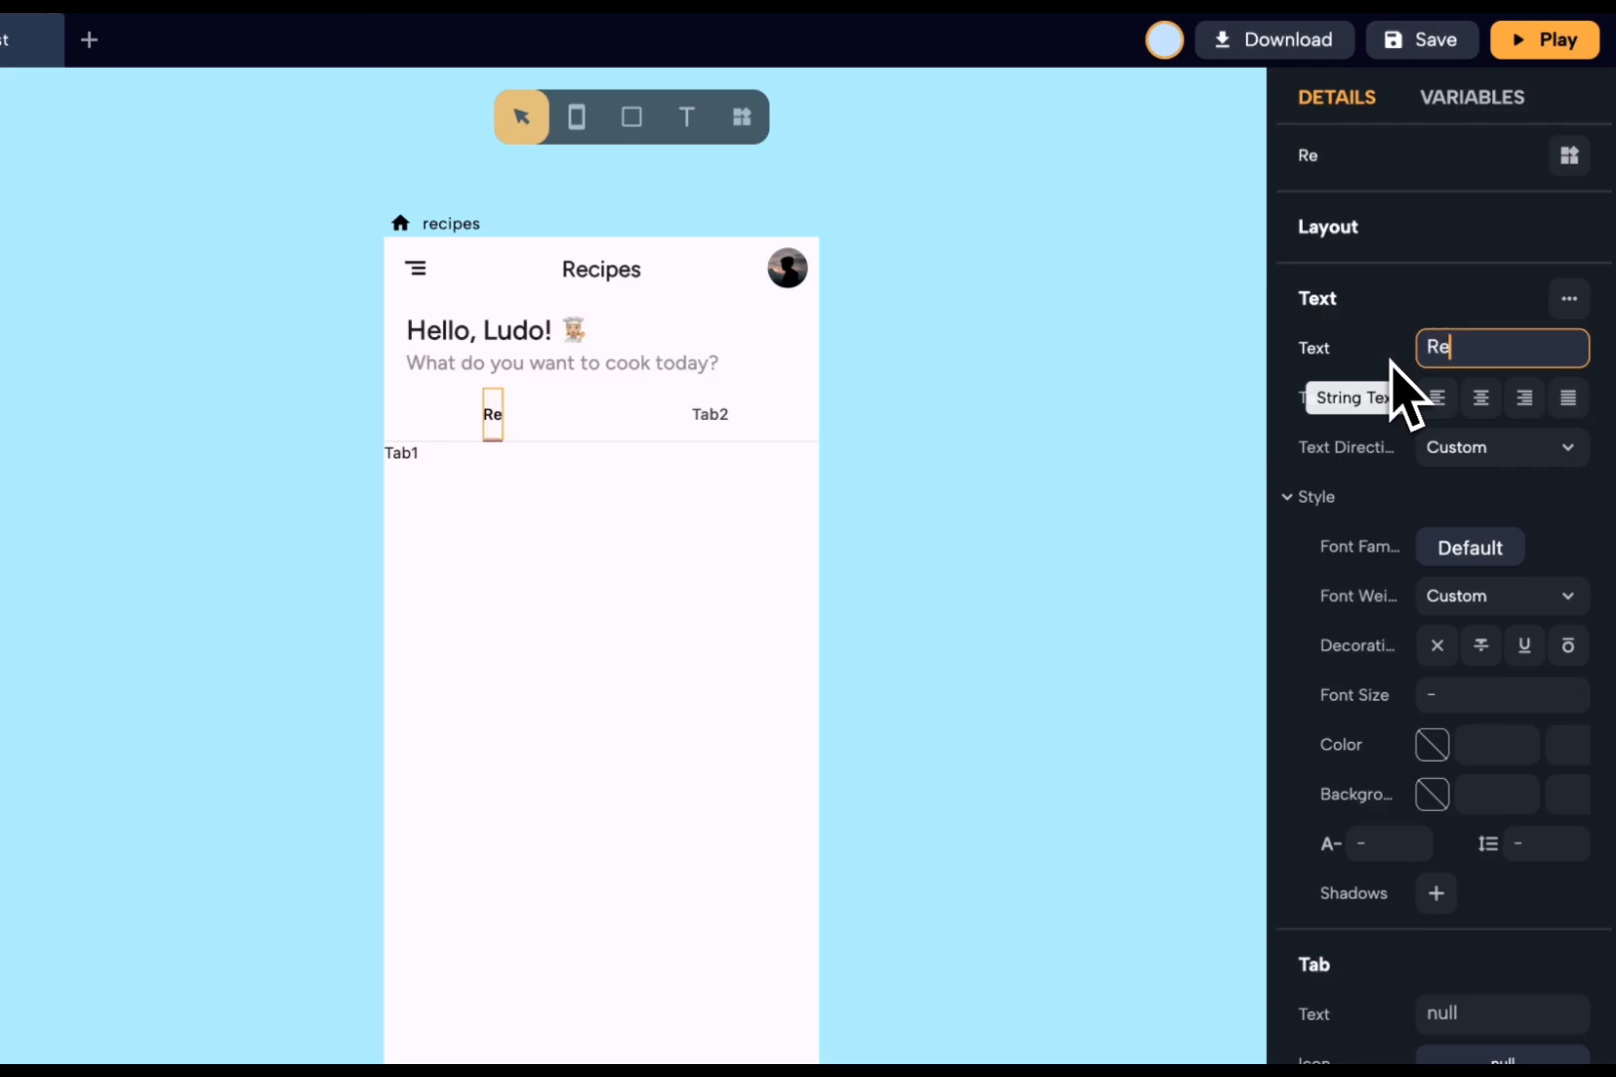
pyautogui.write('Recipes')
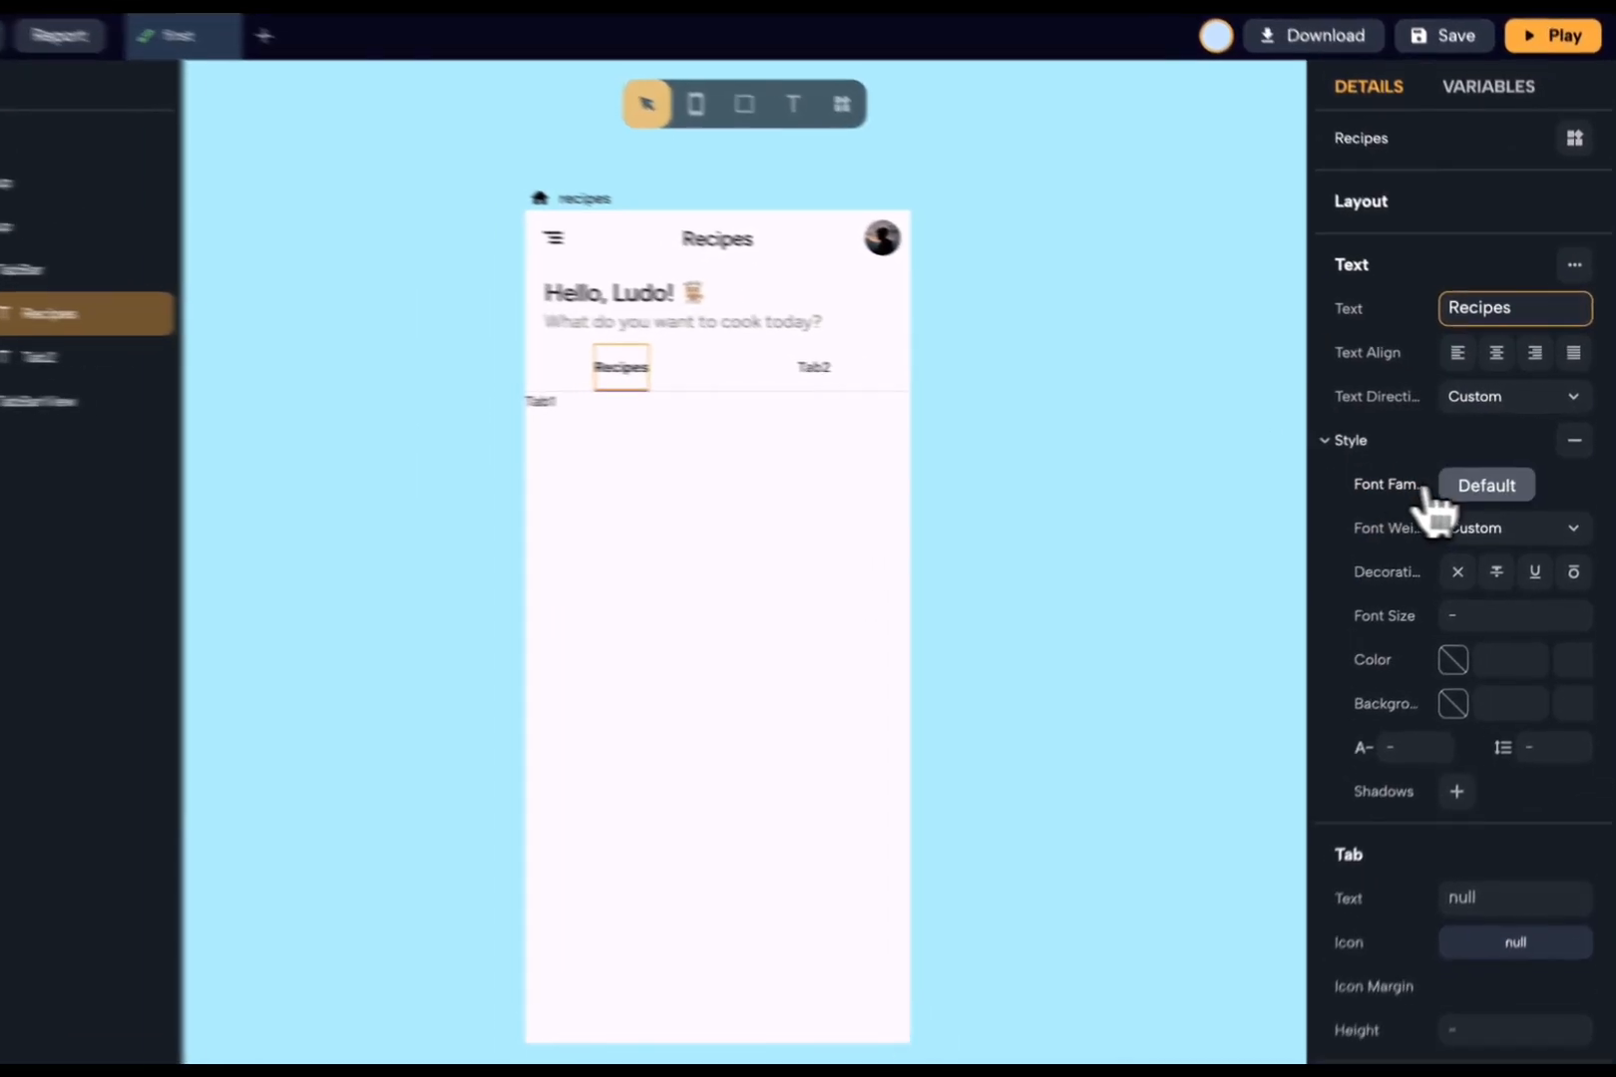
# - Style the Recipes tab label with the Figtree font in Semi Bold weight
pyautogui.click(1499, 480)
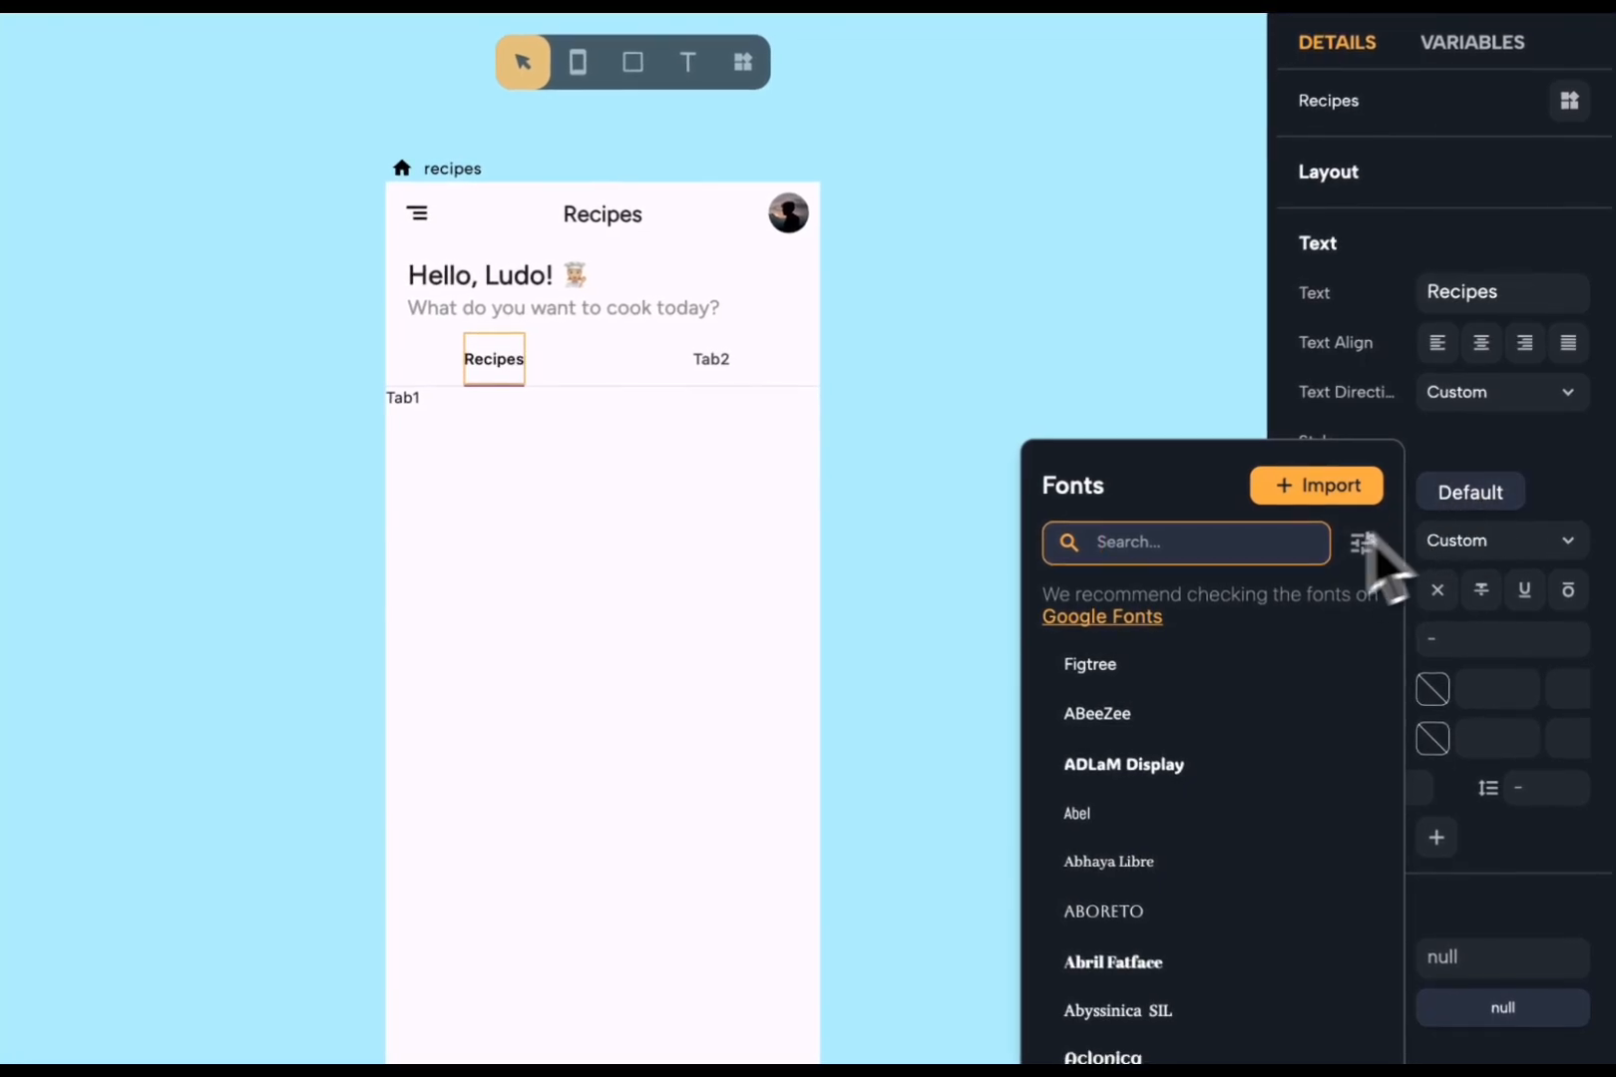
pyautogui.click(1165, 667)
pyautogui.click(1455, 540)
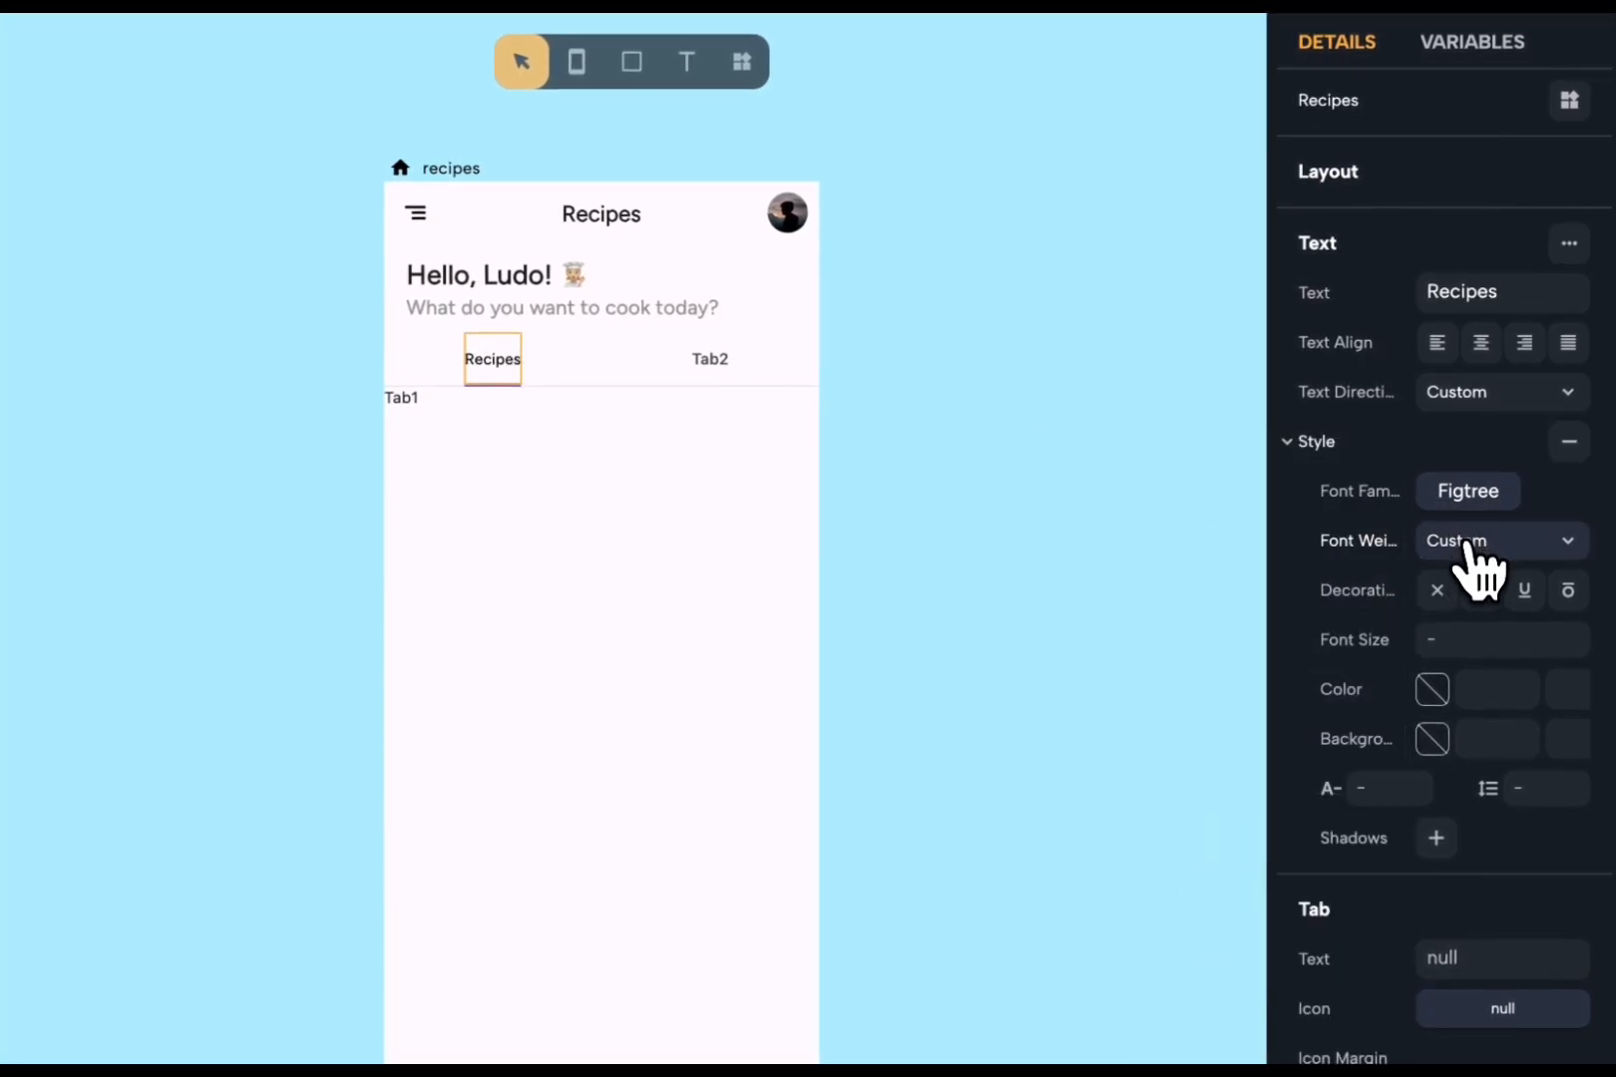
pyautogui.click(1464, 547)
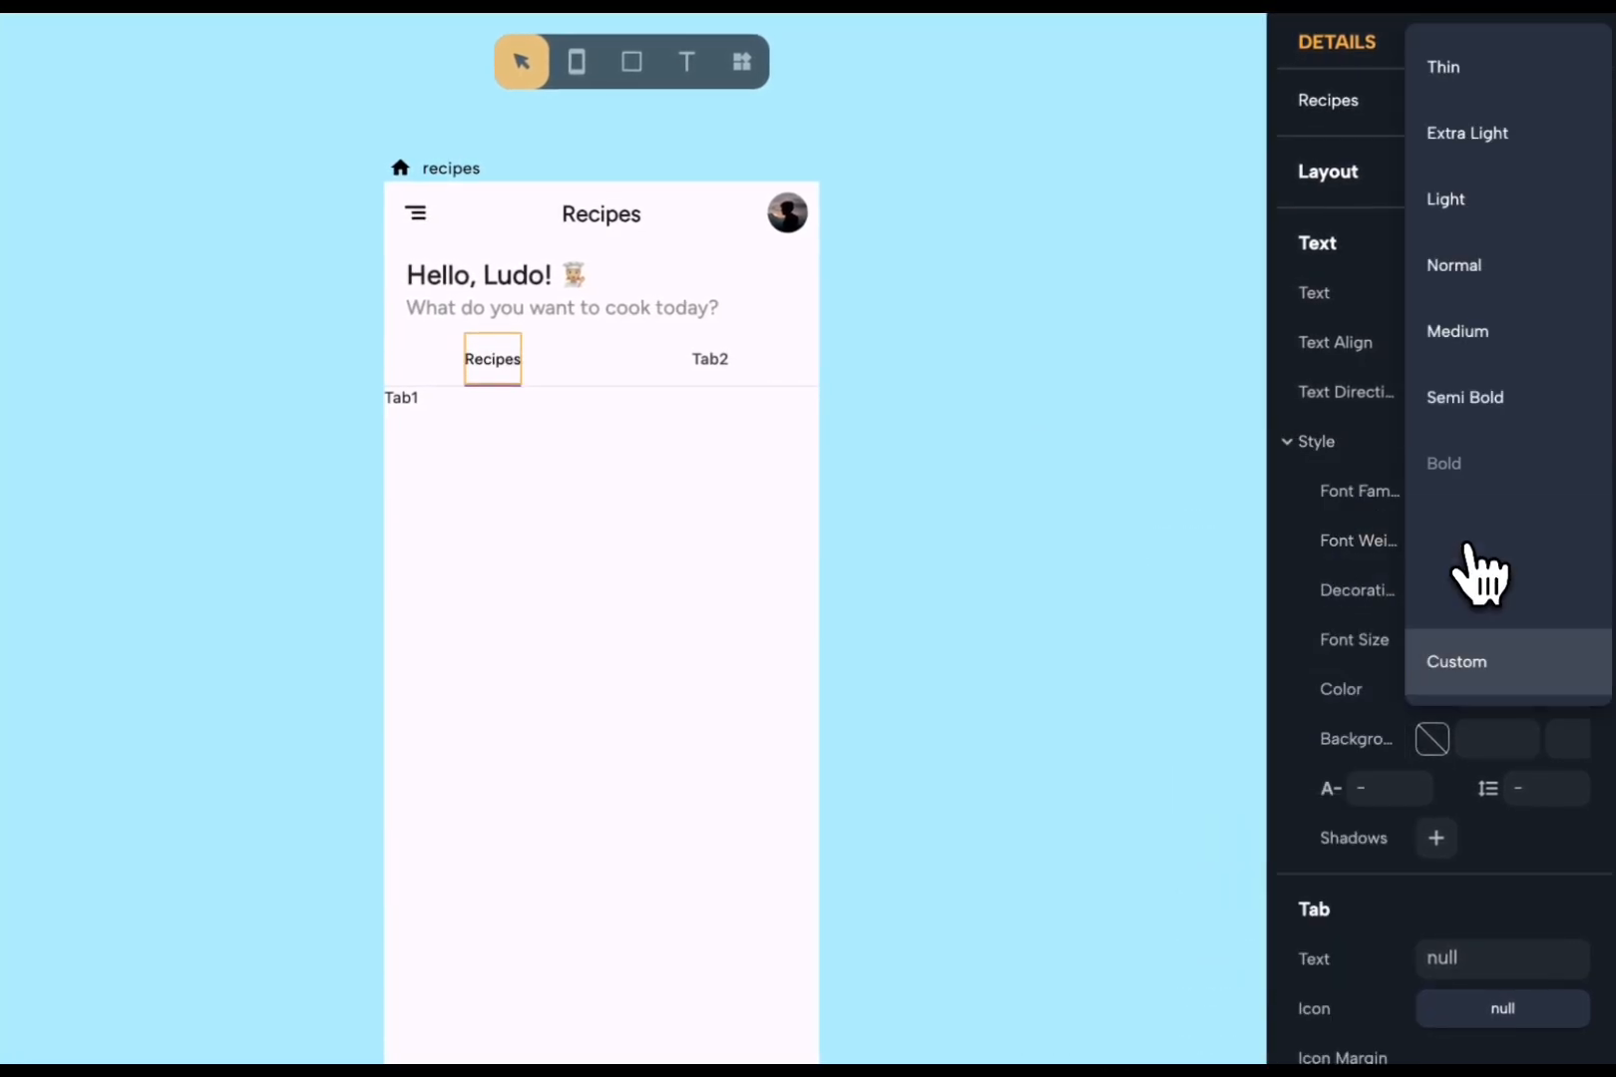
pyautogui.click(1463, 419)
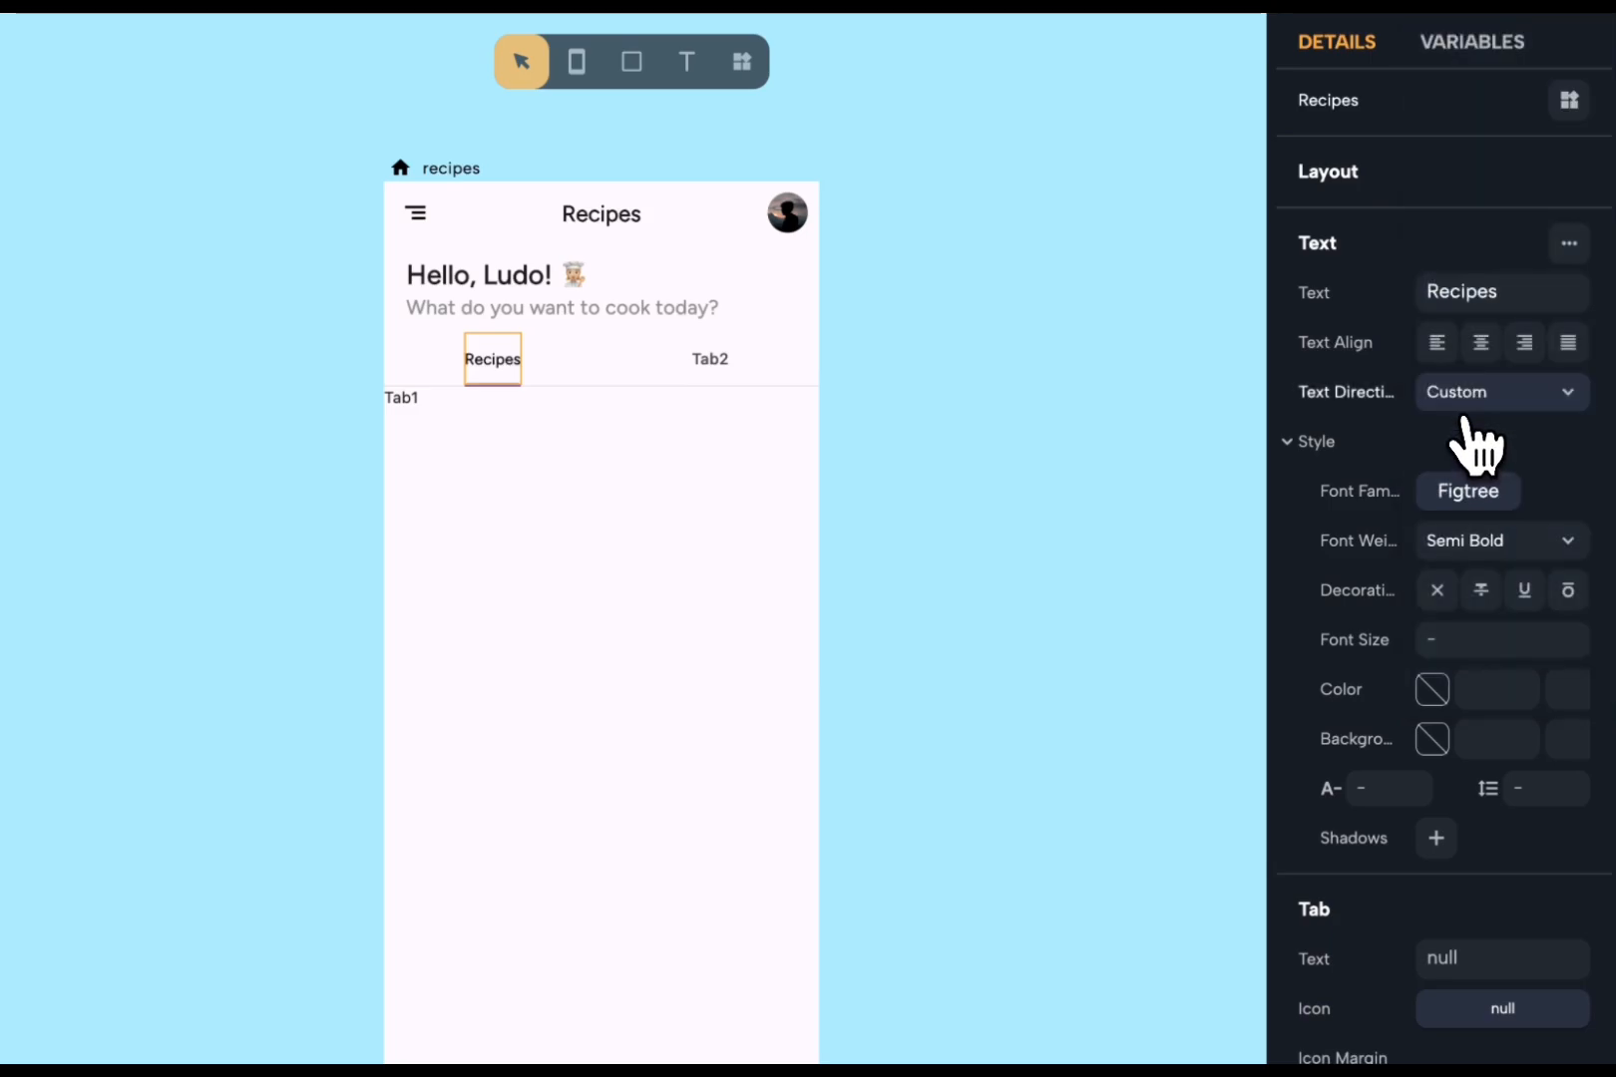
pyautogui.click(1149, 455)
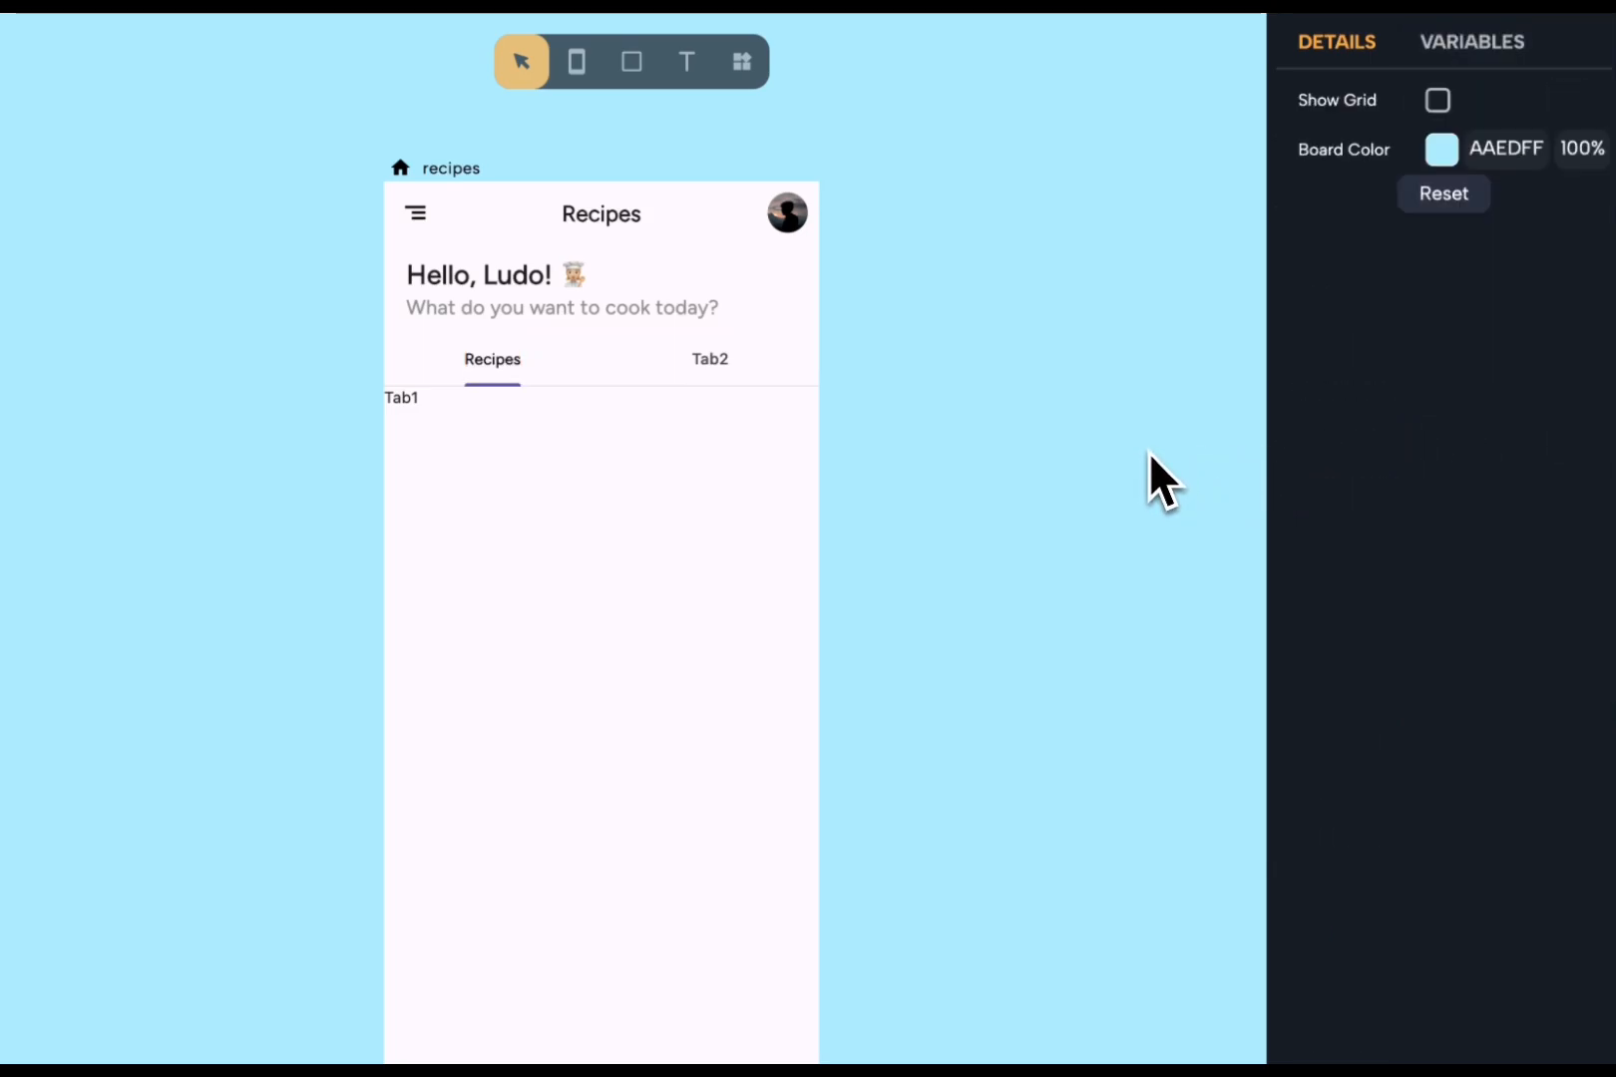
# - Change the text of the tab bar's second tab to "Groceries"
pyautogui.click(746, 384)
pyautogui.click(750, 381)
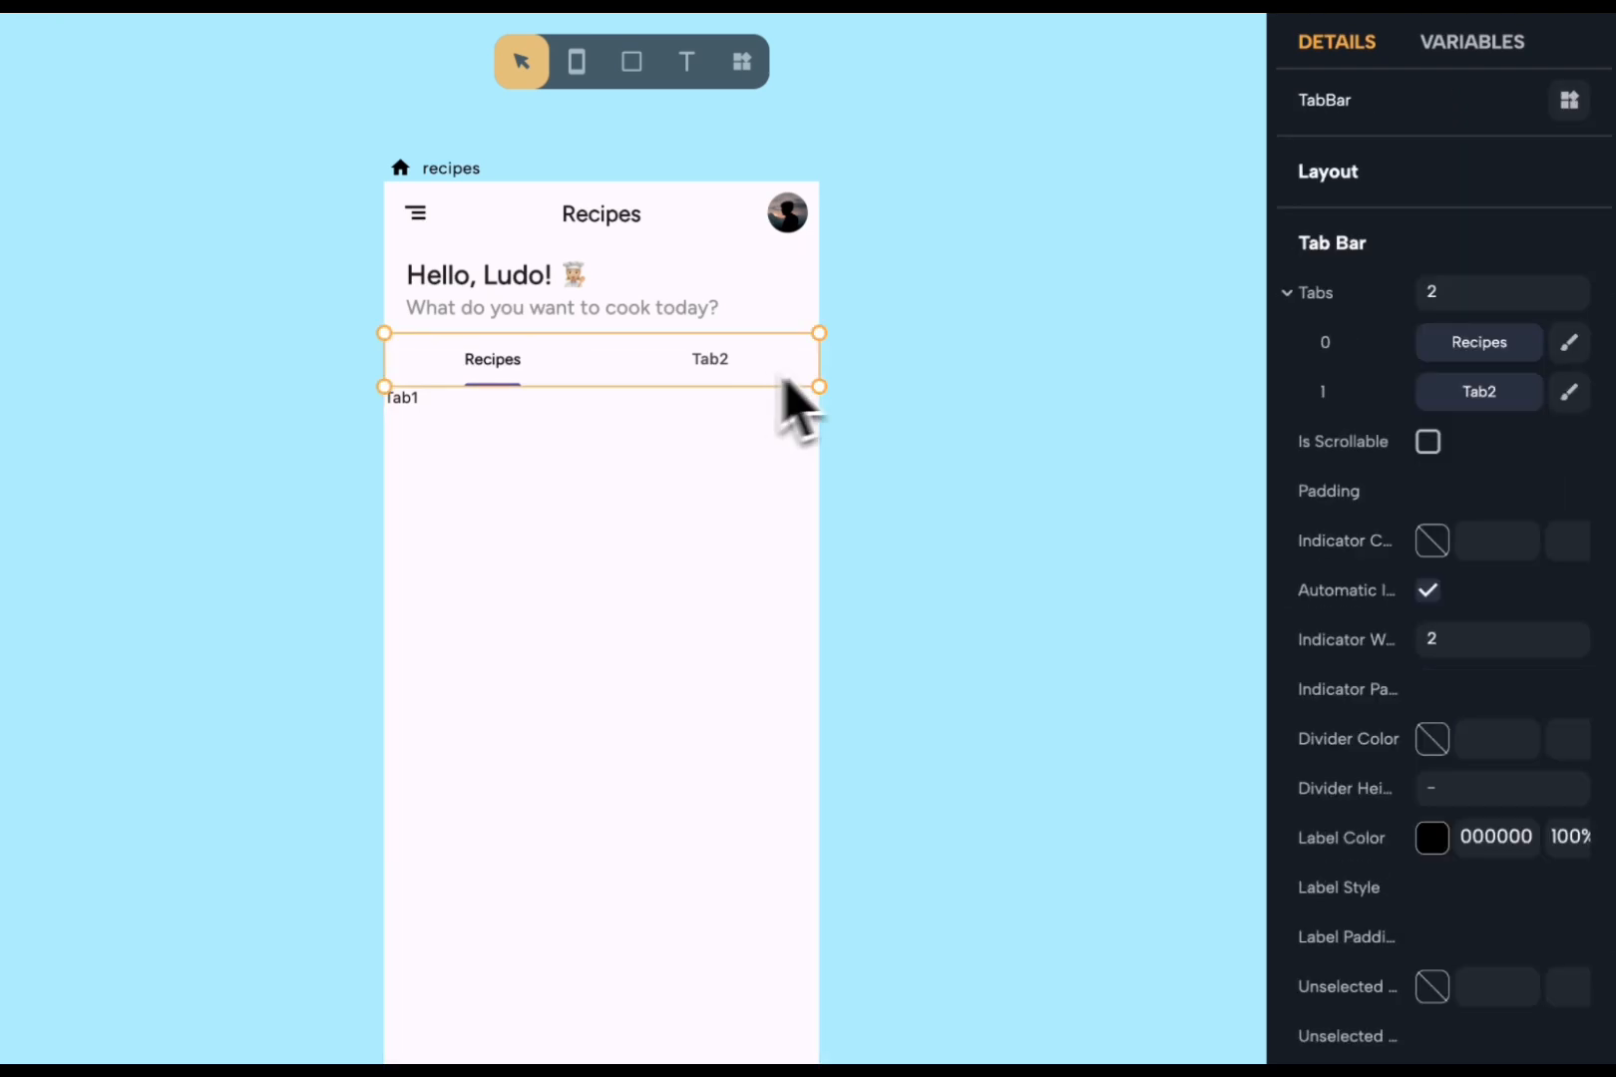
pyautogui.click(1569, 398)
pyautogui.doubleClick(1494, 299)
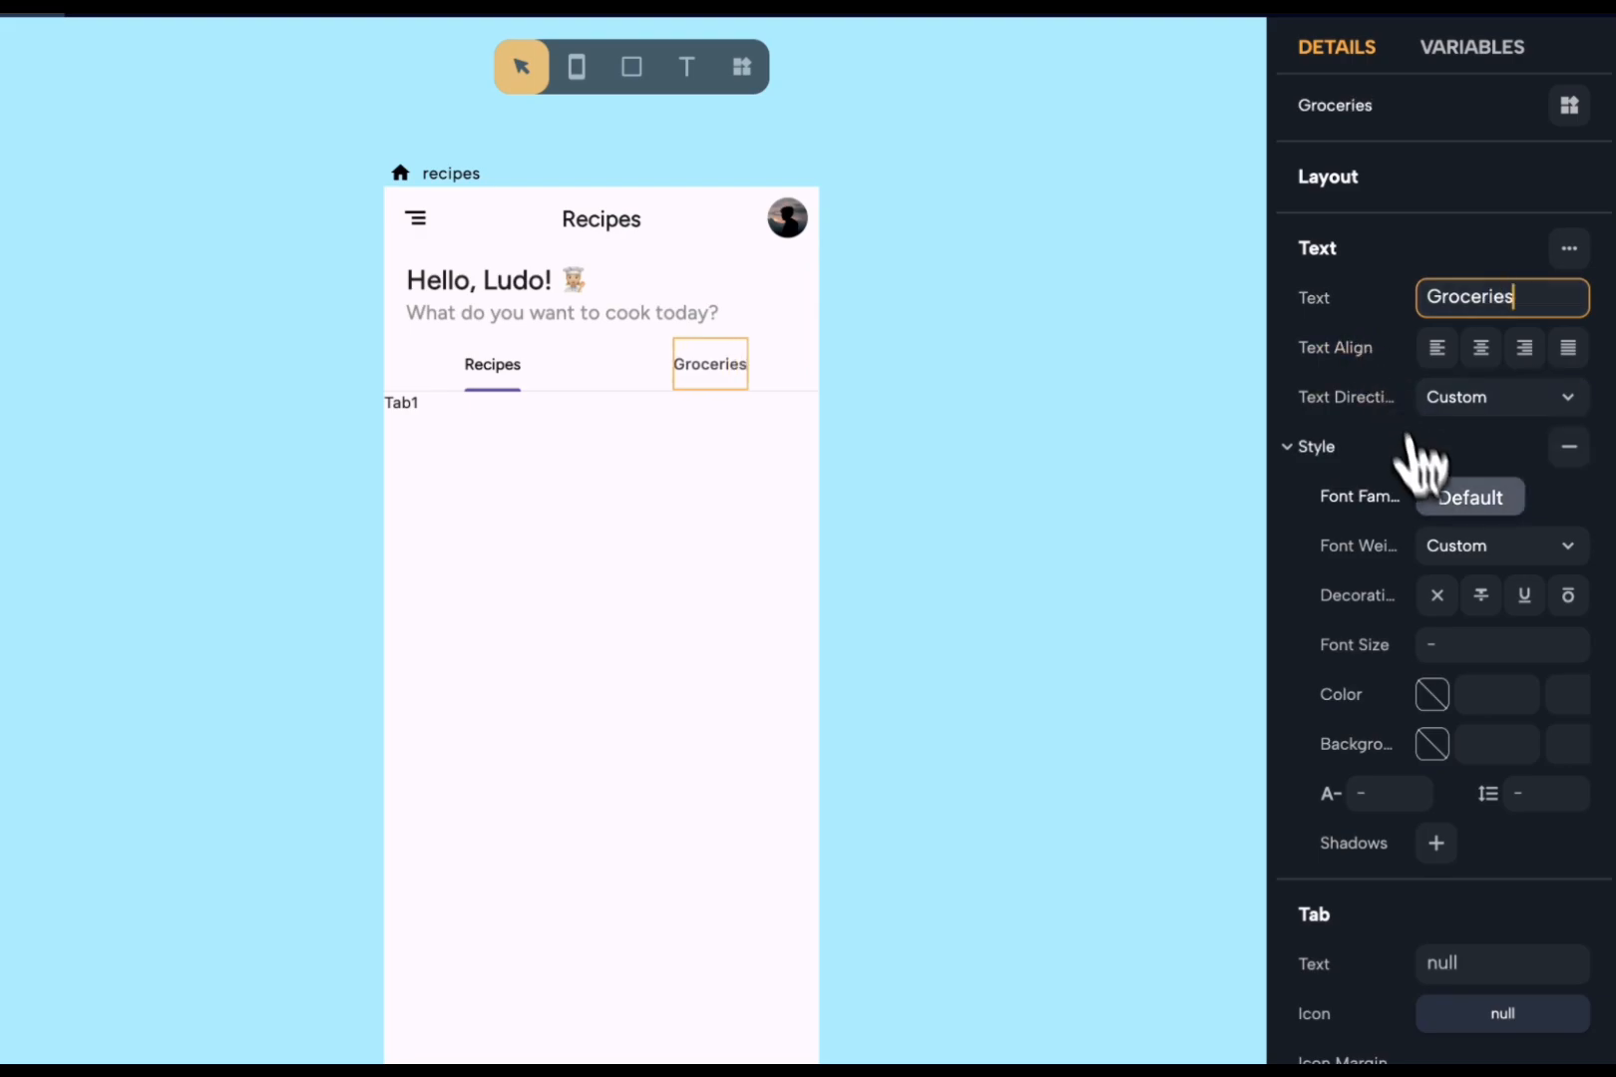
# - Style the Groceries tab label with the Figtree font in Semi Bold weight
pyautogui.click(1459, 504)
pyautogui.click(1237, 664)
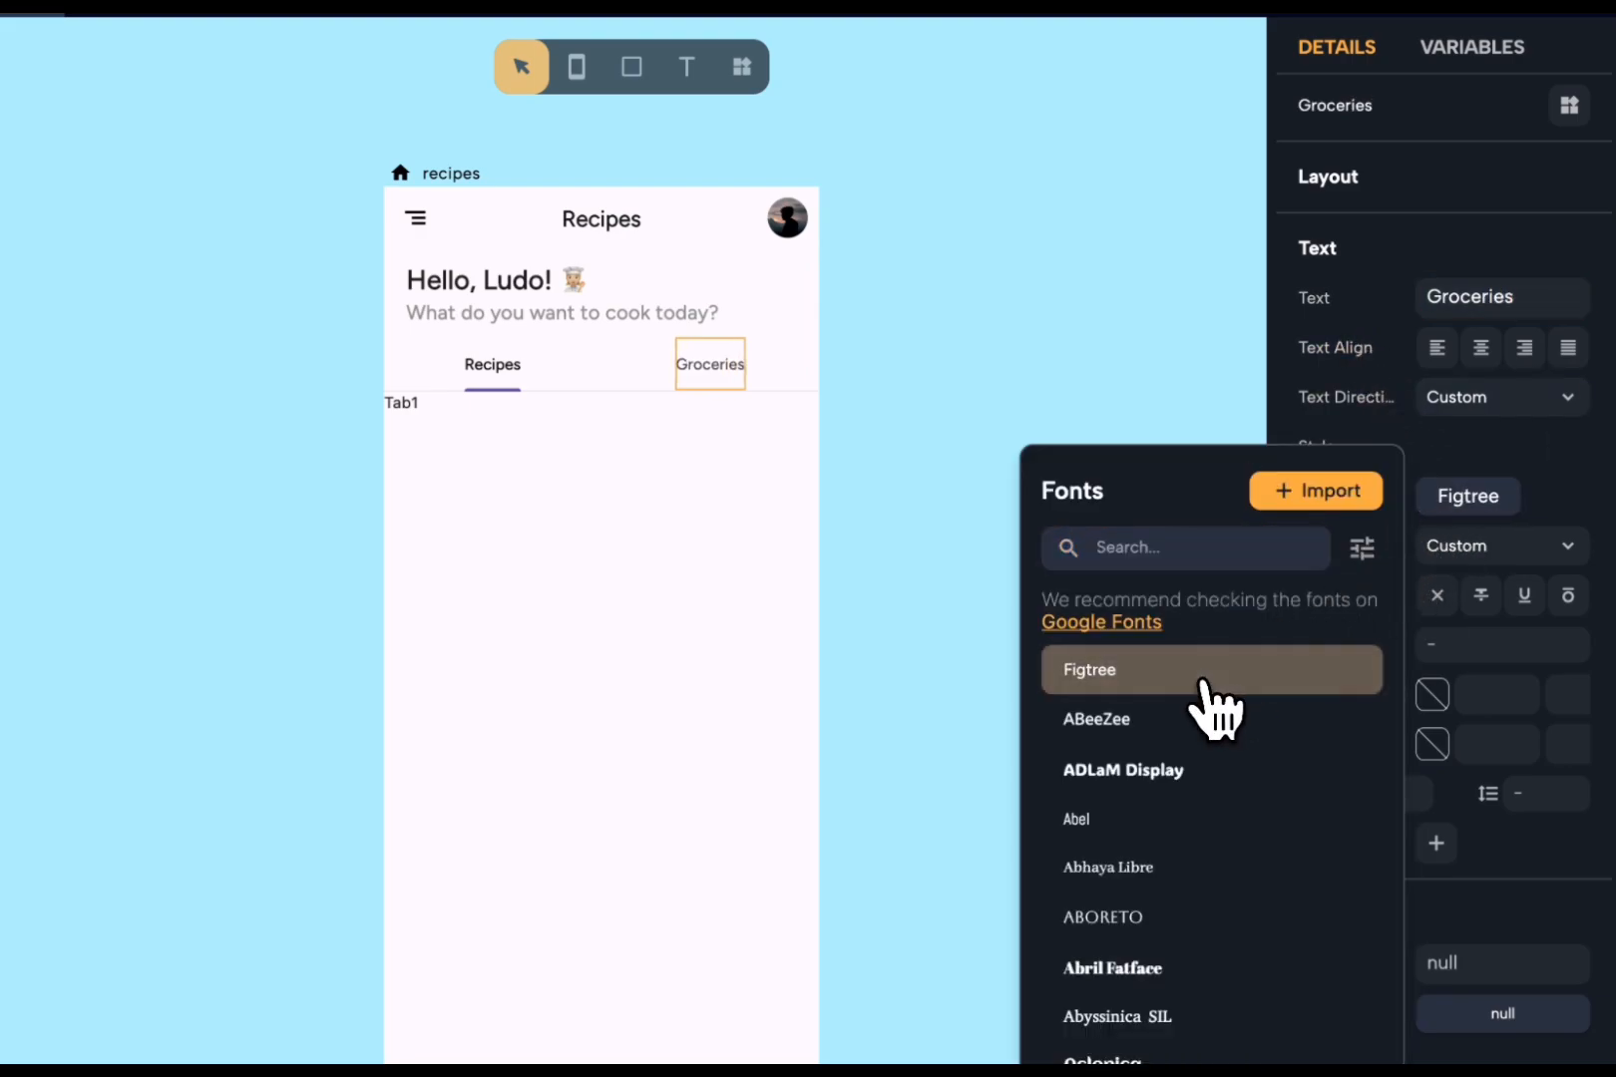
pyautogui.click(1496, 565)
pyautogui.click(1504, 574)
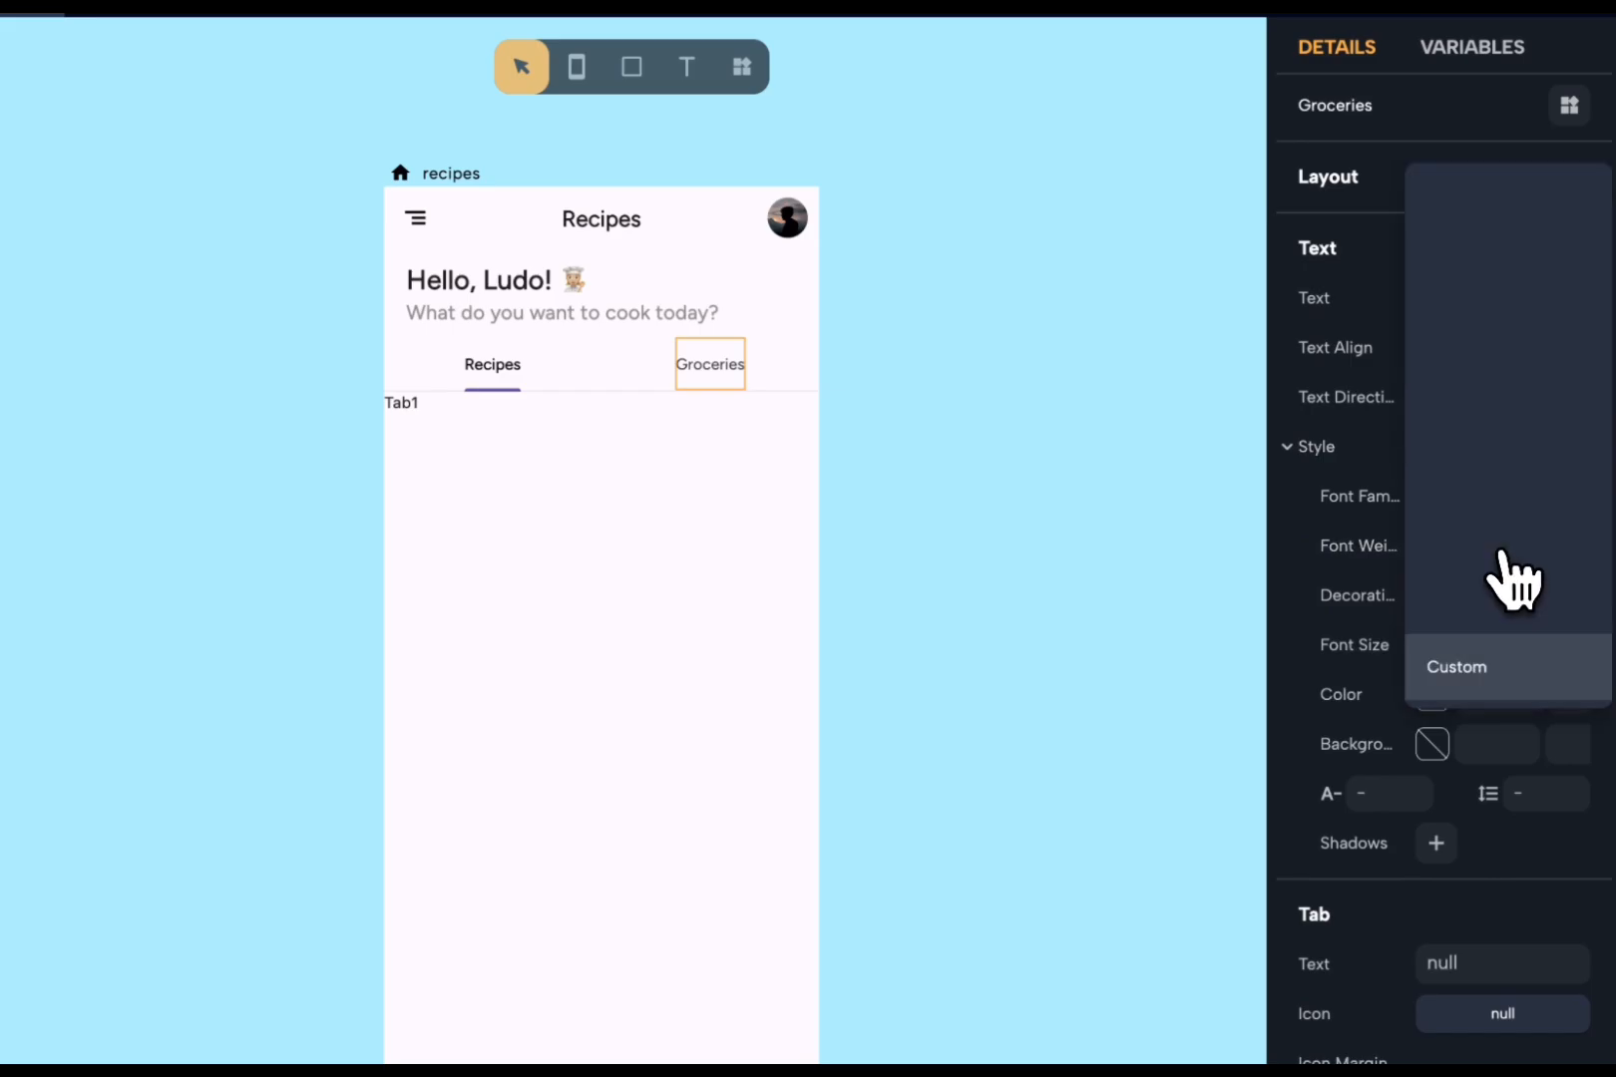
pyautogui.click(1496, 404)
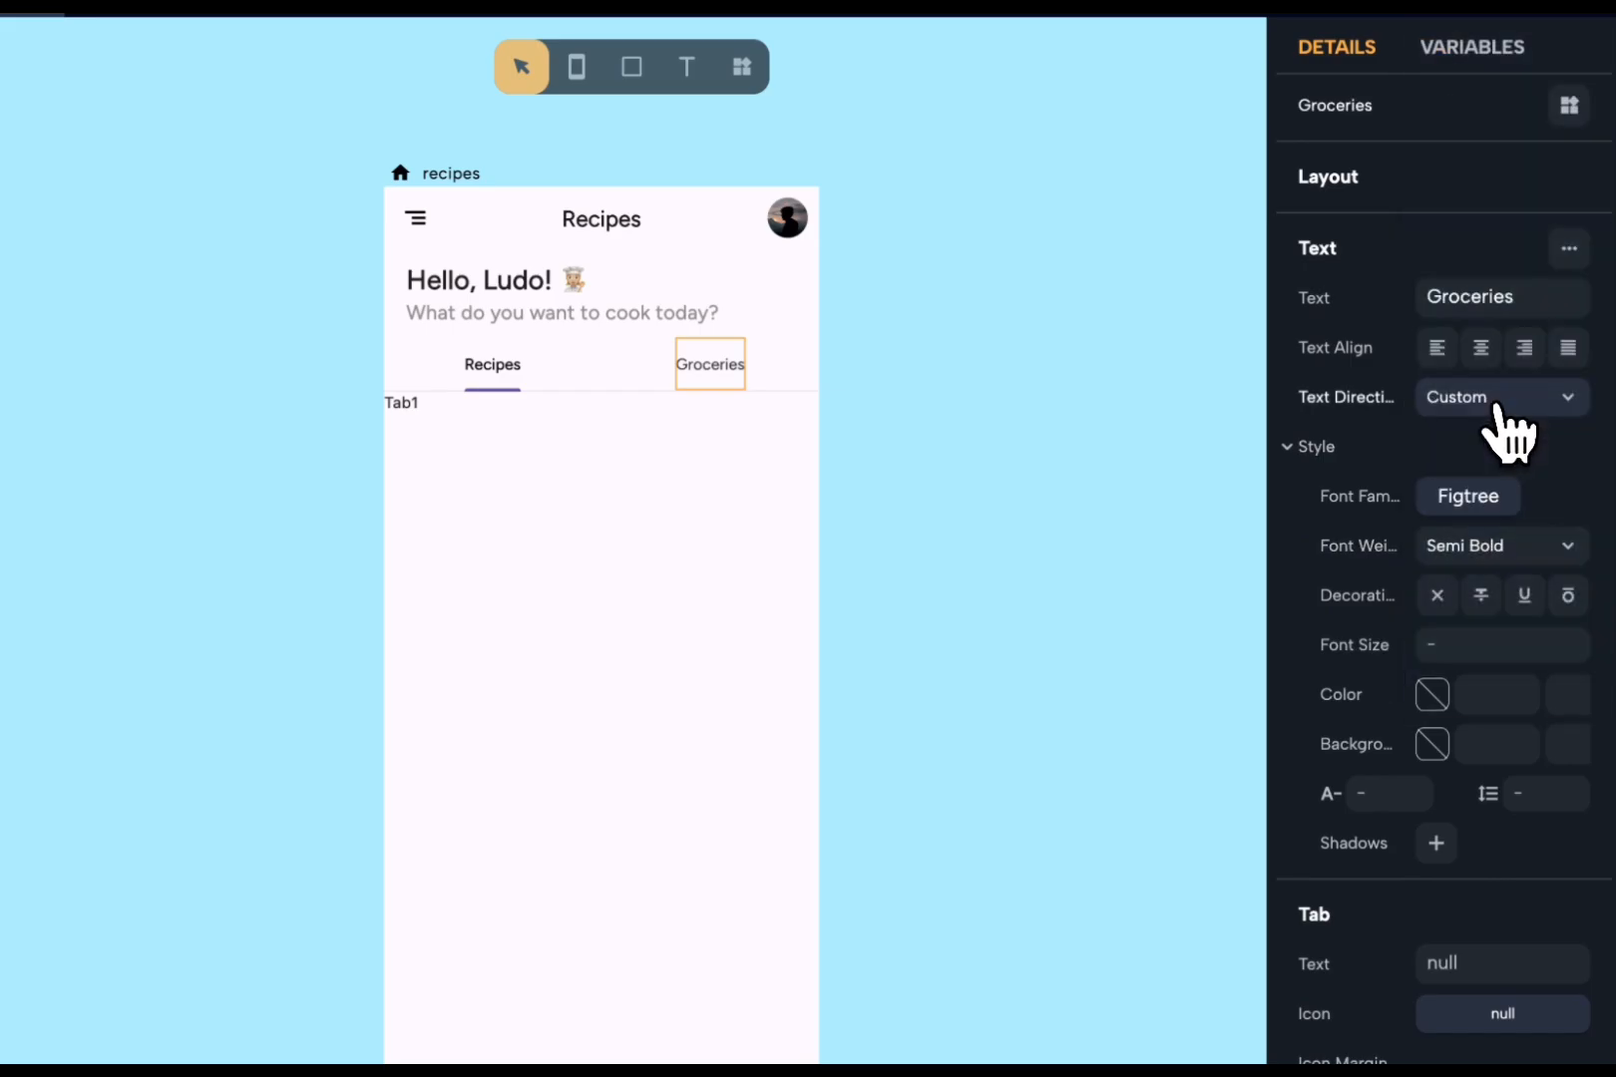
pyautogui.click(928, 459)
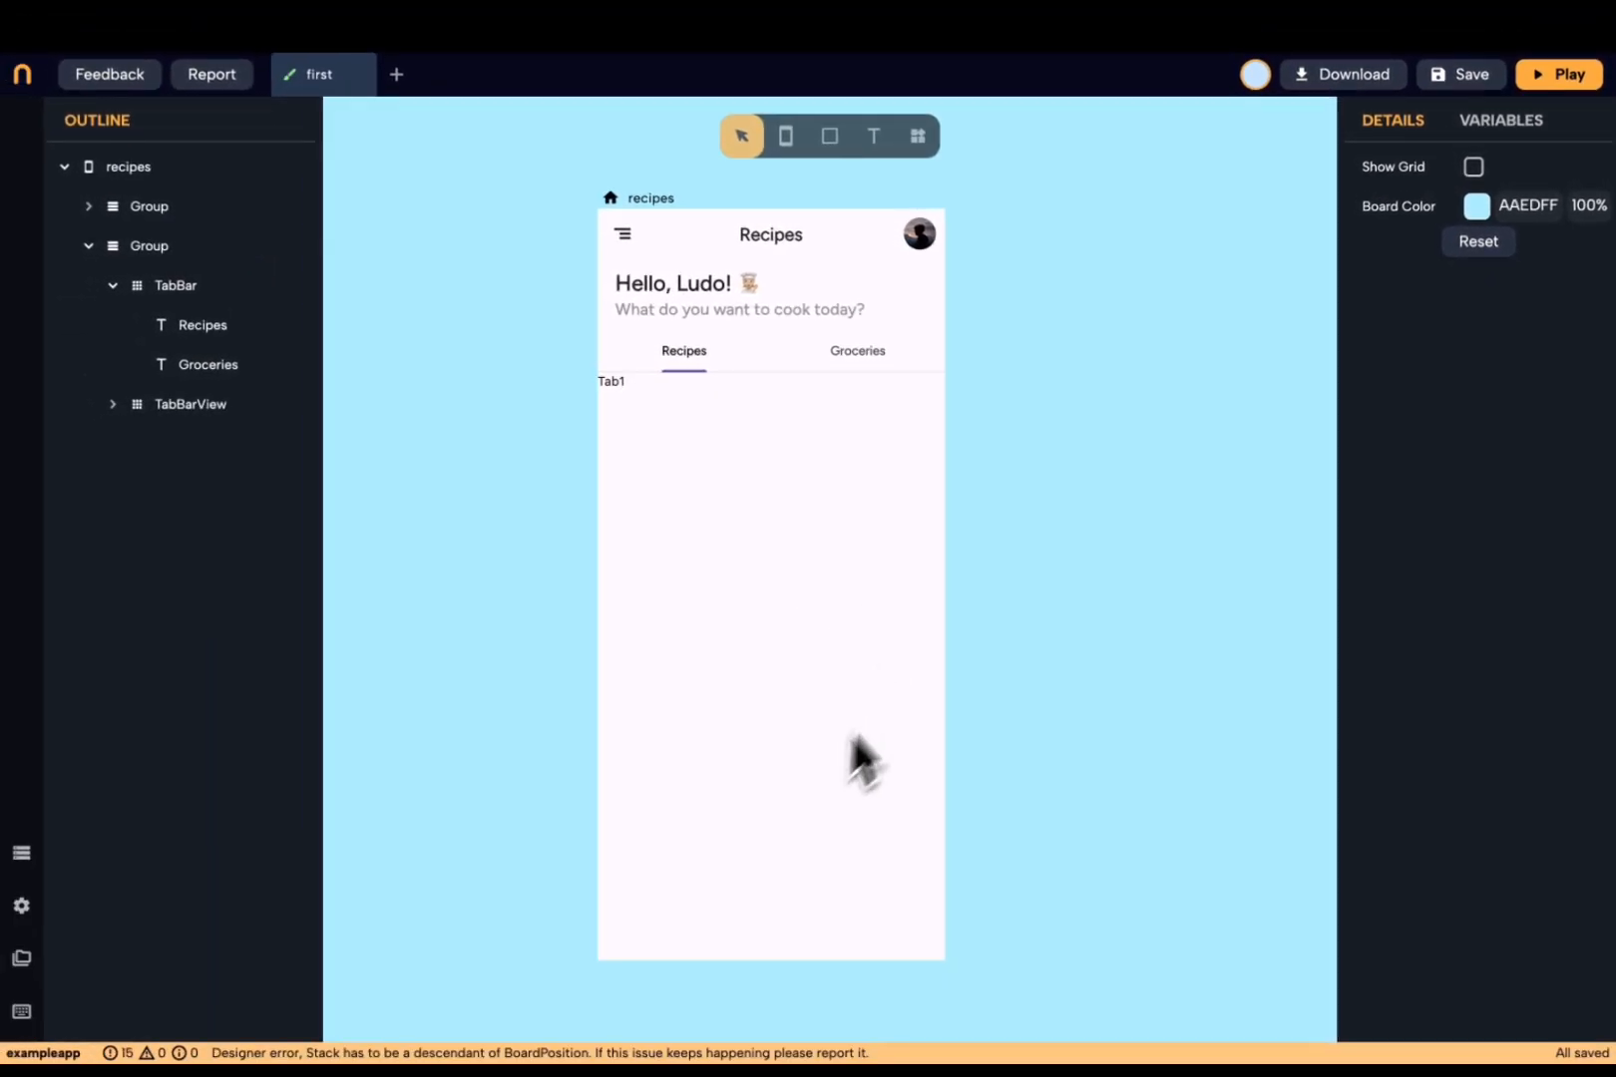
# - Draw a rectangular container about 290 wide on the empty board beside the recipes screen
pyautogui.click(802, 538)
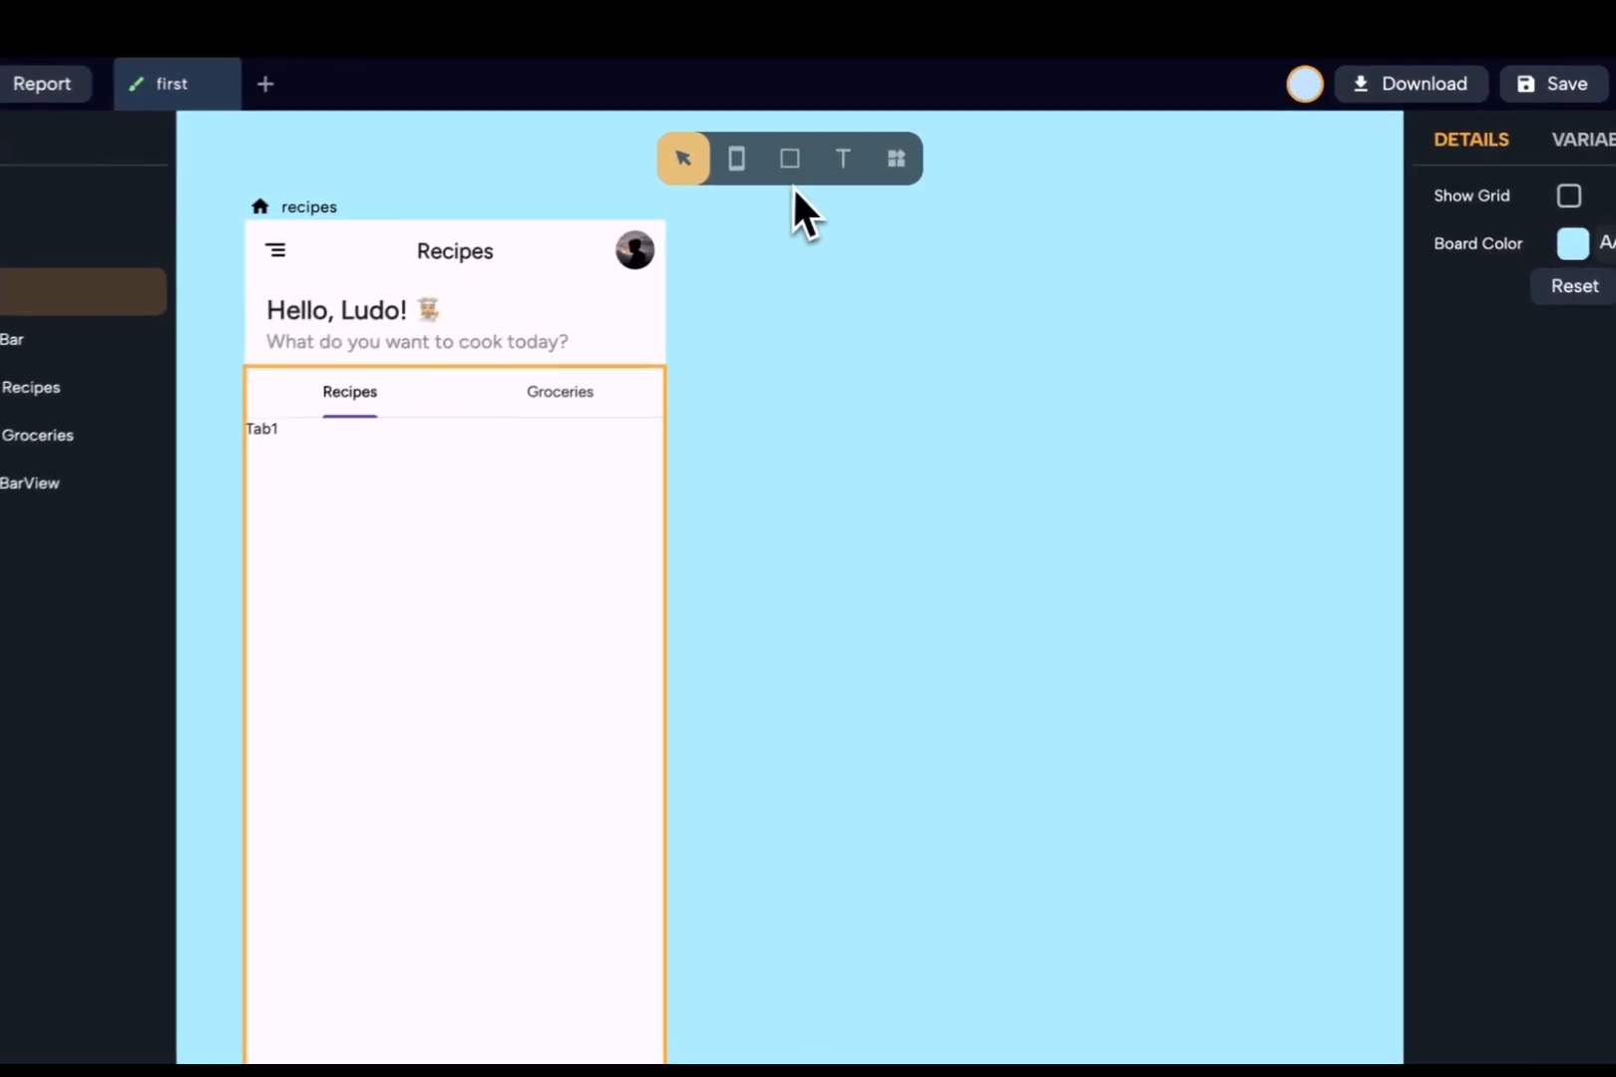
pyautogui.click(783, 178)
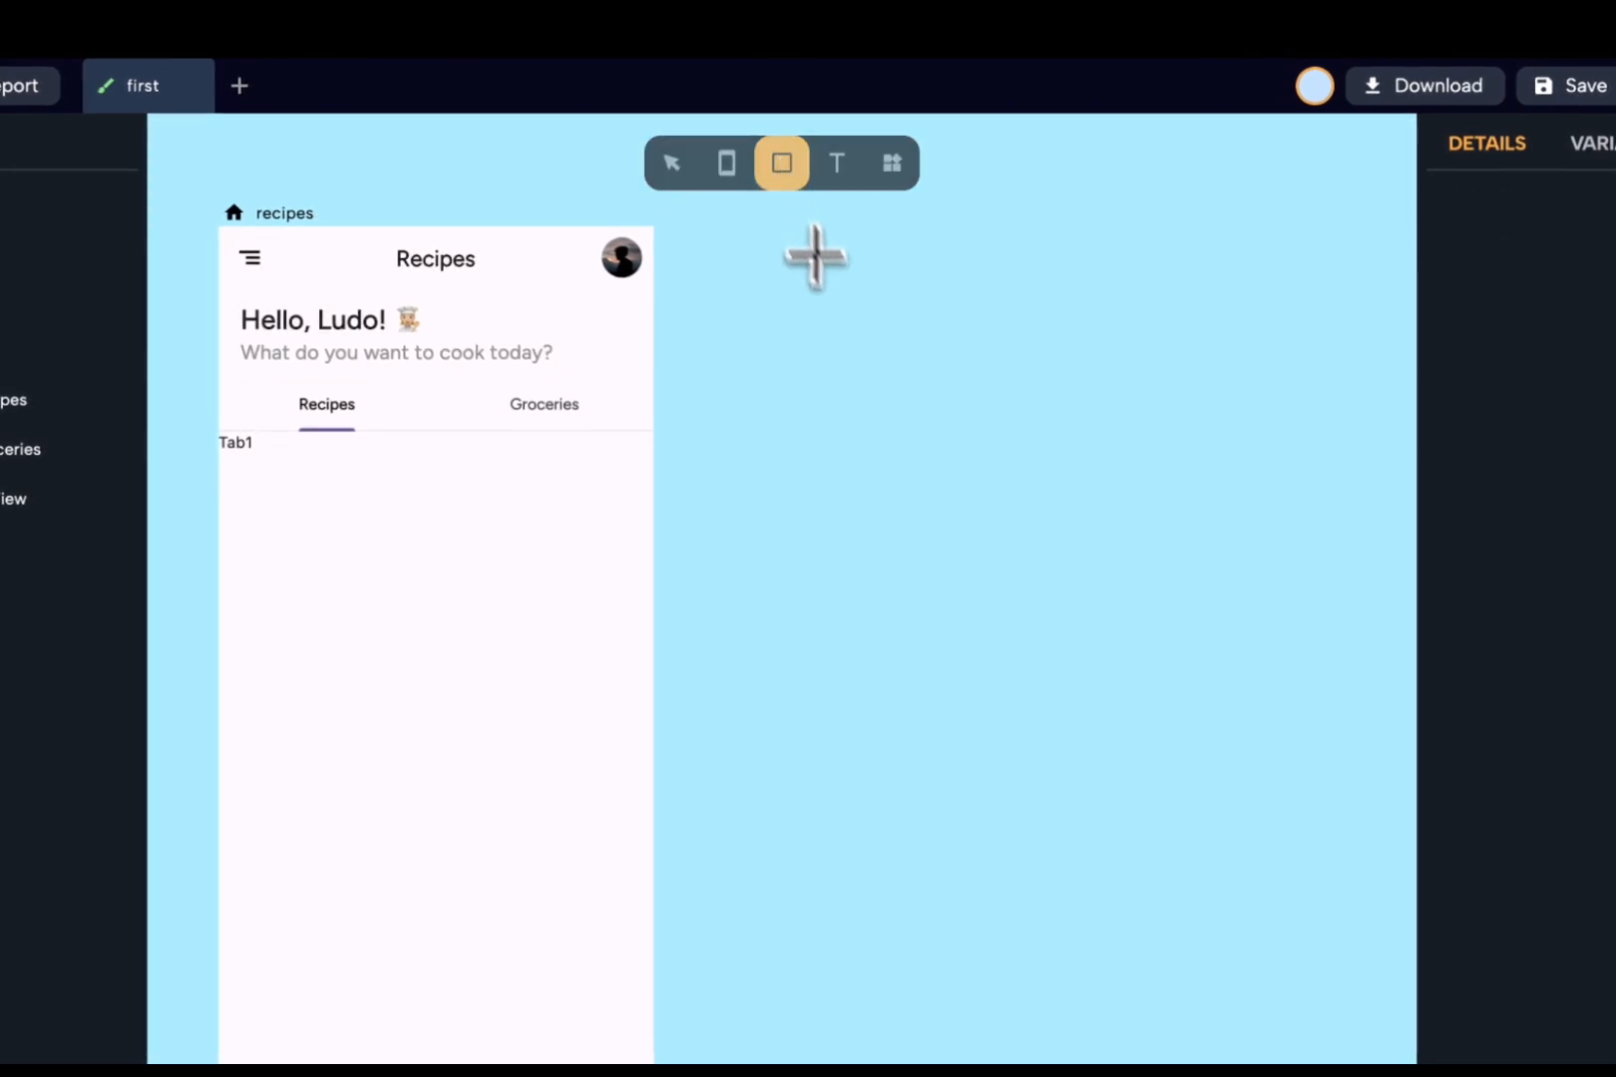
pyautogui.moveTo(717, 300); pyautogui.dragTo(1033, 429)
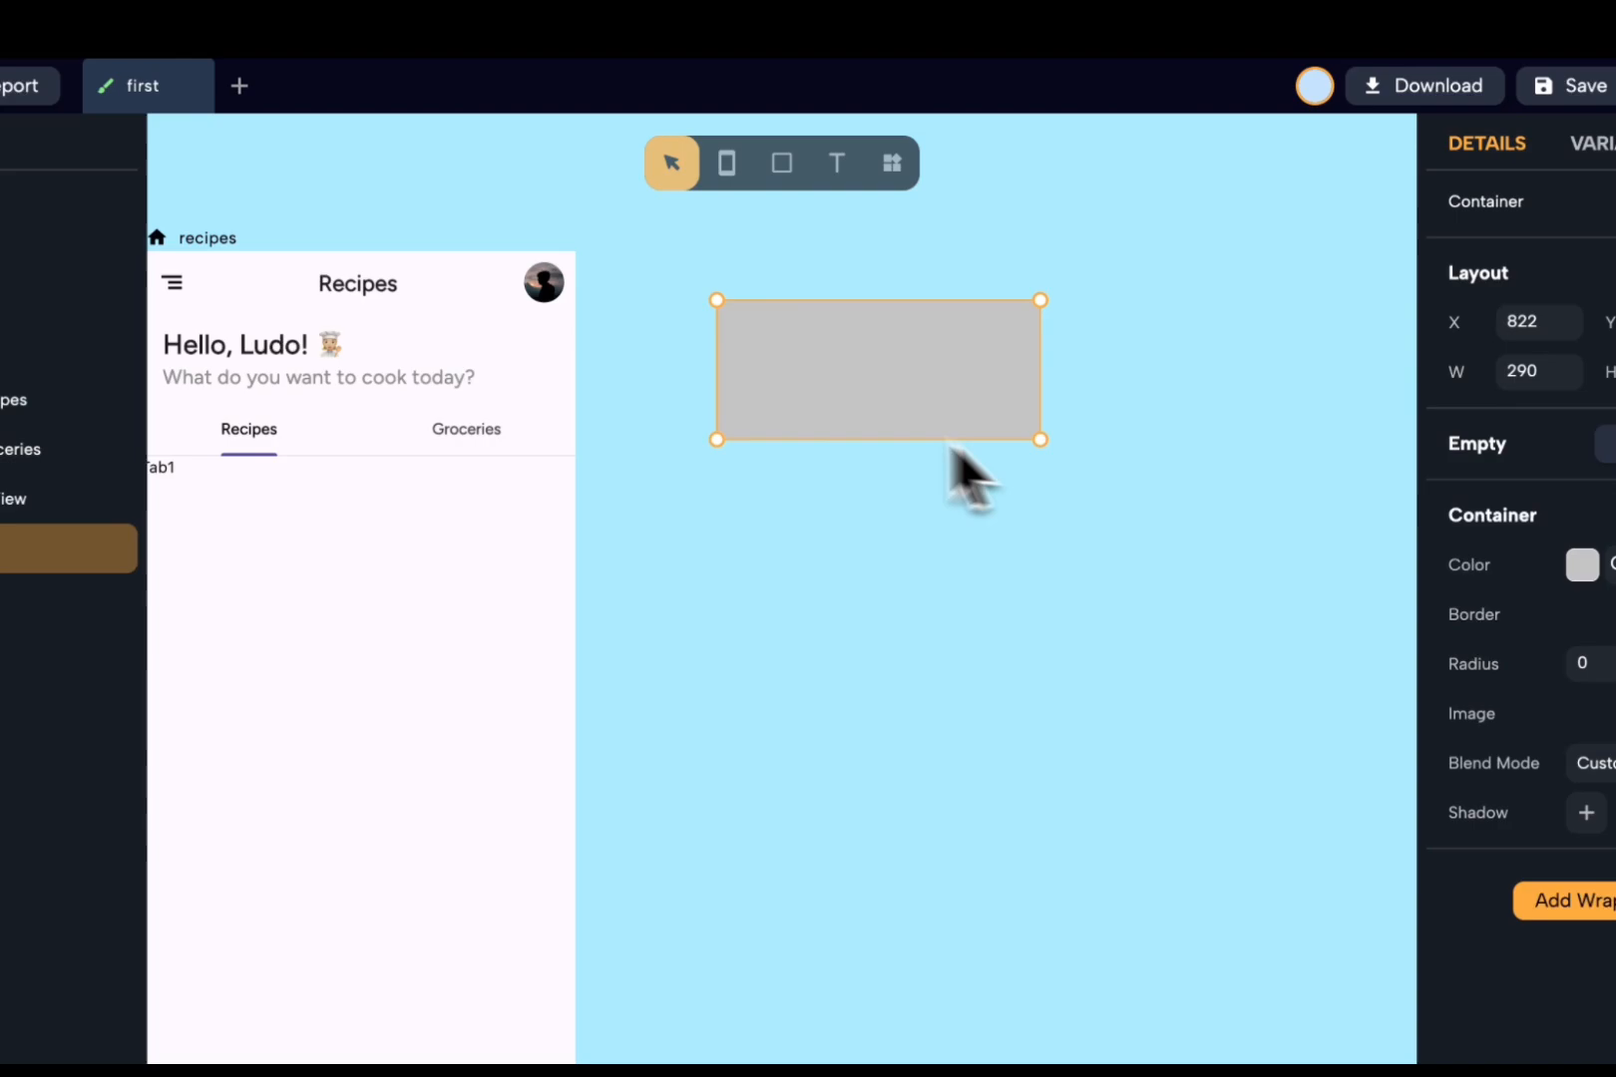
# - Add a text box about 280 by 57 just below the grey container, reading "This is the title"
pyautogui.click(836, 174)
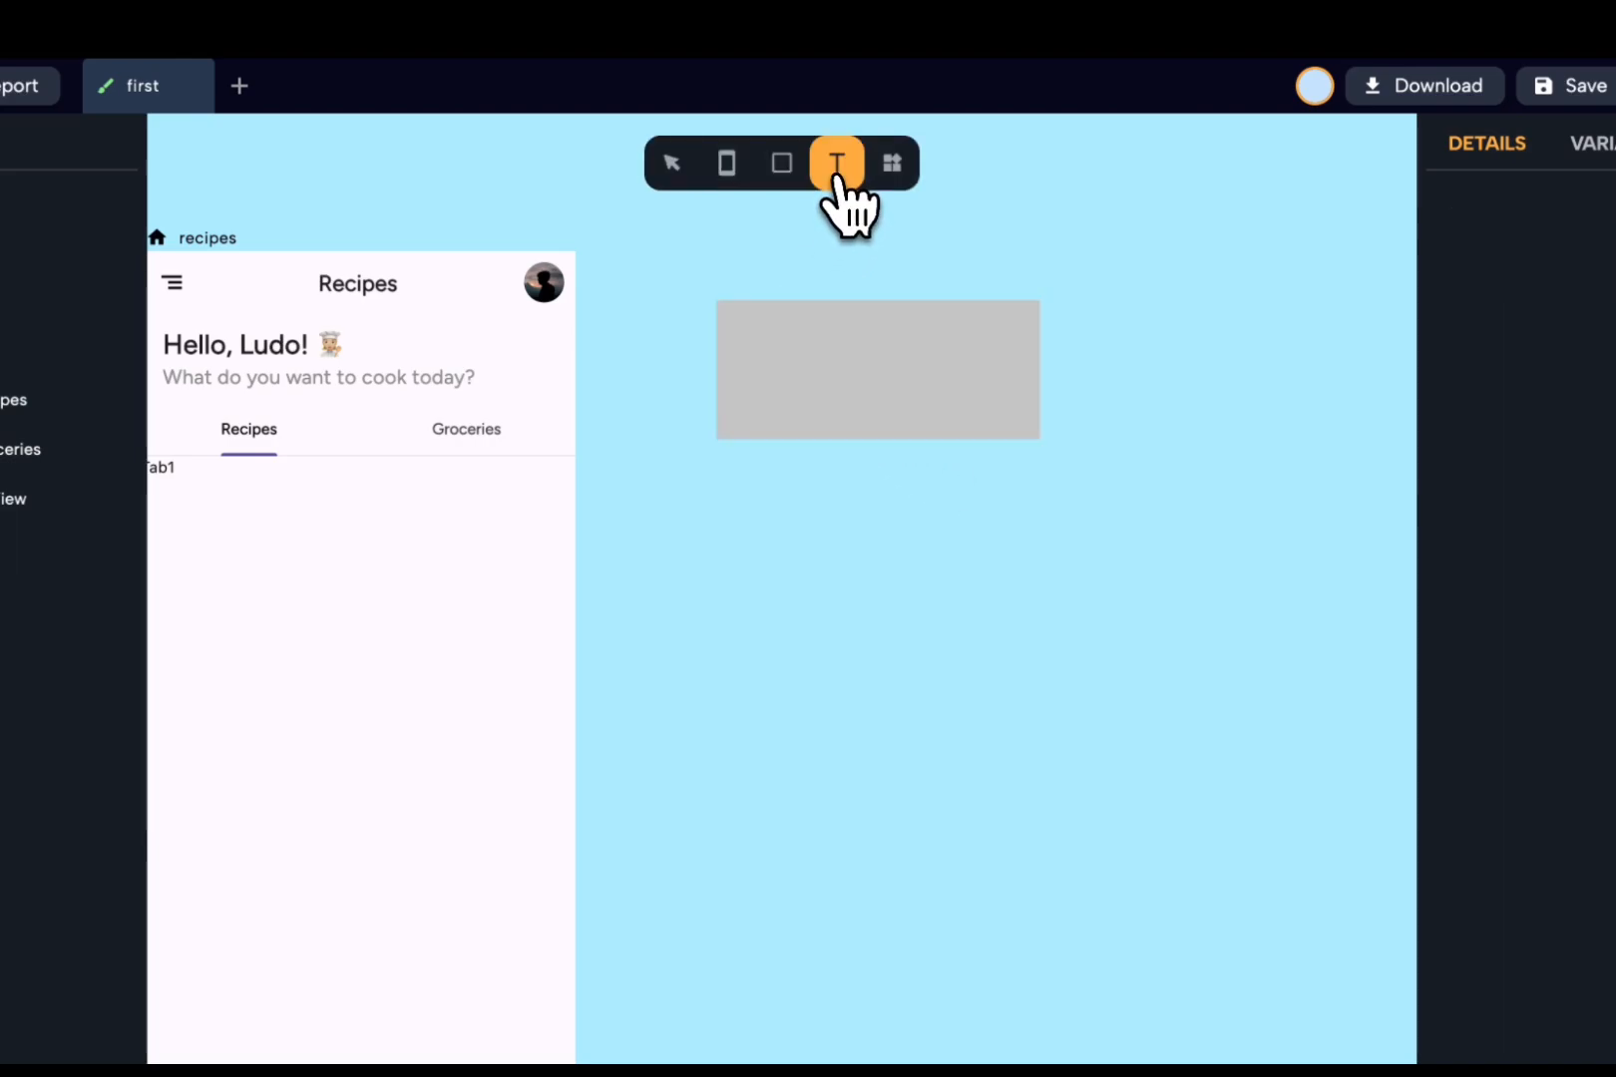
pyautogui.moveTo(724, 452); pyautogui.dragTo(1021, 486)
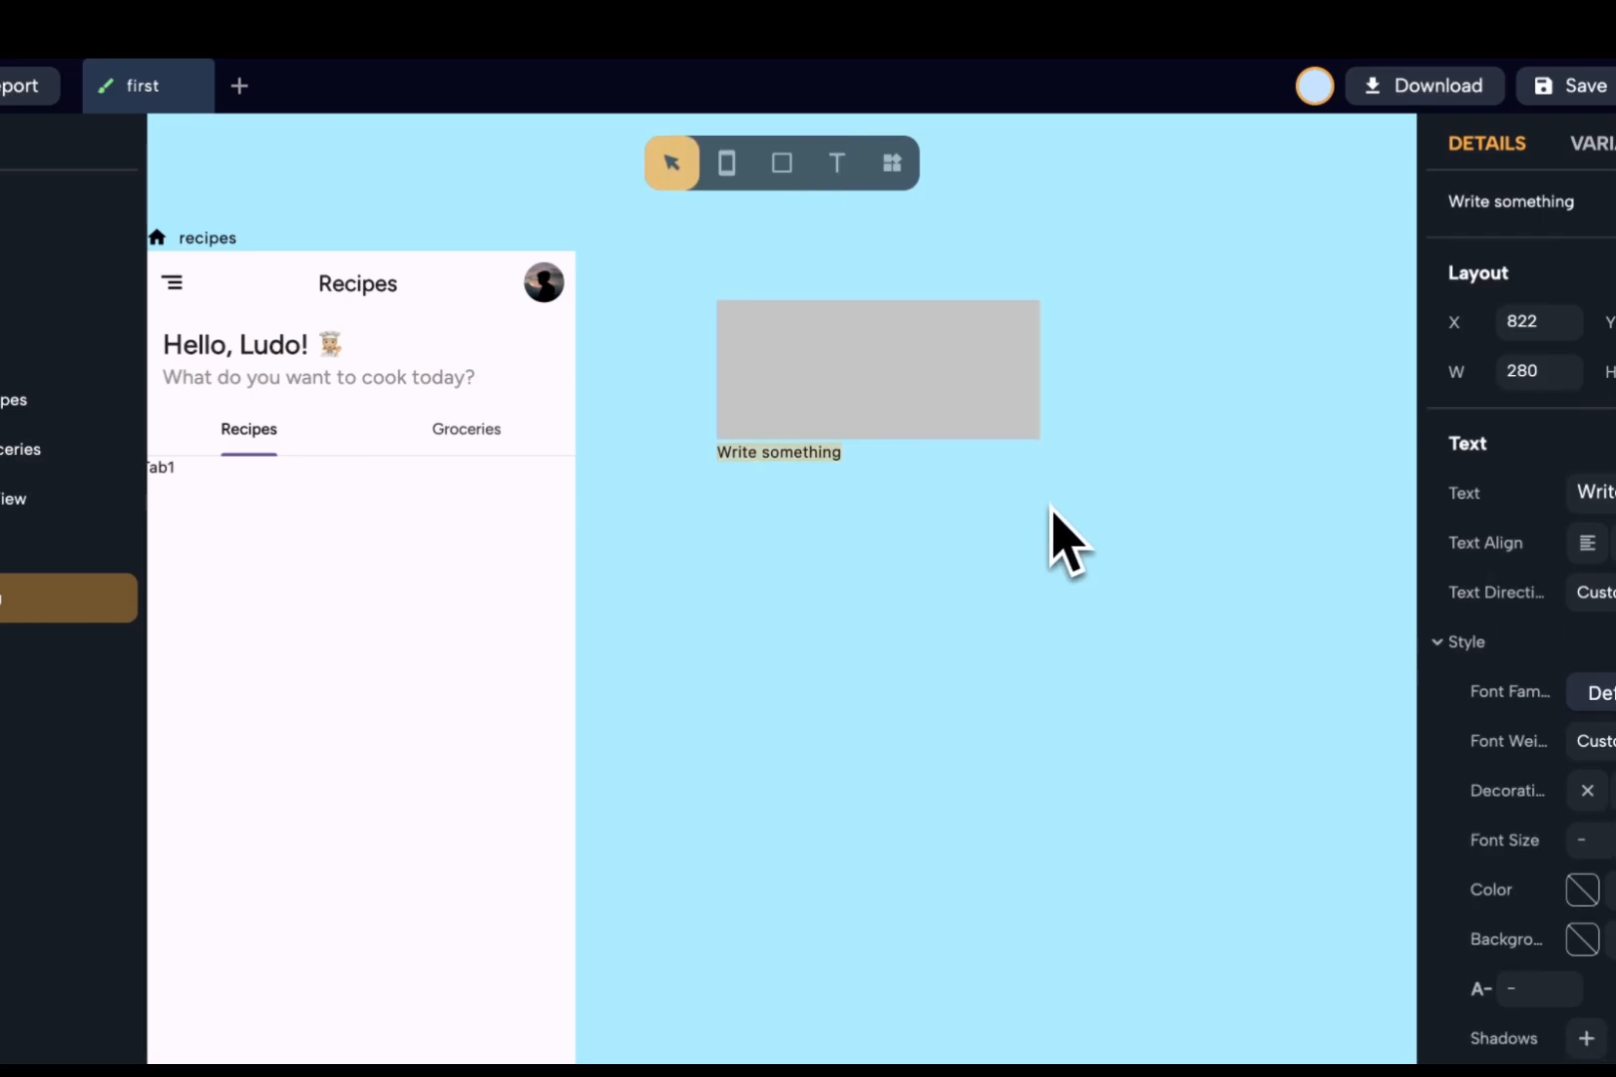
pyautogui.write('This')
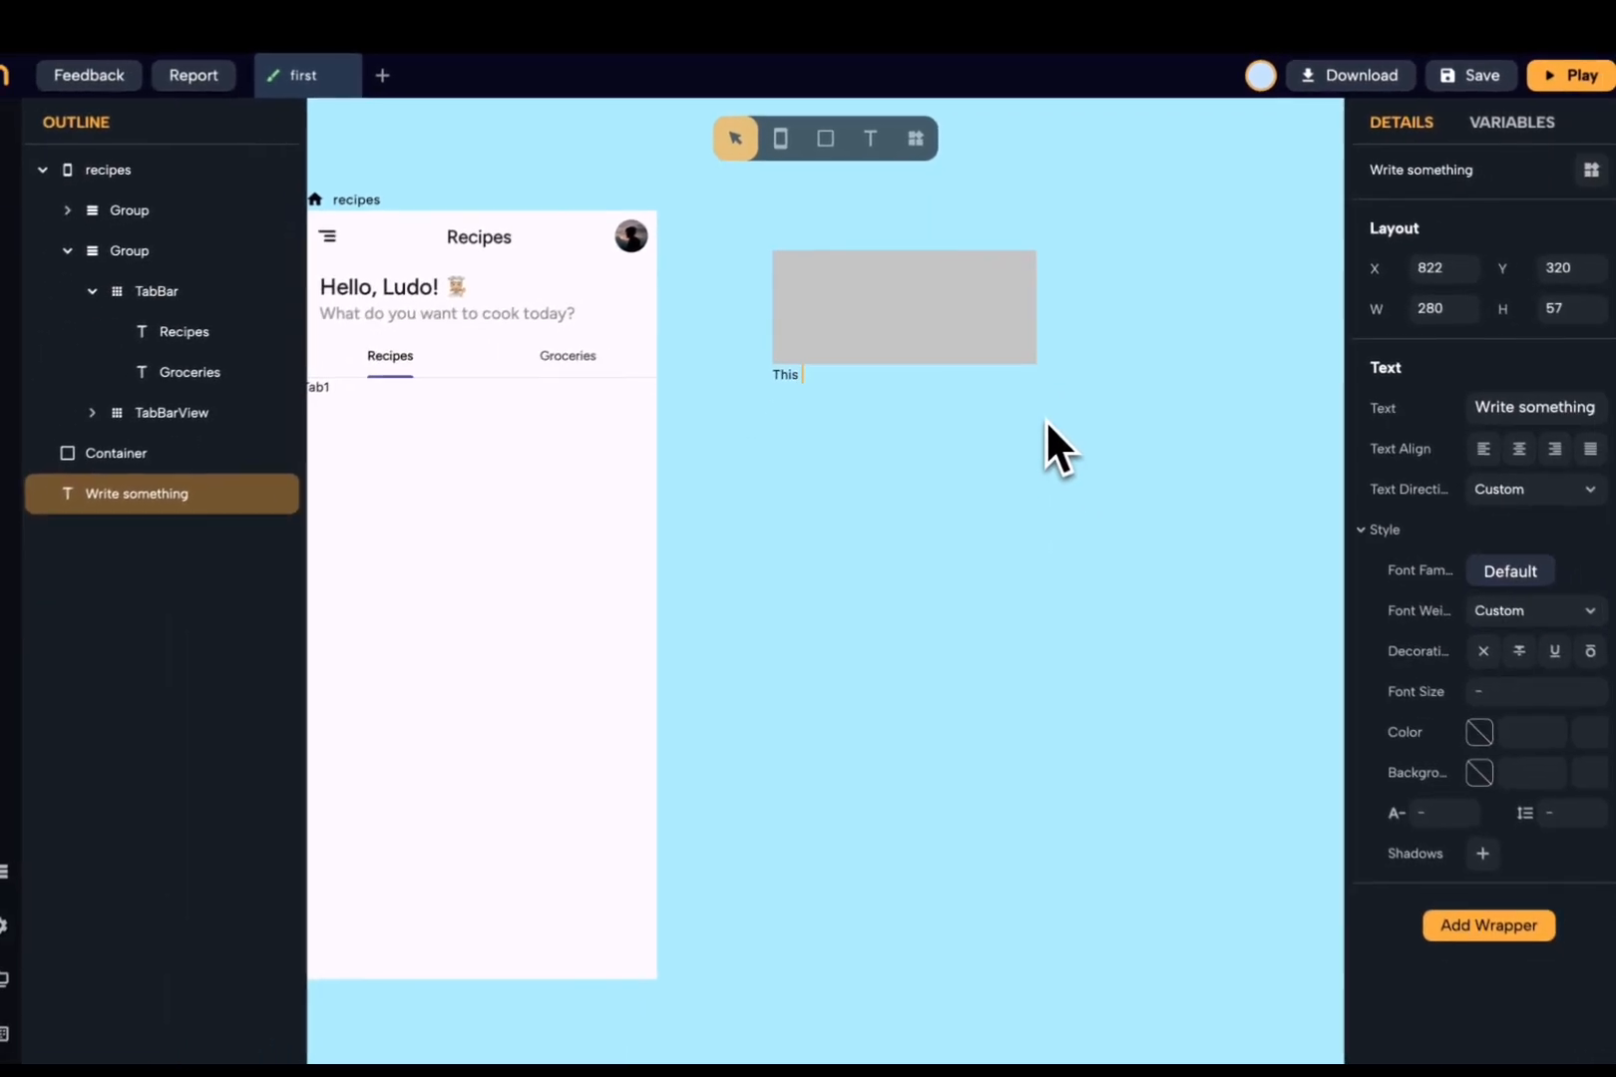
pyautogui.write(' is the title')
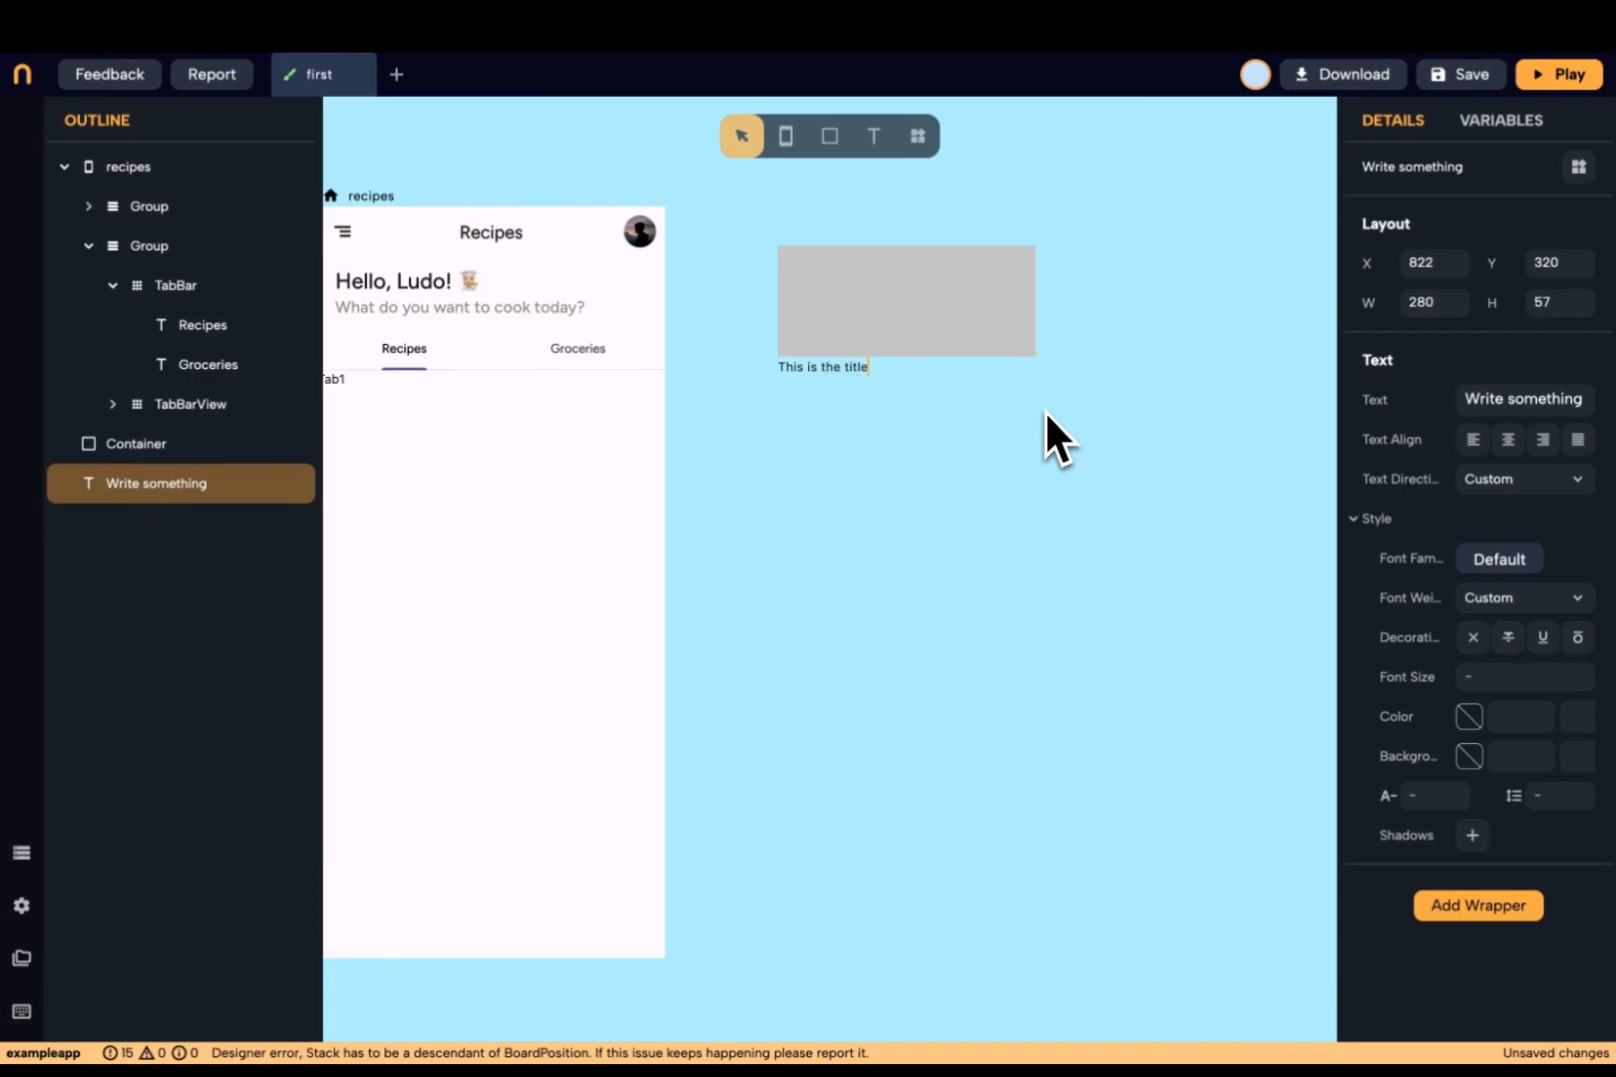
# - Set both the height and the width of the "This is the title" text box to Auto
pyautogui.click(997, 470)
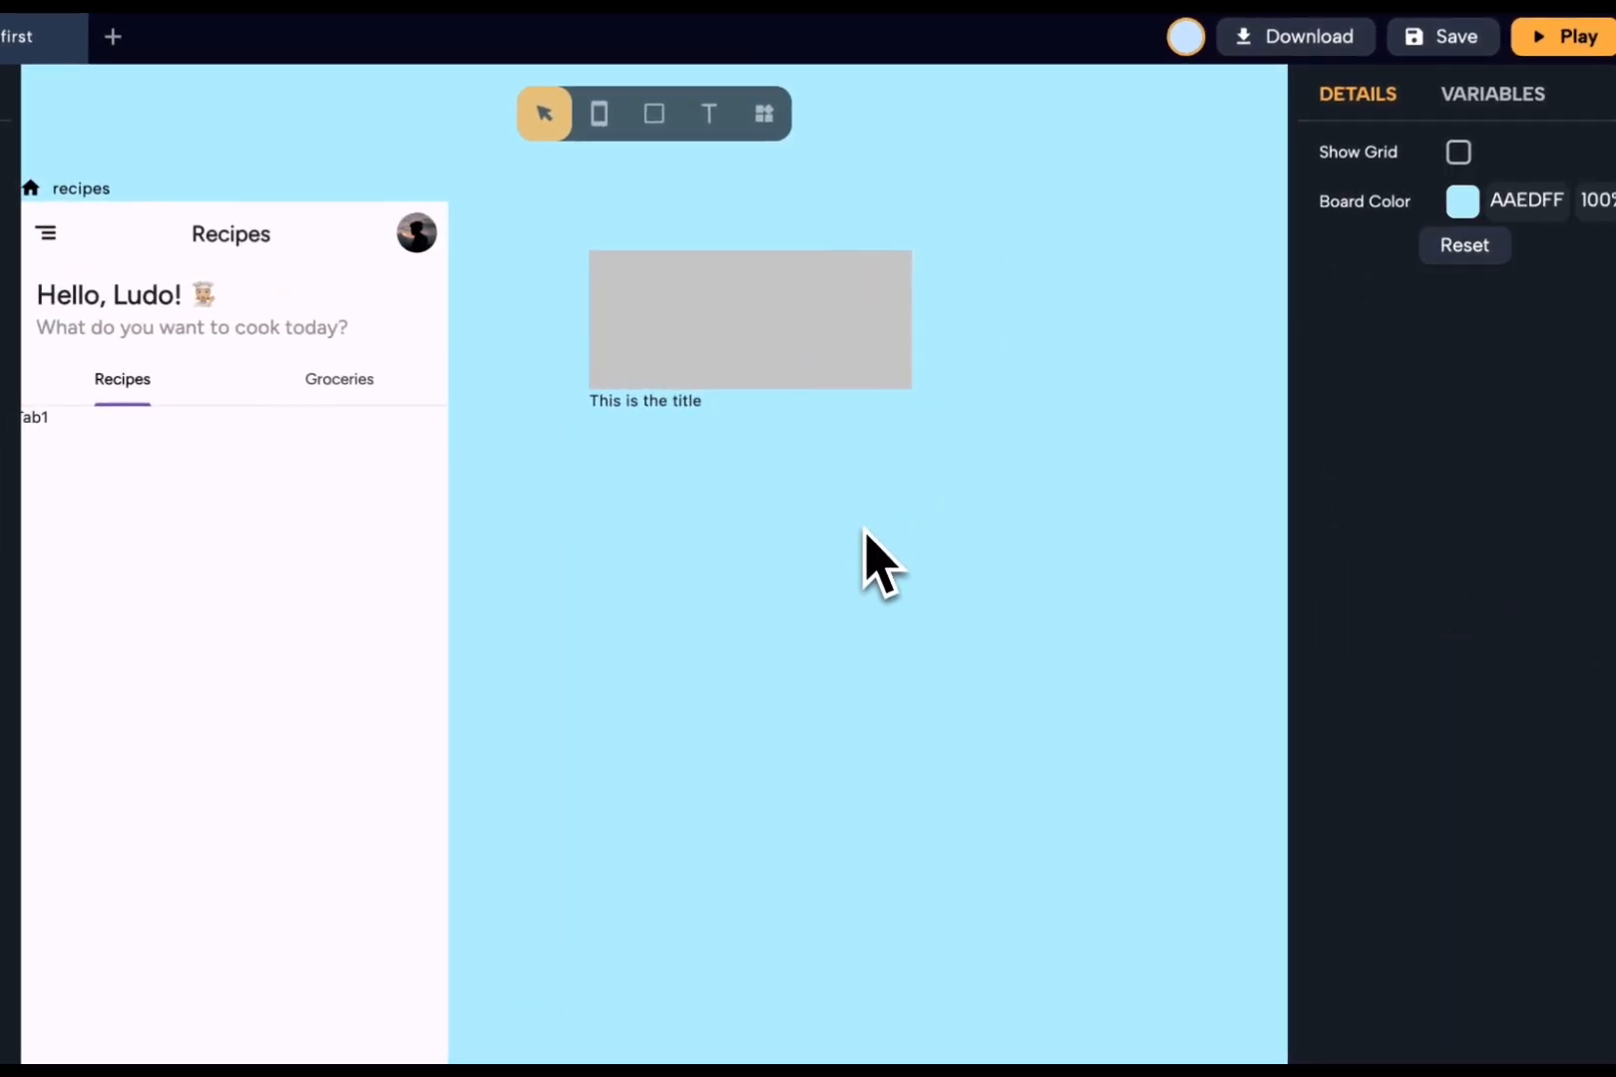
pyautogui.click(699, 436)
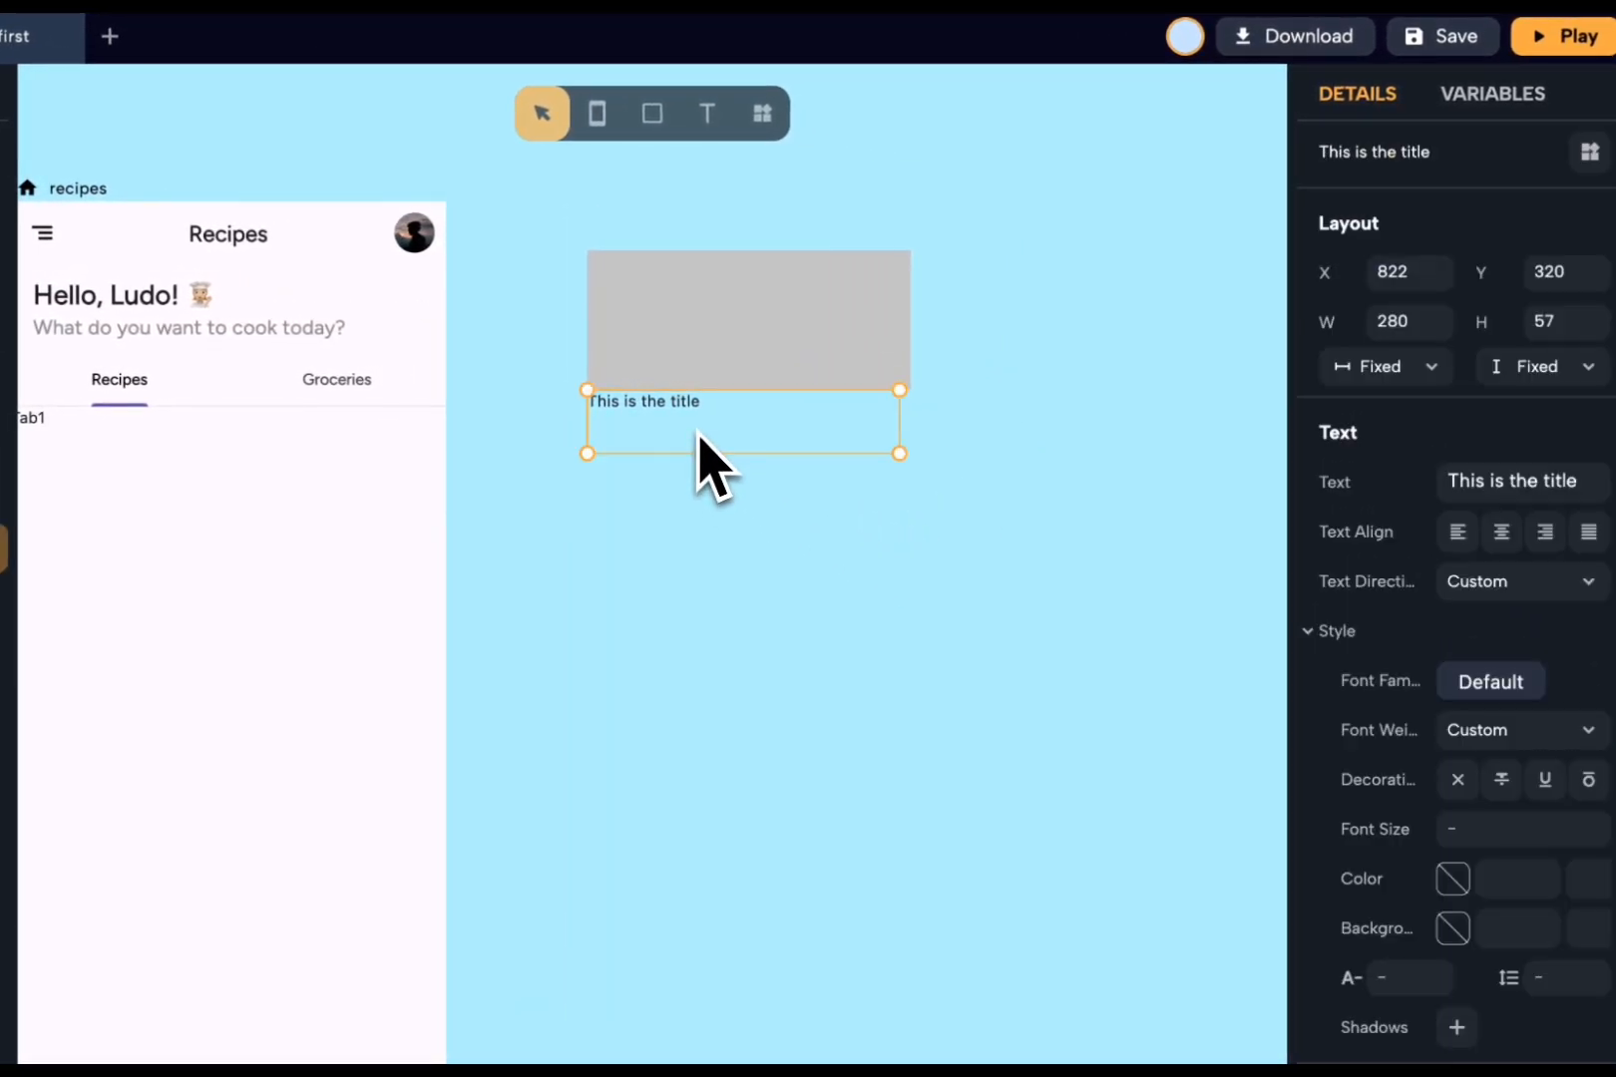
pyautogui.click(1566, 366)
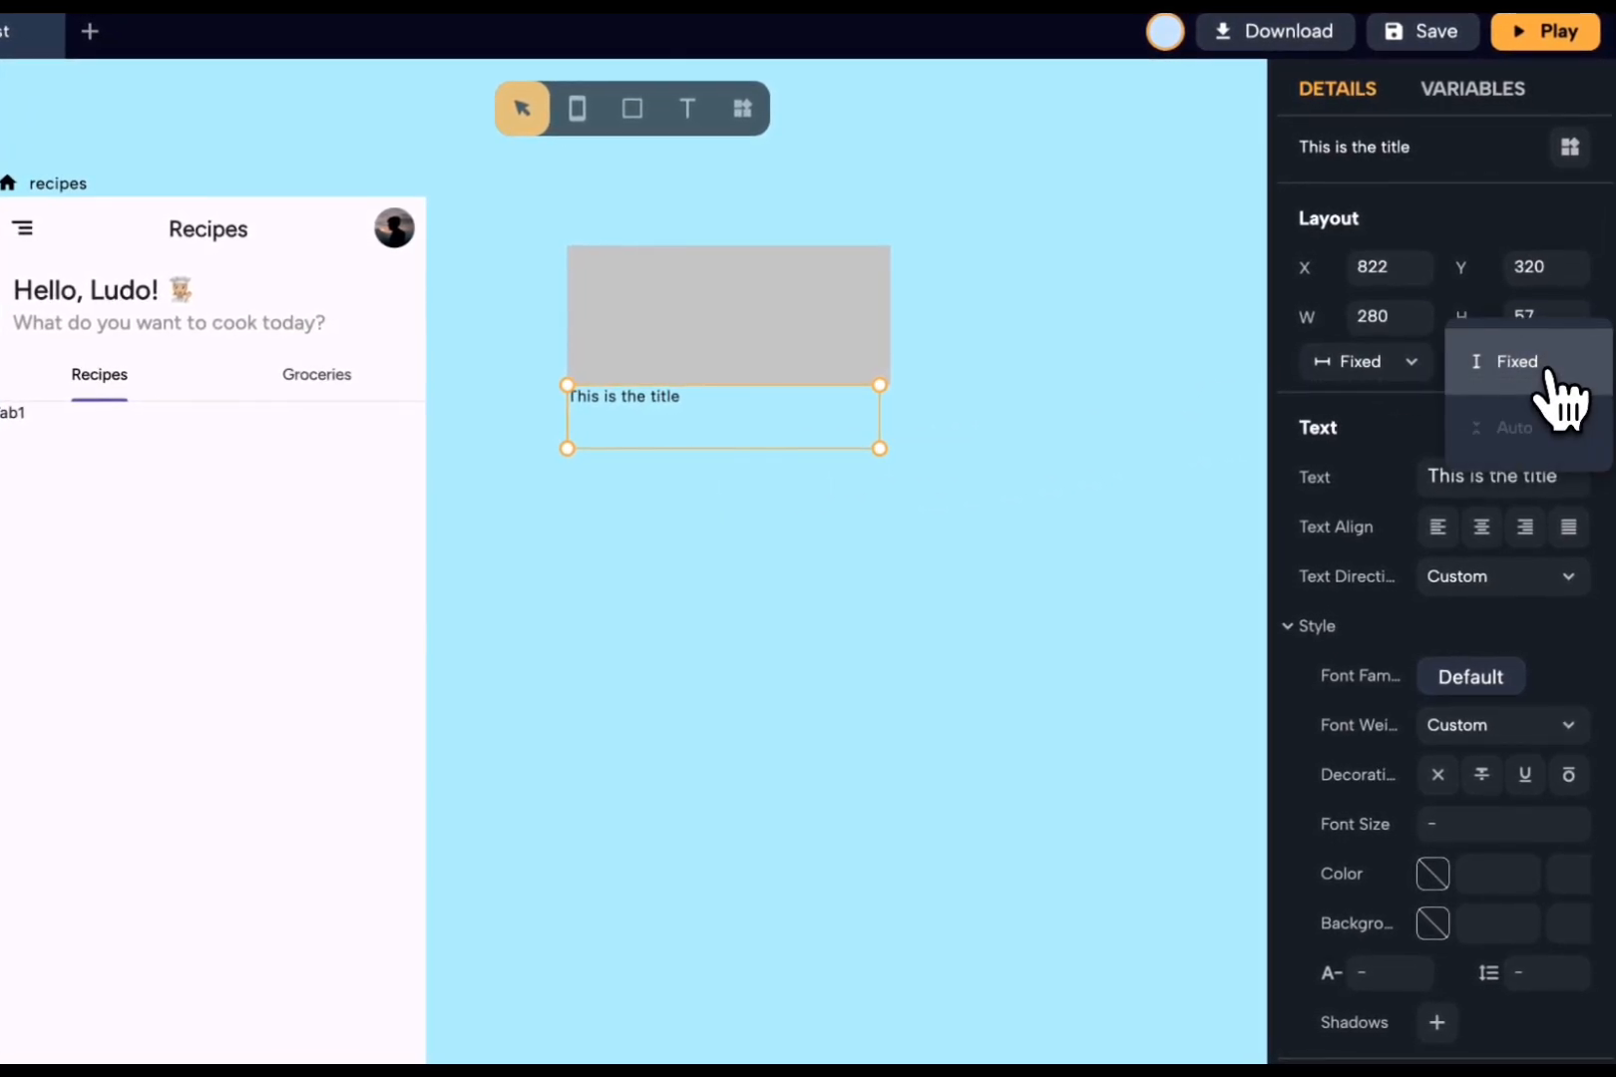
pyautogui.click(1521, 427)
pyautogui.click(1401, 377)
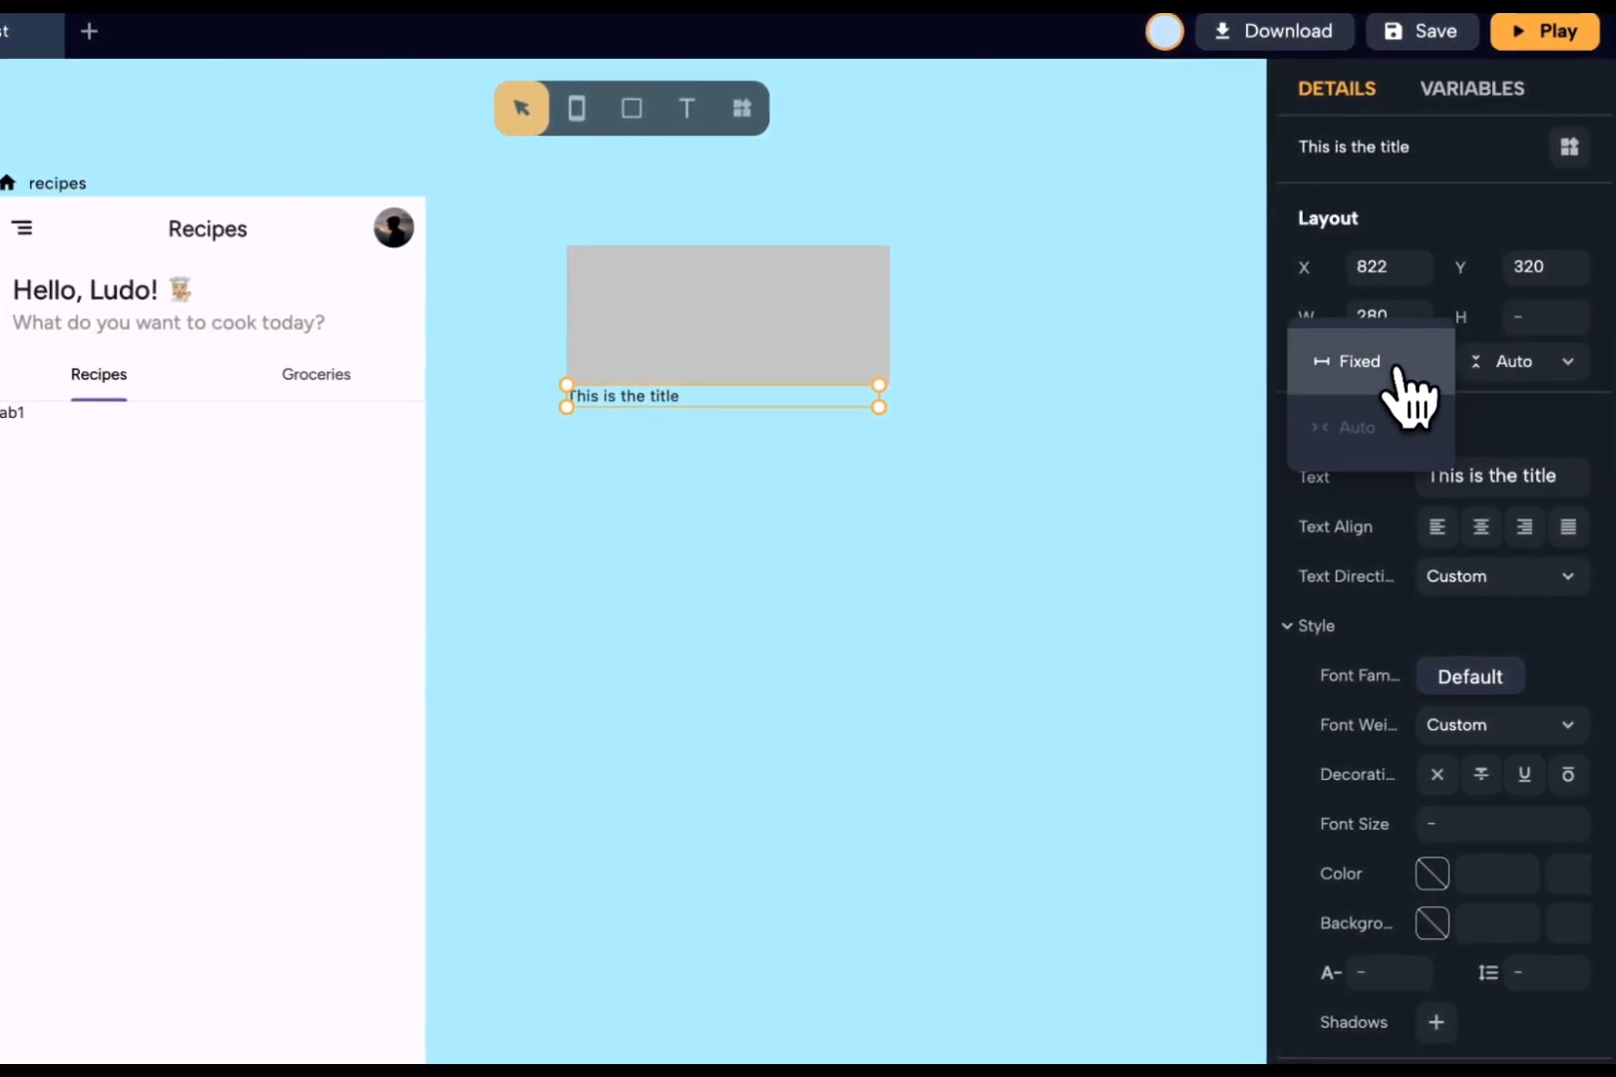
pyautogui.click(1356, 428)
pyautogui.click(897, 529)
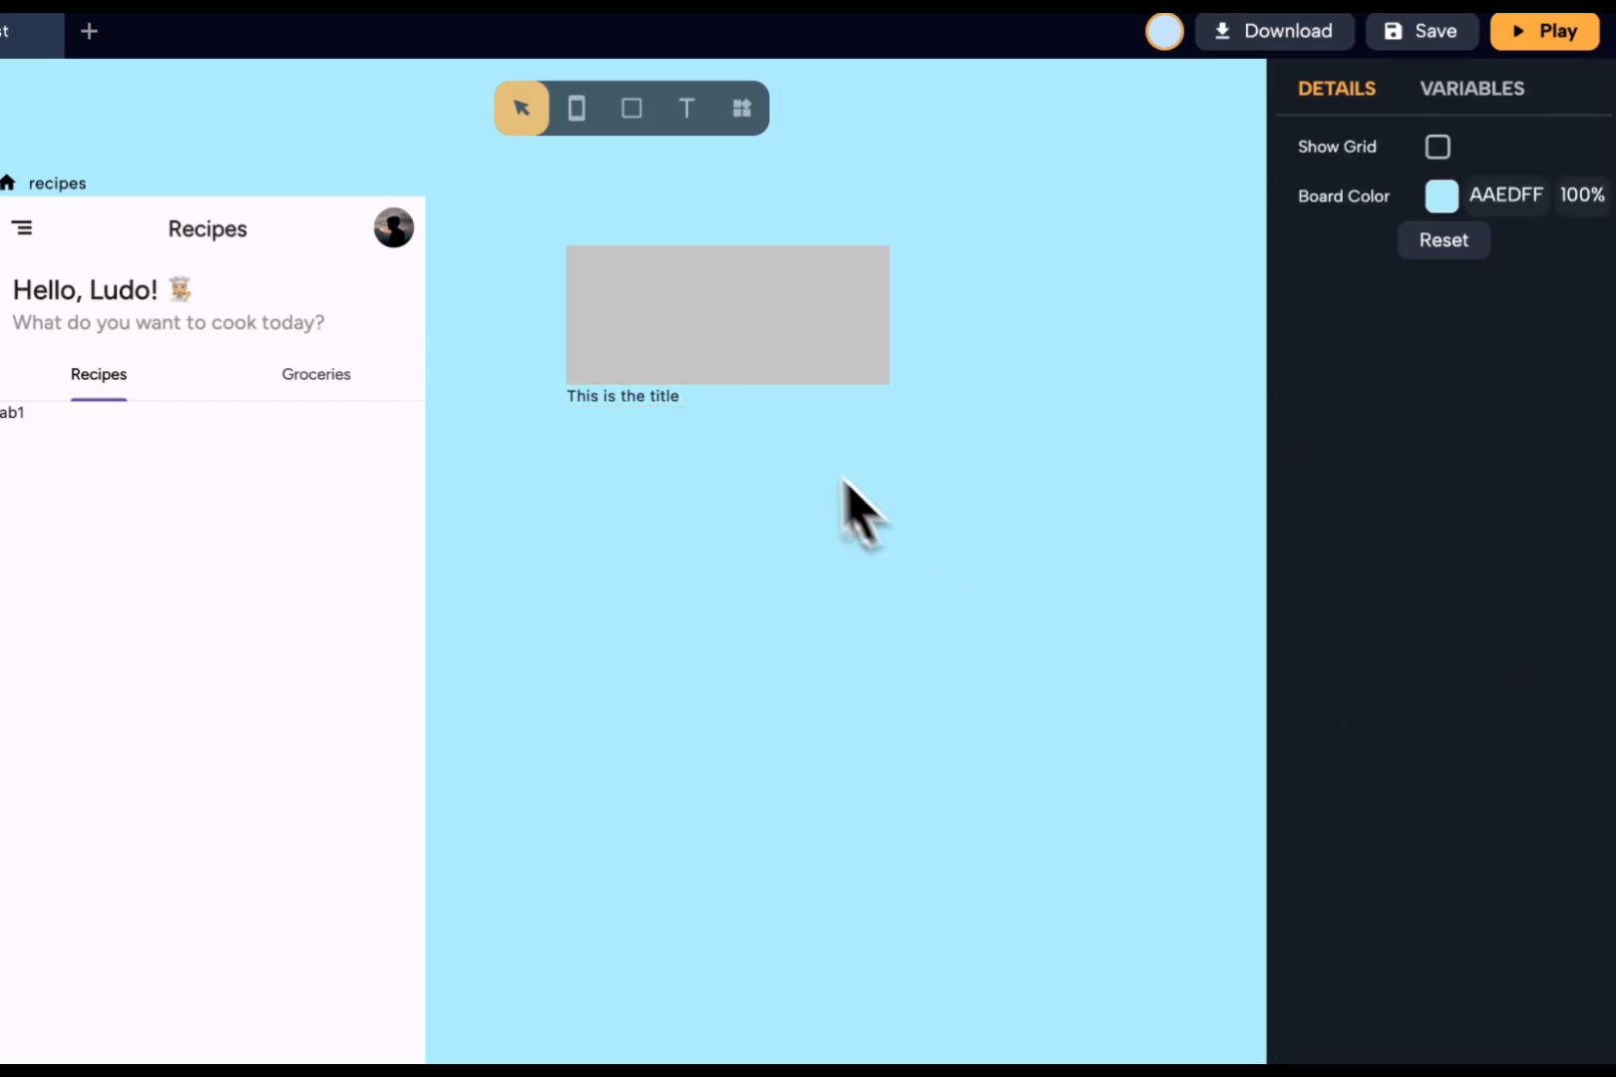
# - Shorten the grey container from its lower edge to a height of about 99
pyautogui.click(748, 359)
pyautogui.moveTo(899, 406); pyautogui.dragTo(902, 381)
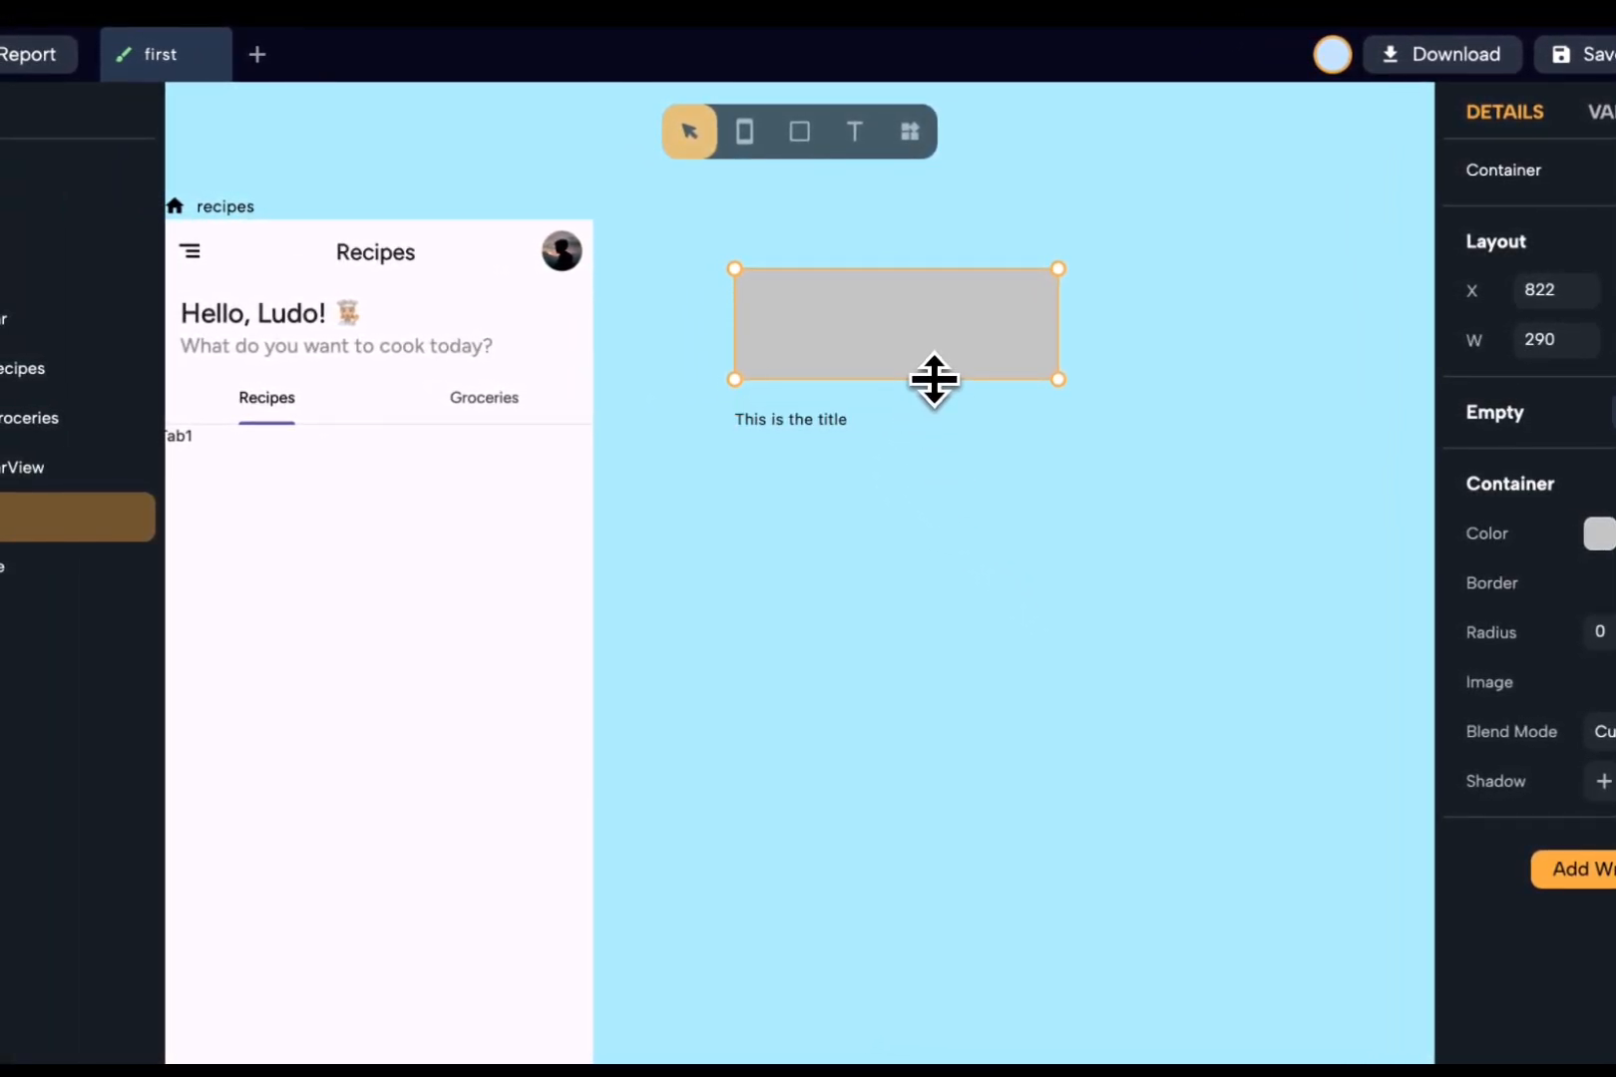
pyautogui.click(975, 467)
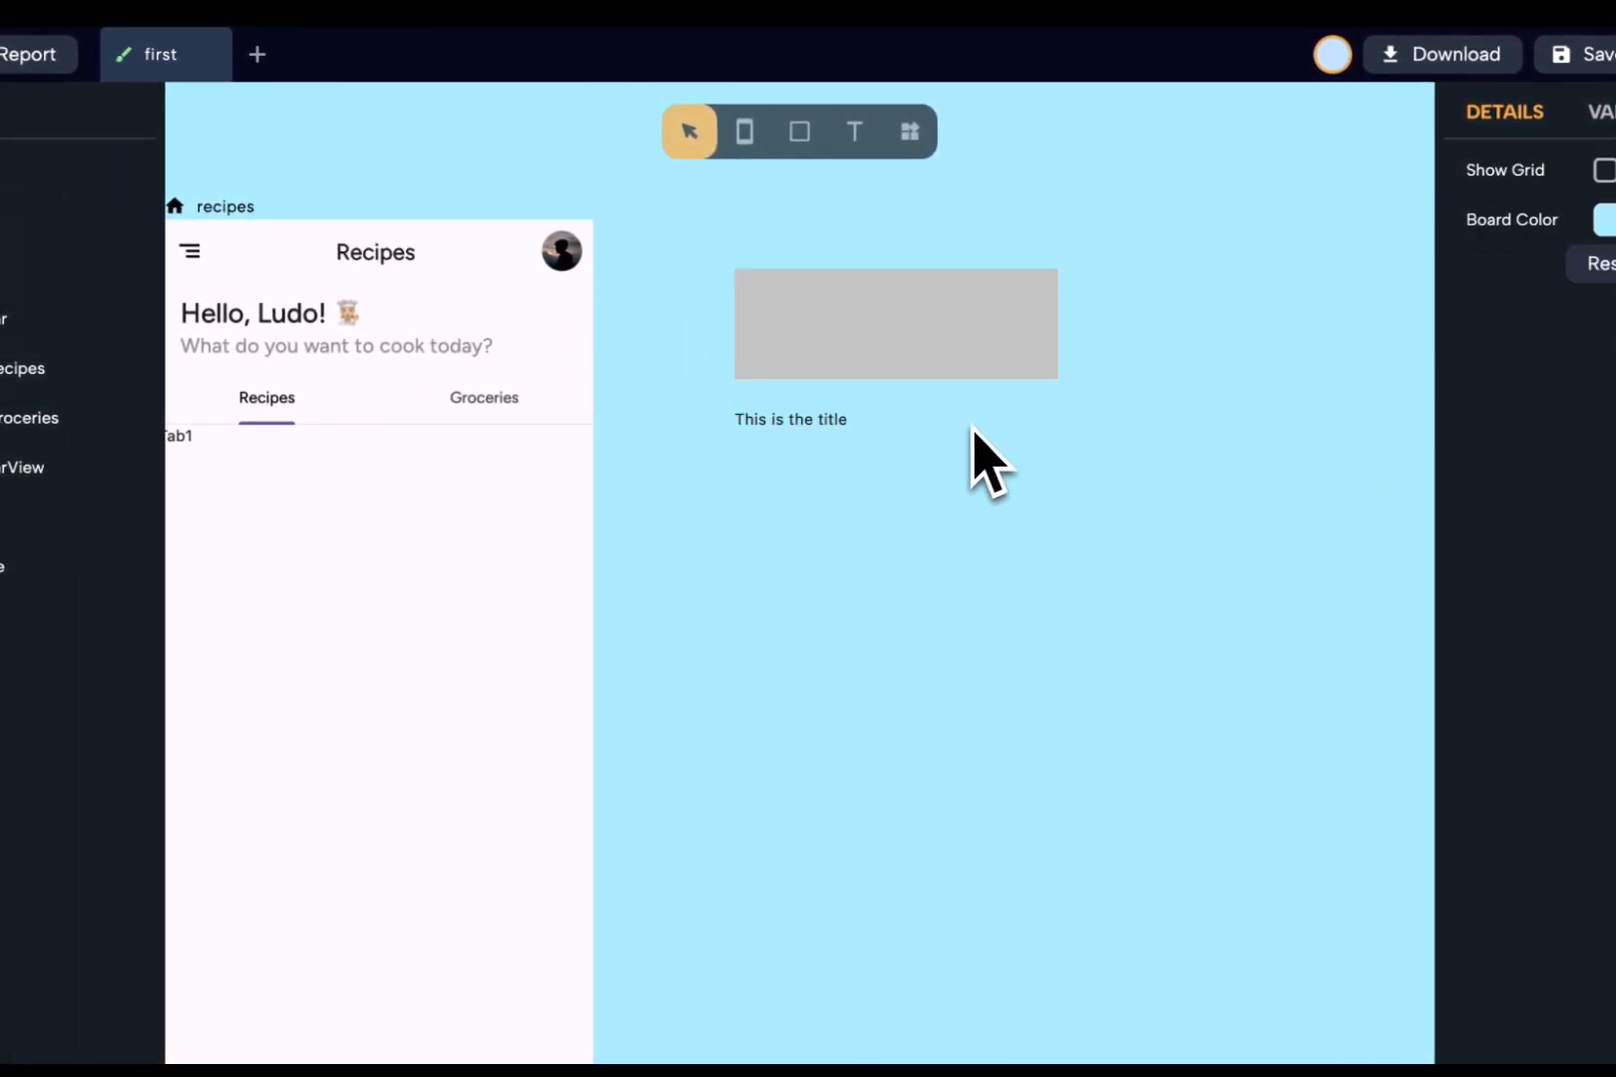
# - Group the grey container with the title text and arrange the group as a vertical column
pyautogui.moveTo(630, 224); pyautogui.dragTo(1118, 557)
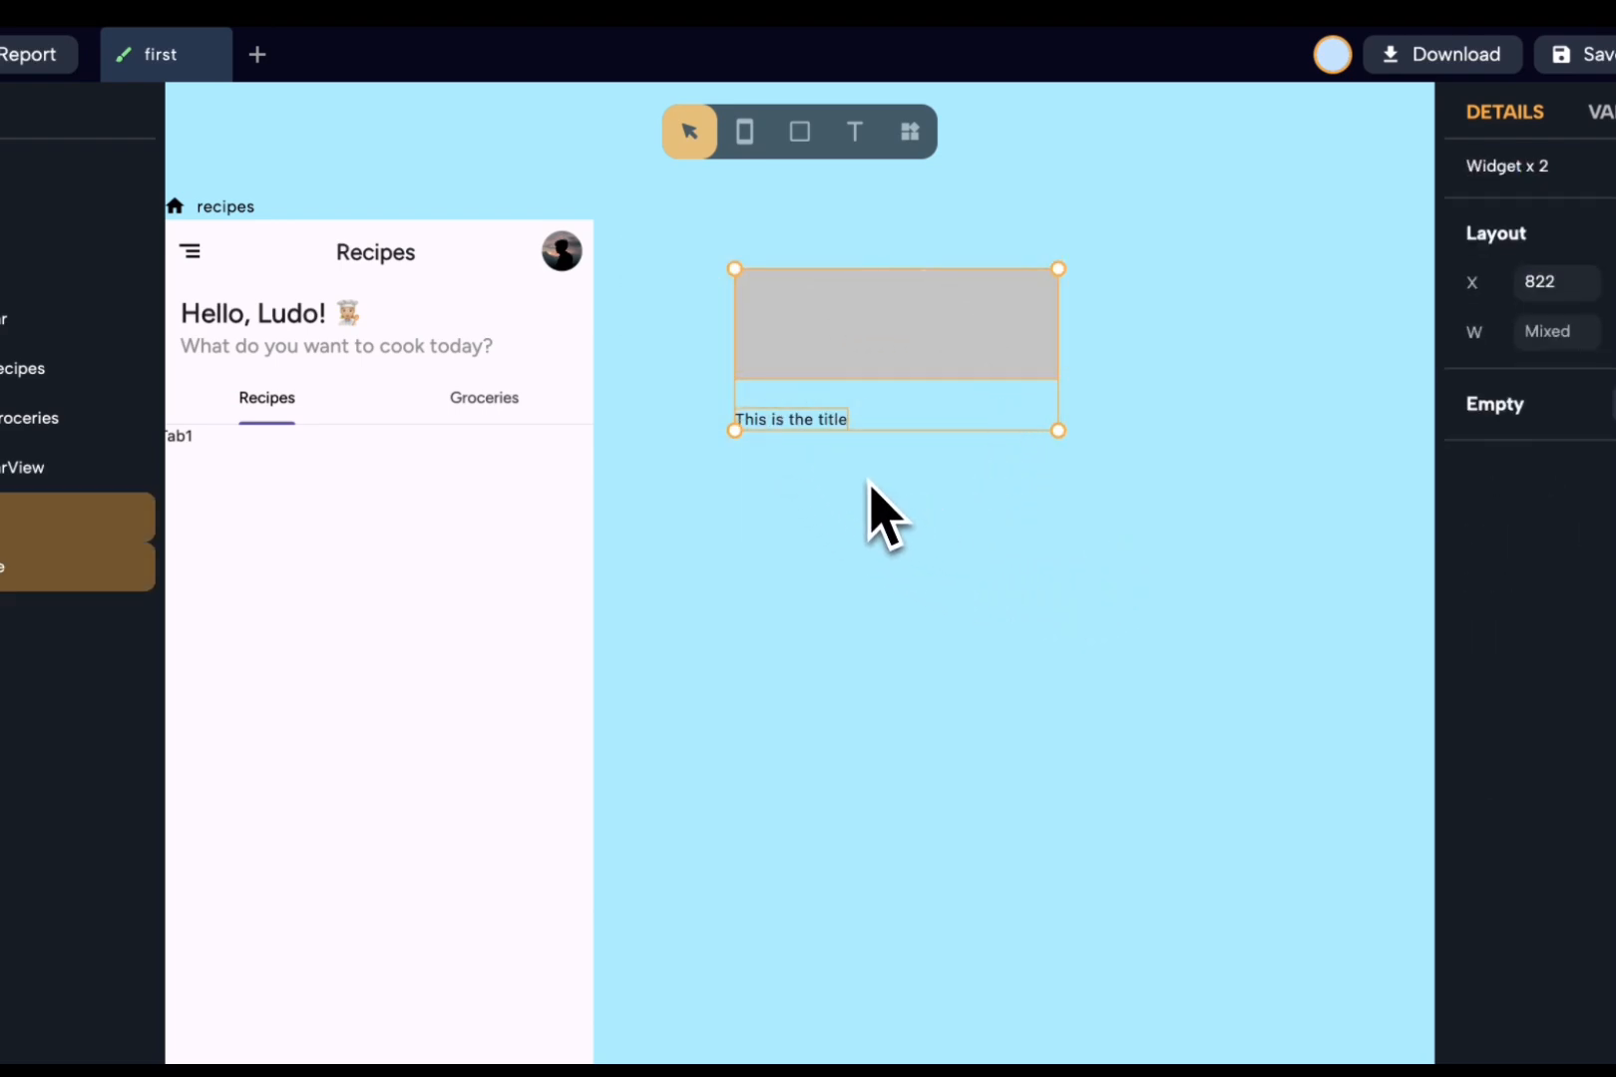
pyautogui.press('super+g')
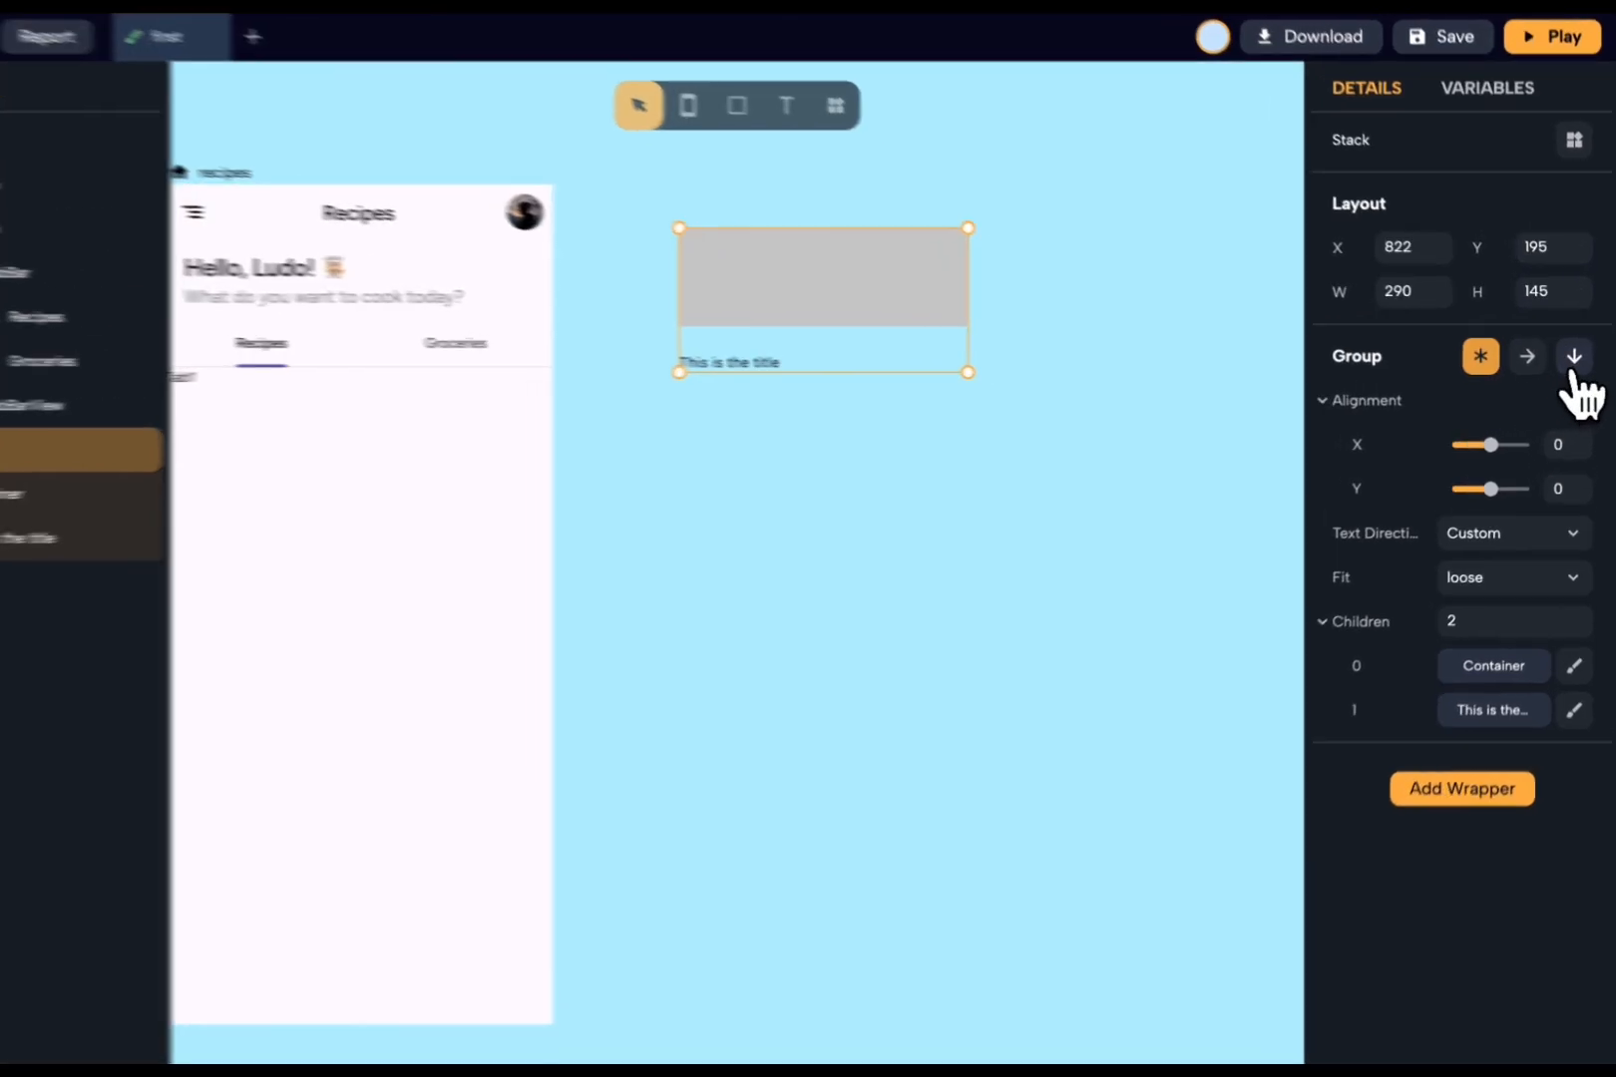
pyautogui.click(1577, 363)
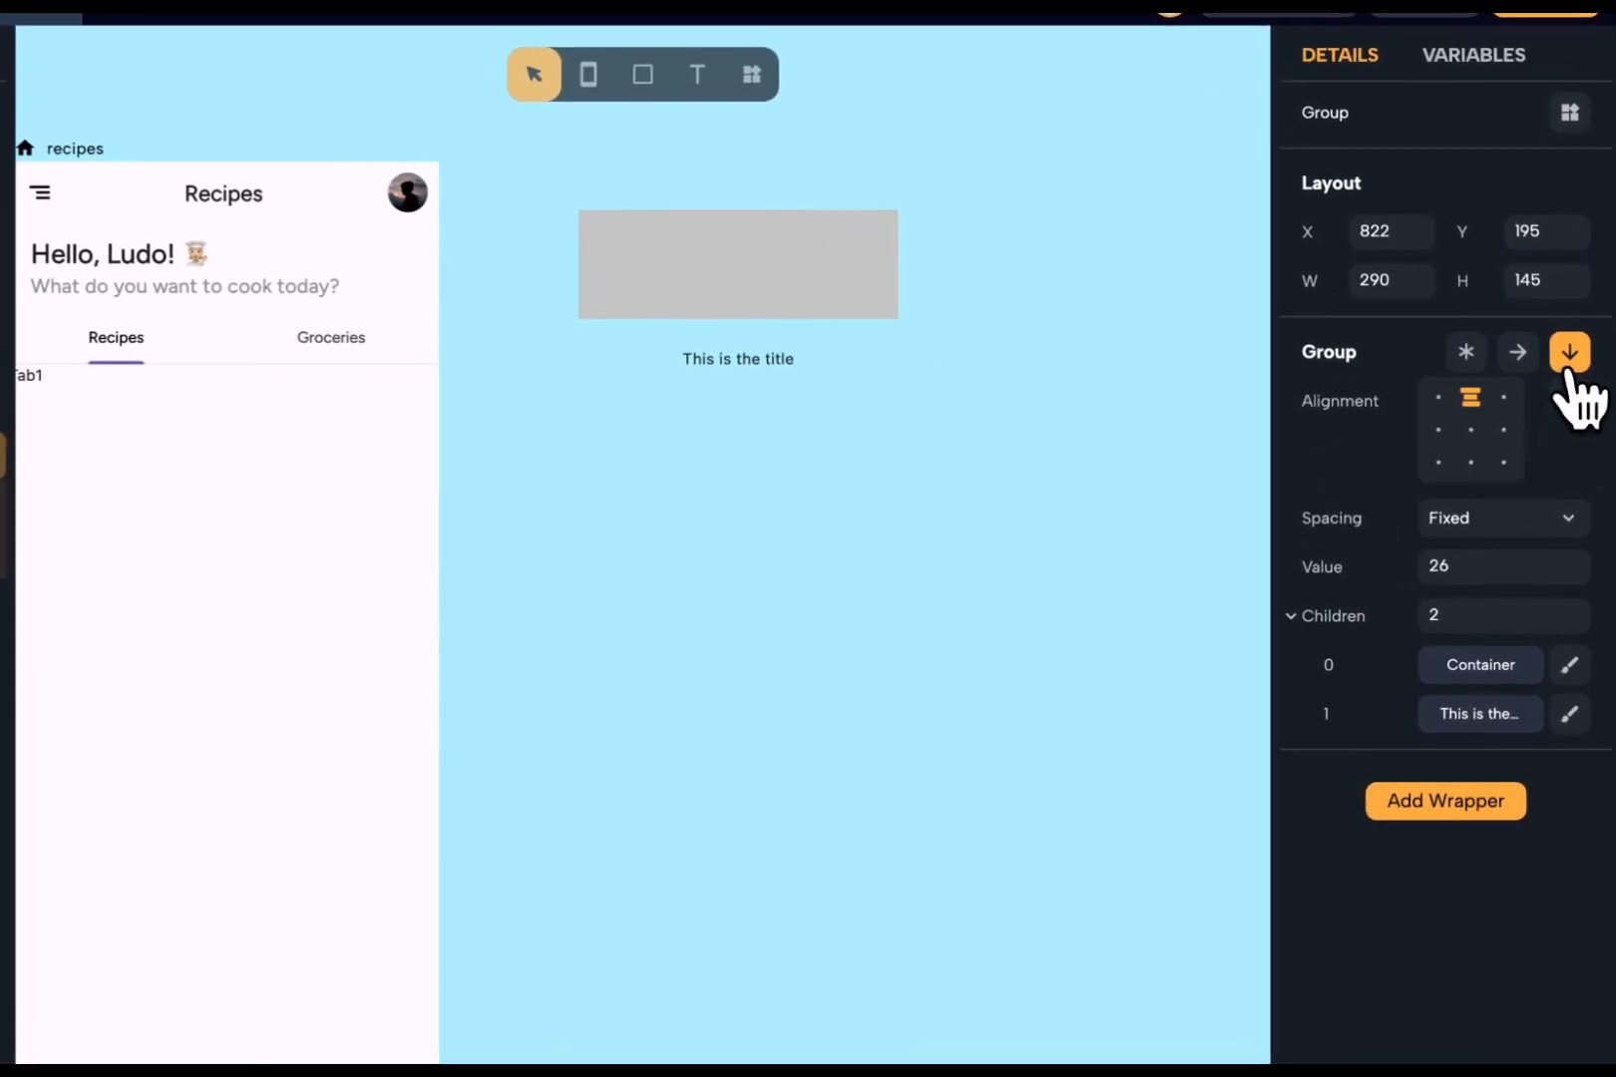
# - Align the new group's children to the top left and set their fixed spacing to 12
pyautogui.click(1446, 402)
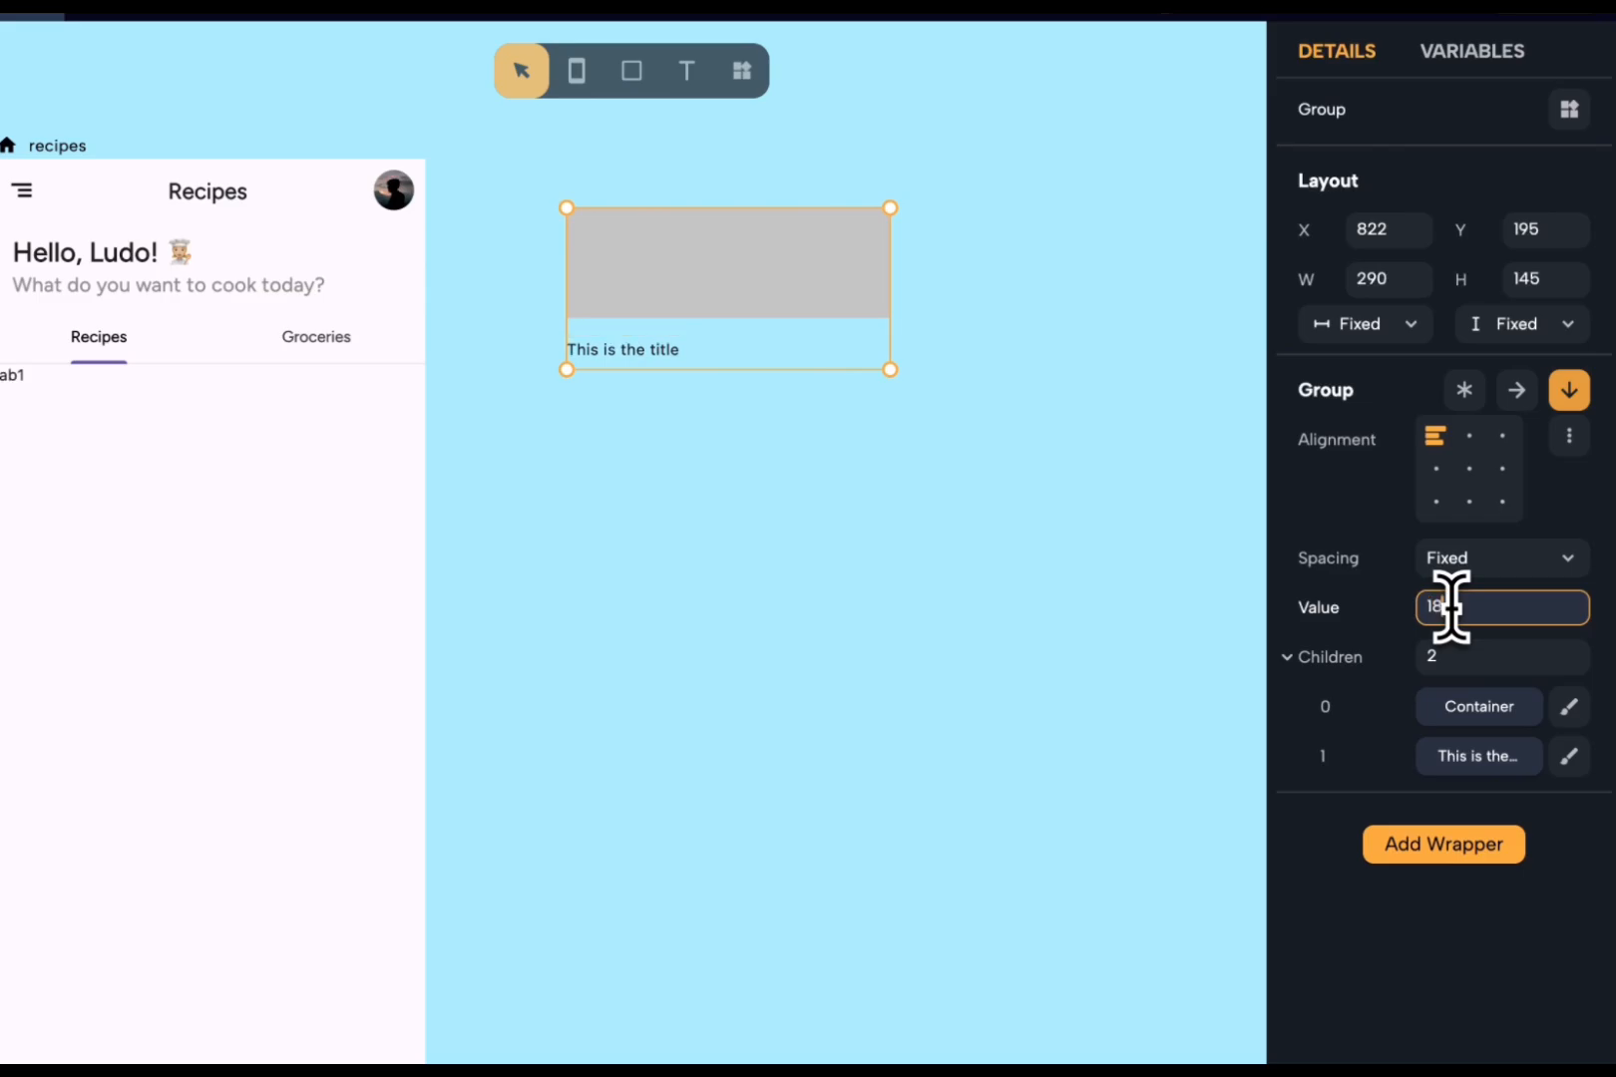
pyautogui.press('BackSpace')
pyautogui.write('2')
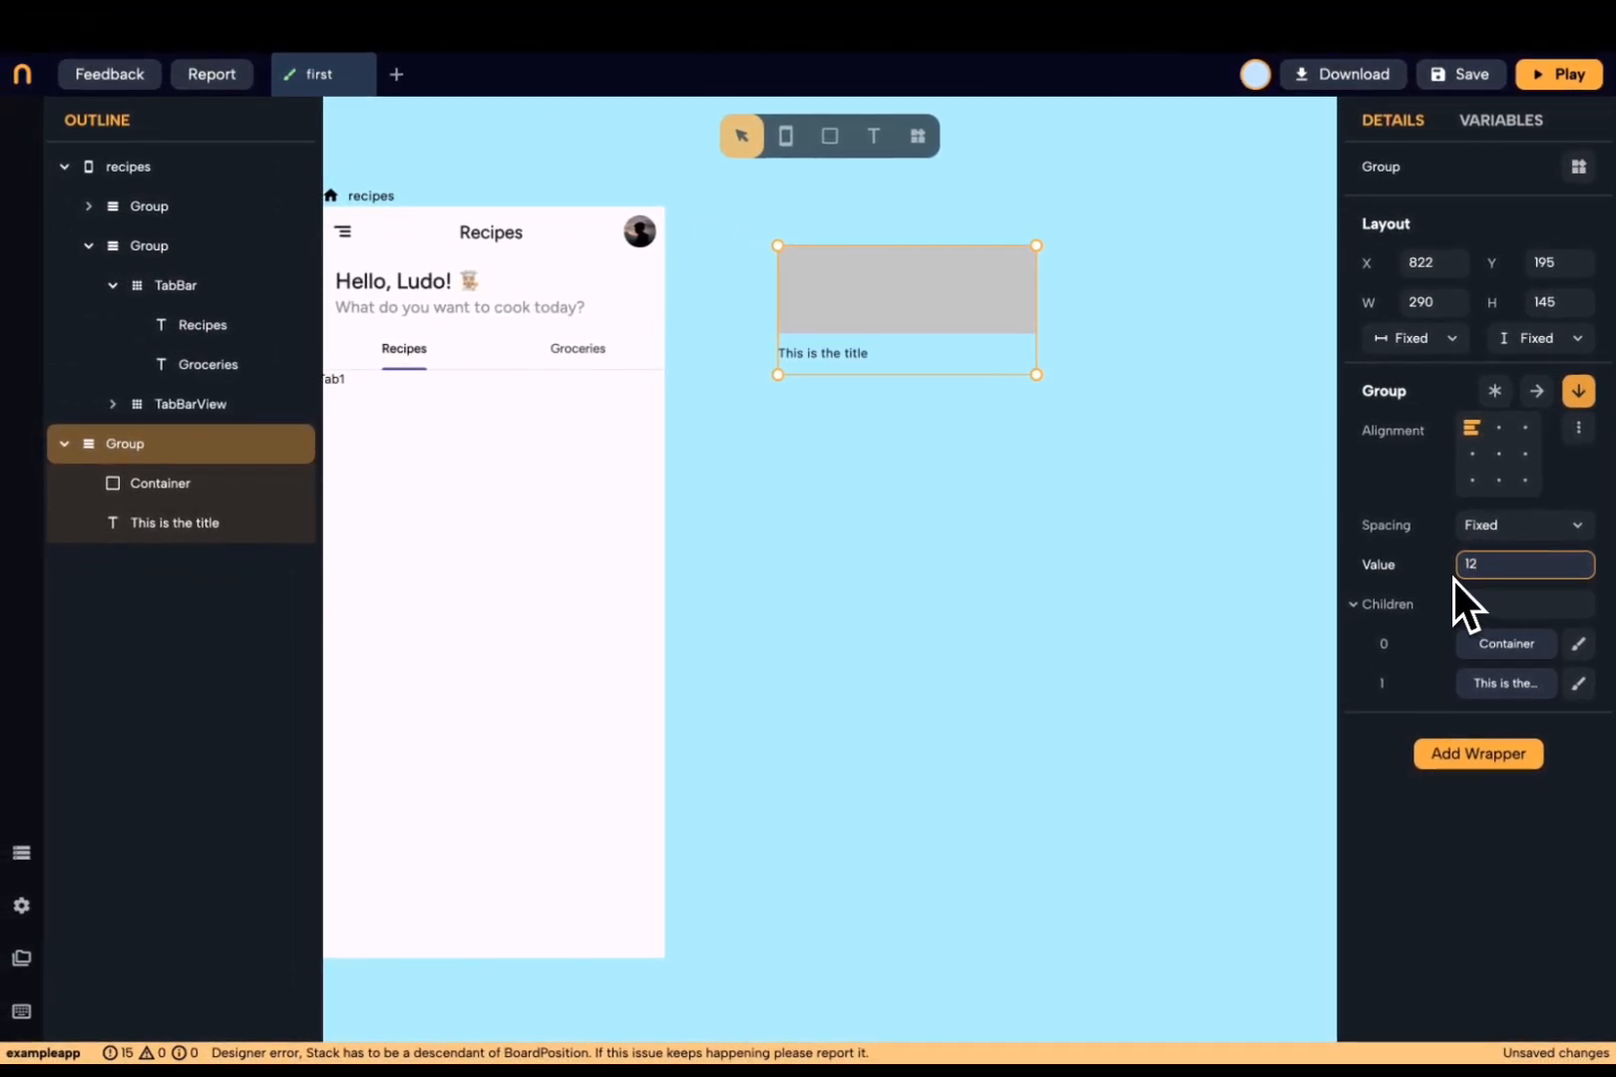
# - Set the height of the card group to Auto so it fits its contents
pyautogui.click(1534, 338)
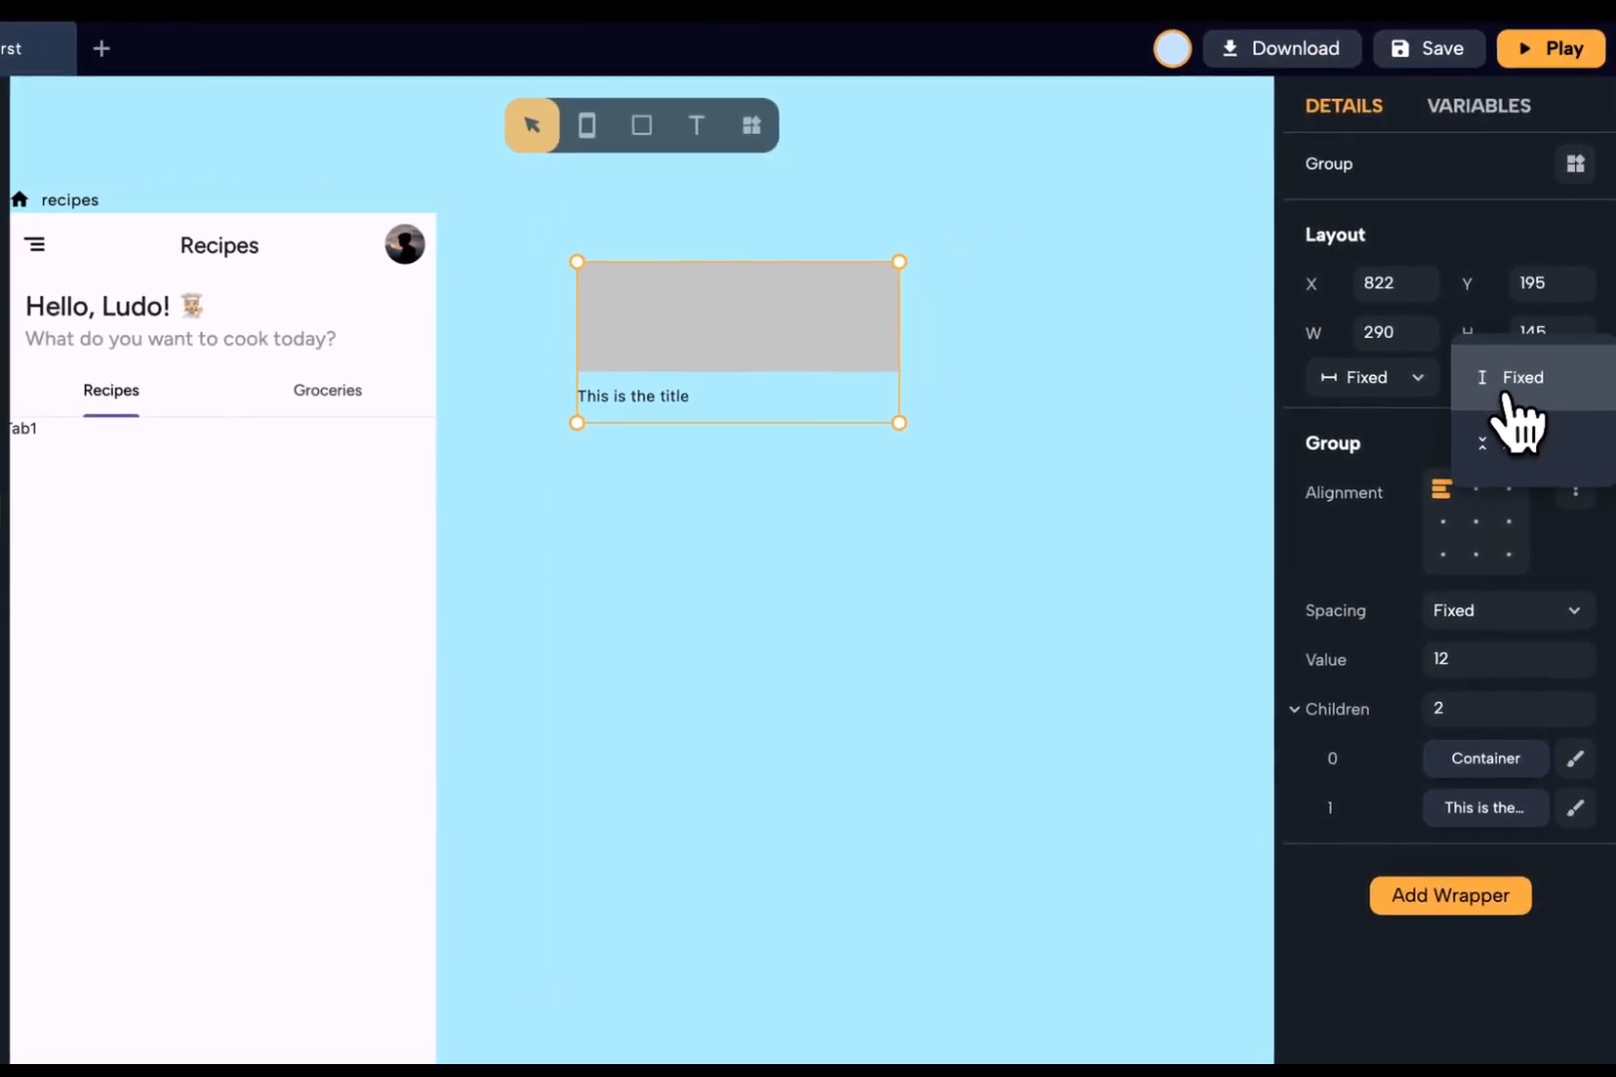
pyautogui.click(1511, 446)
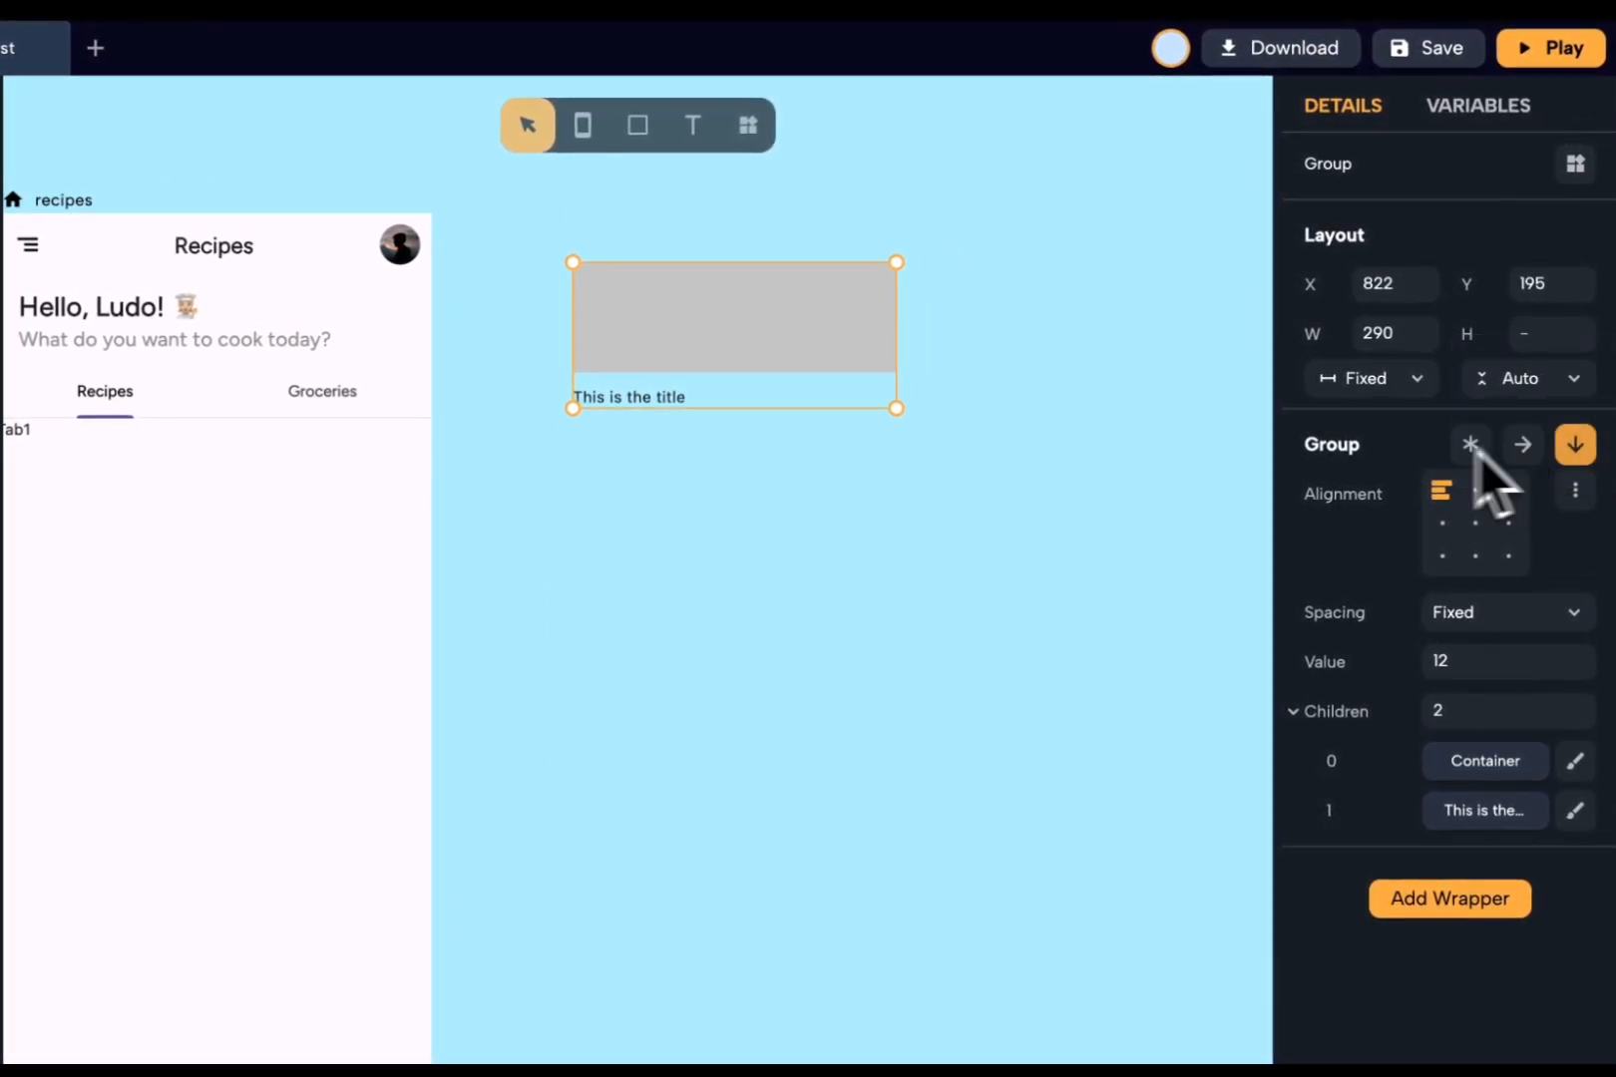
pyautogui.click(1026, 405)
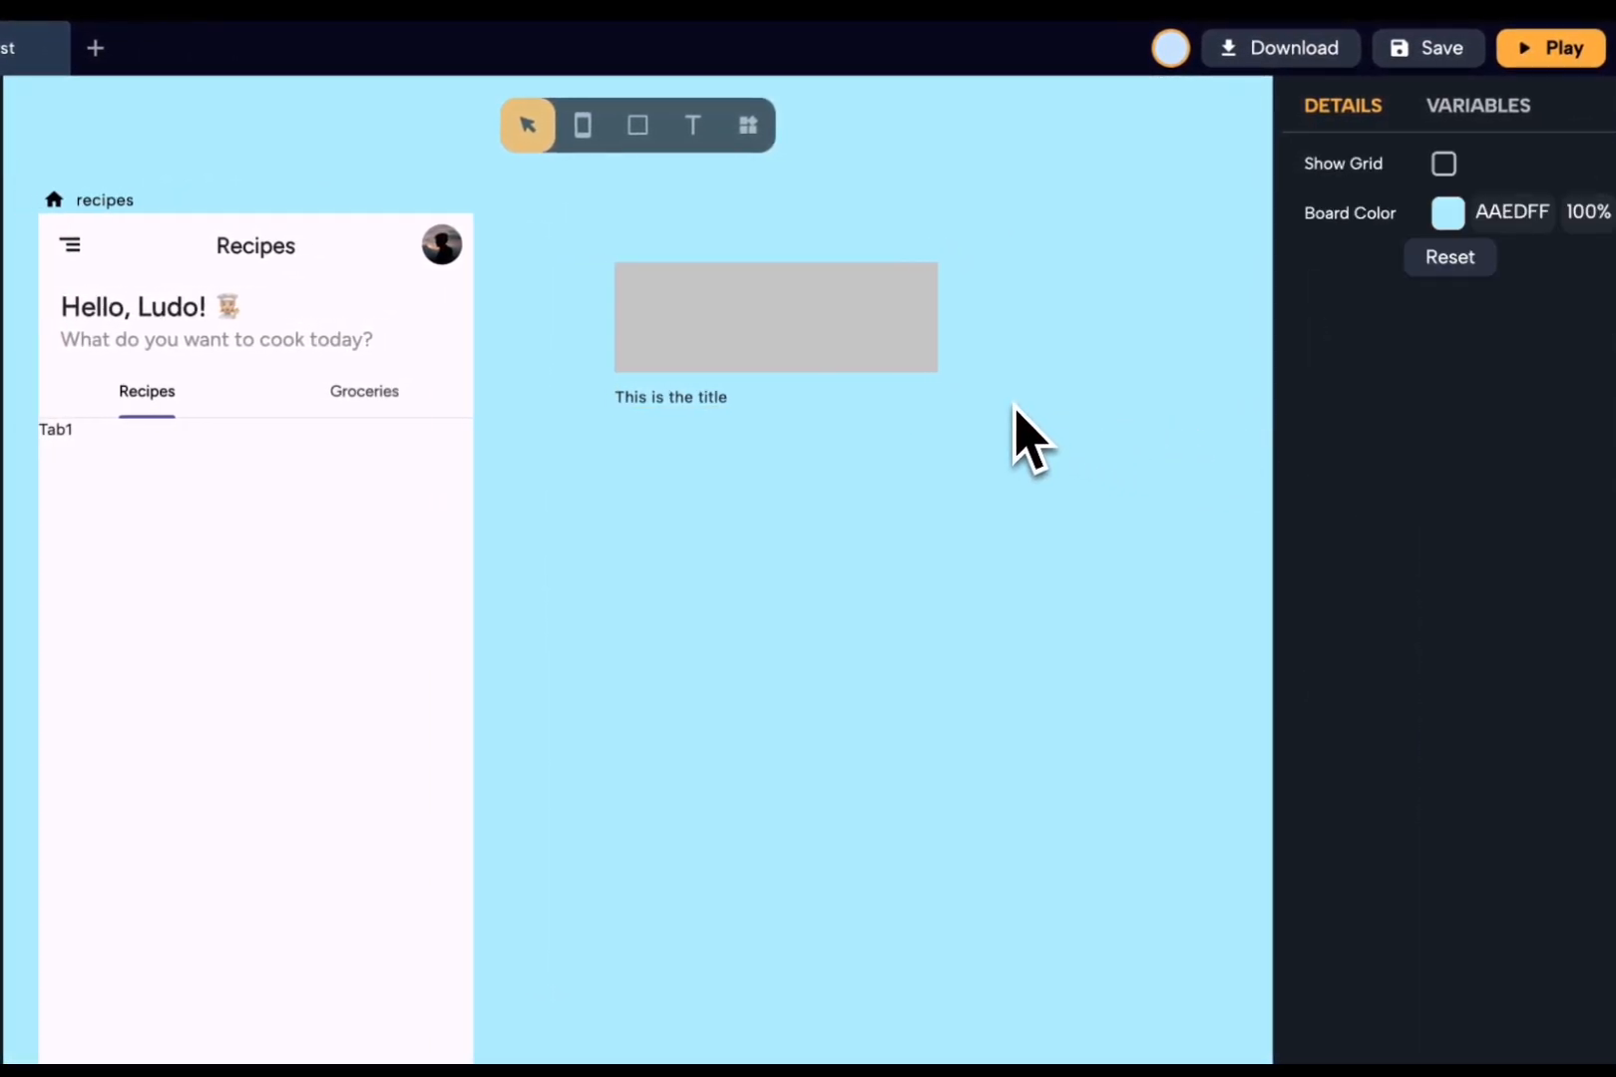
# - Style the card's title text with the Figtree font at size 18 in Semi Bold weight
pyautogui.click(718, 399)
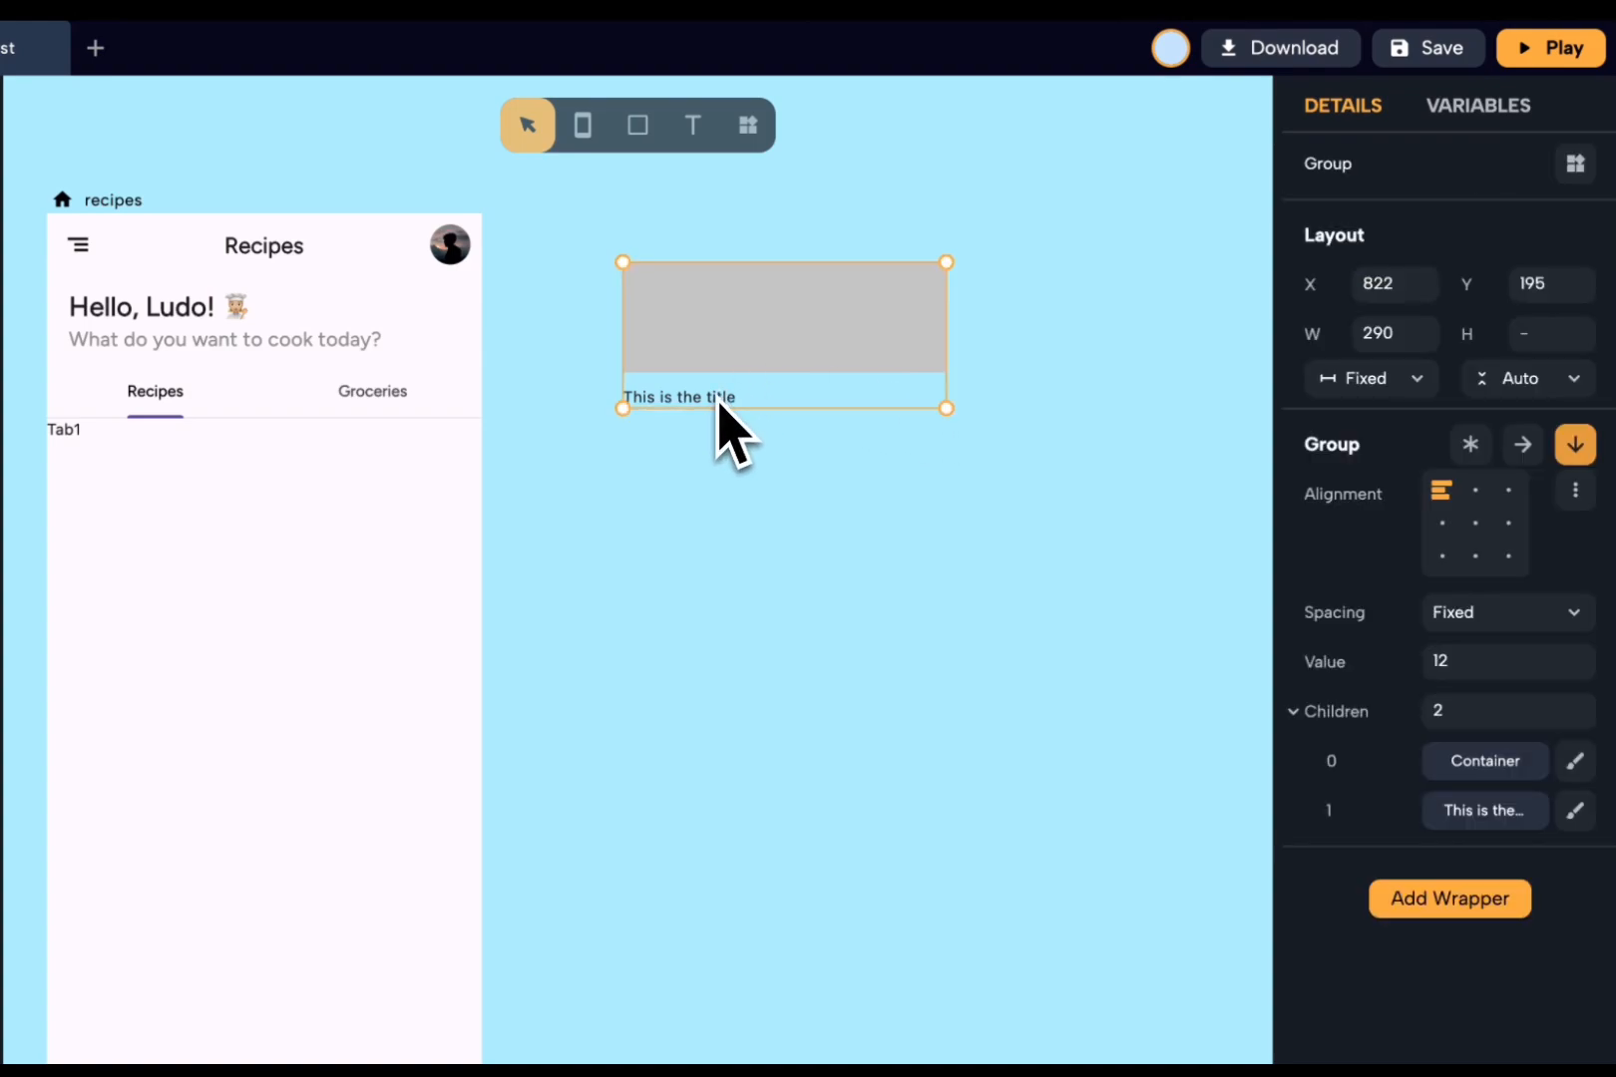
pyautogui.click(712, 396)
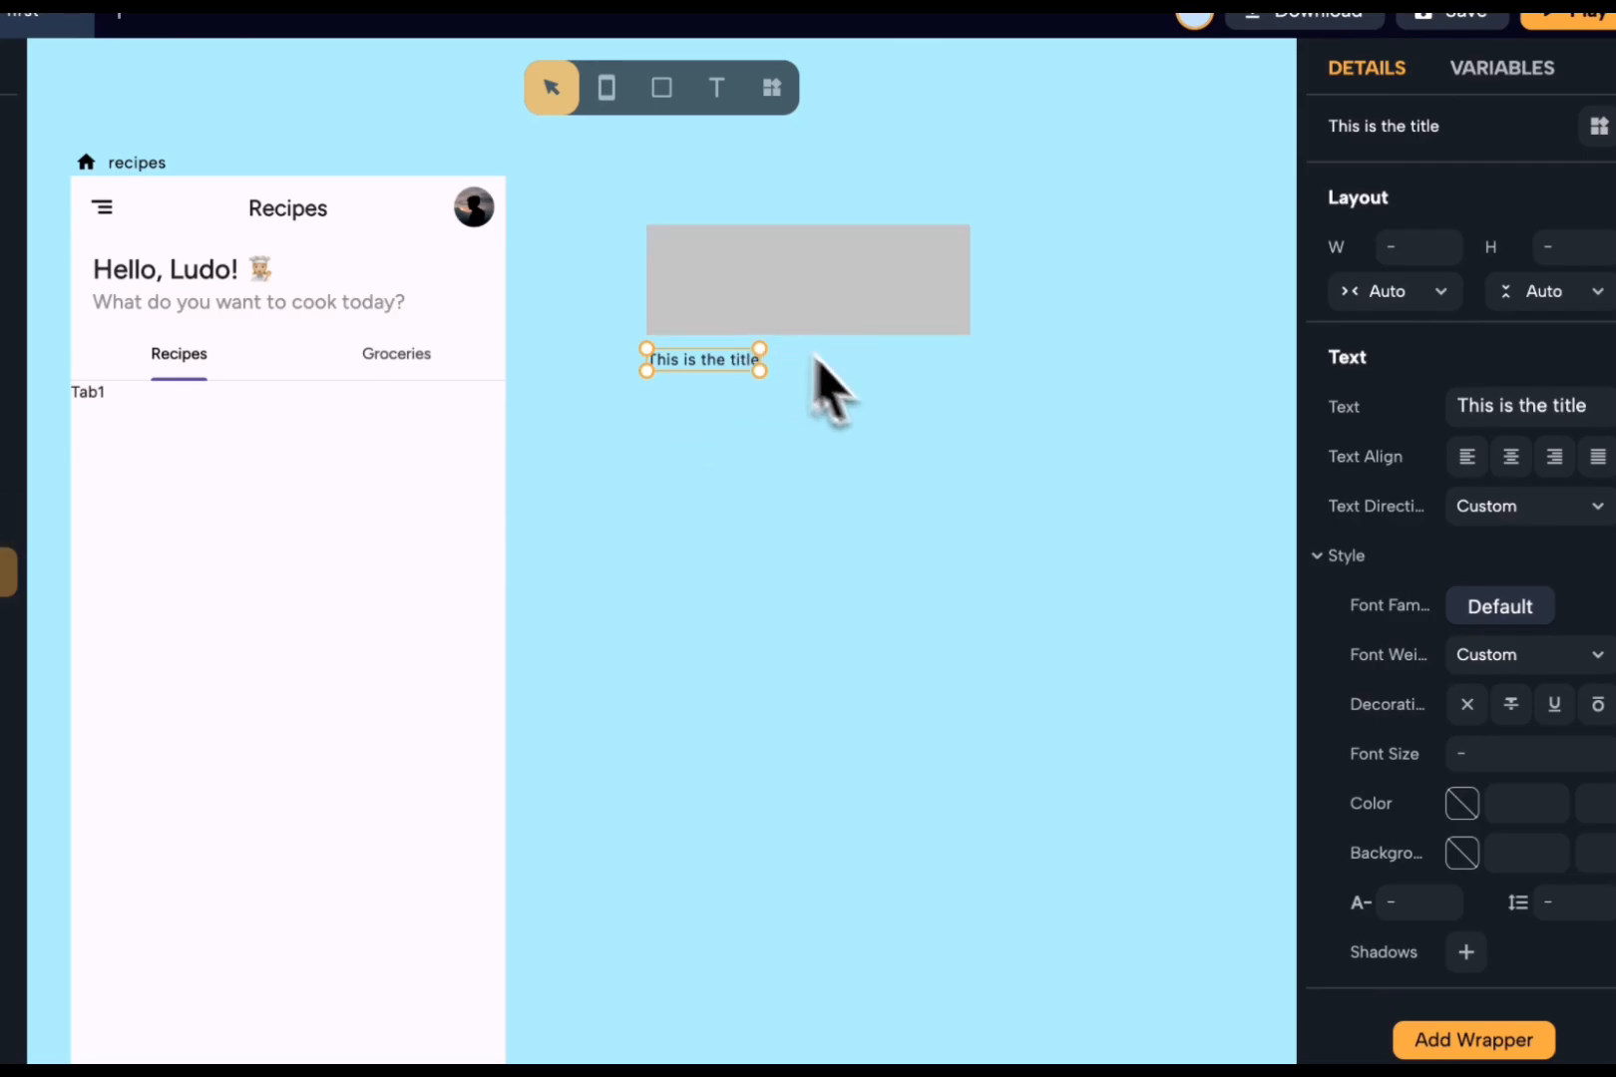
pyautogui.click(1446, 611)
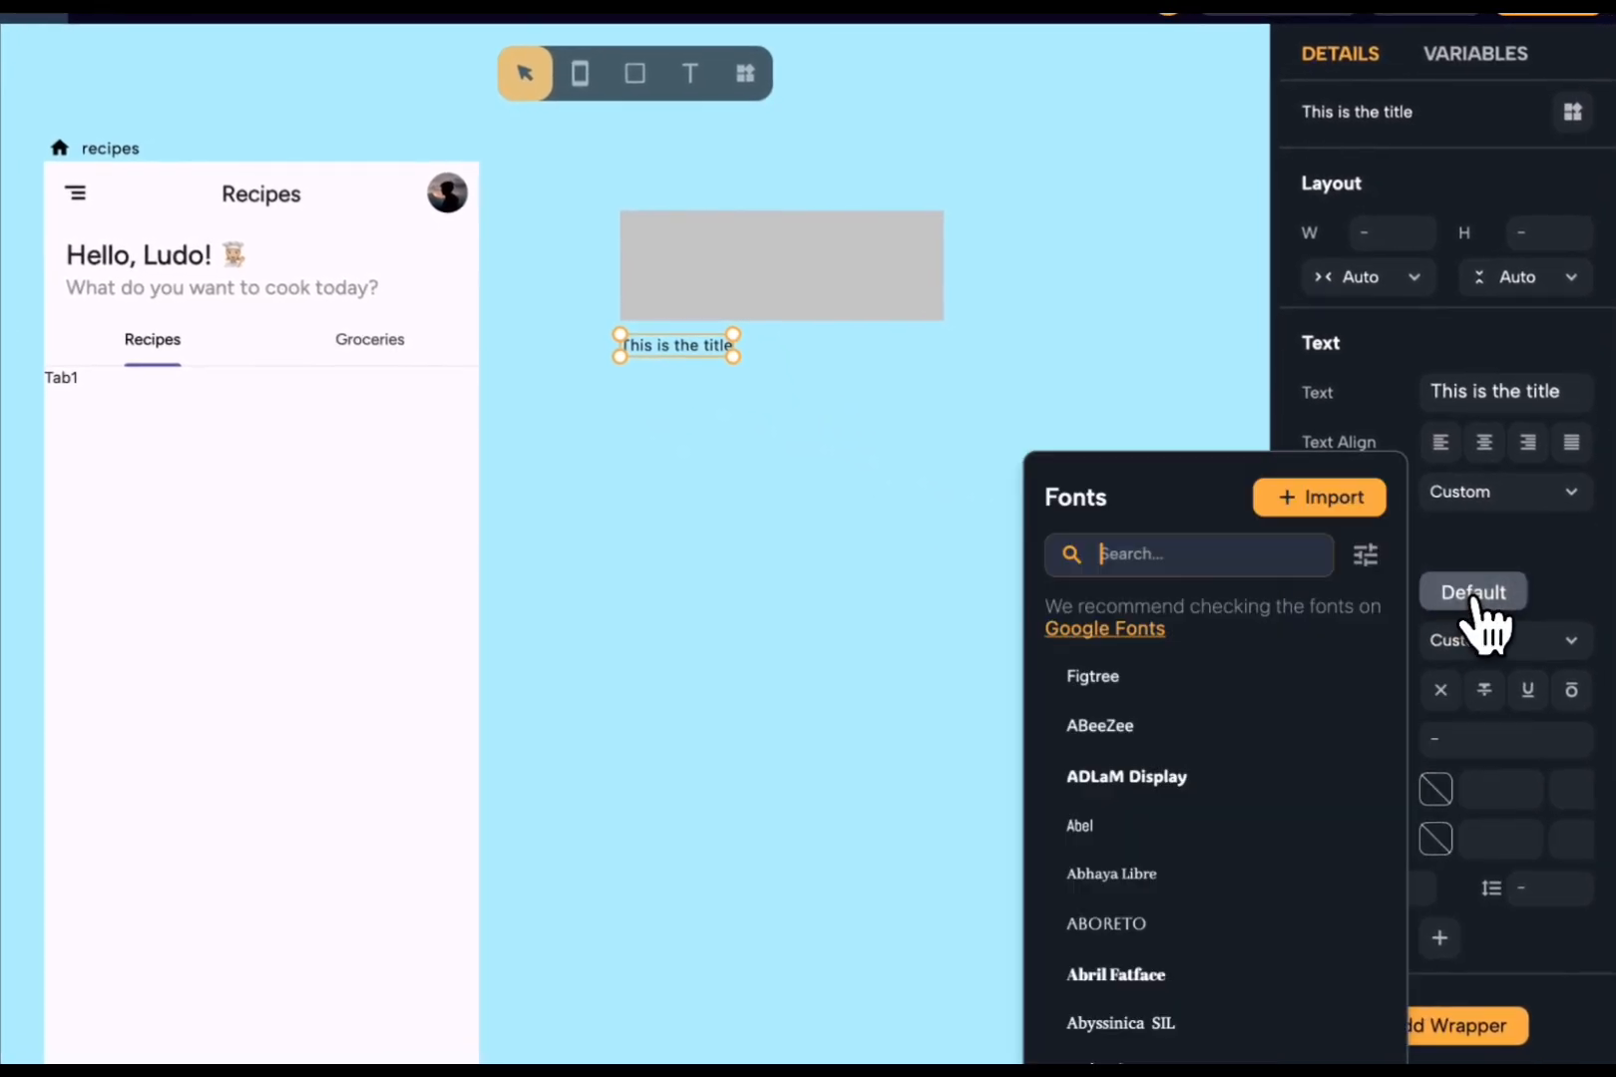
pyautogui.click(1246, 698)
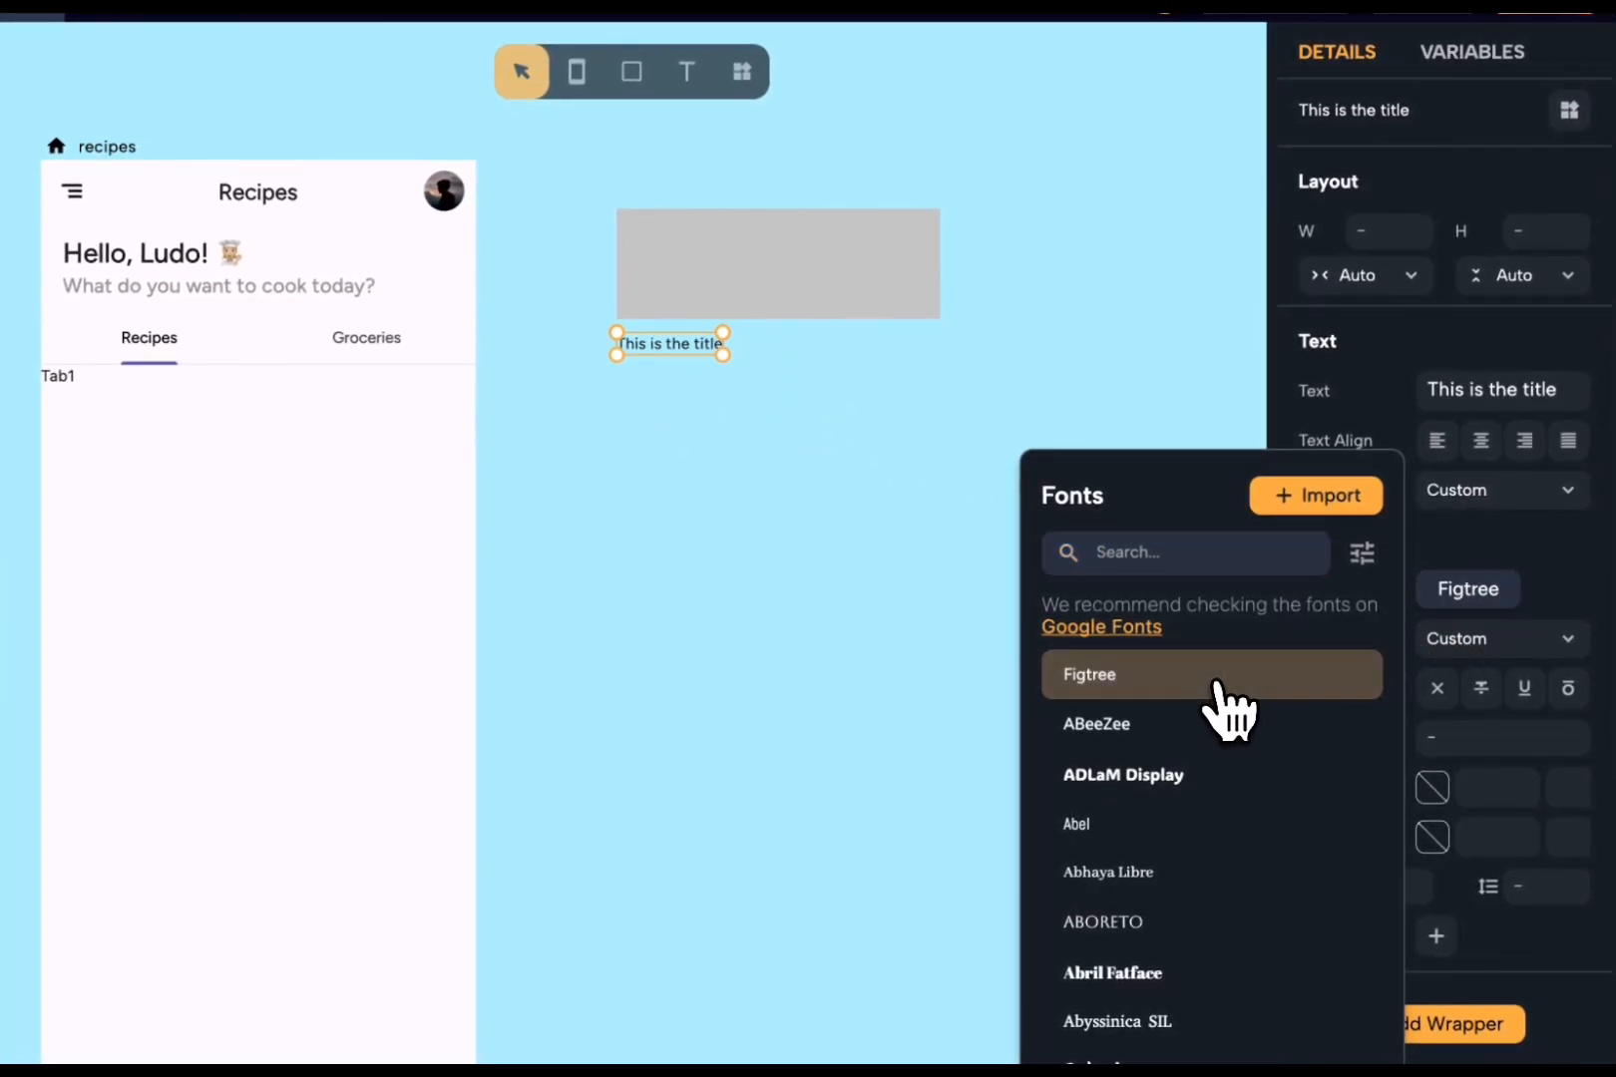
pyautogui.click(1469, 738)
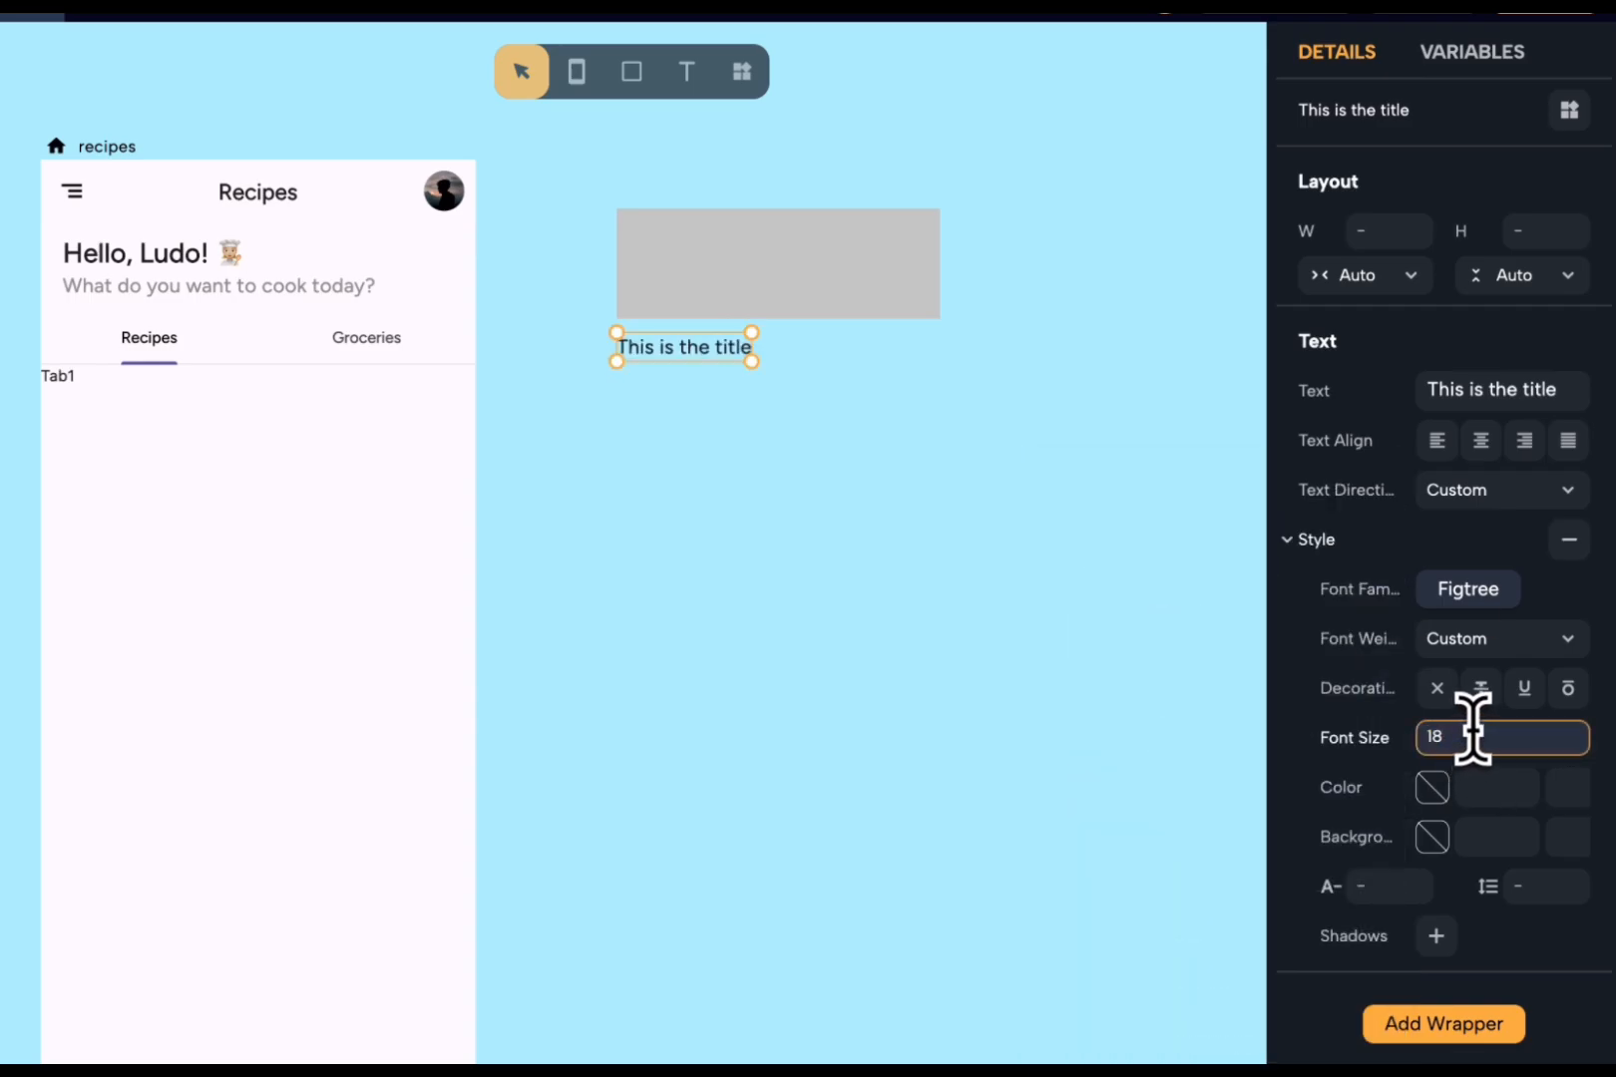
pyautogui.write('18')
pyautogui.click(1497, 644)
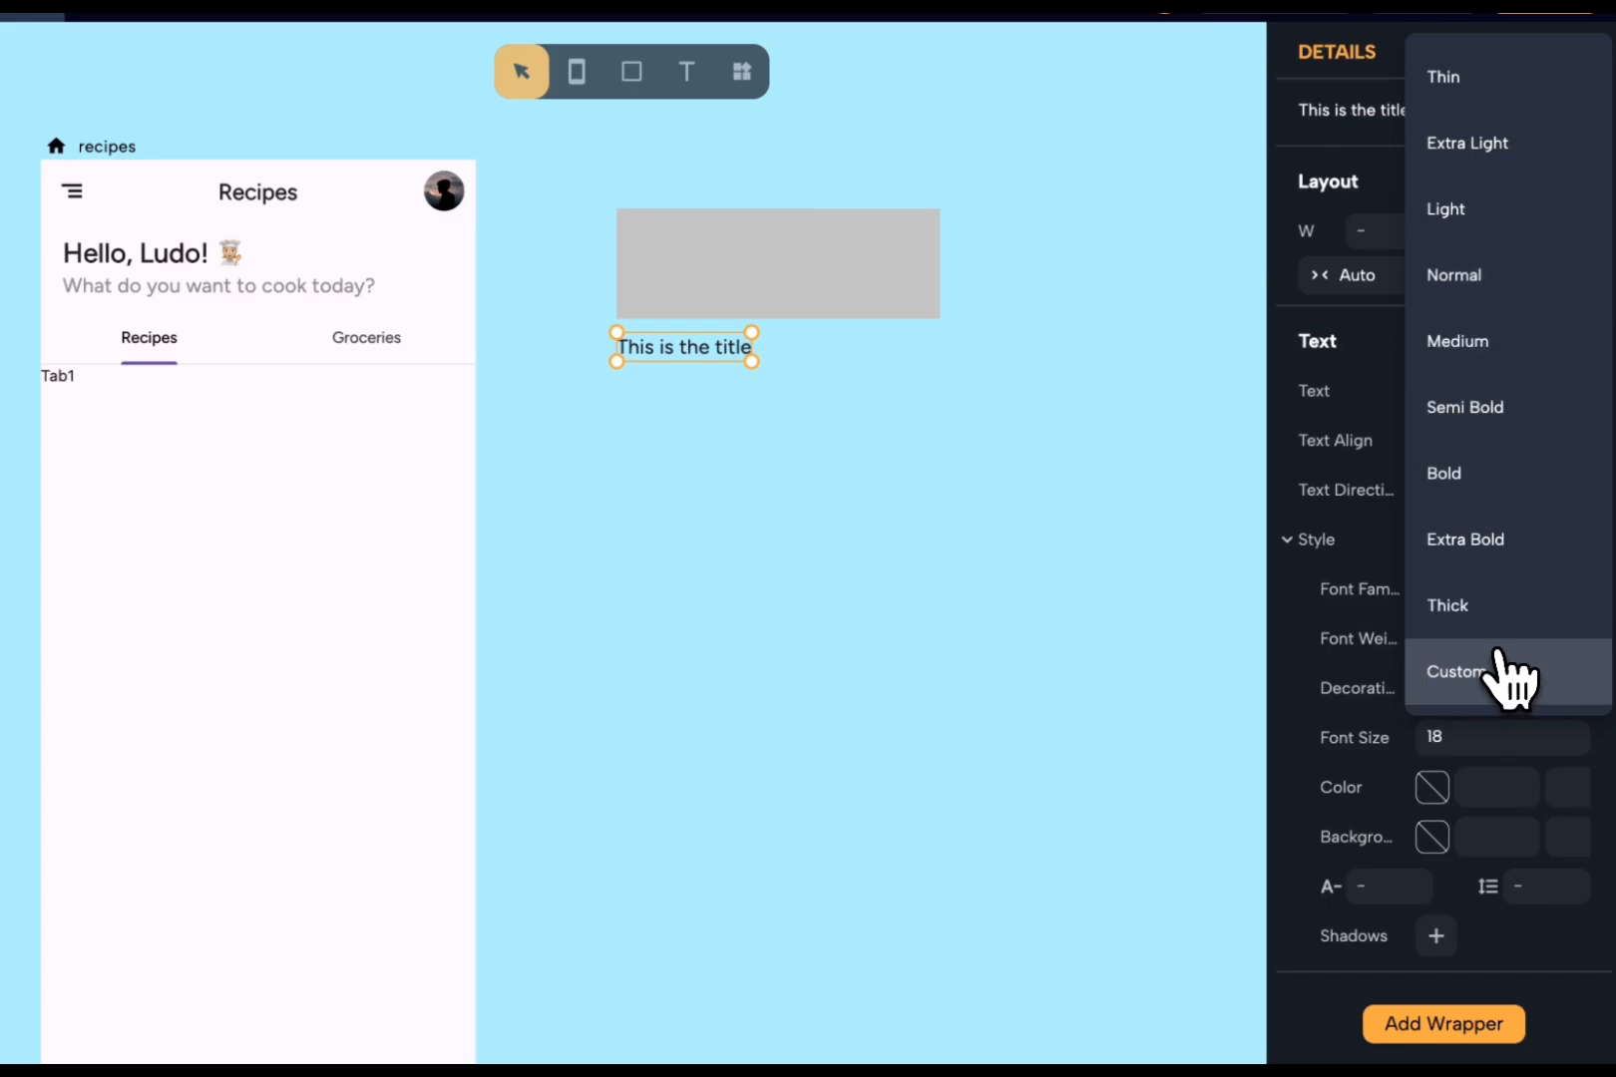
pyautogui.click(1491, 414)
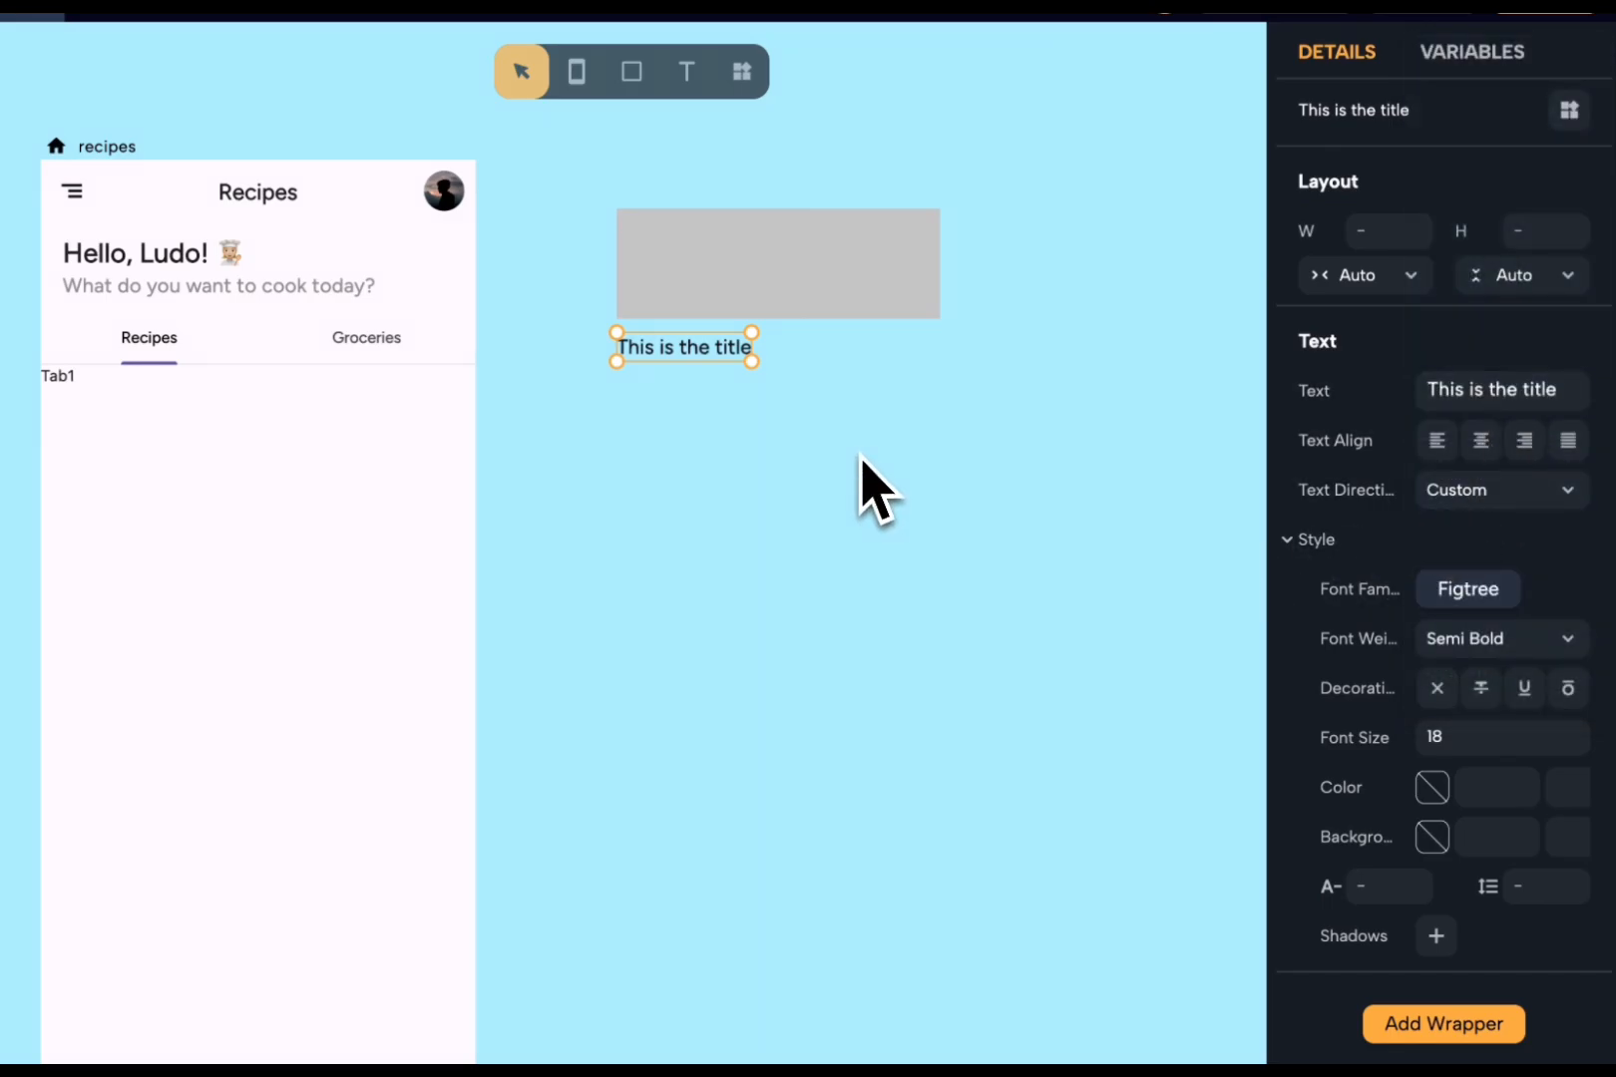
# - Set the width of both the title text and the grey container to Expand within the group
pyautogui.click(1360, 283)
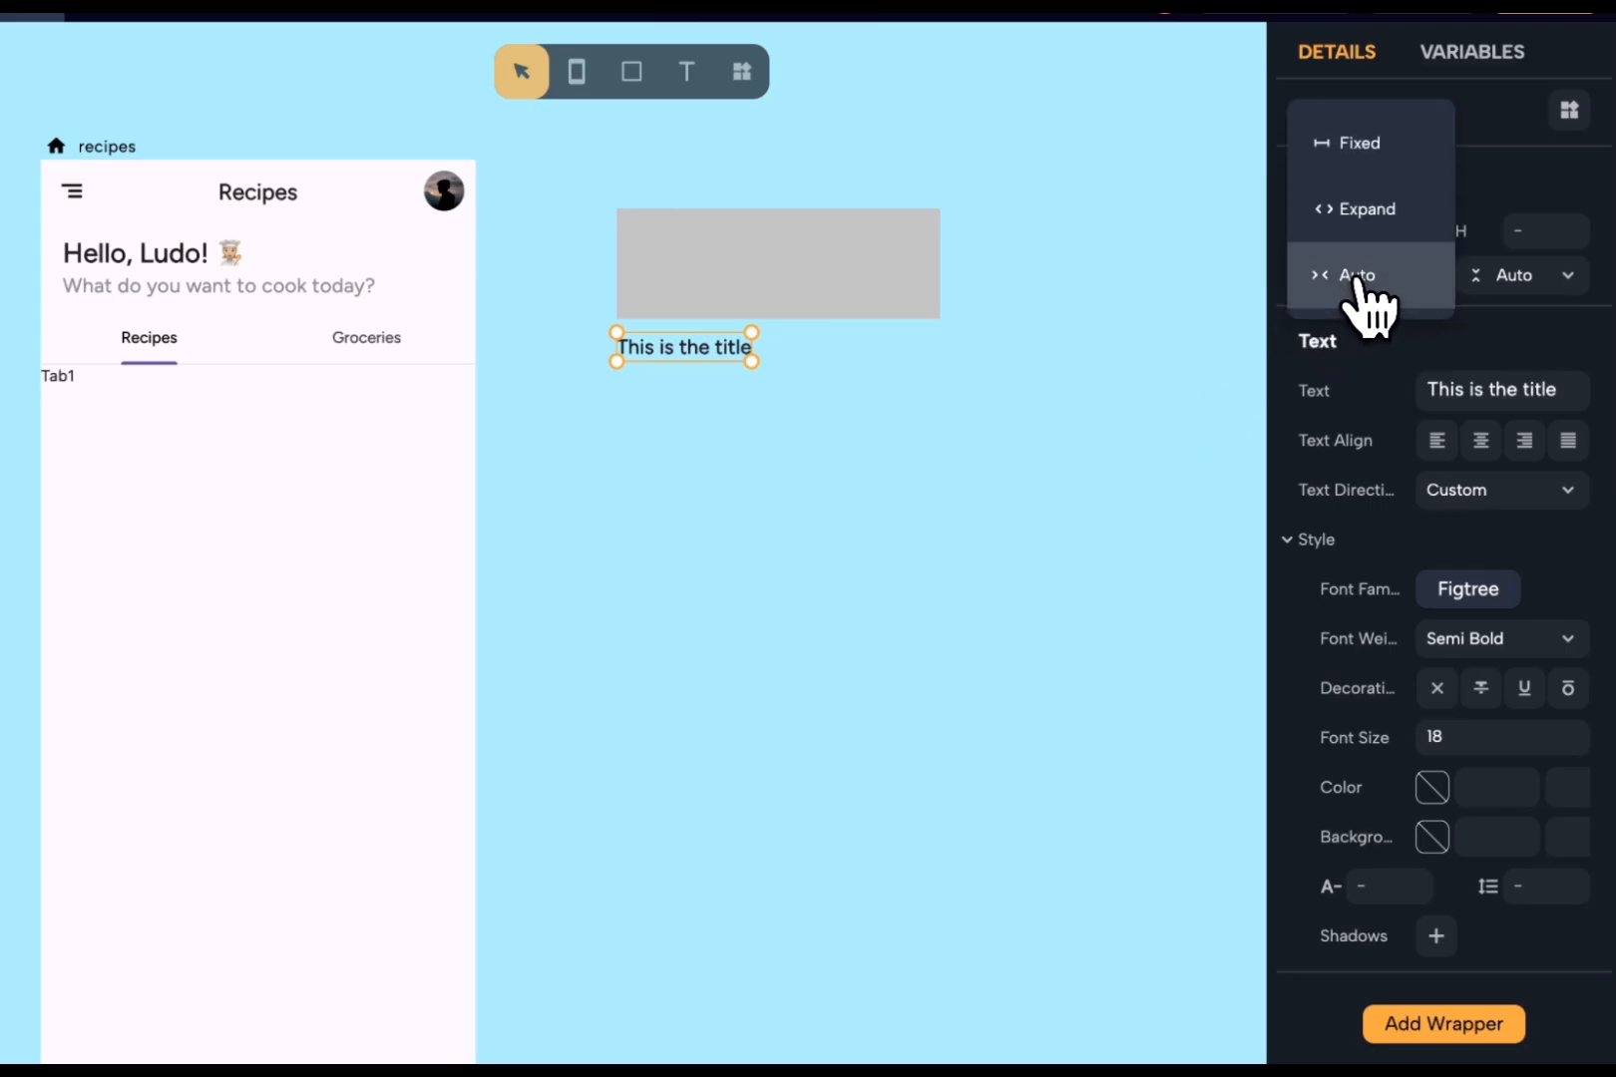
pyautogui.click(1365, 212)
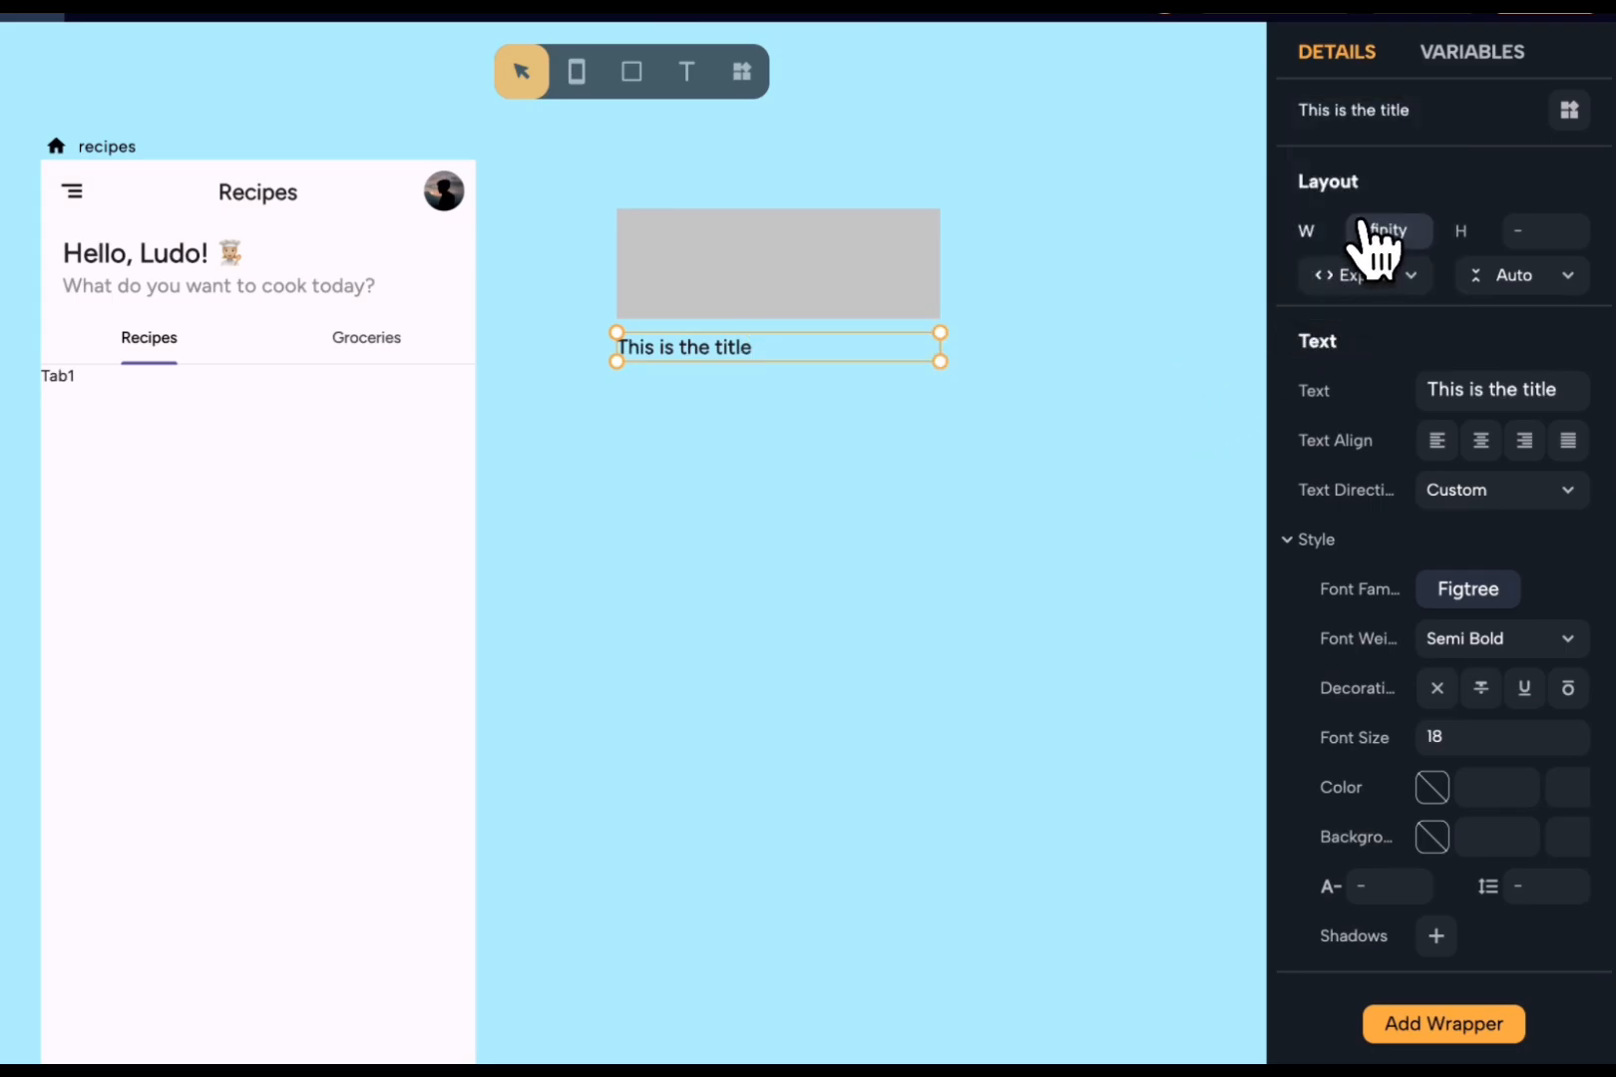
pyautogui.click(890, 315)
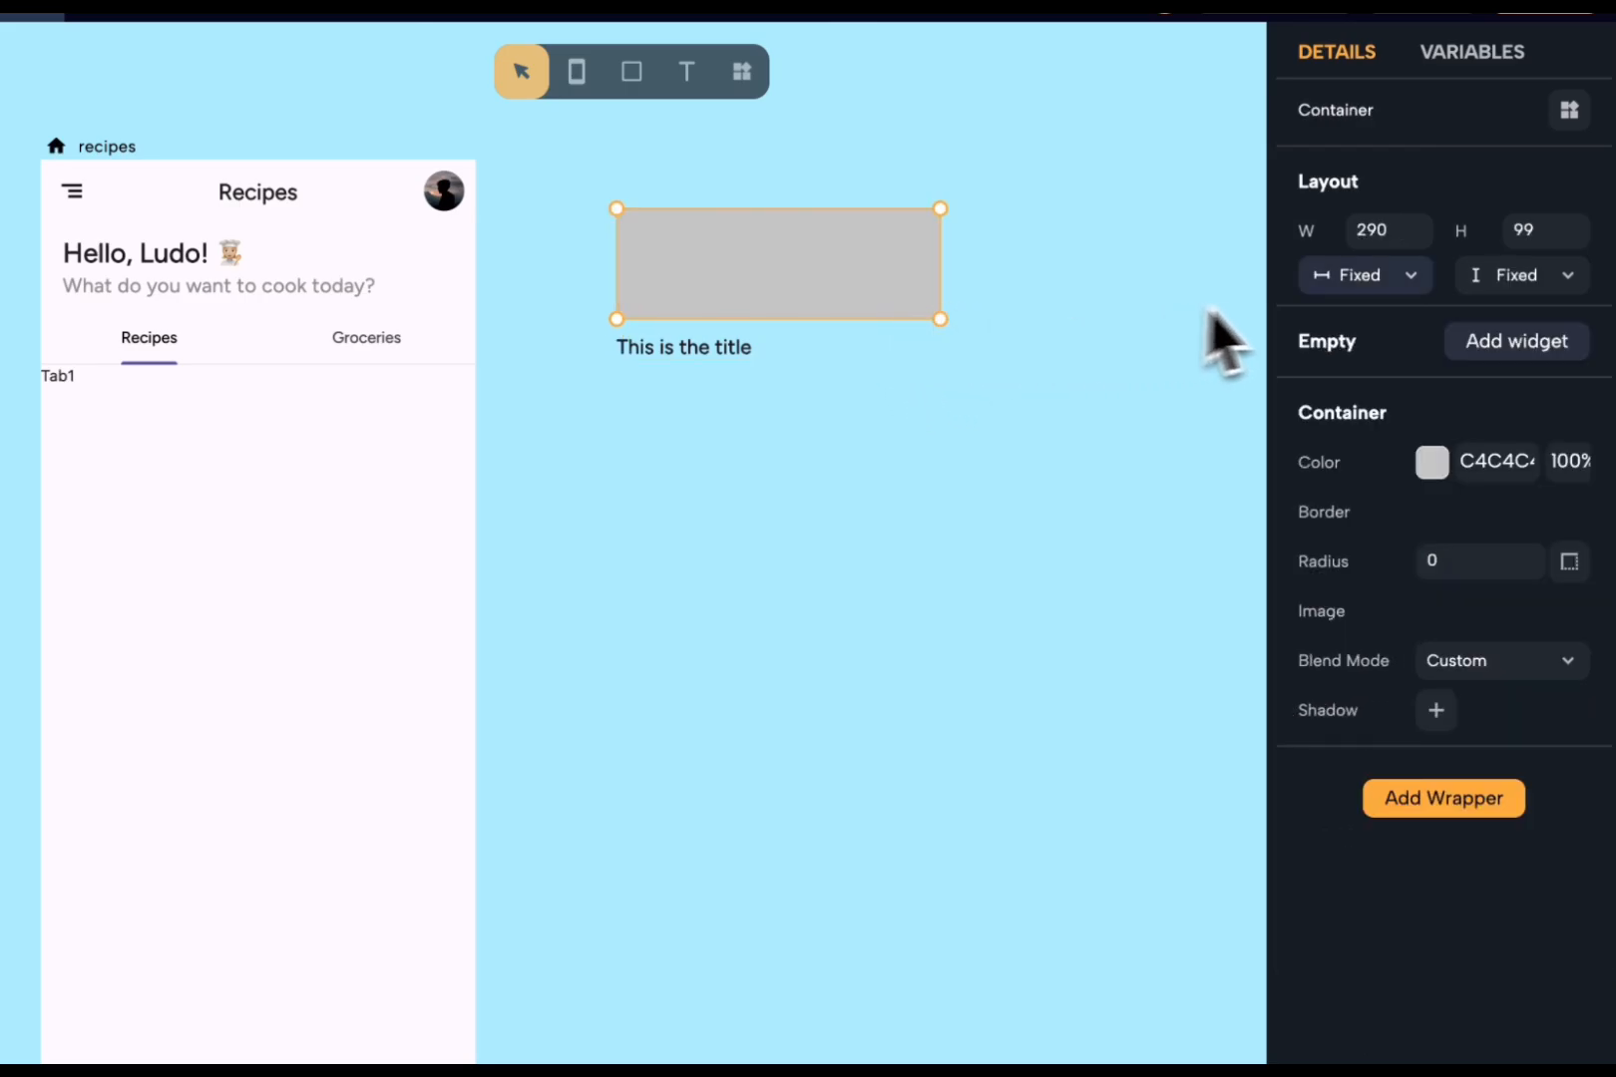
pyautogui.click(1356, 281)
pyautogui.click(1359, 343)
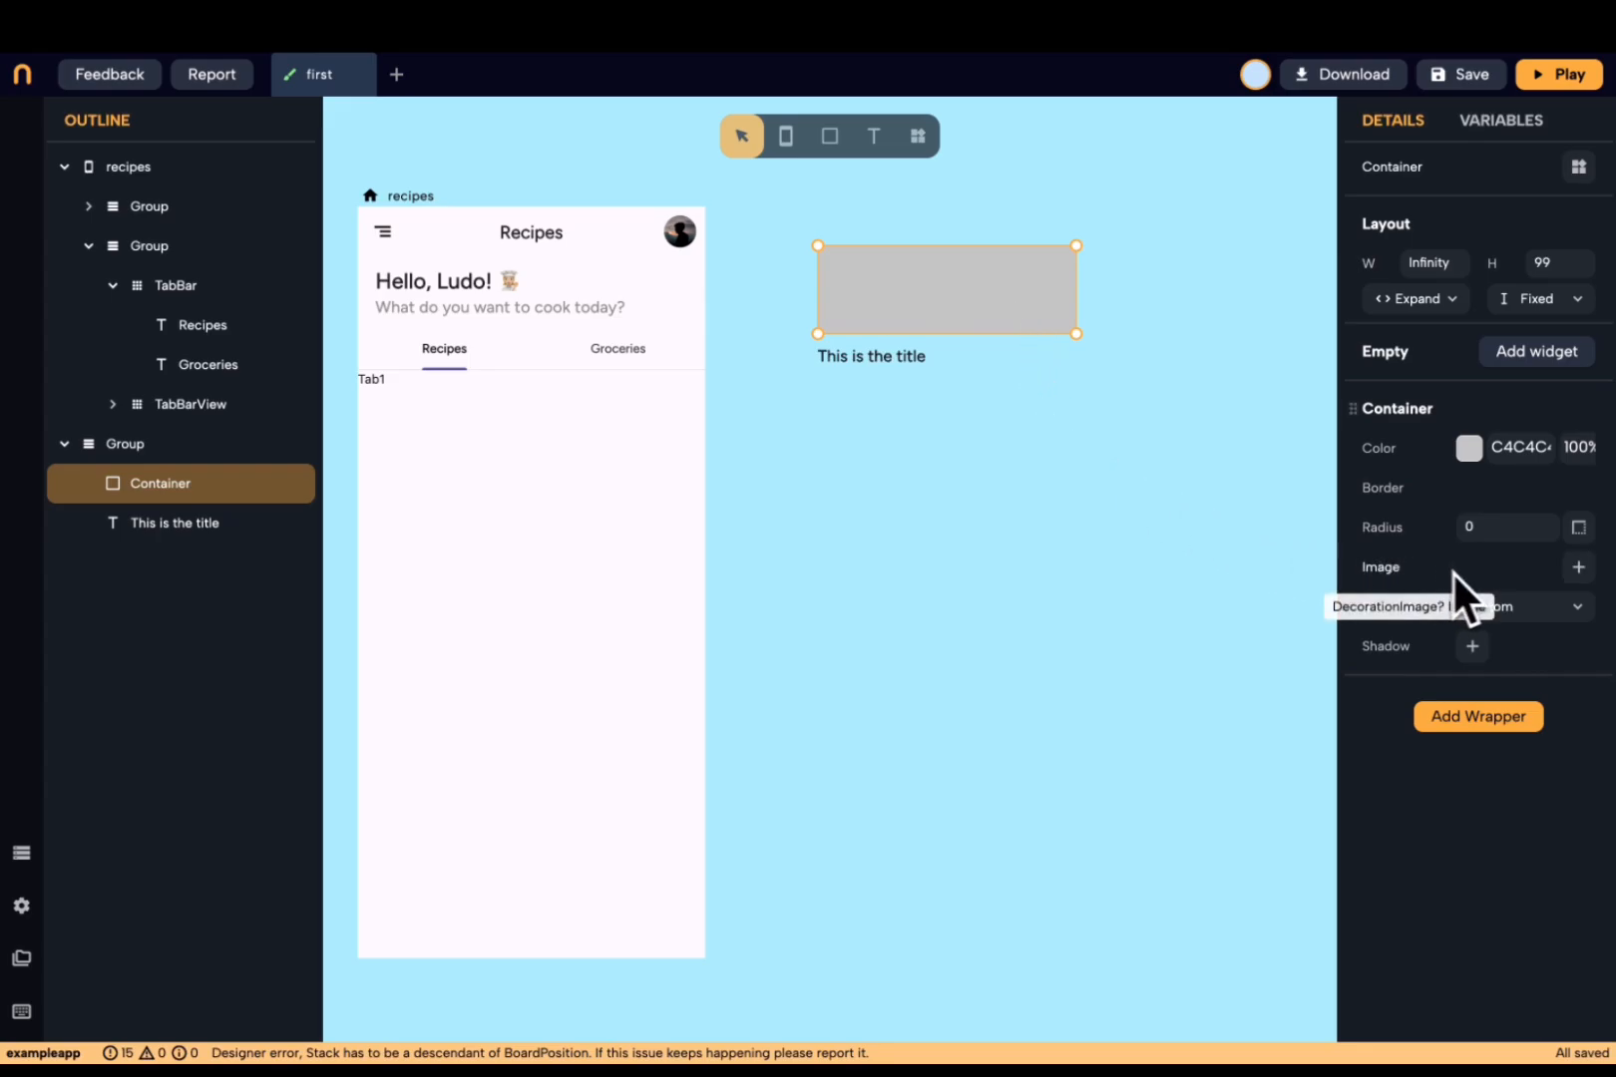
# - Add a network image with cover fit to the card's container and set its corner radius to 18
pyautogui.click(1577, 566)
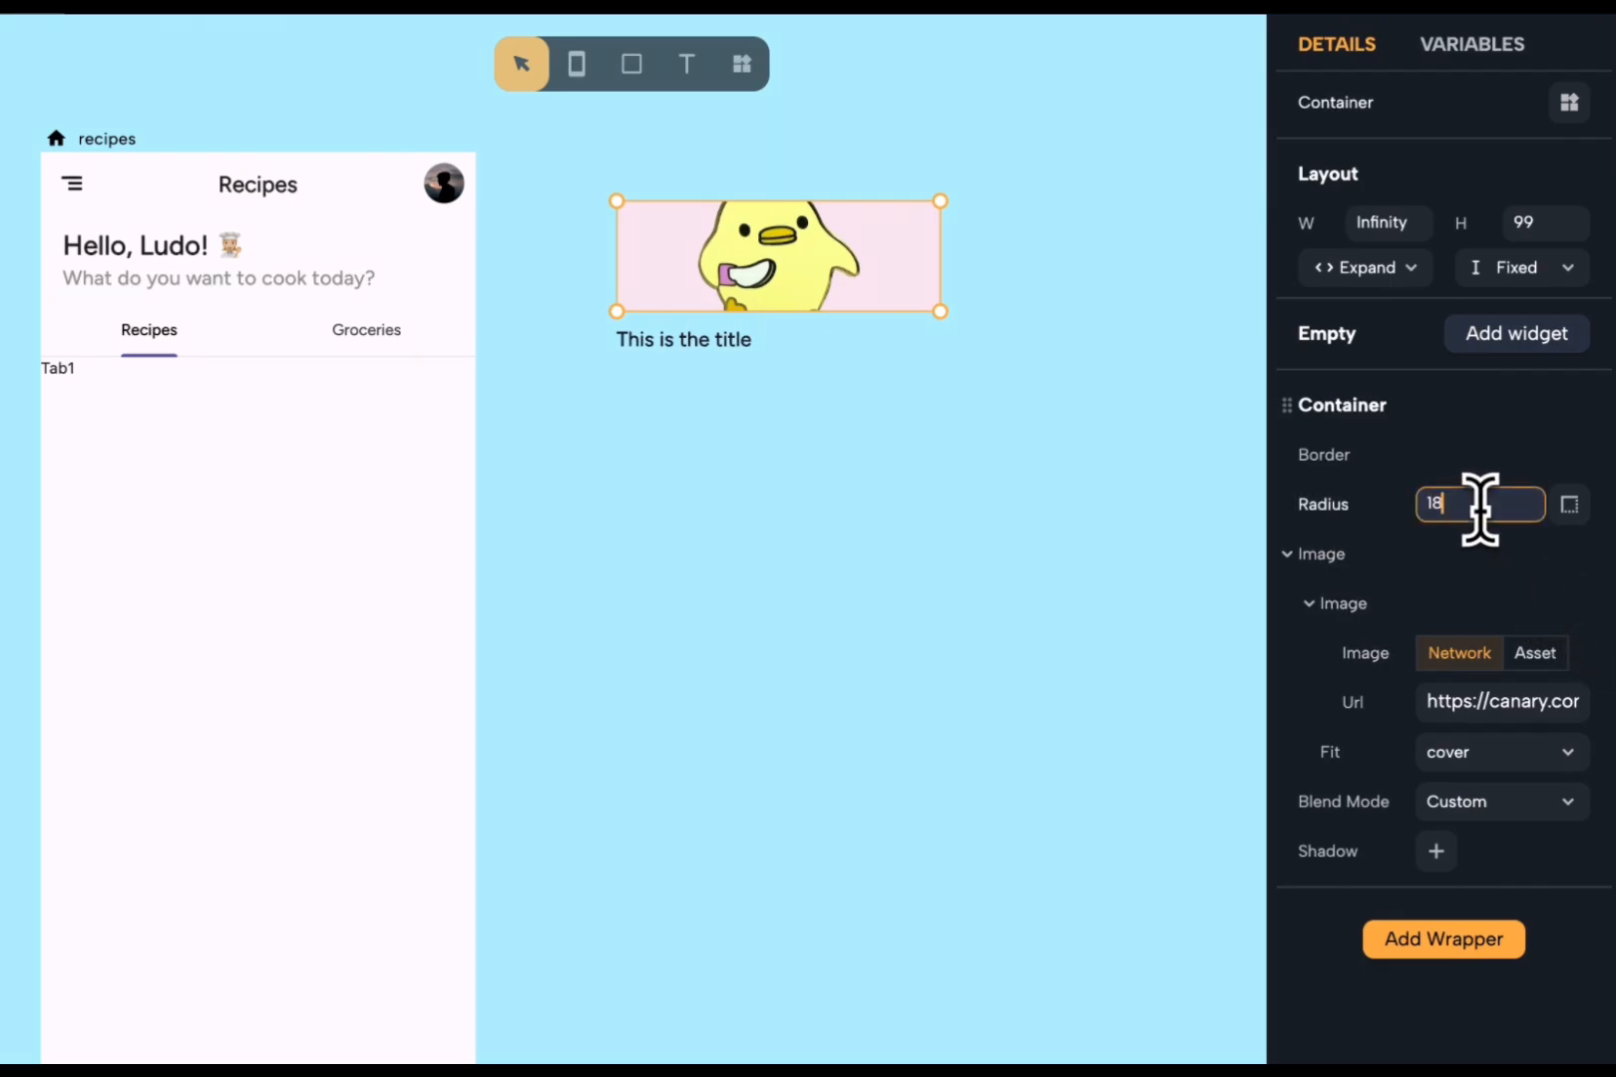
pyautogui.click(1031, 394)
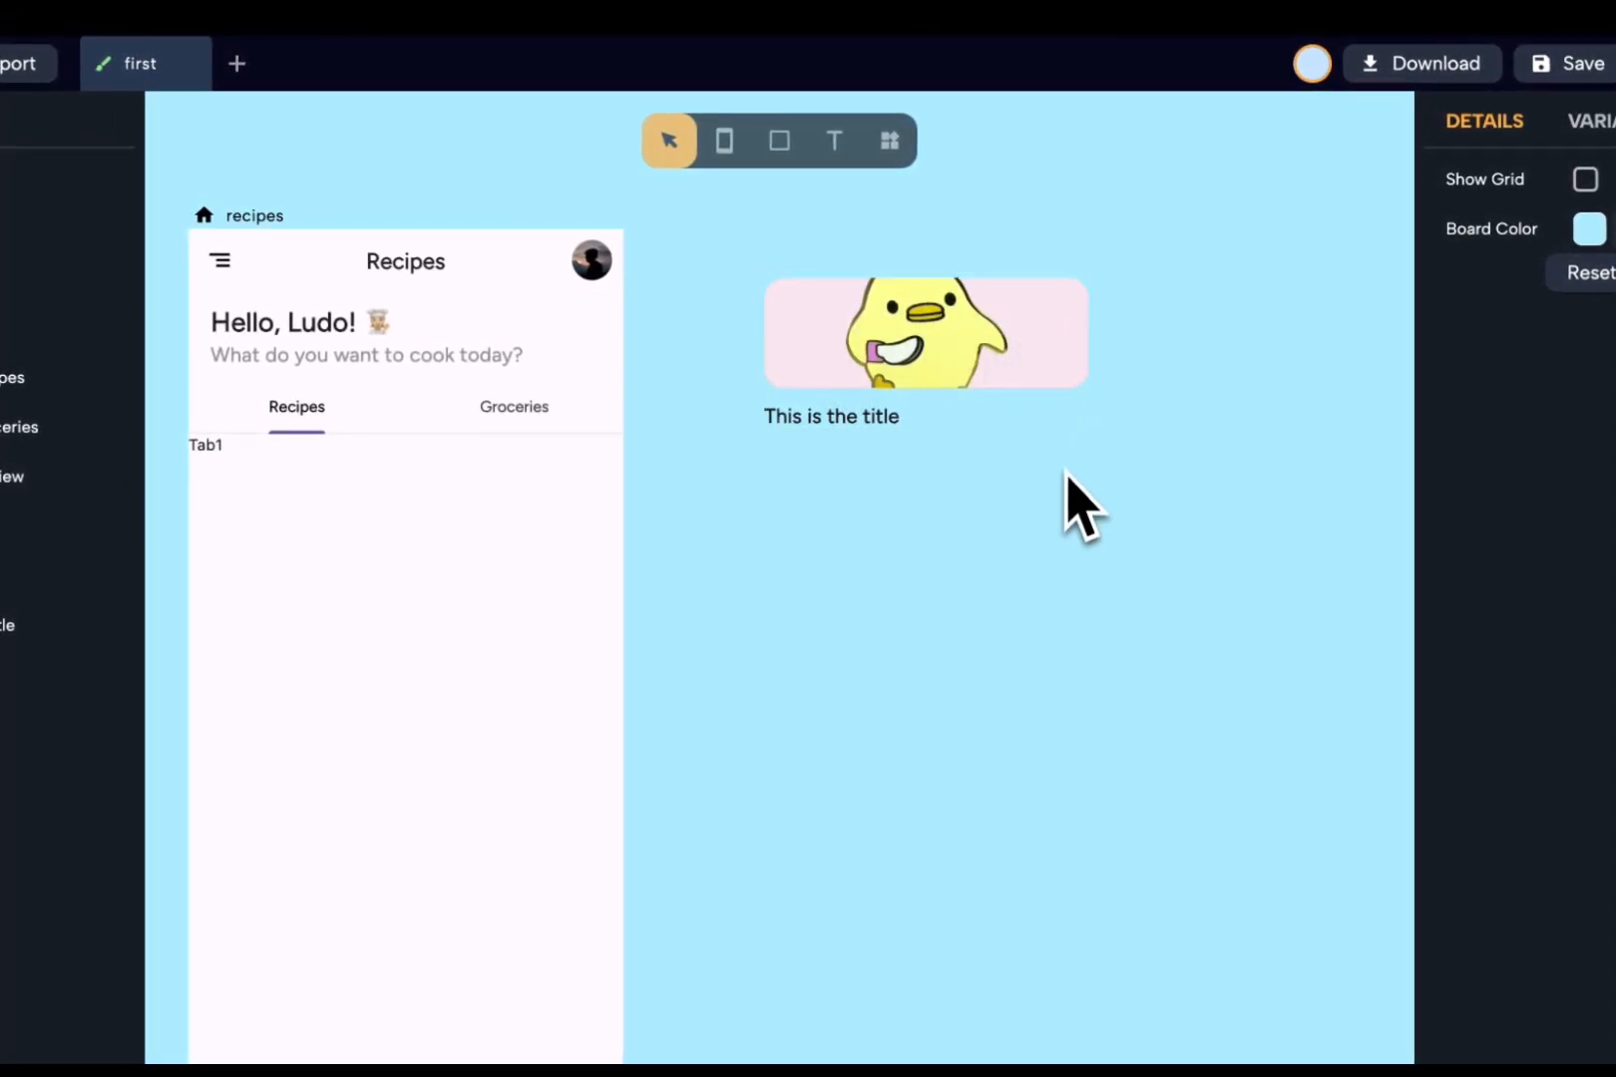
# - Turn the card group into a new component named "Recipecard"
pyautogui.click(996, 409)
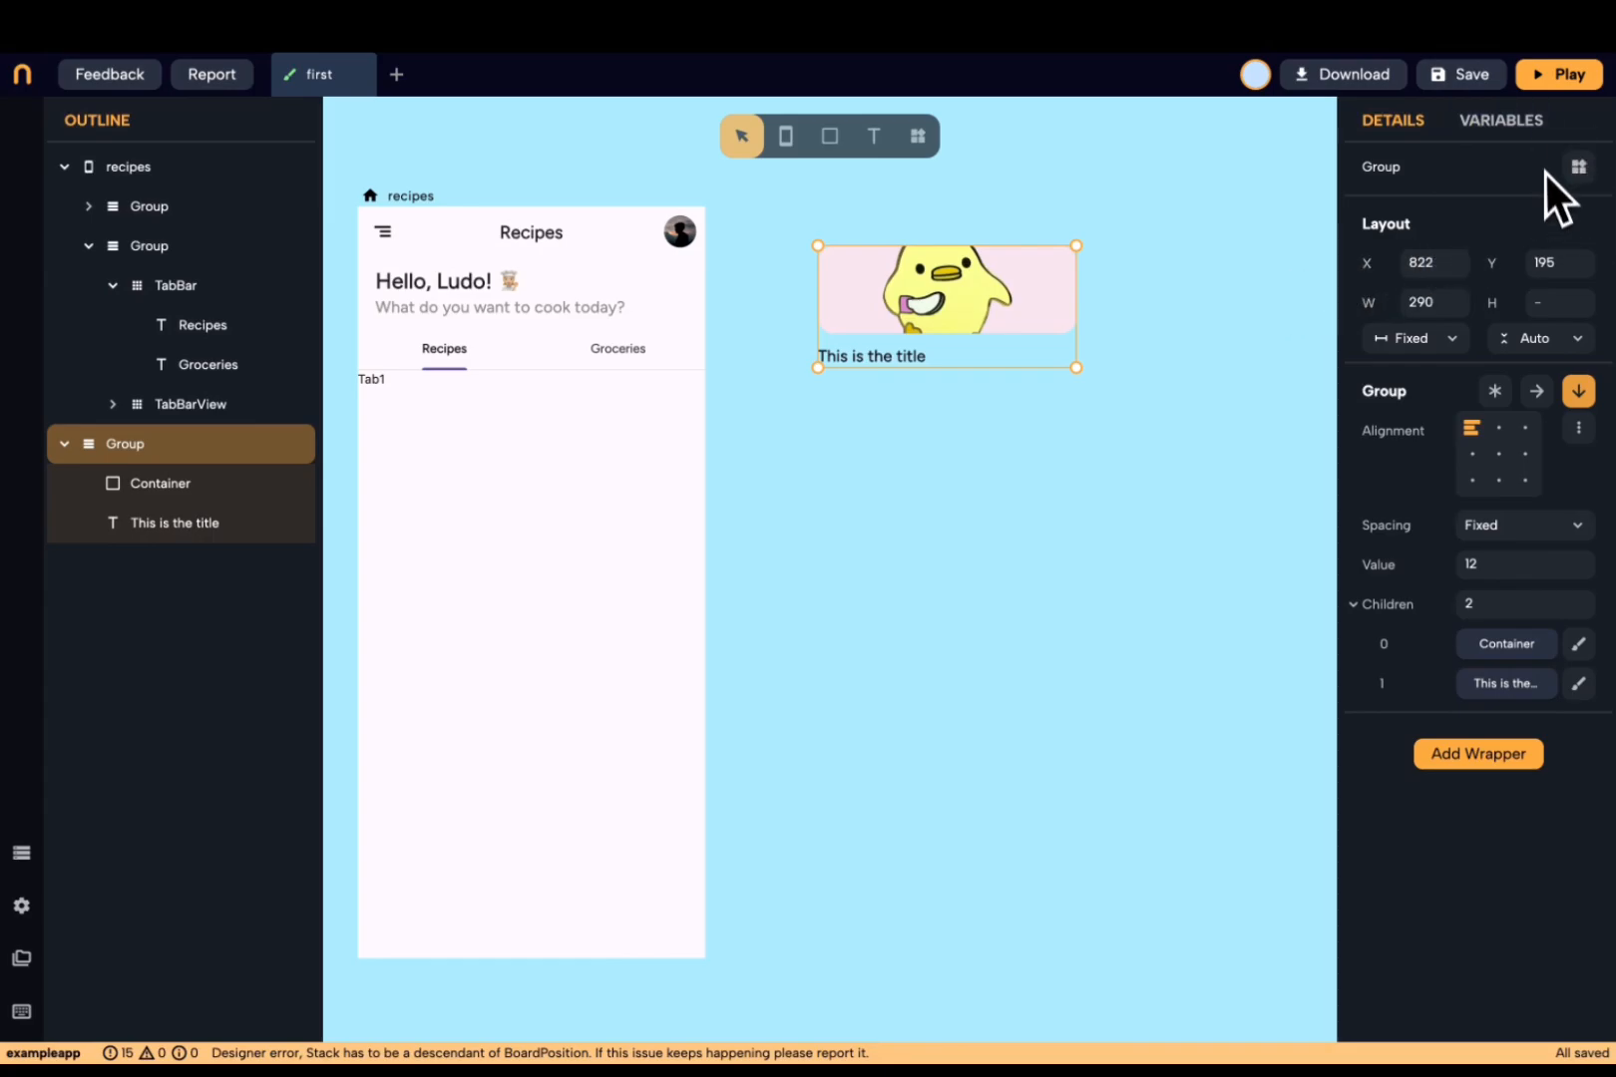
pyautogui.click(1580, 170)
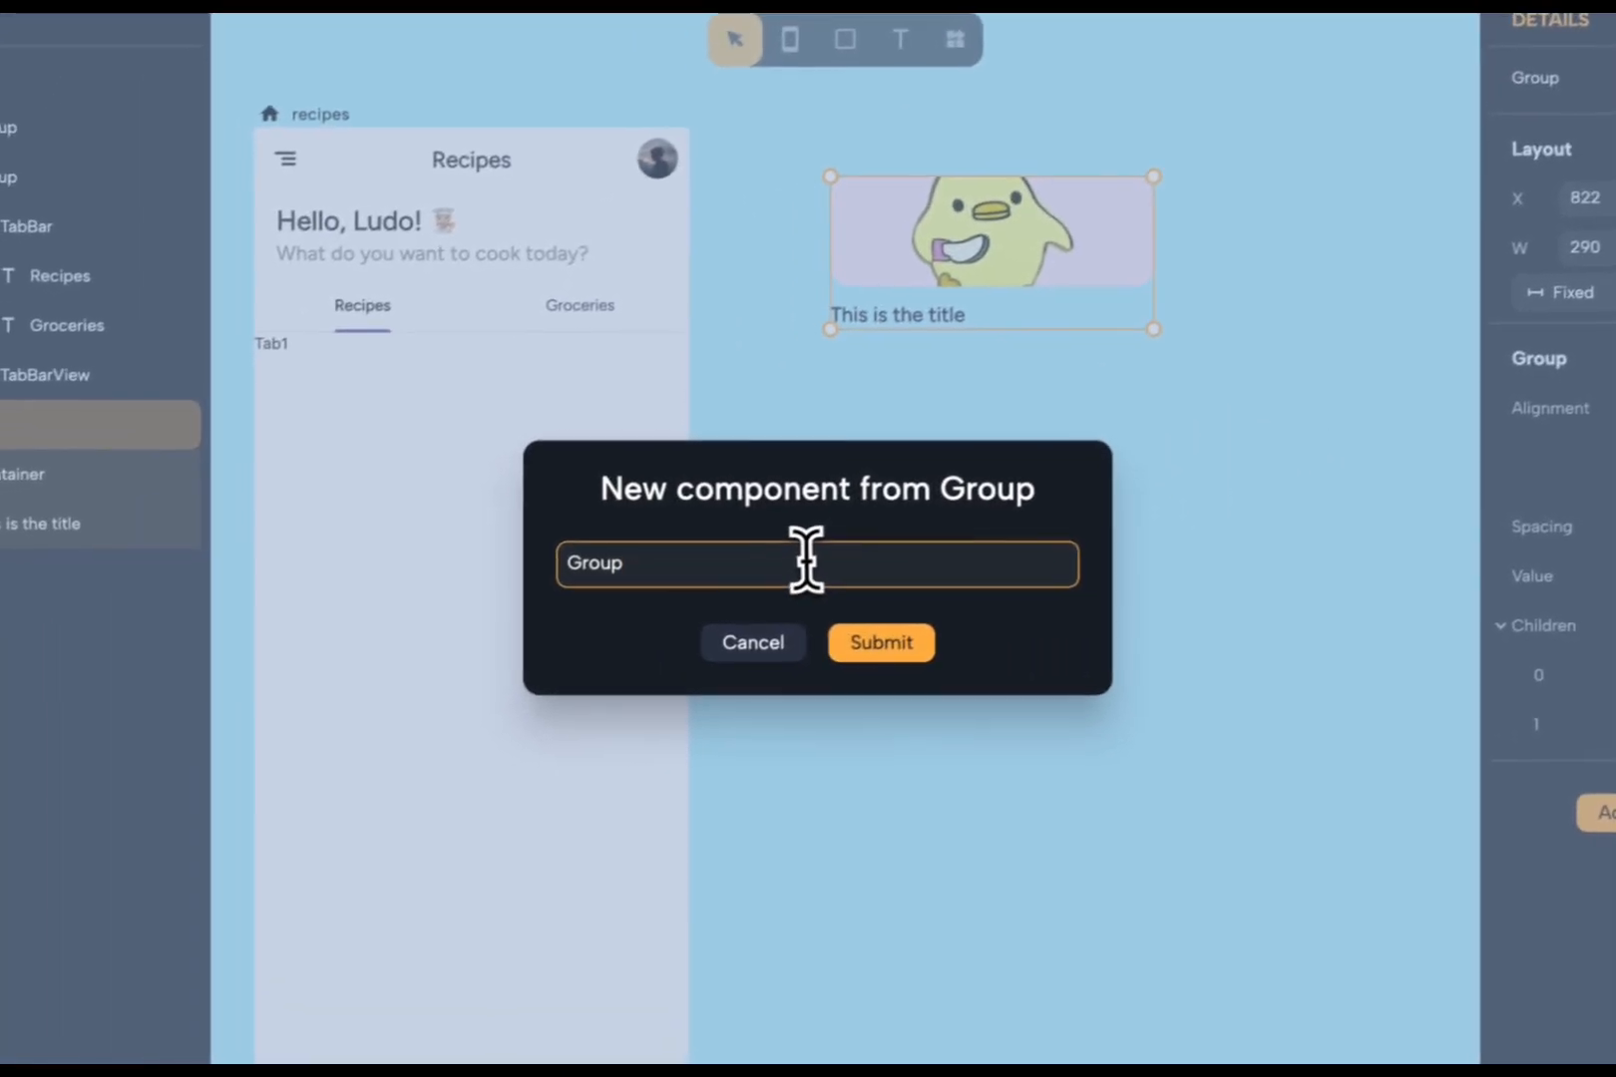
pyautogui.moveTo(449, 647); pyautogui.dragTo(409, 647)
pyautogui.moveTo(638, 551); pyautogui.dragTo(569, 551)
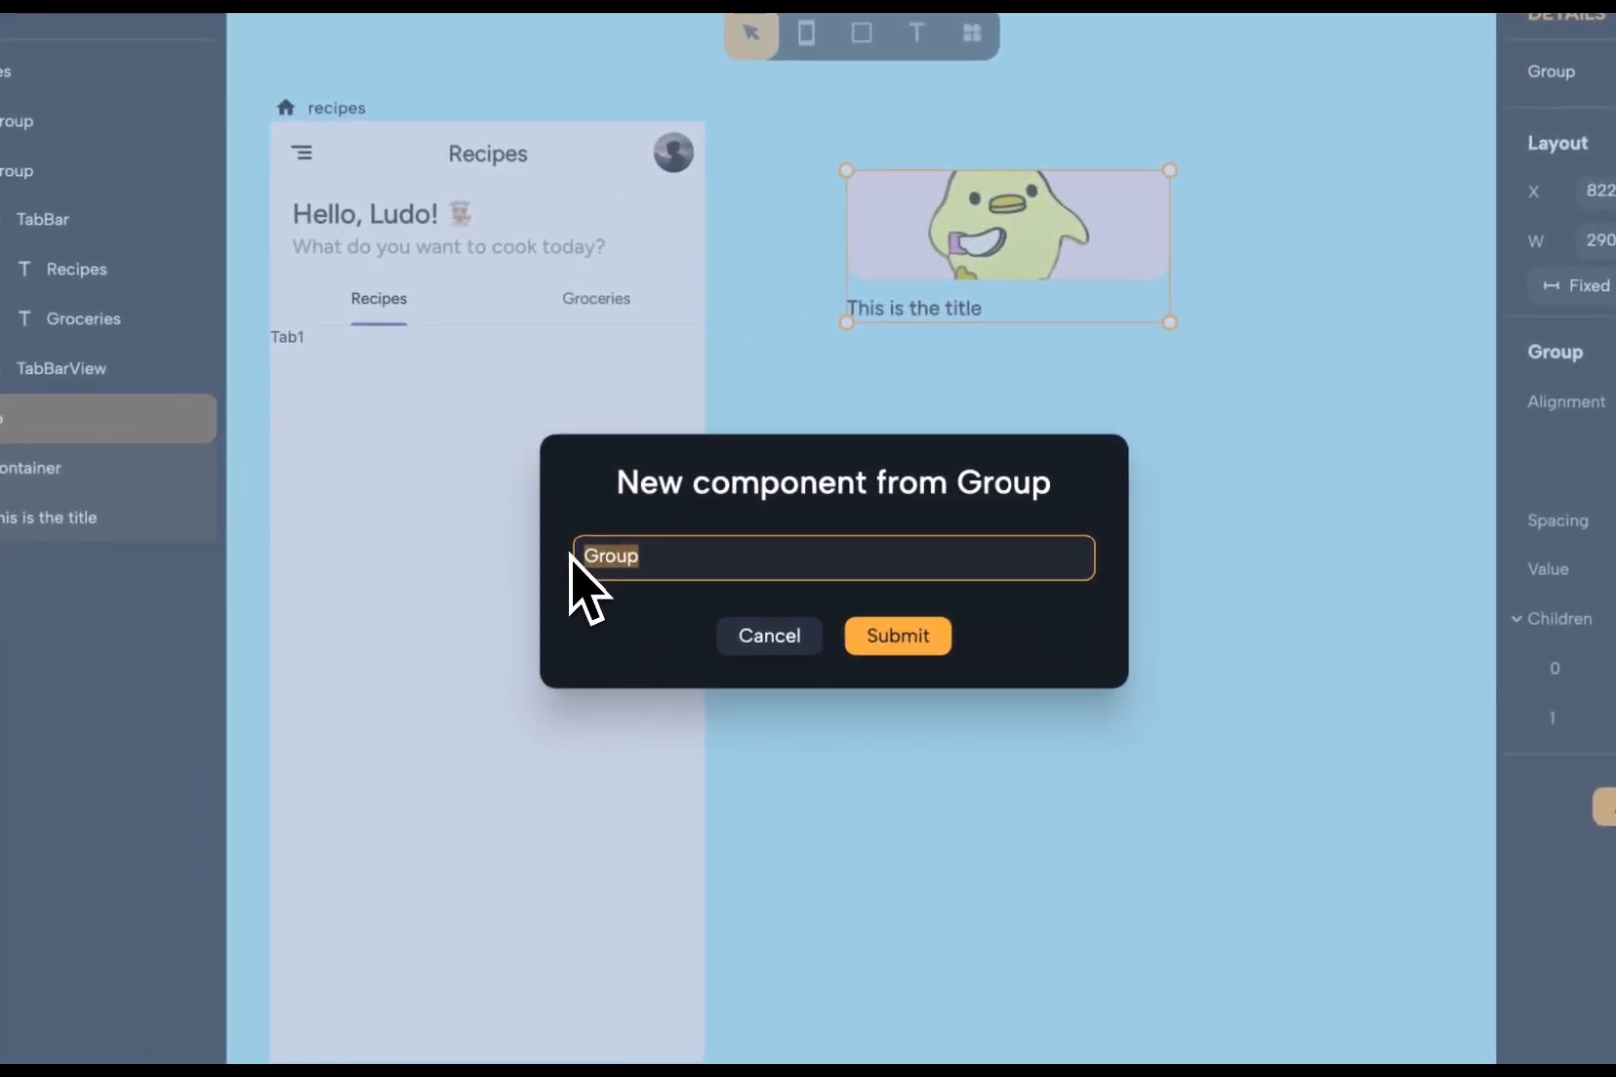
pyautogui.write('Recipe')
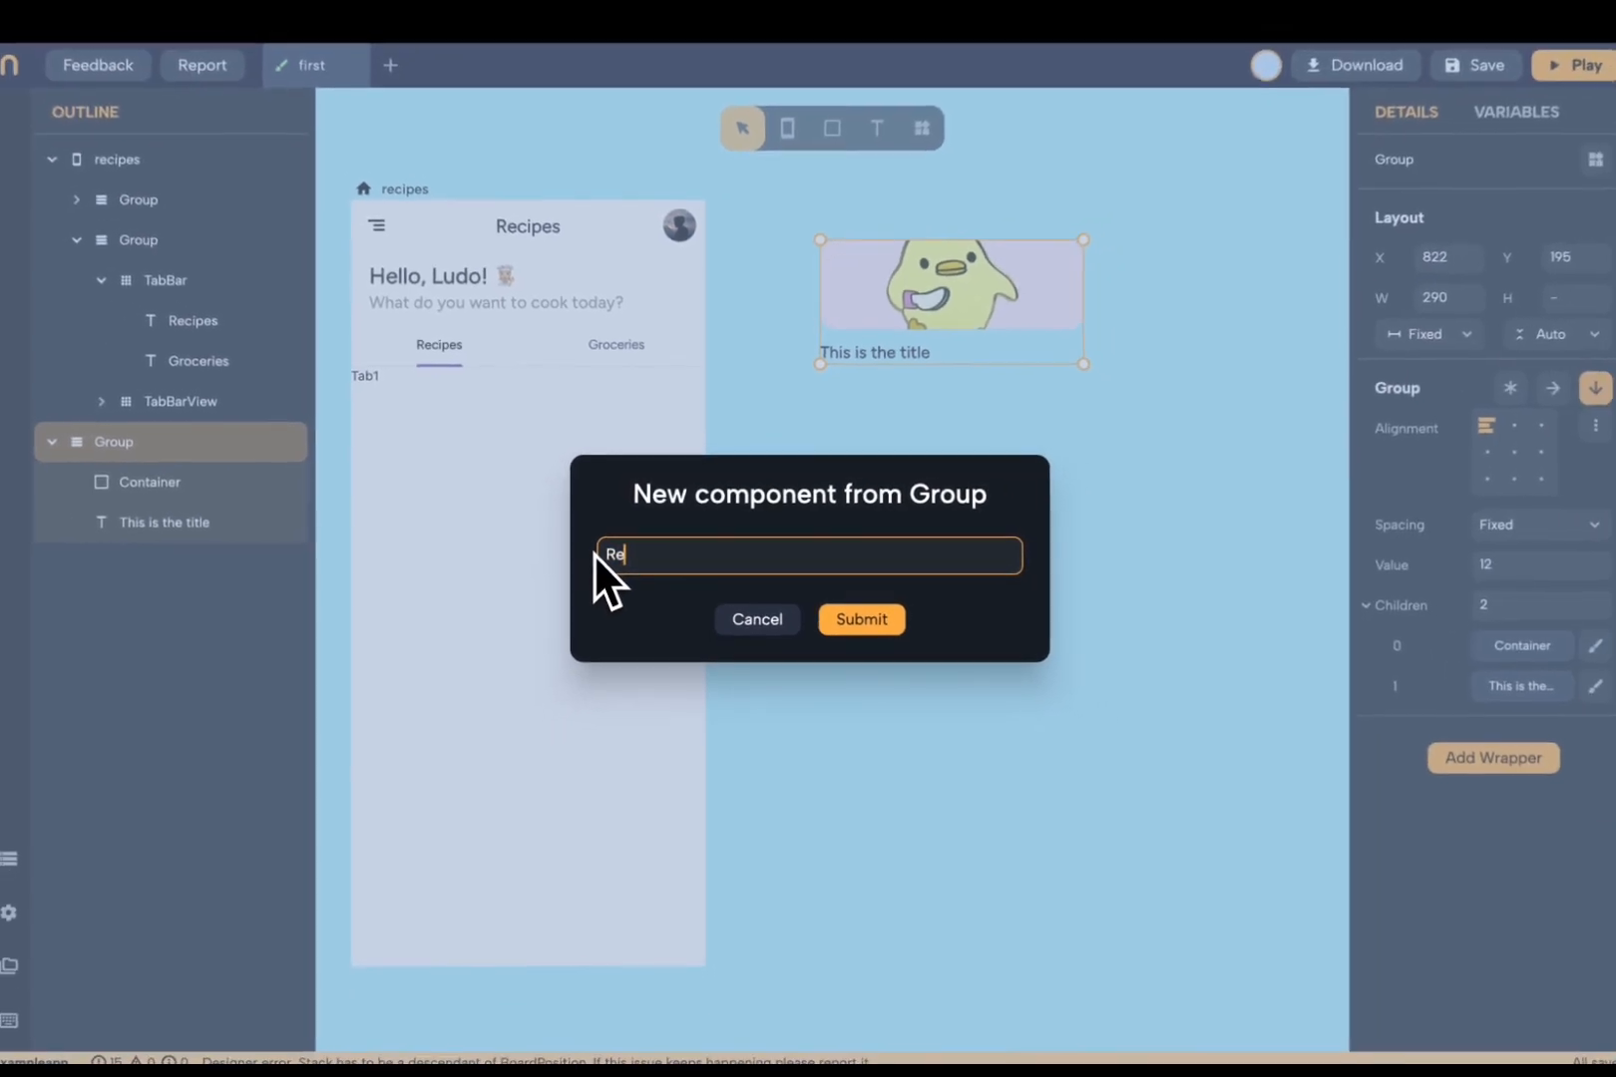
pyautogui.write('card')
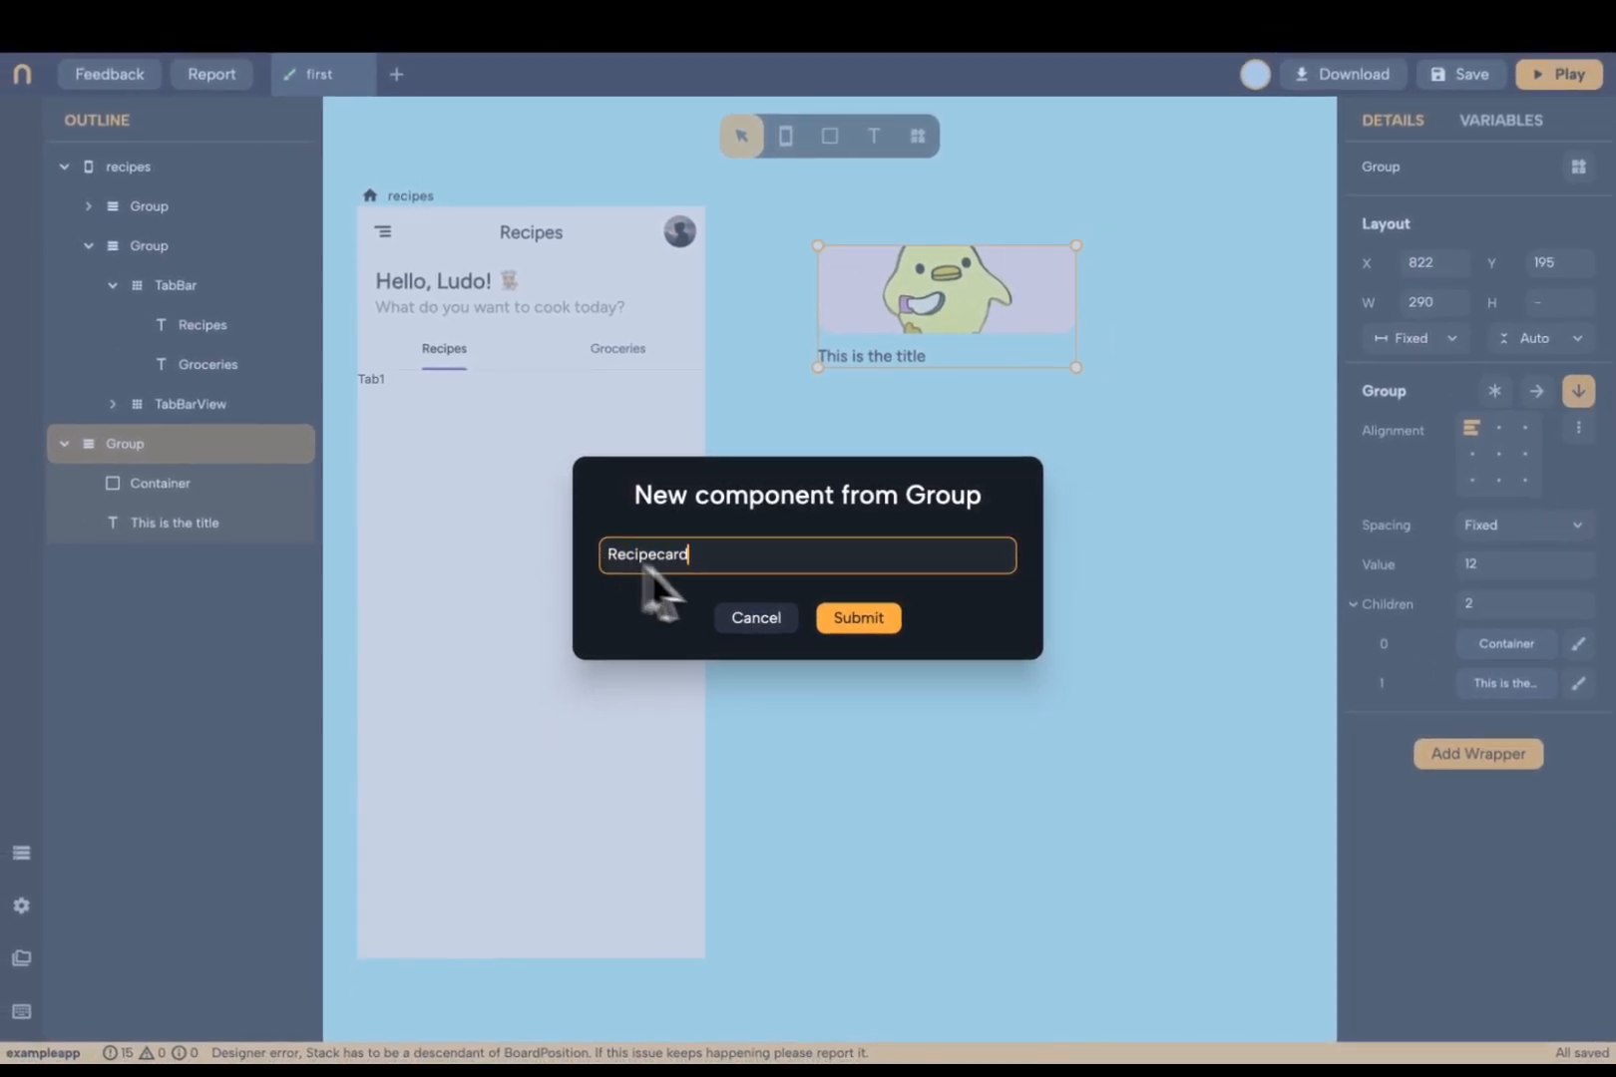
pyautogui.click(864, 625)
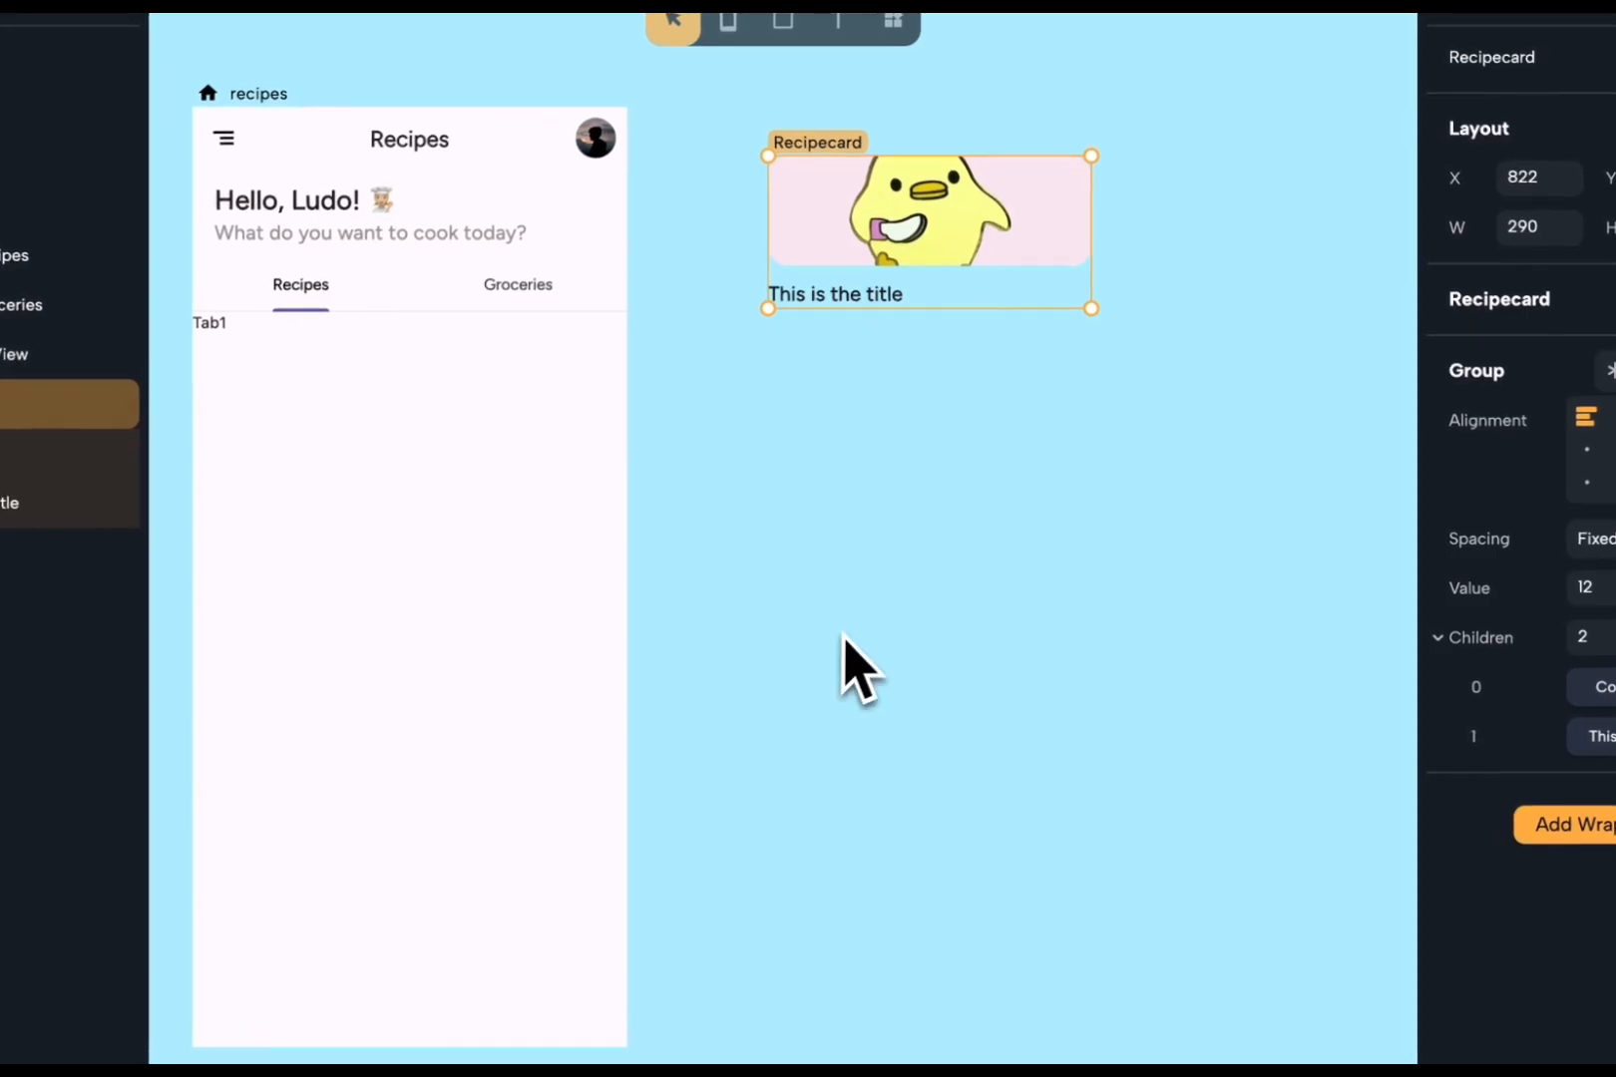
pyautogui.click(934, 502)
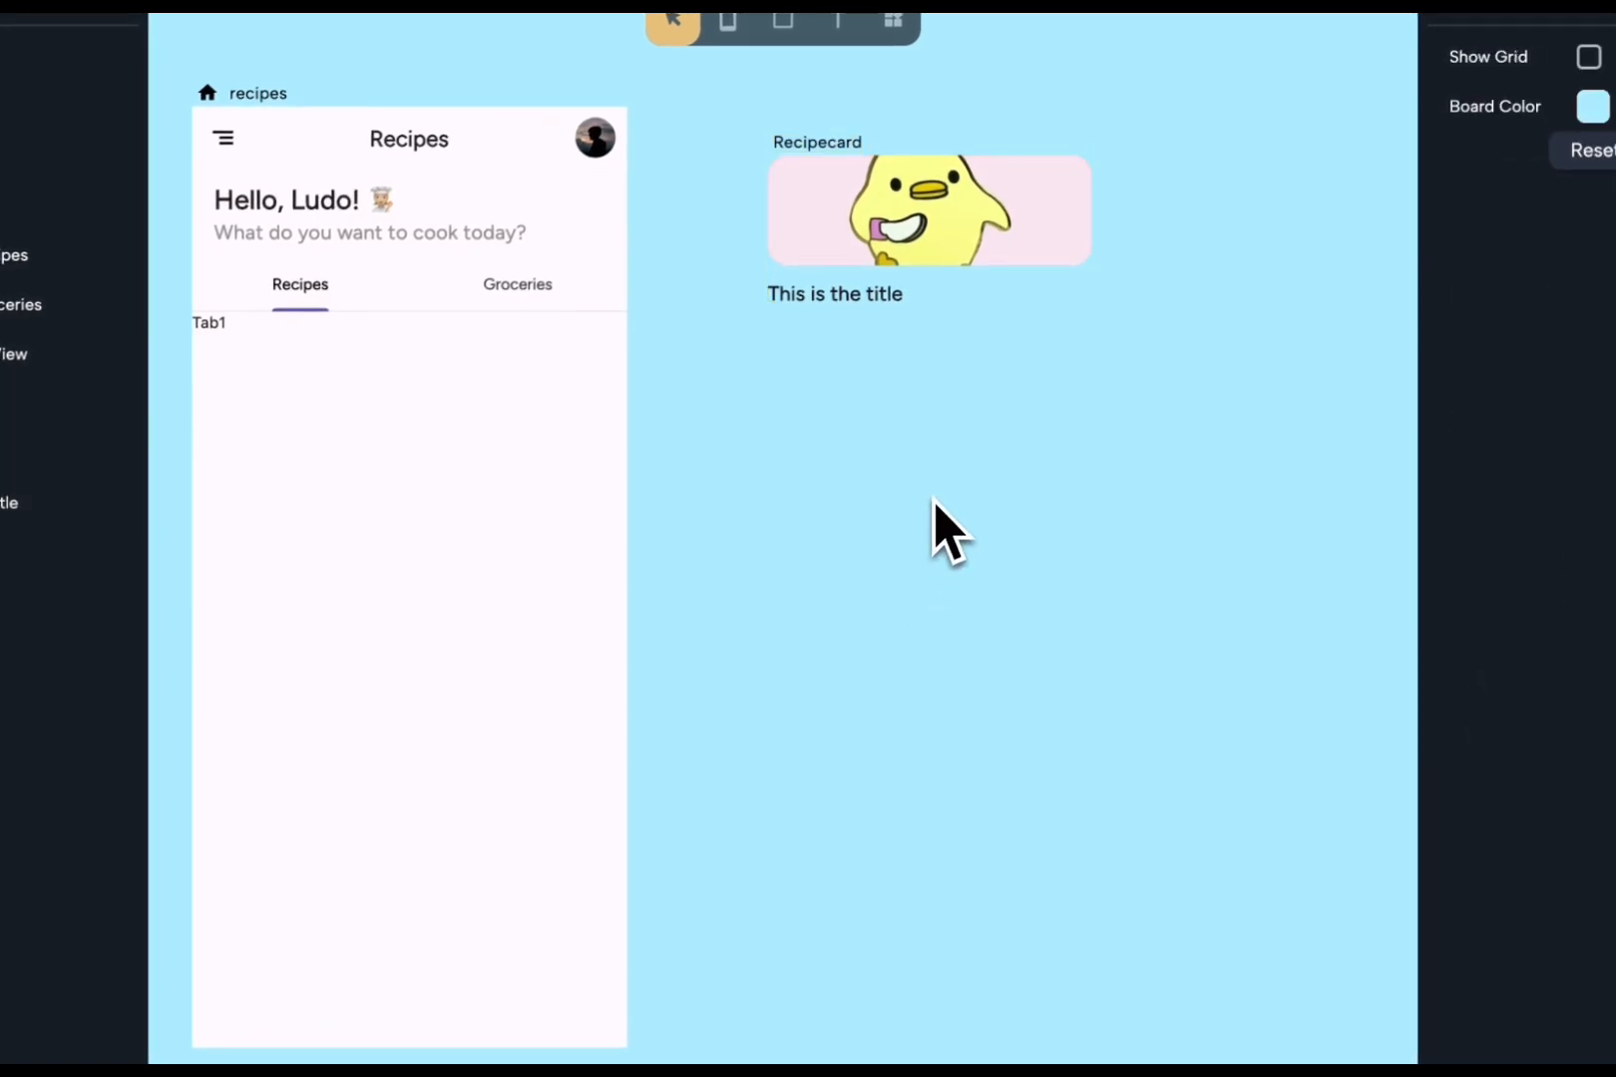
# - Duplicate the Recipecard component so that two copies are stacked vertically between the recipes screen and the other card
pyautogui.hscroll(2, 600, 925)
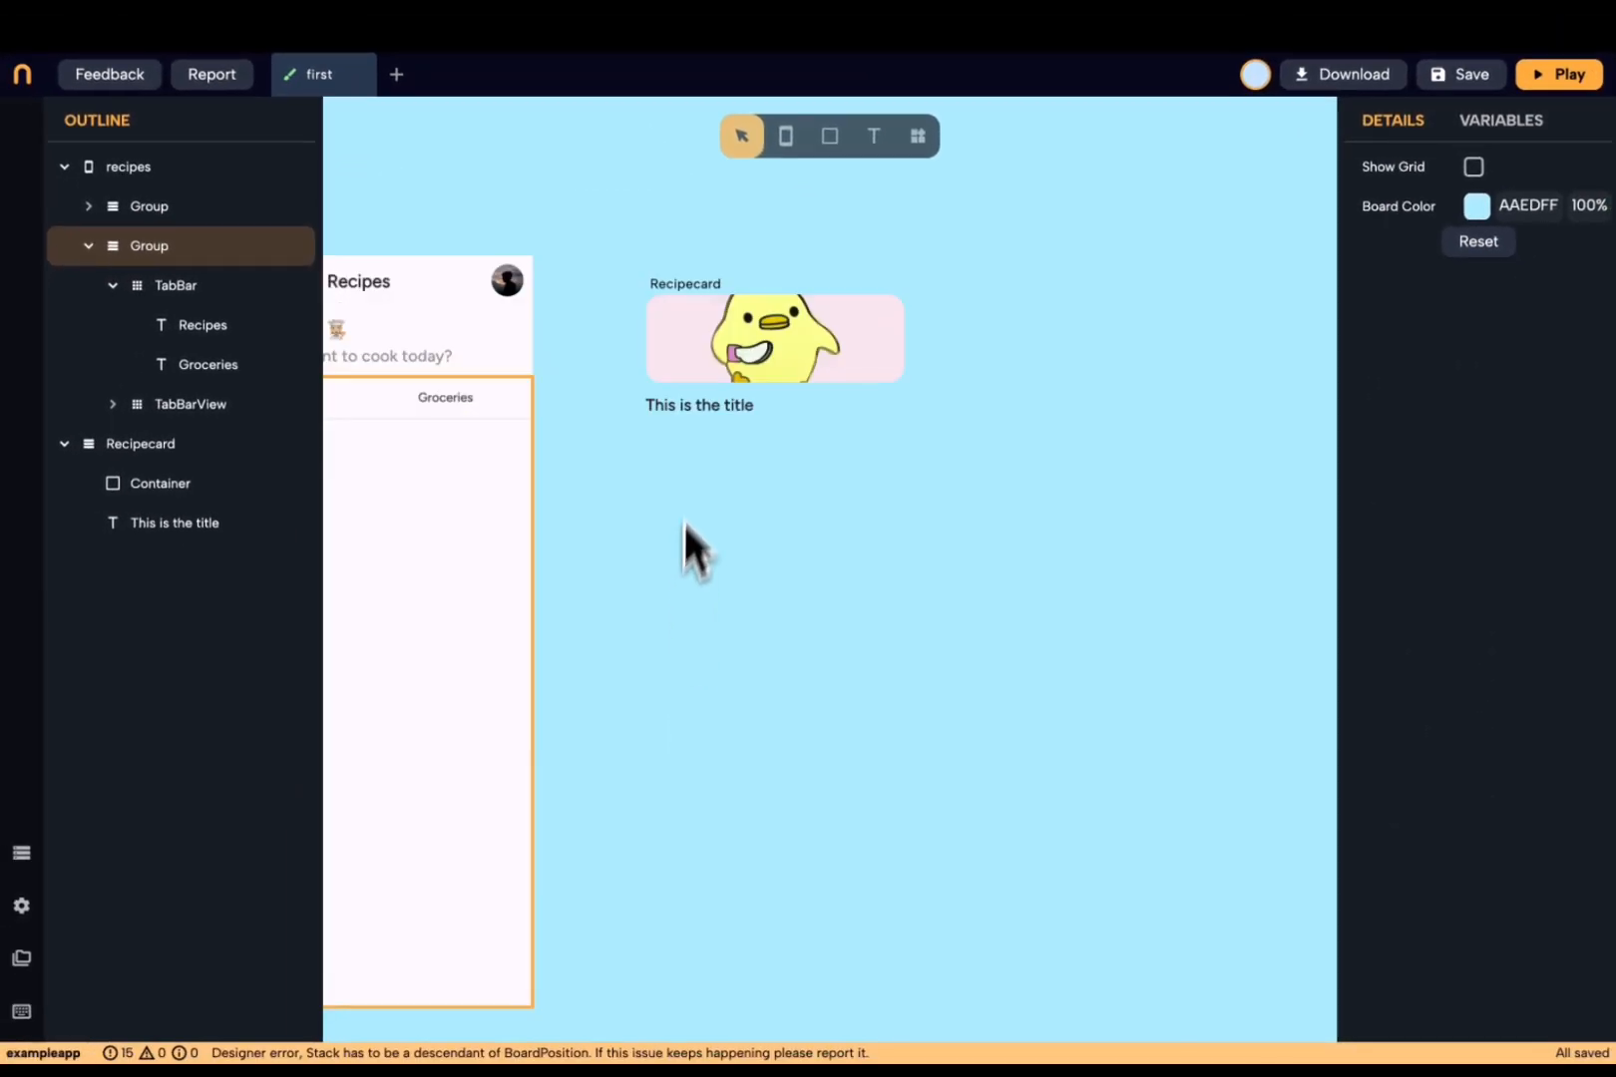
pyautogui.click(693, 294)
pyautogui.moveTo(692, 293); pyautogui.dragTo(676, 421)
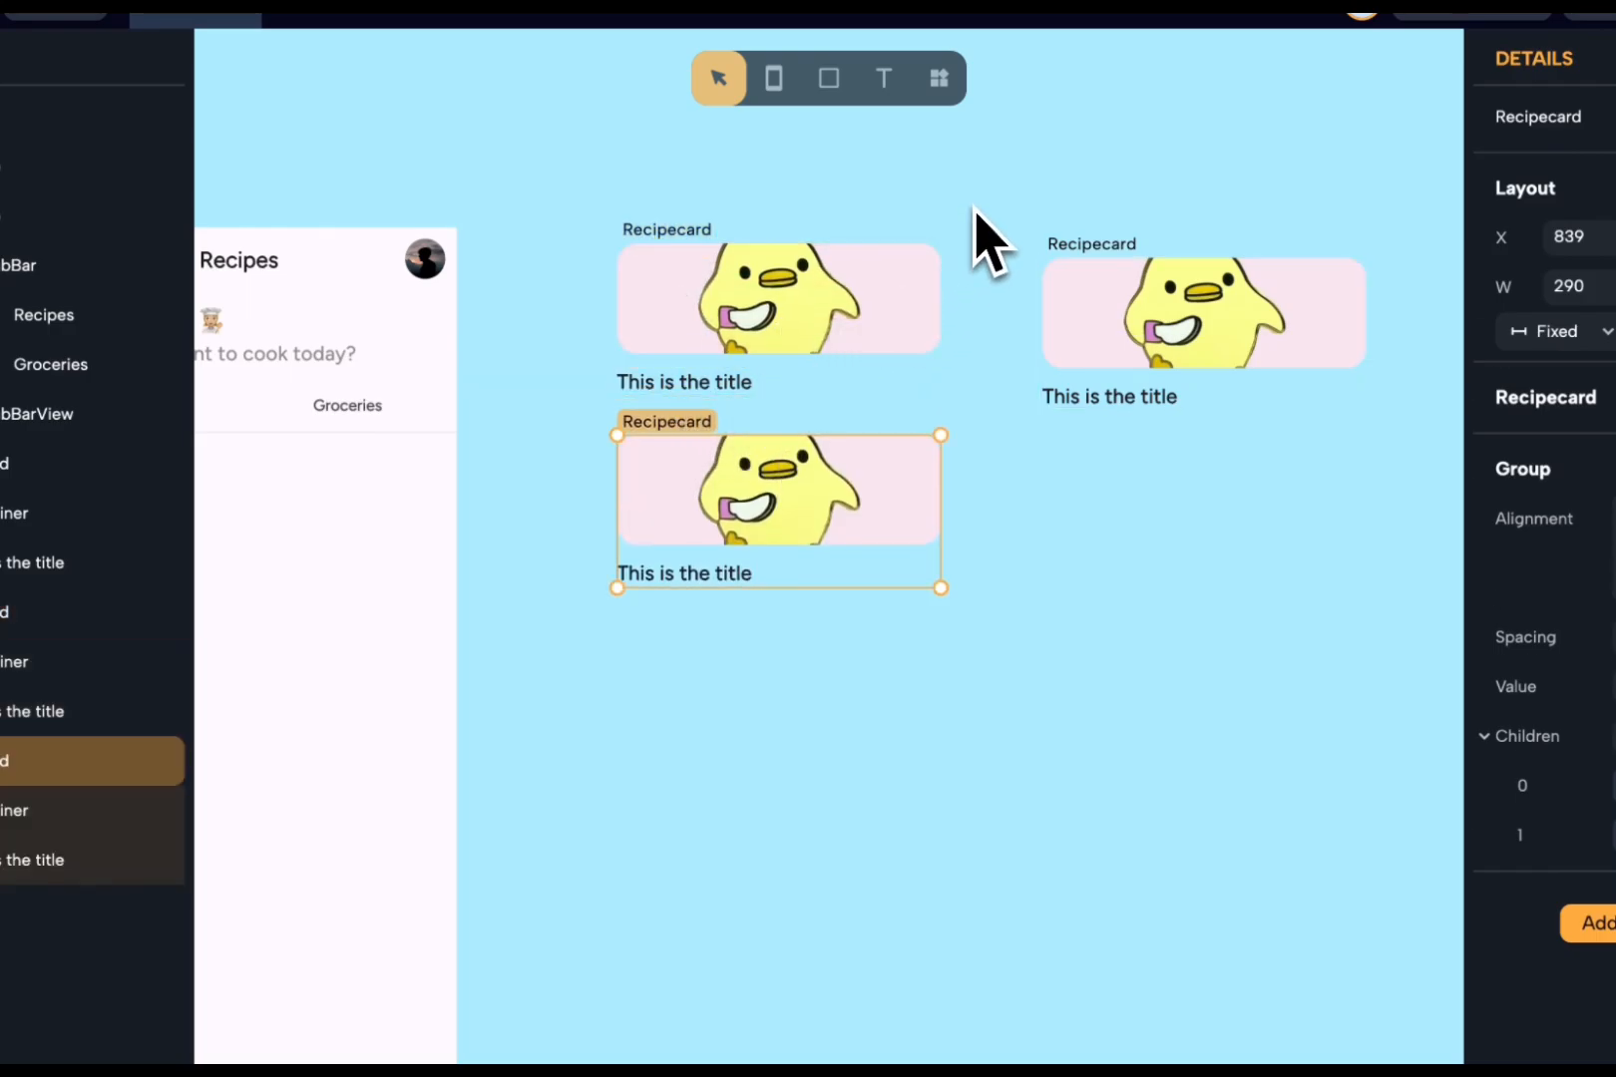
# - Group the two stacked recipe cards and set the group's layout to vertical
pyautogui.moveTo(975, 209); pyautogui.dragTo(536, 755)
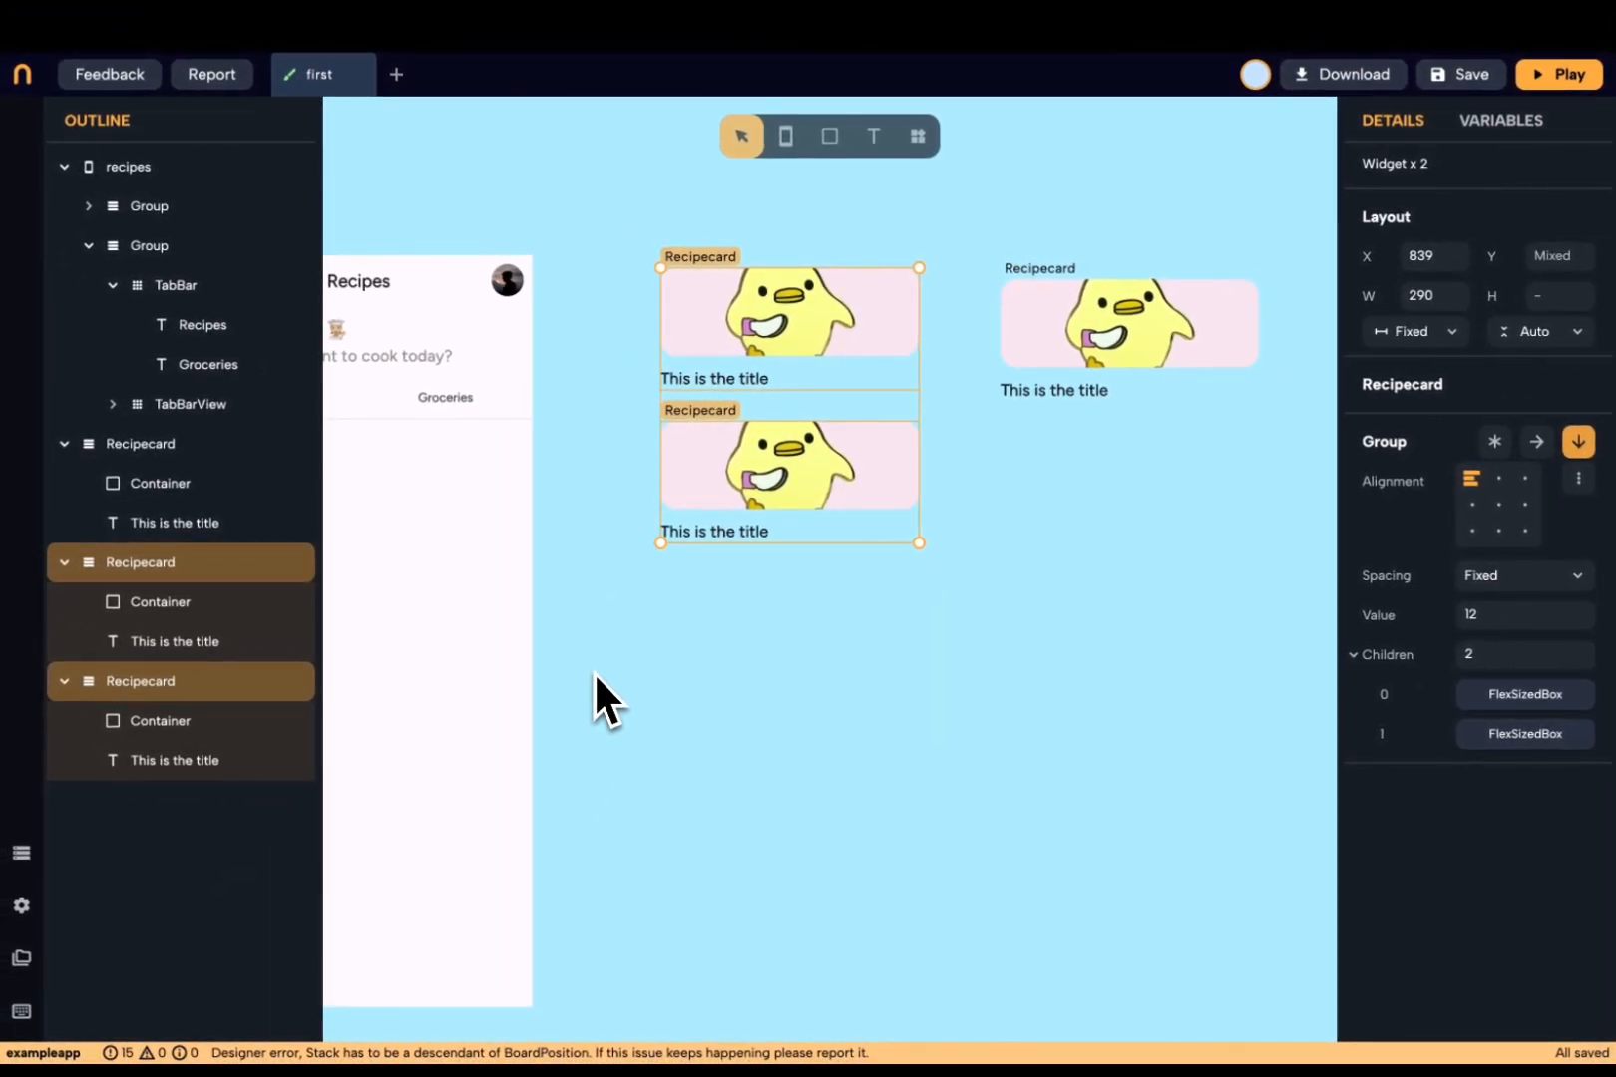
pyautogui.press('super+g')
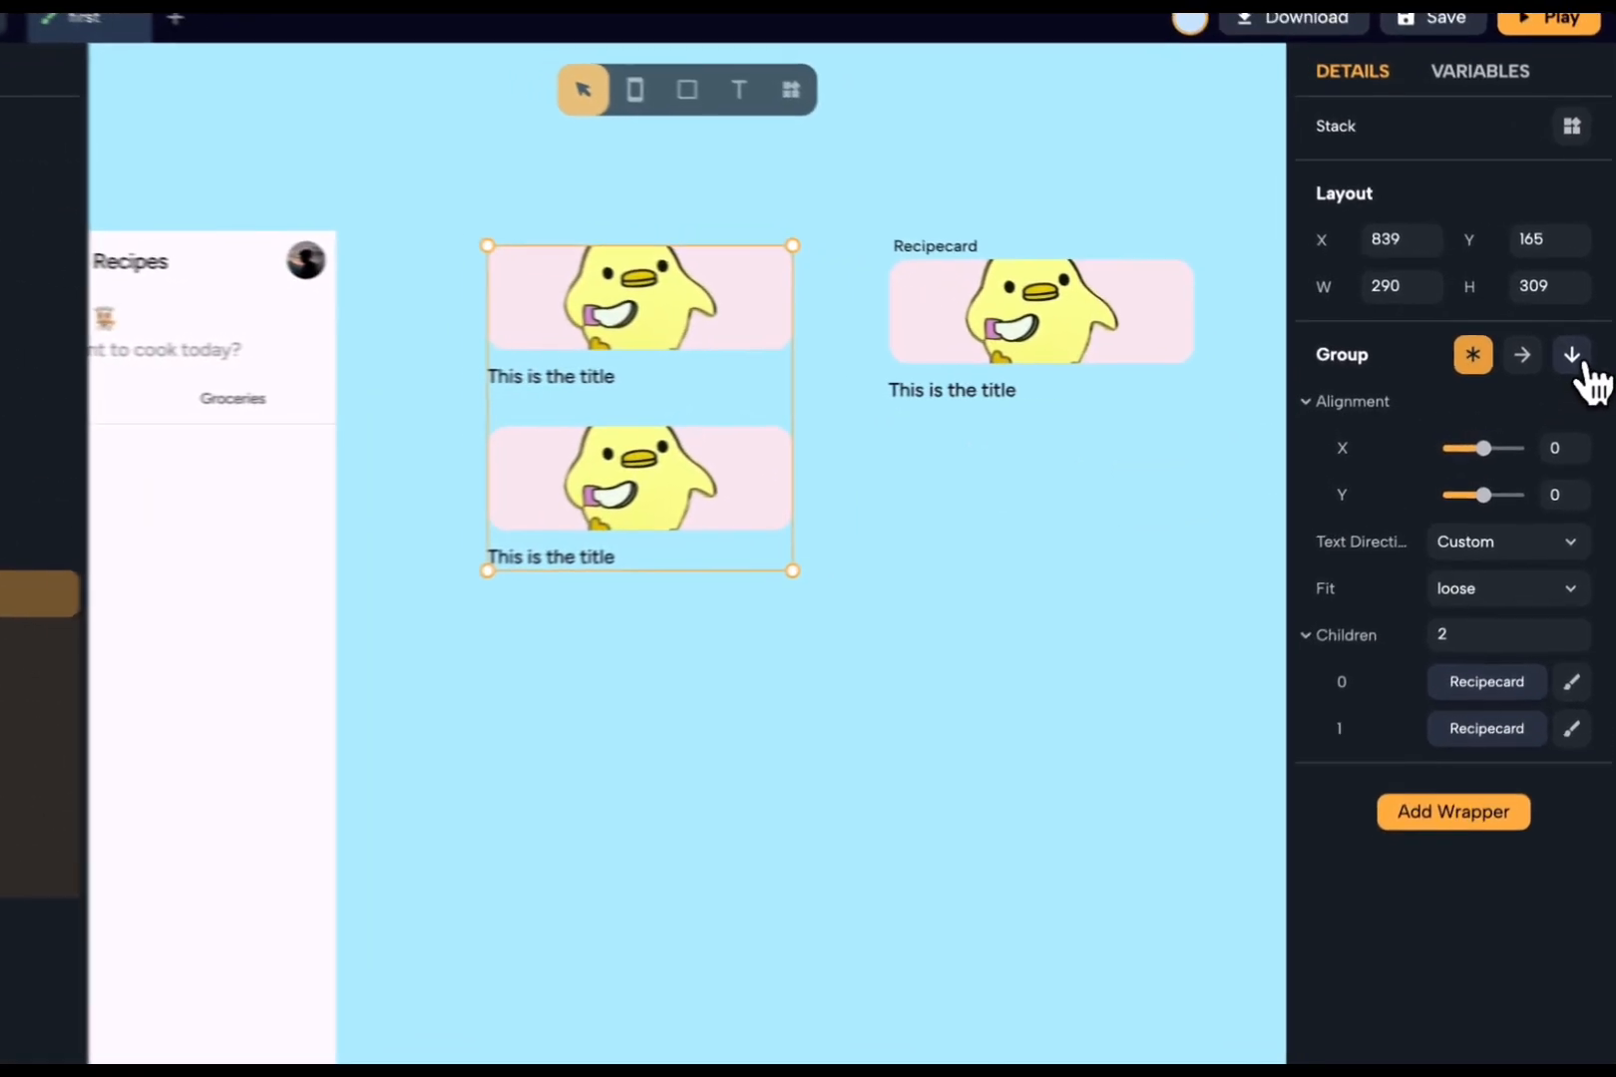
pyautogui.click(1578, 360)
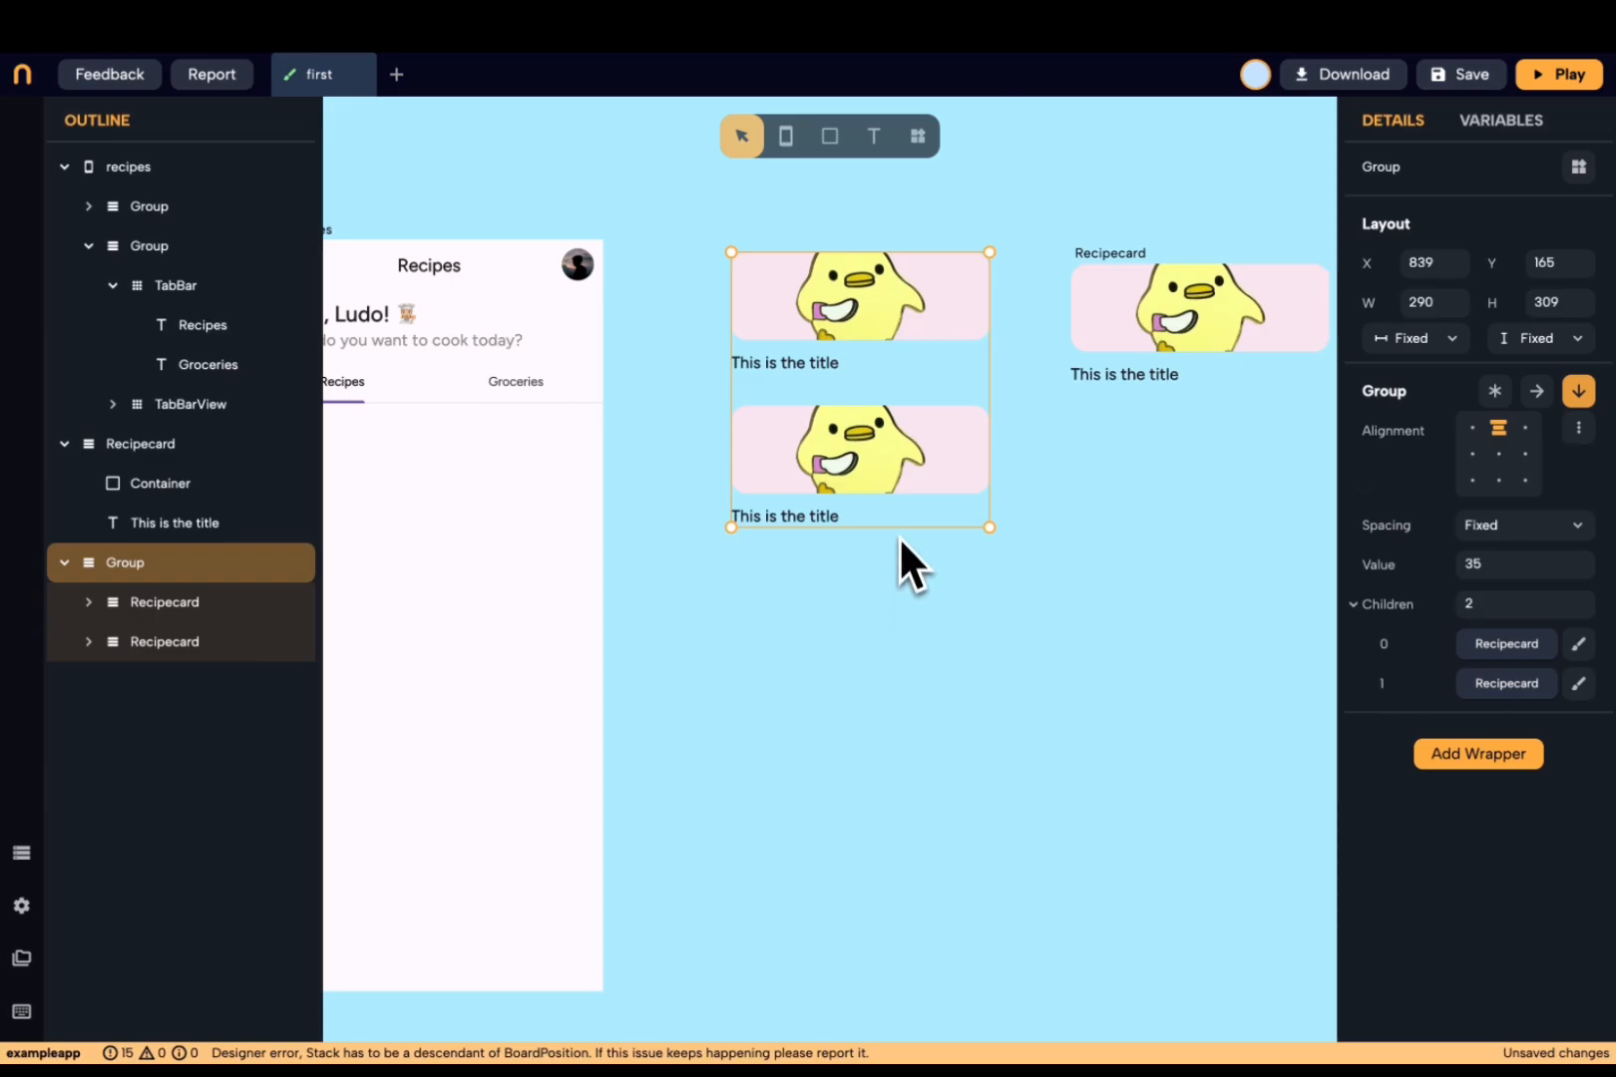
# - Set the card group's number of children to 4 and its height to Auto
pyautogui.click(1512, 606)
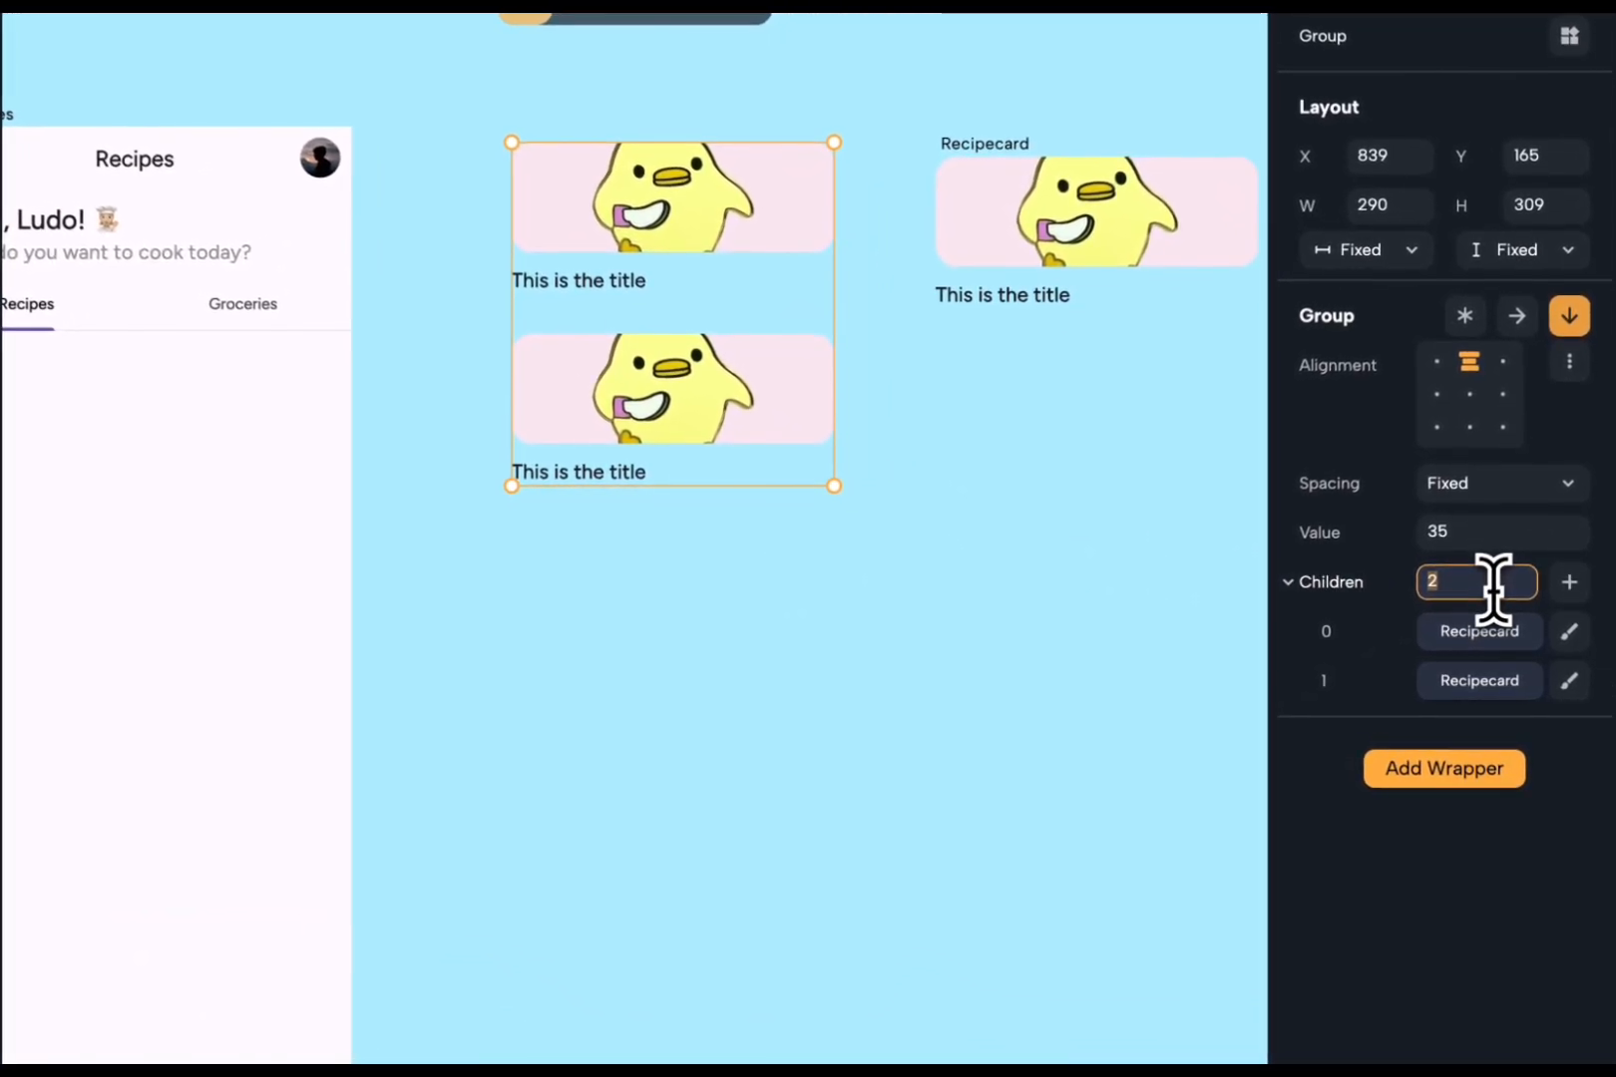
pyautogui.write('4')
pyautogui.press('Return')
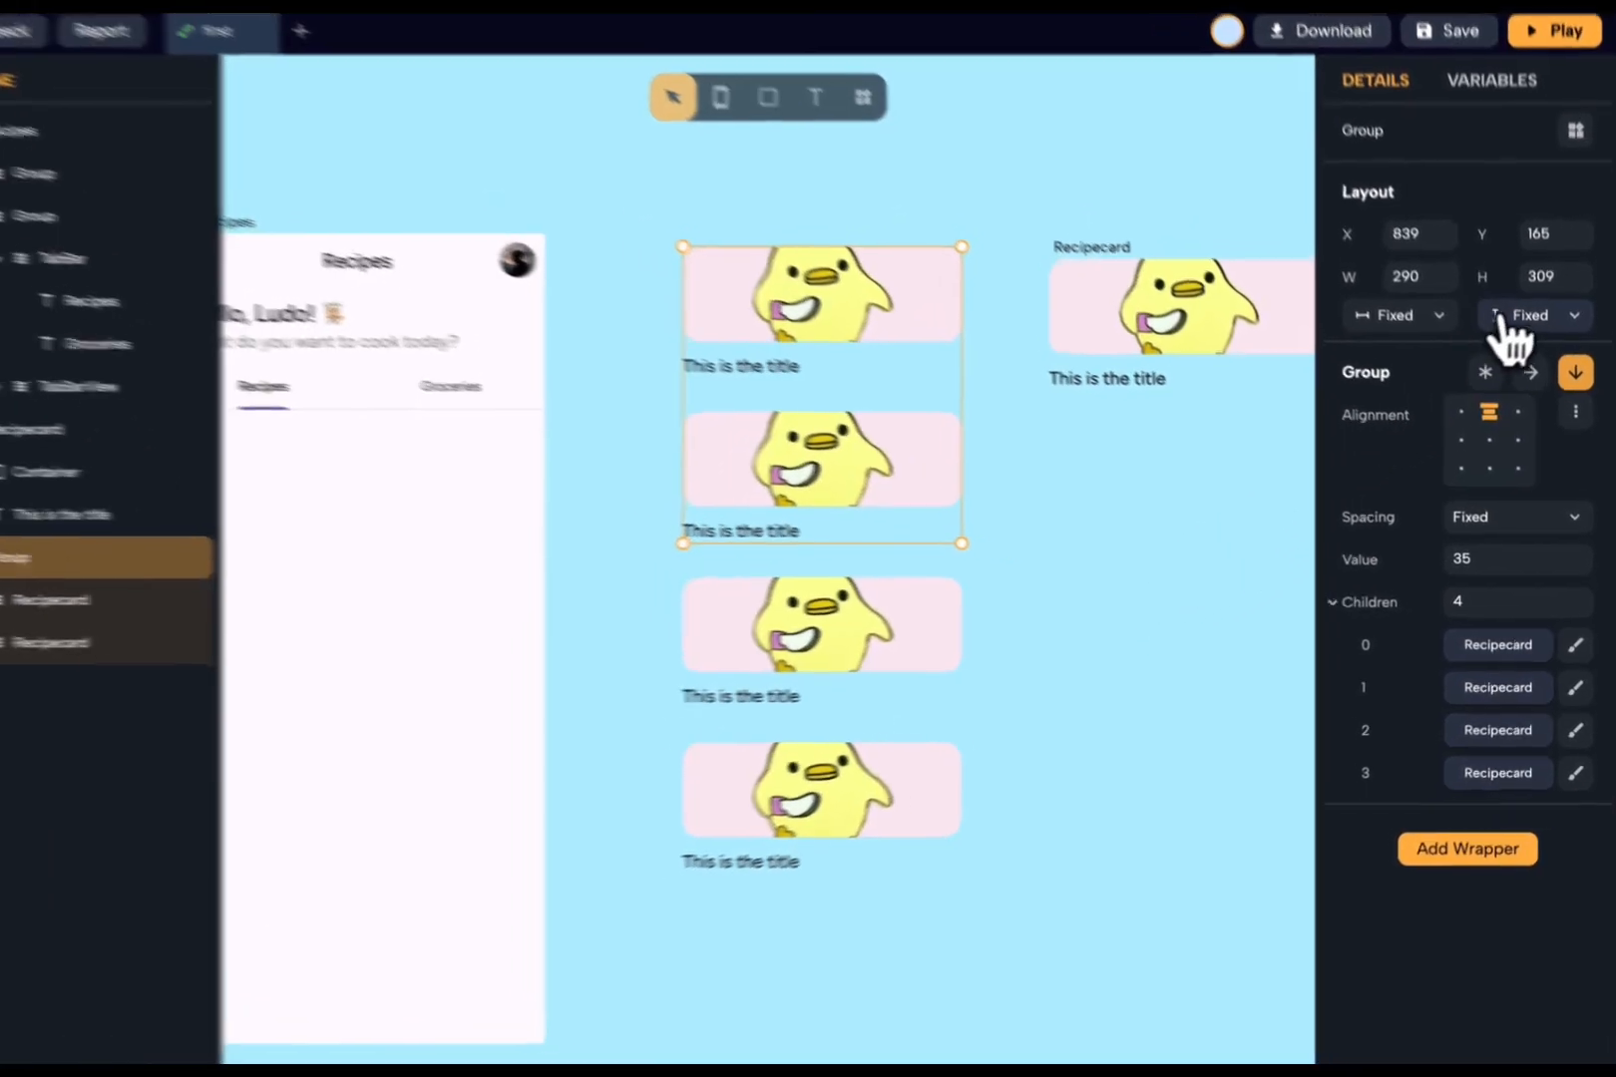
pyautogui.click(1536, 338)
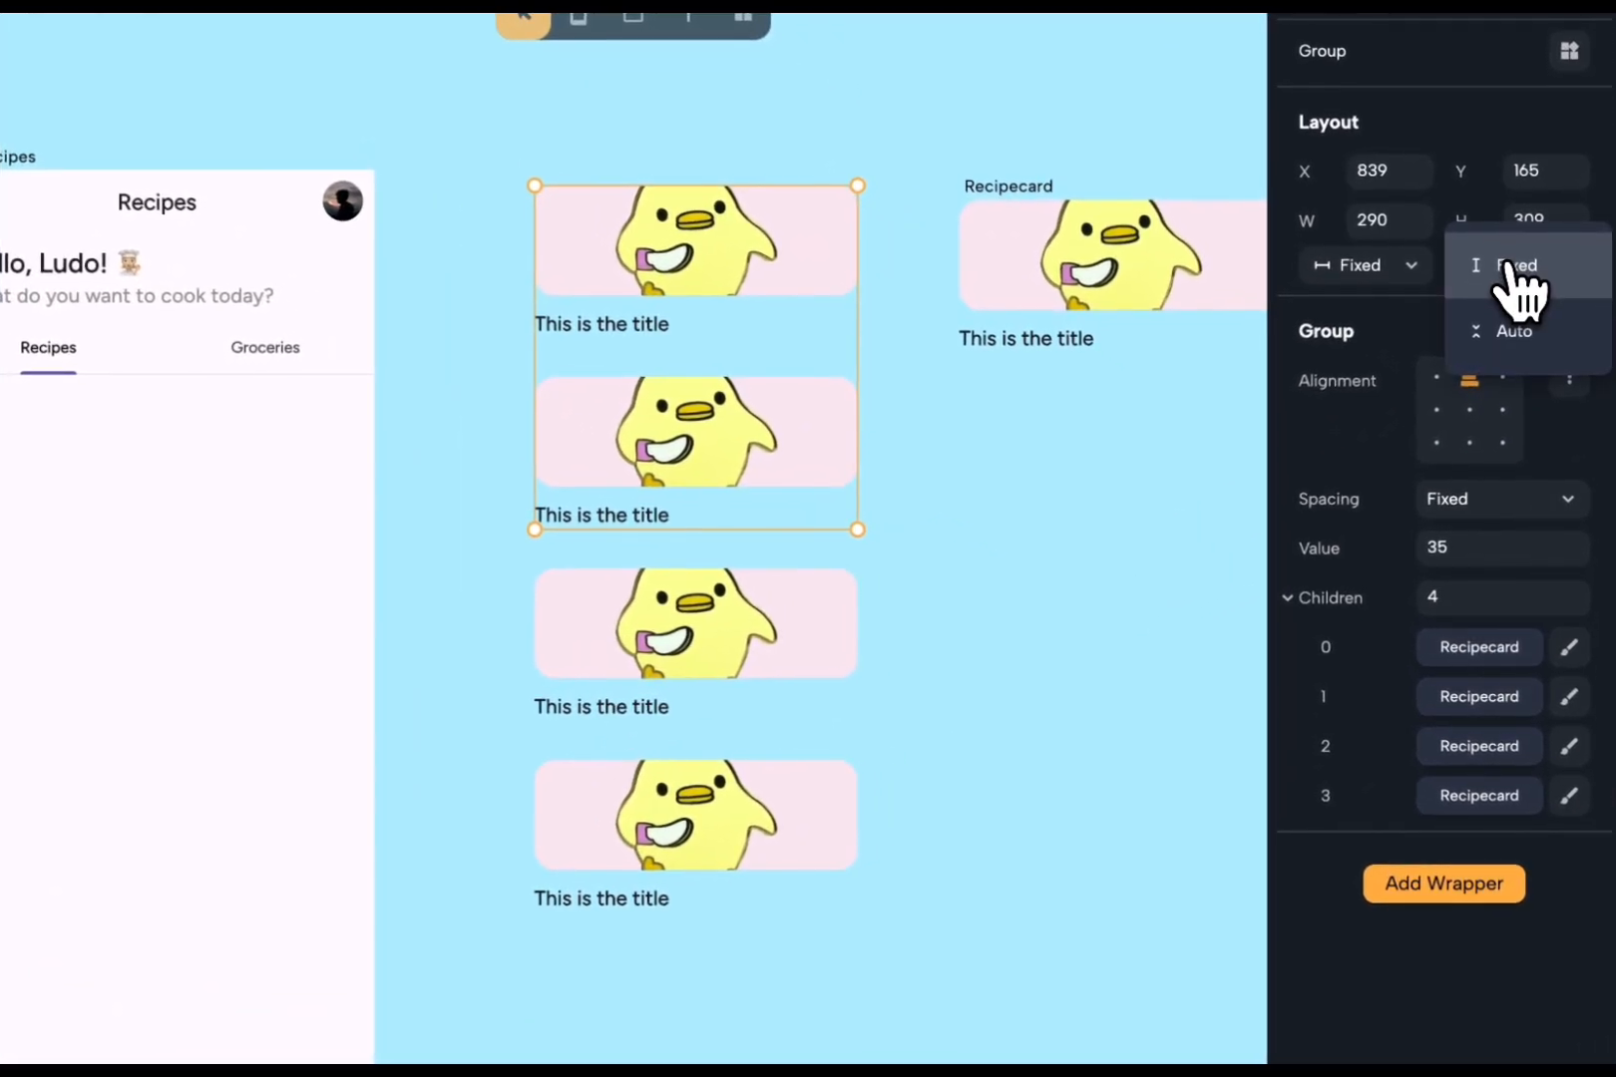
pyautogui.click(1513, 330)
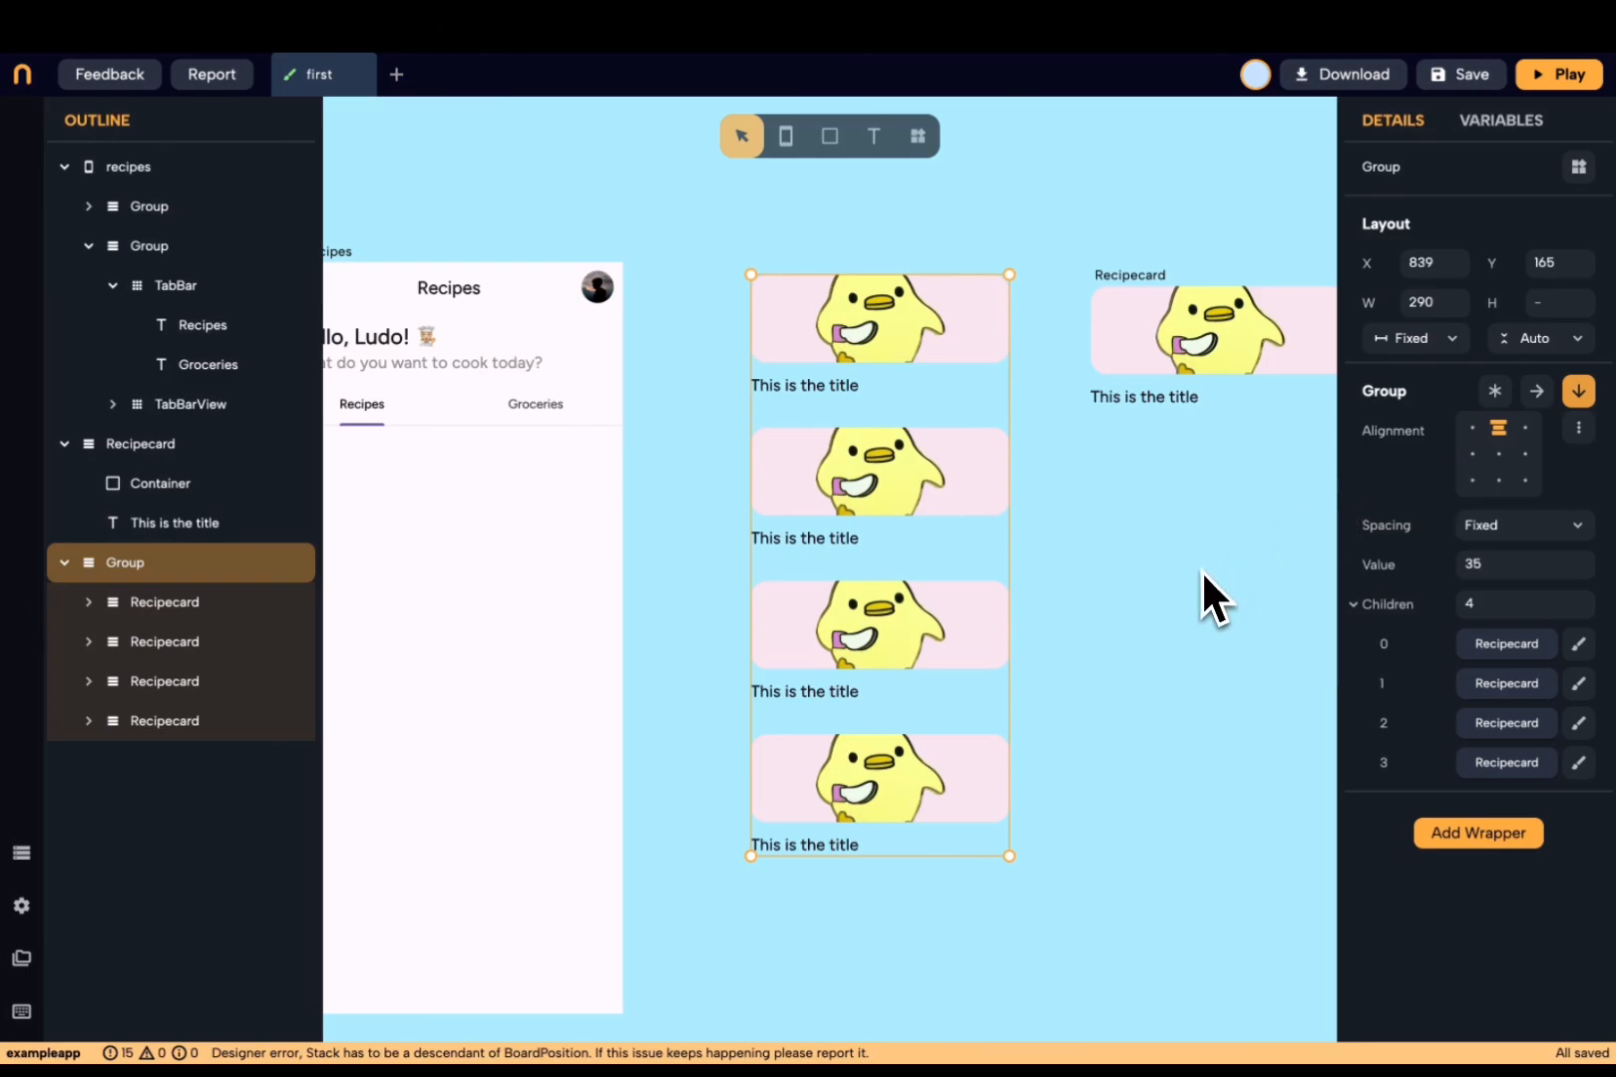
# - Set the fixed spacing between the cards in the group to 20
pyautogui.click(1461, 563)
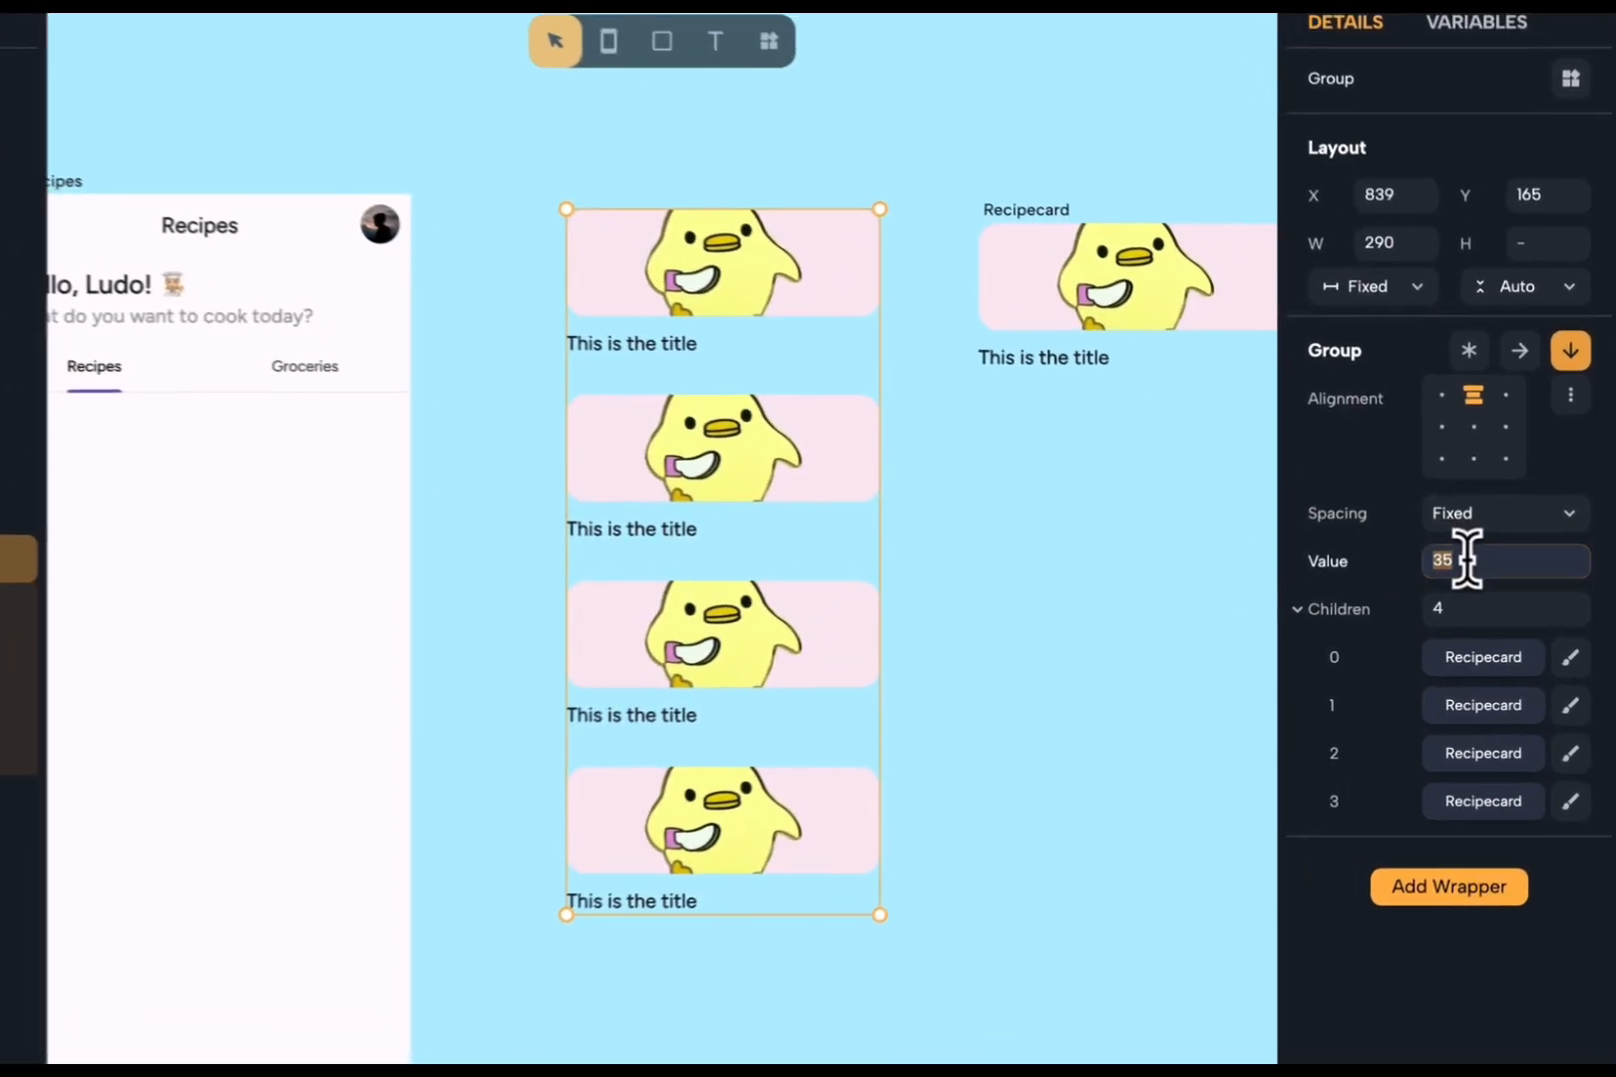
pyautogui.write('30')
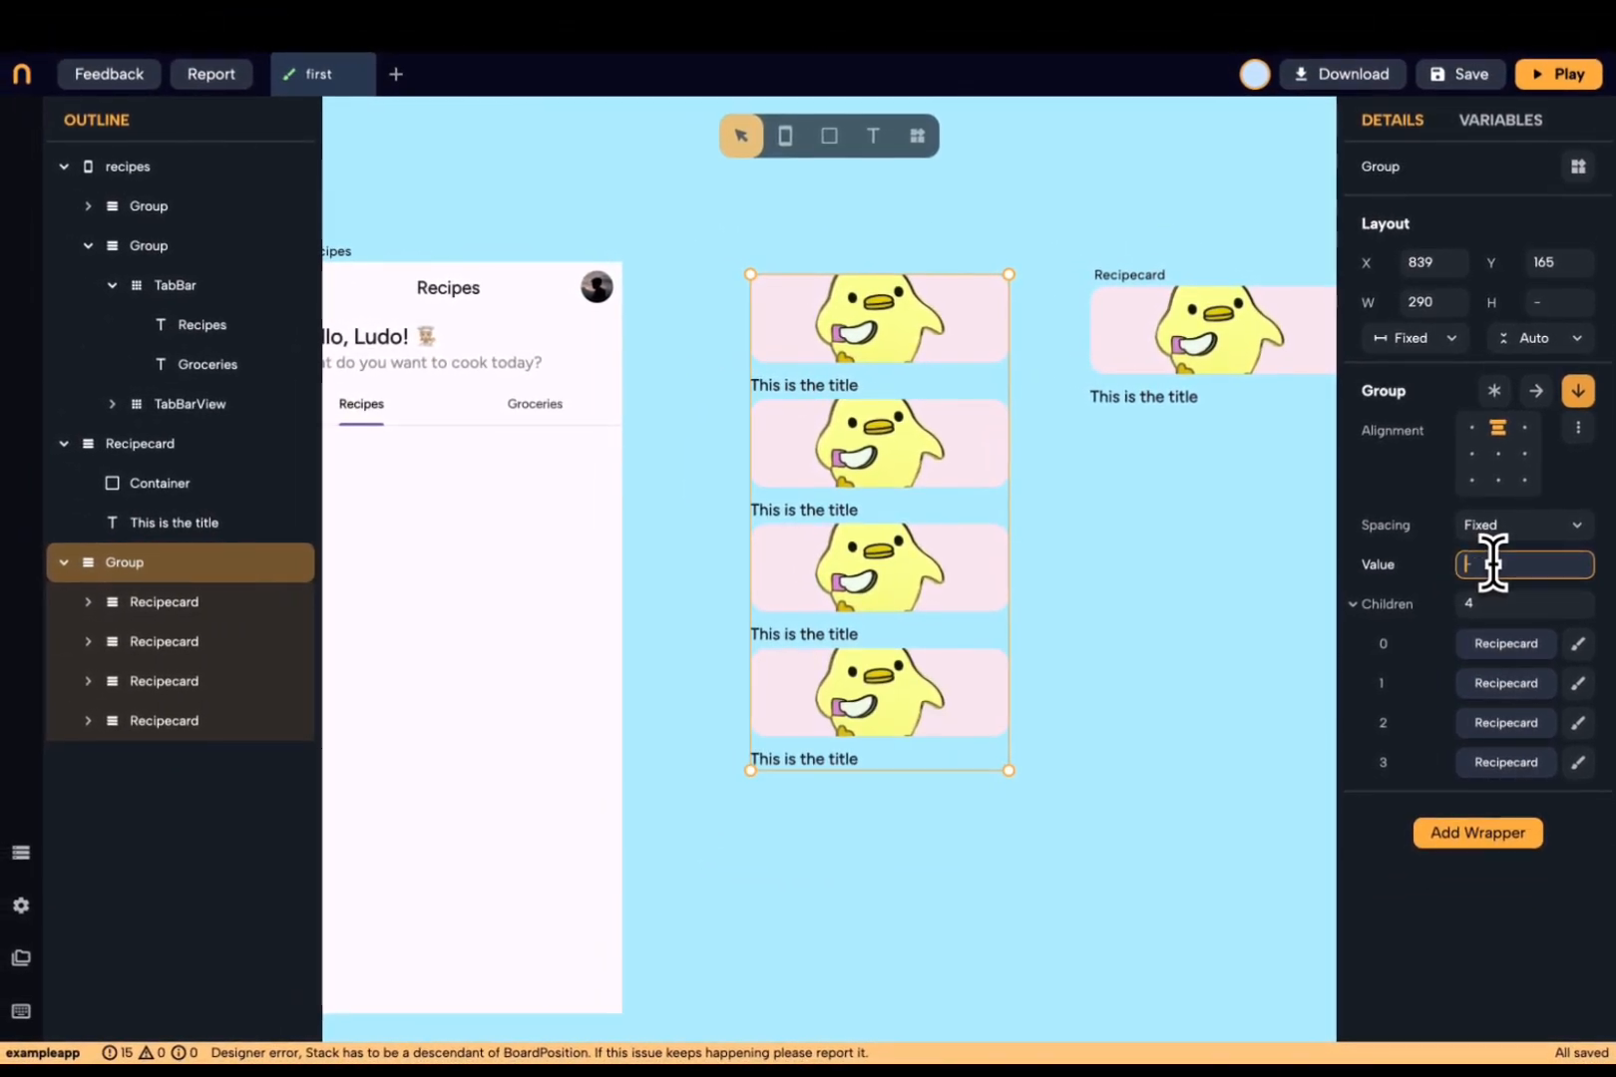
pyautogui.press('BackSpace')
pyautogui.press('BackSpace')
pyautogui.write('26')
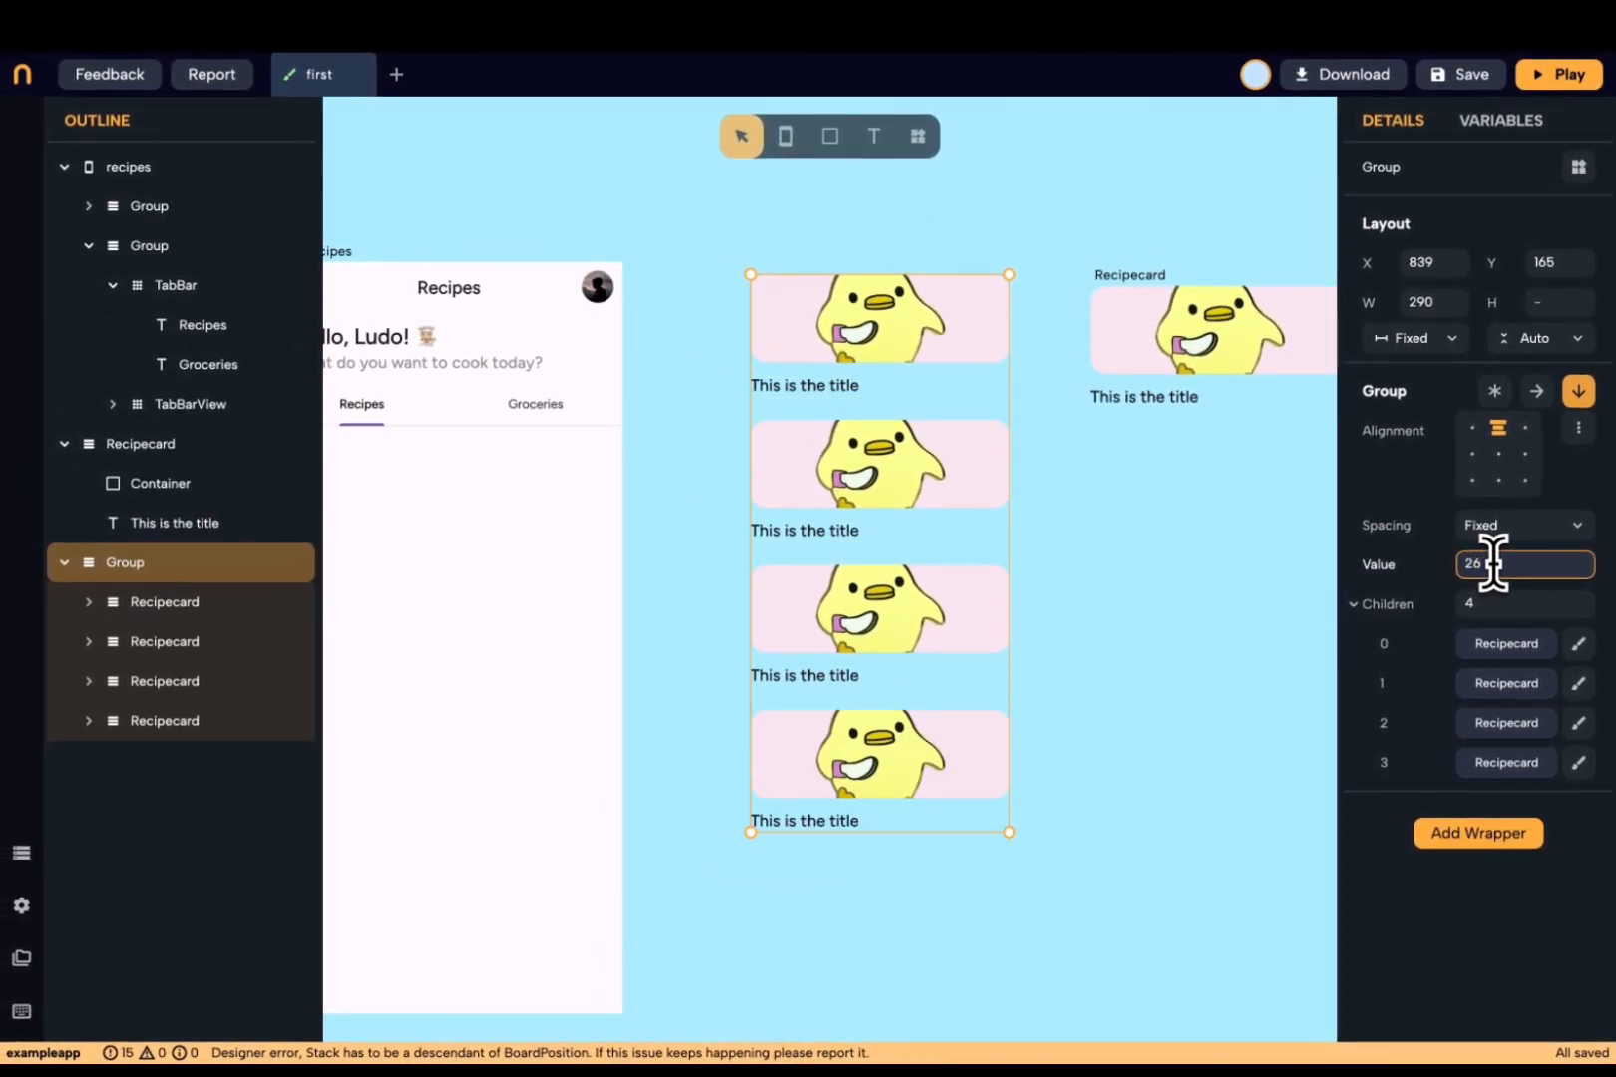
pyautogui.press('BackSpace')
pyautogui.write('0')
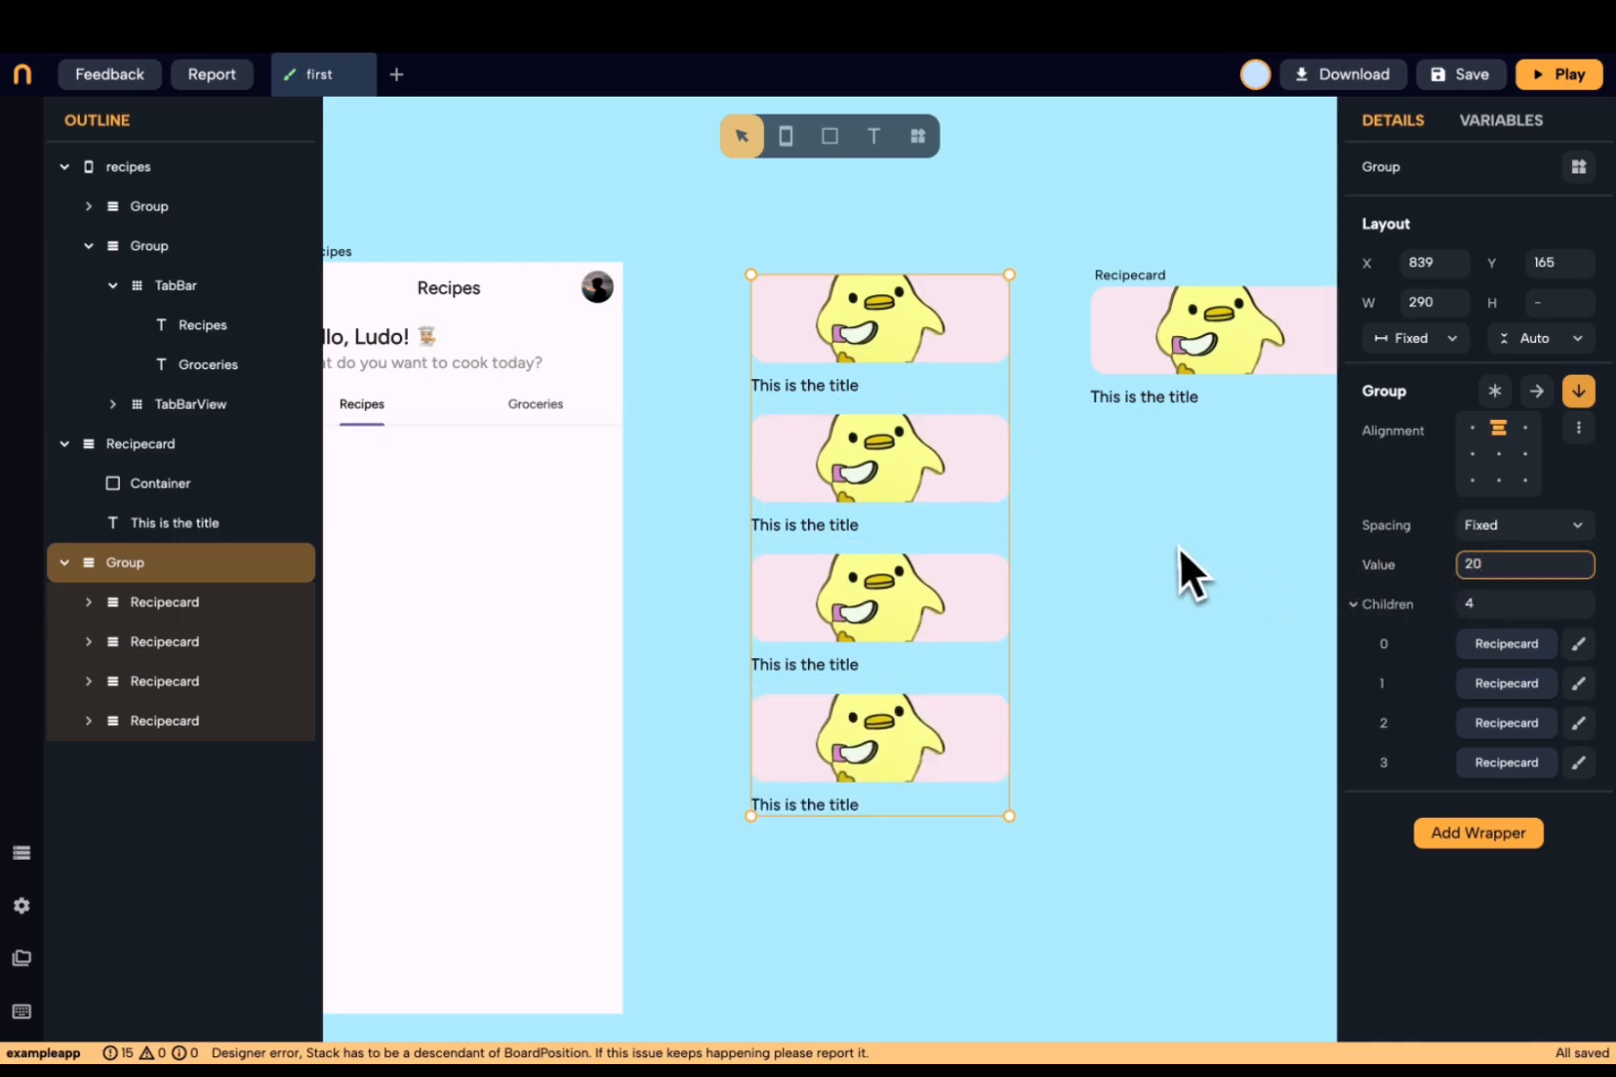
# - Widen the card group to about 336 and set the width of all four recipe cards in it to Expand
pyautogui.moveTo(1082, 473); pyautogui.dragTo(1042, 503)
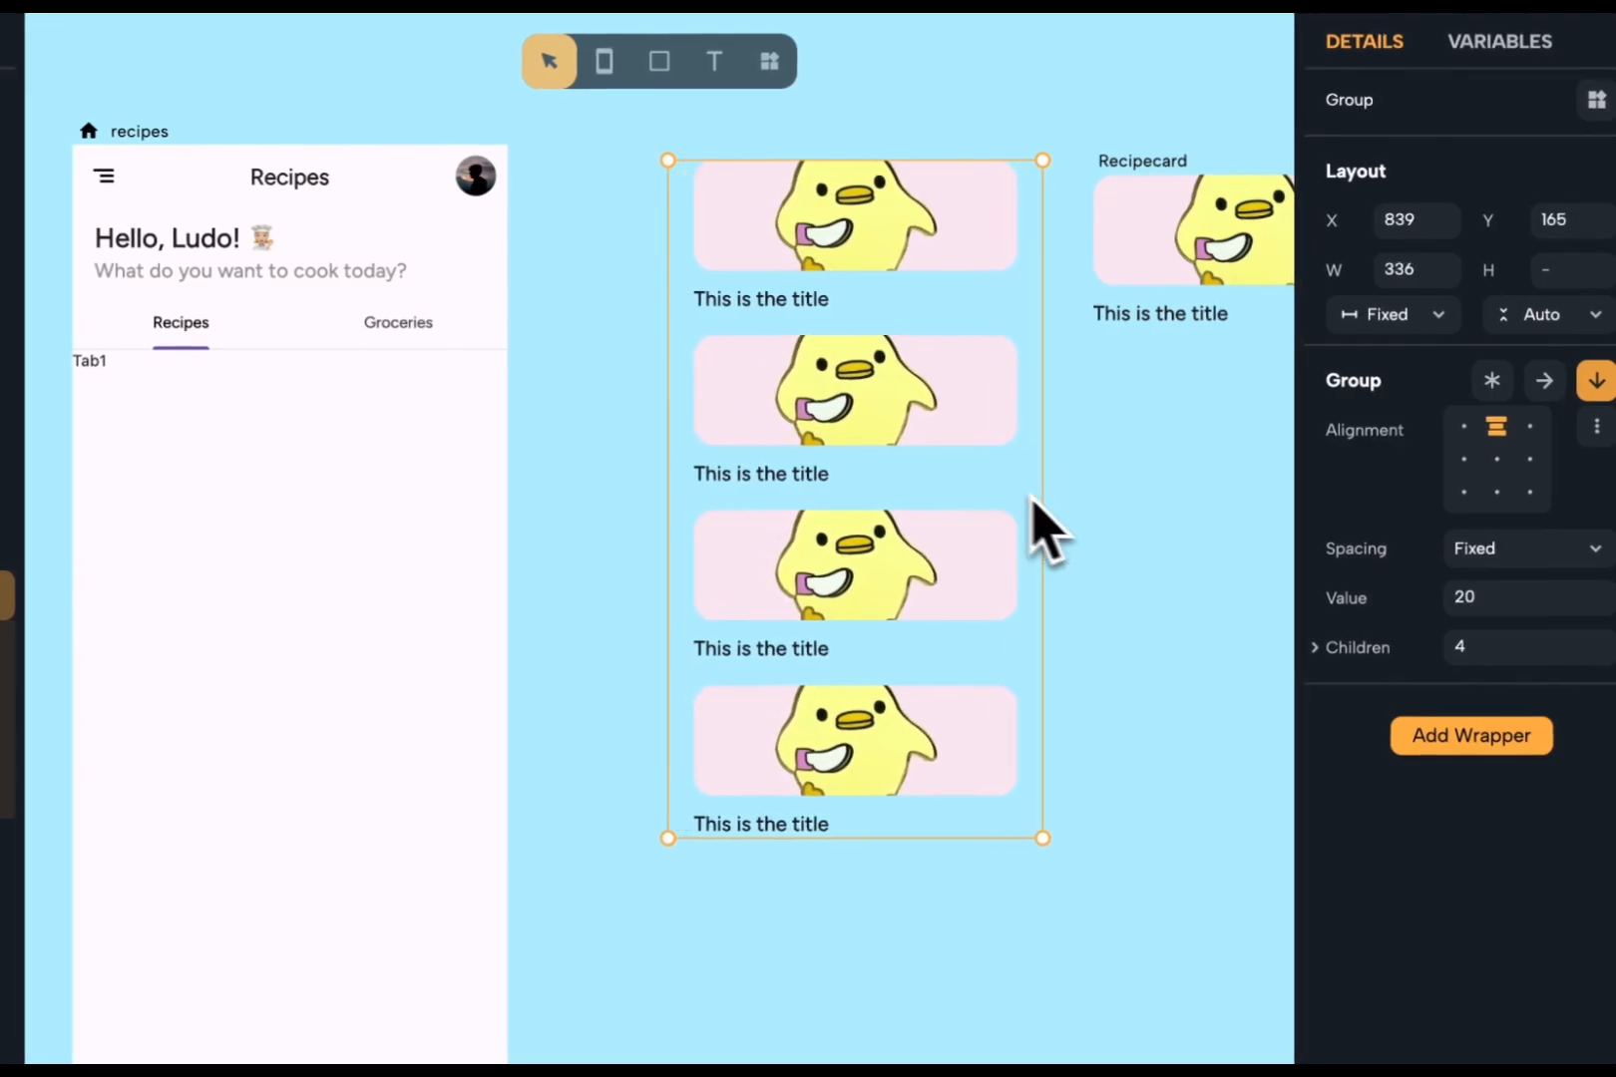
pyautogui.click(902, 274)
pyautogui.keyDown('shift'); pyautogui.click(901, 440); pyautogui.keyUp('shift')
pyautogui.keyDown('shift'); pyautogui.click(903, 621); pyautogui.keyUp('shift')
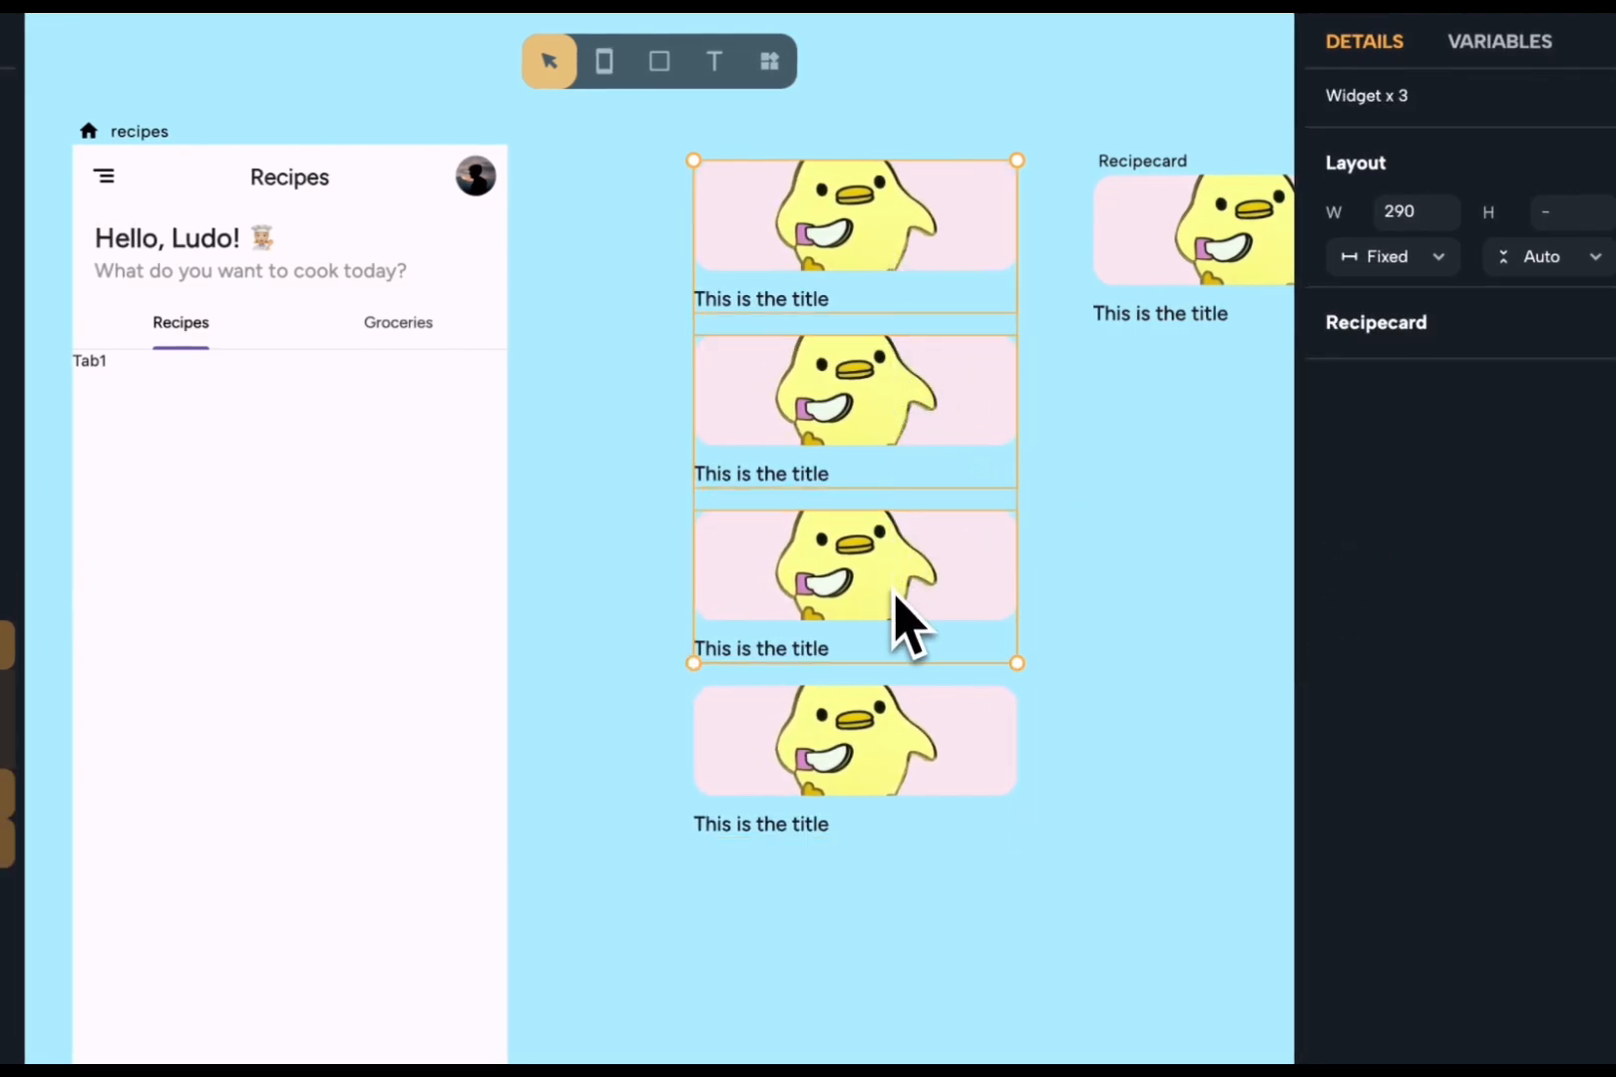
pyautogui.keyDown('shift'); pyautogui.click(903, 788); pyautogui.keyUp('shift')
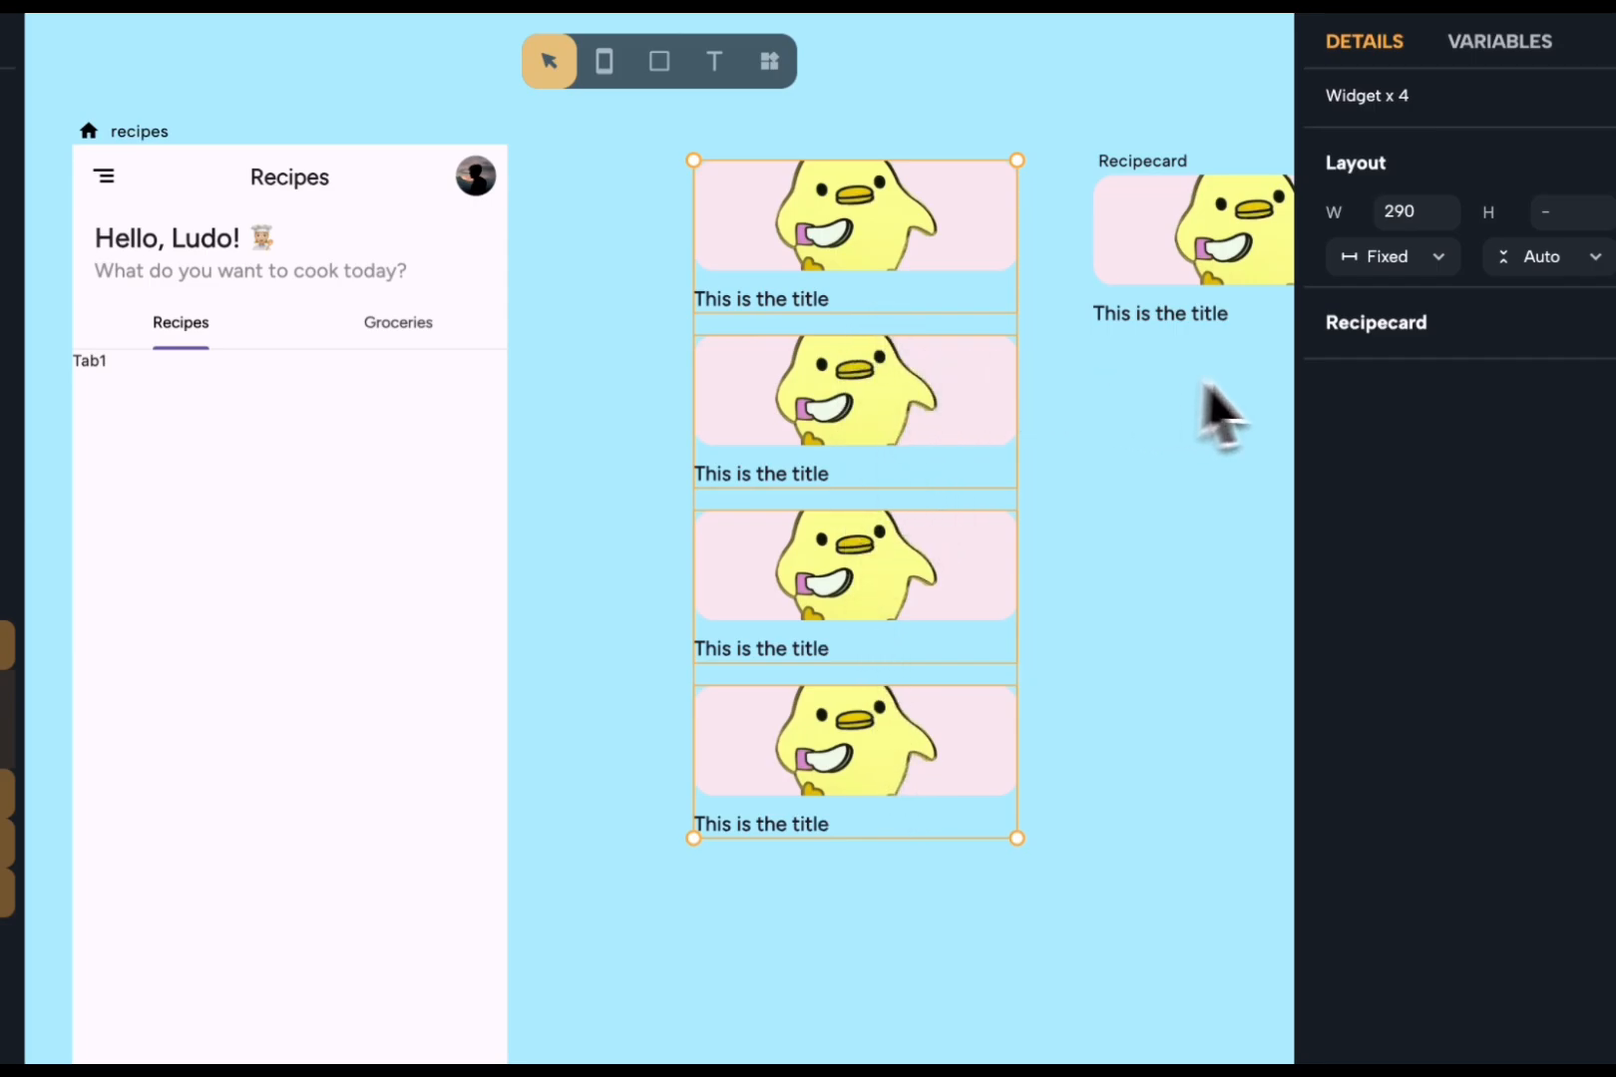
pyautogui.click(1397, 258)
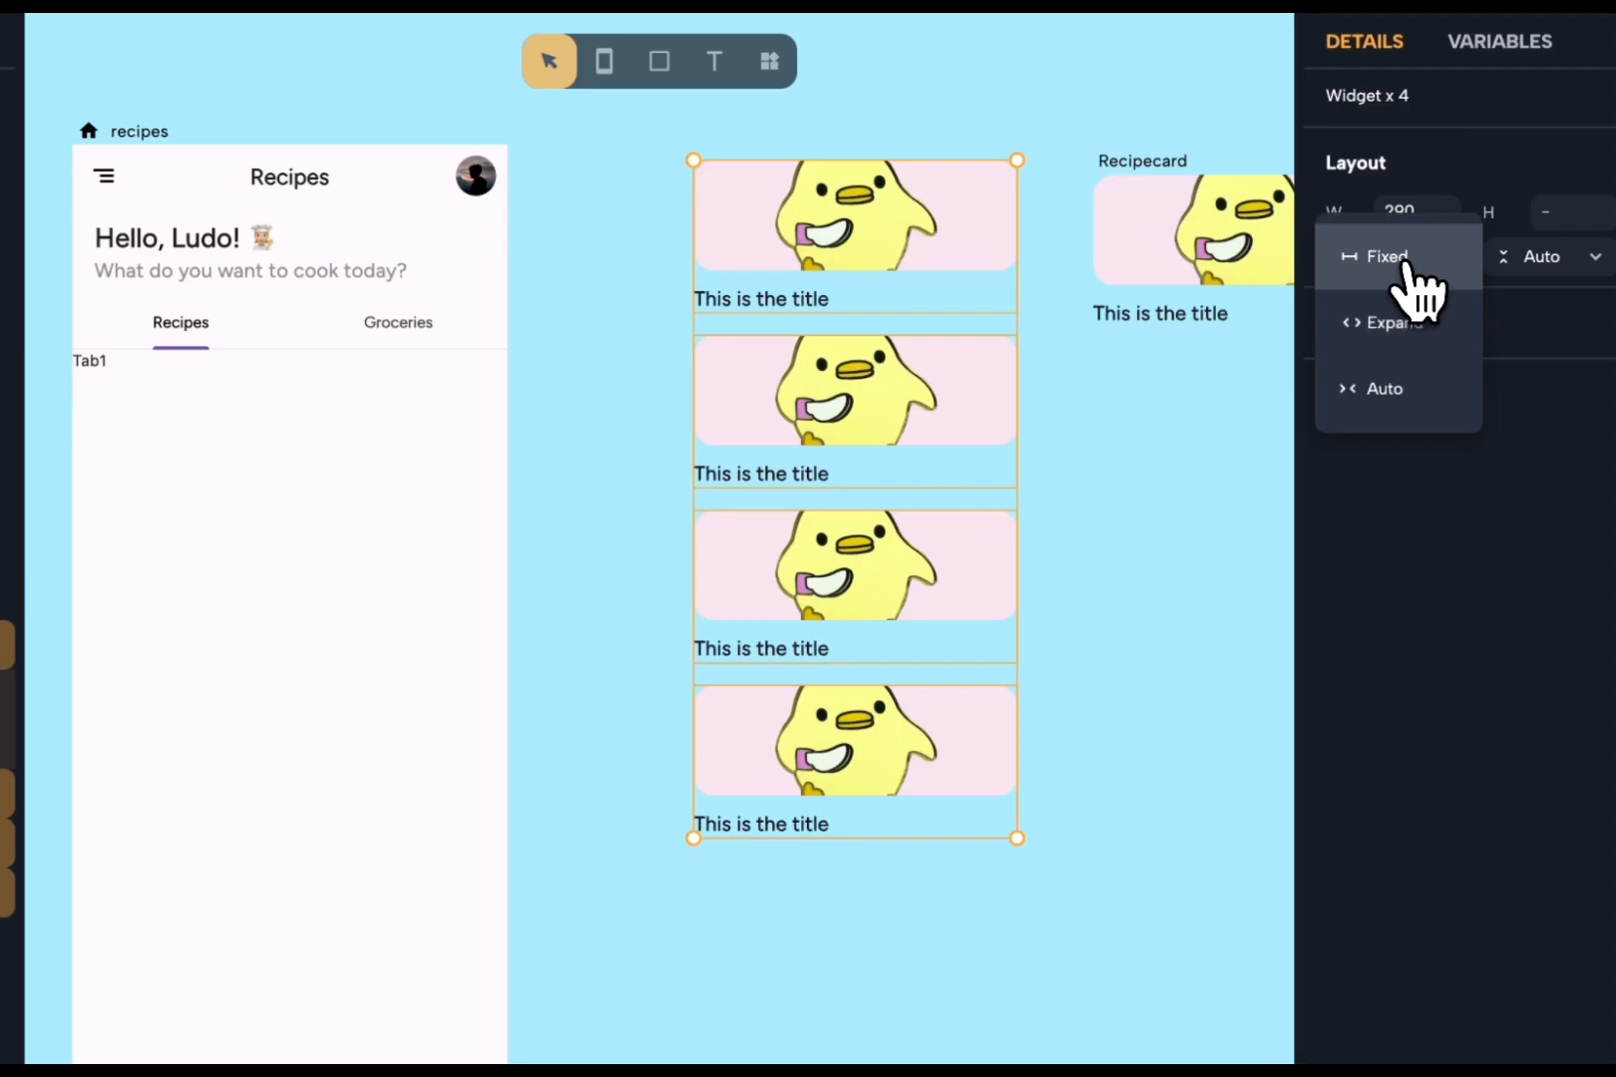
pyautogui.click(1401, 324)
pyautogui.click(1192, 593)
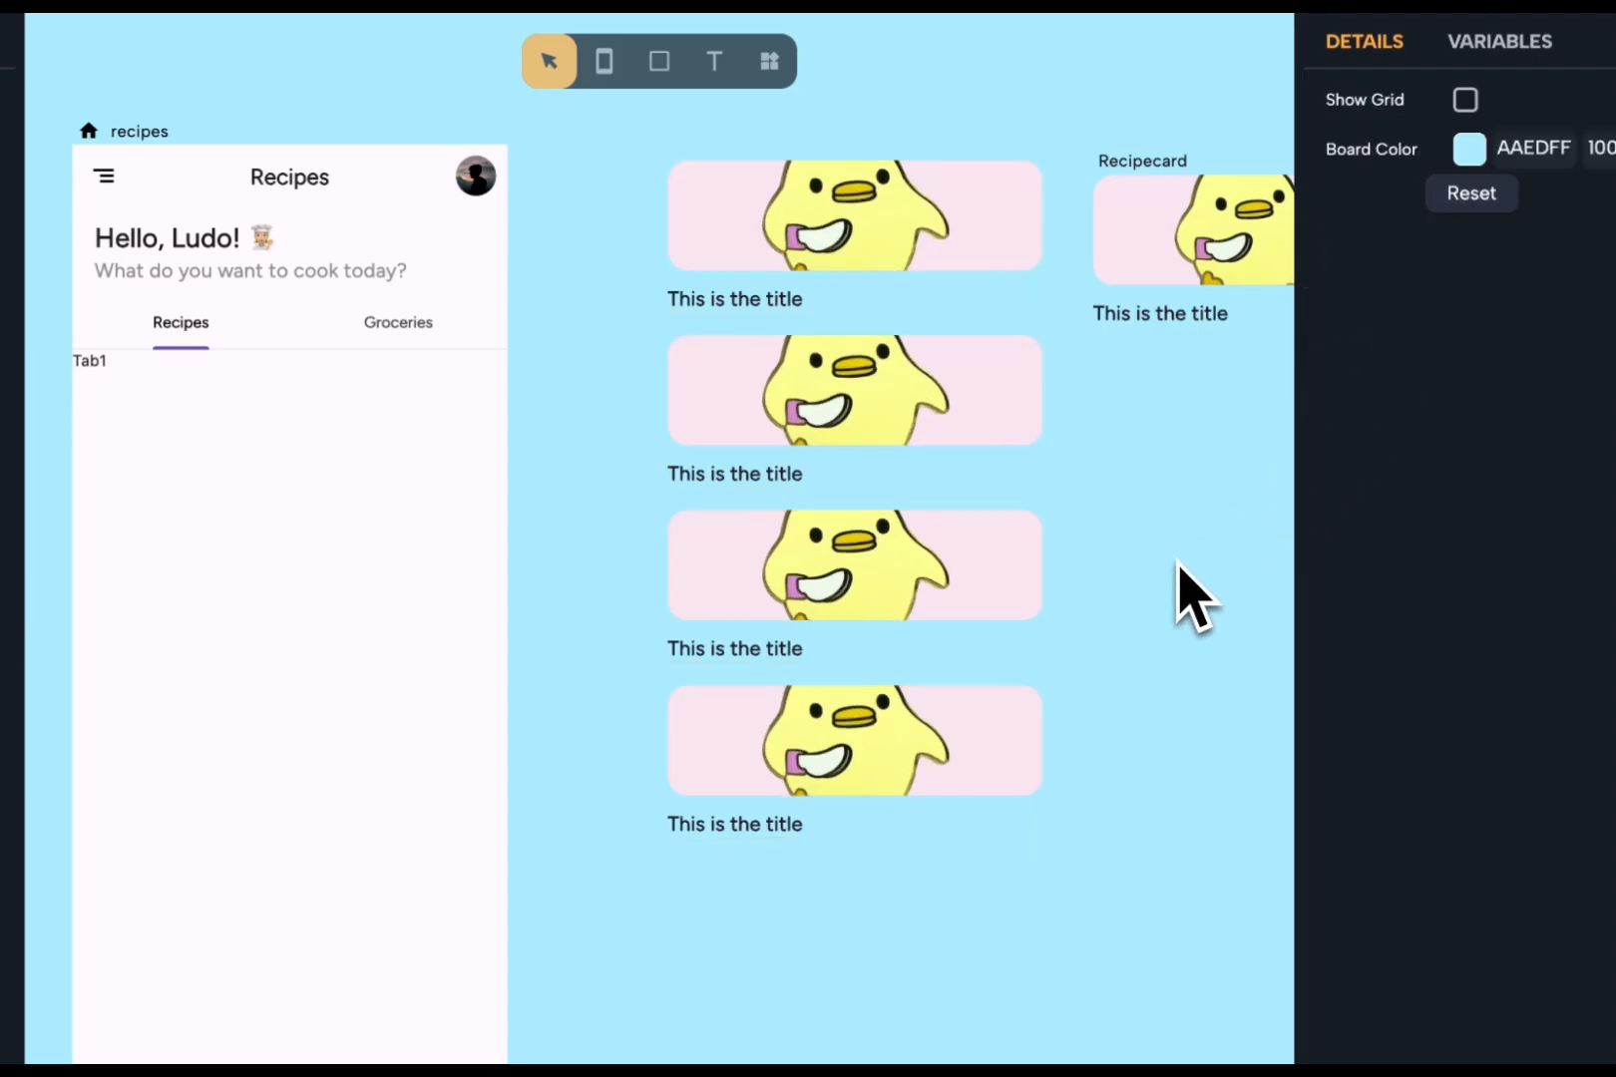
# - Narrow the card group to a width of 280
pyautogui.click(995, 529)
pyautogui.moveTo(1035, 491); pyautogui.dragTo(978, 508)
pyautogui.scroll(1, 979, 508)
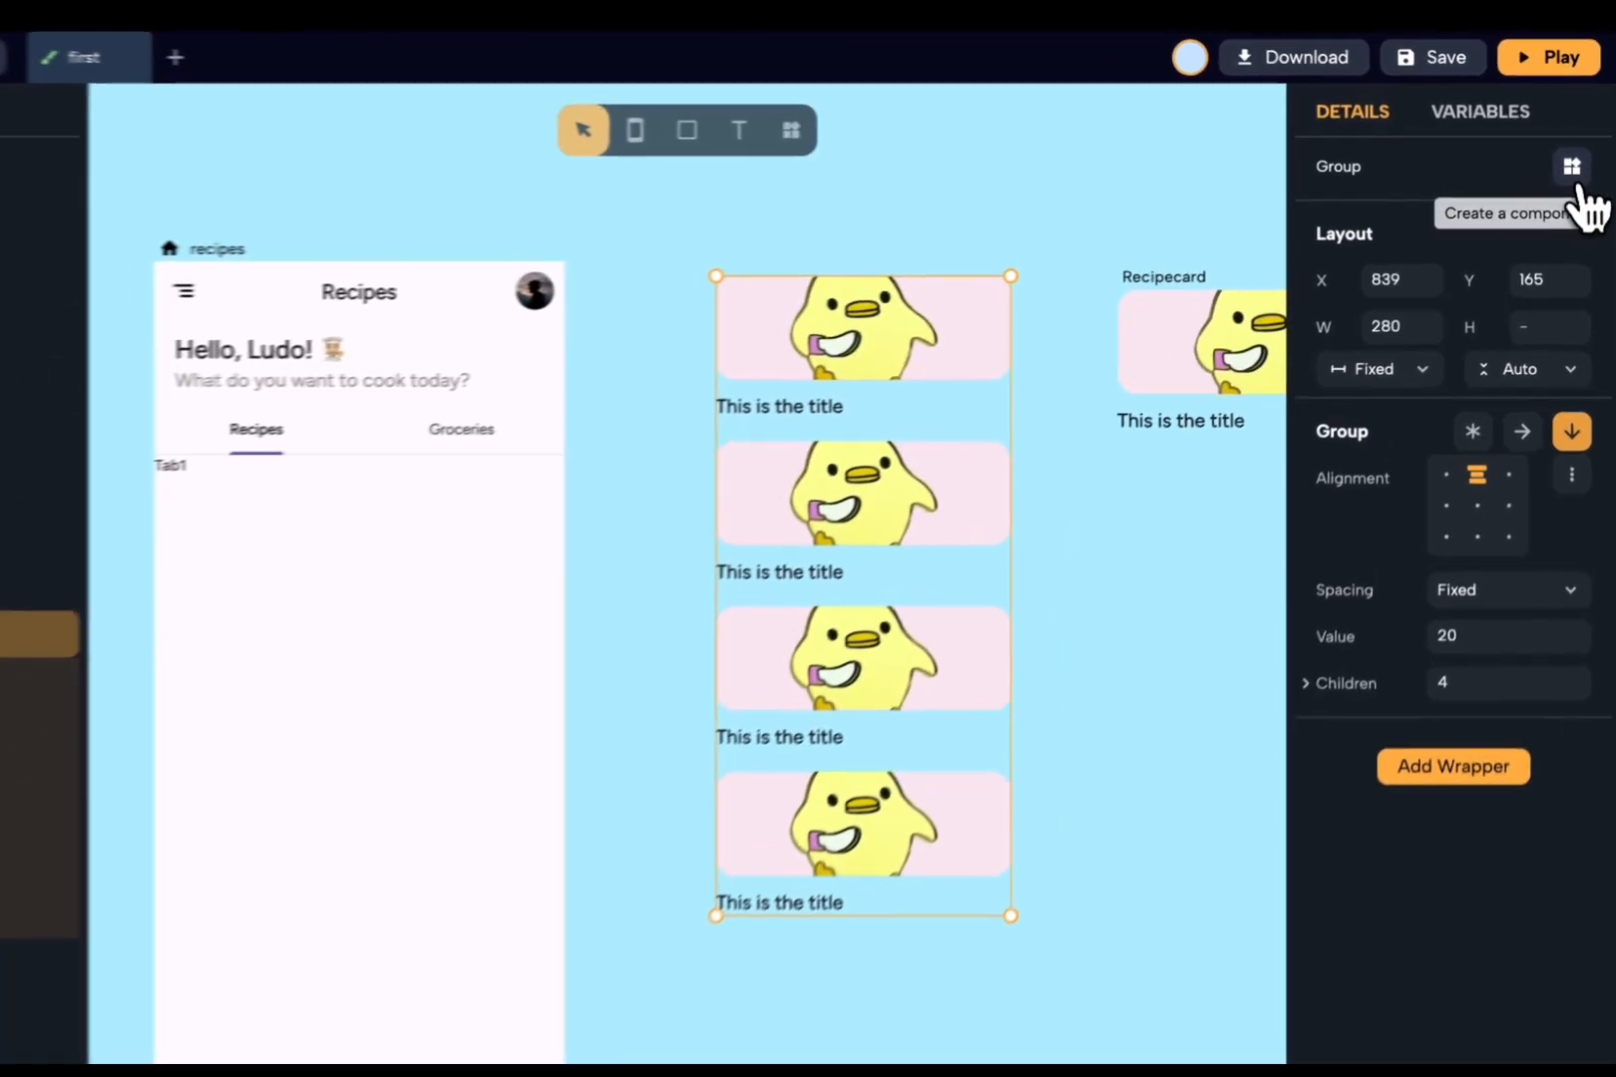
# - Create a new component named "recipeslist" from the group of four recipe cards
pyautogui.click(1581, 177)
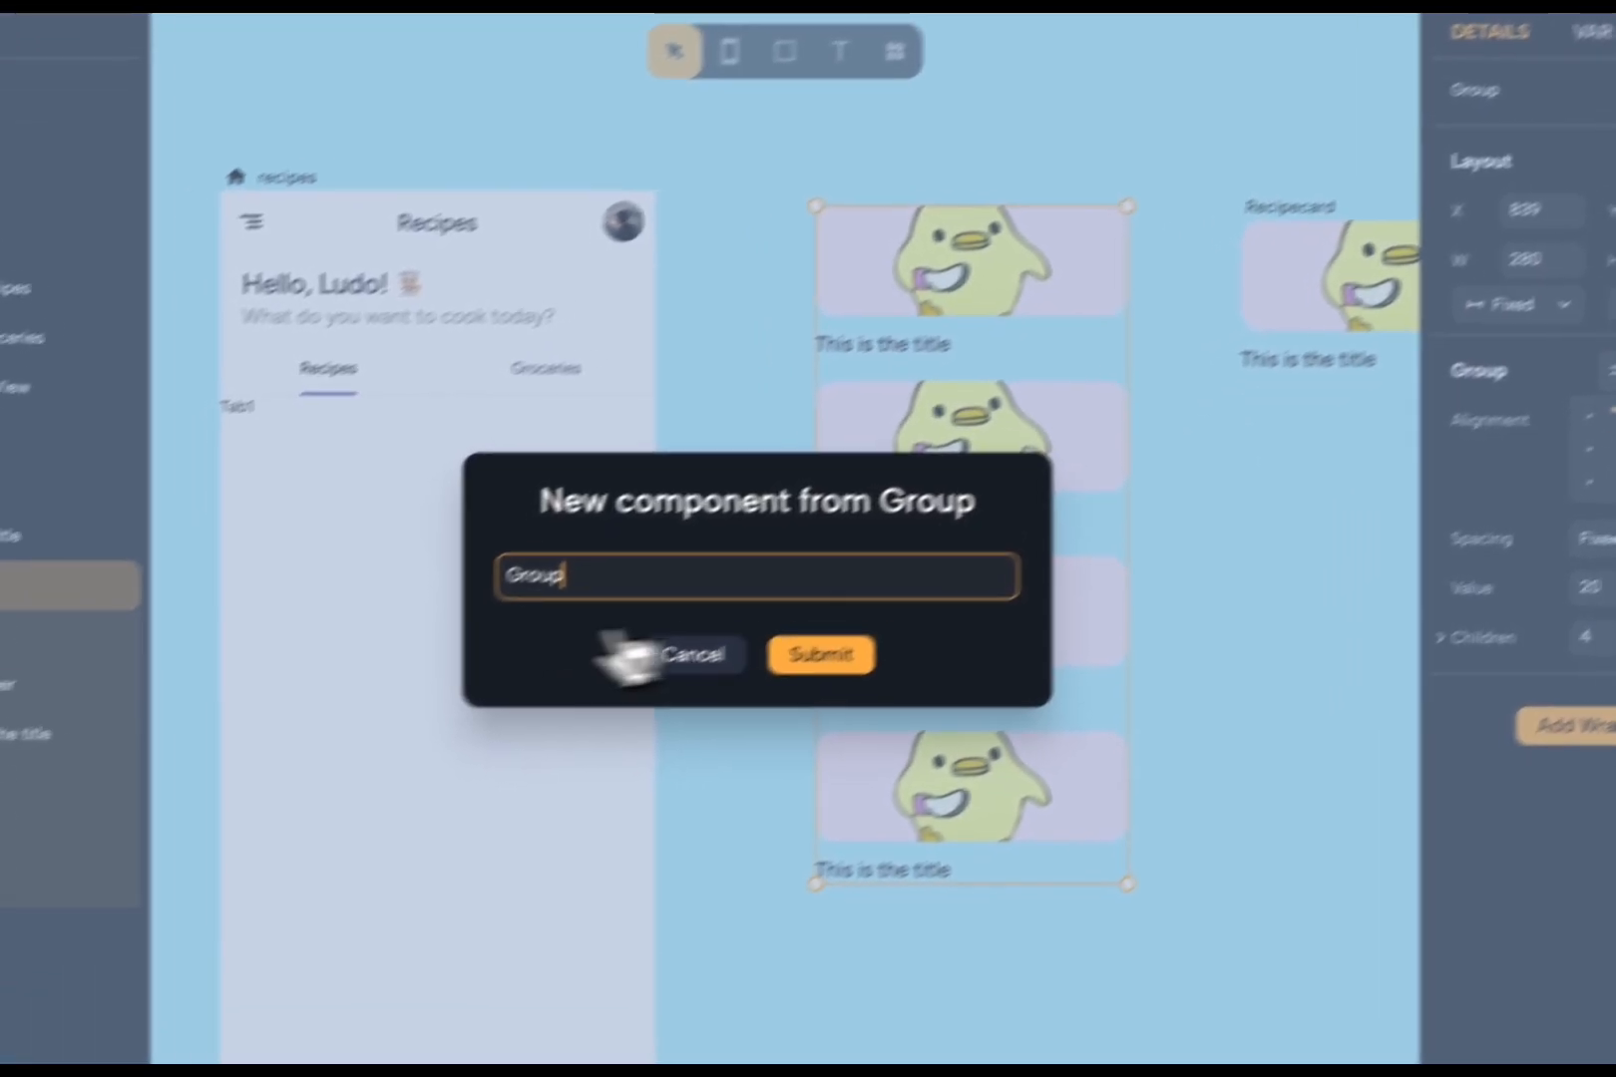
pyautogui.moveTo(575, 580); pyautogui.dragTo(499, 587)
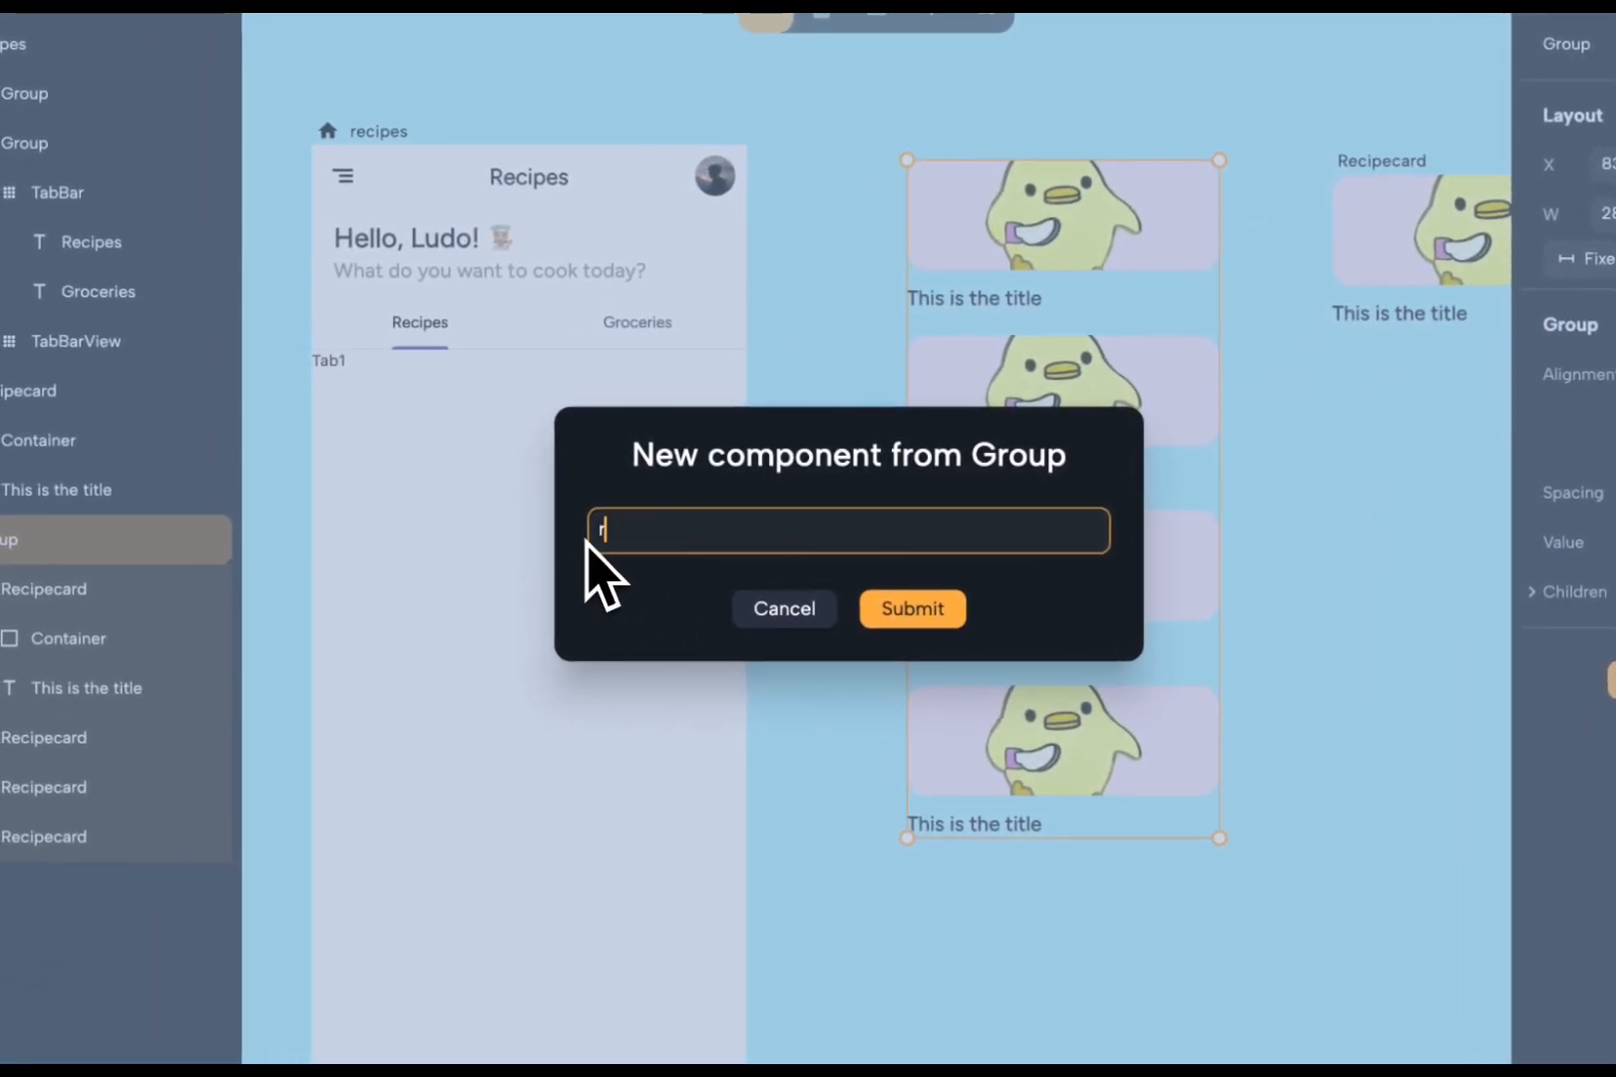
pyautogui.write('recipeslist')
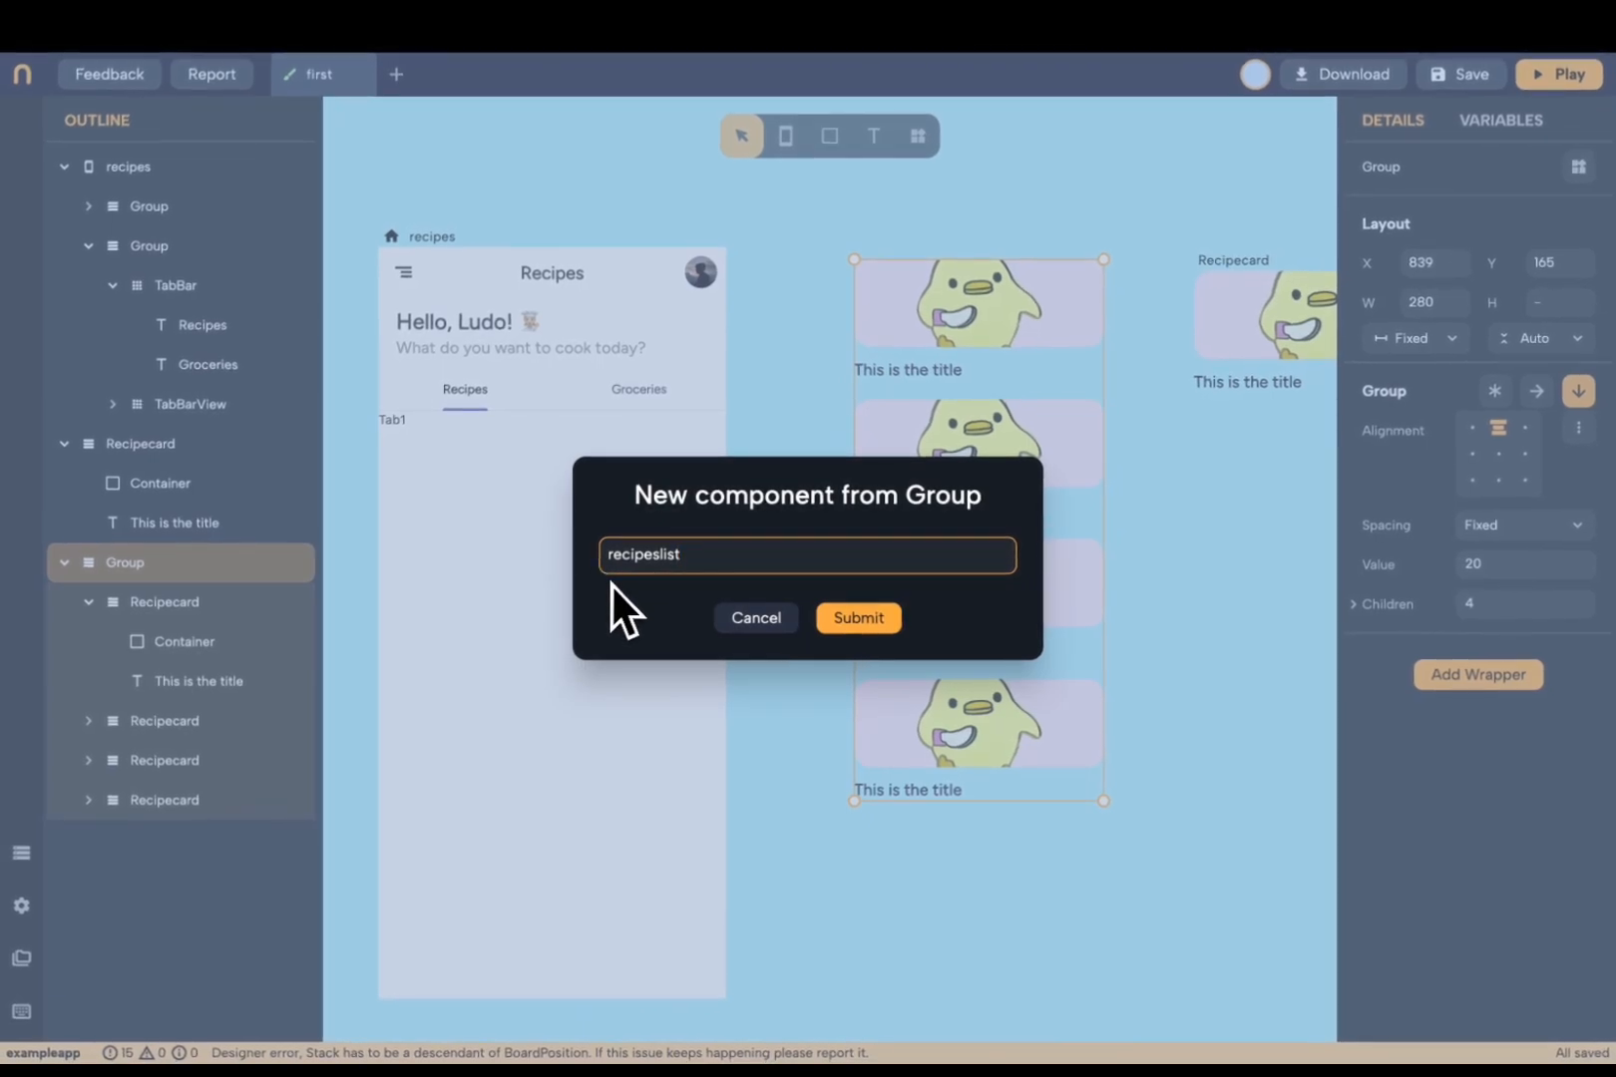
pyautogui.click(876, 622)
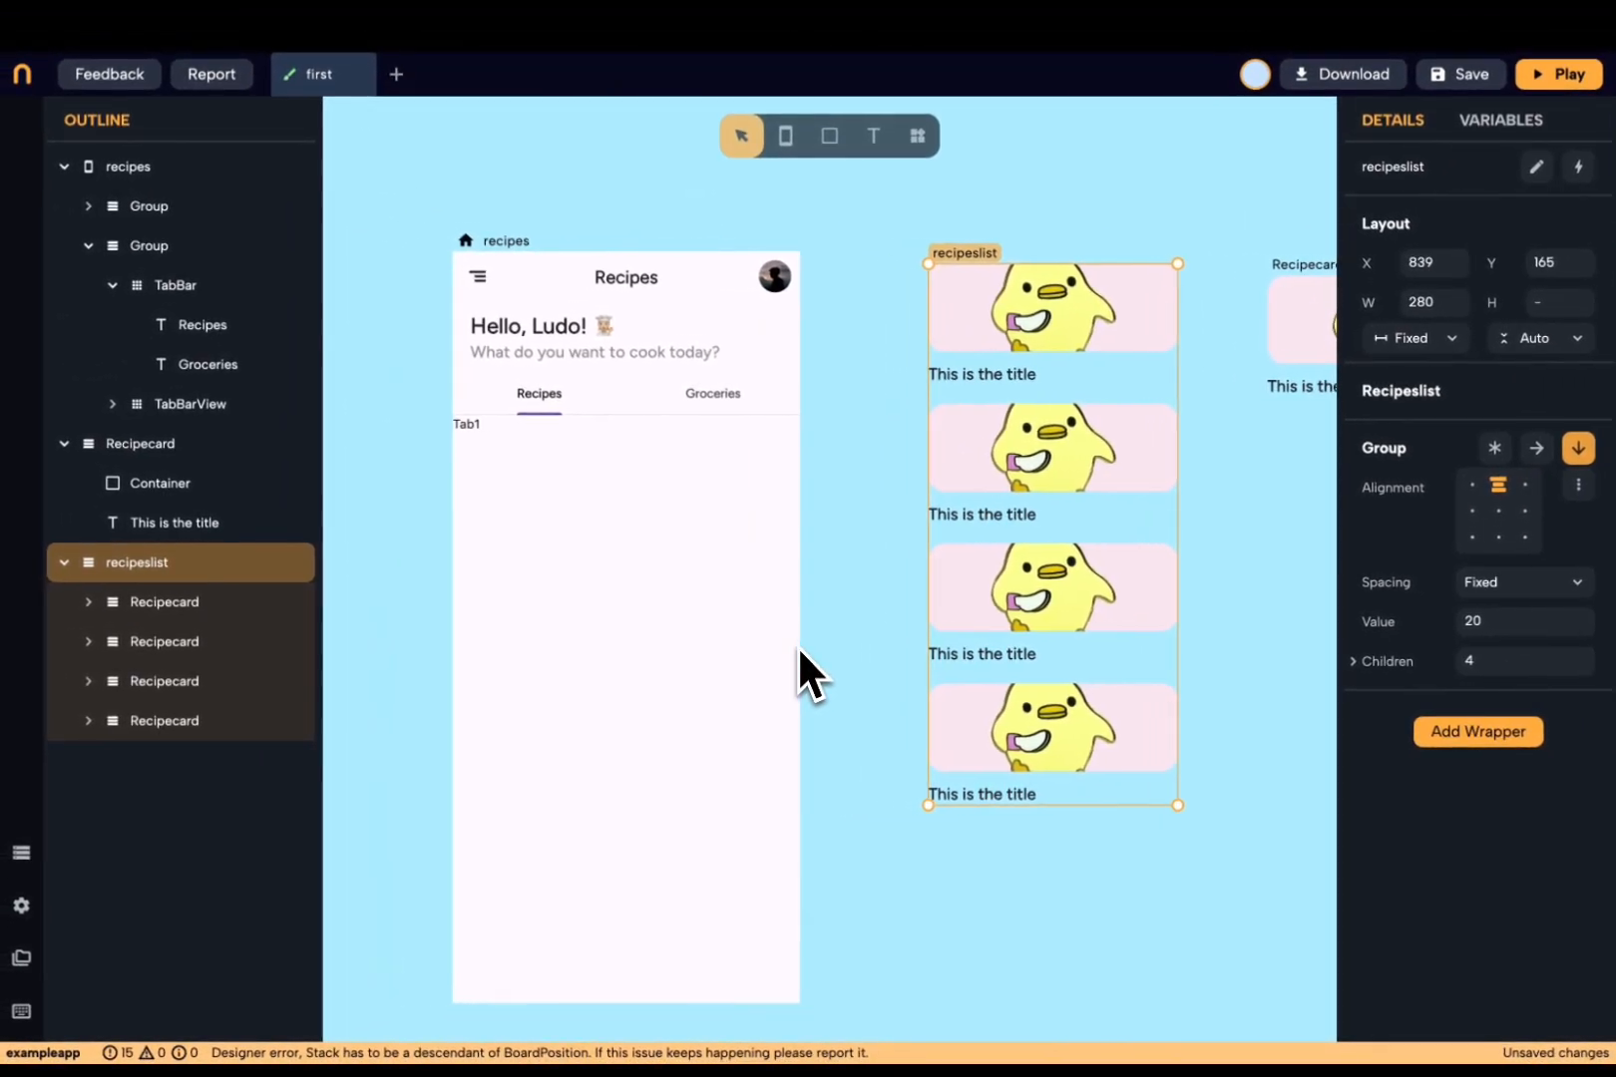
# - Replace the Tab1 child of the recipes screen's TabBarView with the recipeslist component
pyautogui.hscroll(-1, 797, 645)
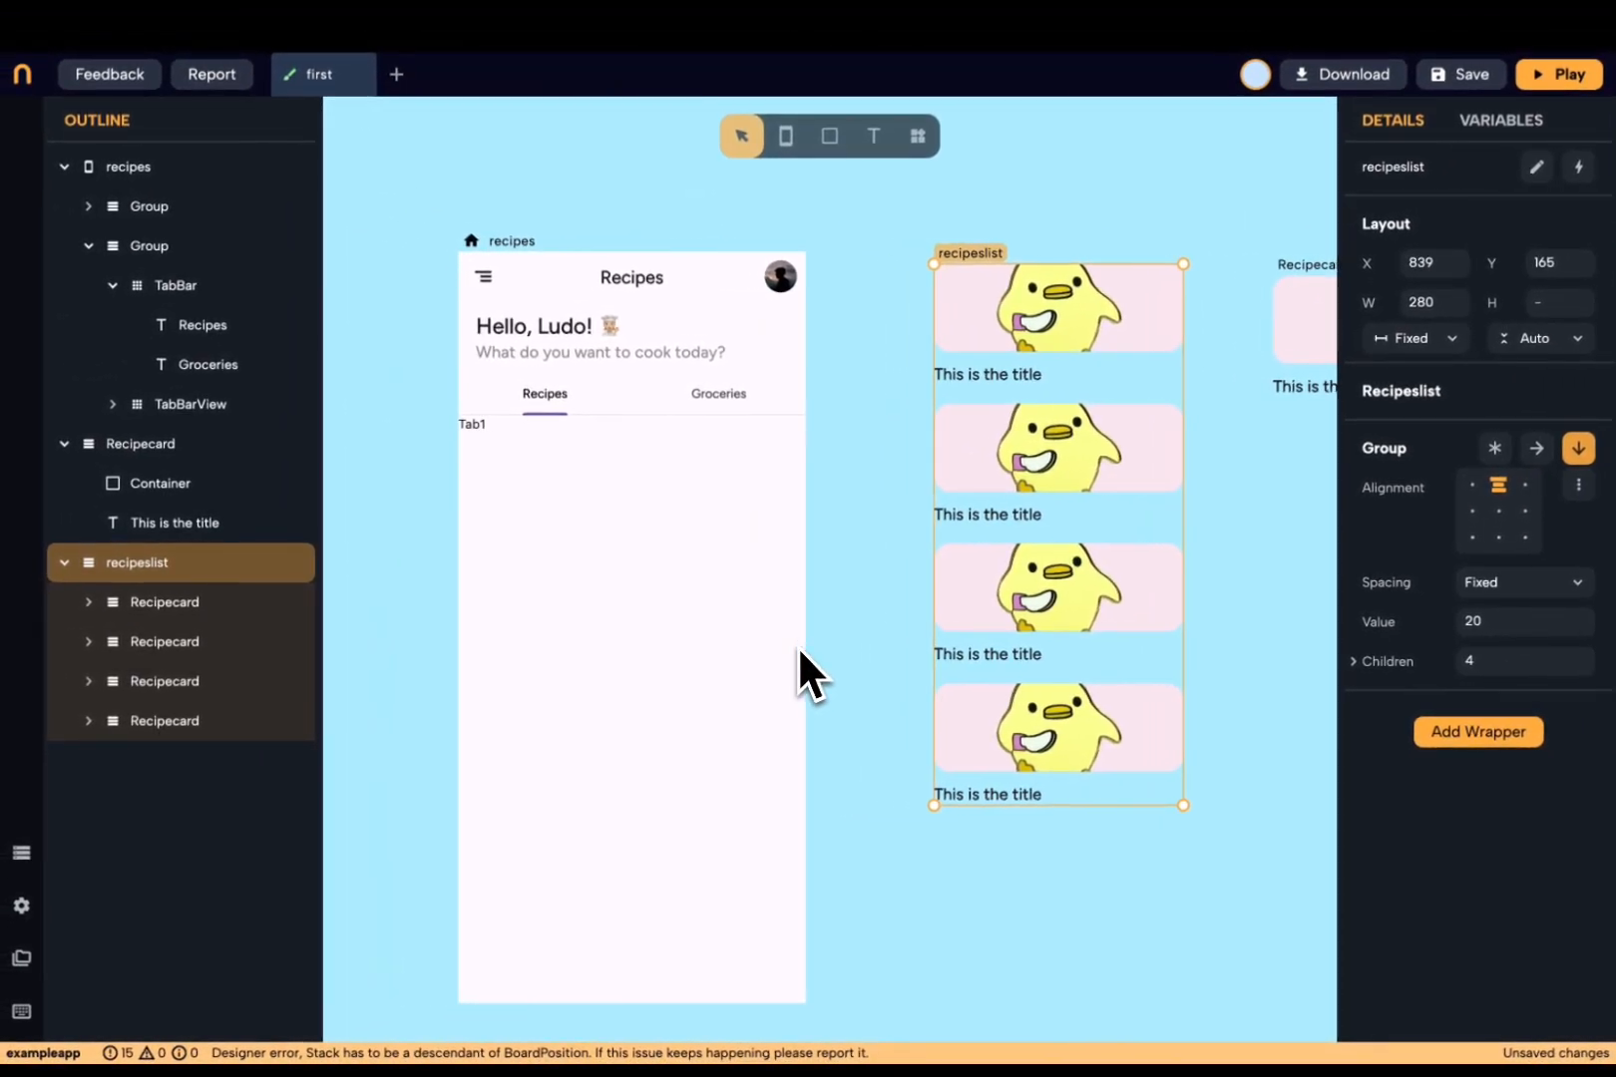
pyautogui.click(798, 649)
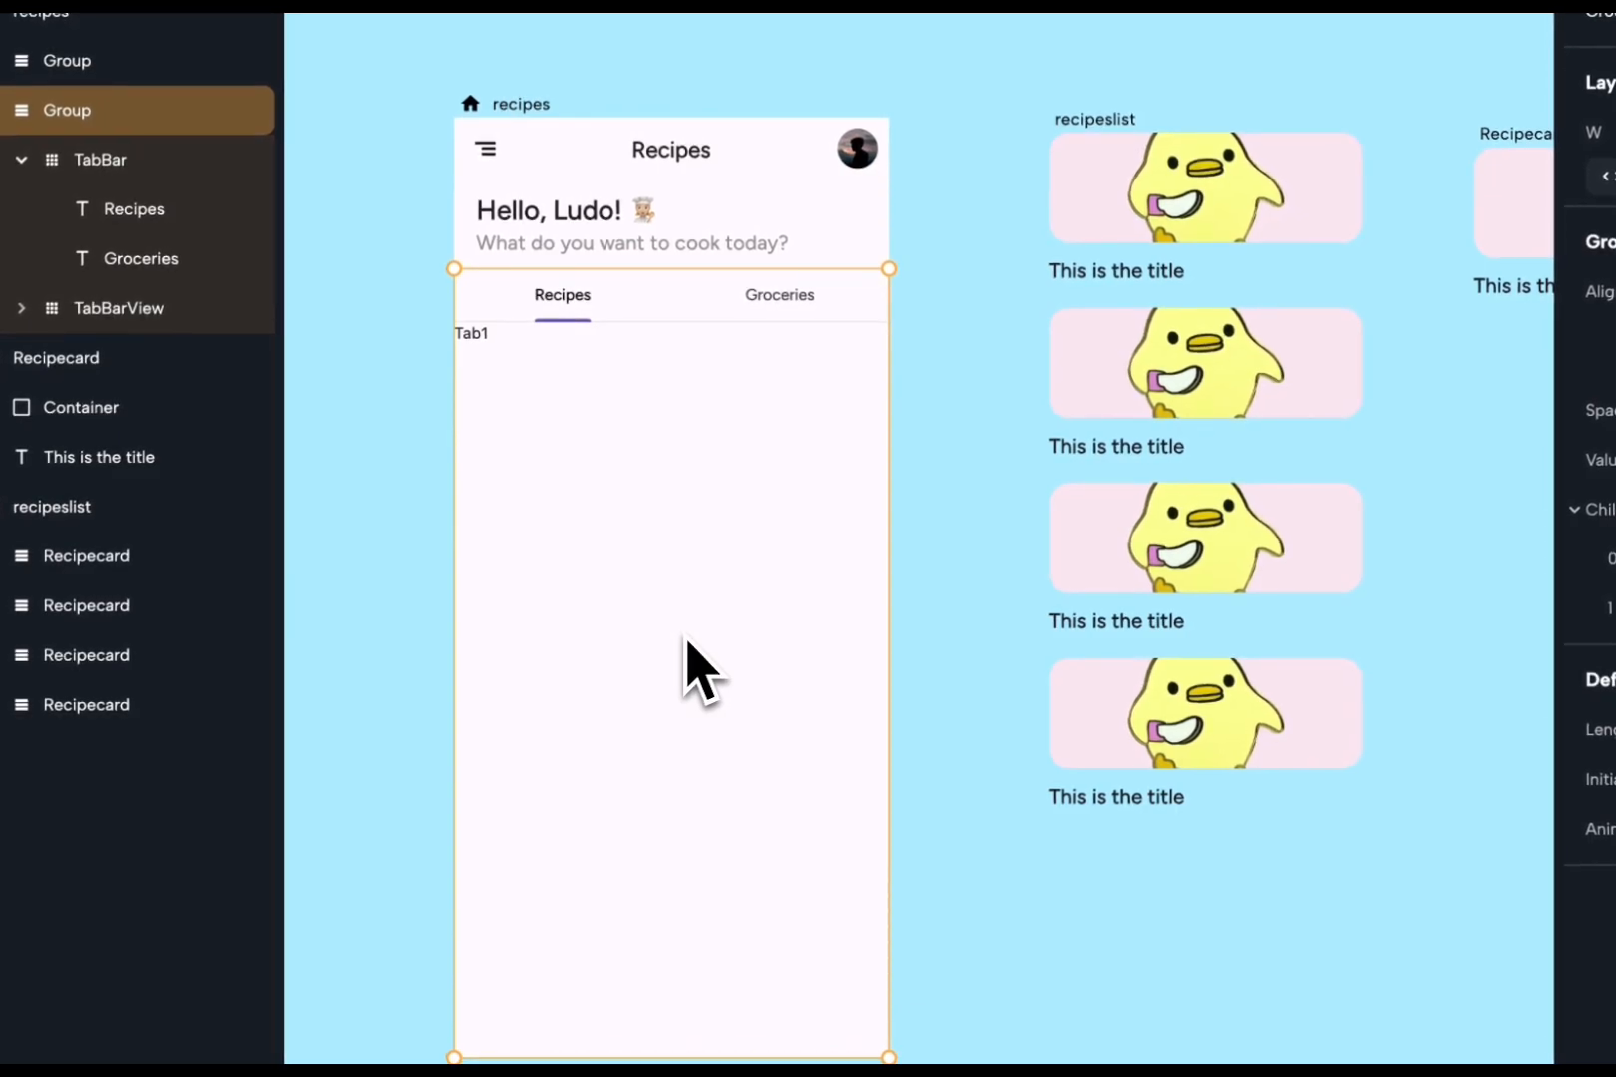
pyautogui.click(687, 640)
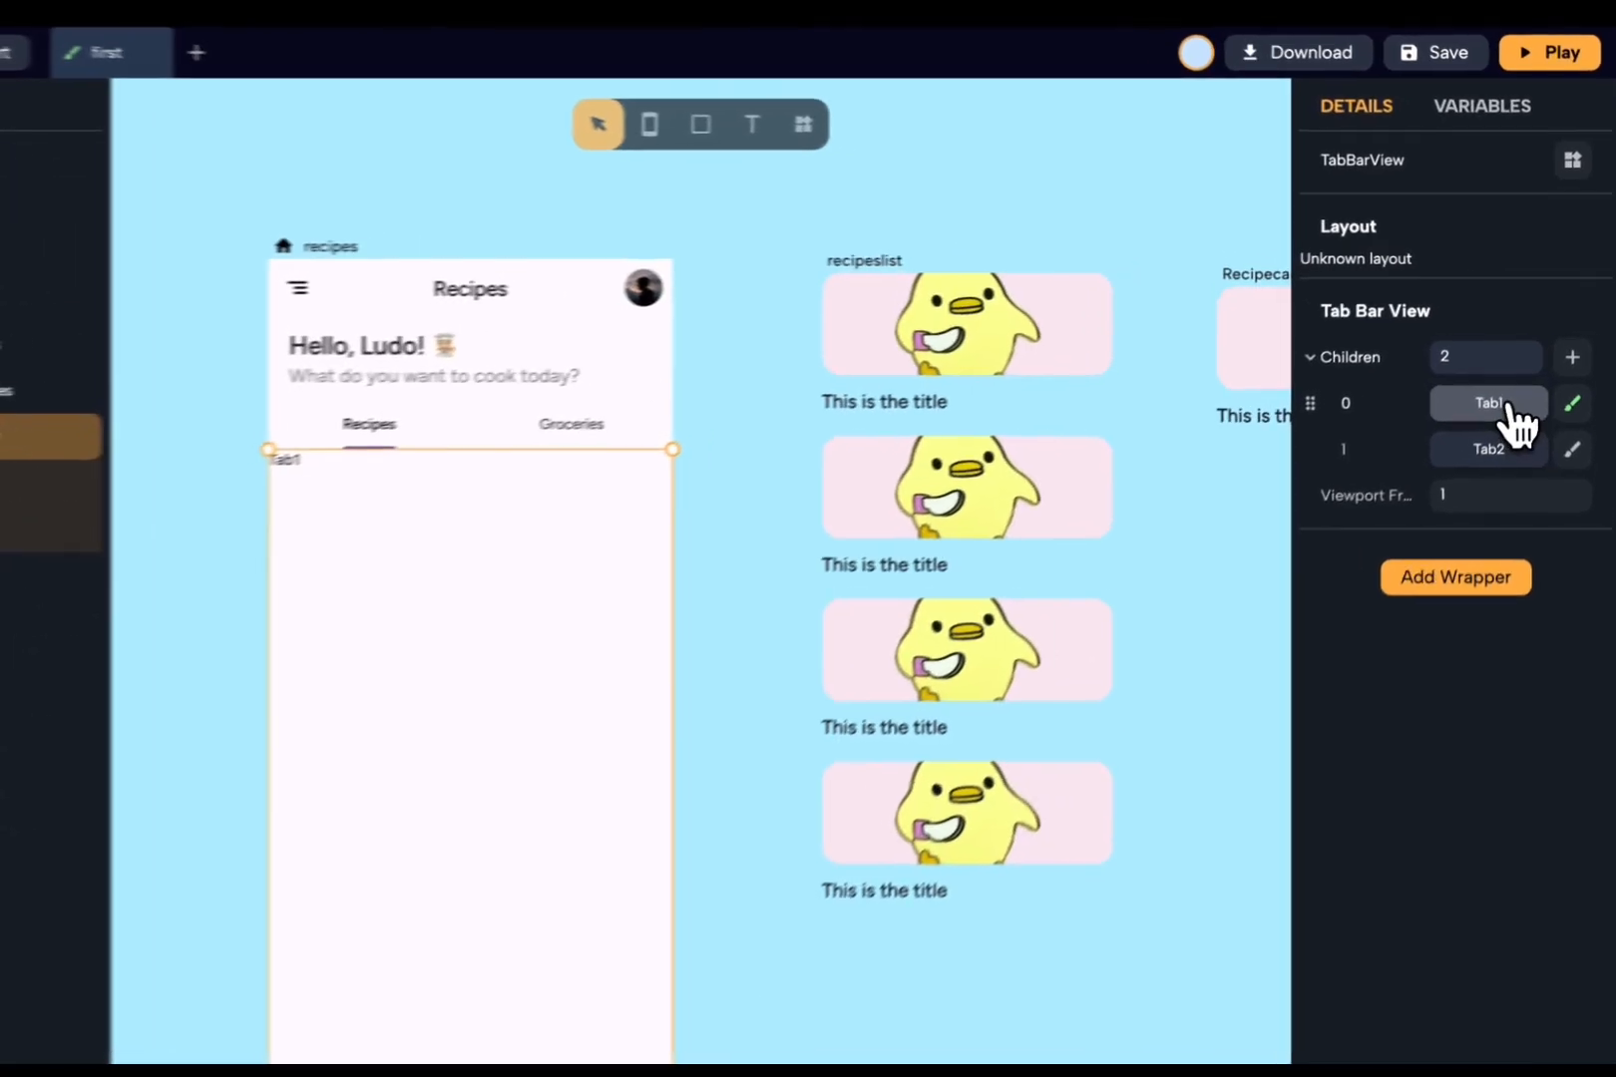
pyautogui.click(1523, 377)
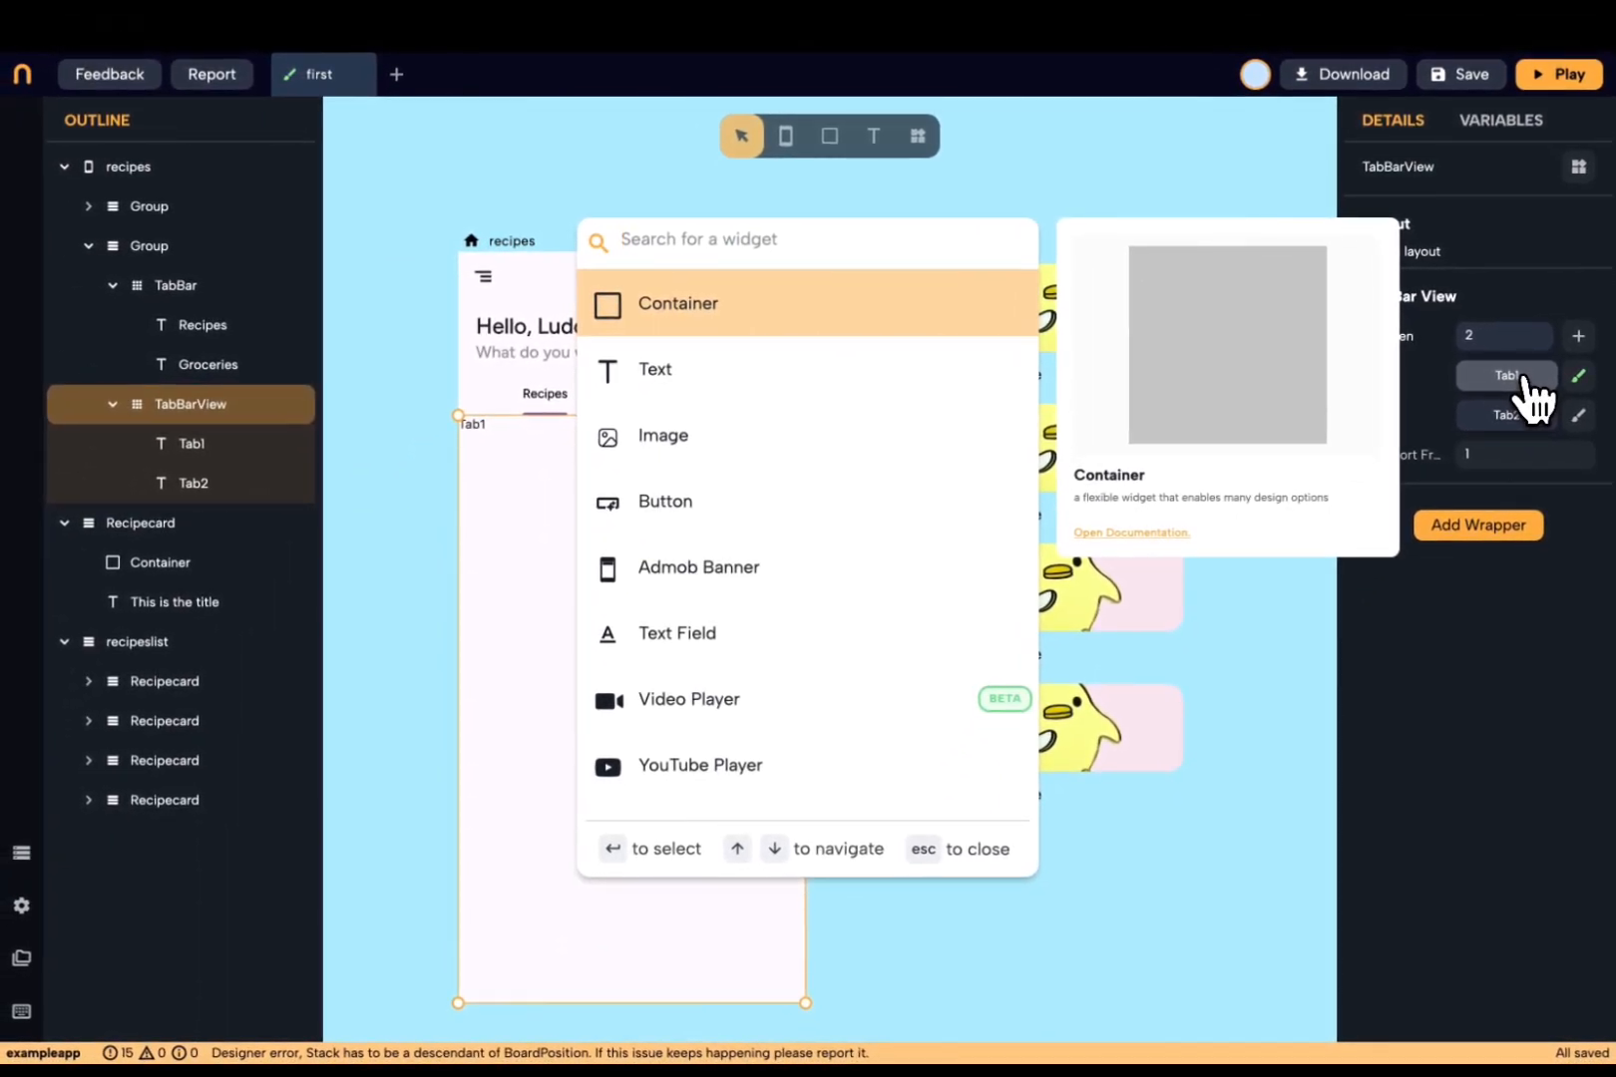
pyautogui.write('rec')
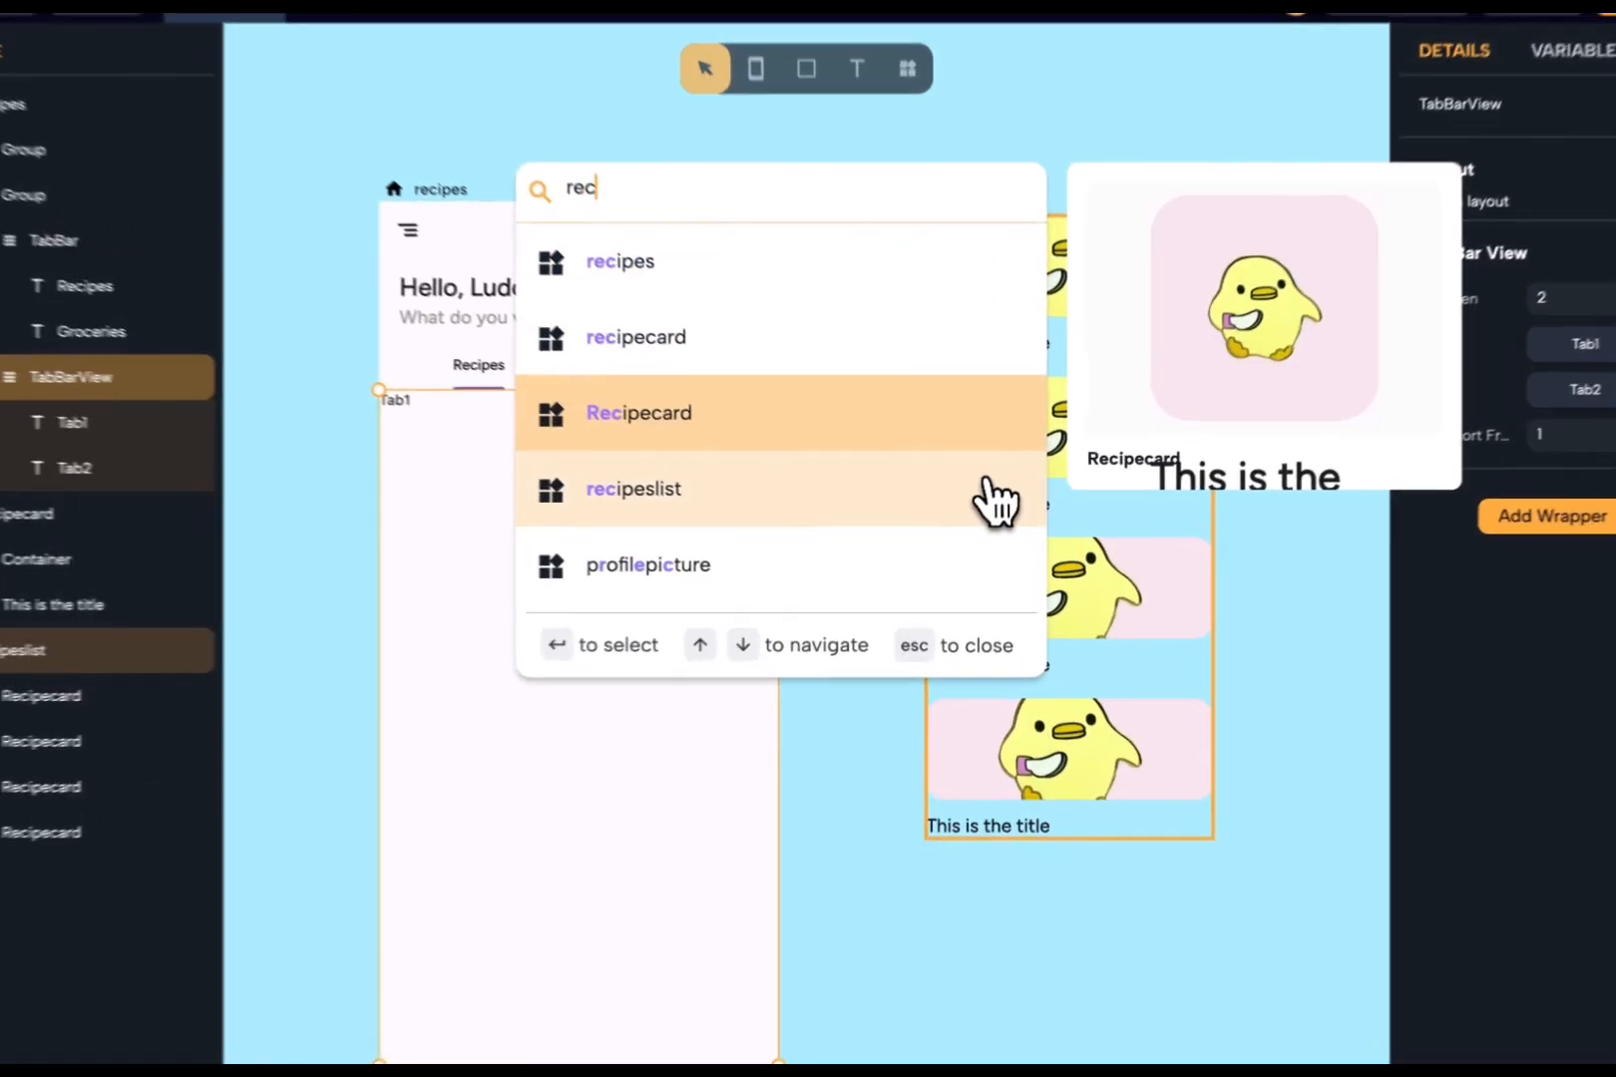
pyautogui.click(997, 500)
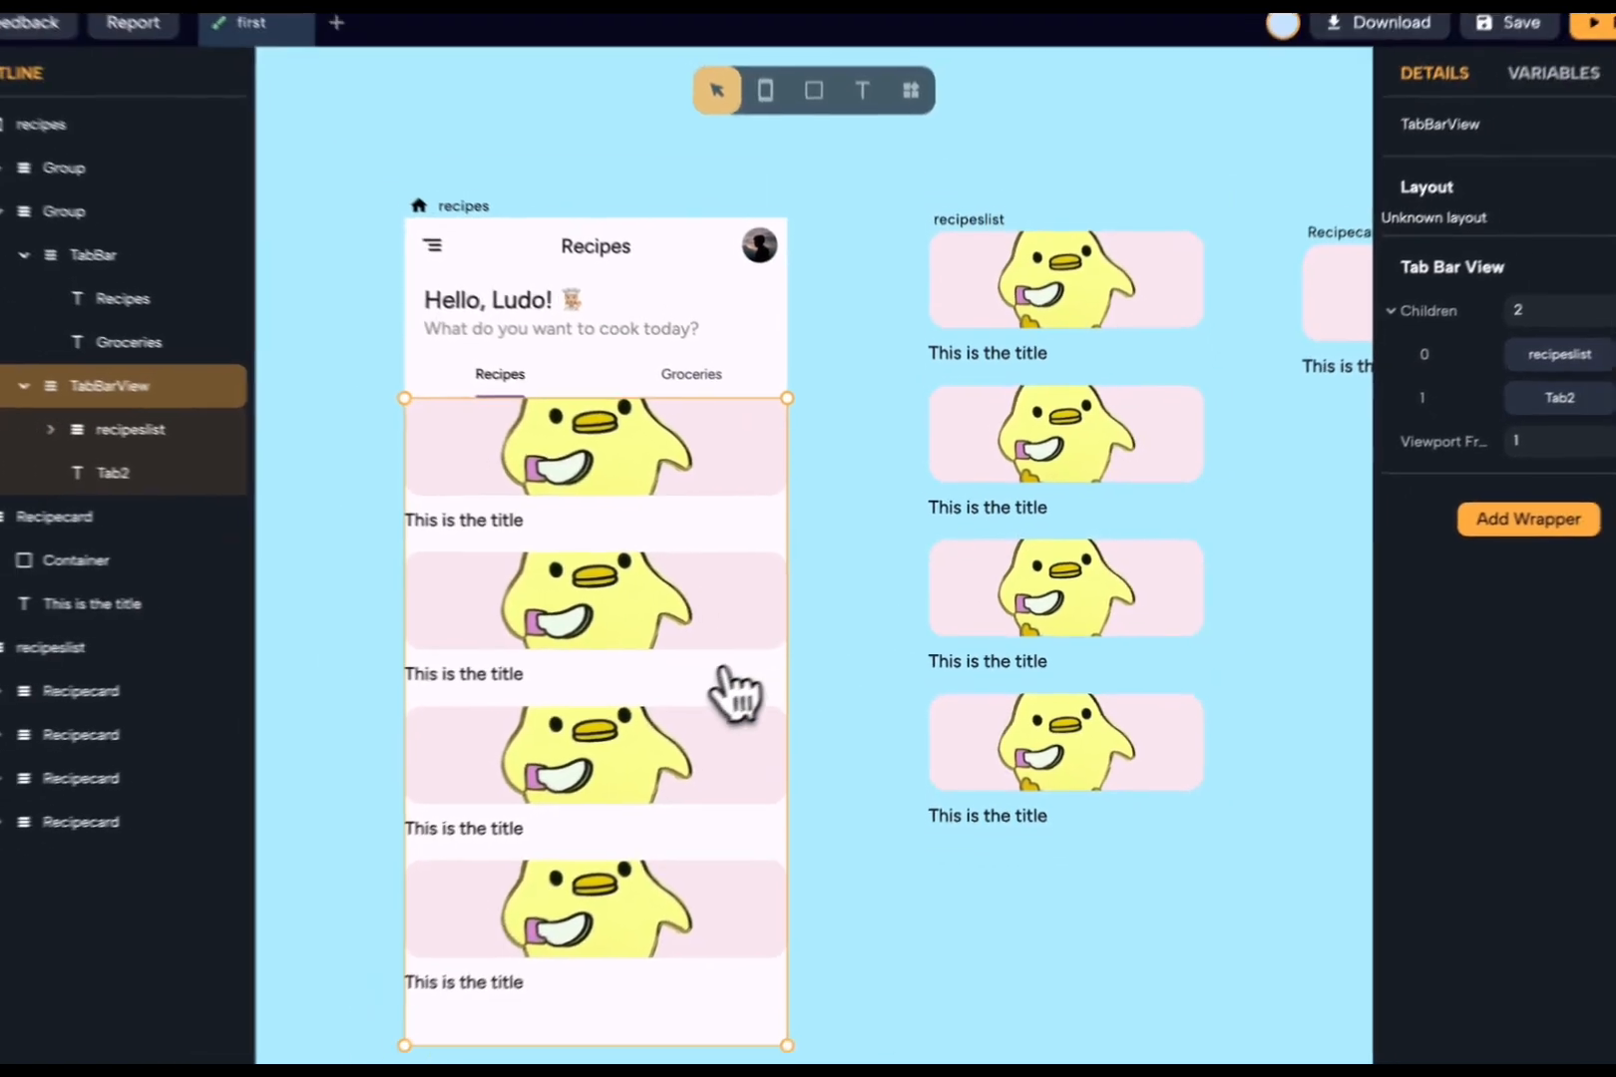
# - Resize the recipes screen to a width of 388
pyautogui.scroll(-1, 774, 602)
pyautogui.hscroll(-1, 774, 602)
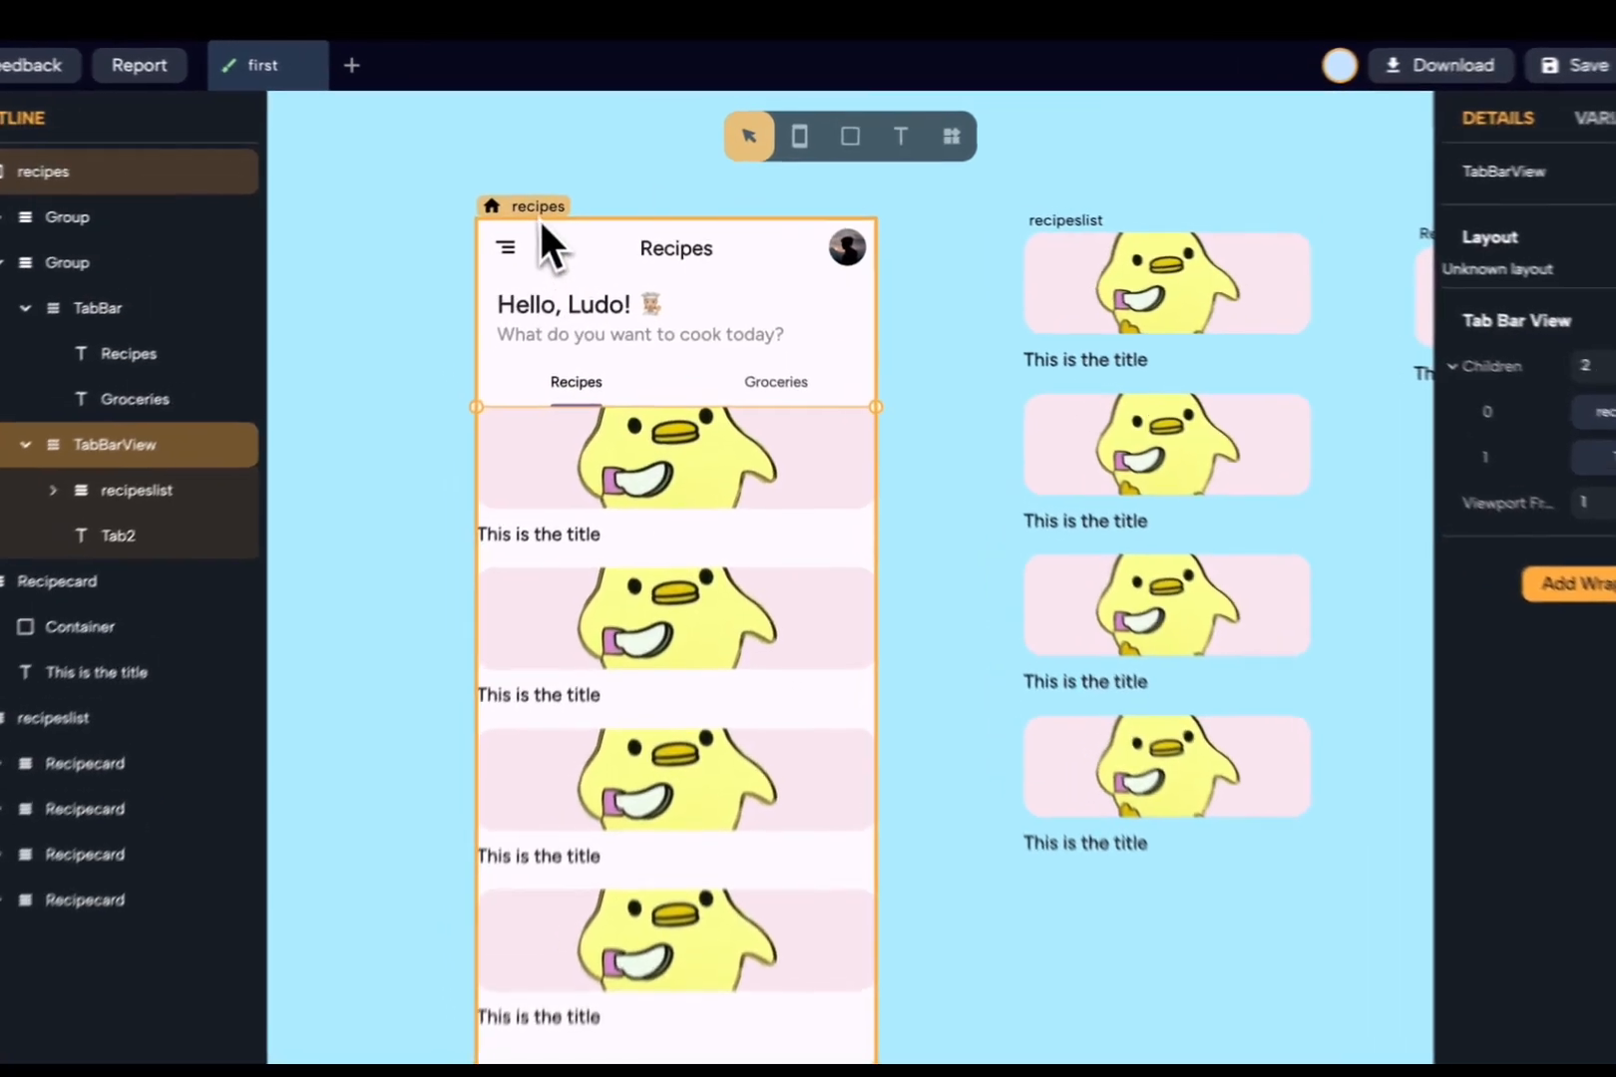
pyautogui.click(547, 197)
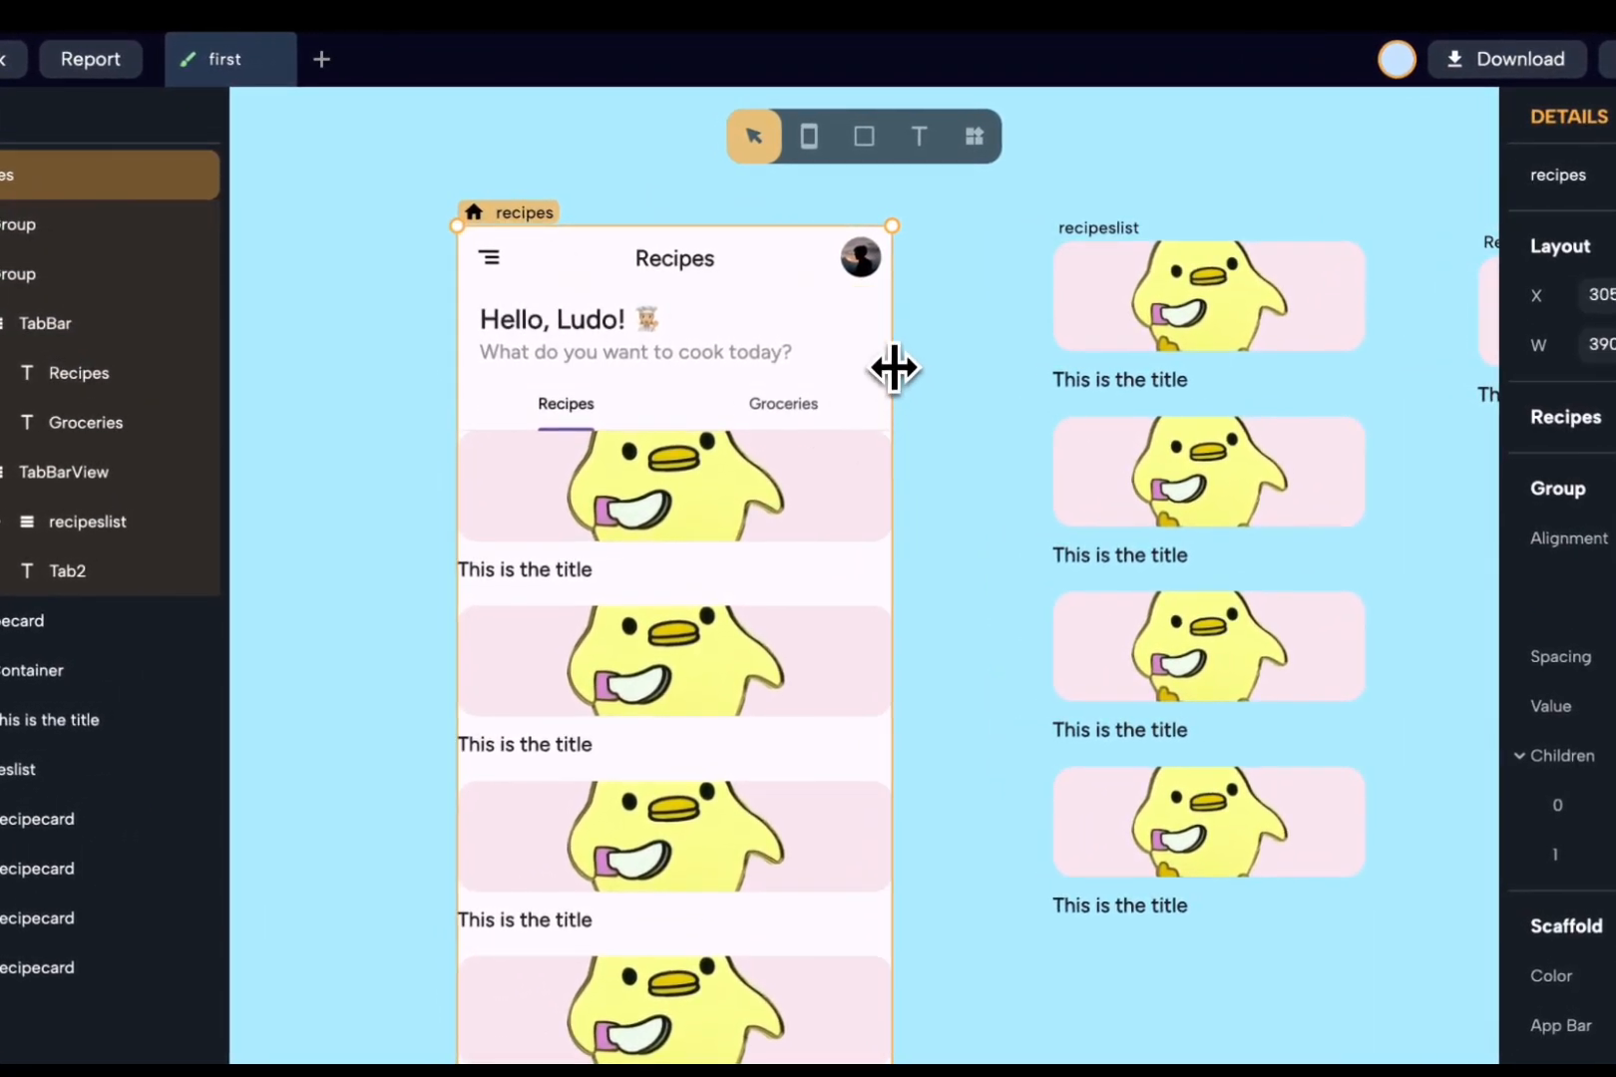
pyautogui.moveTo(891, 368)
pyautogui.mouseDown()
pyautogui.moveTo(974, 368)
pyautogui.moveTo(832, 375)
pyautogui.moveTo(952, 375)
pyautogui.moveTo(889, 373)
pyautogui.mouseUp()
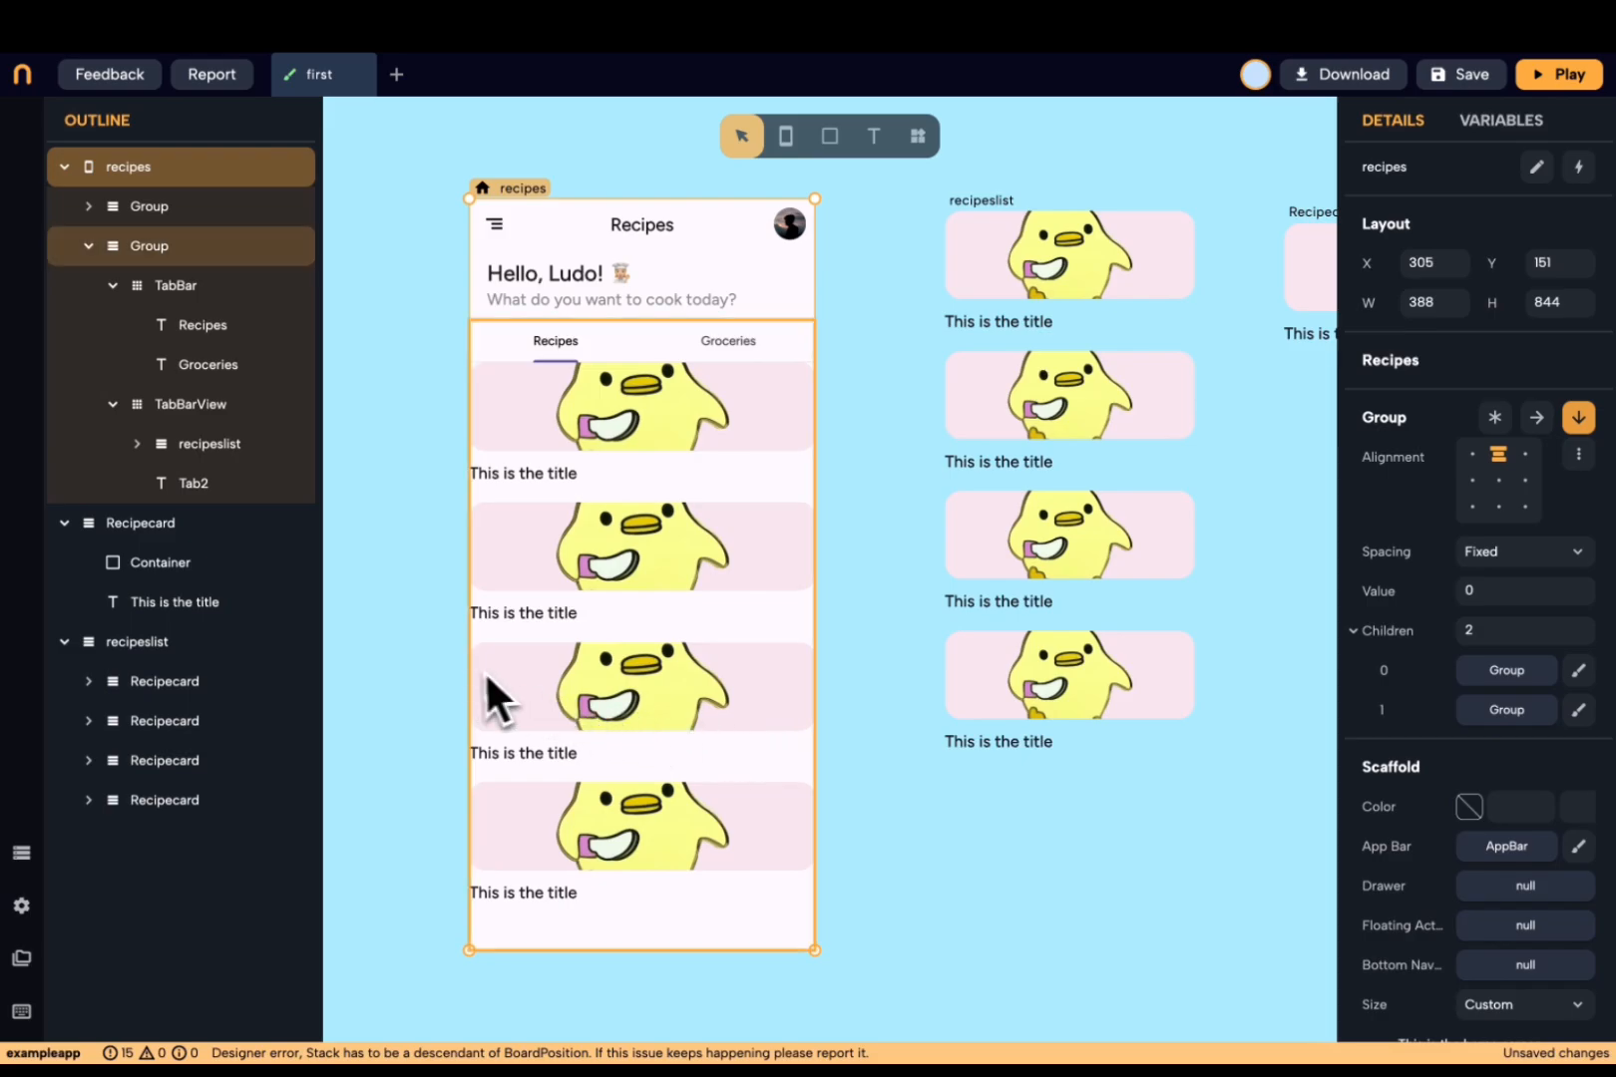
# - Add a Padding wrapper to the recipeslist component
pyautogui.click(1000, 235)
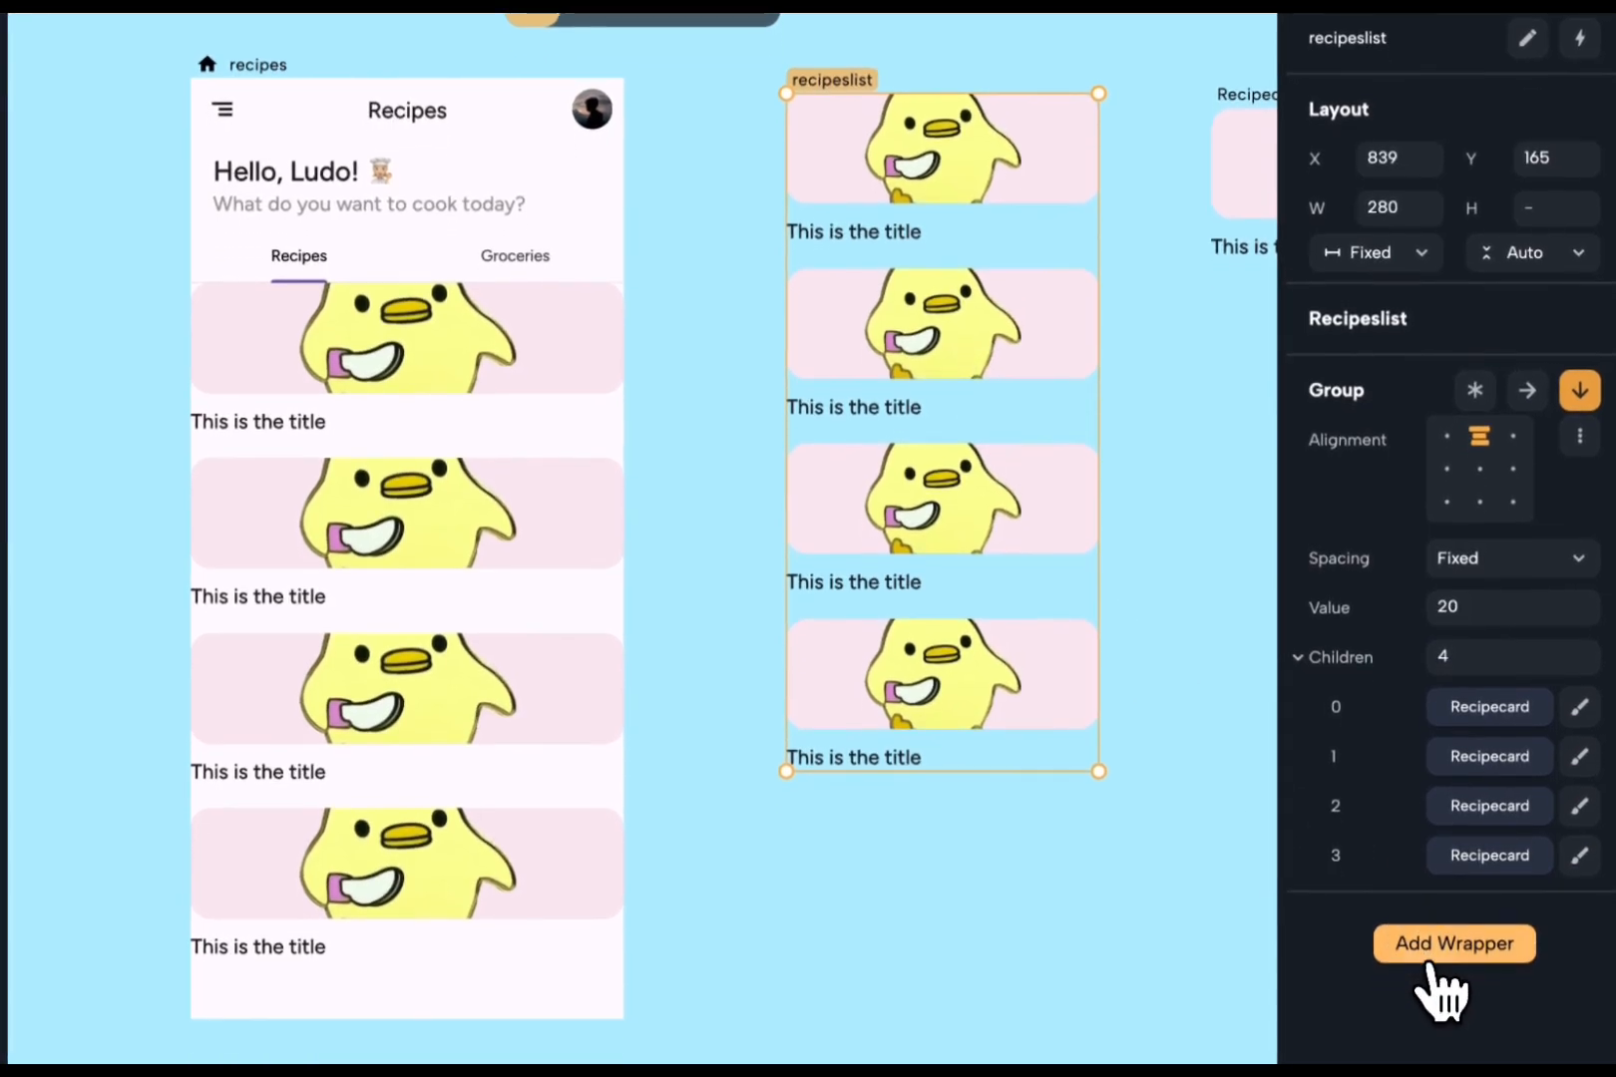
pyautogui.click(1437, 968)
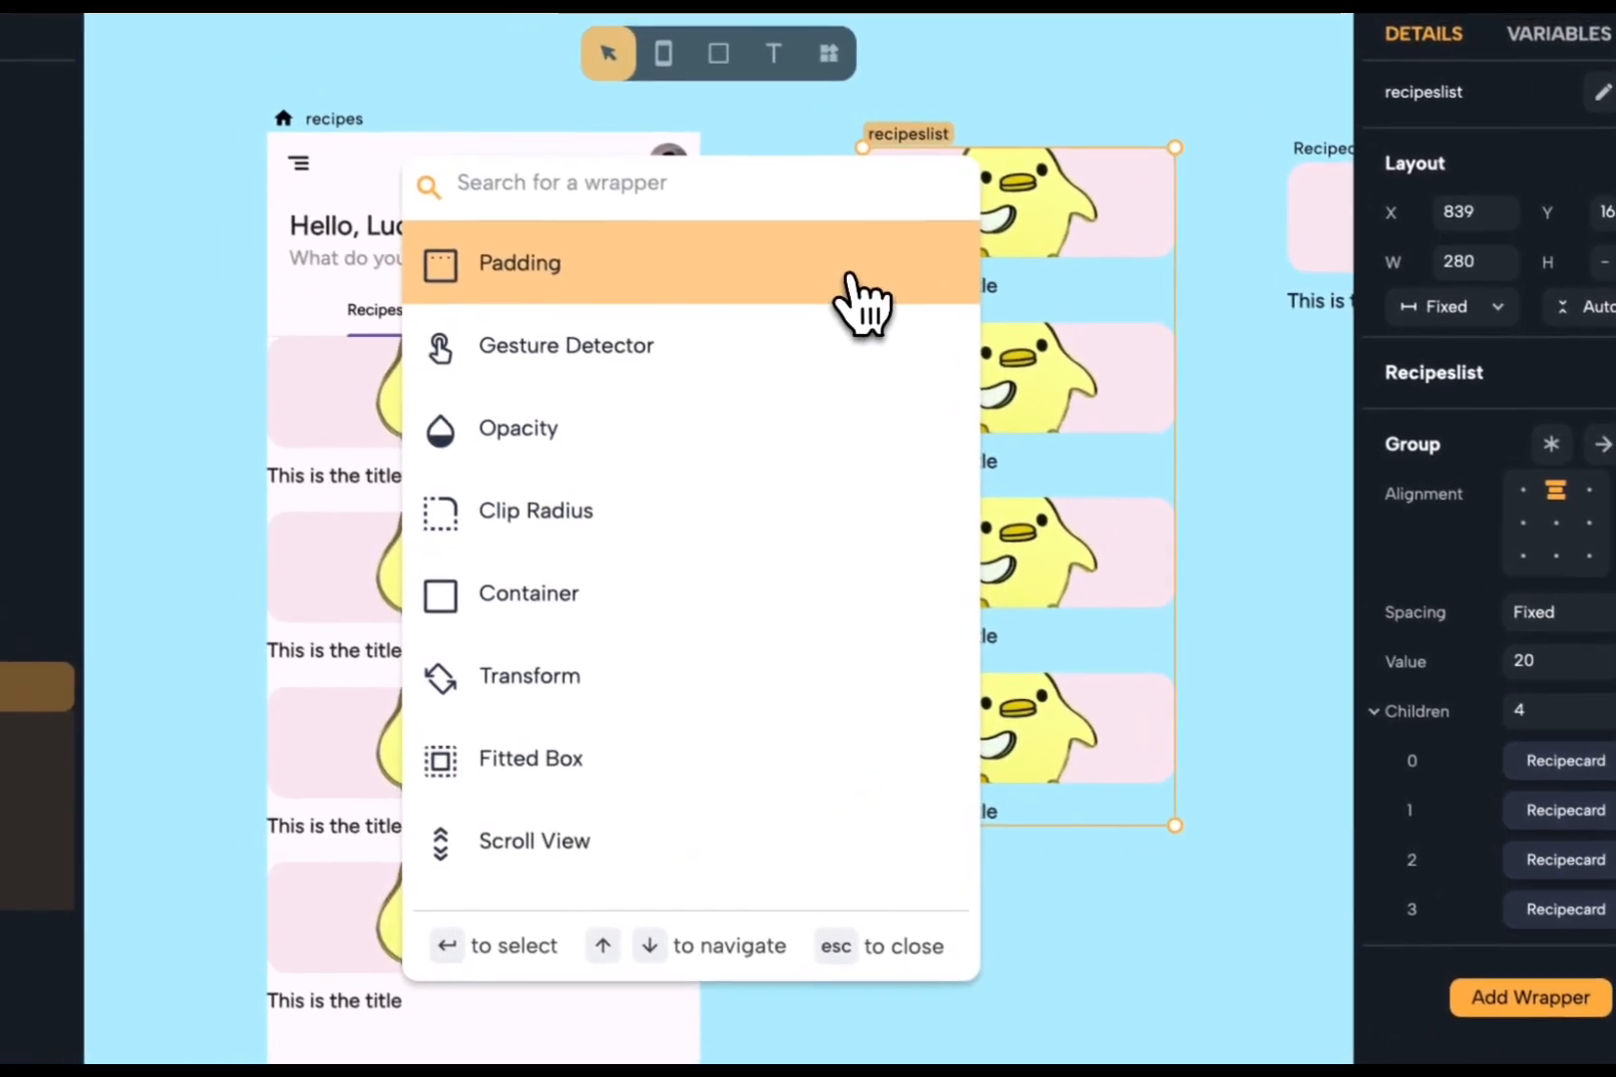
pyautogui.click(803, 244)
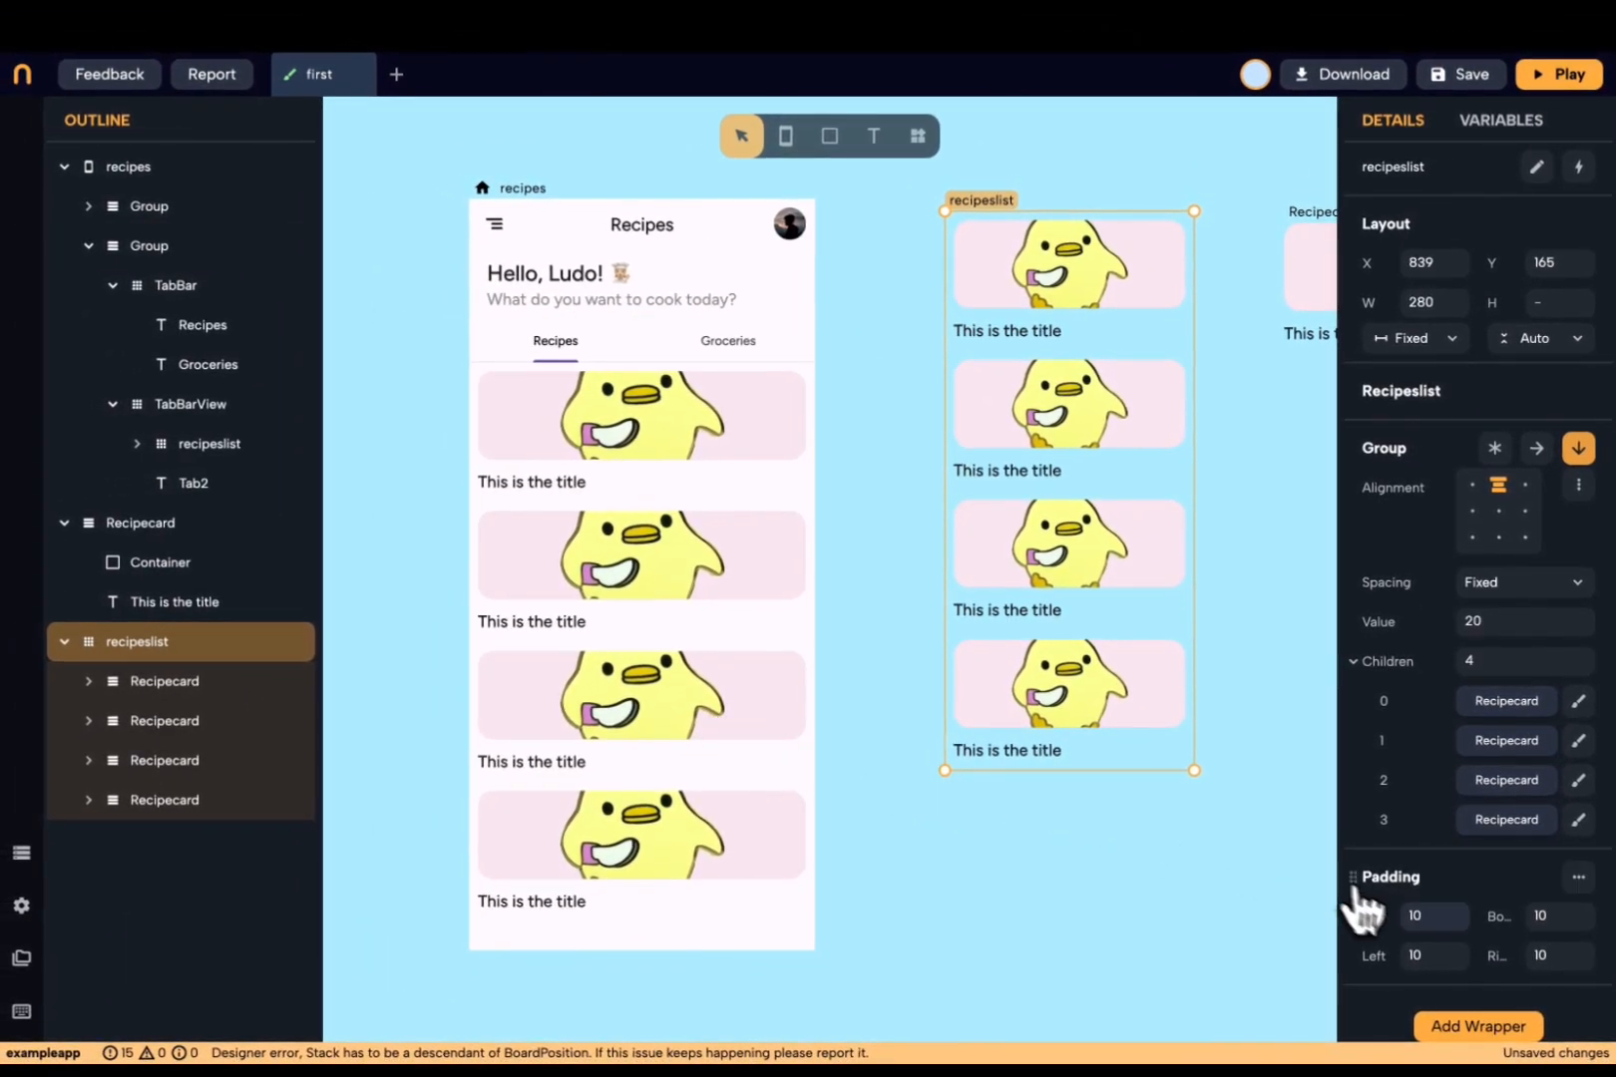
# - Set the recipeslist component's left and right padding to 16
pyautogui.scroll(-1, 1381, 906)
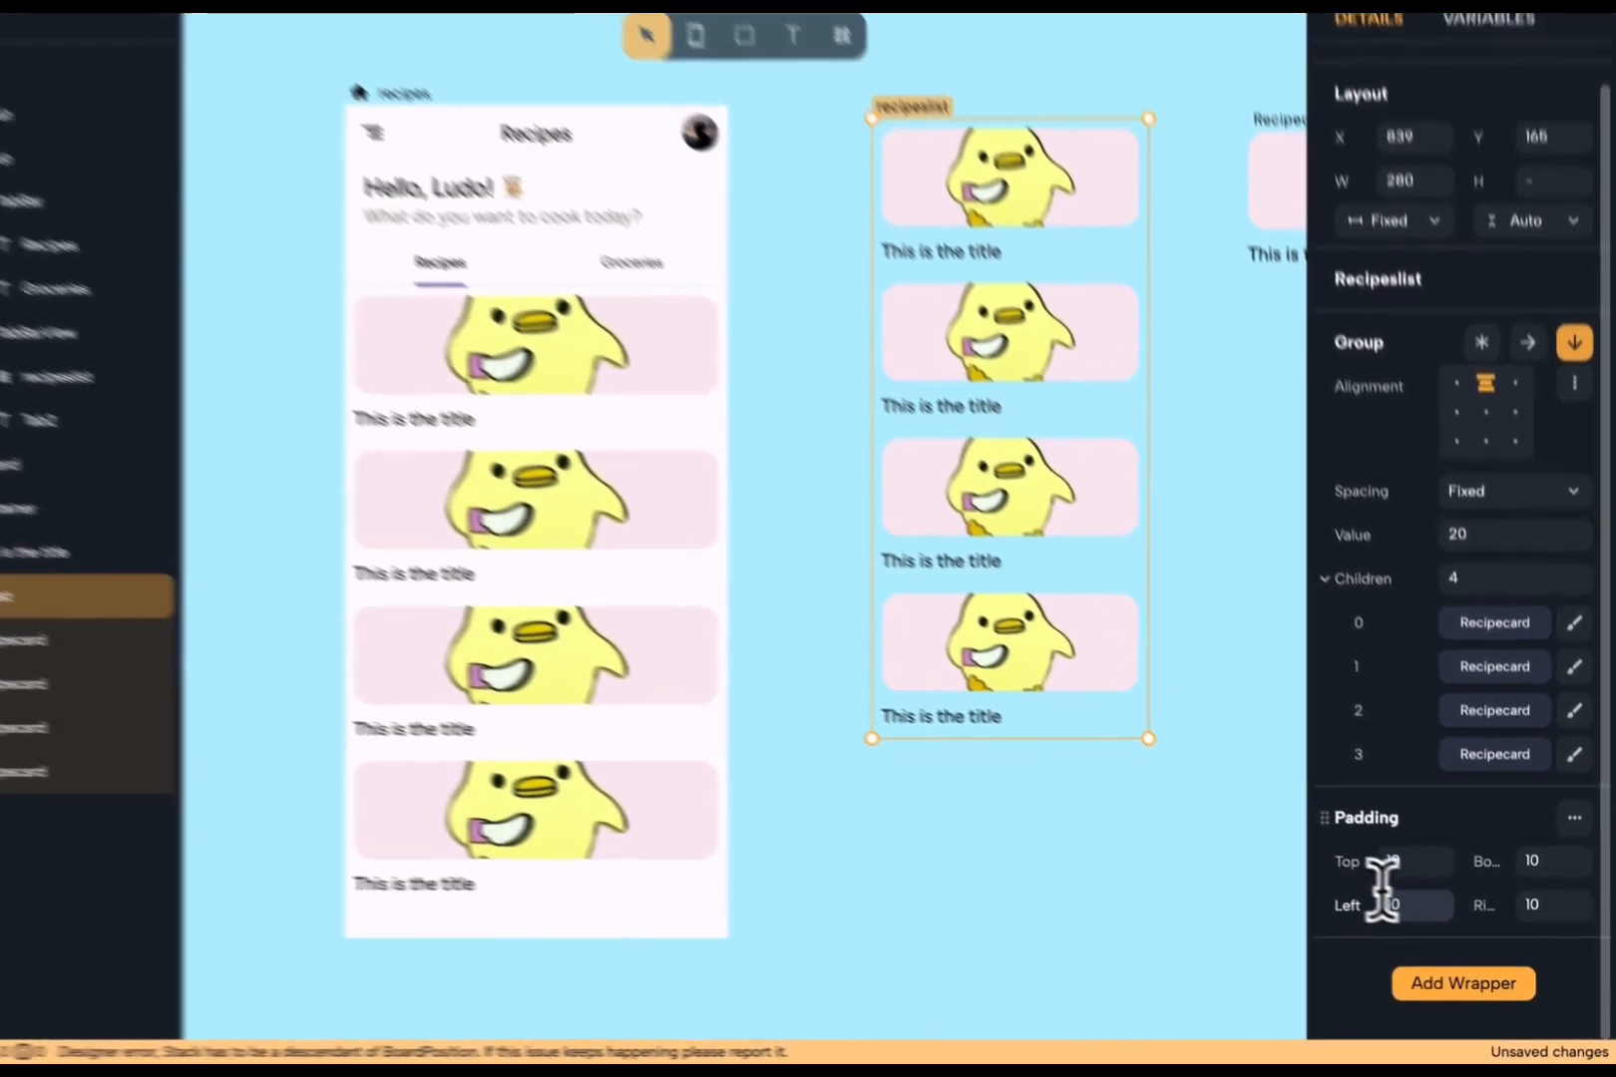
pyautogui.doubleClick(1393, 905)
pyautogui.write('16')
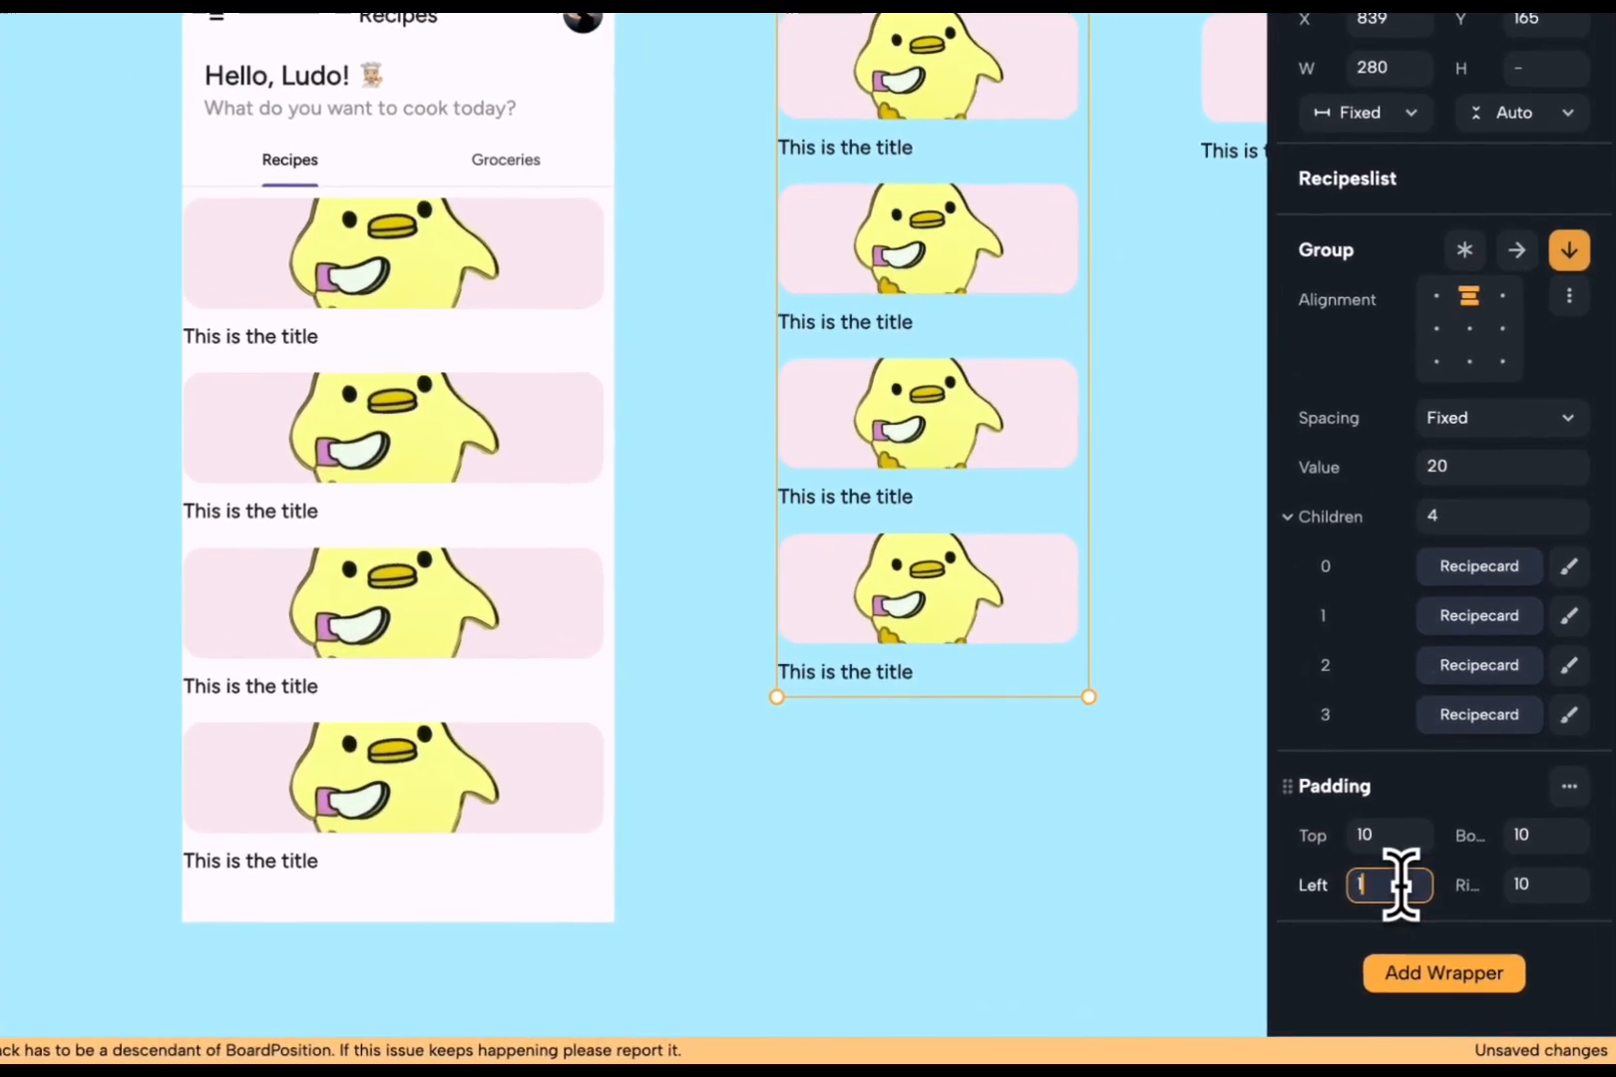
pyautogui.write('16')
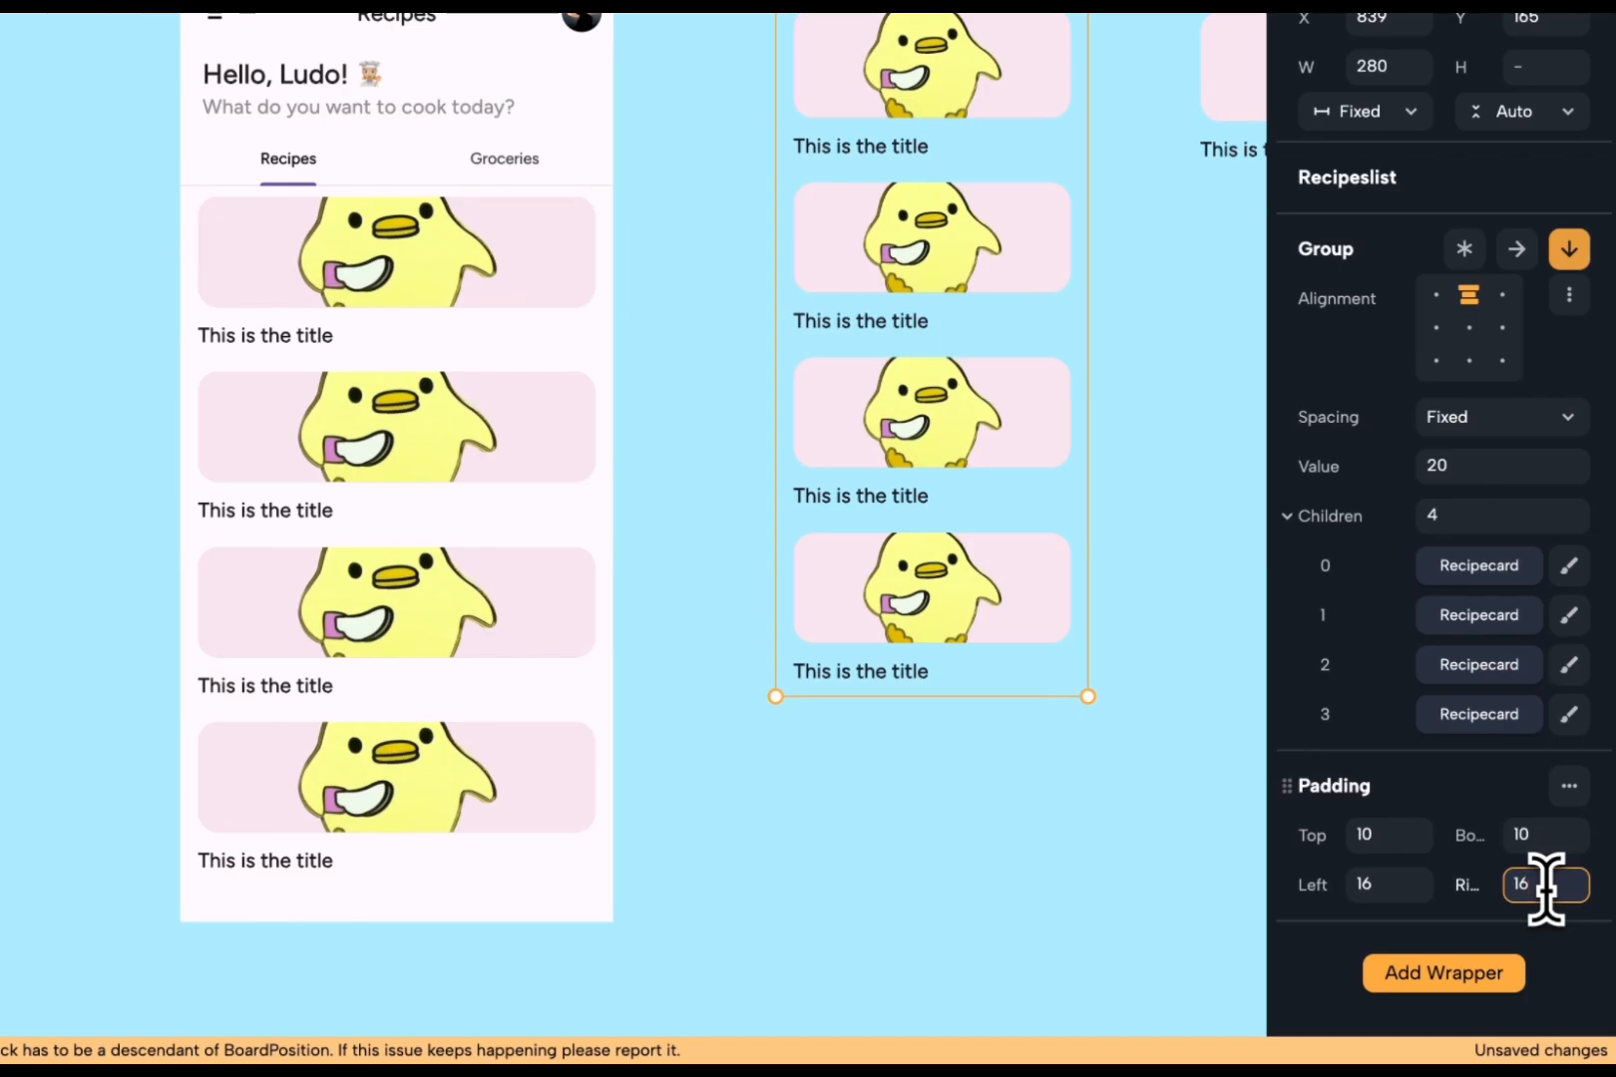
pyautogui.click(1017, 875)
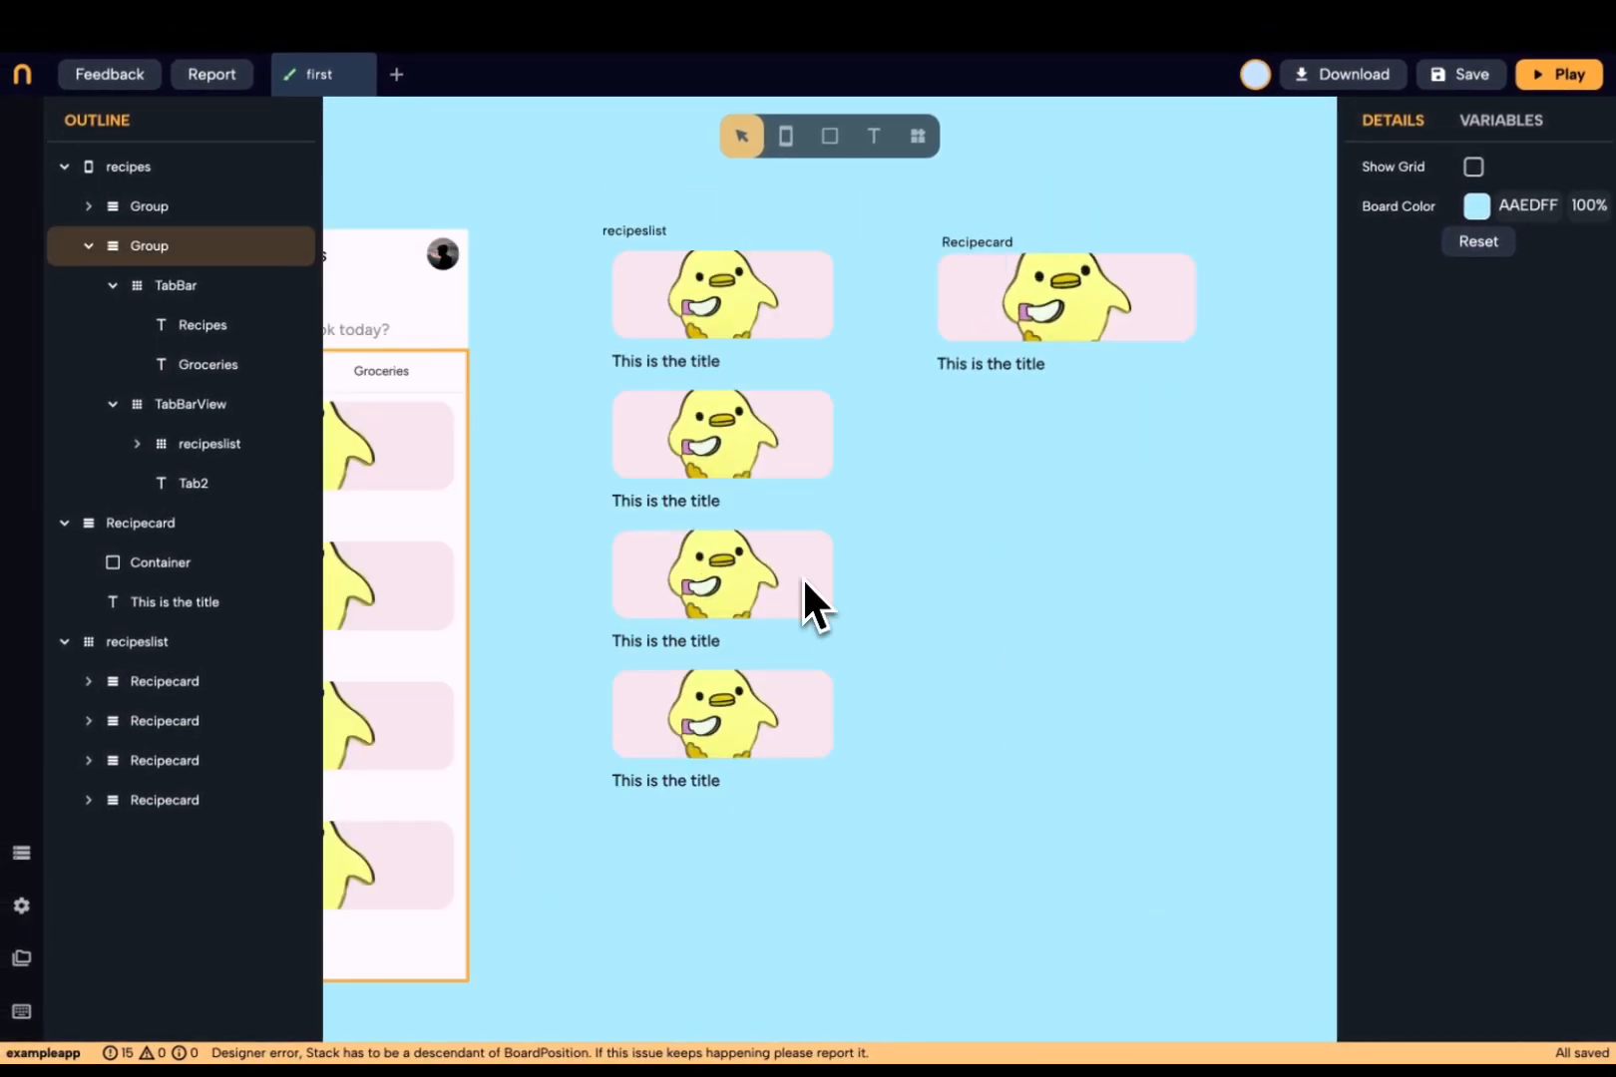
# - Link the image URL of the Recipecard component's container to a newly created variable
pyautogui.click(958, 318)
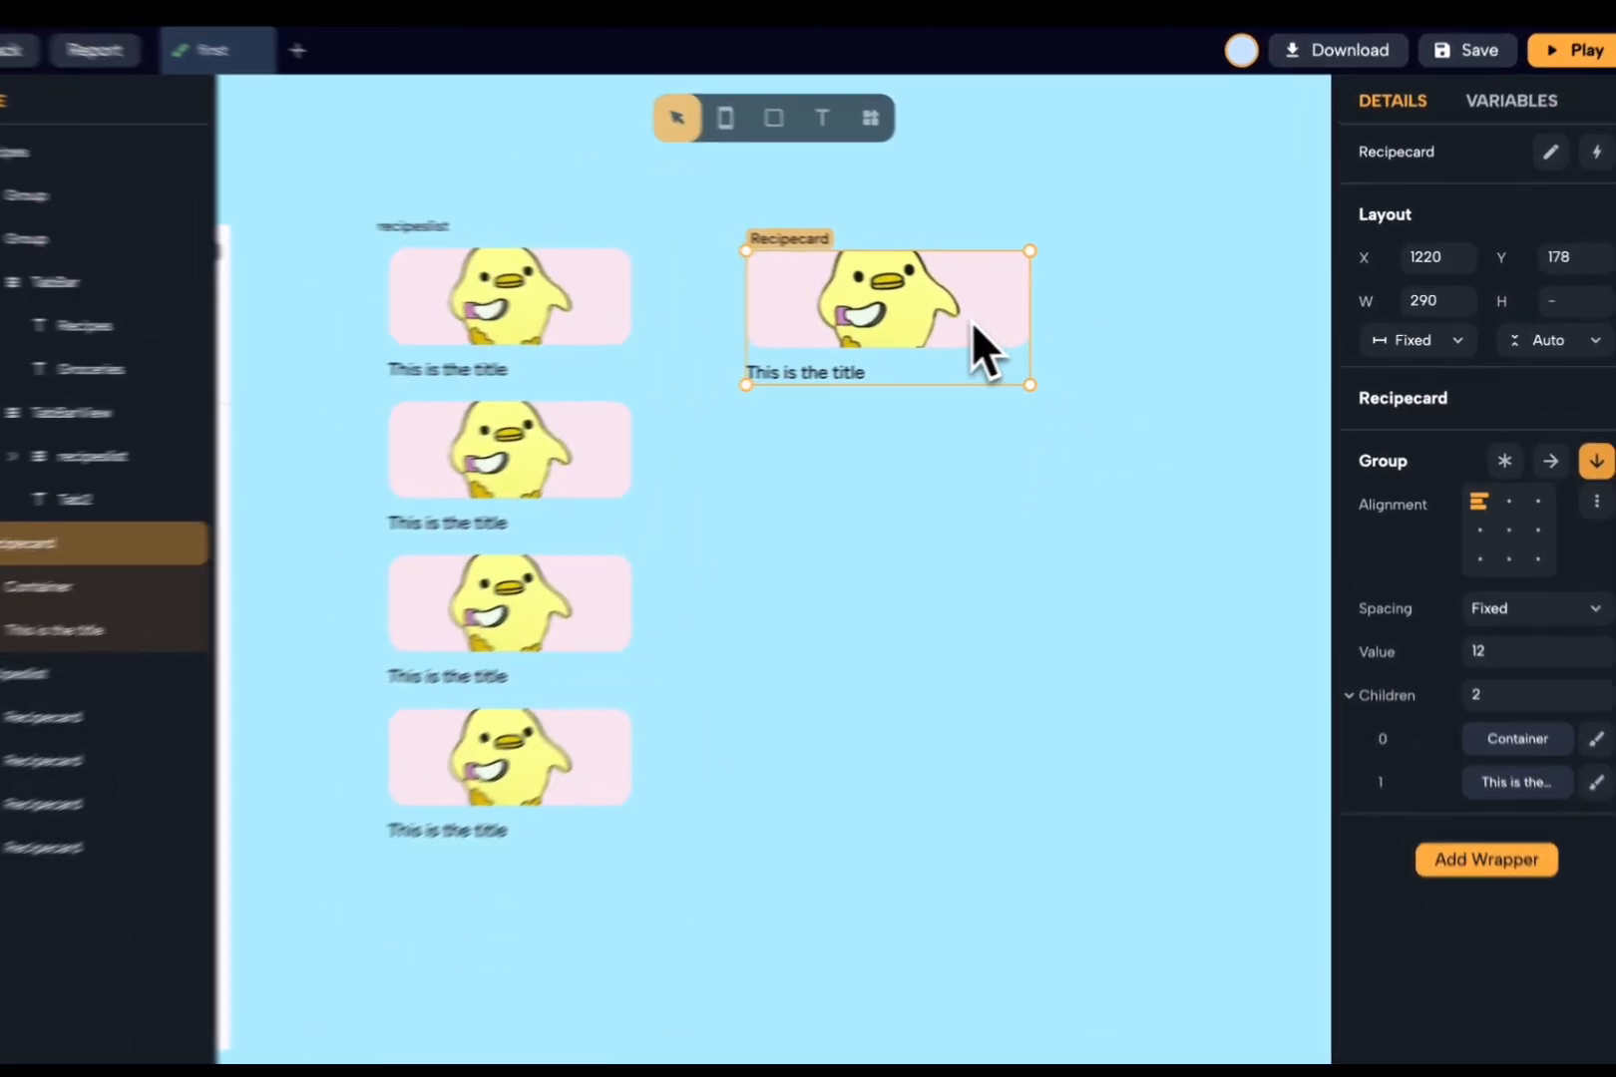
pyautogui.click(972, 330)
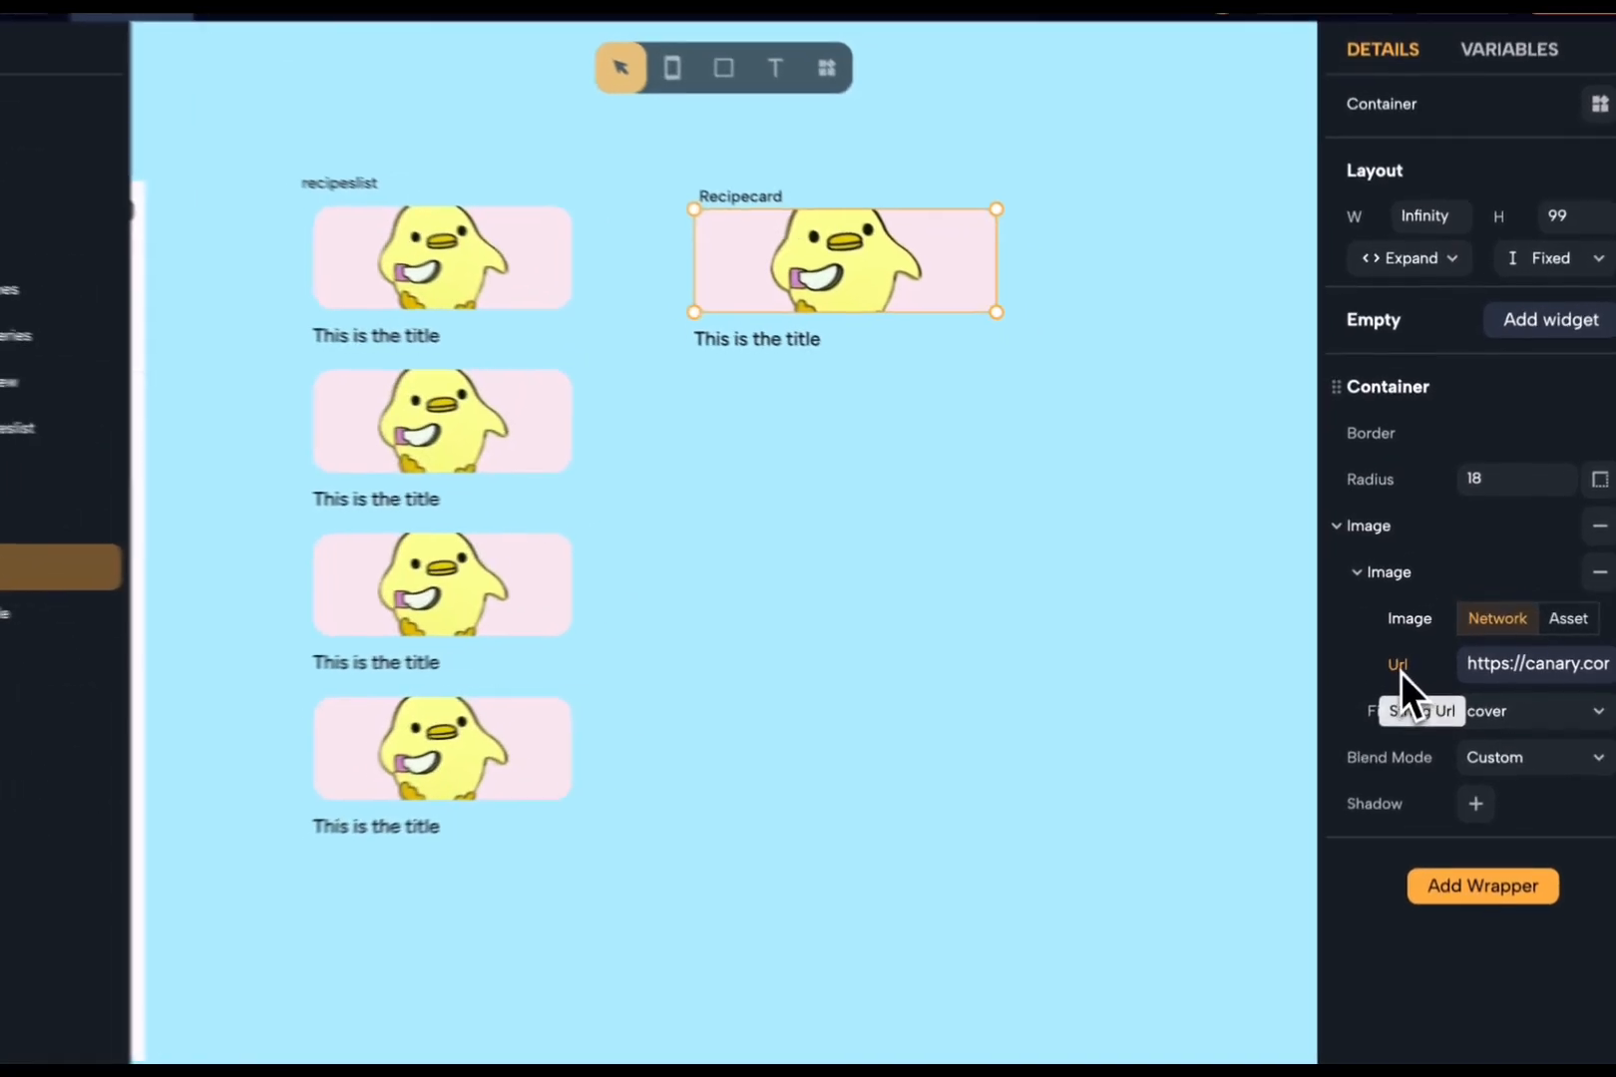
pyautogui.click(1405, 647)
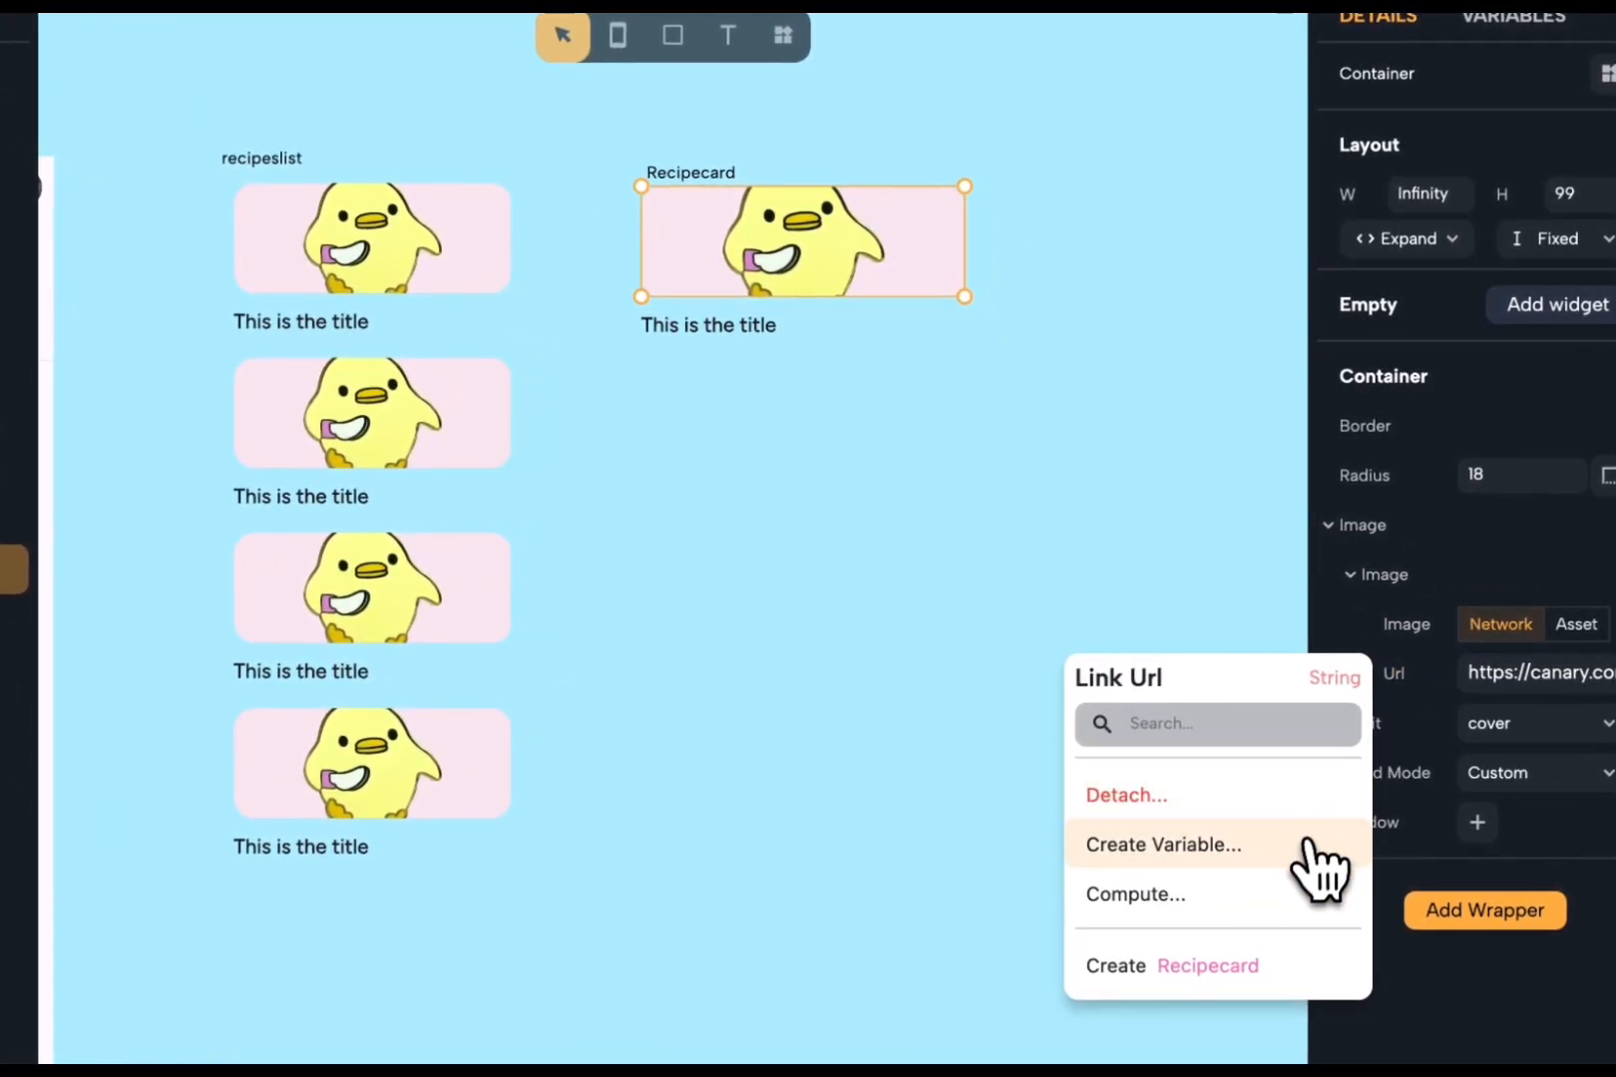
pyautogui.click(1314, 876)
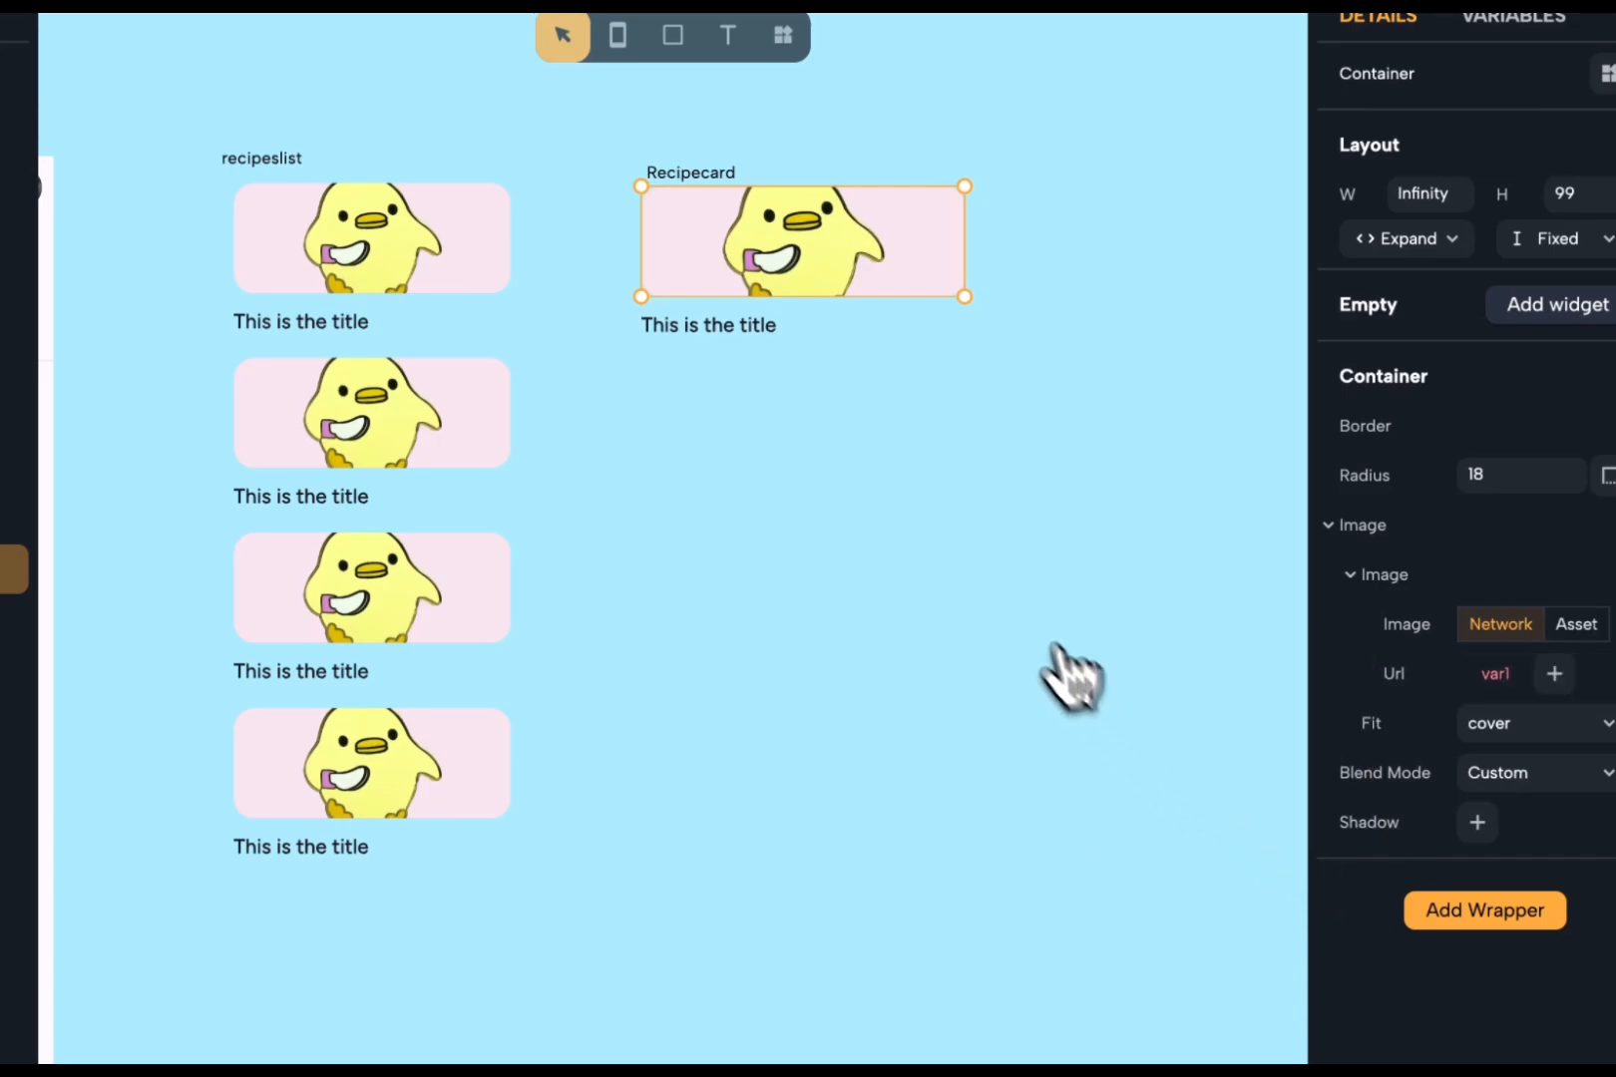
# - Link the text of the Recipecard component's title to a second newly created variable
pyautogui.click(741, 335)
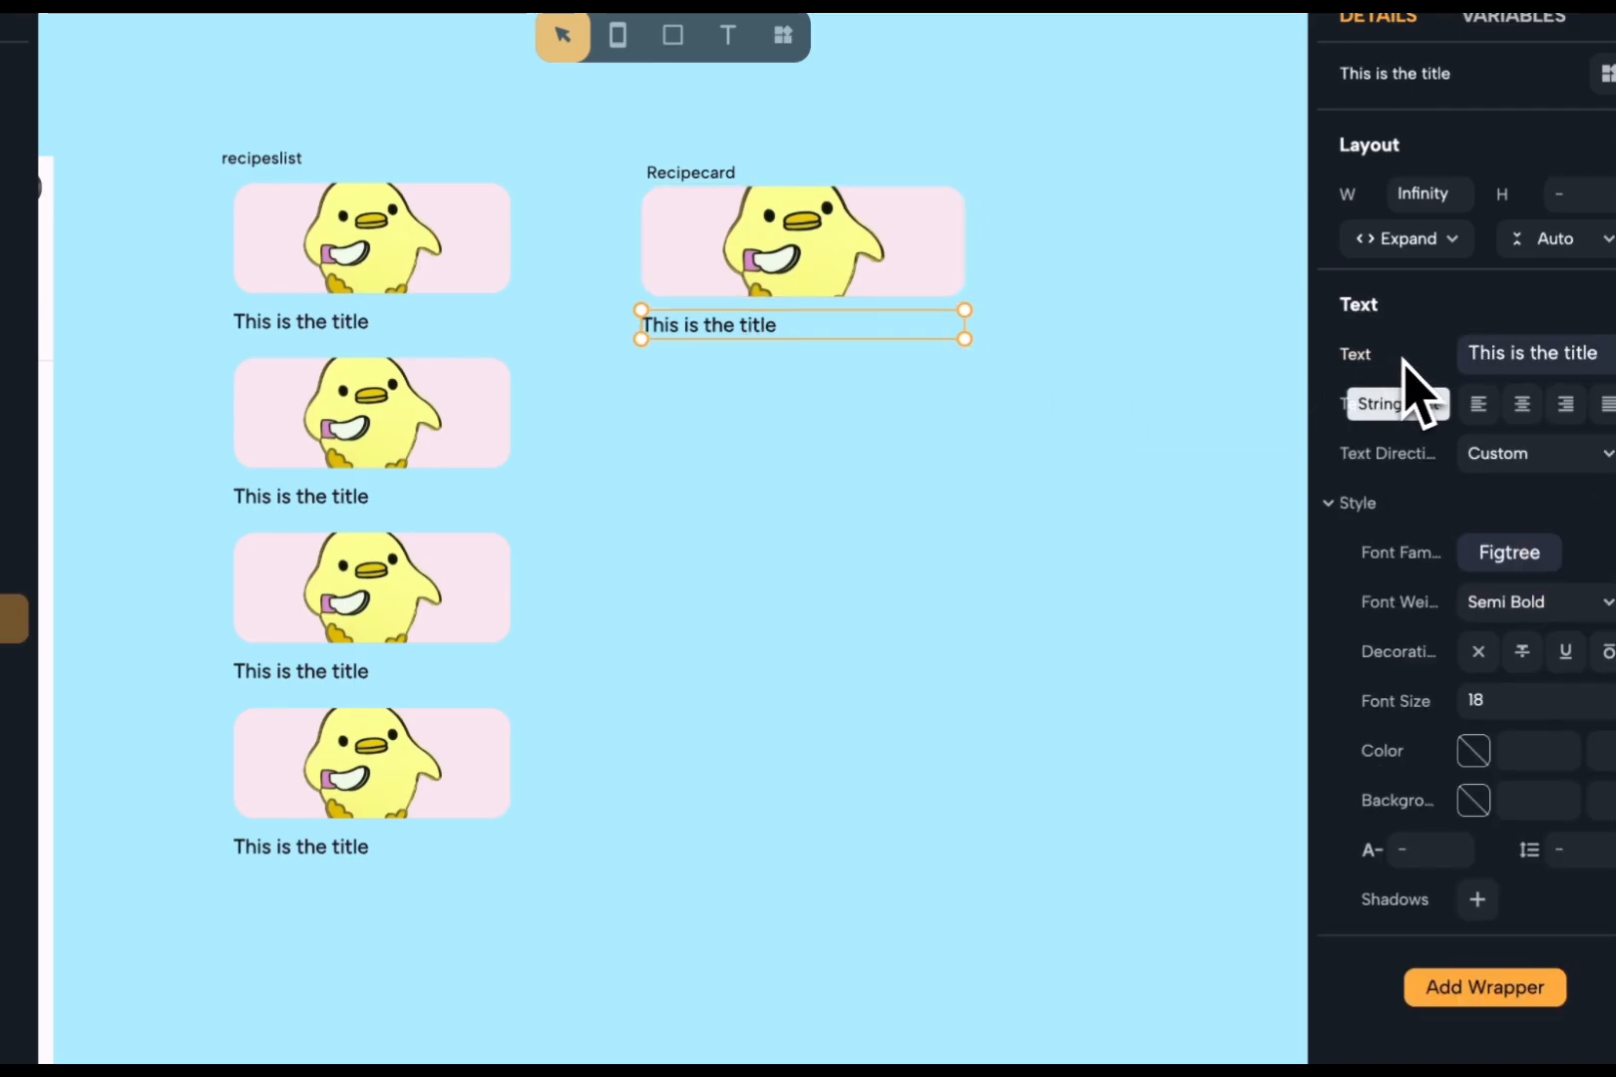
pyautogui.click(1353, 357)
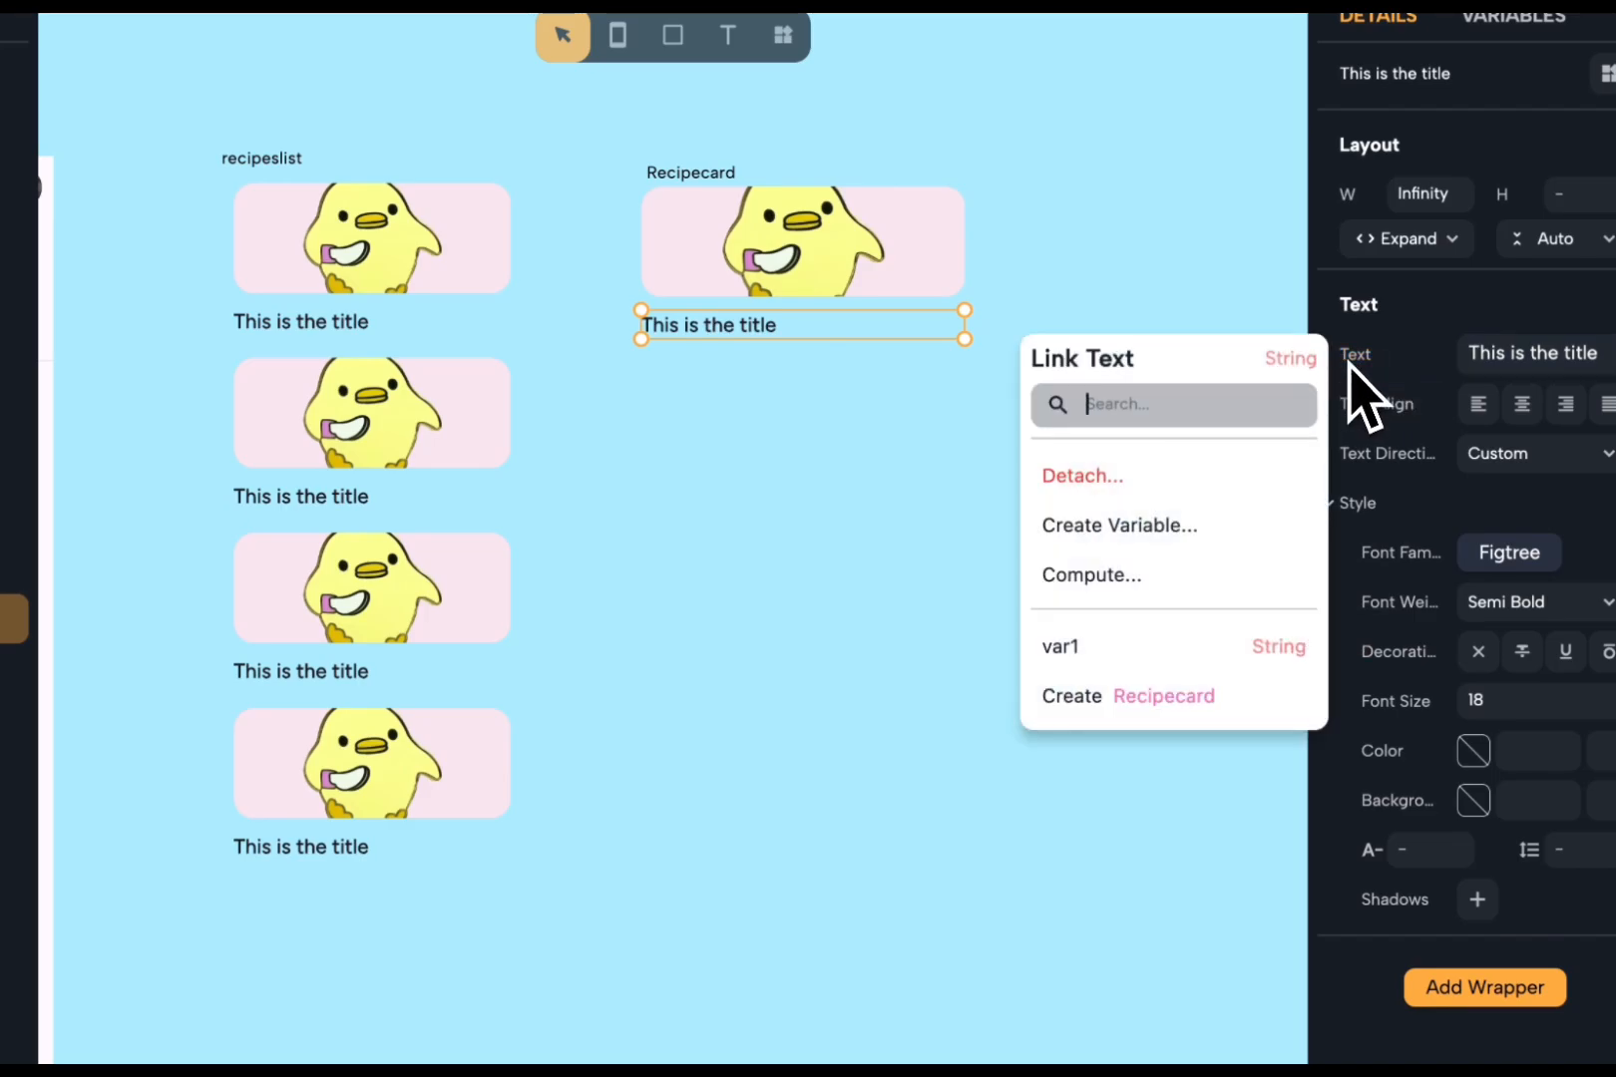
pyautogui.click(1259, 549)
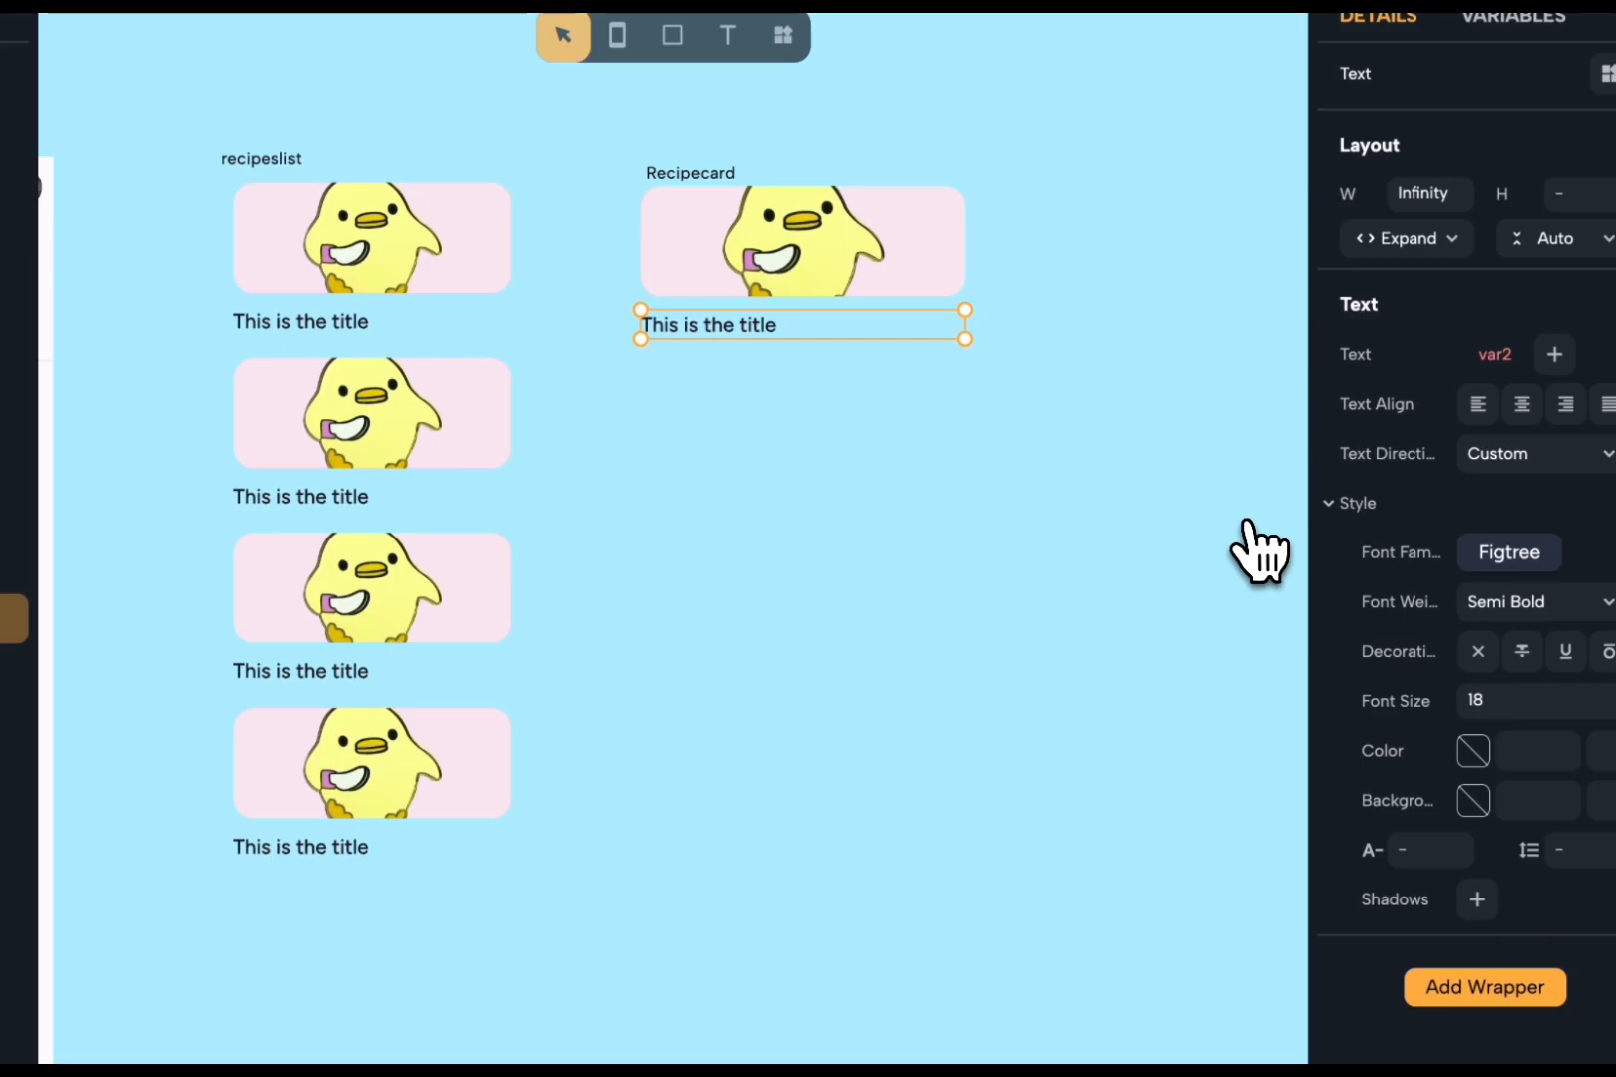
pyautogui.click(967, 498)
pyautogui.hscroll(-5, 966, 498)
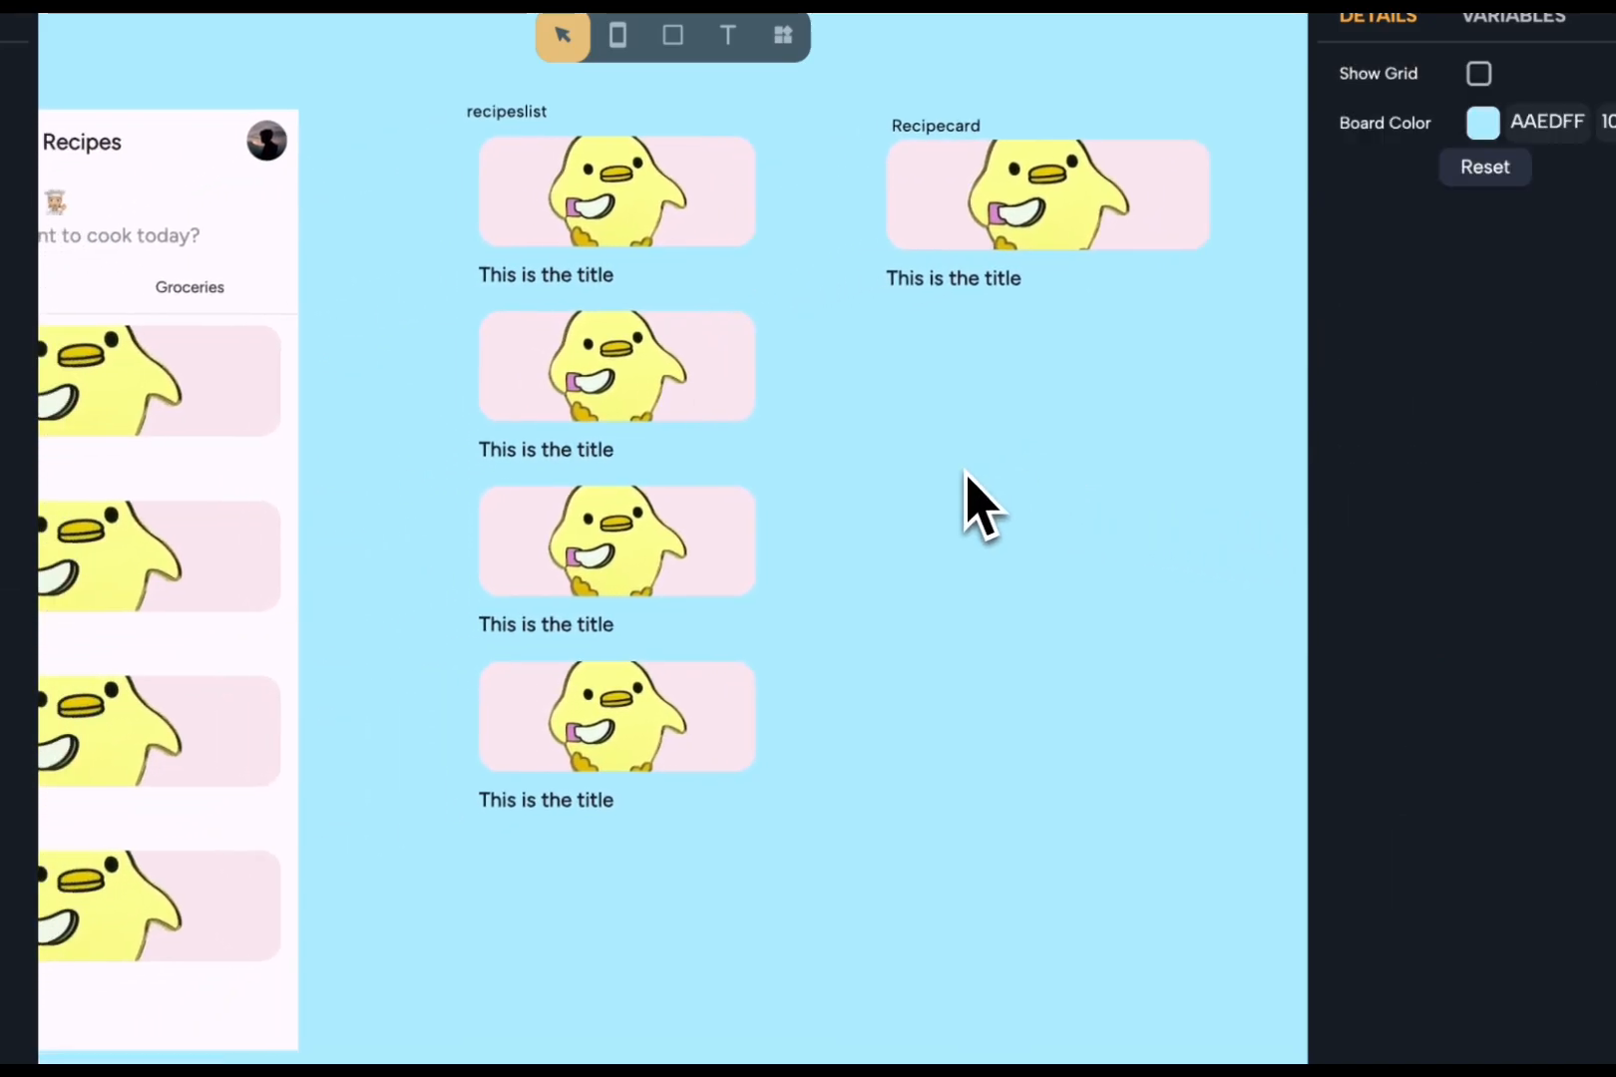
pyautogui.hscroll(-2, 967, 498)
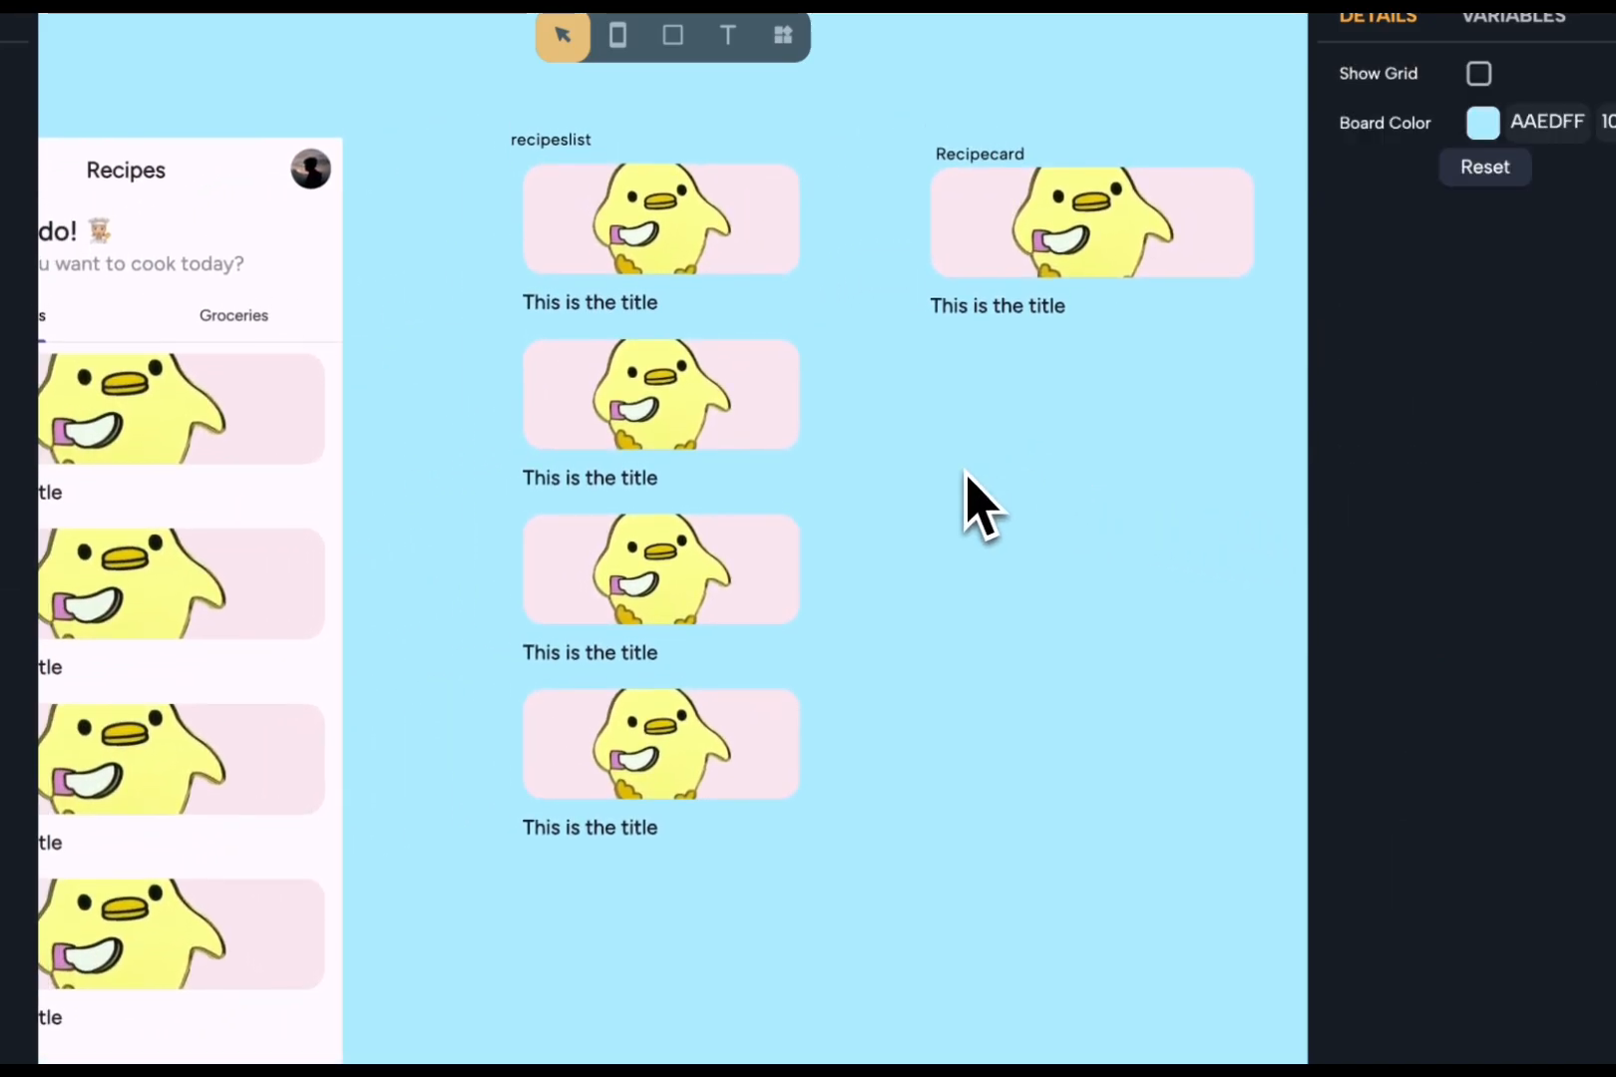
# - Set the title variable Var2 of the first card in recipeslist to "Pasta with Pesto 🌱"
pyautogui.click(708, 259)
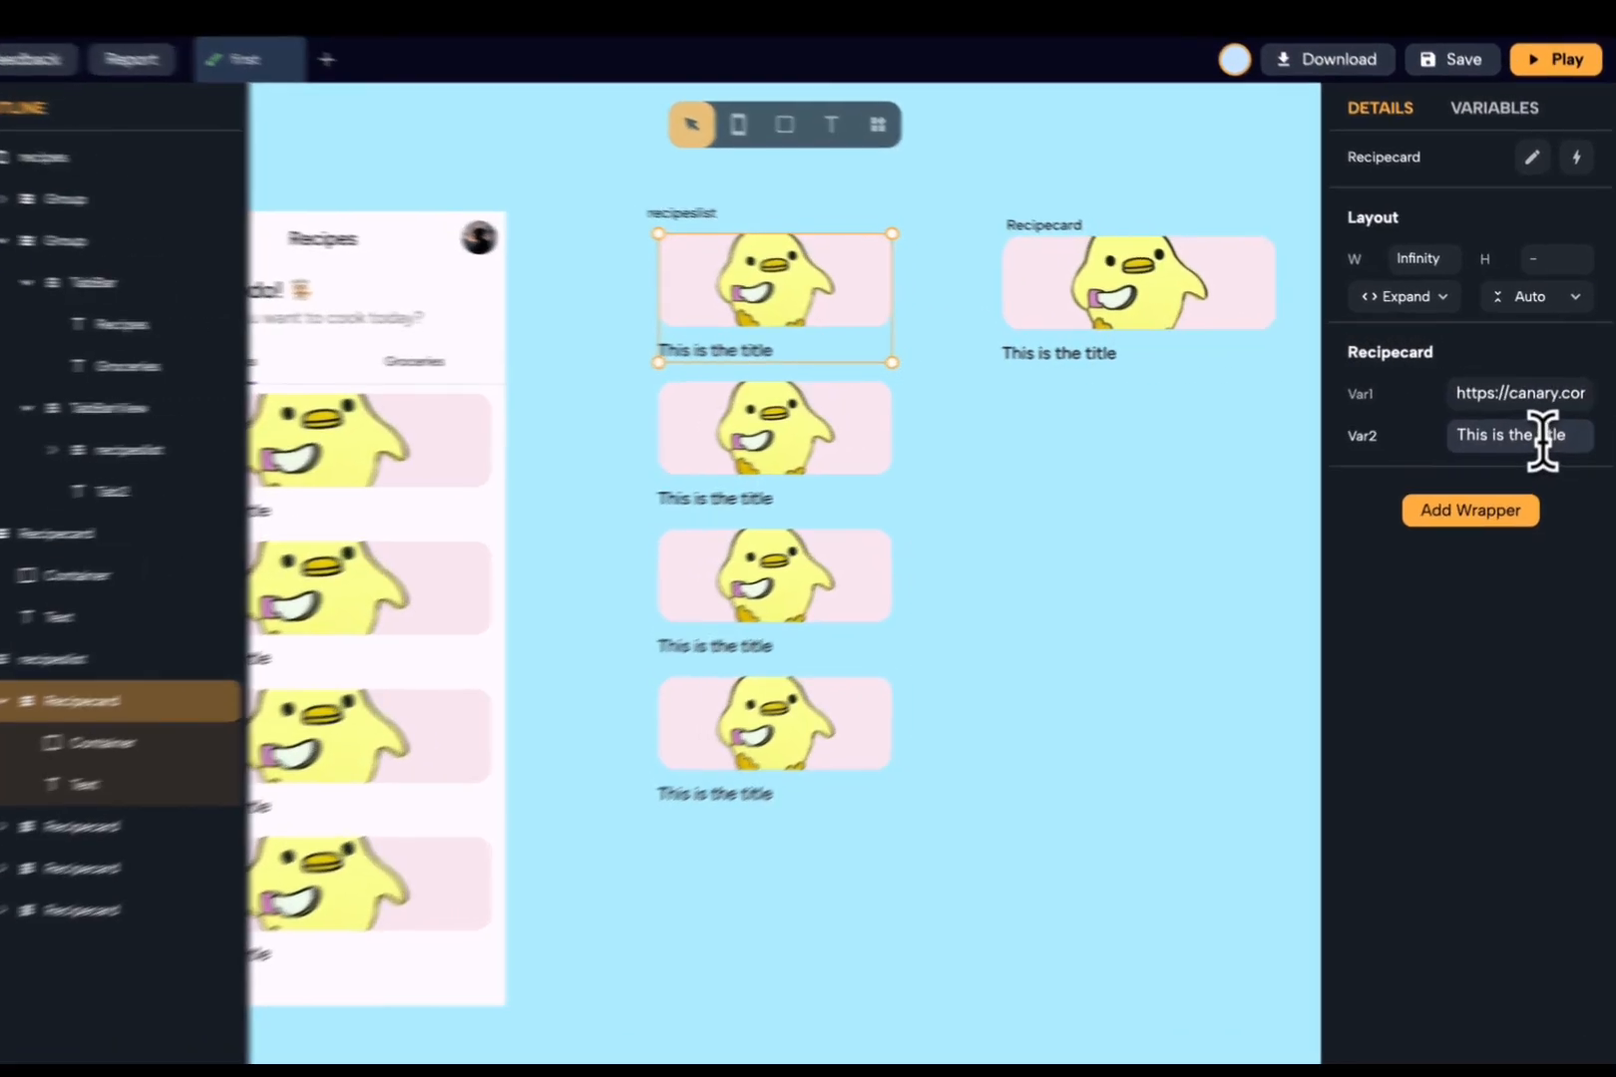
pyautogui.doubleClick(1546, 430)
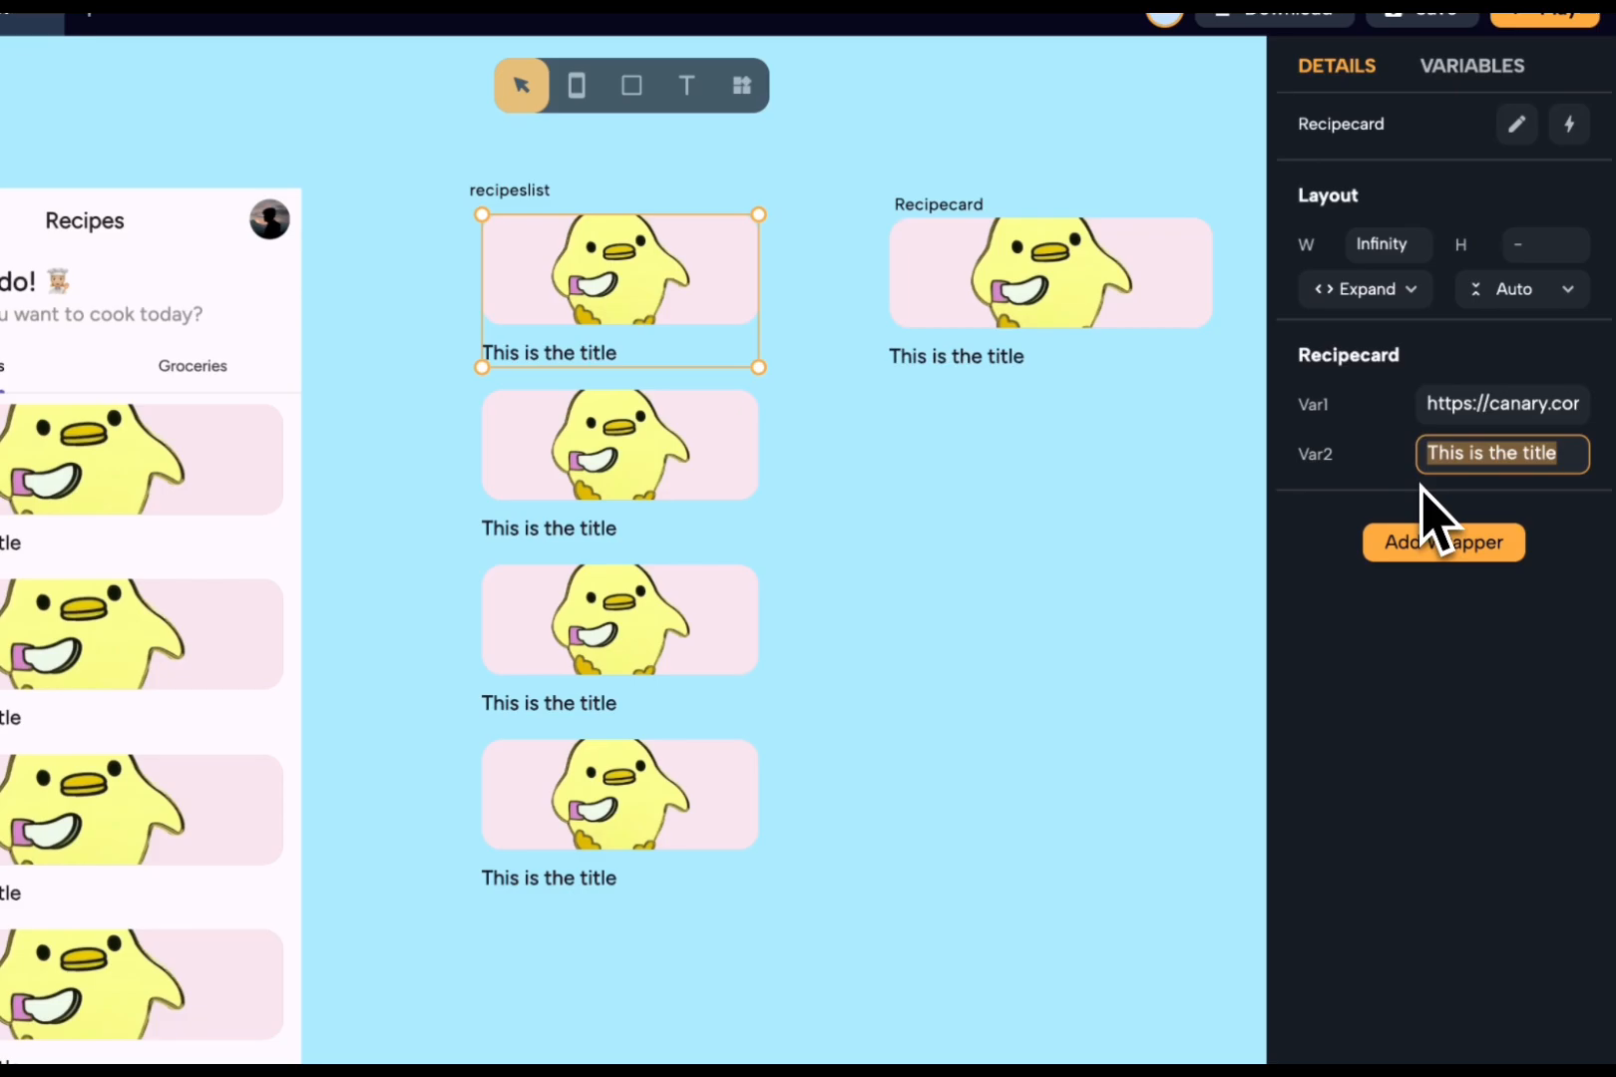
pyautogui.write('Pasta ')
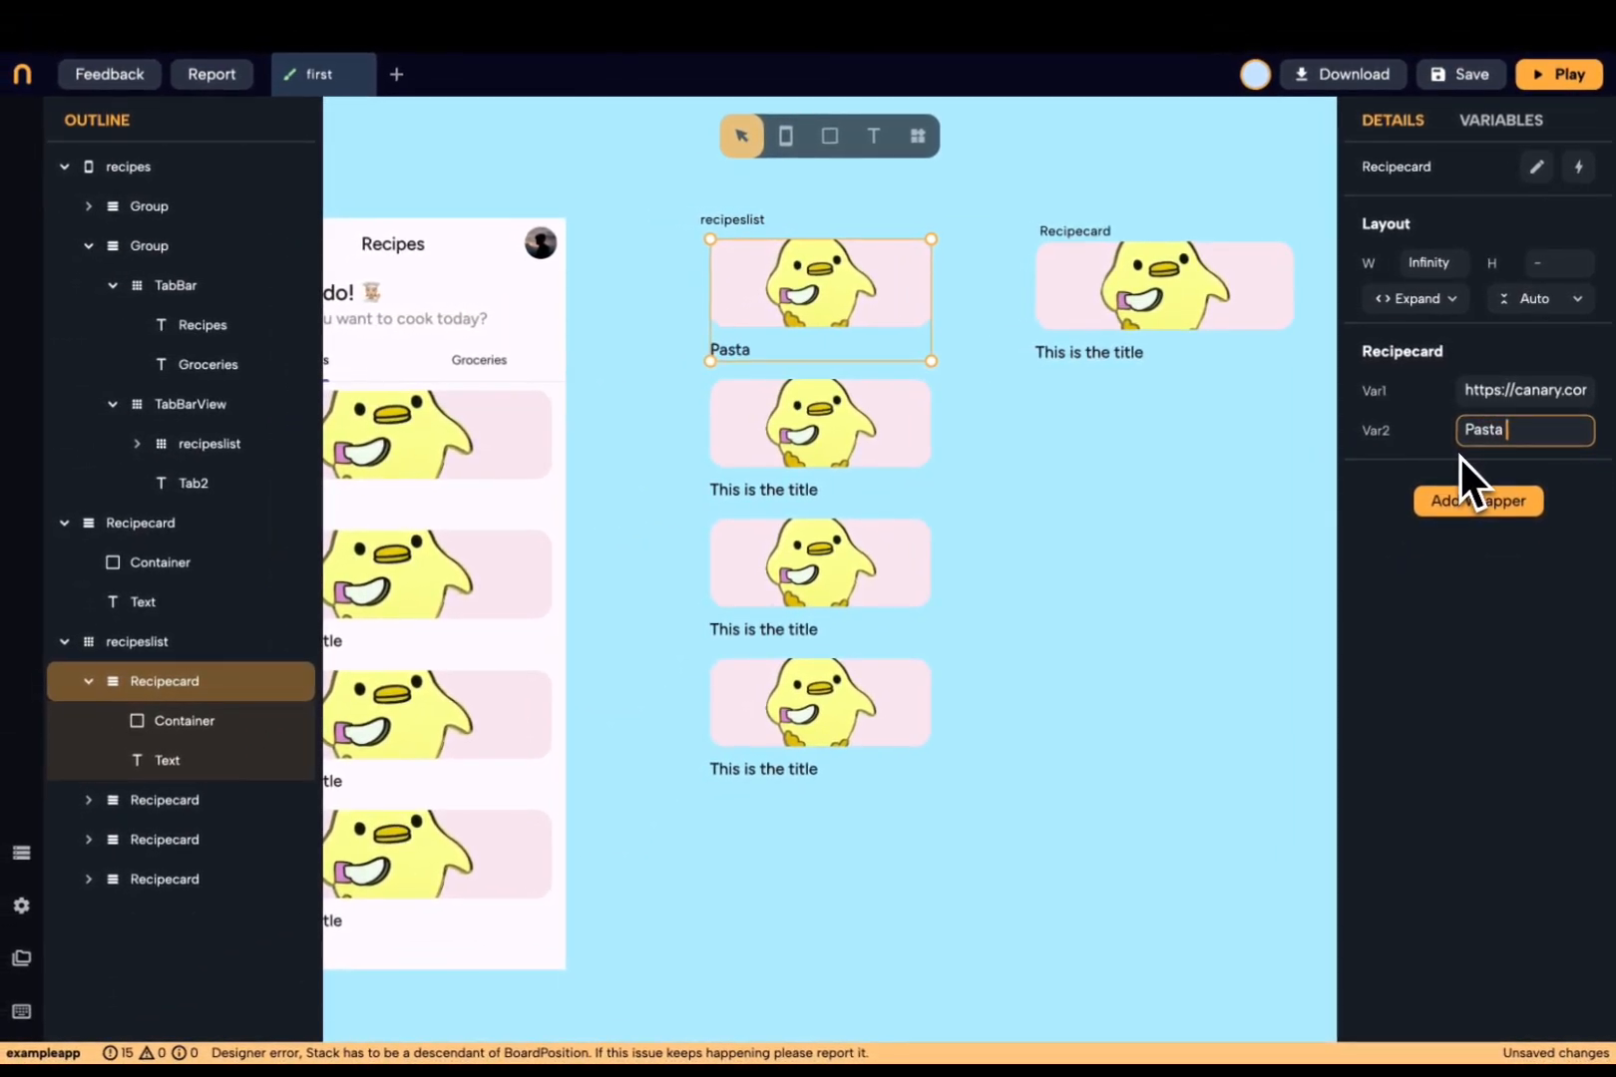
pyautogui.write('with Pesto 🌱')
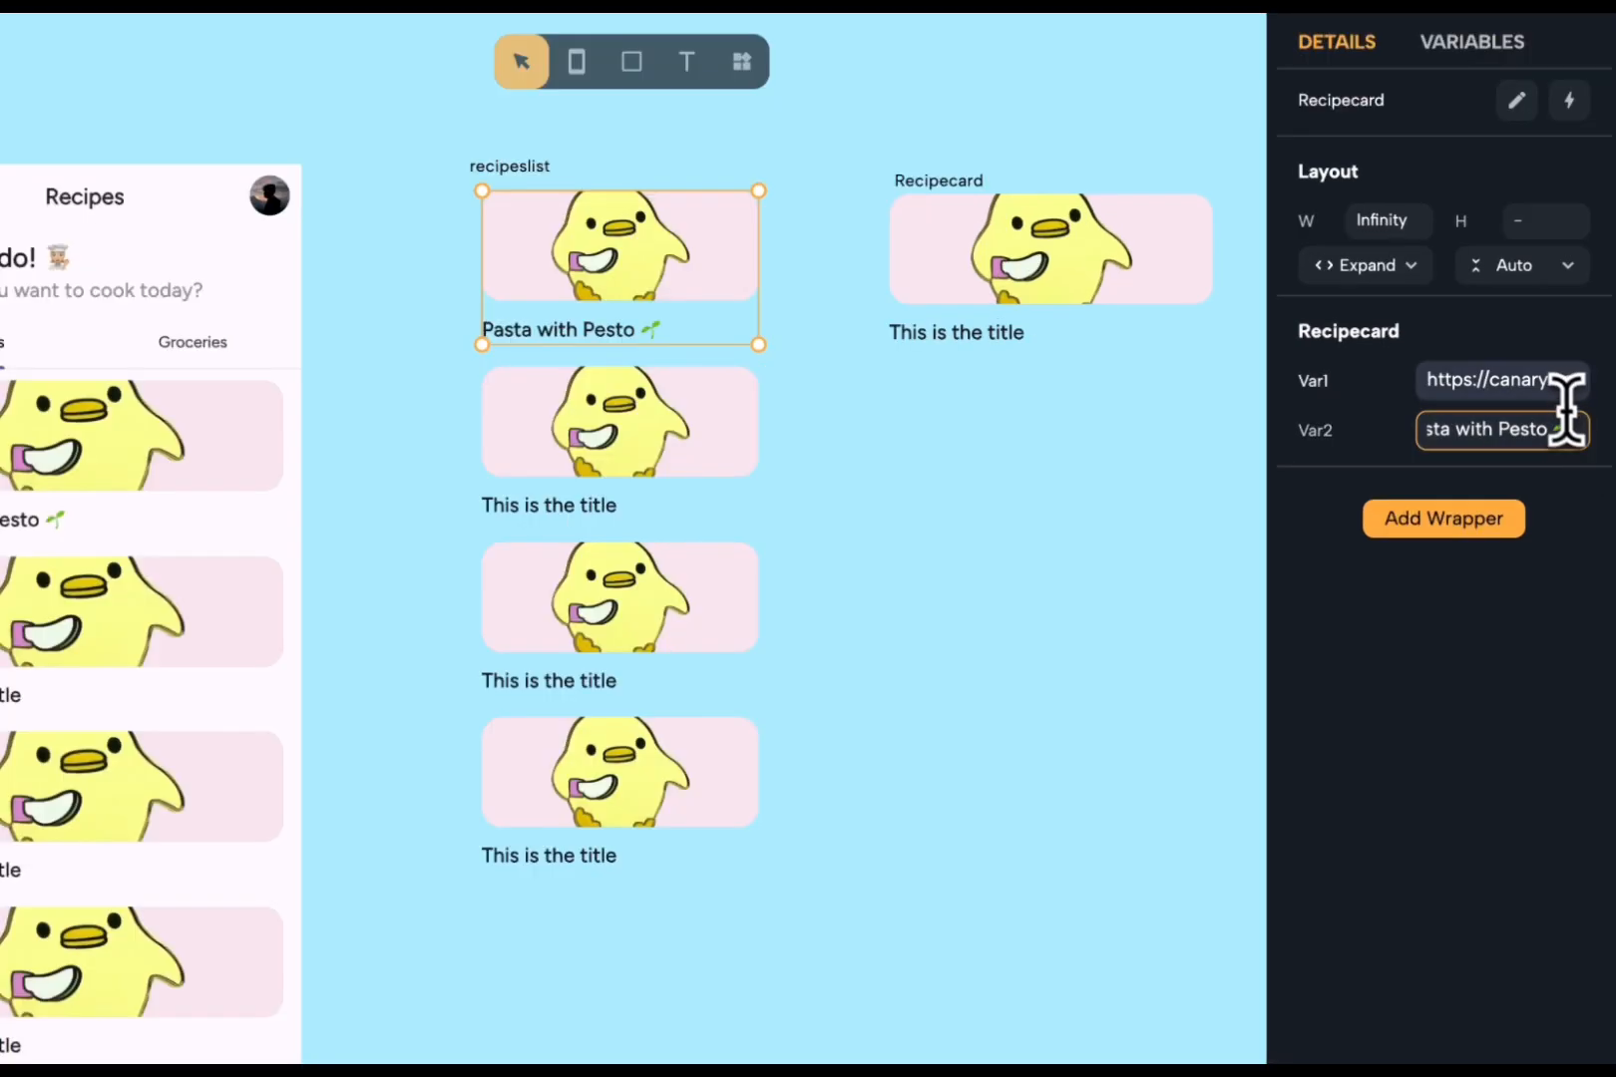
# - Replace the first card's image URL in Var1 with the copied address of the pesto pasta picture
pyautogui.click(1562, 394)
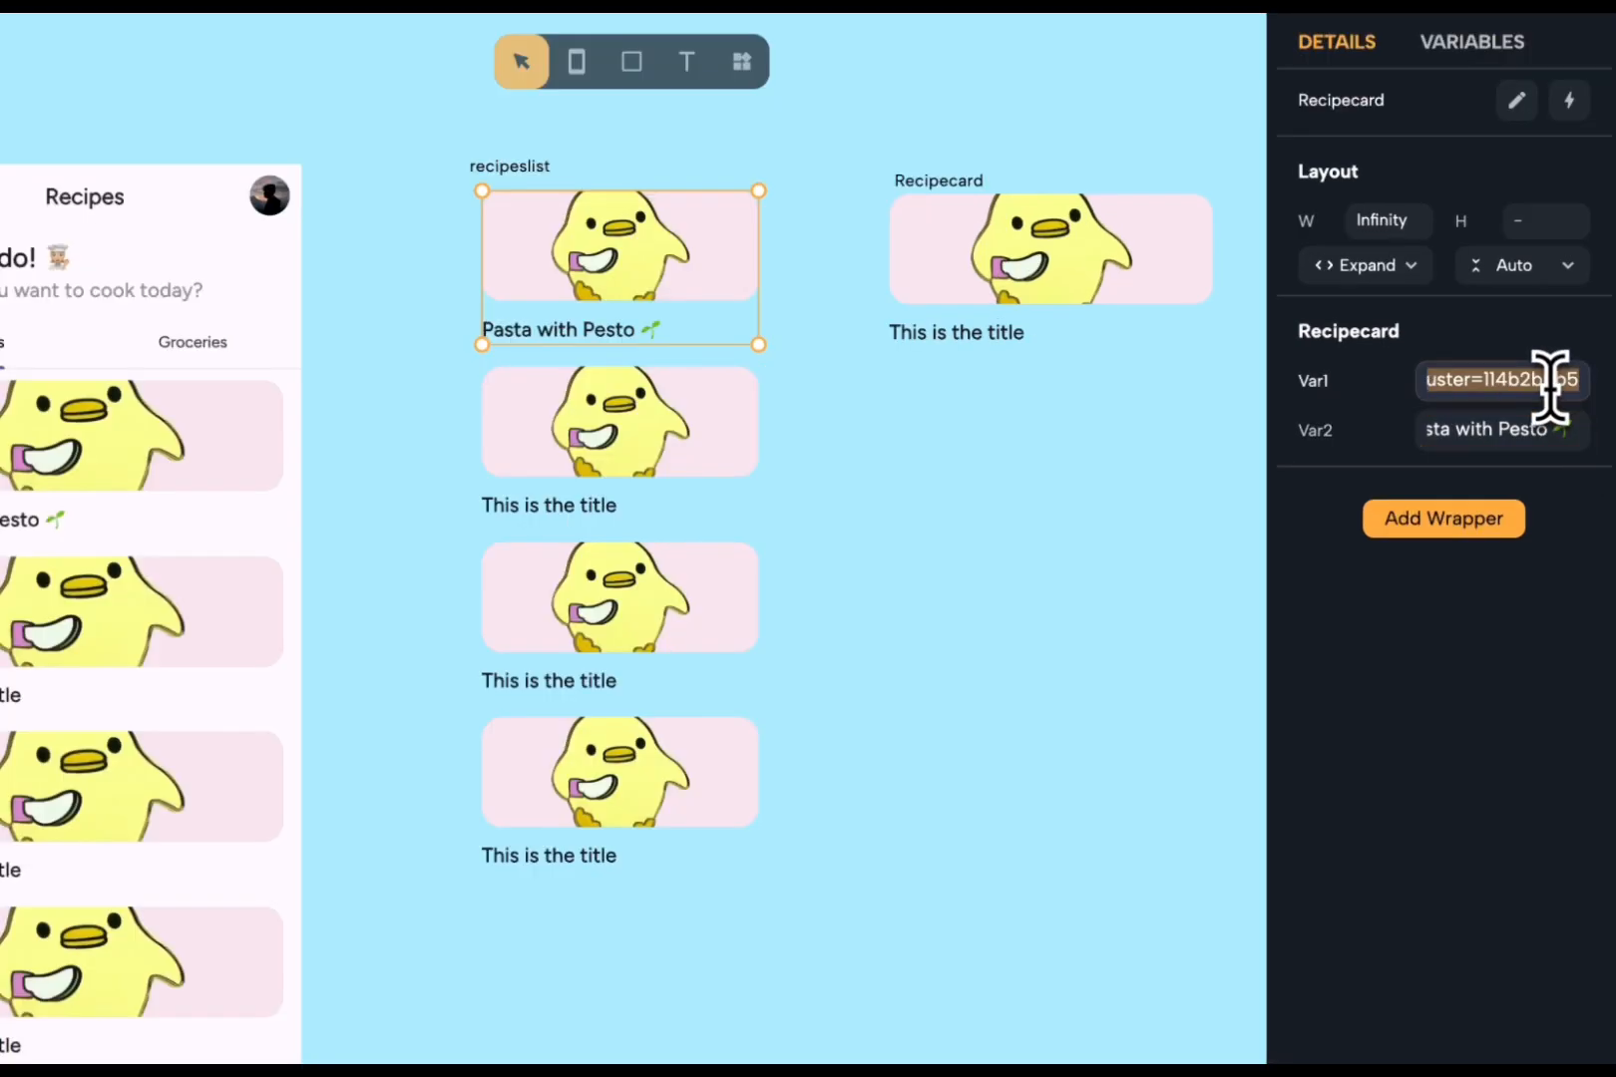
pyautogui.press('BackSpace')
pyautogui.press('super+v')
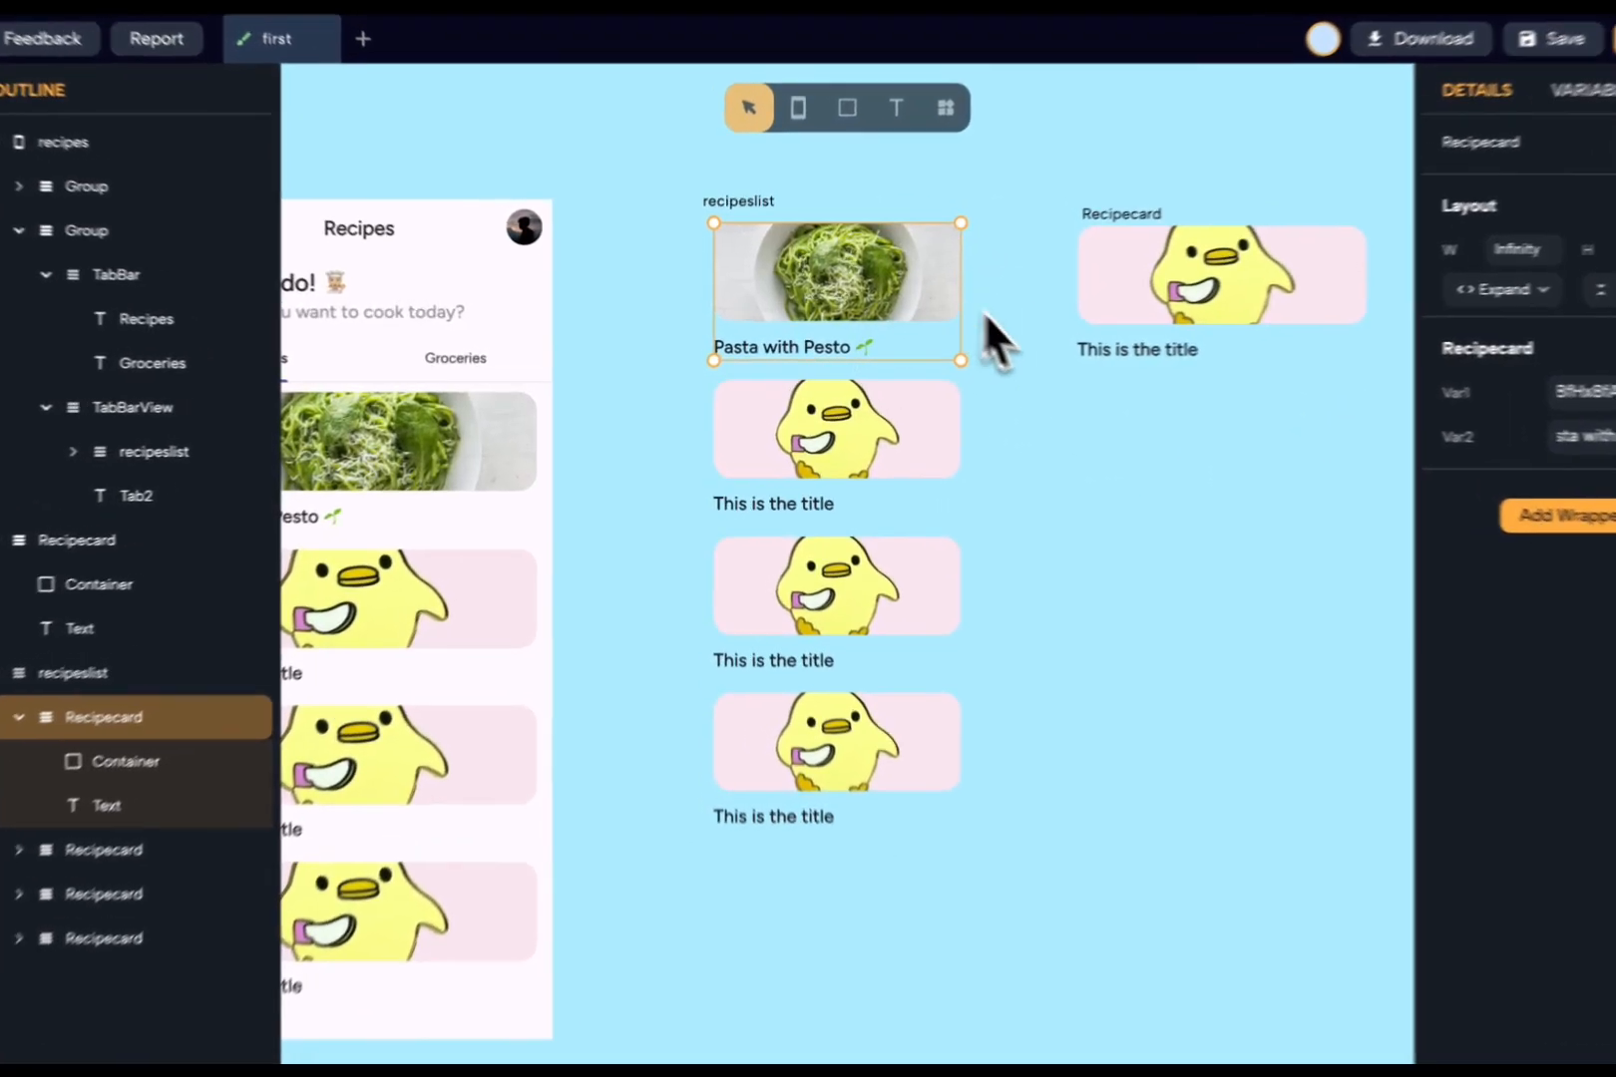
pyautogui.click(988, 369)
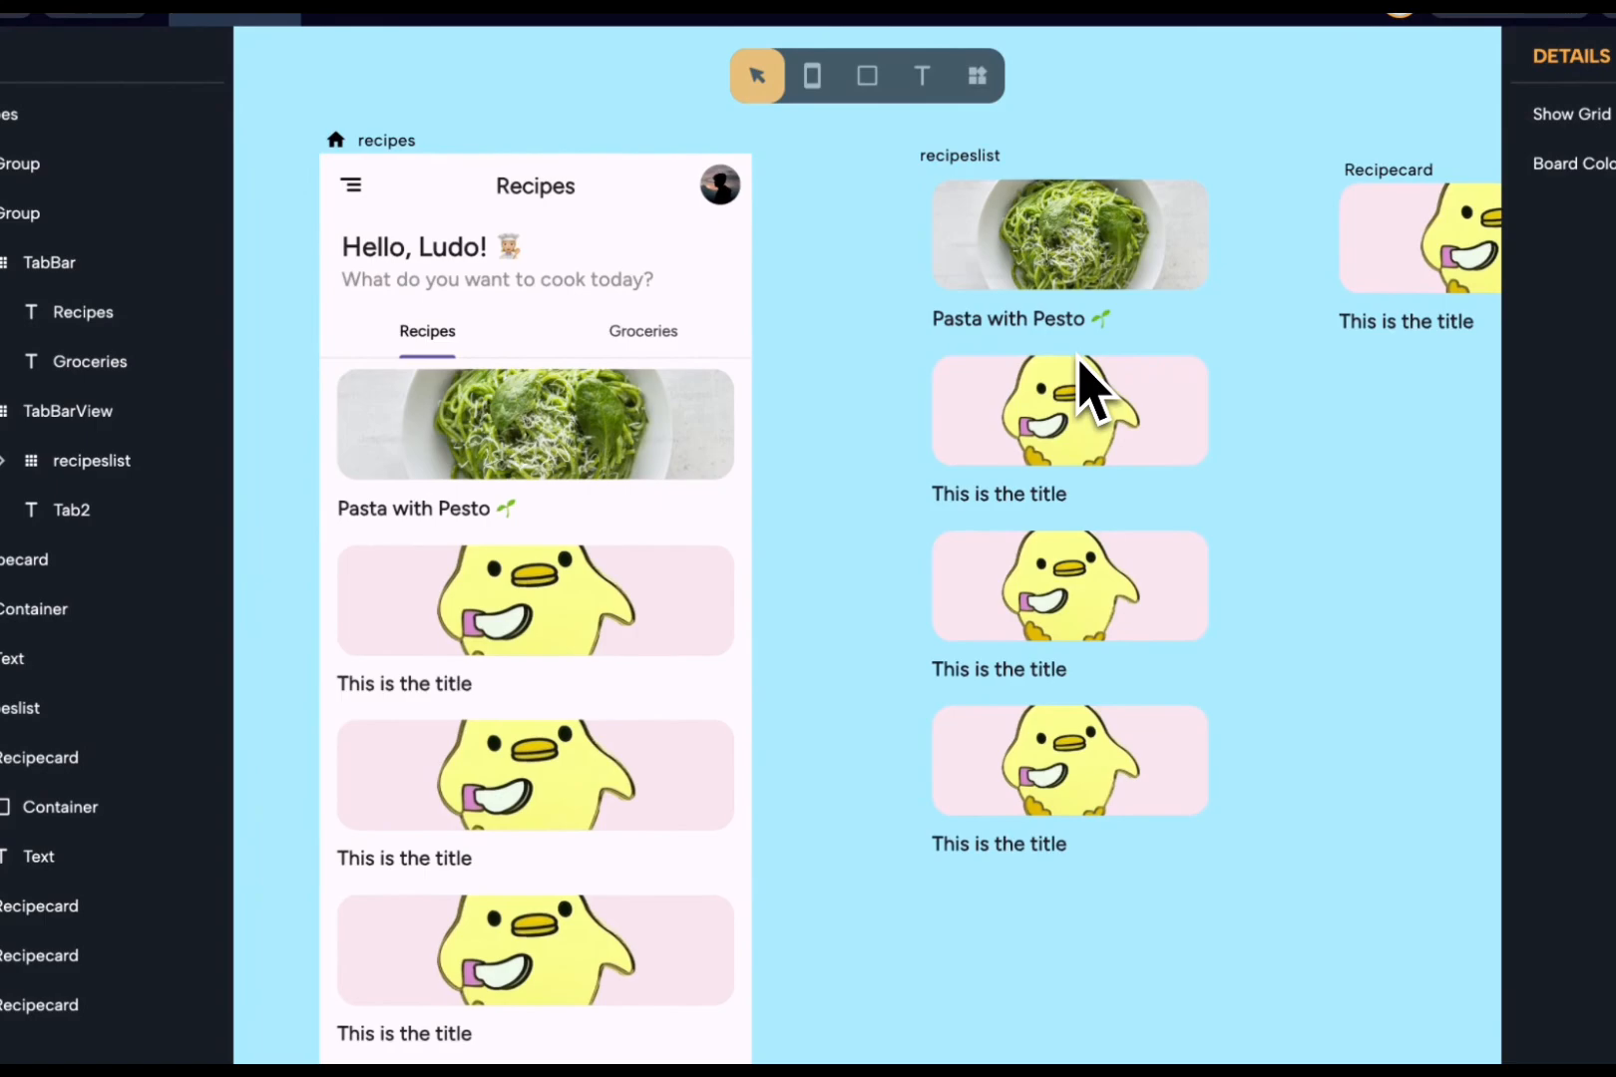
# - Select the second recipe card in the recipeslist component
pyautogui.scroll(1, 1077, 358)
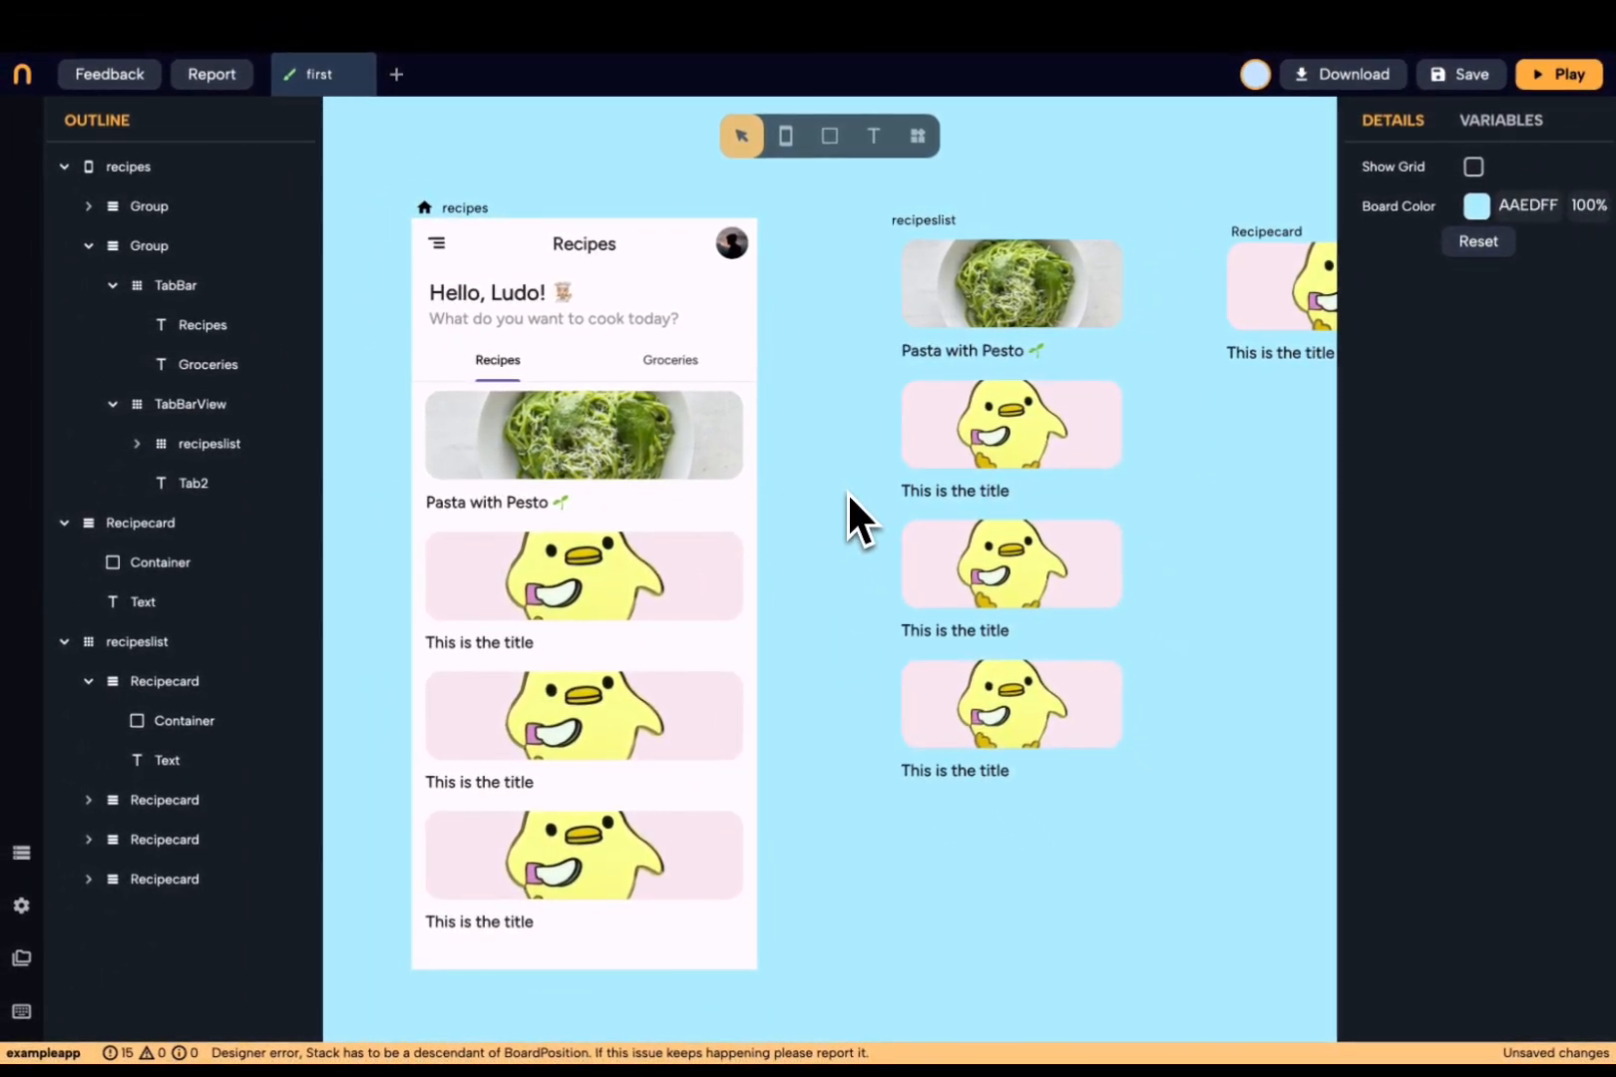
pyautogui.hscroll(5, 847, 491)
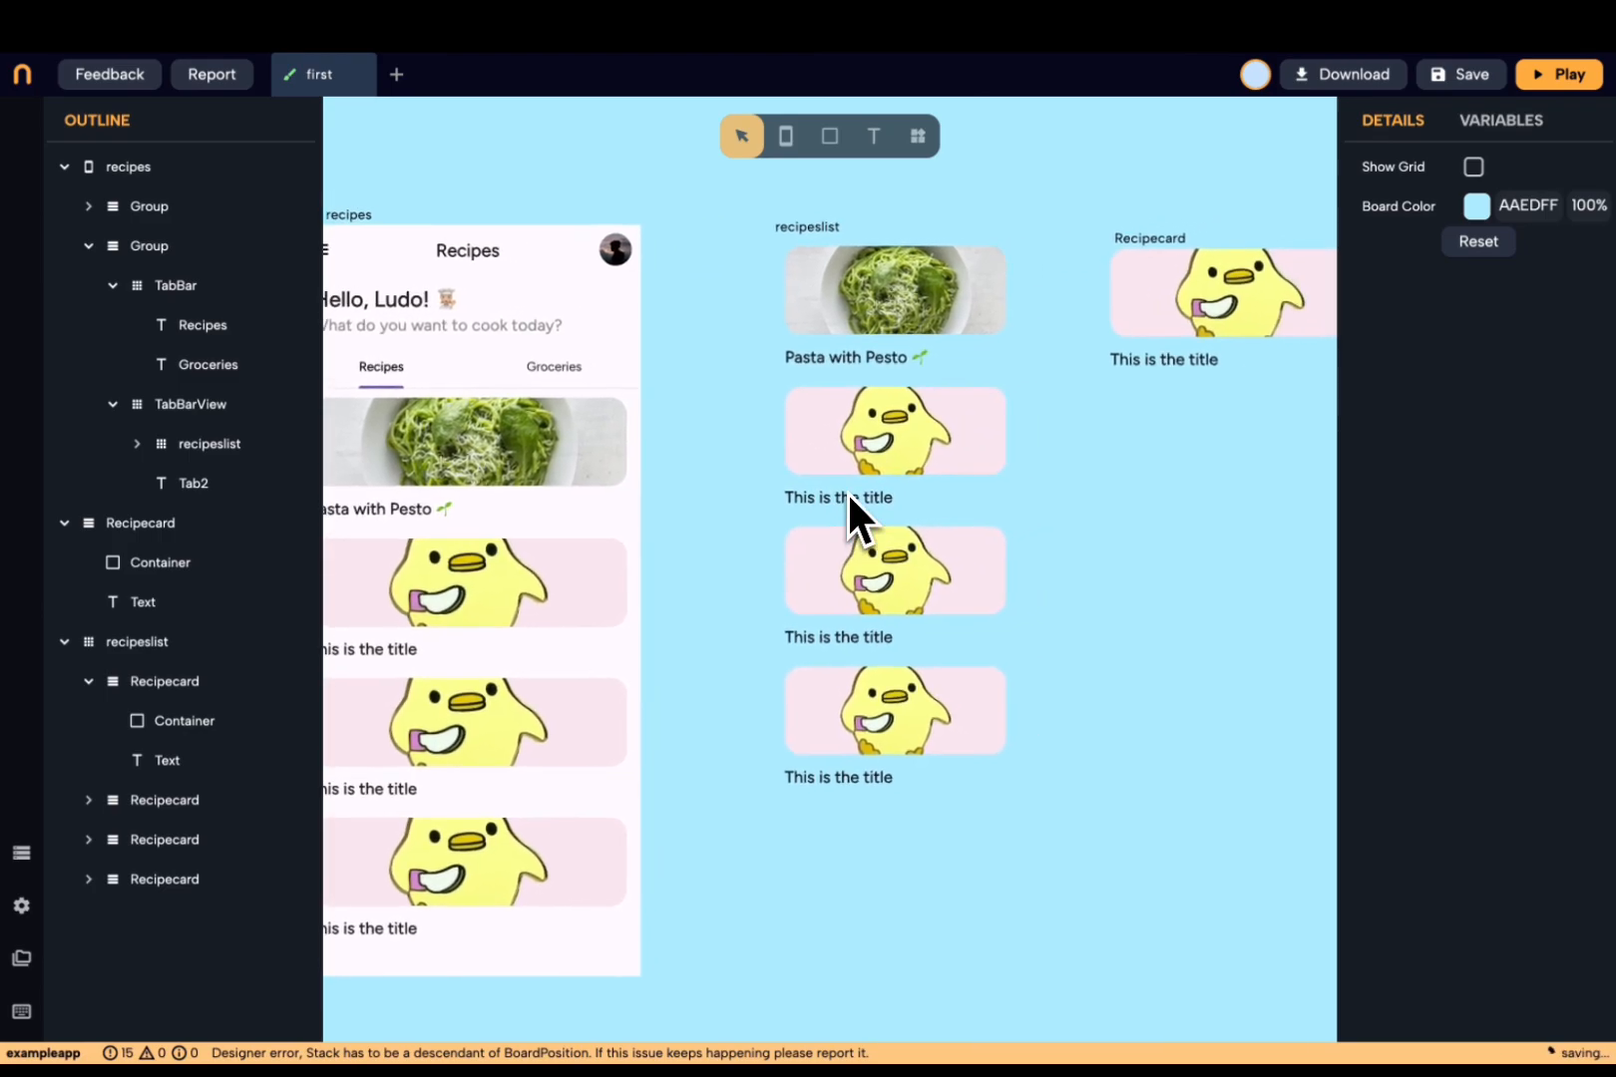
pyautogui.click(846, 491)
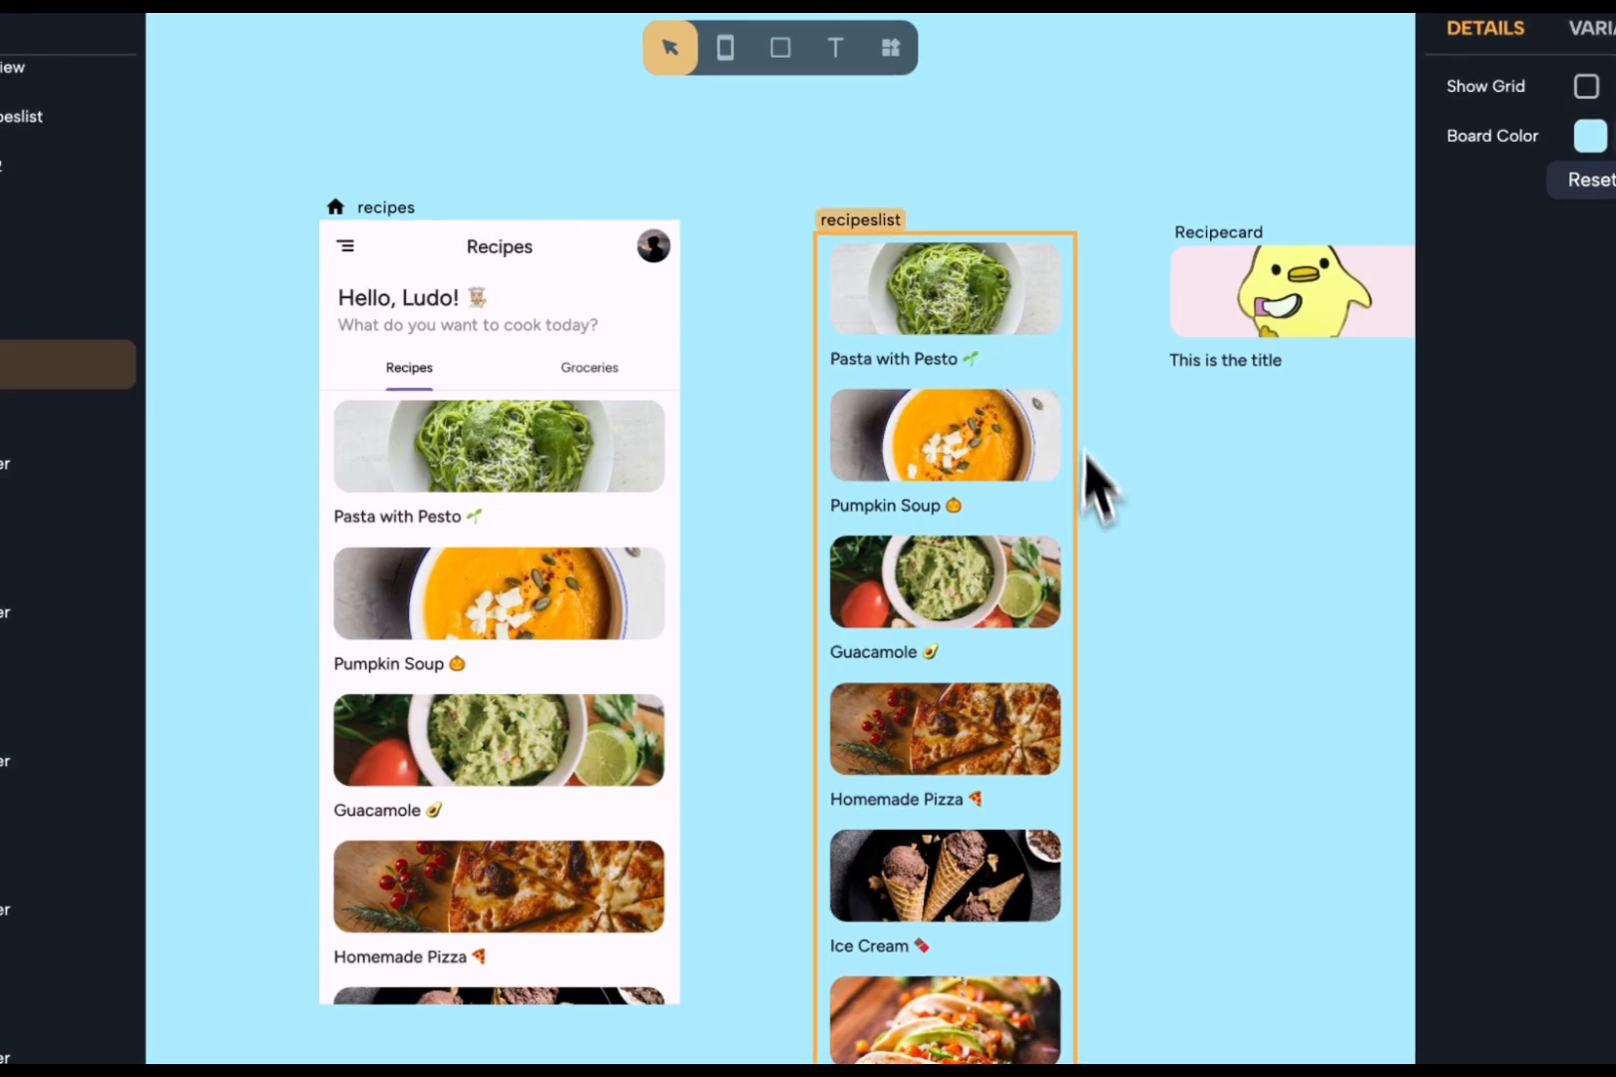
# - Add a Scroll View wrapper to the recipeslist component
pyautogui.click(955, 617)
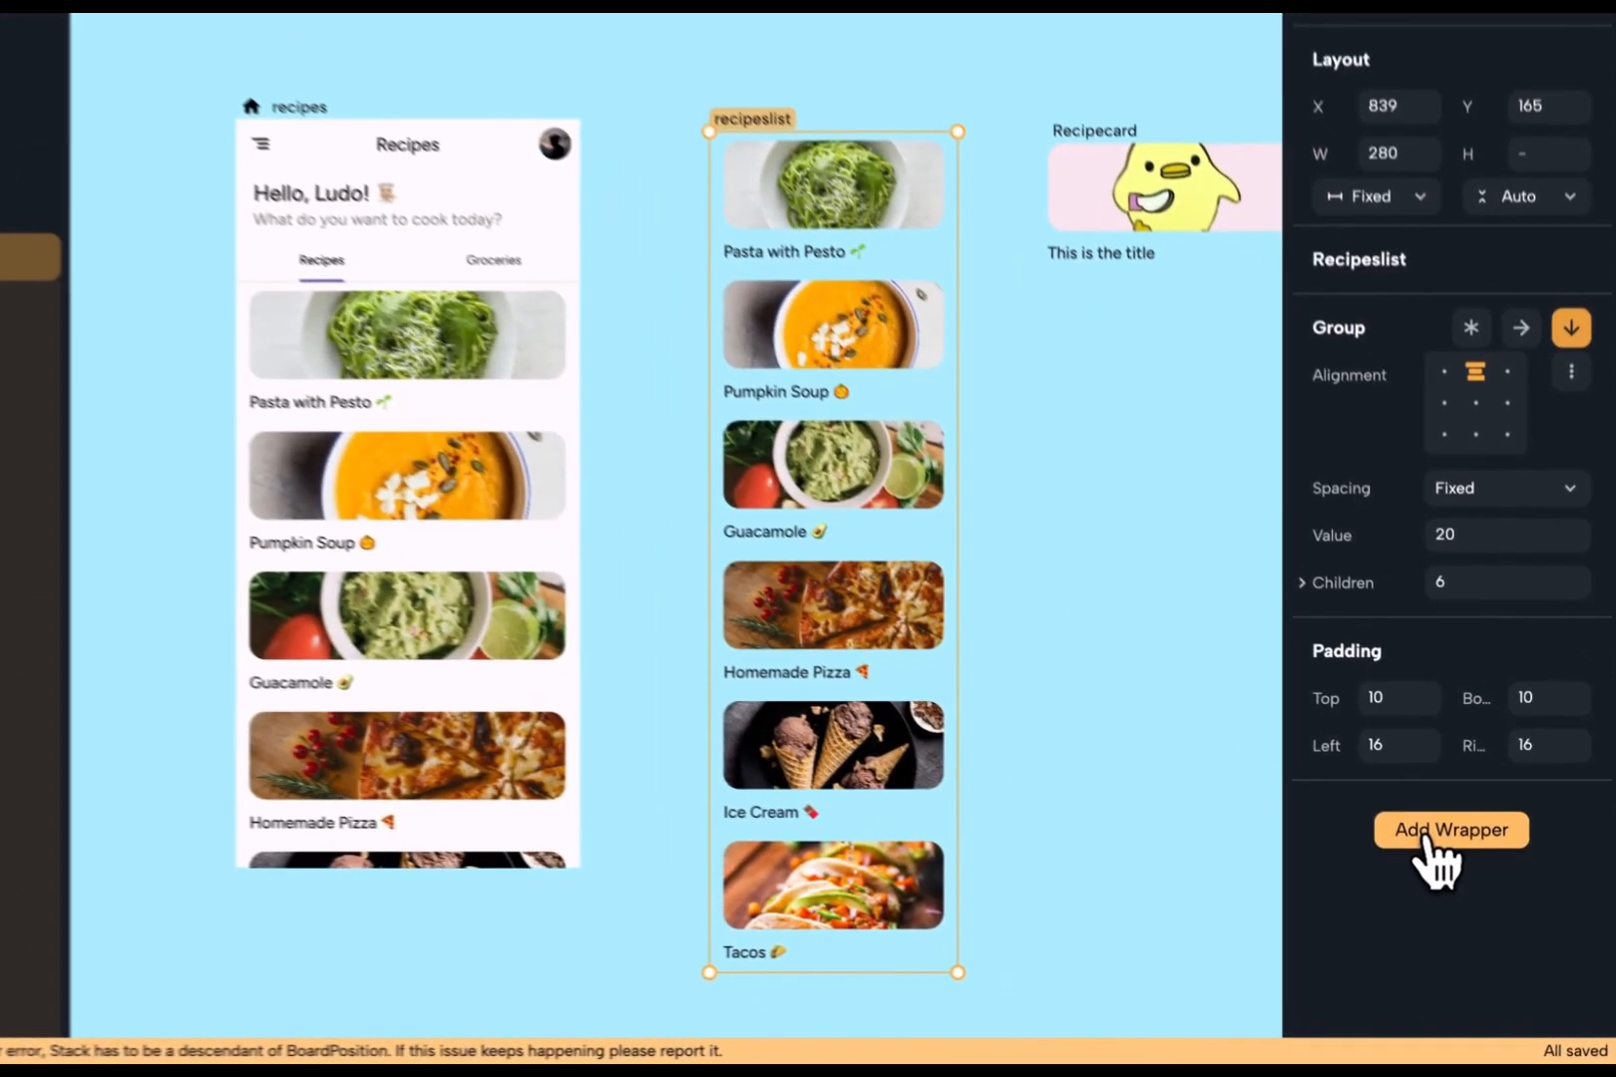
pyautogui.click(1459, 874)
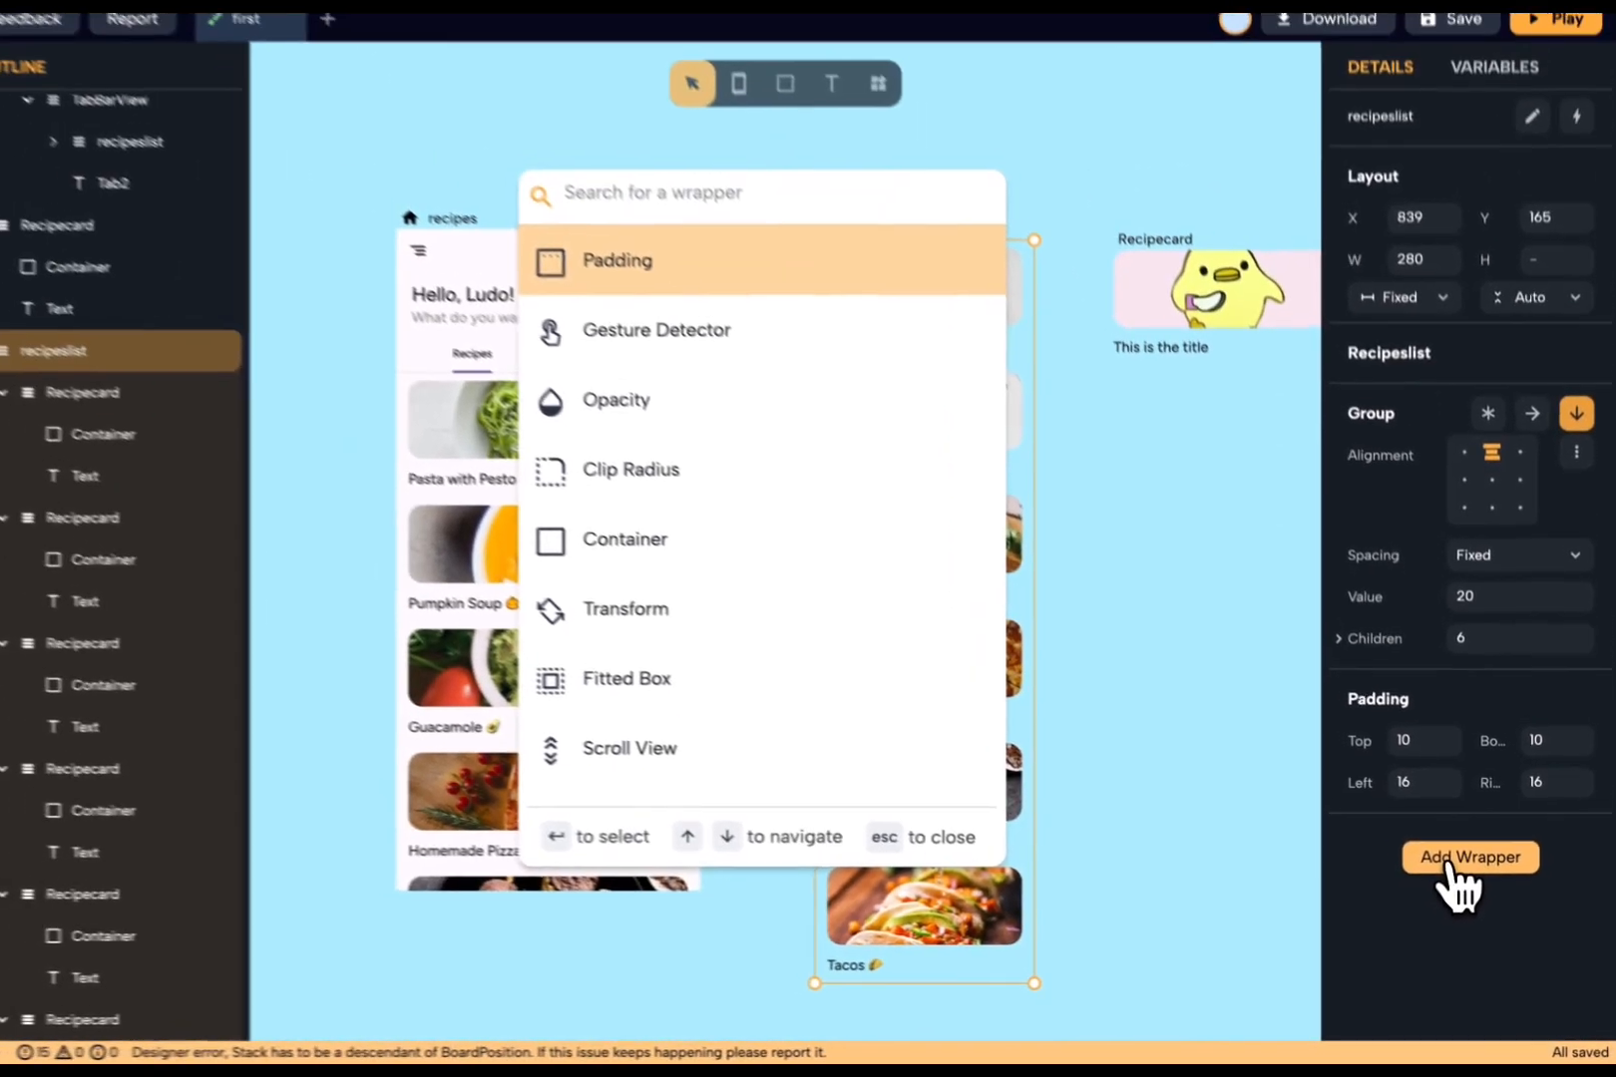
pyautogui.write('scro')
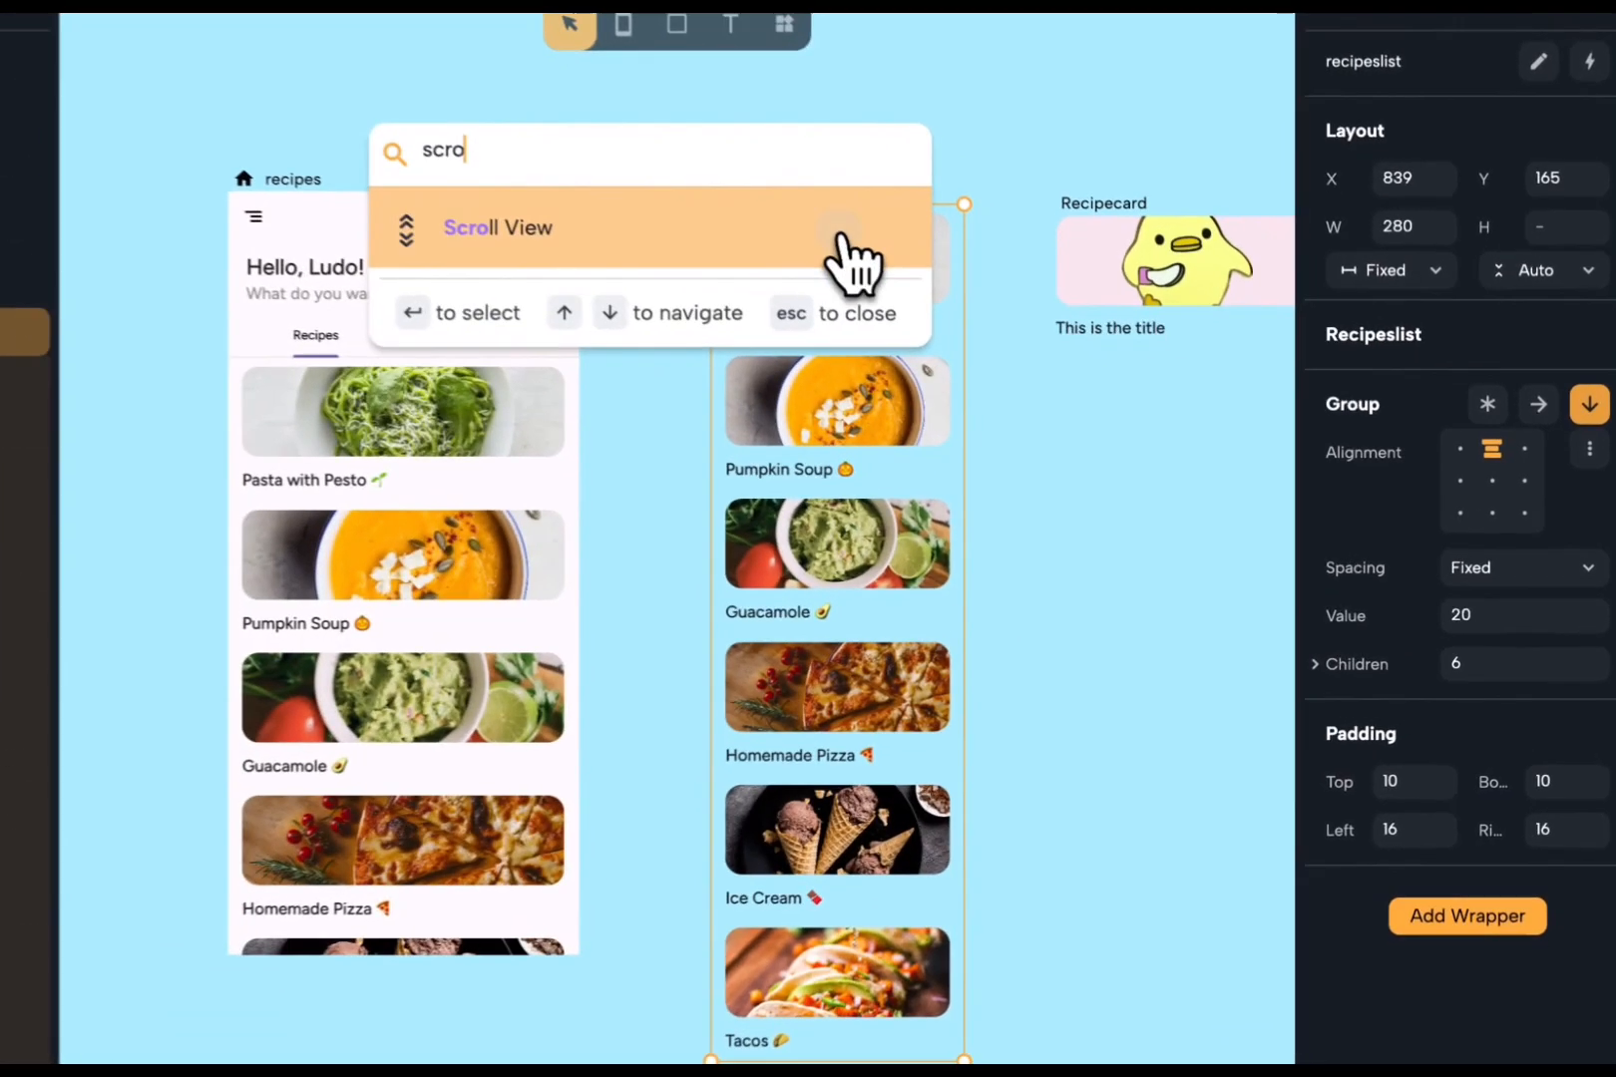
pyautogui.click(969, 321)
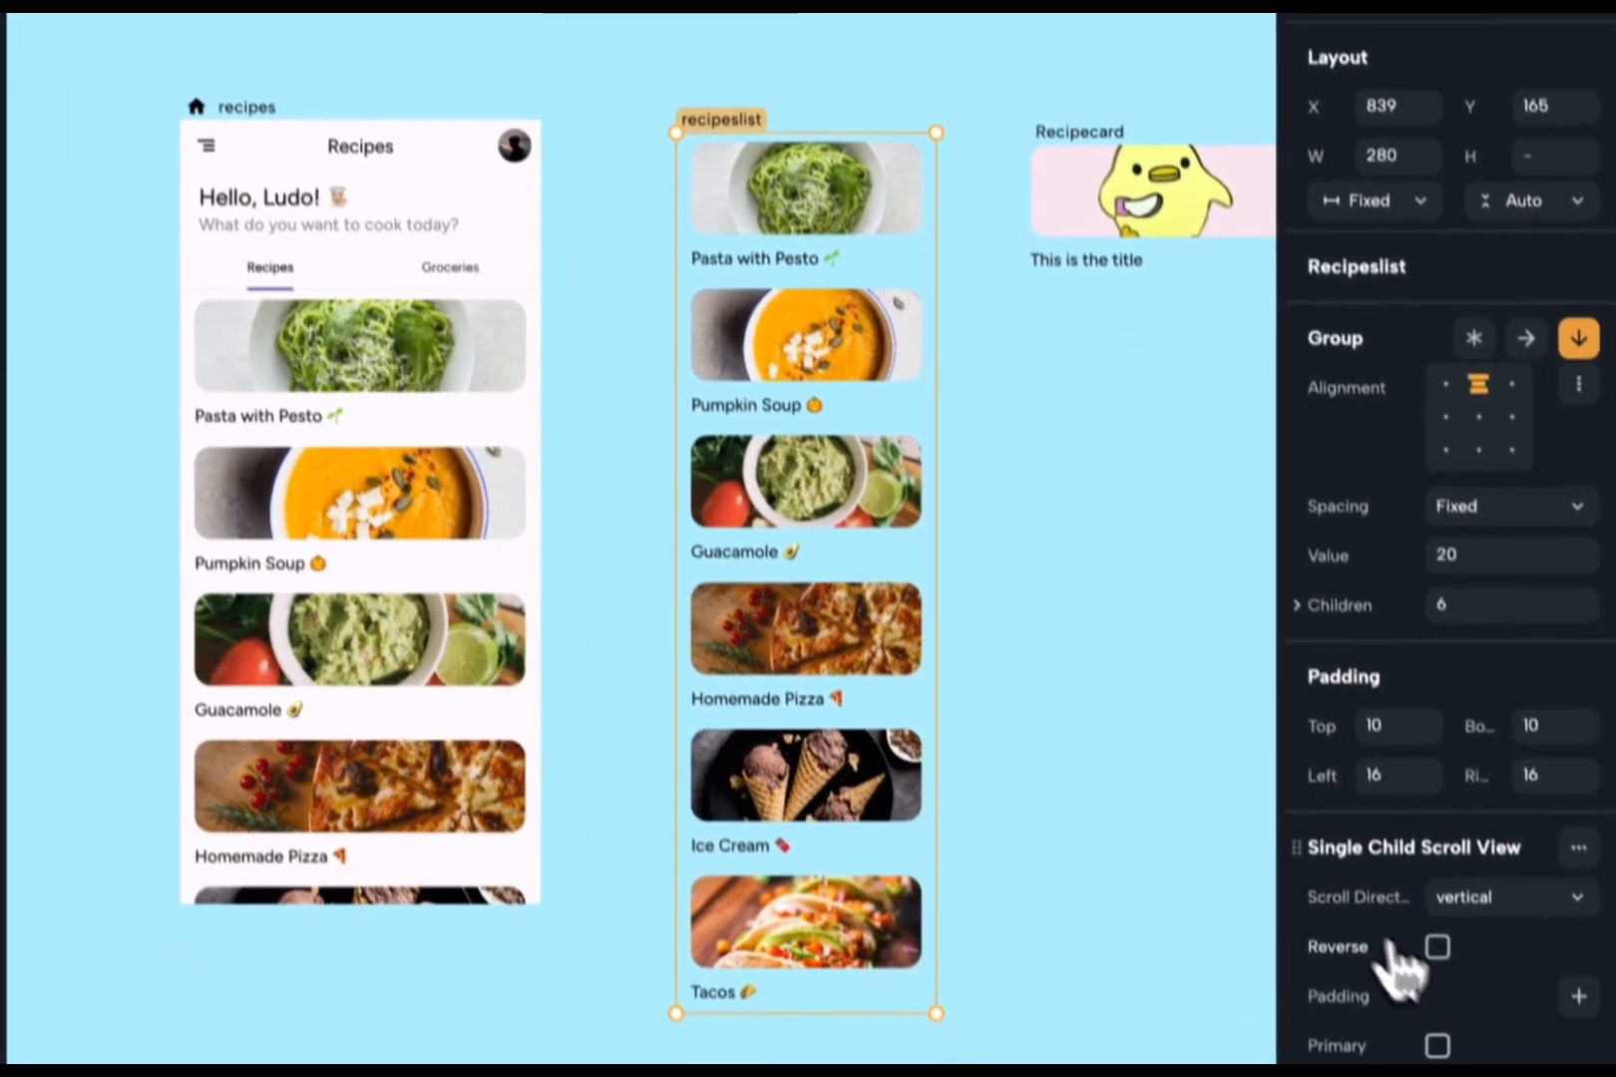
pyautogui.scroll(-2, 1509, 929)
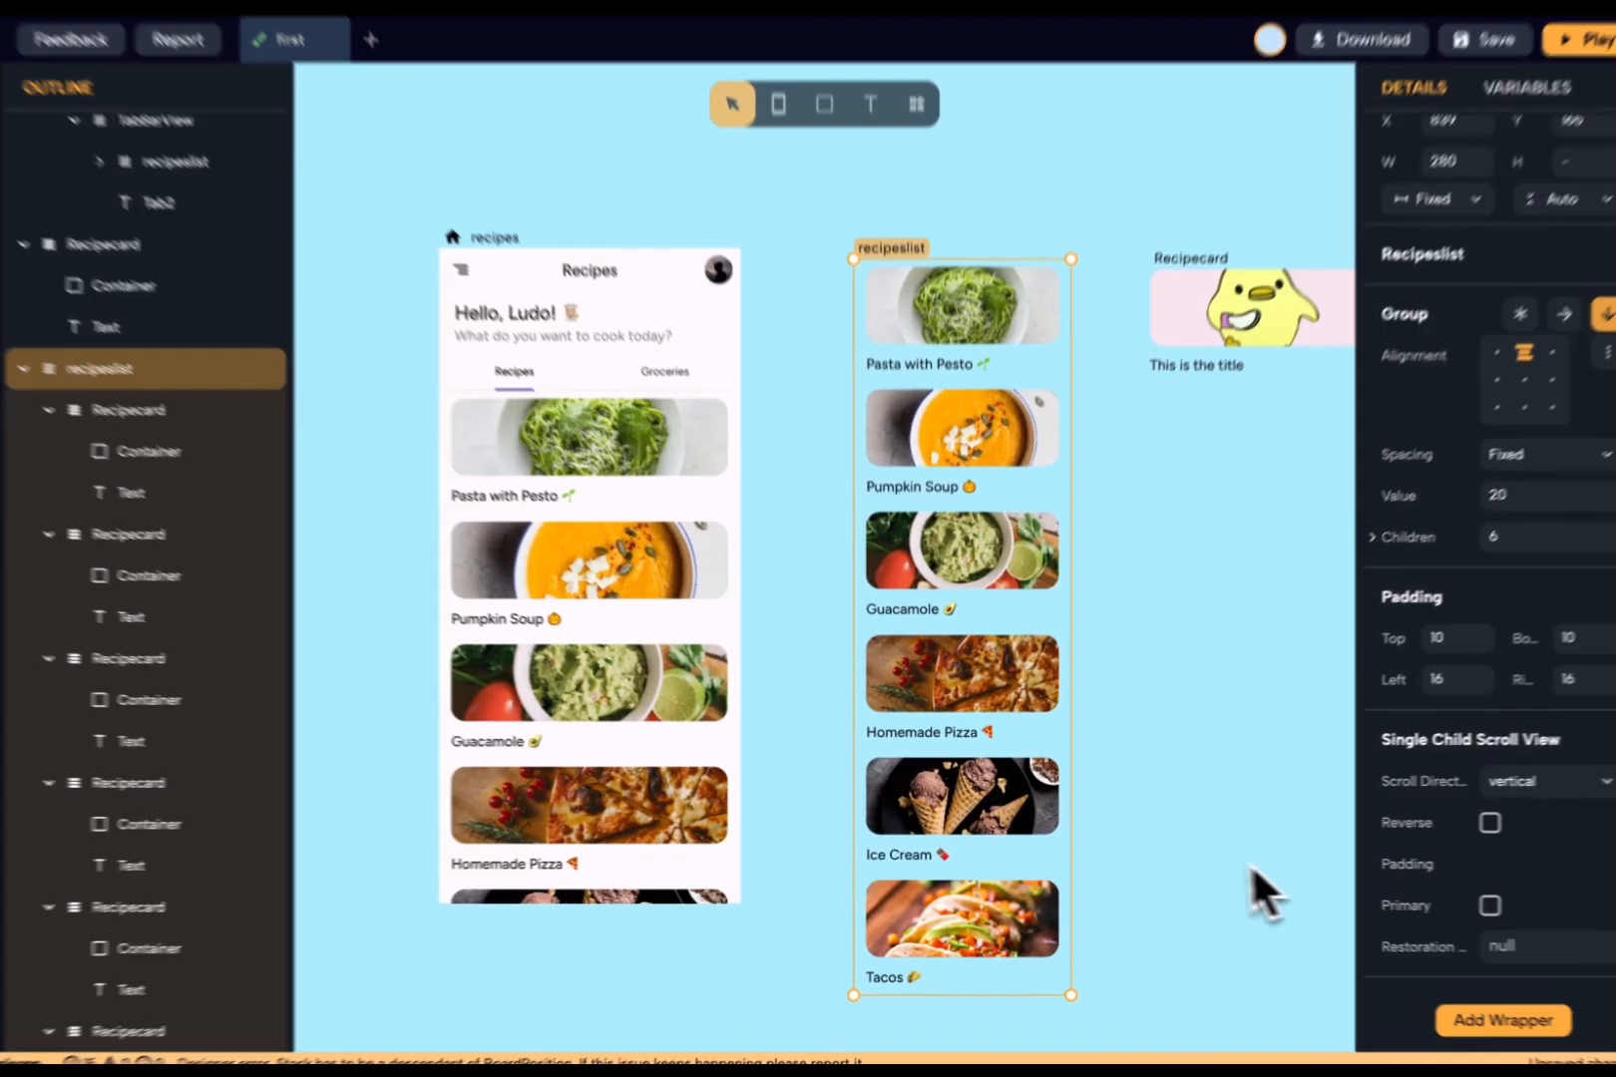
pyautogui.click(1251, 863)
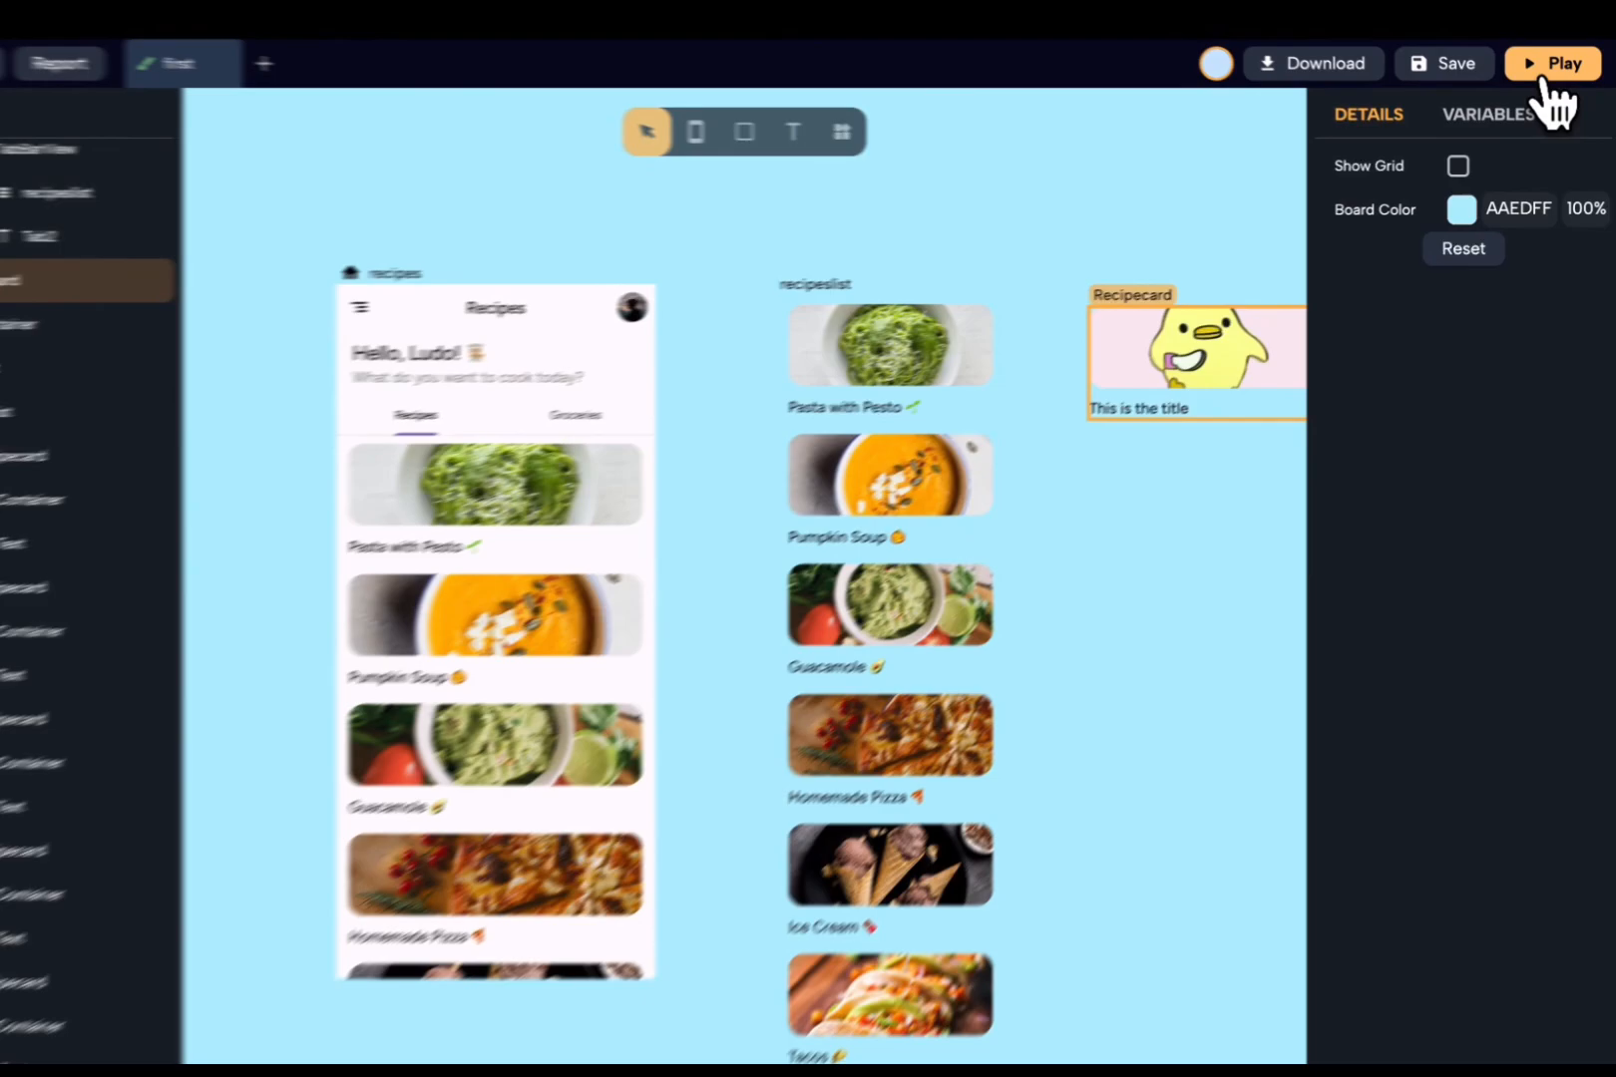
# - Preview the app, check that the recipe list scrolls to its end and back, and close the preview
pyautogui.click(1552, 78)
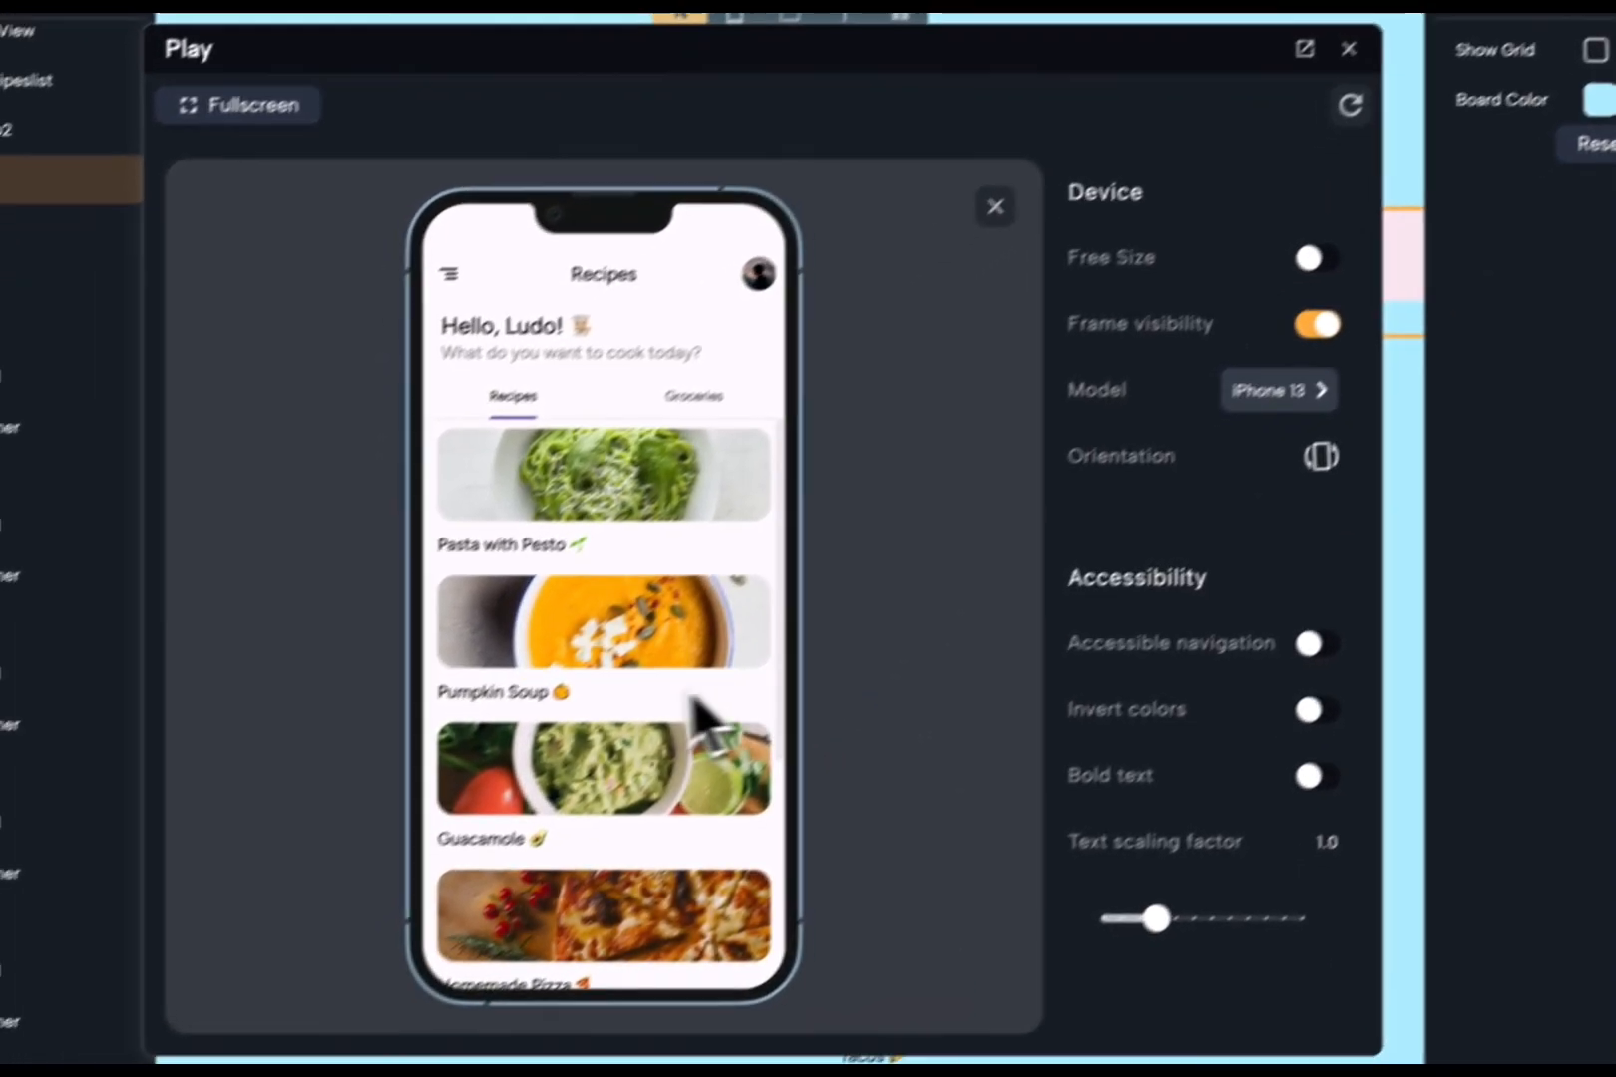
pyautogui.scroll(-2, 697, 680)
pyautogui.scroll(-2, 699, 681)
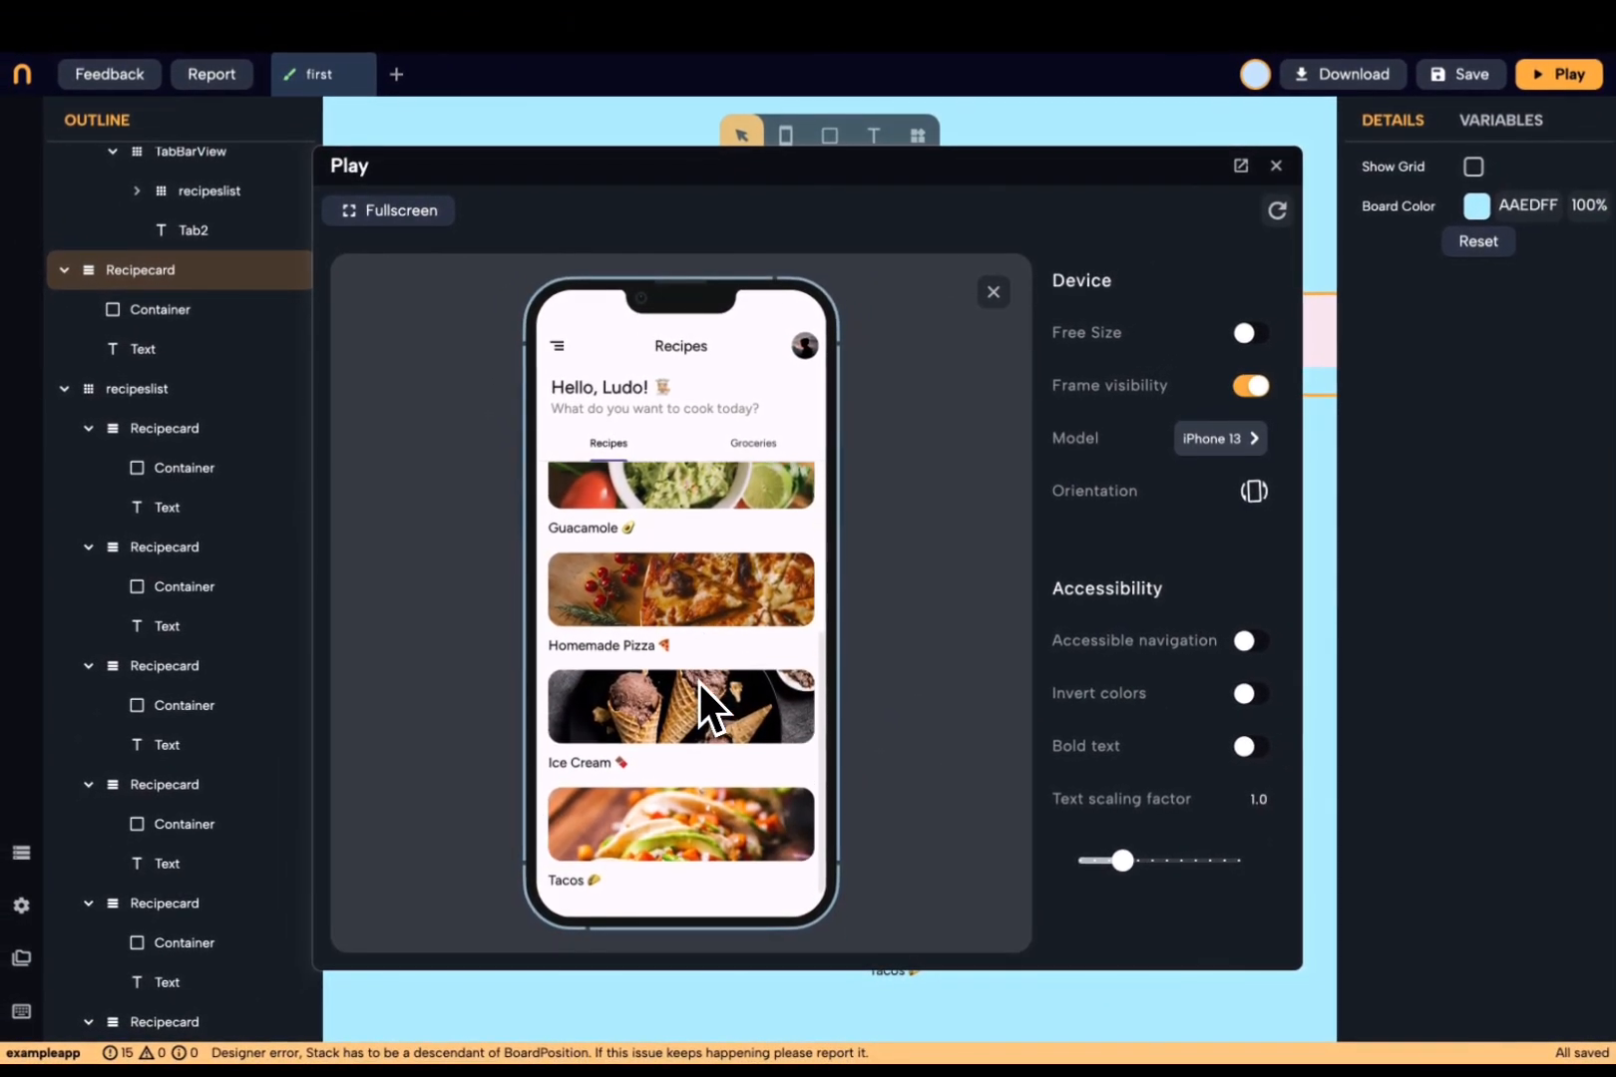
pyautogui.scroll(3, 698, 680)
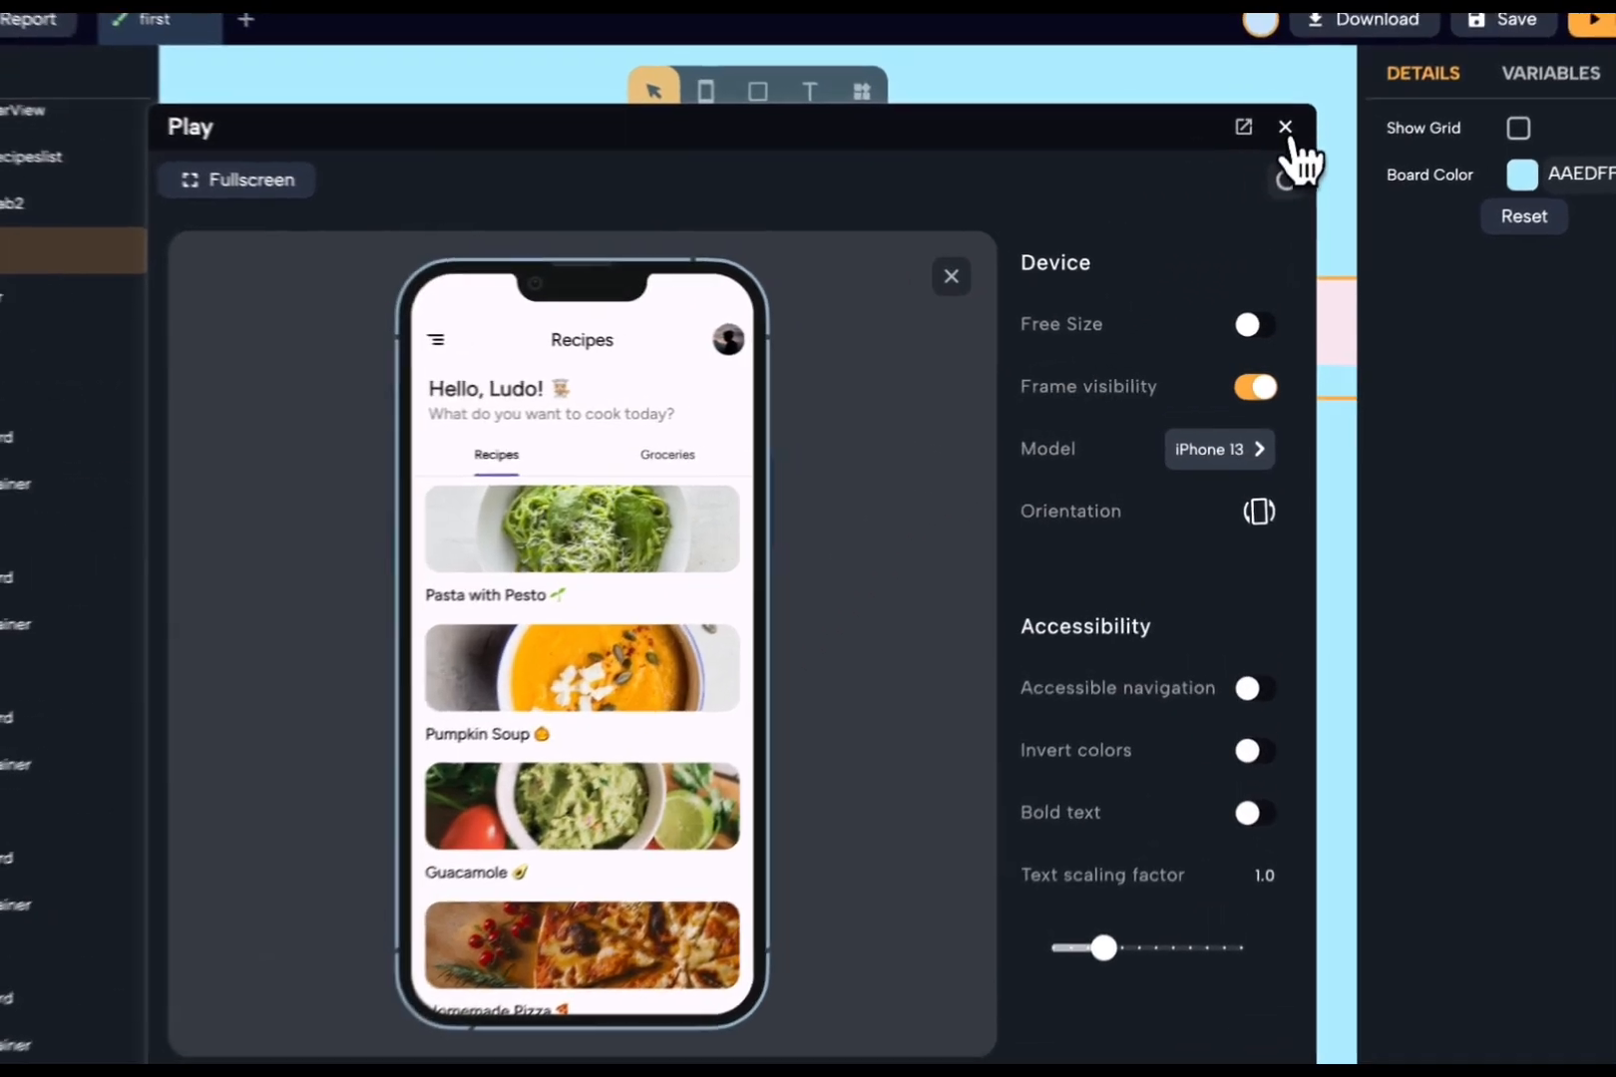
pyautogui.click(1276, 166)
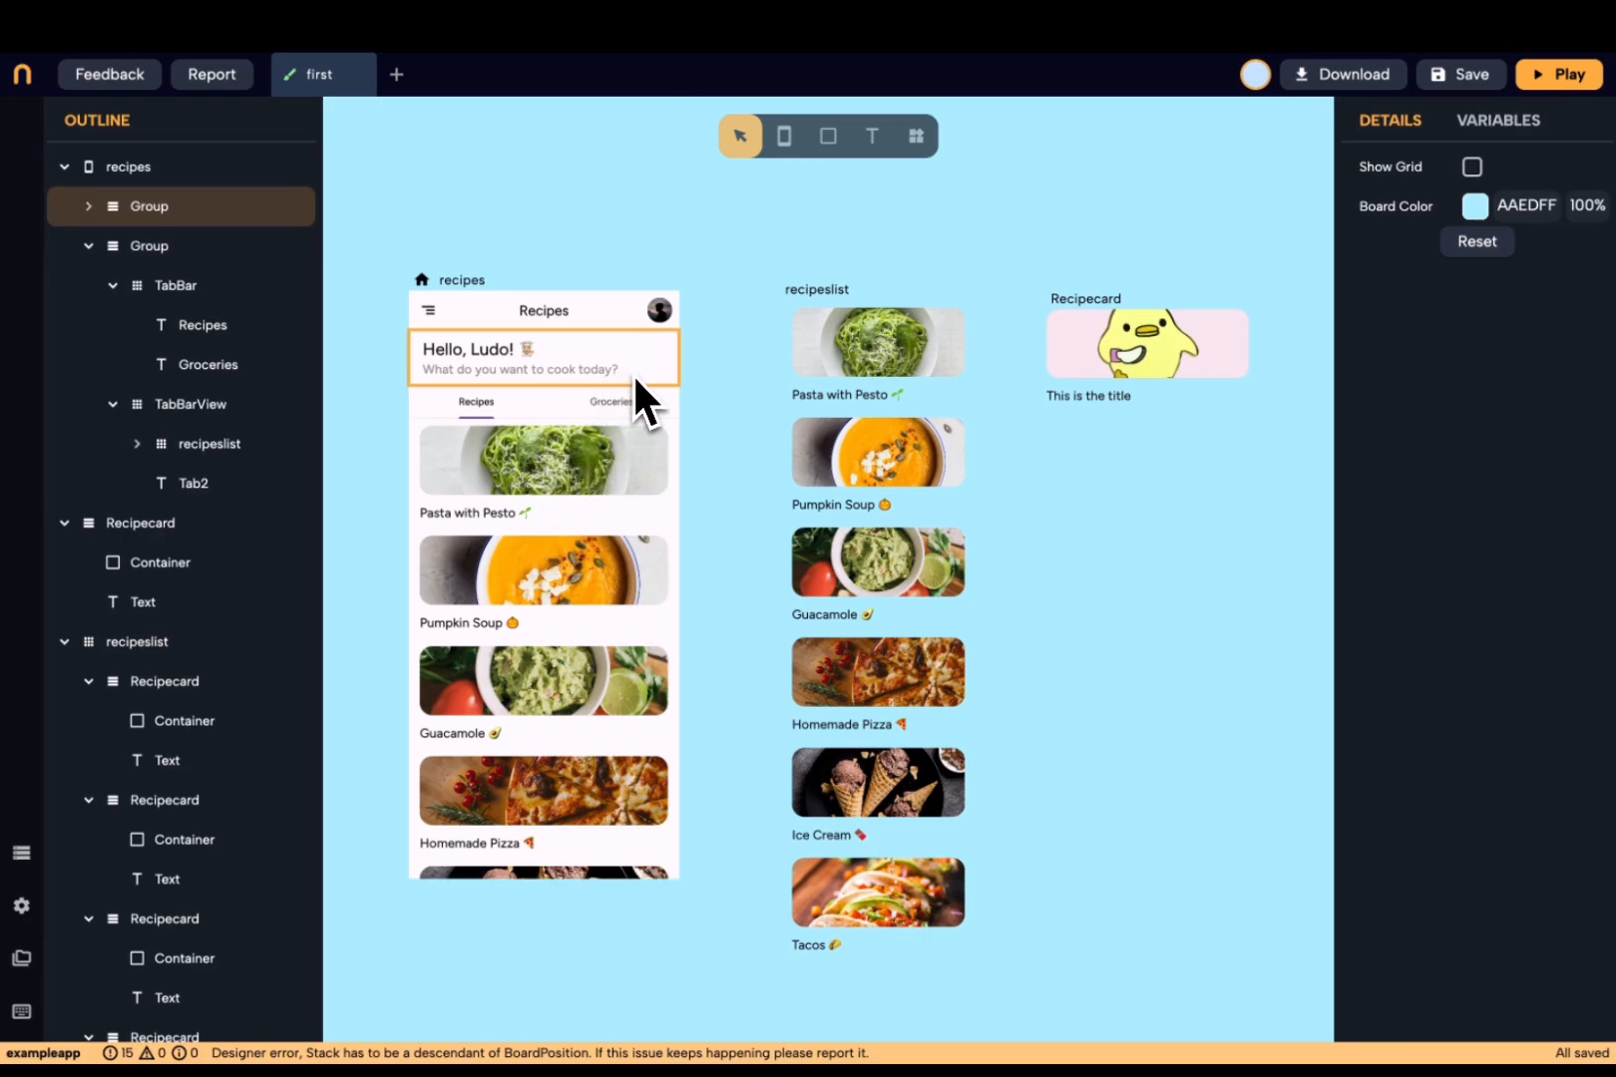
# - Draw a rectangular container about 340 wide on the empty board area beside the Recipecard component
pyautogui.hscroll(5, 633, 374)
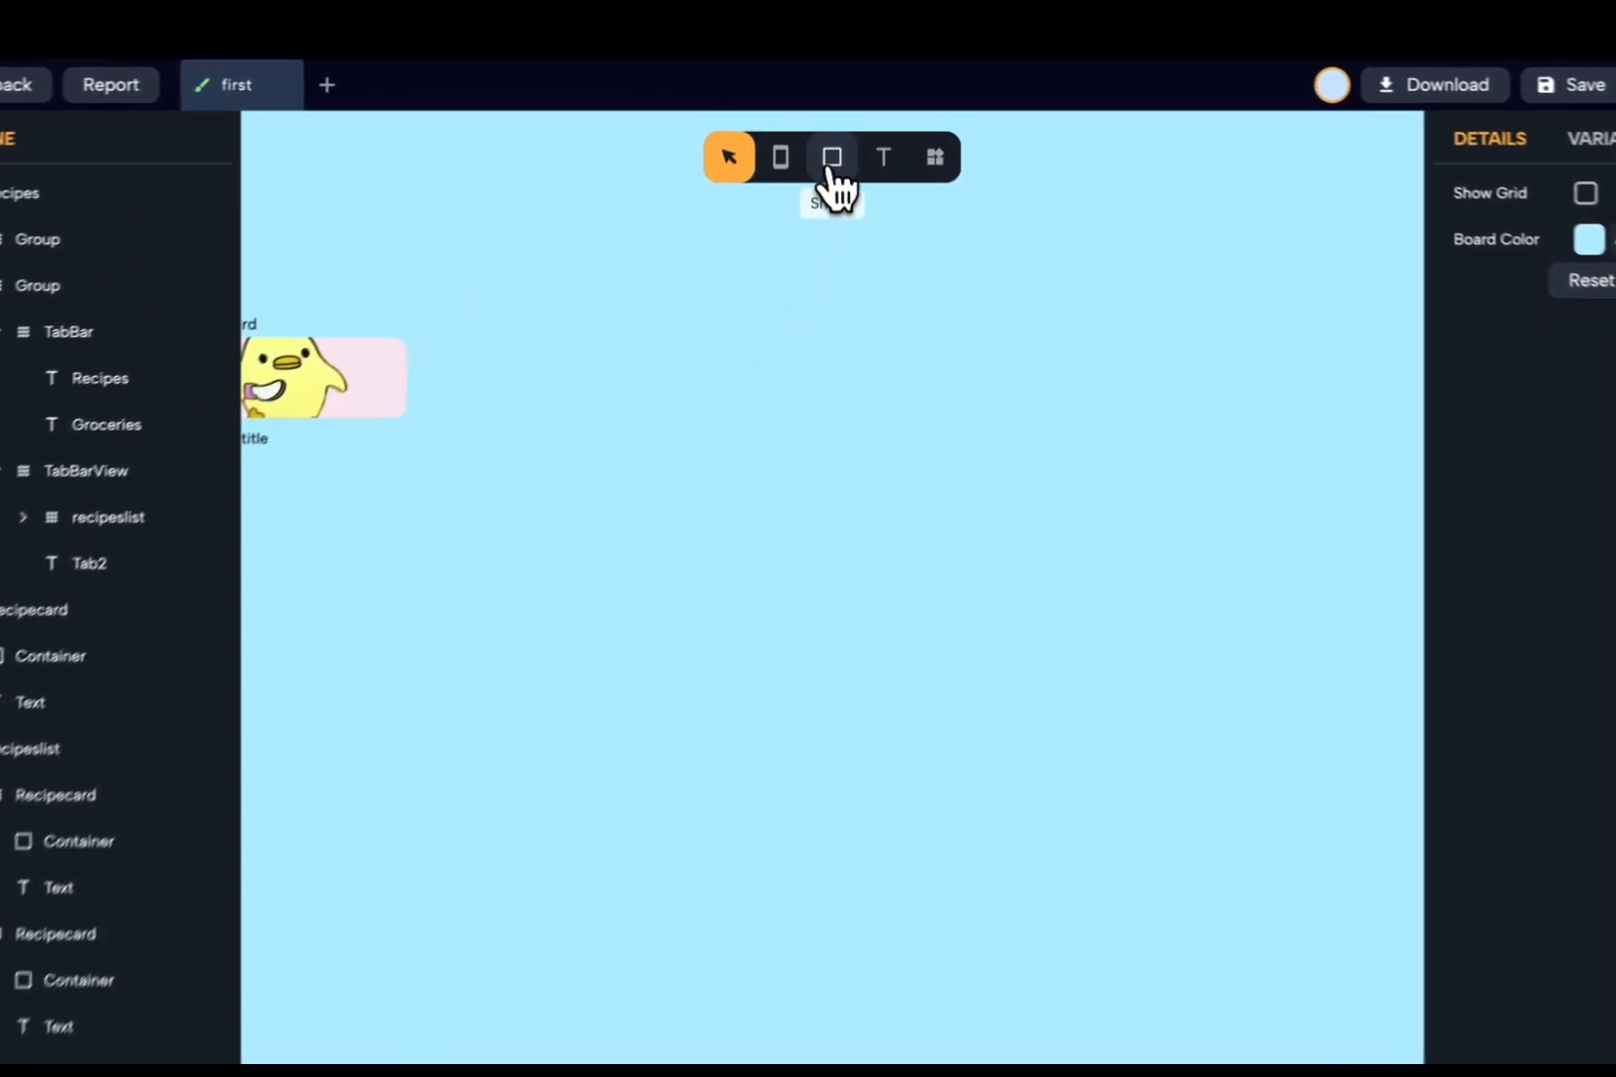
pyautogui.click(828, 135)
pyautogui.moveTo(645, 385)
pyautogui.mouseDown()
pyautogui.moveTo(735, 422)
pyautogui.moveTo(918, 434)
pyautogui.mouseUp()
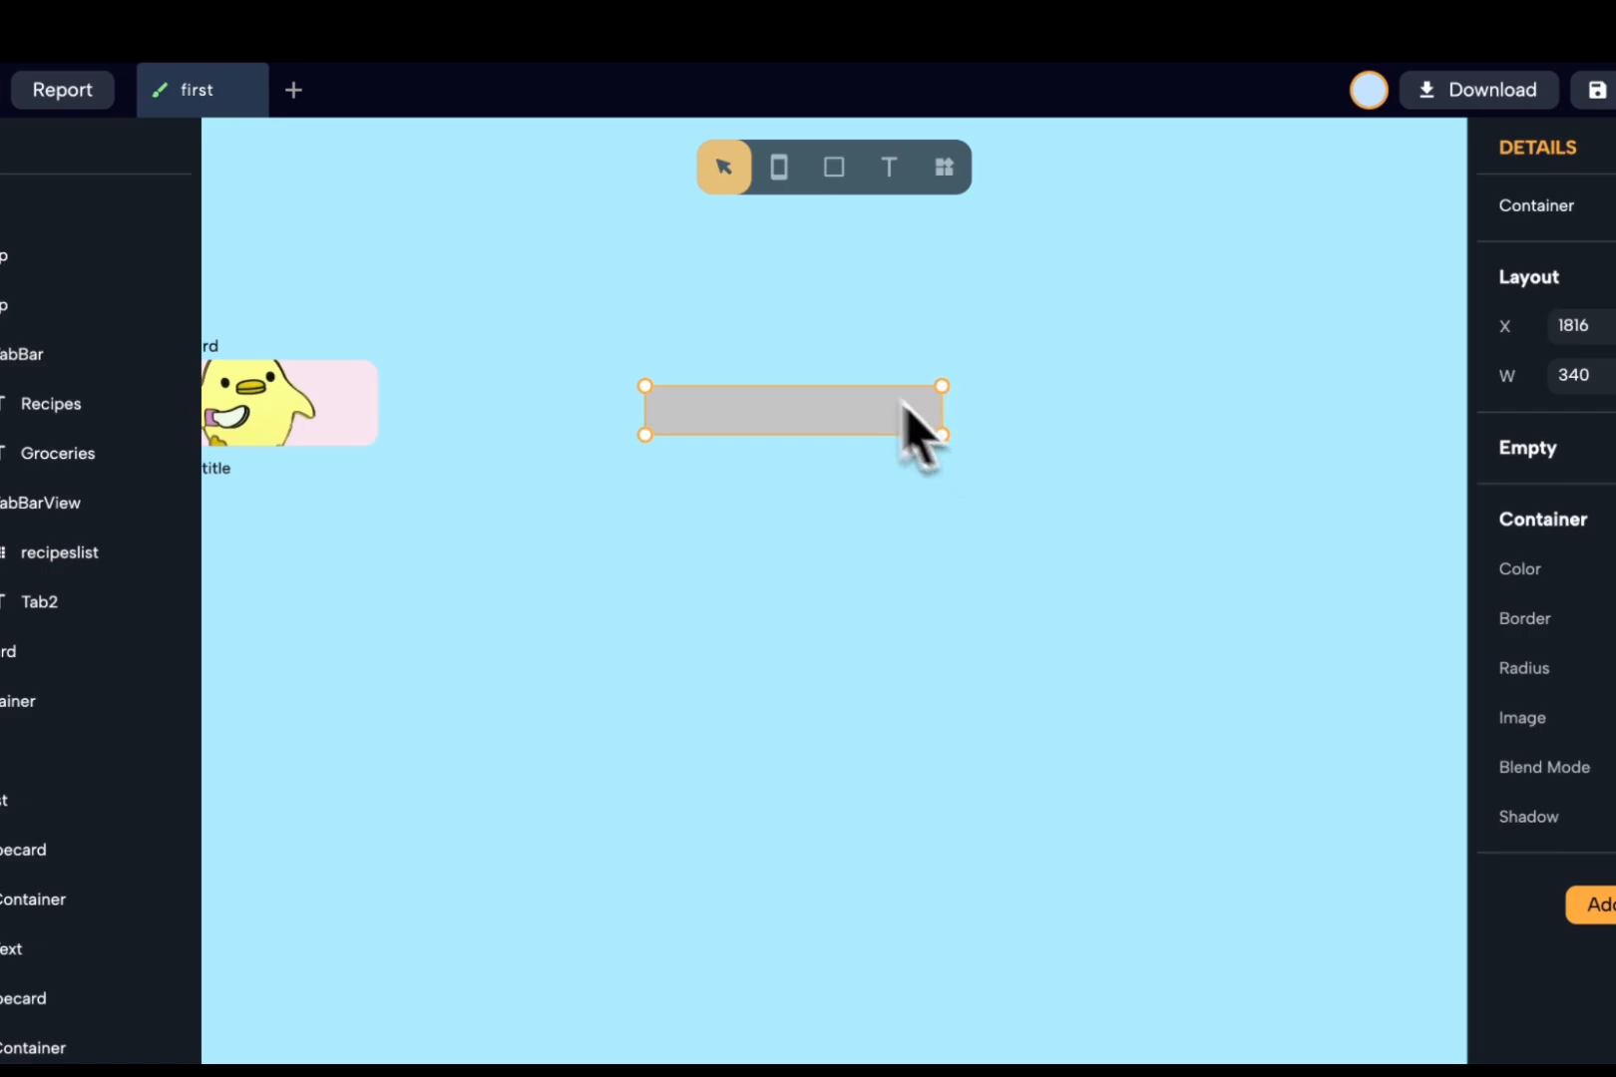
# - Add a text reading "Food to buy" inside the new grey container
pyautogui.scroll(3, 784, 346)
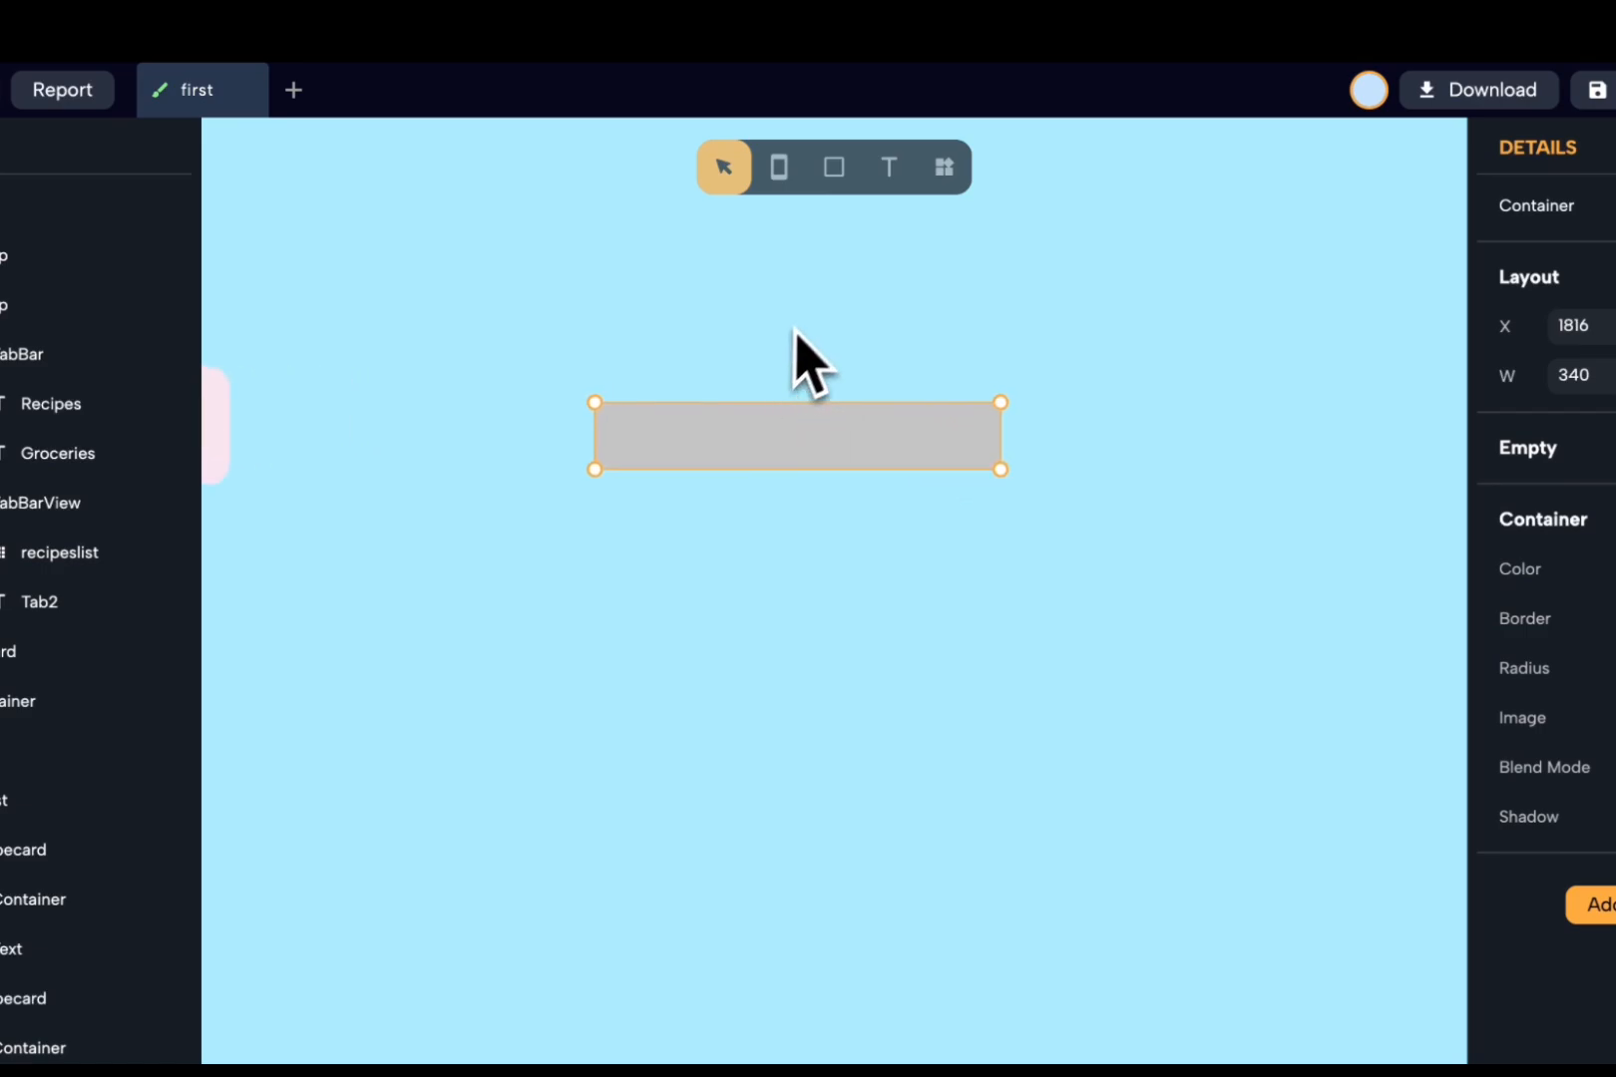
pyautogui.click(808, 344)
pyautogui.click(889, 169)
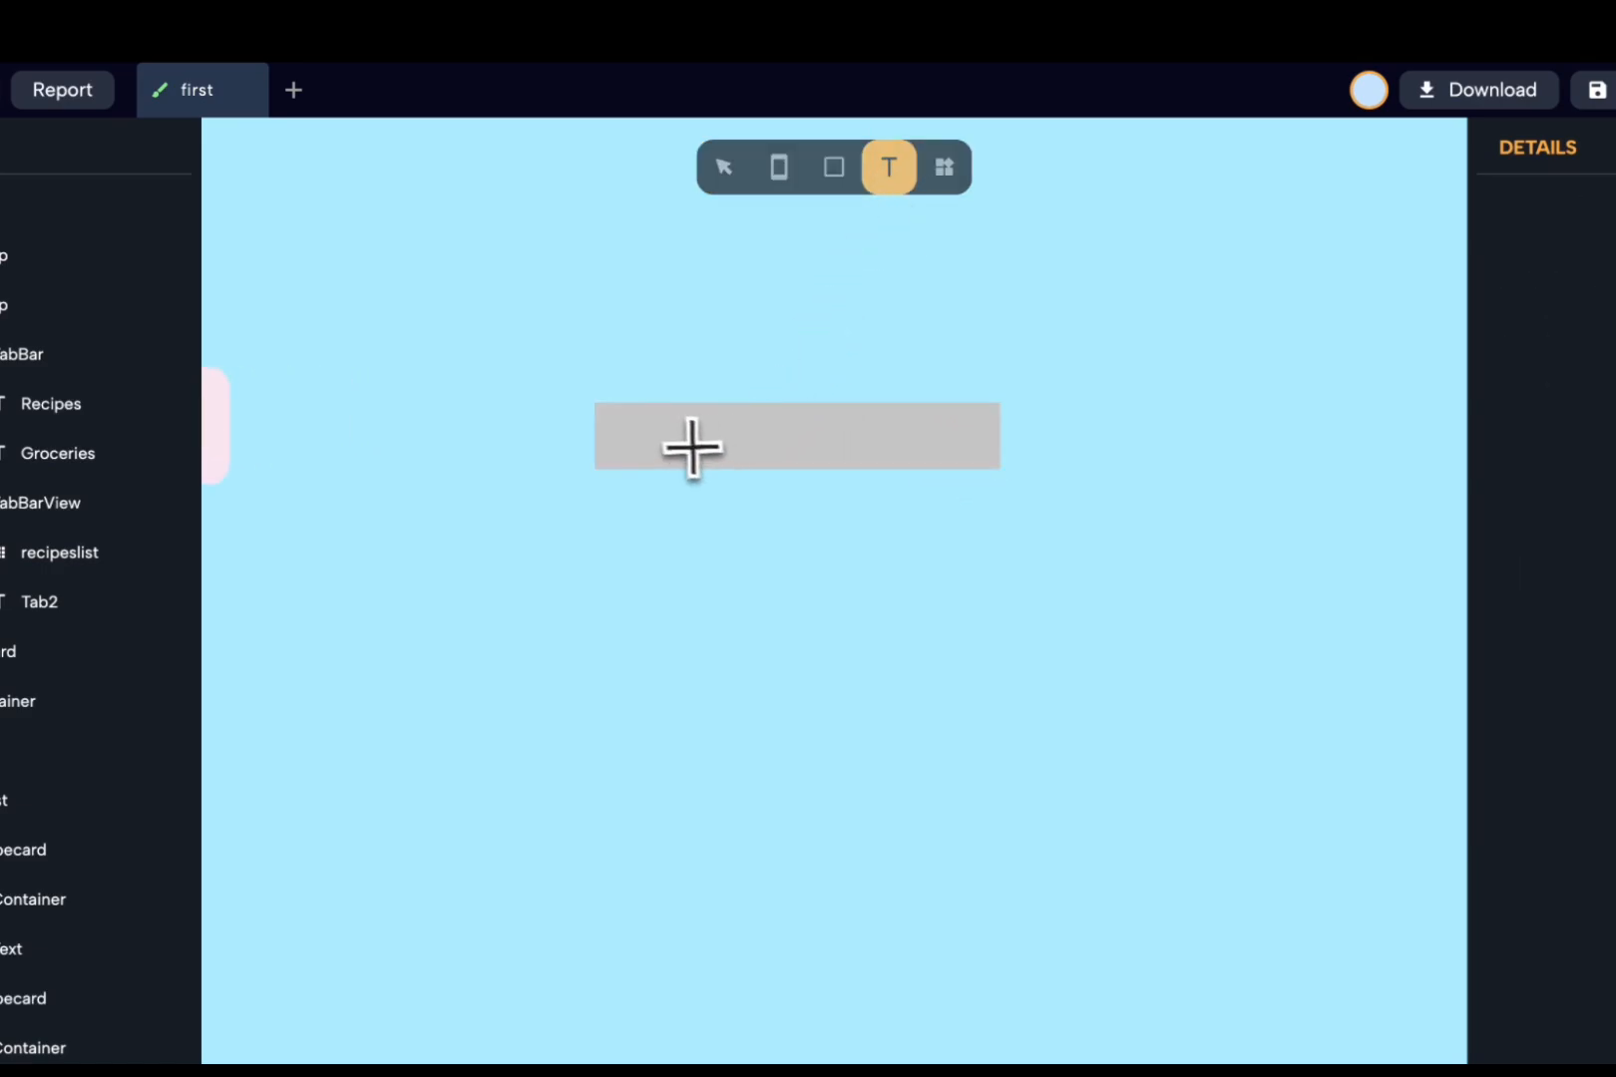
pyautogui.click(670, 418)
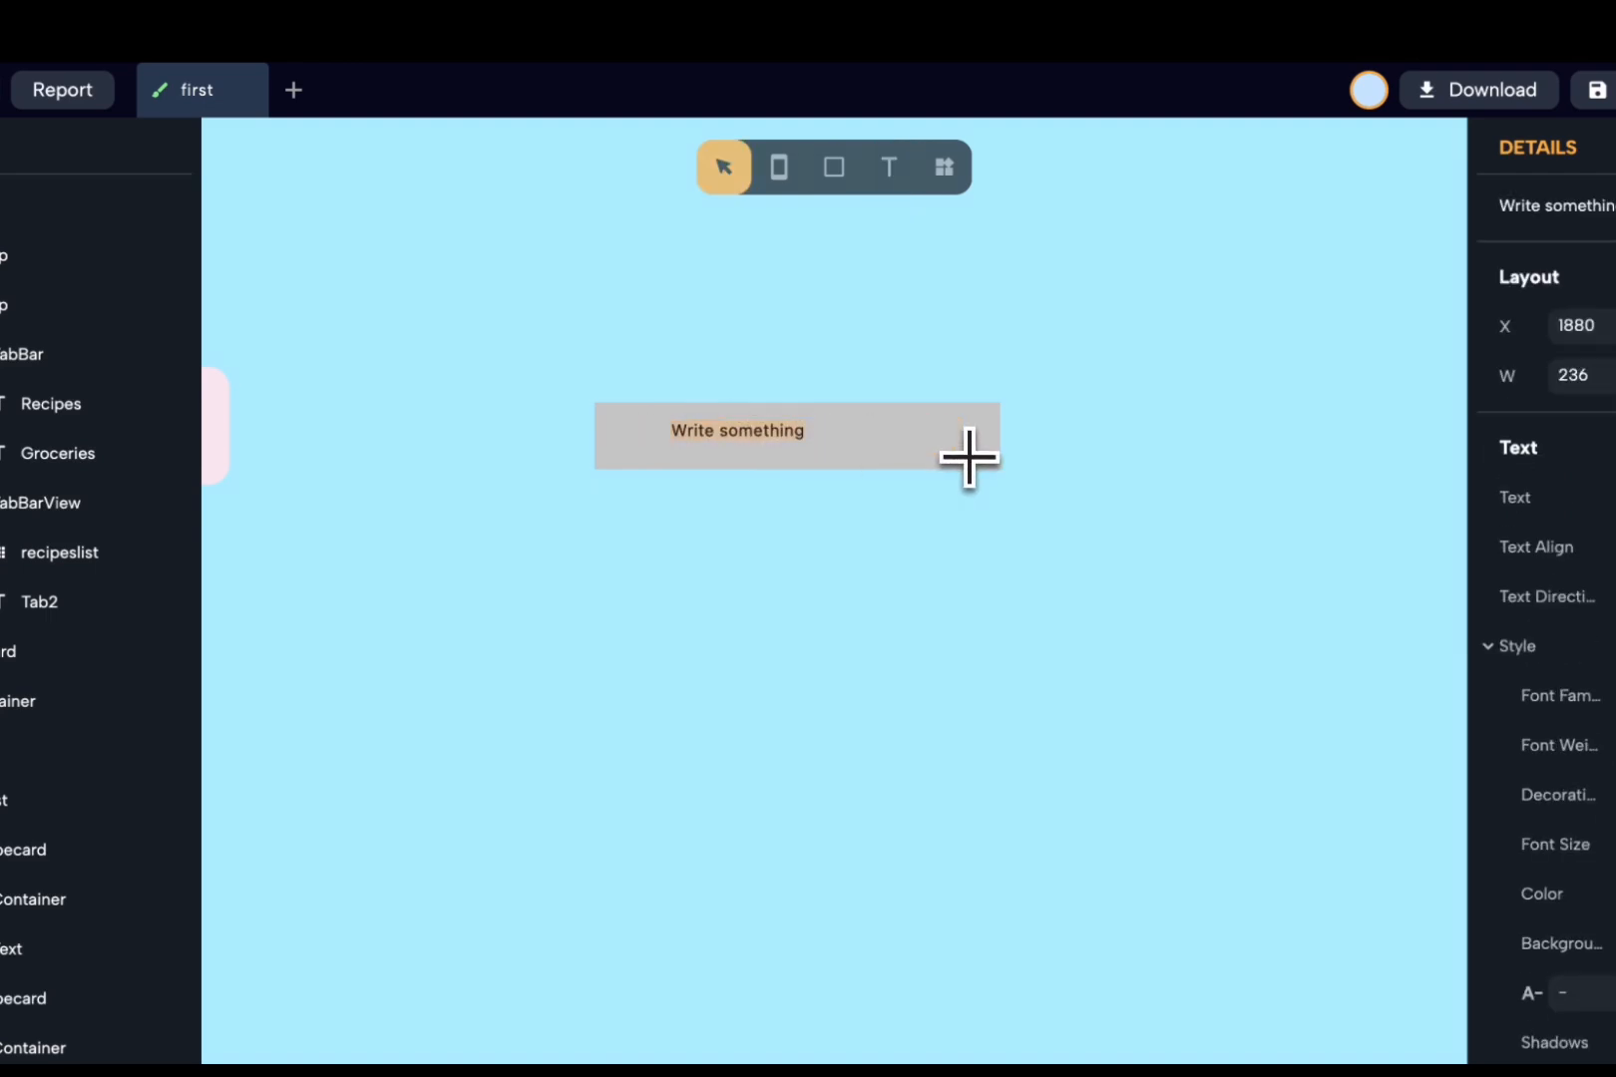
pyautogui.write('Foo')
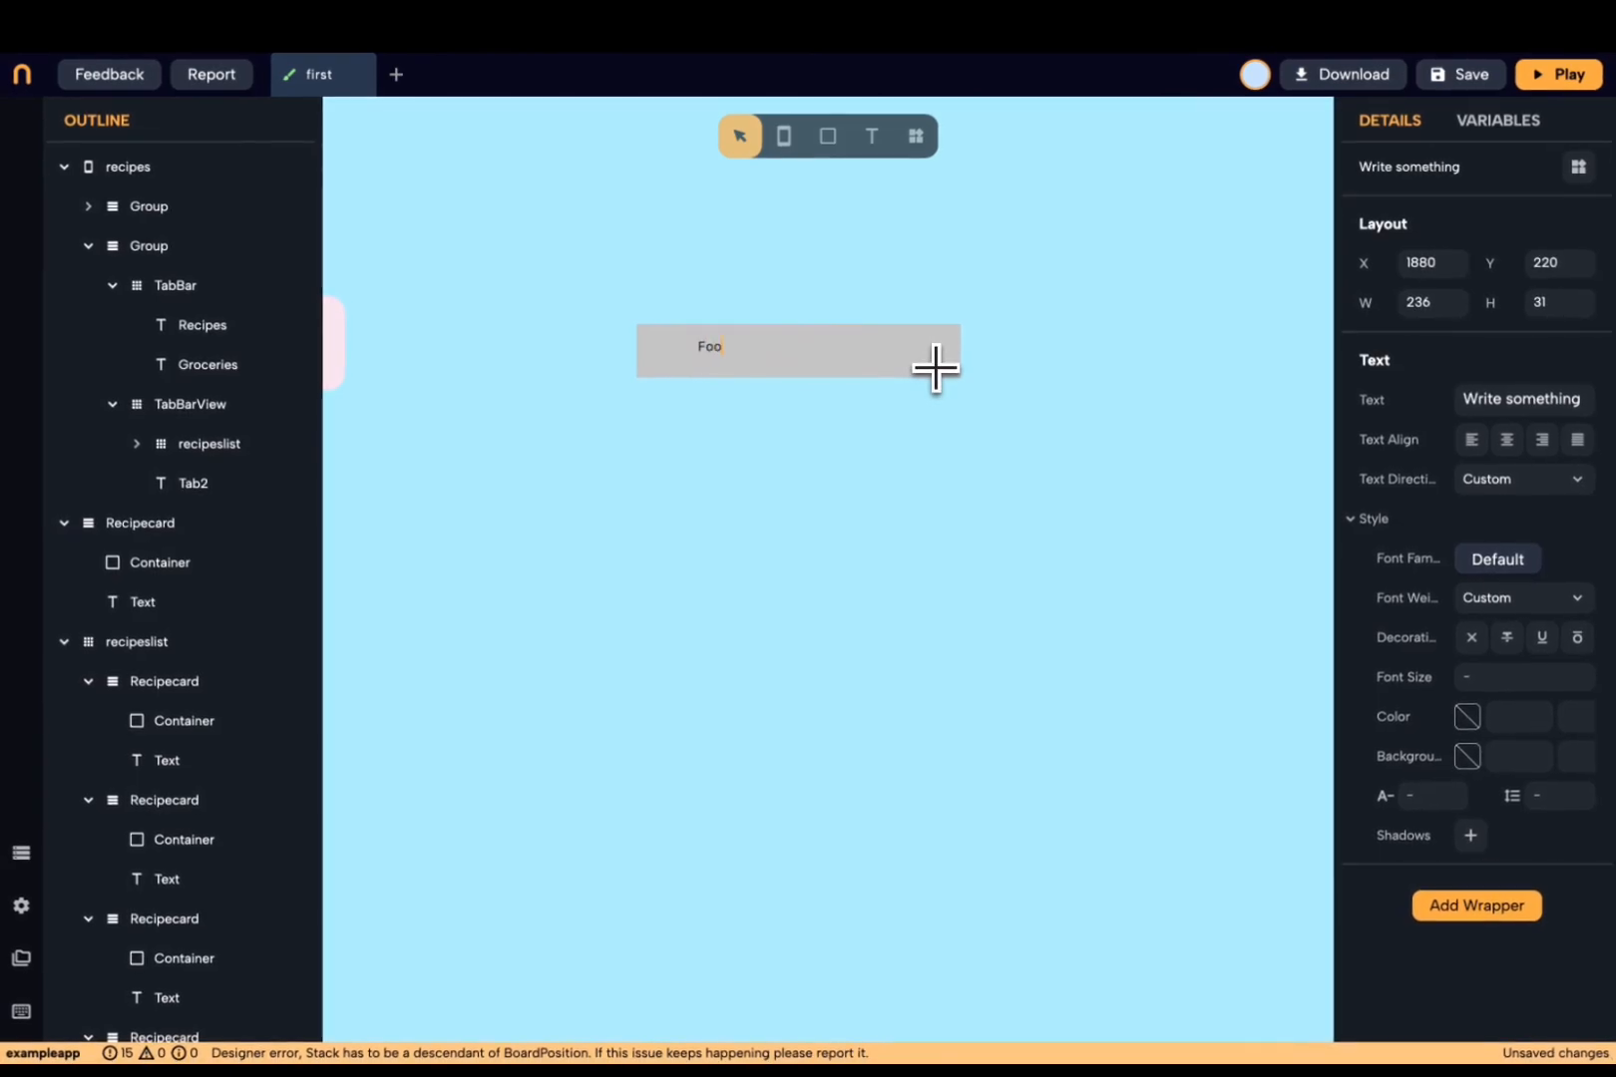
pyautogui.write('d to buy')
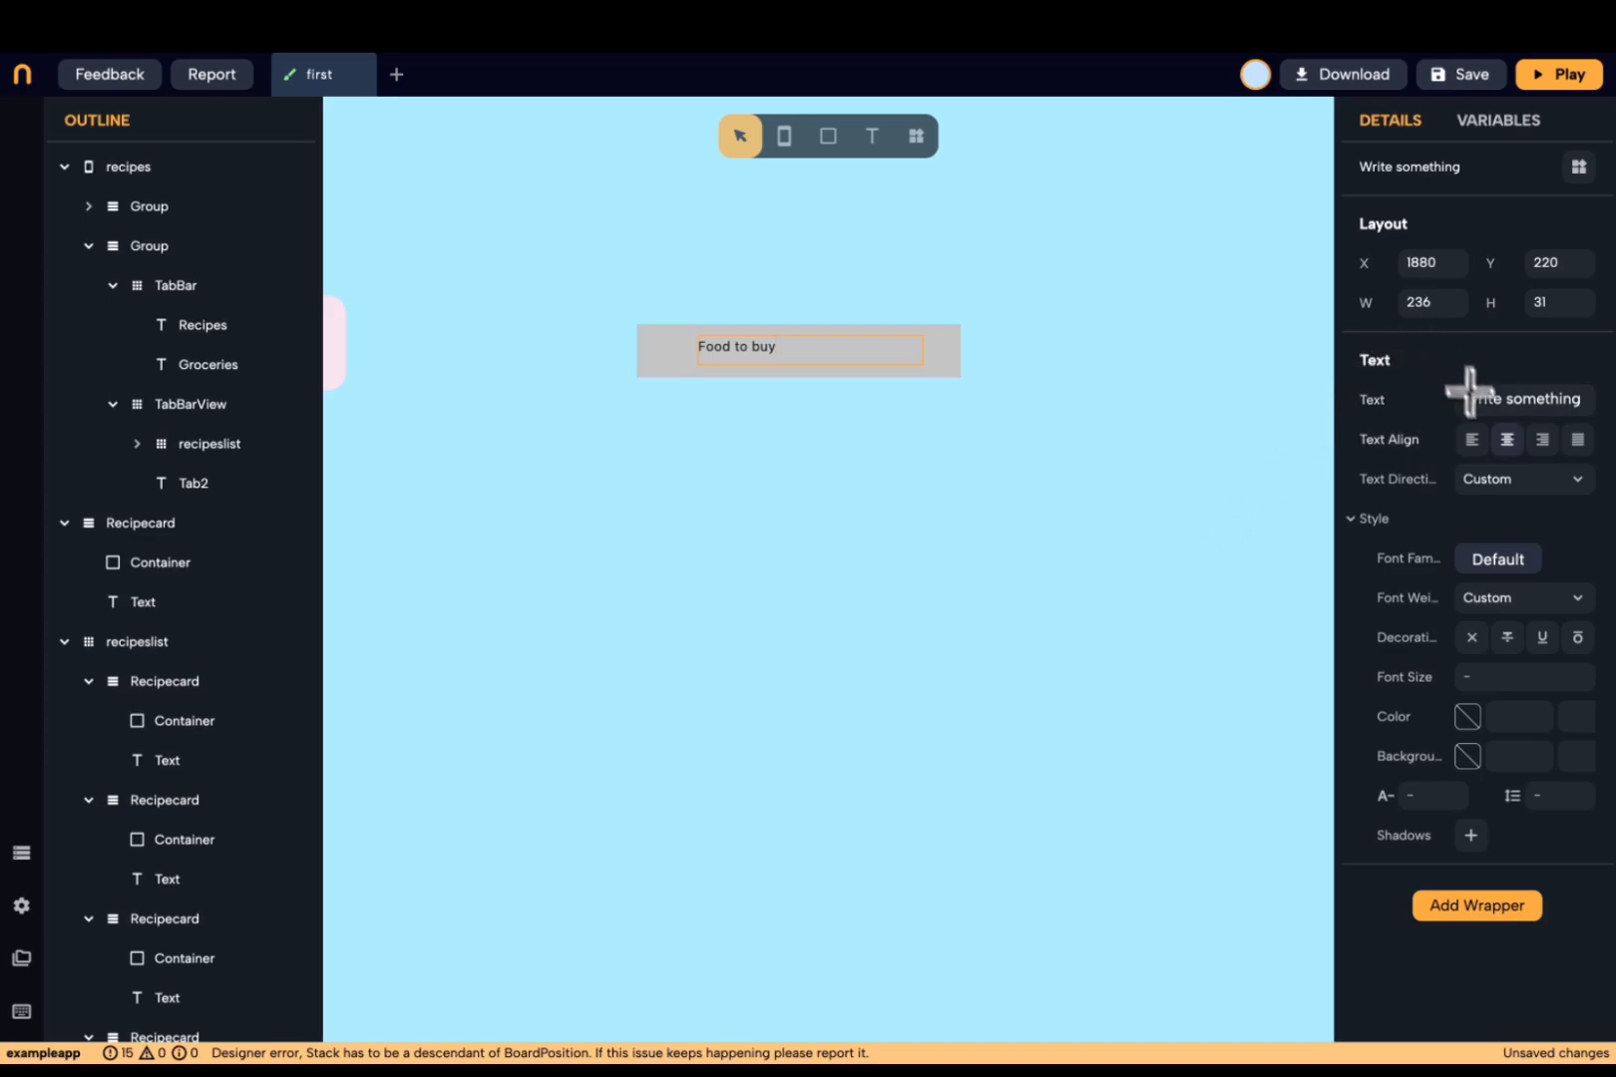
# - Set the "Food to buy" text's font family to Figtree and its font size to 20
pyautogui.click(1500, 559)
pyautogui.click(1304, 639)
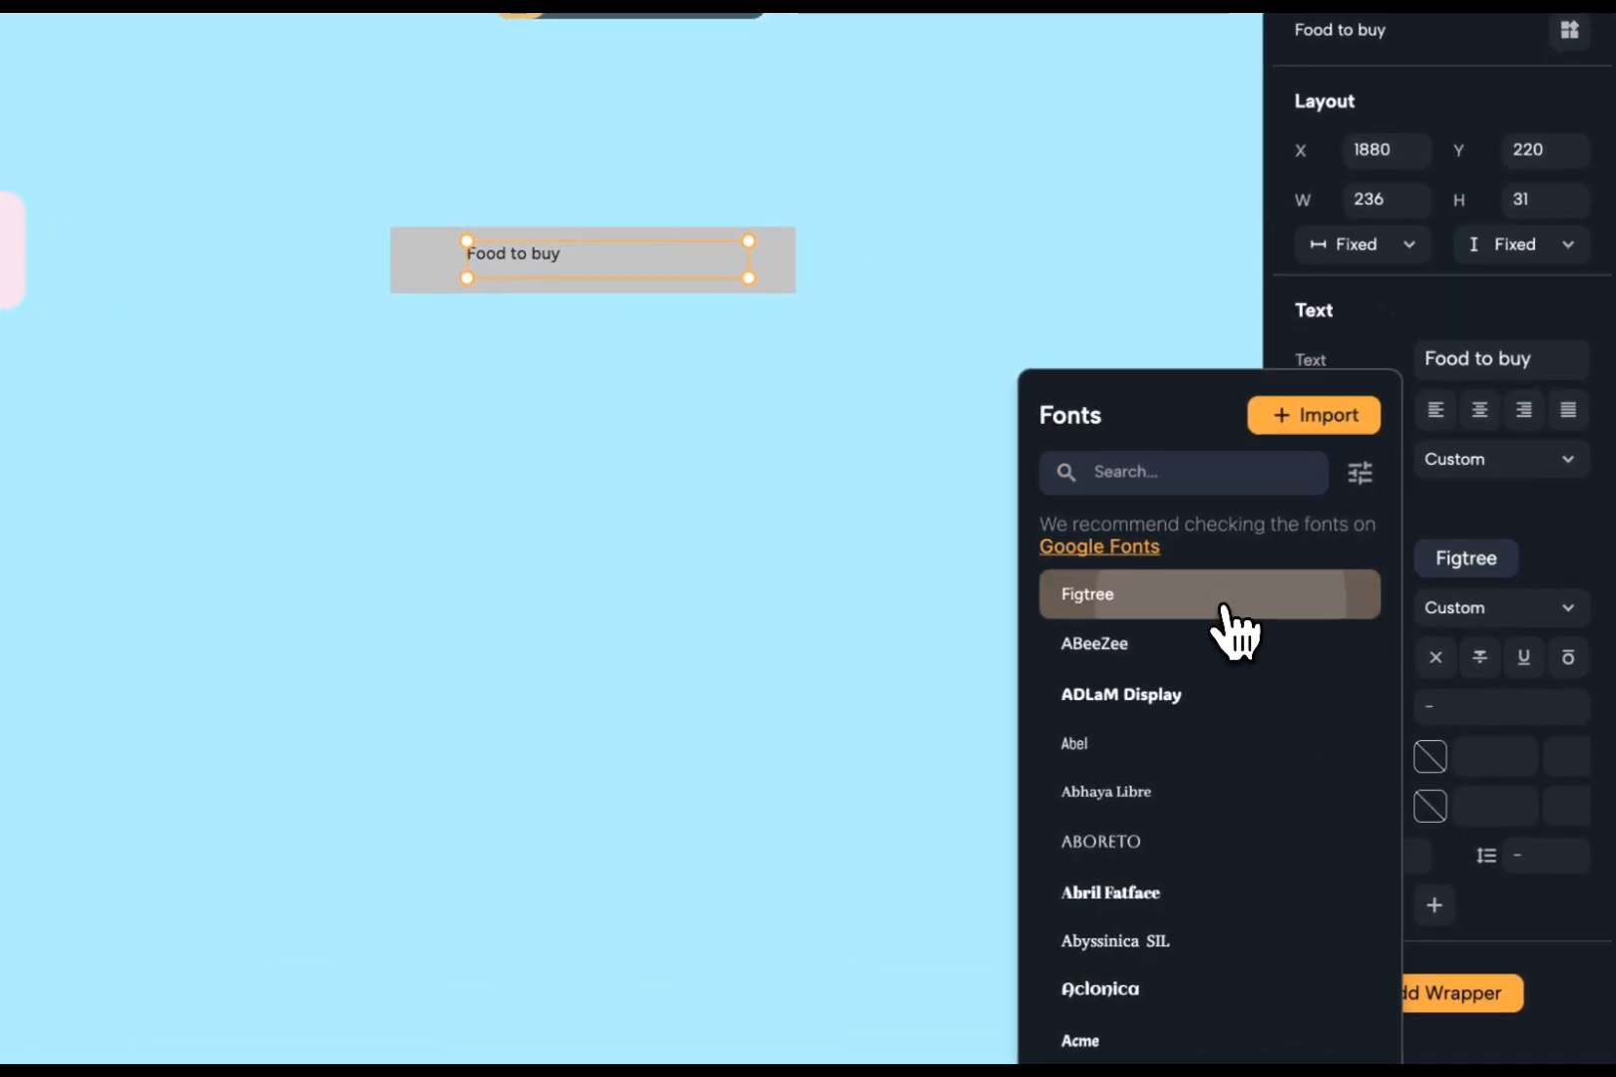
pyautogui.click(1481, 616)
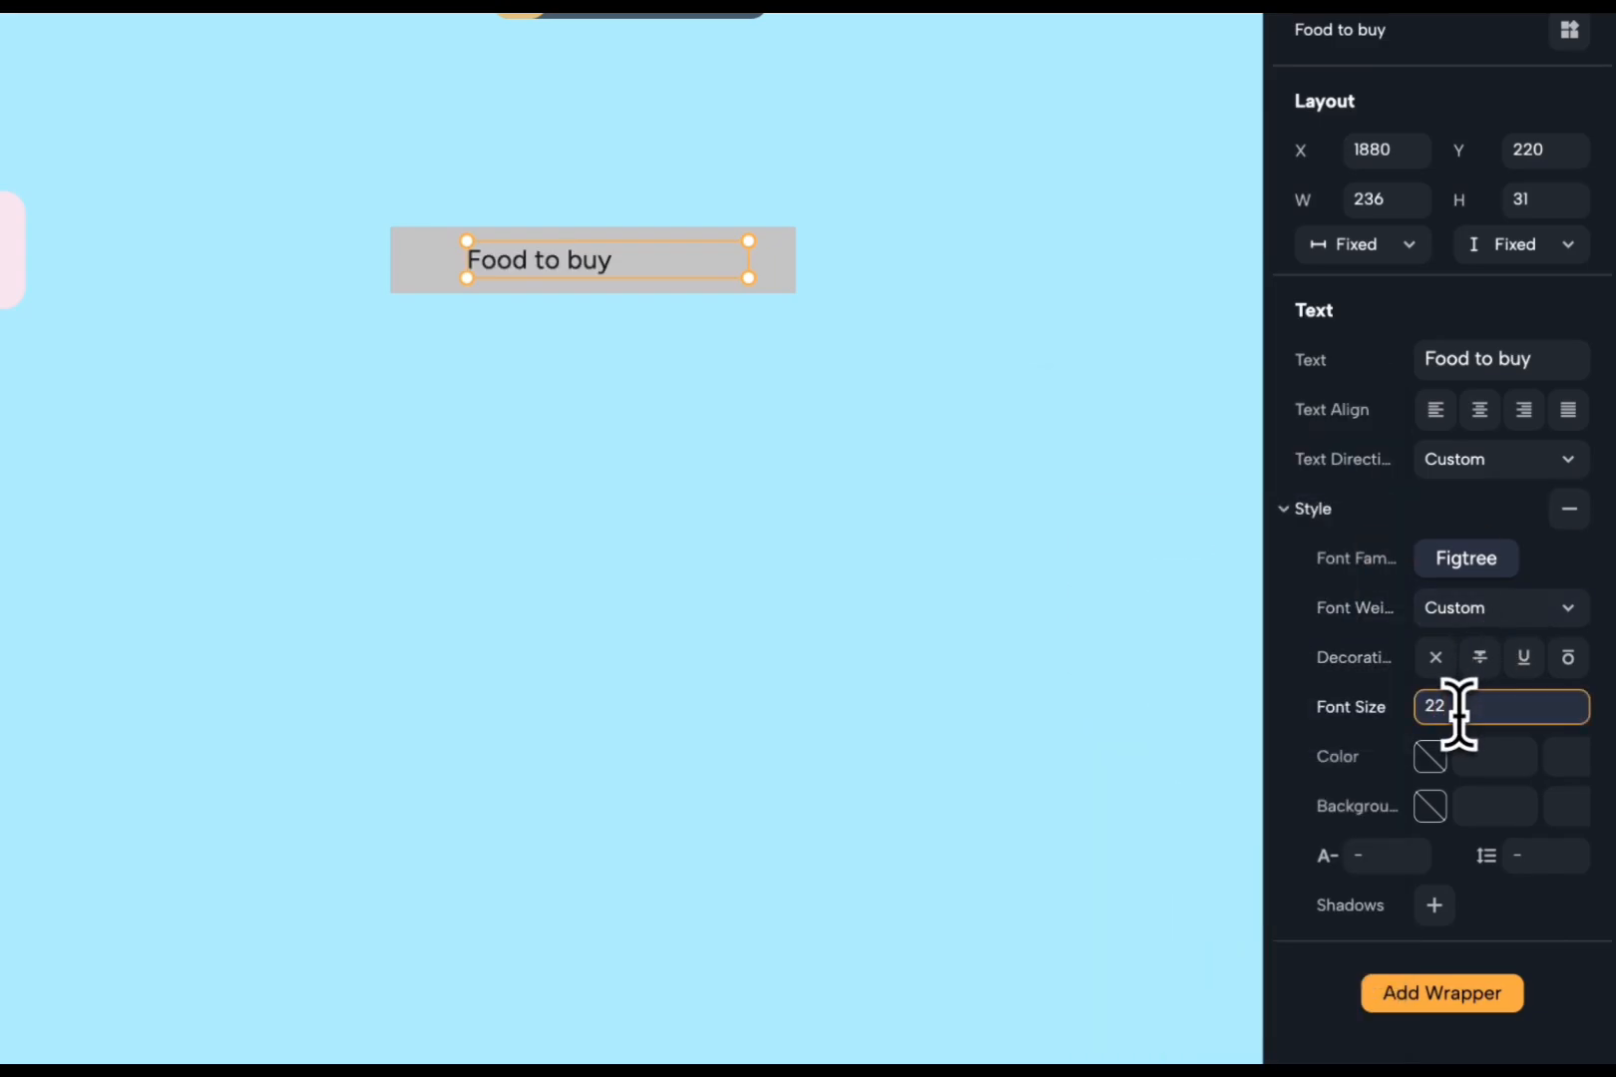
pyautogui.write('22')
pyautogui.press('BackSpace')
pyautogui.write('0')
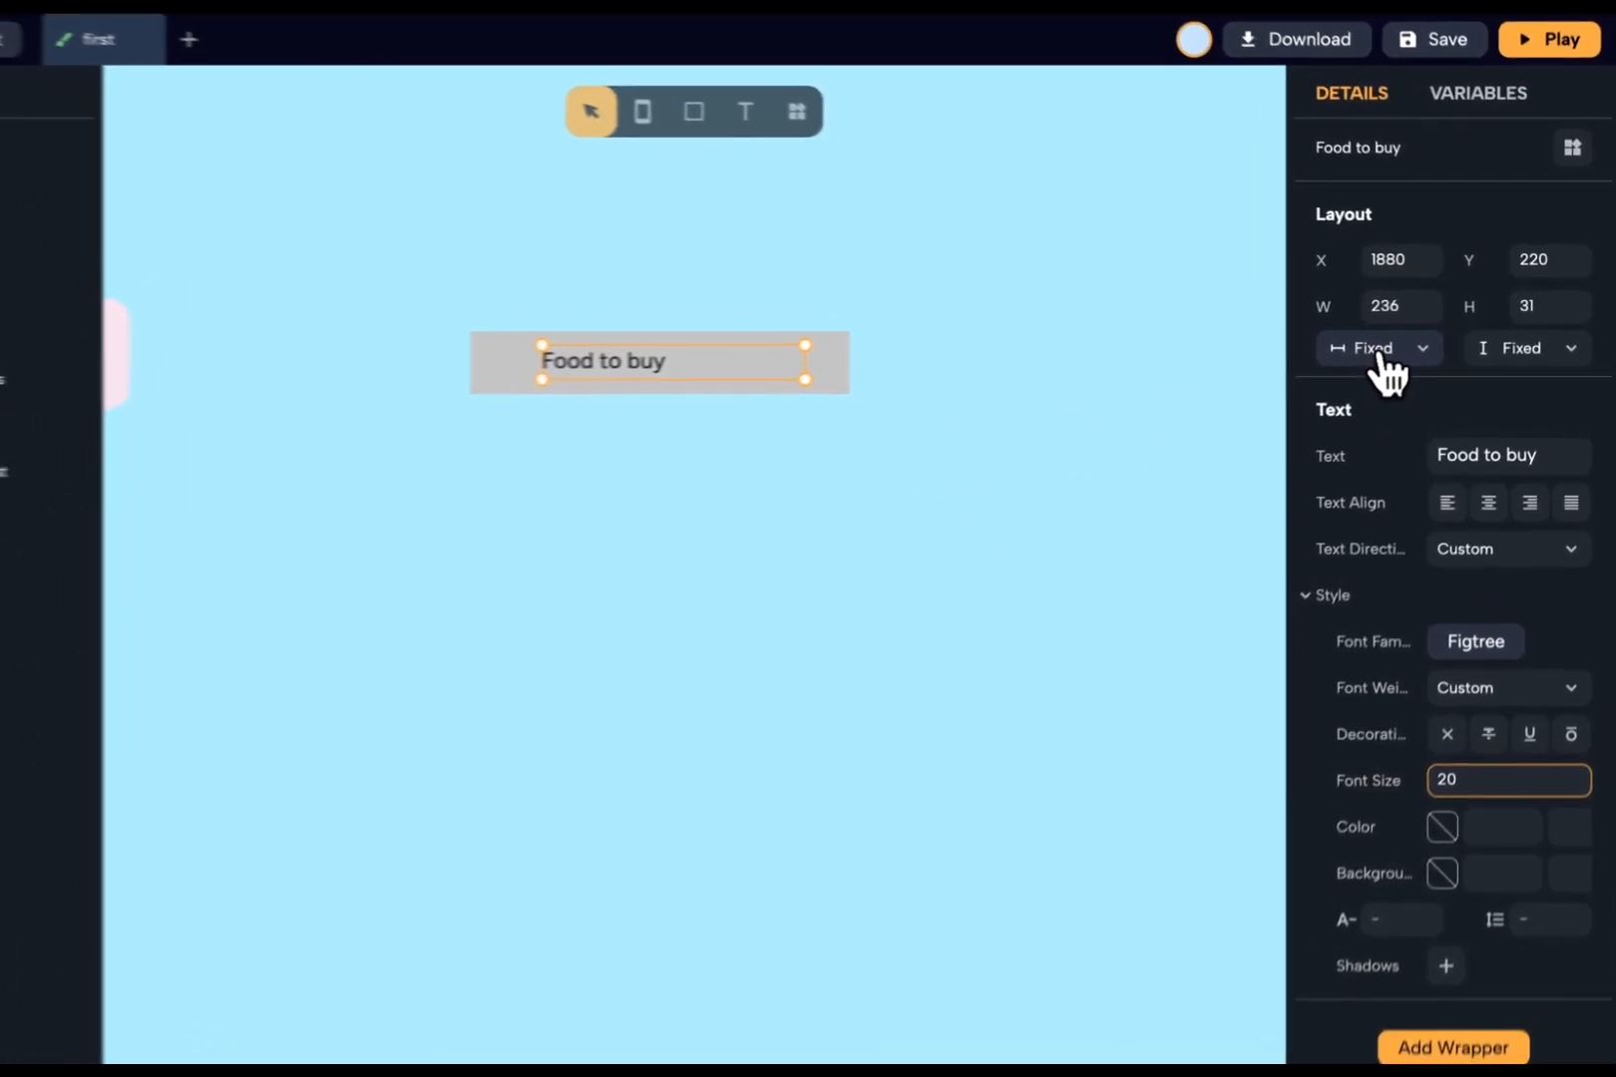
# - Set both the width and height sizing of the "Food to buy" text to Auto, and deselect it
pyautogui.click(1379, 355)
pyautogui.click(1376, 407)
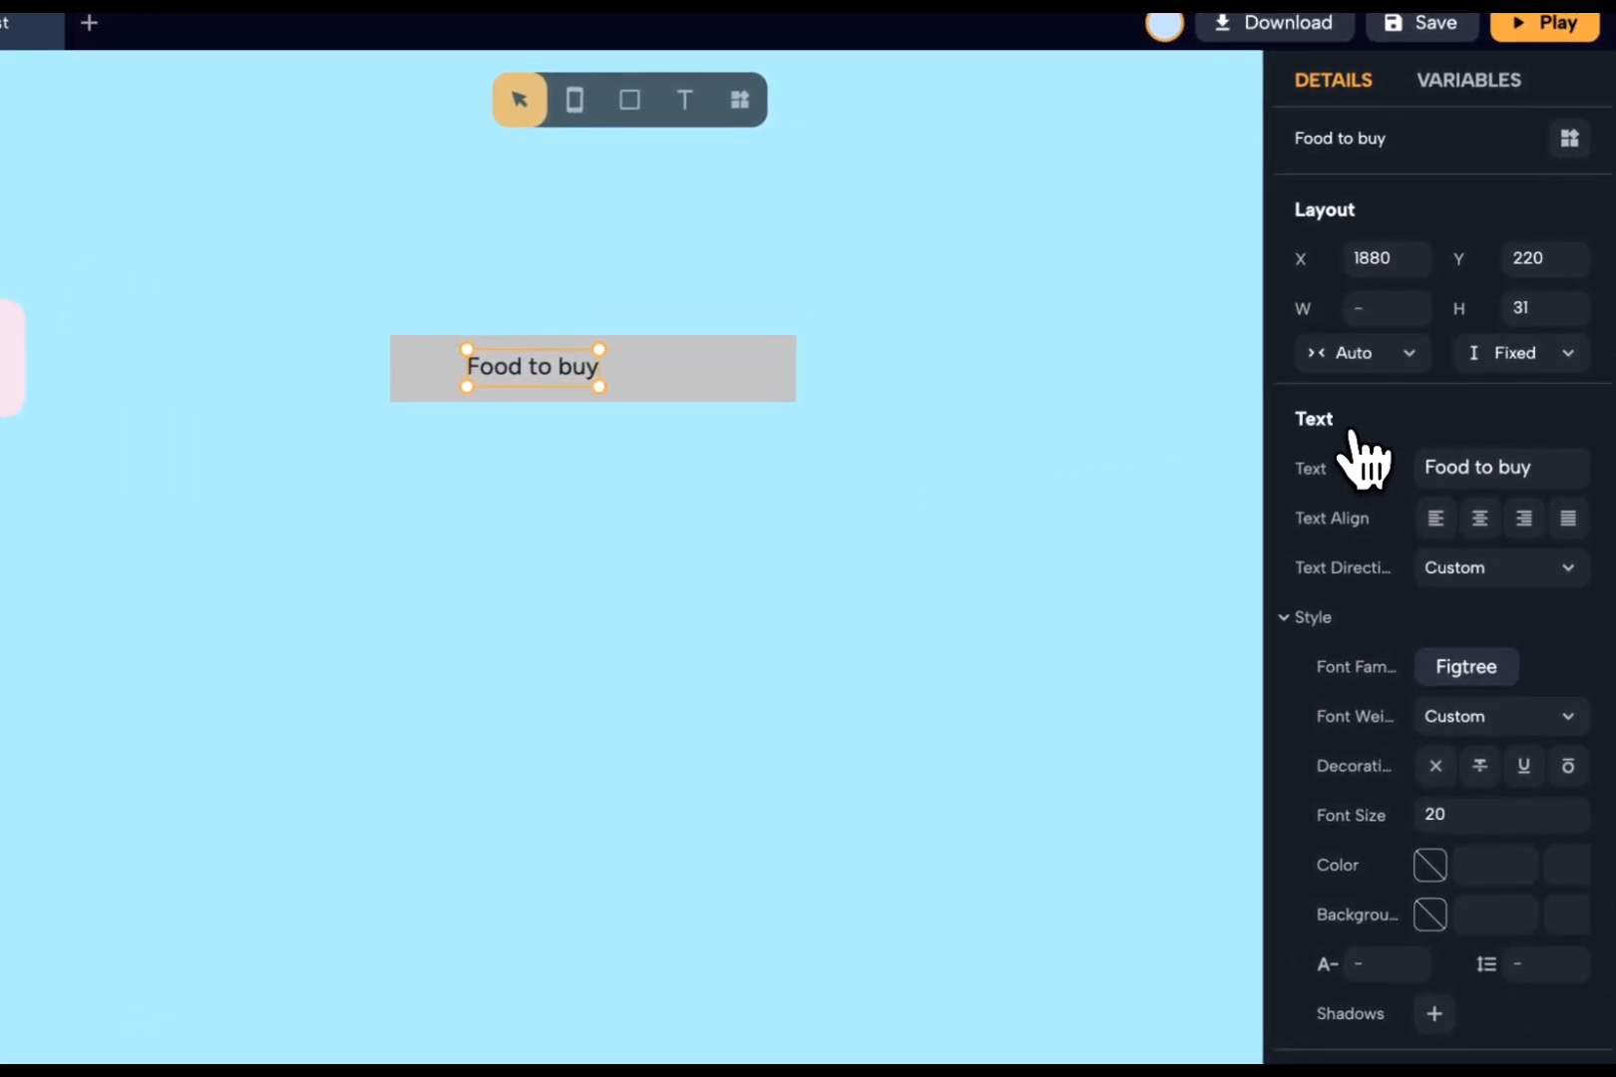
pyautogui.click(1541, 420)
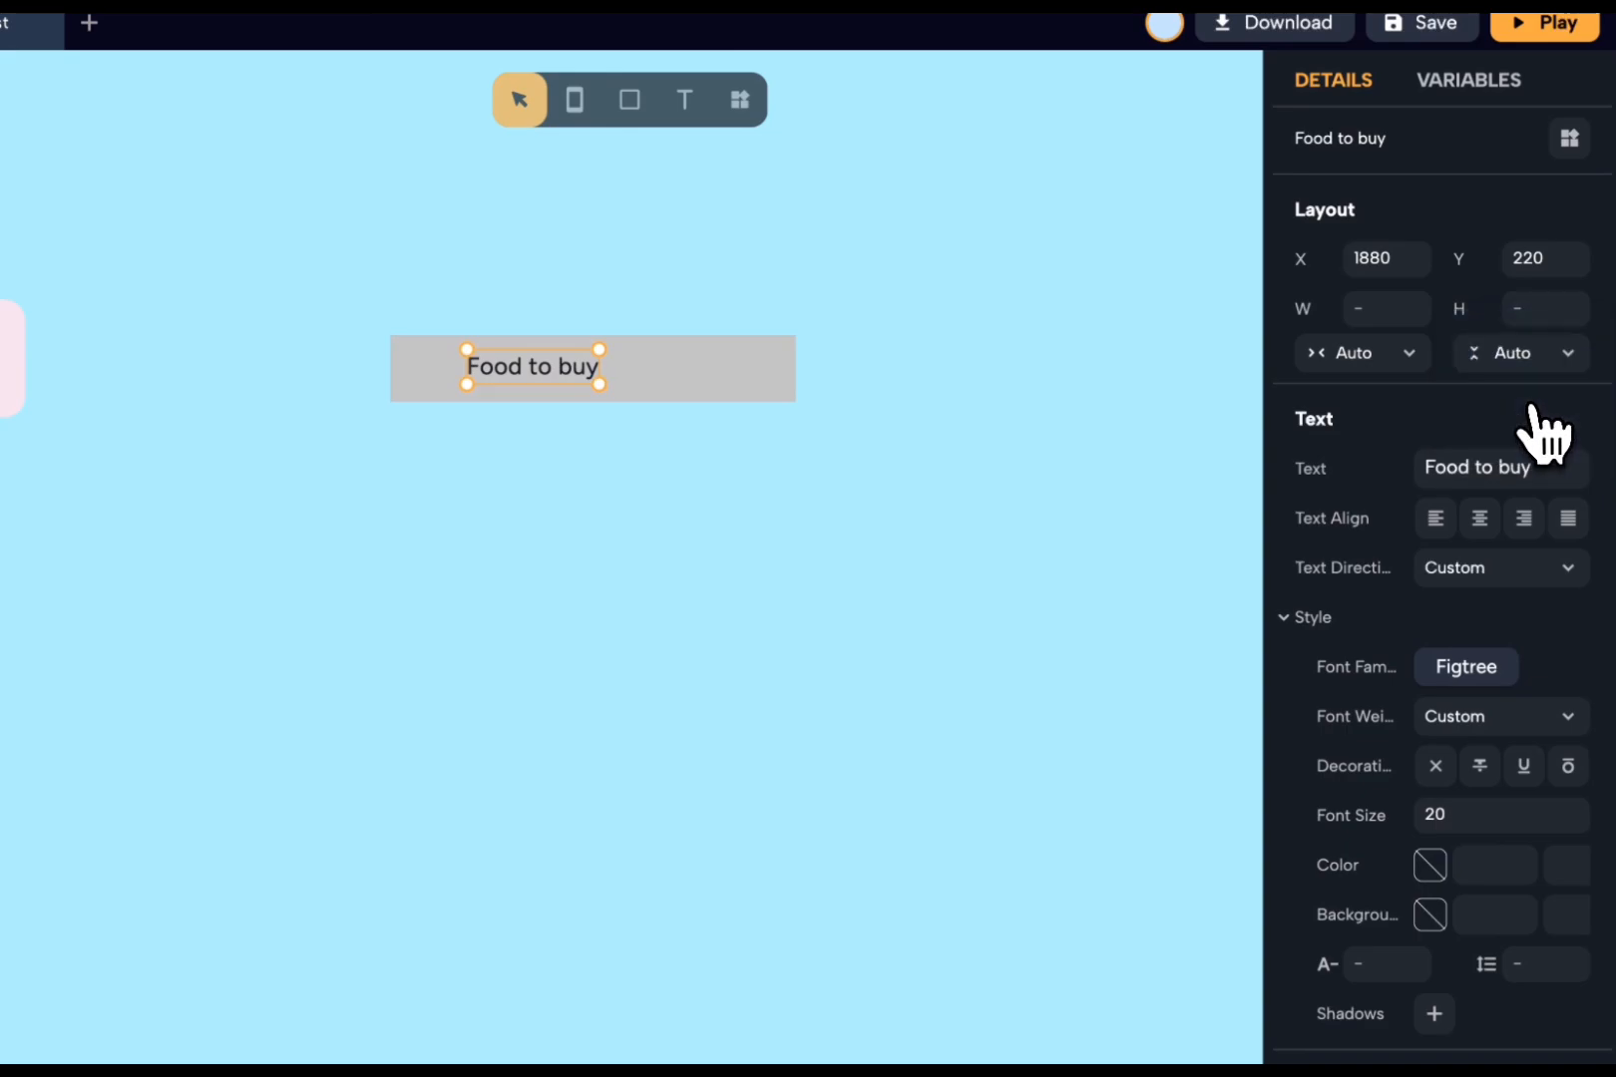
pyautogui.click(862, 519)
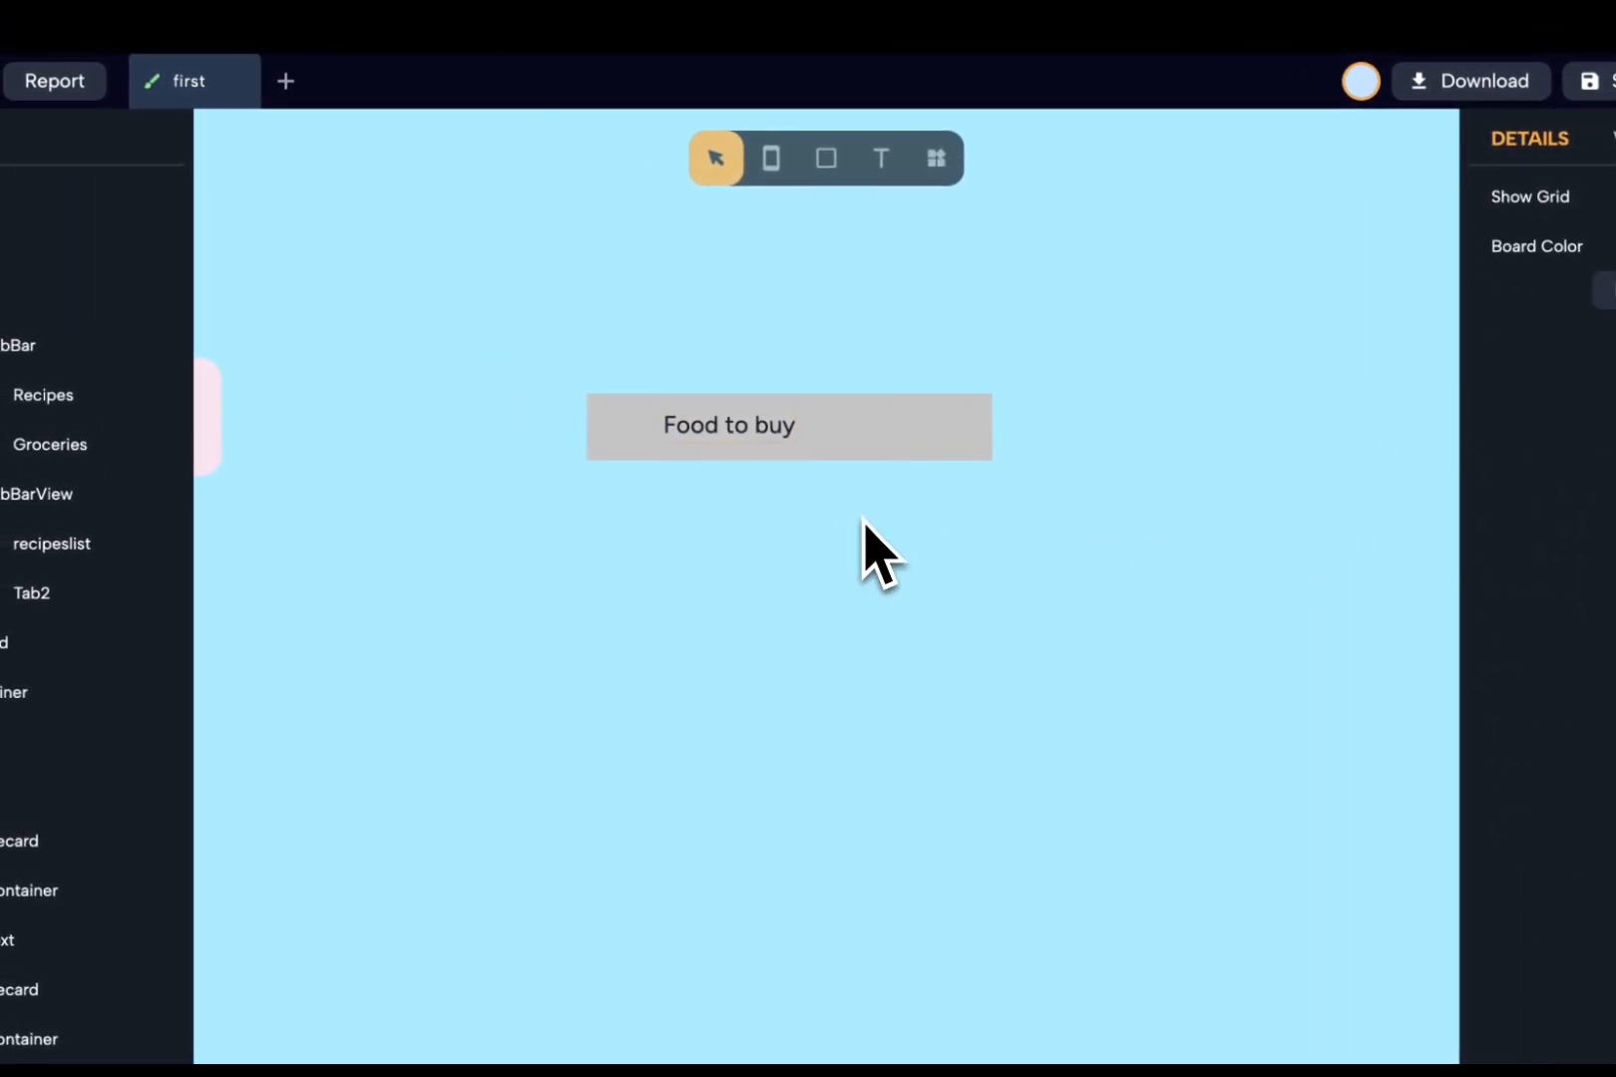
# - Add a Checkbox widget and place it inside the grey container, just before the "Food to buy" text
pyautogui.click(939, 162)
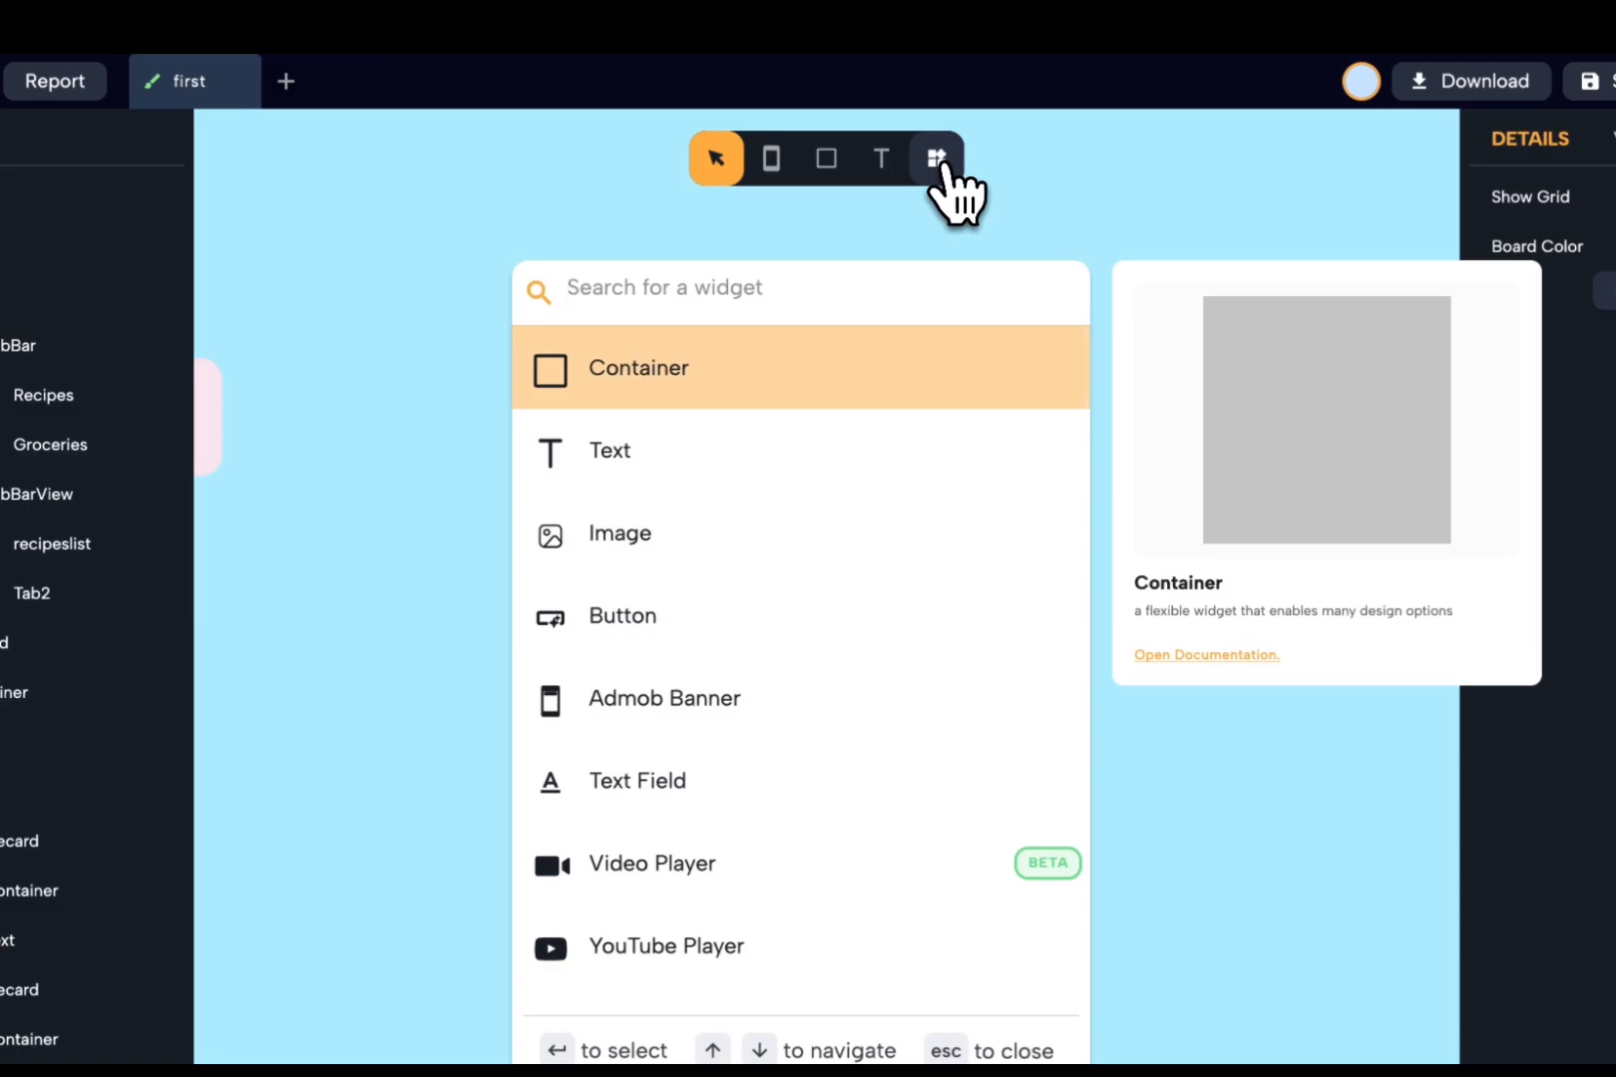
pyautogui.write('che')
pyautogui.click(825, 354)
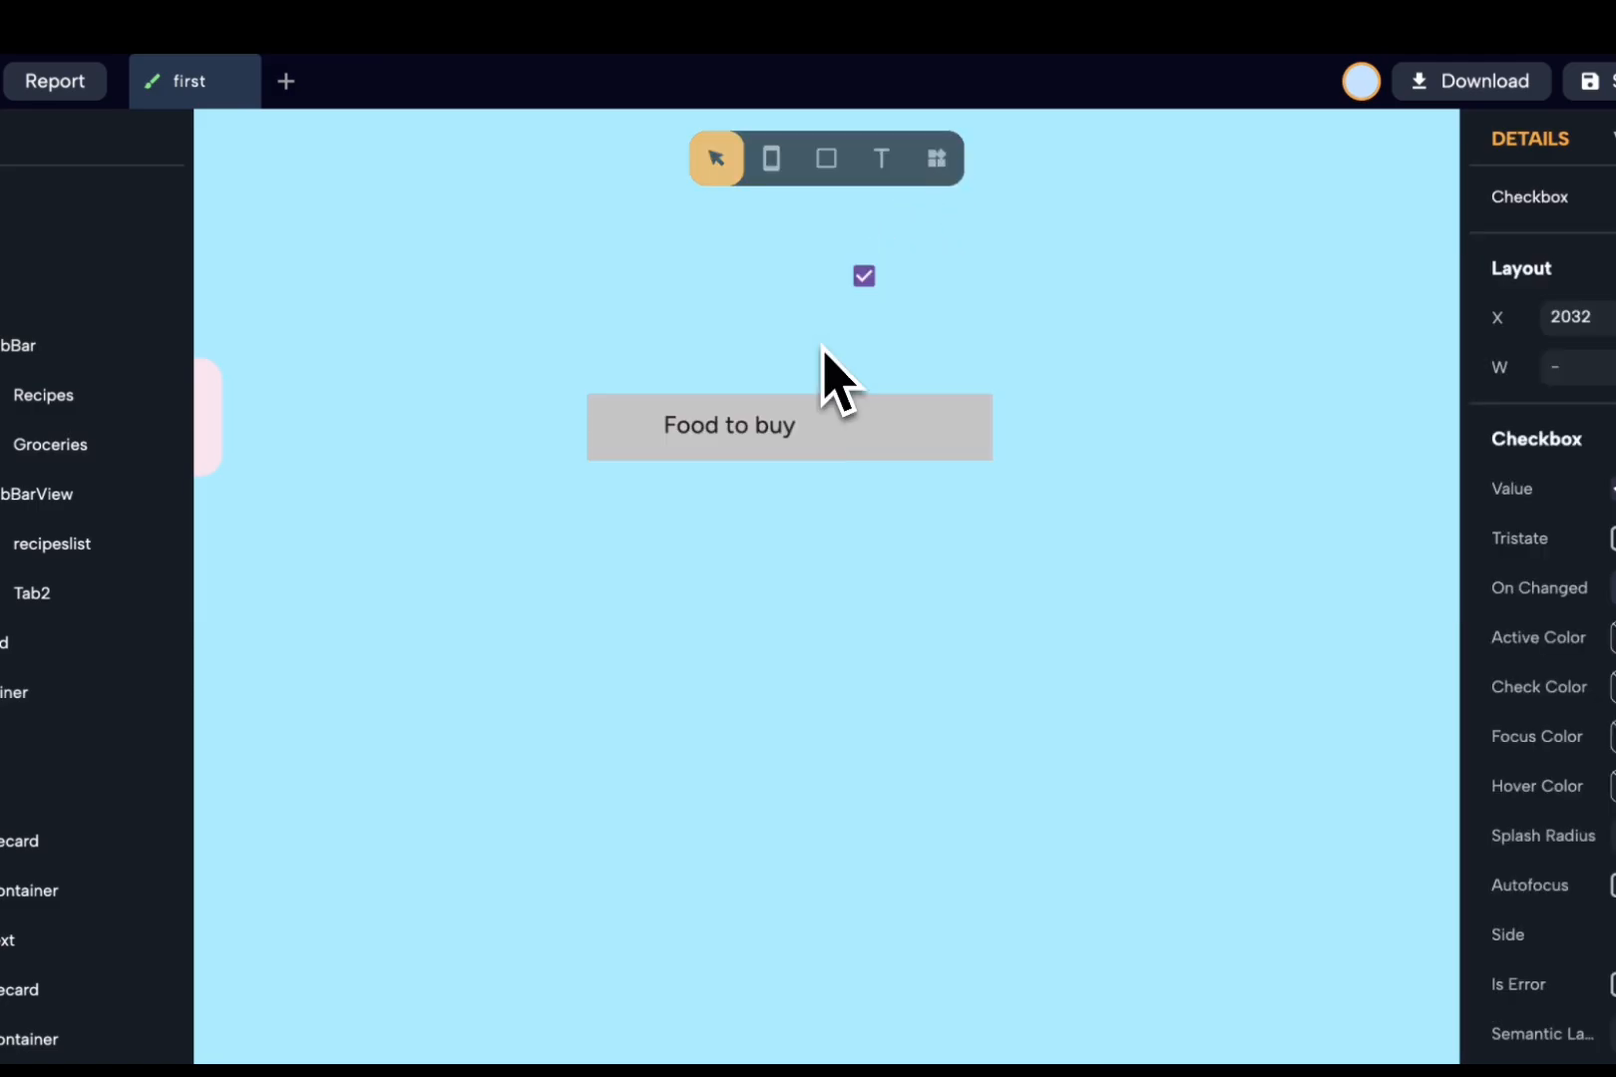
pyautogui.moveTo(864, 279); pyautogui.dragTo(626, 432)
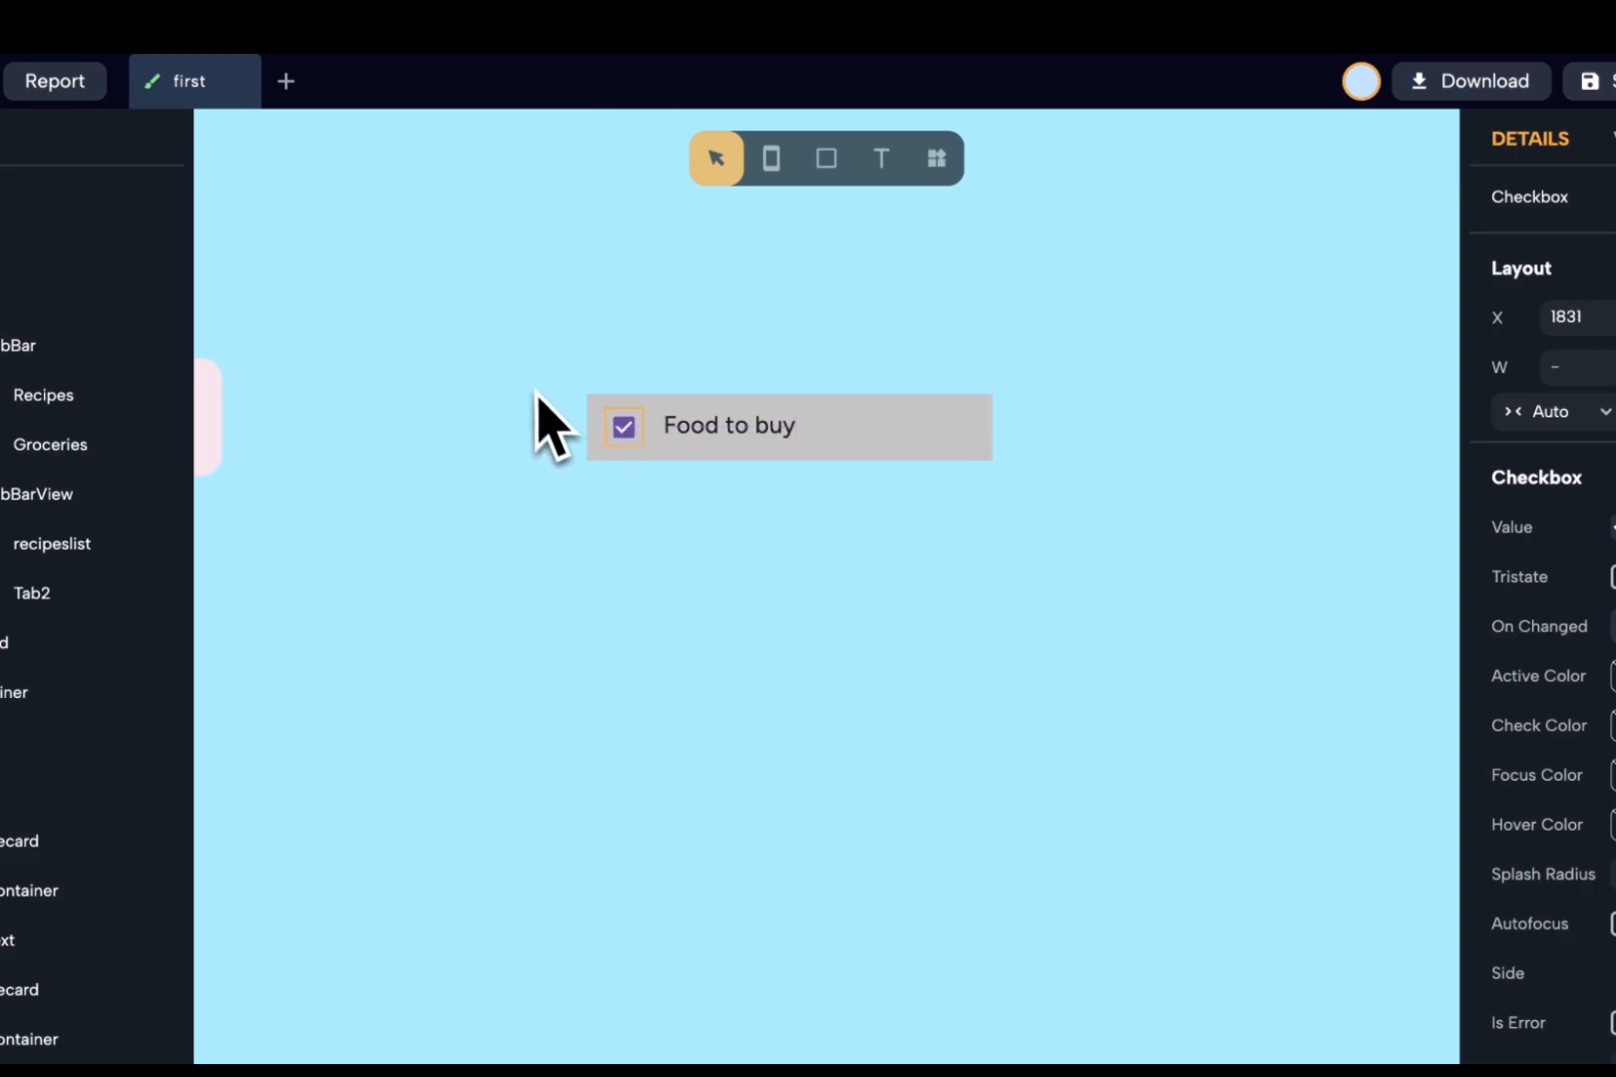
# - Group the container, checkbox and "Food to buy" text, and arrange the group as a horizontal row
pyautogui.moveTo(532, 379); pyautogui.dragTo(1109, 534)
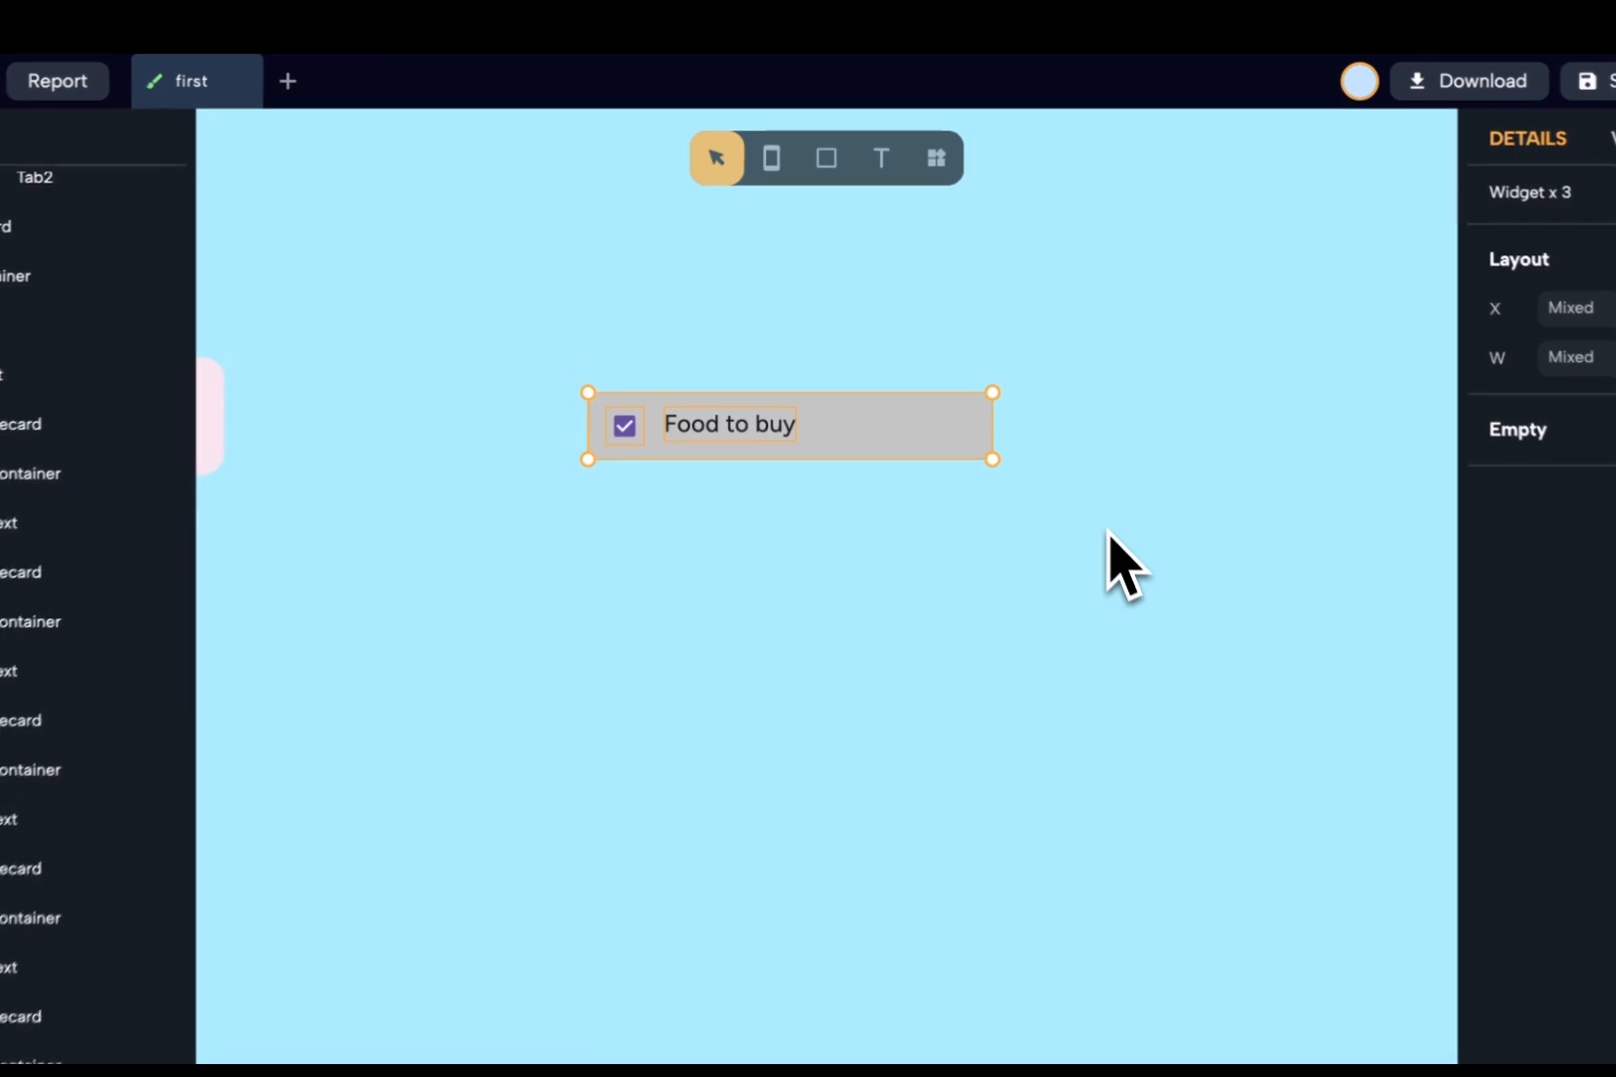
pyautogui.press('super+g')
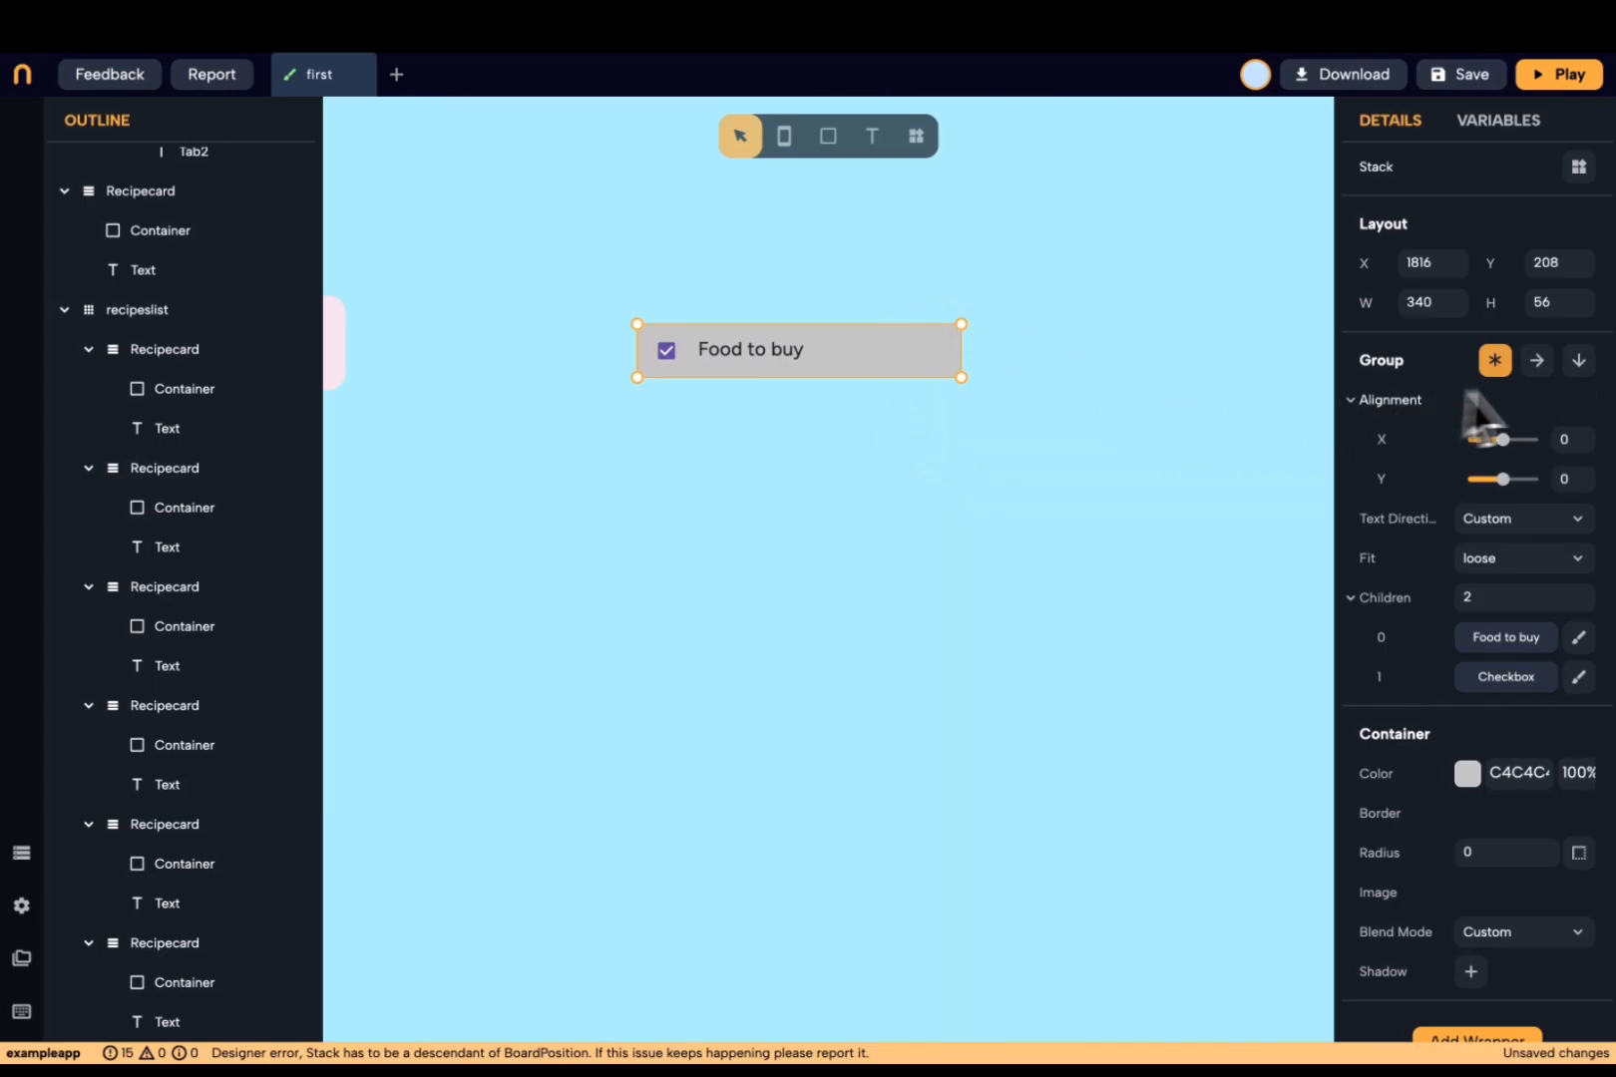
pyautogui.click(1537, 361)
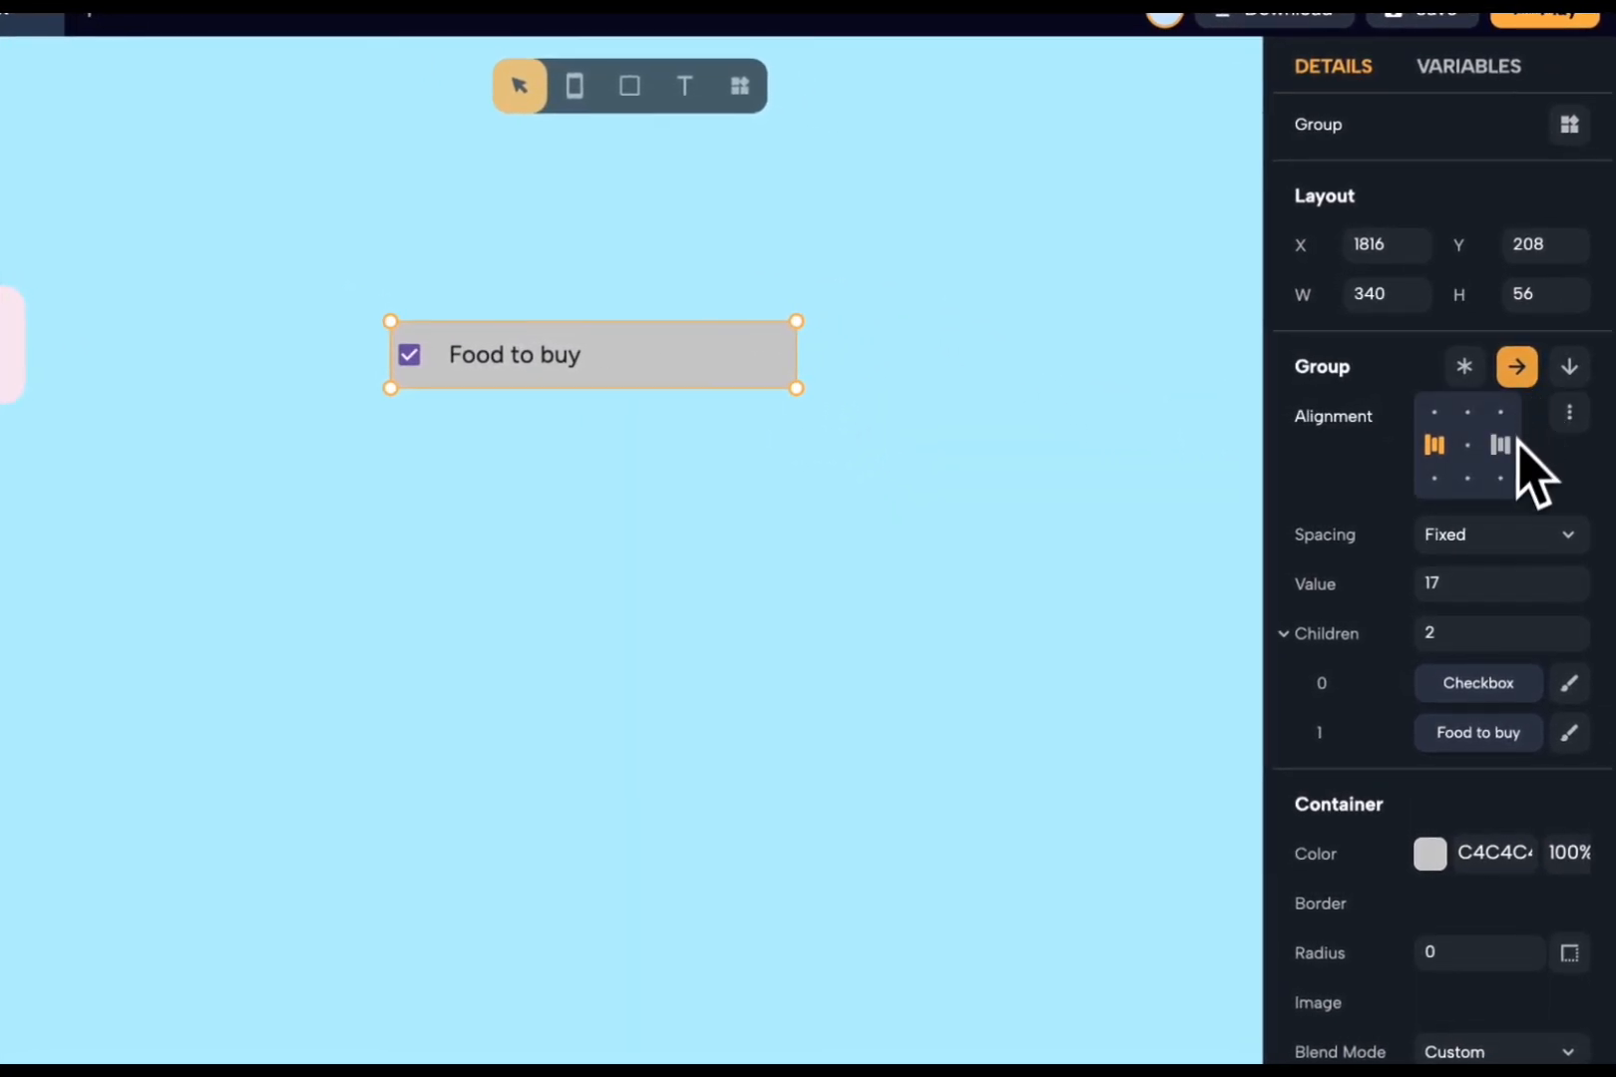
# - Set the fixed spacing between the row's checkbox and text to 6
pyautogui.scroll(-1, 1541, 543)
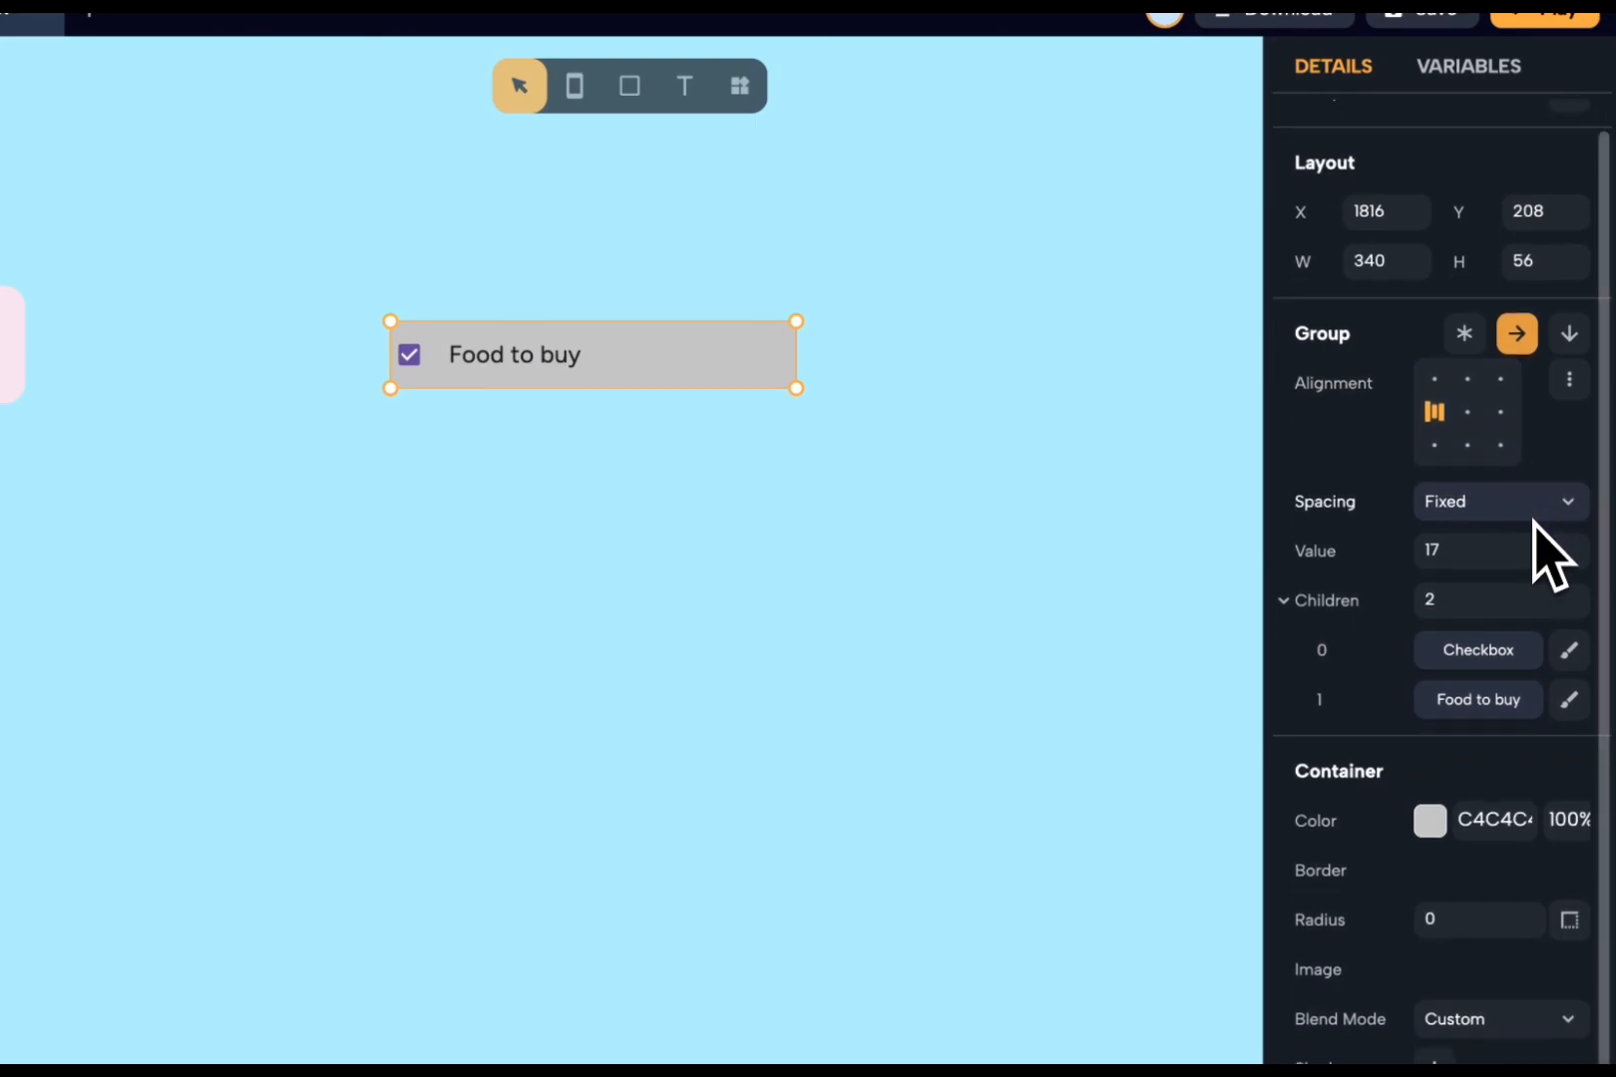
pyautogui.click(1518, 549)
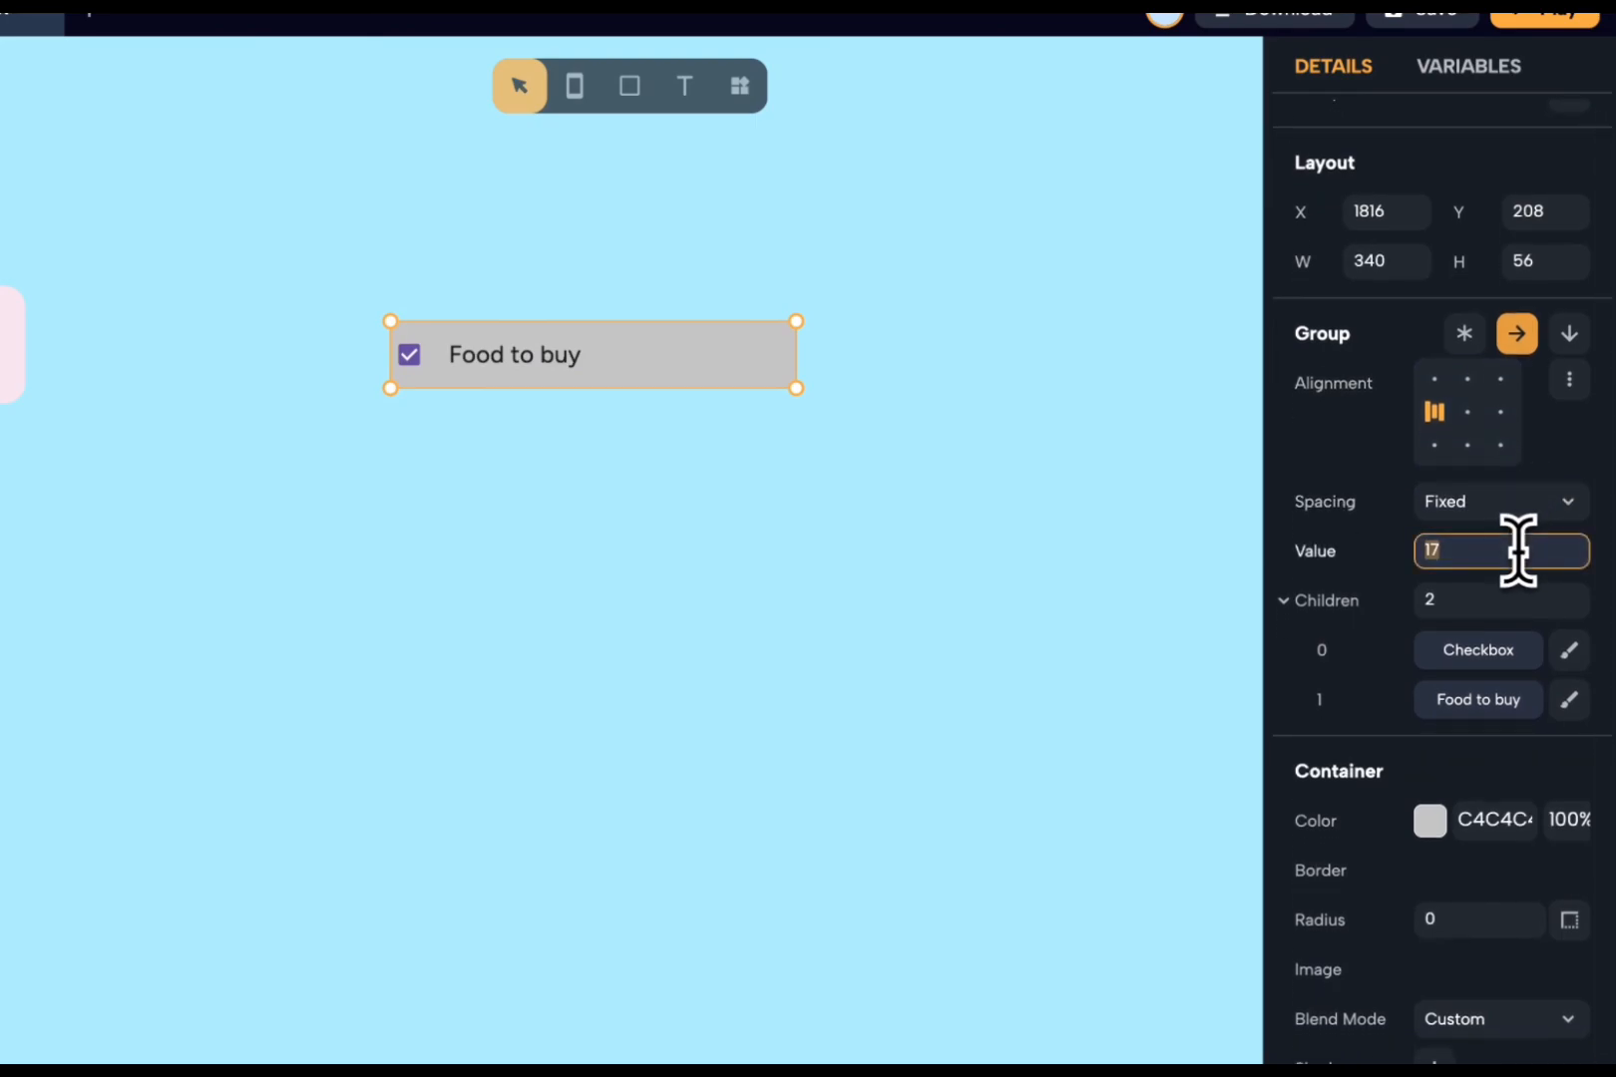
pyautogui.write('14')
pyautogui.press('BackSpace')
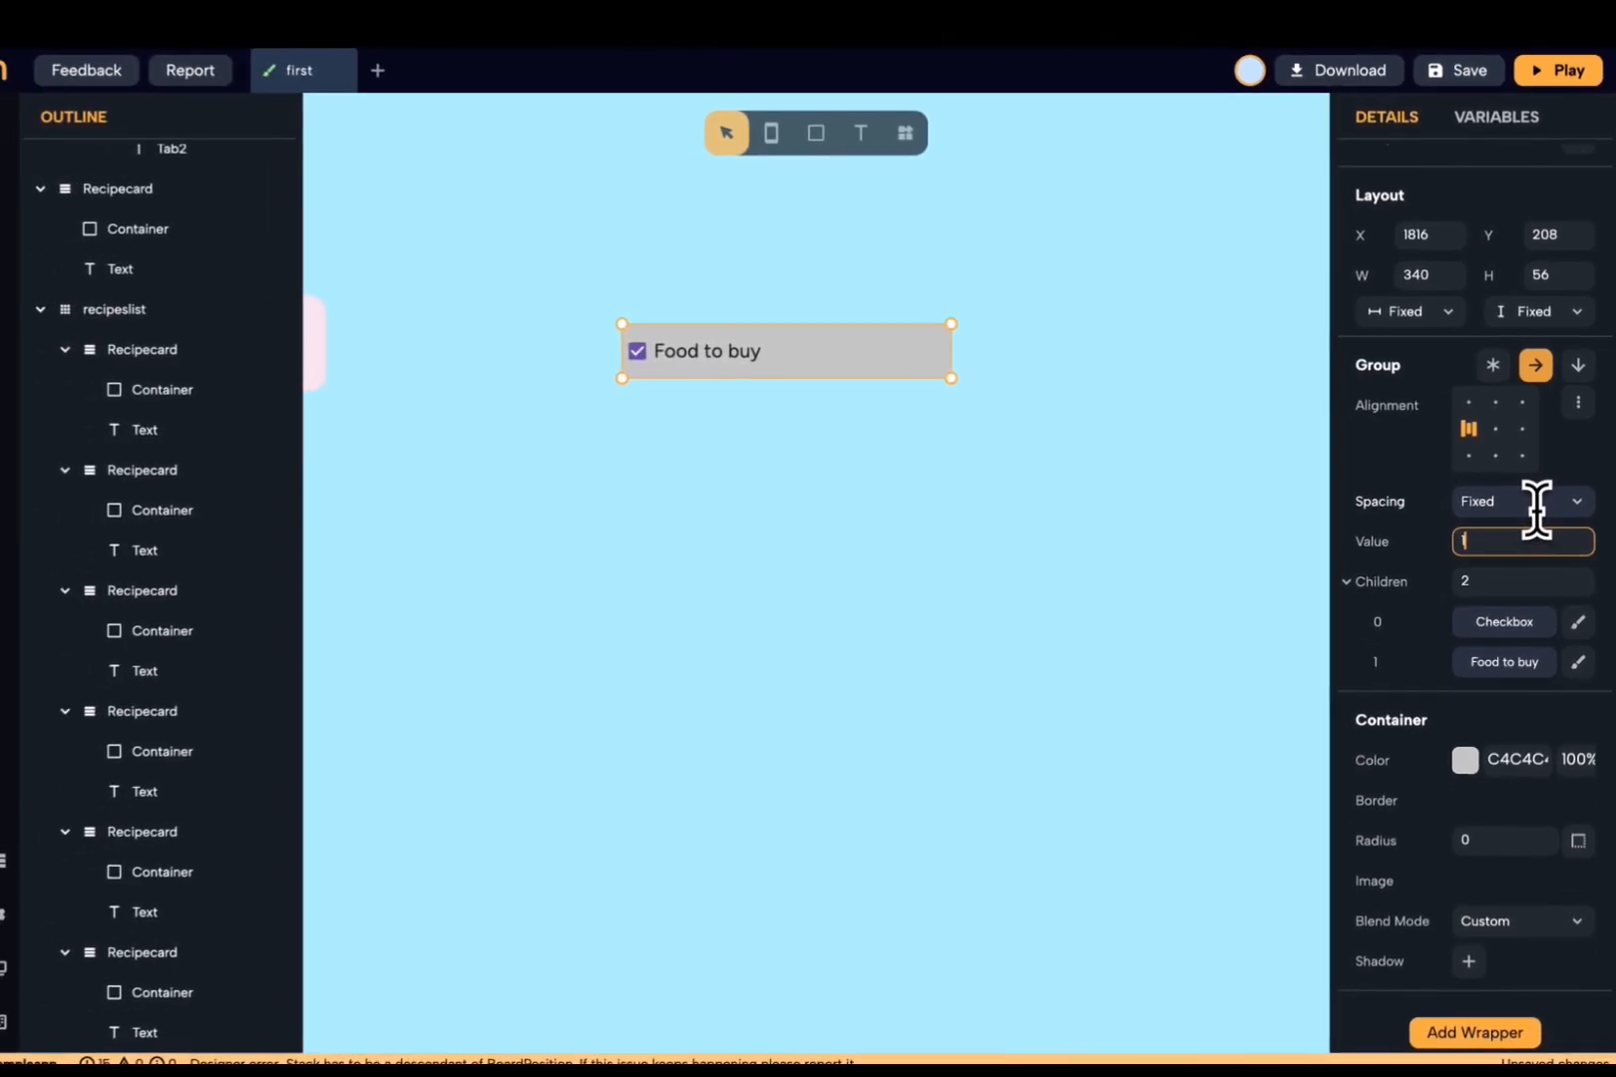
pyautogui.write('2')
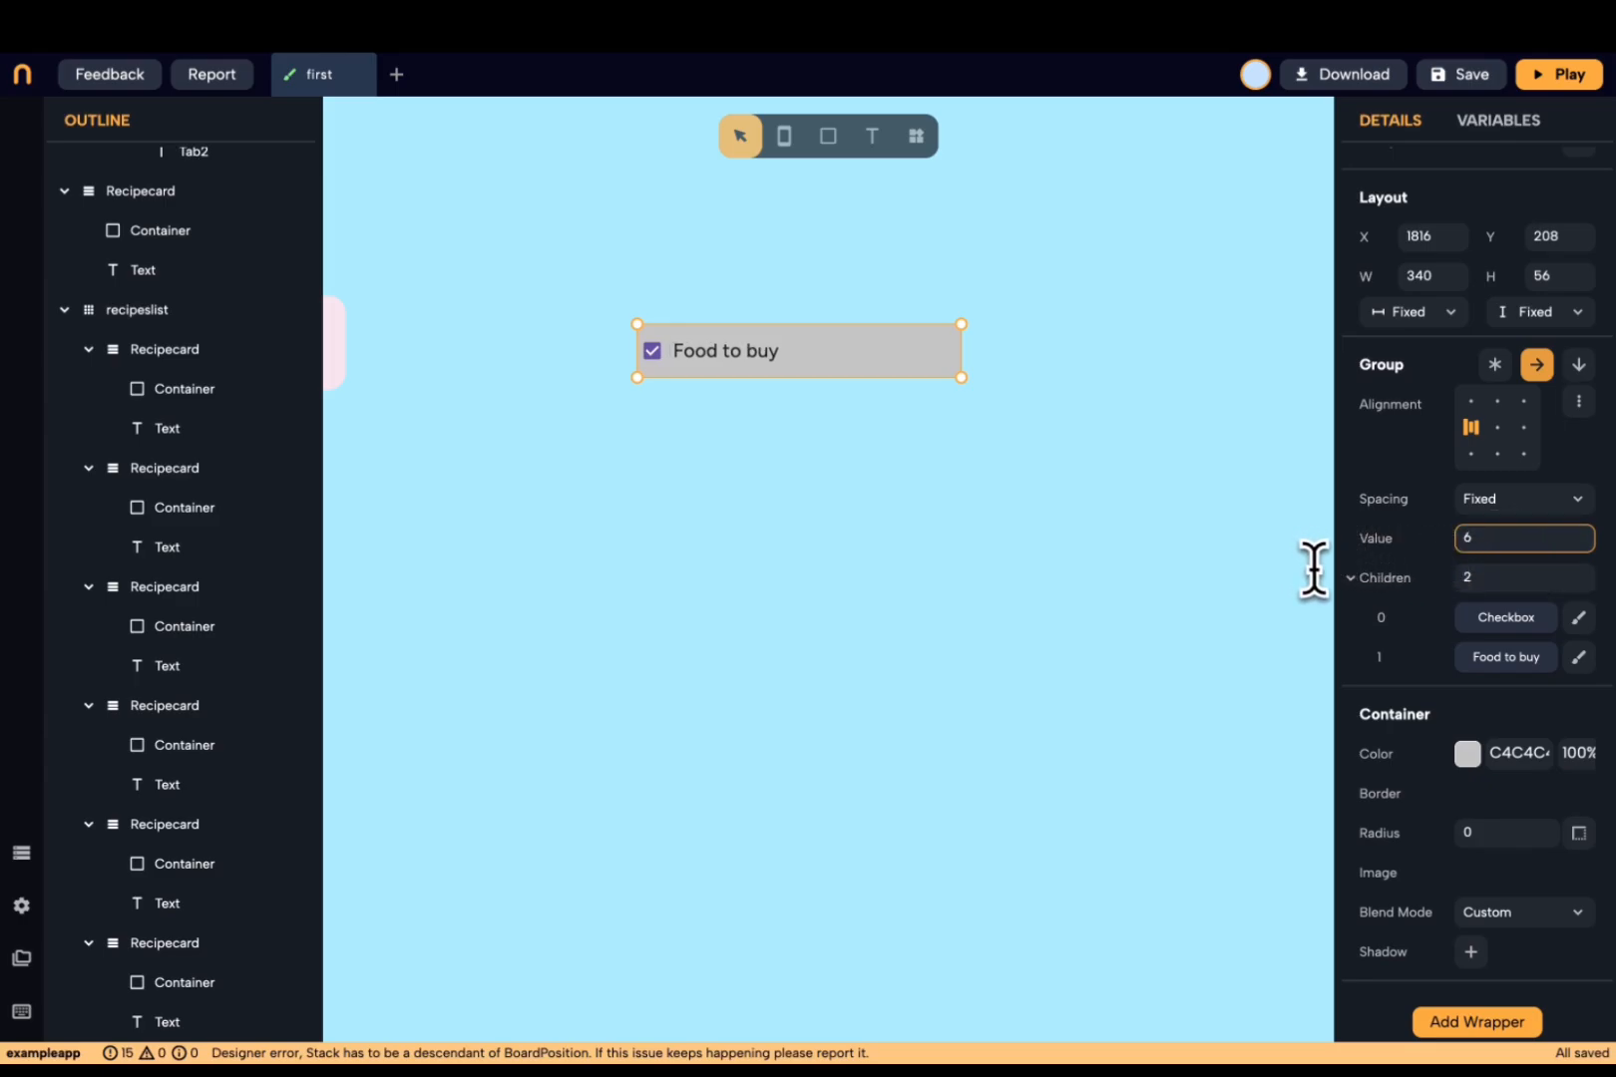
# - Add a Padding wrapper of 10 on all sides to the group and reorder it ahead of the Container wrapper
pyautogui.scroll(-1, 1420, 688)
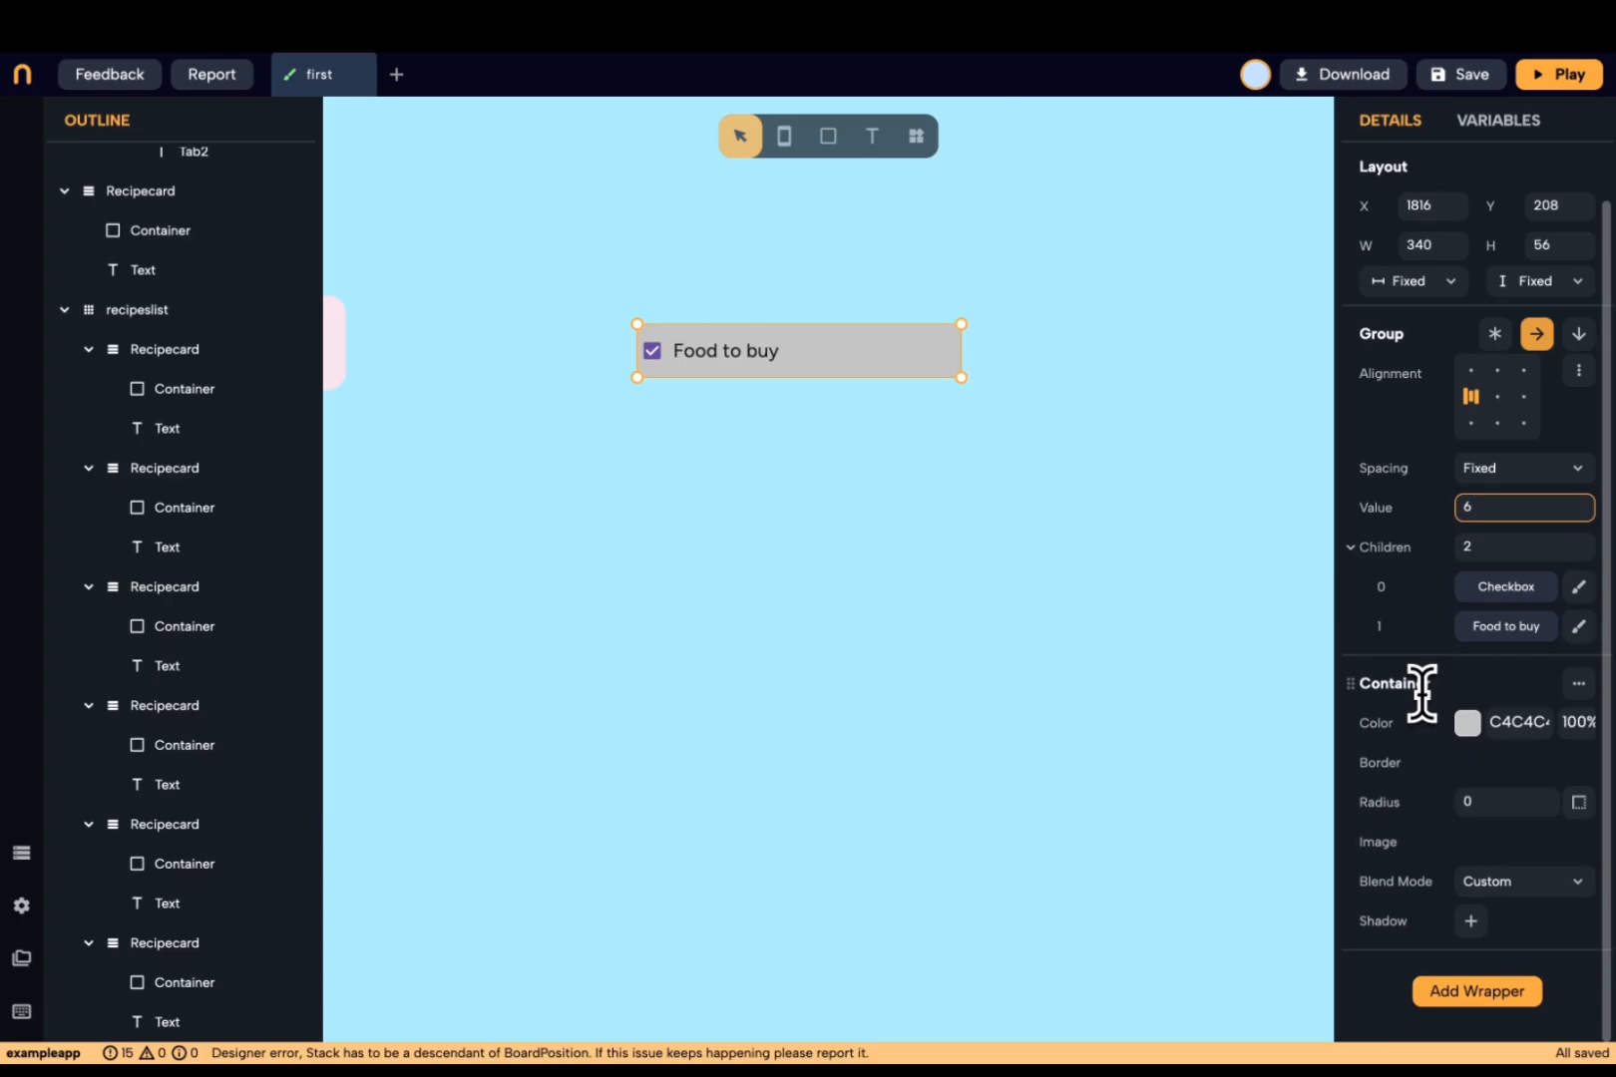
pyautogui.click(652, 357)
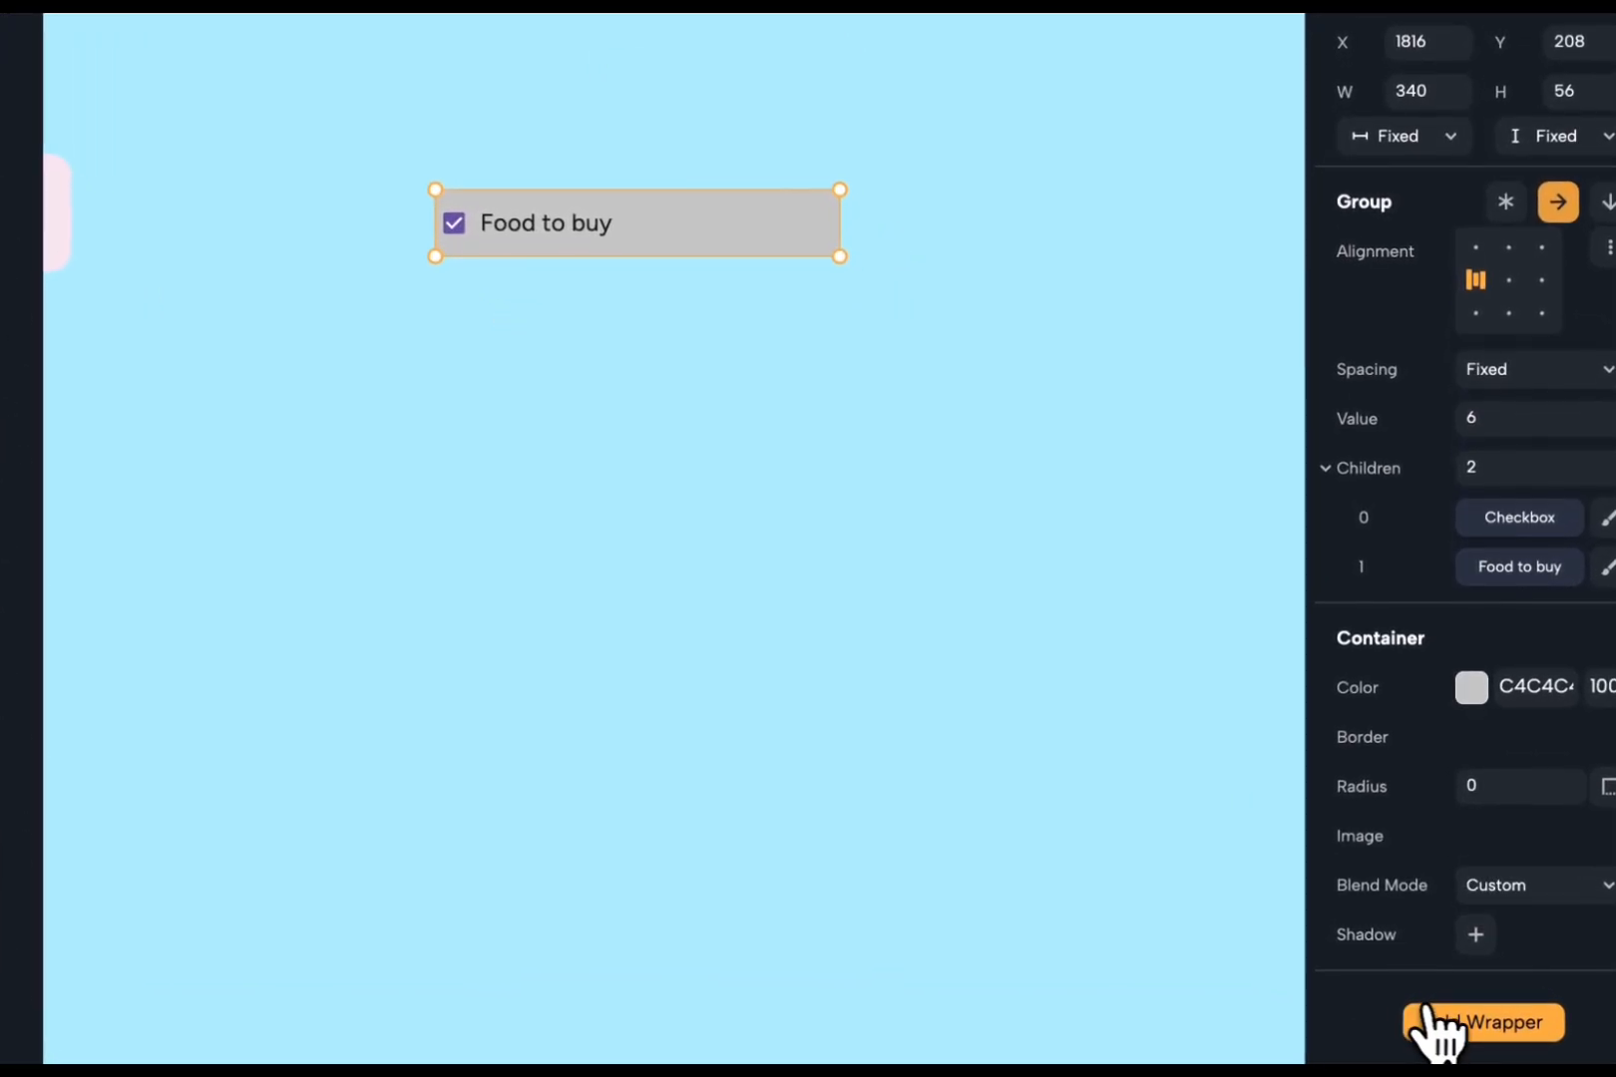
pyautogui.click(1451, 993)
pyautogui.press('Up')
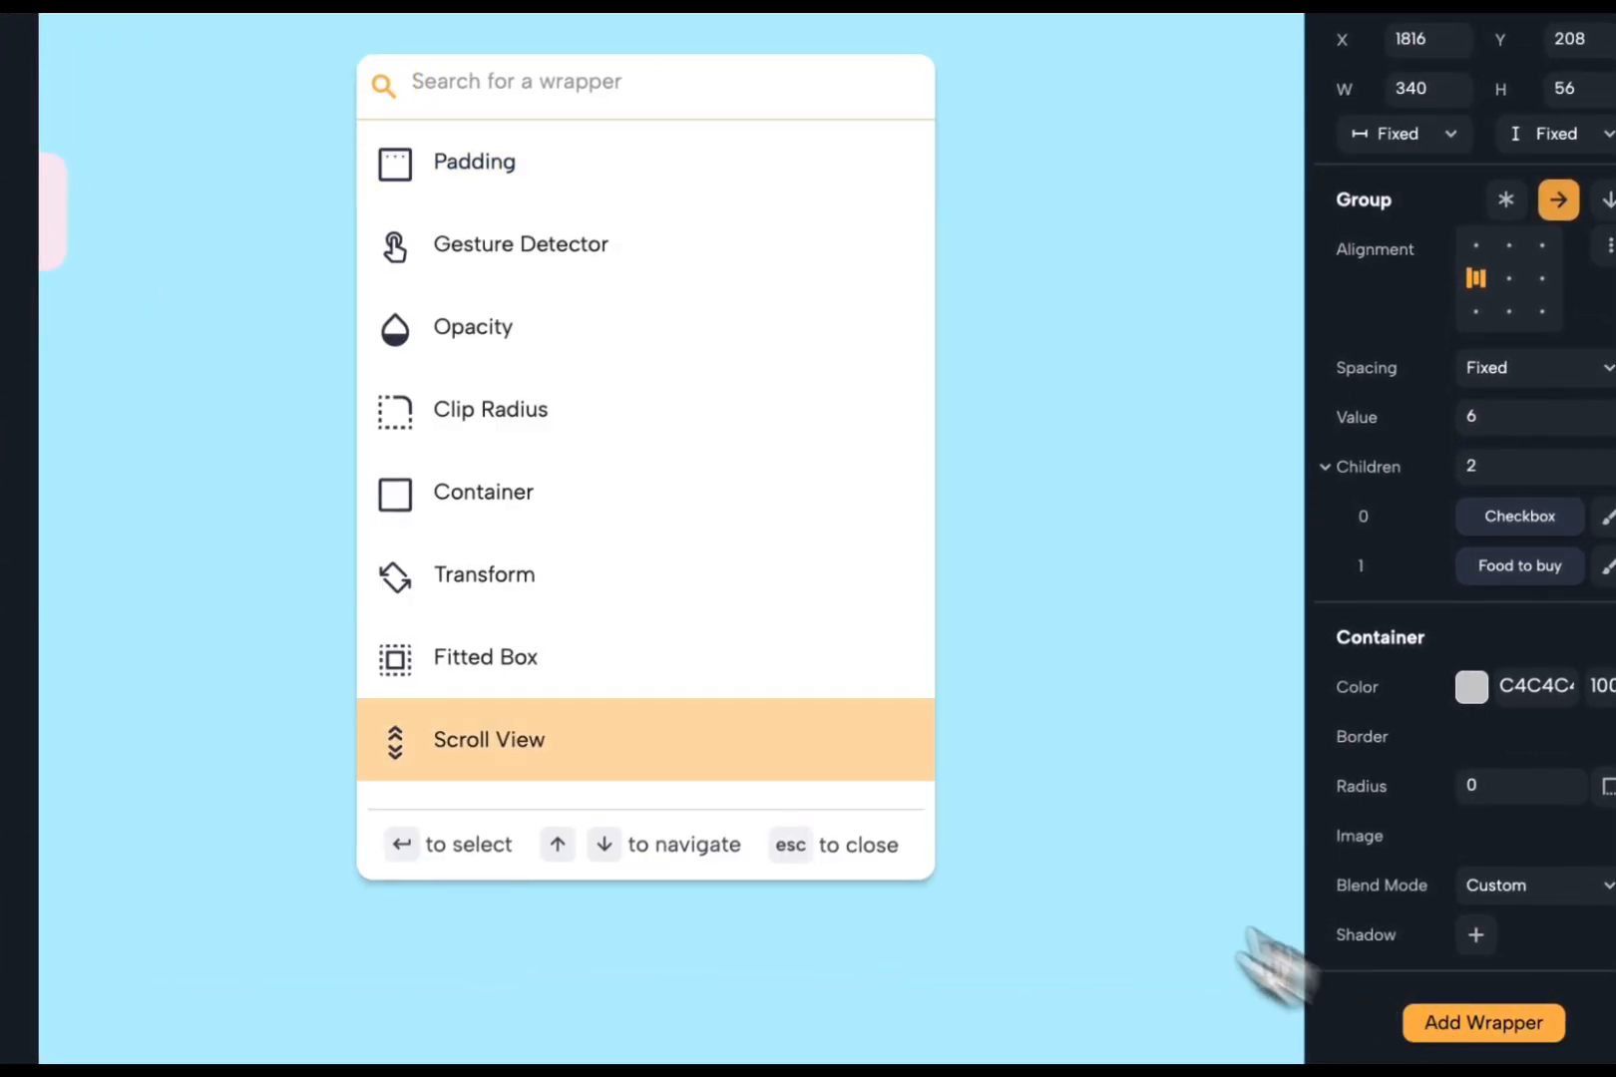
pyautogui.click(654, 165)
pyautogui.click(683, 289)
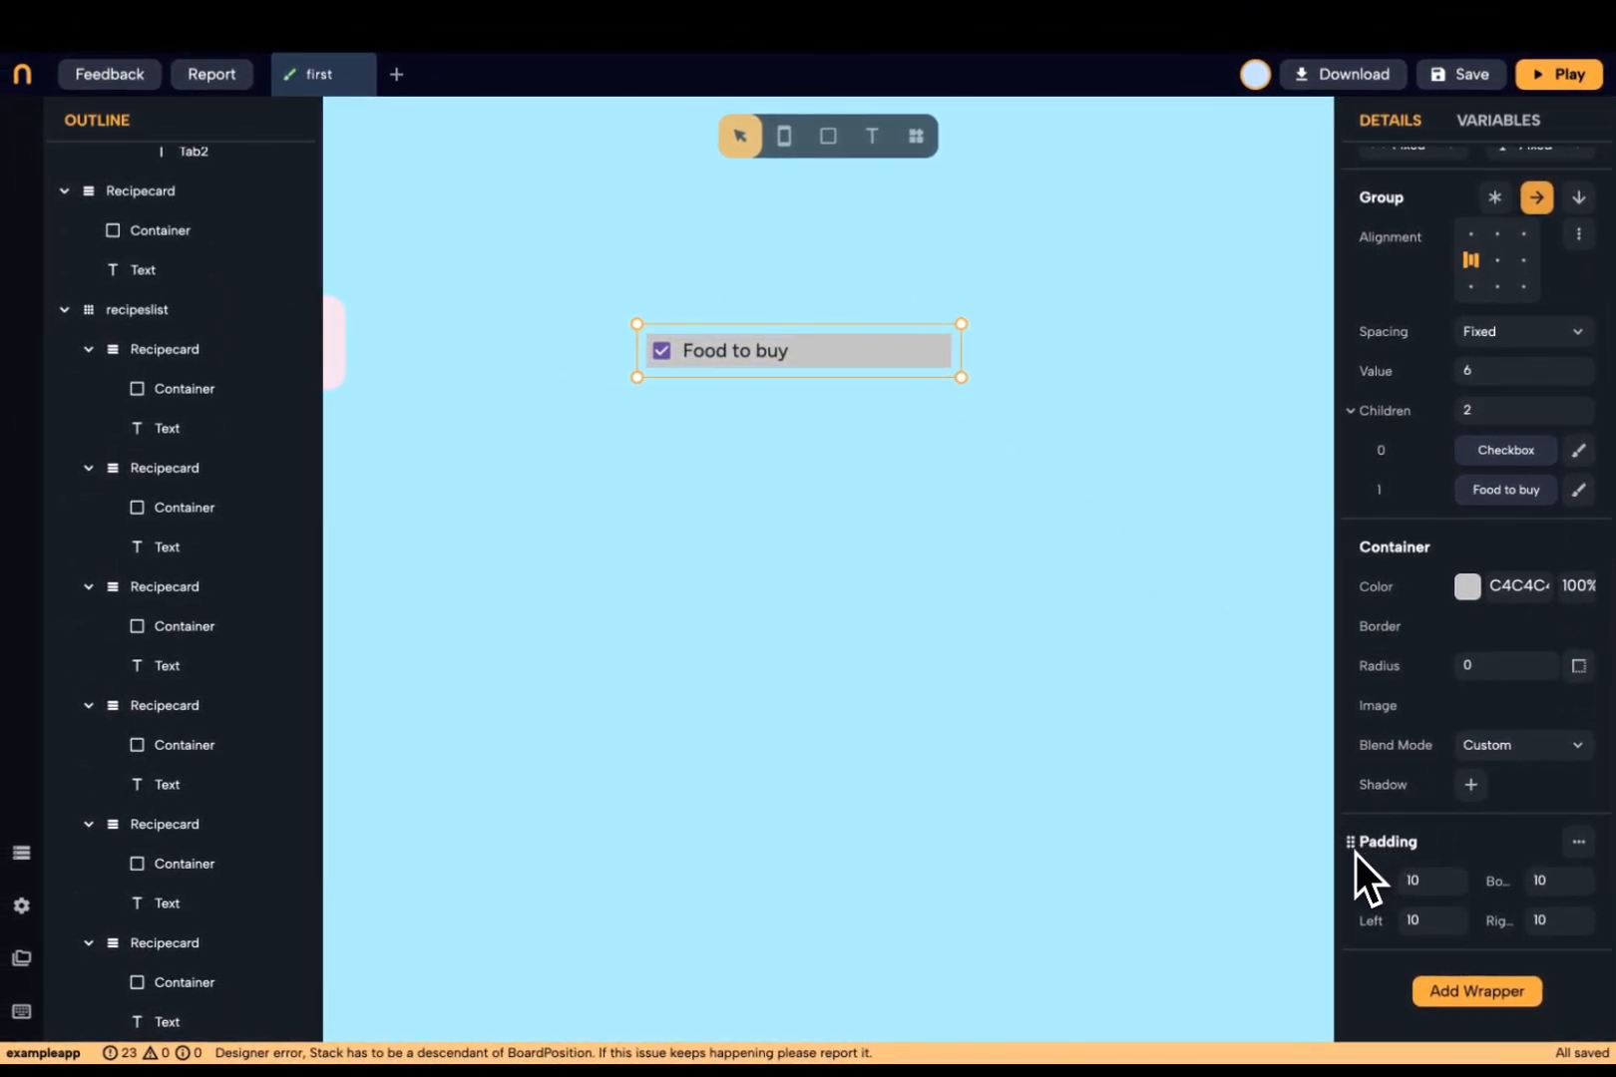
pyautogui.moveTo(1358, 856); pyautogui.dragTo(1297, 485)
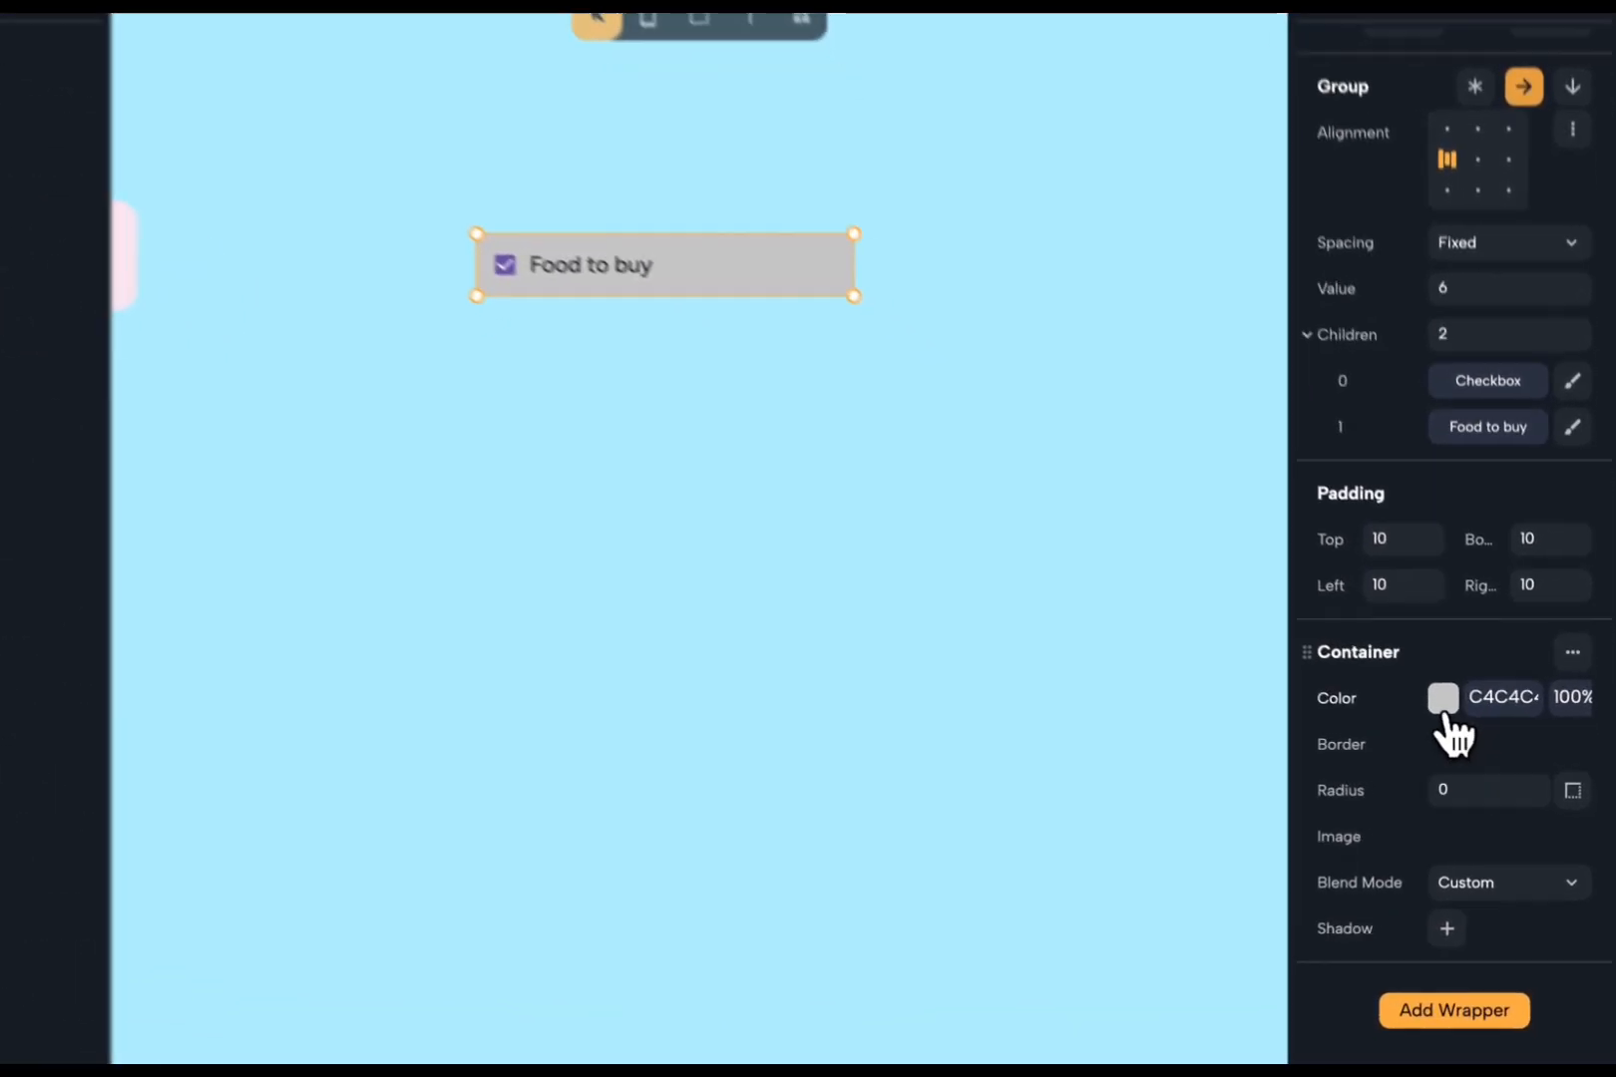
# - Set the group's container colour to pale mint D8FCF7 and its corner radius to 12
pyautogui.click(1468, 722)
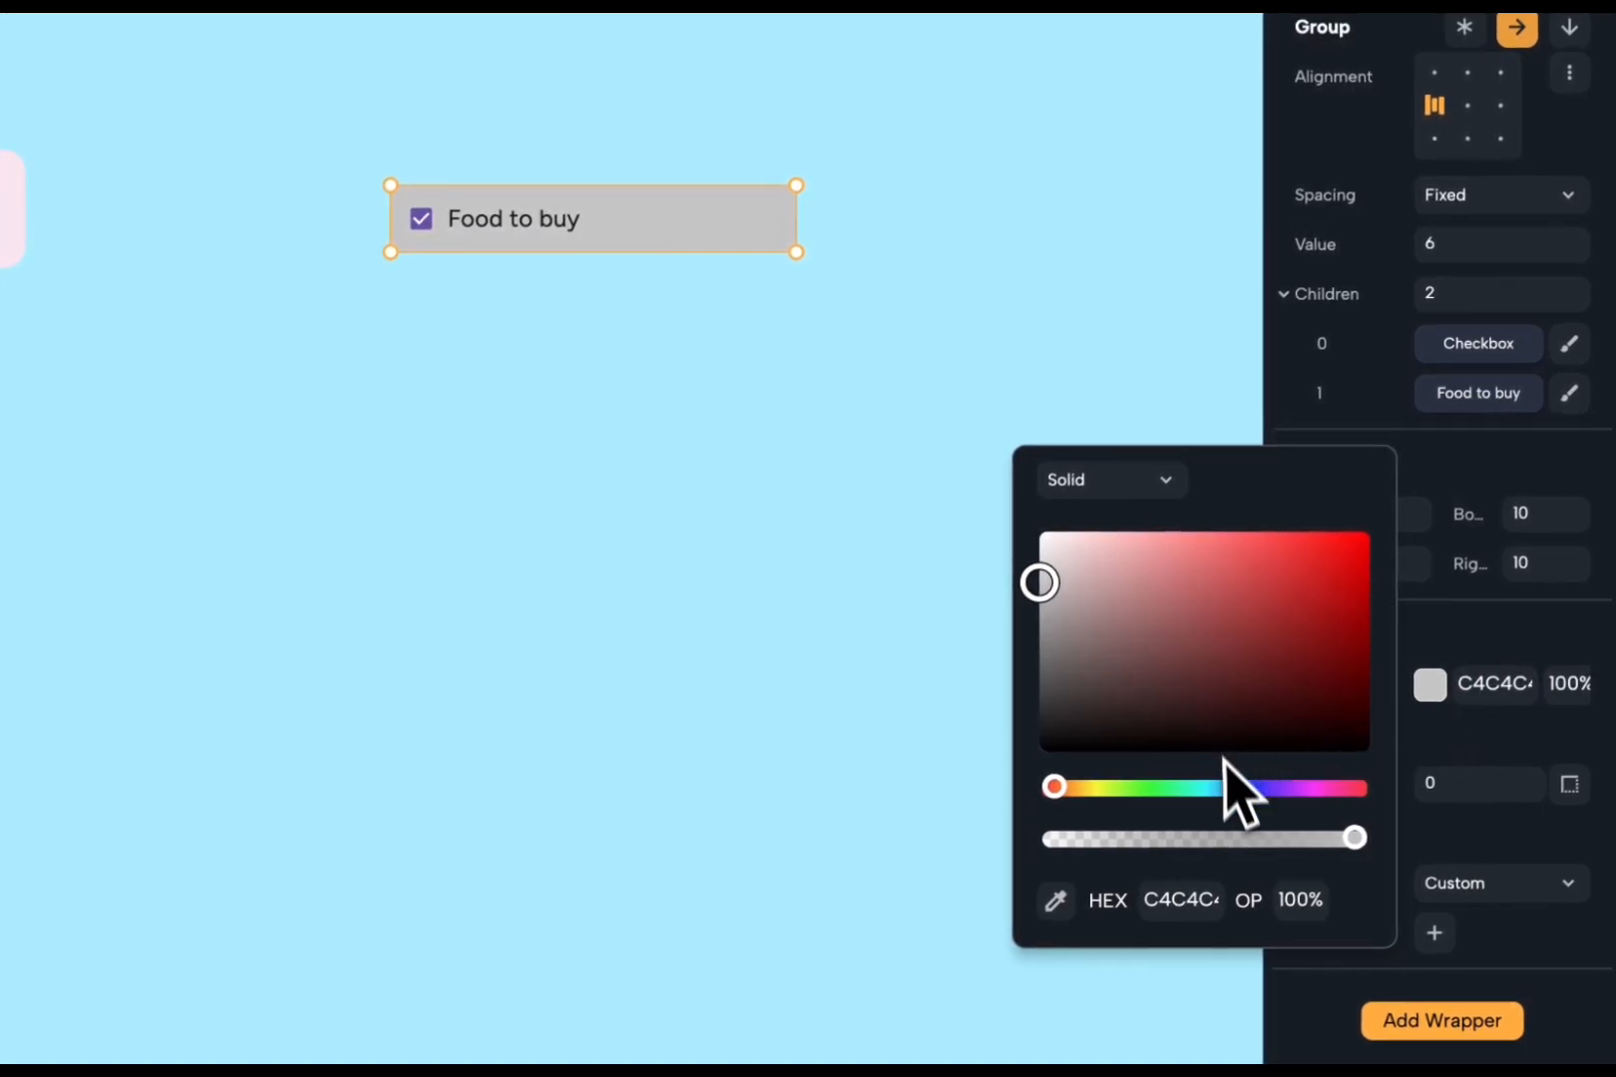
pyautogui.moveTo(1056, 787); pyautogui.dragTo(1195, 788)
pyautogui.moveTo(1104, 617); pyautogui.dragTo(1088, 537)
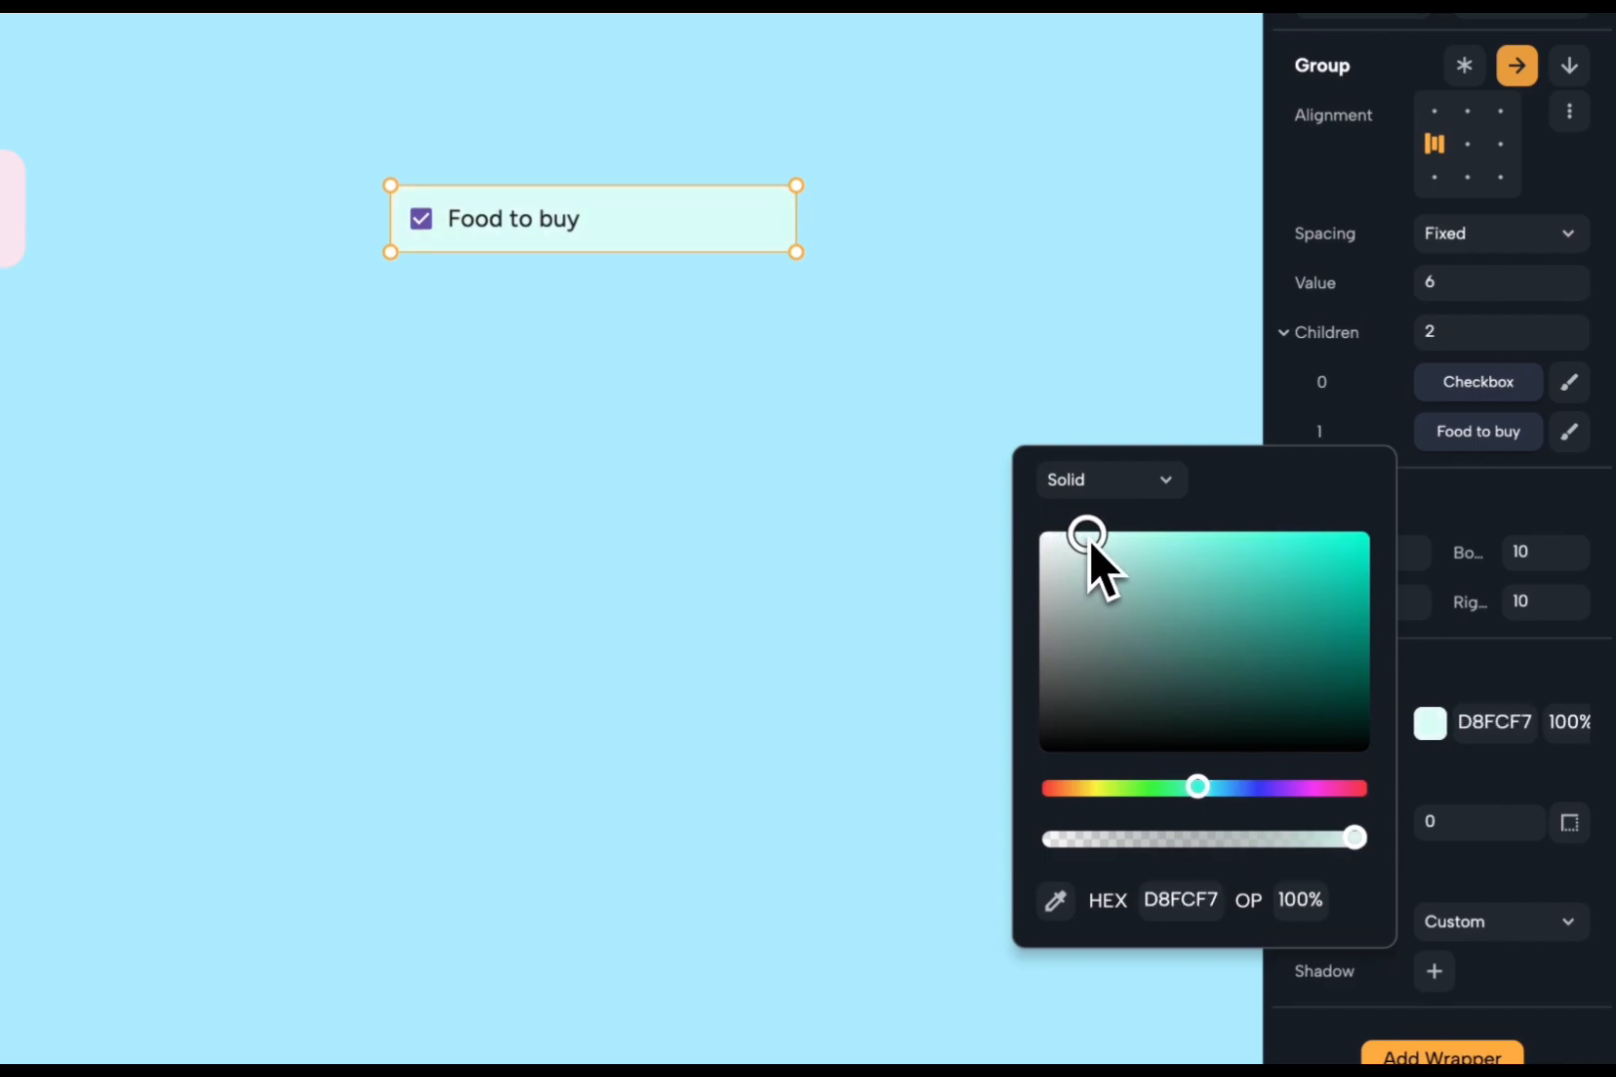
pyautogui.click(1470, 800)
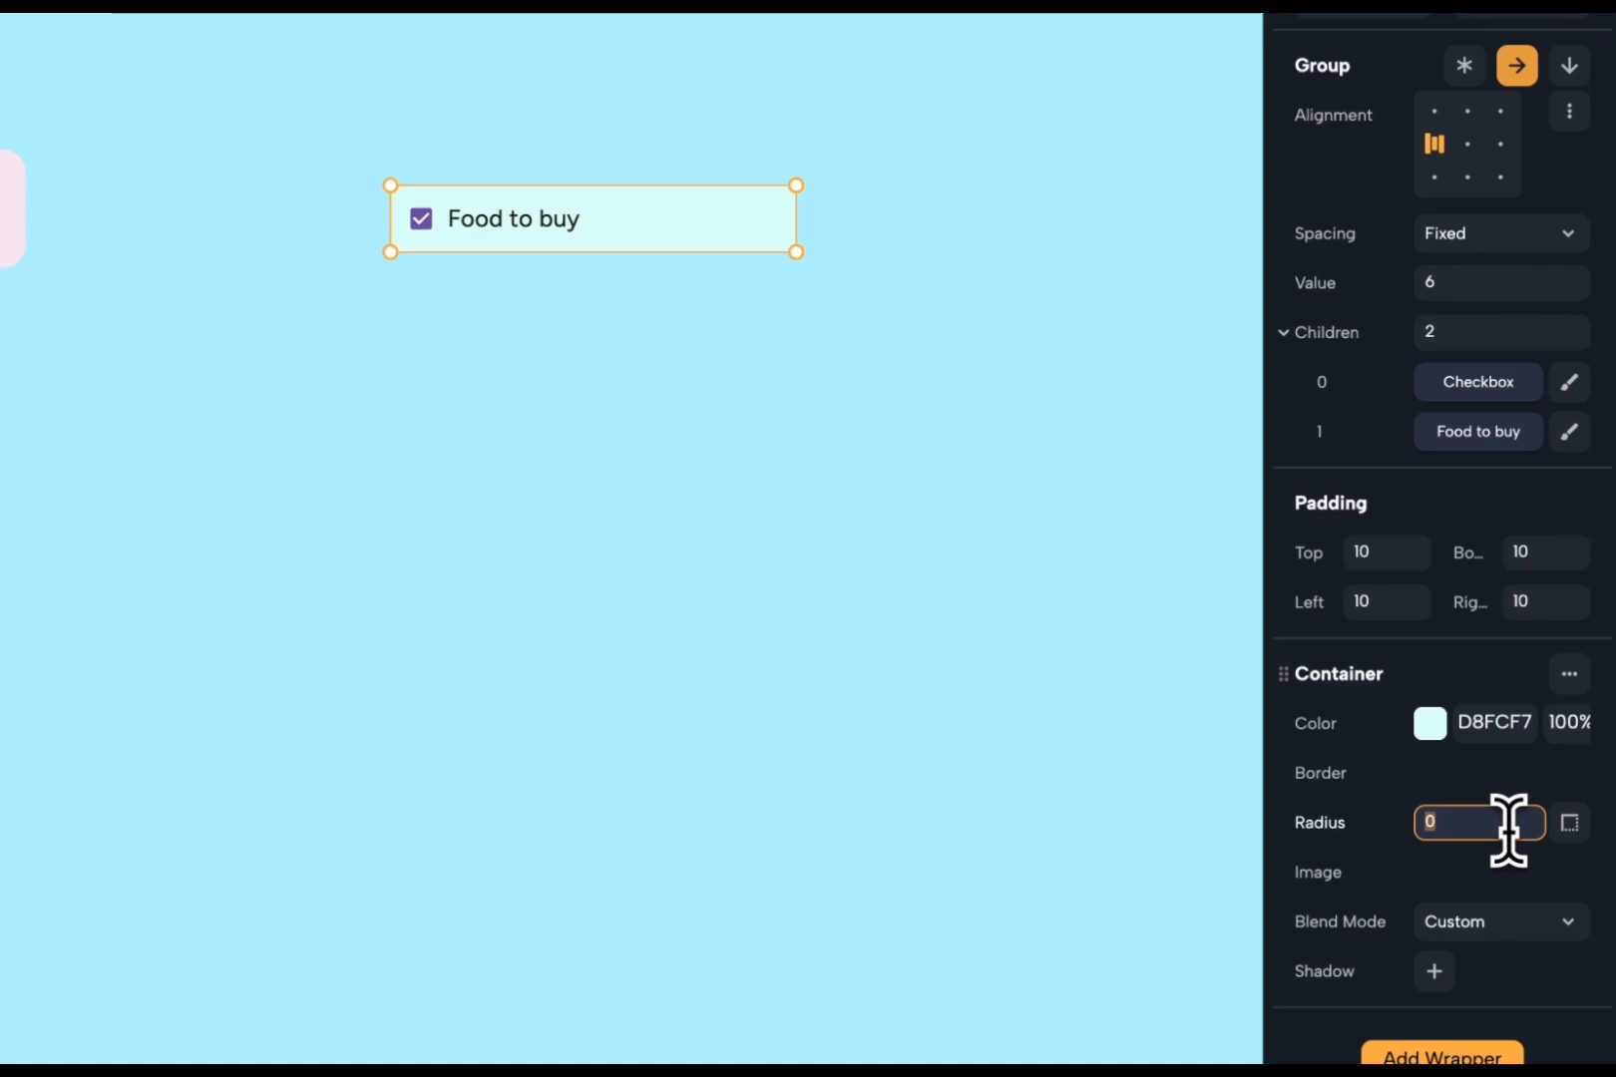
pyautogui.click(909, 527)
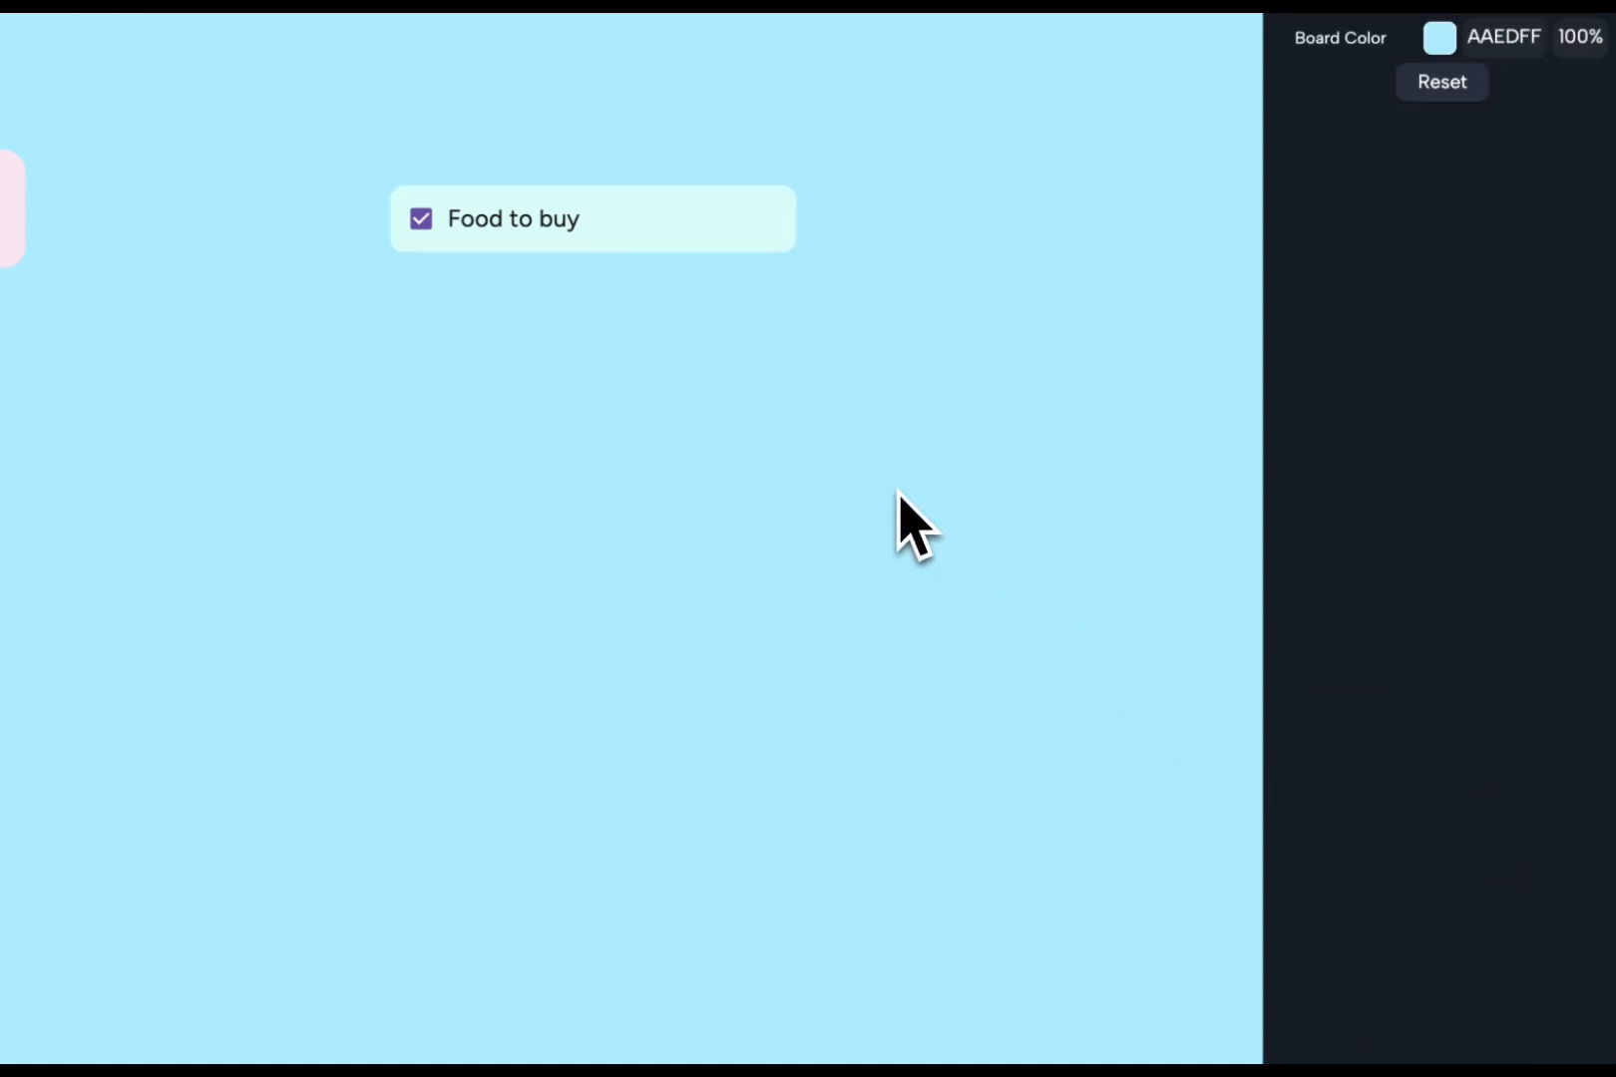
# - Turn the "Food to buy" group into a reusable component named groceriesitem
pyautogui.click(876, 286)
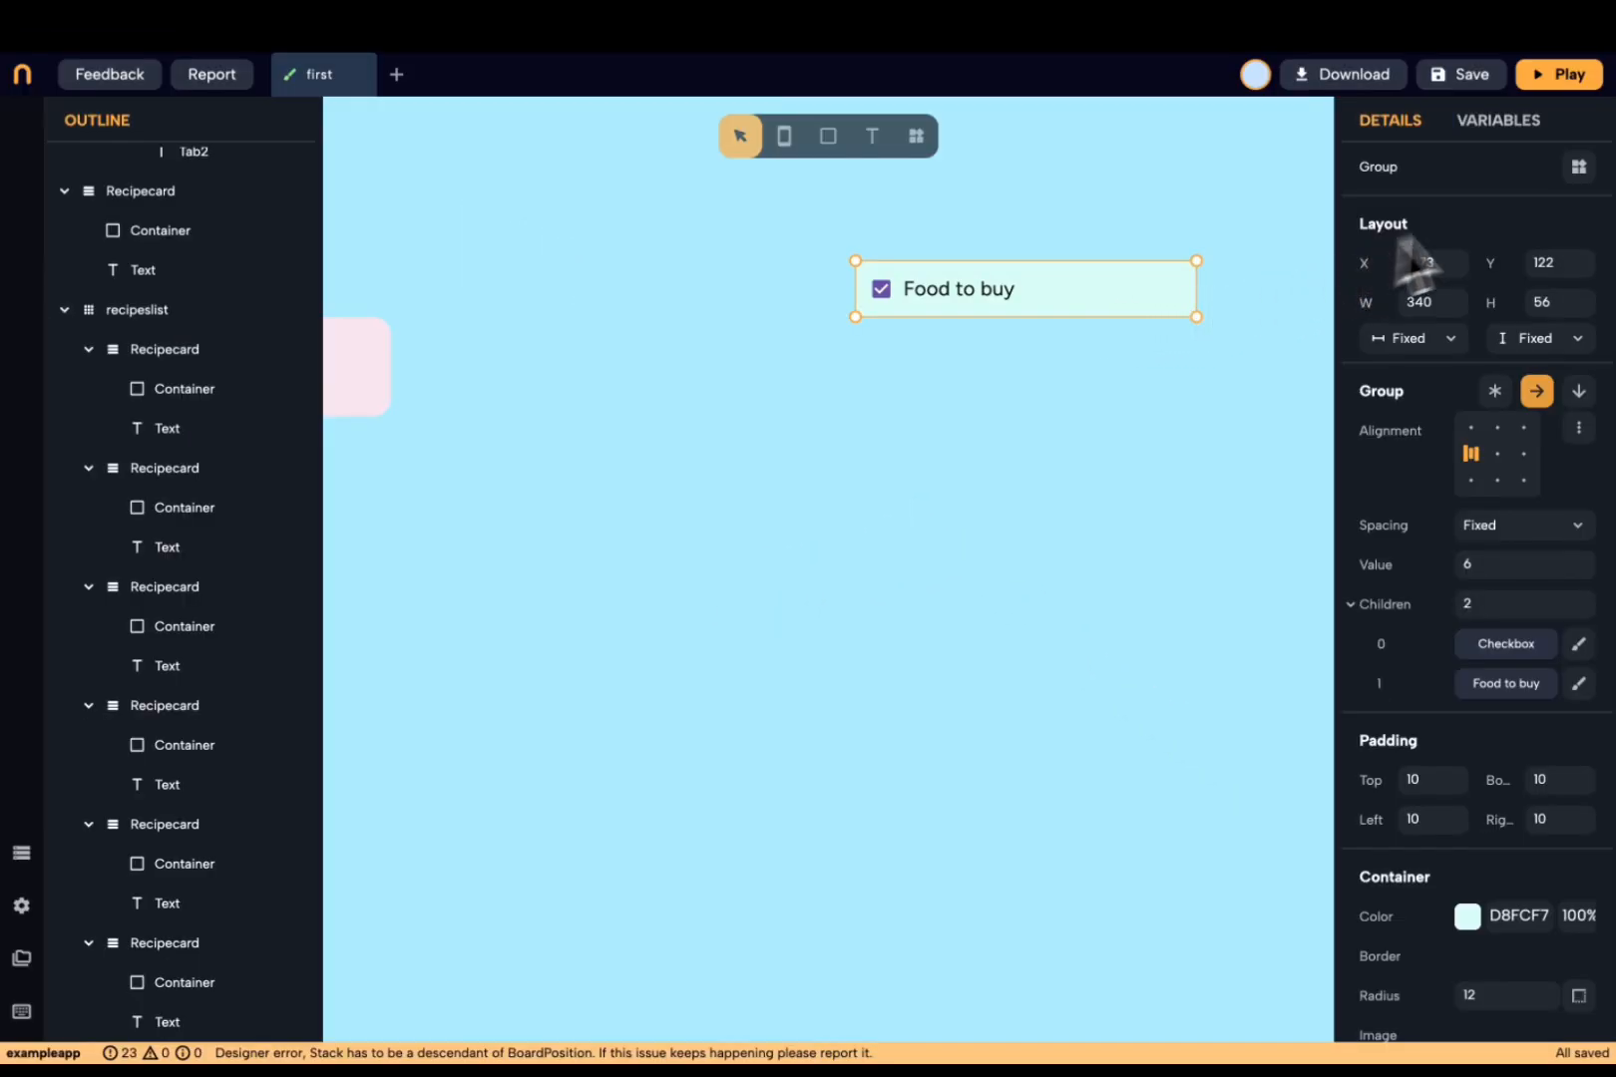
pyautogui.click(1579, 166)
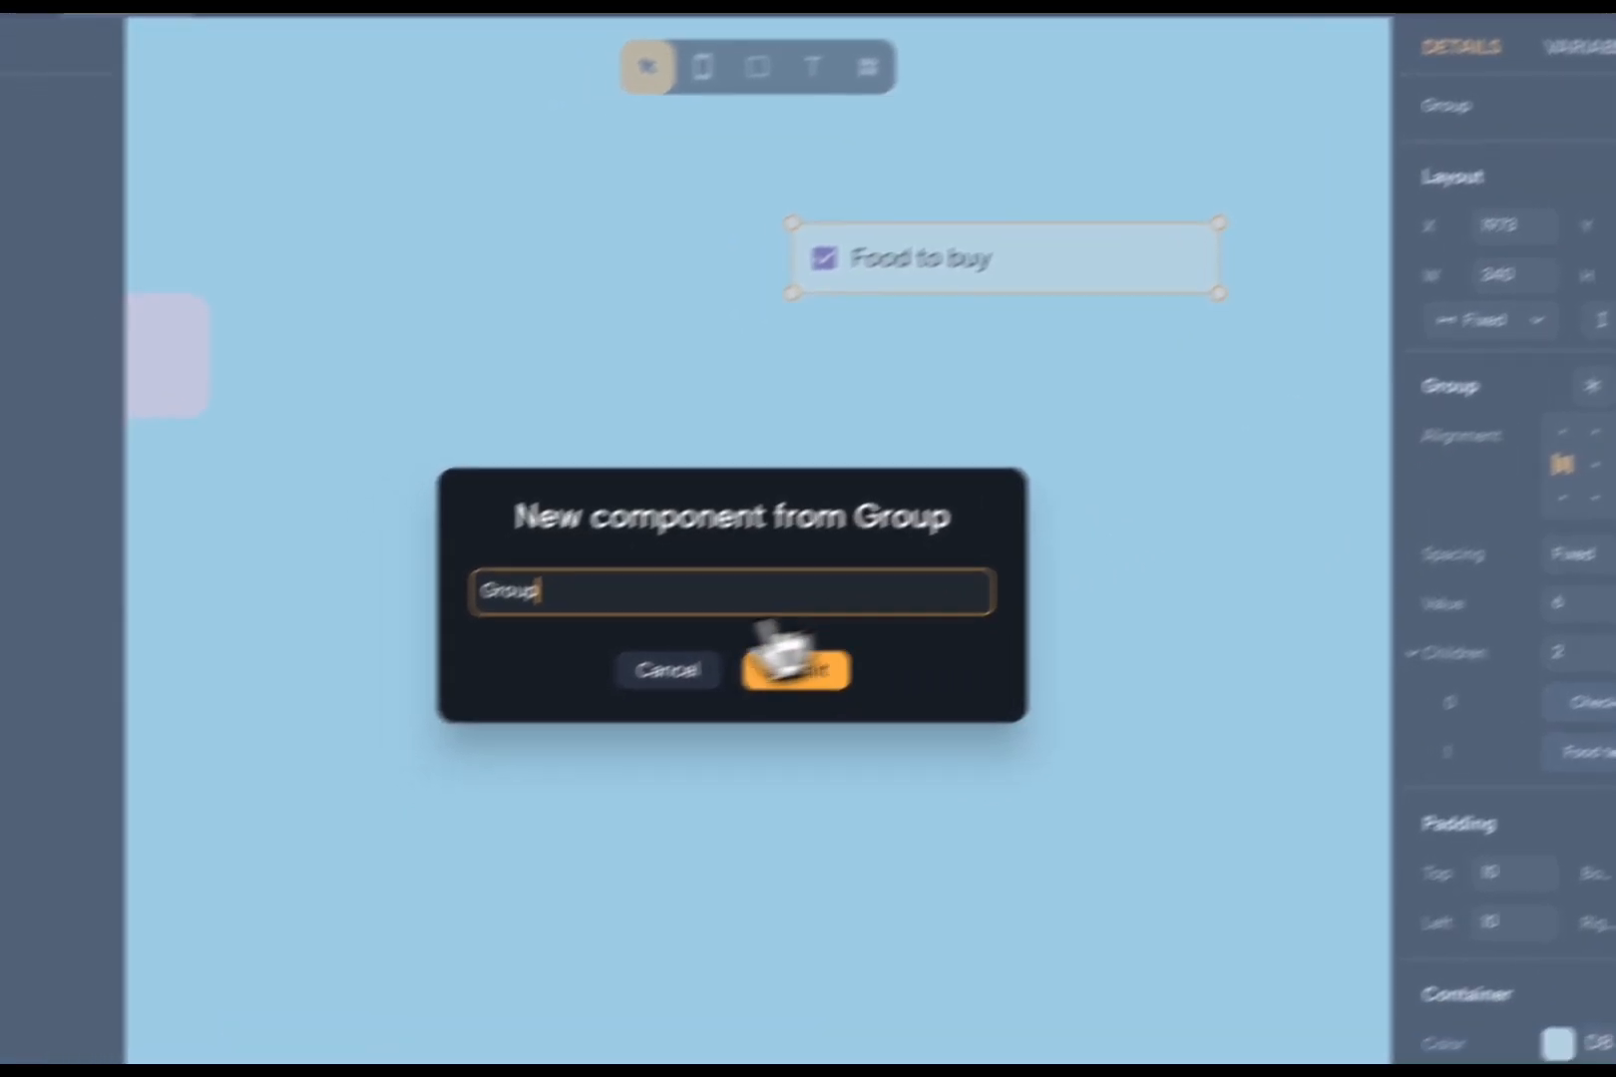
pyautogui.moveTo(613, 583); pyautogui.dragTo(448, 589)
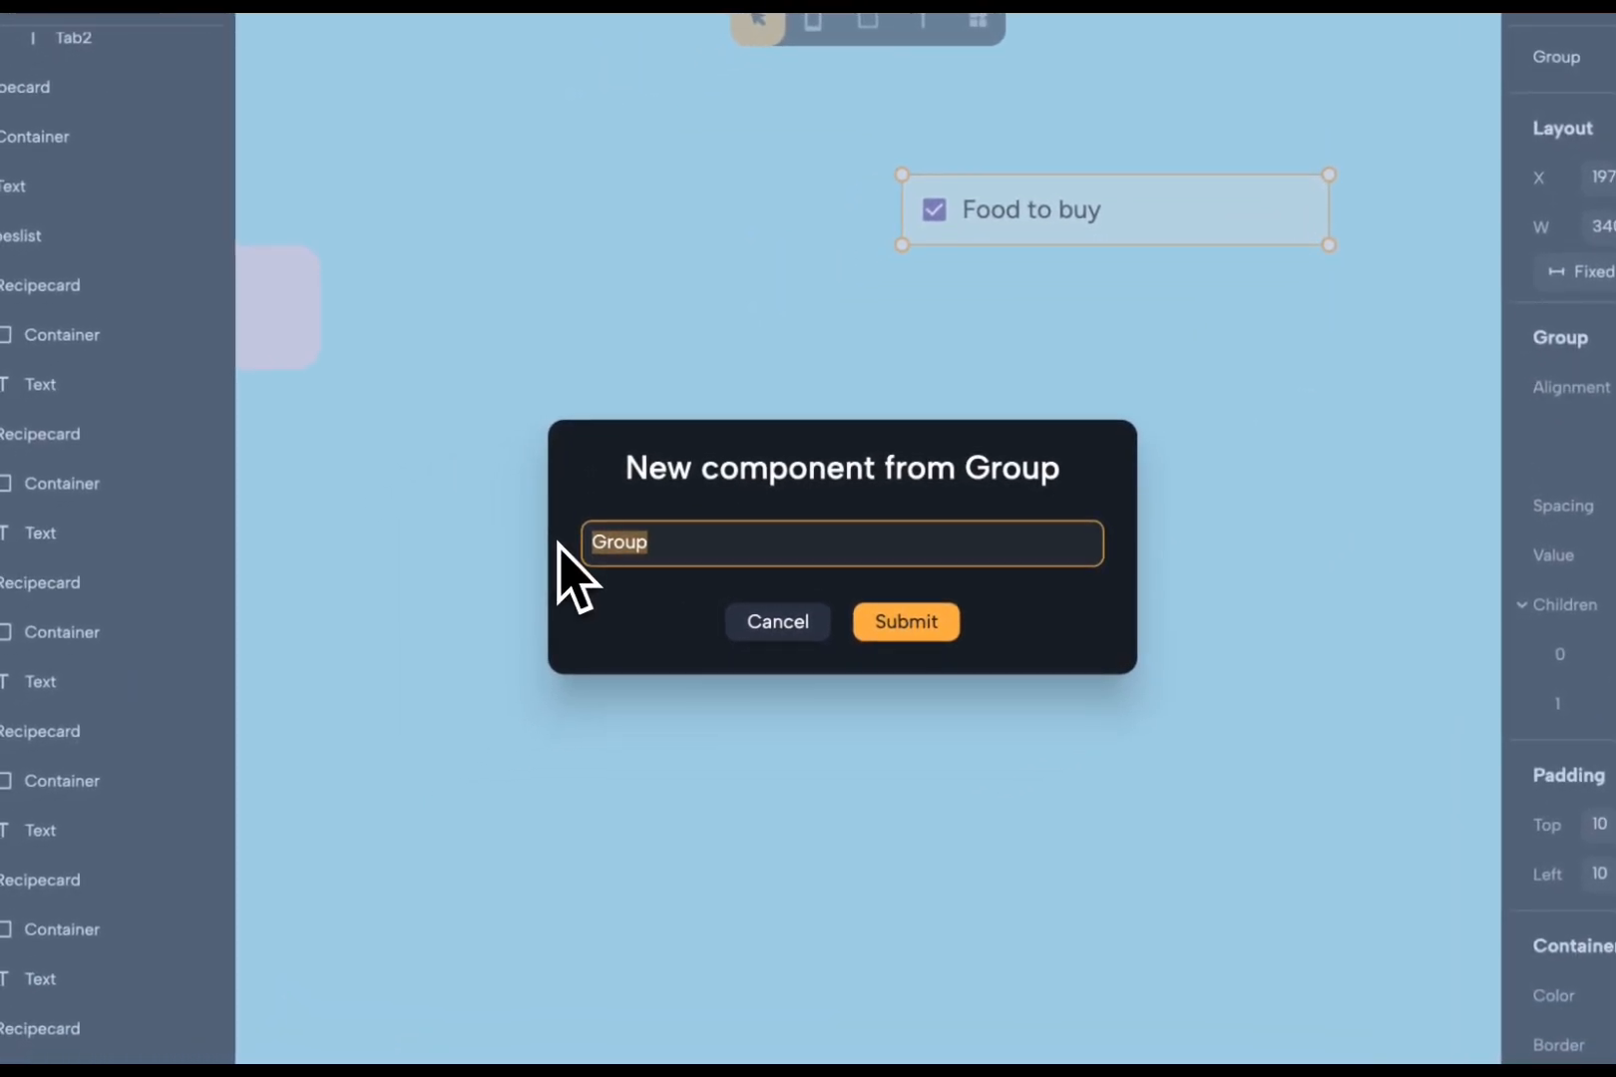
pyautogui.write('groceries')
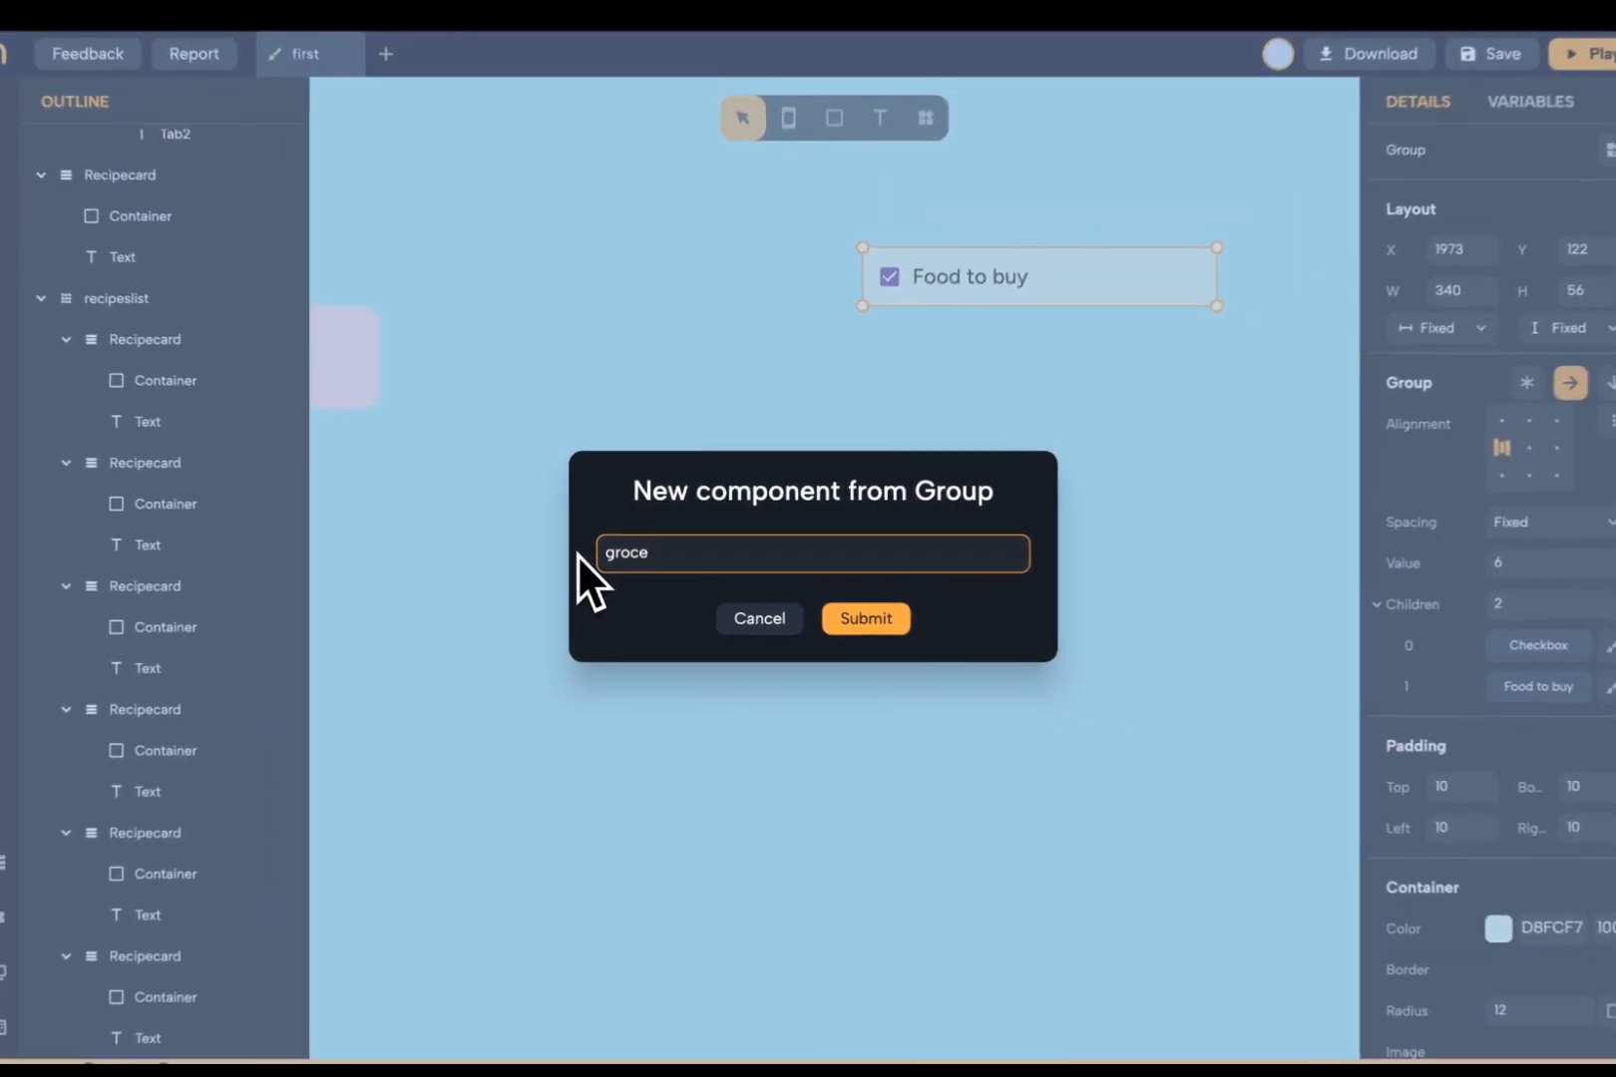
pyautogui.write('item')
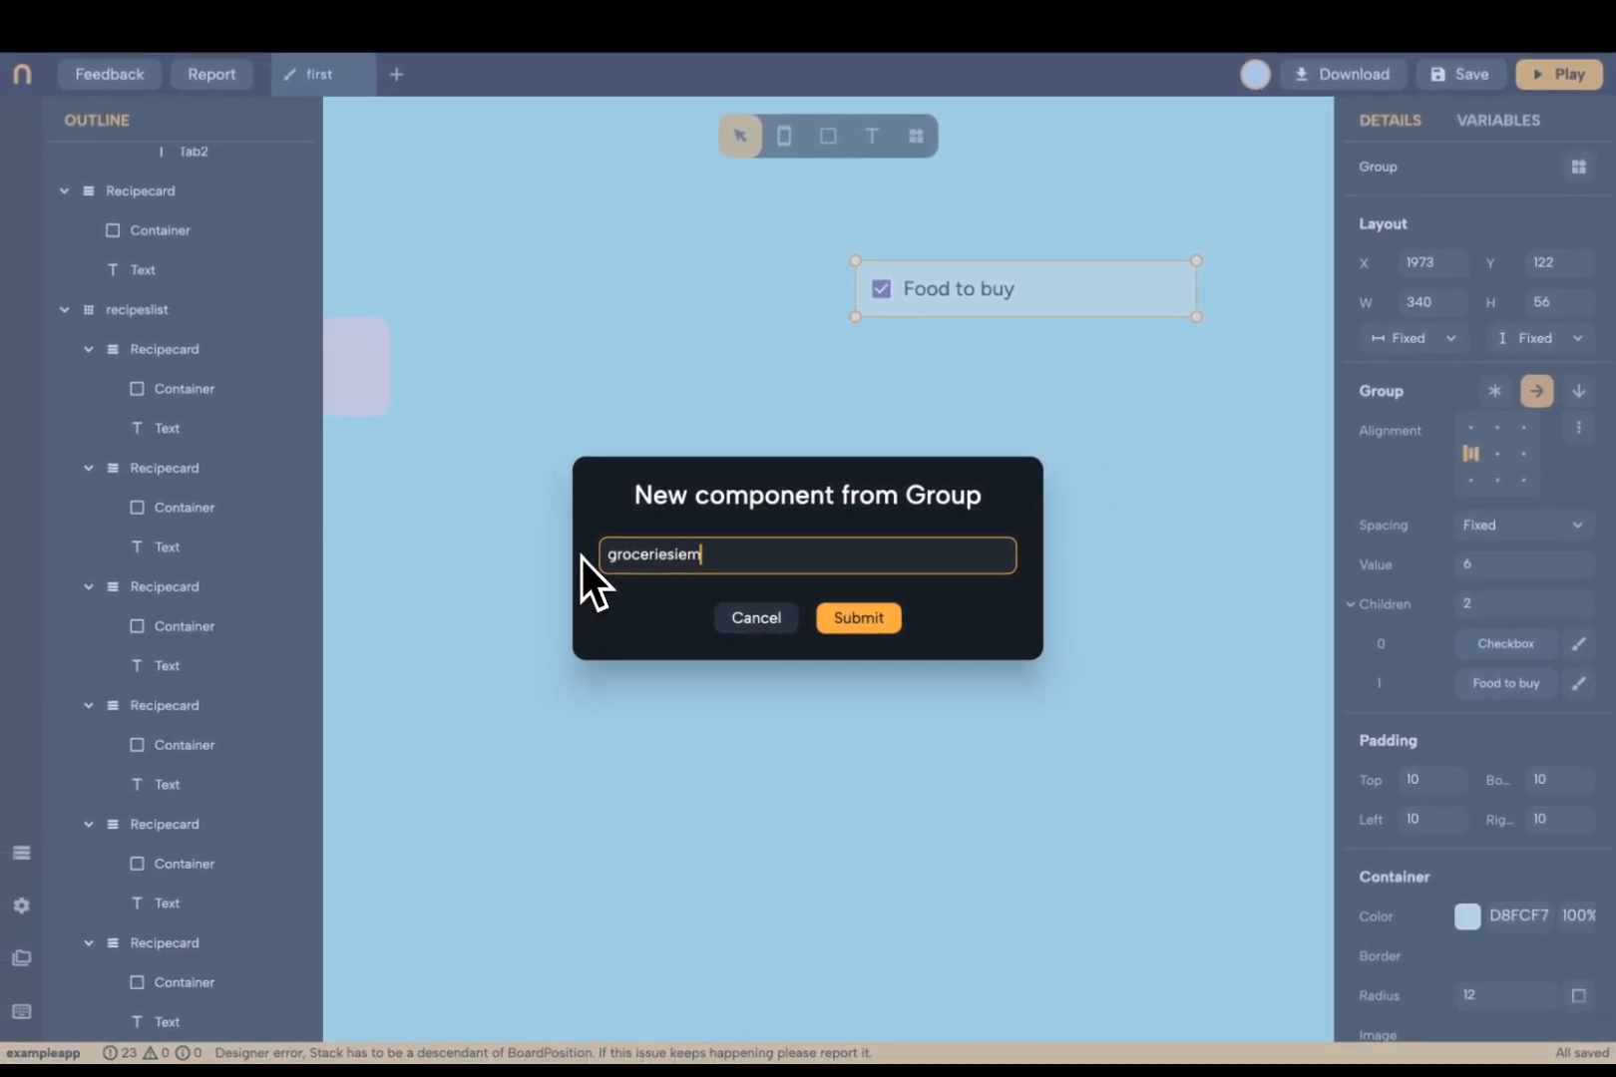
pyautogui.press('BackSpace')
pyautogui.press('BackSpace')
pyautogui.press('BackSpace')
pyautogui.press('BackSpace')
pyautogui.write('item')
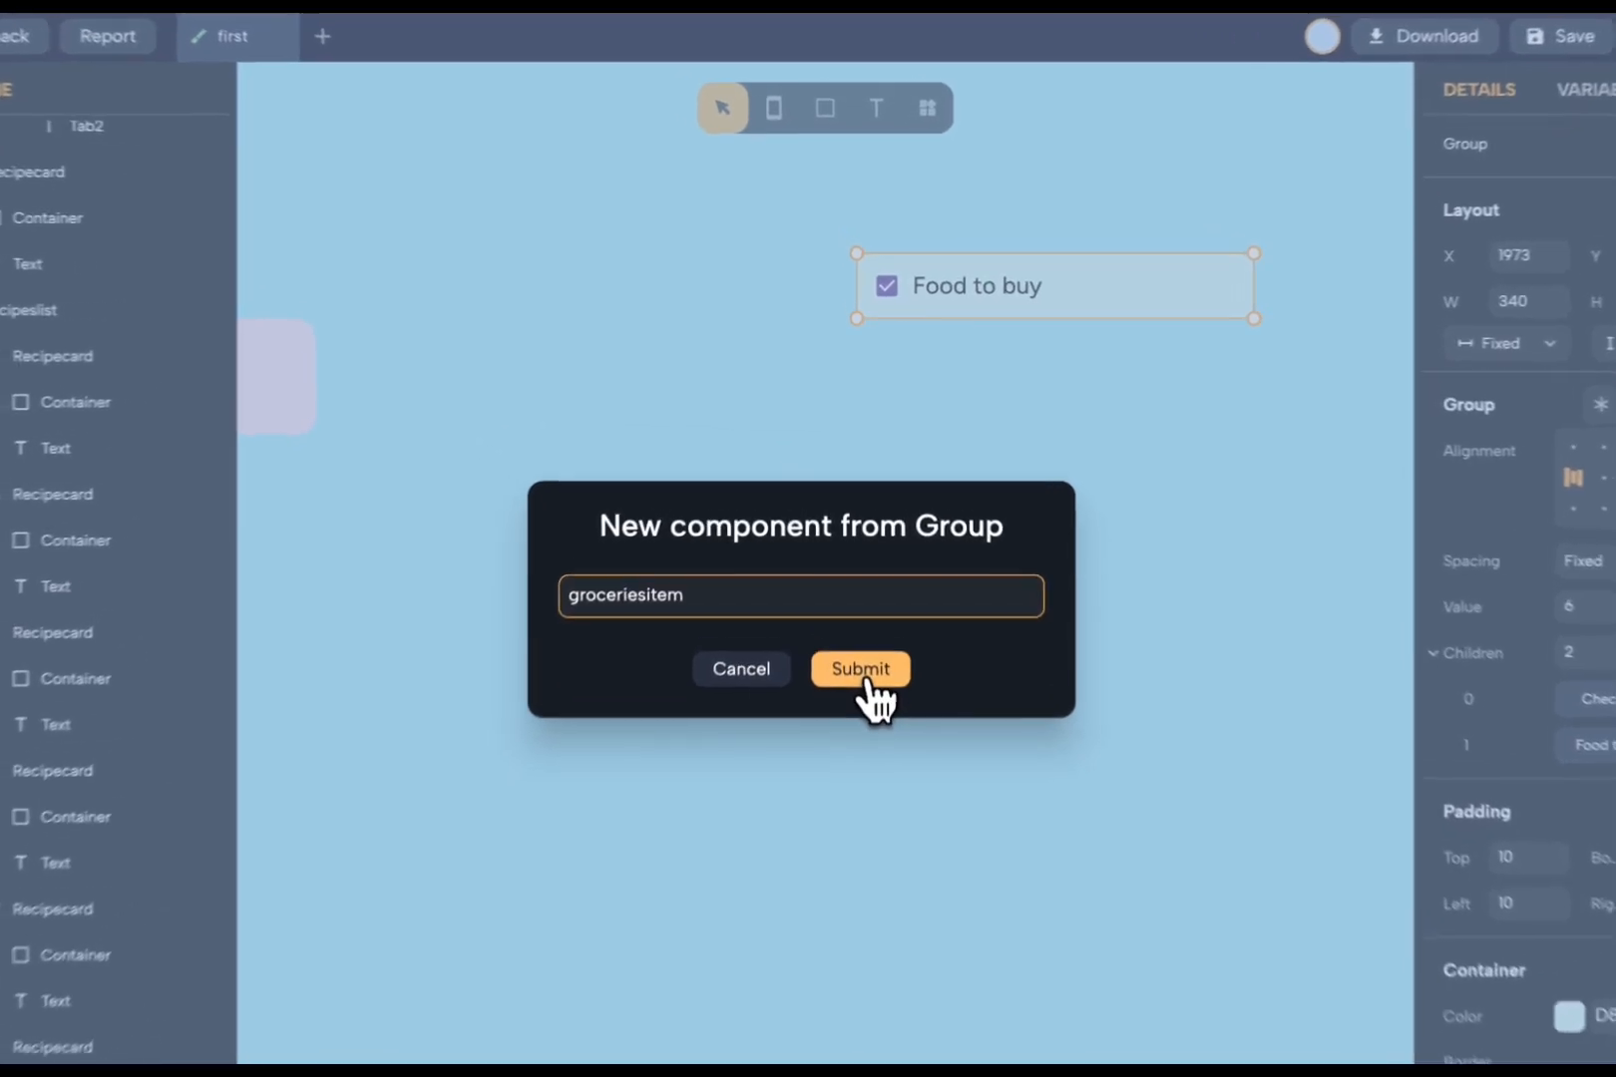
pyautogui.click(863, 669)
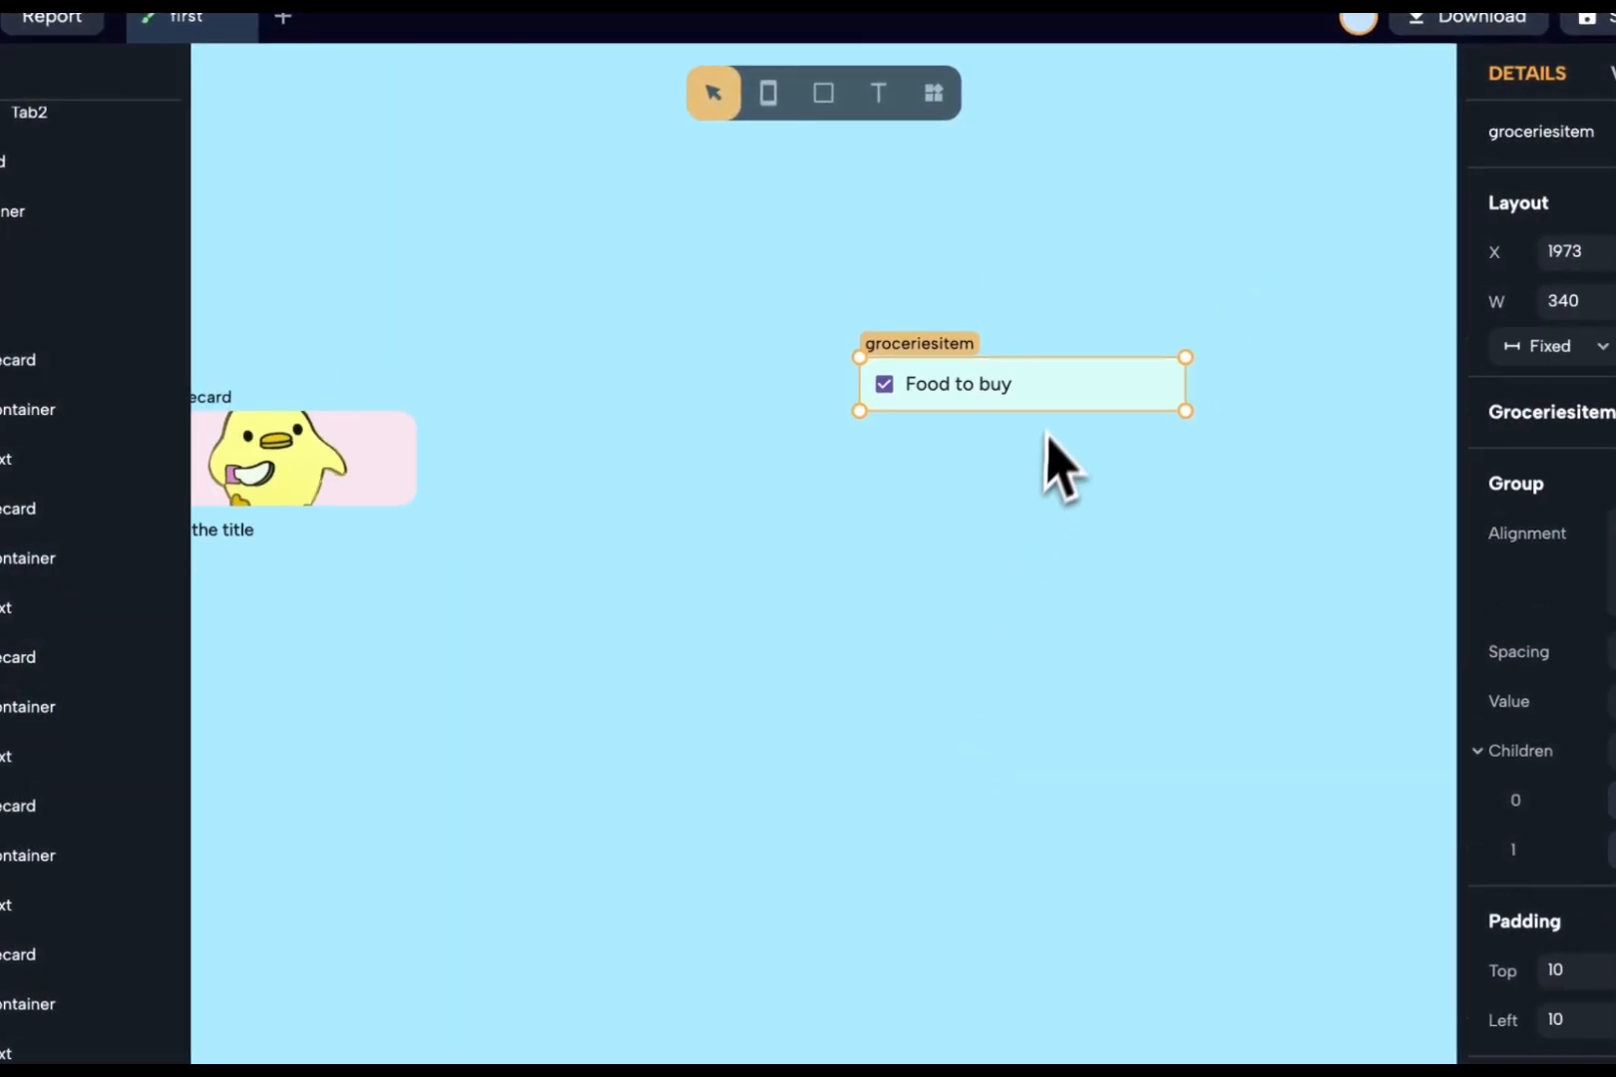
# - Duplicate groceriesitem into two instances stacked one above the other and group them as a vertical column
pyautogui.moveTo(1047, 404); pyautogui.dragTo(781, 471)
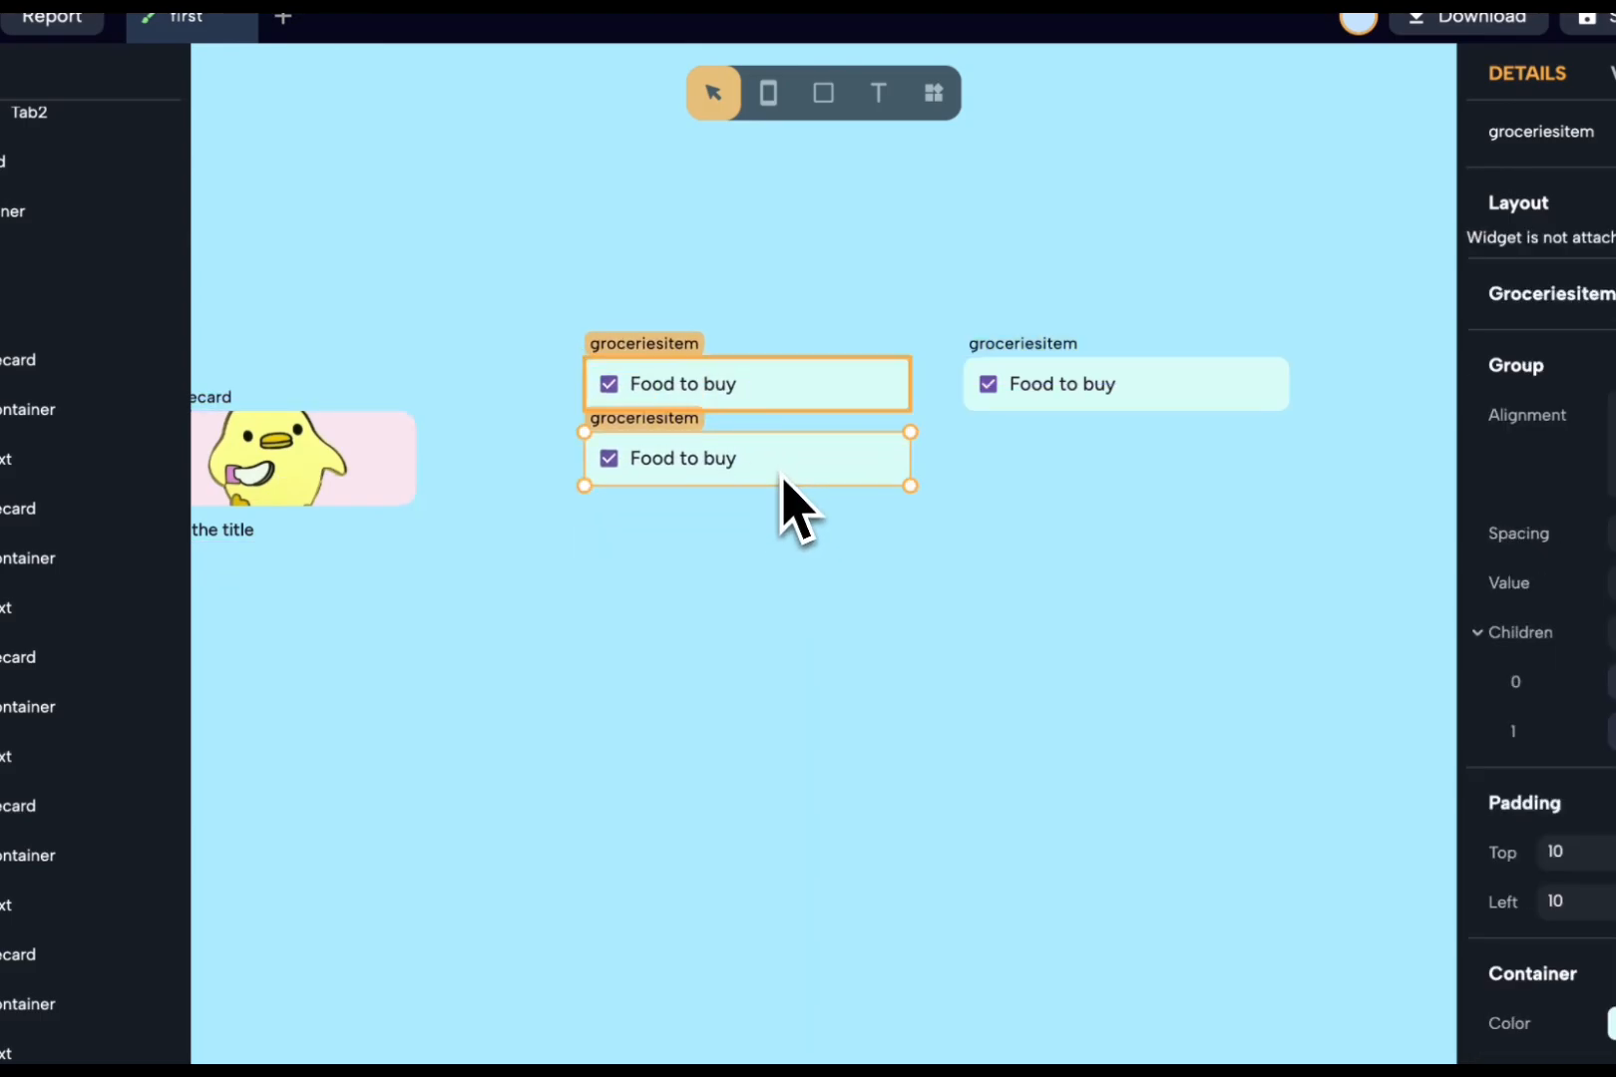
pyautogui.click(934, 296)
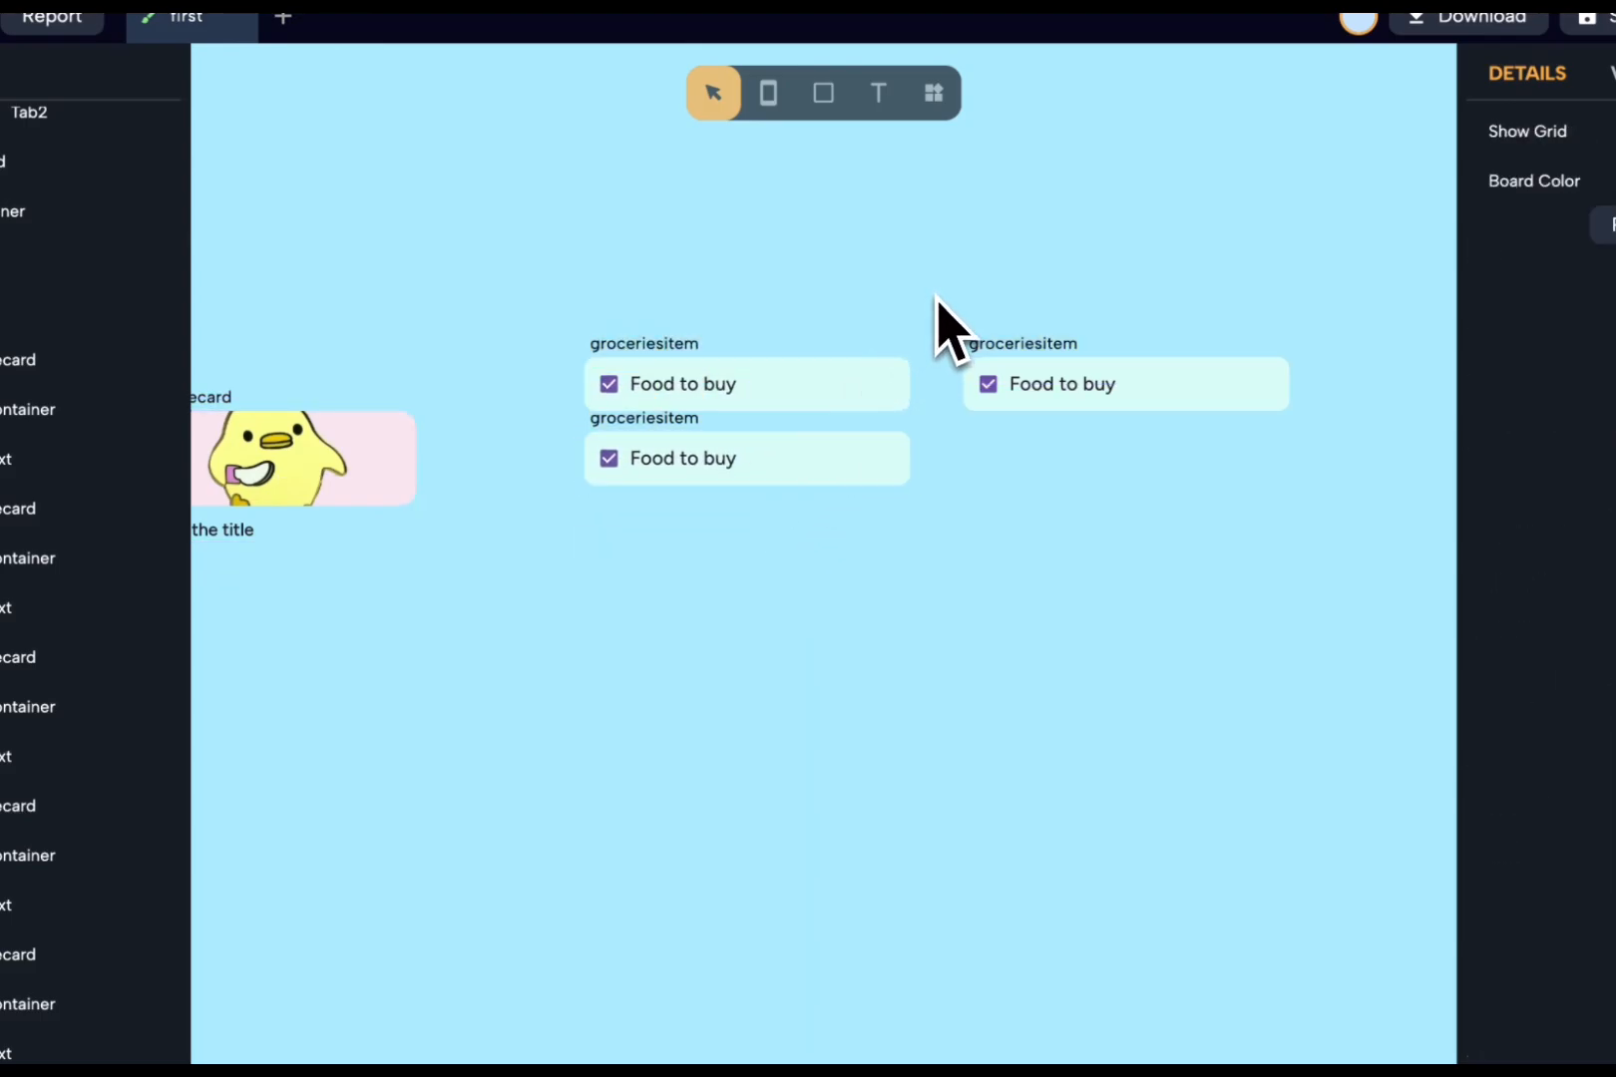
pyautogui.moveTo(959, 251); pyautogui.dragTo(489, 646)
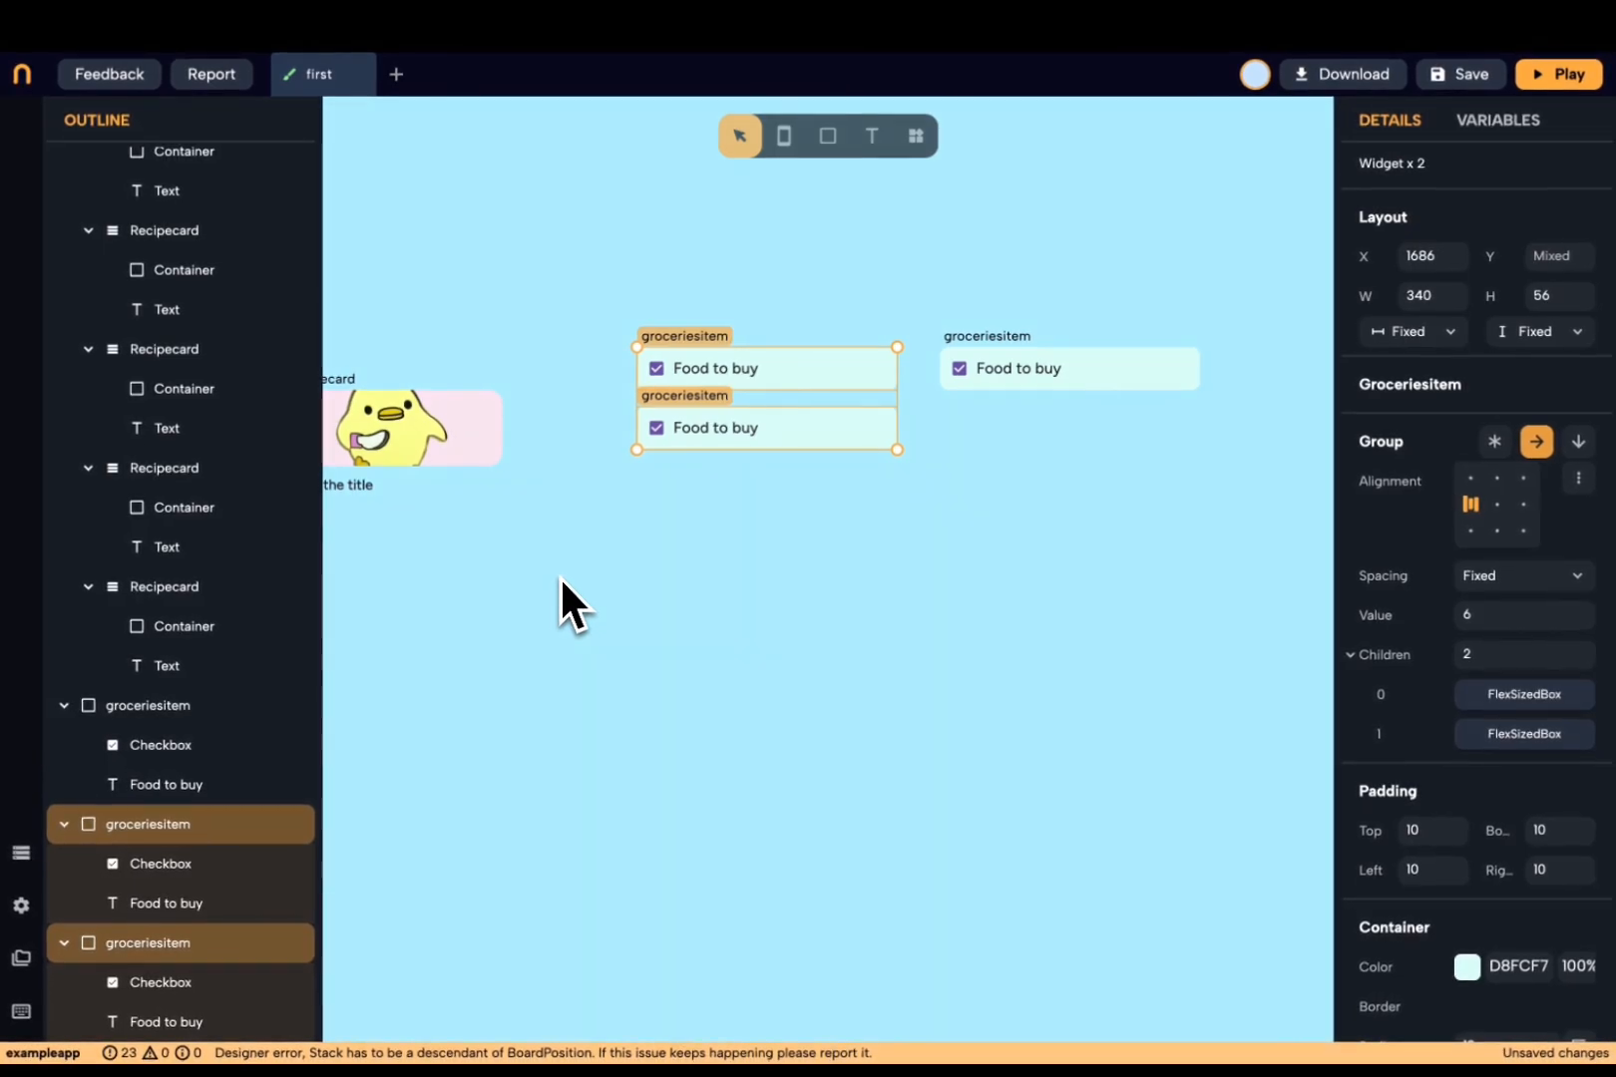
pyautogui.press('super+g')
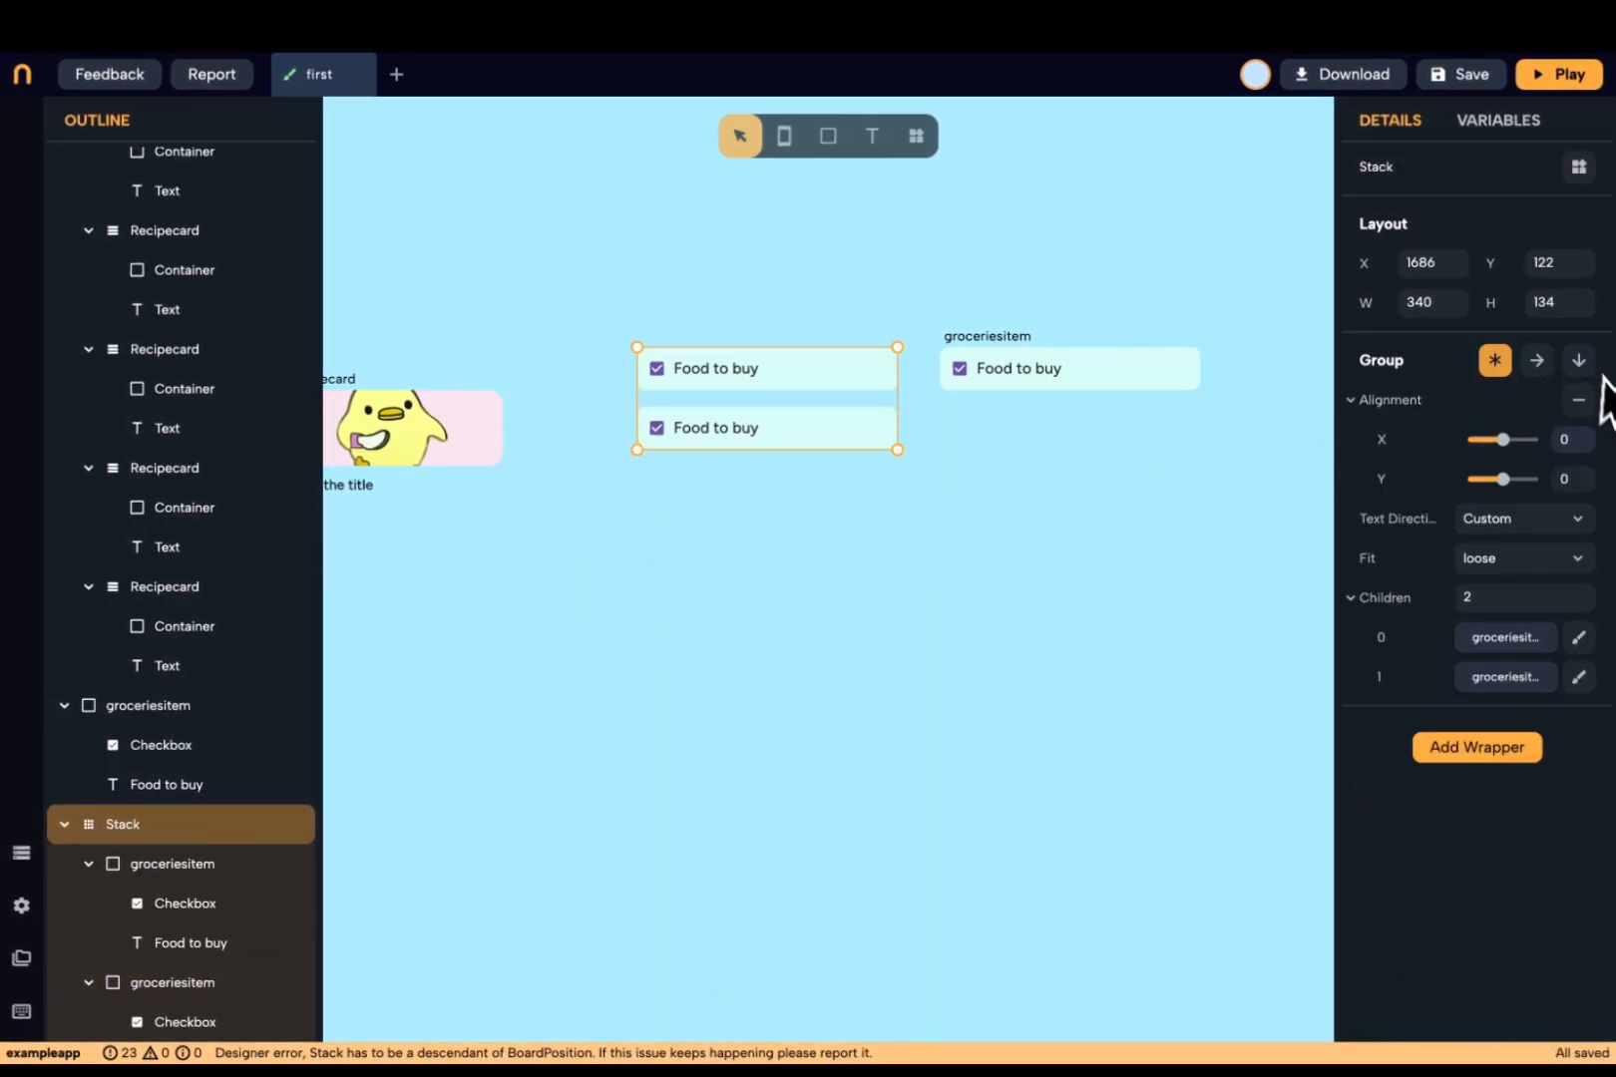
pyautogui.click(1578, 360)
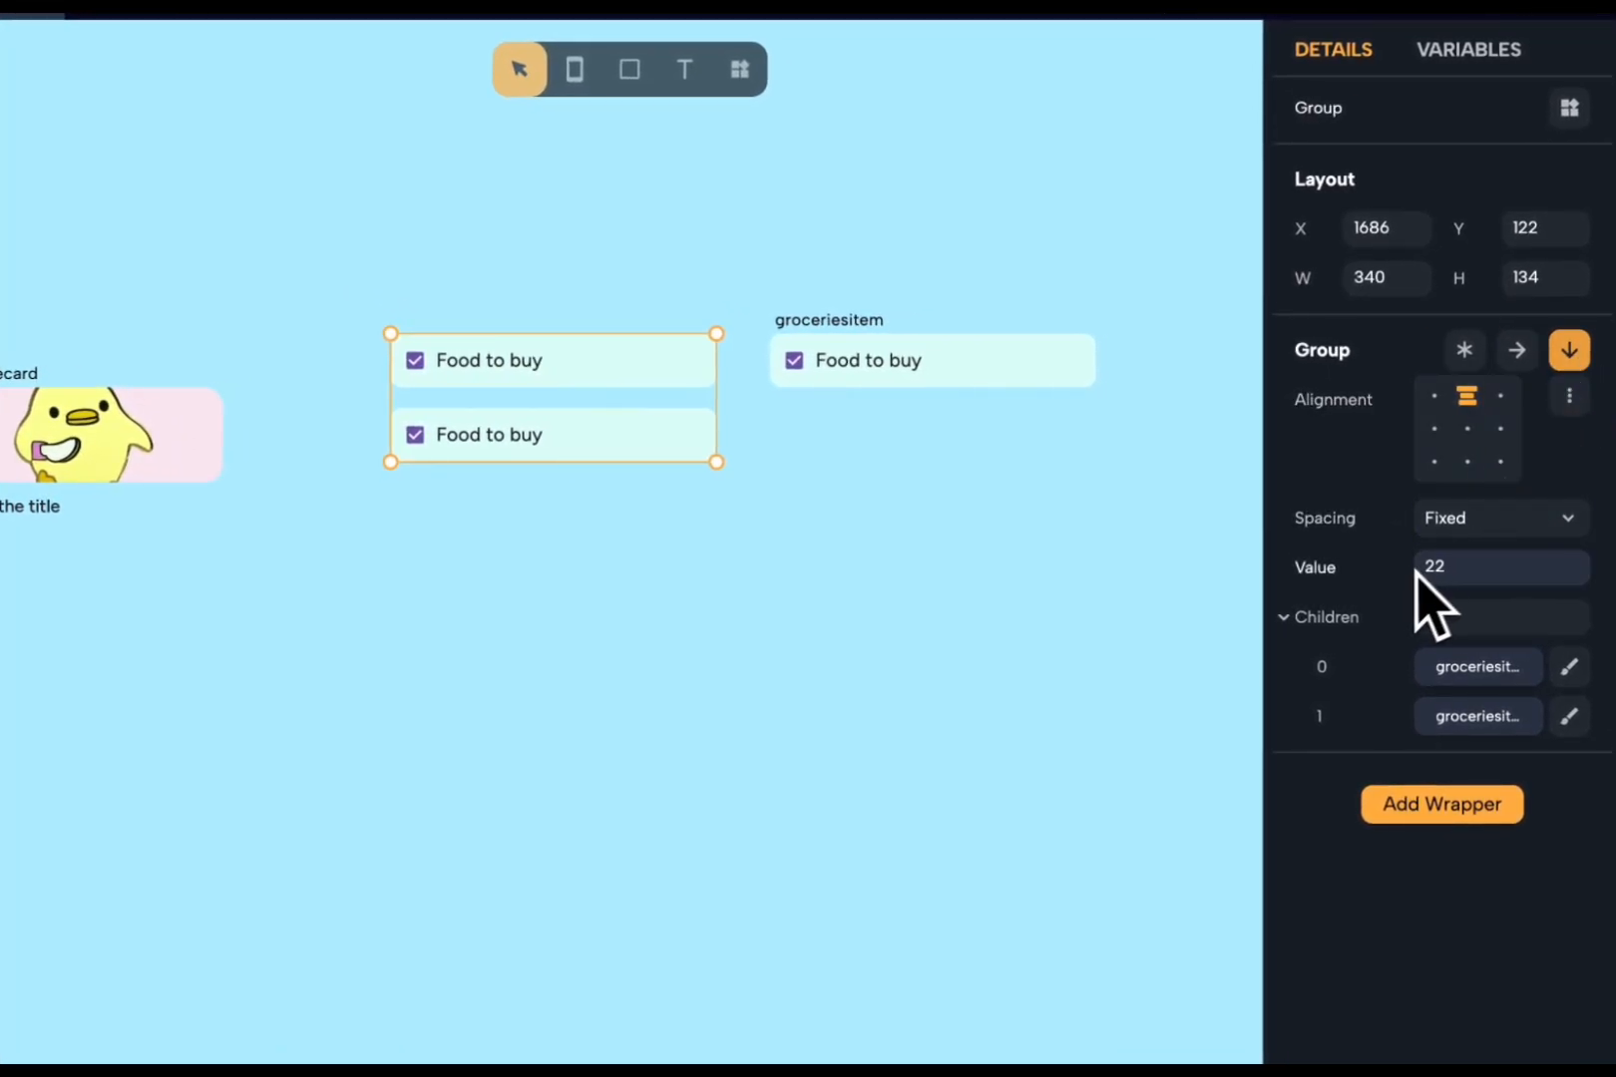
# - Set the fixed spacing between the items in the grocery column to 16
pyautogui.click(1444, 568)
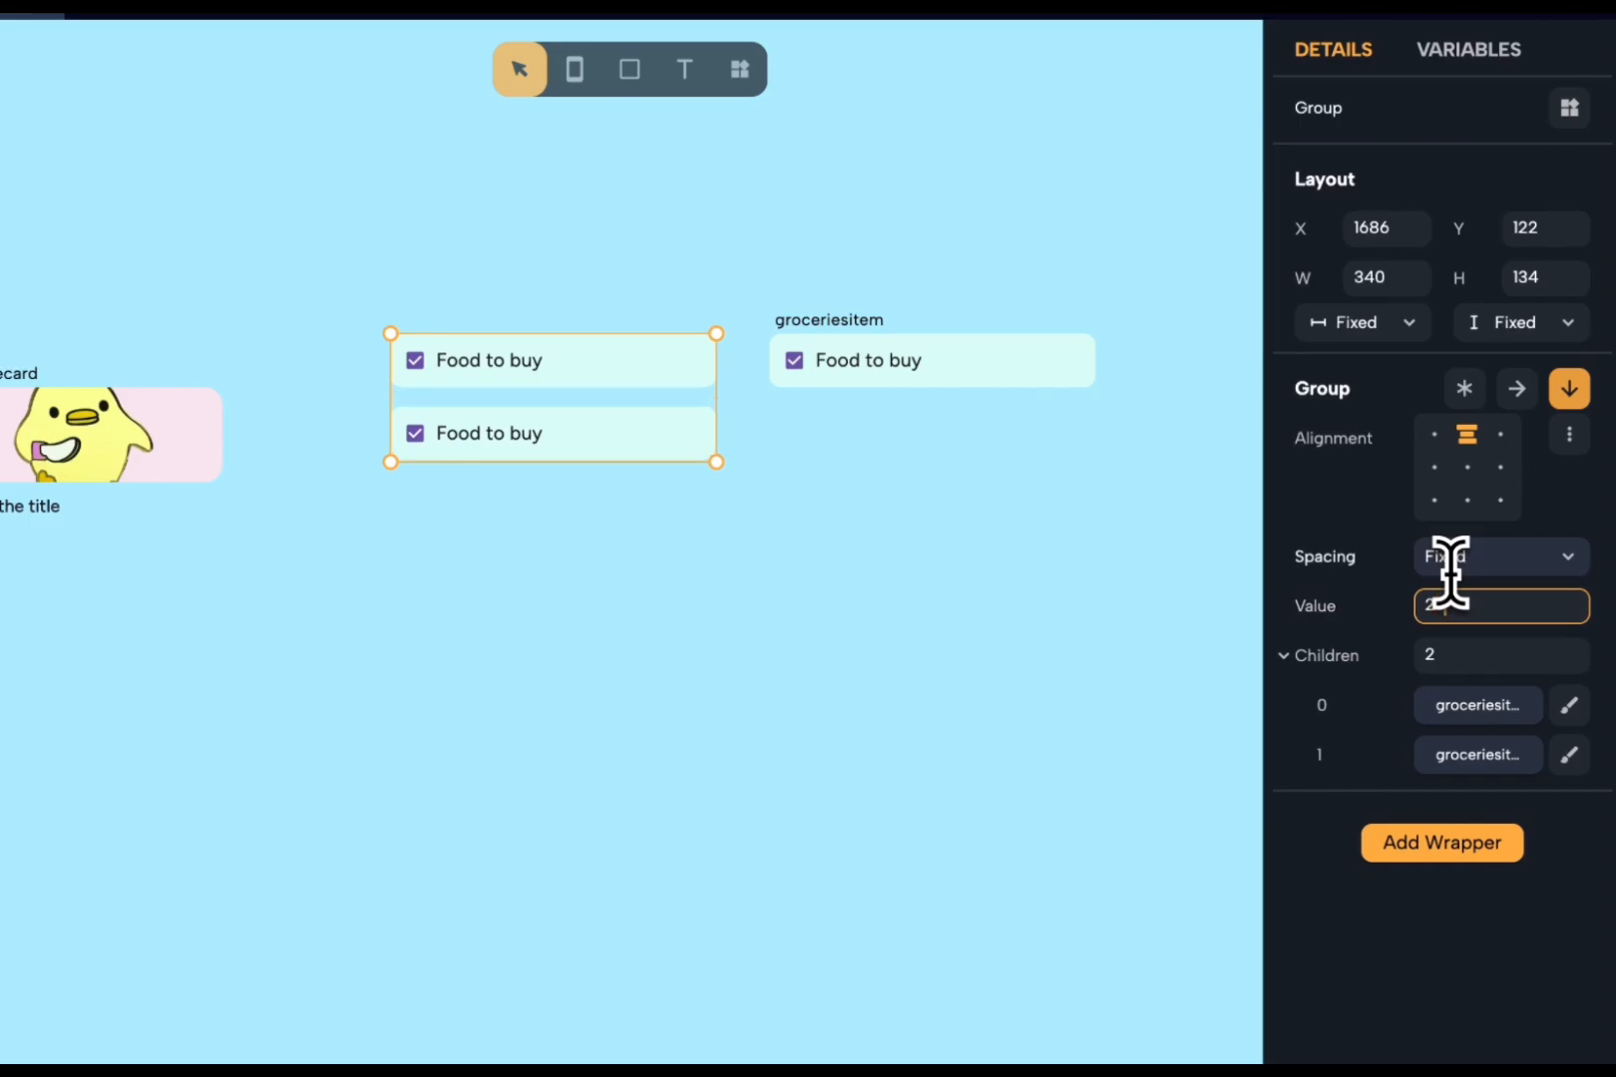
pyautogui.press('BackSpace')
pyautogui.press('BackSpace')
pyautogui.write('16')
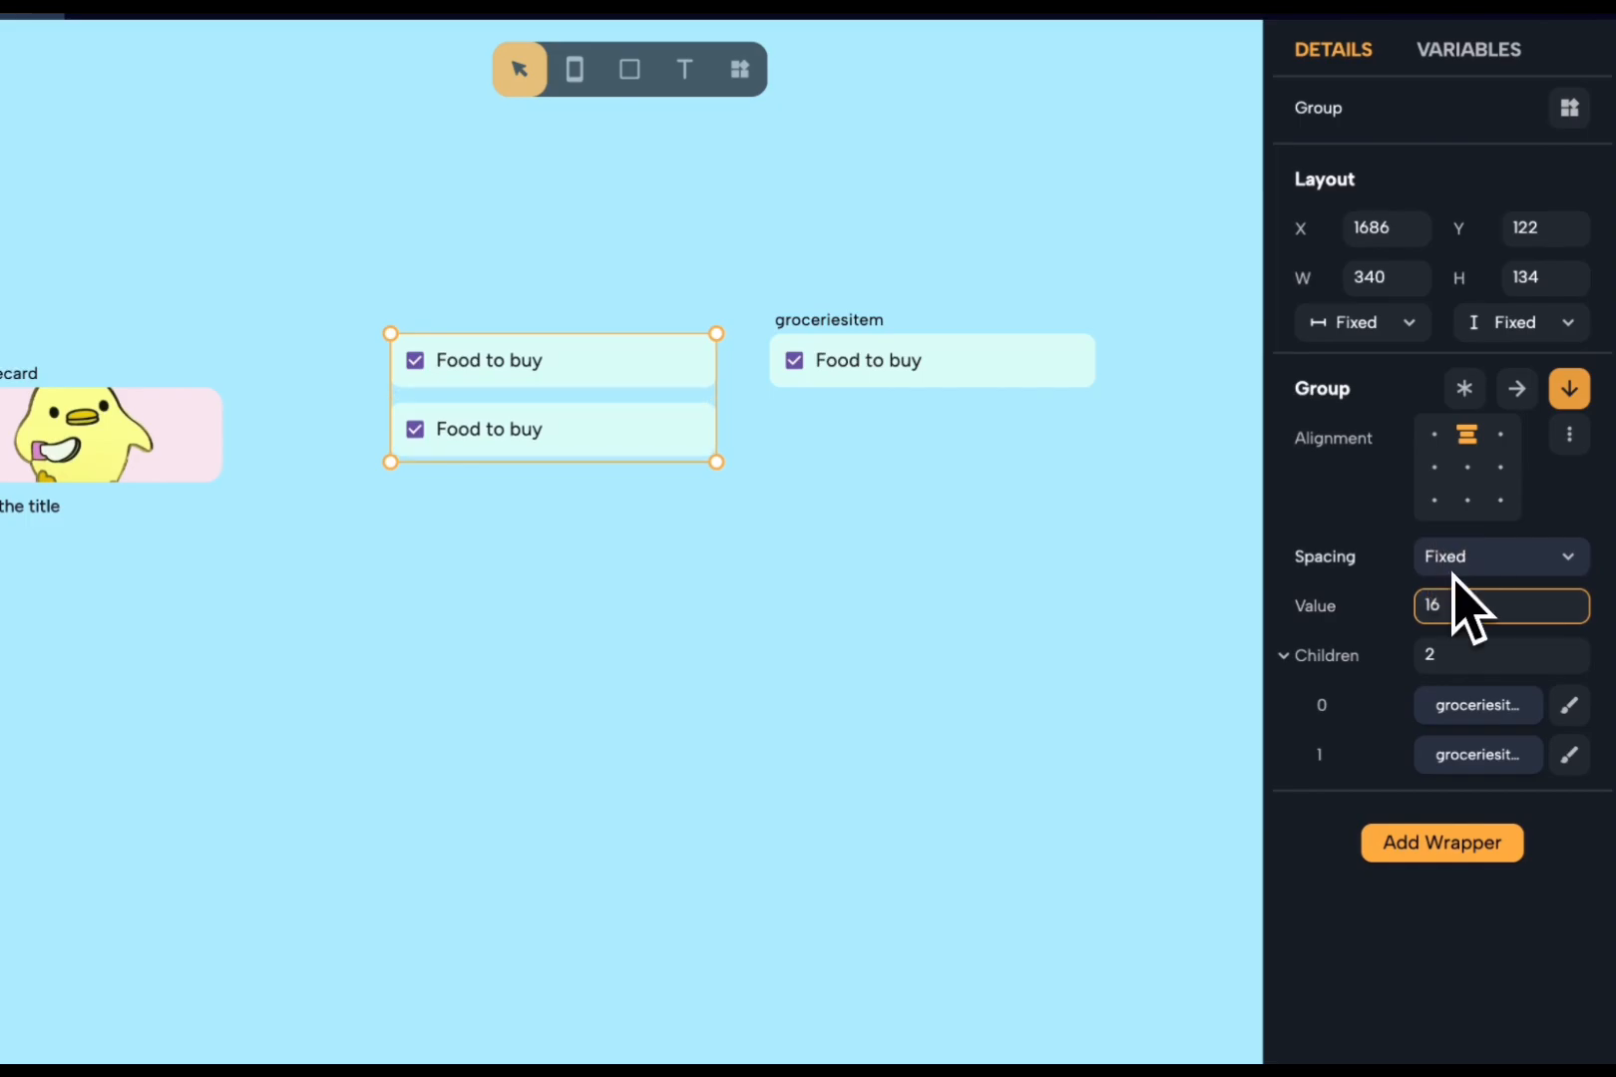
pyautogui.click(757, 578)
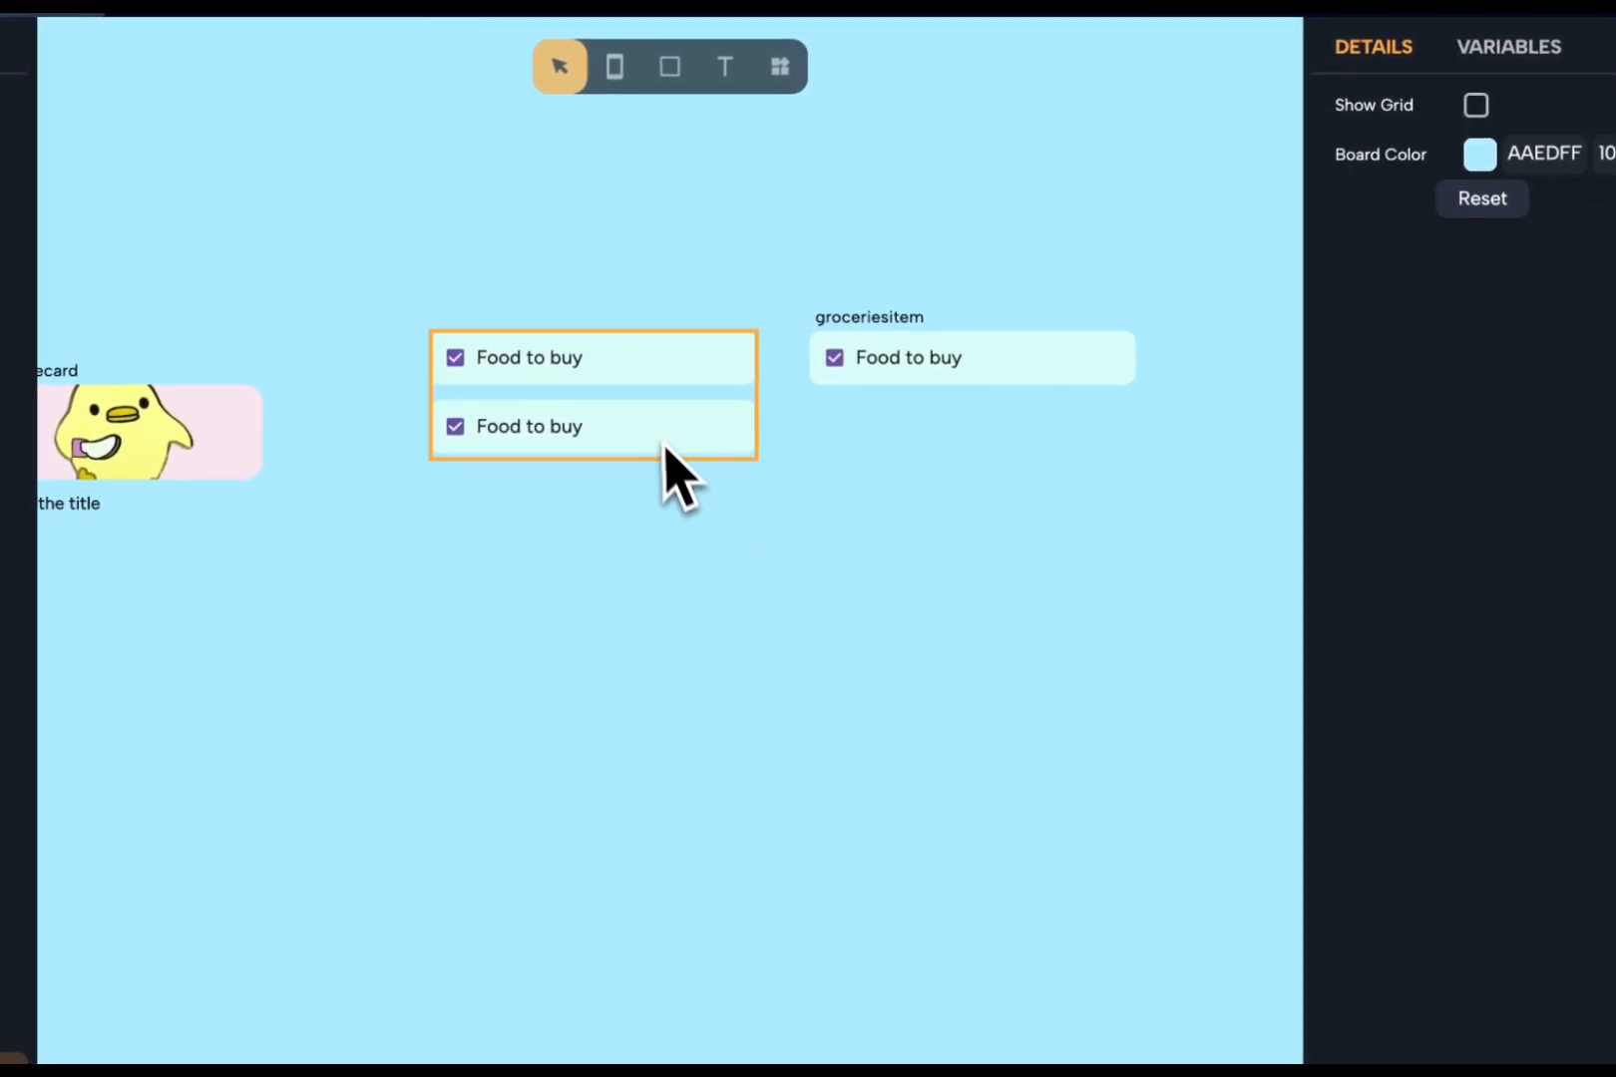
# - Change the grocery column's height sizing to Auto
pyautogui.click(619, 429)
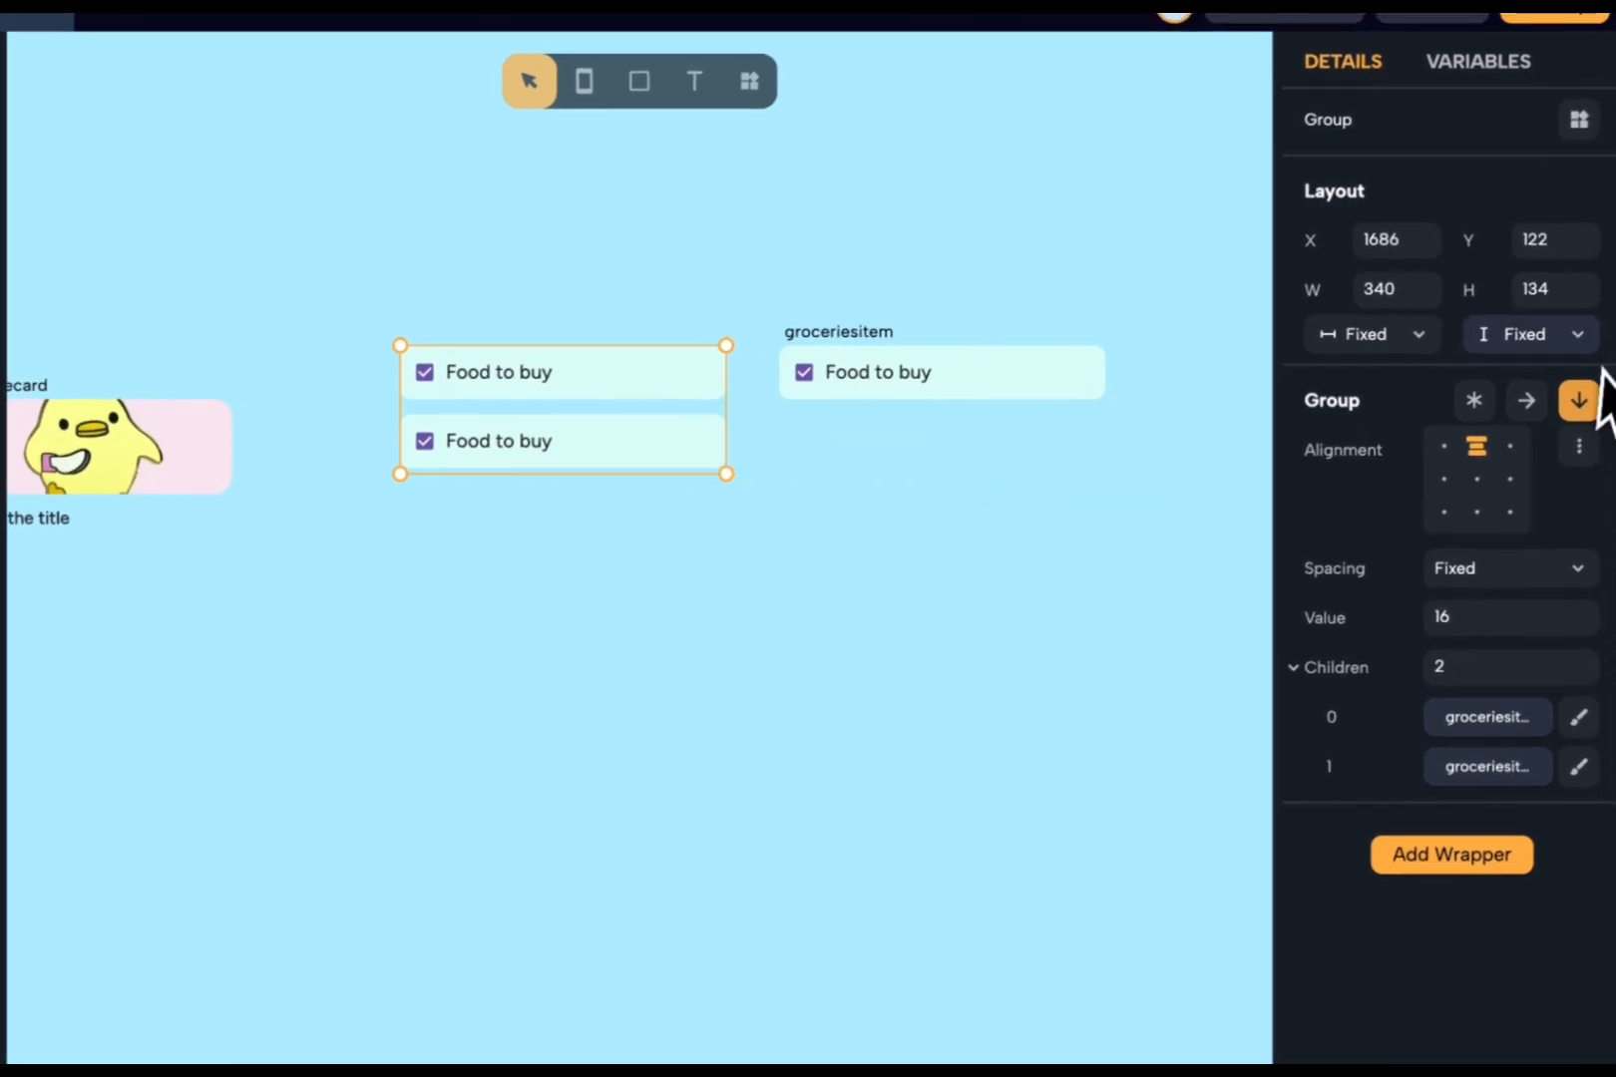
pyautogui.click(1586, 319)
pyautogui.click(1556, 407)
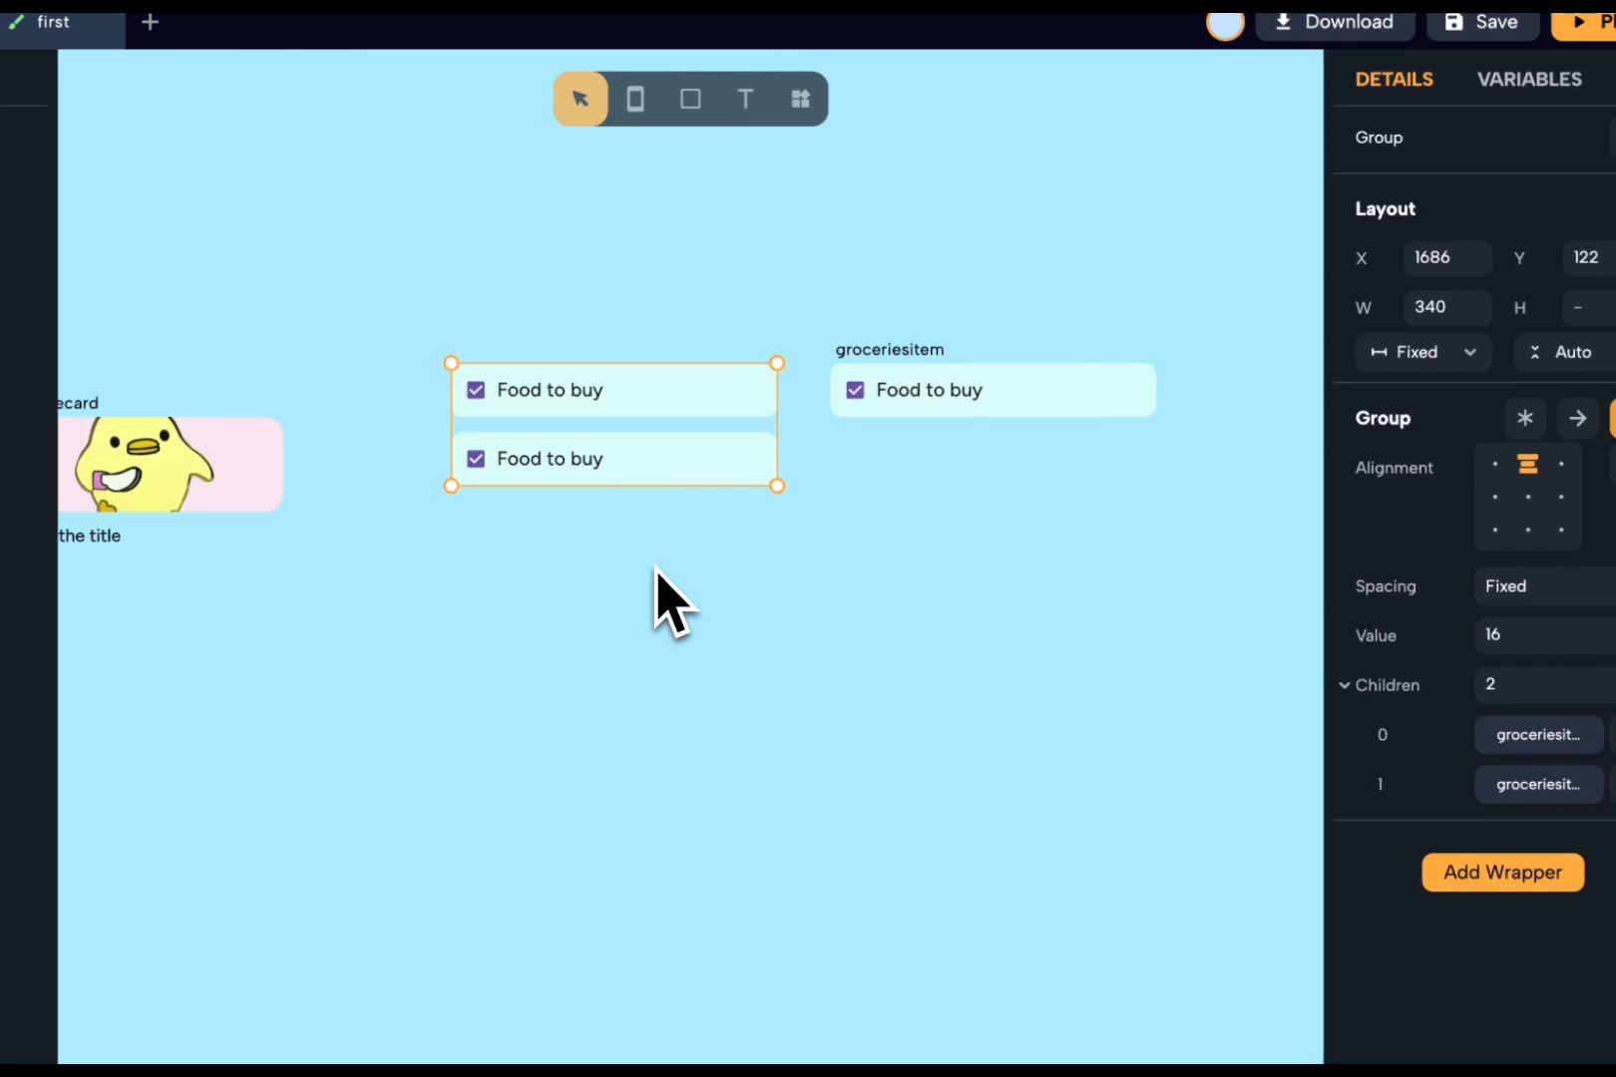
# - Set the width sizing of both grocery items inside the column to Expand
pyautogui.doubleClick(663, 403)
pyautogui.click(665, 499)
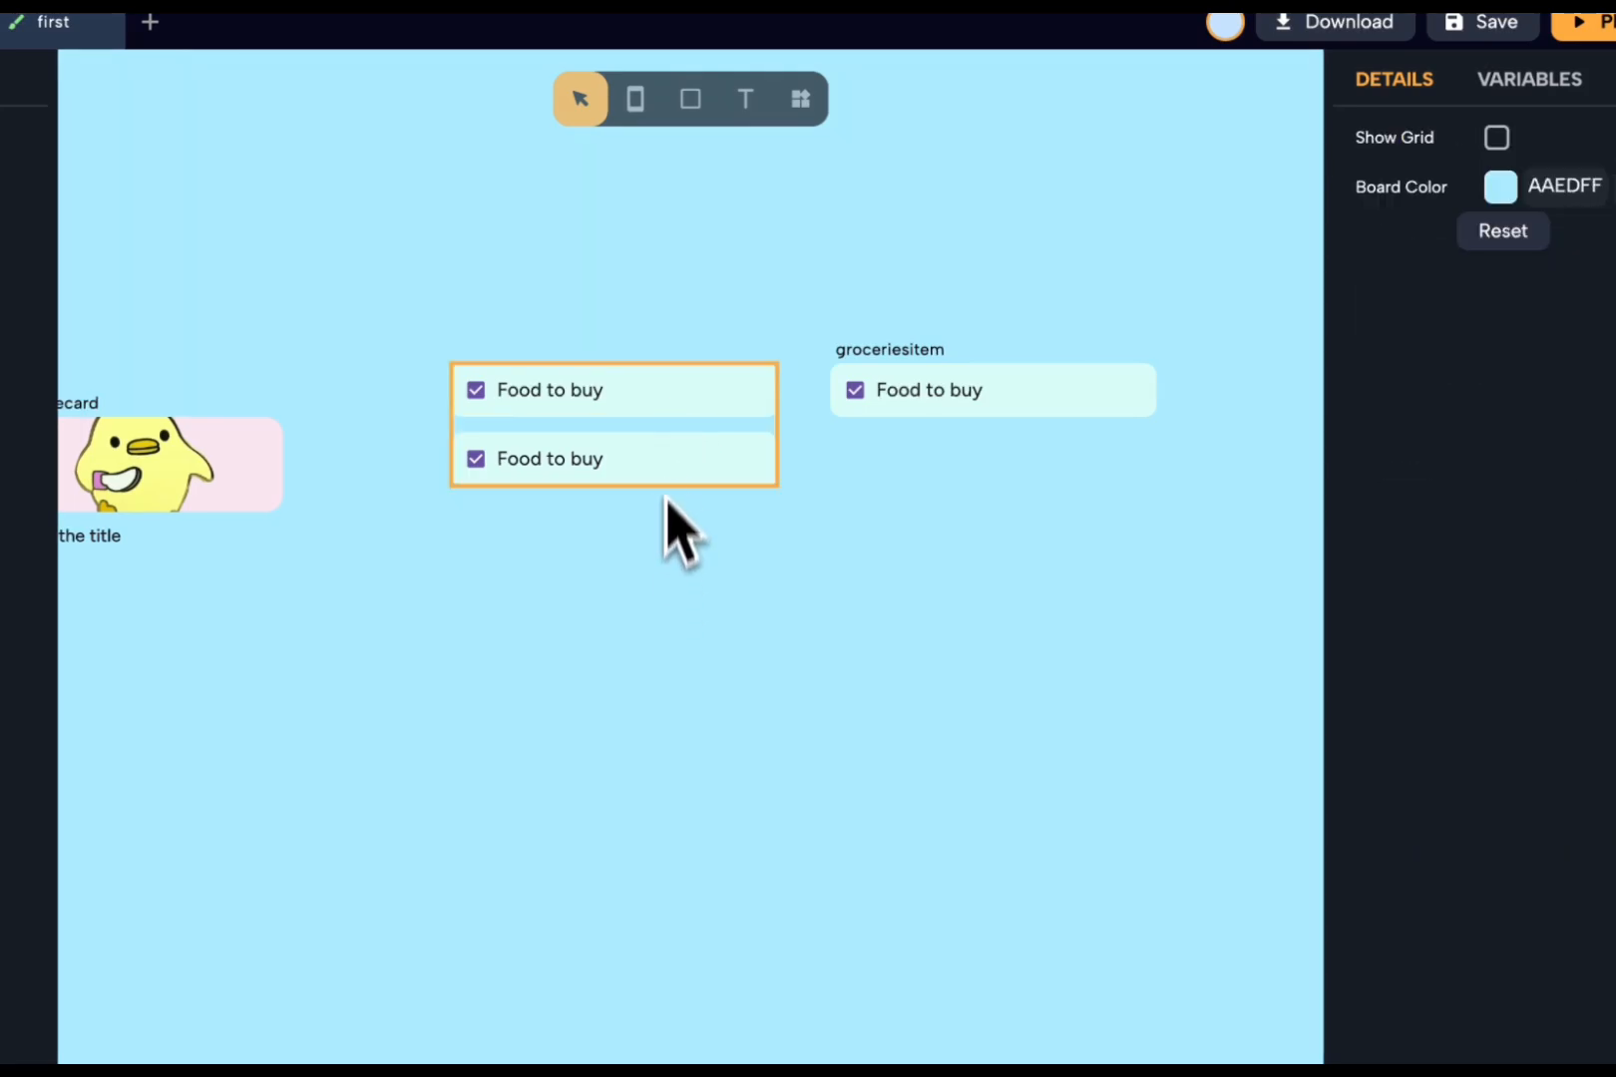
pyautogui.click(661, 419)
pyautogui.click(662, 419)
pyautogui.keyDown('shift'); pyautogui.click(657, 465); pyautogui.keyUp('shift')
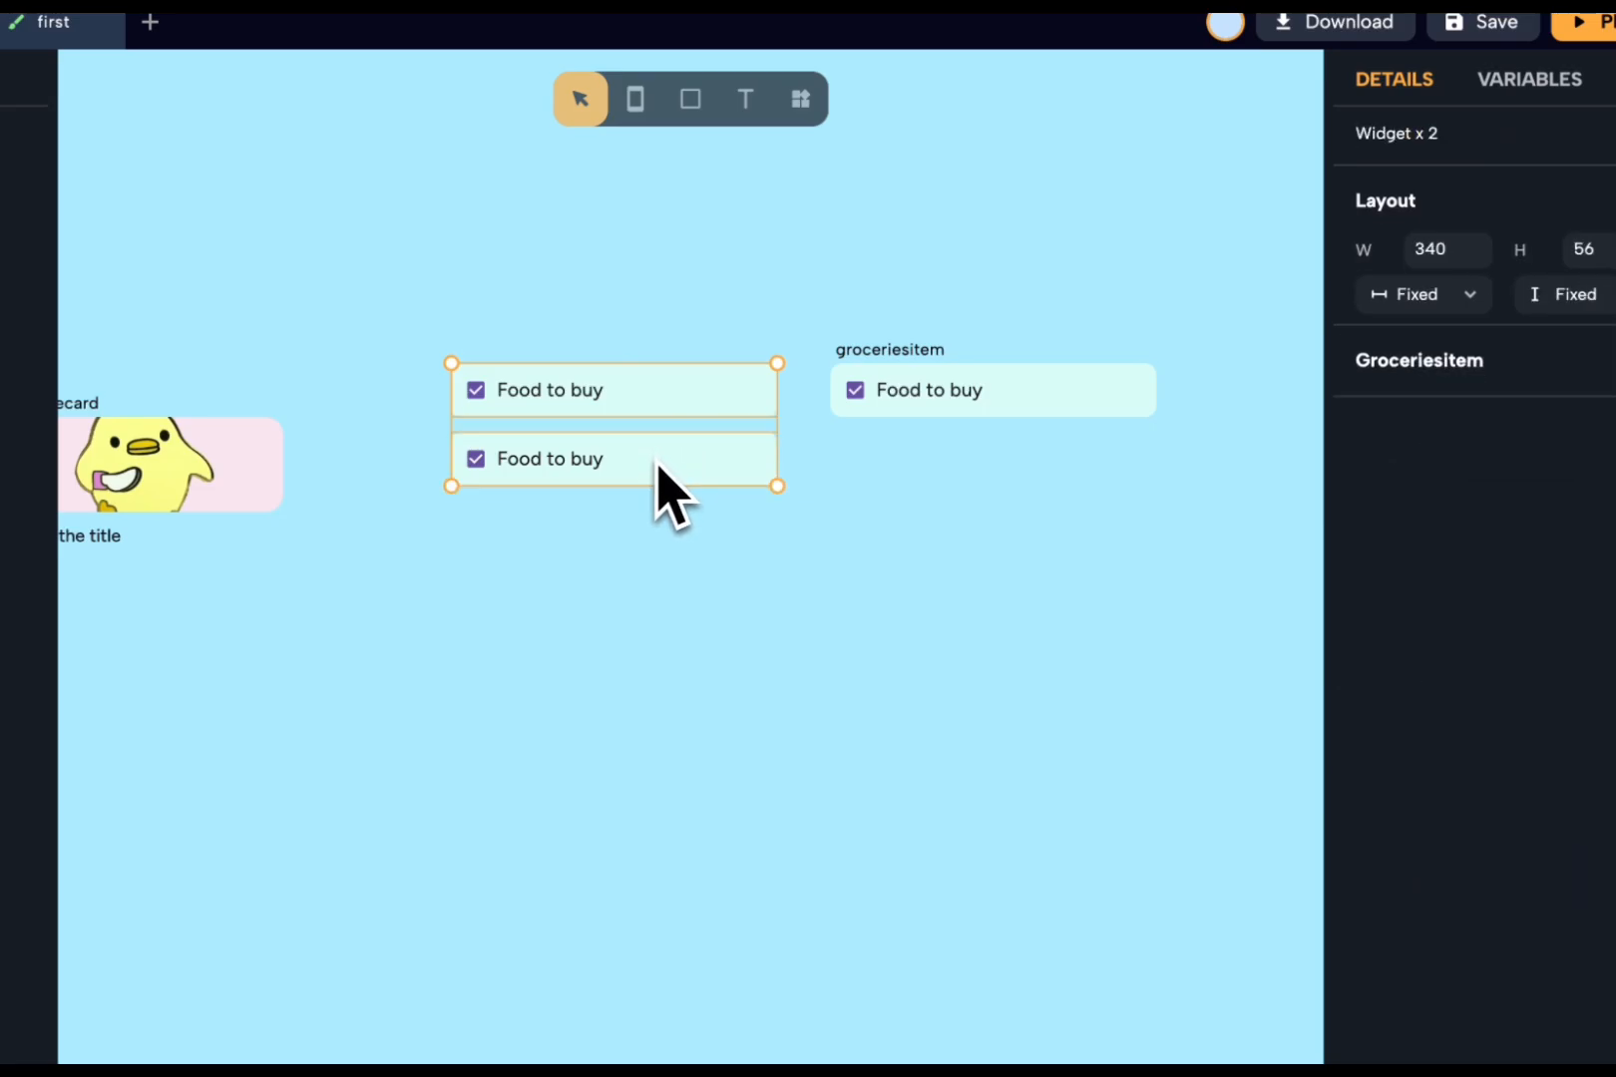
pyautogui.click(1468, 297)
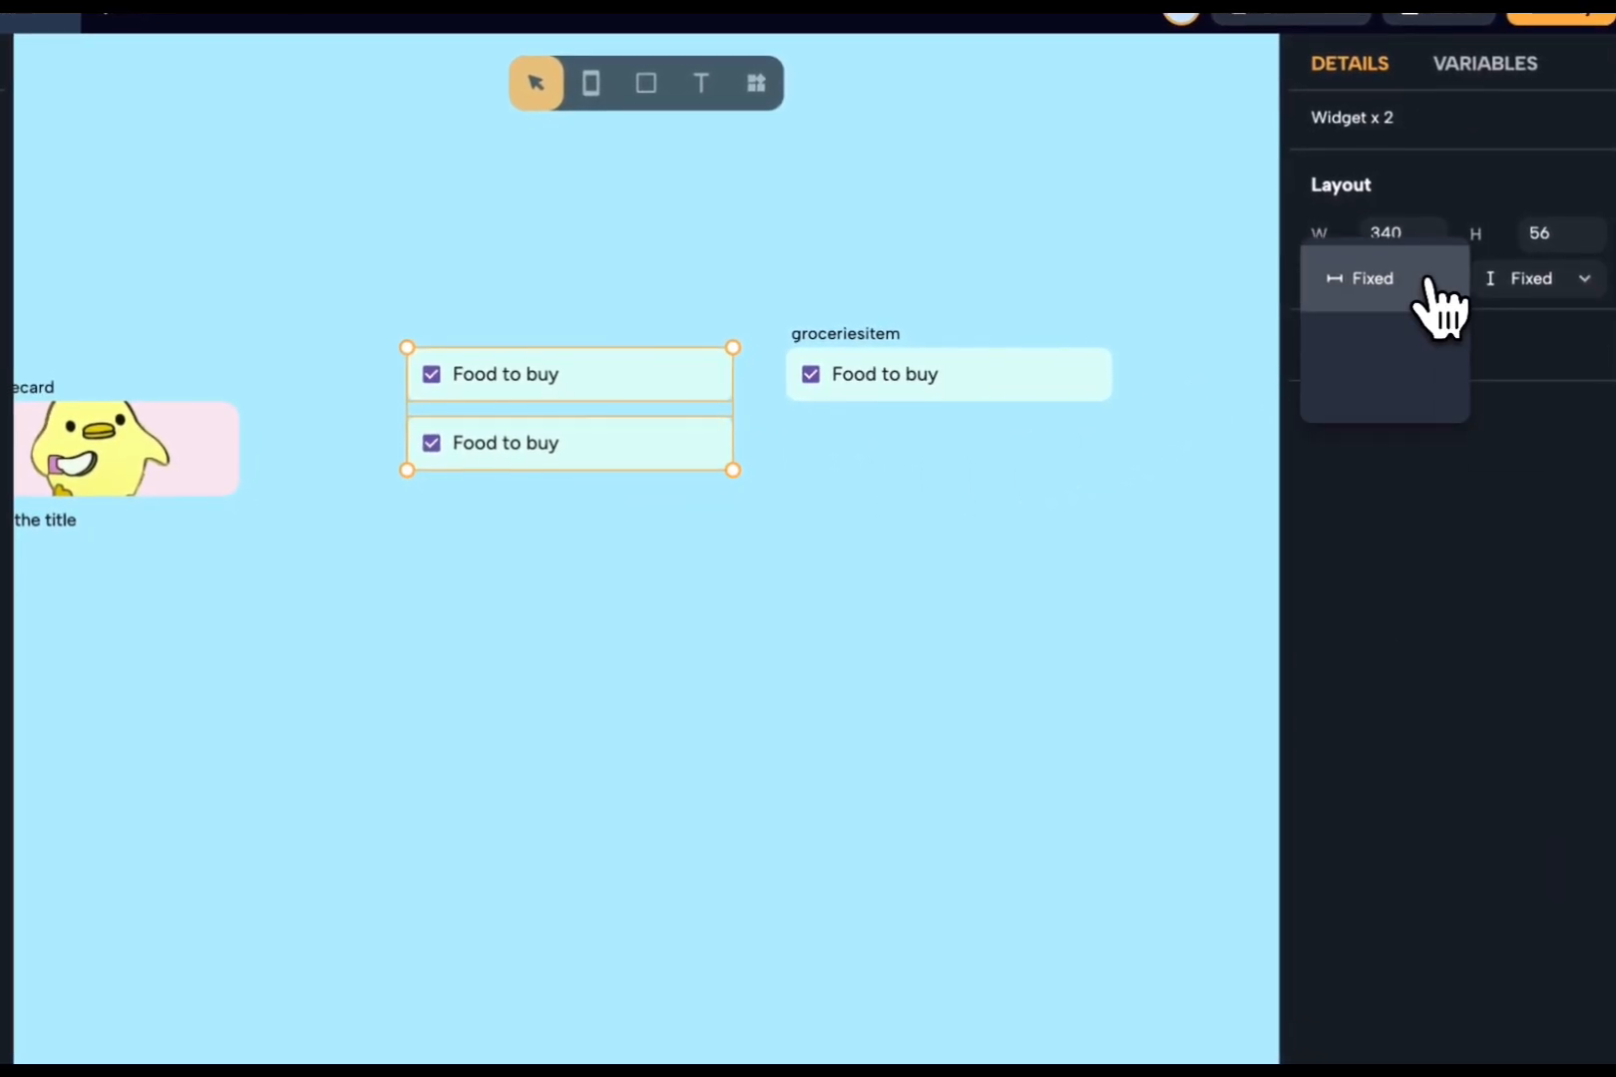
pyautogui.click(1422, 349)
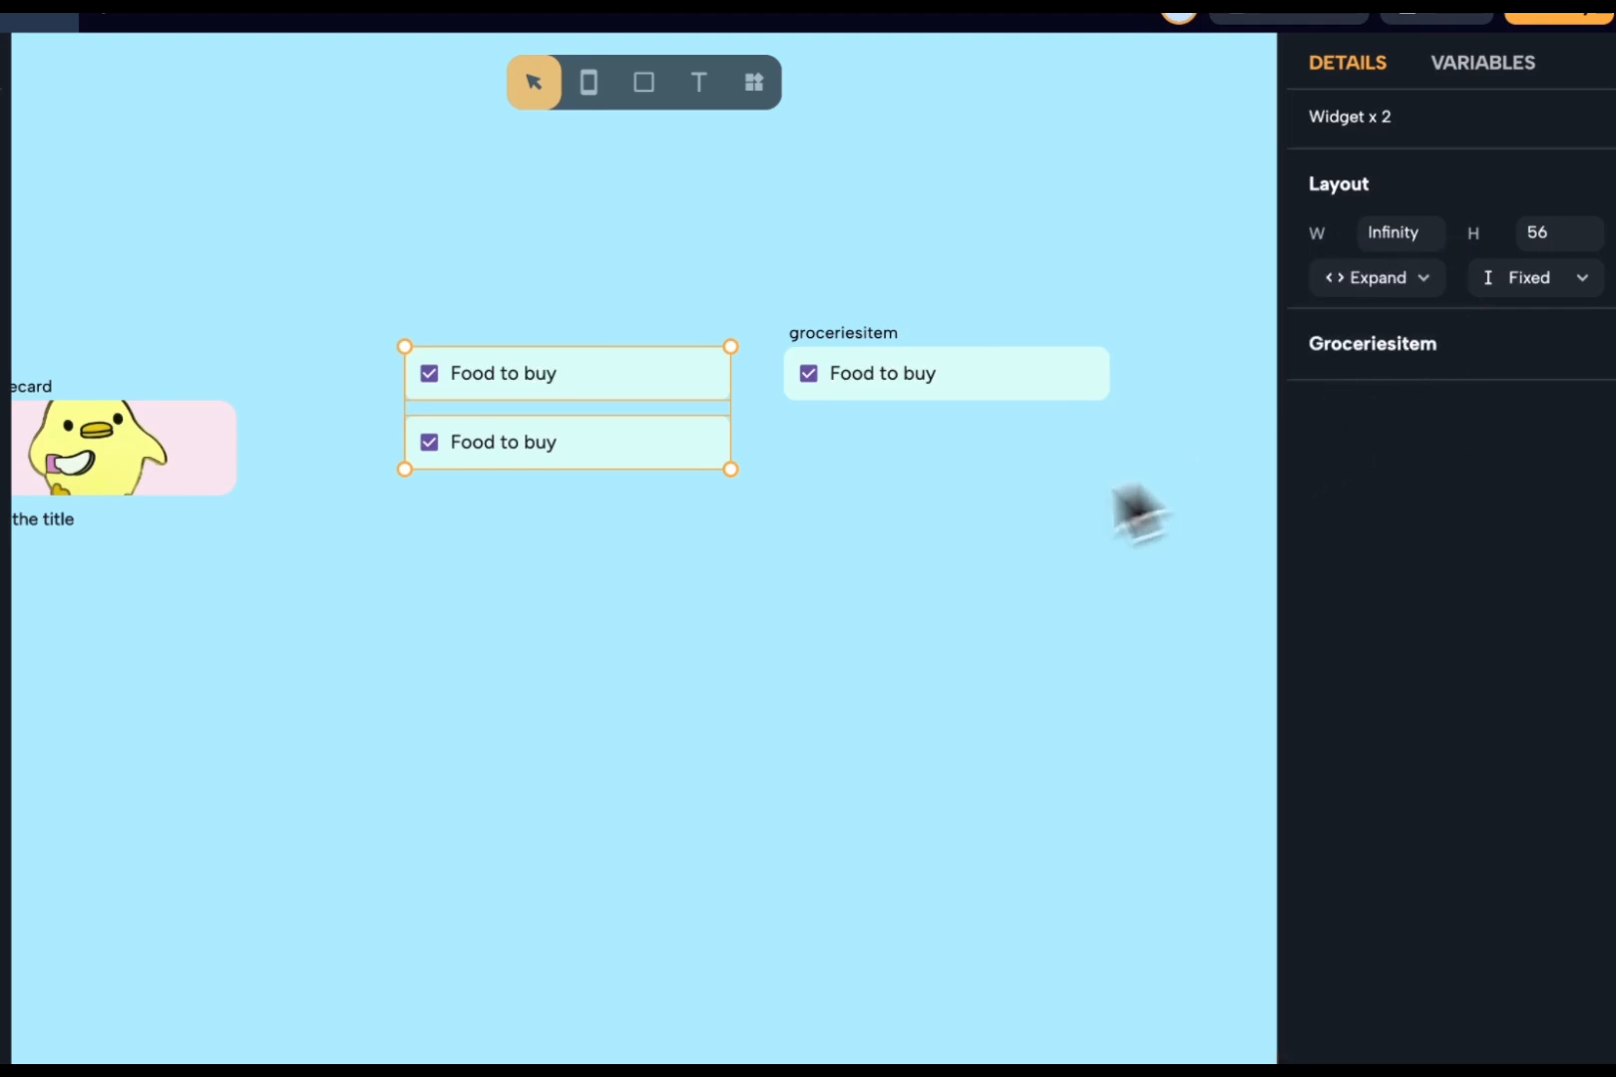
# - Widen the grocery column group to 360
pyautogui.click(898, 543)
pyautogui.click(710, 454)
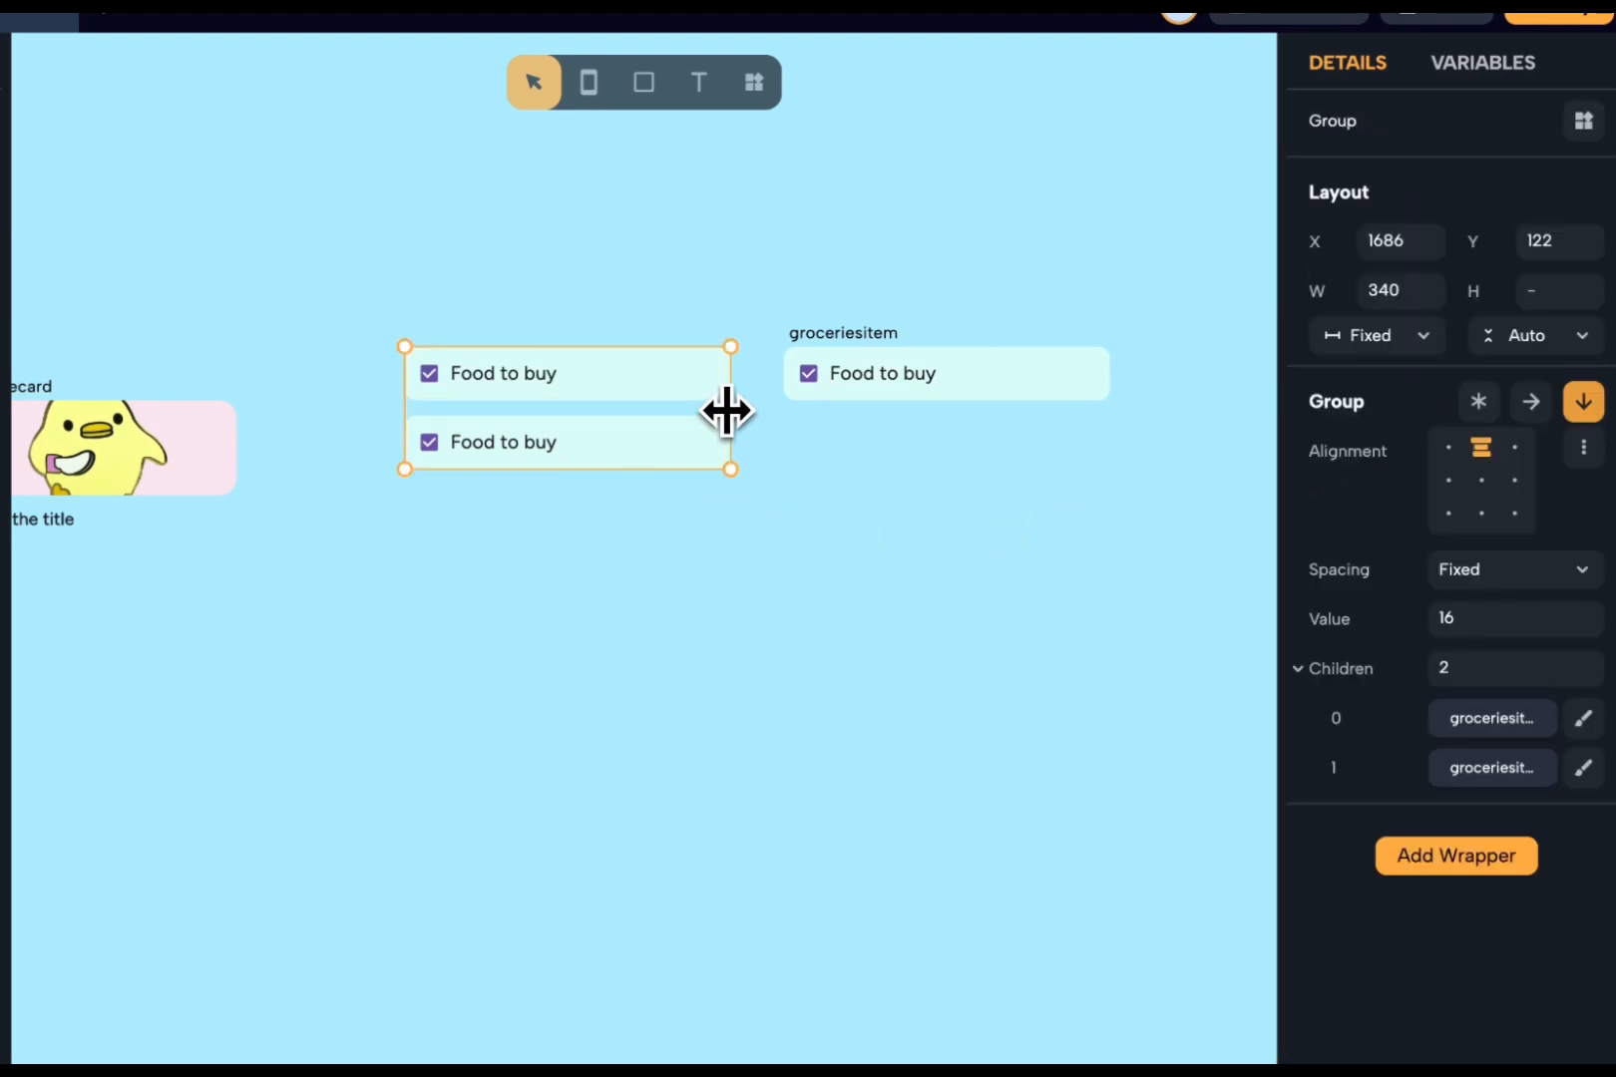
pyautogui.moveTo(725, 411)
pyautogui.mouseDown()
pyautogui.moveTo(785, 407)
pyautogui.moveTo(768, 433)
pyautogui.moveTo(711, 433)
pyautogui.moveTo(746, 435)
pyautogui.mouseUp()
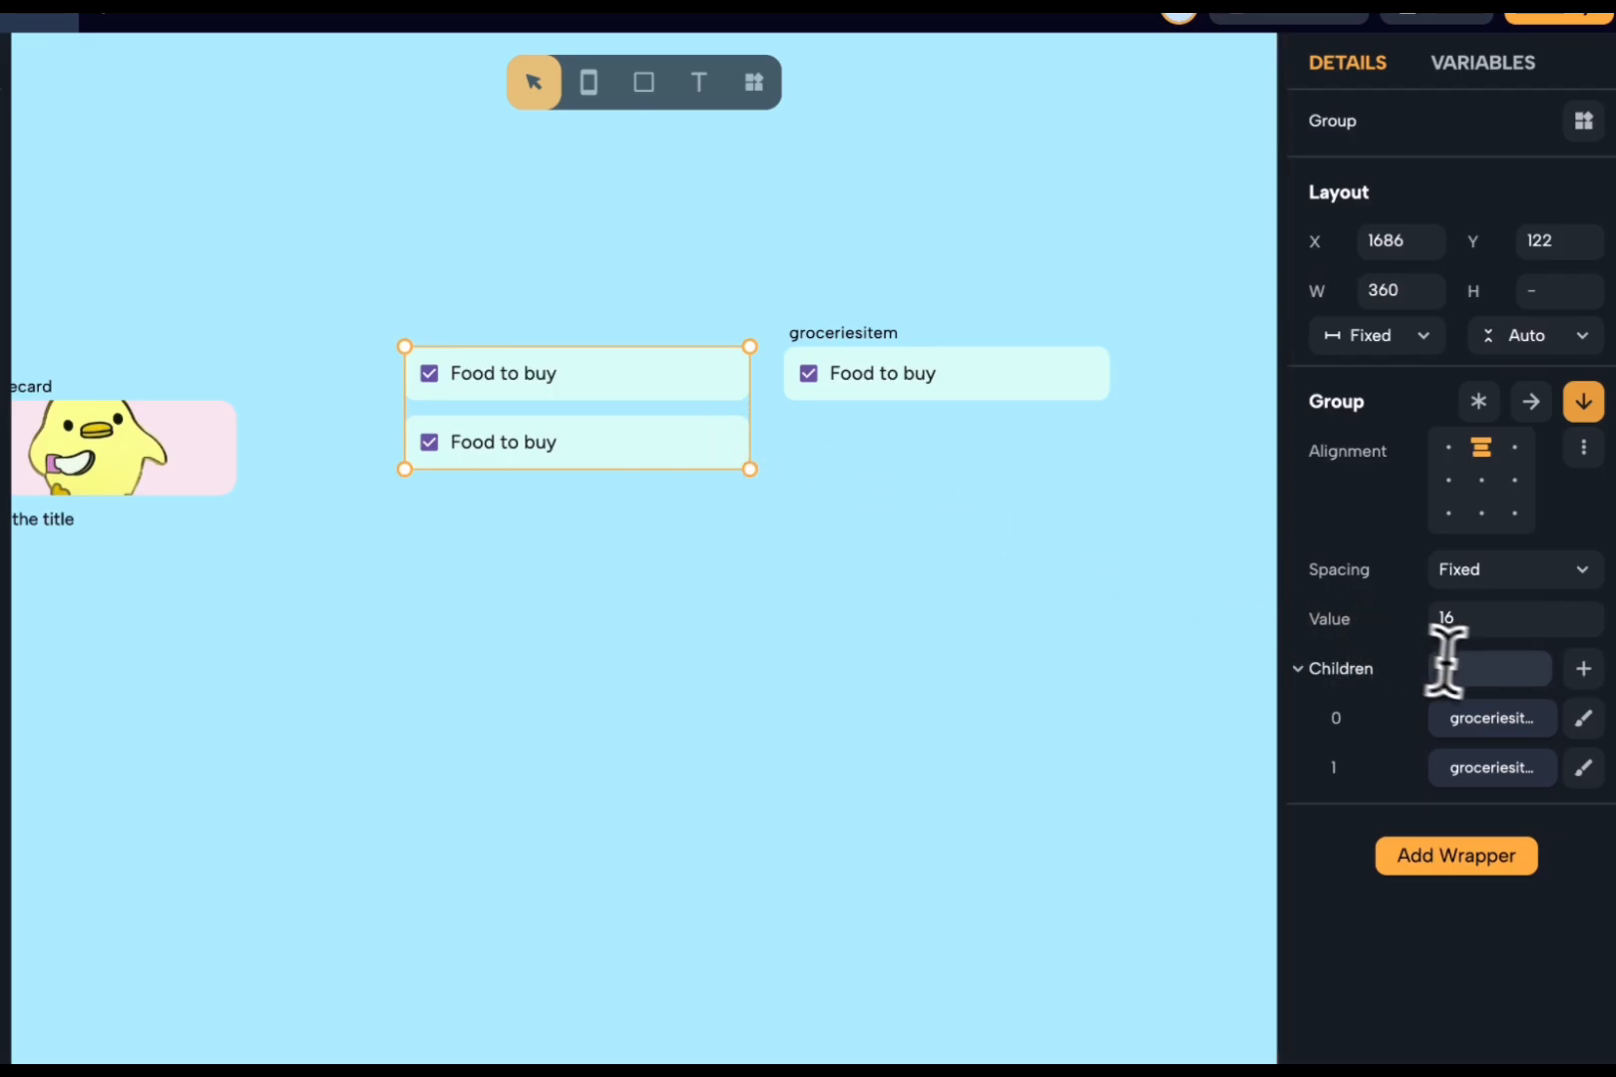
# - Increase the grocery column's number of children to 12
pyautogui.click(1479, 668)
pyautogui.write('12')
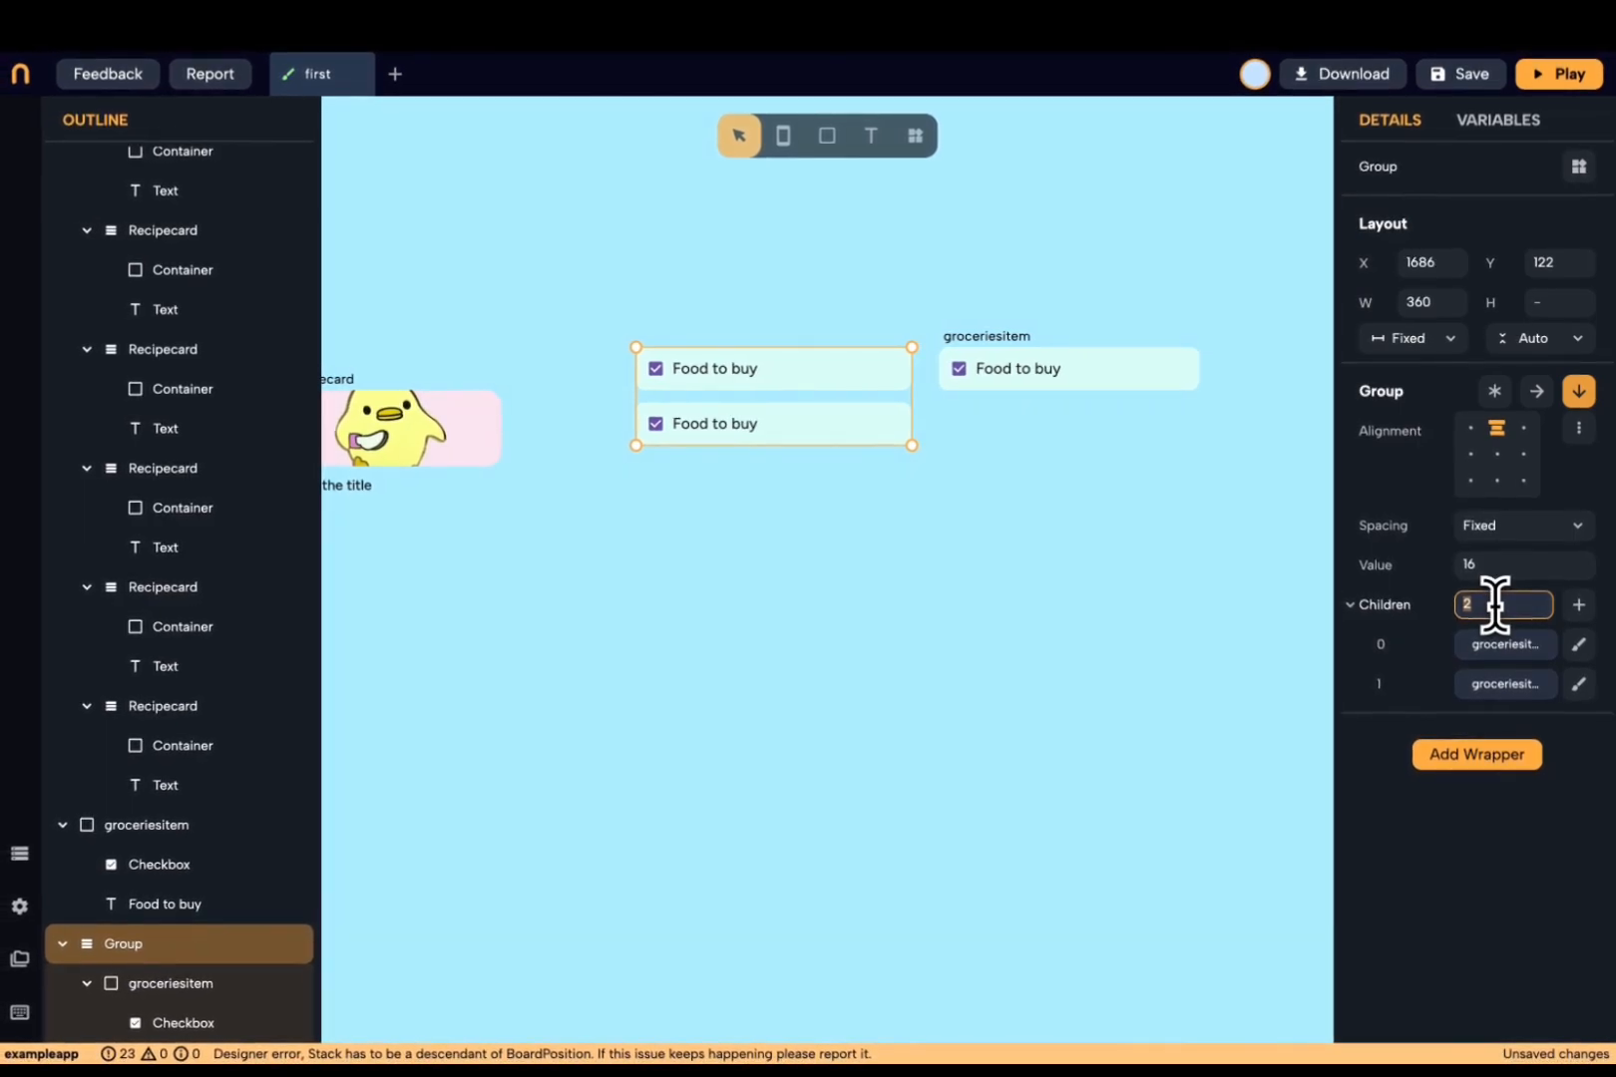
pyautogui.press('Return')
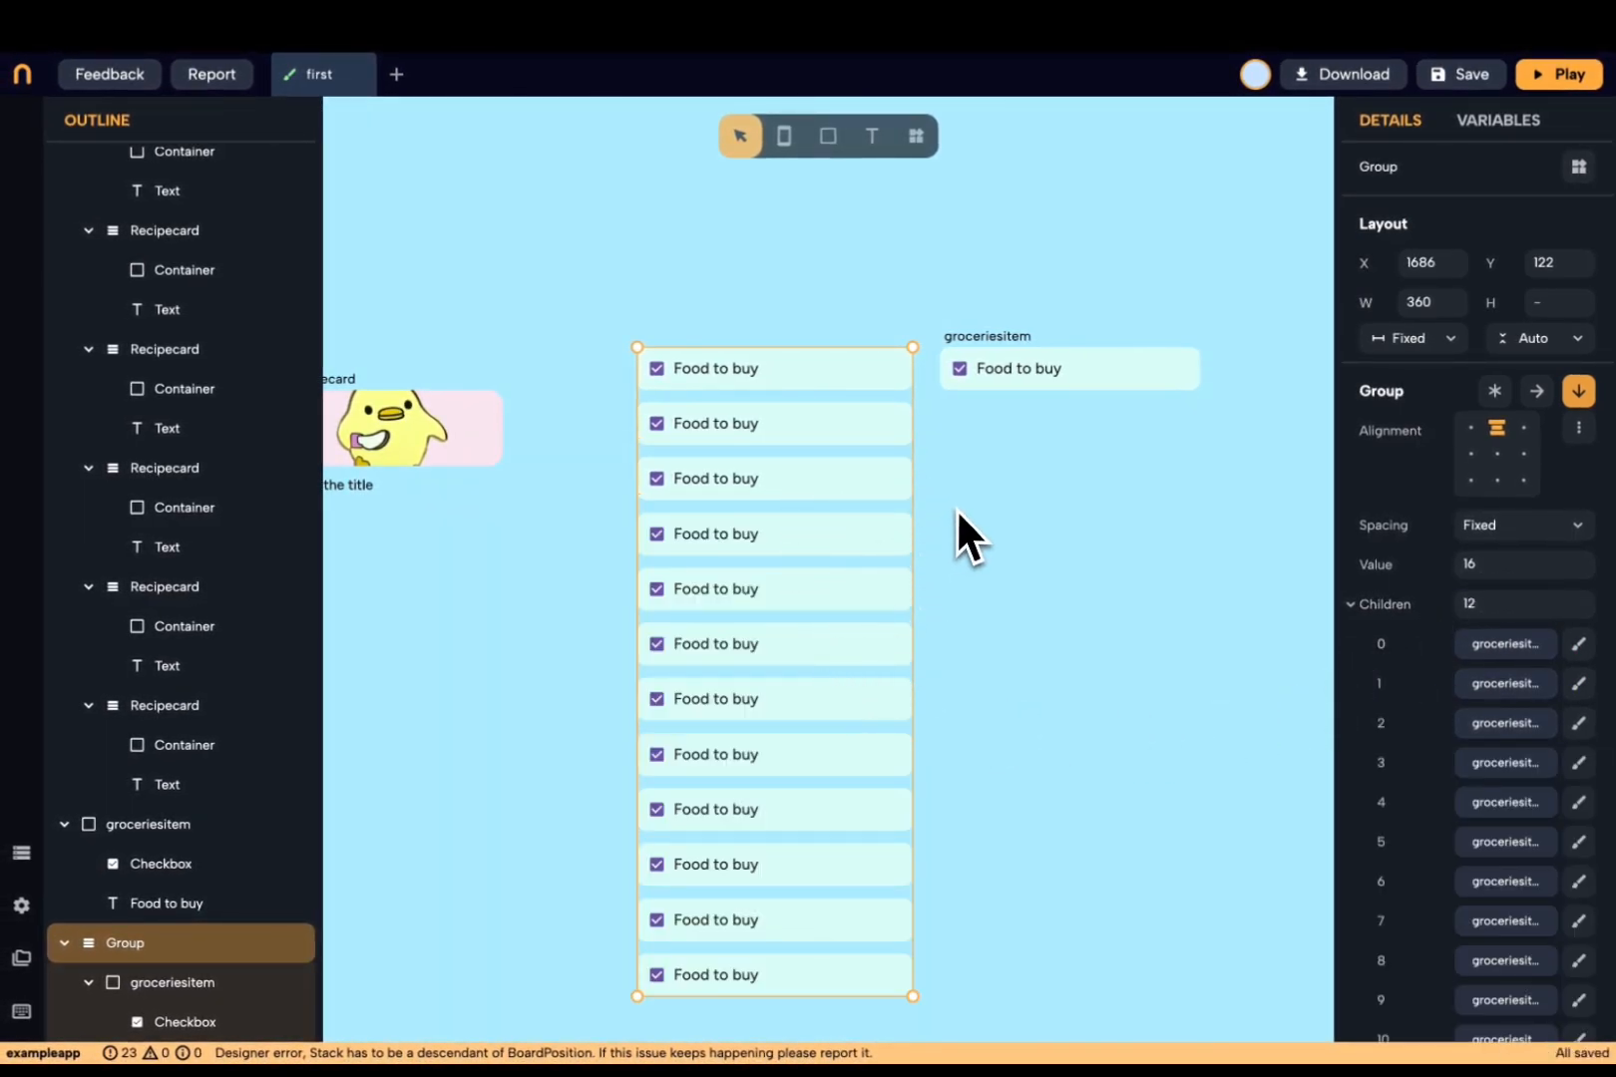
# - Link the "Food to buy" text in the original groceriesitem component to a new component text variable
pyautogui.click(1023, 361)
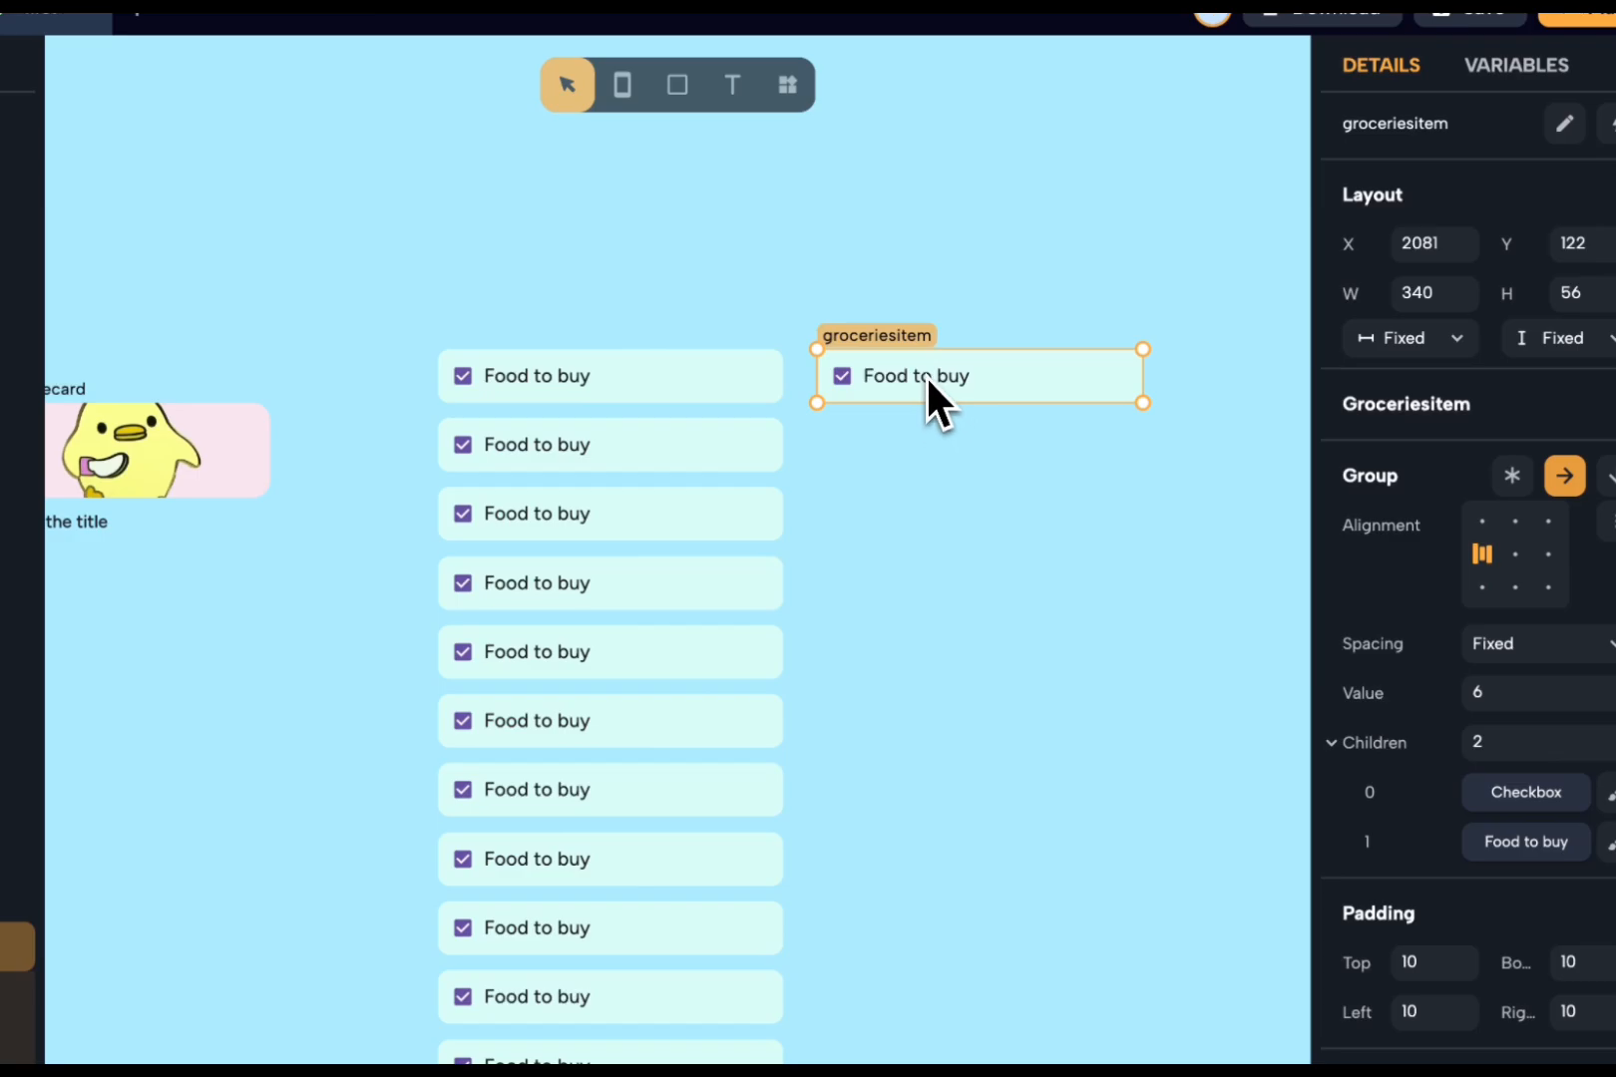
pyautogui.click(930, 384)
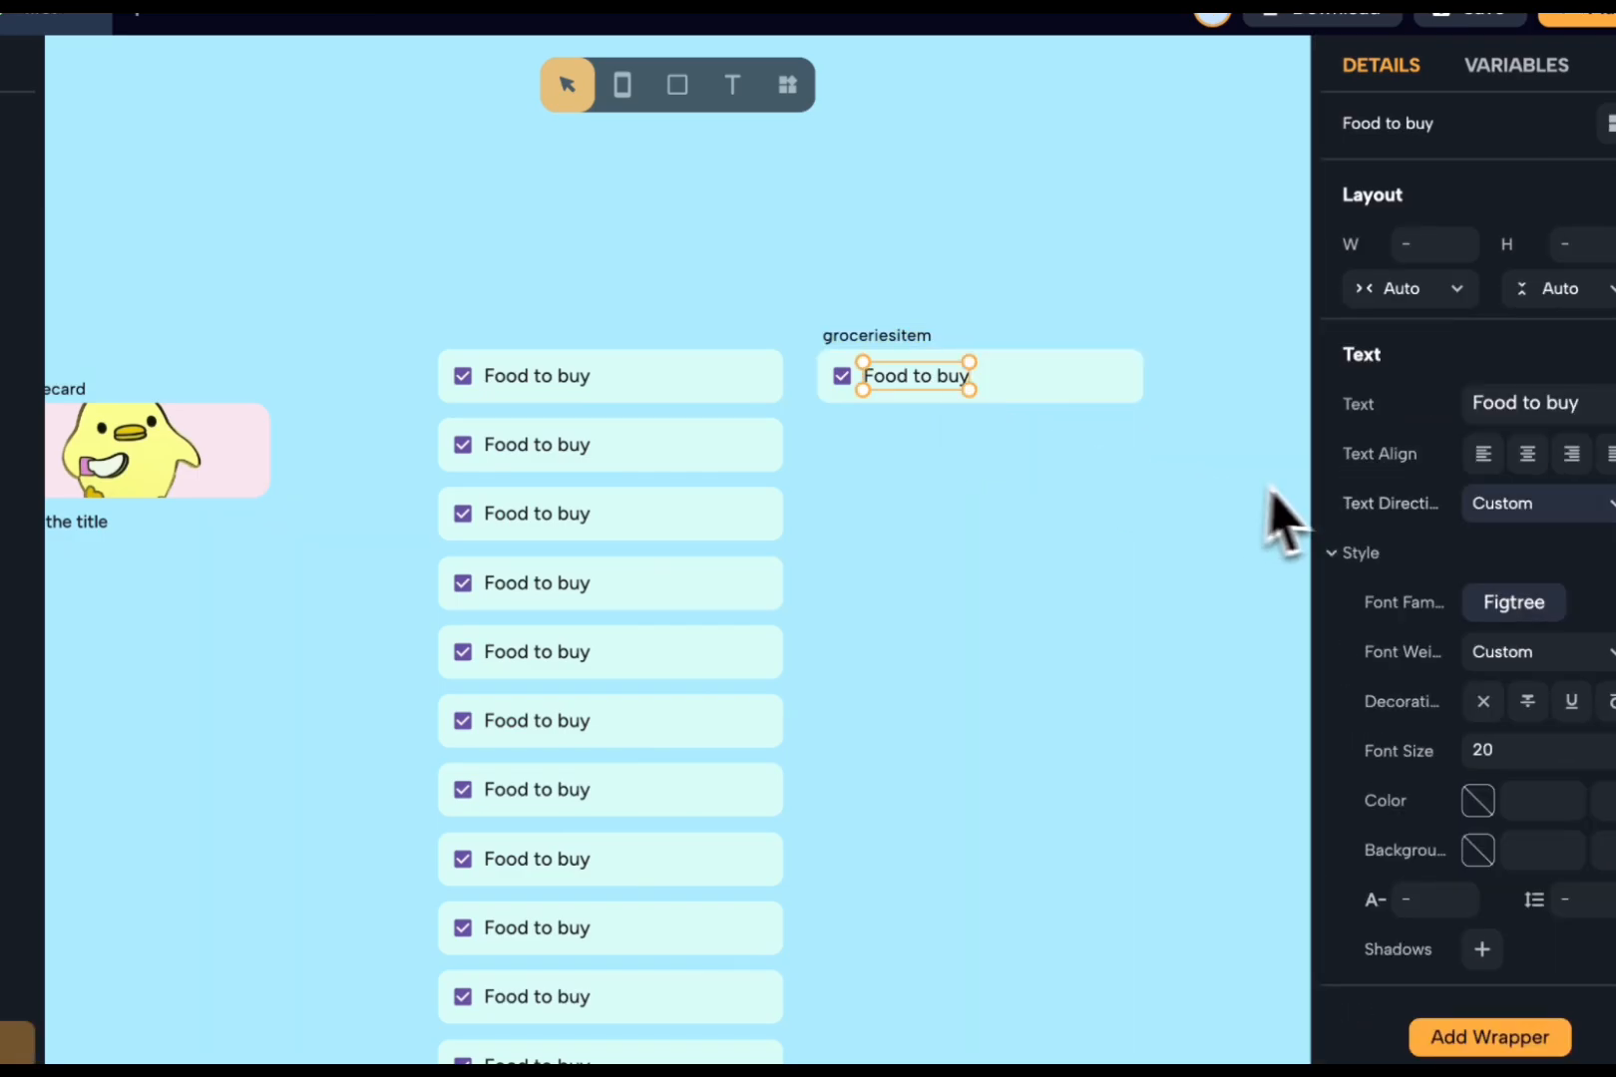
pyautogui.click(1365, 411)
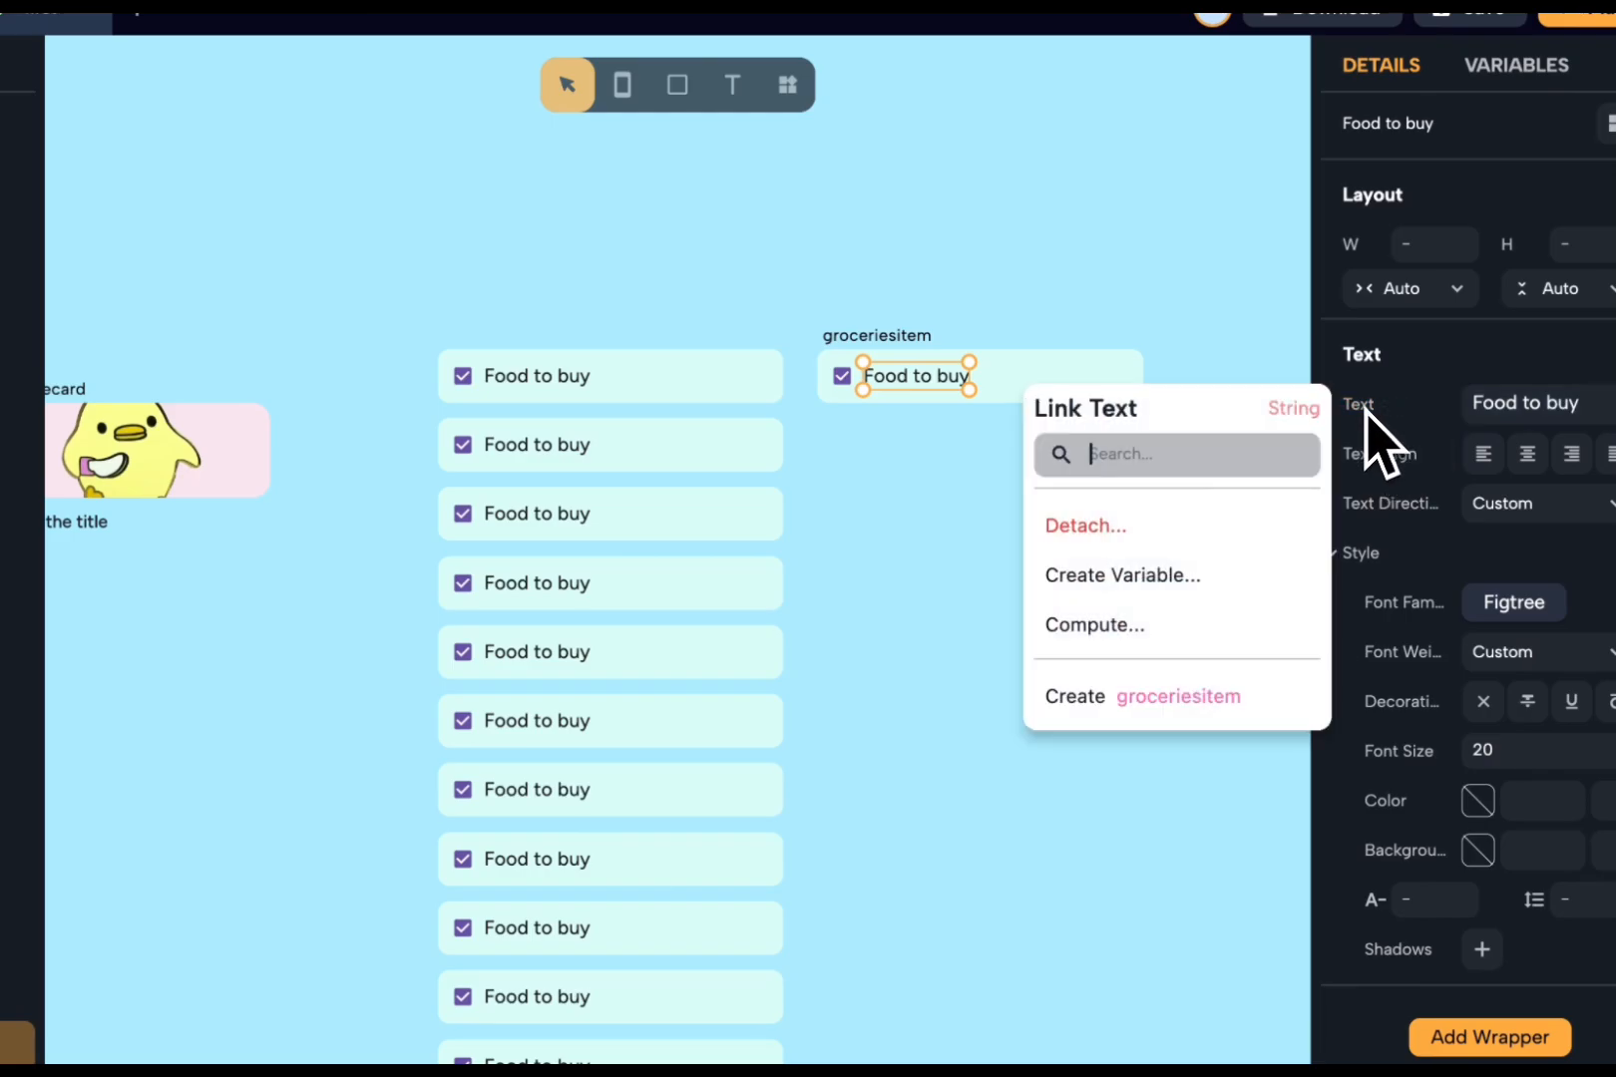
pyautogui.click(1281, 590)
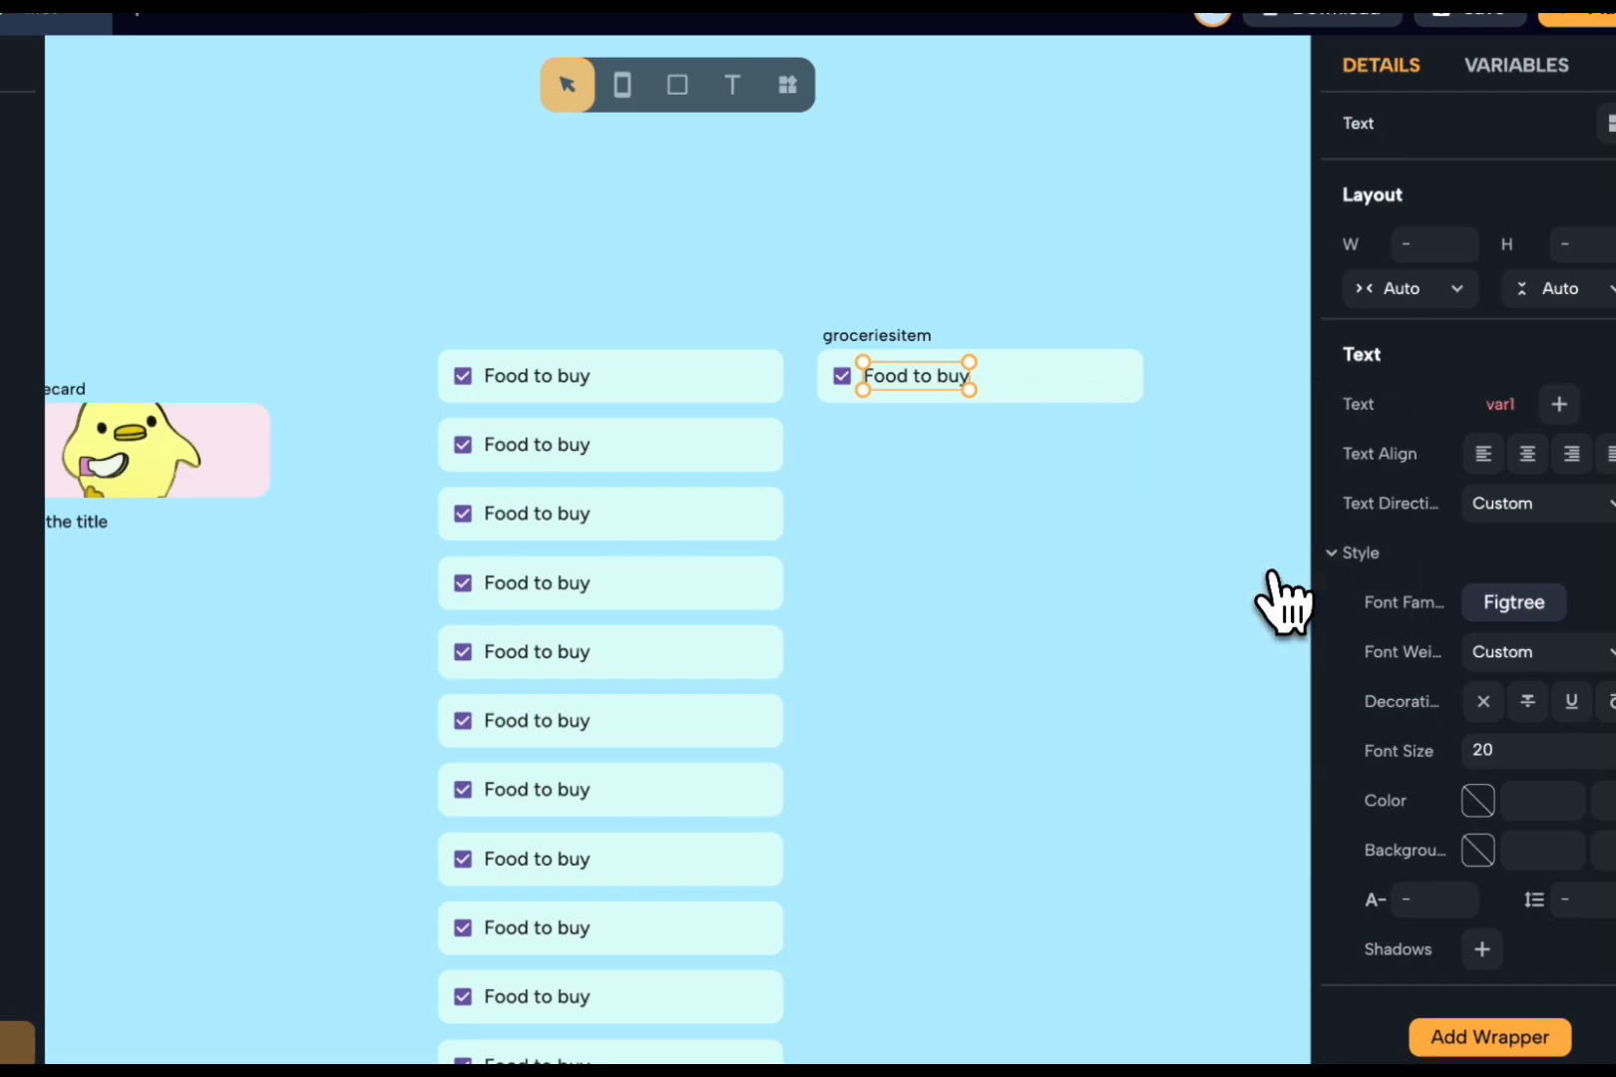
pyautogui.click(946, 551)
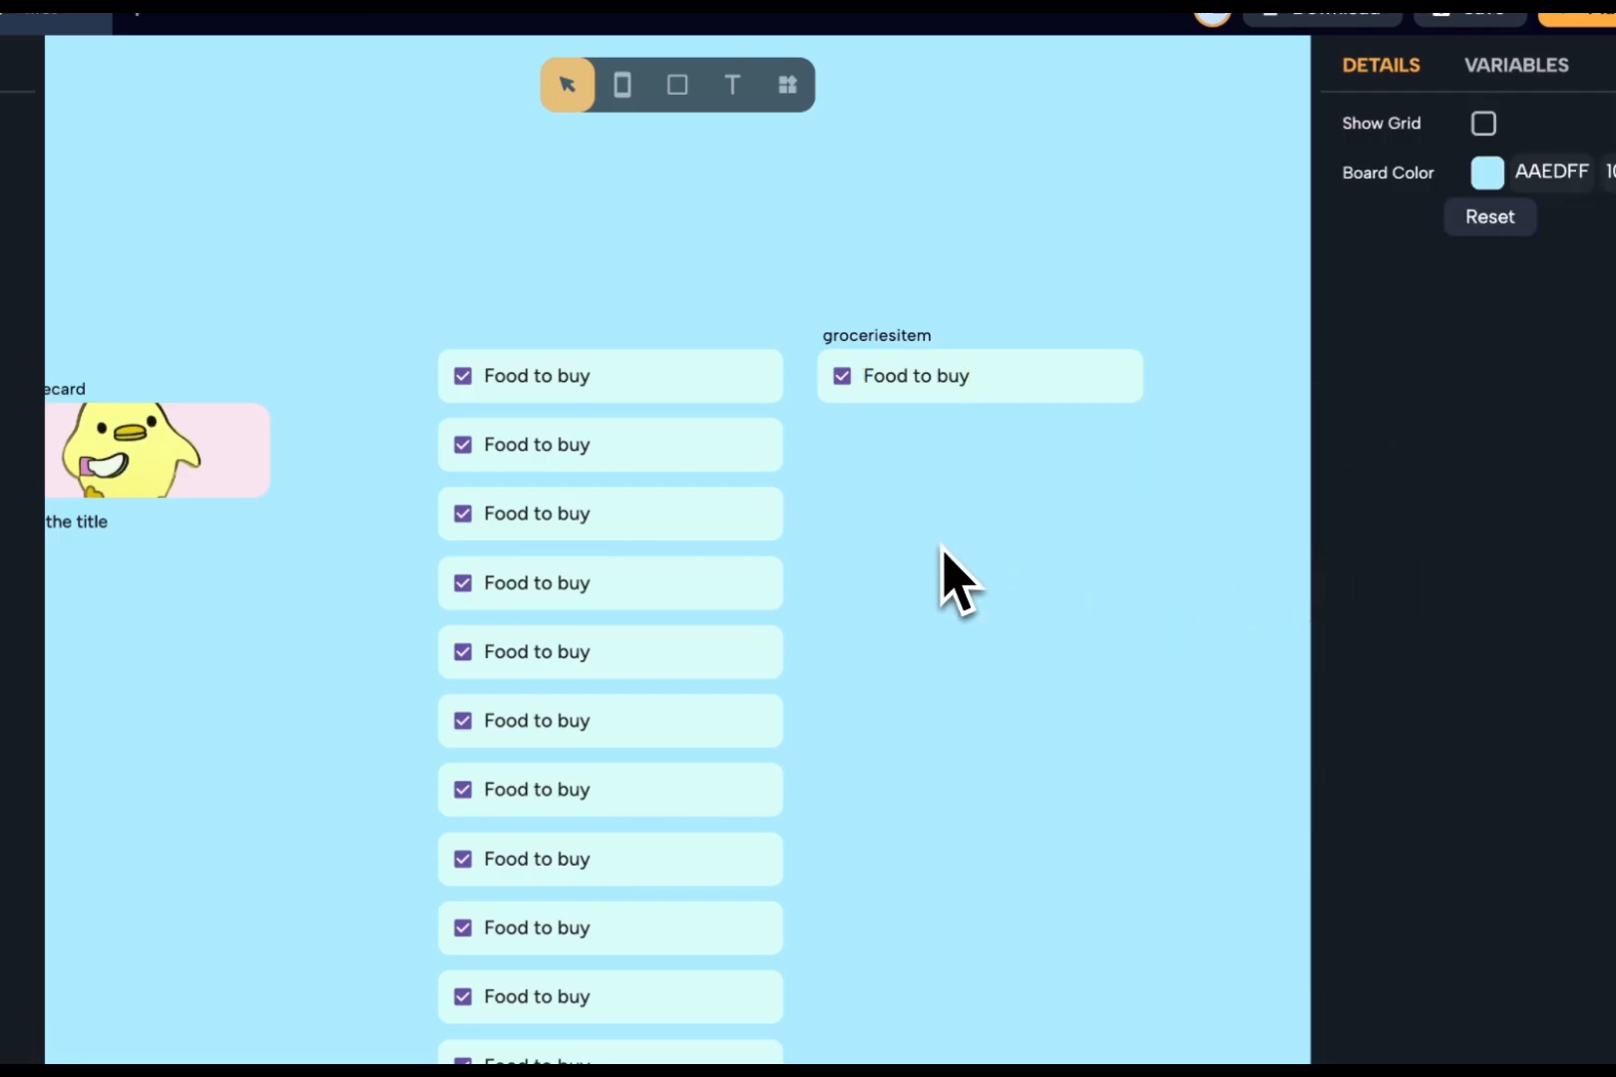
# - Set the text variable of the first grocery item in the column to "Bread"
pyautogui.click(642, 388)
pyautogui.click(642, 388)
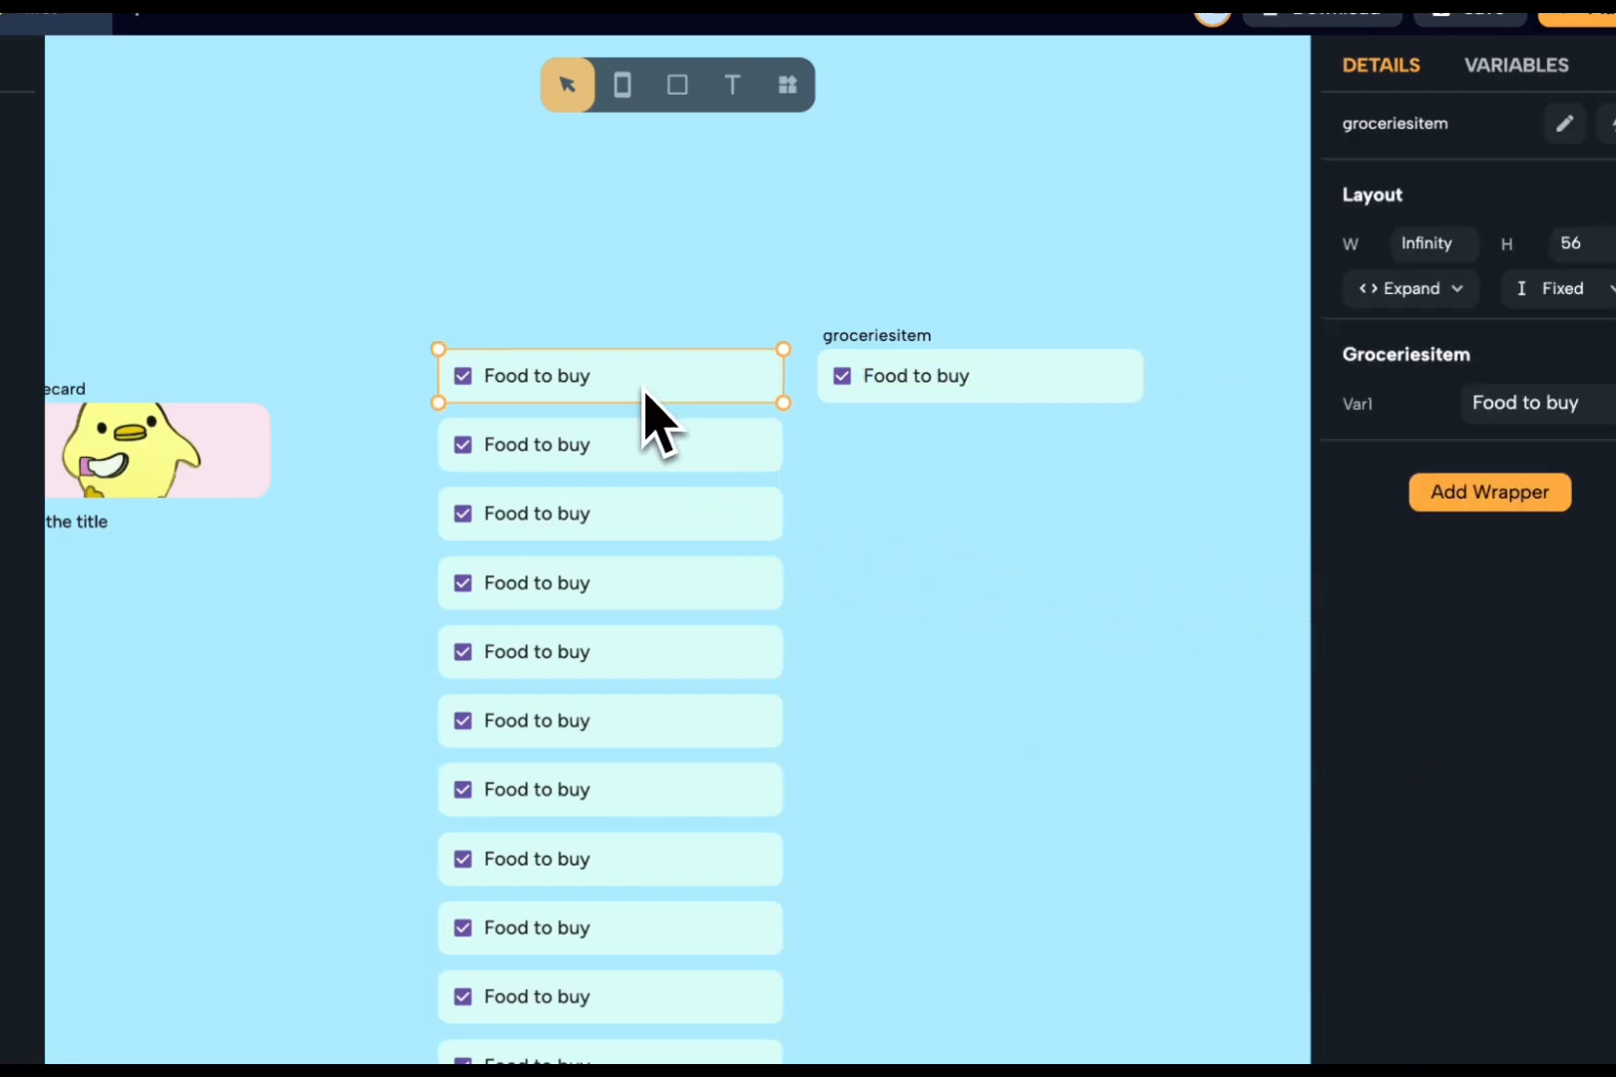
pyautogui.moveTo(1582, 411); pyautogui.dragTo(1401, 419)
pyautogui.write('Bread')
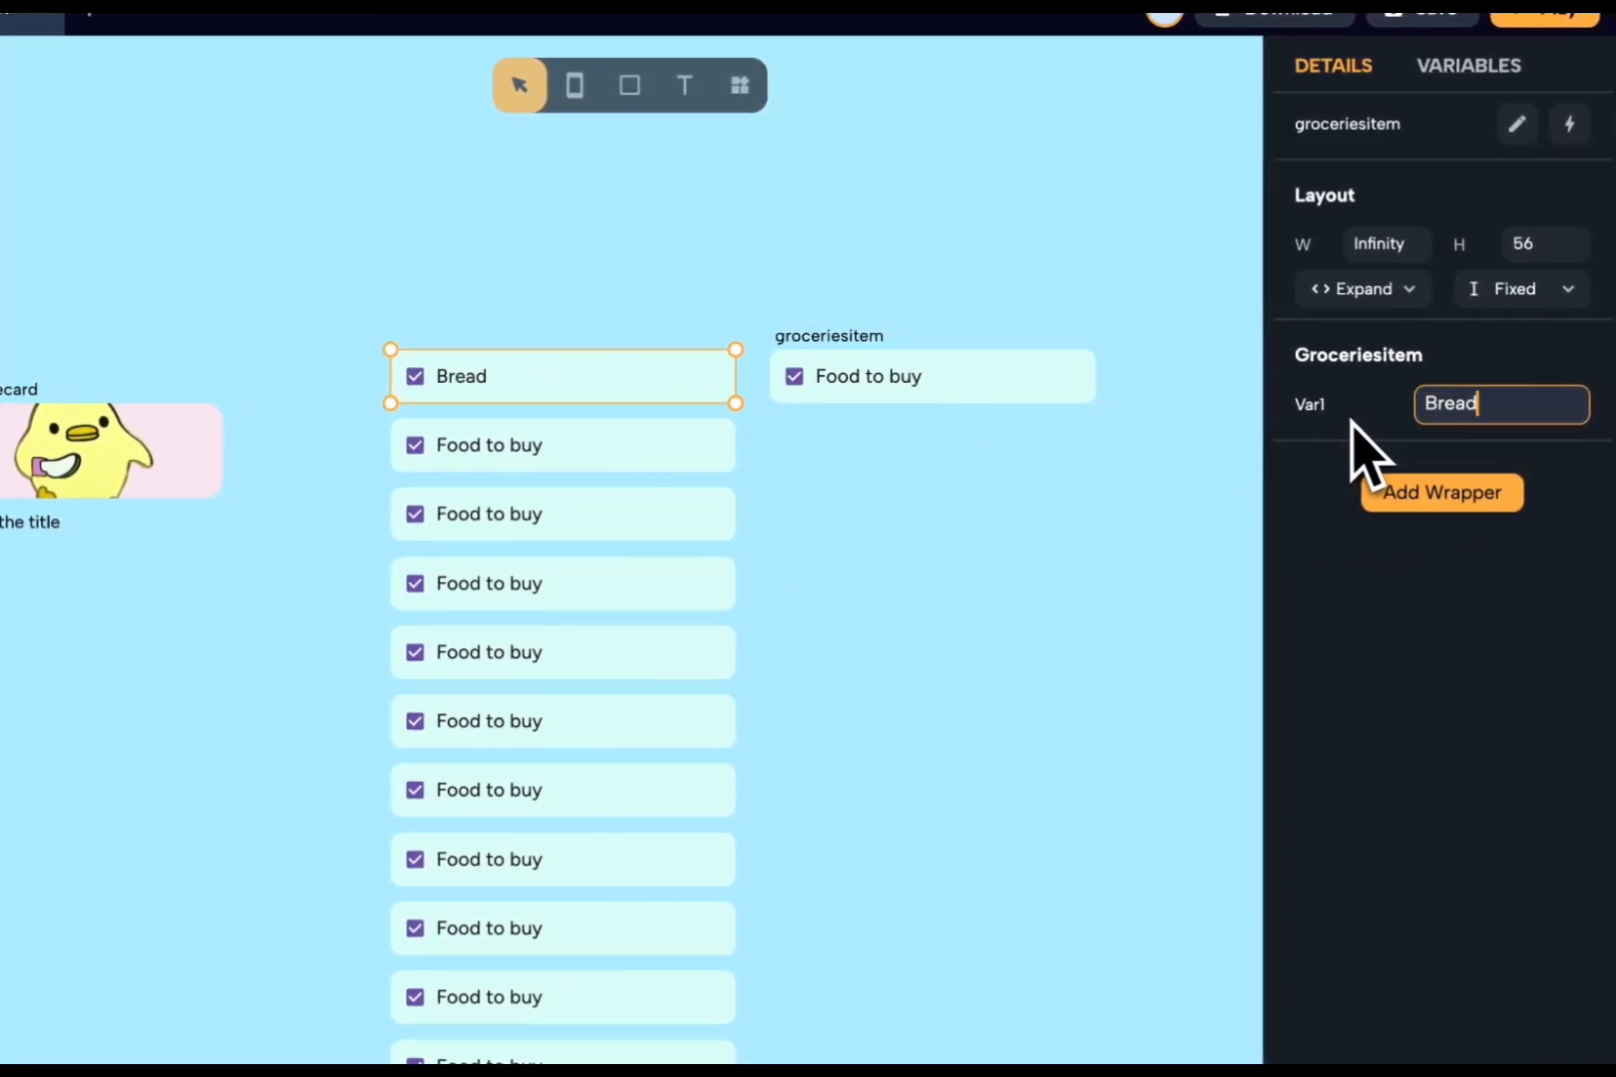
# - Set the text variables of the second and third grocery items to "Tomato Sauce" and "Salad"
pyautogui.click(665, 457)
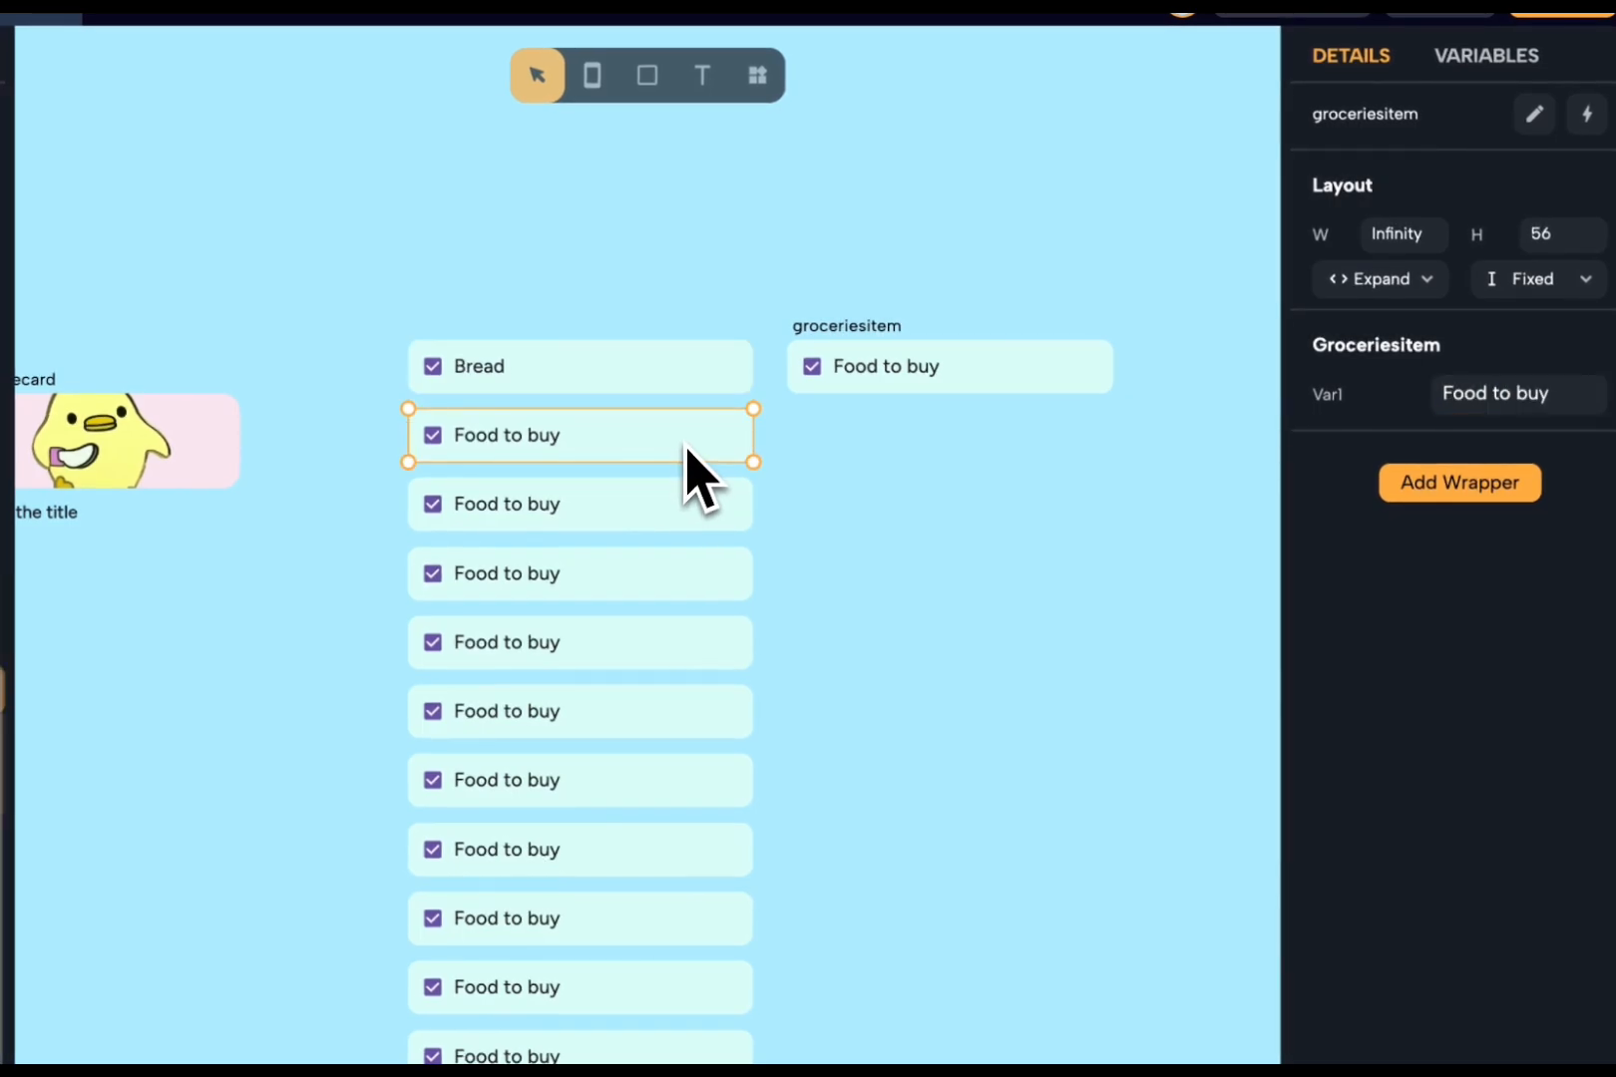
pyautogui.click(1474, 397)
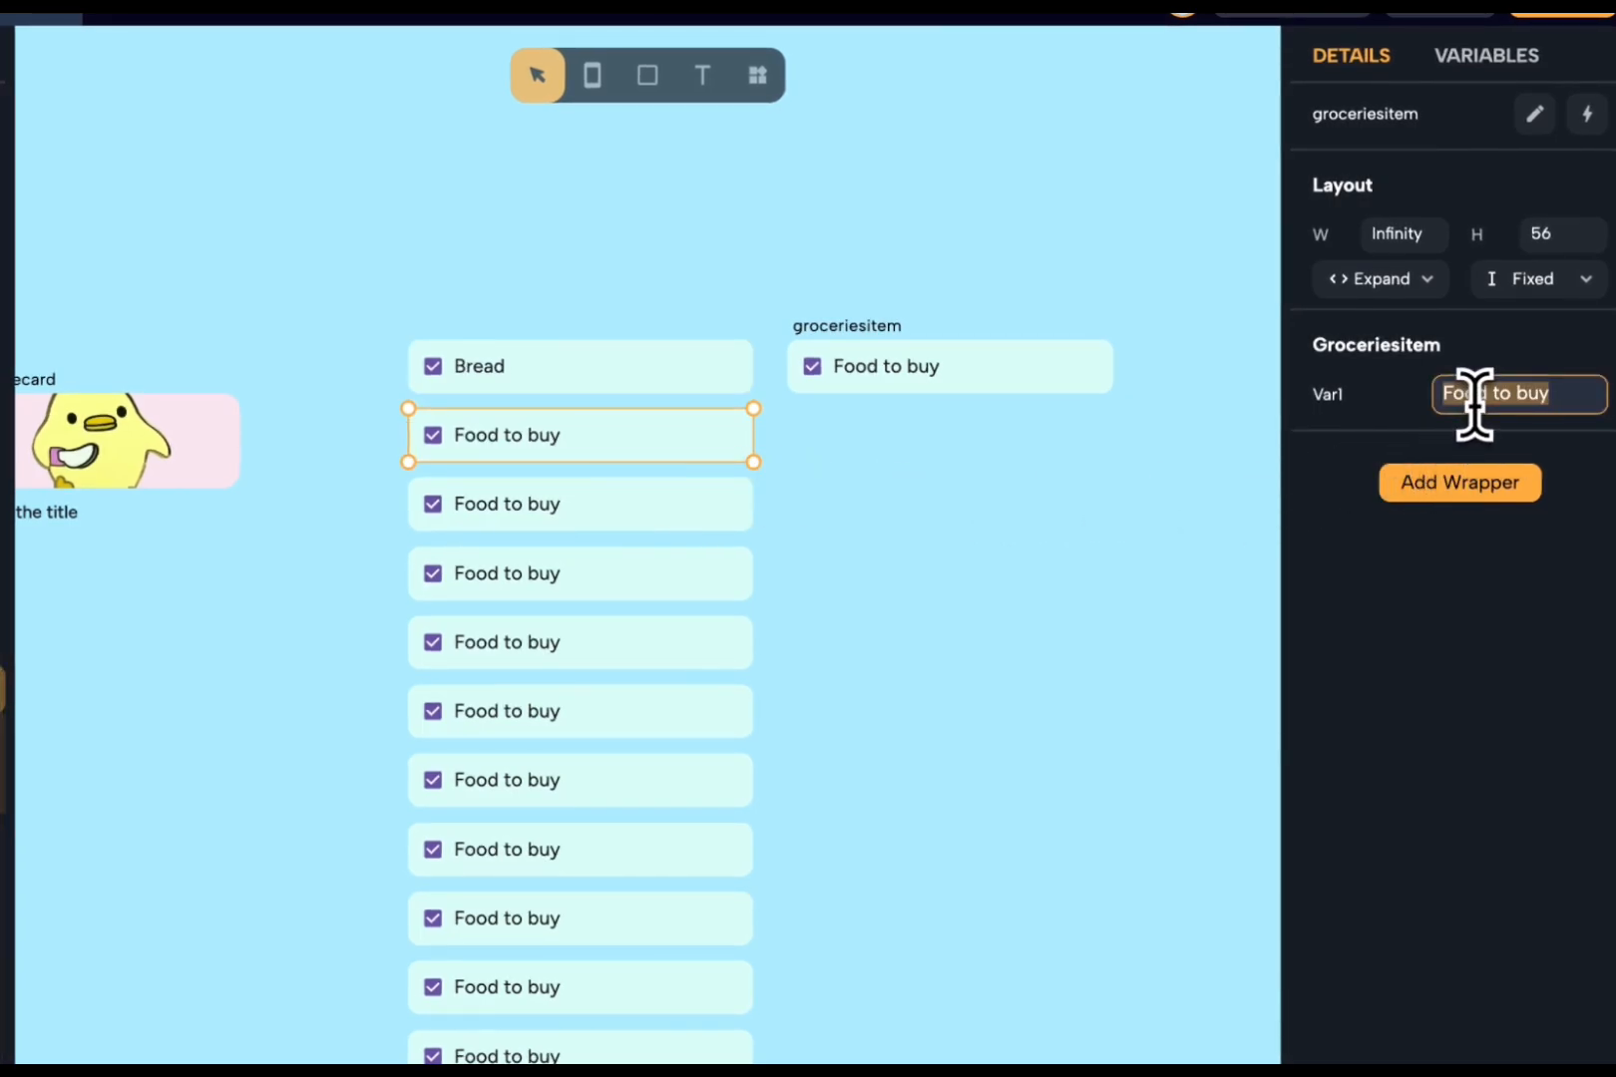
pyautogui.write('Tomato S')
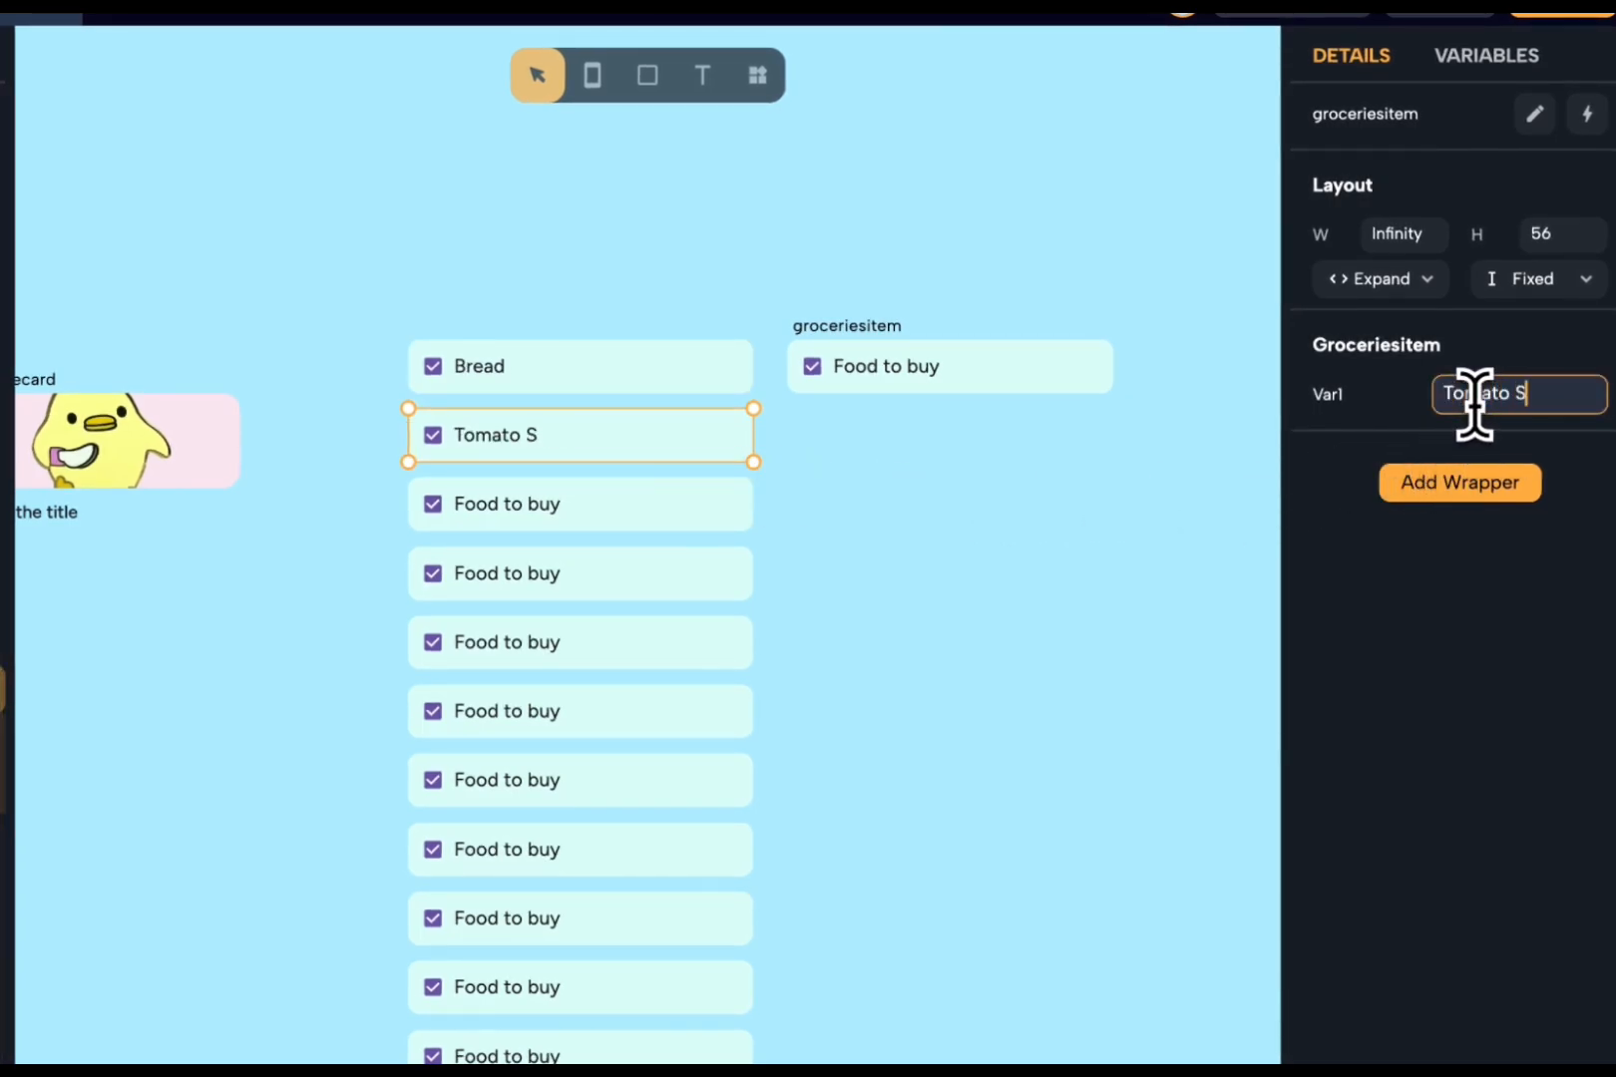
pyautogui.write('auce')
pyautogui.click(686, 518)
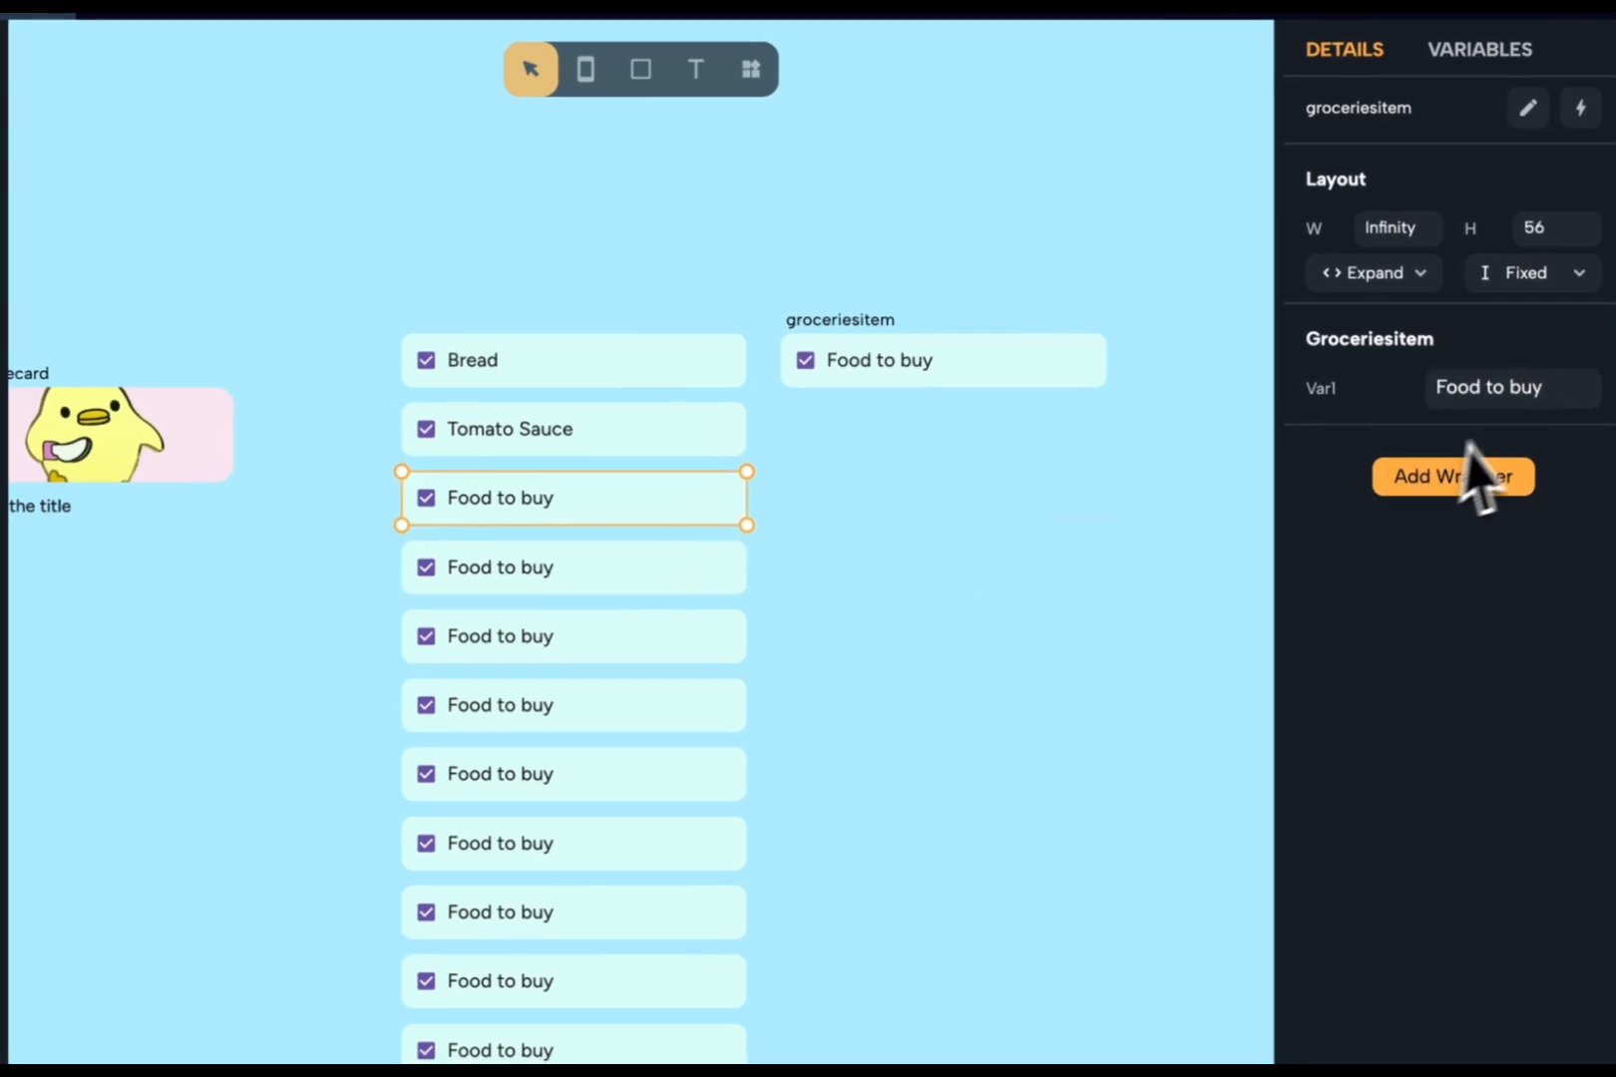
pyautogui.click(1521, 399)
pyautogui.write('Salad')
# - Set the text variables of the fourth and fifth grocery items to "Oil" and "Salt"
pyautogui.click(703, 577)
pyautogui.click(1501, 382)
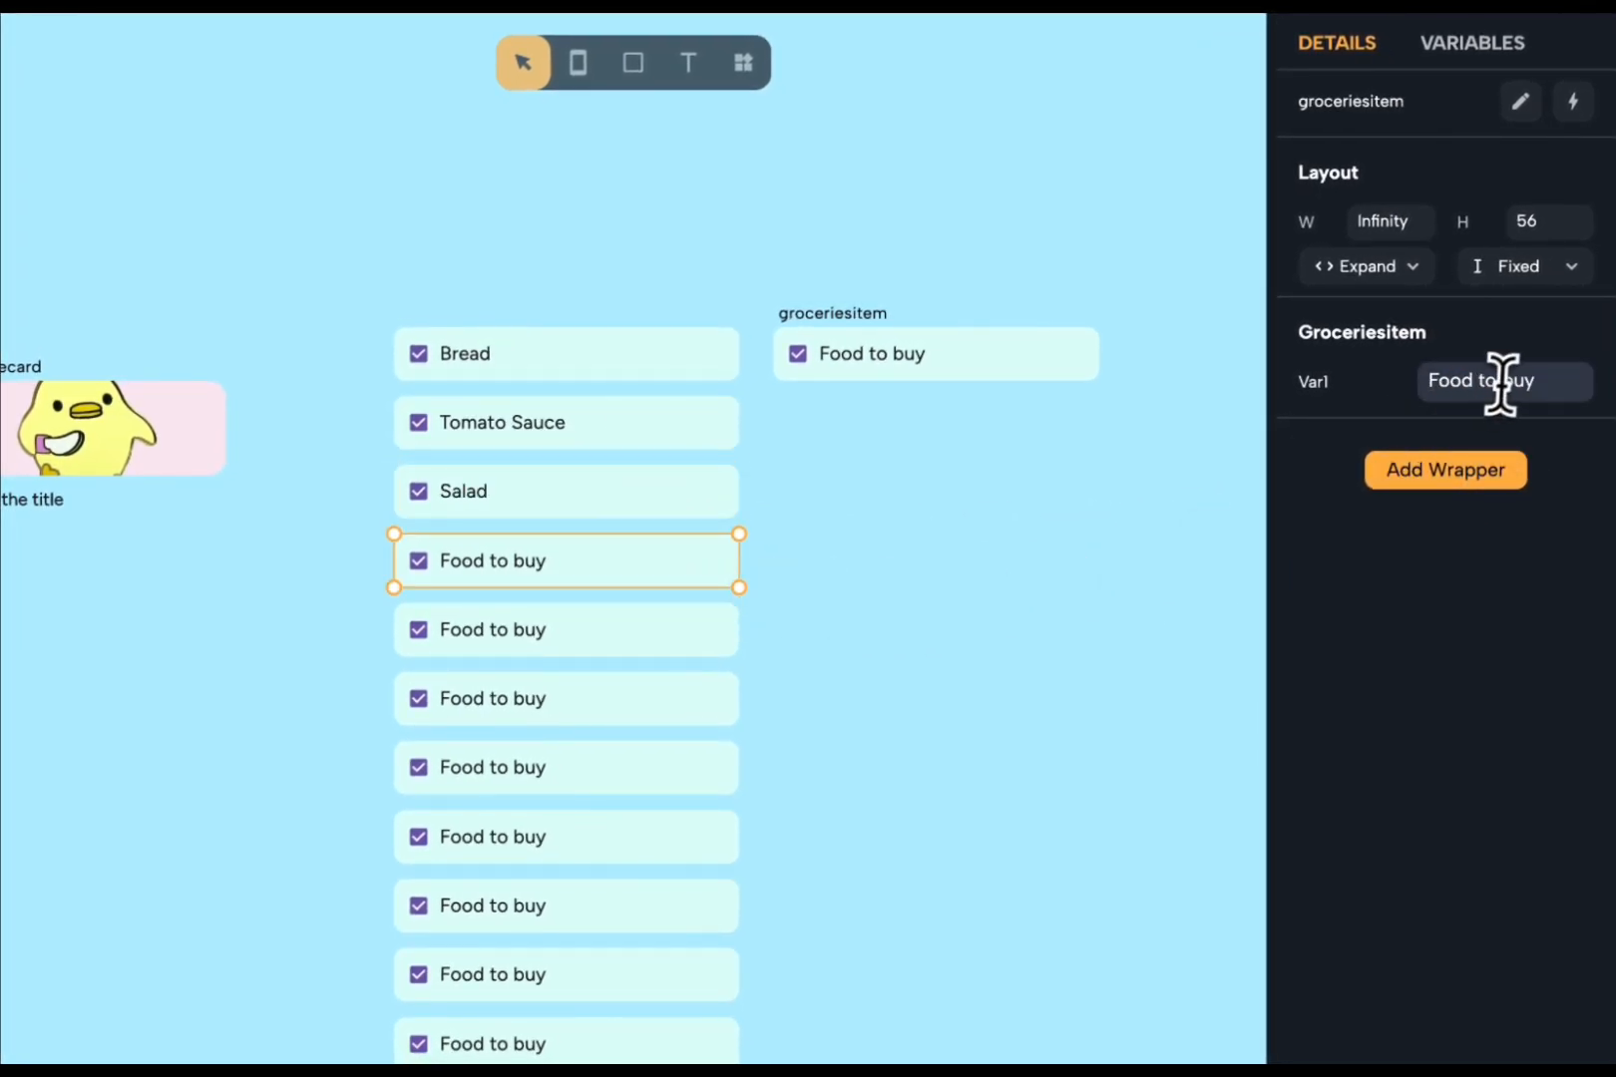
pyautogui.write('Oil')
pyautogui.click(698, 629)
pyautogui.click(1486, 381)
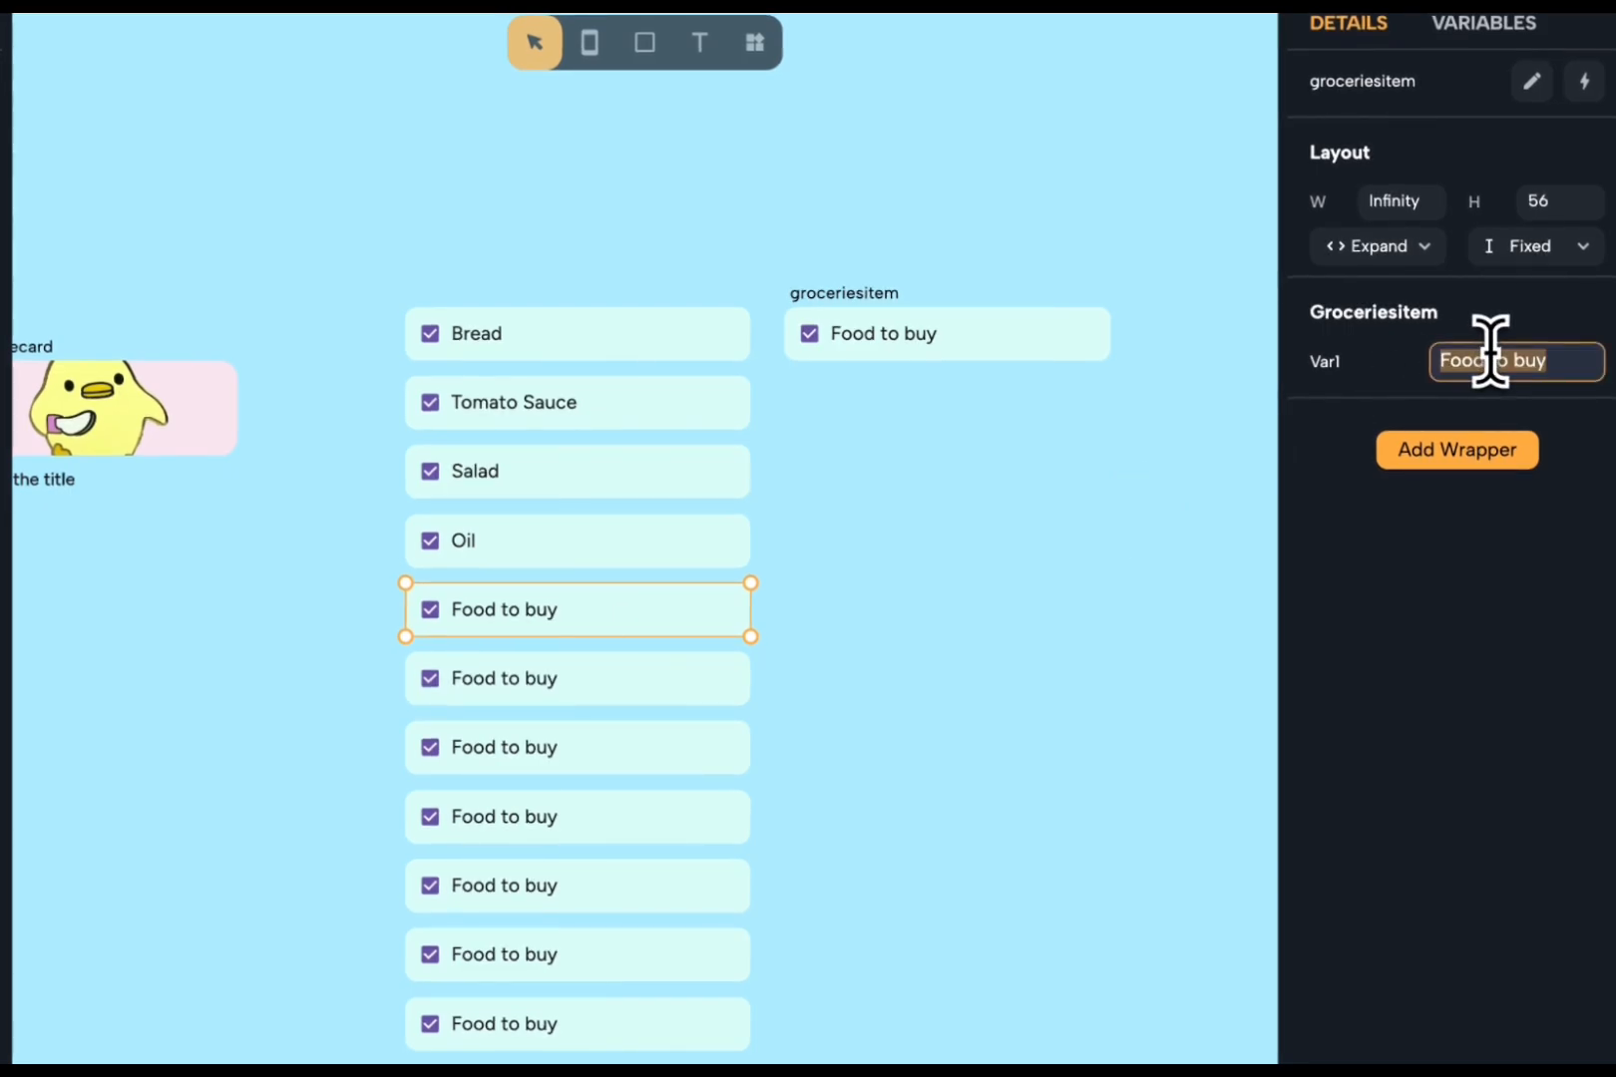
pyautogui.write('Salt')
# - Set the text variables of the sixth and seventh grocery items to "Pepper" and "Cheese"
pyautogui.click(676, 696)
pyautogui.click(1501, 364)
pyautogui.write('Pepper')
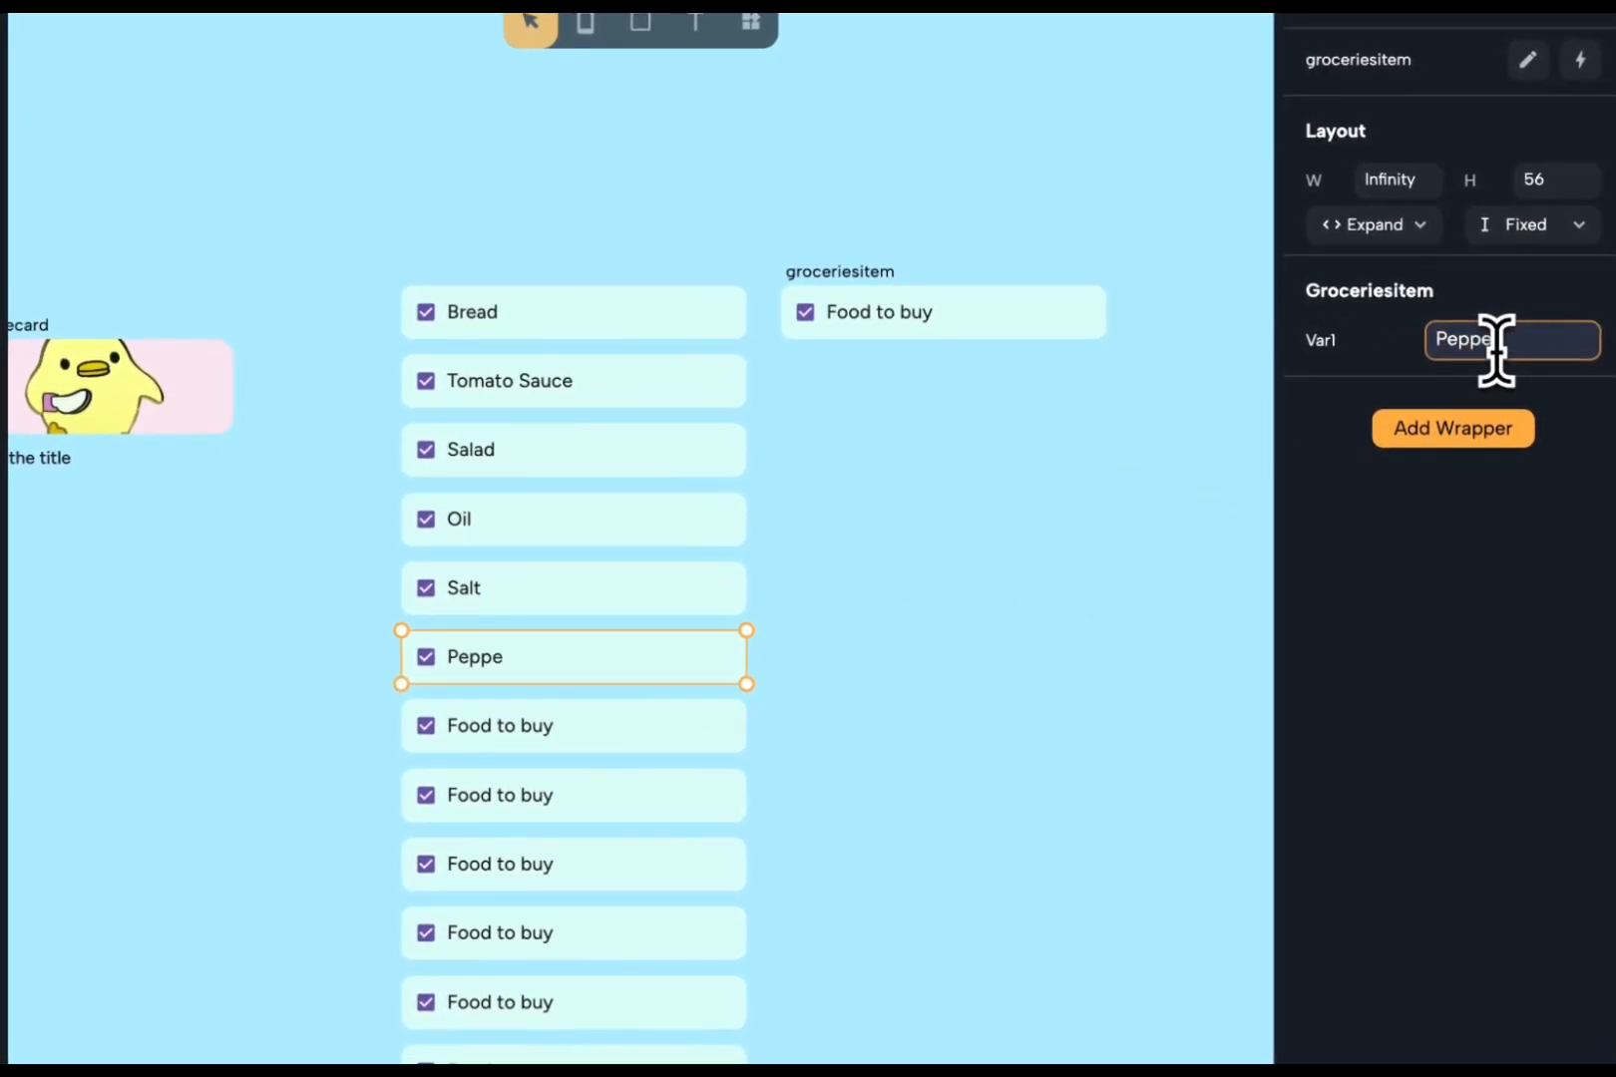
pyautogui.click(720, 753)
pyautogui.click(1497, 337)
pyautogui.write('Cheese')
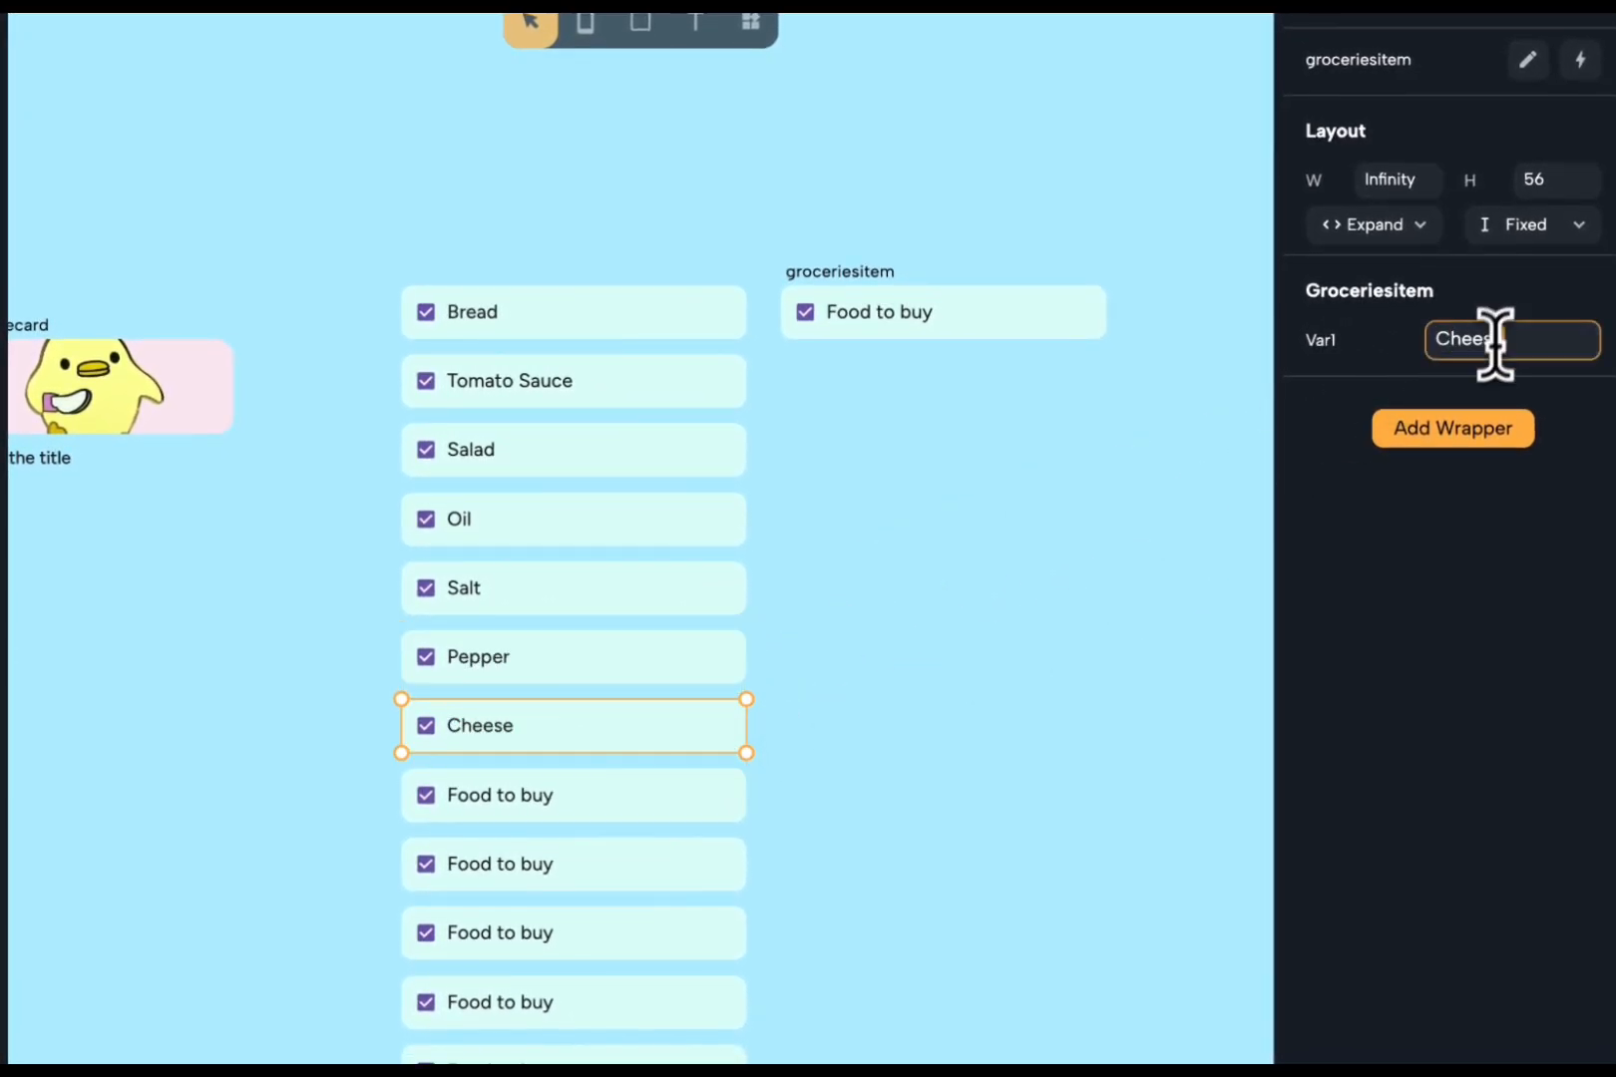
# - Set the text variables of the eighth and ninth grocery items to "Avocados" and "Chocolate"
pyautogui.click(696, 810)
pyautogui.click(1496, 339)
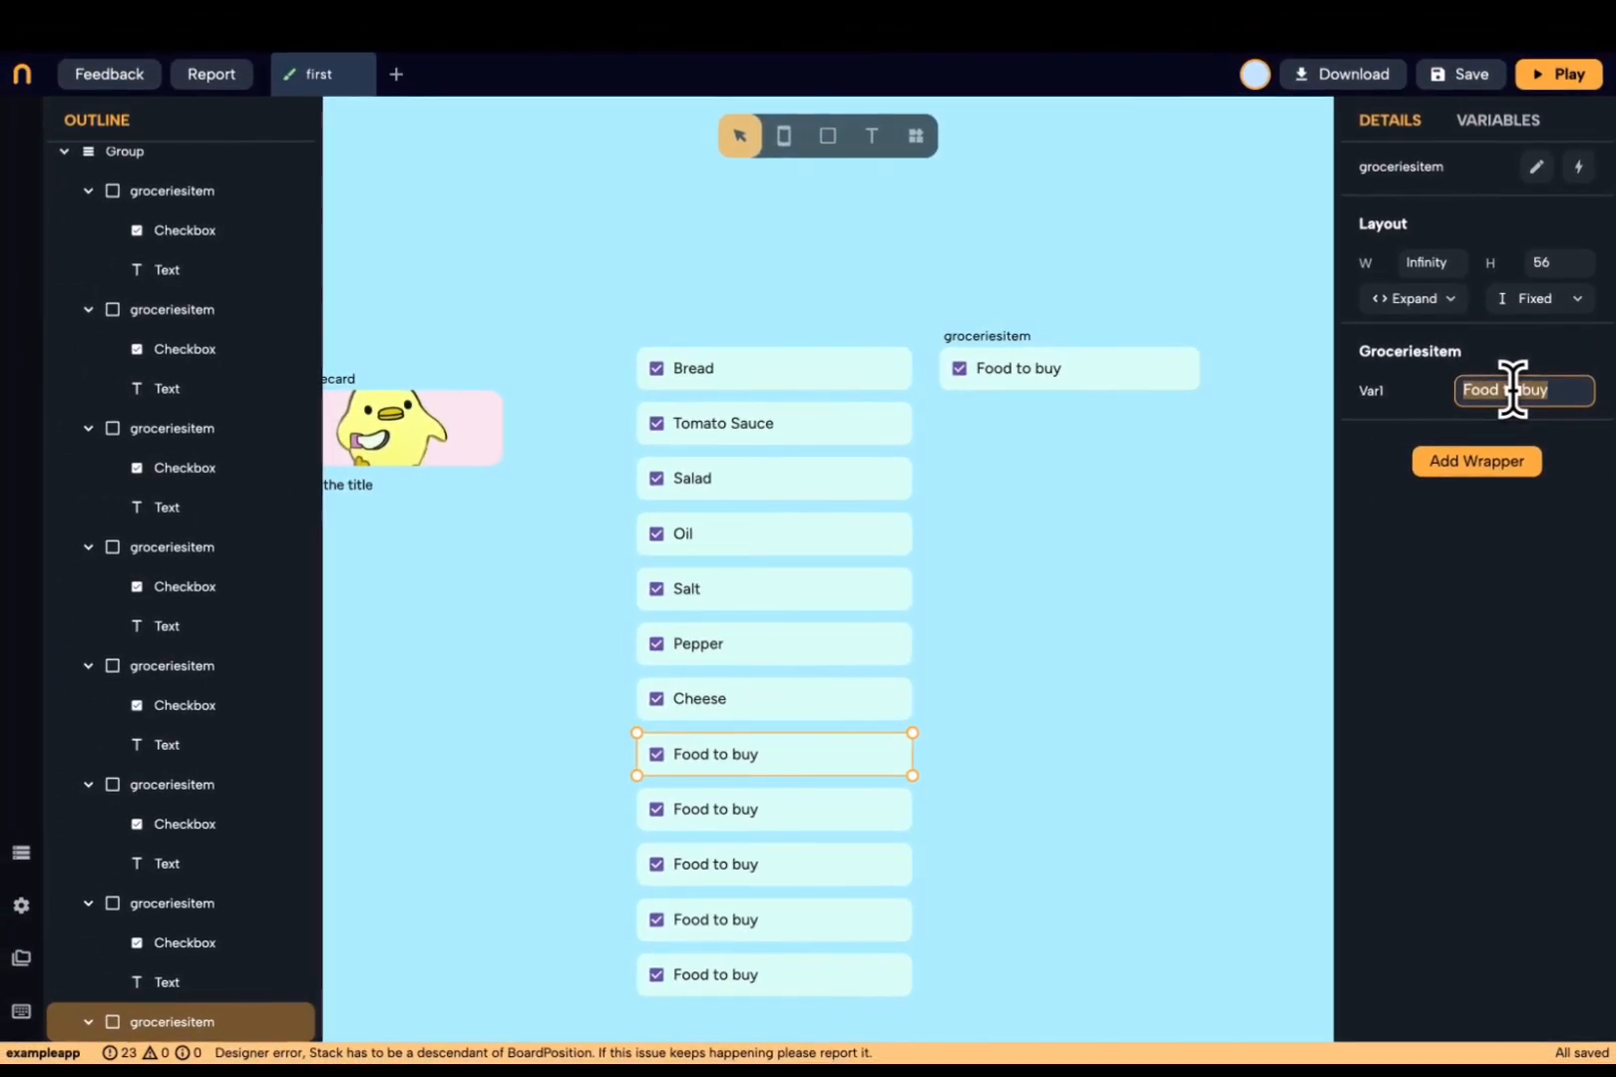
pyautogui.write('Avo')
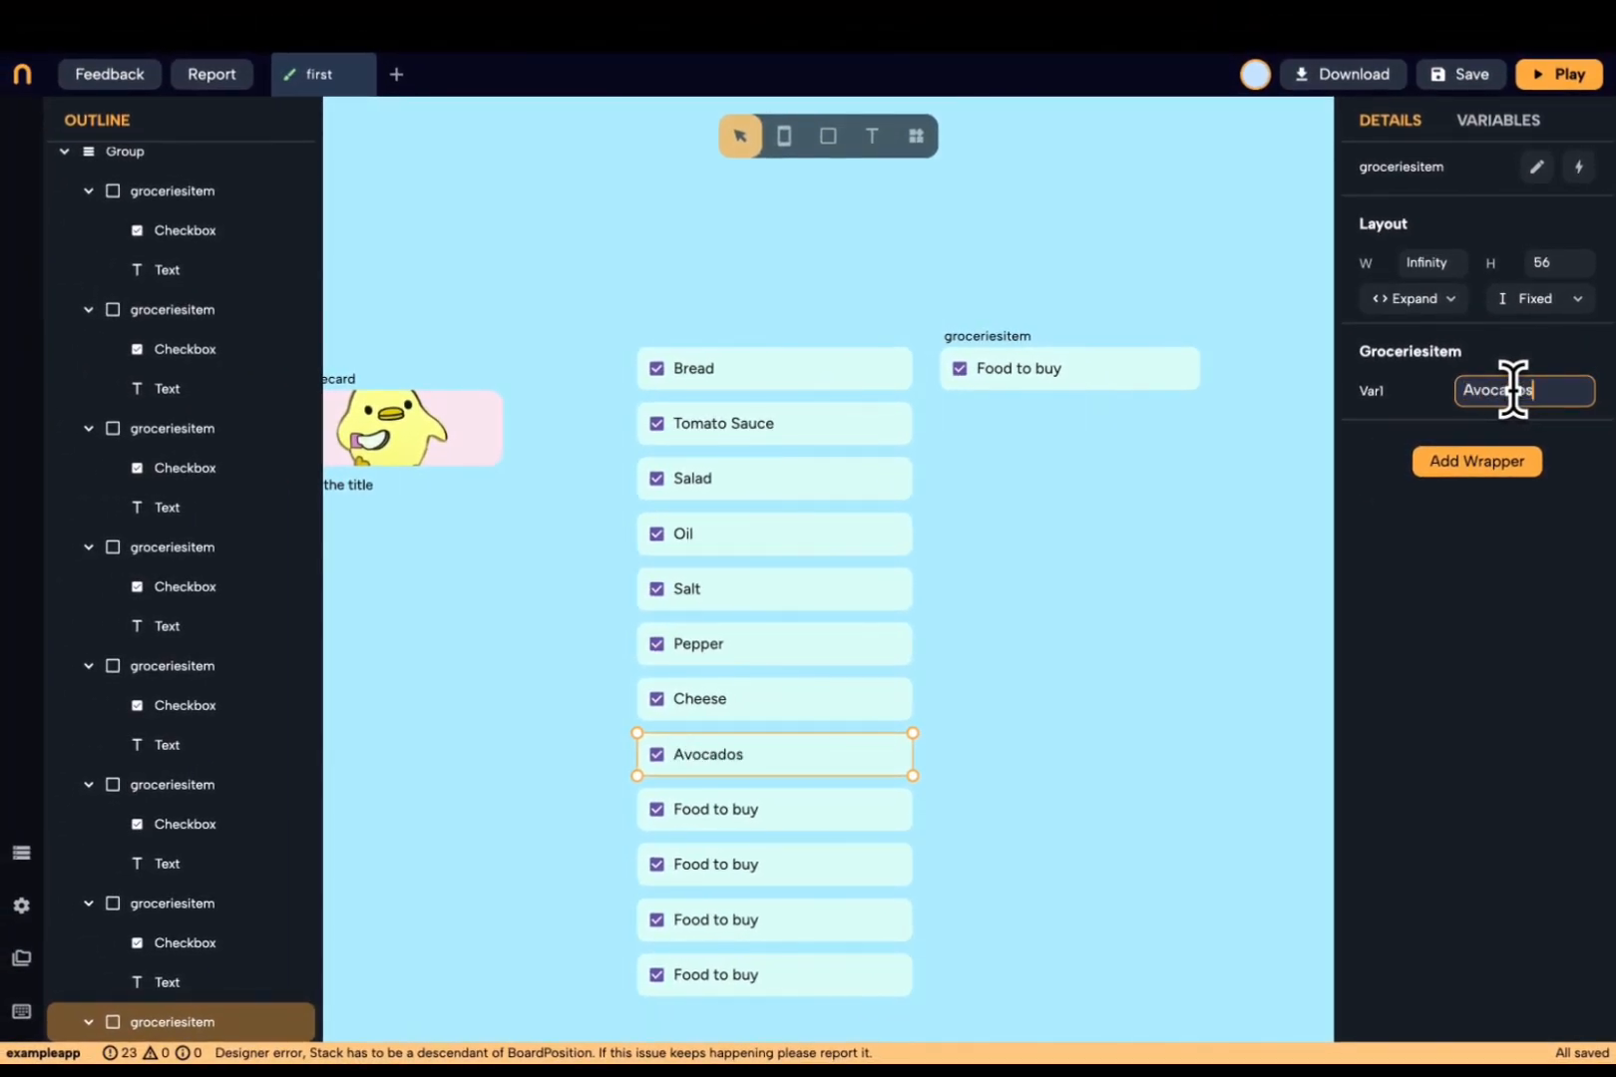
pyautogui.write('cados')
pyautogui.click(879, 816)
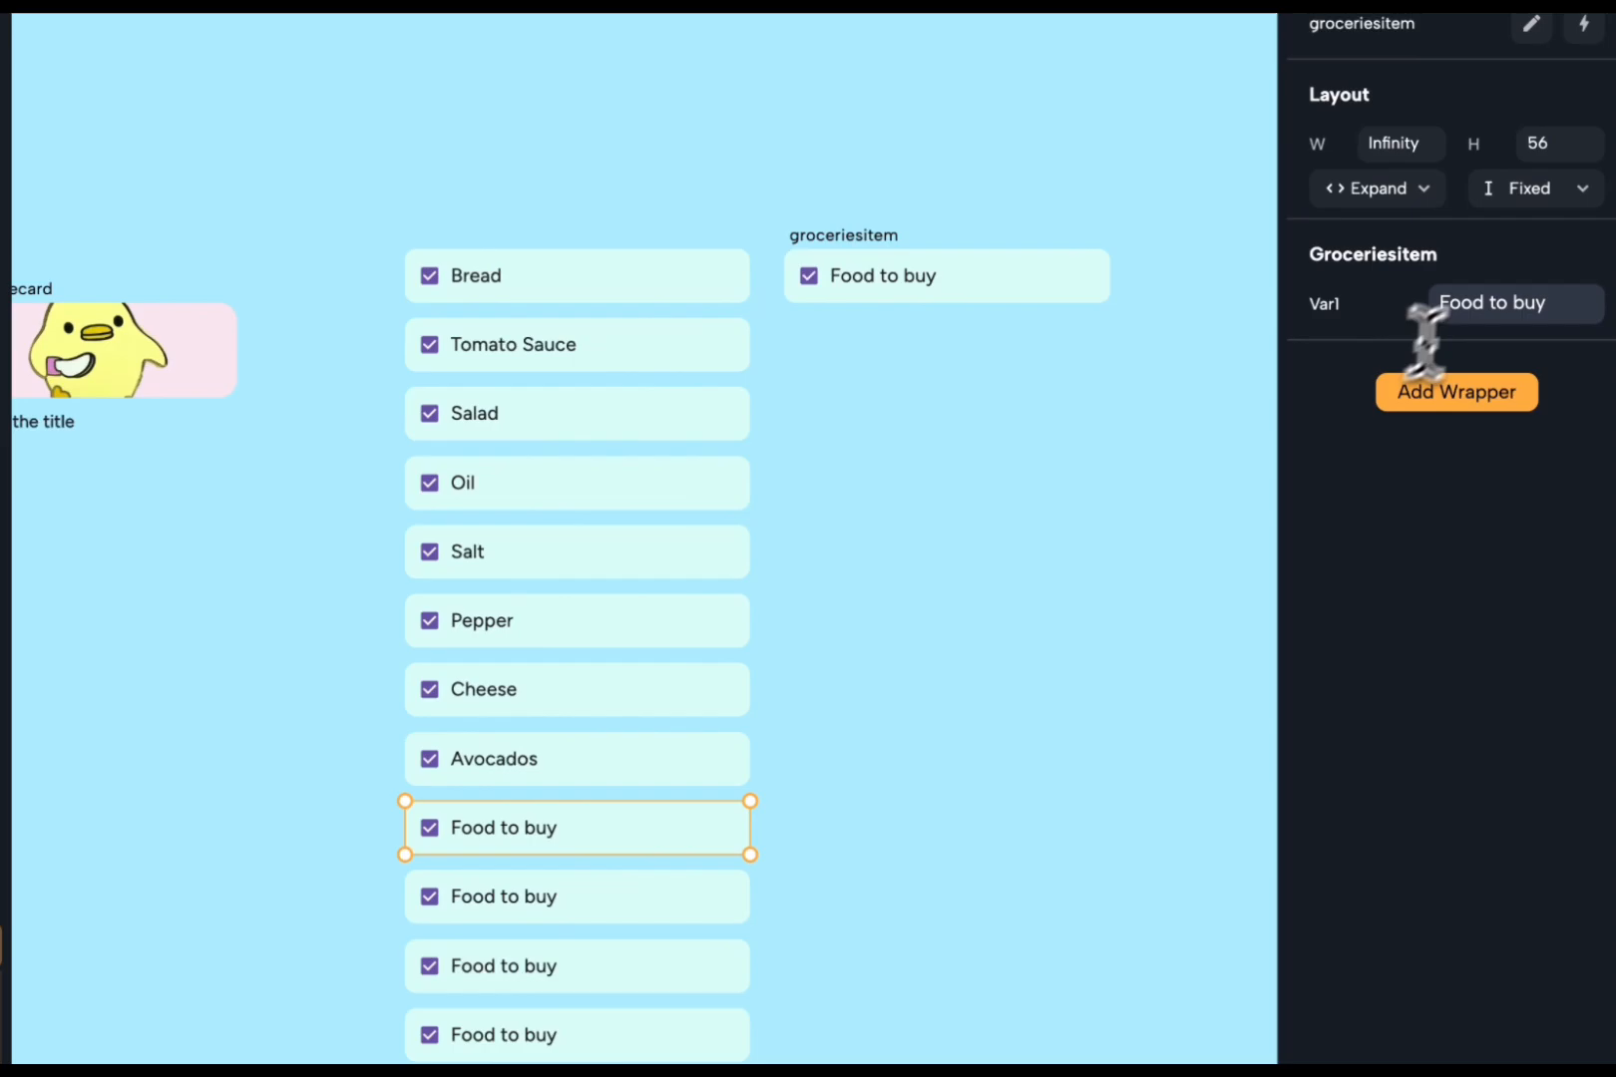
pyautogui.click(1487, 302)
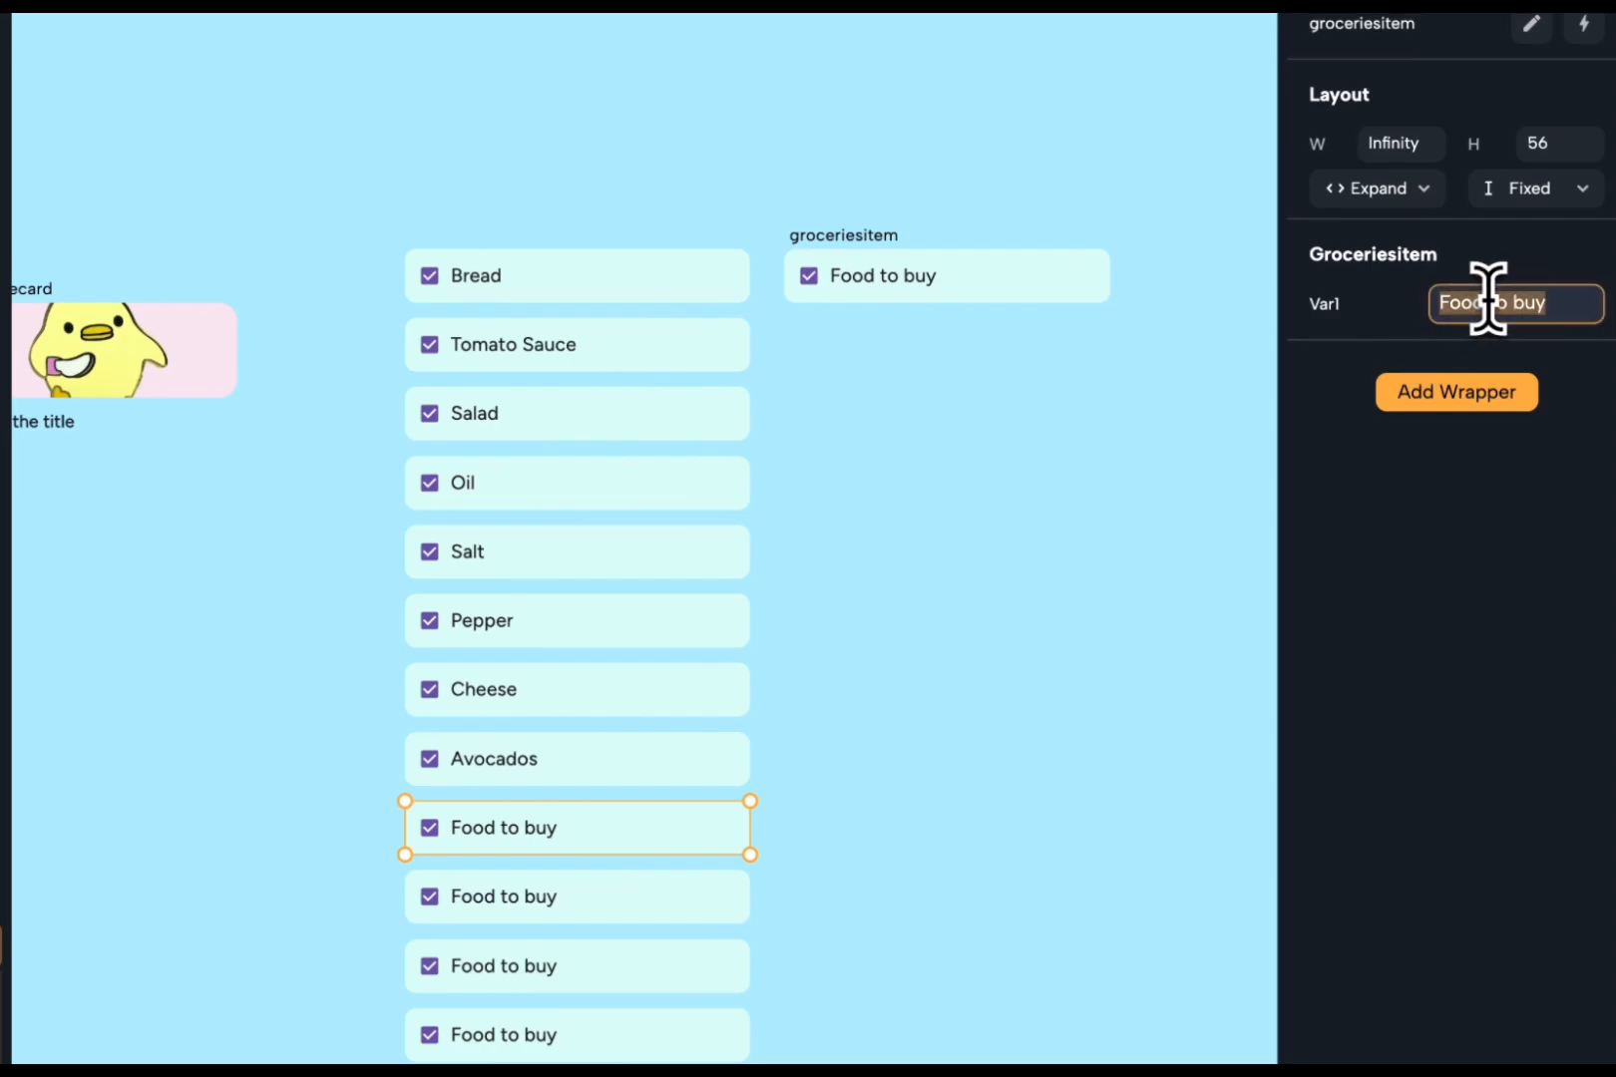
pyautogui.write('Chocolate')
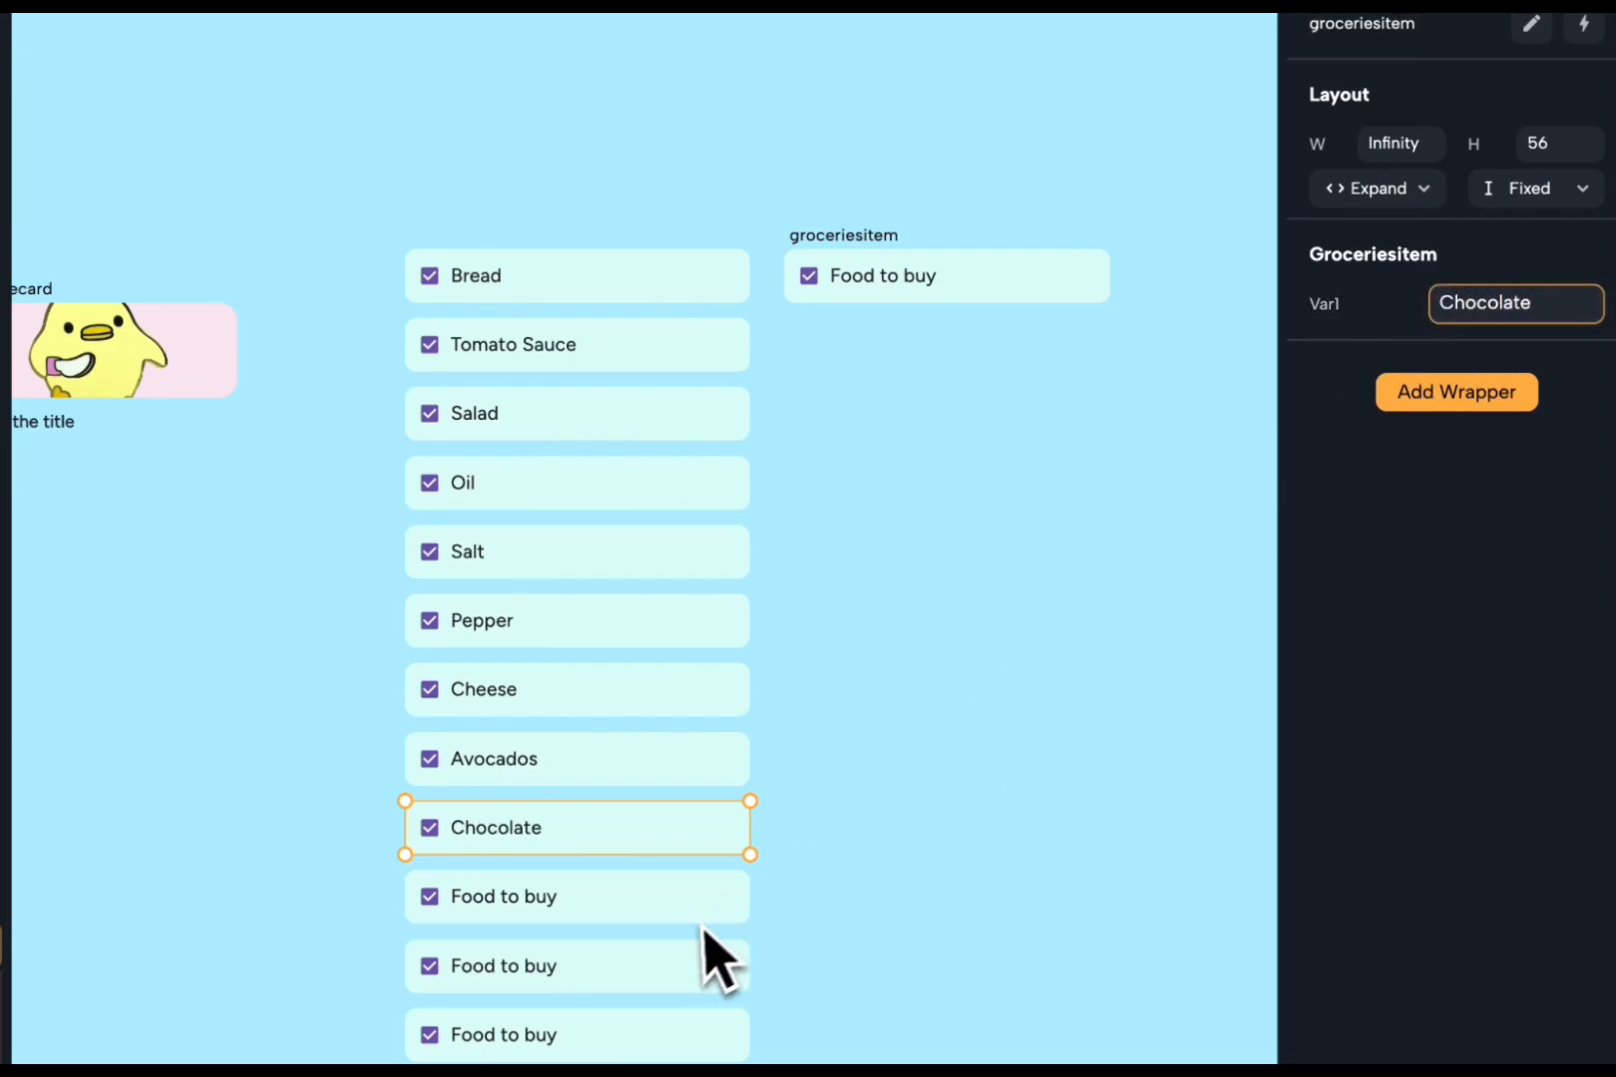
# - Set the text variables of the last three grocery items to "Bell Pepper", "Beans" and "Tofu"
pyautogui.click(698, 910)
pyautogui.click(1526, 292)
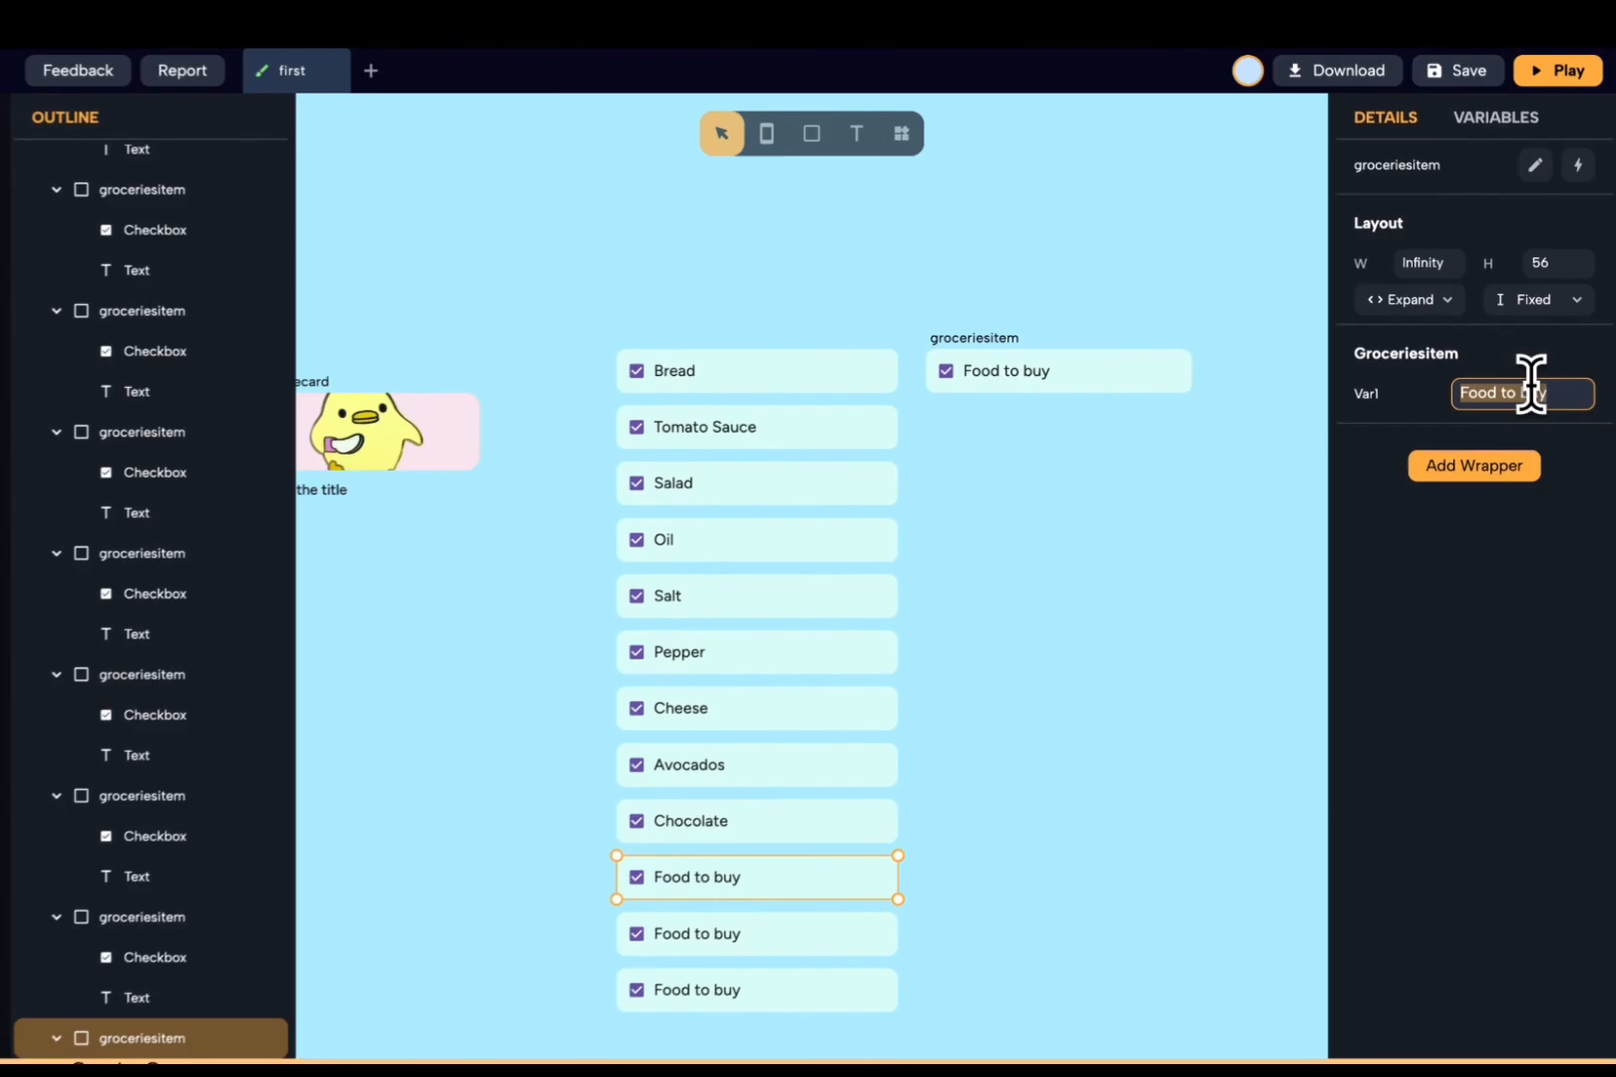
pyautogui.write('Bell Pepper')
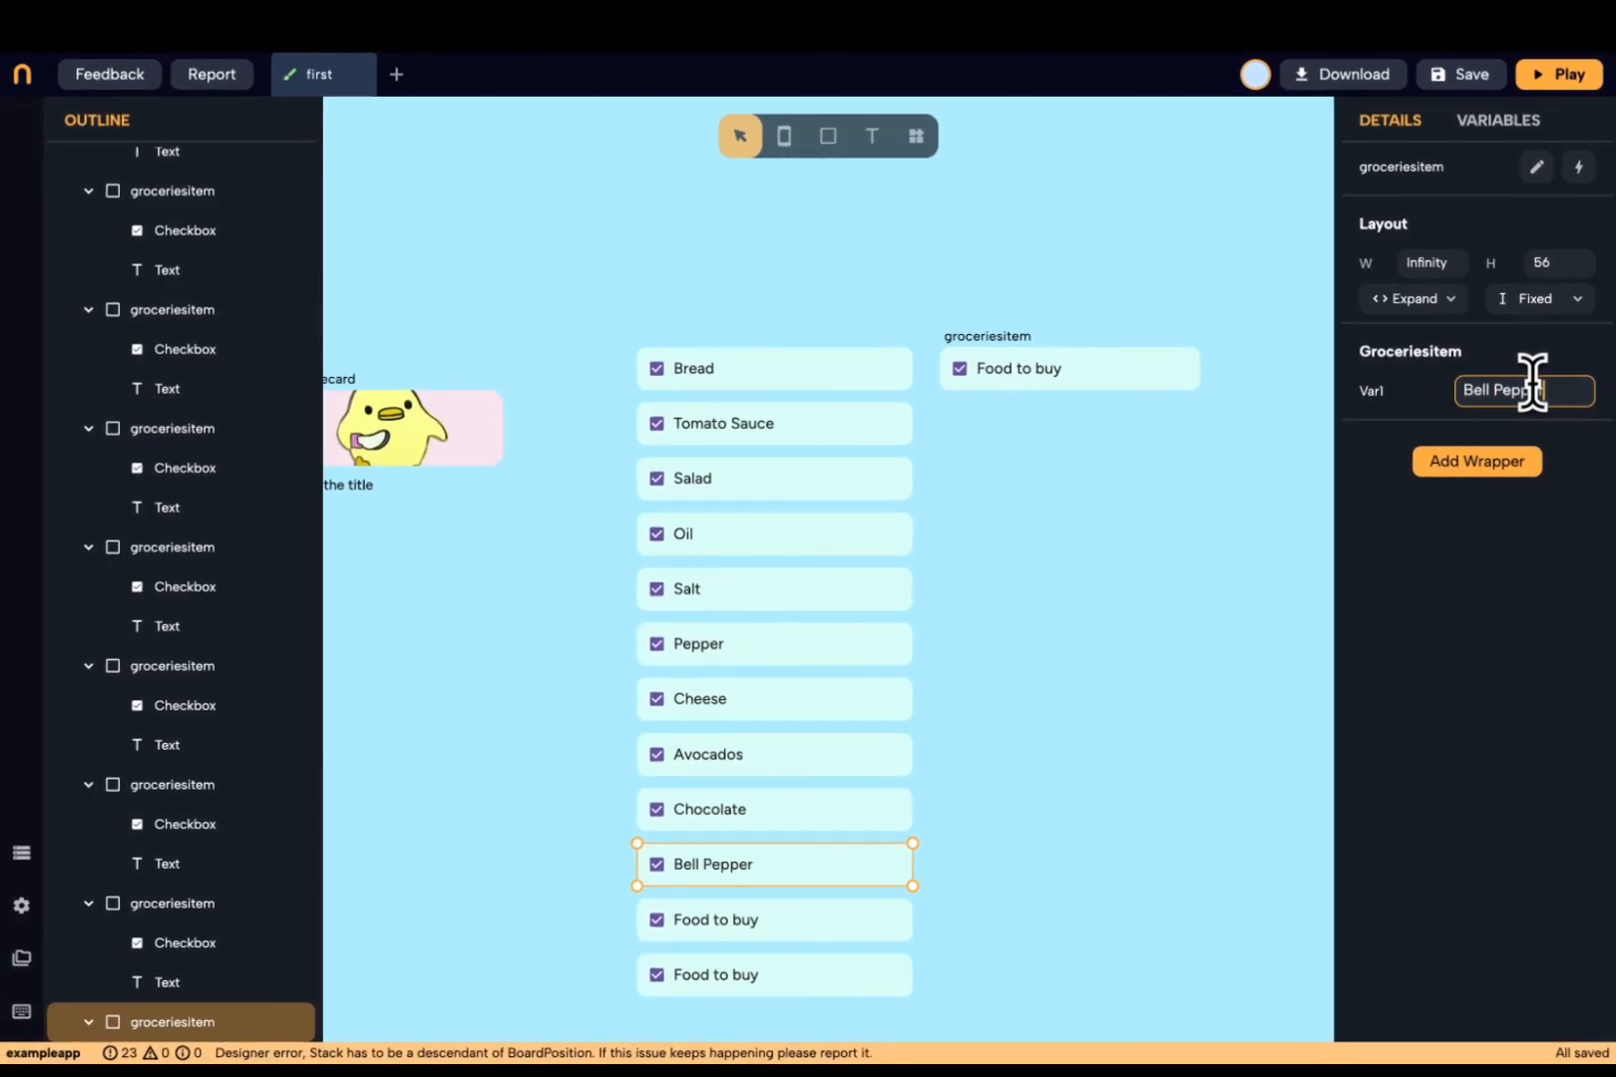
pyautogui.click(878, 933)
pyautogui.click(1541, 390)
pyautogui.write('Beans')
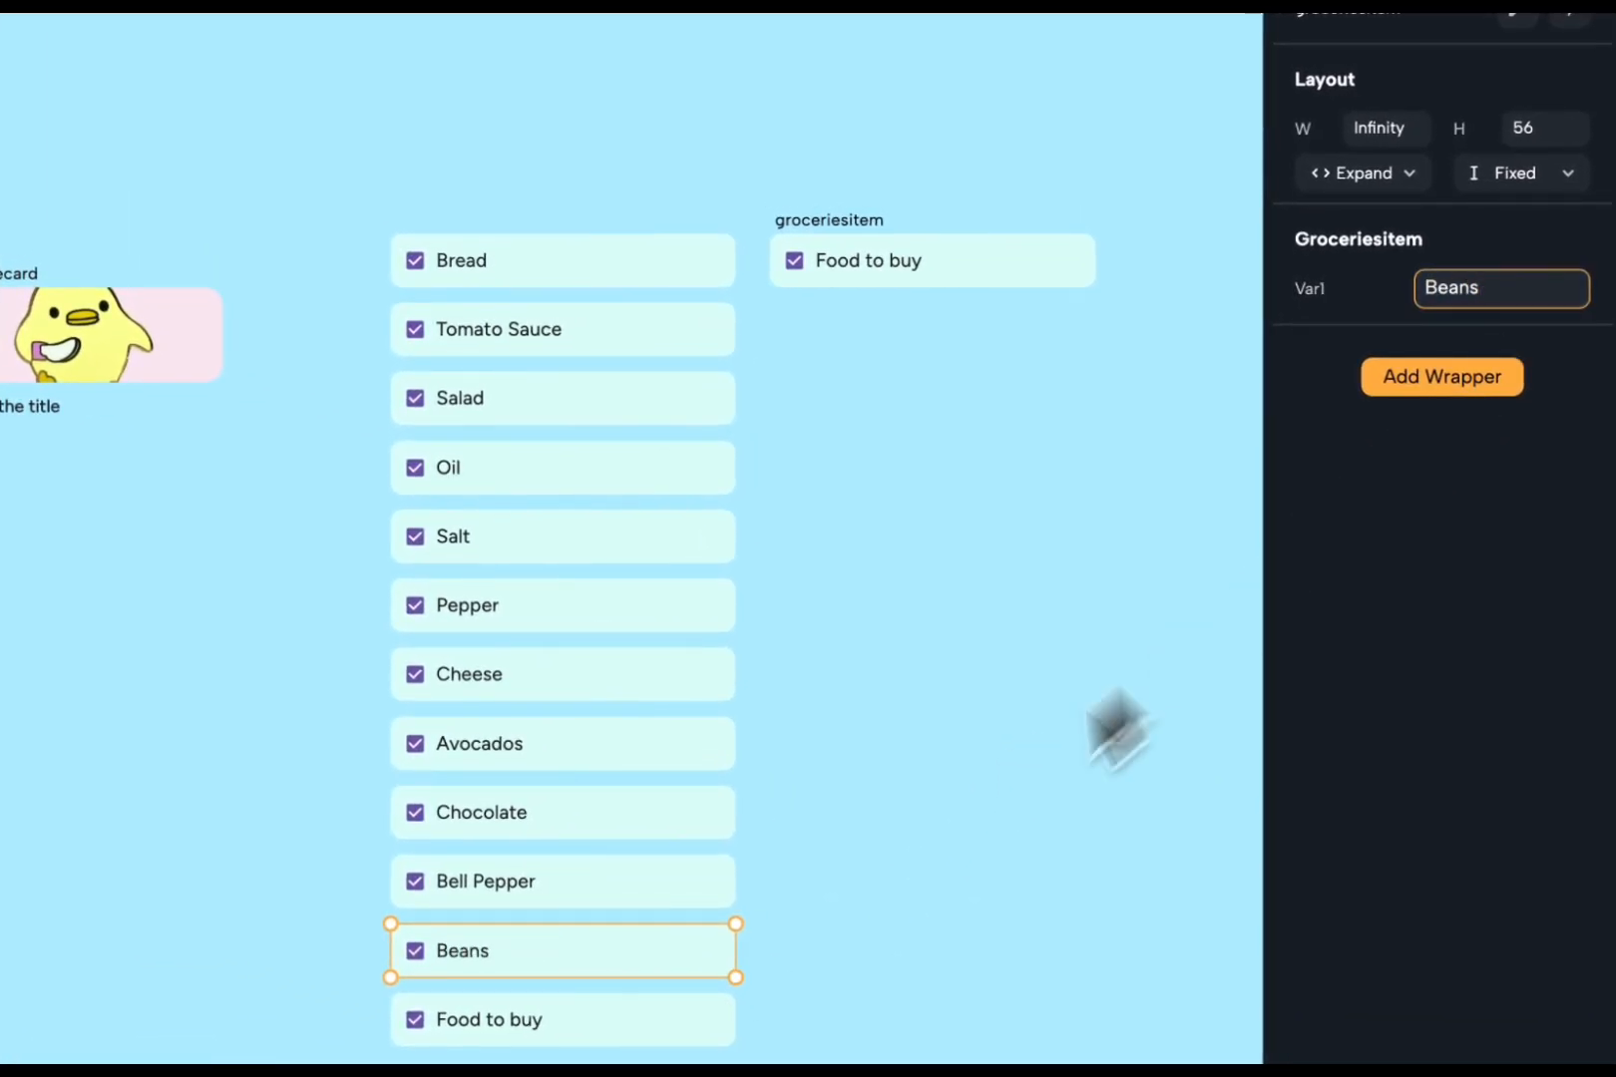
pyautogui.click(658, 1028)
pyautogui.click(1487, 298)
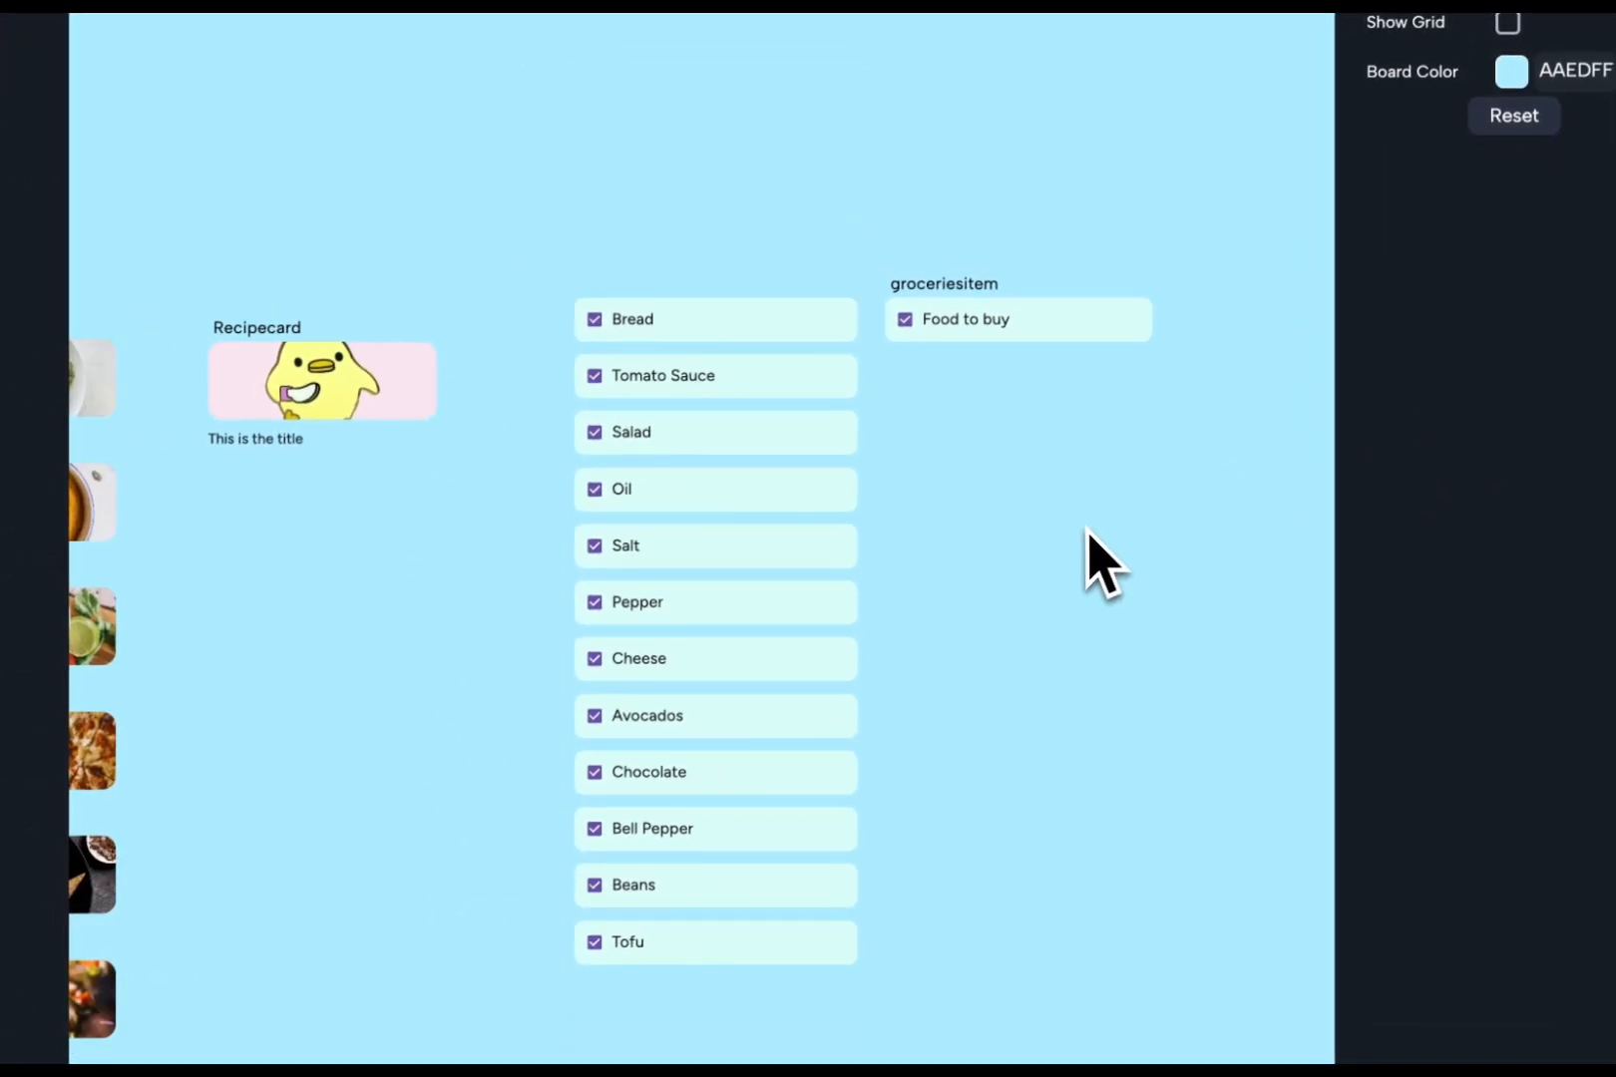
# - Turn the grocery column group into a new component named "grocerieslist"
pyautogui.click(675, 602)
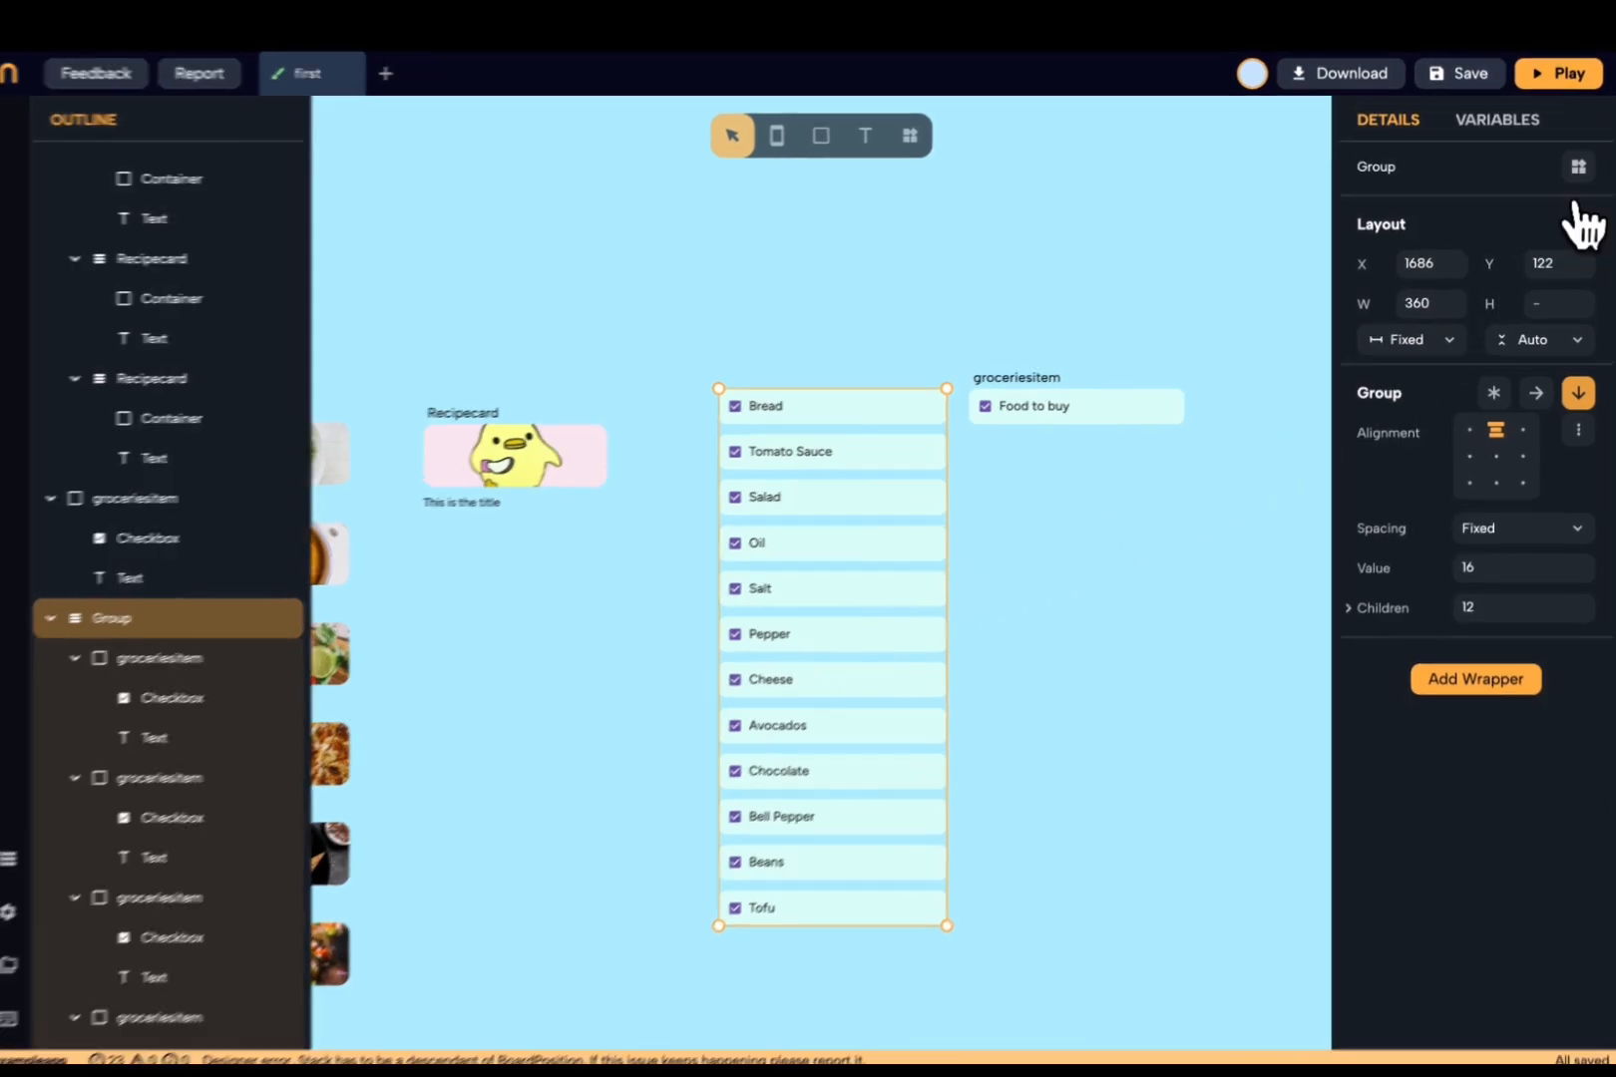
pyautogui.click(1578, 166)
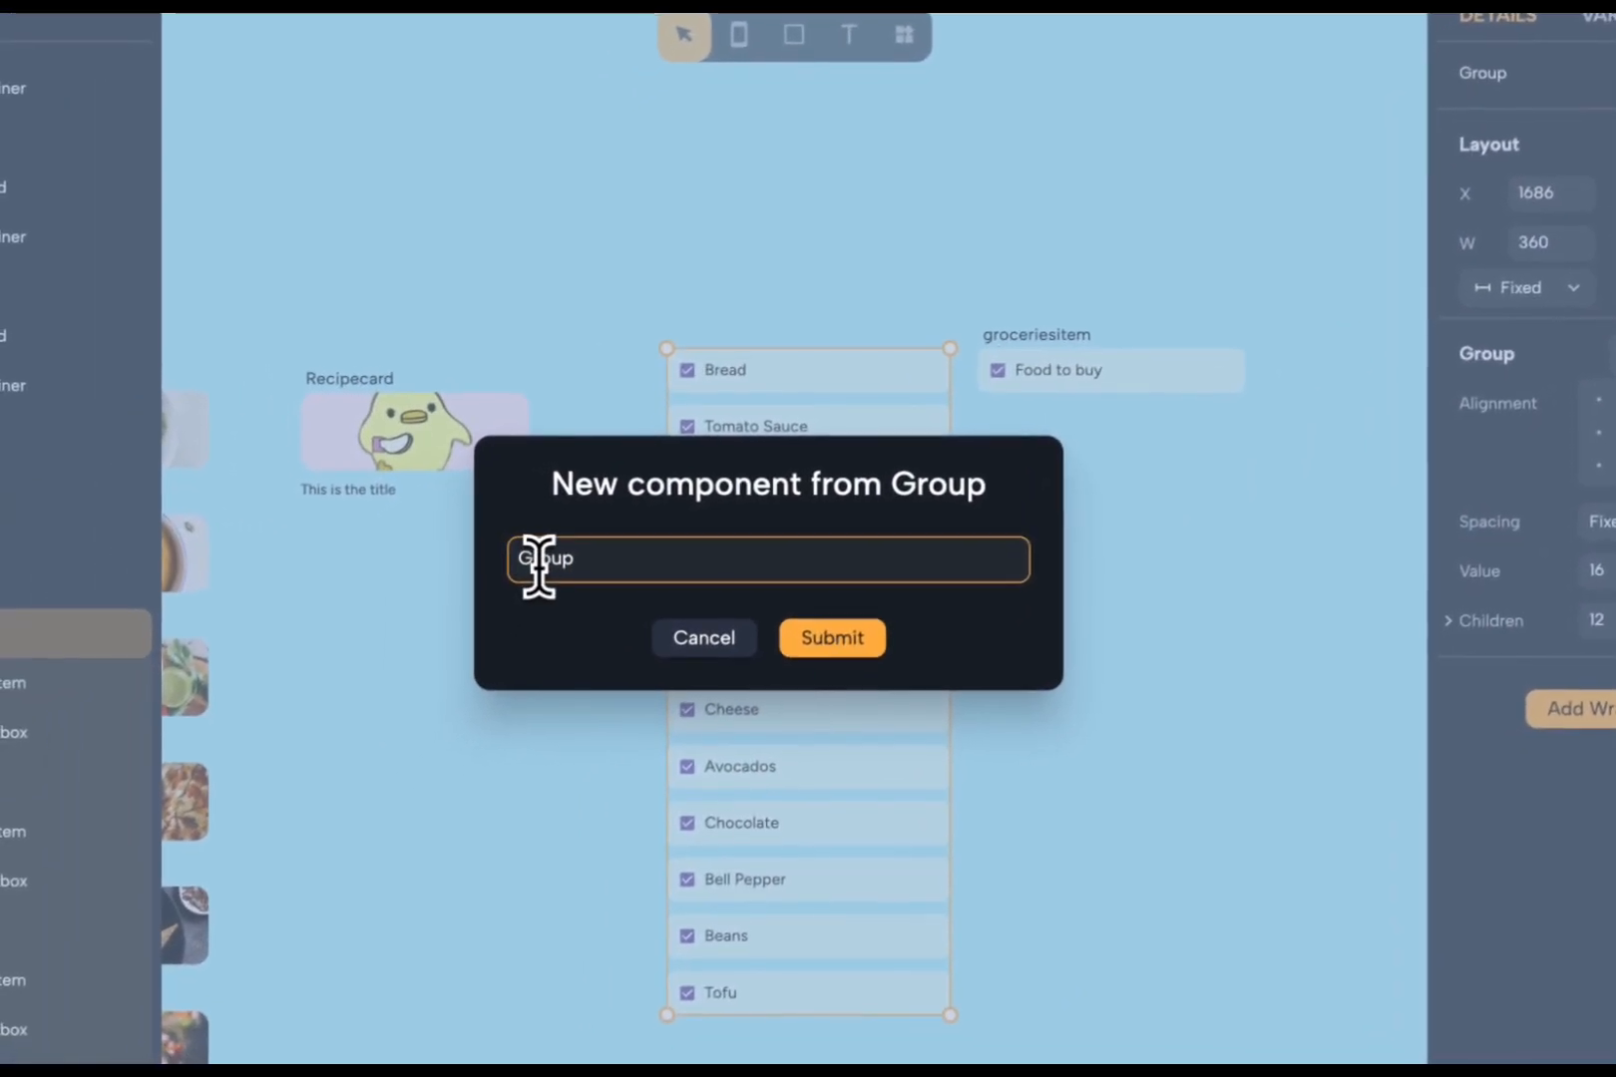
pyautogui.doubleClick(539, 559)
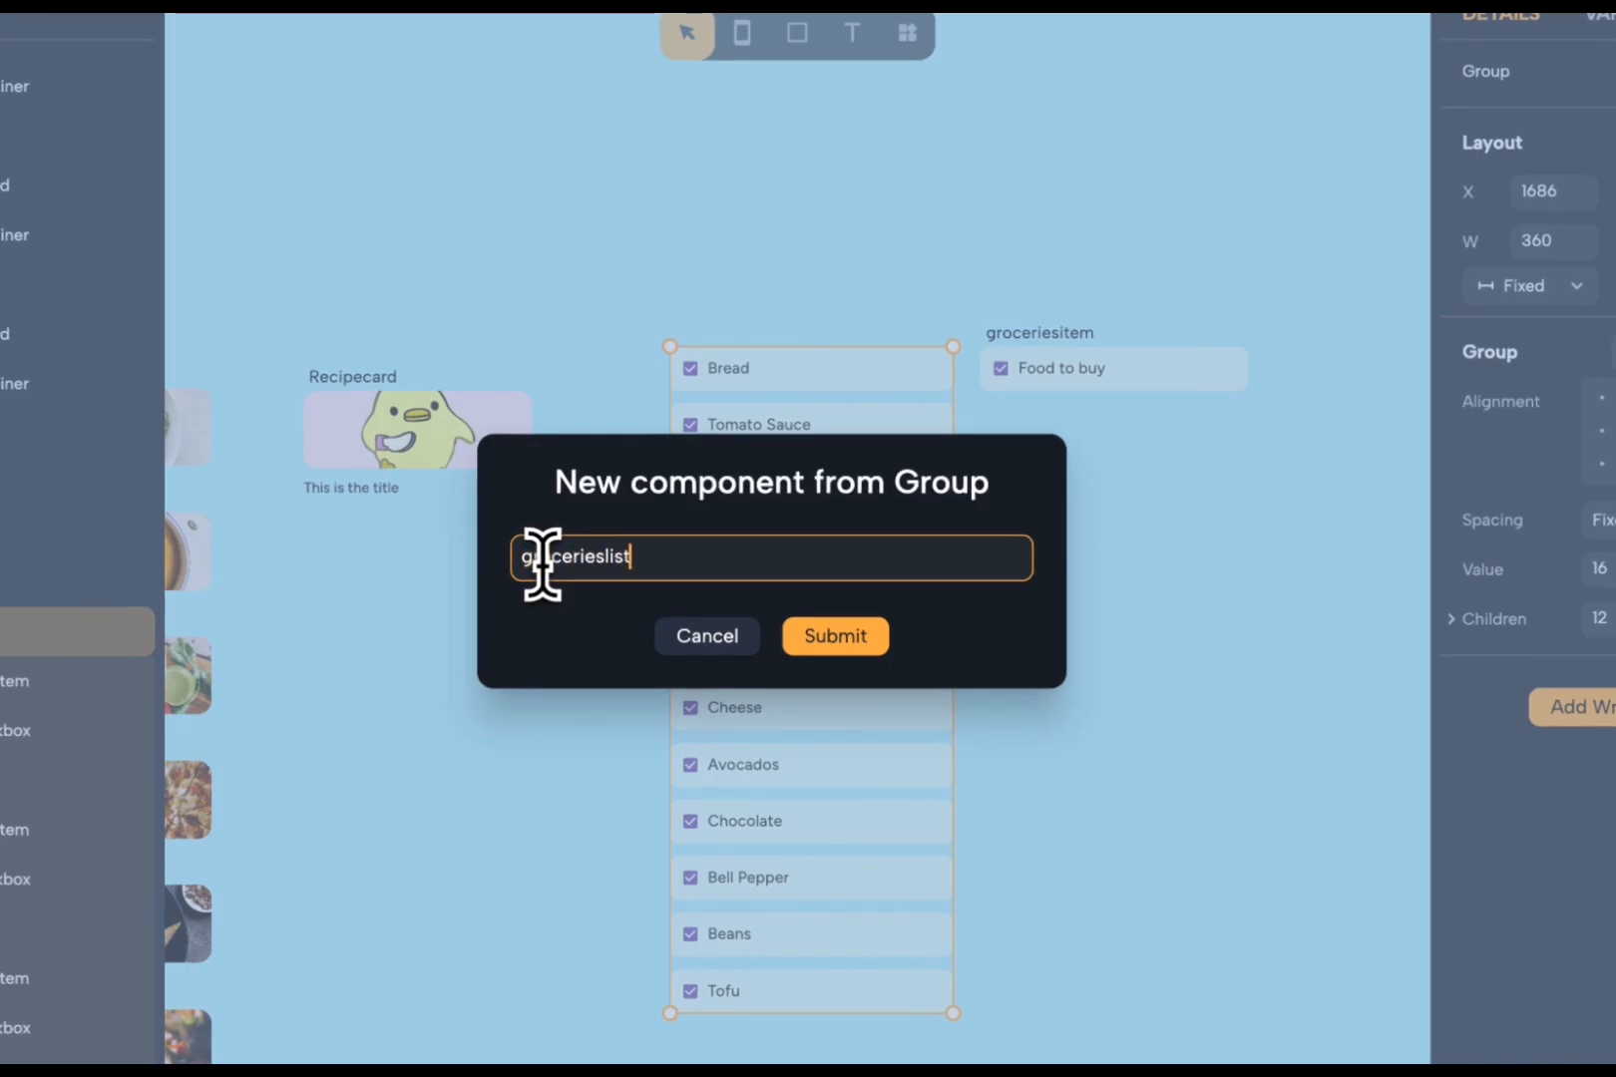
pyautogui.write('grocerieslist')
pyautogui.click(833, 640)
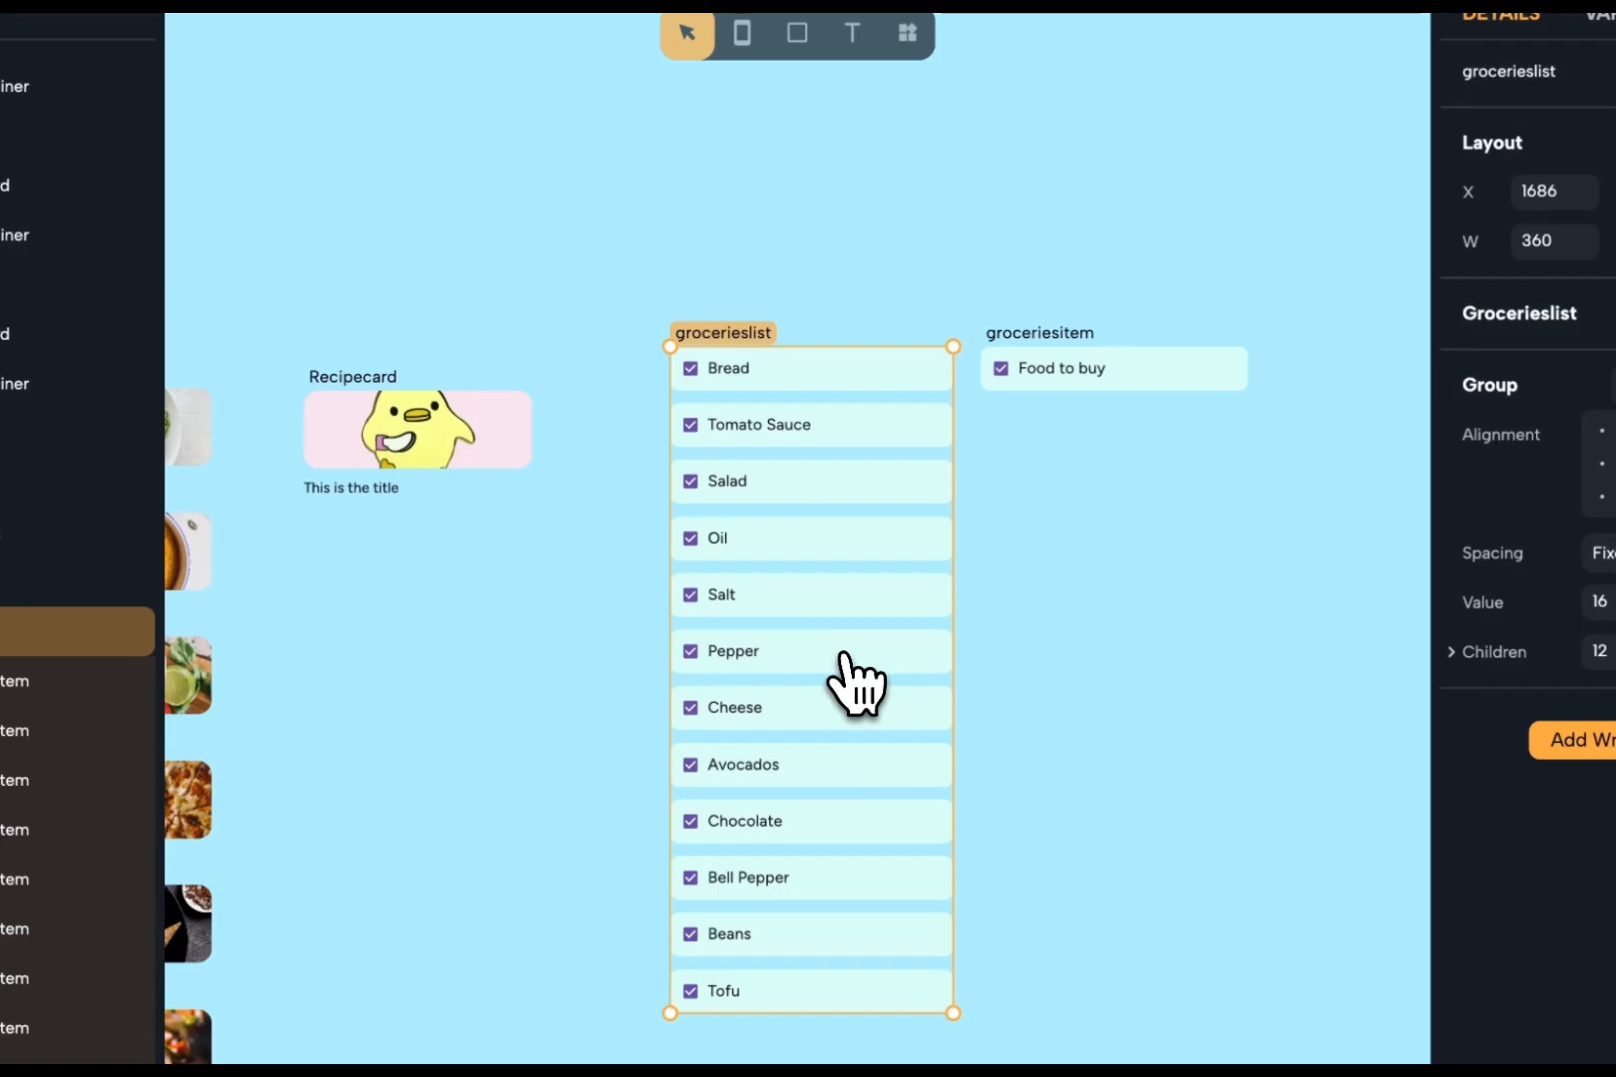
# - Replace the Tab2 child of the recipes screen's TabBarView with the grocerieslist component
pyautogui.hscroll(-10, 843, 660)
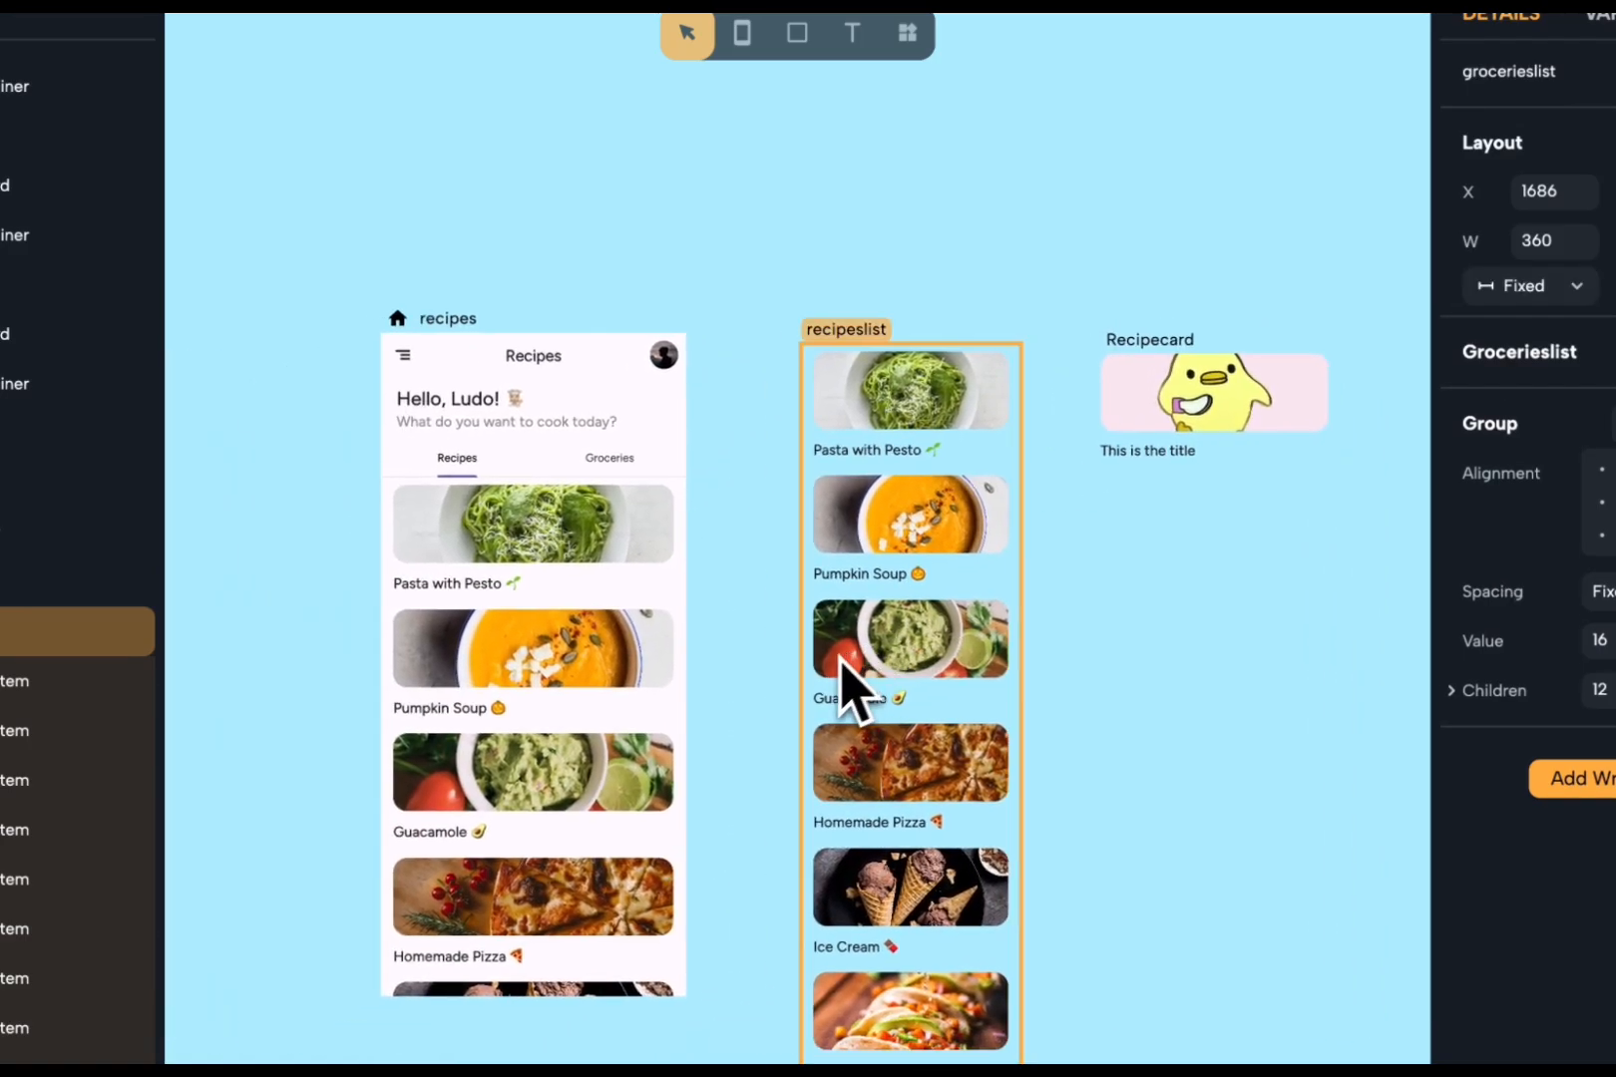
pyautogui.click(600, 626)
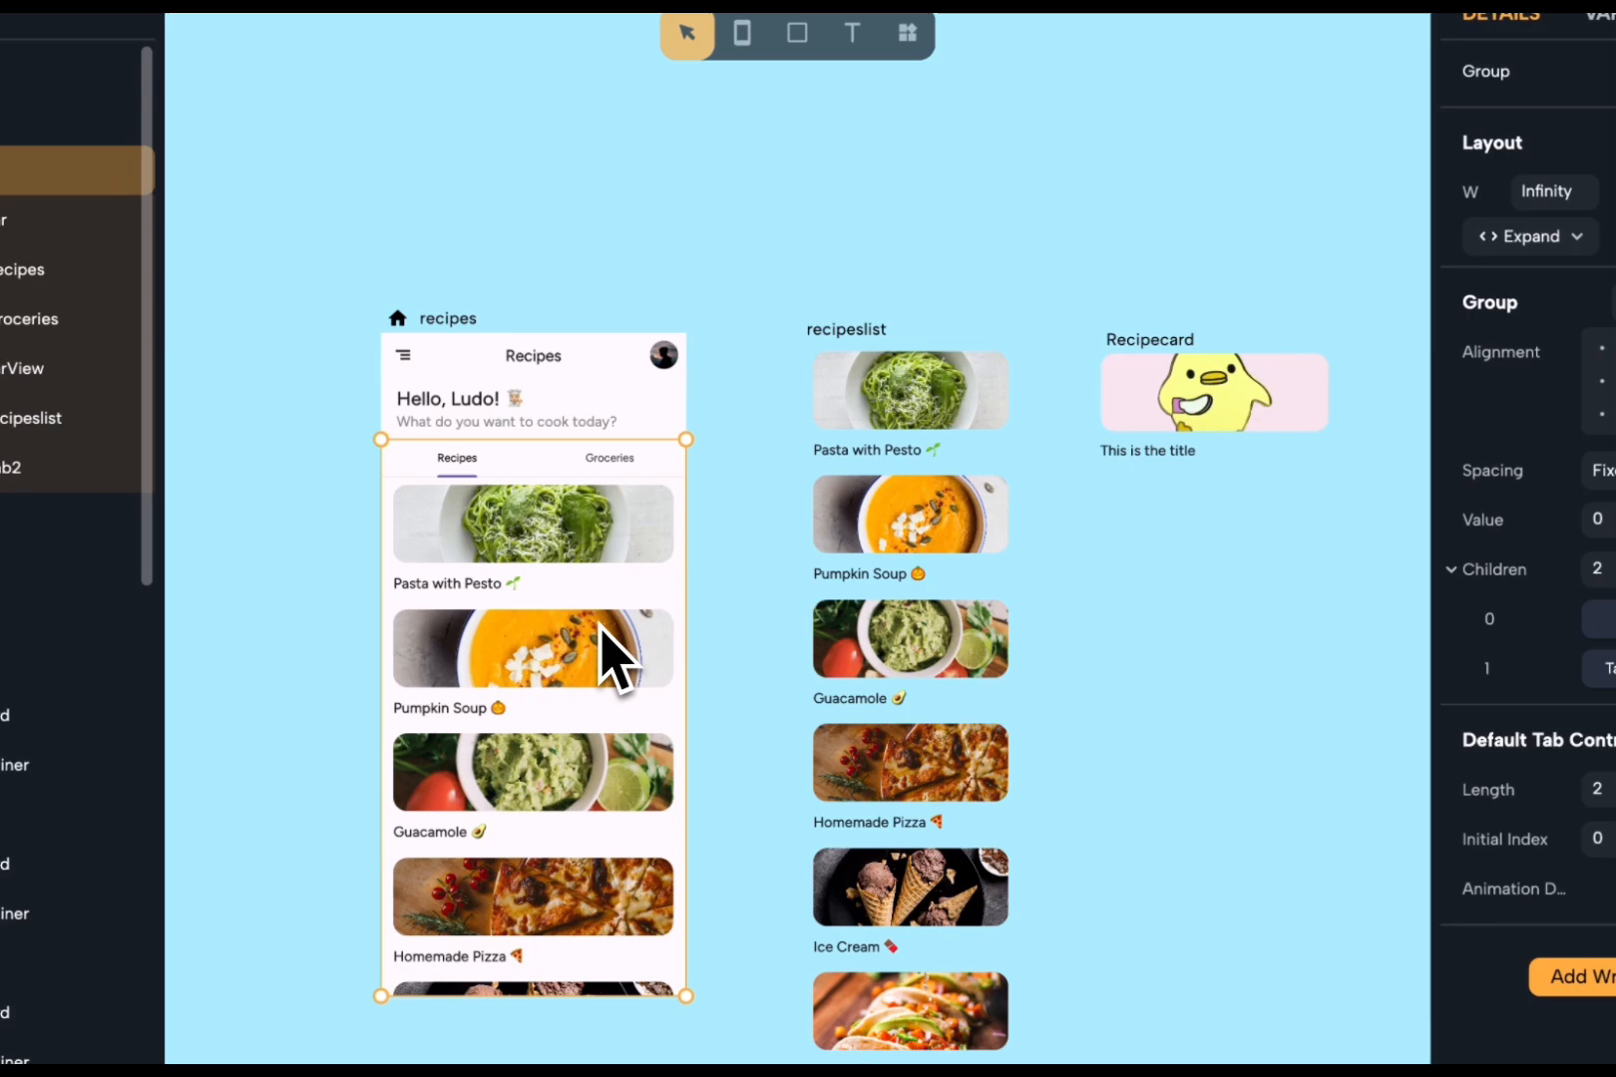
pyautogui.click(589, 507)
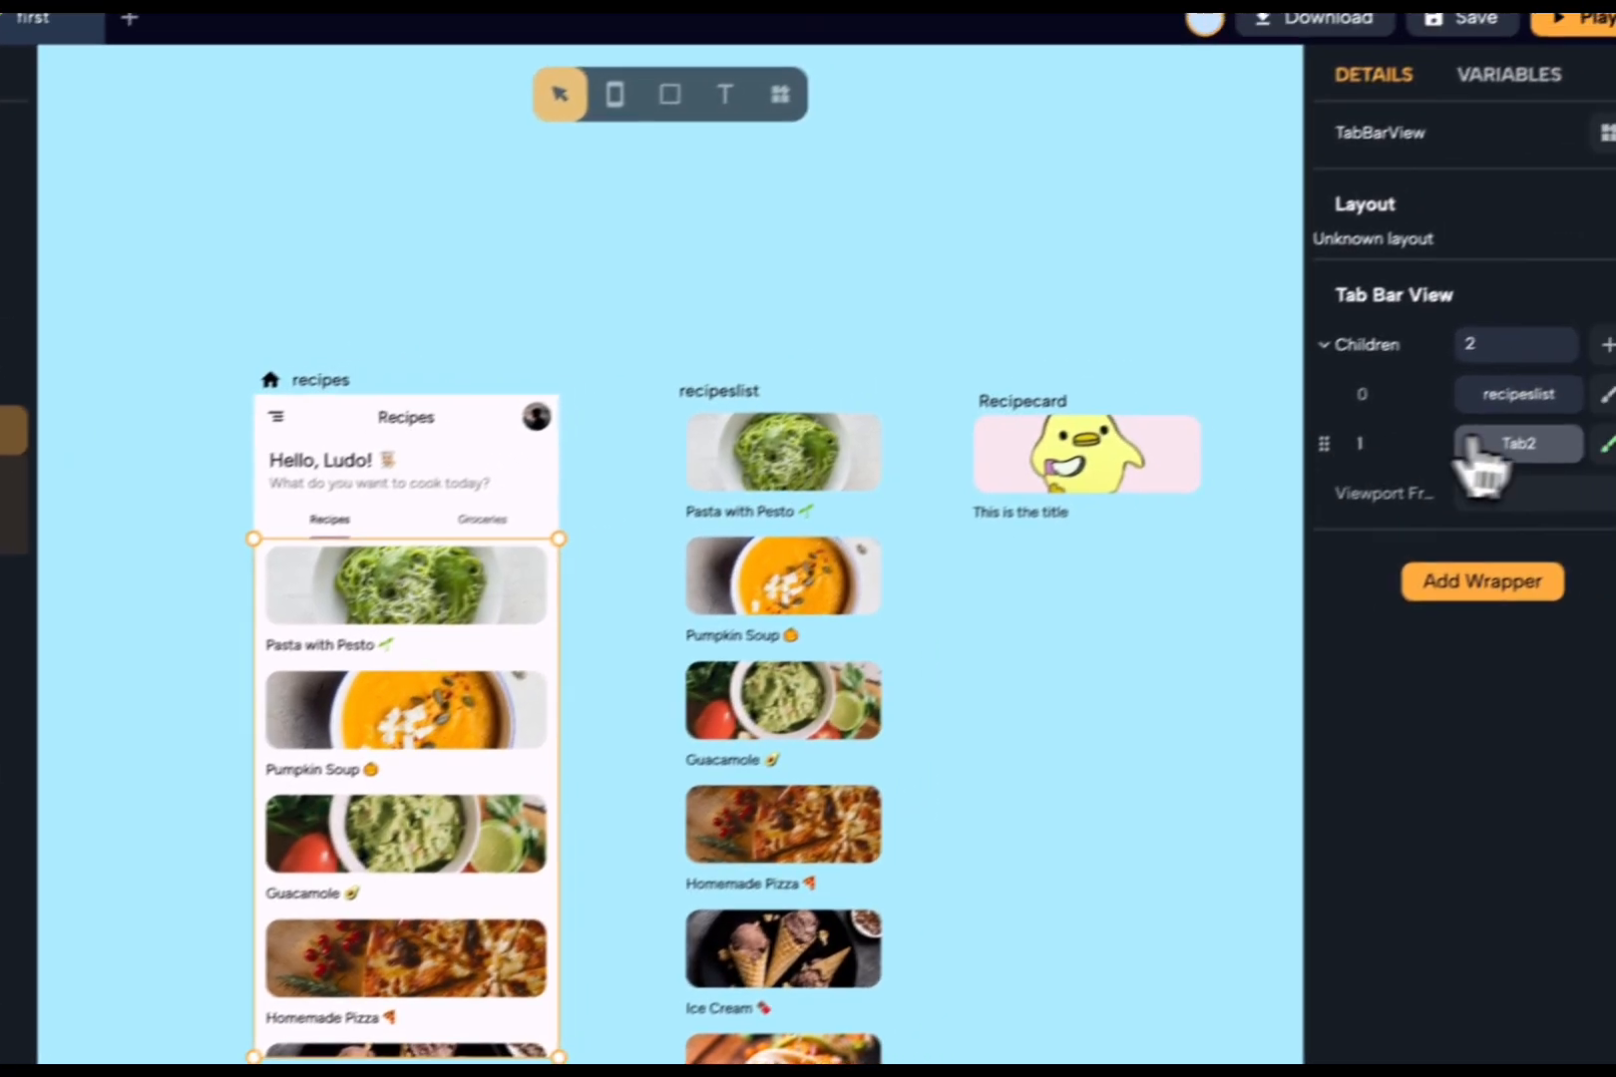
pyautogui.click(1505, 467)
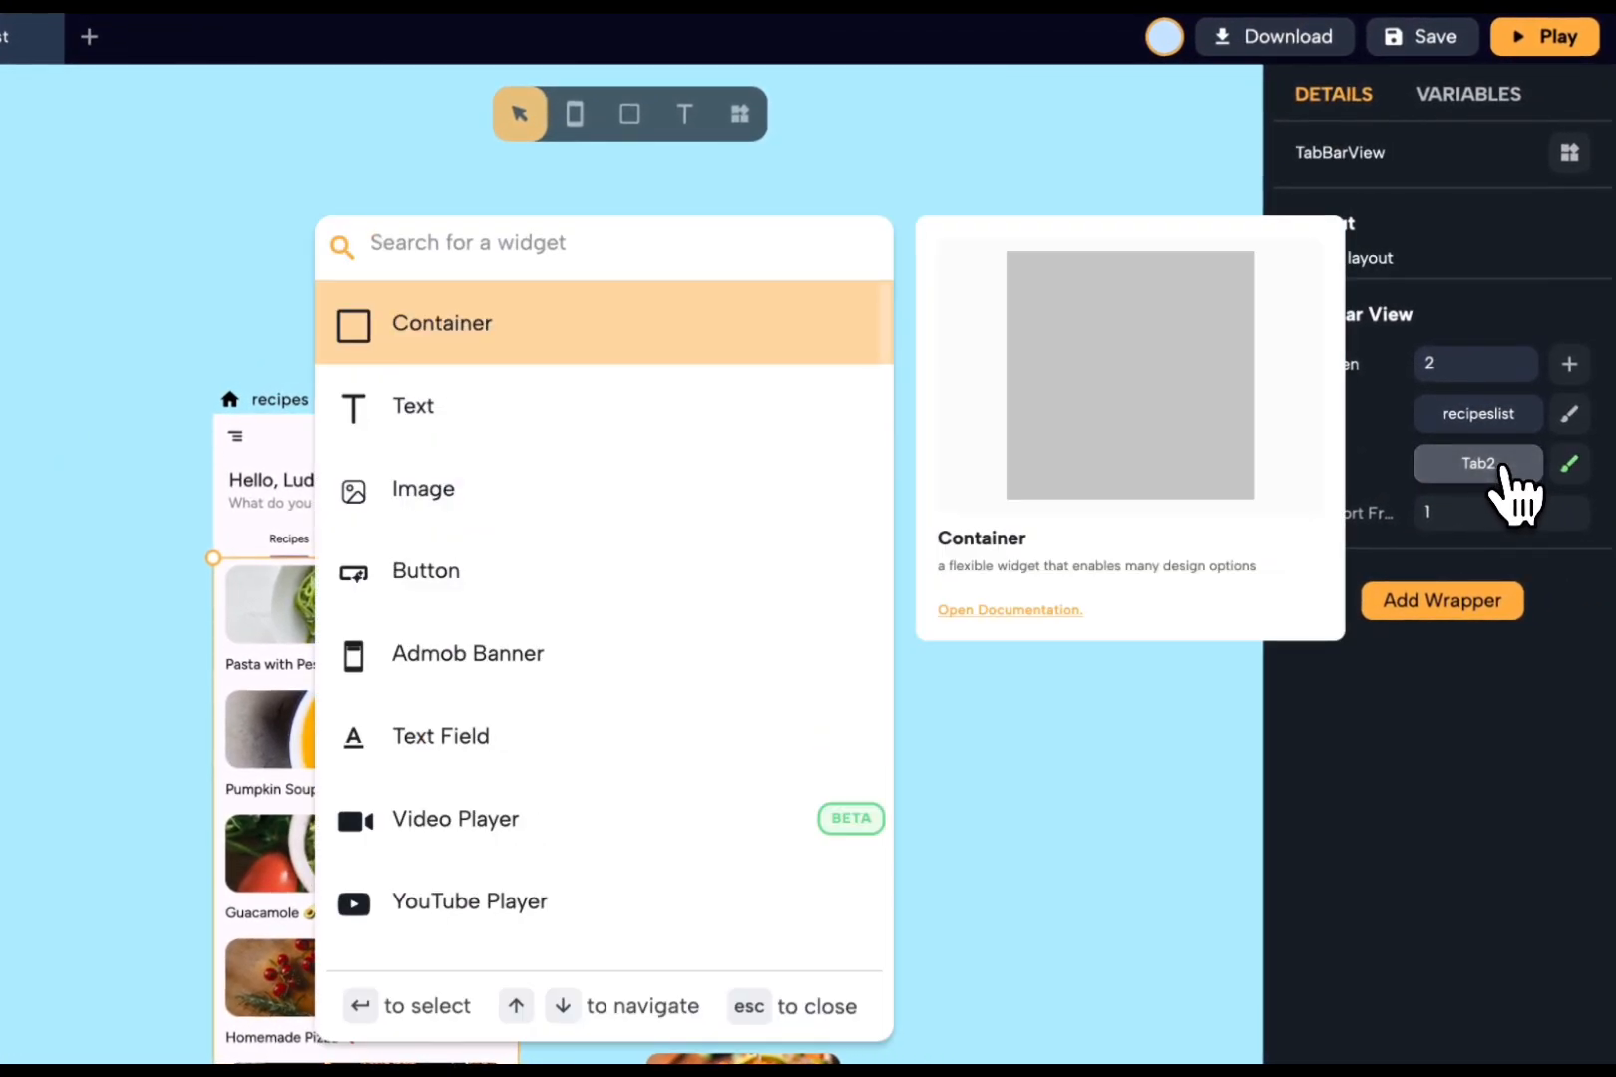
pyautogui.write('gro')
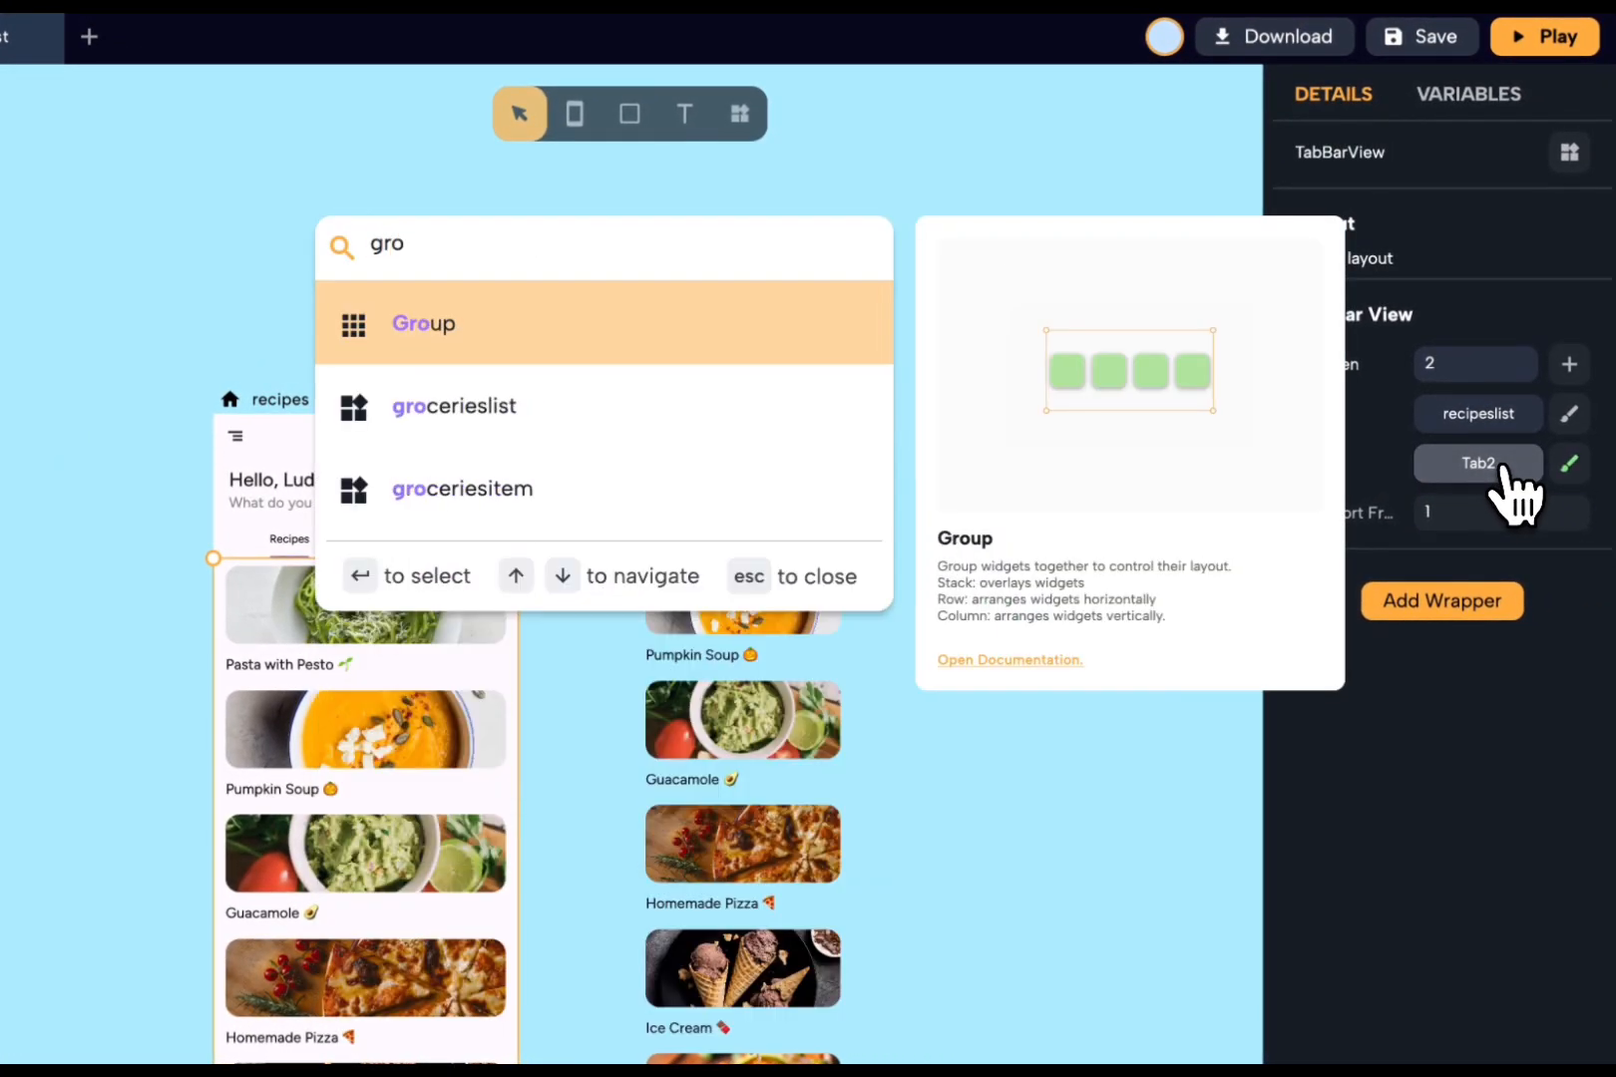
pyautogui.press('Down')
pyautogui.click(806, 451)
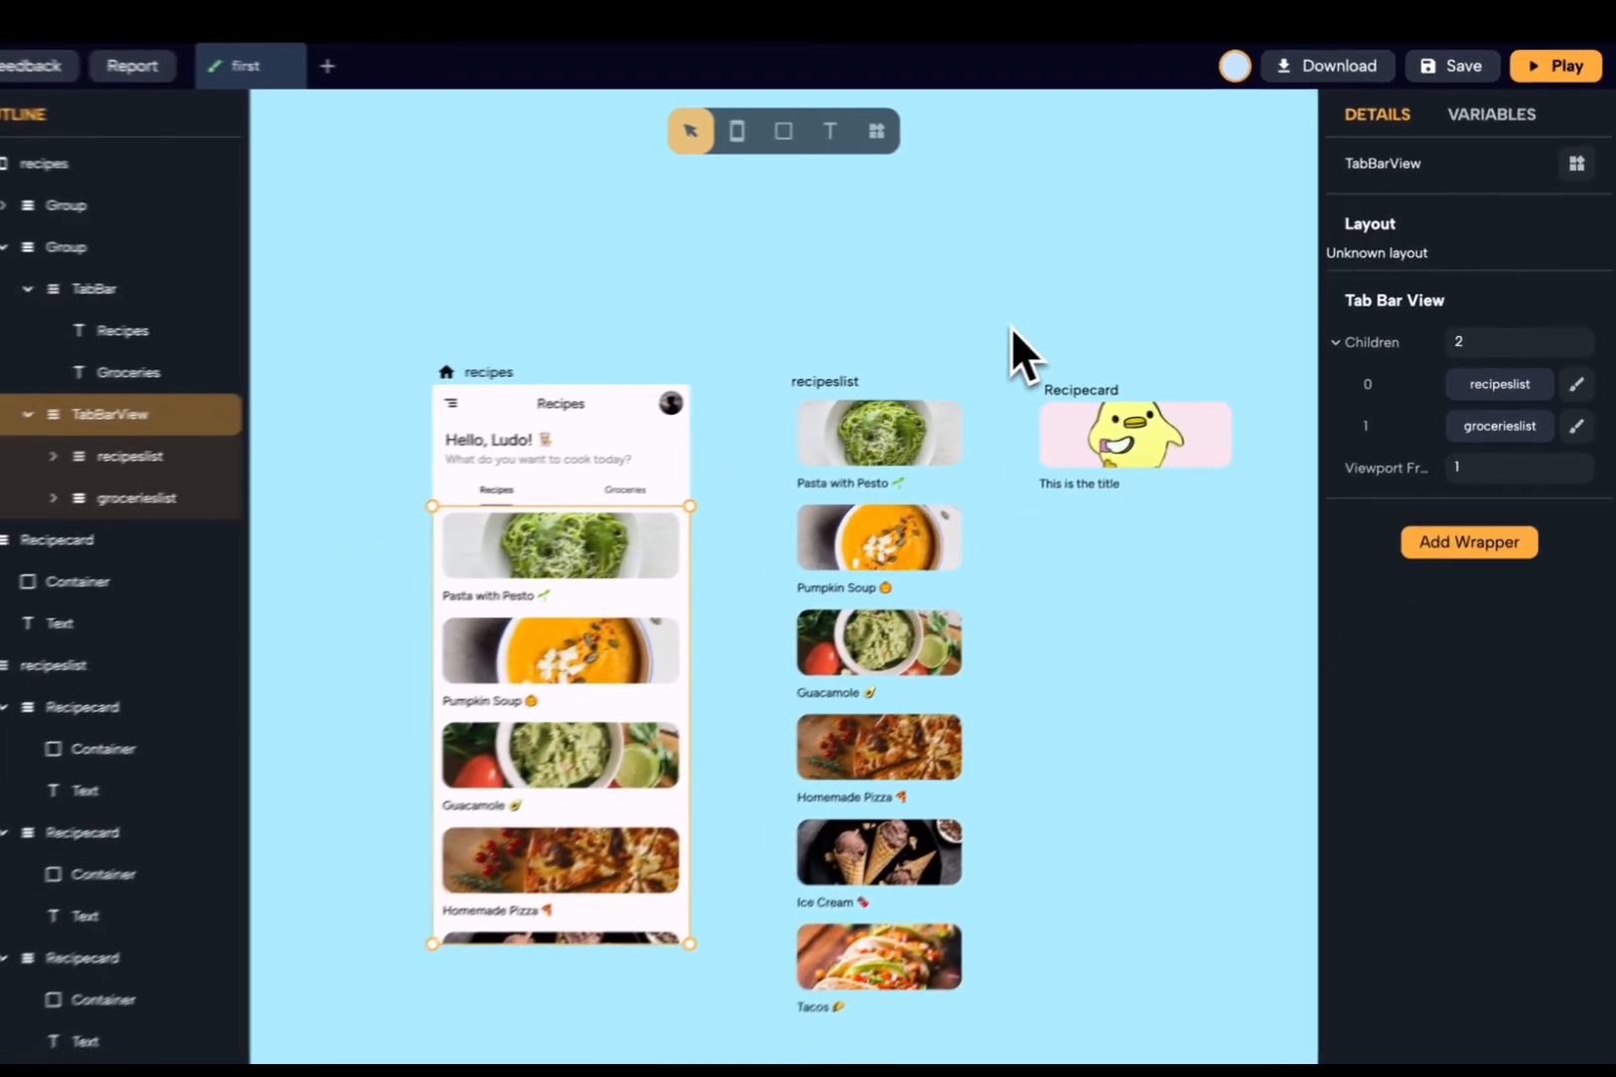
# - Wrap the original grocerieslist component in Padding and set its left and right padding to 20
pyautogui.hscroll(5, 894, 347)
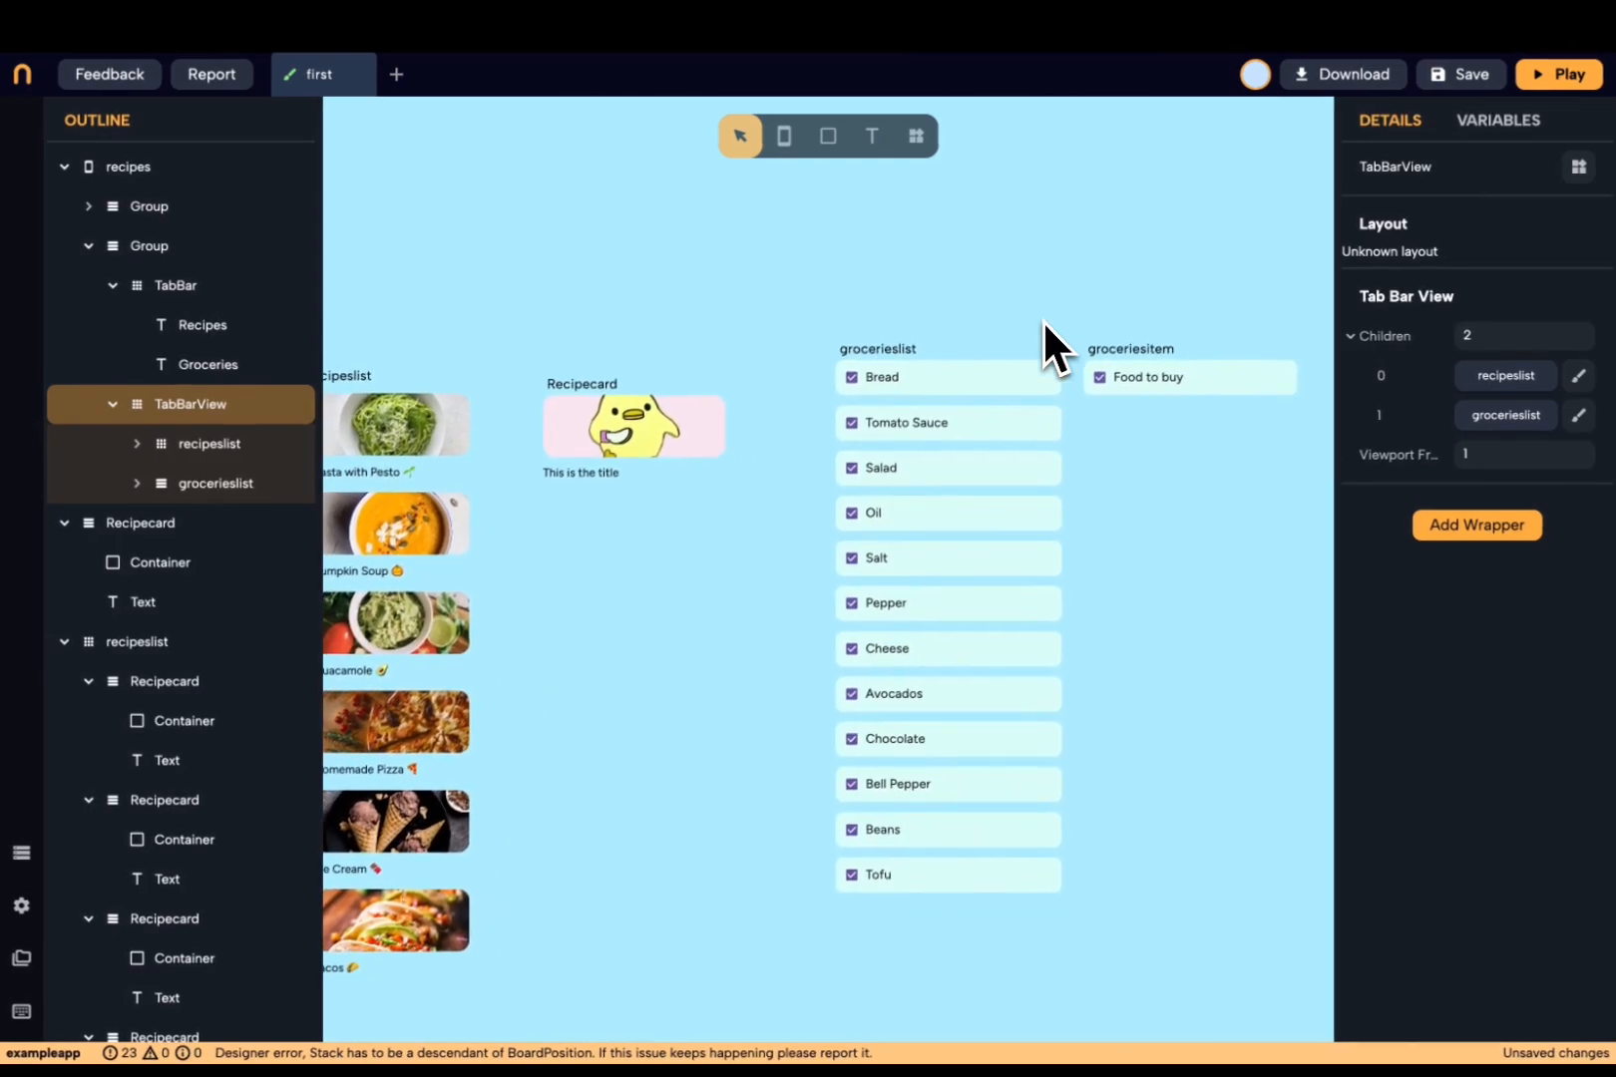
pyautogui.hscroll(1, 1042, 319)
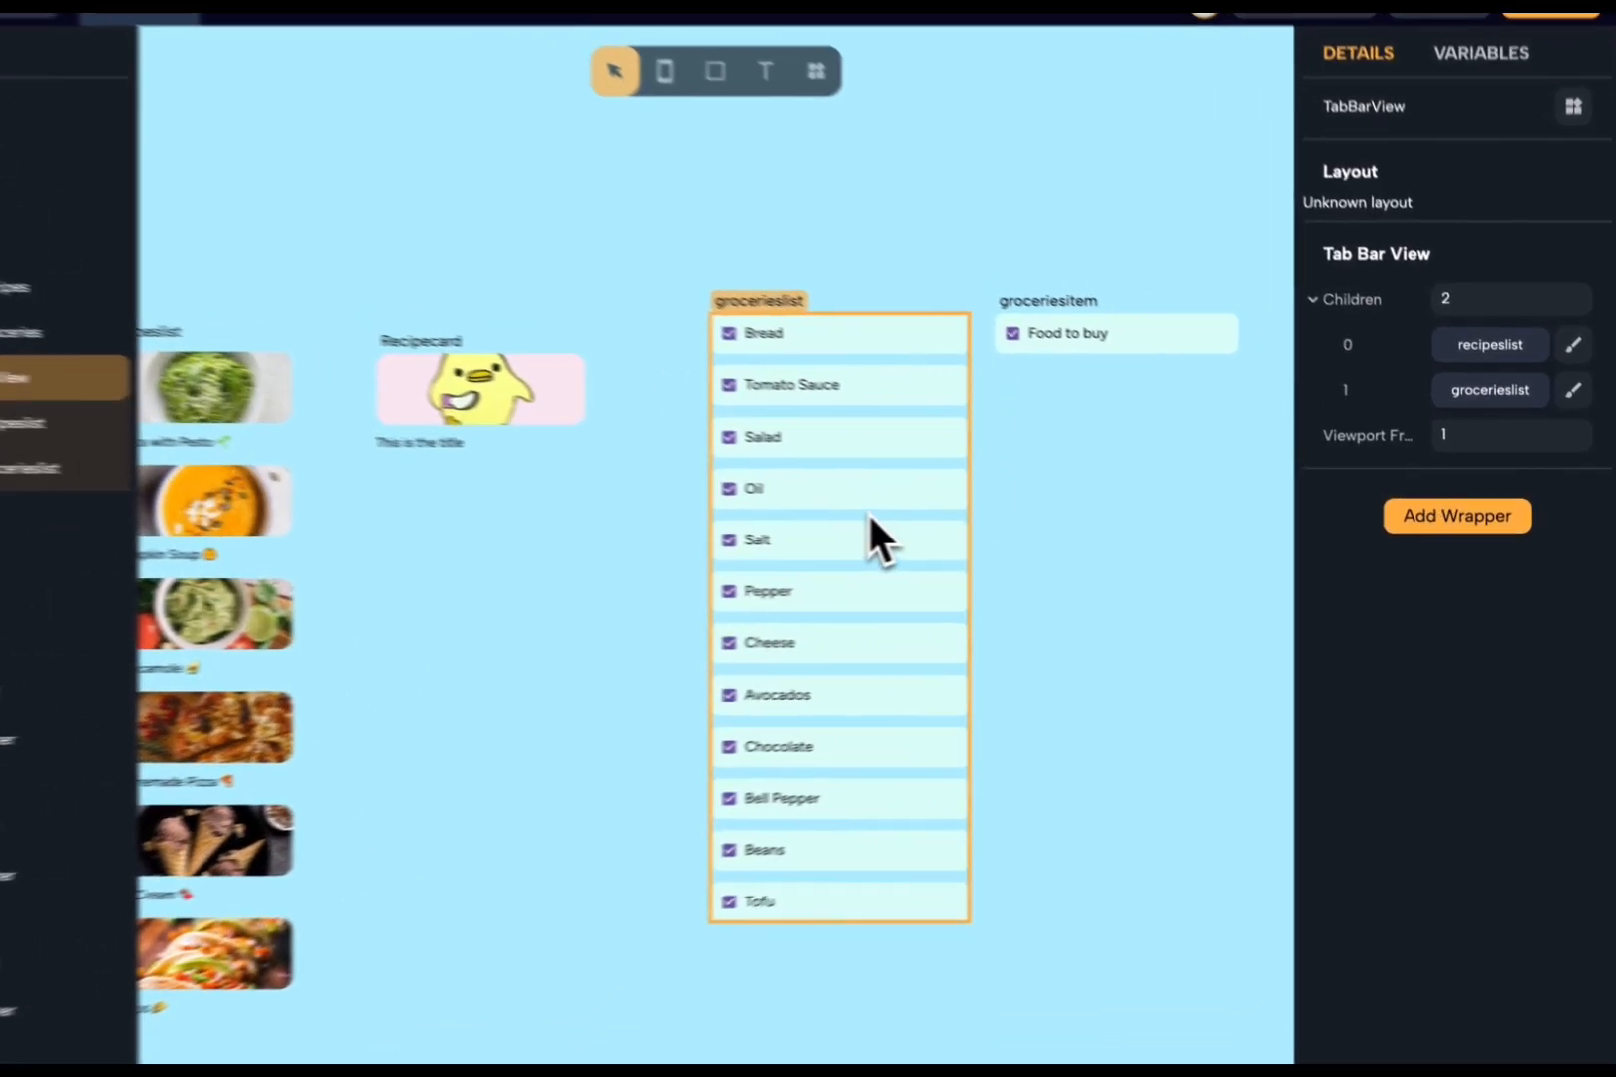
pyautogui.click(963, 528)
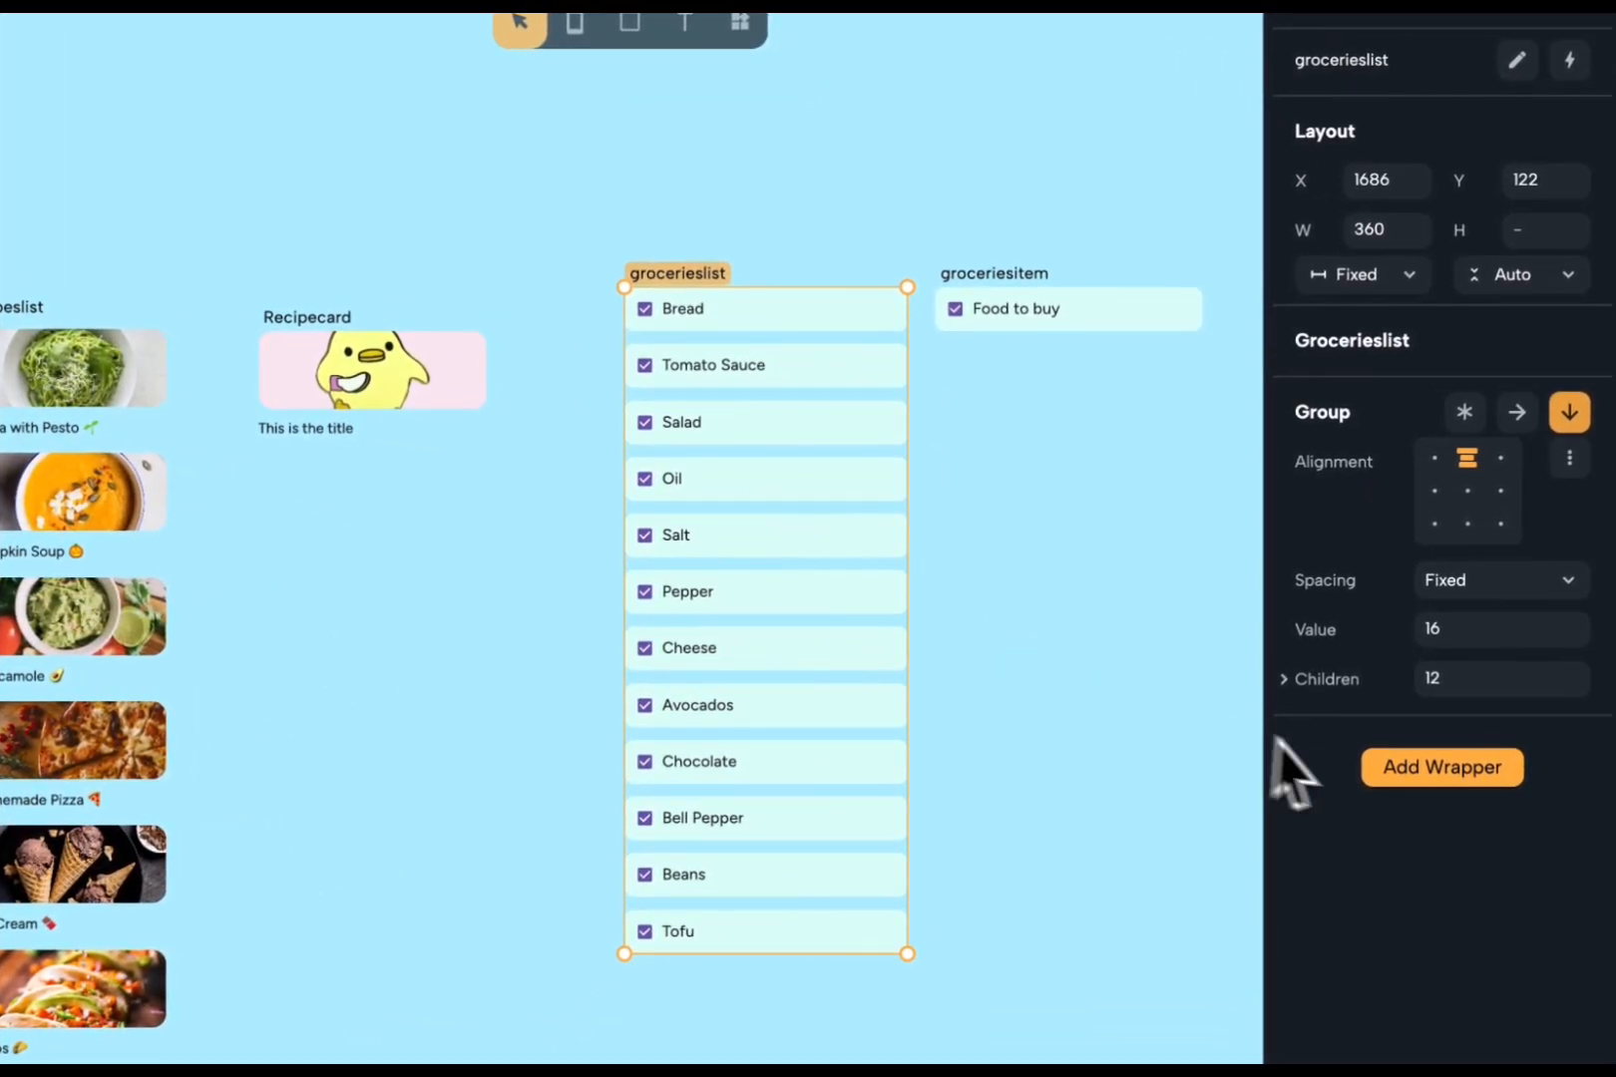
pyautogui.click(1387, 772)
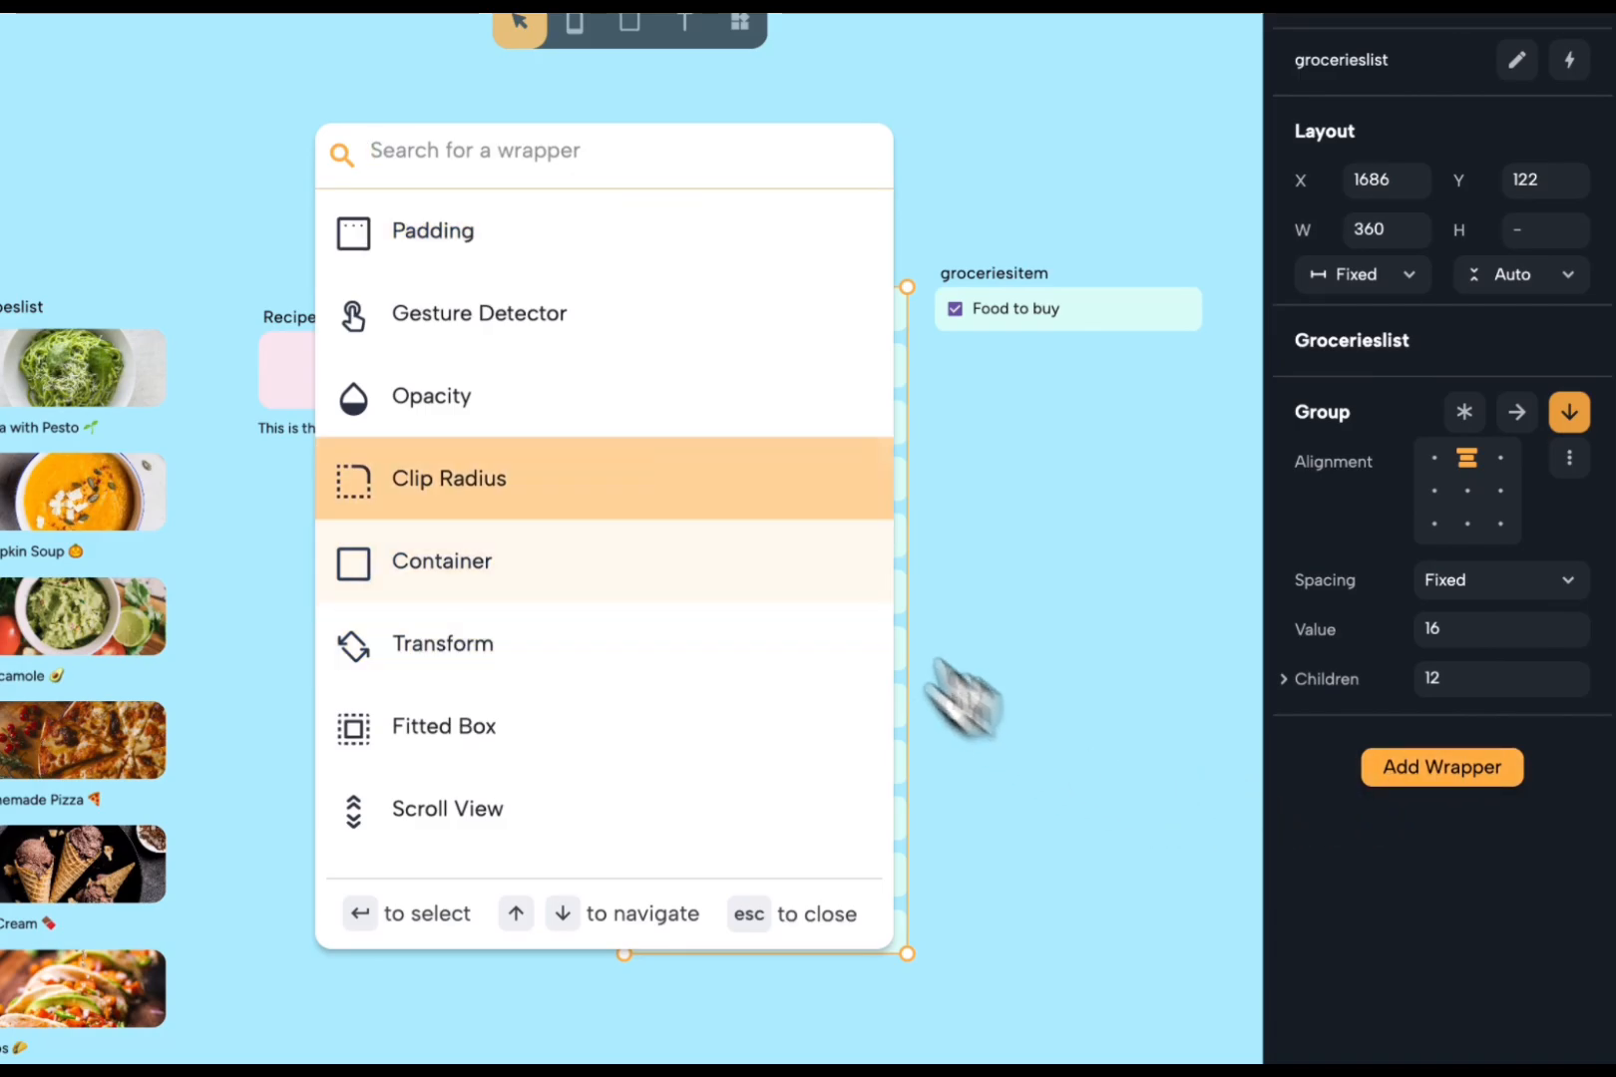
pyautogui.click(714, 255)
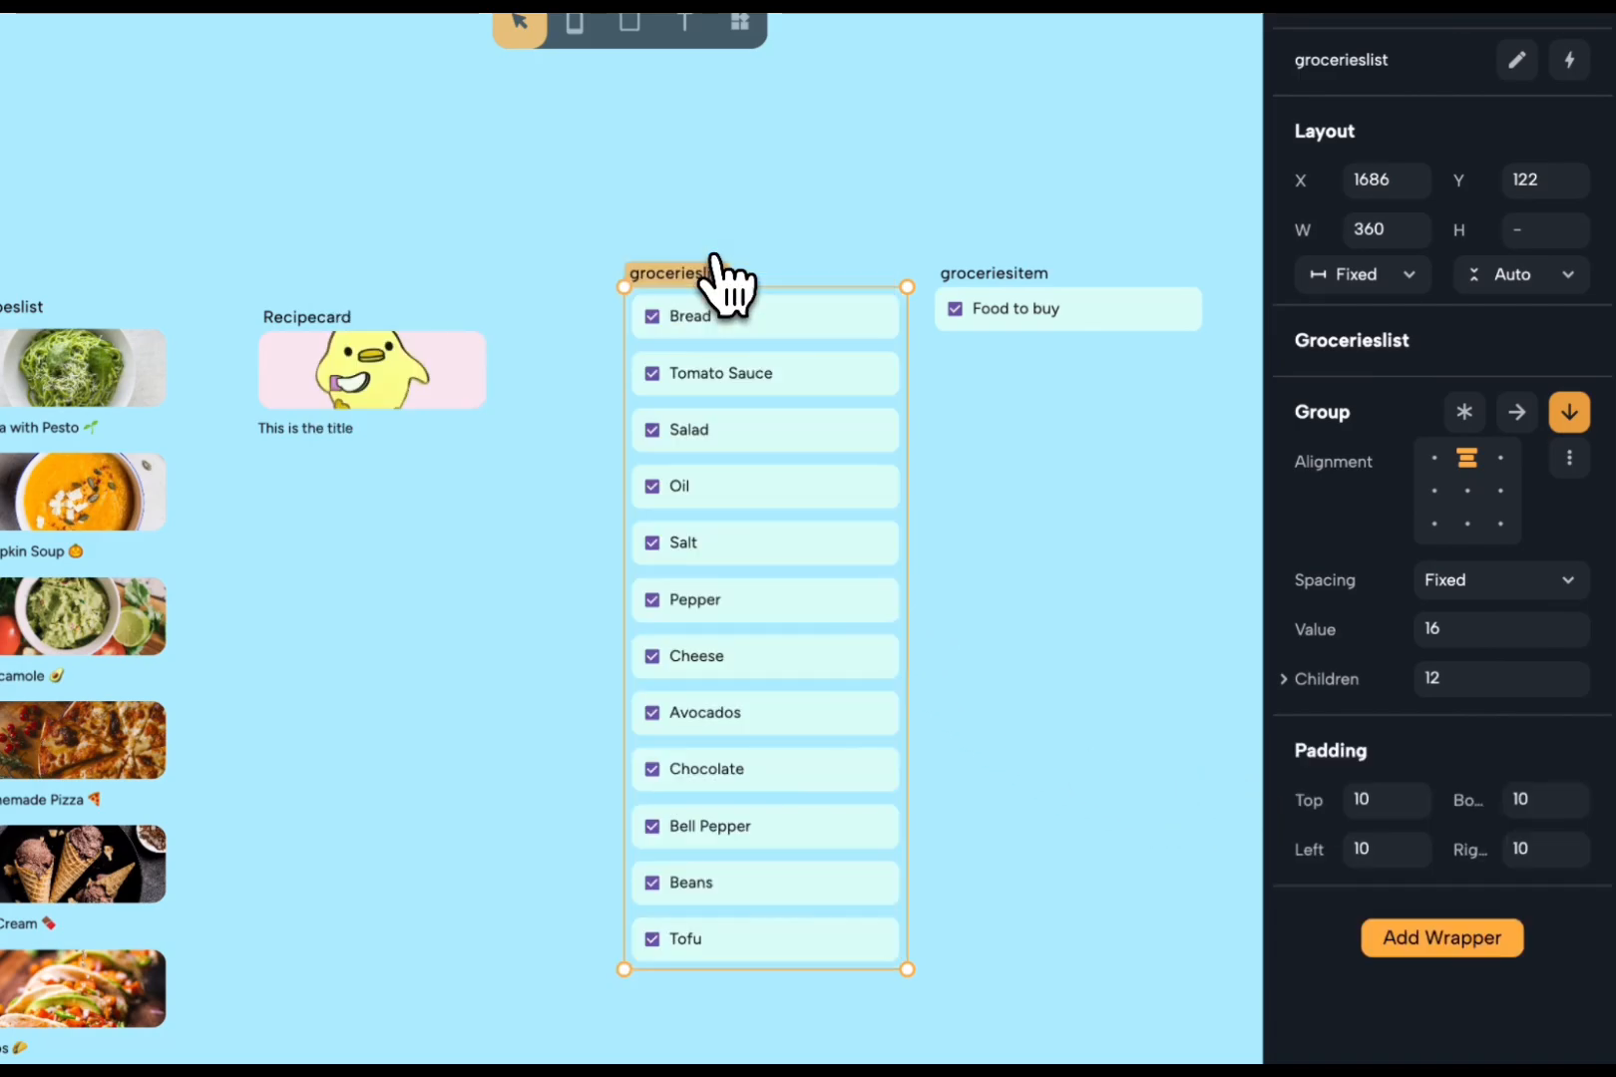
pyautogui.write('20')
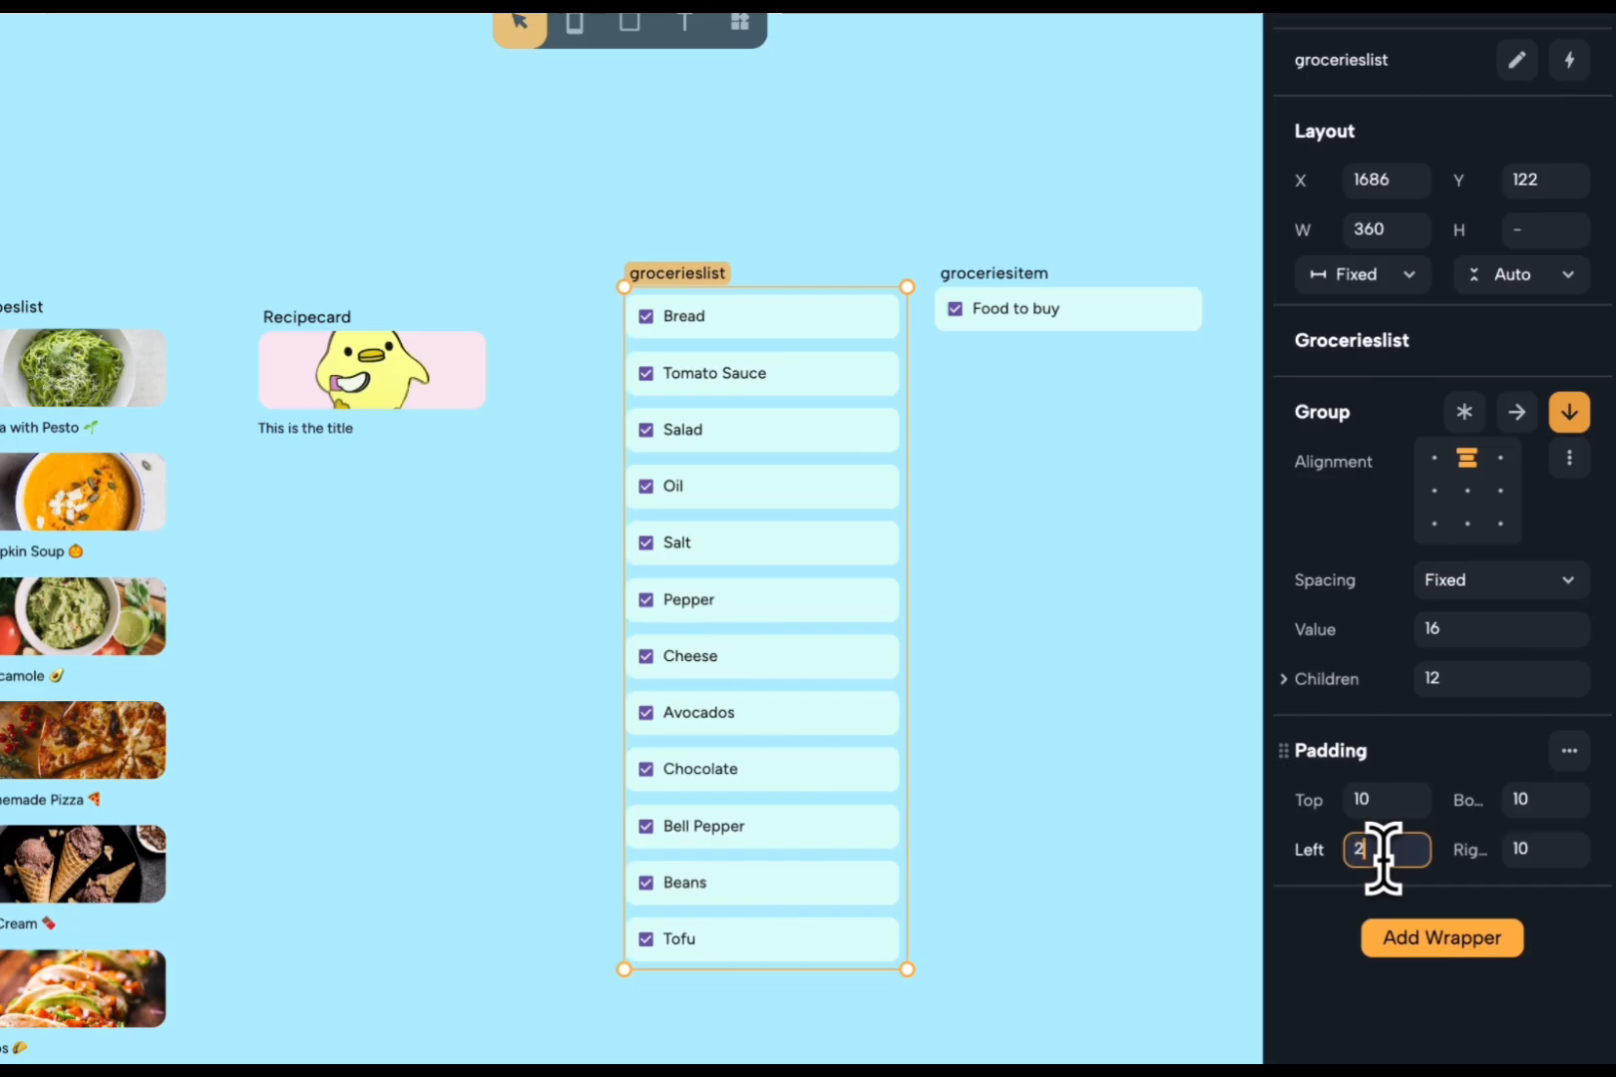
pyautogui.click(1537, 849)
pyautogui.write('20')
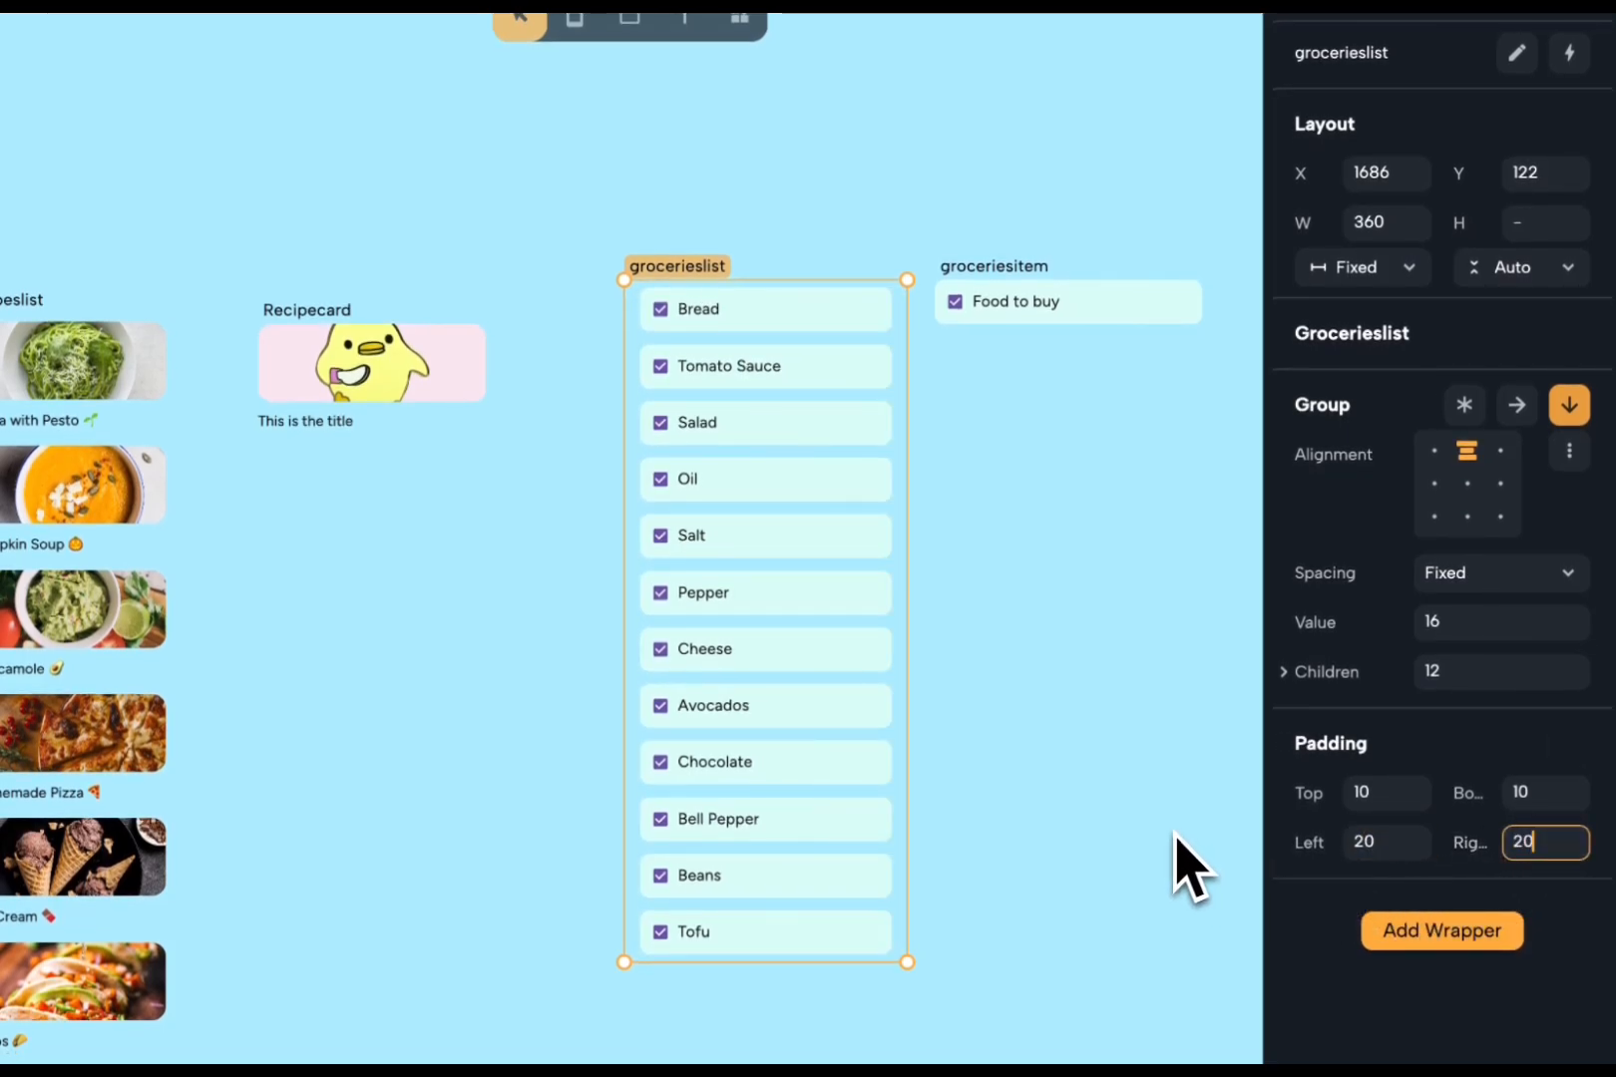
# - Wrap the original grocerieslist component in a Scroll View
pyautogui.click(1402, 933)
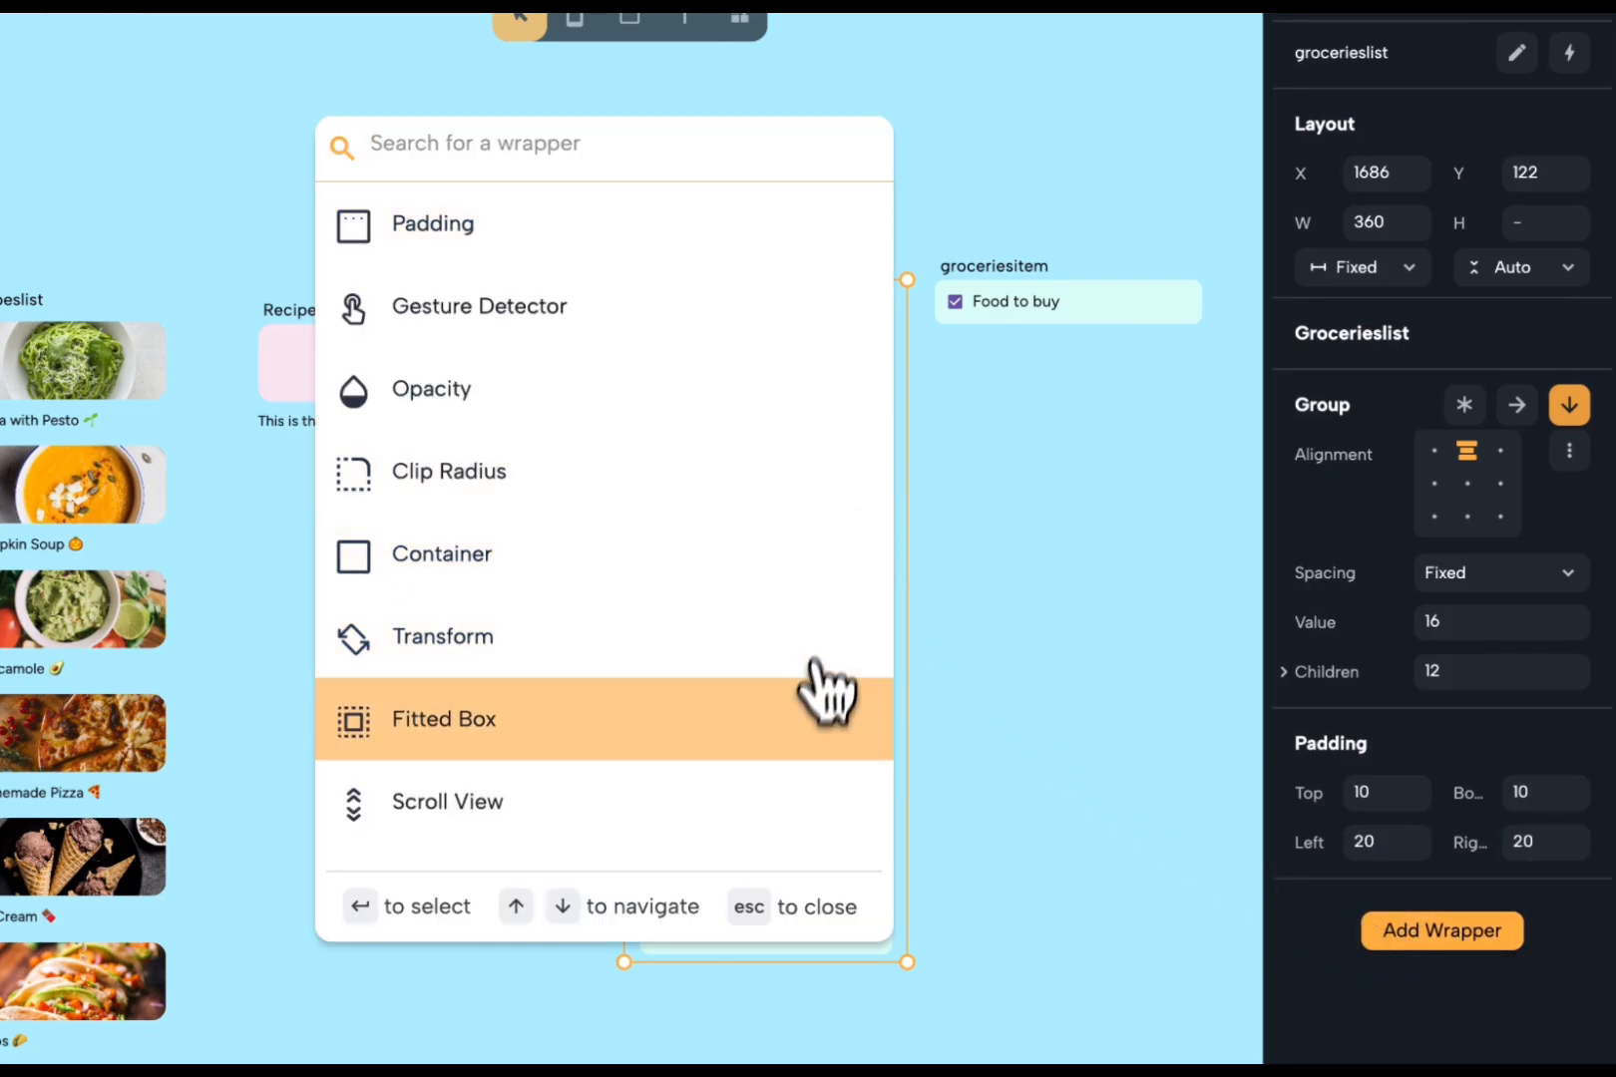
pyautogui.click(803, 842)
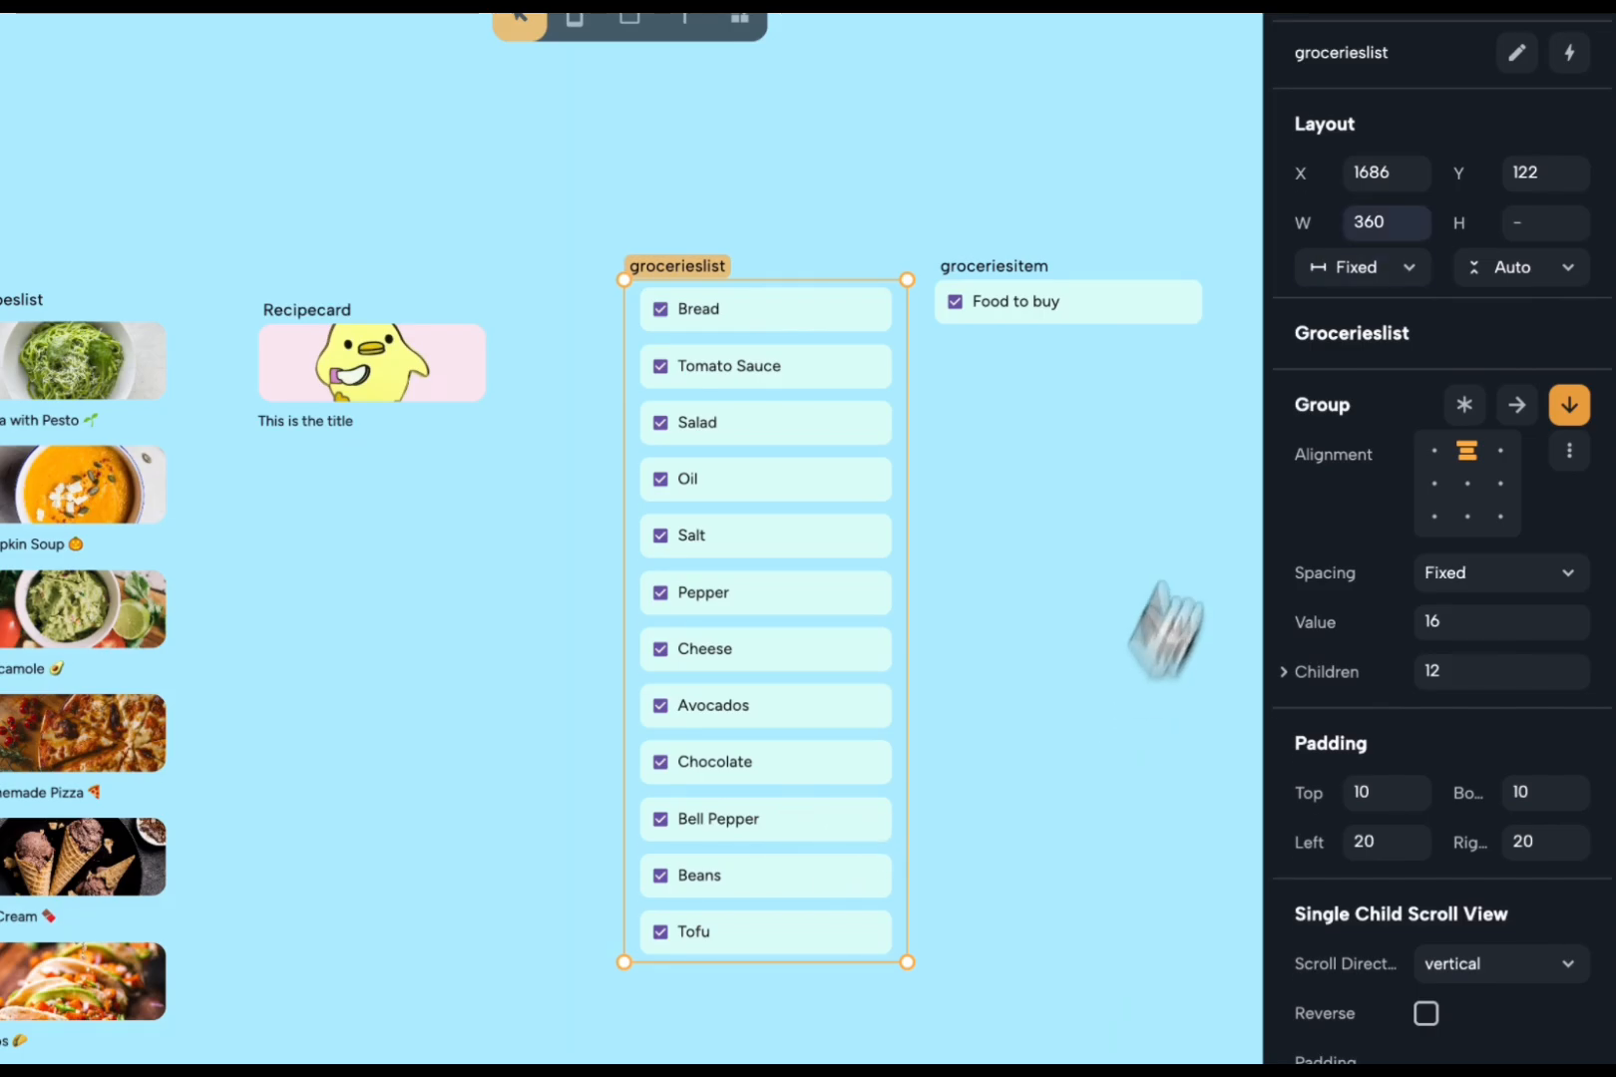
# - Run the app preview and check scrolling in both the Recipes and Groceries tabs, then close it
pyautogui.click(1526, 55)
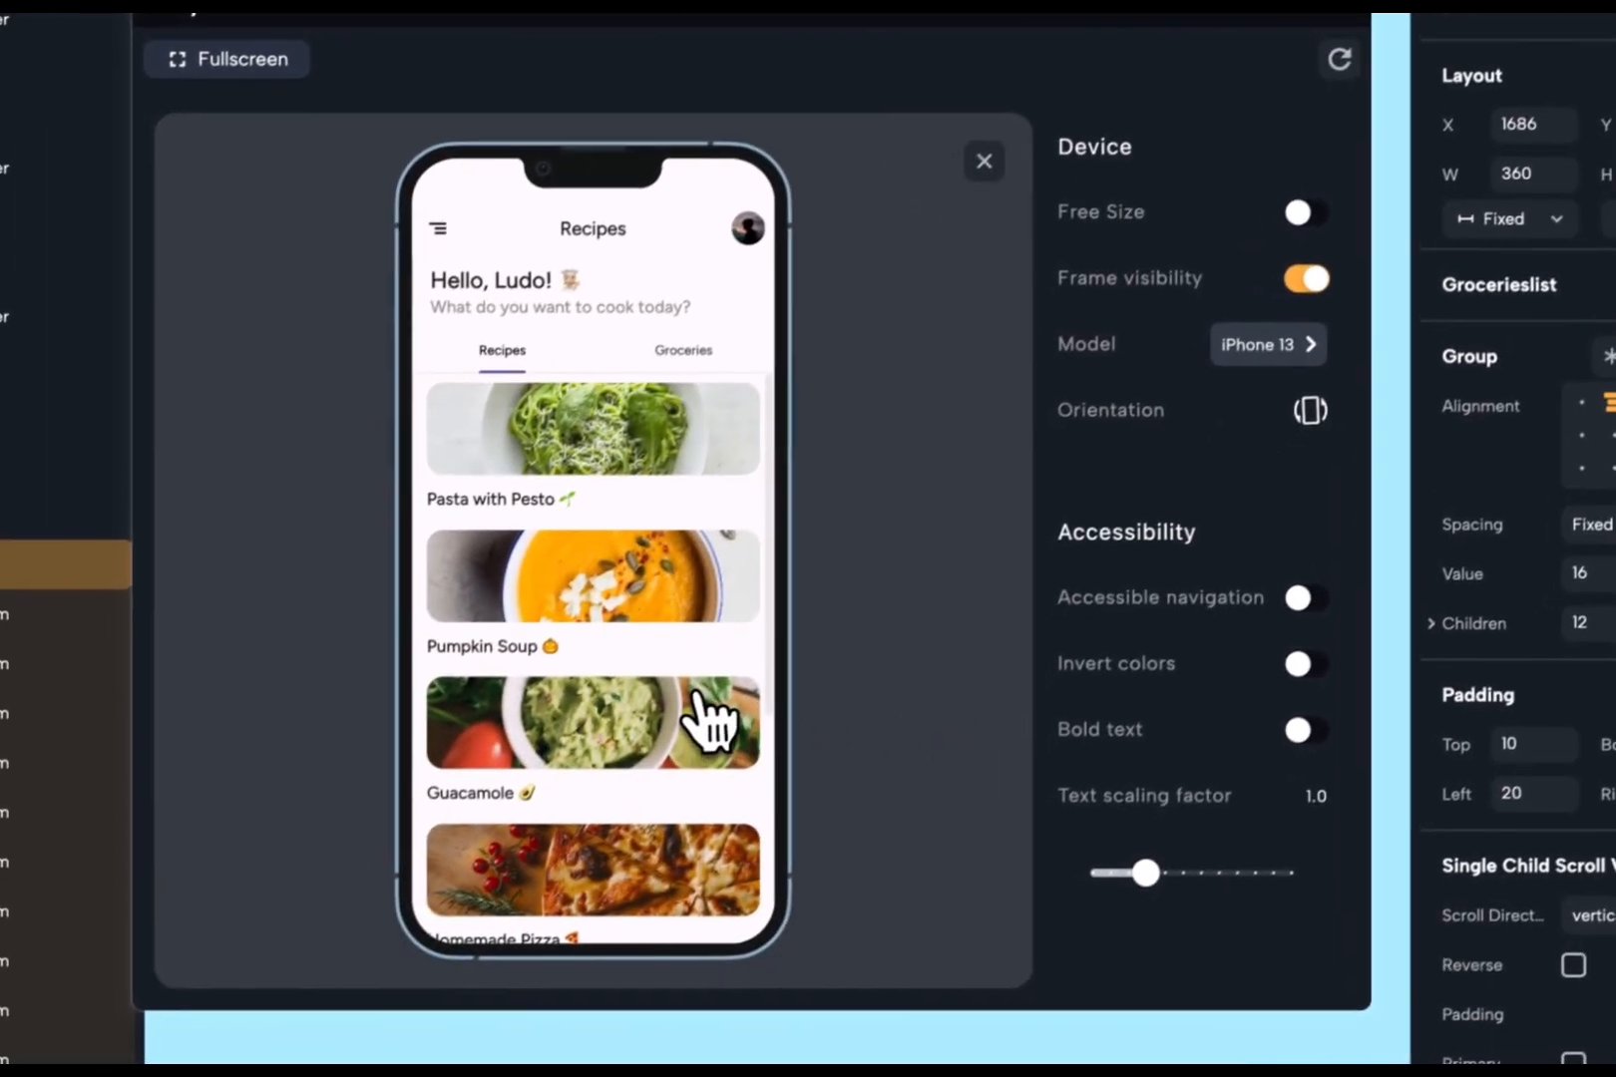
pyautogui.scroll(-3, 610, 798)
pyautogui.scroll(2, 609, 798)
pyautogui.scroll(2, 750, 726)
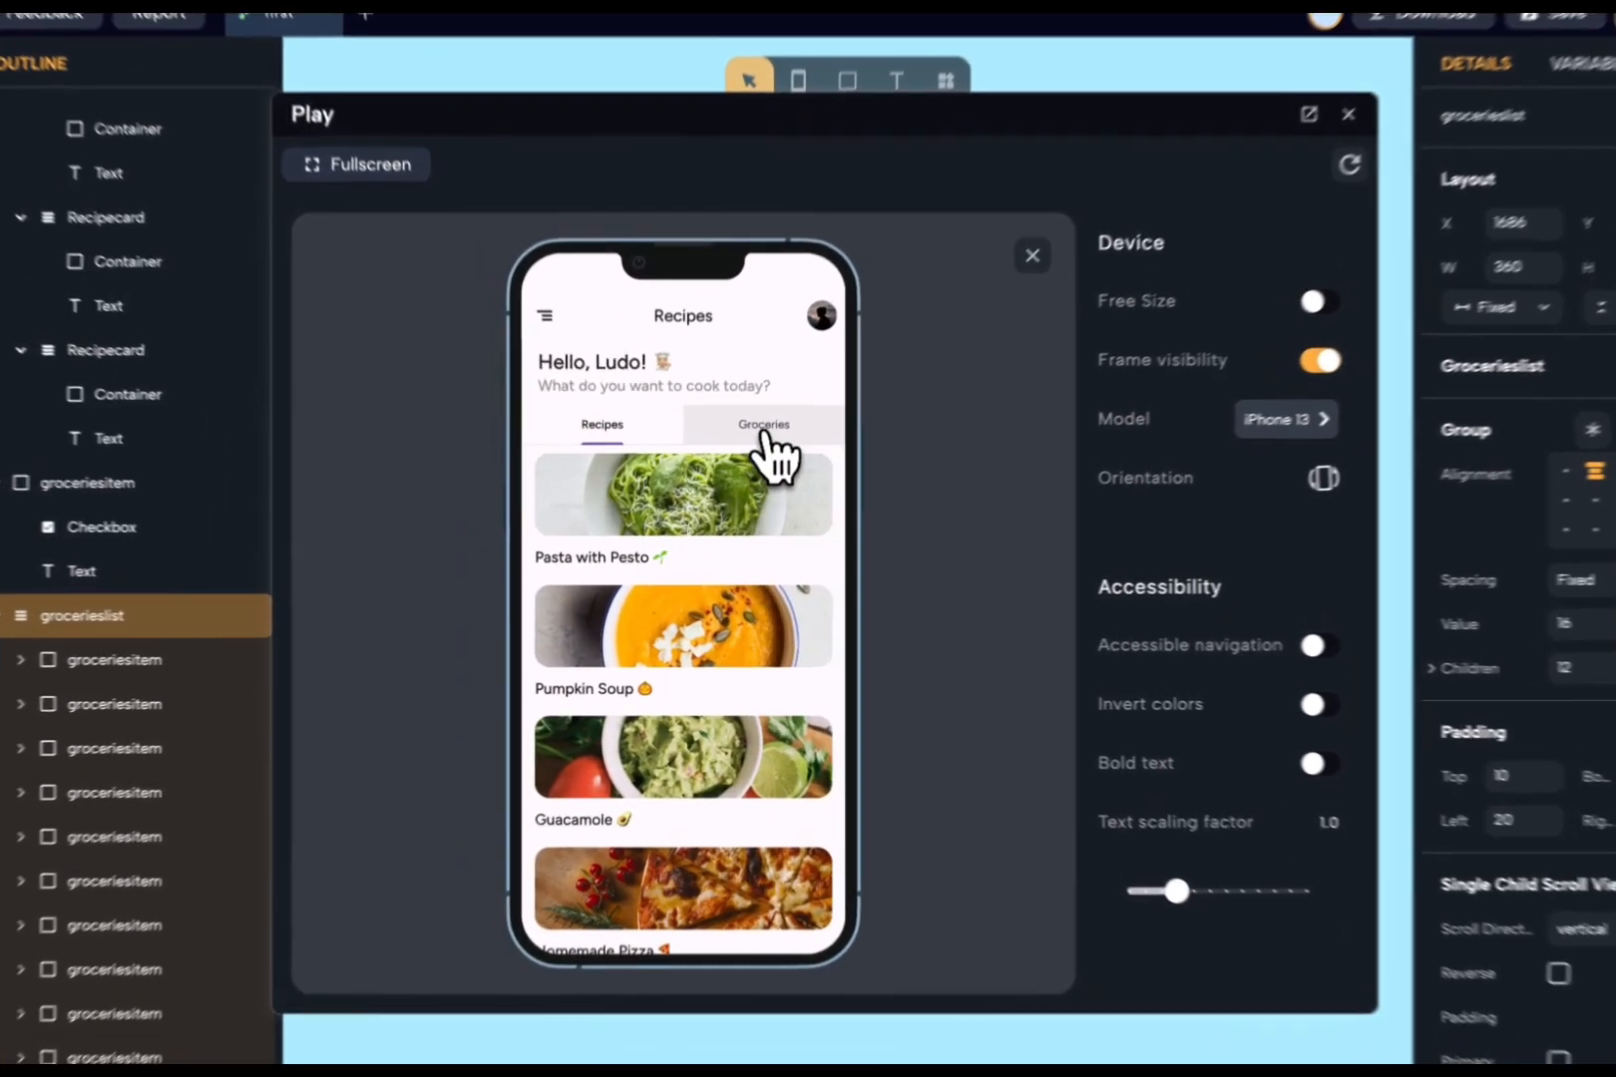
pyautogui.click(753, 445)
pyautogui.scroll(-3, 739, 757)
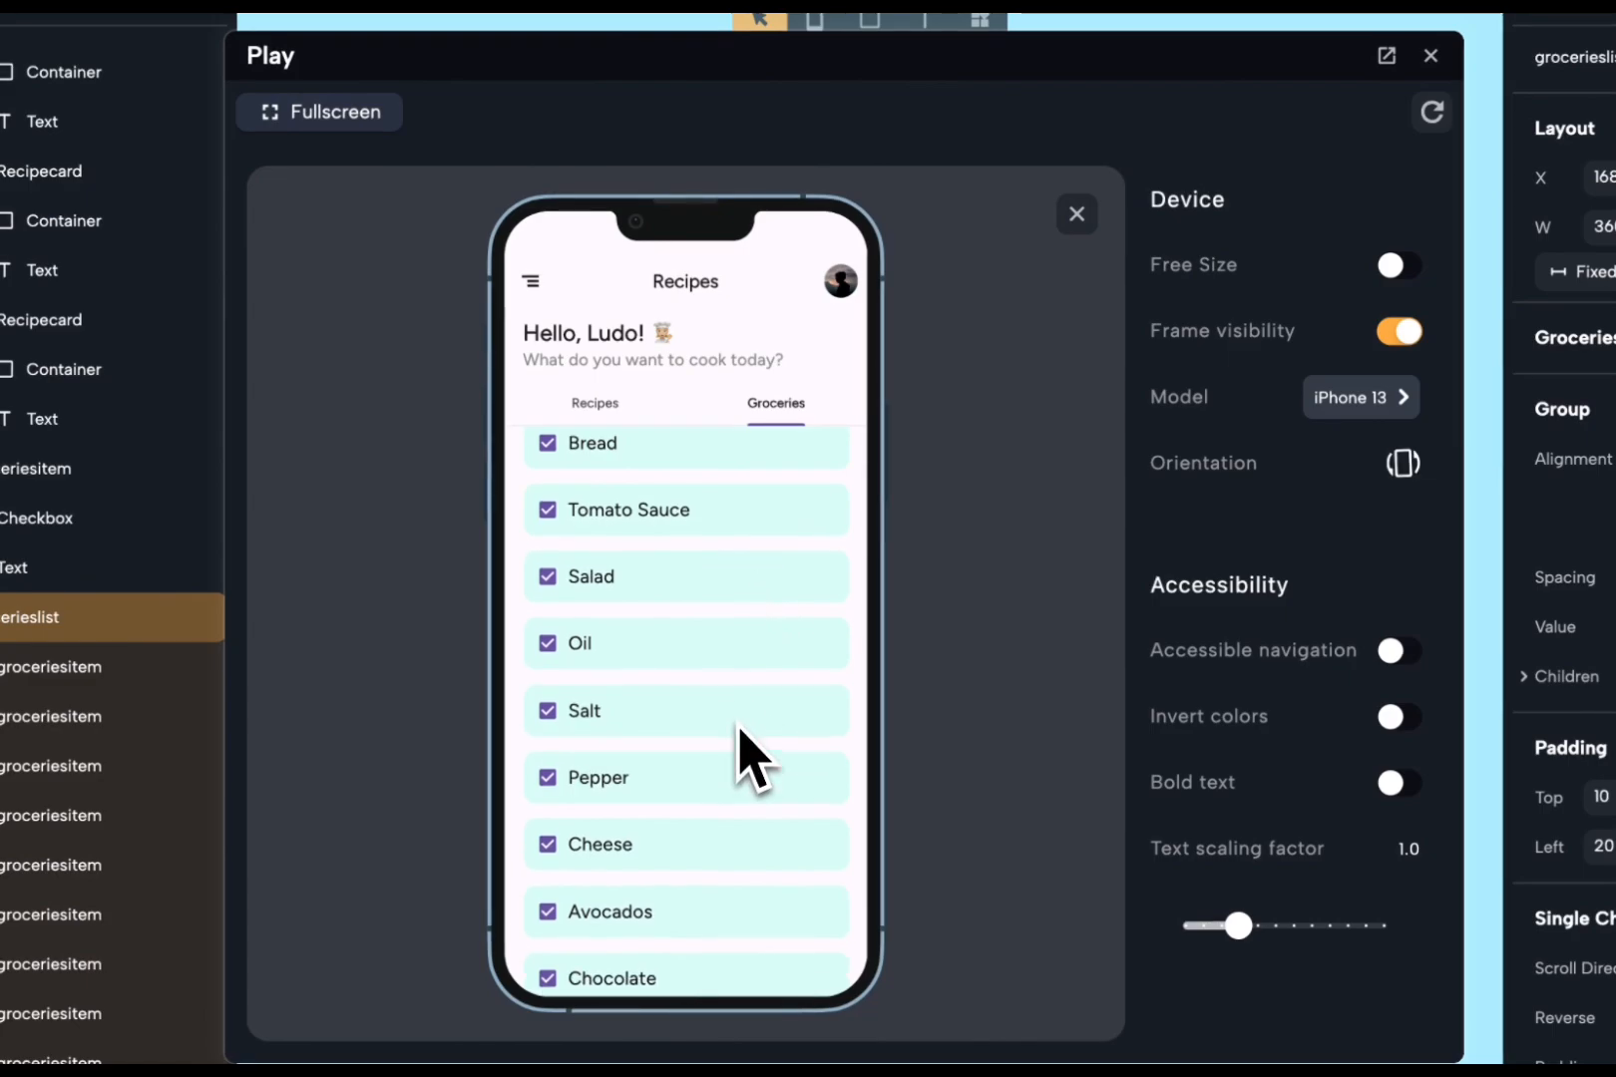
pyautogui.scroll(3, 721, 718)
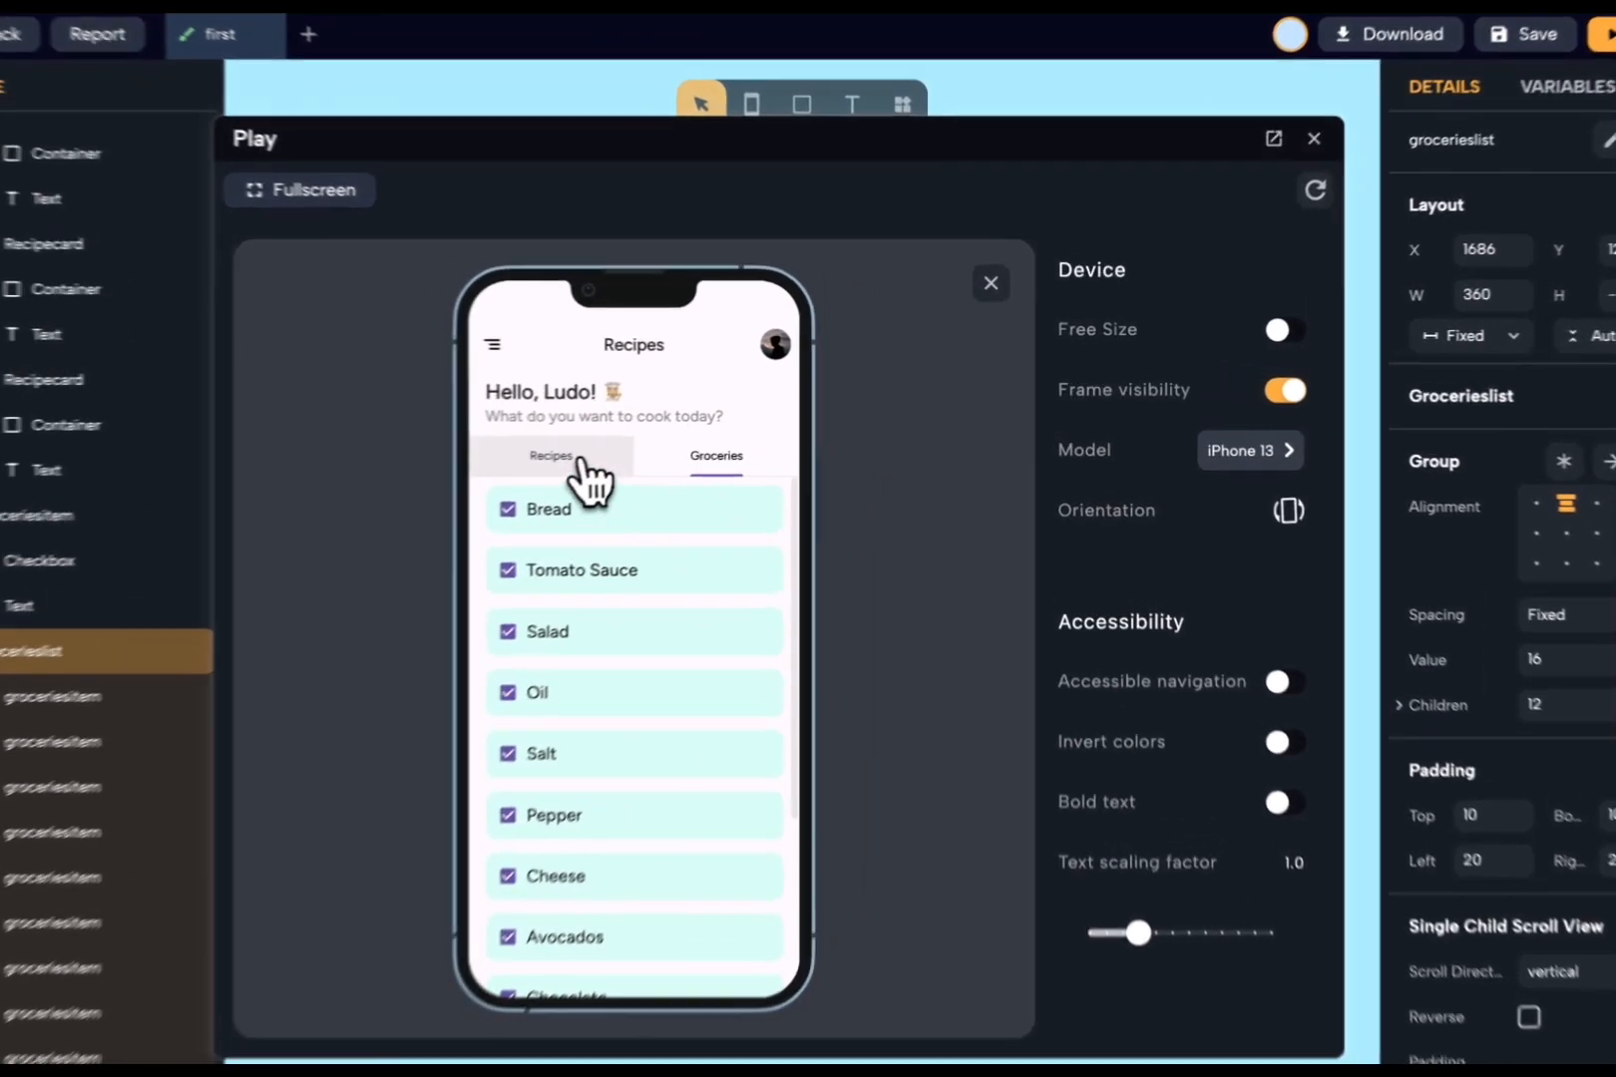
pyautogui.click(583, 464)
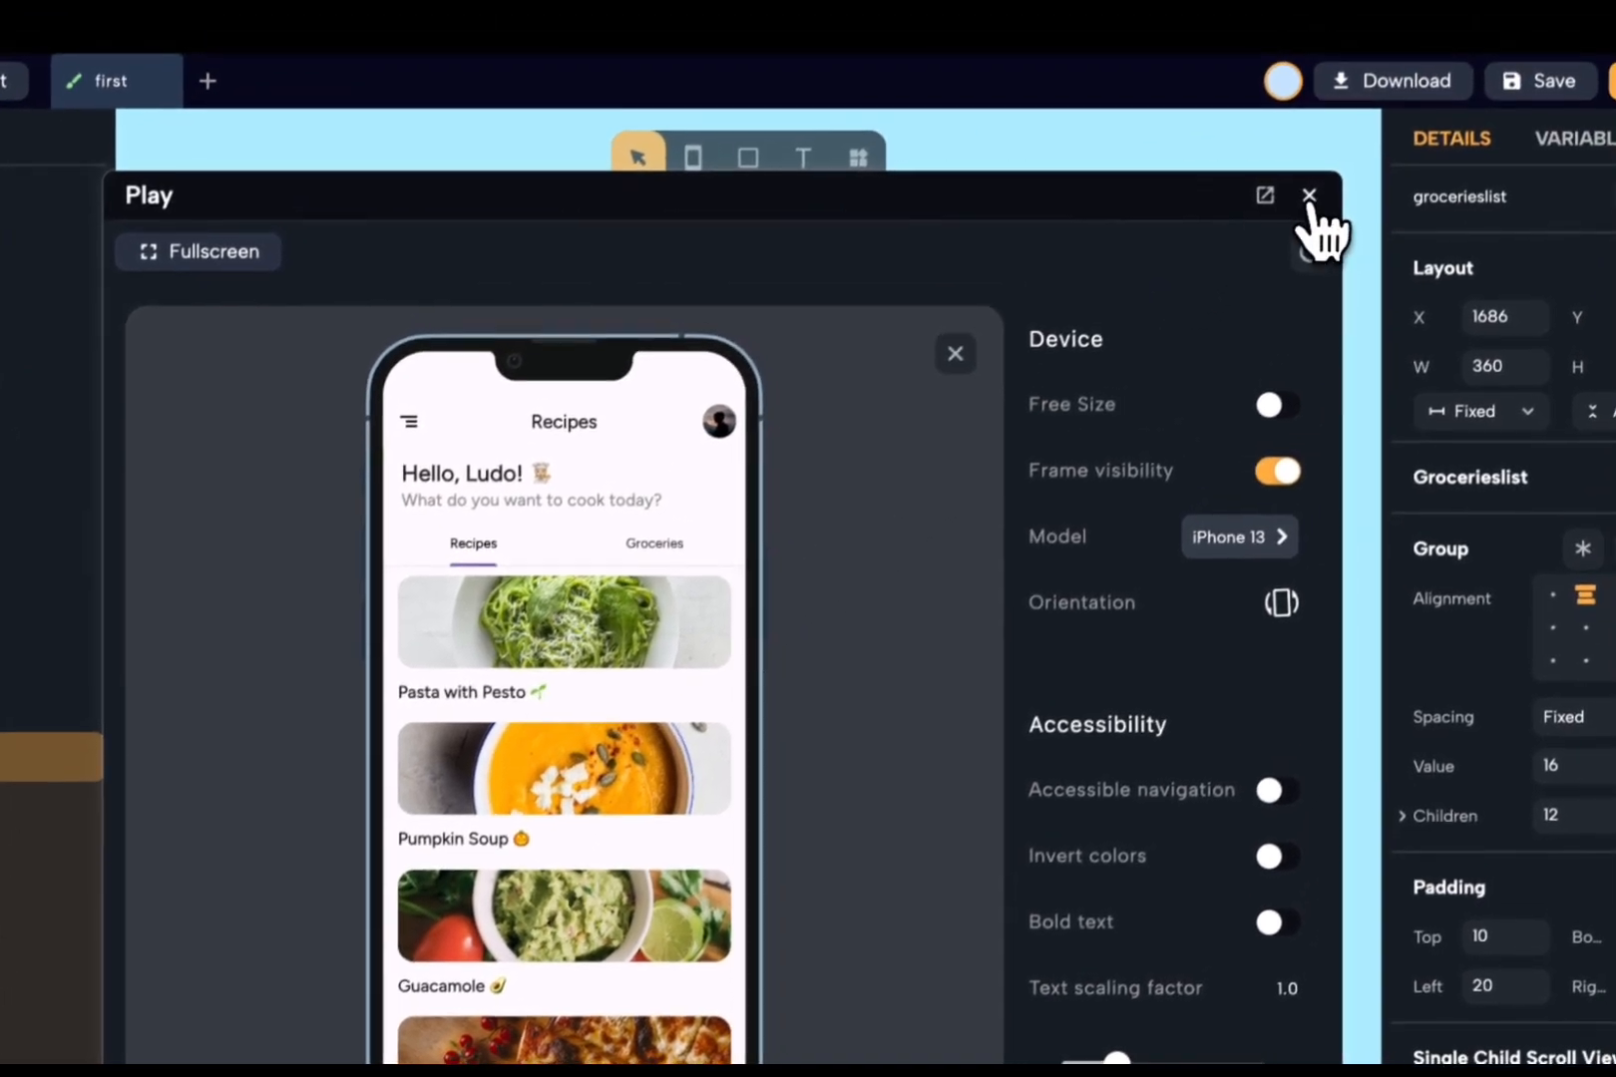
pyautogui.click(1342, 118)
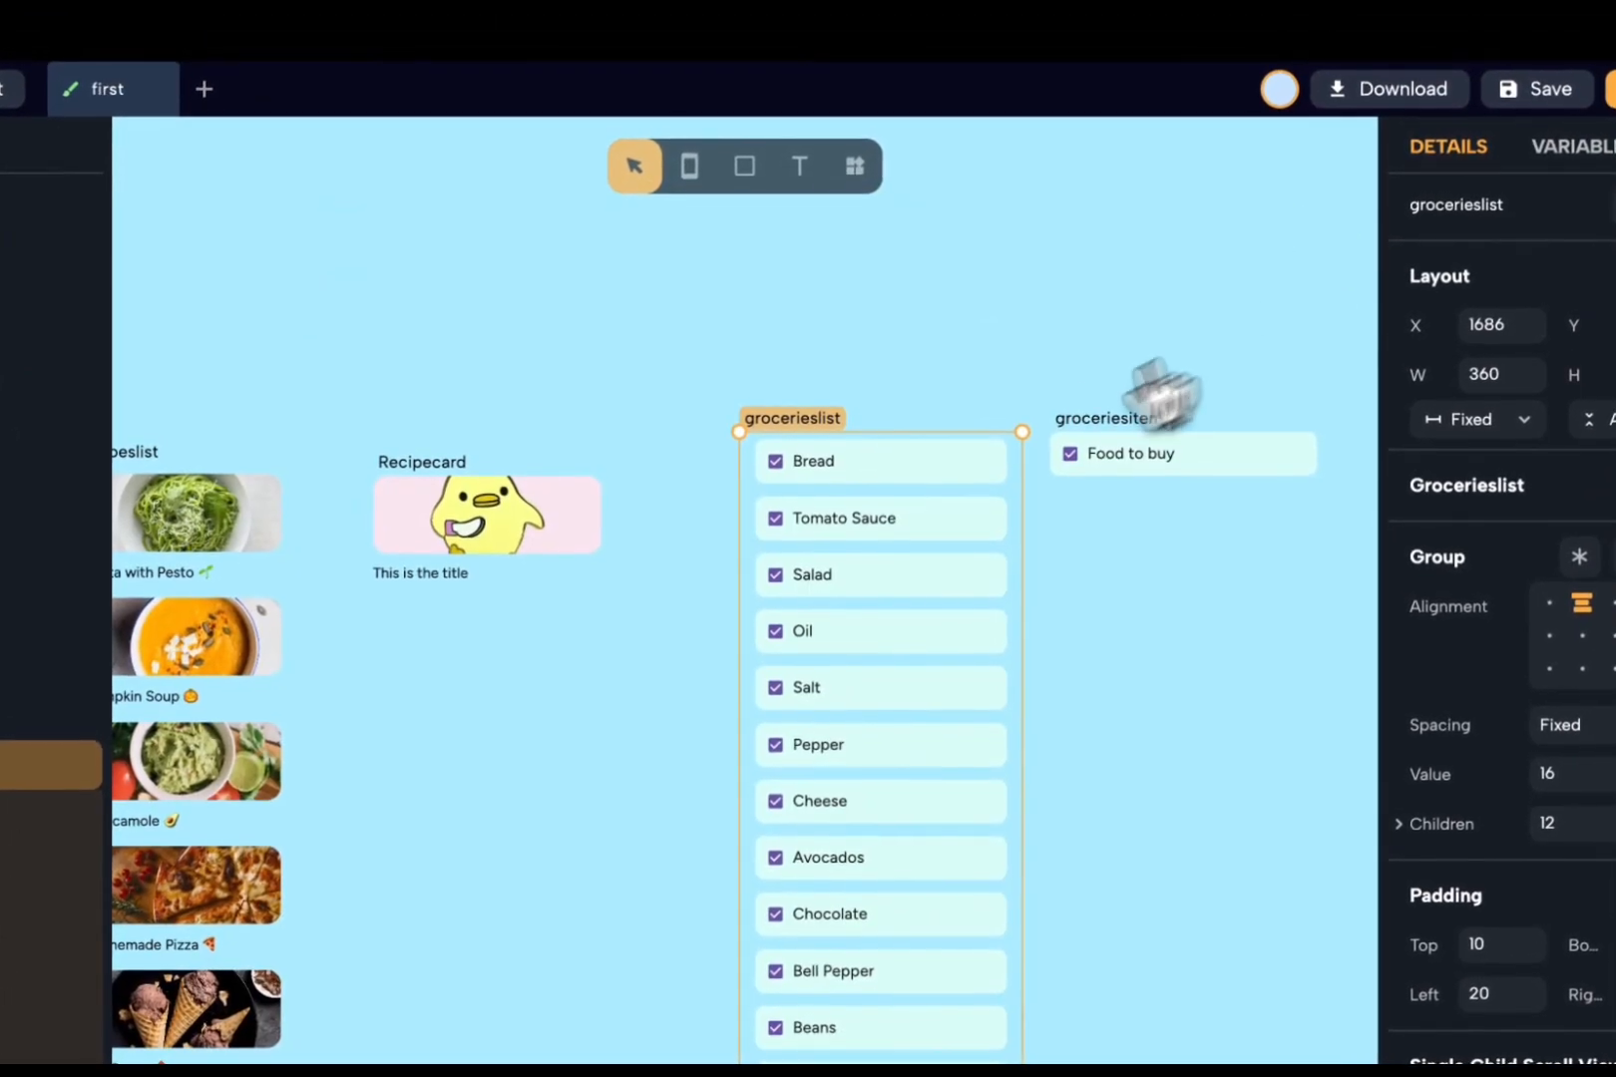
# - Add a Floating Button as the floating action button of the recipes screen's Scaffold
pyautogui.hscroll(-10, 604, 459)
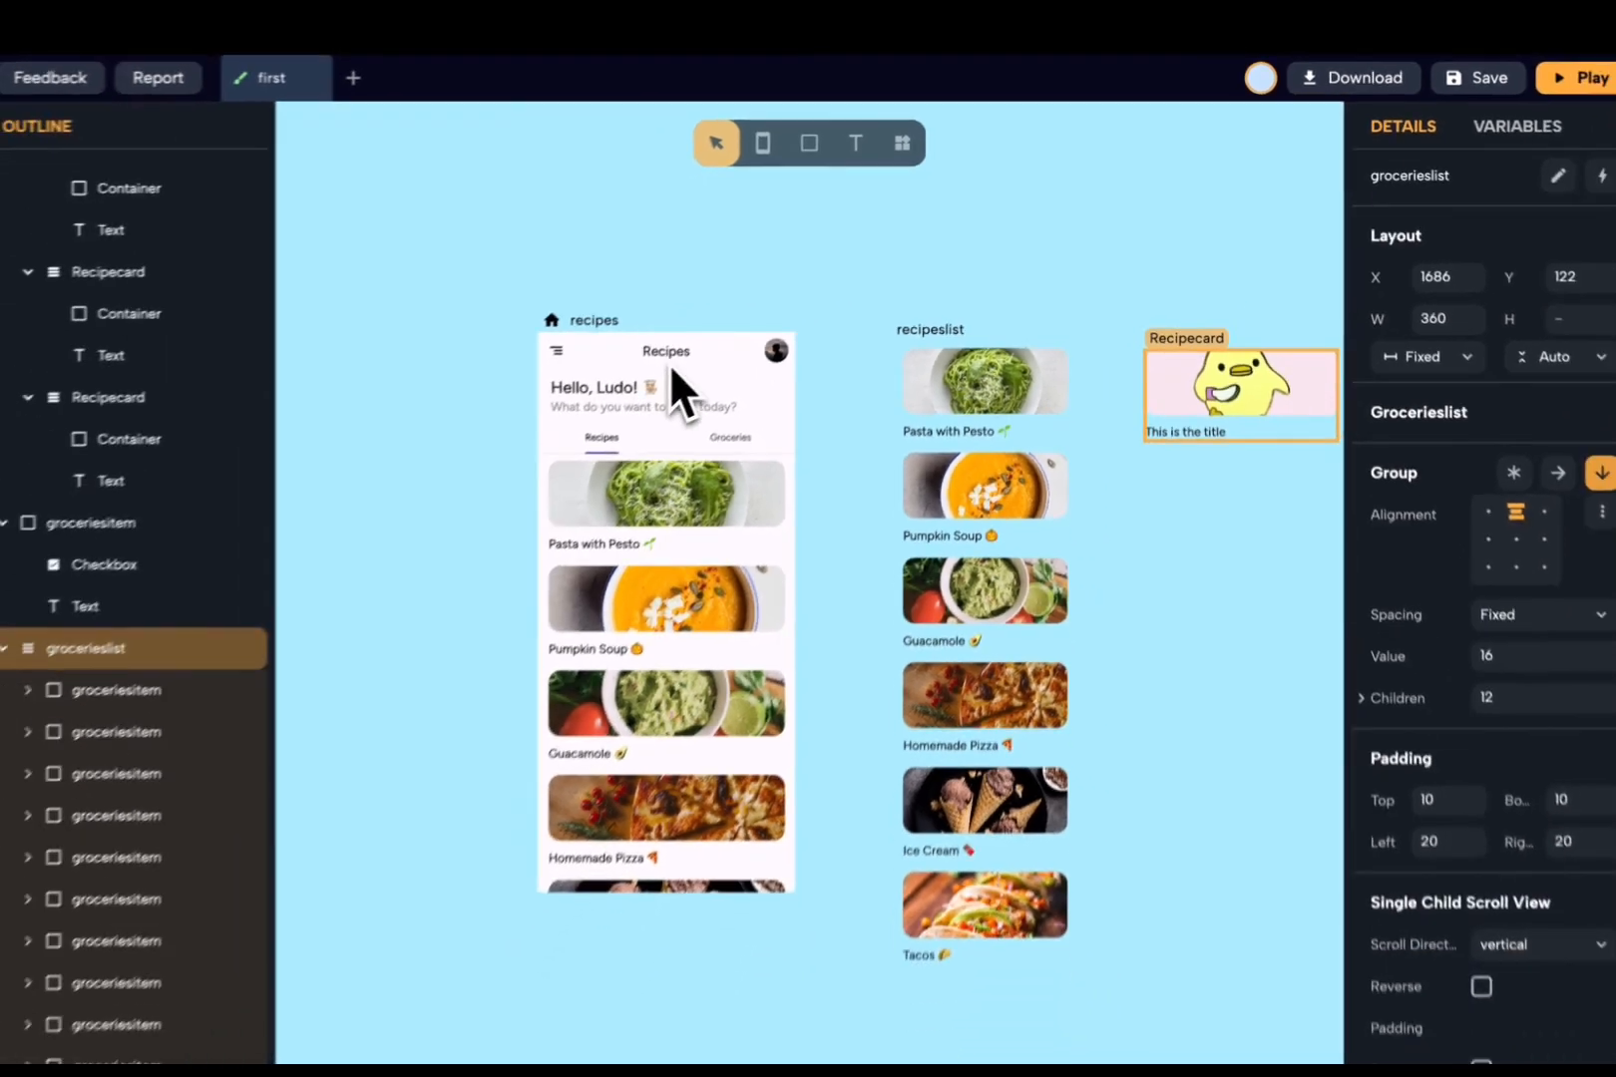
pyautogui.click(547, 283)
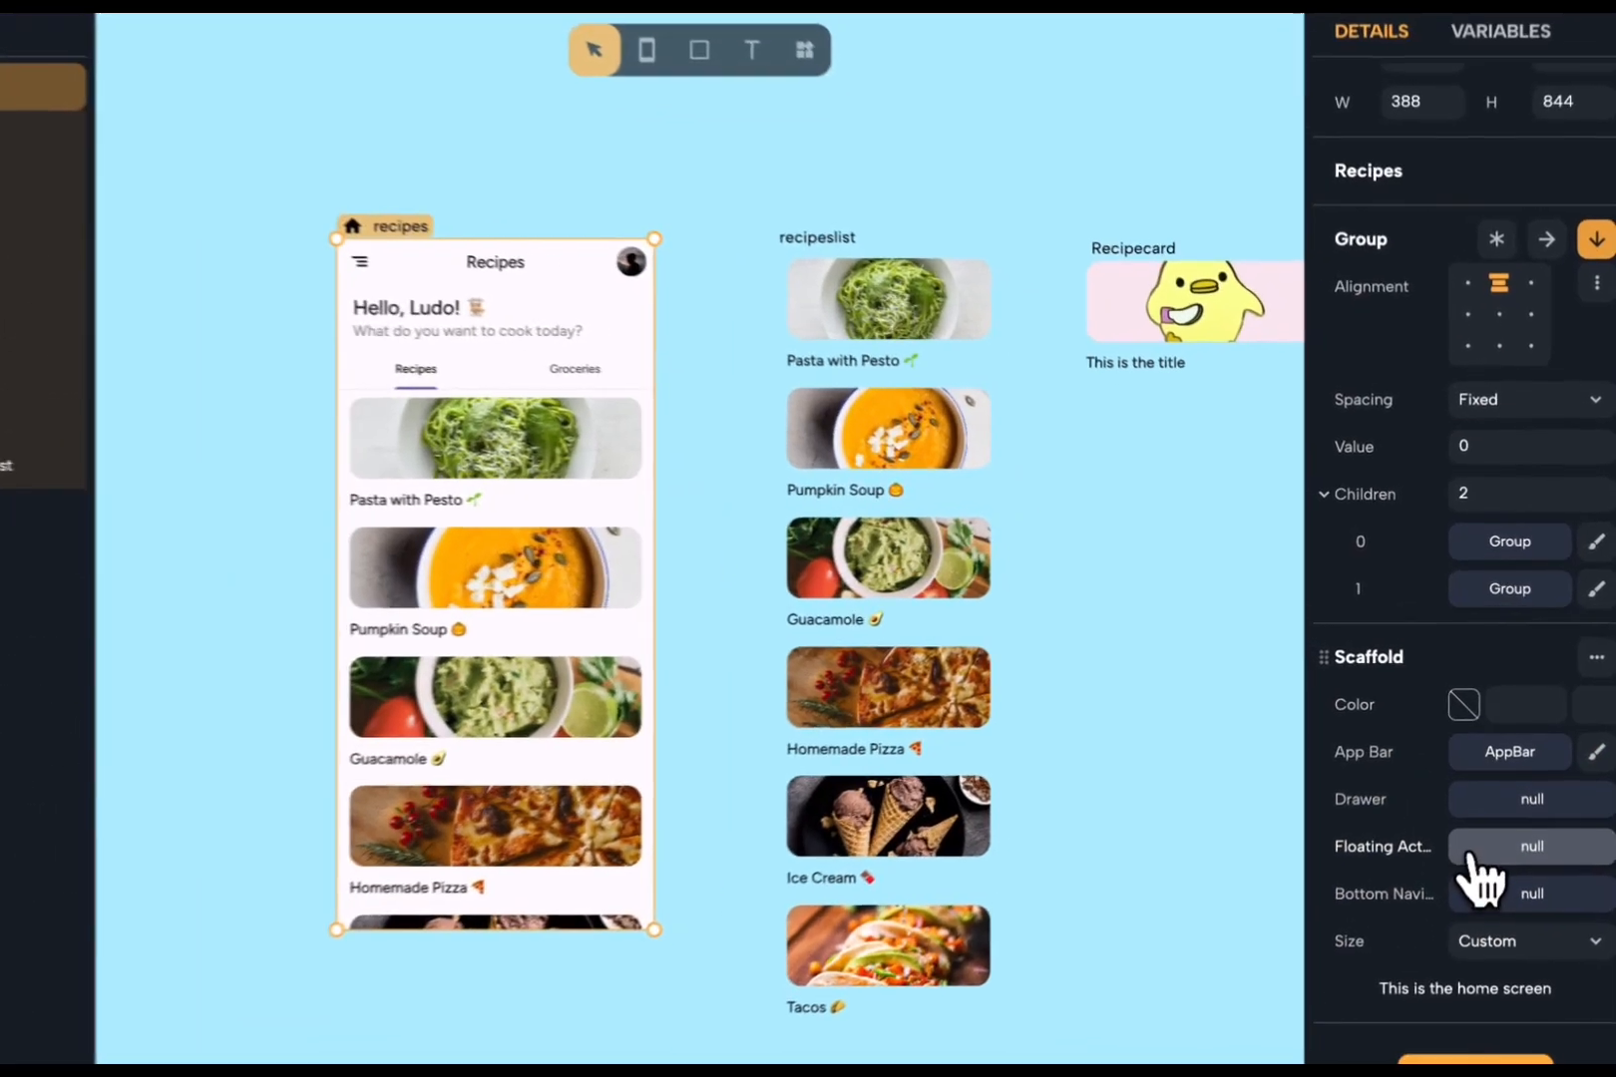
pyautogui.click(1477, 803)
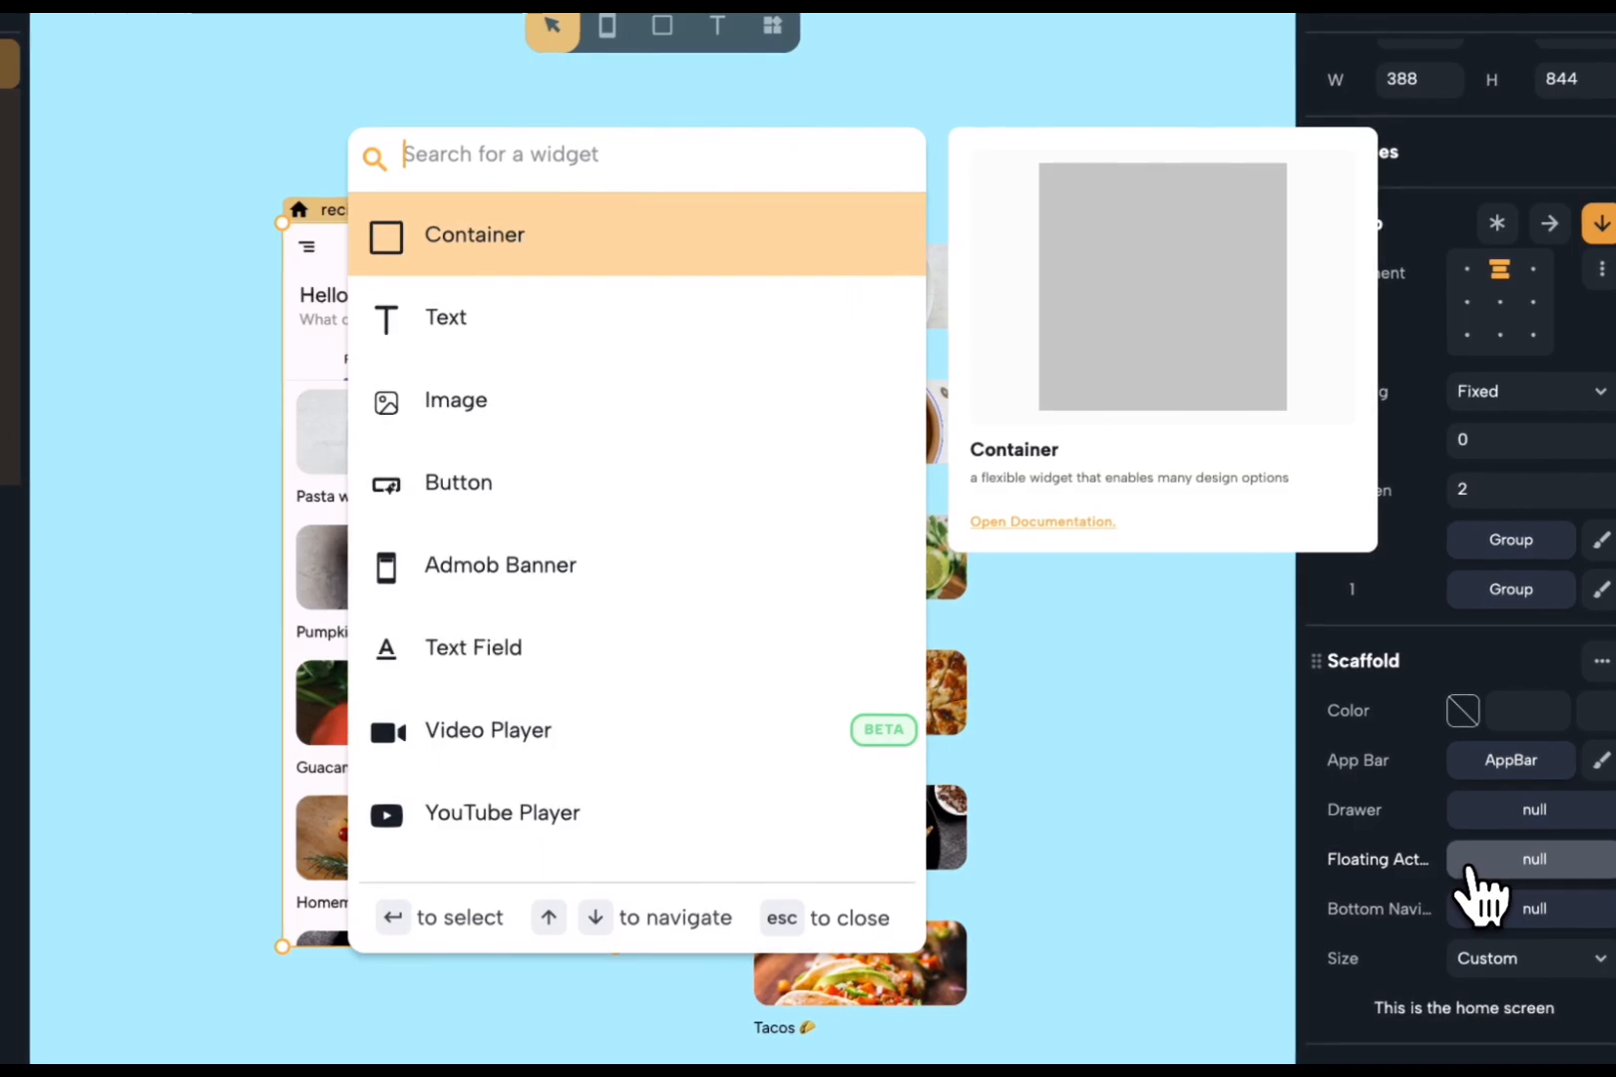
pyautogui.write('flo')
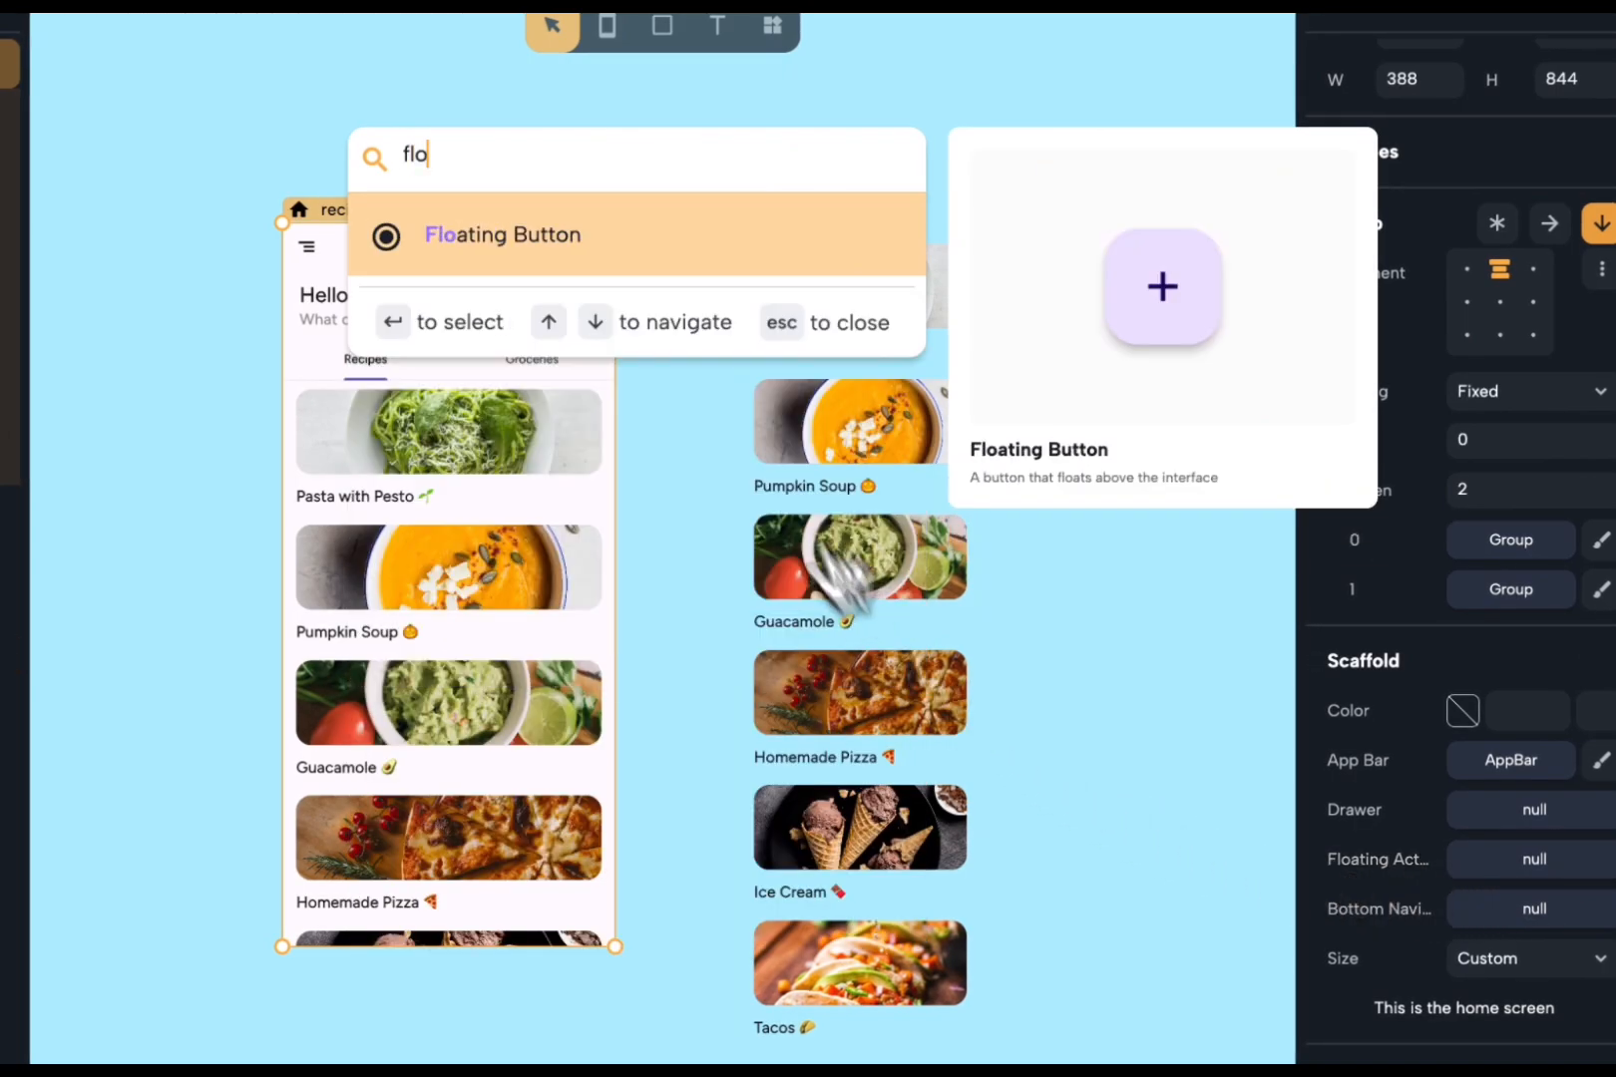
pyautogui.click(738, 244)
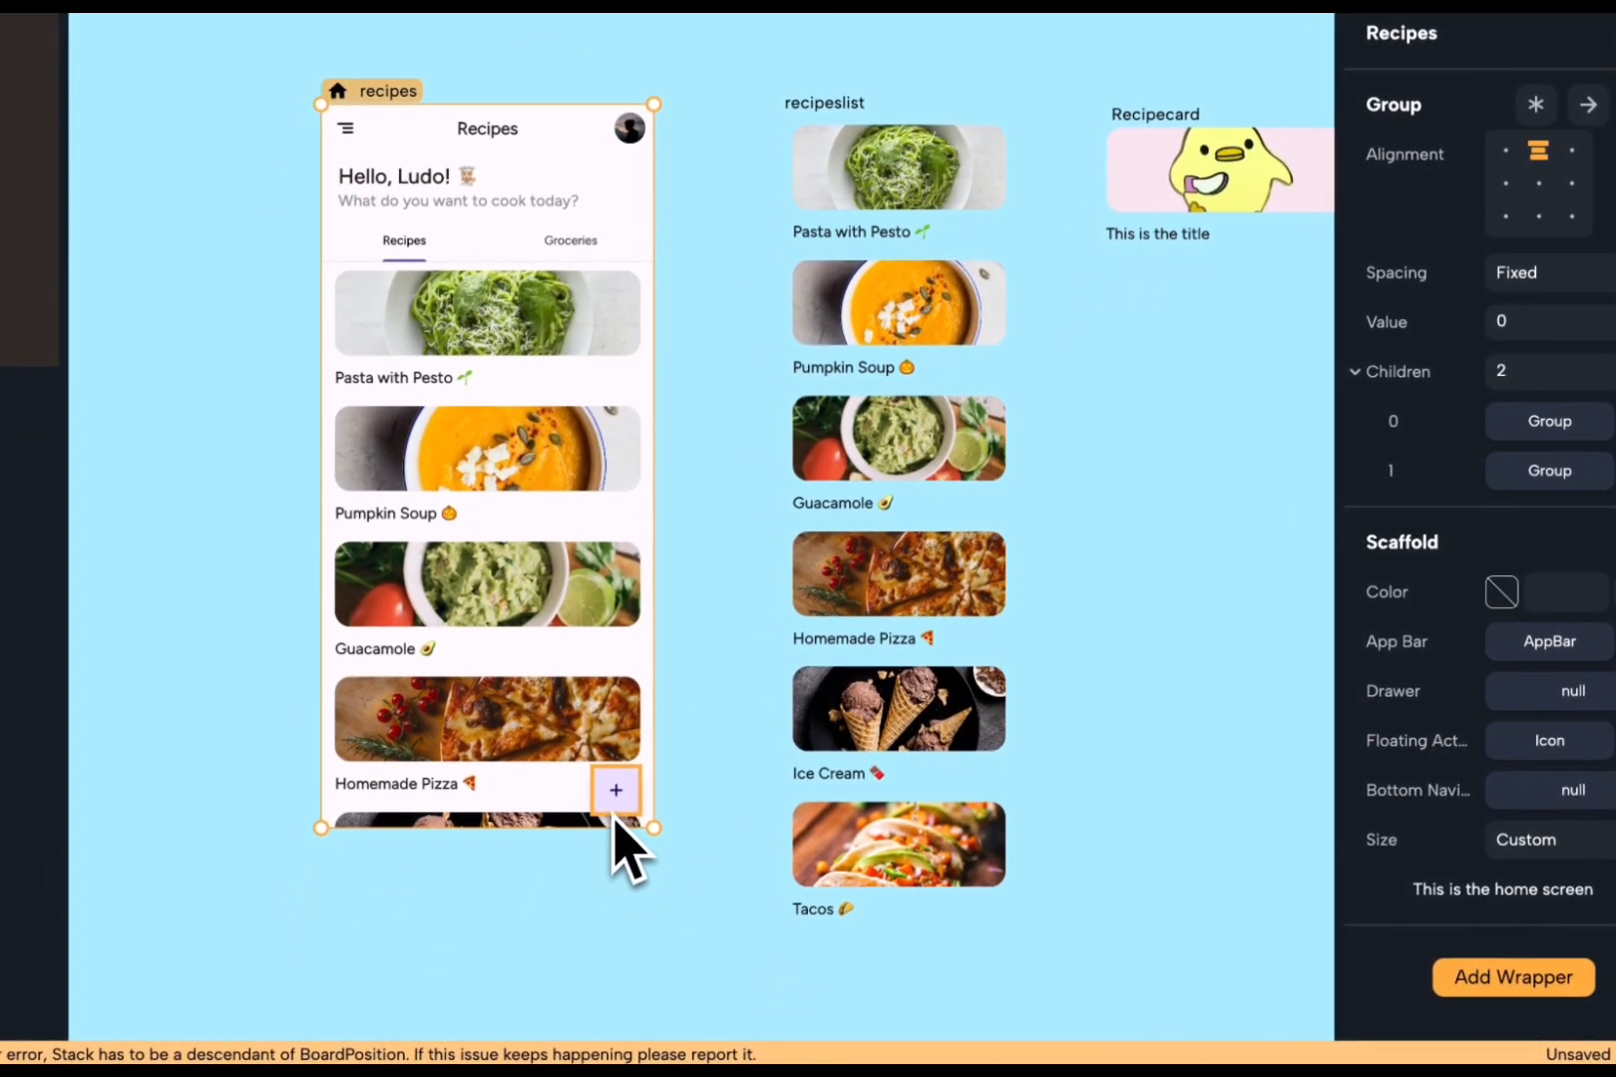
# - Set the floating action button's background color to green 77A774
pyautogui.click(616, 810)
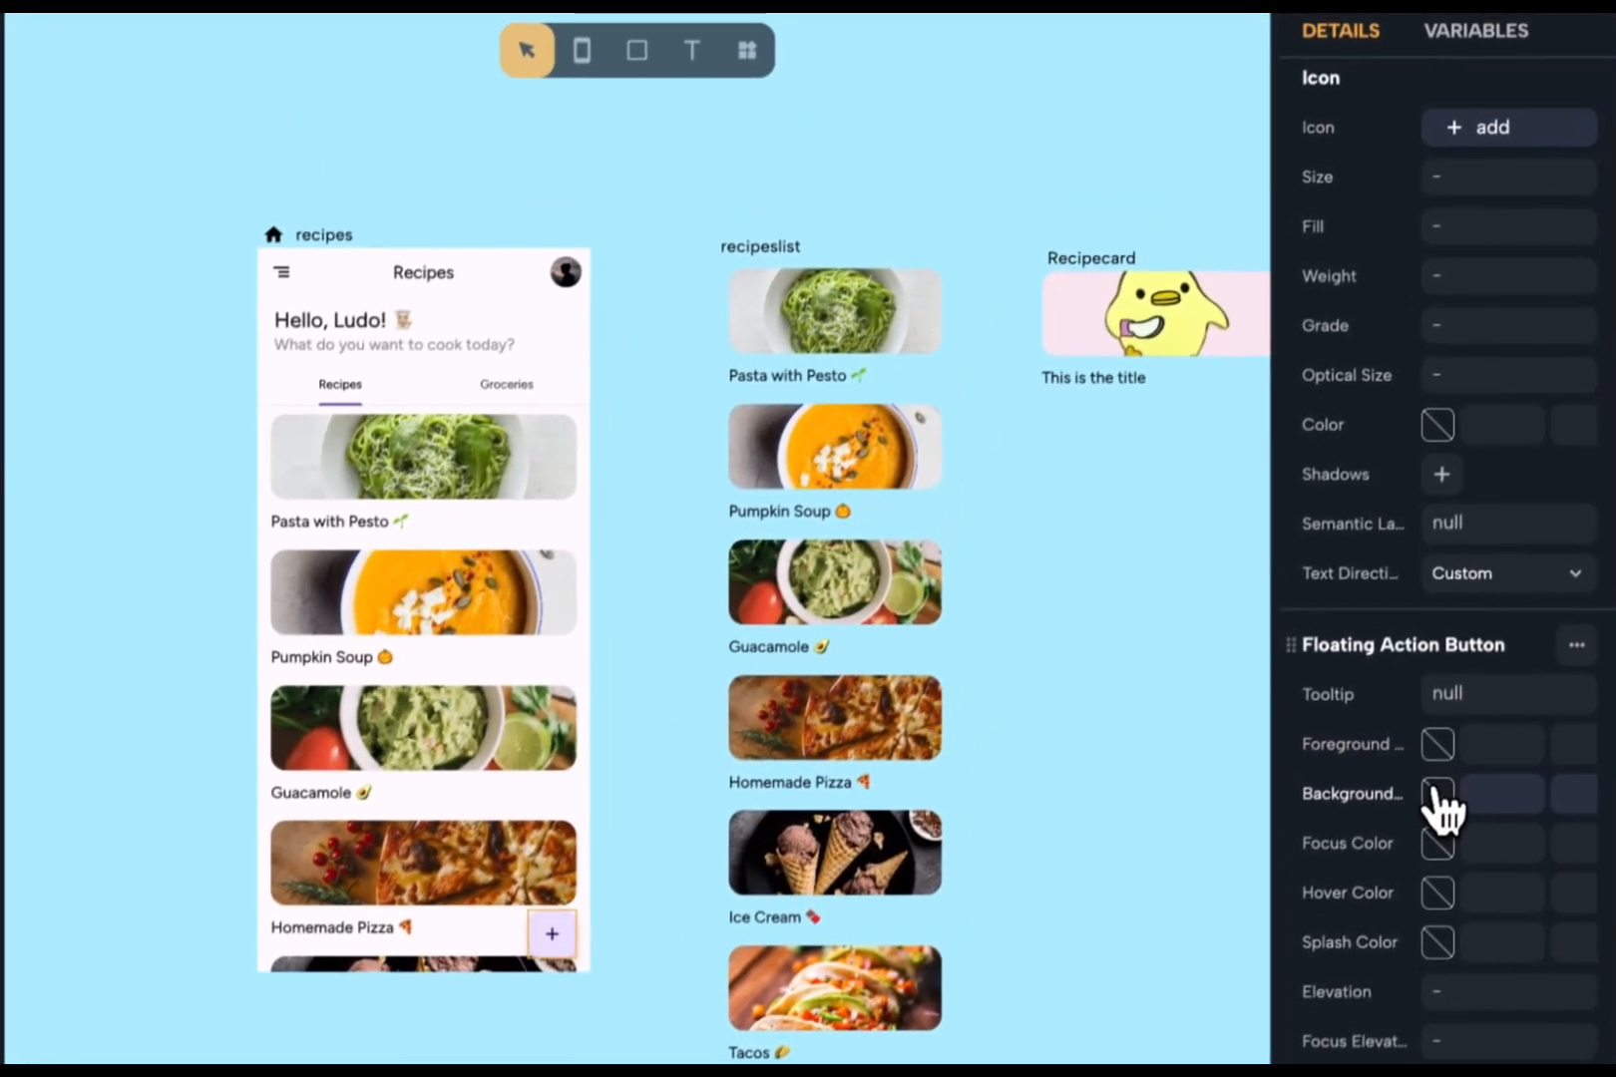
pyautogui.click(1502, 648)
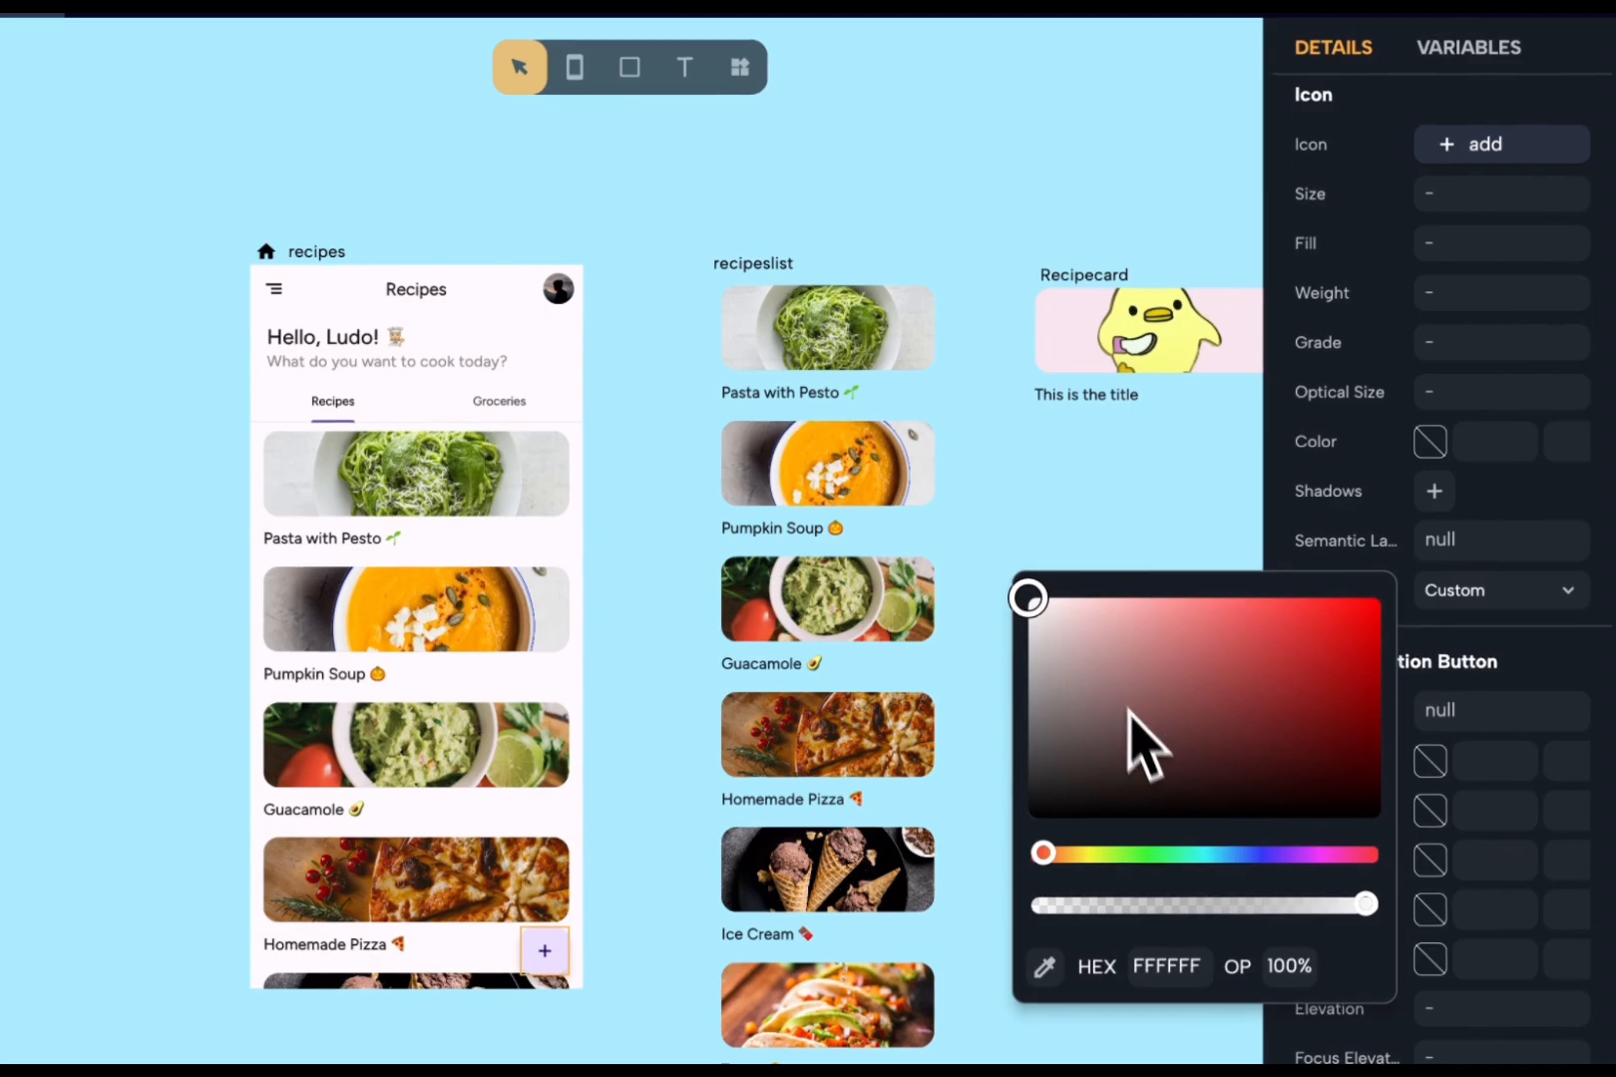
pyautogui.moveTo(1042, 855); pyautogui.dragTo(1145, 858)
pyautogui.moveTo(1112, 738); pyautogui.dragTo(1136, 676)
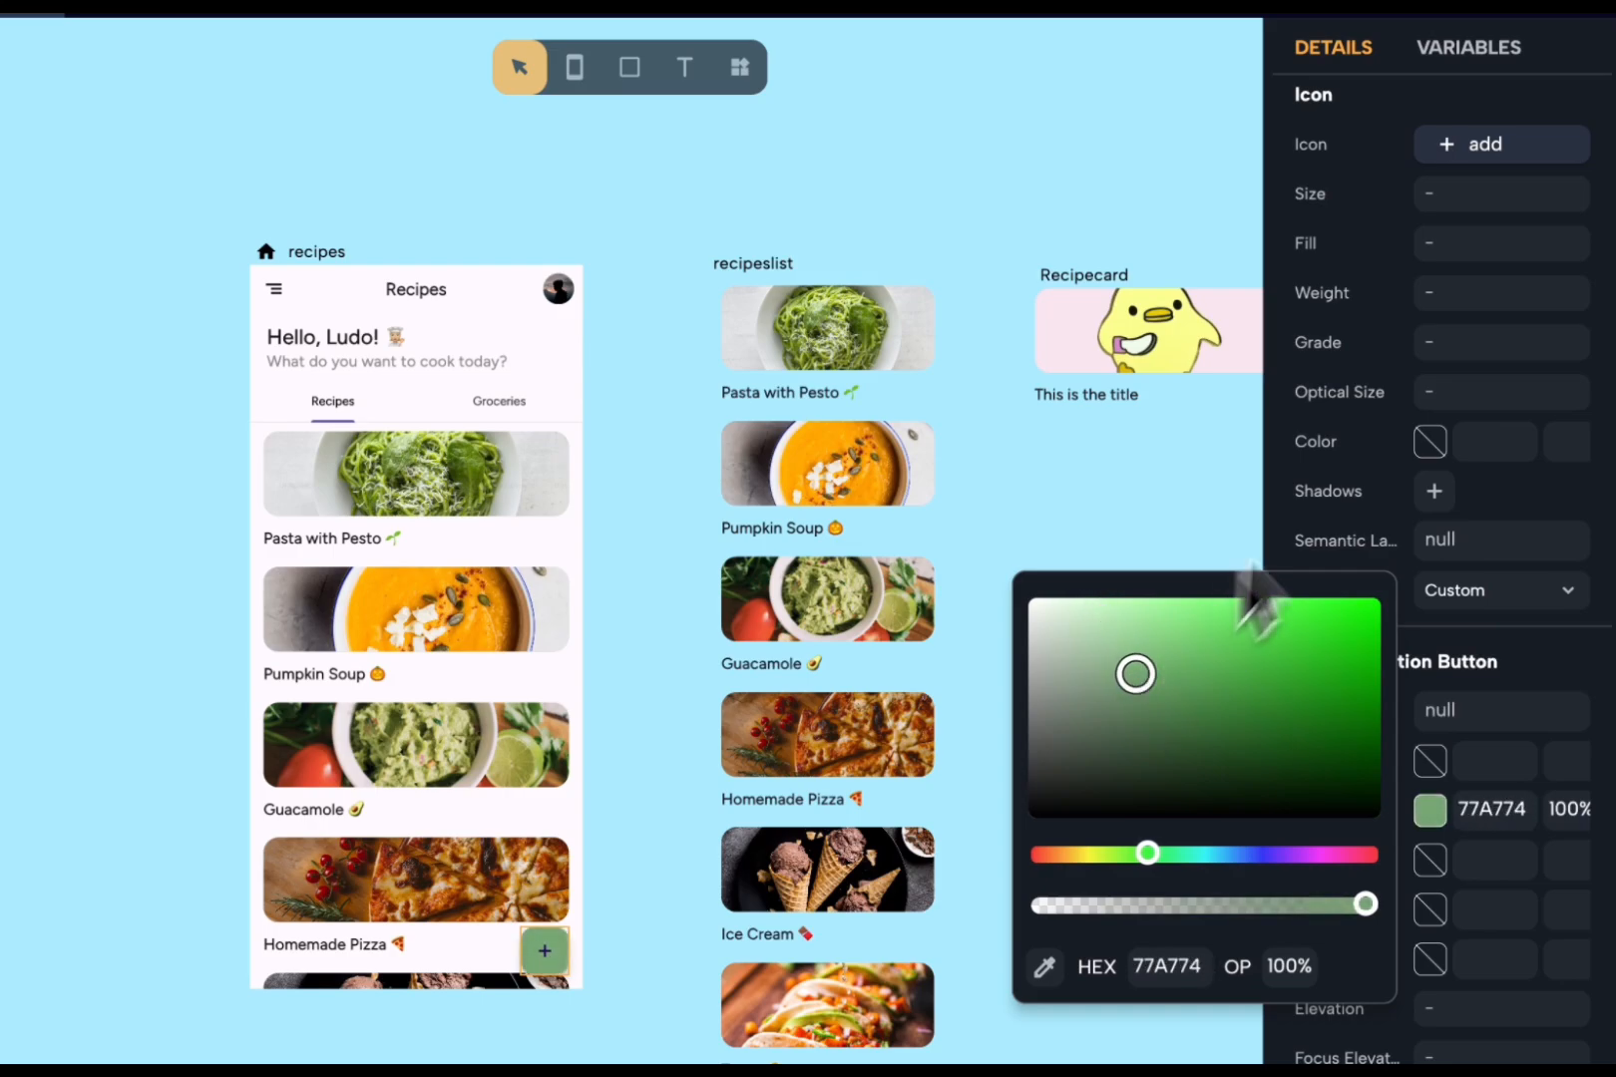
# - Set the floating button's icon color to white FFFFFF and deselect the button
pyautogui.click(1386, 457)
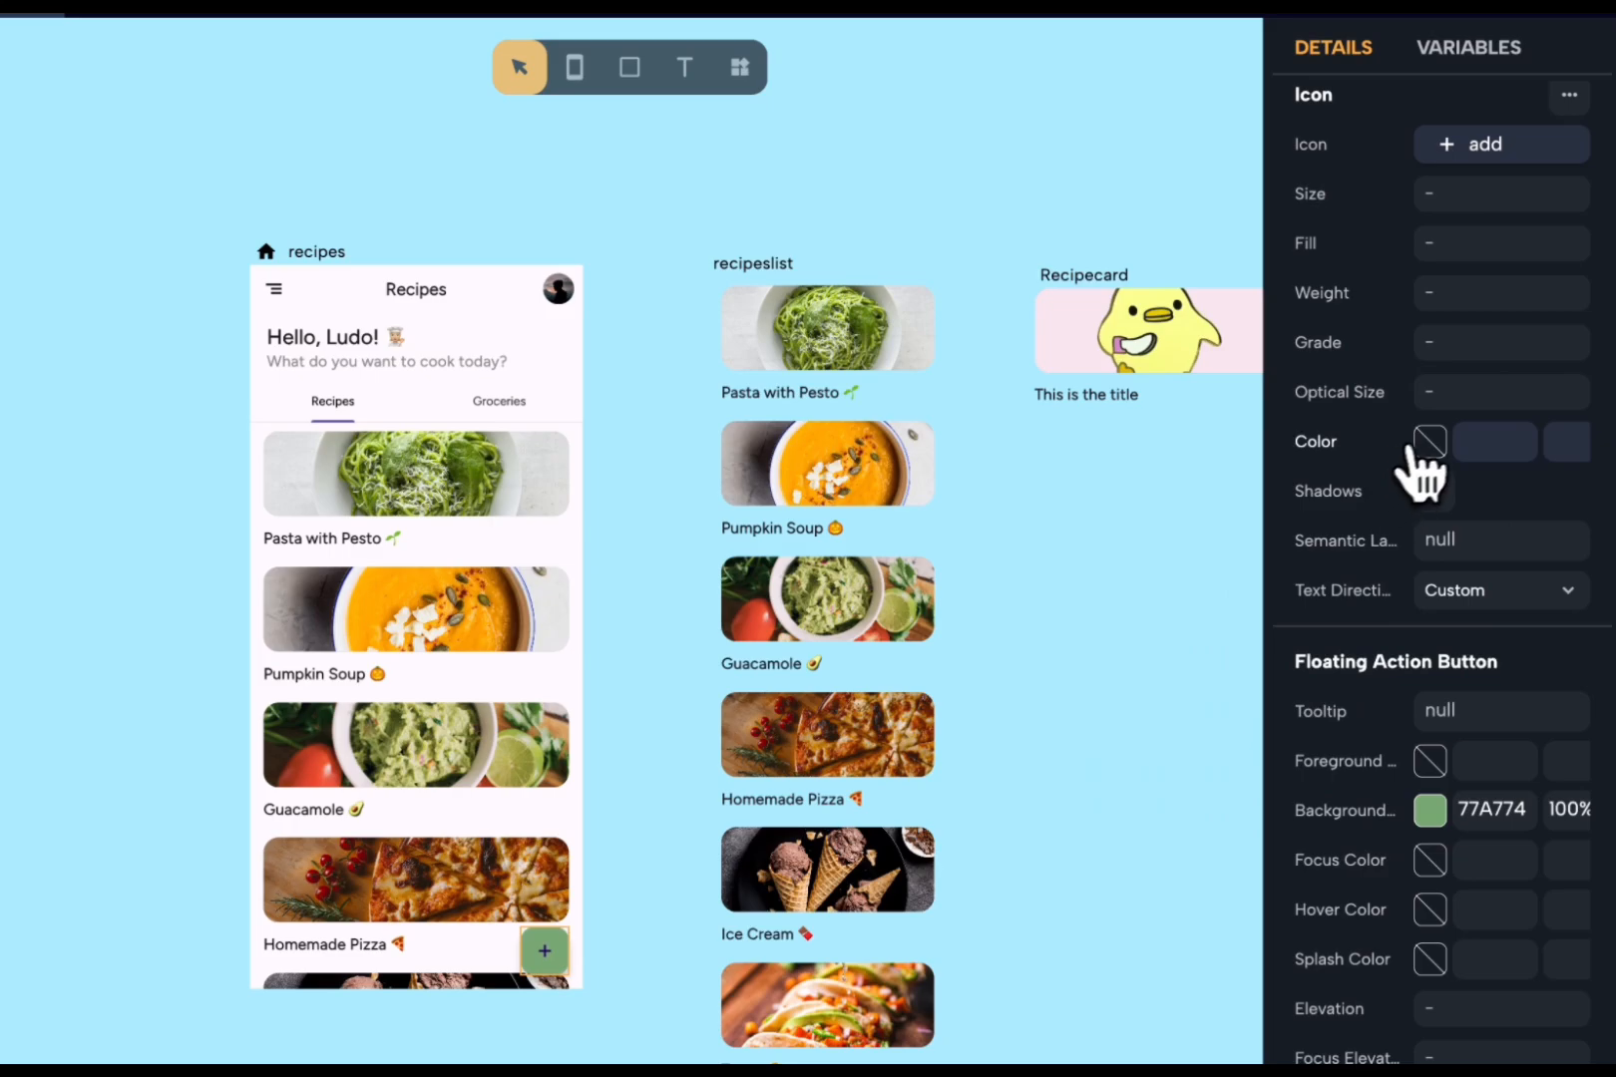
pyautogui.click(1416, 450)
pyautogui.moveTo(1107, 384); pyautogui.dragTo(1028, 231)
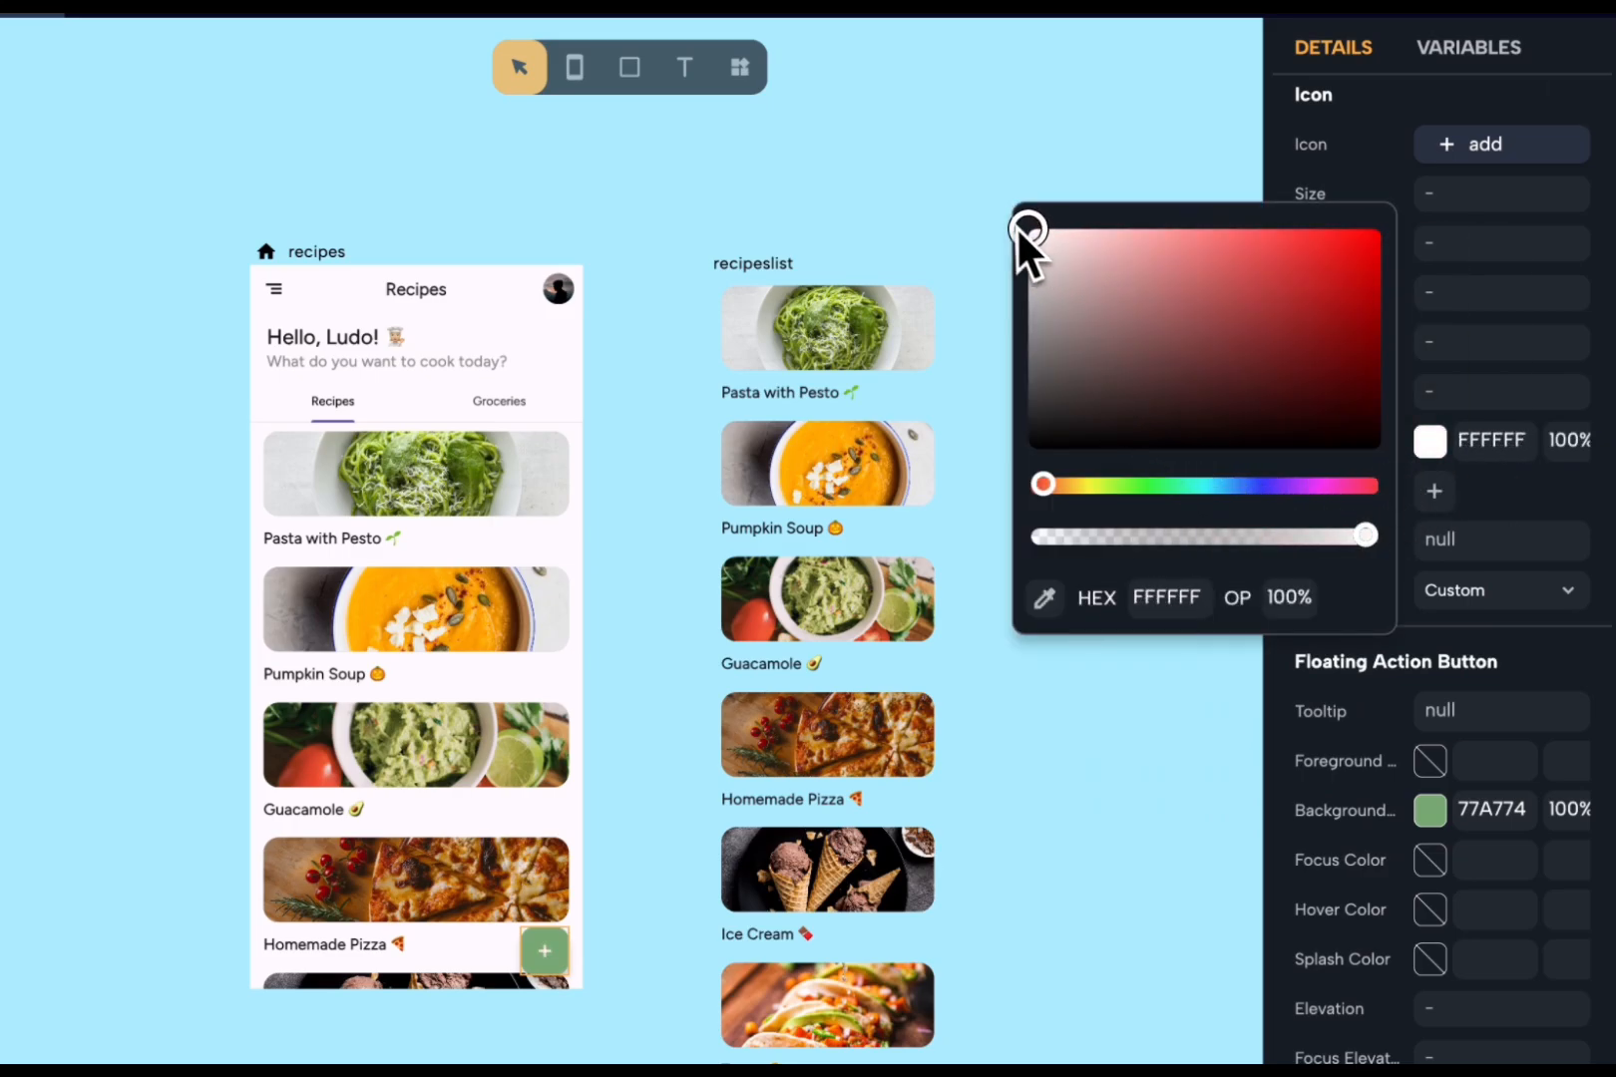
pyautogui.click(887, 174)
pyautogui.click(870, 170)
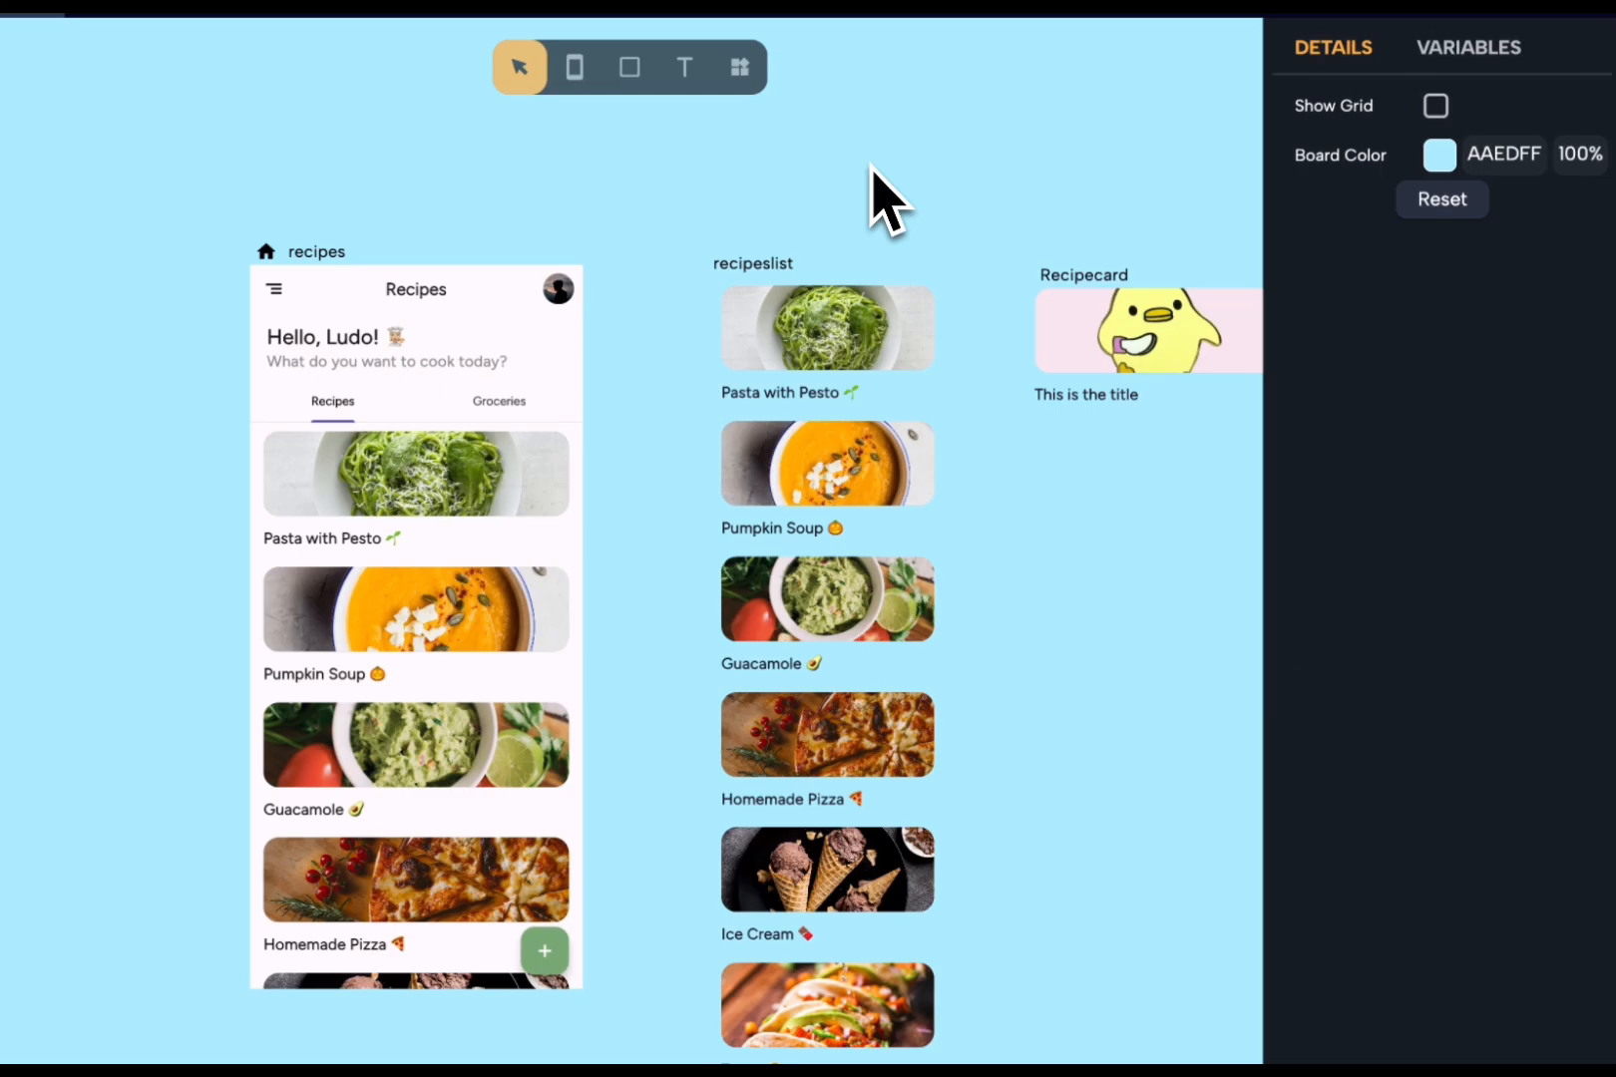
# - Run the app preview to check the floating button while scrolling the recipes and switching to the Groceries tab
pyautogui.click(1544, 0)
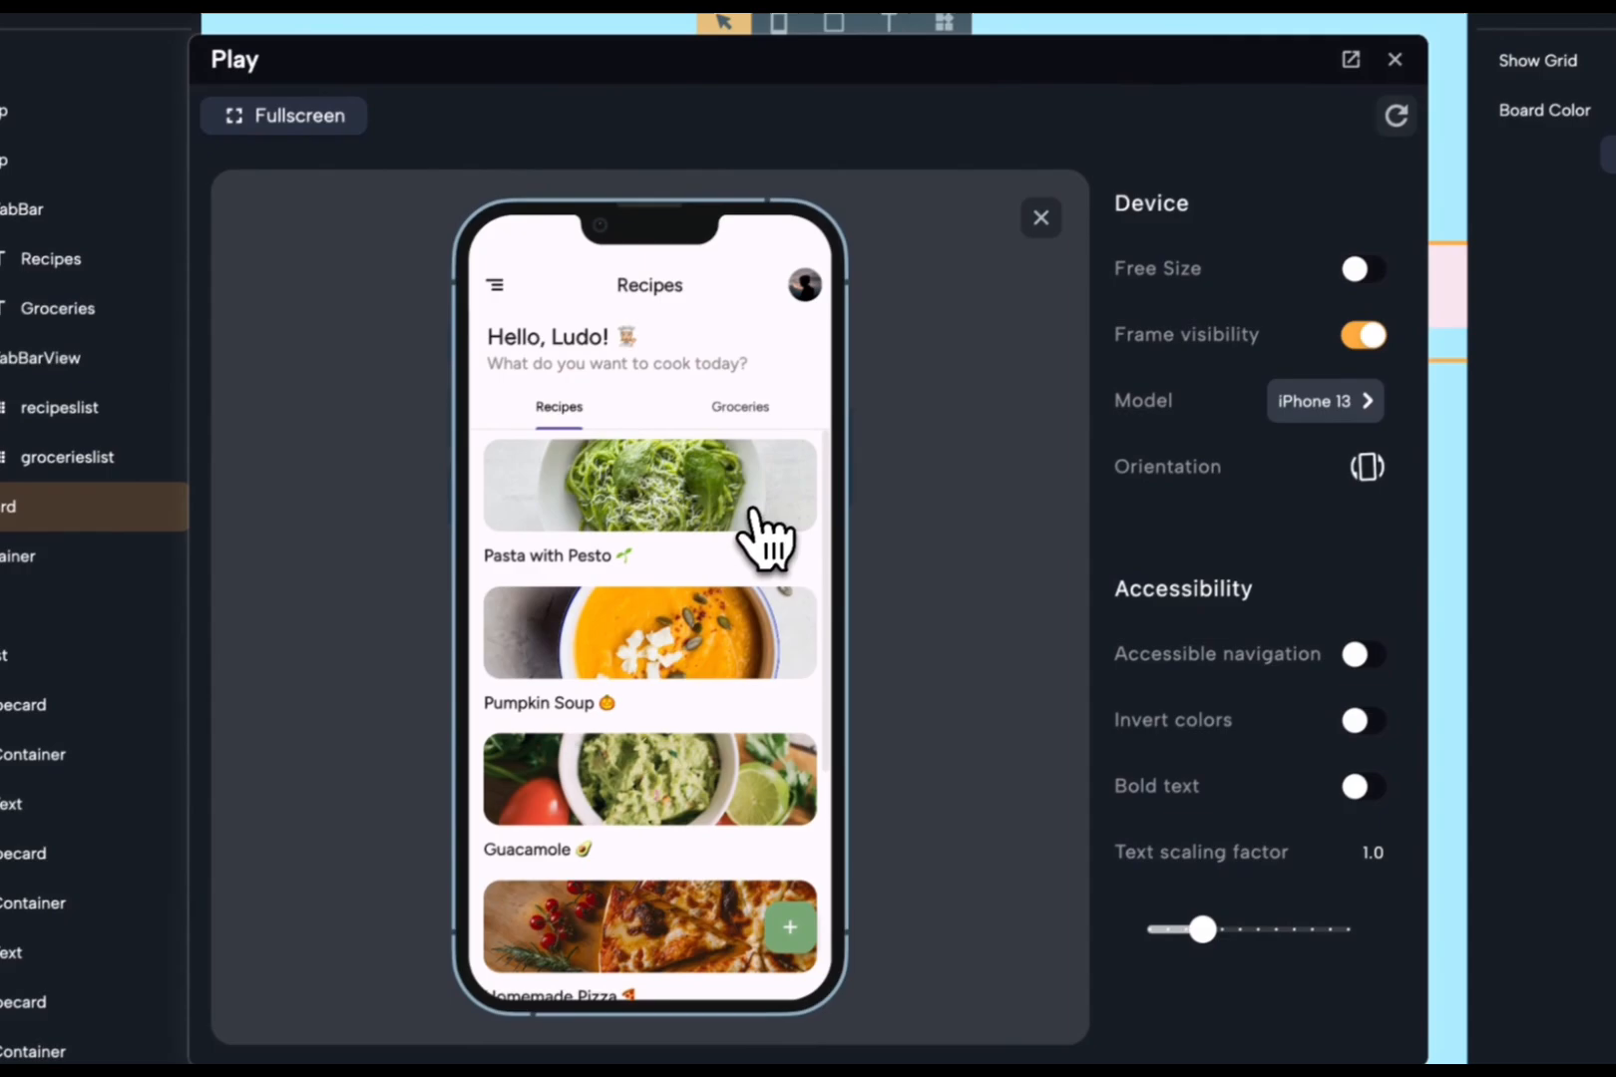
pyautogui.scroll(-3, 559, 678)
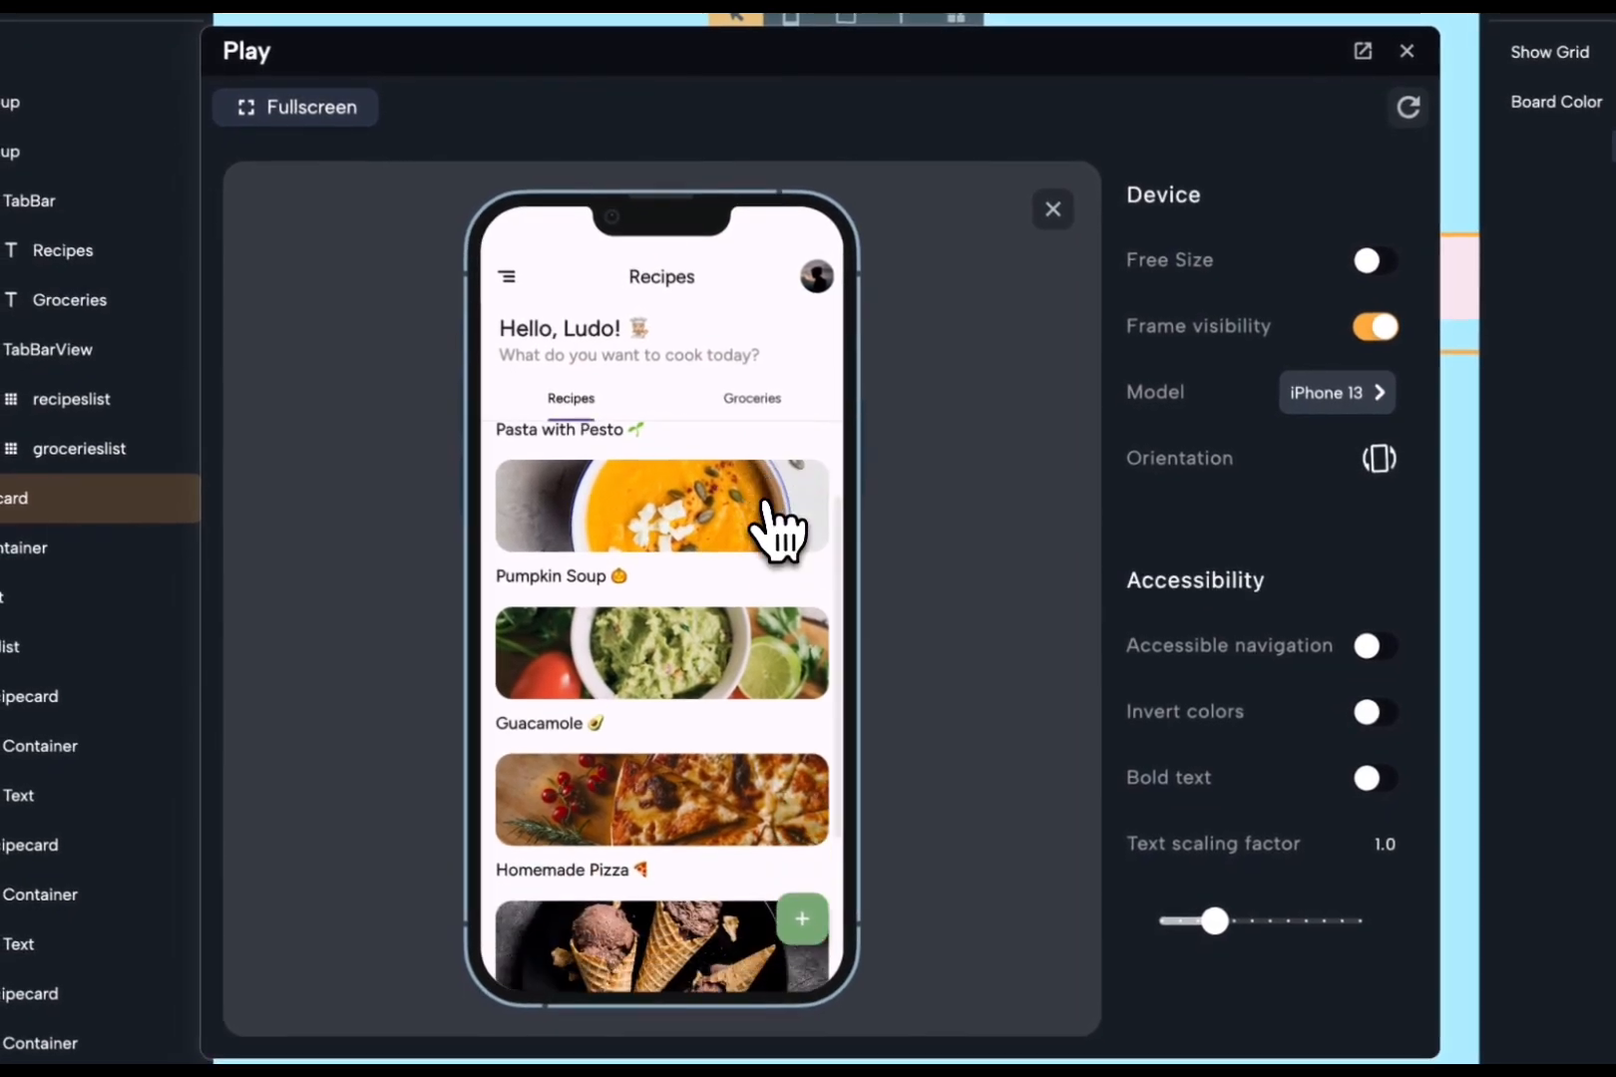
pyautogui.scroll(3, 778, 529)
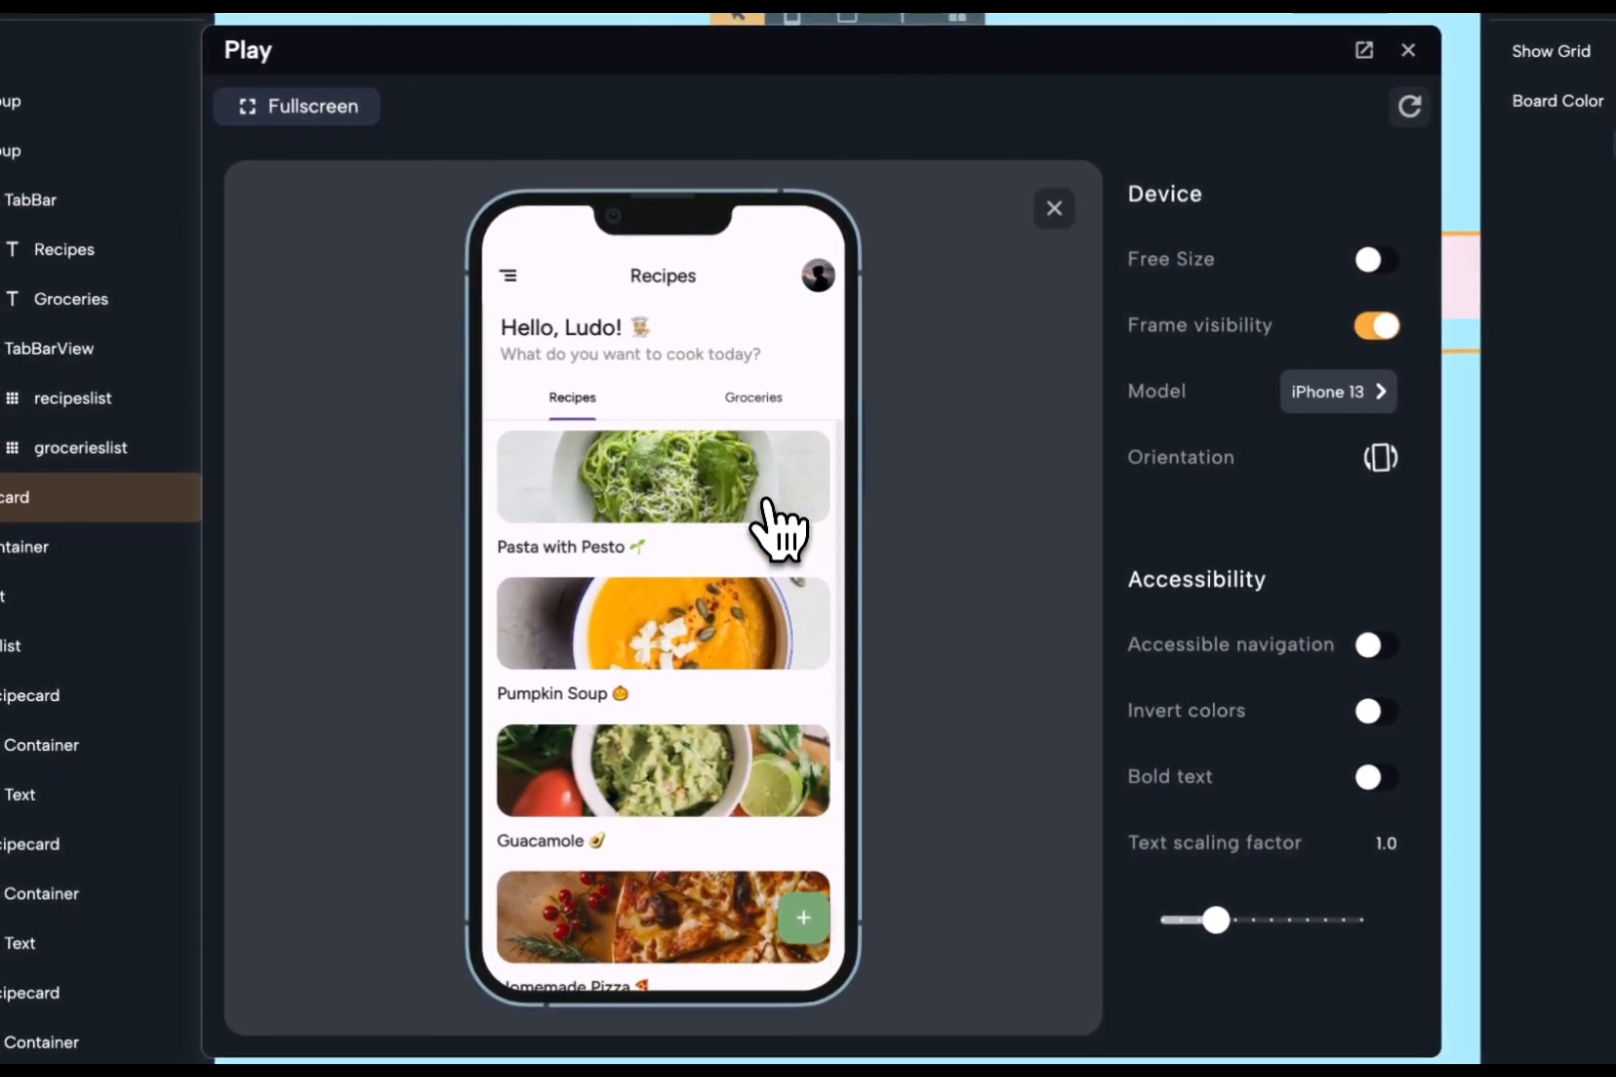
pyautogui.click(756, 401)
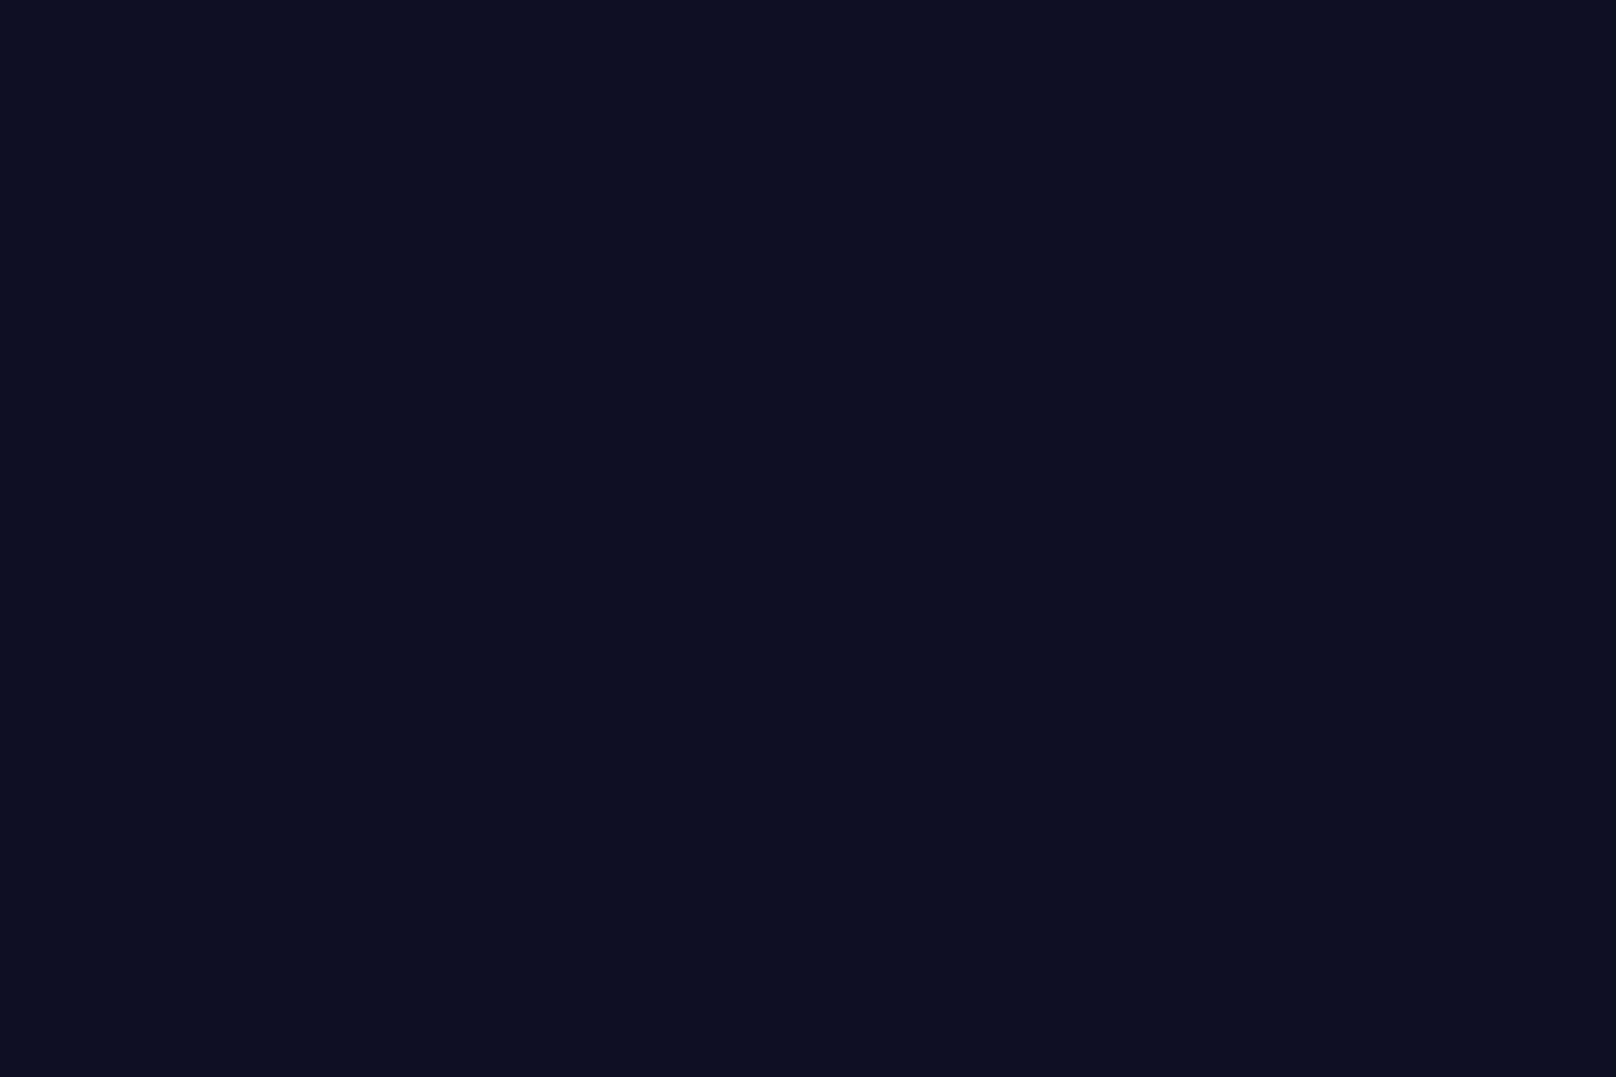